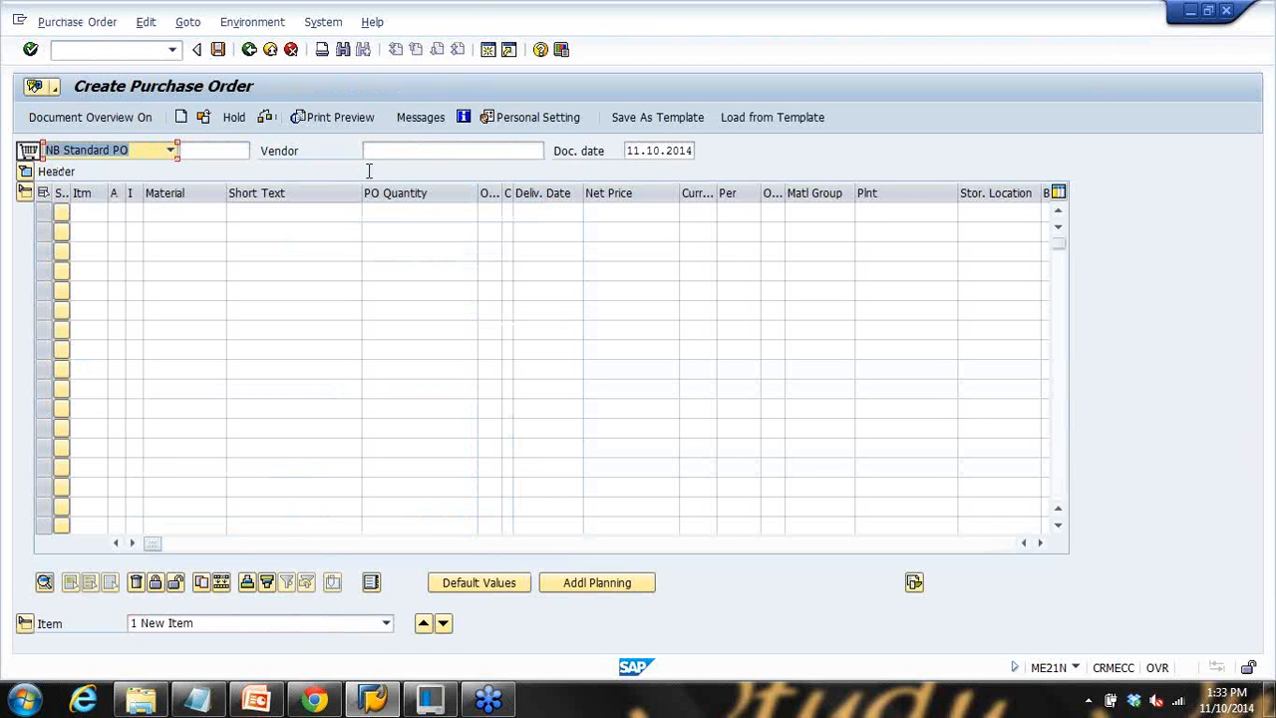
Step: Set Study Nest Vendor1 as the vendor of the new standard purchase order
{"action": "left_click", "coordinate": [380, 152]}
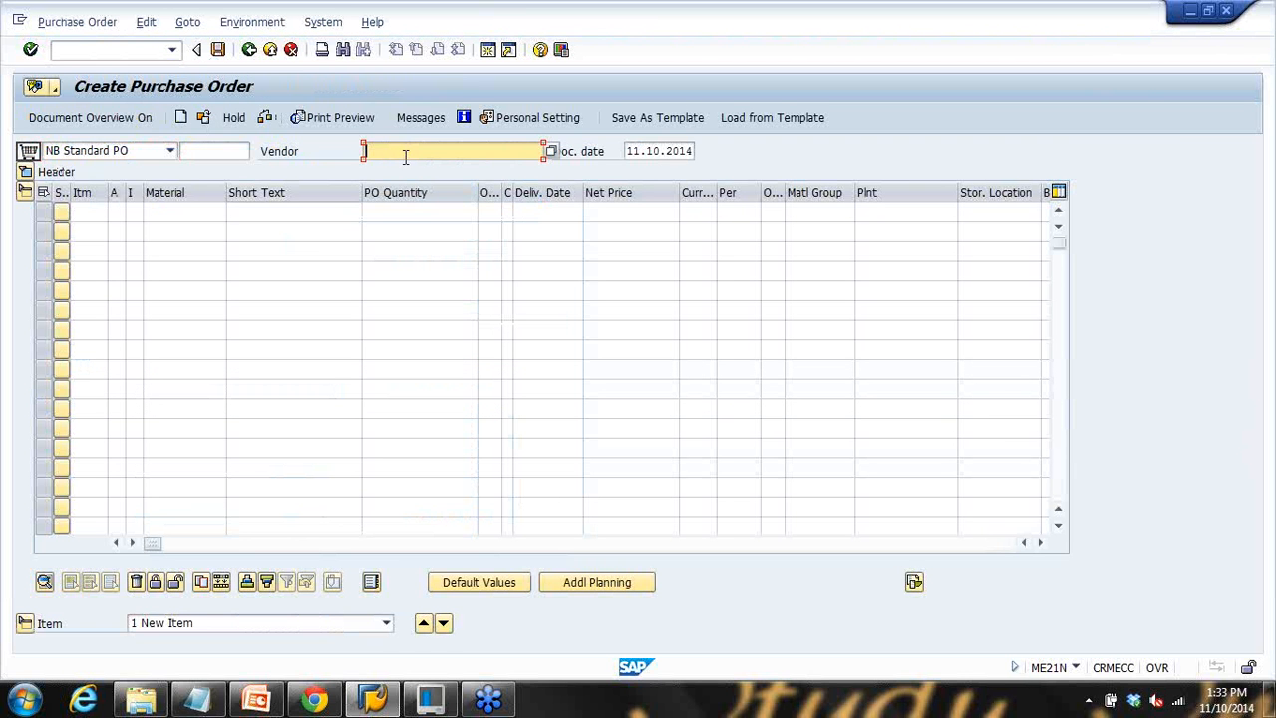
{"action": "type", "text": "1"}
{"action": "left_click", "coordinate": [409, 170]}
{"action": "key", "text": "Return"}
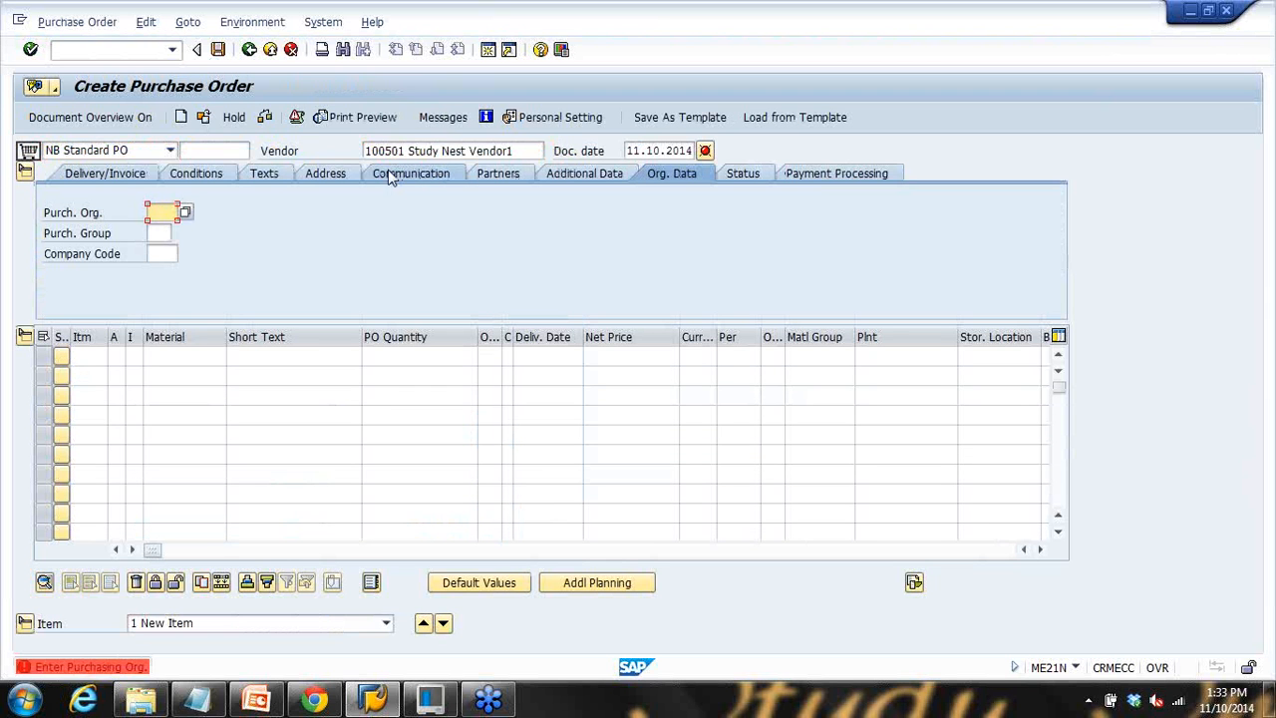
Step: Enter purchasing organization 1000, purchasing group 000 and company code 1000 in the order's organizational data
{"action": "type", "text": "1"}
{"action": "left_click", "coordinate": [167, 229]}
{"action": "left_click", "coordinate": [167, 232]}
{"action": "left_click", "coordinate": [166, 252]}
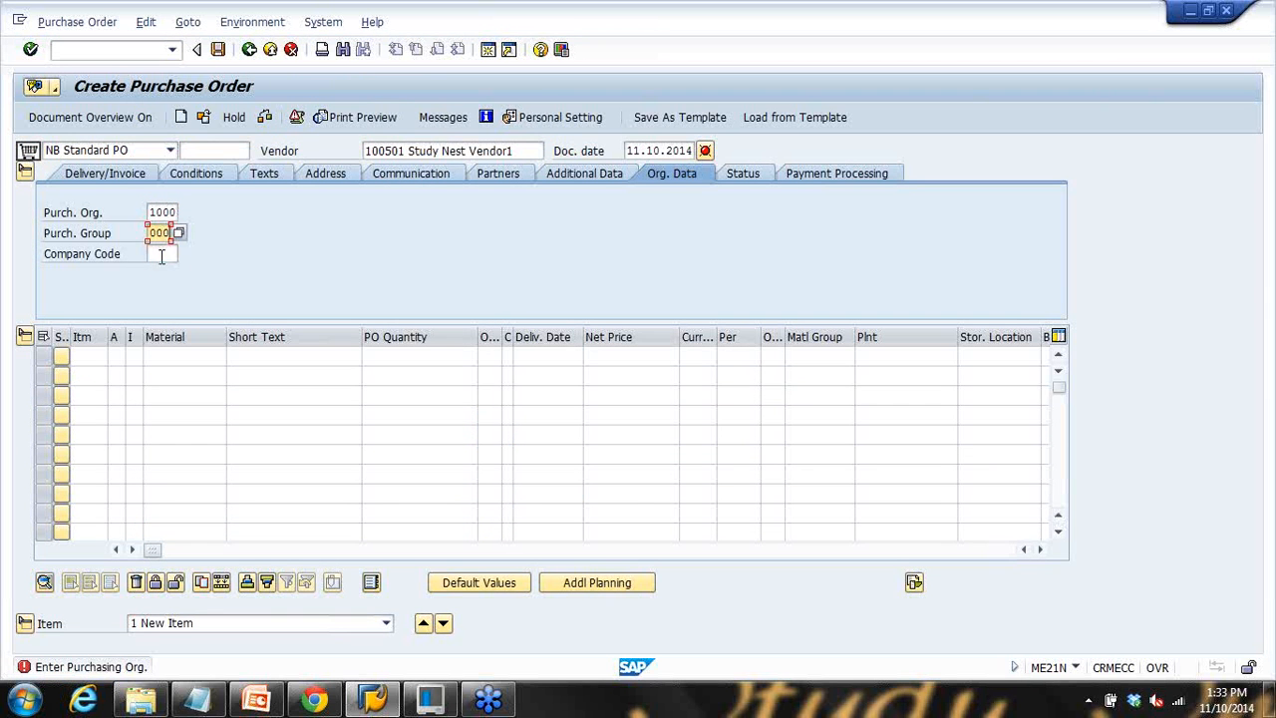
{"action": "left_click", "coordinate": [163, 255]}
{"action": "key", "text": "Return"}
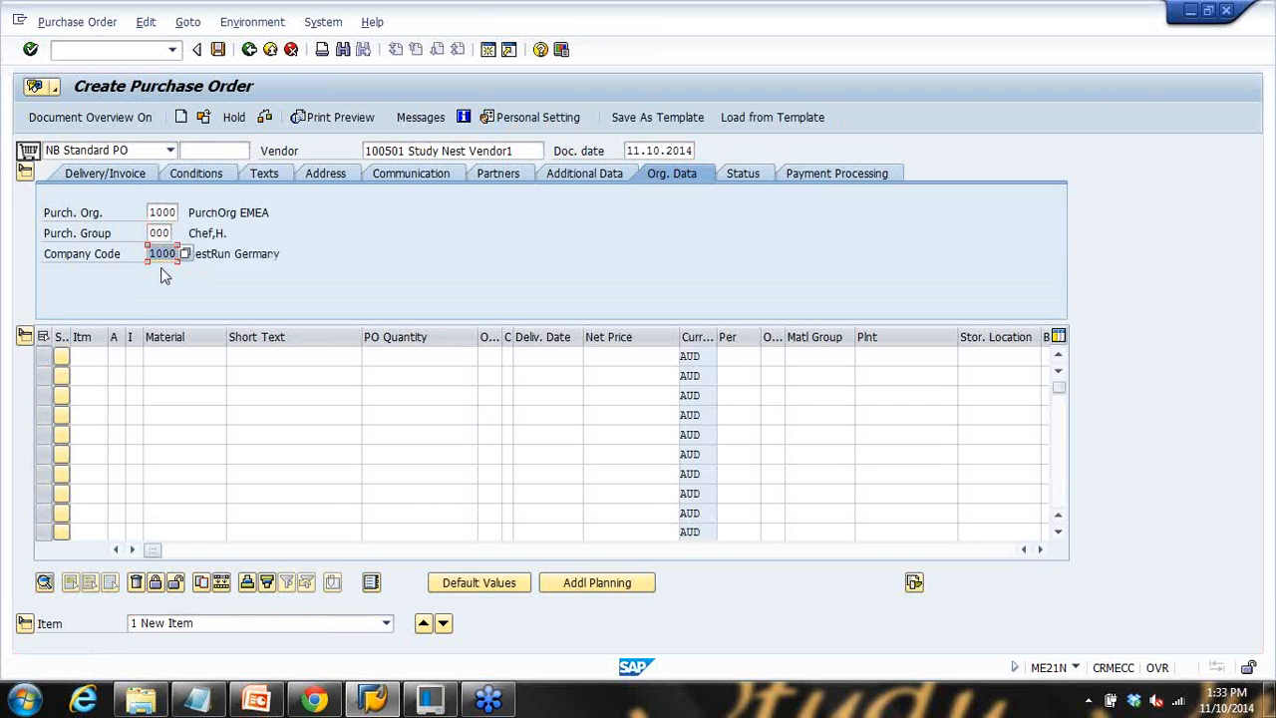
Step: Look up materials of type NLAG and choose the shafting assembly WL-1000 as the first item's material
{"action": "left_click", "coordinate": [169, 358]}
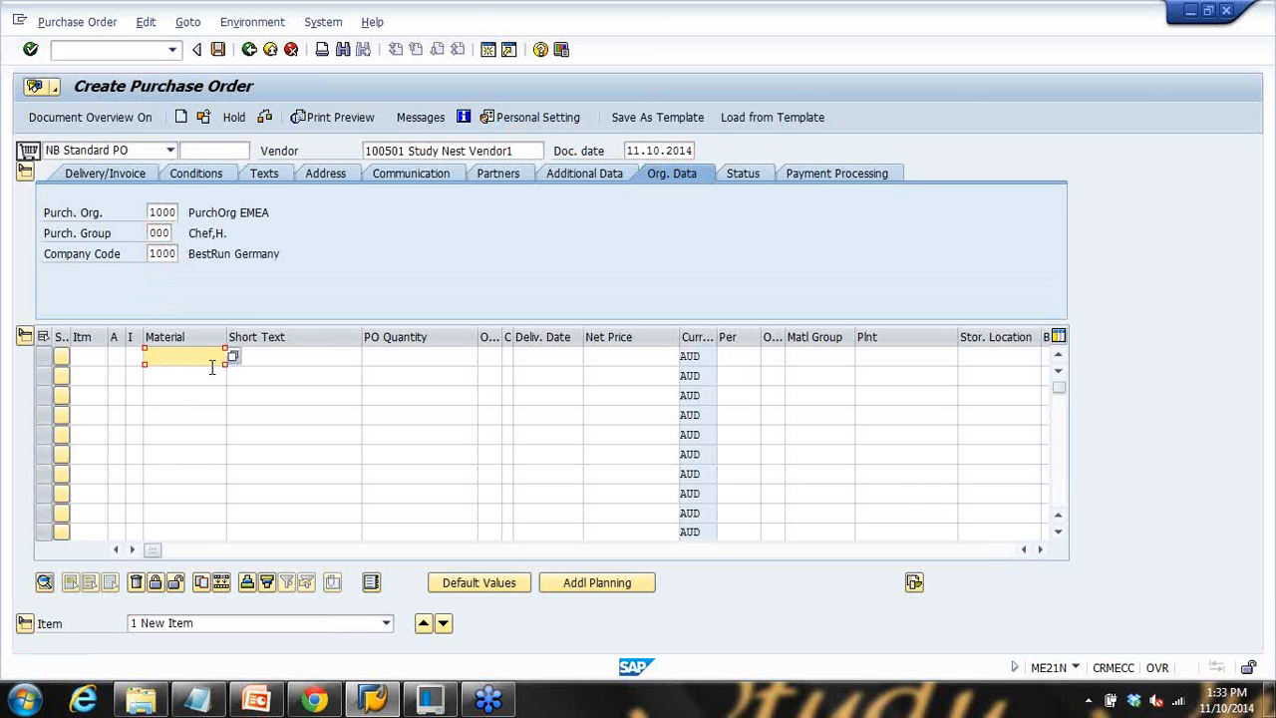
{"action": "type", "text": "w"}
{"action": "left_click_drag", "start_coordinate": [182, 359], "coordinate": [124, 356]}
{"action": "left_click", "coordinate": [235, 358]}
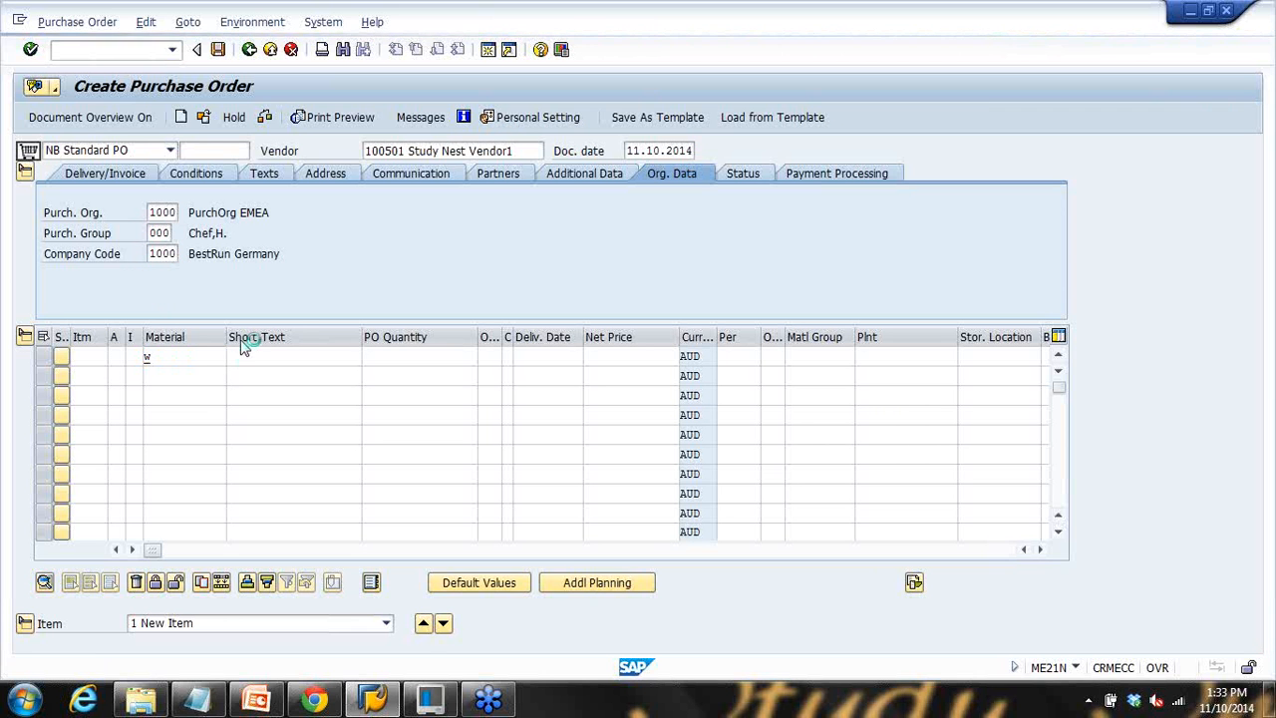
{"action": "left_click", "coordinate": [234, 235]}
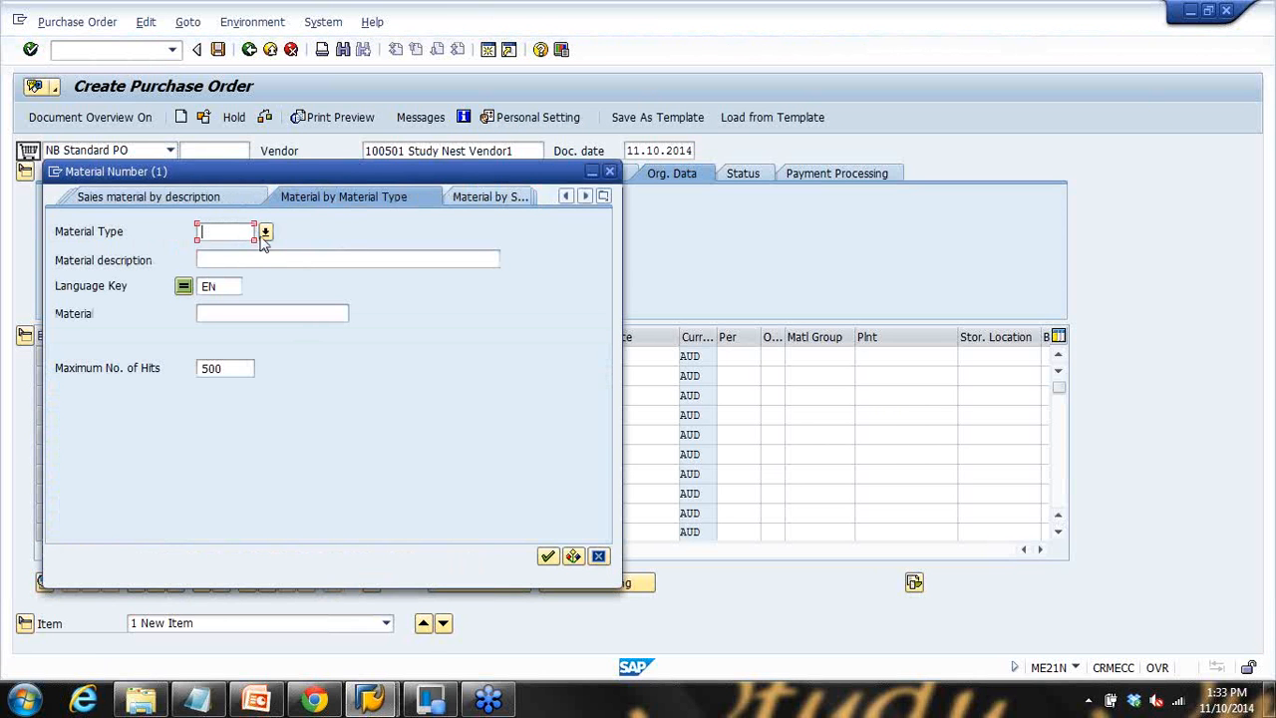
{"action": "type", "text": "NLAG"}
{"action": "key", "text": "Return"}
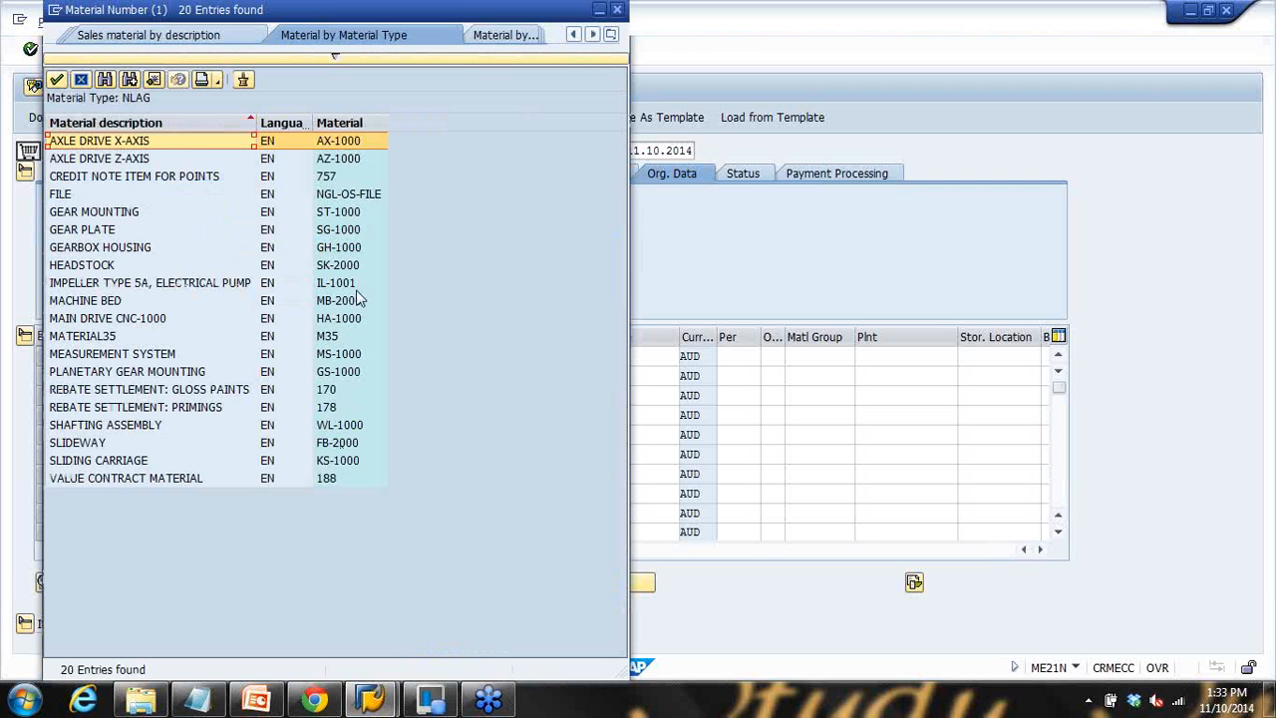
{"action": "left_click", "coordinate": [339, 425]}
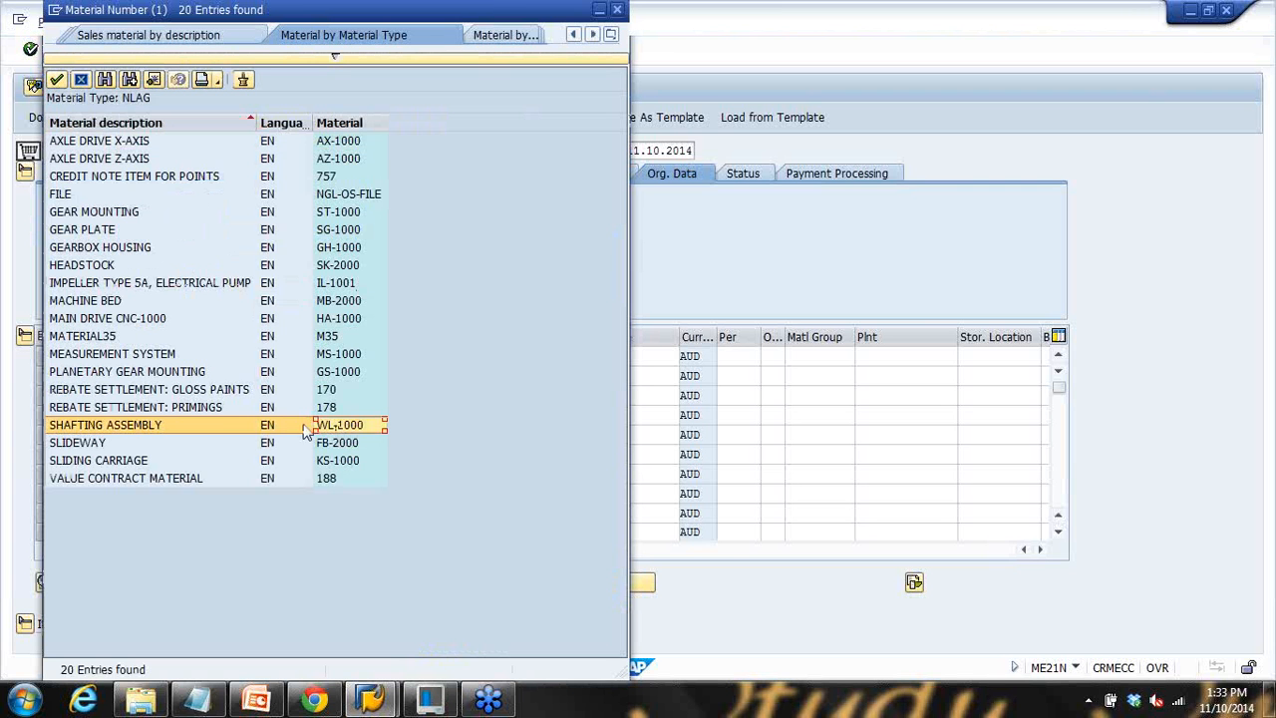
{"action": "double_click", "coordinate": [344, 426]}
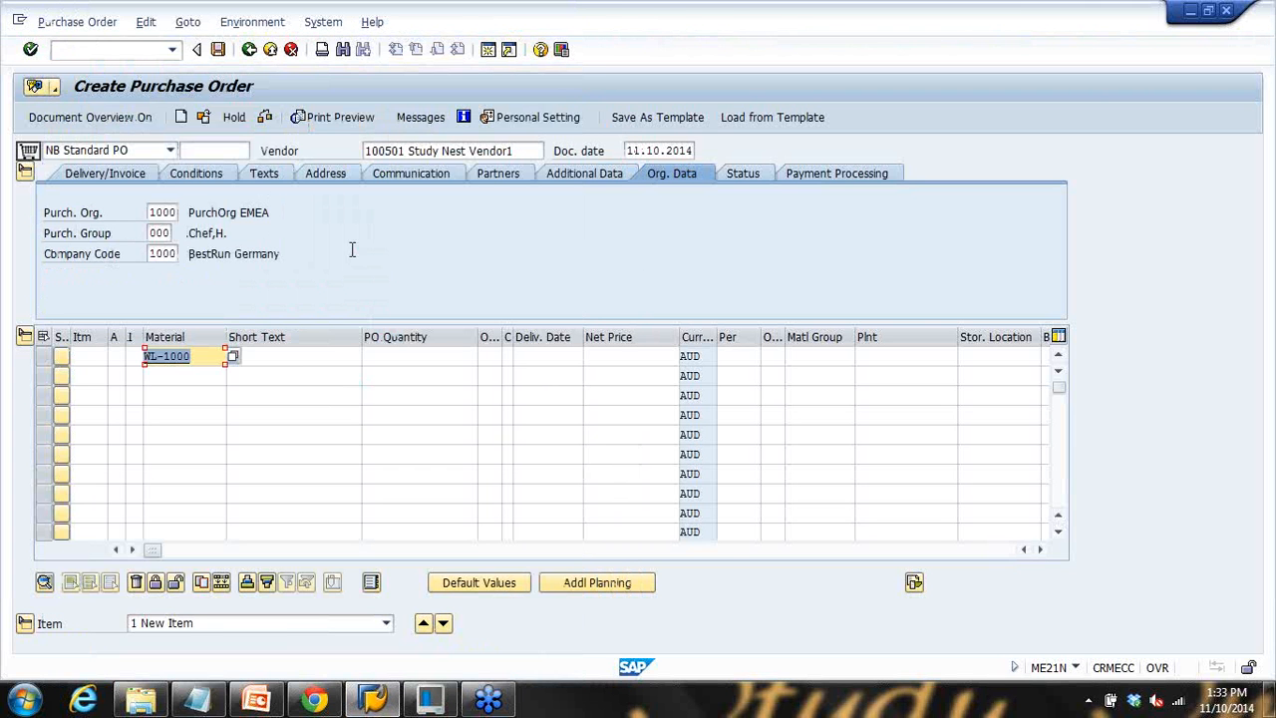
Step: Set the WL-1000 item's order quantity to 1 and its plant to 1000
{"action": "left_click", "coordinate": [385, 355]}
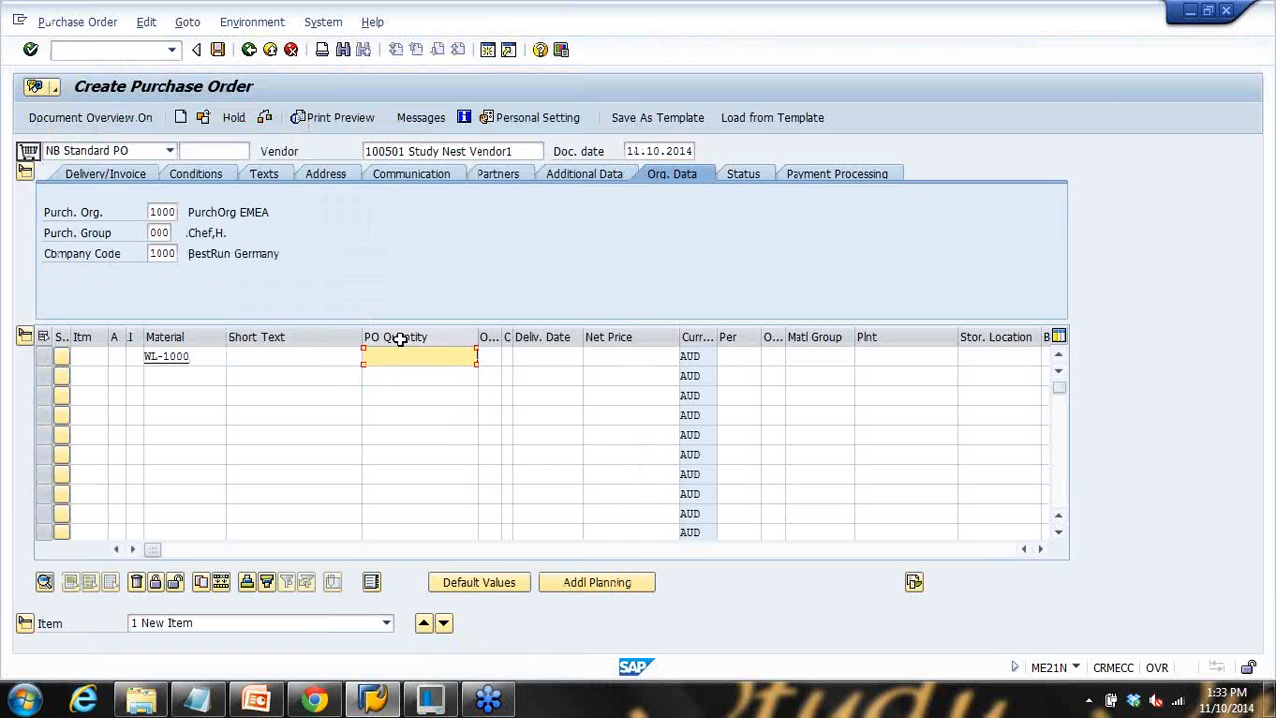
{"action": "type", "text": "1"}
{"action": "key", "text": "Return"}
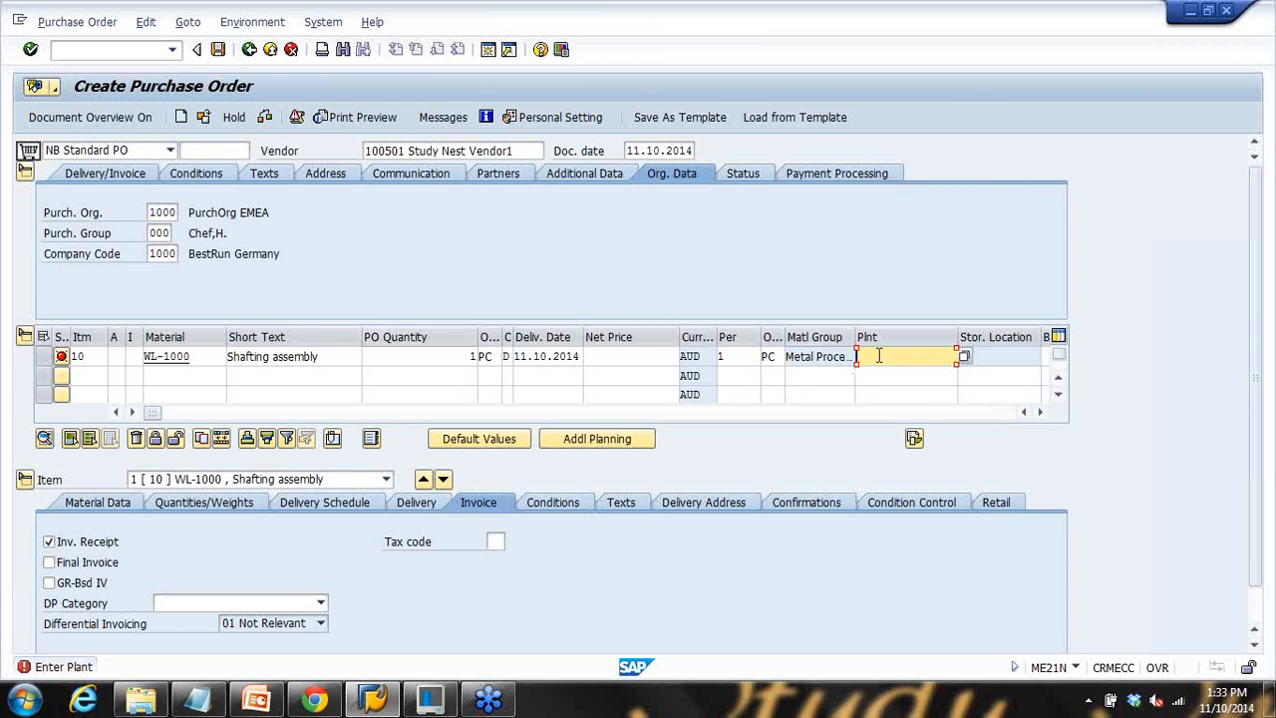
{"action": "type", "text": "100"}
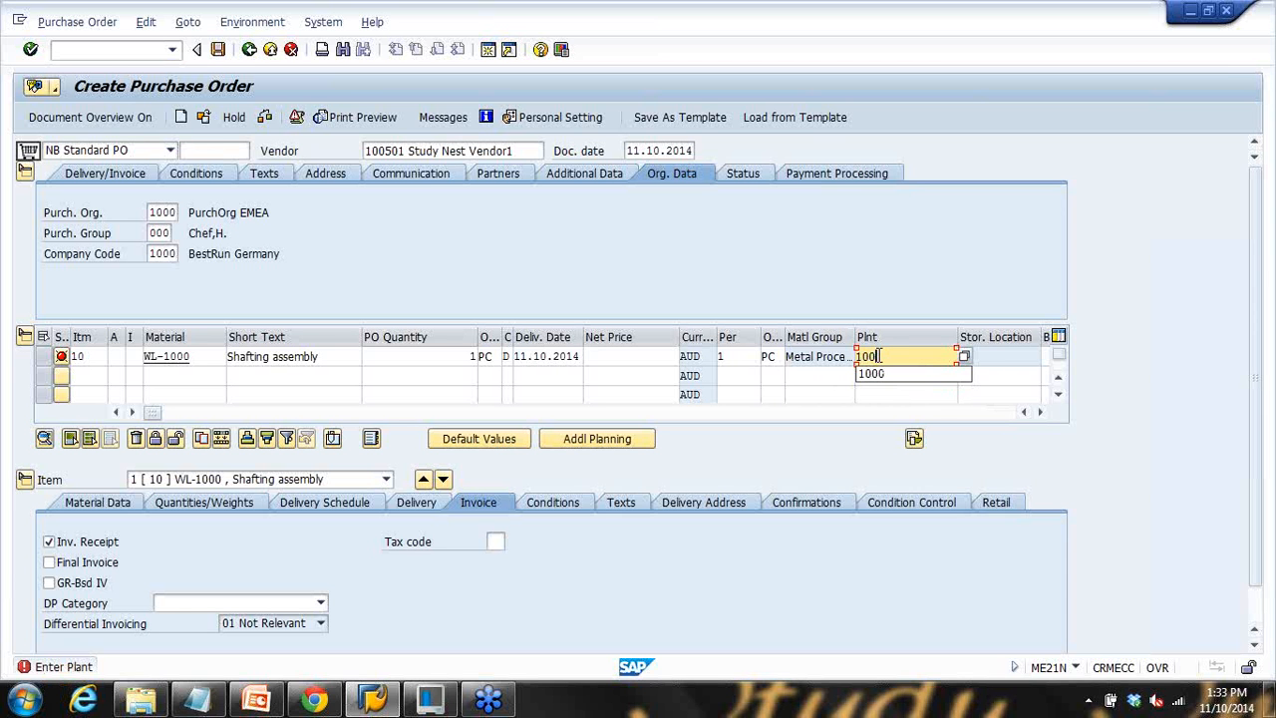
{"action": "type", "text": "0"}
{"action": "key", "text": "Return"}
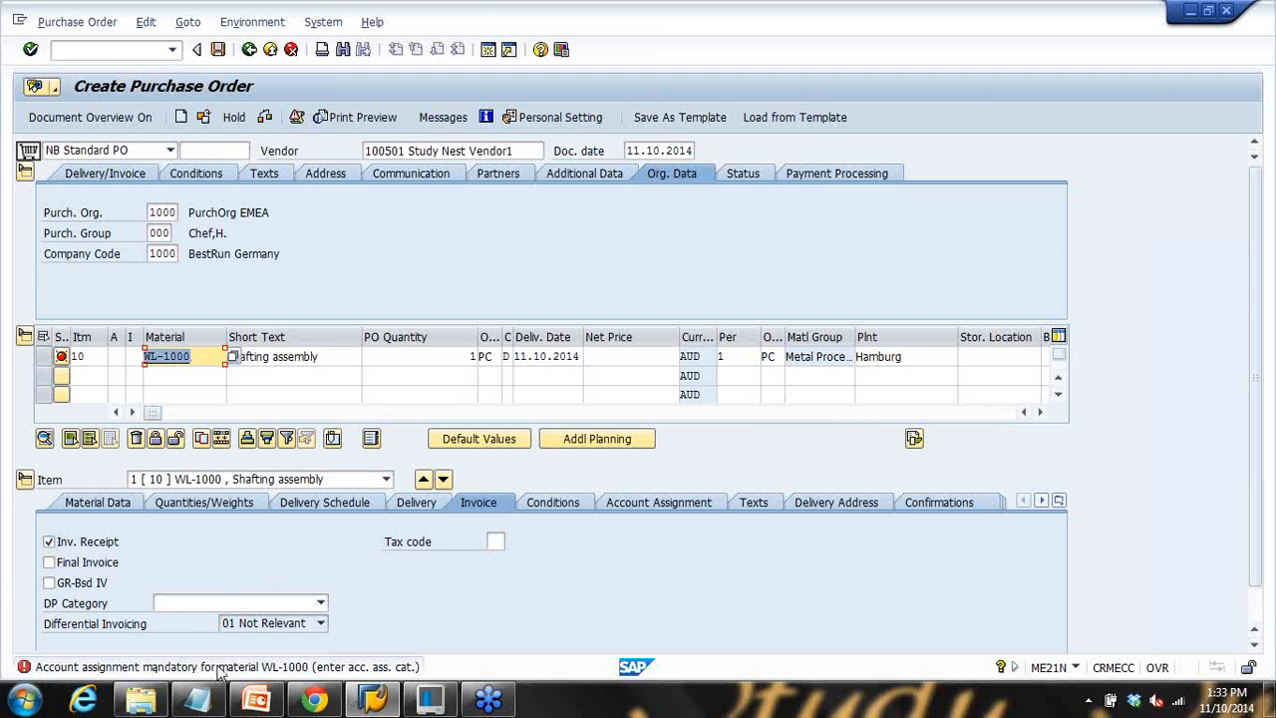
Step: Widen the account assignment category column and assign category K (Cost center) to the WL-1000 item
{"action": "left_click", "coordinate": [118, 356]}
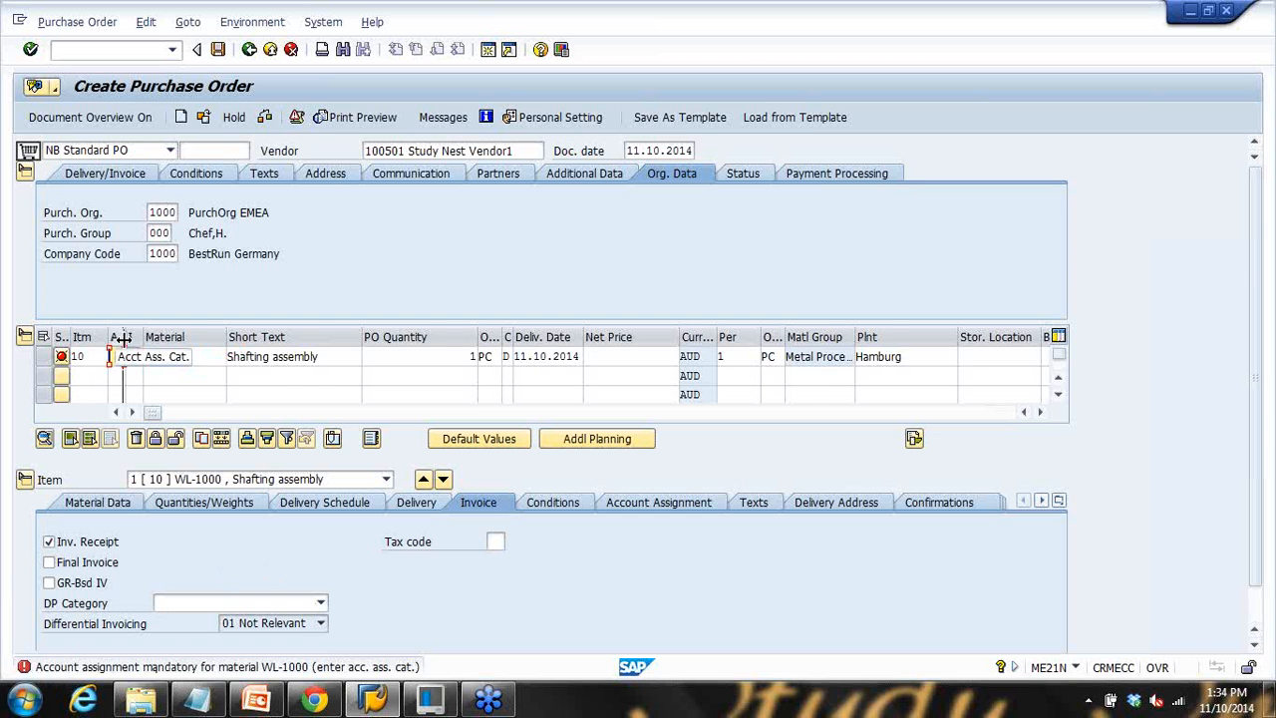
{"action": "left_click_drag", "start_coordinate": [153, 339], "coordinate": [152, 339]}
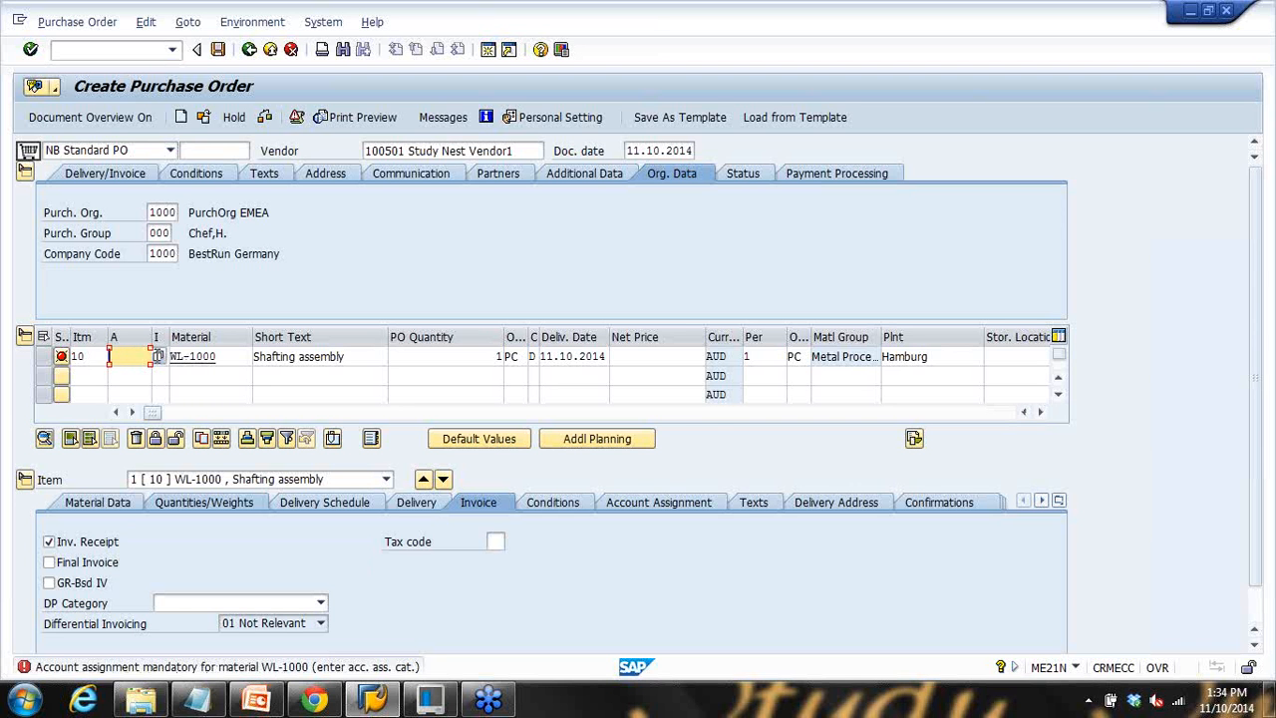
{"action": "left_click", "coordinate": [157, 358]}
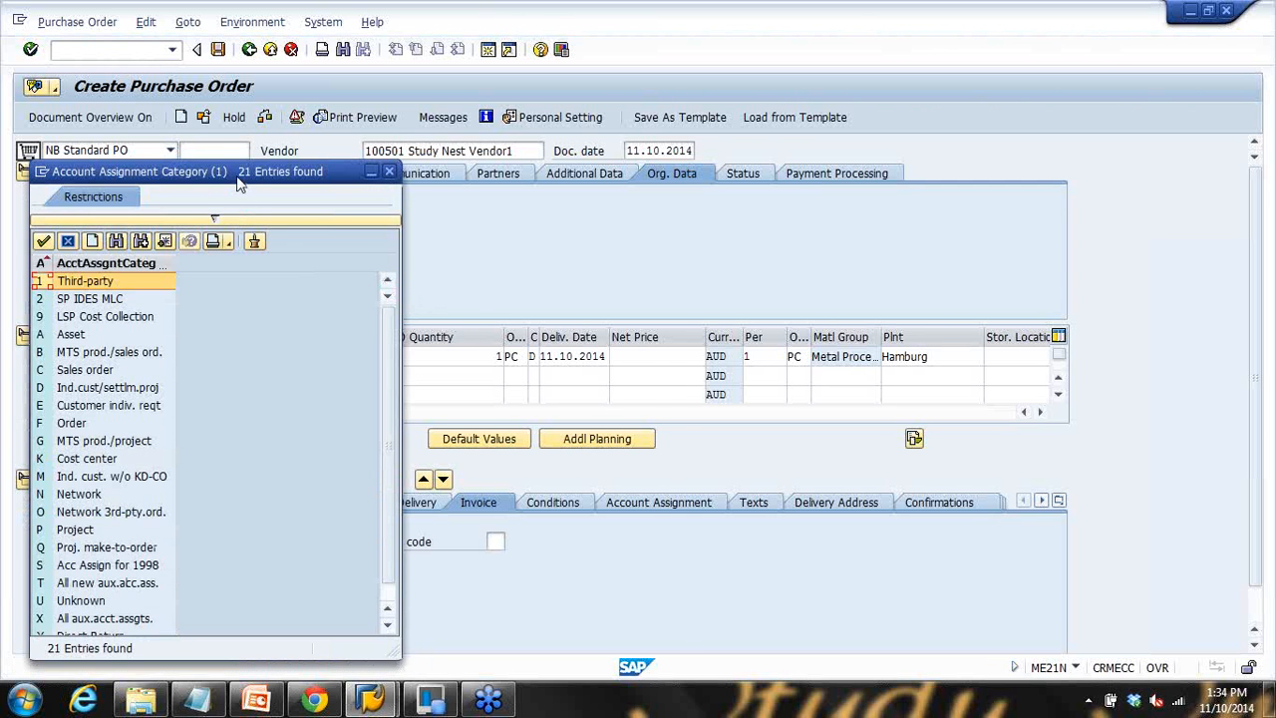
{"action": "left_click_drag", "start_coordinate": [266, 165], "coordinate": [544, 146]}
{"action": "left_click", "coordinate": [356, 291]}
{"action": "scroll", "coordinate": [359, 299], "scroll_direction": "down", "scroll_amount": 1}
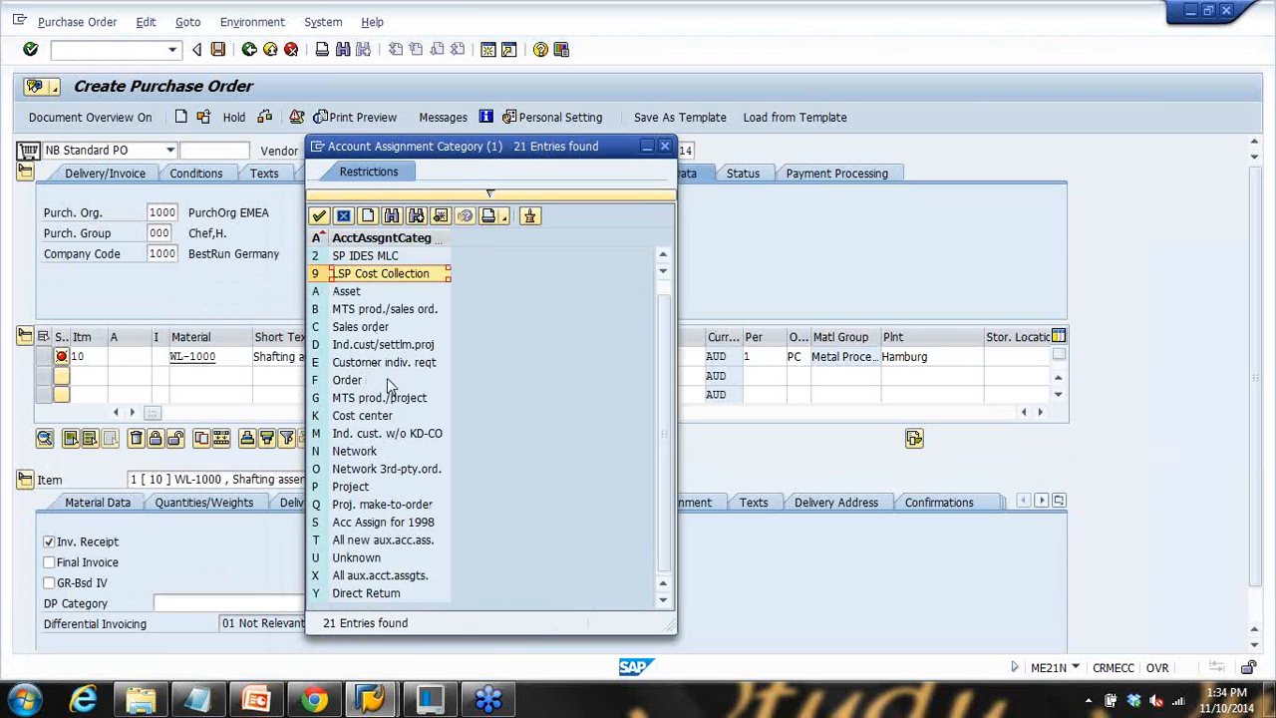
{"action": "left_click", "coordinate": [351, 417]}
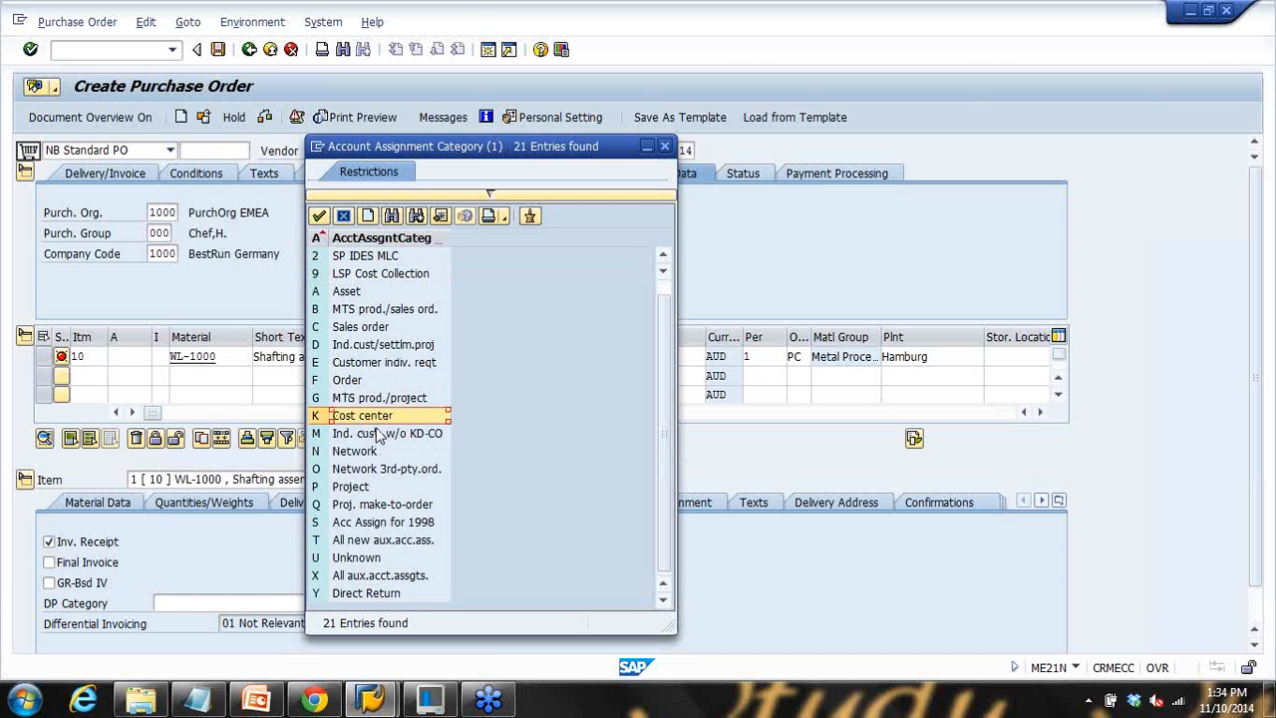
{"action": "double_click", "coordinate": [369, 418]}
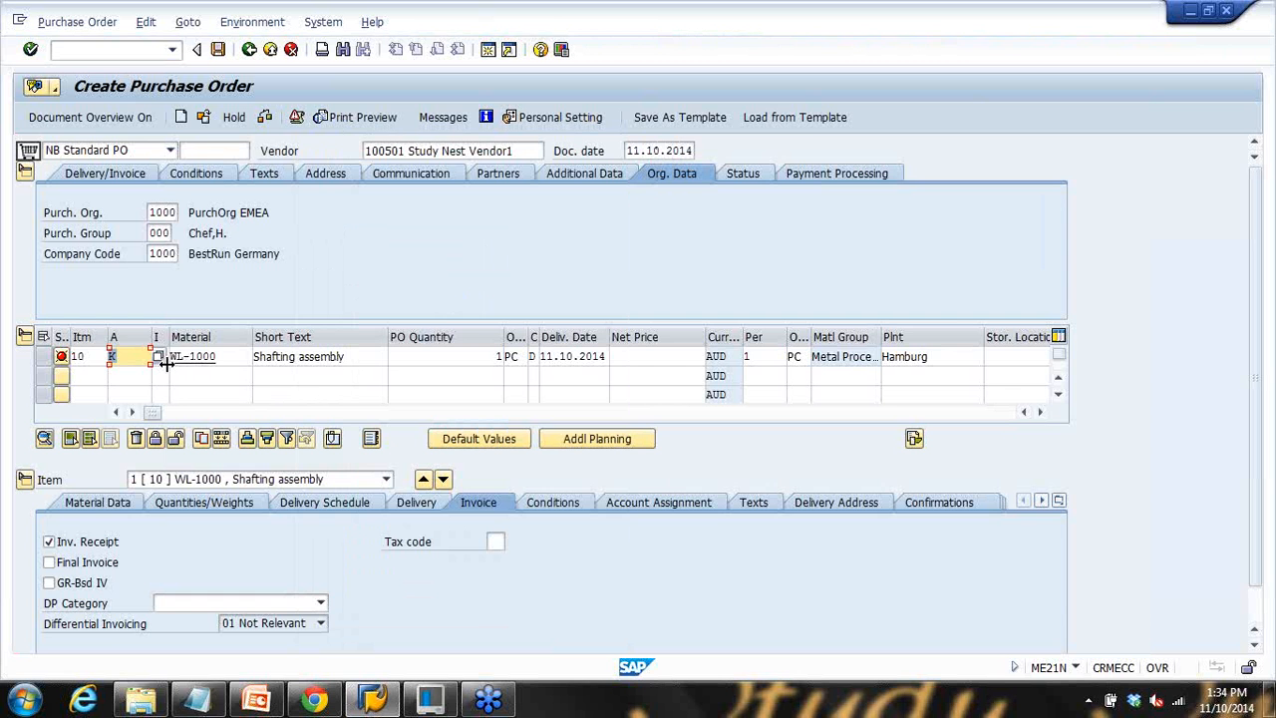
{"action": "key", "text": "Return"}
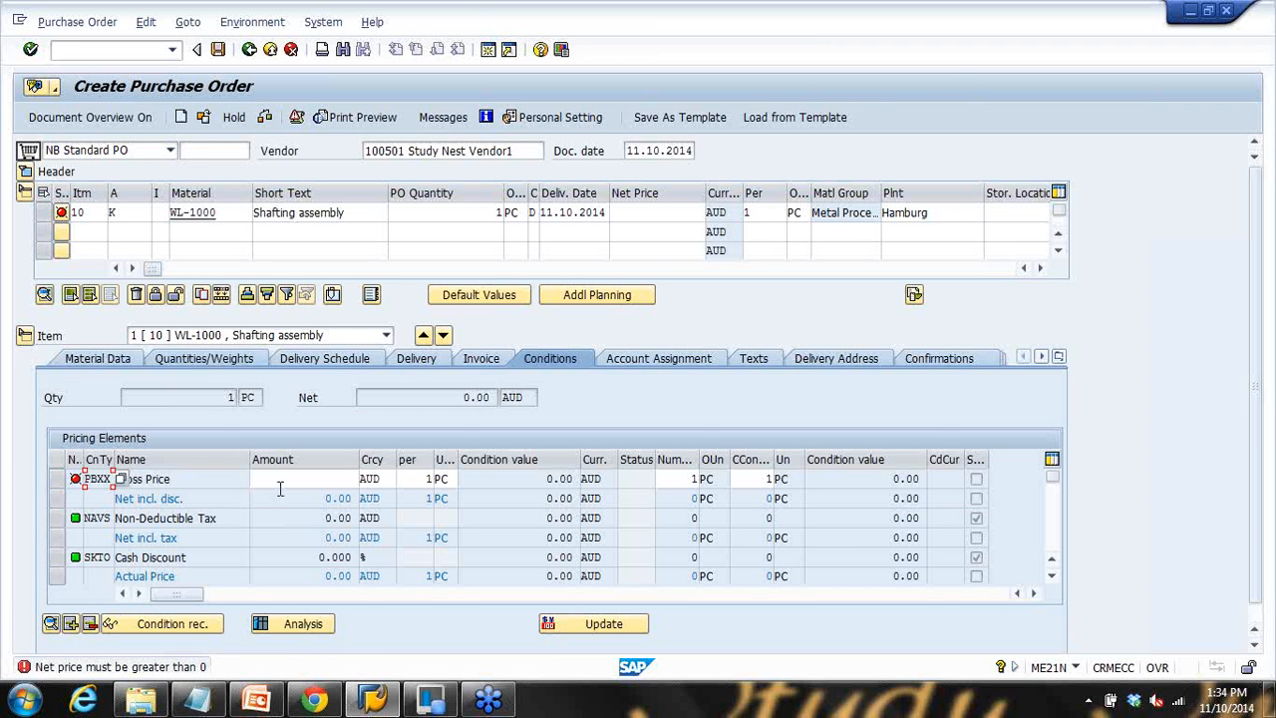
Step: Set the item's gross price condition (PBXX) to 11 AUD
{"action": "left_click", "coordinate": [281, 481]}
{"action": "type", "text": "11"}
{"action": "key", "text": "Return"}
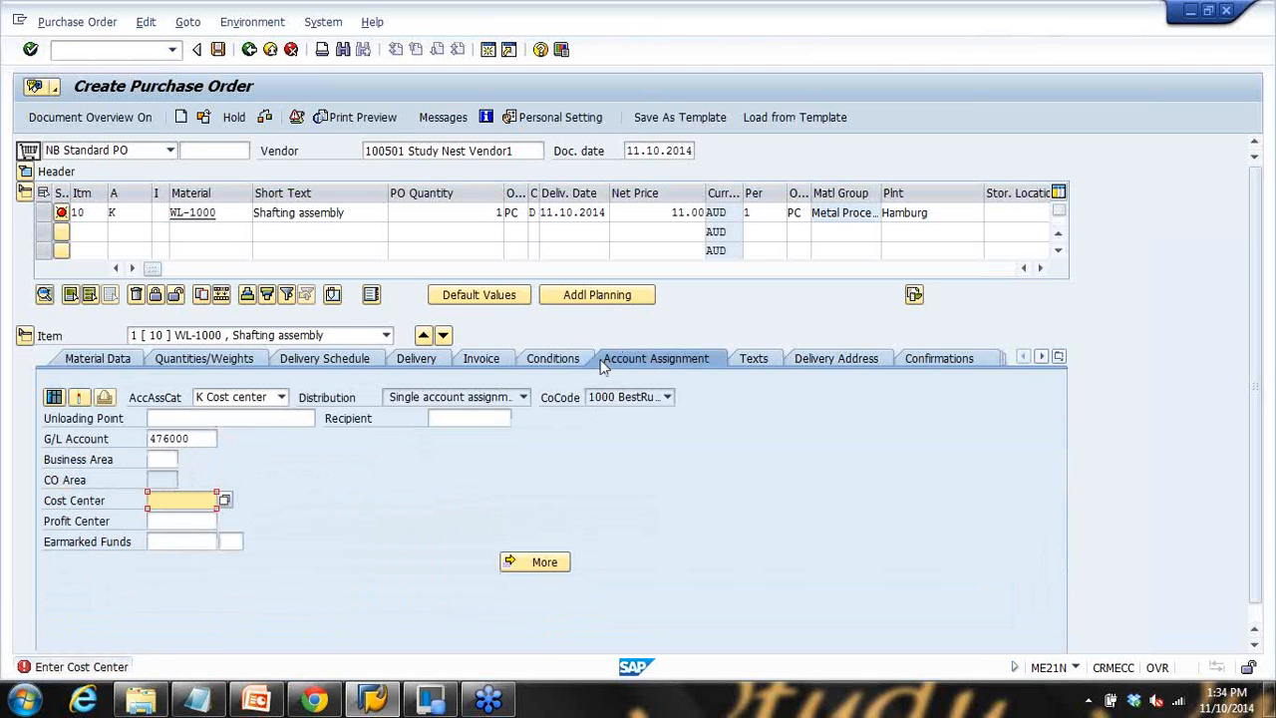
Step: Replace the G/L account in the item's account assignment with 400000
{"action": "left_click_drag", "start_coordinate": [202, 437], "coordinate": [112, 438]}
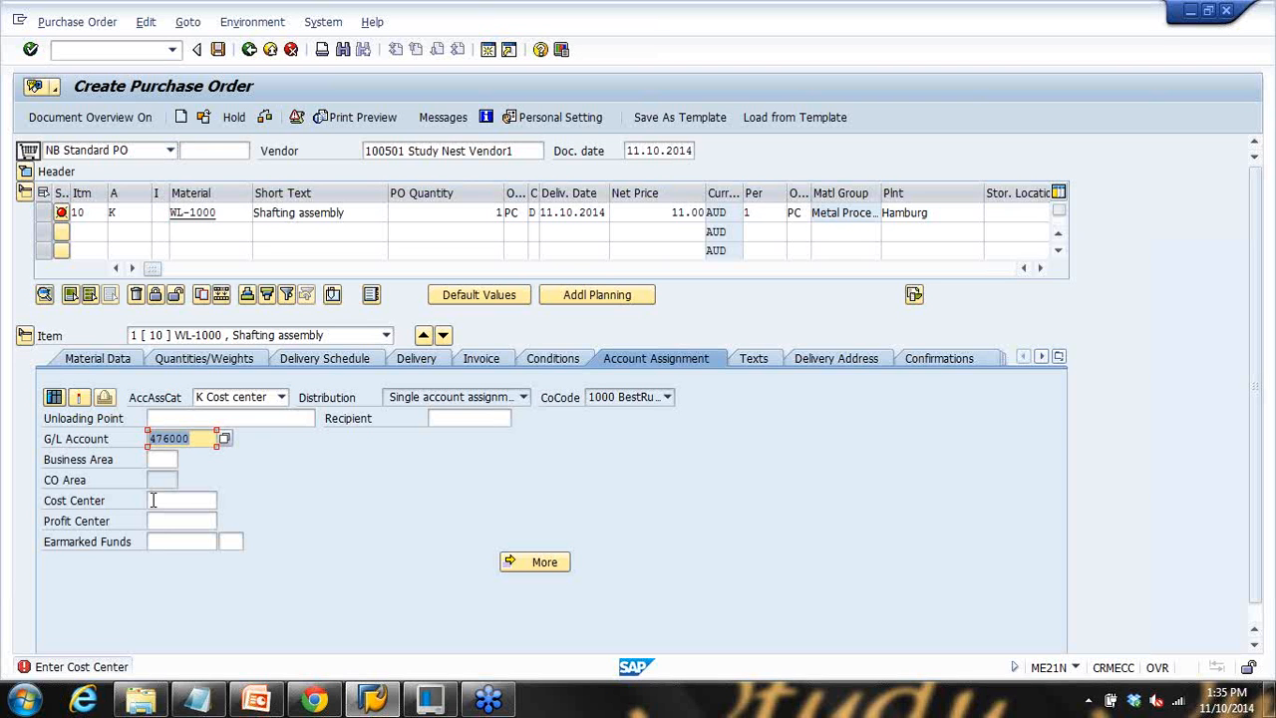
{"action": "key", "text": "BackSpace"}
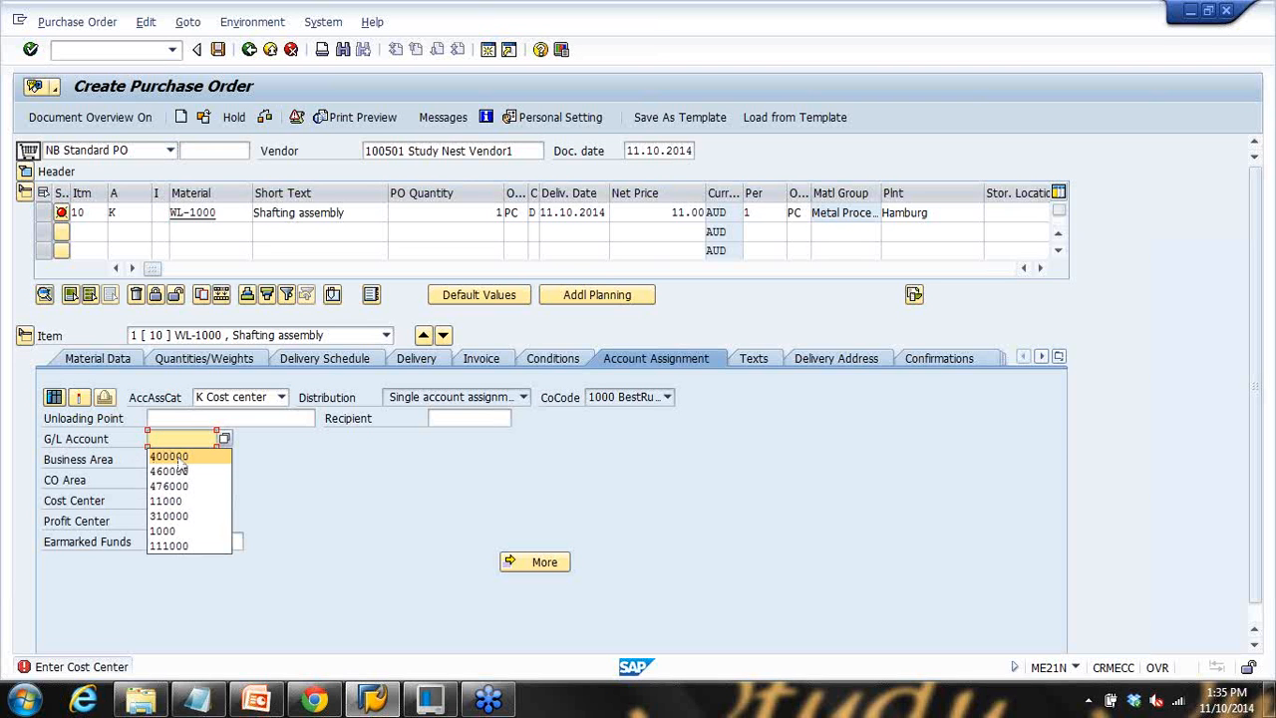
{"action": "left_click", "coordinate": [178, 457]}
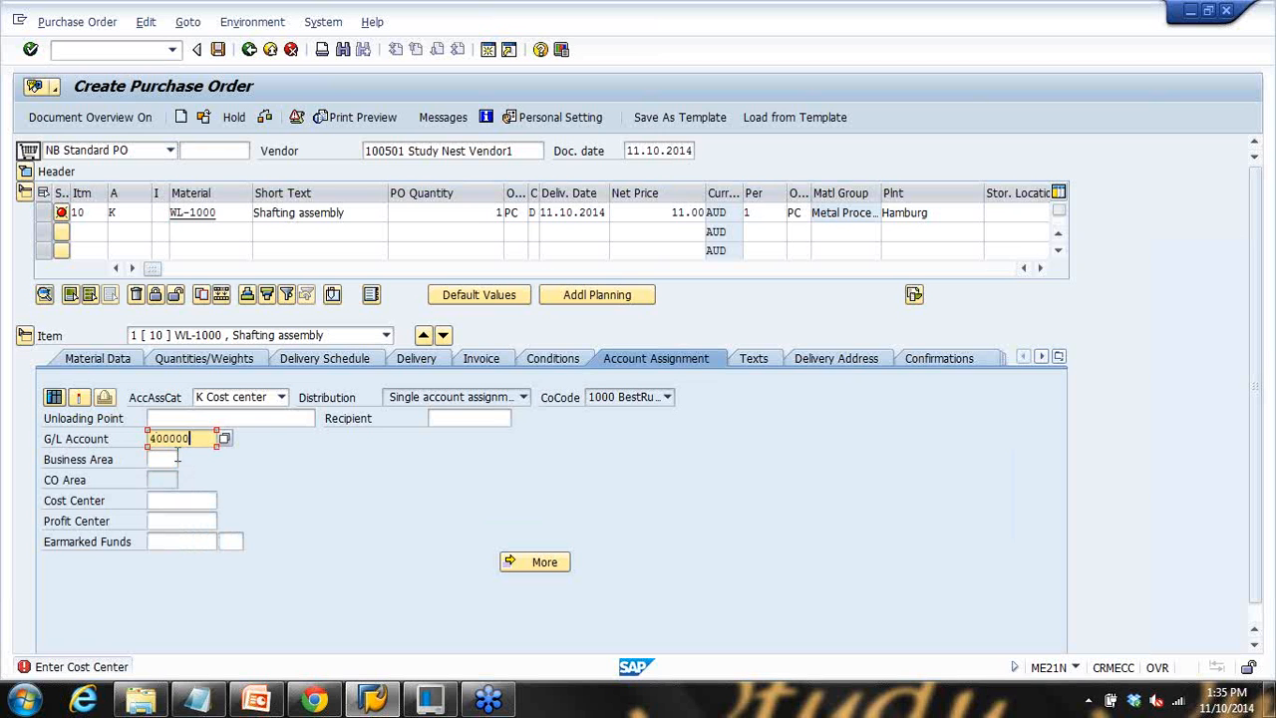
Step: Enter cost center 40000 in the item's account assignment and accept the delivery date warning
{"action": "left_click", "coordinate": [173, 500]}
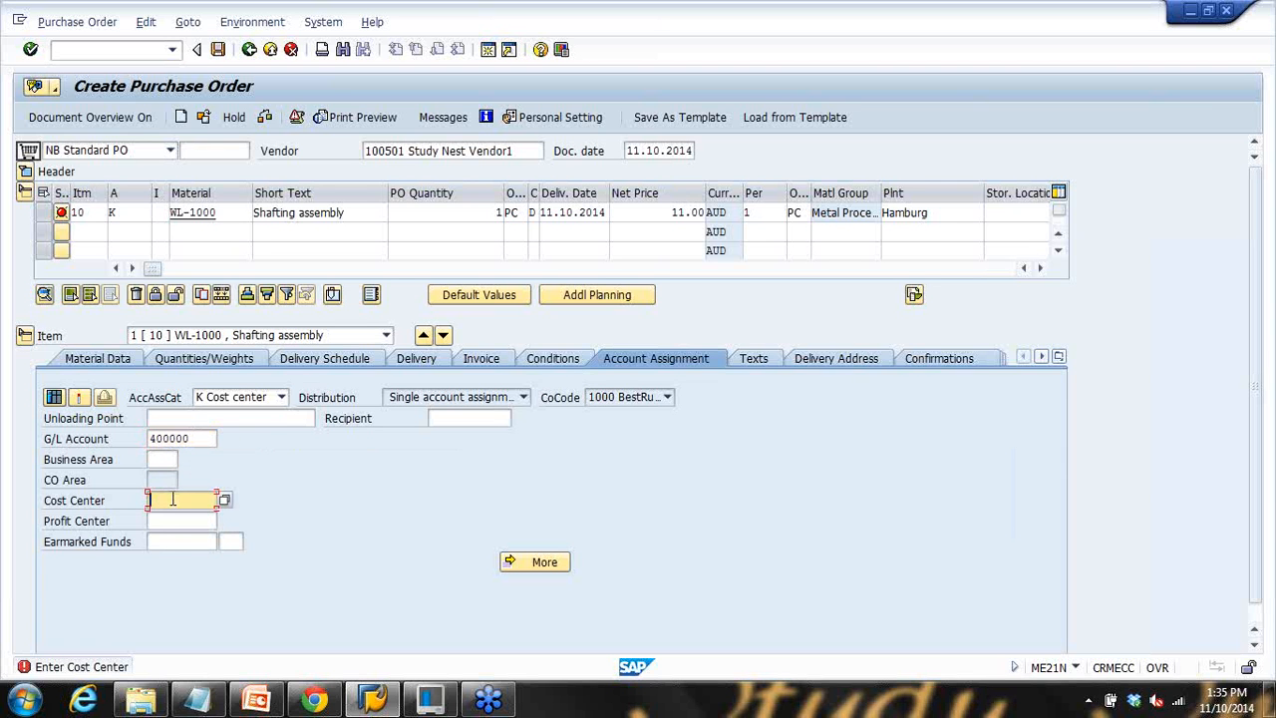
{"action": "key", "text": "BackSpace"}
{"action": "left_click", "coordinate": [180, 517]}
{"action": "left_click_drag", "start_coordinate": [198, 442], "coordinate": [112, 438]}
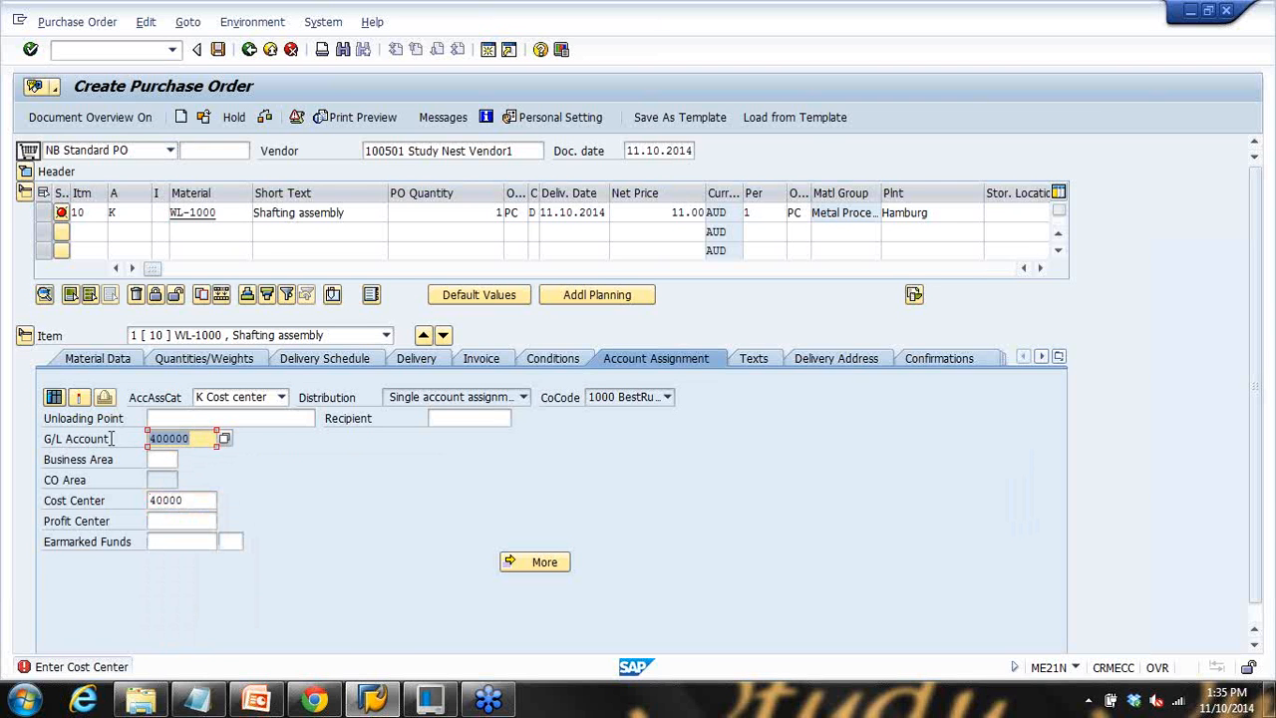
{"action": "left_click_drag", "start_coordinate": [205, 499], "coordinate": [68, 490]}
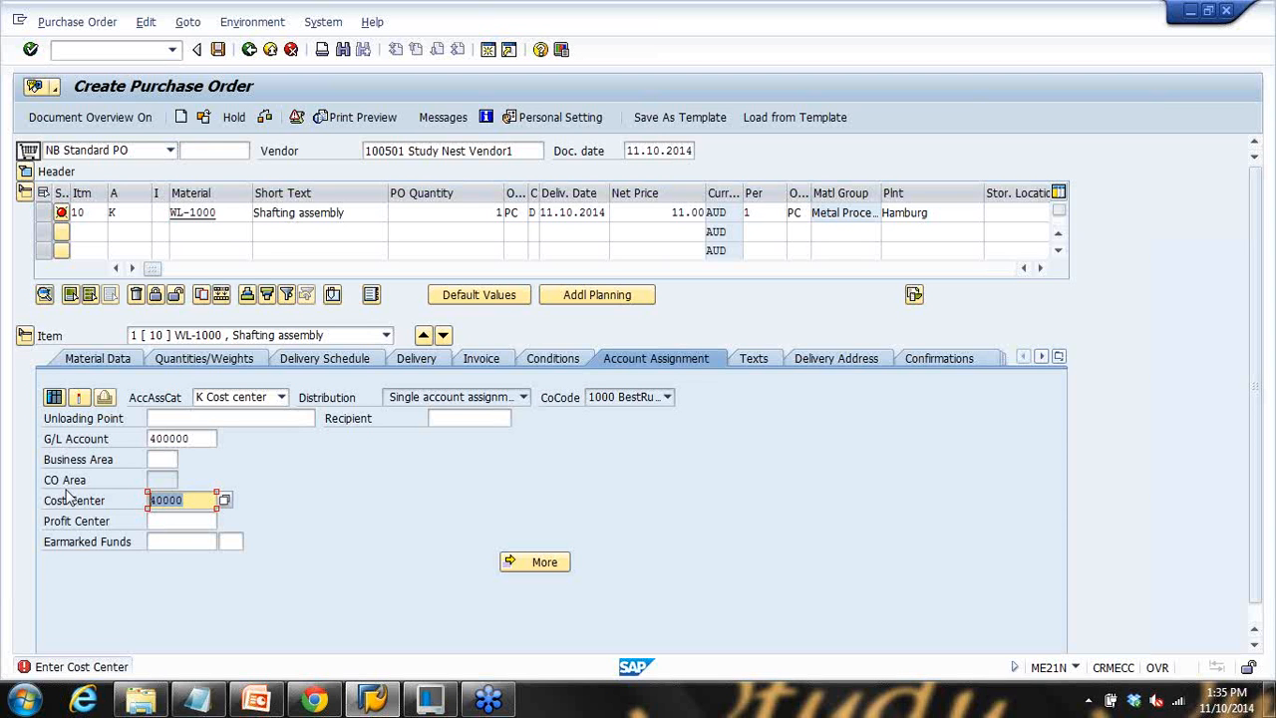
{"action": "key", "text": "Return"}
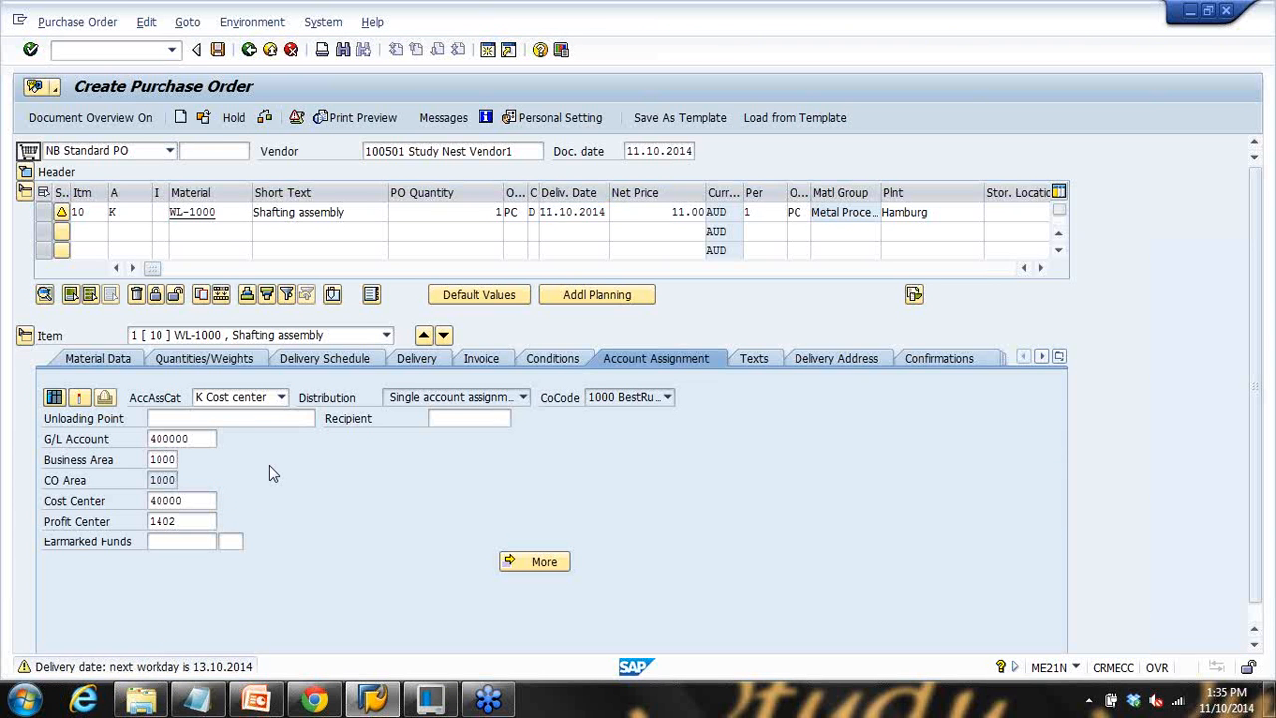
{"action": "key", "text": "Return"}
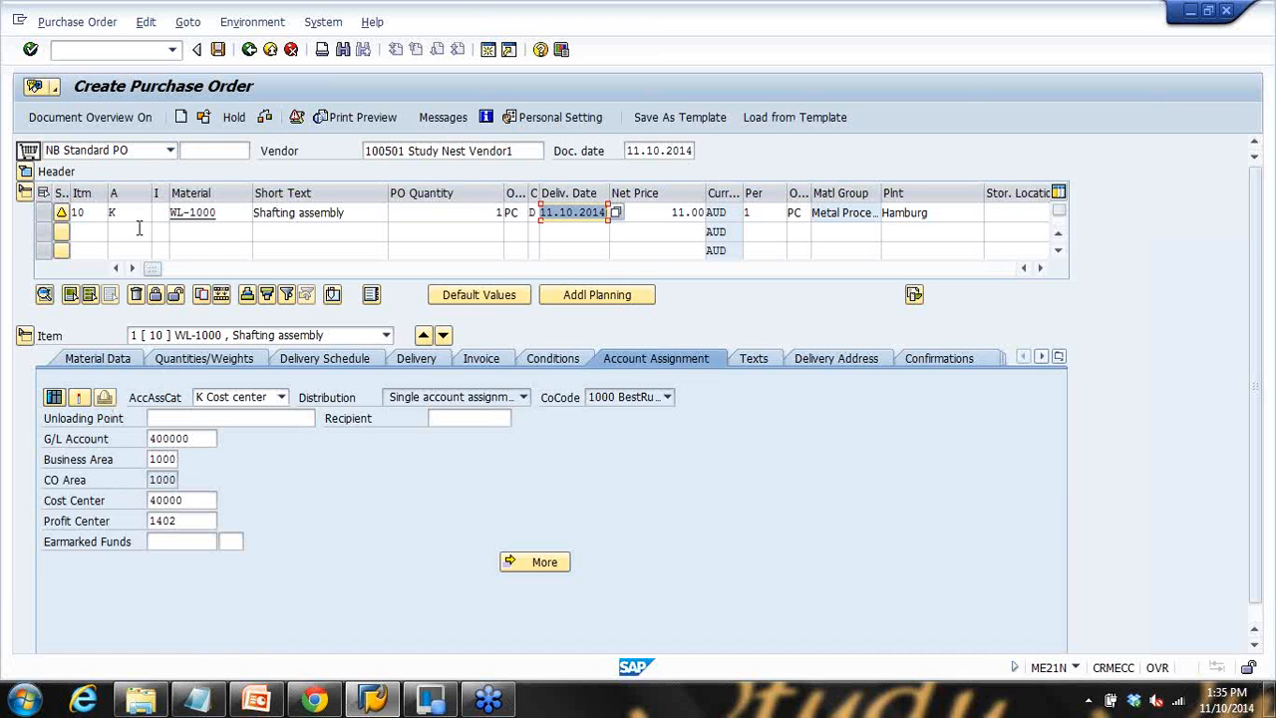
Step: Review the item's account assignment category, G/L account and cost center
{"action": "left_click", "coordinate": [114, 212]}
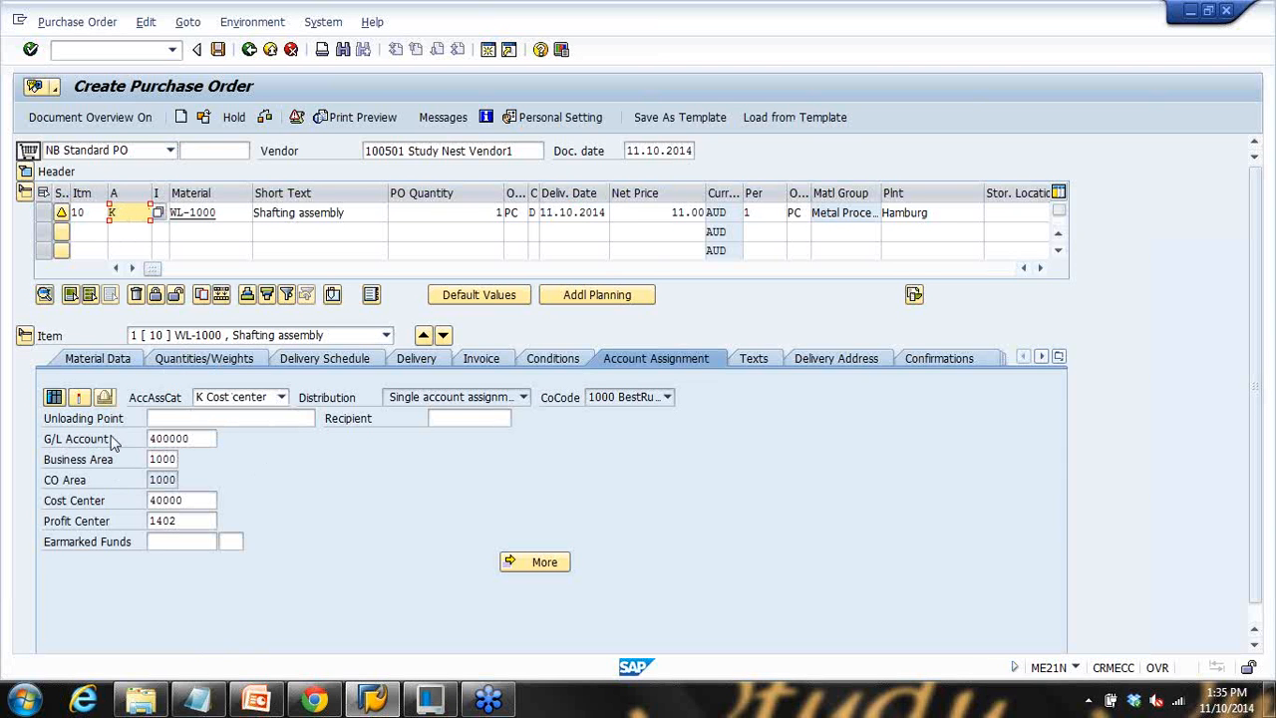
{"action": "left_click", "coordinate": [186, 419]}
{"action": "double_click", "coordinate": [204, 439]}
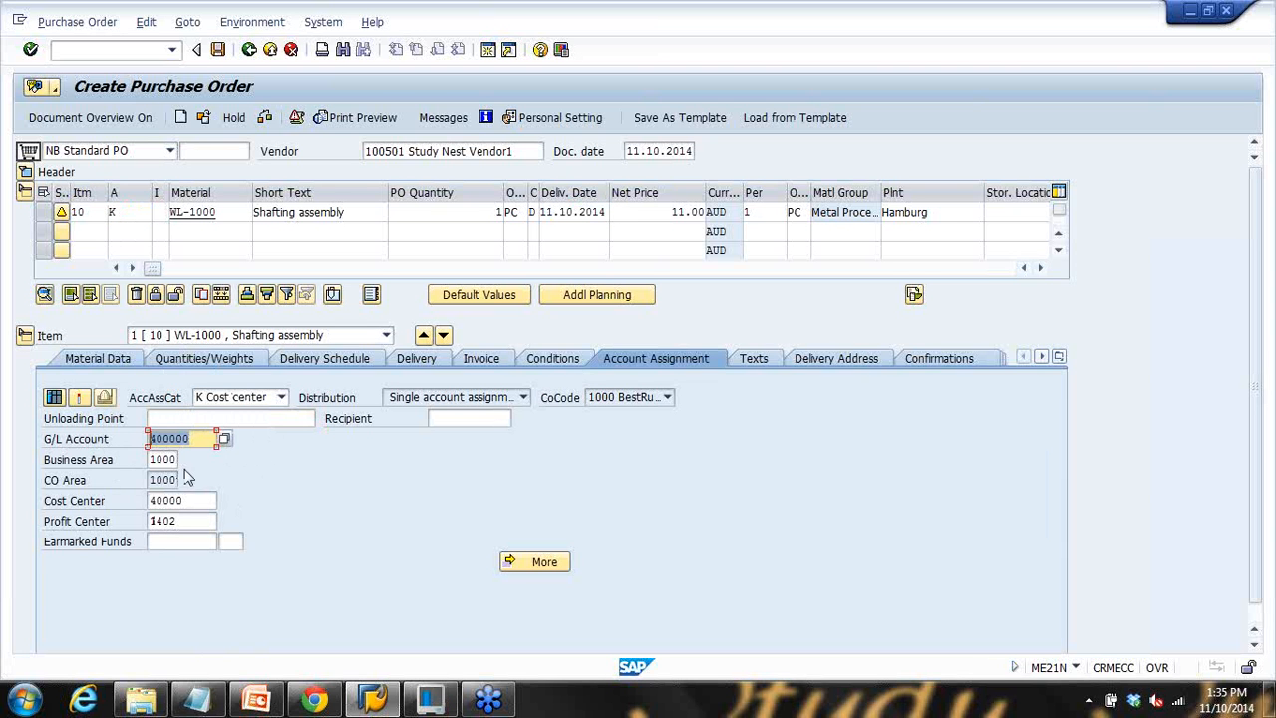
{"action": "double_click", "coordinate": [197, 500]}
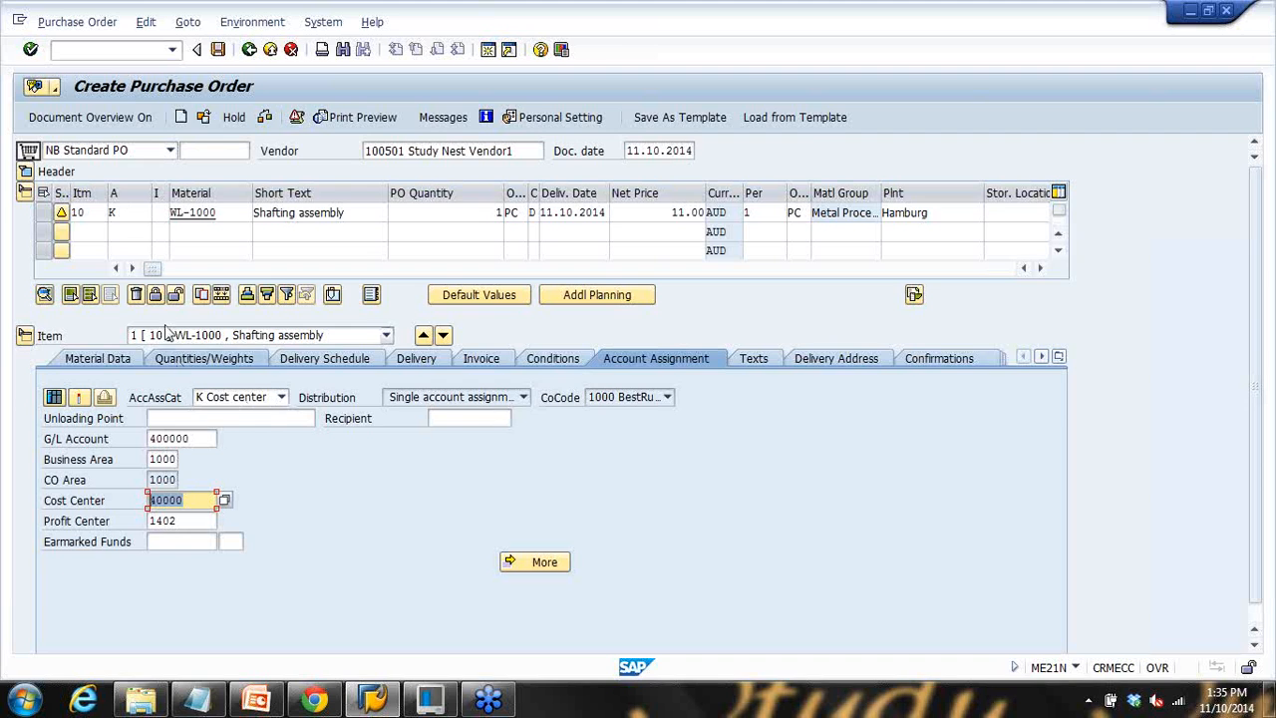
{"action": "left_click", "coordinate": [130, 211]}
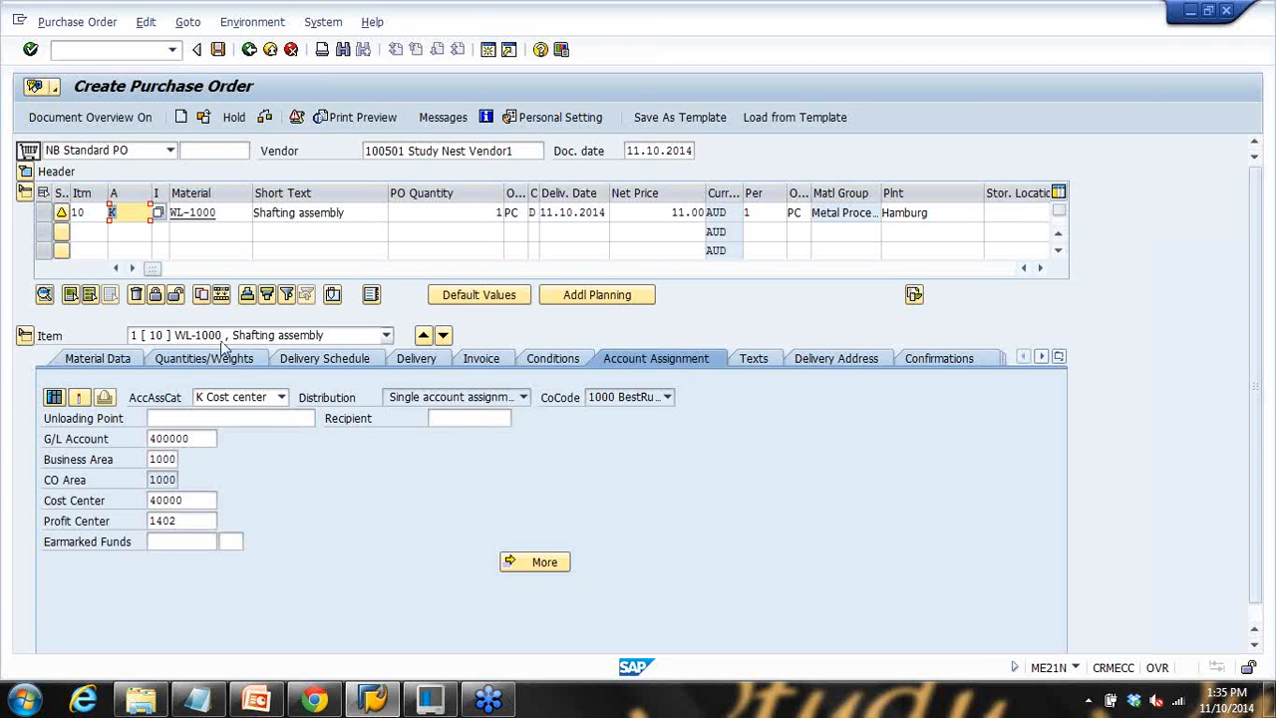
Step: Change the WL-1000 item's account assignment category to A (Asset)
{"action": "left_click", "coordinate": [227, 398]}
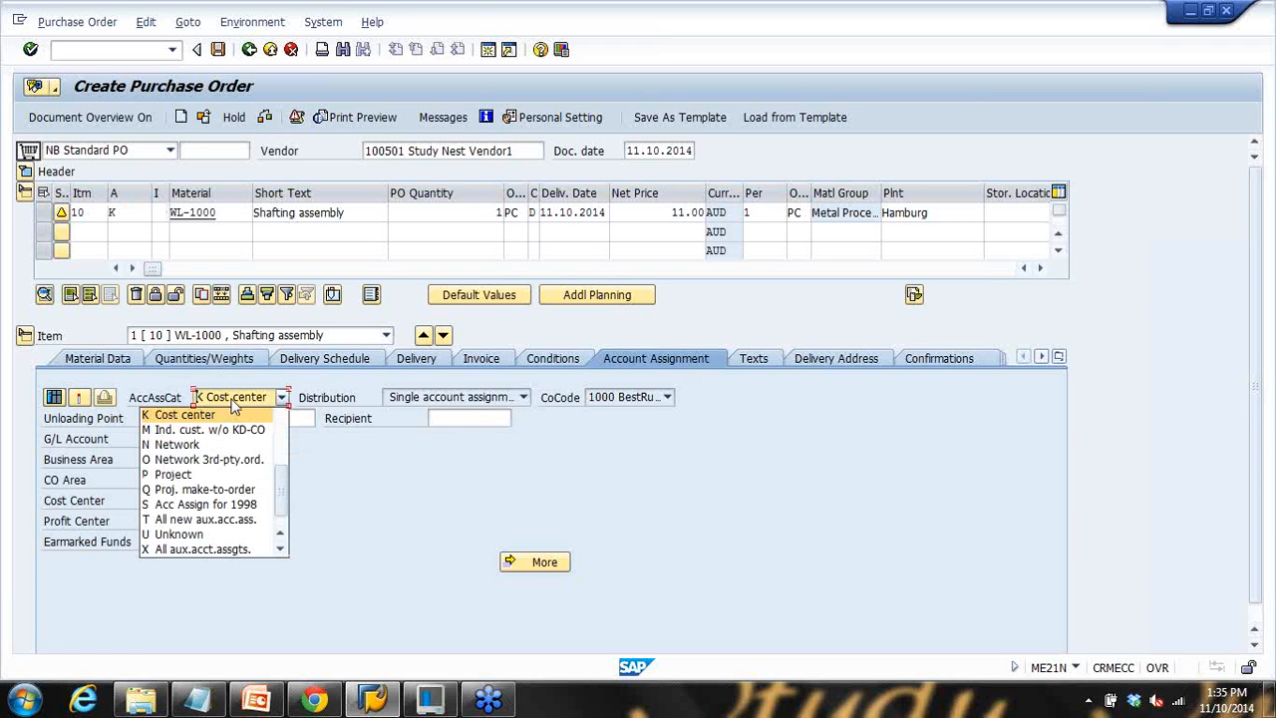
{"action": "scroll", "coordinate": [214, 509], "scroll_direction": "down", "scroll_amount": 1}
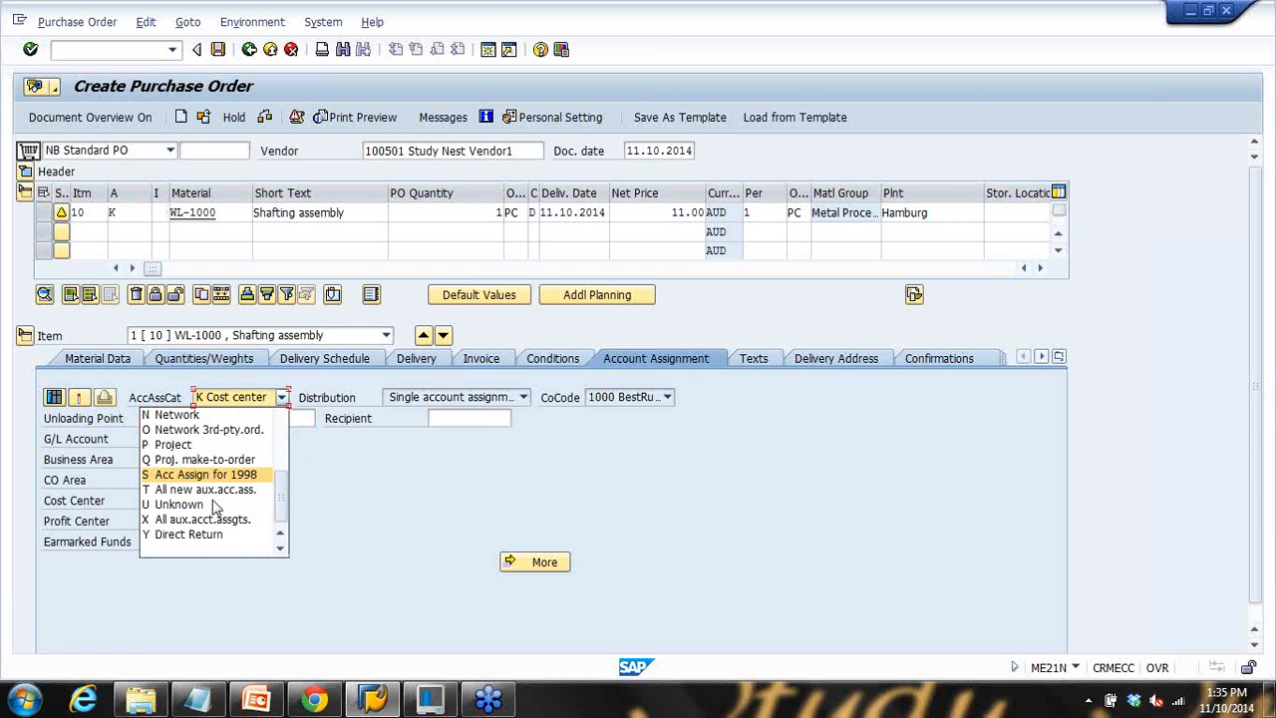
{"action": "scroll", "coordinate": [215, 509], "scroll_direction": "up", "scroll_amount": 4}
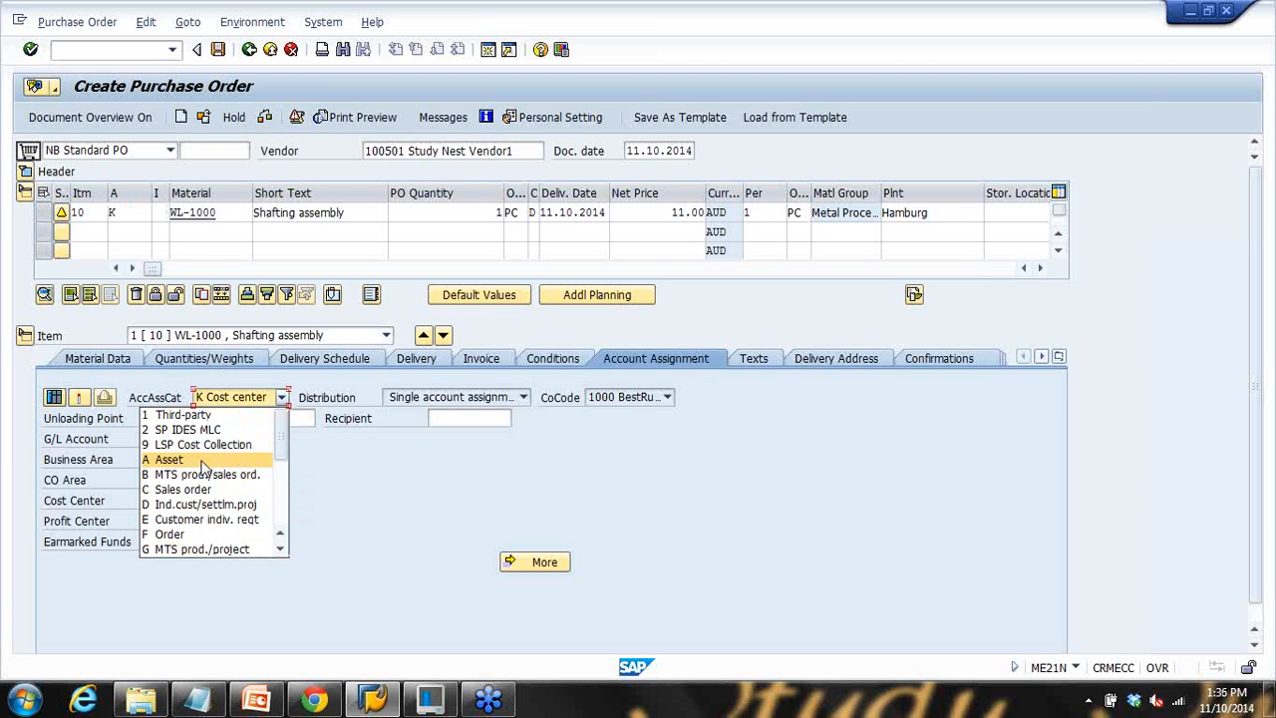
{"action": "left_click", "coordinate": [202, 461]}
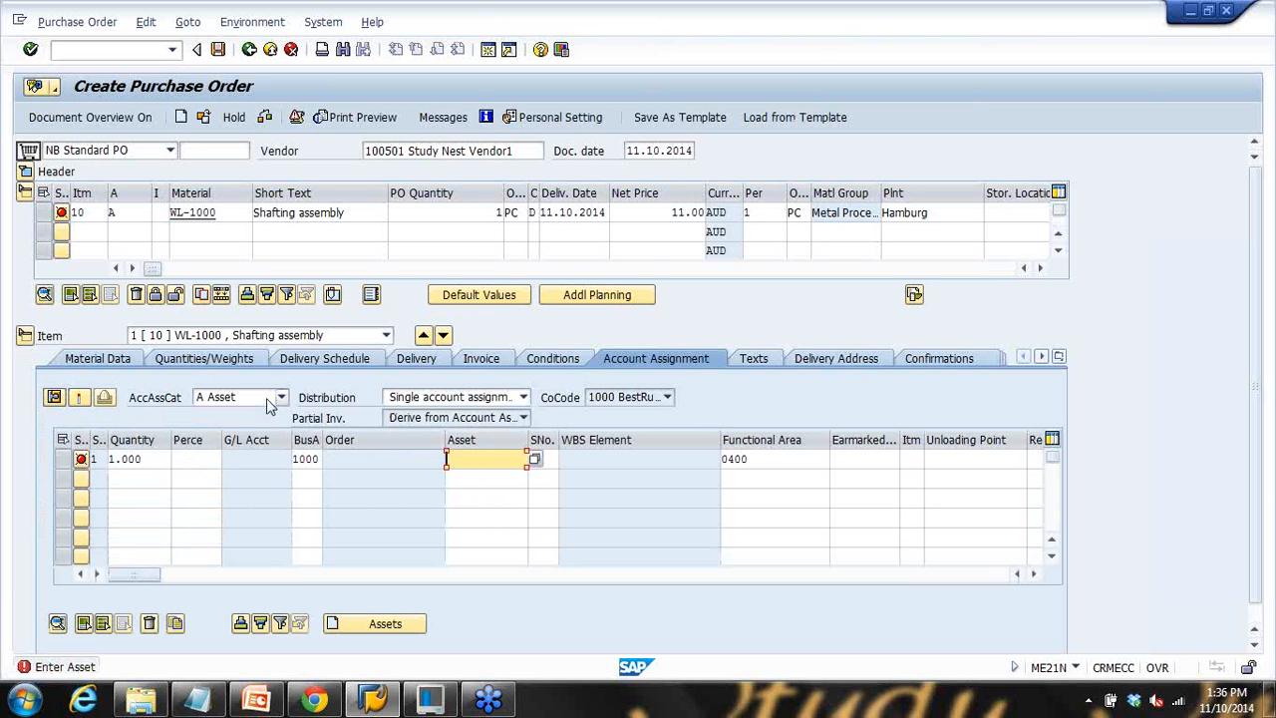
Step: Return the item's account assignment category to K (Cost center) and pick cost center 40000
{"action": "left_click", "coordinate": [127, 213]}
{"action": "left_click", "coordinate": [232, 398]}
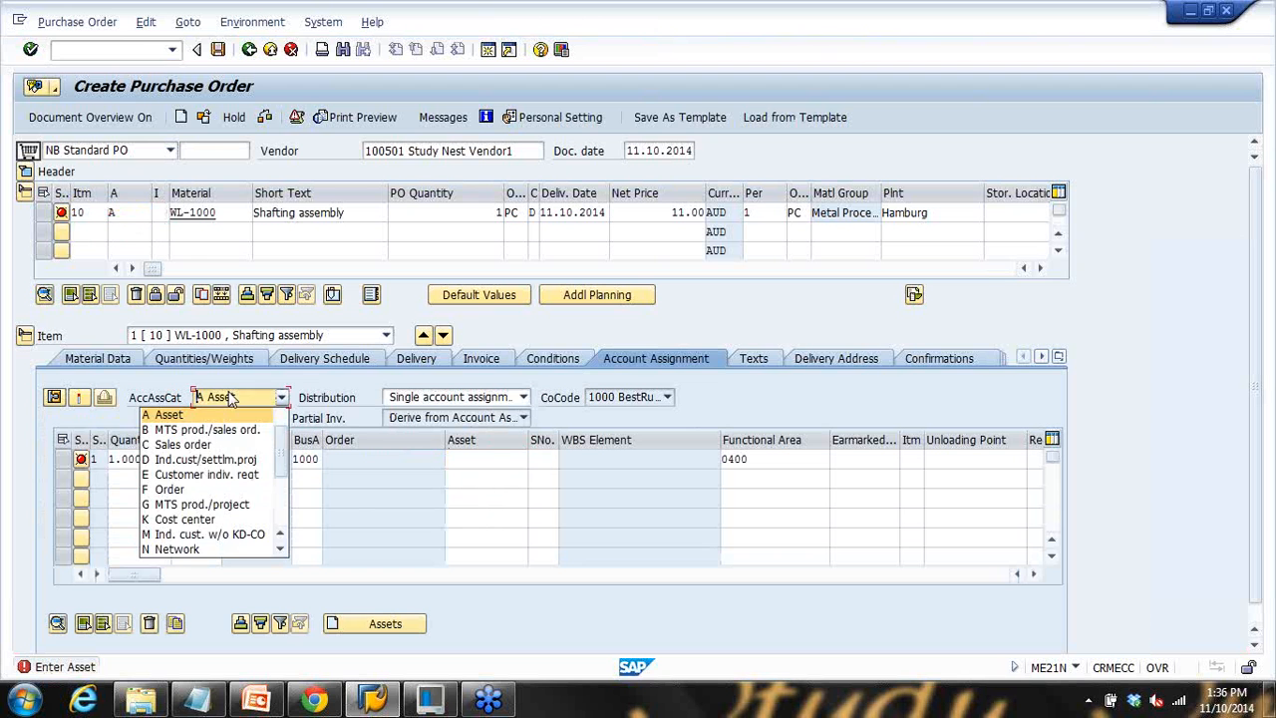
{"action": "scroll", "coordinate": [204, 521], "scroll_direction": "down", "scroll_amount": 1}
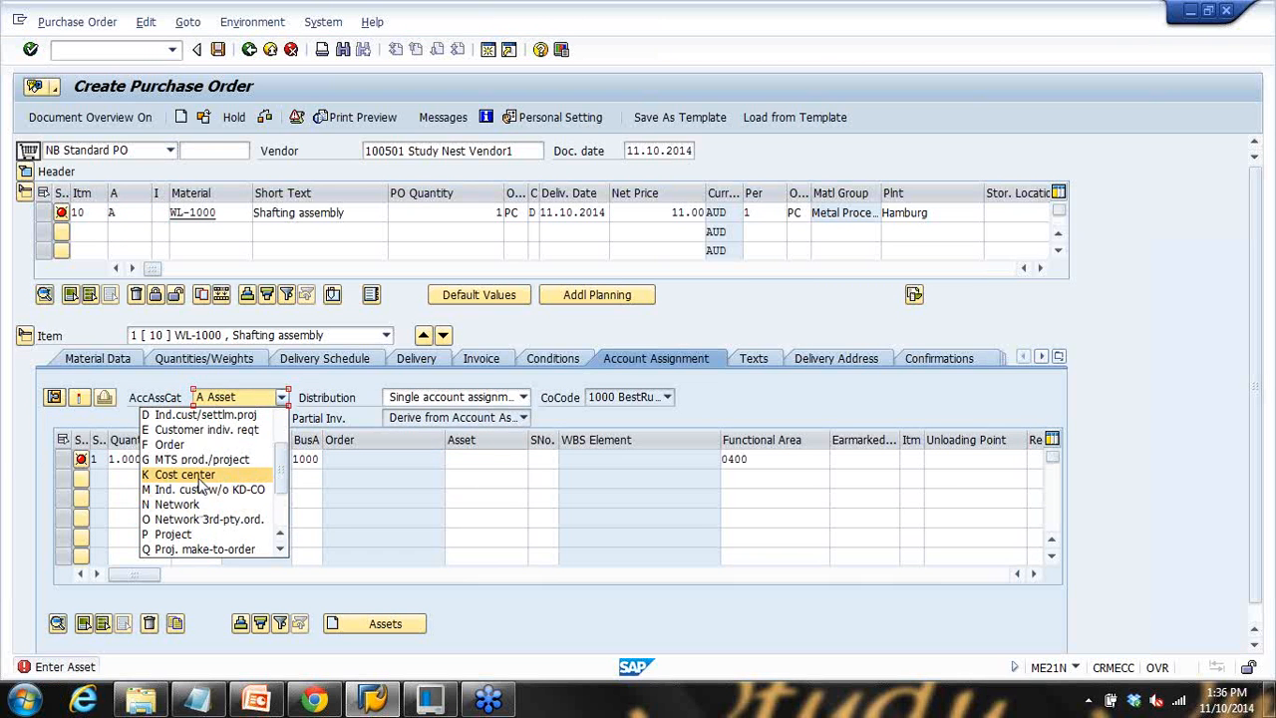
{"action": "left_click", "coordinate": [202, 476]}
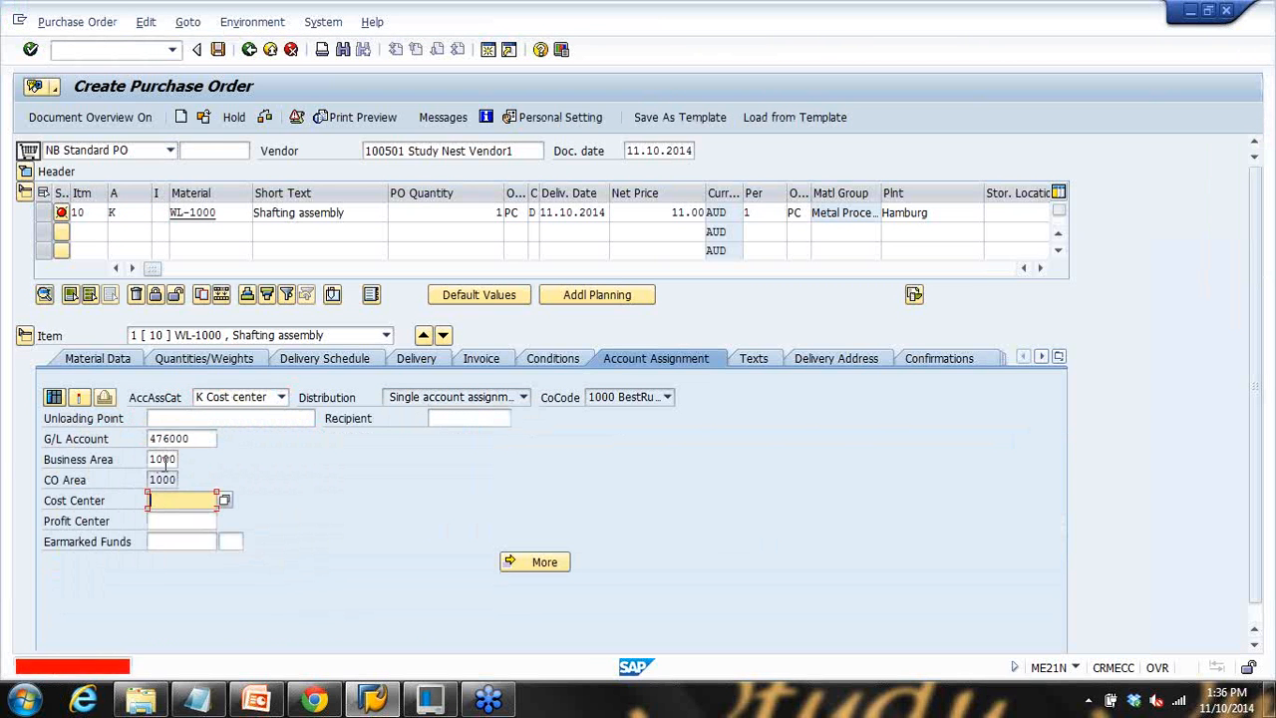
{"action": "left_click", "coordinate": [185, 497]}
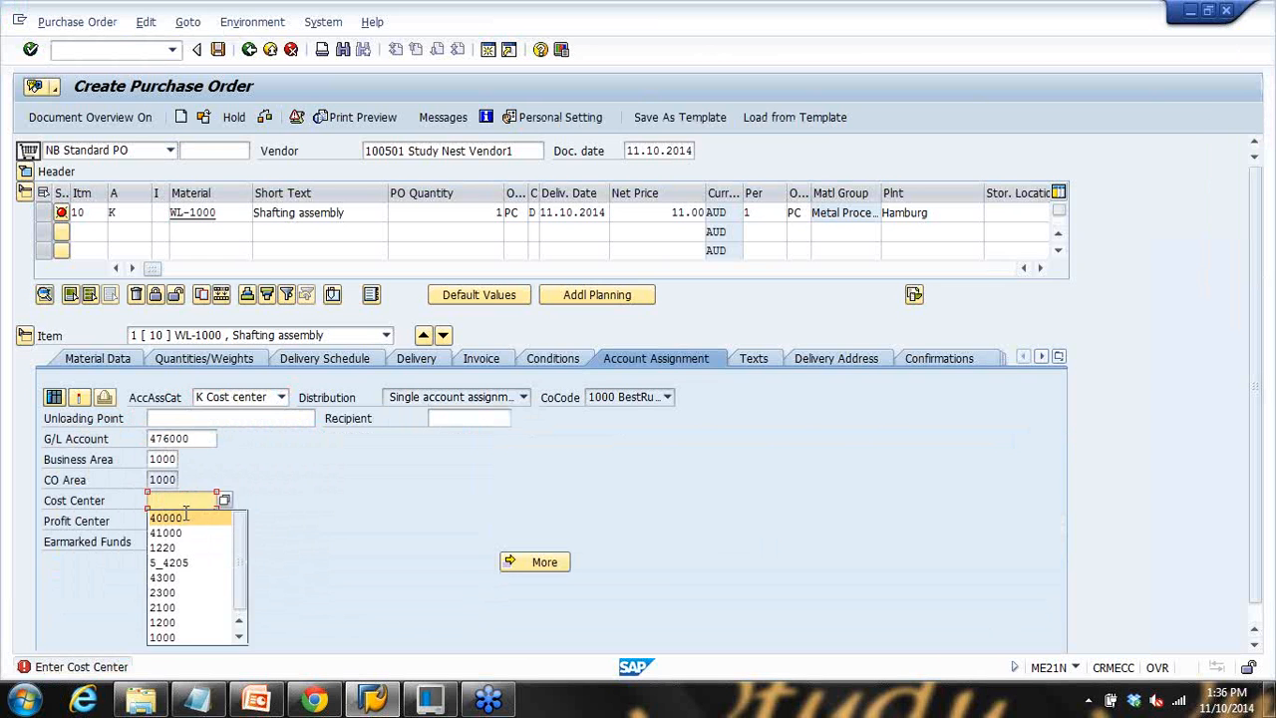
{"action": "left_click", "coordinate": [170, 516]}
Step: Try to assign account assignment category U (Unknown) to the WL-1000 item
{"action": "left_click", "coordinate": [238, 402]}
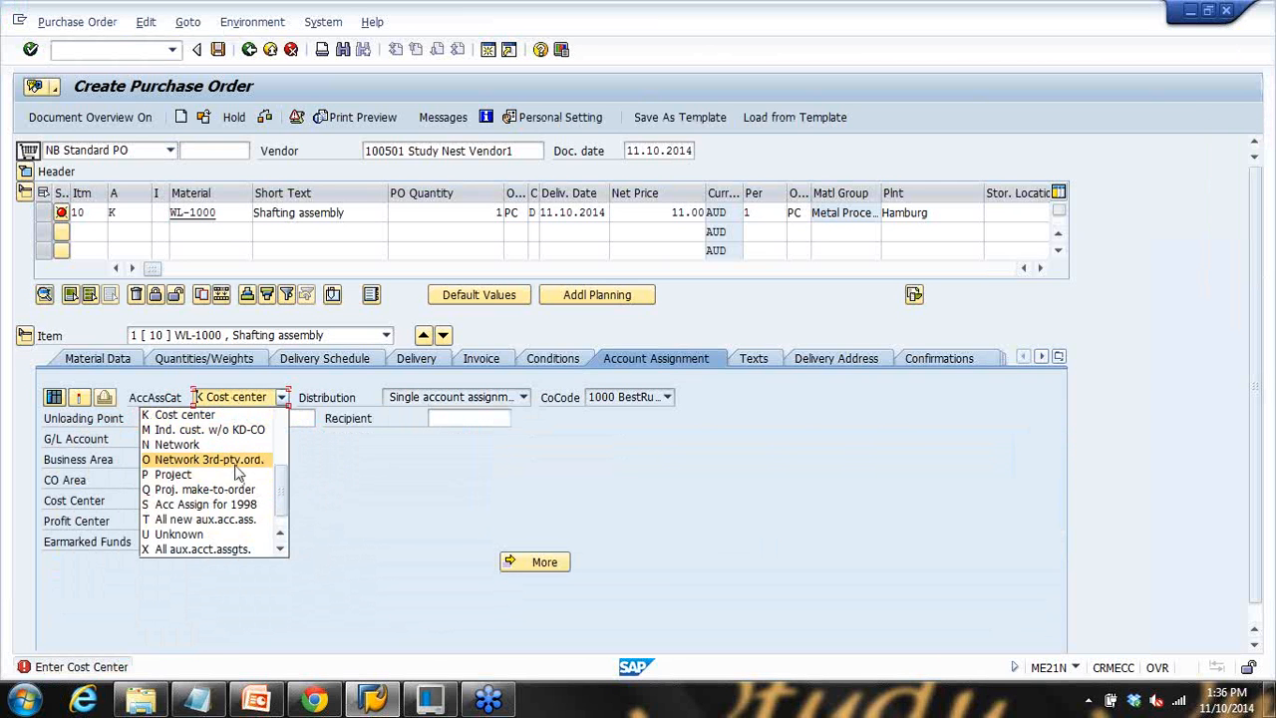
{"action": "left_click", "coordinate": [310, 473]}
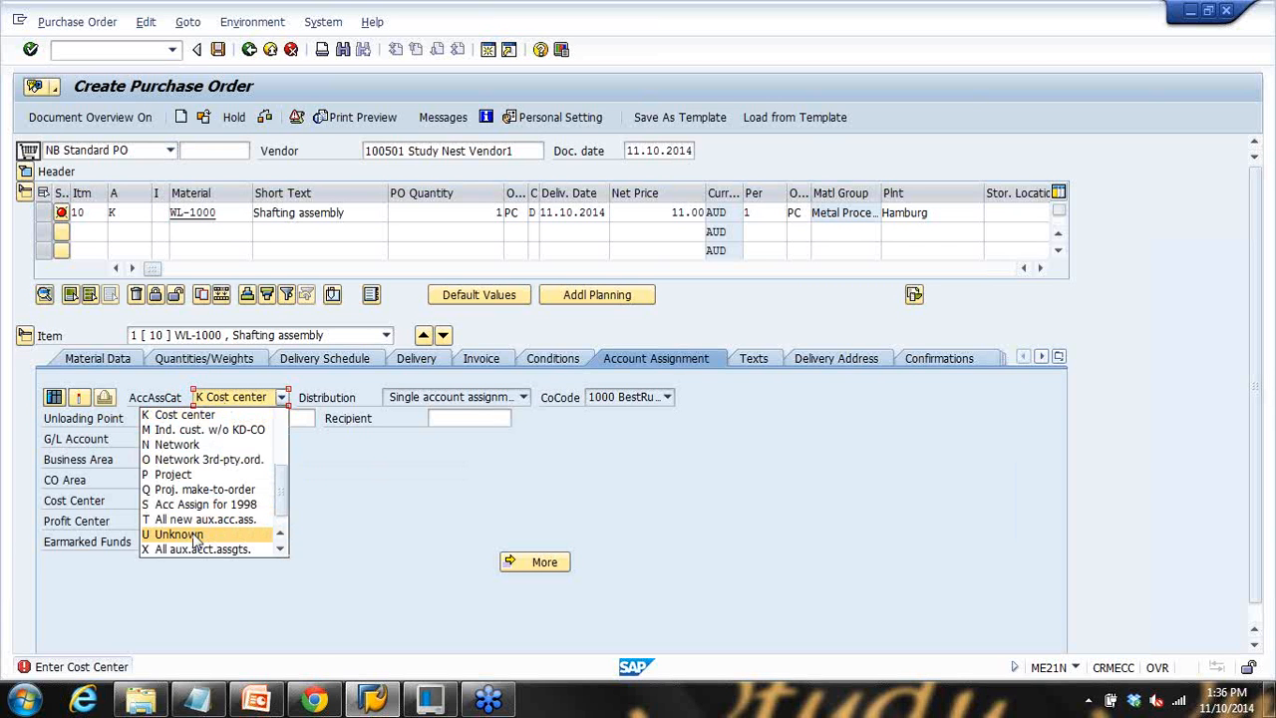
{"action": "left_click", "coordinate": [189, 534]}
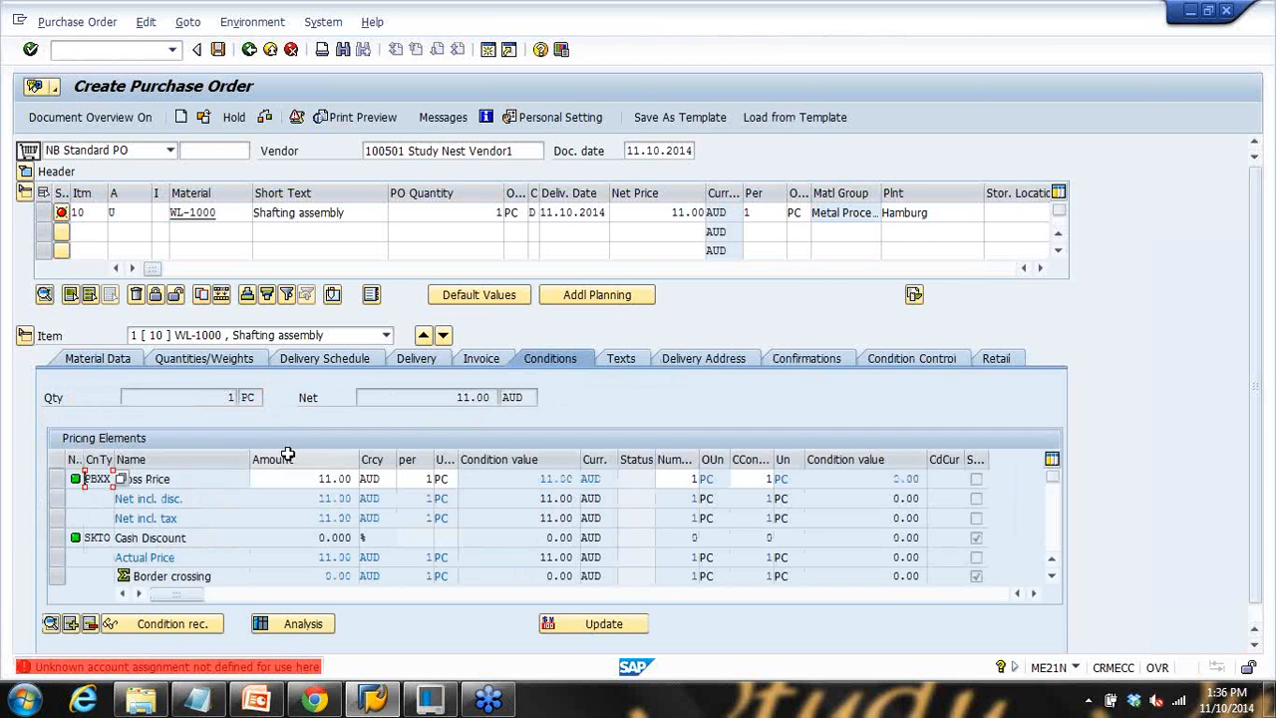
Step: Select K (Cost center) from the category value list for the WL-1000 item and confirm it
{"action": "left_click", "coordinate": [132, 207]}
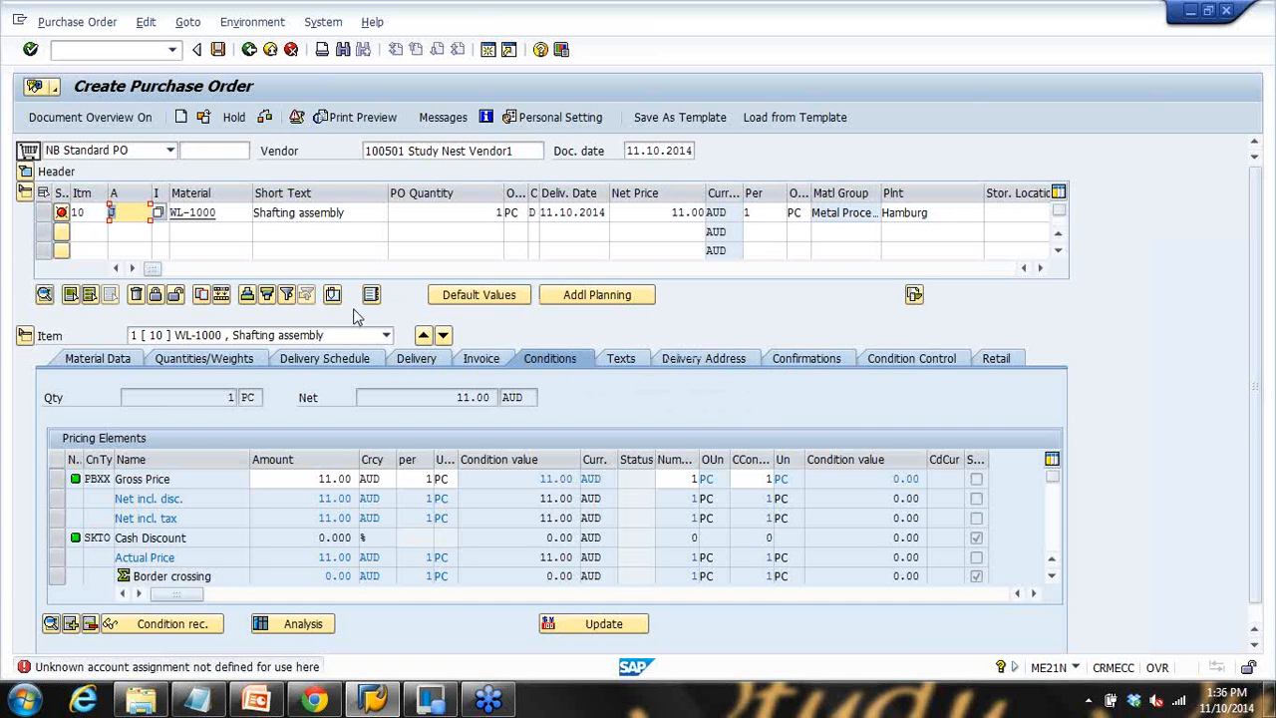
{"action": "left_click", "coordinate": [157, 213]}
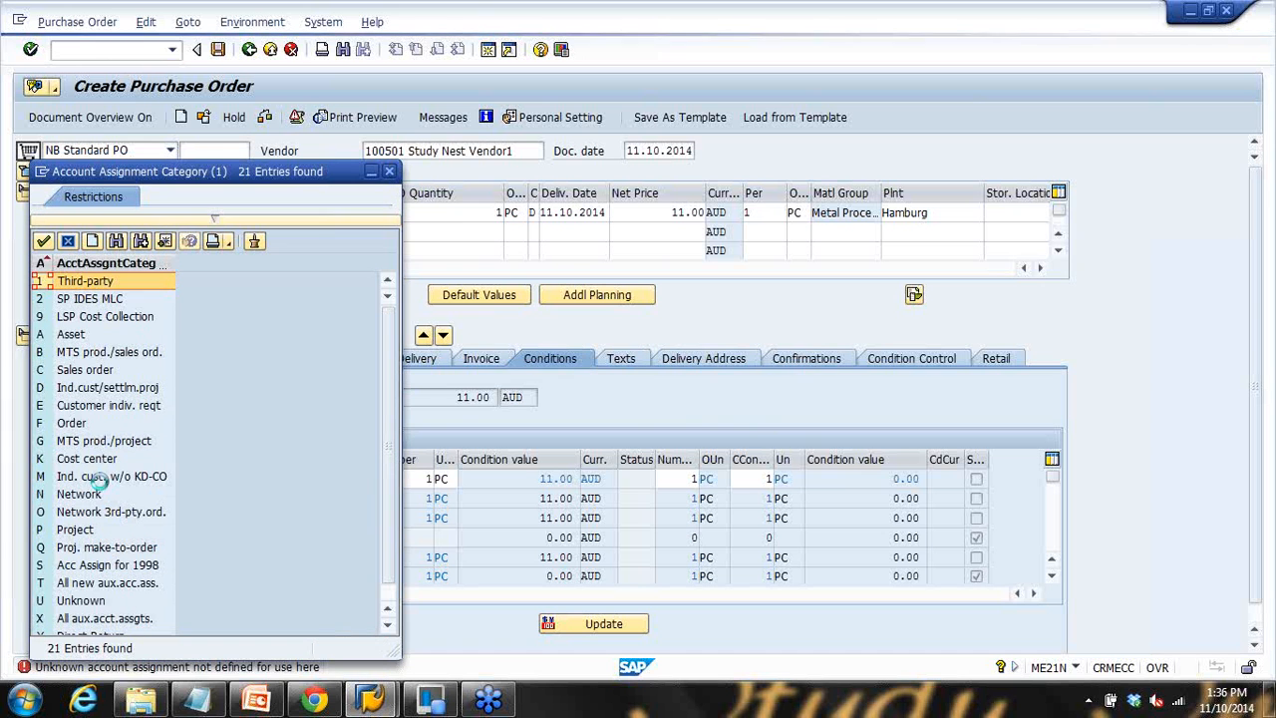
{"action": "double_click", "coordinate": [97, 464]}
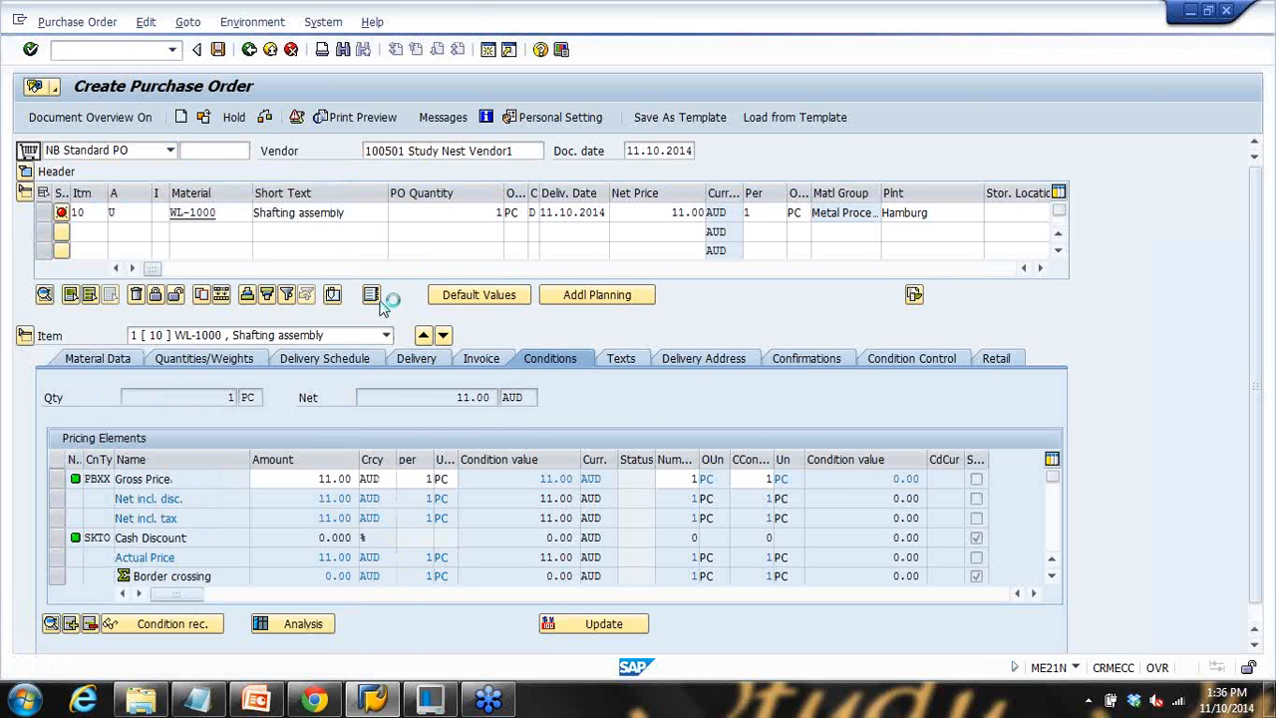
{"action": "key", "text": "Return"}
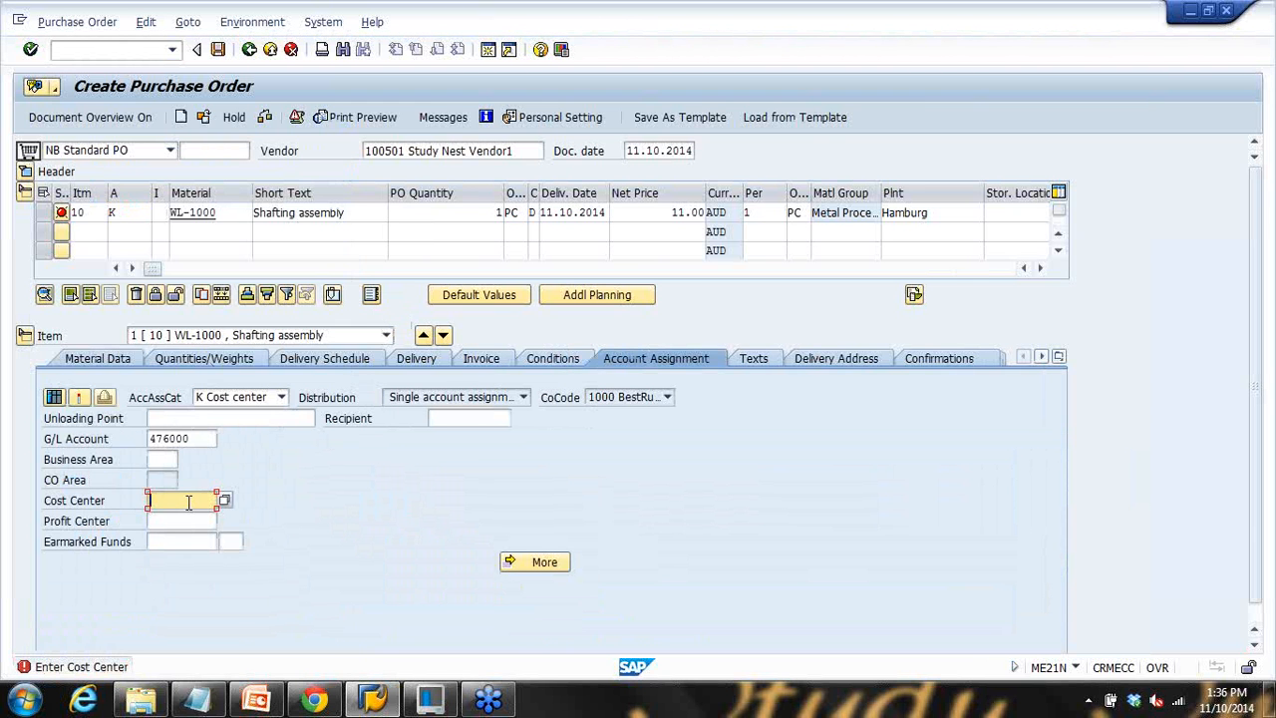
Step: Enter G/L account 400000 and cost center 40000 in the item's account assignment and confirm the data
{"action": "double_click", "coordinate": [198, 438]}
{"action": "left_click", "coordinate": [171, 453]}
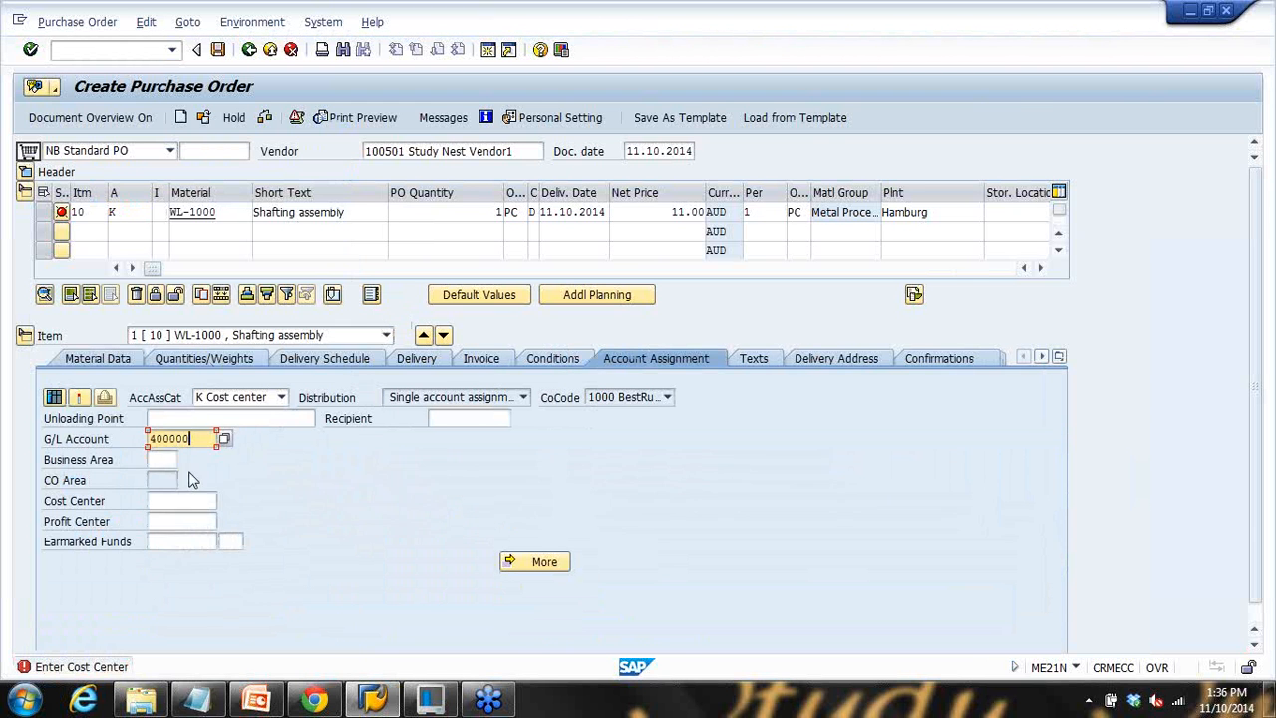
{"action": "double_click", "coordinate": [190, 500]}
{"action": "left_click", "coordinate": [190, 519]}
{"action": "key", "text": "Return"}
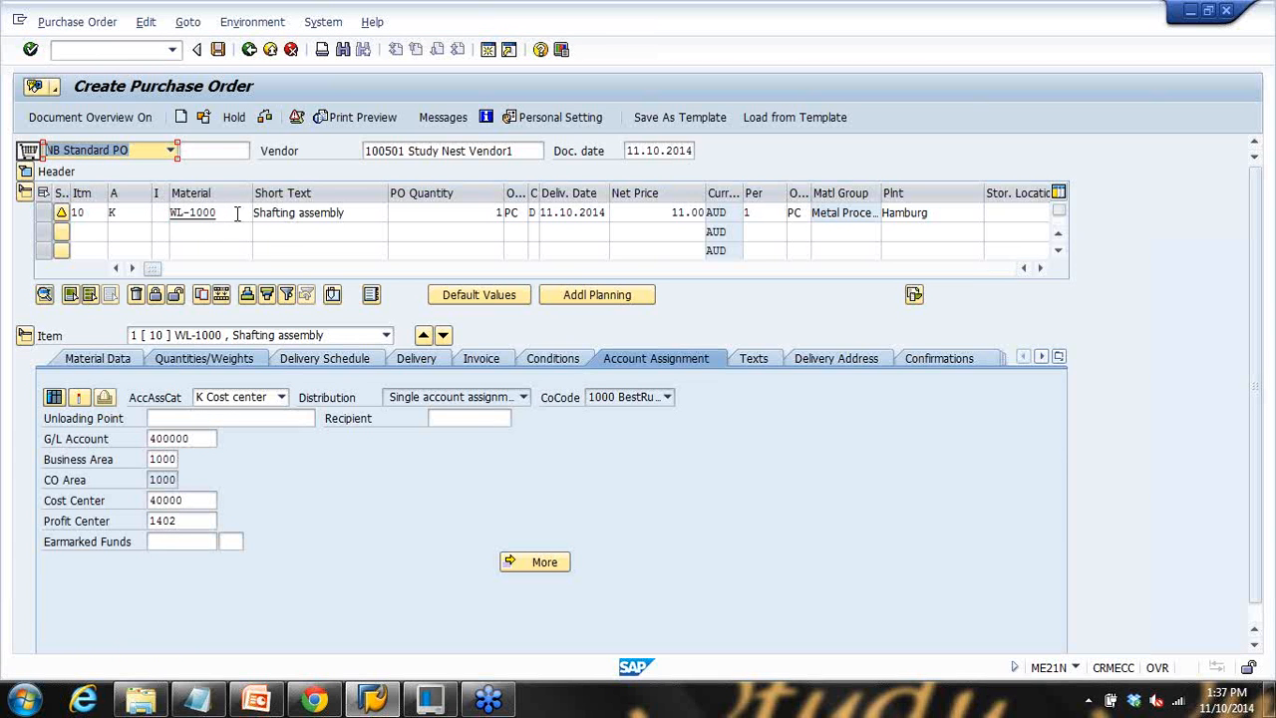
Step: Widen the item category column and review the account assignment categories available for the WL-1000 item
{"action": "left_click_drag", "start_coordinate": [237, 212], "coordinate": [207, 194]}
{"action": "left_click_drag", "start_coordinate": [126, 210], "coordinate": [82, 211]}
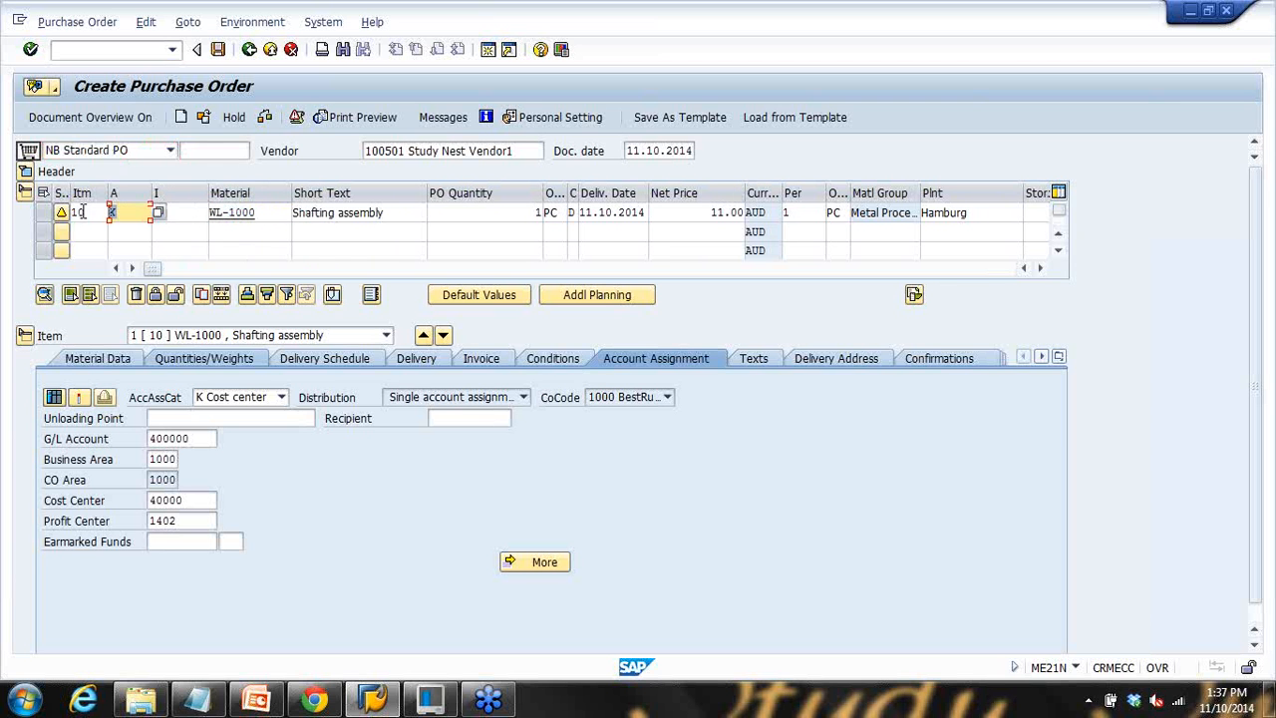
{"action": "key", "text": "Return"}
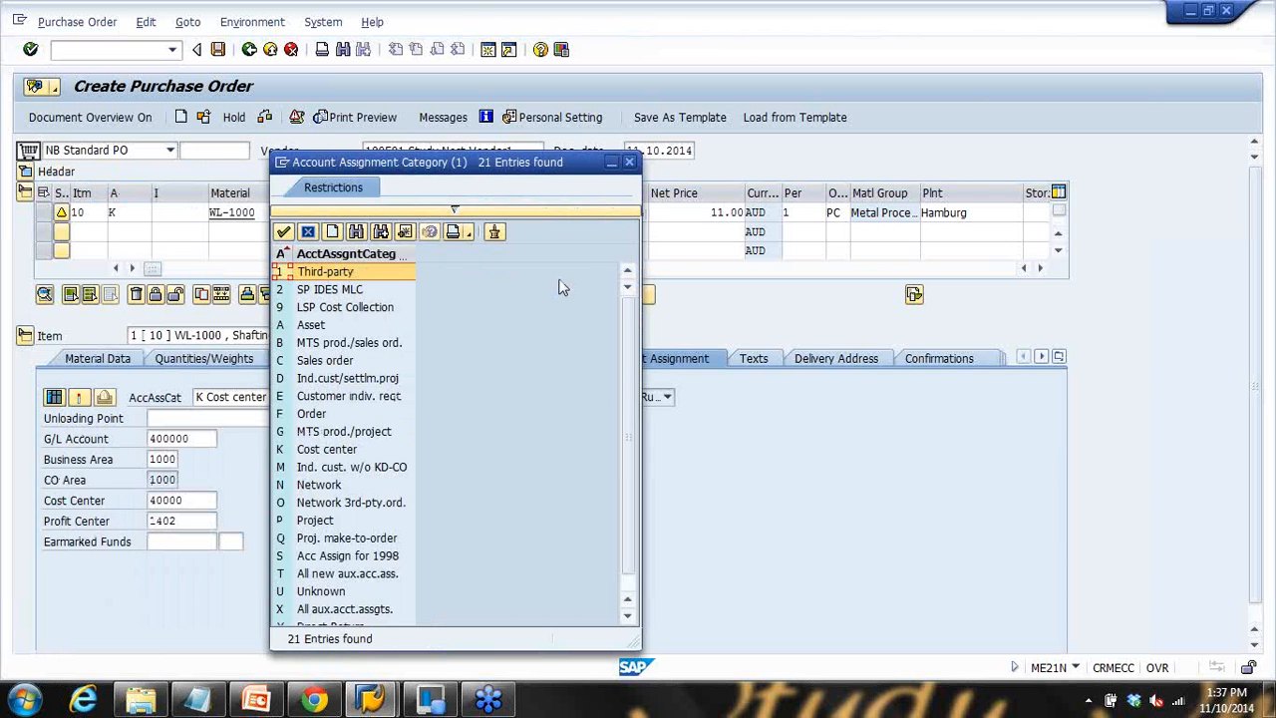
{"action": "left_click", "coordinate": [629, 162]}
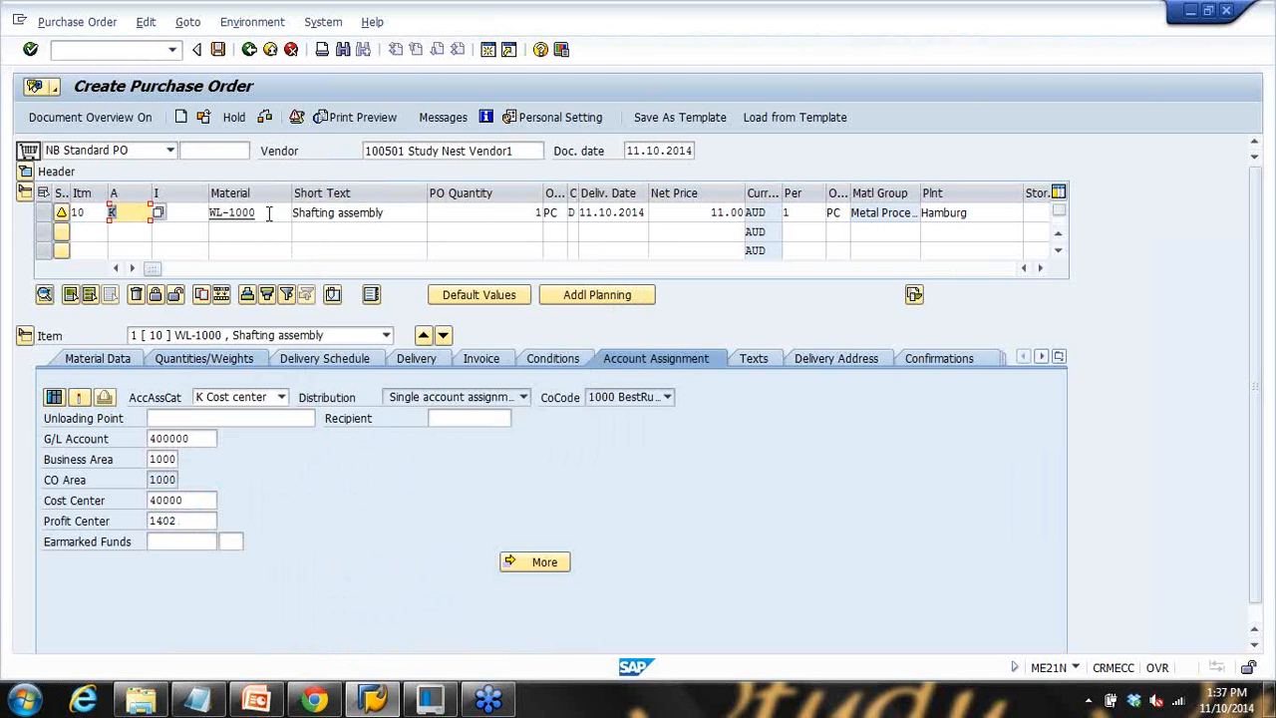
{"action": "left_click_drag", "start_coordinate": [268, 212], "coordinate": [130, 212]}
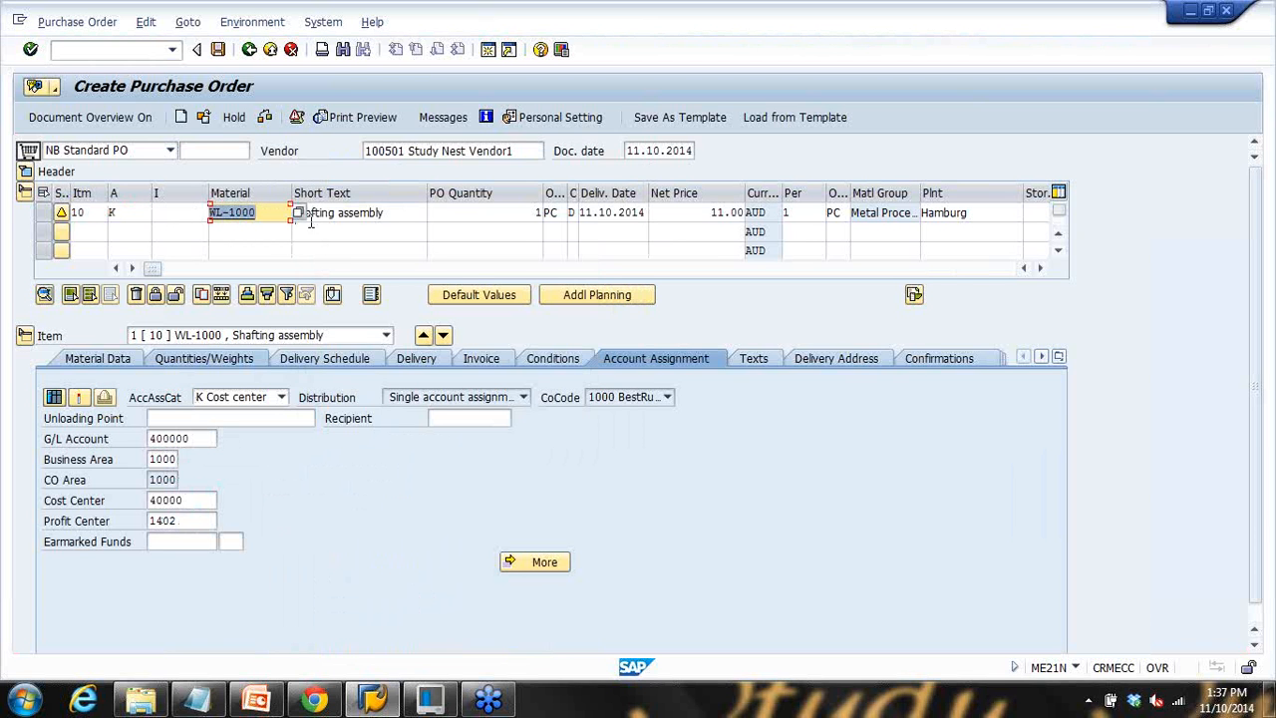
Step: Switch to PowerPoint and present the Account Assignment Category slide, followed by the Procurement for Consumption slide
{"action": "left_click", "coordinate": [256, 700]}
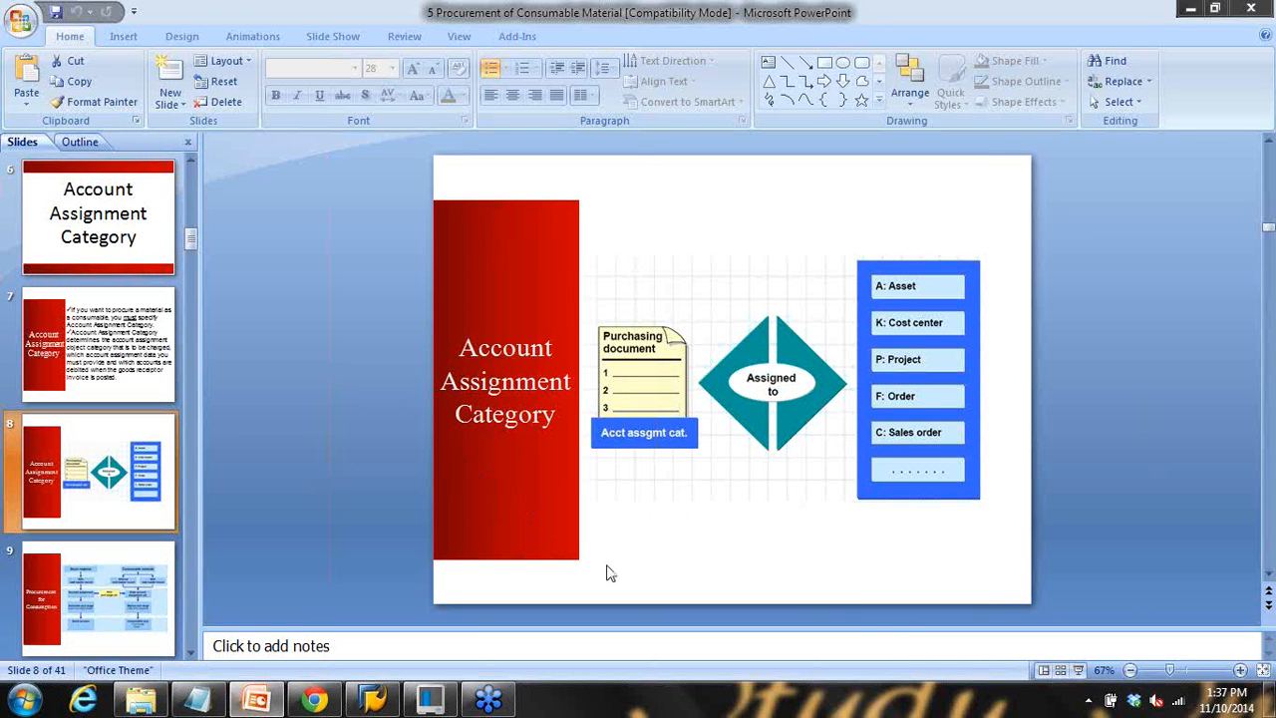
{"action": "left_click", "coordinate": [1078, 670]}
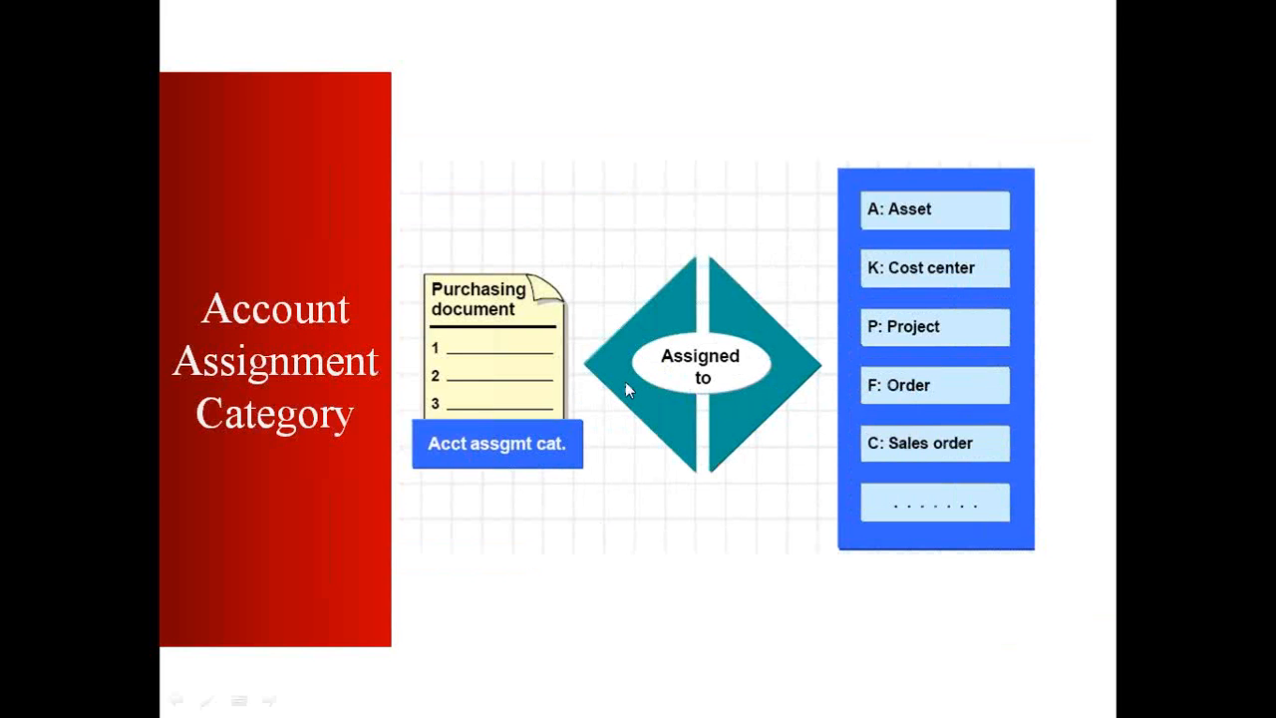
{"action": "left_click", "coordinate": [727, 340]}
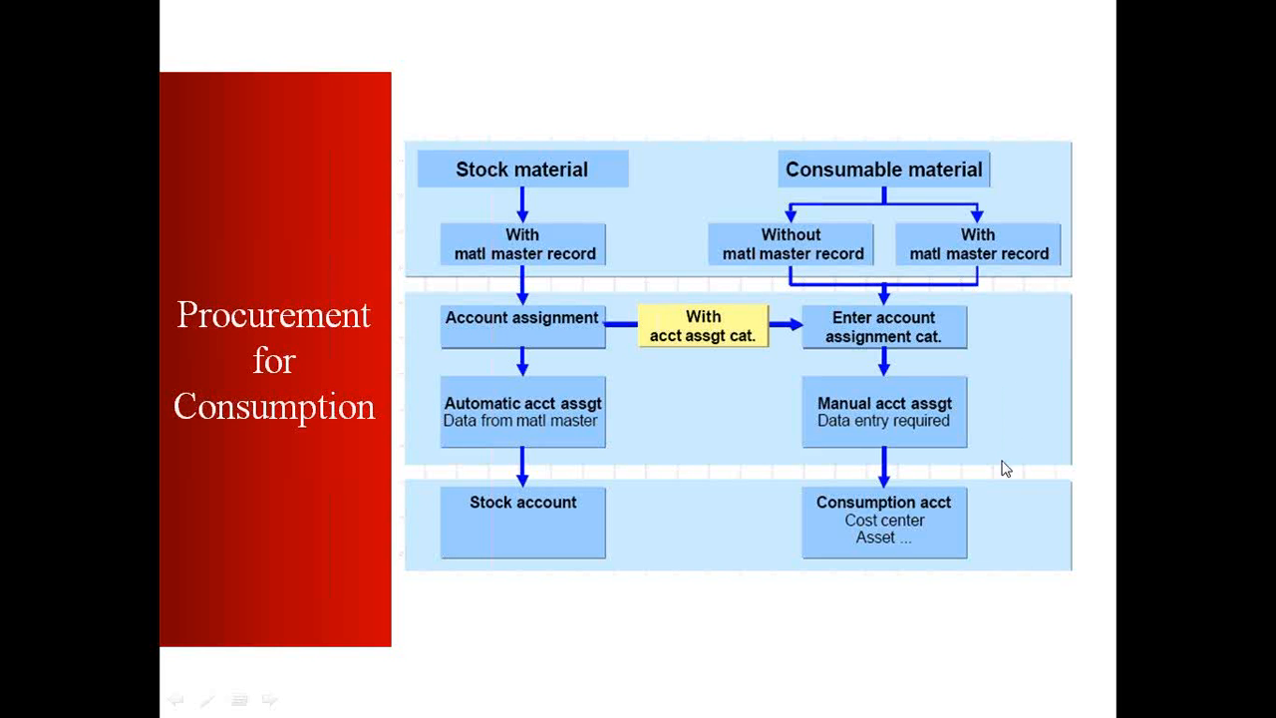
Step: Choose an orange drawing pen and make a short mark above the Stock material box on the slide
{"action": "left_click", "coordinate": [997, 498]}
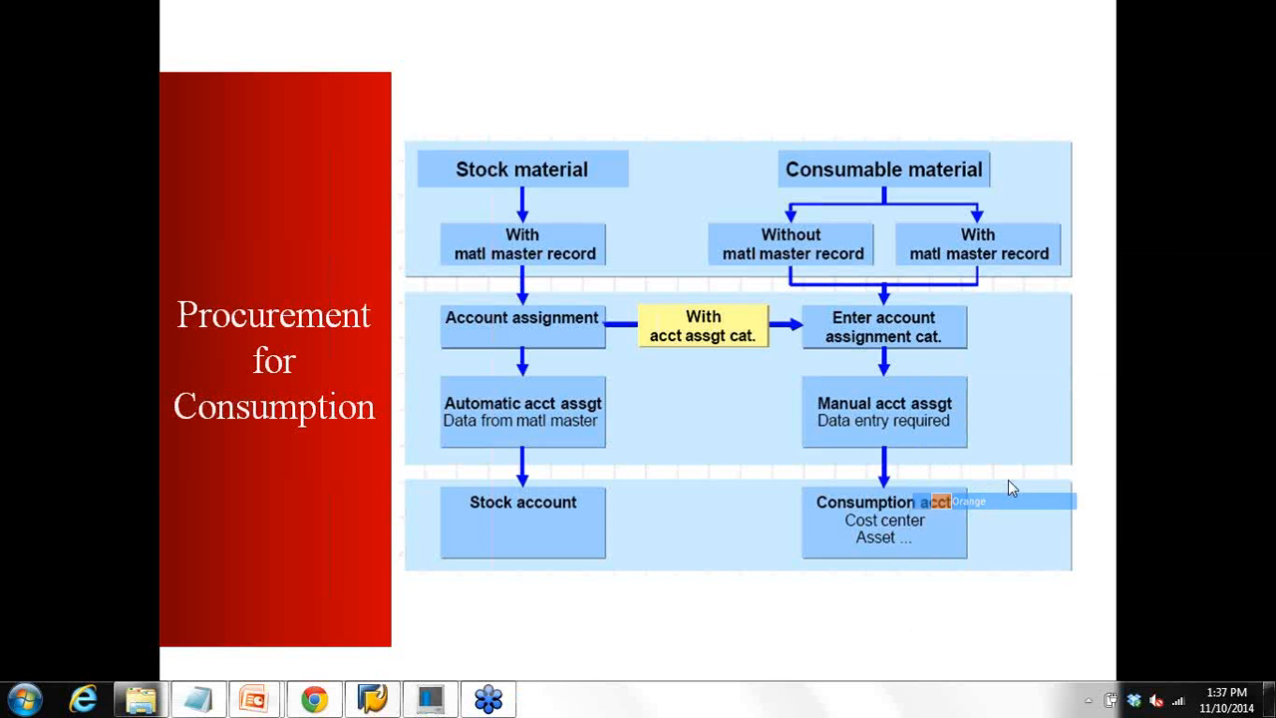
{"action": "right_click", "coordinate": [1117, 287]}
{"action": "left_click", "coordinate": [1127, 277]}
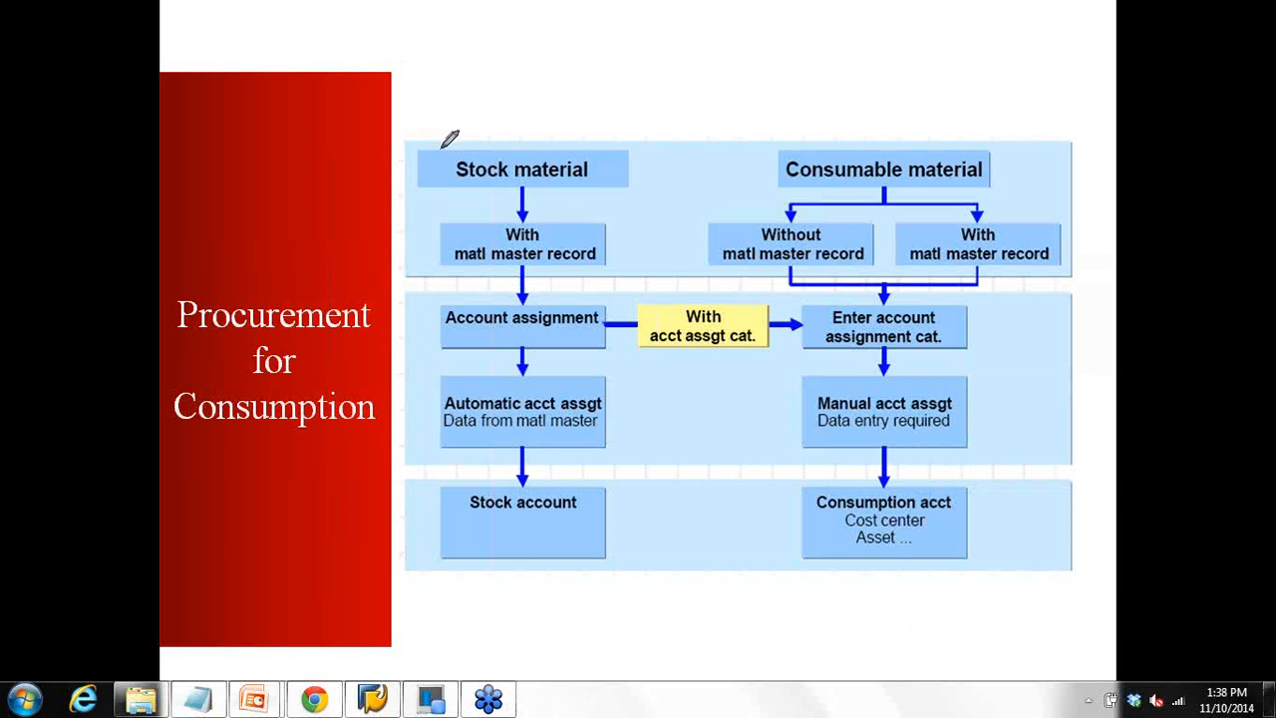
{"action": "mouse_move", "coordinate": [446, 144]}
{"action": "left_mouse_down"}
{"action": "mouse_move", "coordinate": [467, 192]}
{"action": "mouse_move", "coordinate": [586, 162]}
{"action": "mouse_move", "coordinate": [520, 122]}
{"action": "mouse_move", "coordinate": [456, 148]}
{"action": "left_mouse_up"}
Step: Switch back to SAP, open the Change Material transaction MM02, and cancel the organizational levels for material MS-1000
{"action": "left_click", "coordinate": [372, 698]}
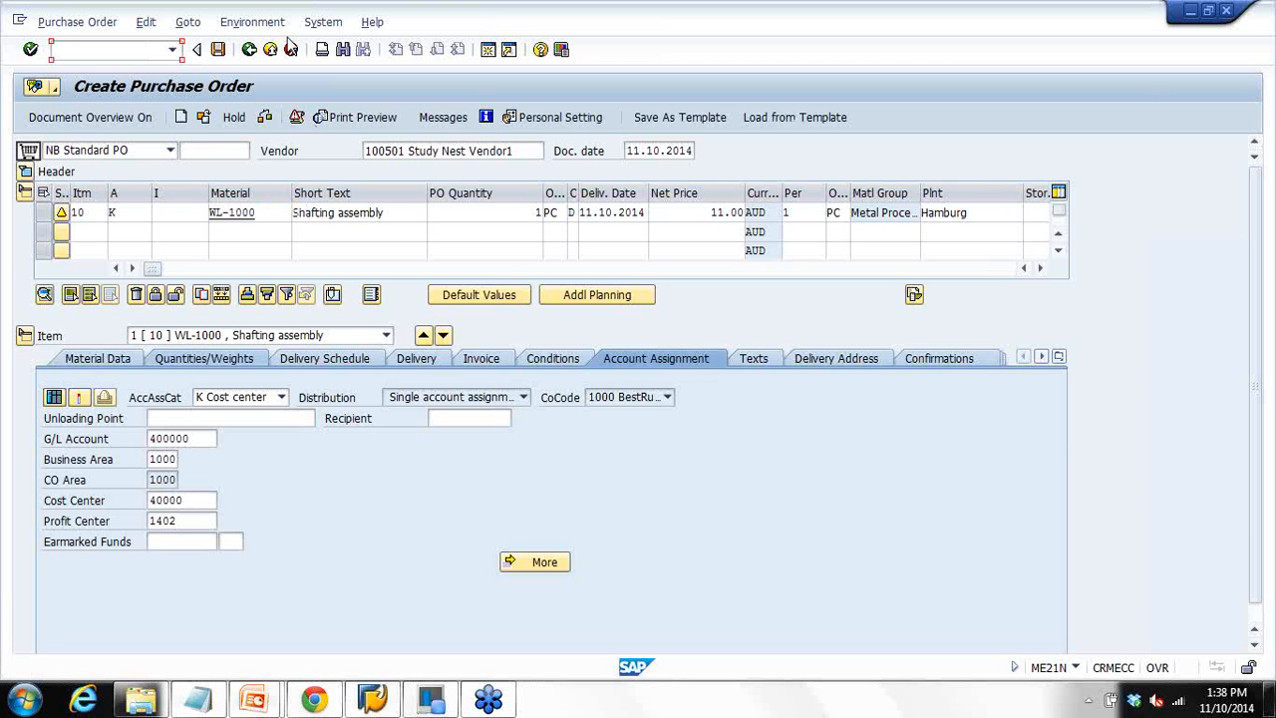
{"action": "type", "text": "/nmm02"}
{"action": "key", "text": "Return"}
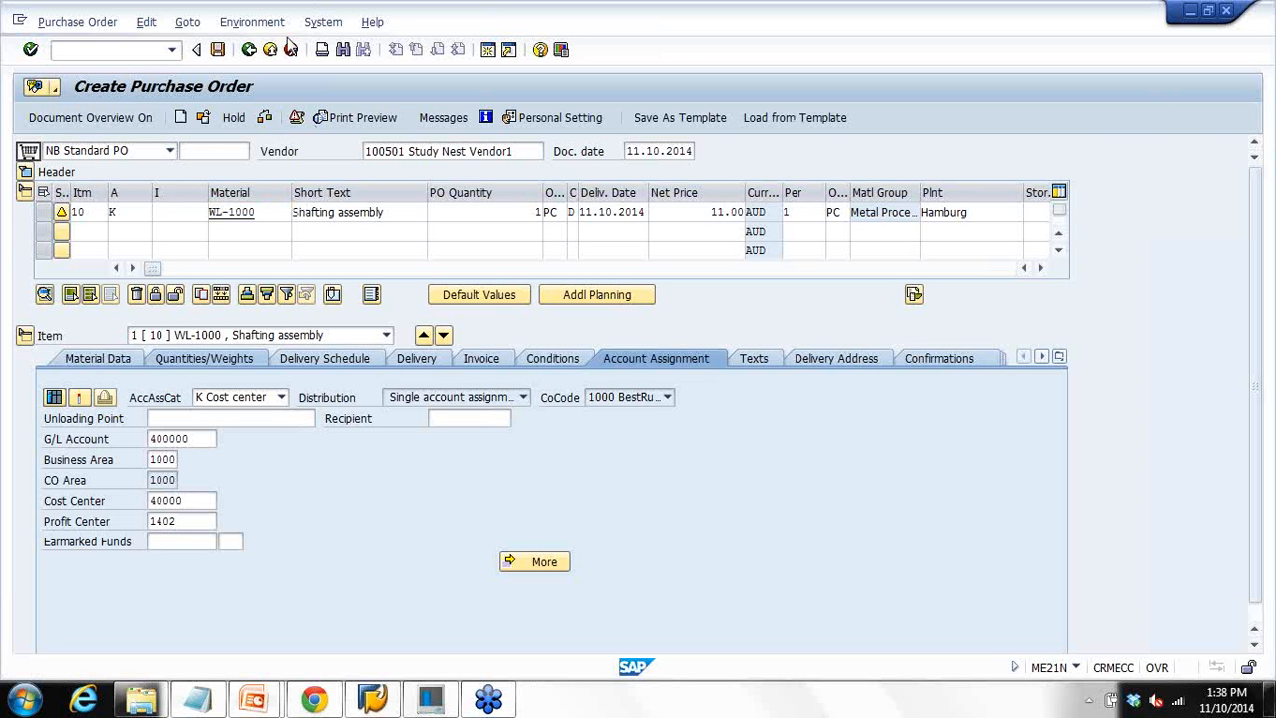
{"action": "key", "text": "Return"}
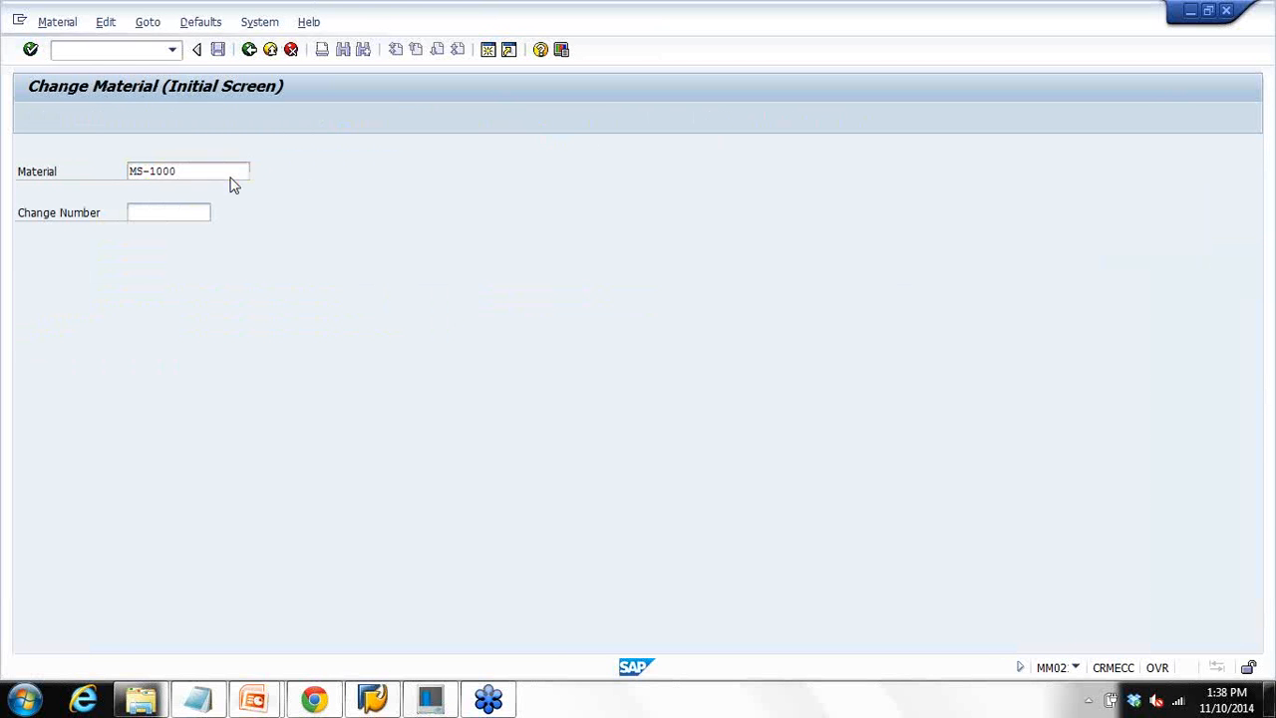
{"action": "key", "text": "Return"}
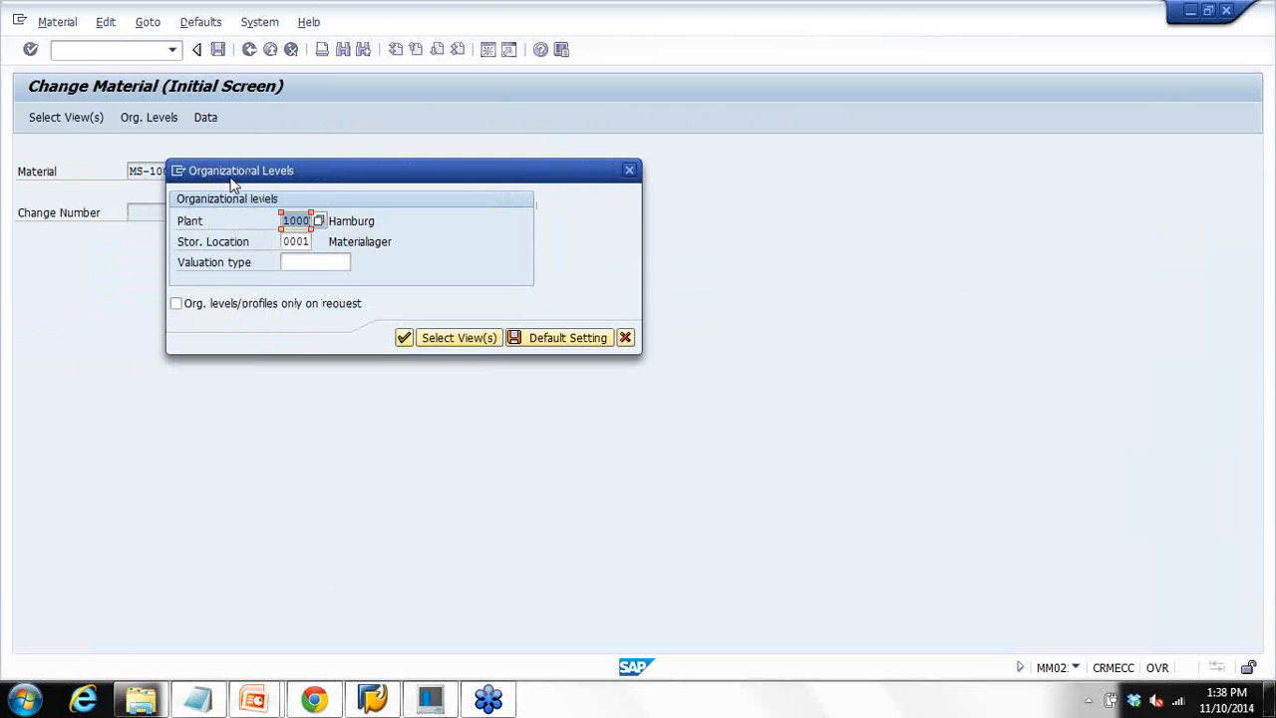
{"action": "left_click", "coordinate": [625, 337]}
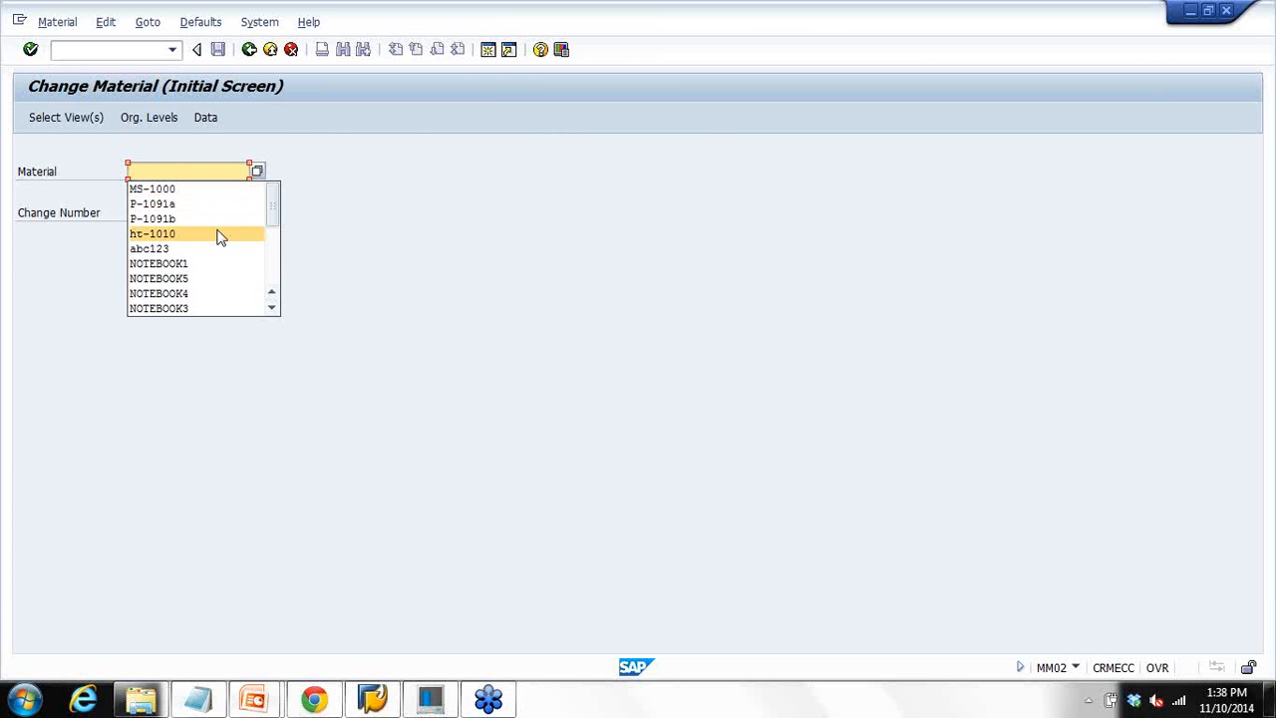
Step: Open material HT-1010 for change with the preselected views and go to its Accounting 1 view
{"action": "left_click", "coordinate": [221, 234]}
{"action": "key", "text": "Return"}
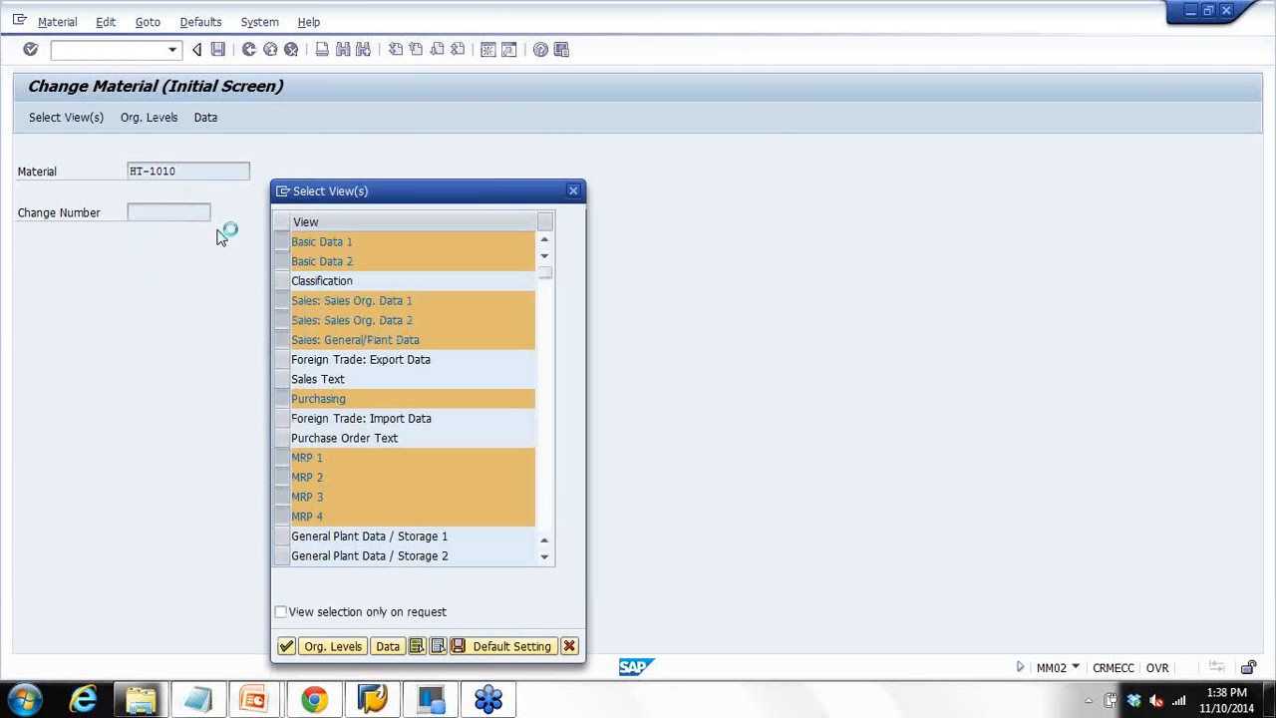
{"action": "key", "text": "Return"}
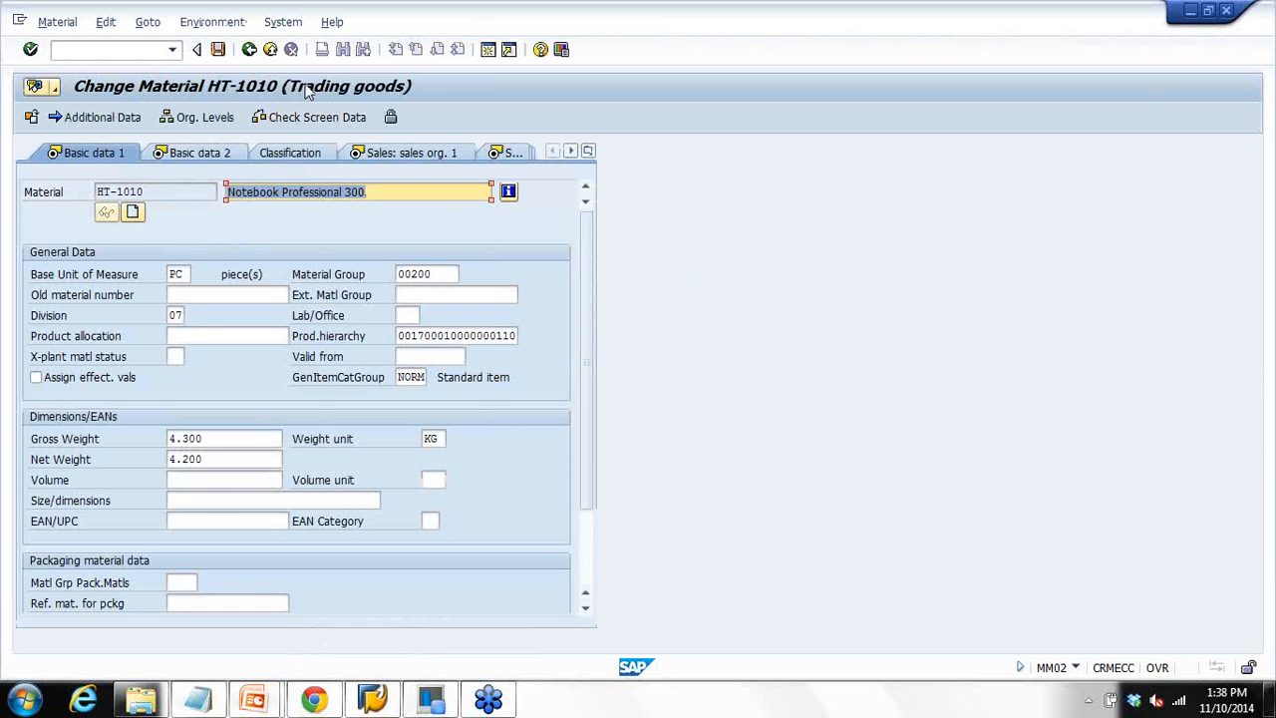
{"action": "left_click", "coordinate": [587, 152]}
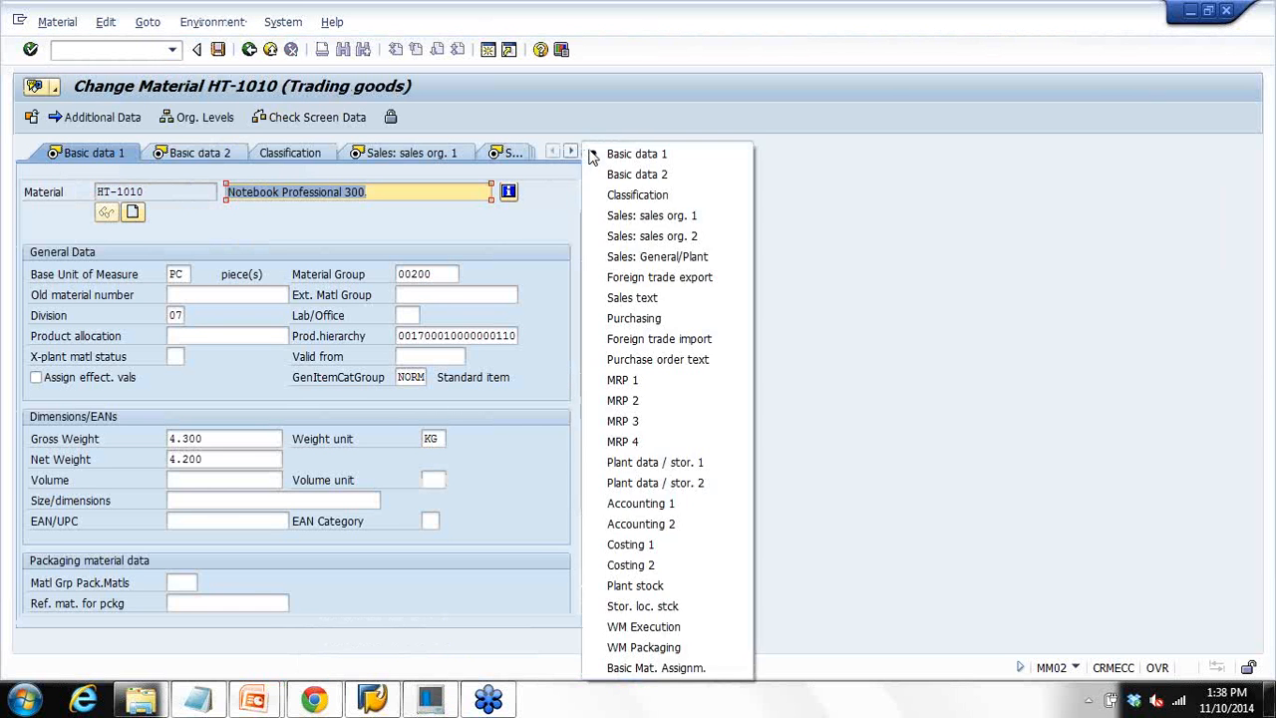
{"action": "left_click", "coordinate": [670, 508]}
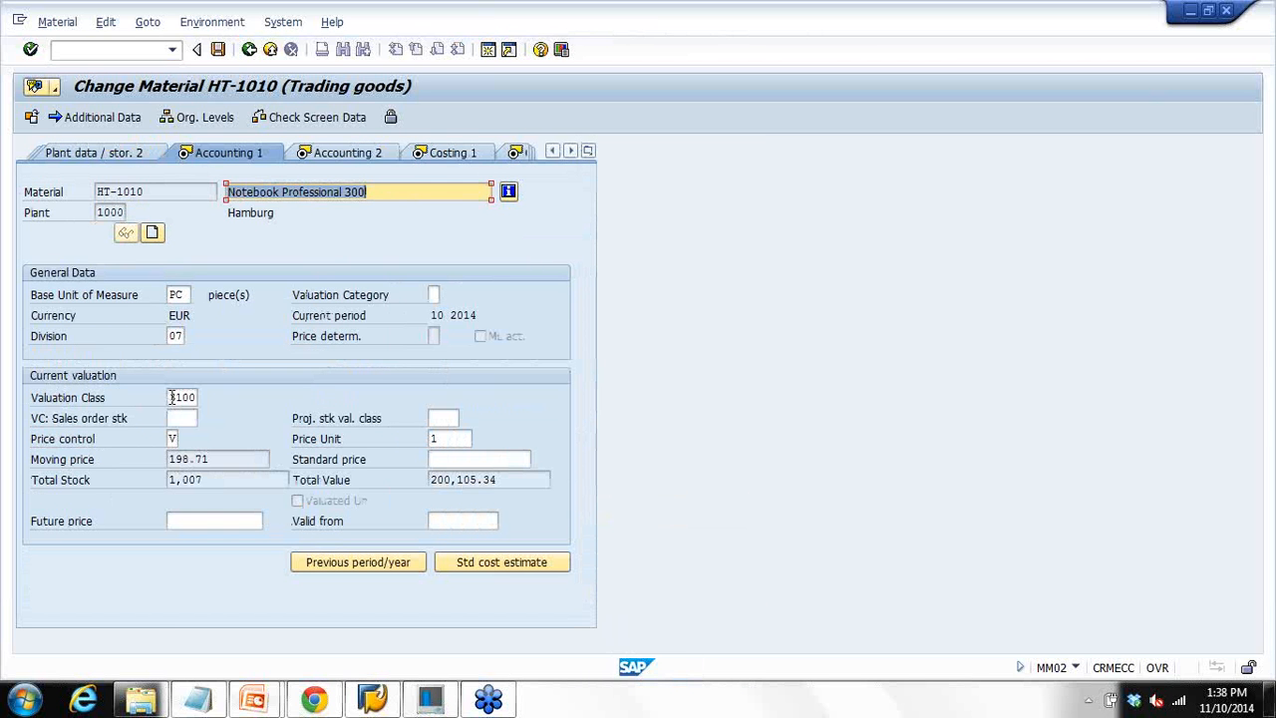
Step: Check the valuation class assigned to material HT-1010 in the Accounting 1 view
{"action": "left_click", "coordinate": [176, 396]}
{"action": "left_click", "coordinate": [204, 400]}
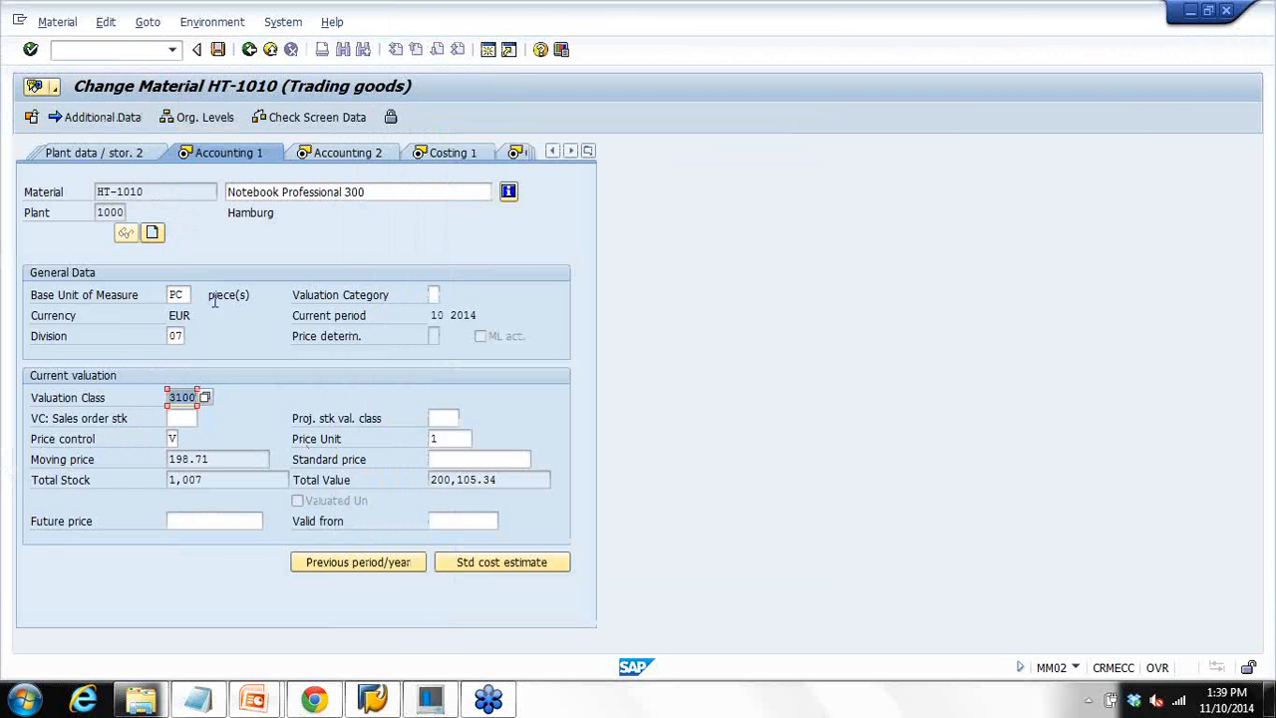
{"action": "left_click", "coordinate": [159, 195]}
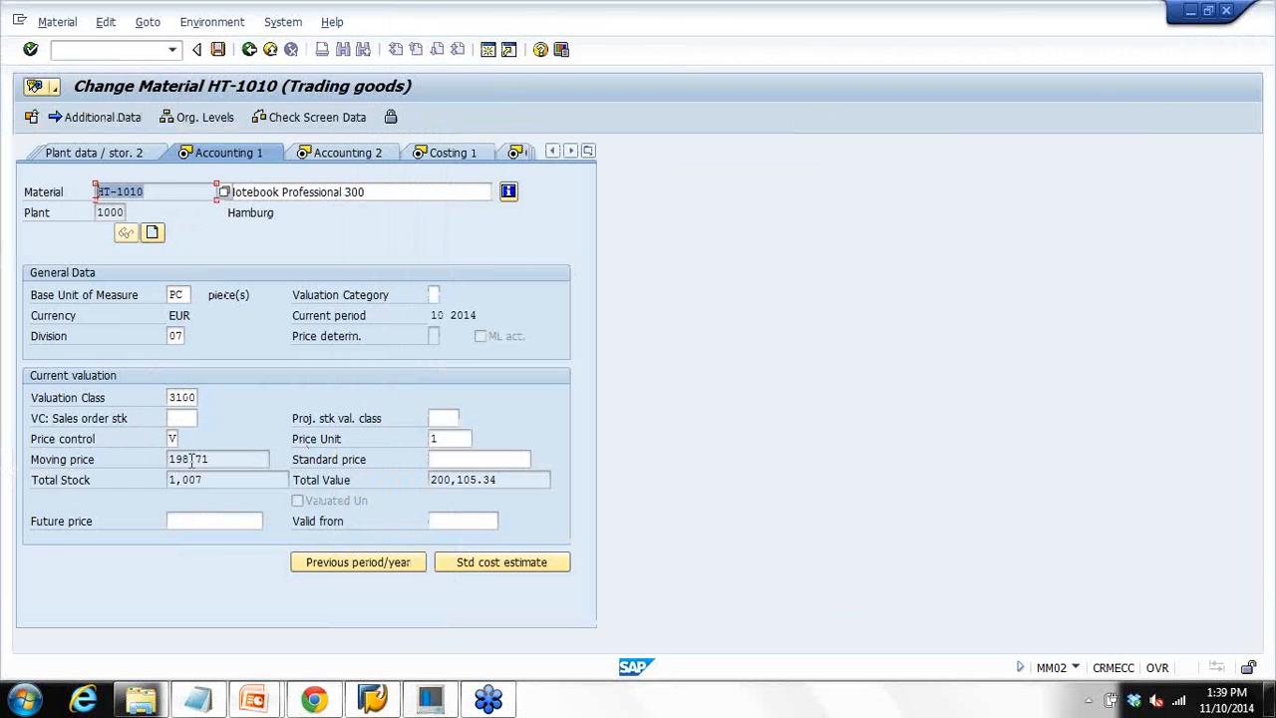
{"action": "left_click", "coordinate": [175, 398]}
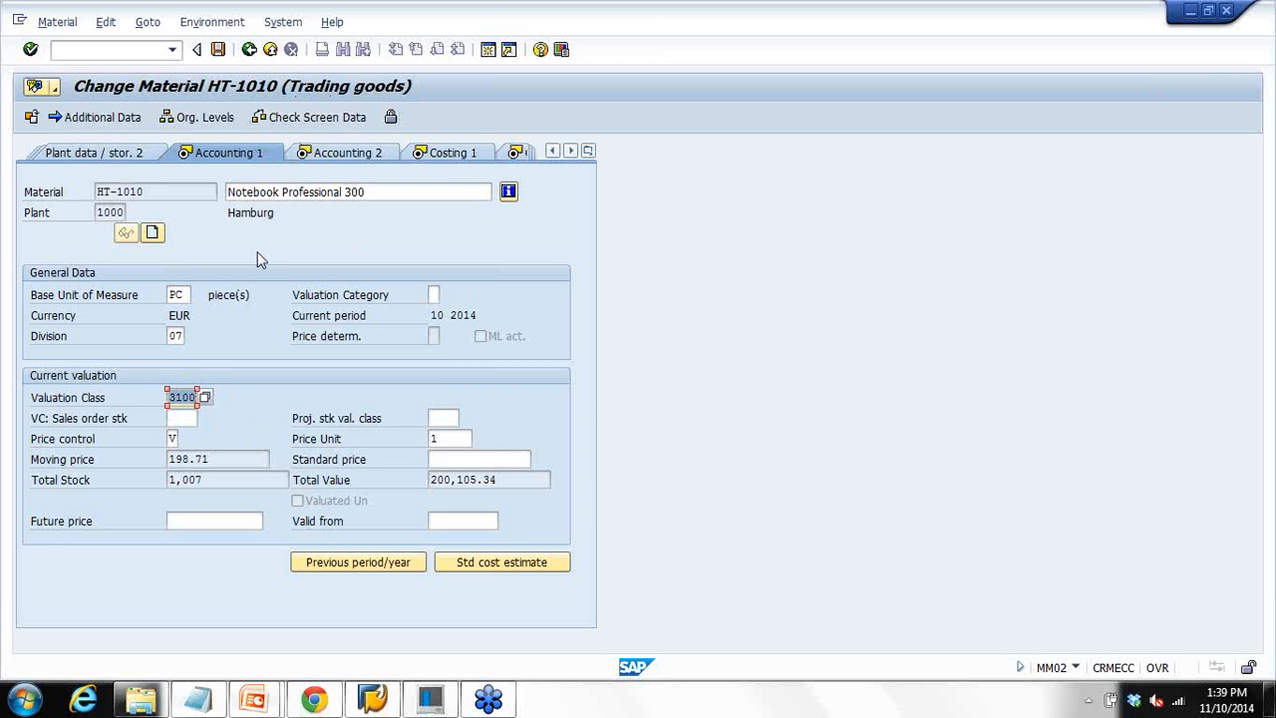
Step: Switch to Notepad and write the note "Stock Material ==> Valuation class"
{"action": "left_click", "coordinate": [198, 699]}
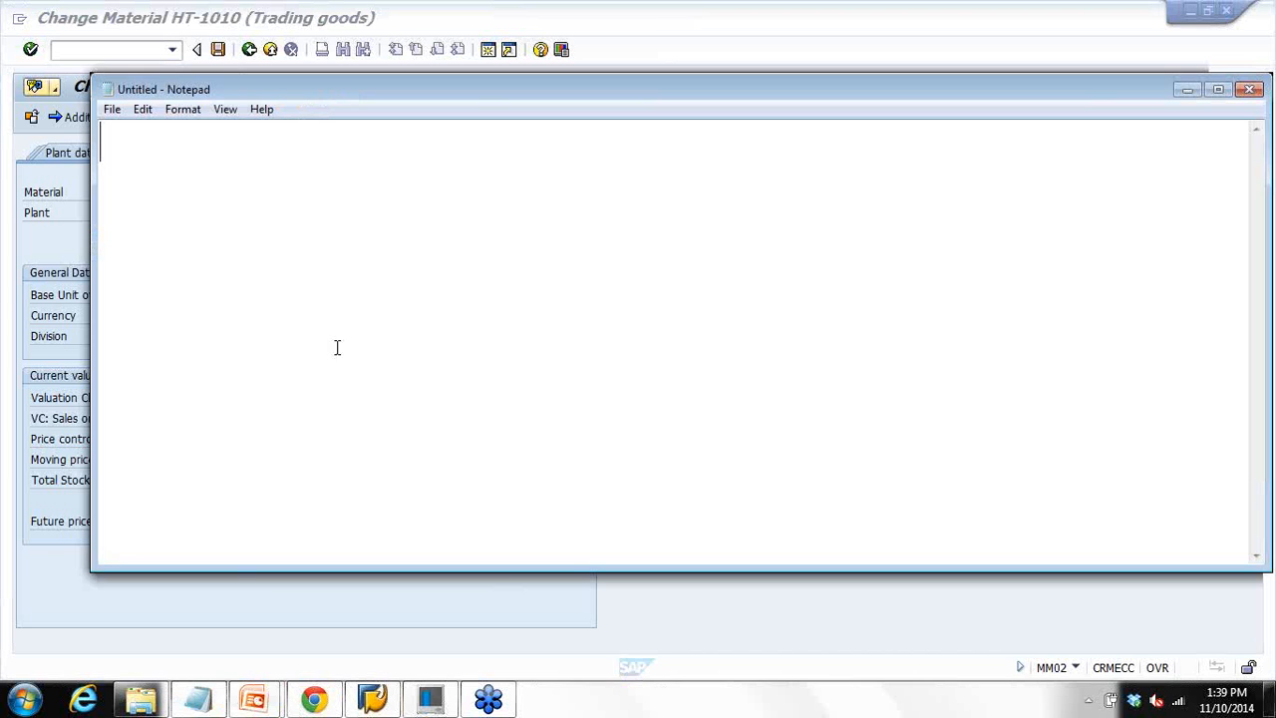
{"action": "type", "text": "Stock Material "}
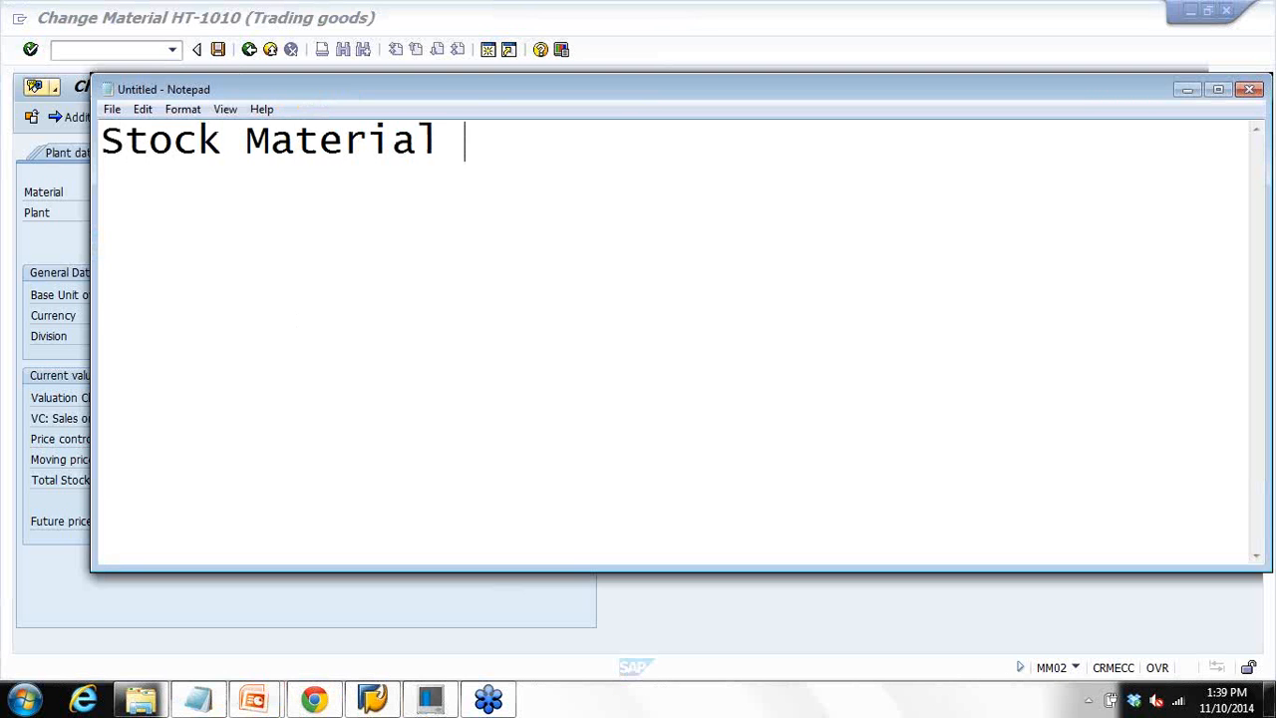
{"action": "type", "text": "==> Va"}
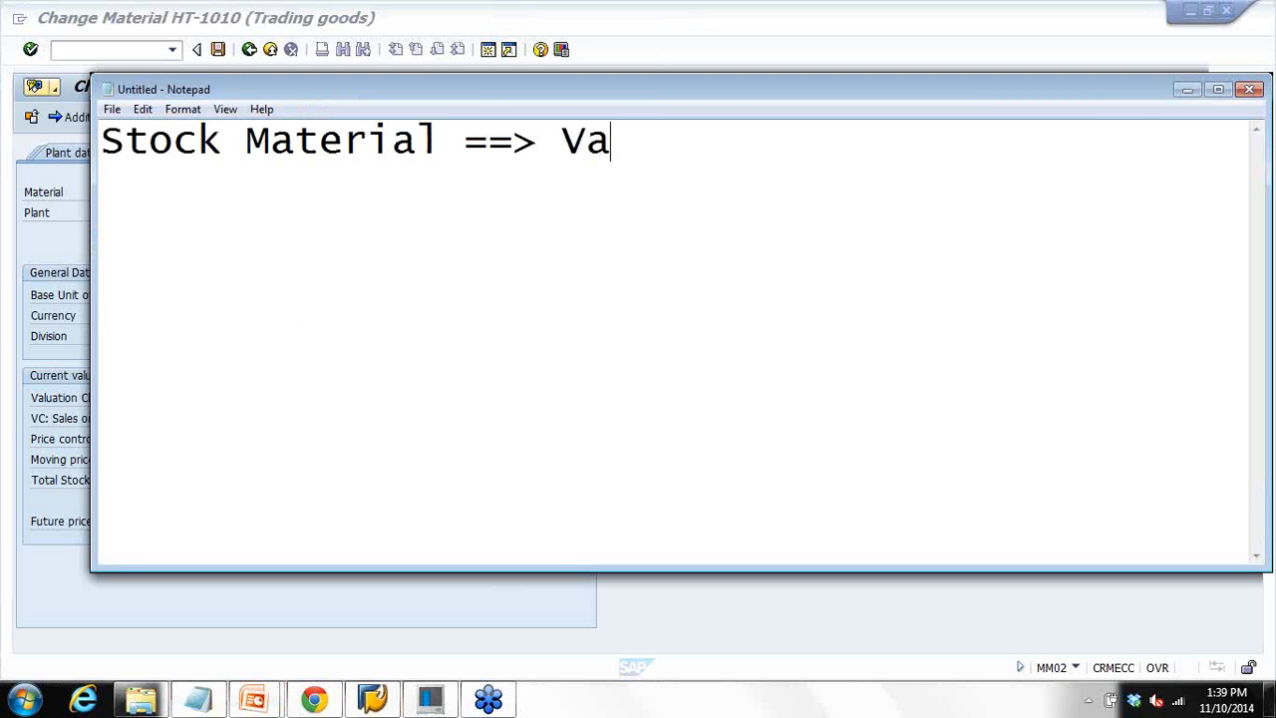
{"action": "type", "text": "luation "}
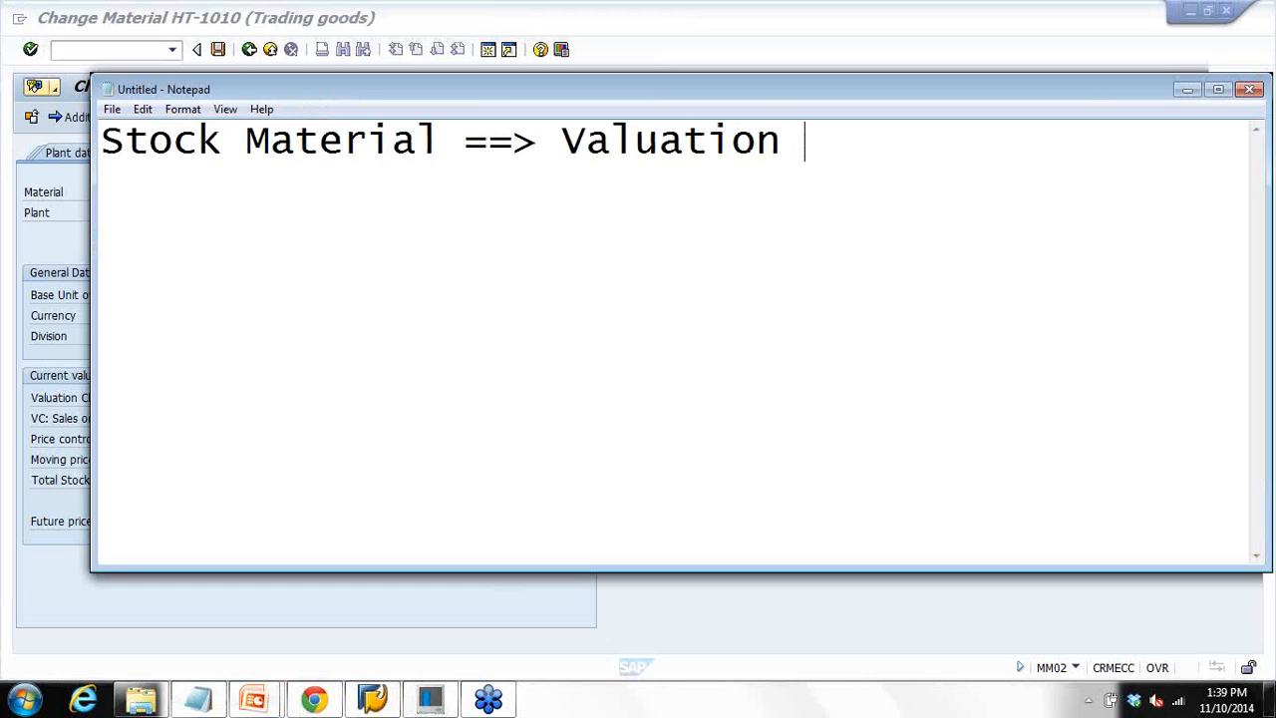
{"action": "type", "text": "v"}
{"action": "key", "text": "BackSpace"}
{"action": "type", "text": "class"}
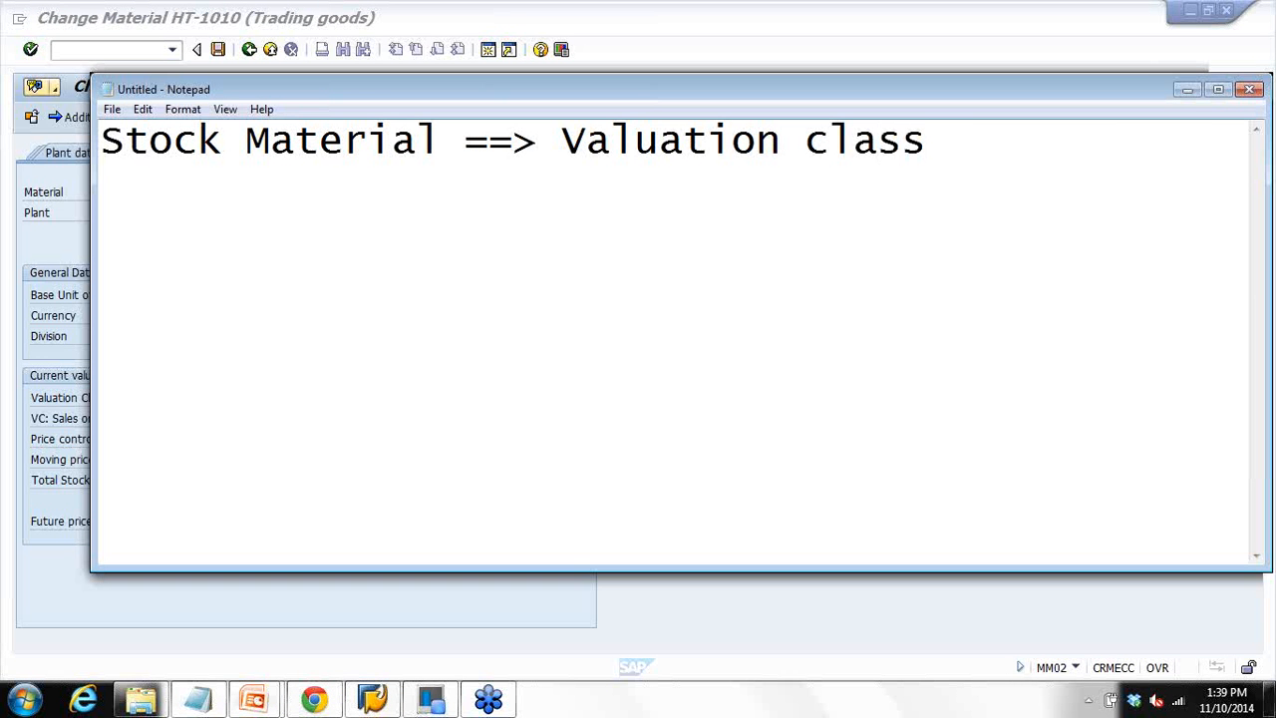
Step: Highlight the words "Valuation class" and move "==> Valuation class" onto its own line below "Stock Material"
{"action": "left_click_drag", "start_coordinate": [562, 139], "coordinate": [880, 133]}
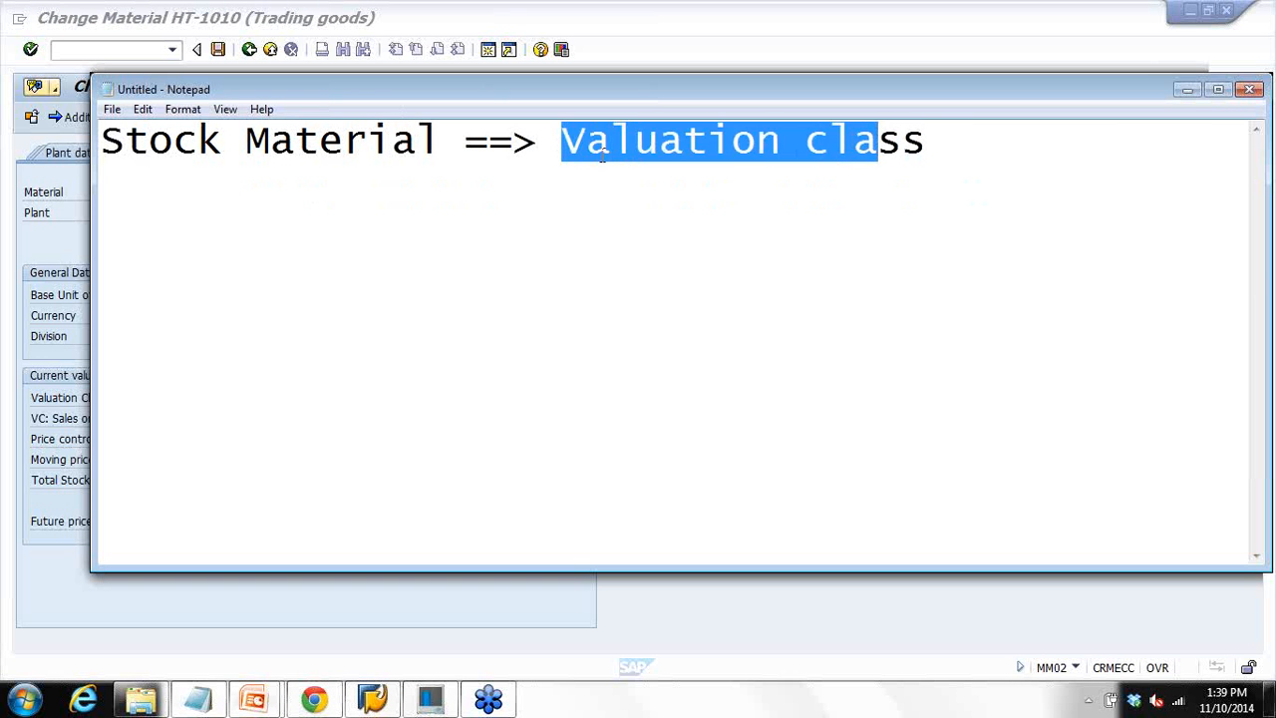
{"action": "left_click_drag", "start_coordinate": [561, 140], "coordinate": [994, 134]}
{"action": "left_click", "coordinate": [705, 157]}
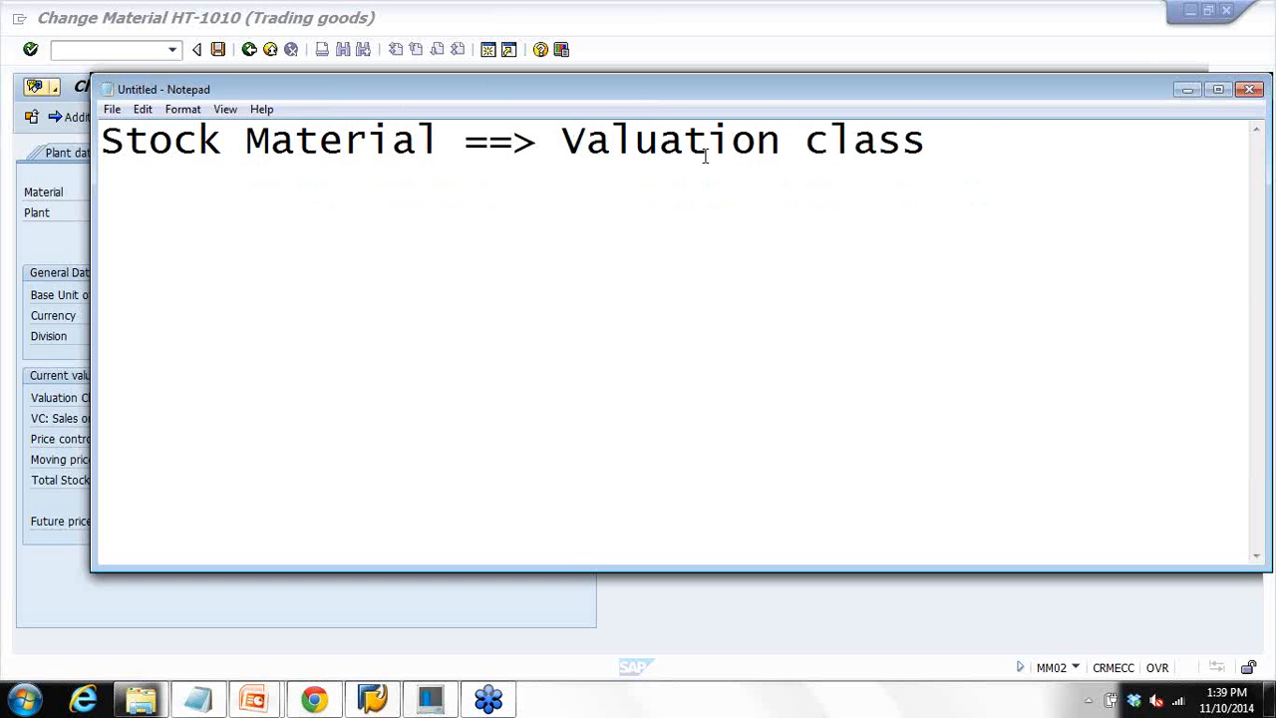
{"action": "left_click", "coordinate": [464, 140]}
{"action": "key", "text": "Return"}
{"action": "left_click", "coordinate": [621, 183]}
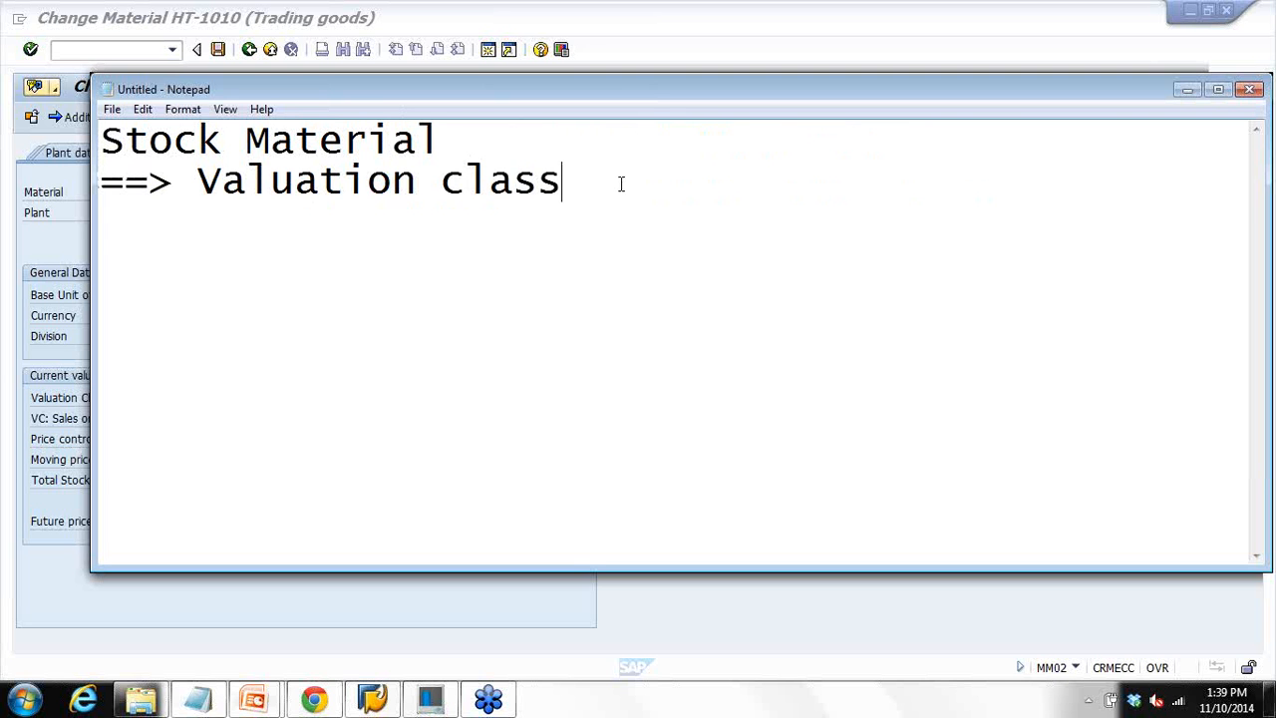
Step: Add an indented line "==> GL posting account" below the valuation class line
{"action": "key", "text": "Return"}
{"action": "type", "text": "==> GL acco"}
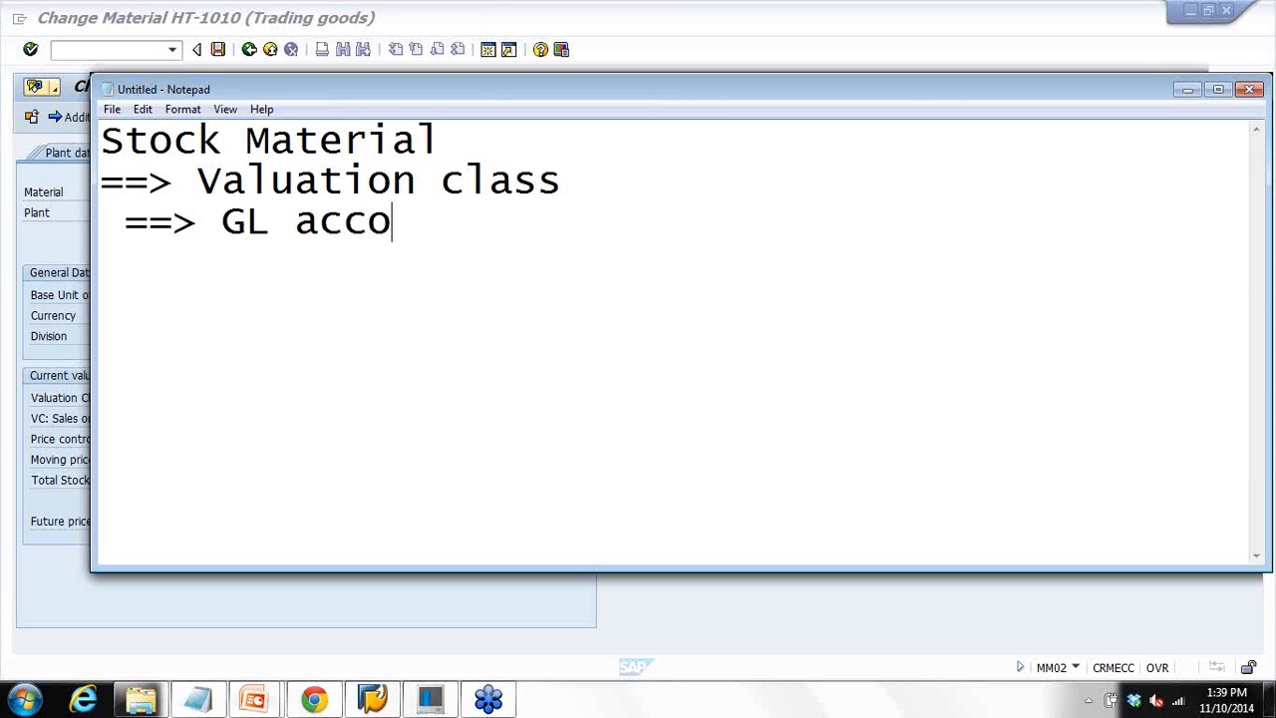
{"action": "key", "text": "BackSpace"}
{"action": "key", "text": "BackSpace"}
{"action": "key", "text": "BackSpace"}
{"action": "key", "text": "BackSpace"}
{"action": "type", "text": "posting account"}
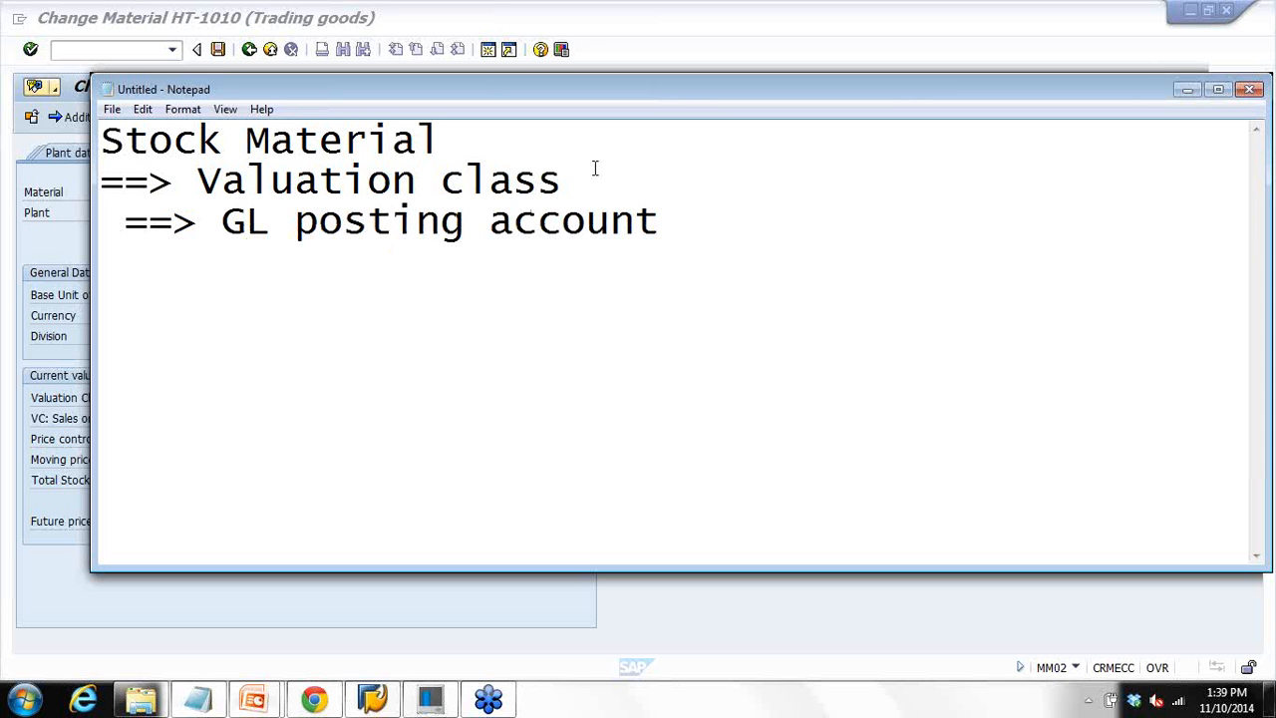
Step: Append "(Finish goods, raw mat, )" to the "Stock Material" heading in the note
{"action": "left_click_drag", "start_coordinate": [104, 140], "coordinate": [496, 144]}
{"action": "left_click", "coordinate": [504, 145]}
{"action": "type", "text": "(Finisged"}
{"action": "key", "text": "BackSpace"}
{"action": "key", "text": "BackSpace"}
{"action": "key", "text": "BackSpace"}
{"action": "key", "text": "BackSpace"}
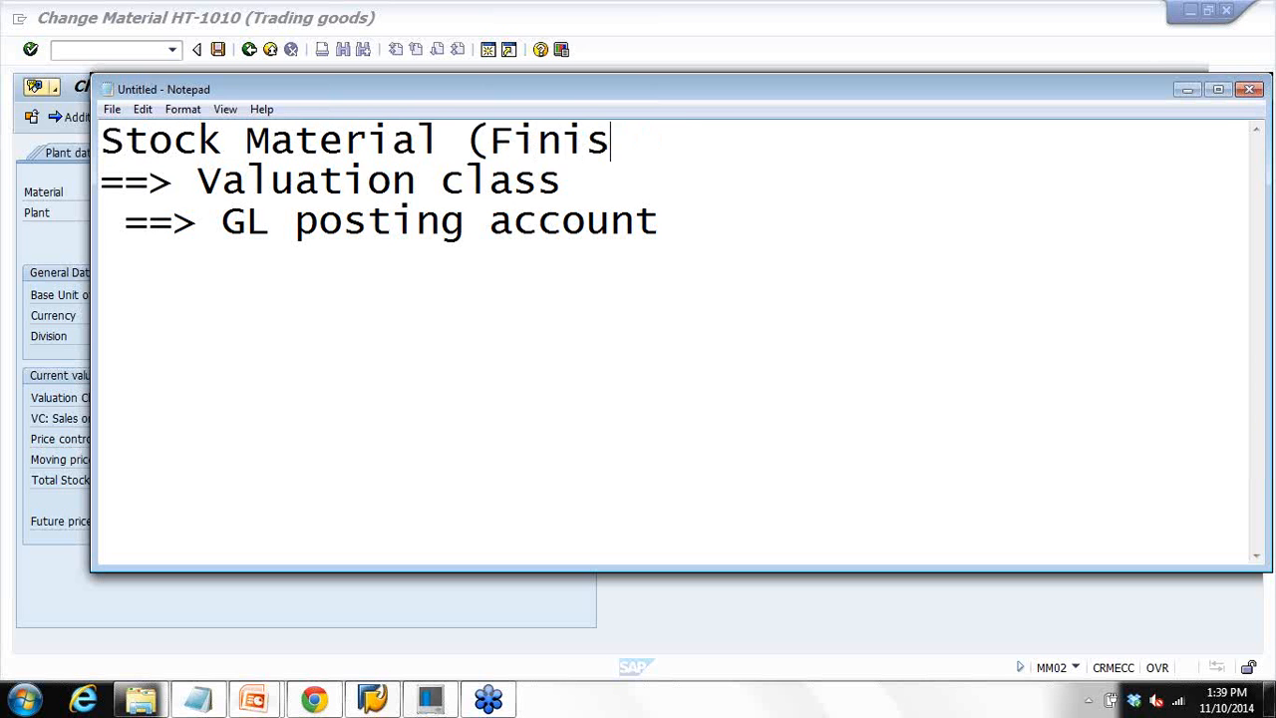
{"action": "type", "text": "sh giid"}
{"action": "key", "text": "BackSpace"}
{"action": "key", "text": "BackSpace"}
{"action": "key", "text": "BackSpace"}
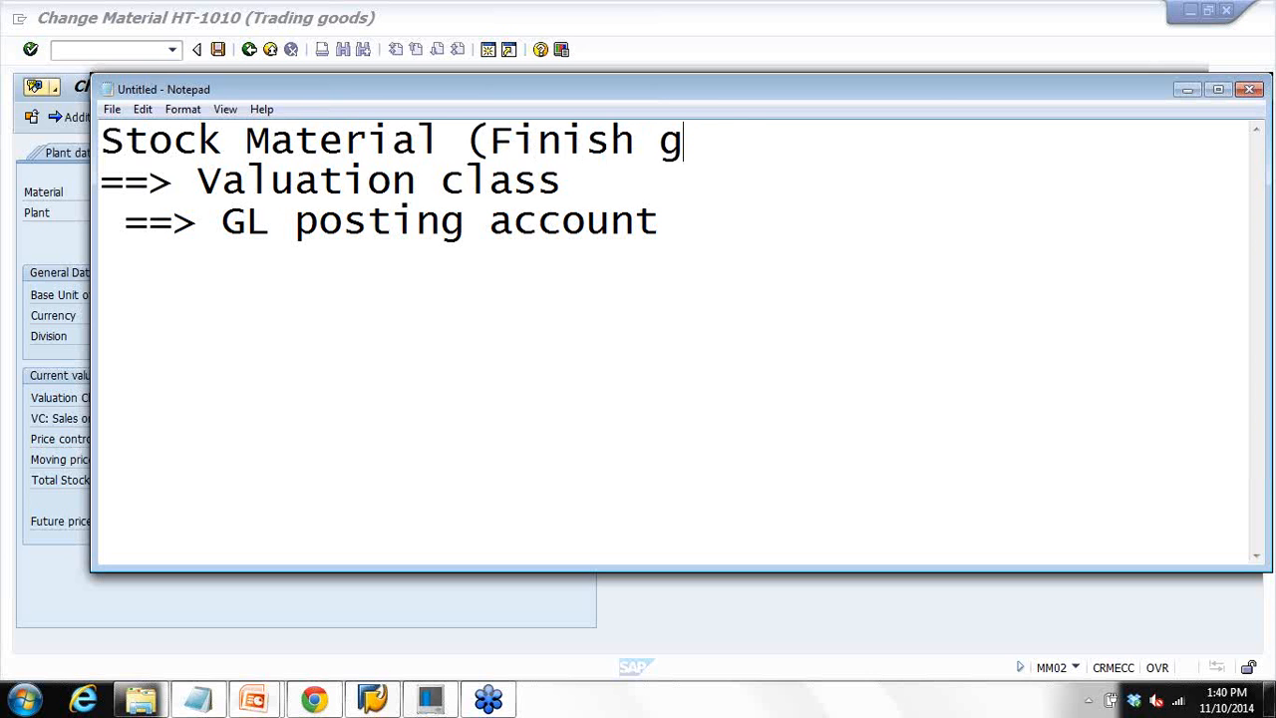
{"action": "type", "text": "oods"}
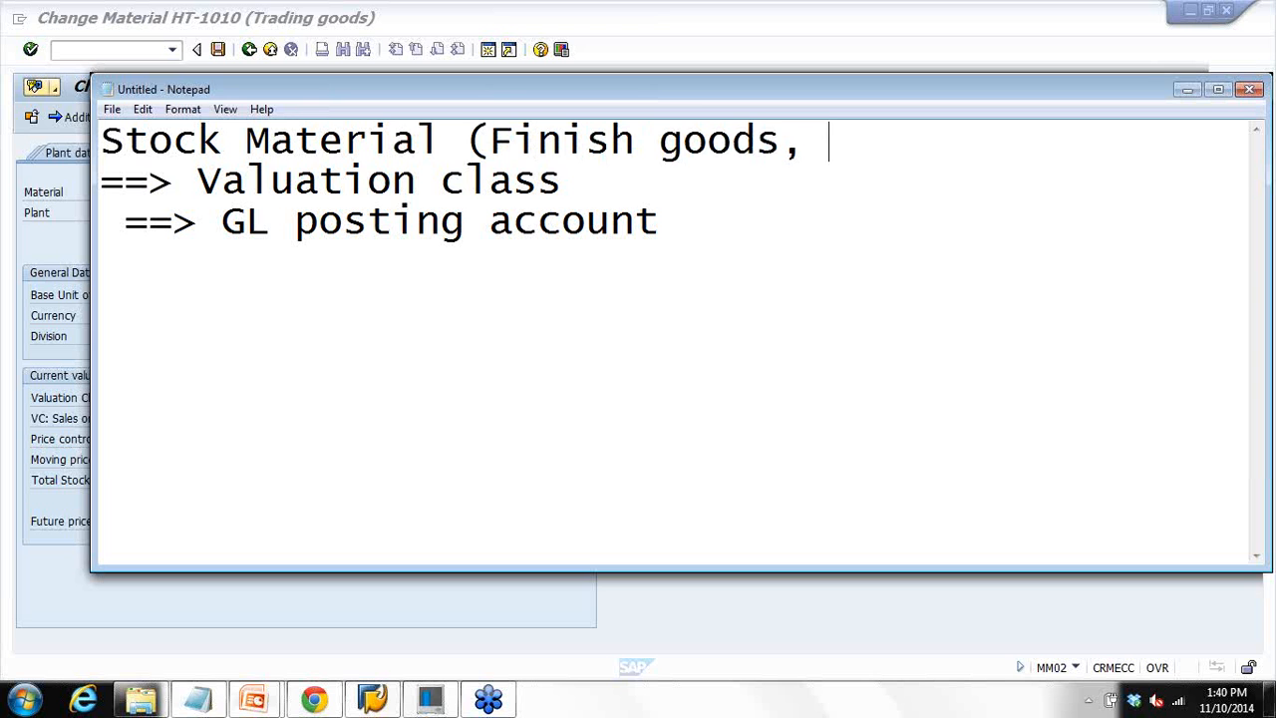
{"action": "type", "text": ", raw mat"}
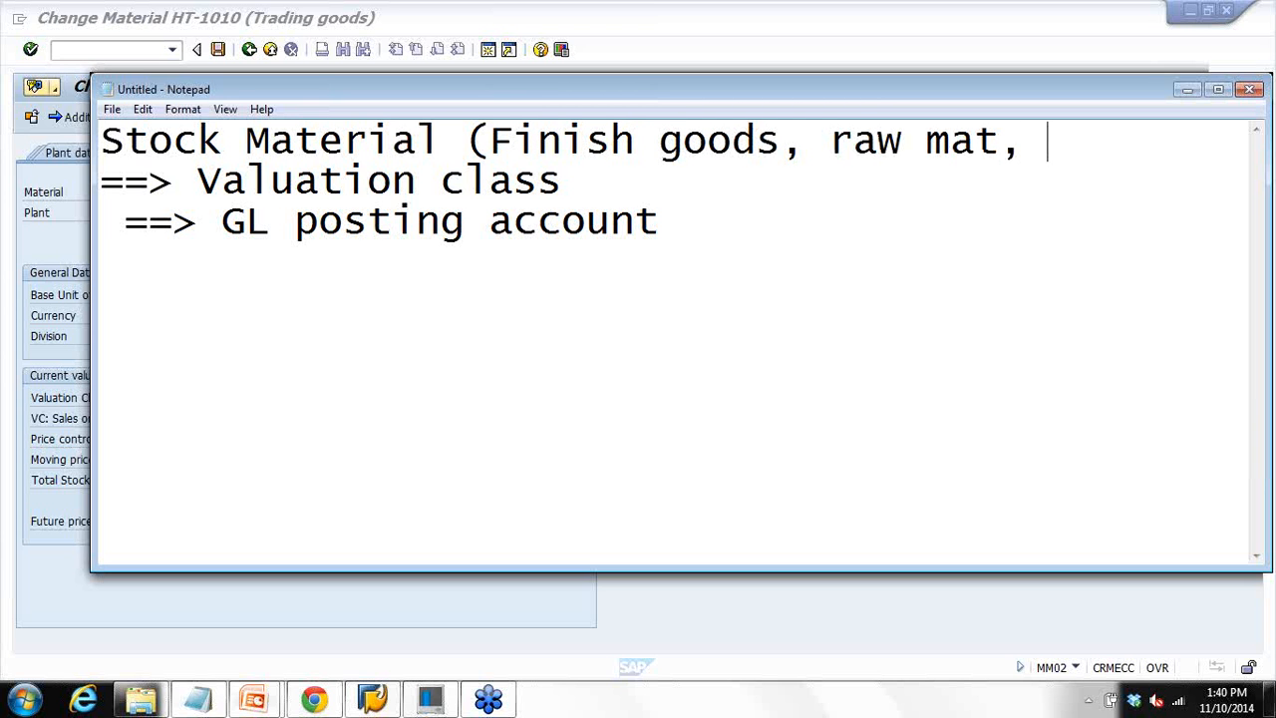
{"action": "type", "text": ", )"}
Step: Compare the valuation class note with HT-1010's accounting view in SAP, then view the Procurement for Consumption slide in PowerPoint and end the slide show
{"action": "left_click_drag", "start_coordinate": [214, 183], "coordinate": [517, 190]}
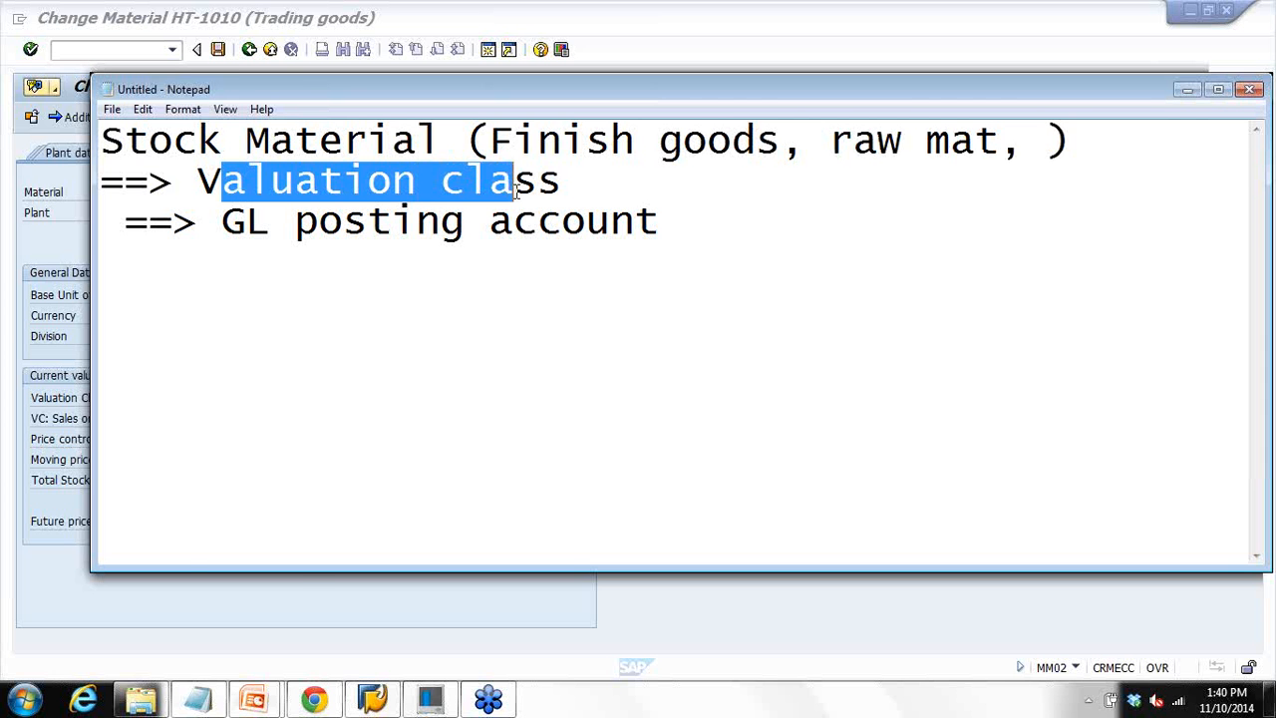
{"action": "left_click", "coordinate": [52, 278]}
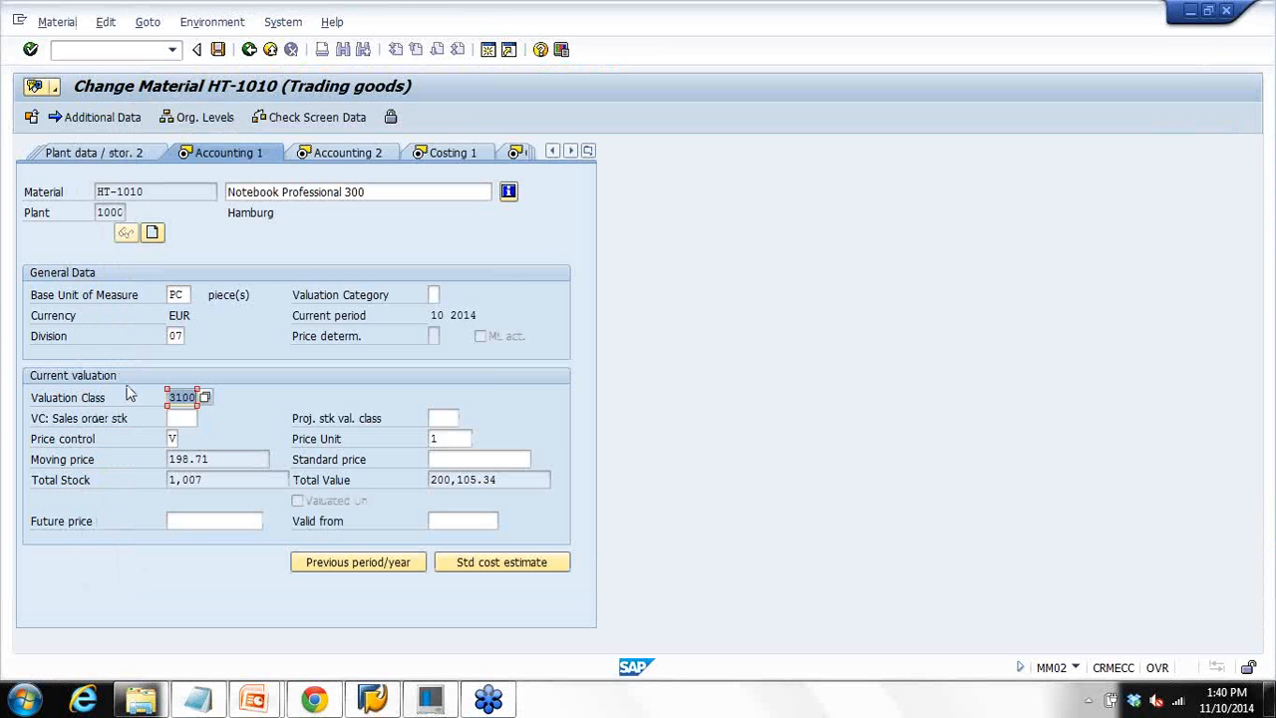
{"action": "left_click", "coordinate": [370, 701]}
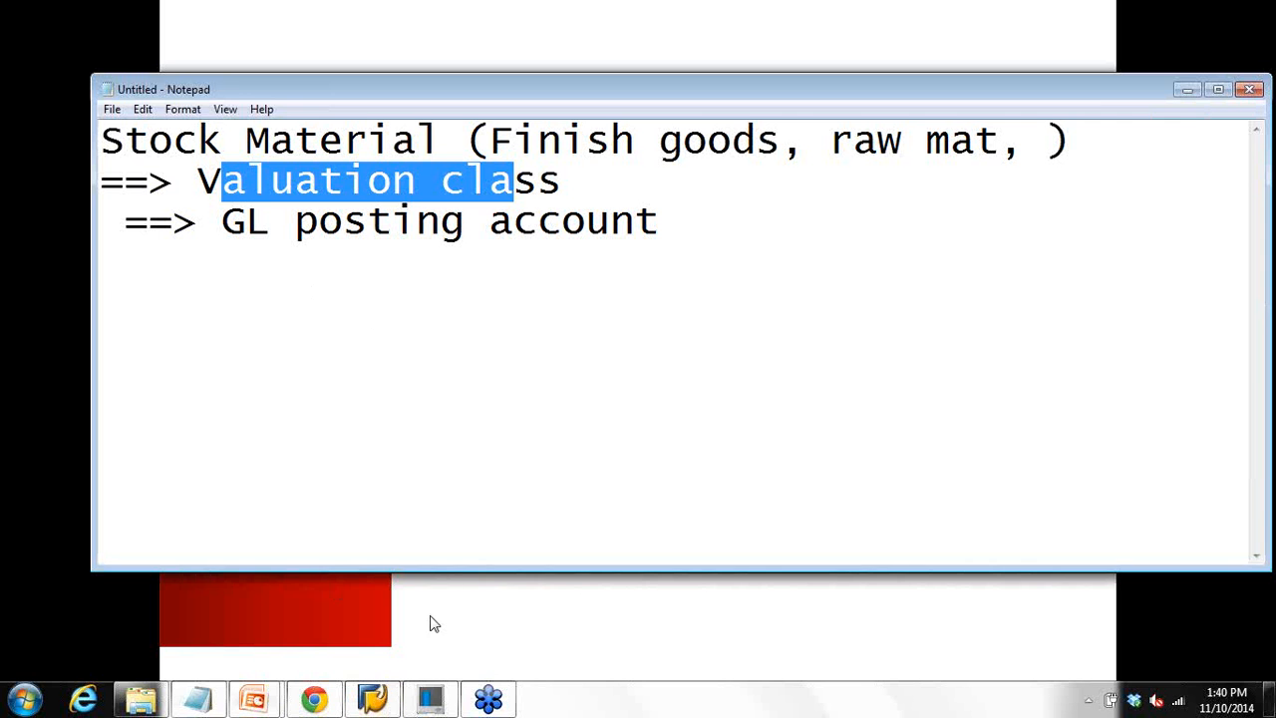
{"action": "left_click", "coordinate": [434, 623]}
{"action": "left_click", "coordinate": [421, 424]}
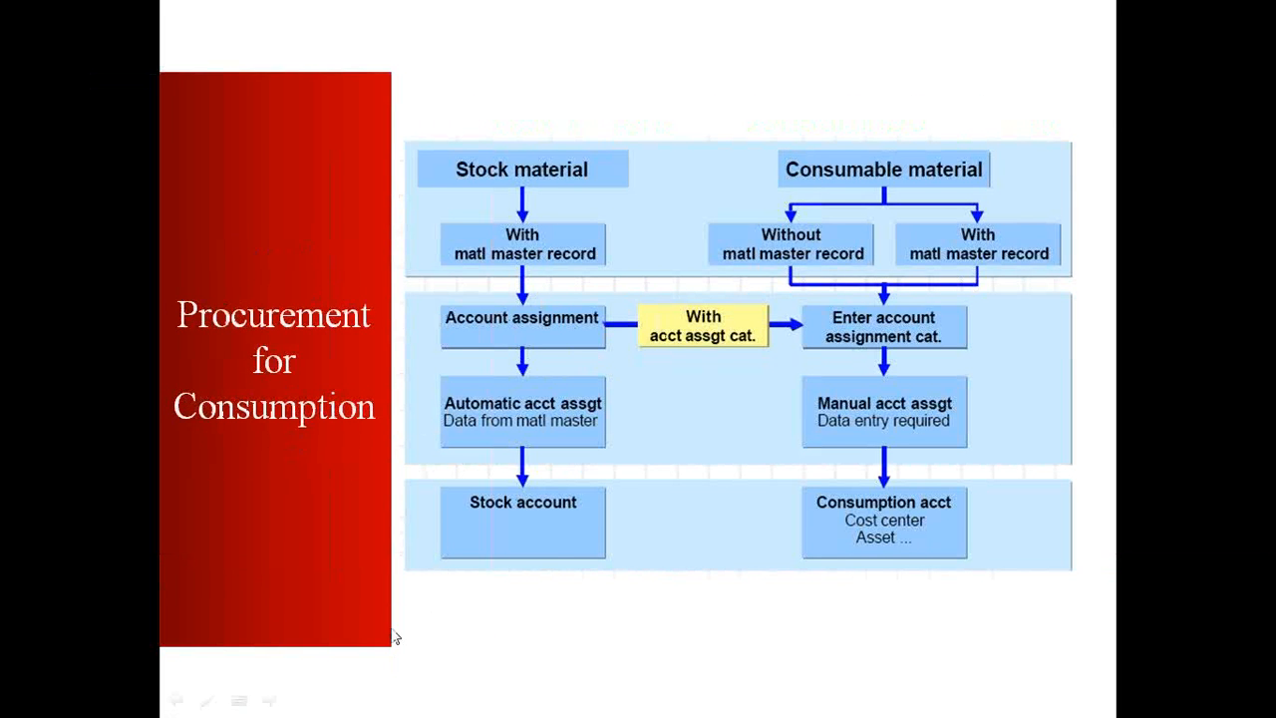
{"action": "key", "text": "Escape"}
Step: Return to Notepad and add the heading "Consumable Material" a few lines below the GL posting account line
{"action": "left_click", "coordinate": [199, 701]}
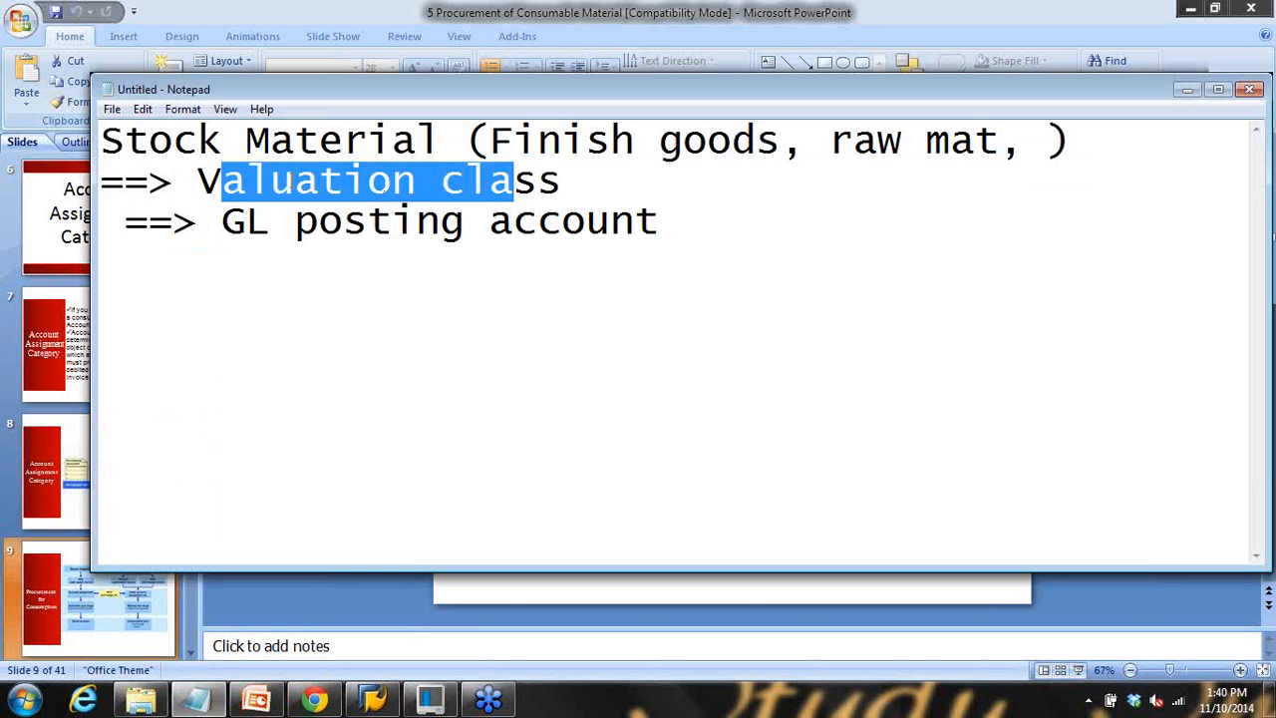
{"action": "left_click_drag", "start_coordinate": [125, 140], "coordinate": [433, 160]}
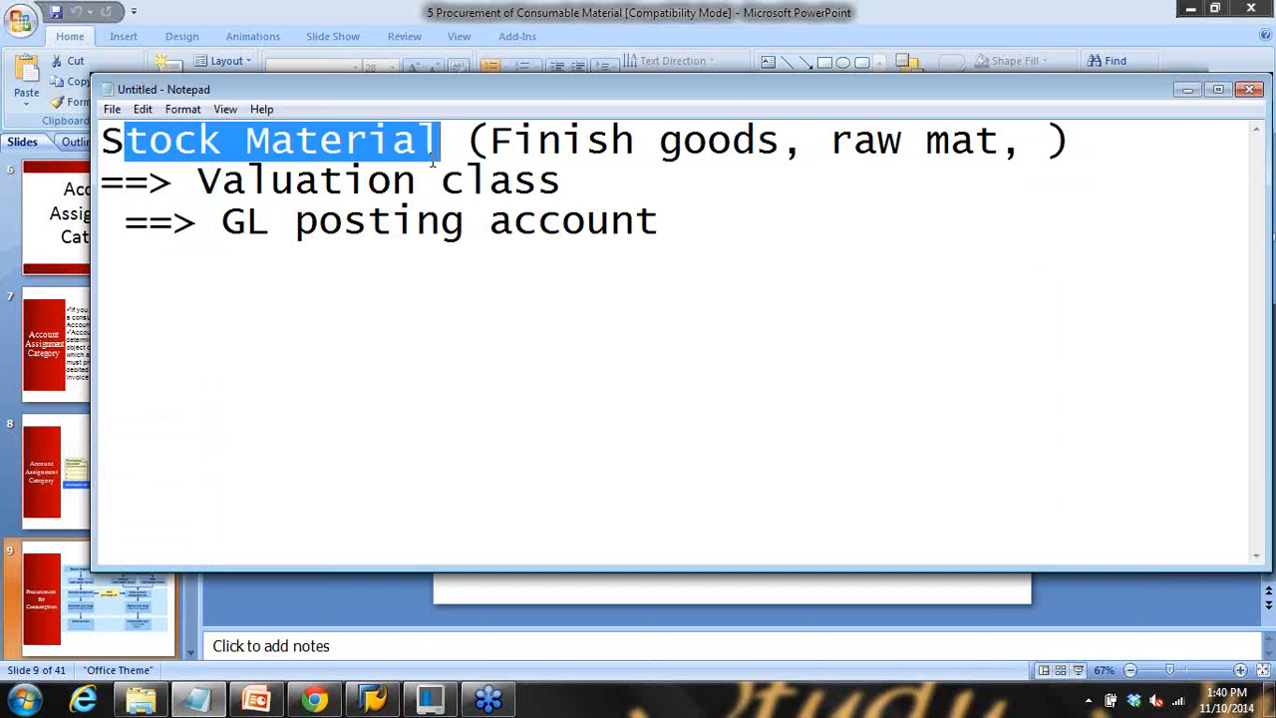
{"action": "left_click", "coordinate": [687, 229]}
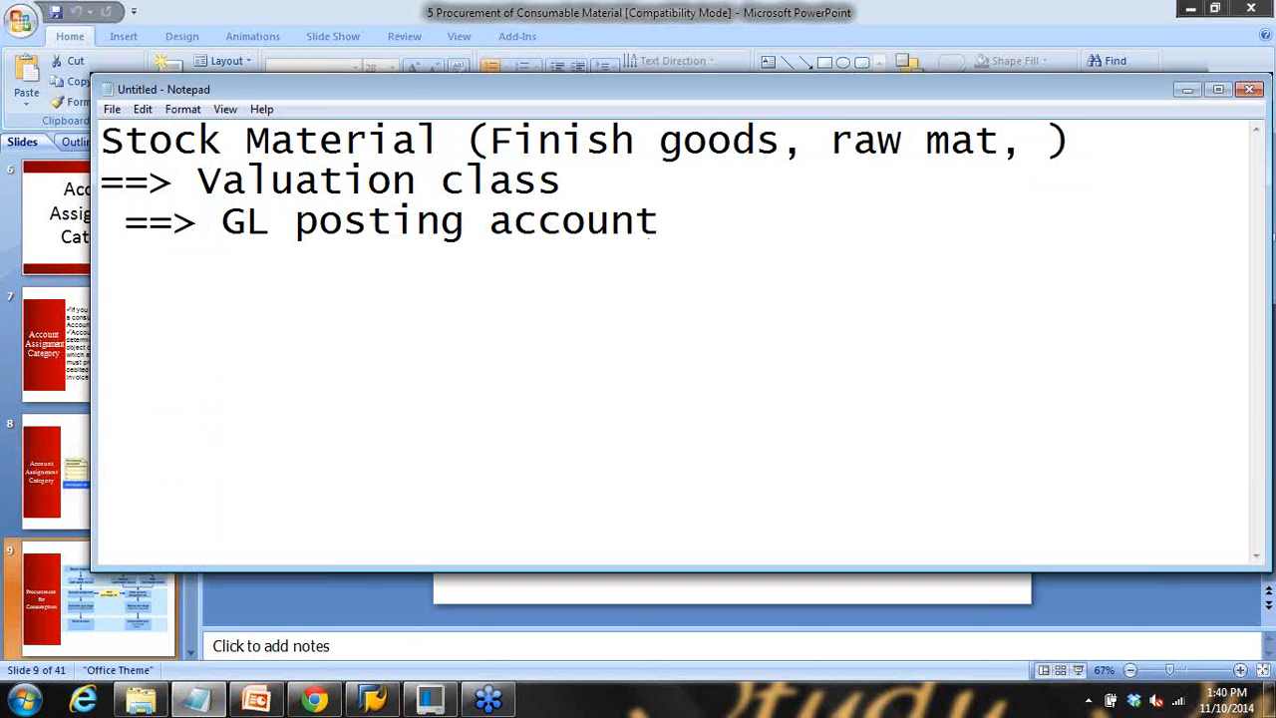
{"action": "key", "text": "Return"}
{"action": "key", "text": "Return"}
{"action": "key", "text": "Return"}
{"action": "type", "text": "Consumable"}
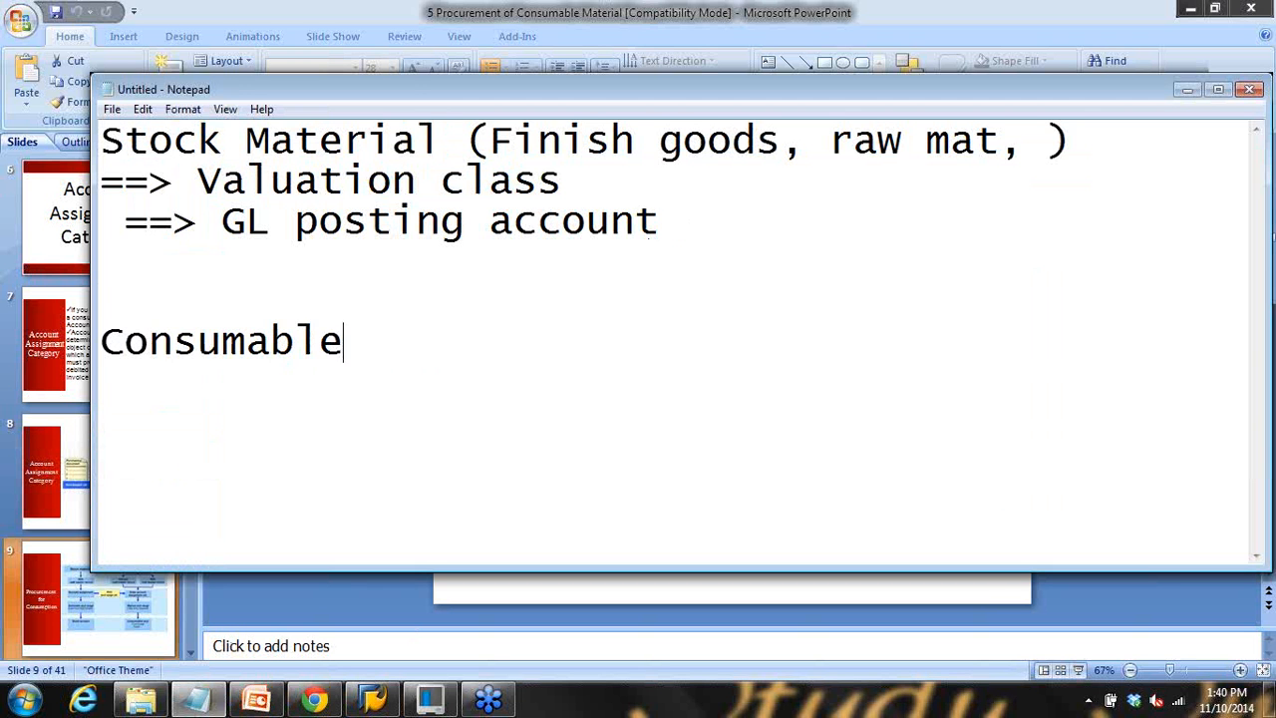
{"action": "type", "text": " Materials"}
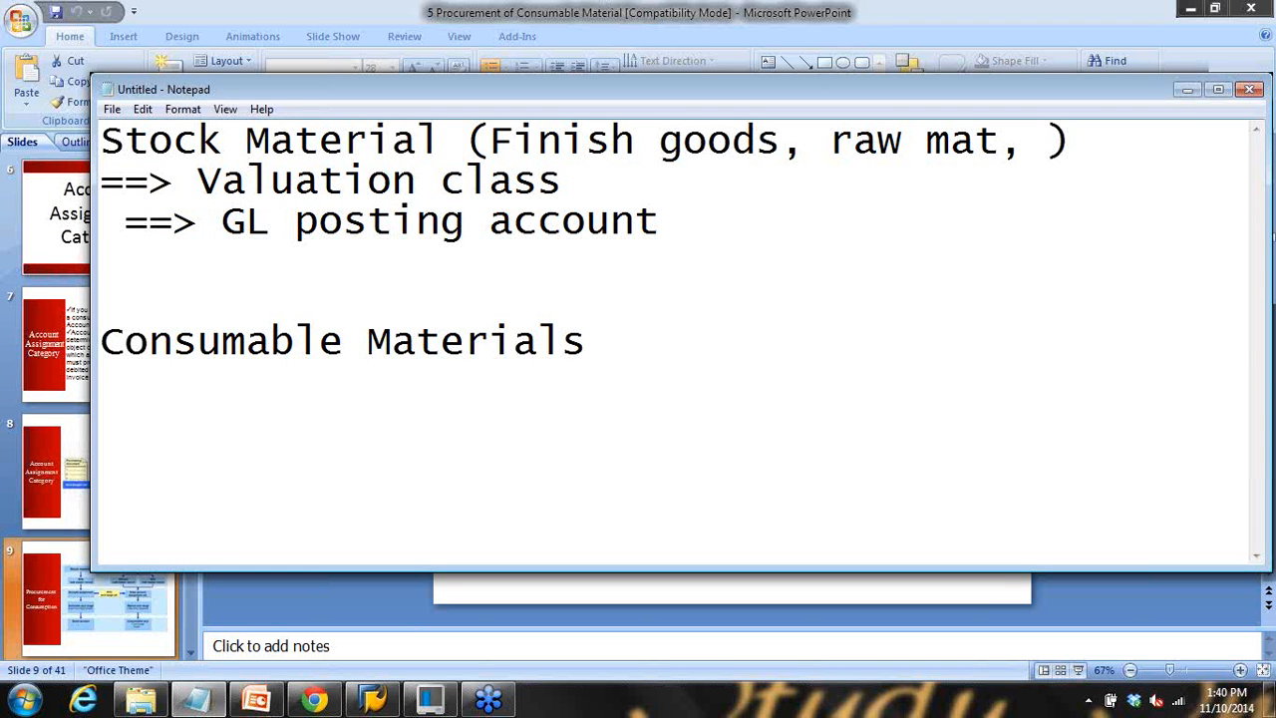
{"action": "key", "text": "BackSpace"}
Step: Add the line "==> NO valuation class" under the "Consumable Material" heading
{"action": "key", "text": "Return"}
{"action": "type", "text": "==>"}
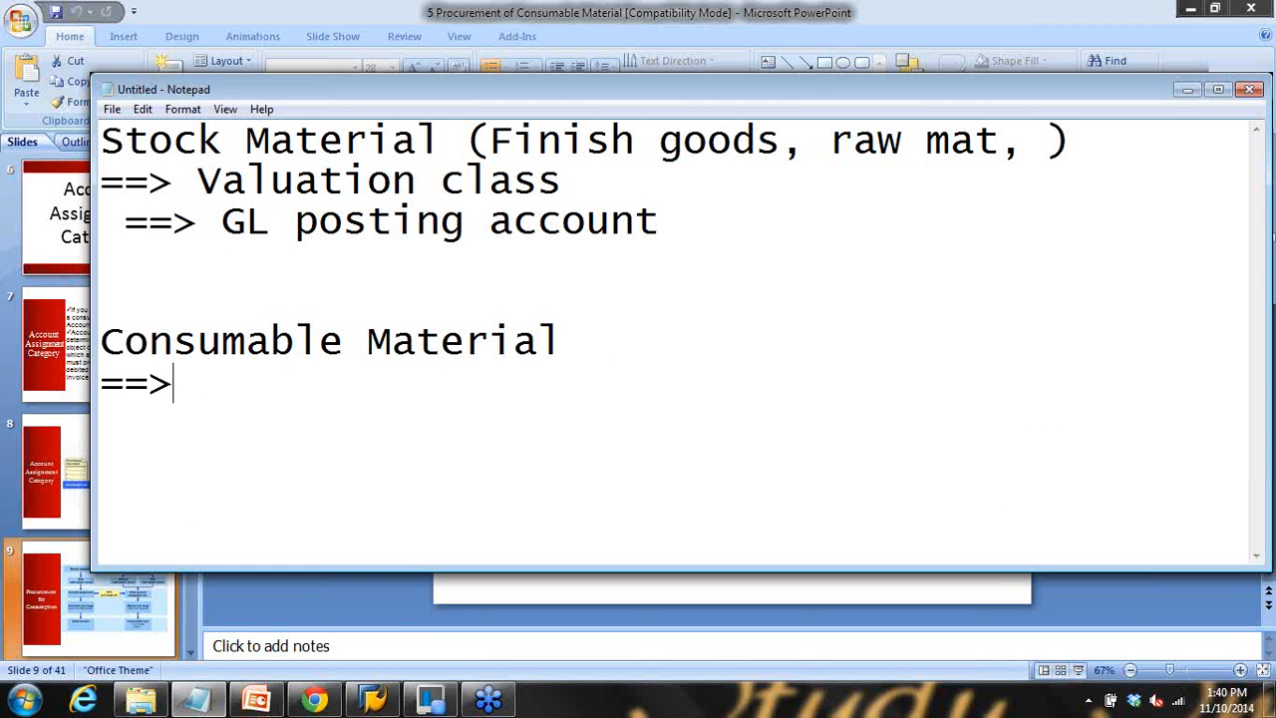
{"action": "type", "text": " NO va"}
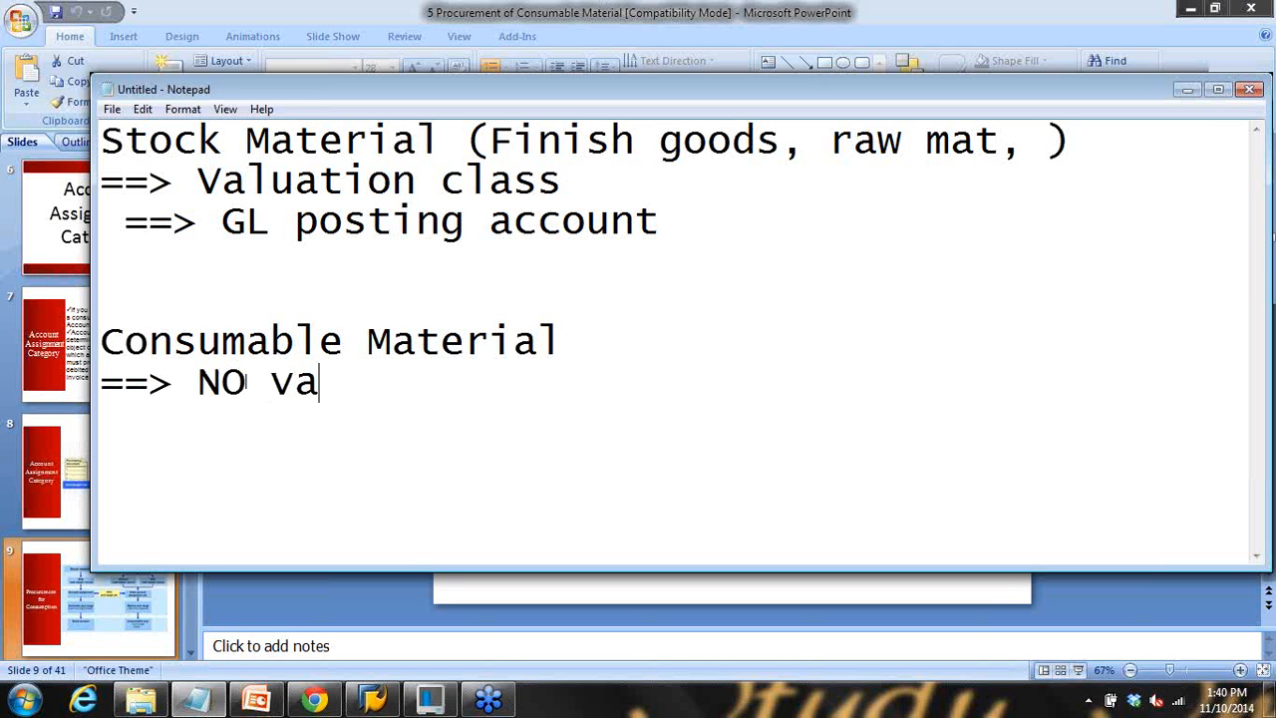
{"action": "type", "text": "luation class"}
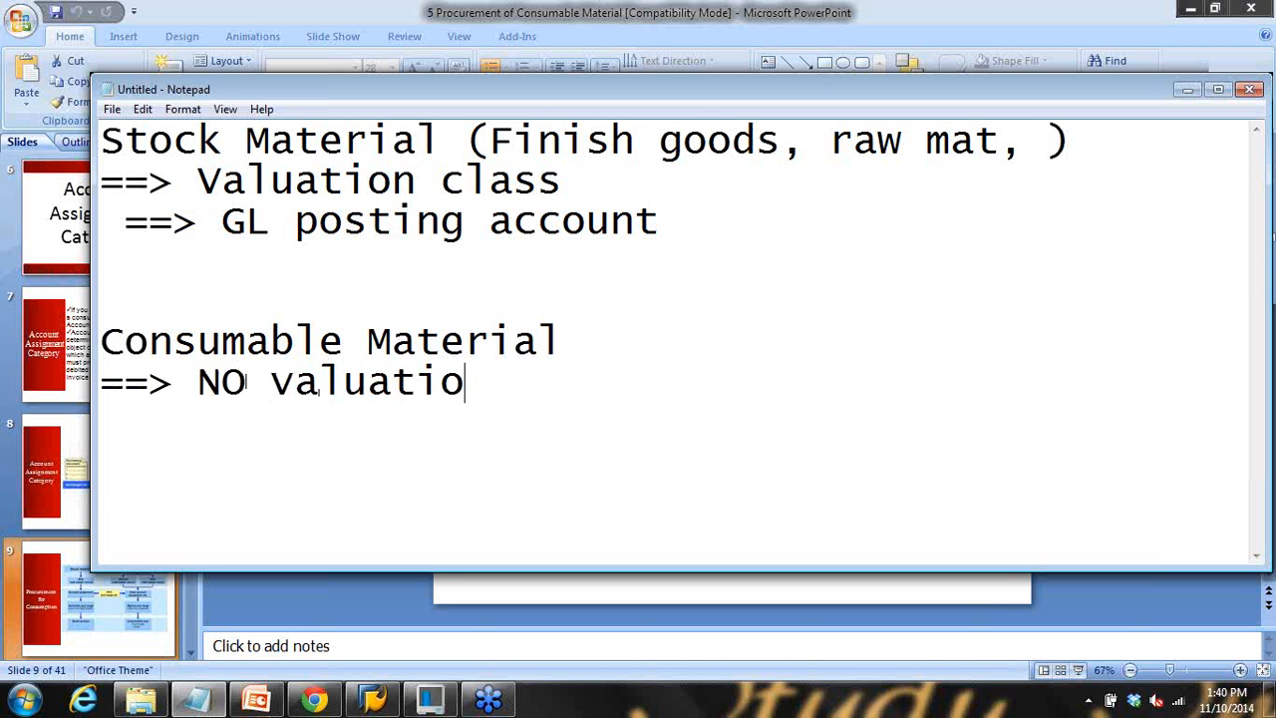
Step: Minimize Notepad, switch back to SAP, and leave material HT-1010 for the Change Material initial screen
{"action": "left_click", "coordinate": [1185, 89]}
{"action": "left_click", "coordinate": [372, 701]}
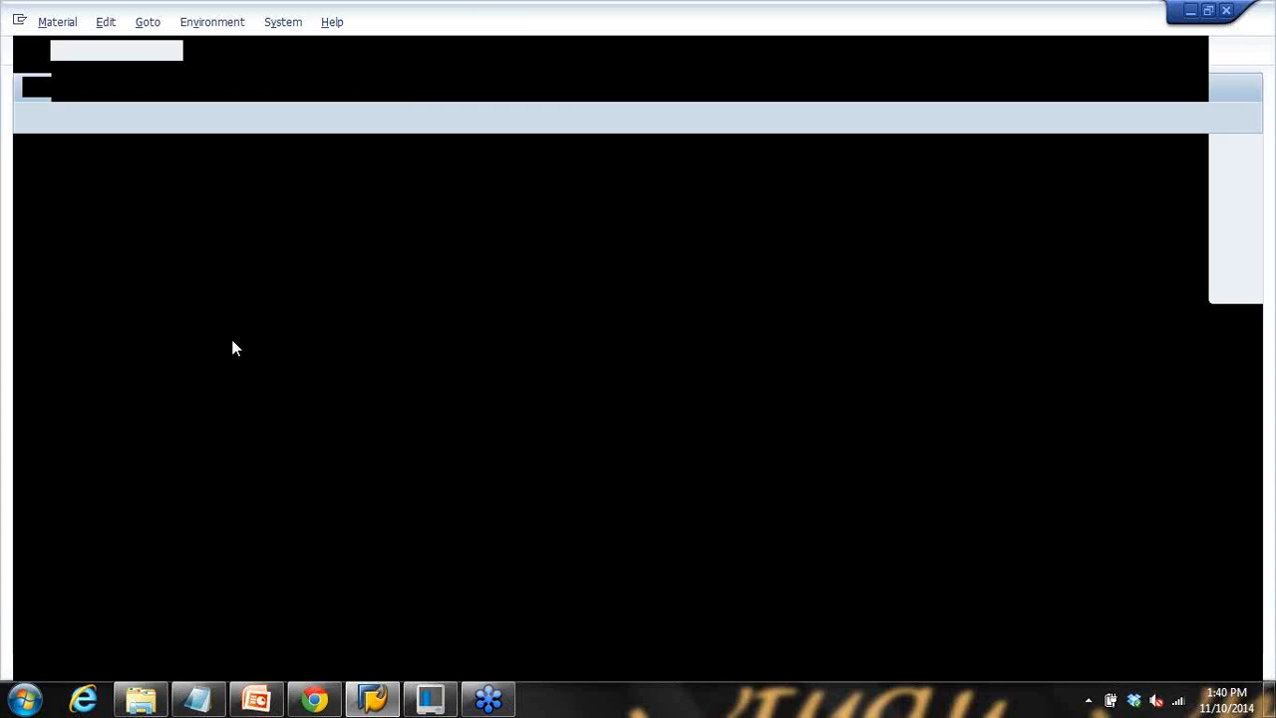
{"action": "left_click", "coordinate": [249, 49]}
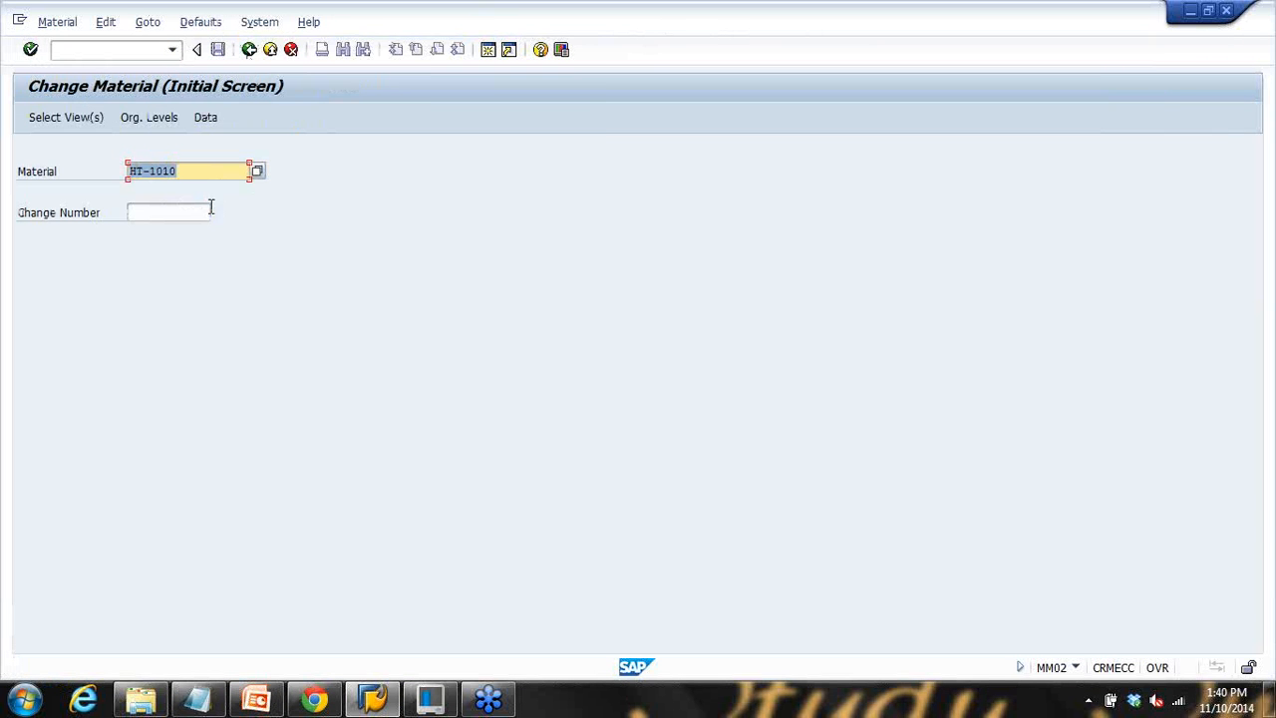
Step: Search for materials of material type NLAG and choose the shafting assembly WL-1000 as the material to change
{"action": "type", "text": "w"}
{"action": "left_click", "coordinate": [257, 173]}
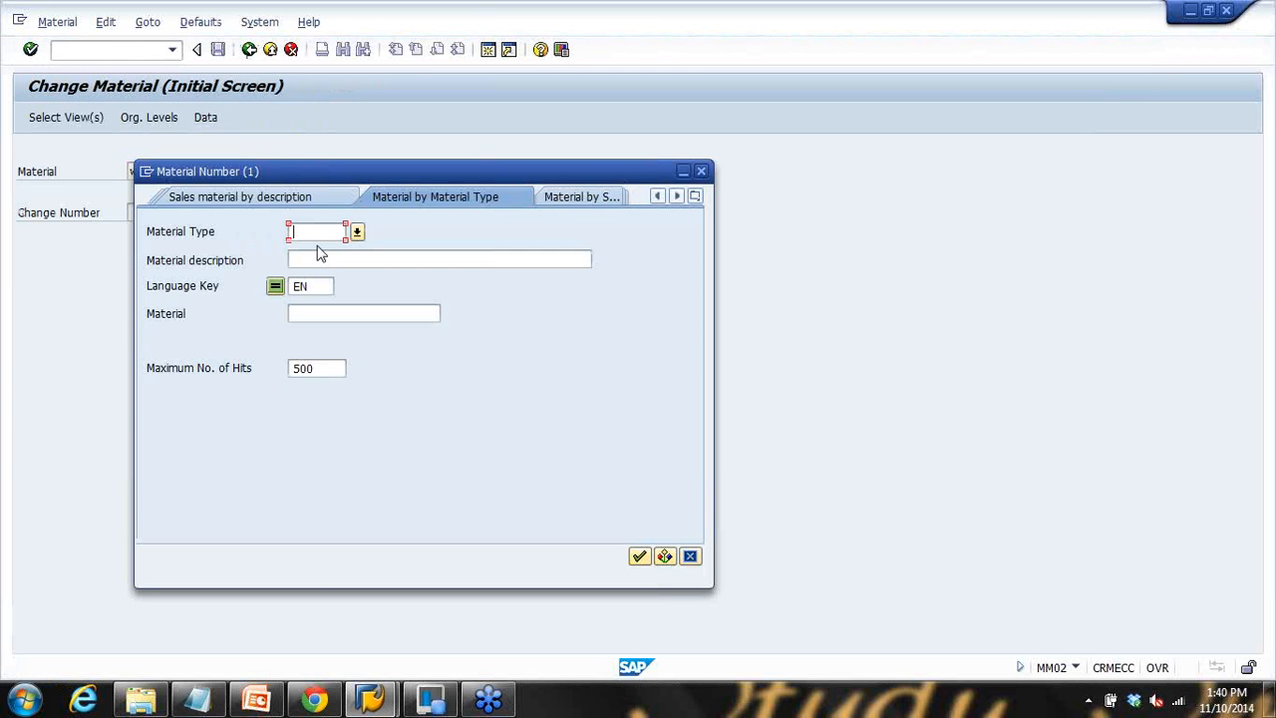
{"action": "type", "text": "NL"}
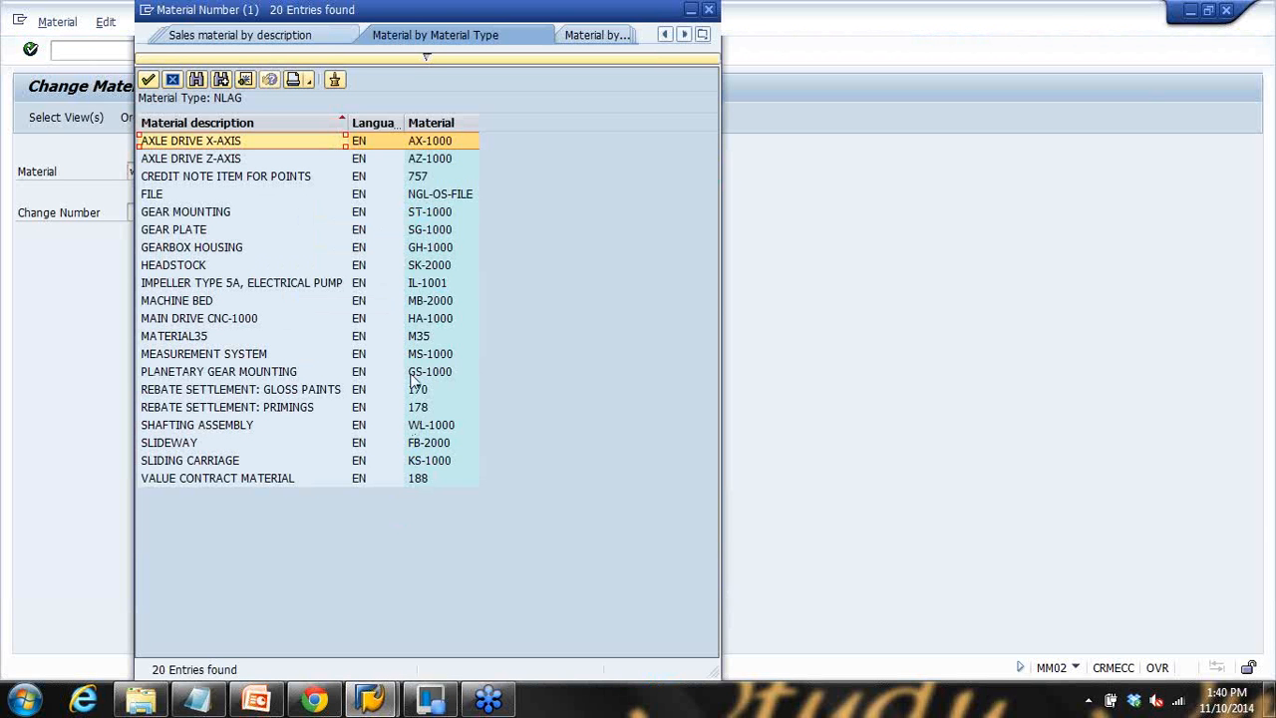
{"action": "double_click", "coordinate": [428, 425]}
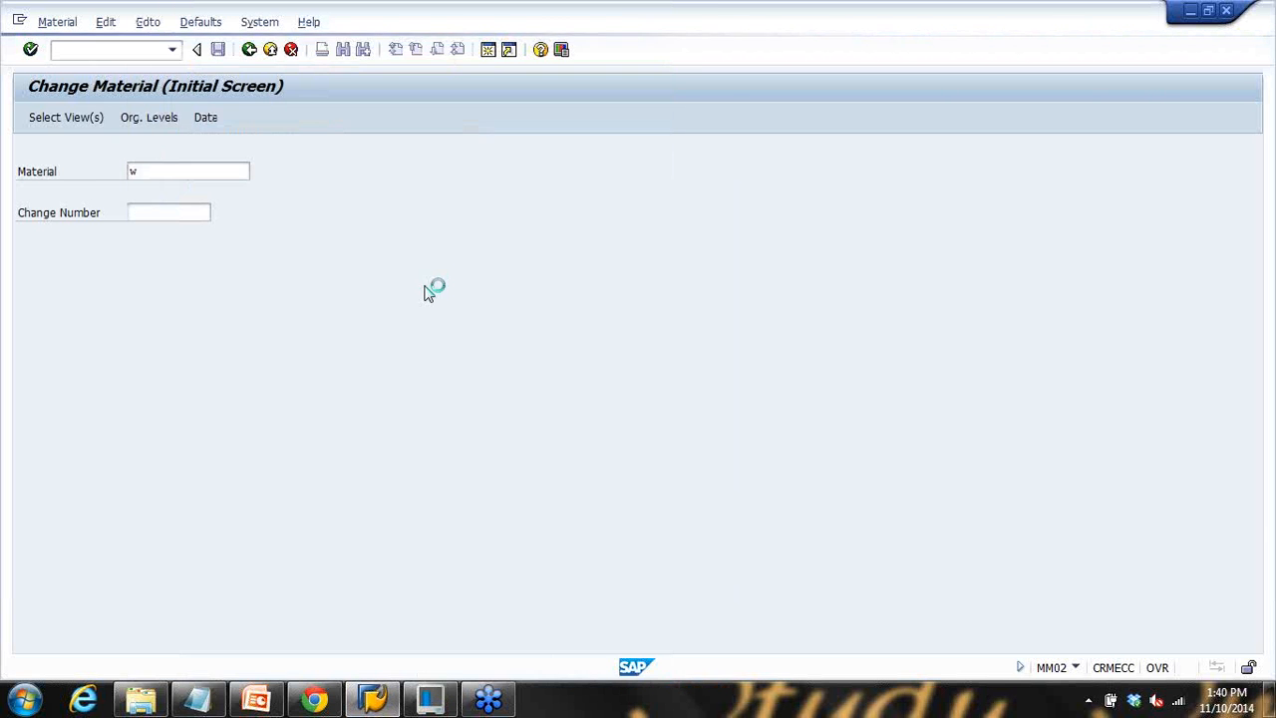
Step: Accept the preselected views for WL-1000 and clear the storage location from its organizational levels, keeping plant 1000
{"action": "key", "text": "Return"}
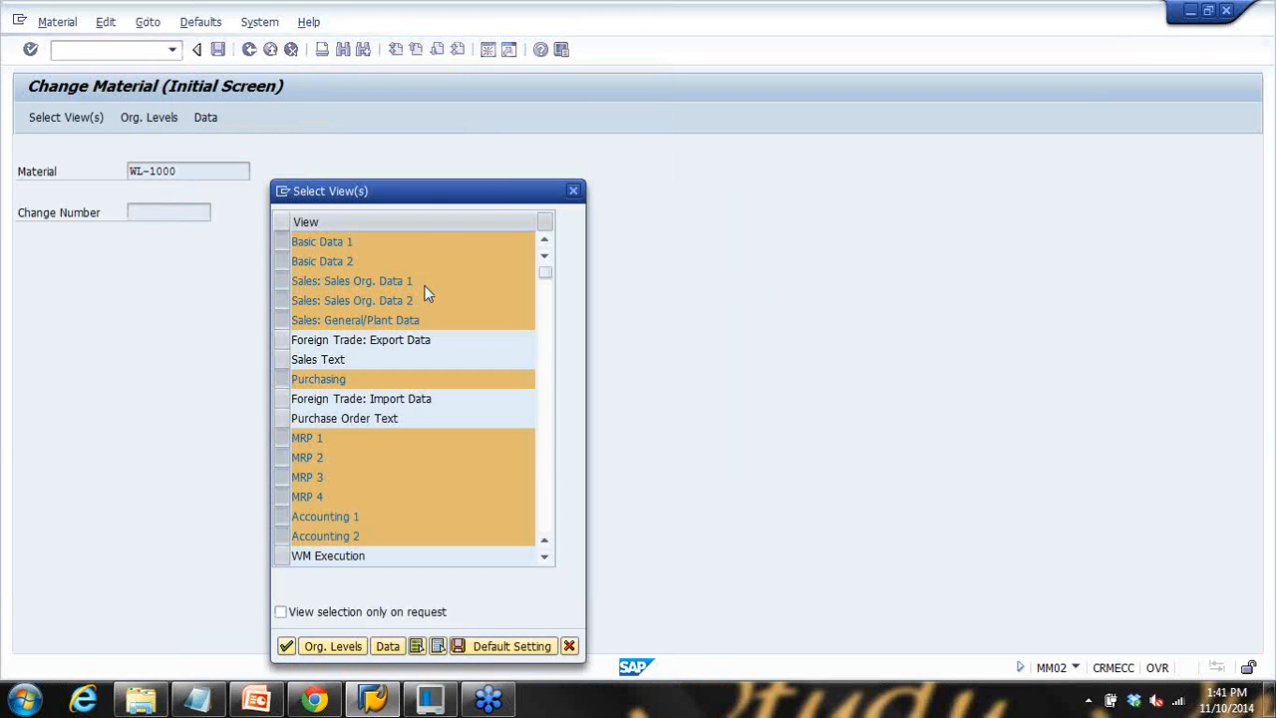
{"action": "key", "text": "Return"}
{"action": "key", "text": "Return"}
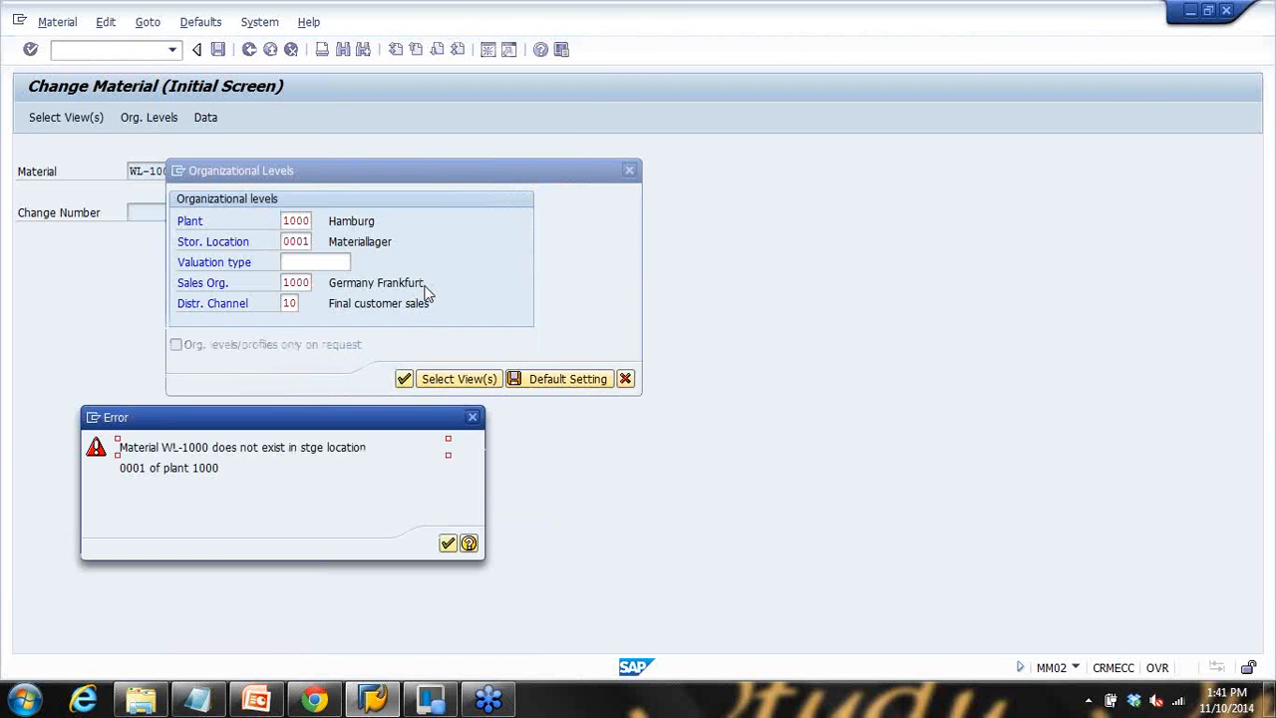
{"action": "key", "text": "Return"}
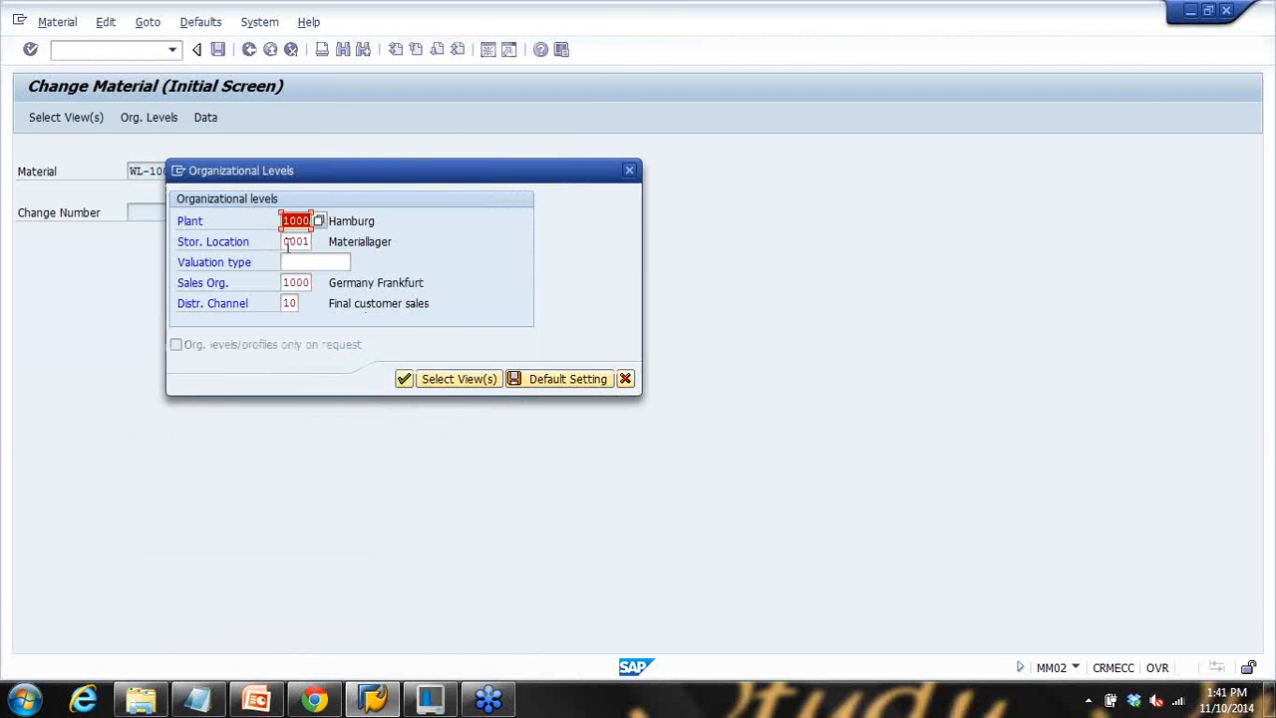
{"action": "left_click_drag", "start_coordinate": [288, 246], "coordinate": [400, 247]}
{"action": "key", "text": "Delete"}
{"action": "key", "text": "Return"}
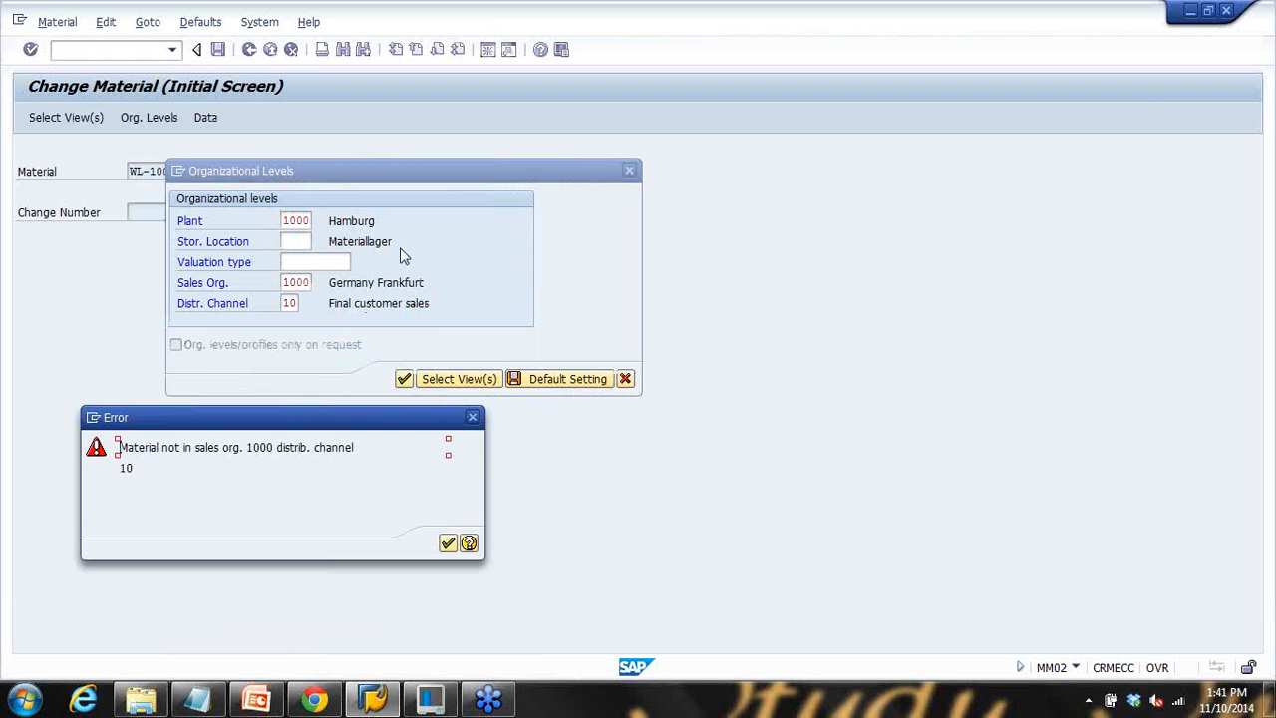
{"action": "key", "text": "Return"}
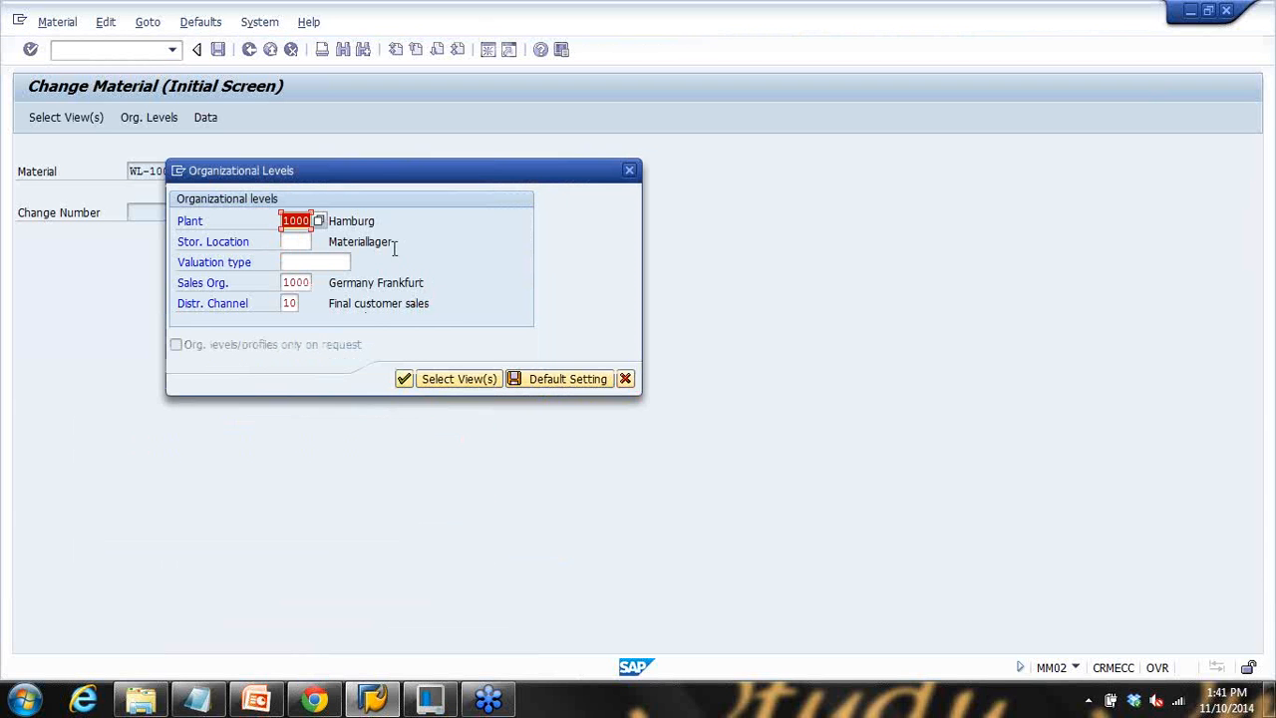
Step: Clear the sales organization and distribution channel, and open WL-1000 with only plant 1000 entered
{"action": "left_click", "coordinate": [285, 283]}
{"action": "key", "text": "Delete"}
{"action": "key", "text": "Tab"}
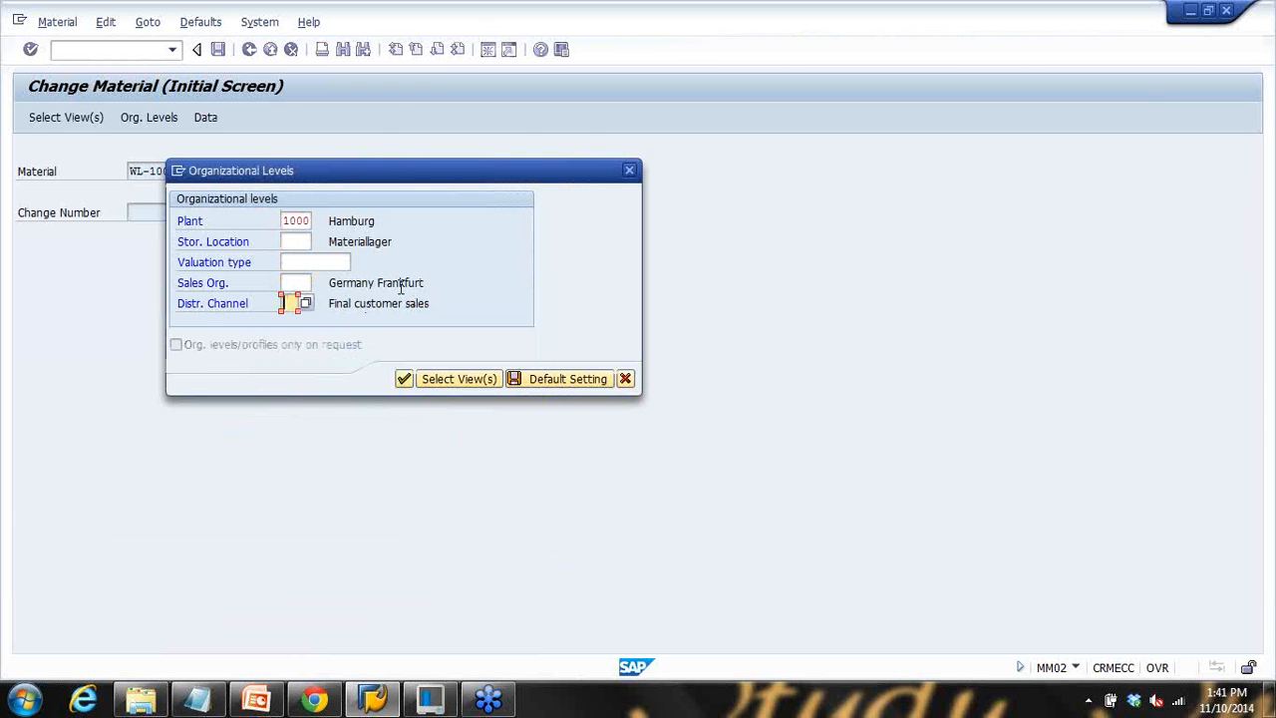
{"action": "key", "text": "Return"}
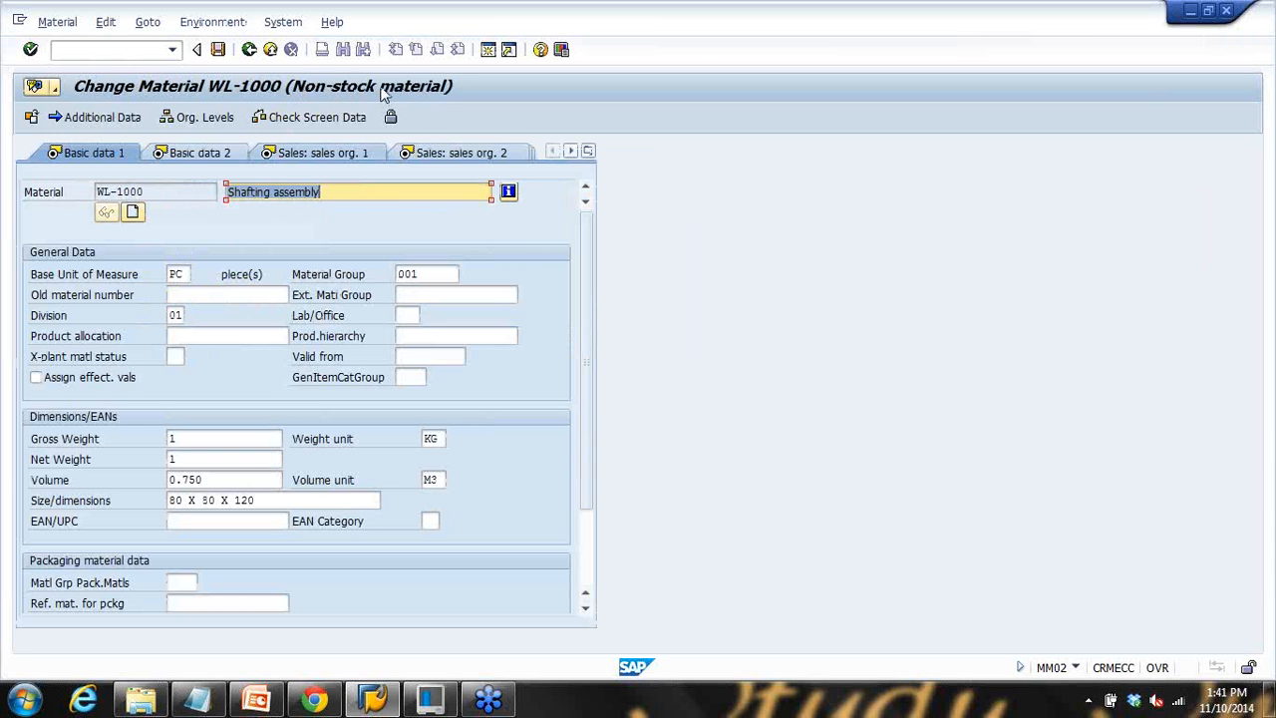
Step: Go to WL-1000's Accounting 1 view and examine the allowed valuation classes without choosing one
{"action": "left_click", "coordinate": [589, 152]}
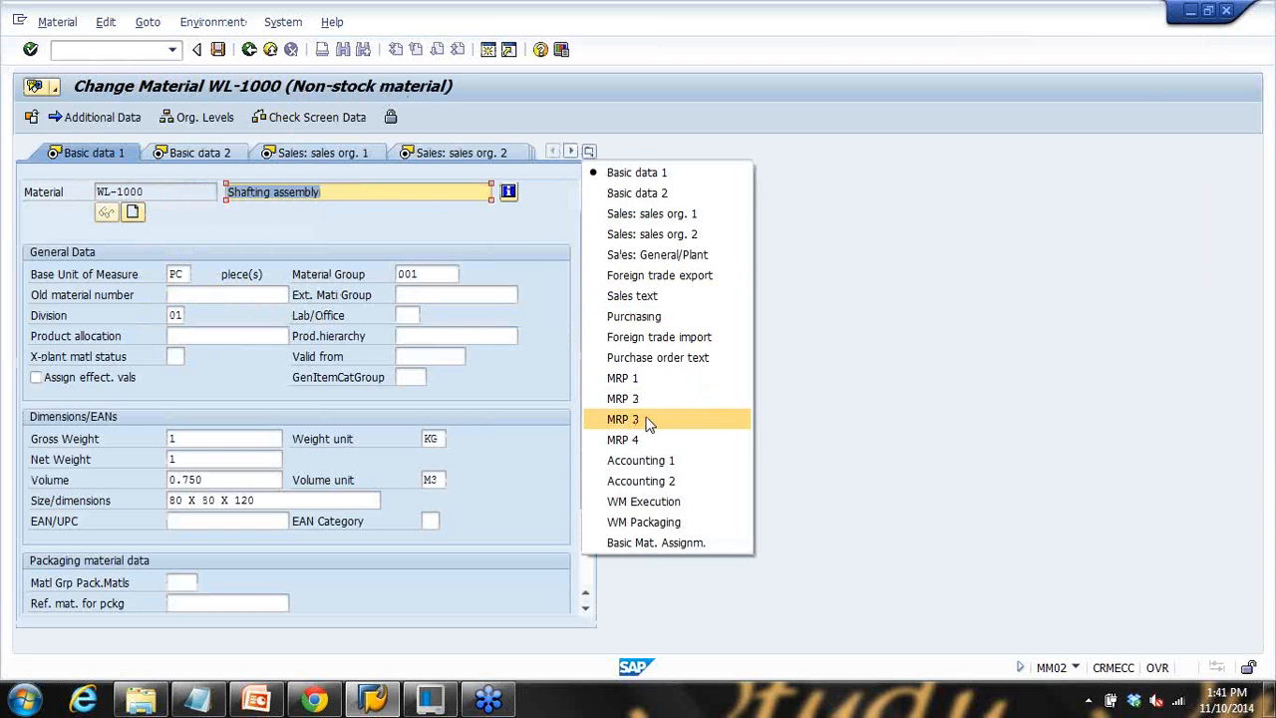
{"action": "left_click", "coordinate": [657, 462]}
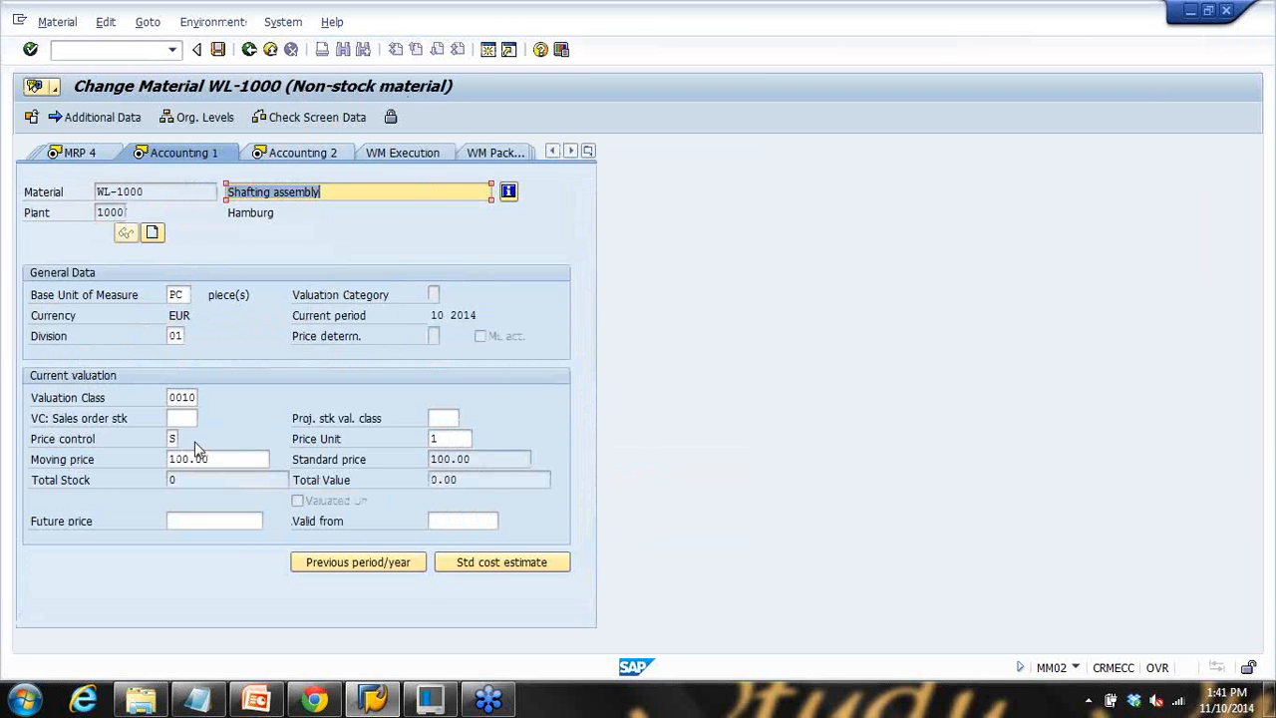
{"action": "left_click", "coordinate": [191, 398]}
{"action": "left_click", "coordinate": [204, 398]}
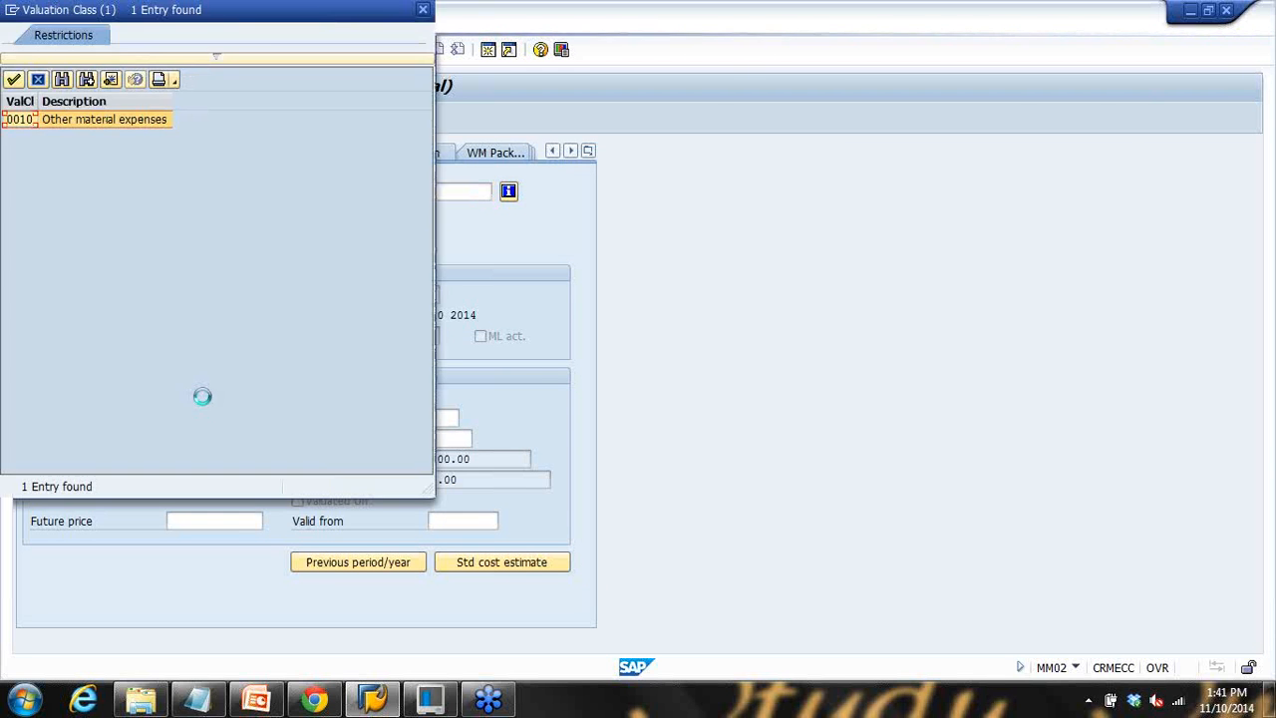
{"action": "left_click", "coordinate": [40, 82]}
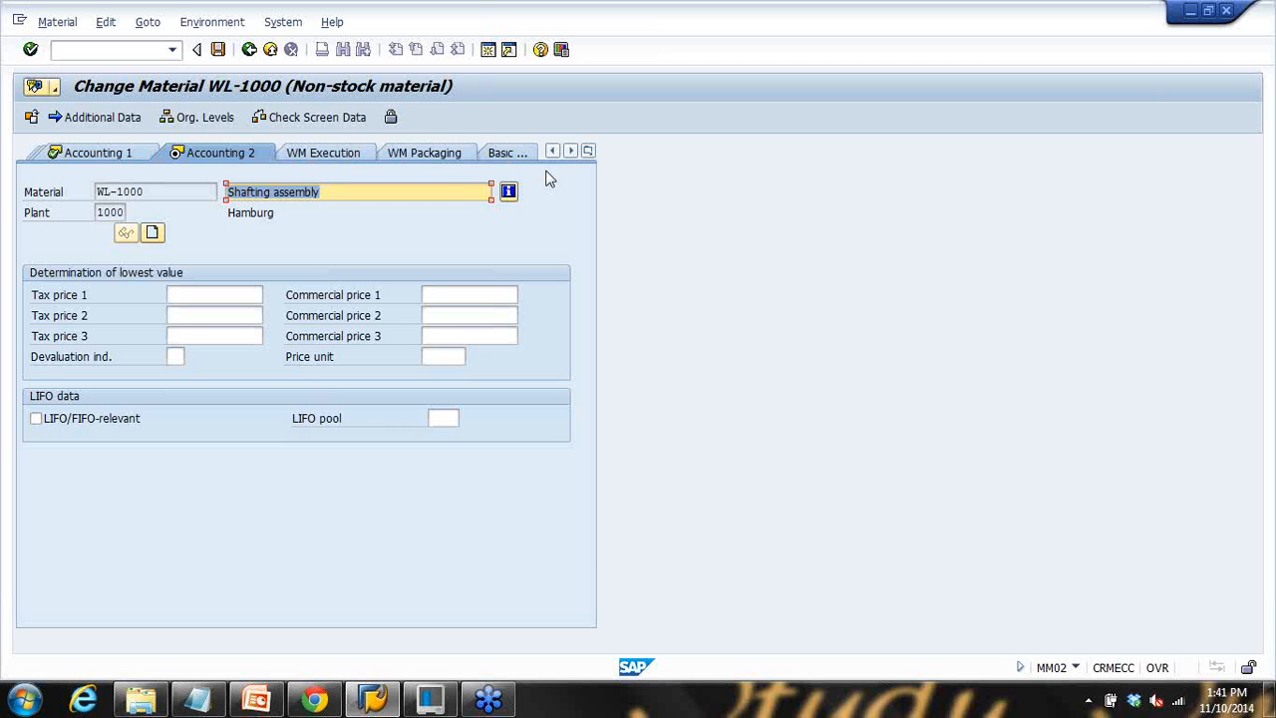
Step: Look through WL-1000's list of views and its MRP 4 view, and return to the Accounting 1 view
{"action": "left_click", "coordinate": [589, 150]}
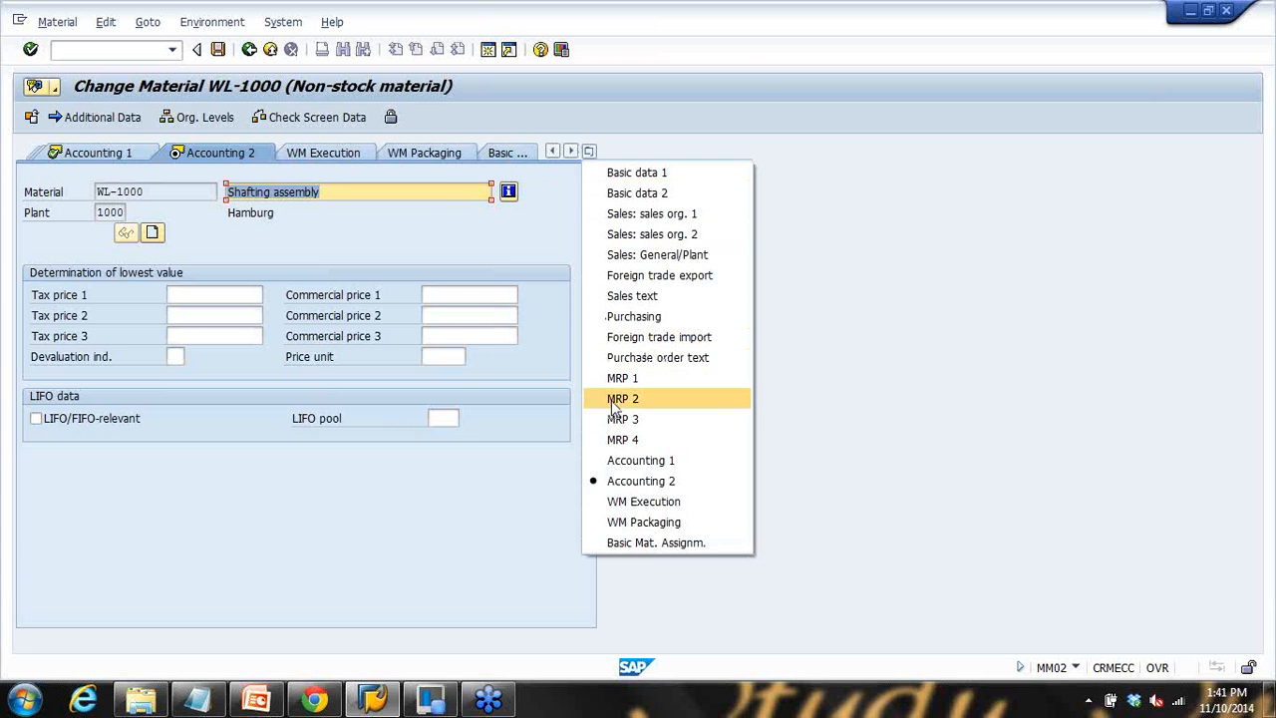
{"action": "left_click", "coordinate": [117, 153]}
{"action": "left_click", "coordinate": [117, 152]}
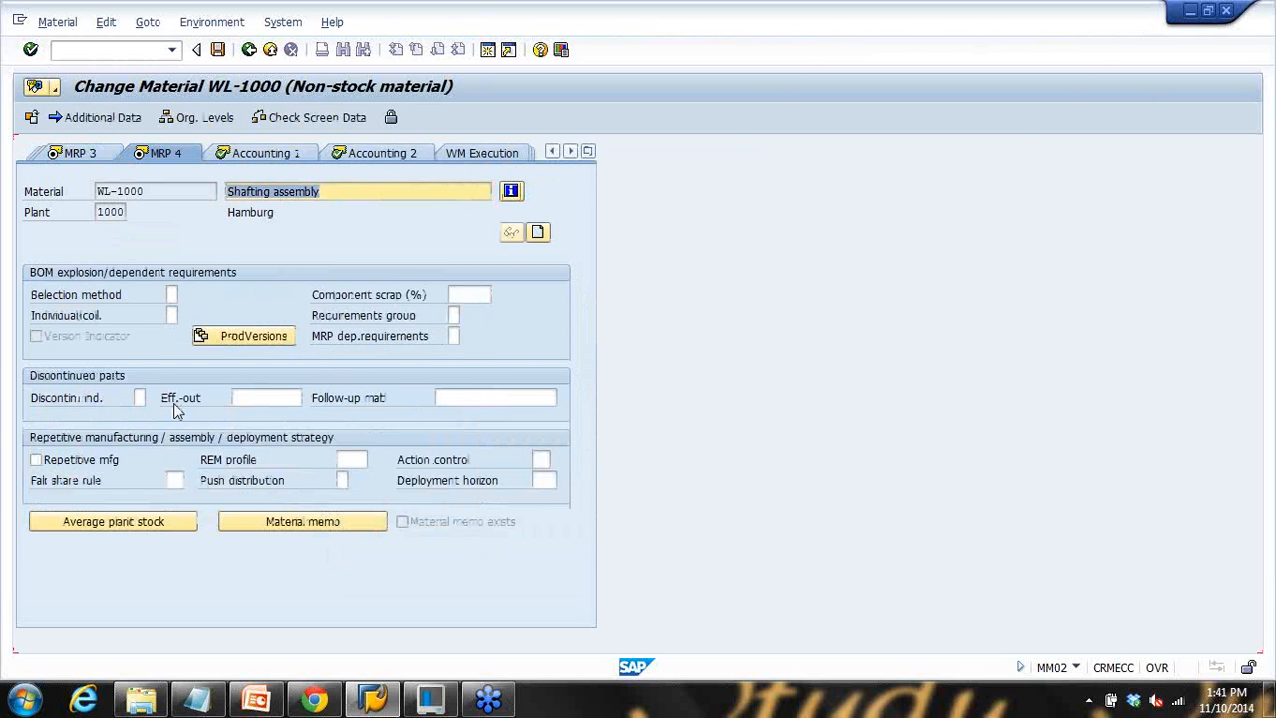
{"action": "left_click", "coordinate": [588, 150]}
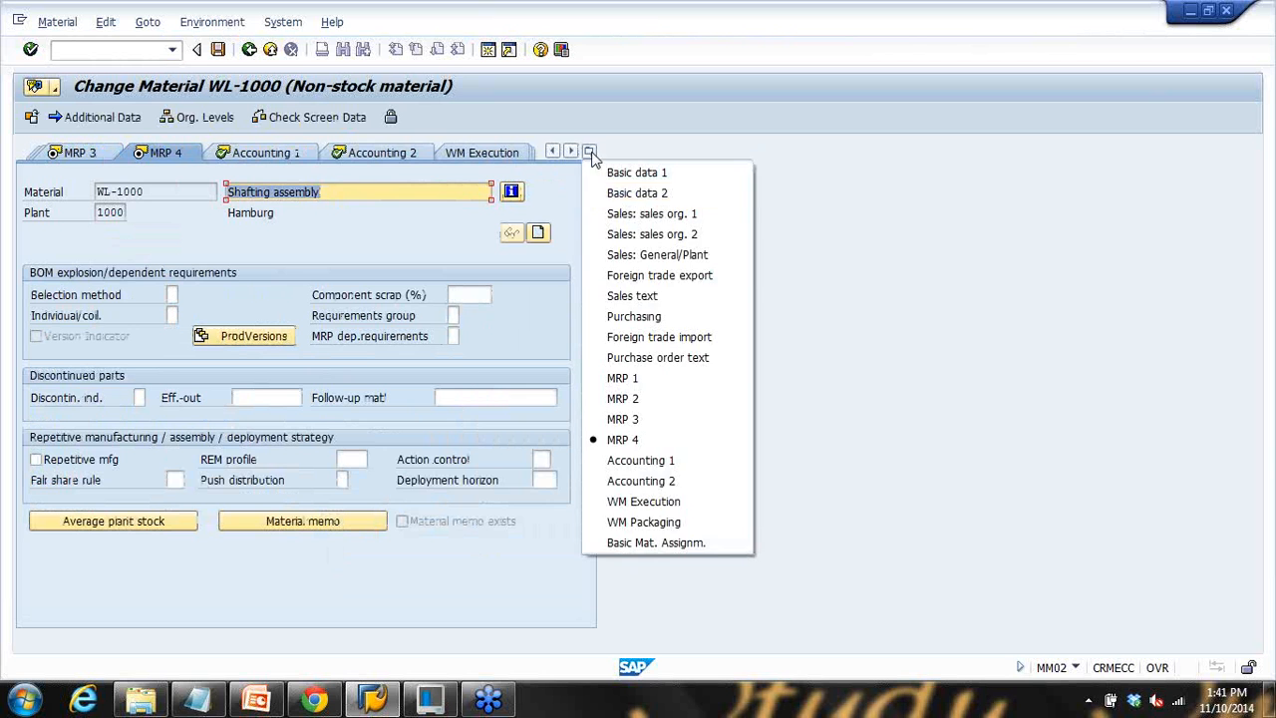
{"action": "left_click", "coordinate": [629, 460]}
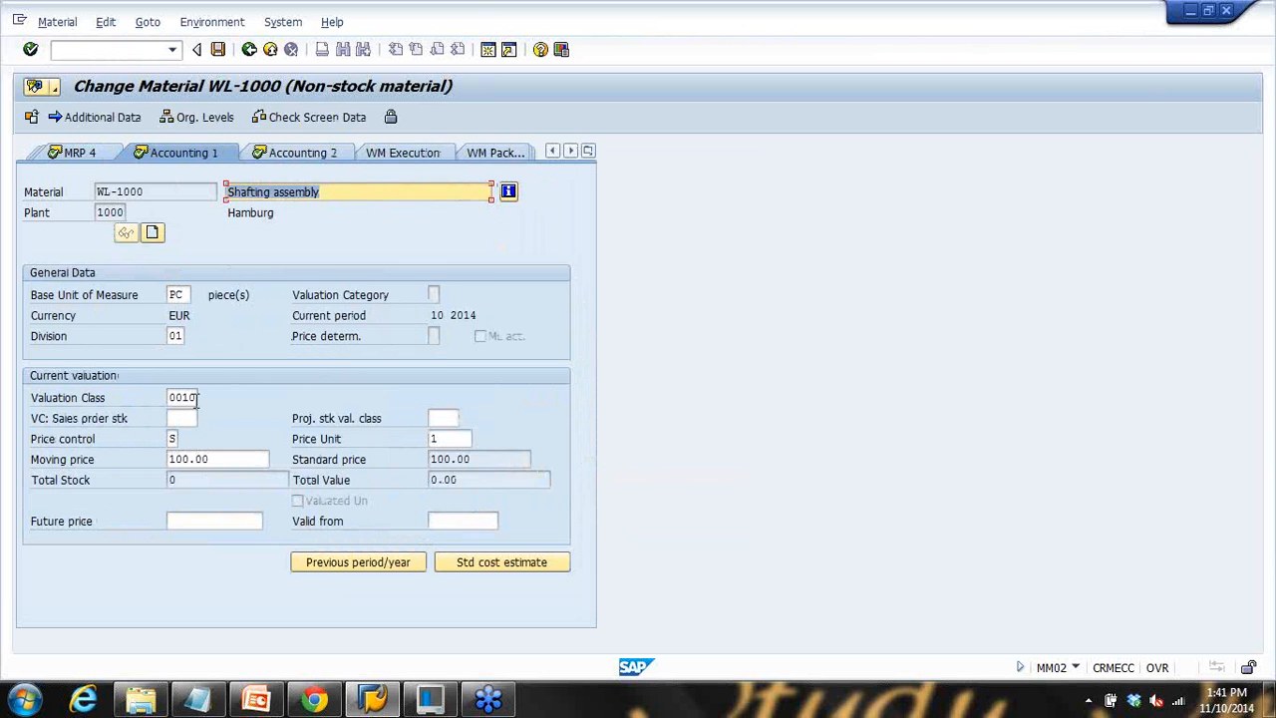
Step: List the possible valuation classes for WL-1000 again and choose 0010, Other material expenses
{"action": "left_click", "coordinate": [190, 397]}
{"action": "left_click", "coordinate": [205, 397]}
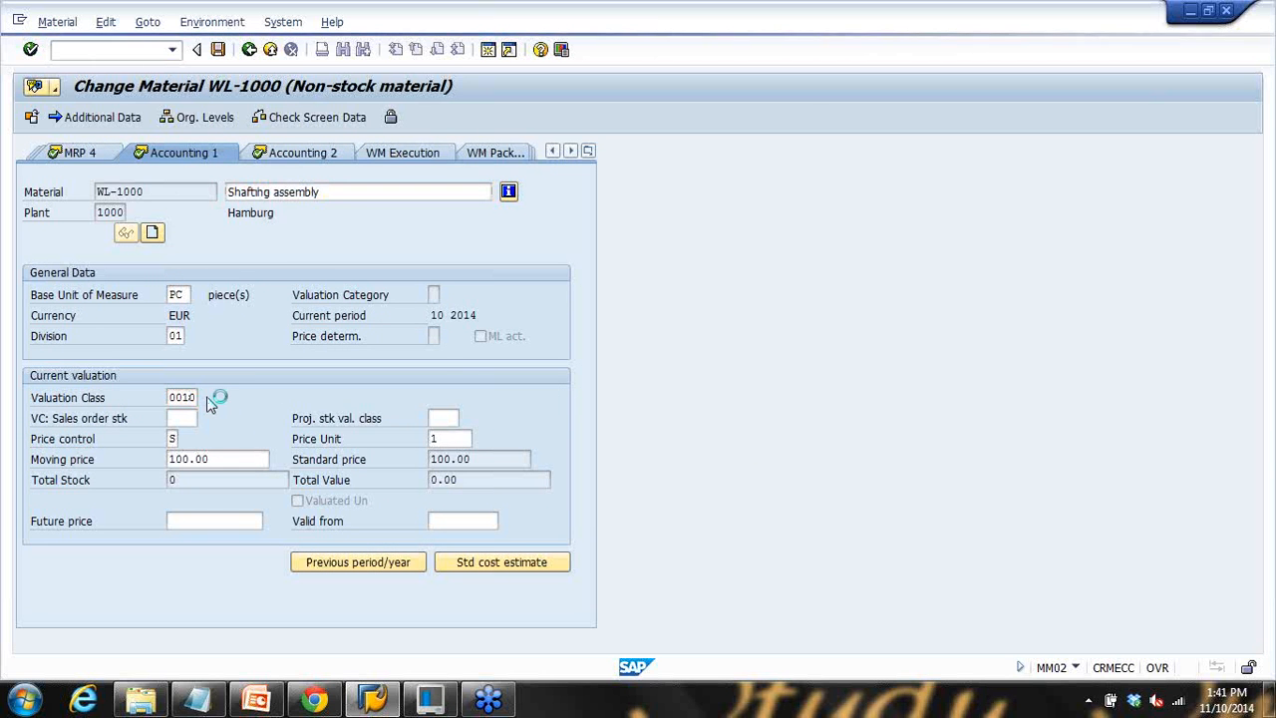
{"action": "double_click", "coordinate": [20, 119]}
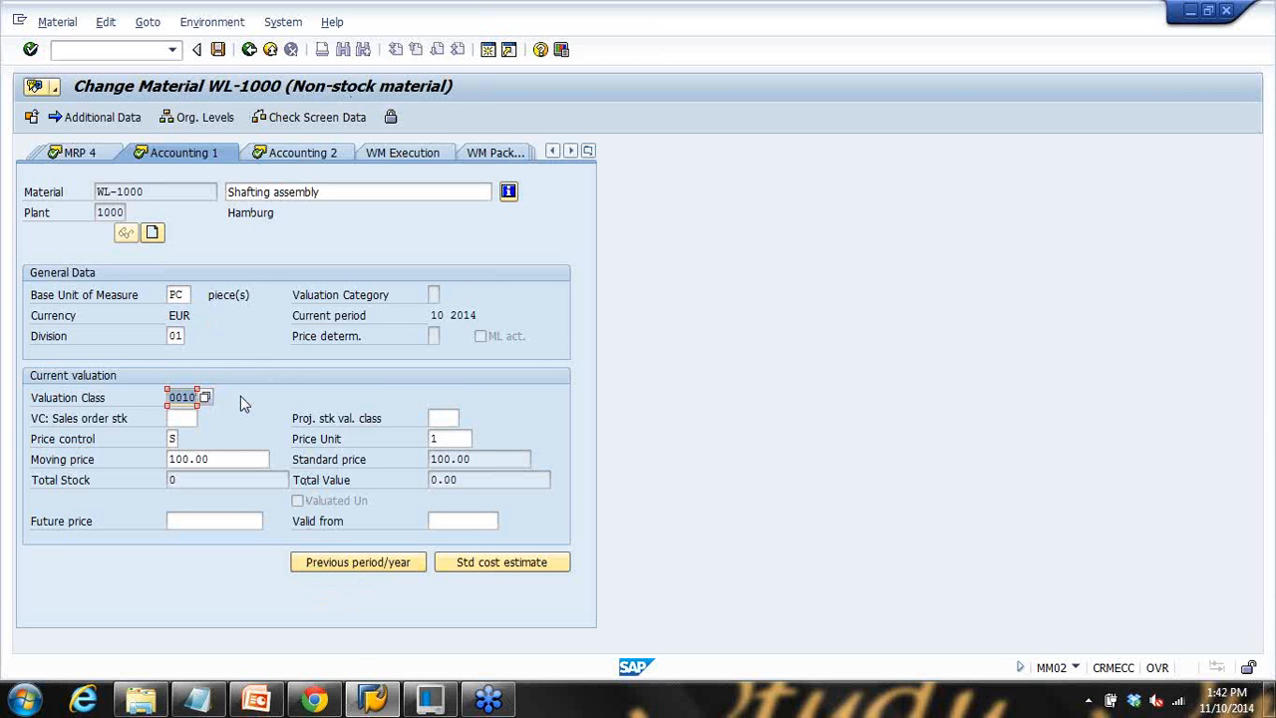
Step: Try to leave WL-1000's valuation class blank, checking the allowed entries, and exit the material without saving
{"action": "key", "text": "Delete"}
{"action": "left_click", "coordinate": [206, 398]}
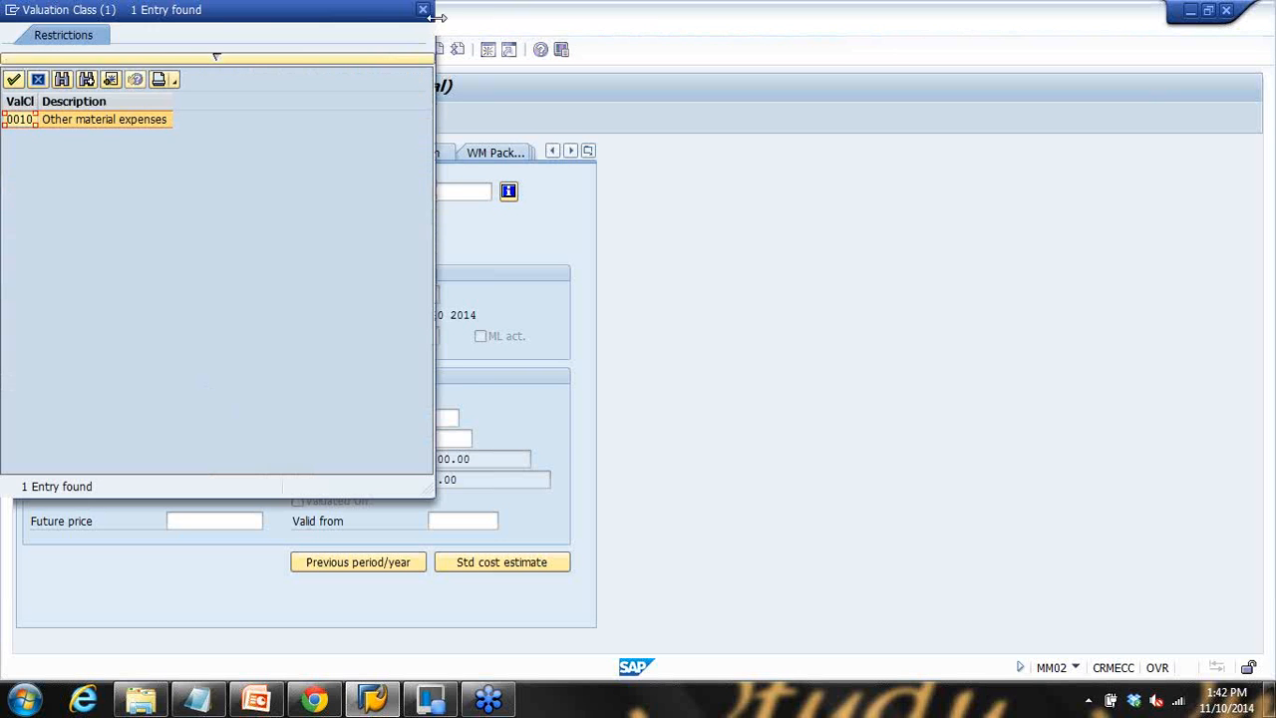
{"action": "left_click", "coordinate": [423, 9]}
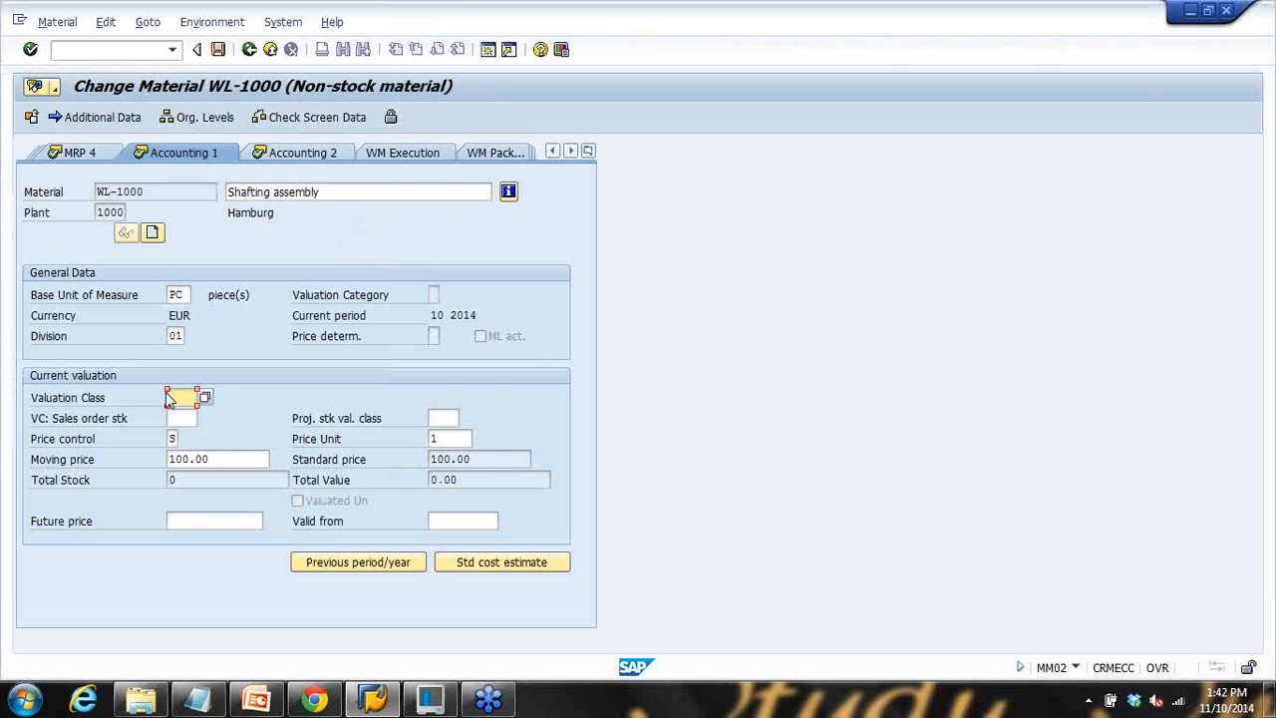
{"action": "key", "text": "Return"}
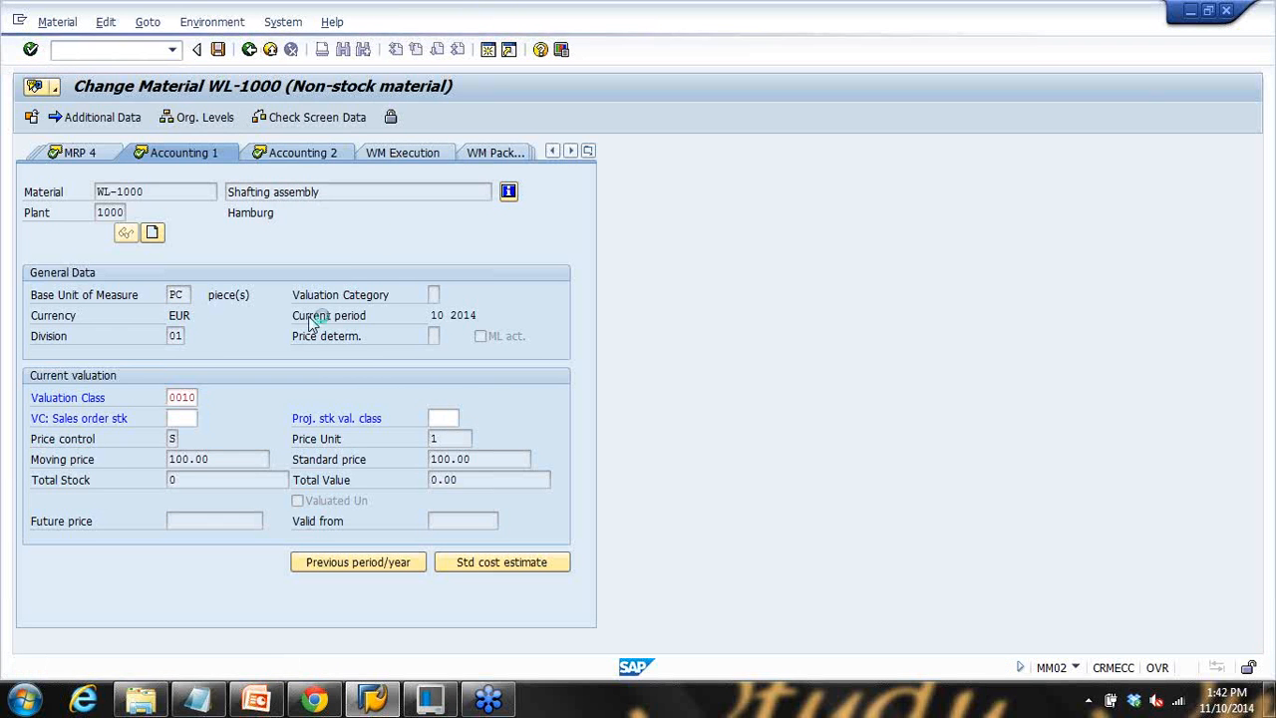
{"action": "key", "text": "F3"}
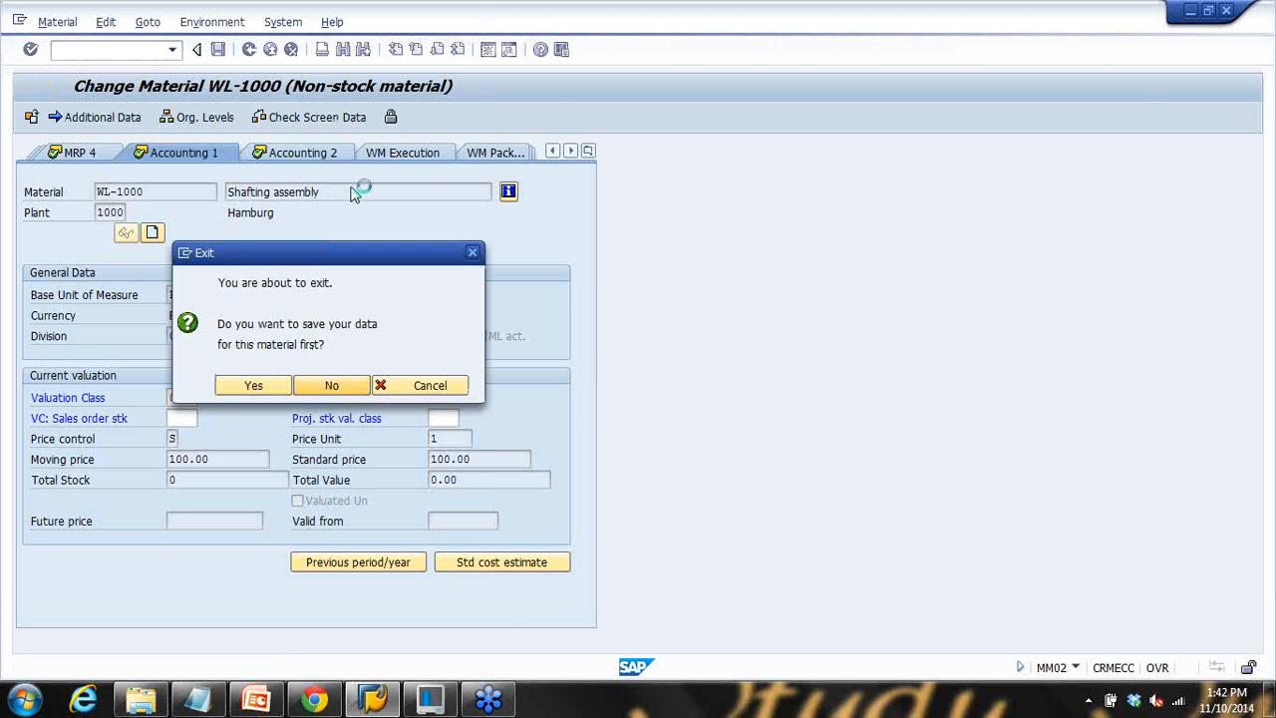
{"action": "key", "text": "Return"}
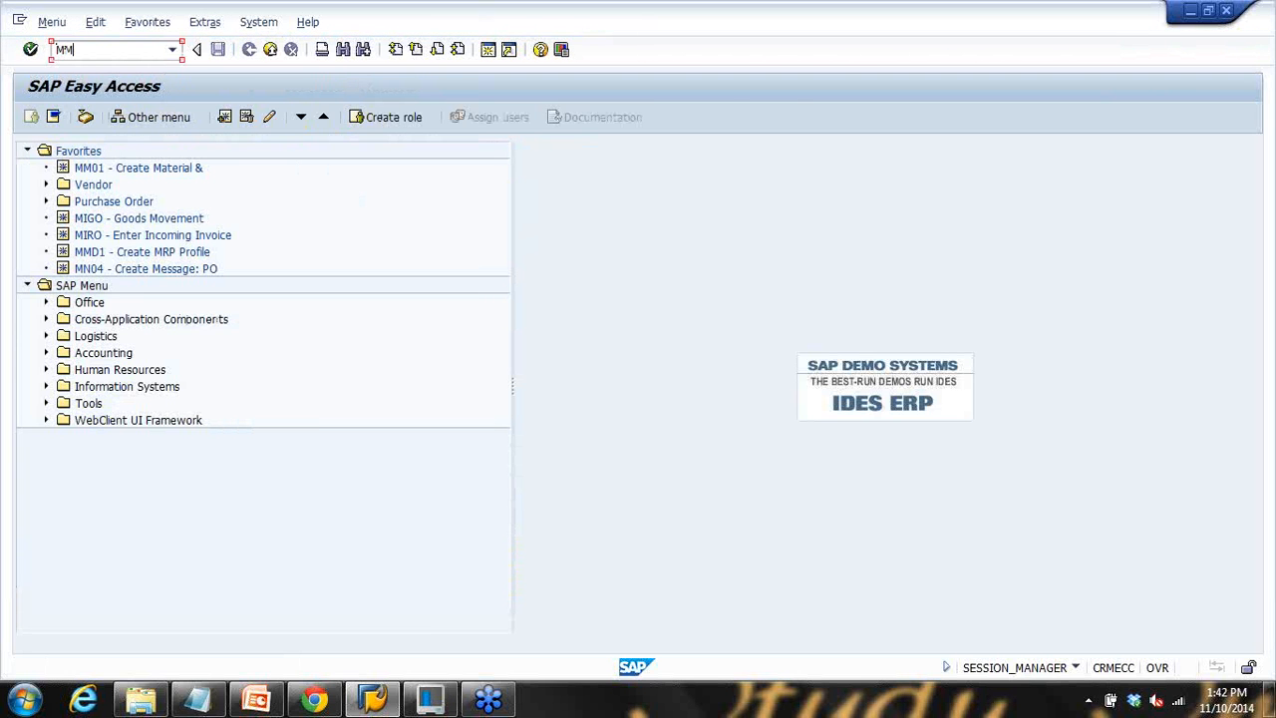
Step: Start transaction MM02, search for materials of material type UNBW, and choose IT1001, PC Maxitech 1.600 de Luxe
{"action": "key", "text": "Return"}
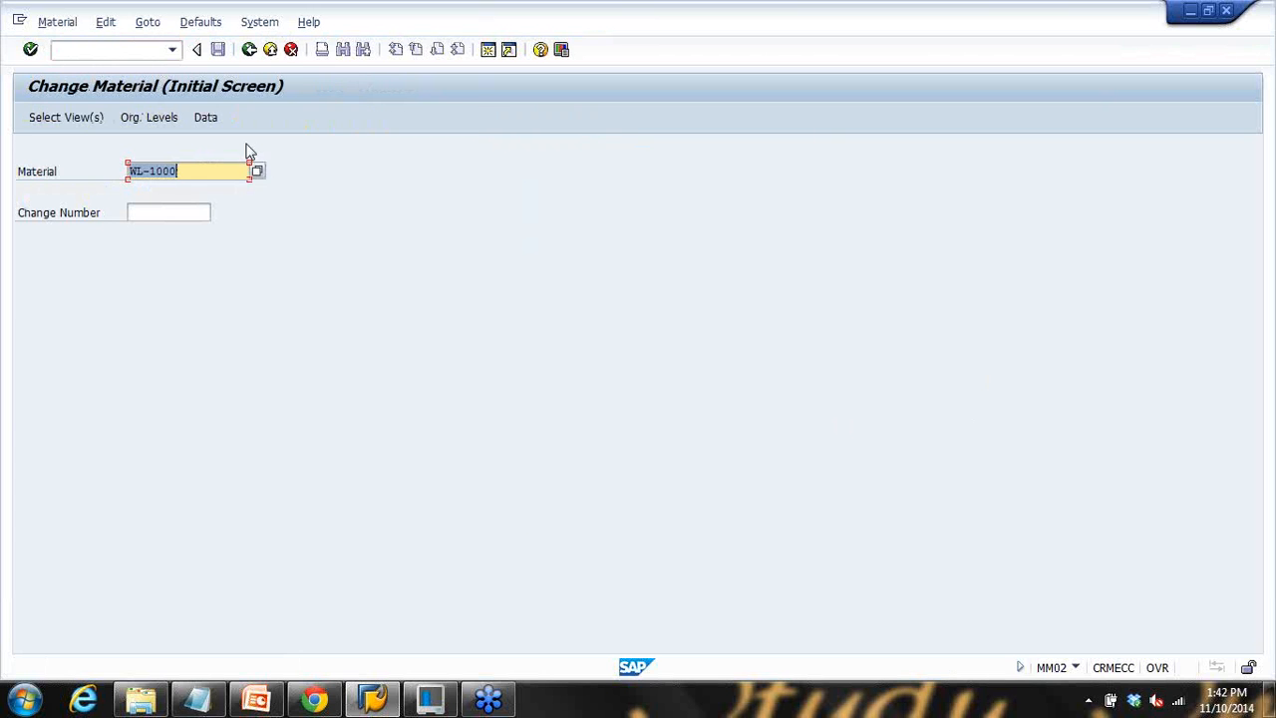
{"action": "key", "text": "Return"}
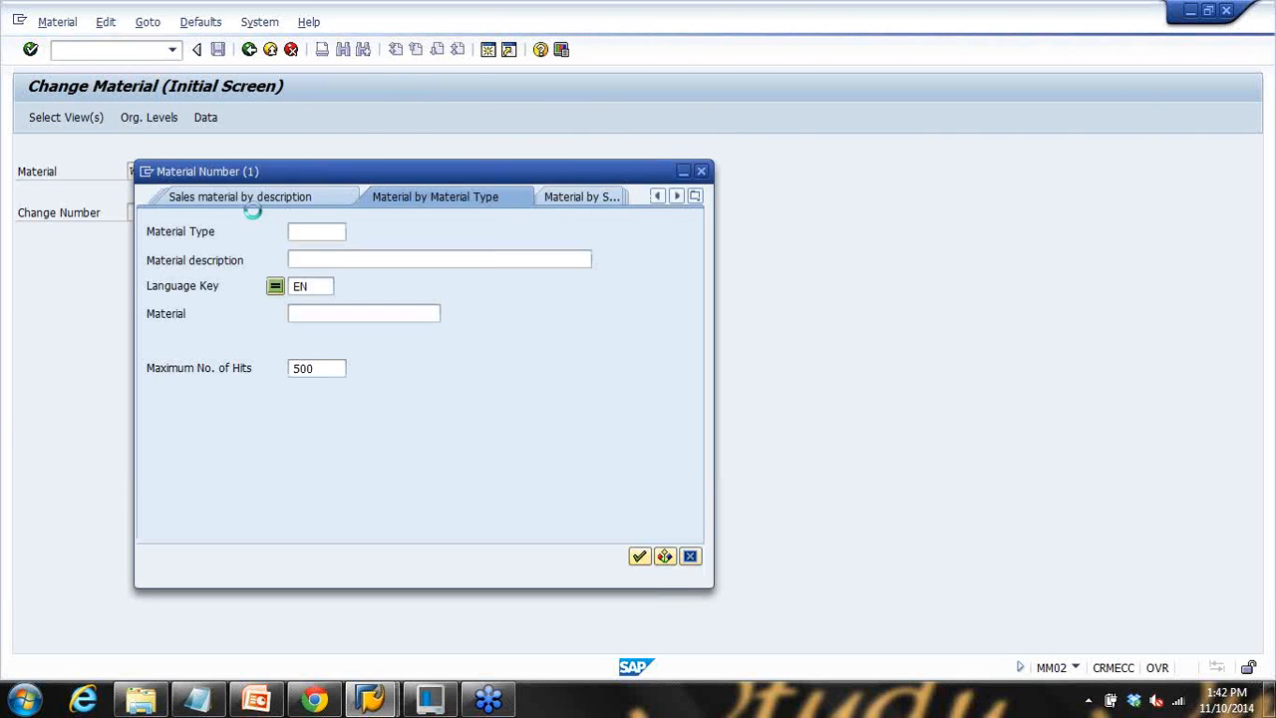
{"action": "type", "text": "UN"}
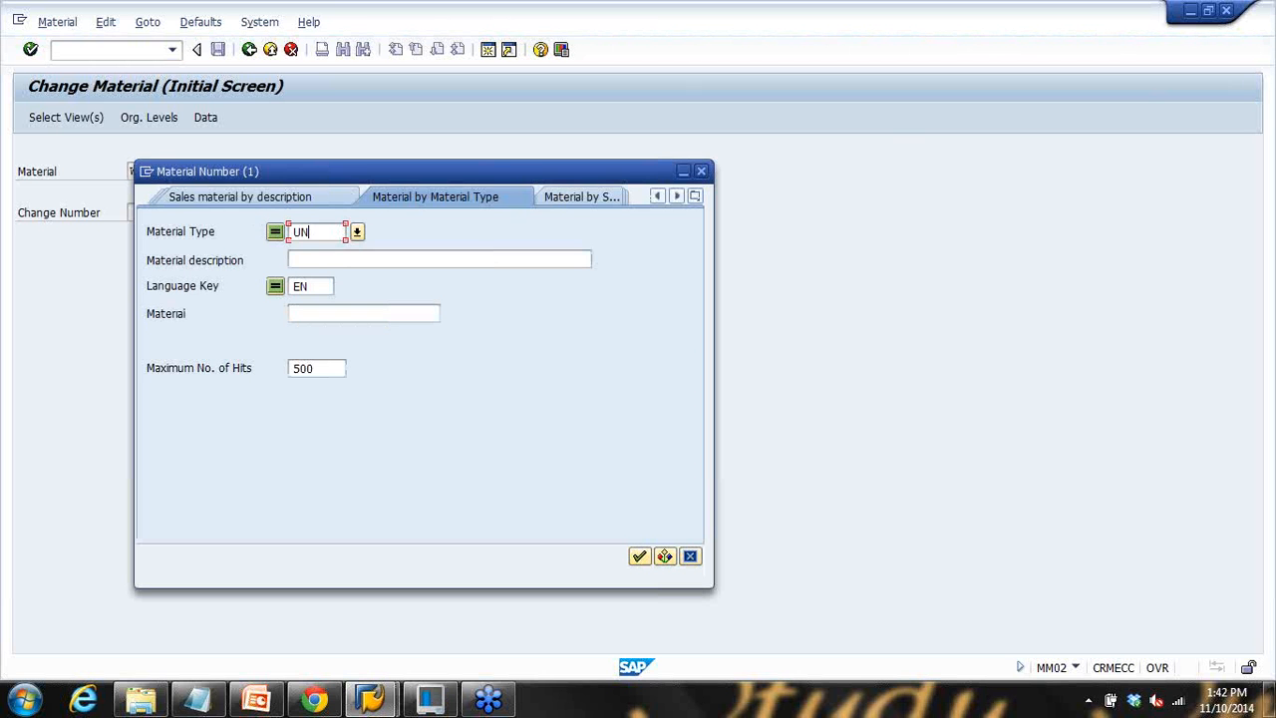
{"action": "type", "text": "BW"}
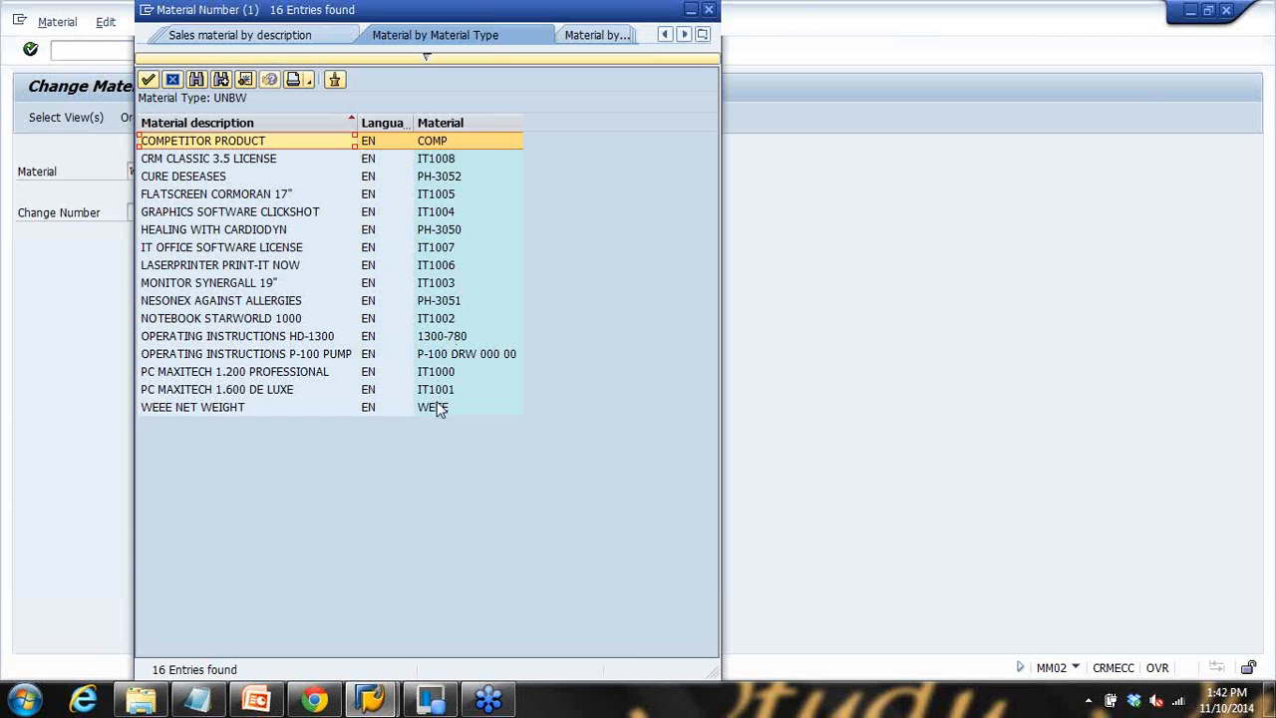
{"action": "double_click", "coordinate": [434, 393]}
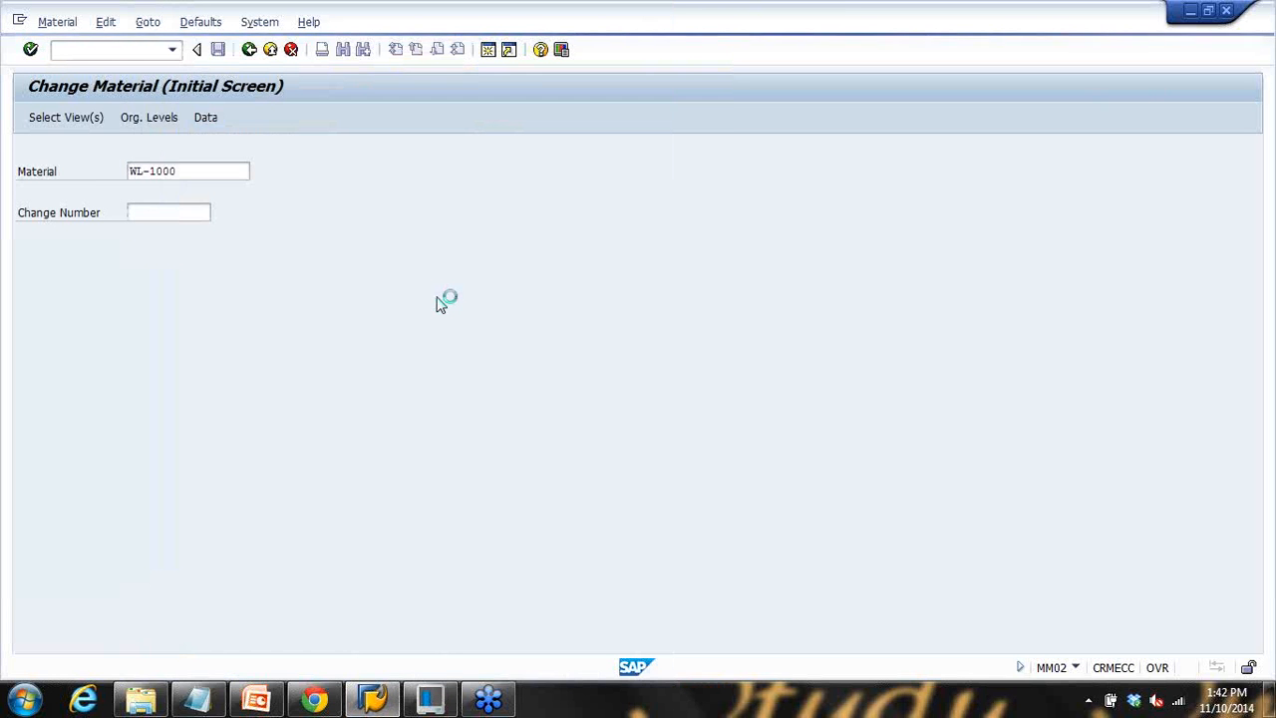
Step: Open IT1001 with the preselected views for plant 1000 and no storage location, and list its available views
{"action": "key", "text": "Return"}
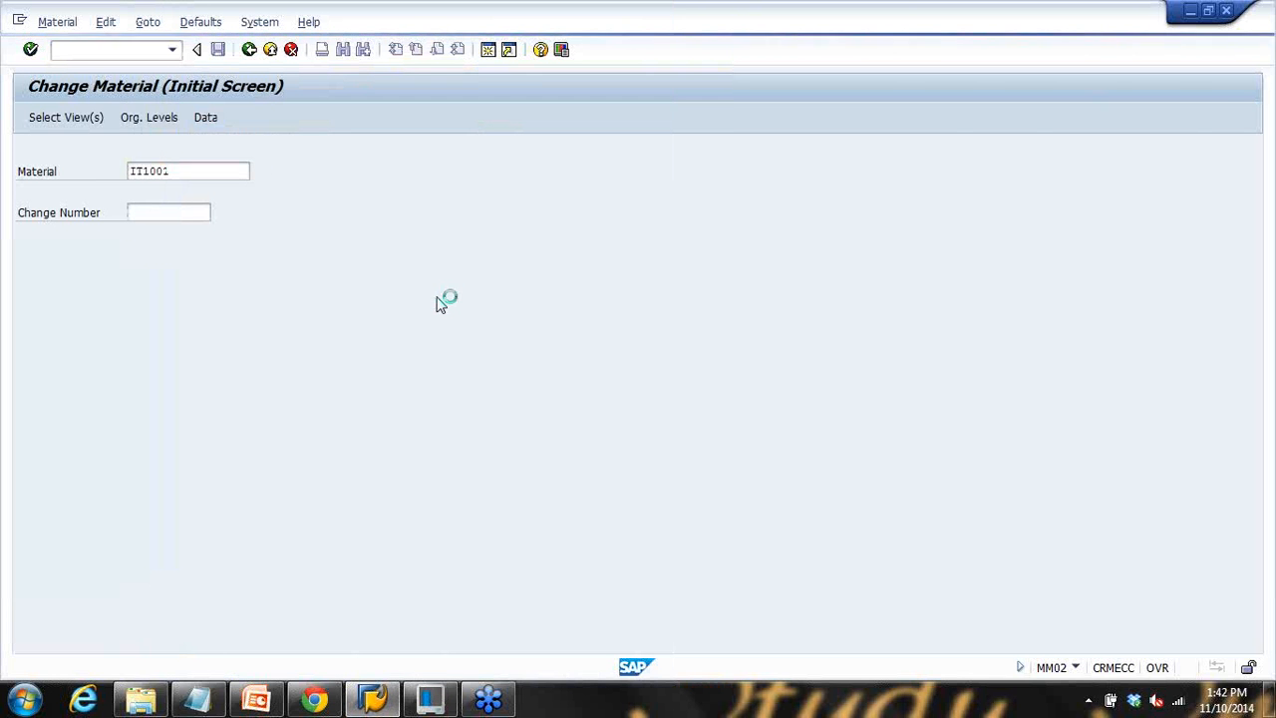
{"action": "key", "text": "Return"}
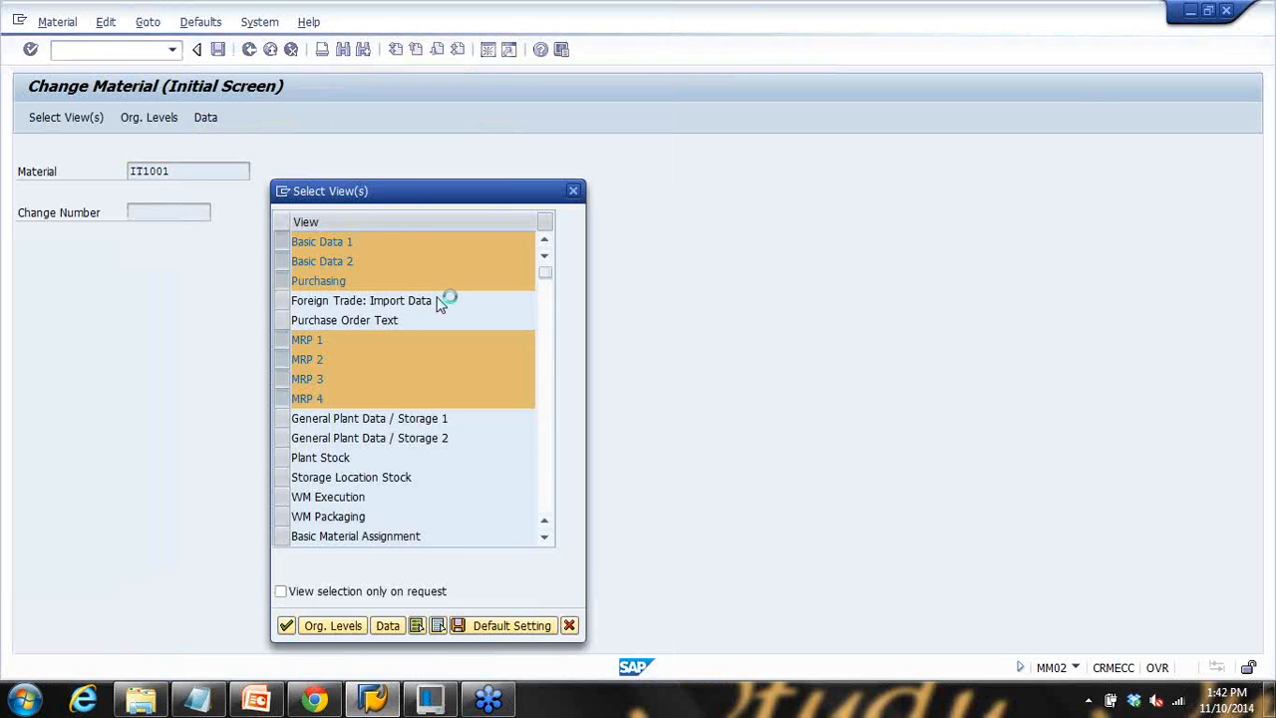
{"action": "double_click", "coordinate": [289, 242]}
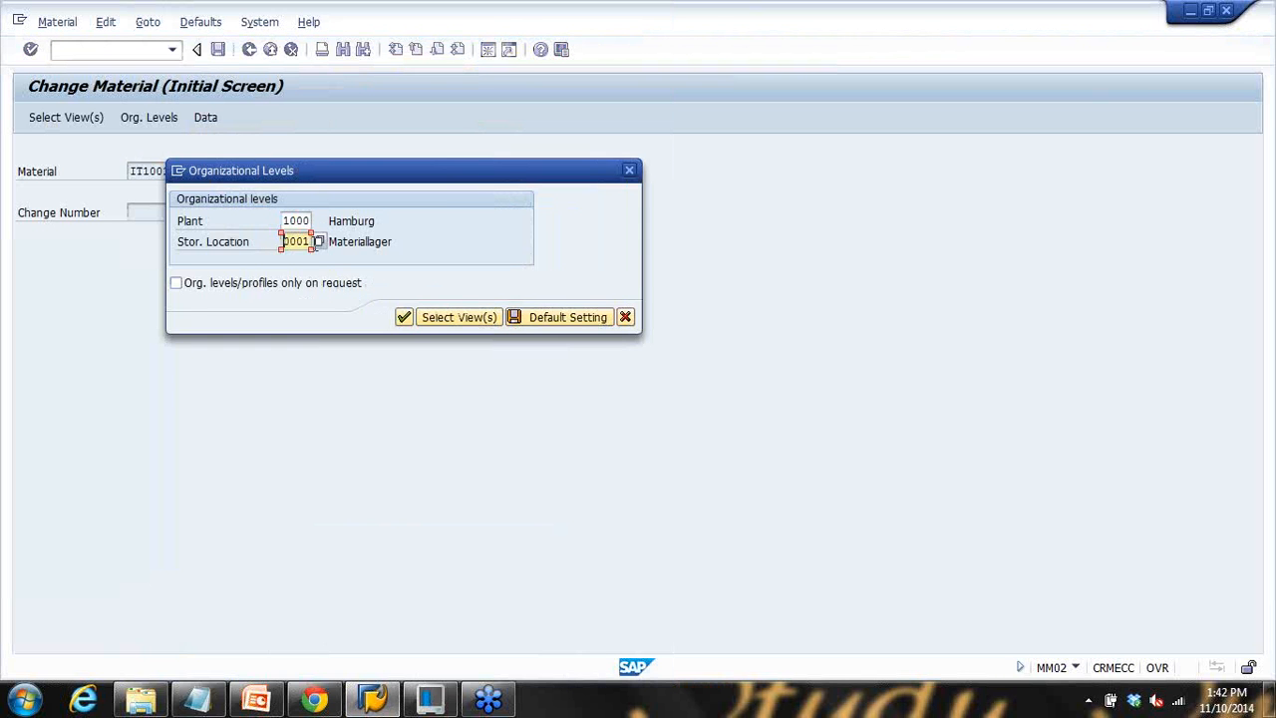
{"action": "key", "text": "BackSpace"}
{"action": "left_click", "coordinate": [404, 318]}
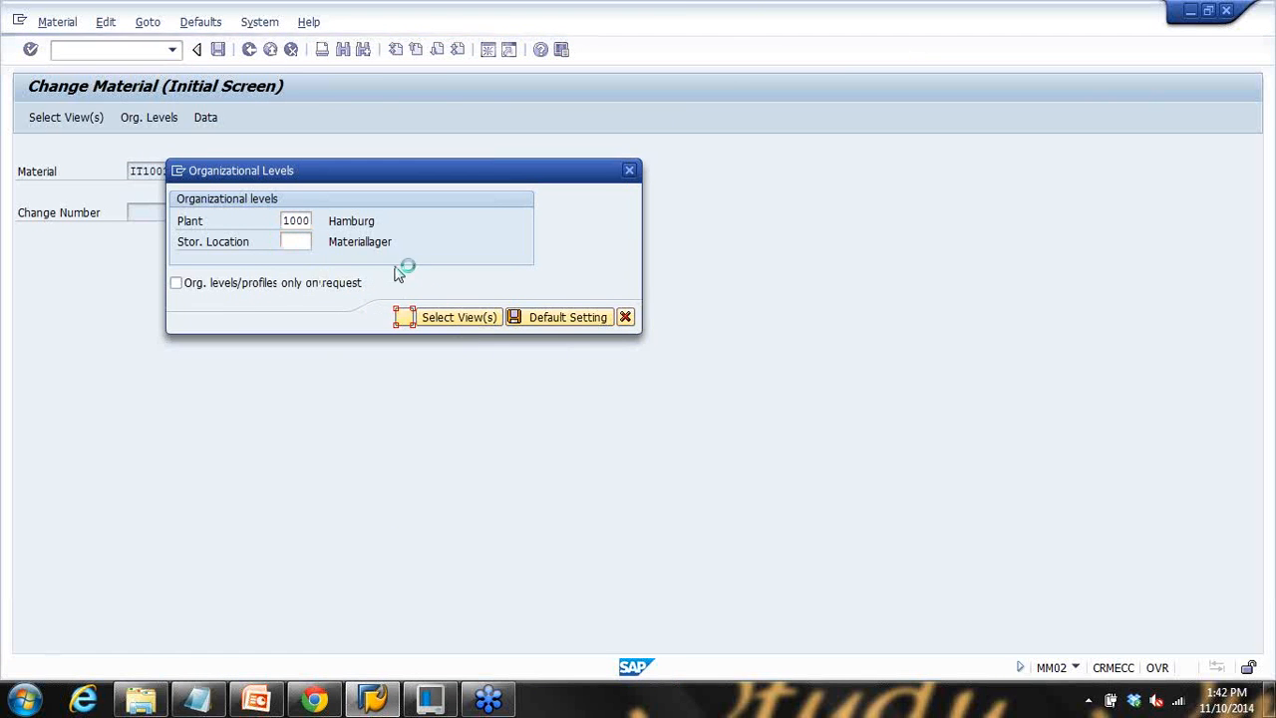
{"action": "left_click", "coordinate": [588, 153]}
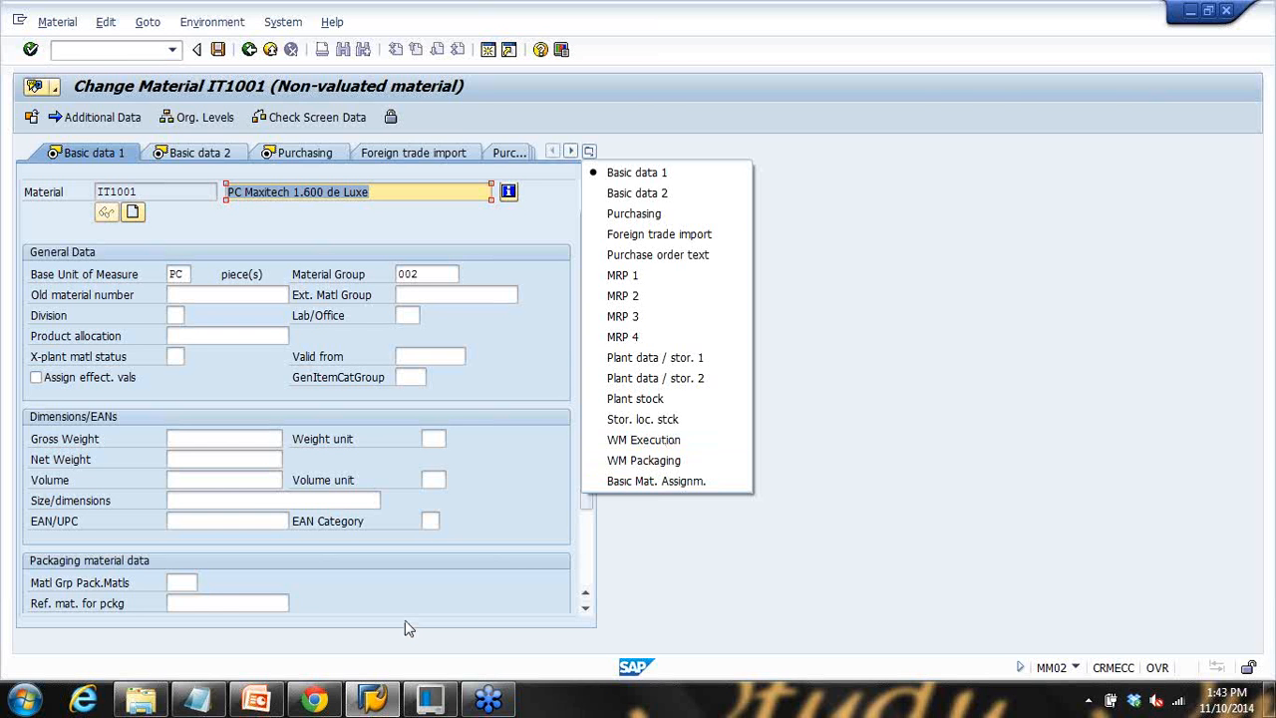
Step: Switch to the PowerPoint presentation, show slide 9 full screen, and circle "Stock material" and "Automatic acct assgt" with the pen
{"action": "left_click", "coordinate": [256, 698]}
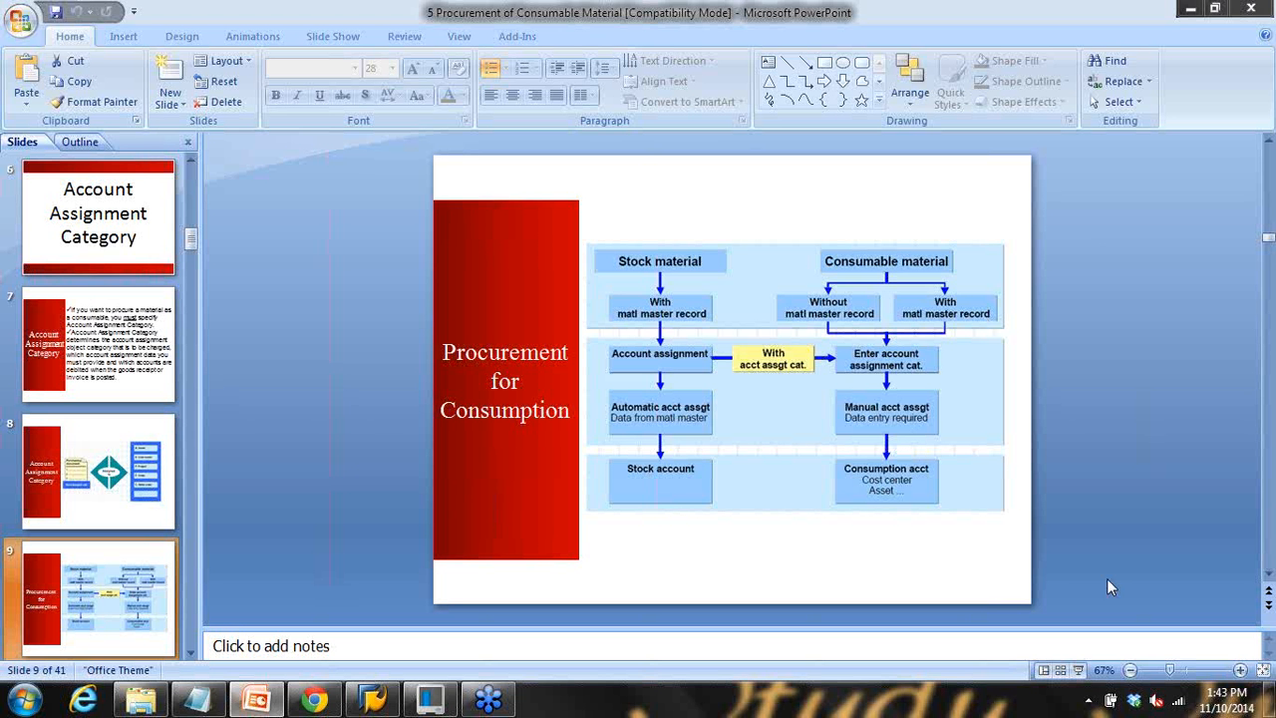
{"action": "left_click", "coordinate": [1079, 671]}
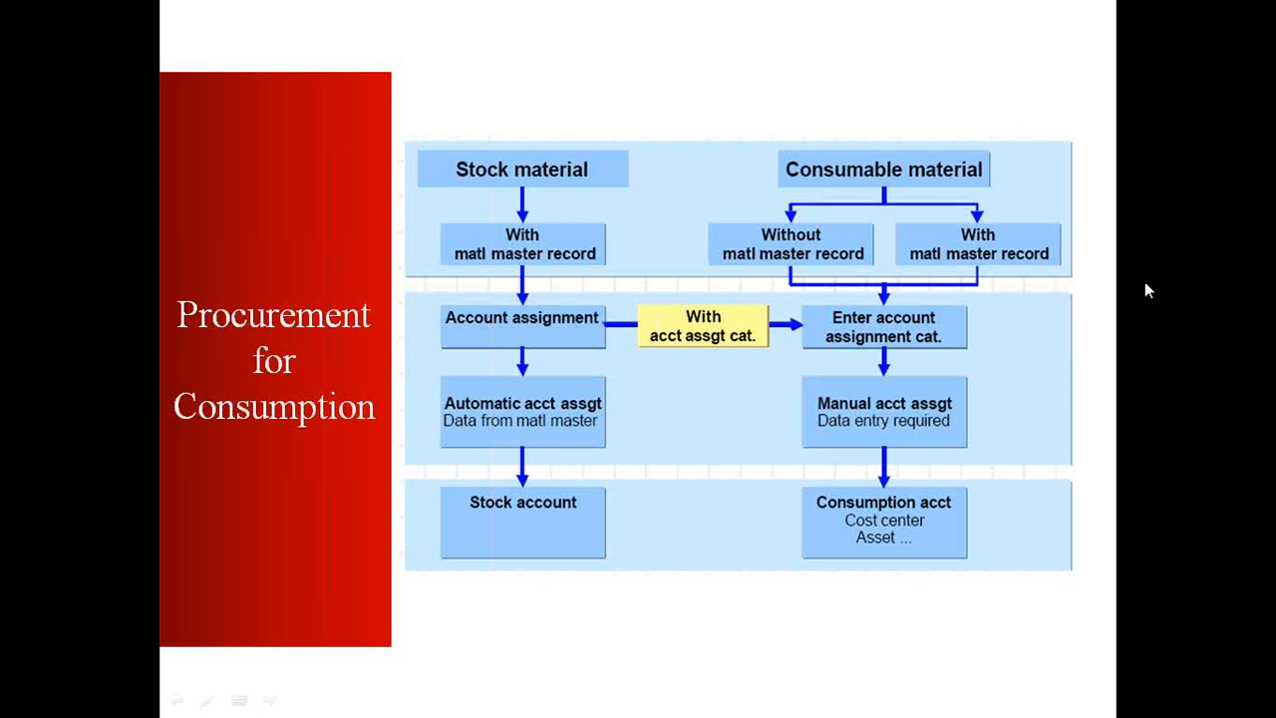
{"action": "key", "text": "ctrl+p"}
{"action": "mouse_move", "coordinate": [446, 181]}
{"action": "left_mouse_down"}
{"action": "mouse_move", "coordinate": [607, 209]}
{"action": "mouse_move", "coordinate": [531, 130]}
{"action": "mouse_move", "coordinate": [445, 192]}
{"action": "left_mouse_up"}
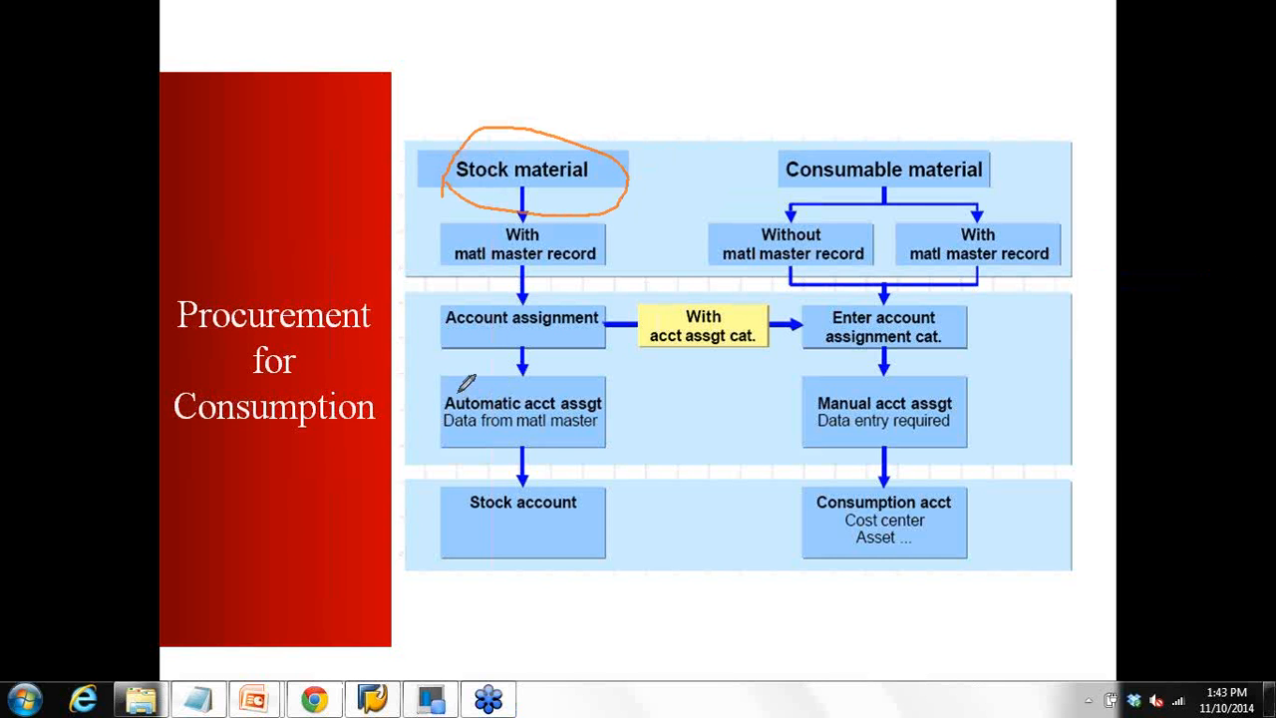
{"action": "mouse_move", "coordinate": [451, 395]}
{"action": "left_mouse_down"}
{"action": "mouse_move", "coordinate": [461, 429]}
{"action": "mouse_move", "coordinate": [608, 421]}
{"action": "mouse_move", "coordinate": [616, 379]}
{"action": "mouse_move", "coordinate": [453, 373]}
{"action": "mouse_move", "coordinate": [451, 386]}
{"action": "left_mouse_up"}
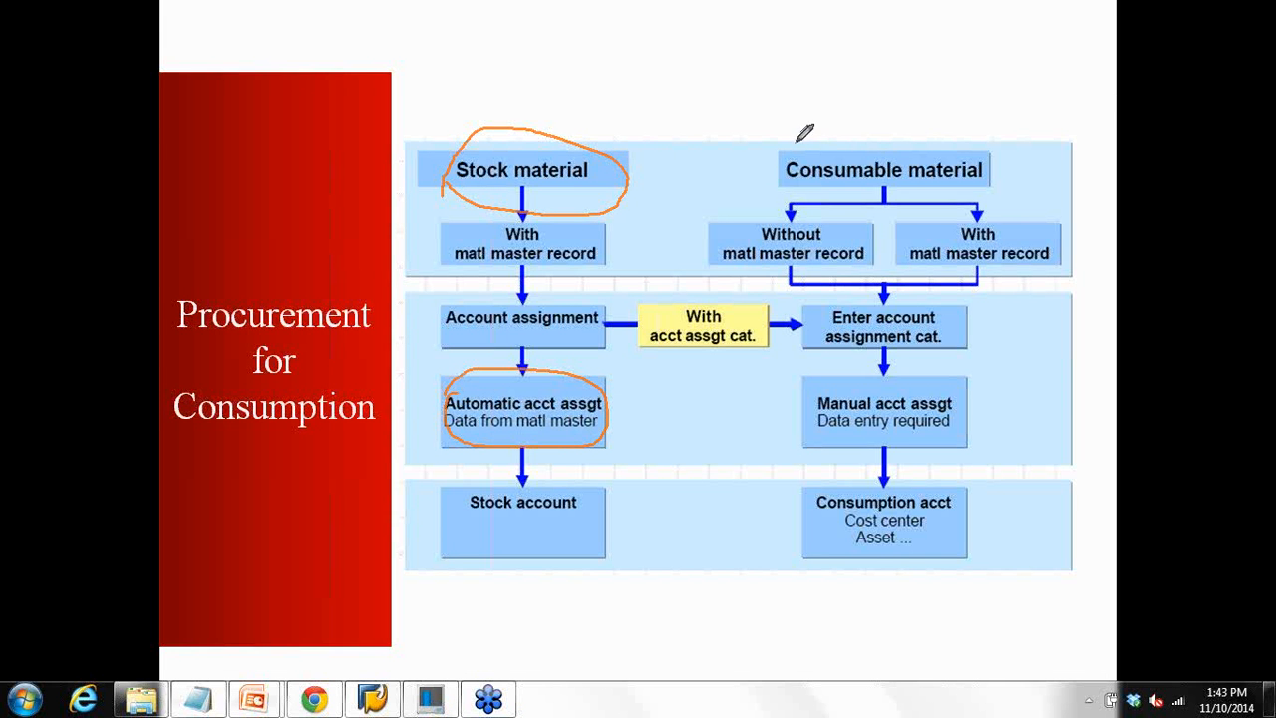
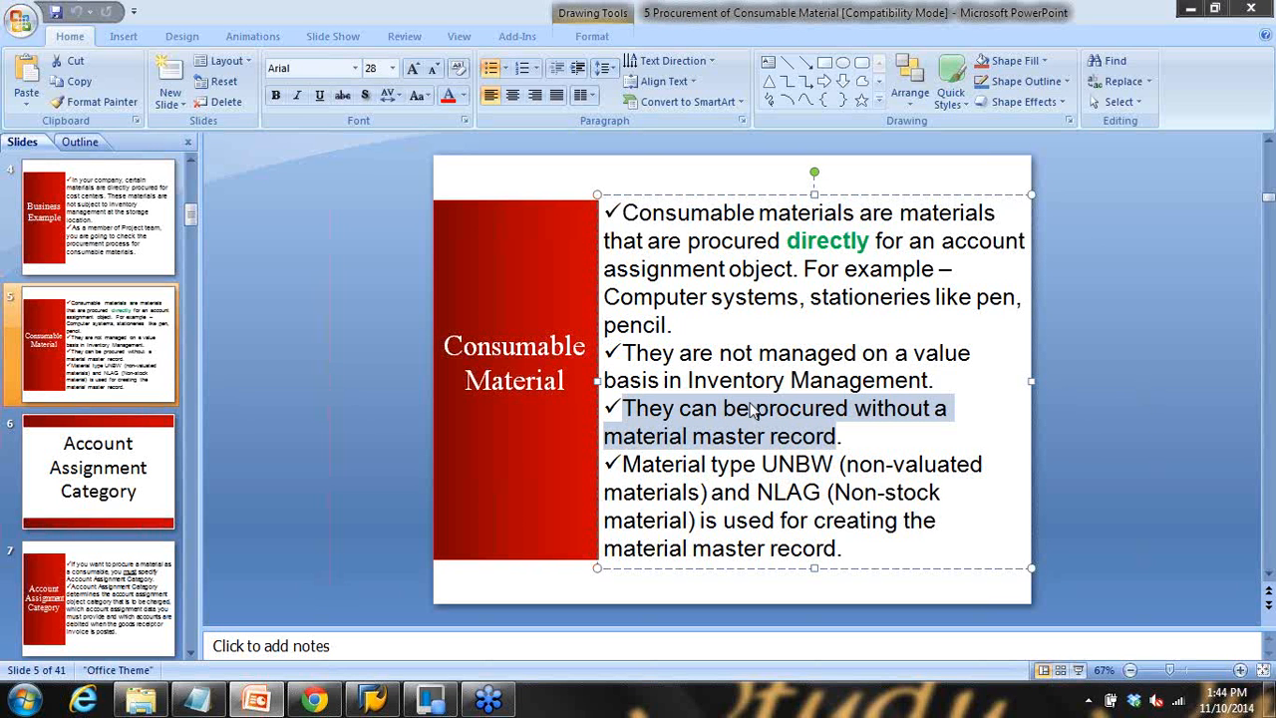
Step: Return to SAP, leave material IT1001 unsaved, and start transaction ME21N for a standard purchase order with vendor 100501
{"action": "left_click", "coordinate": [373, 698]}
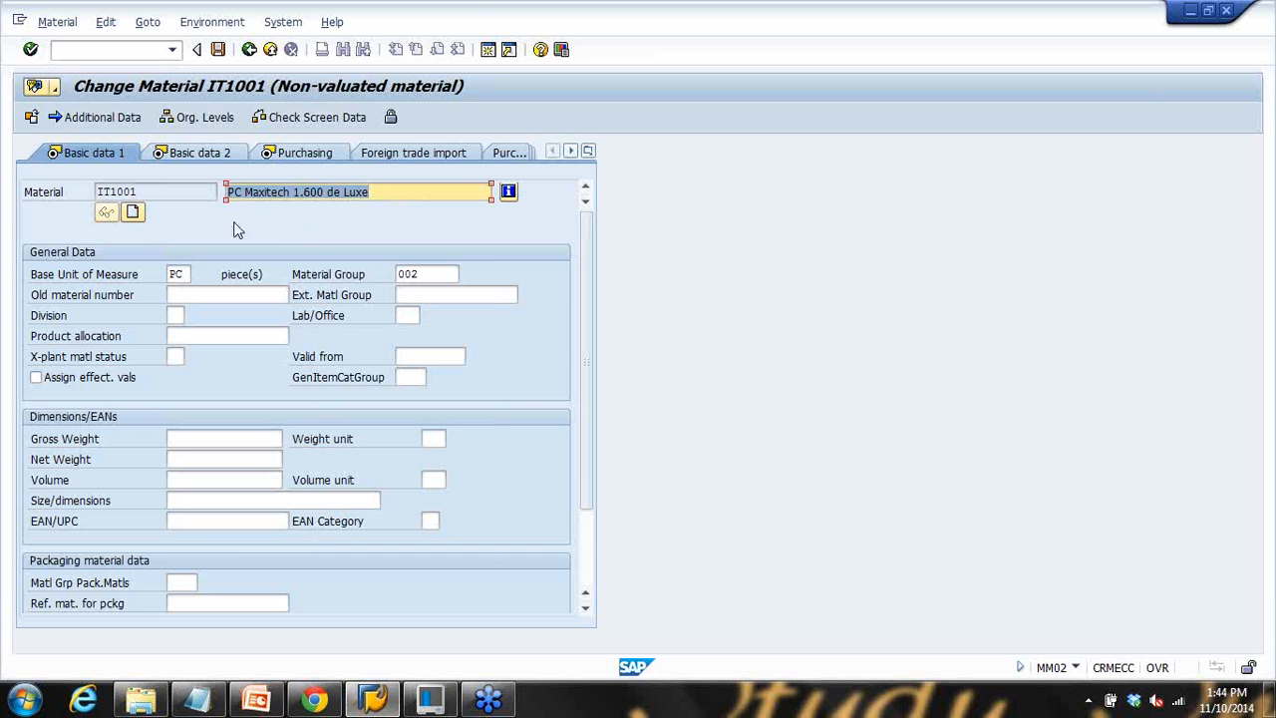
{"action": "left_click", "coordinate": [135, 49]}
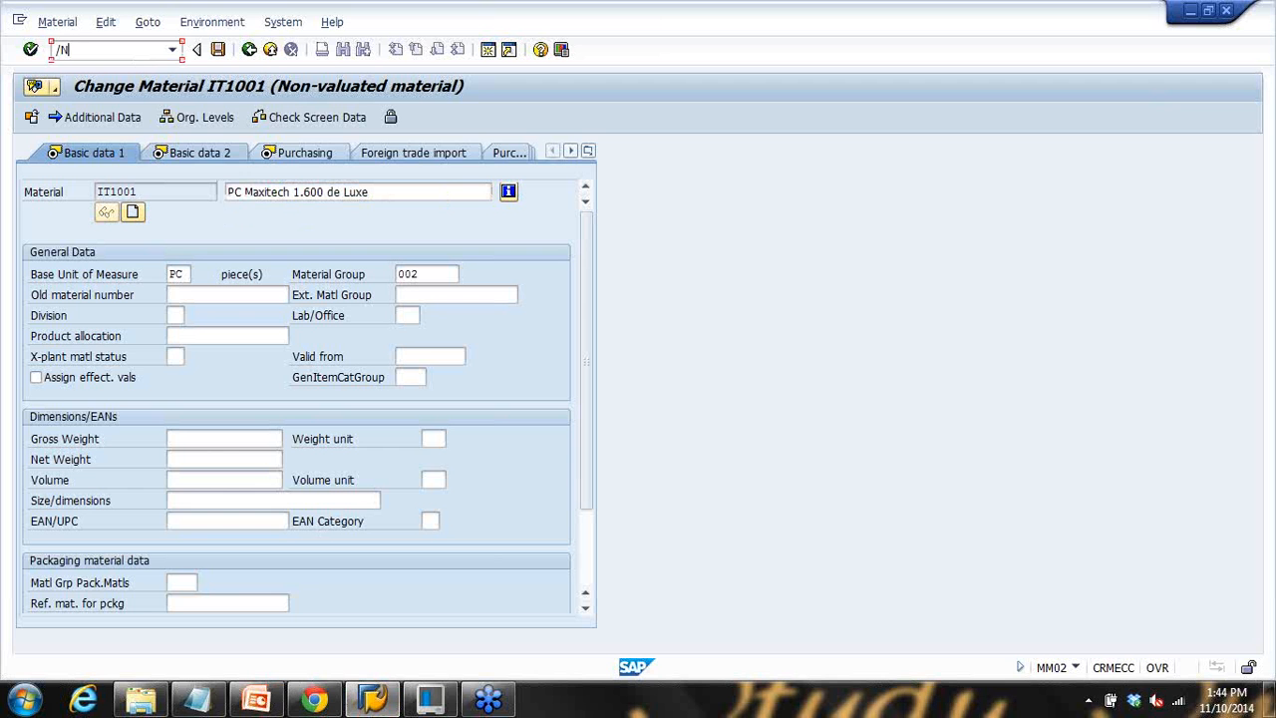
{"action": "key", "text": "Return"}
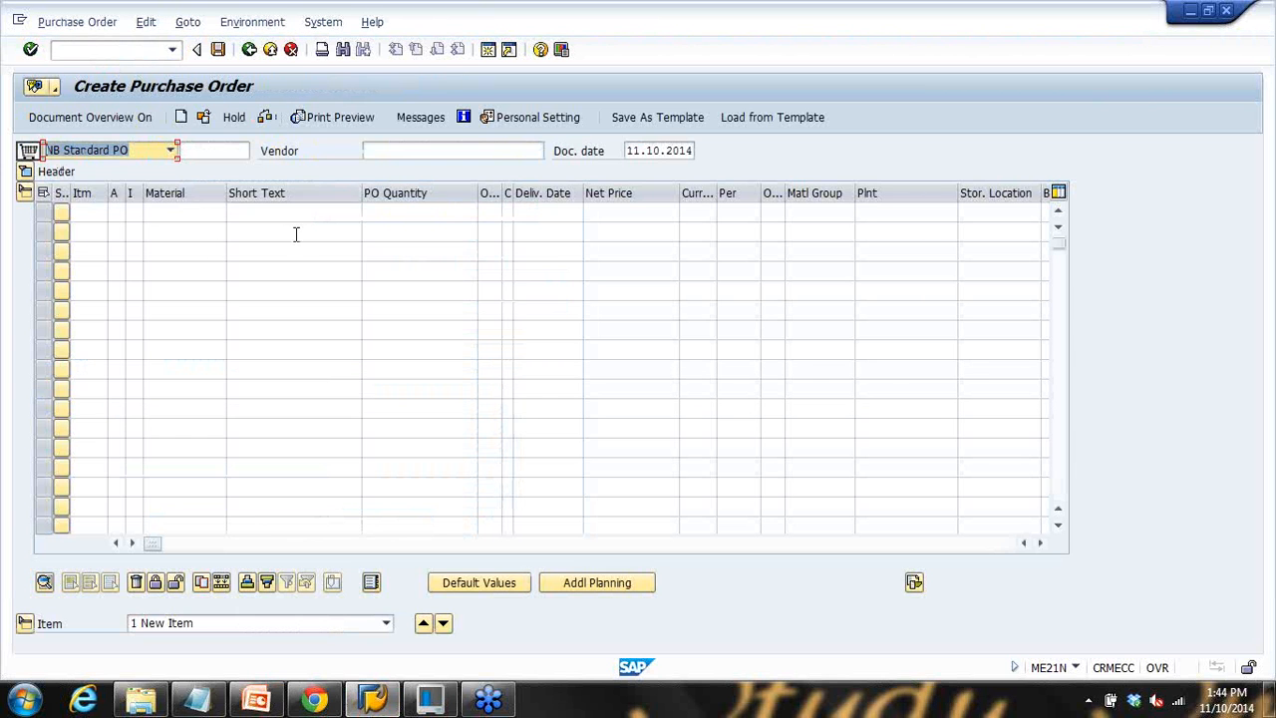
{"action": "left_click", "coordinate": [375, 152]}
{"action": "left_click", "coordinate": [387, 167]}
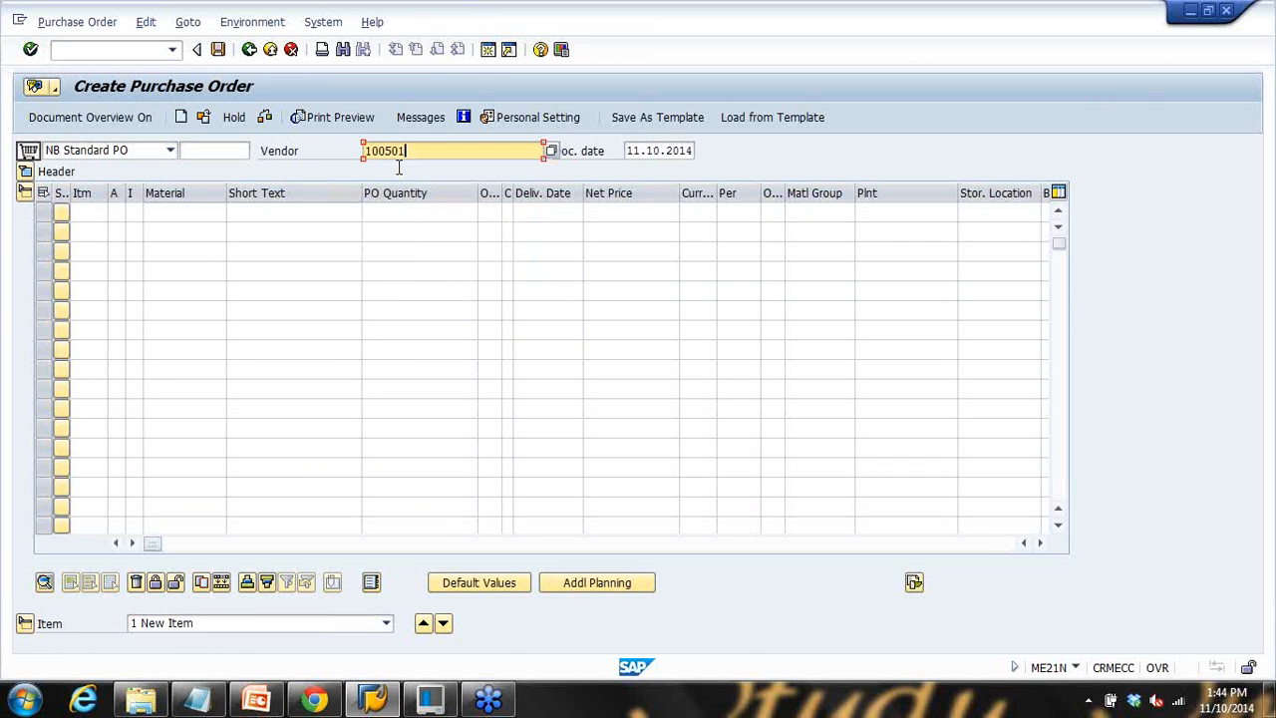
{"action": "key", "text": "Return"}
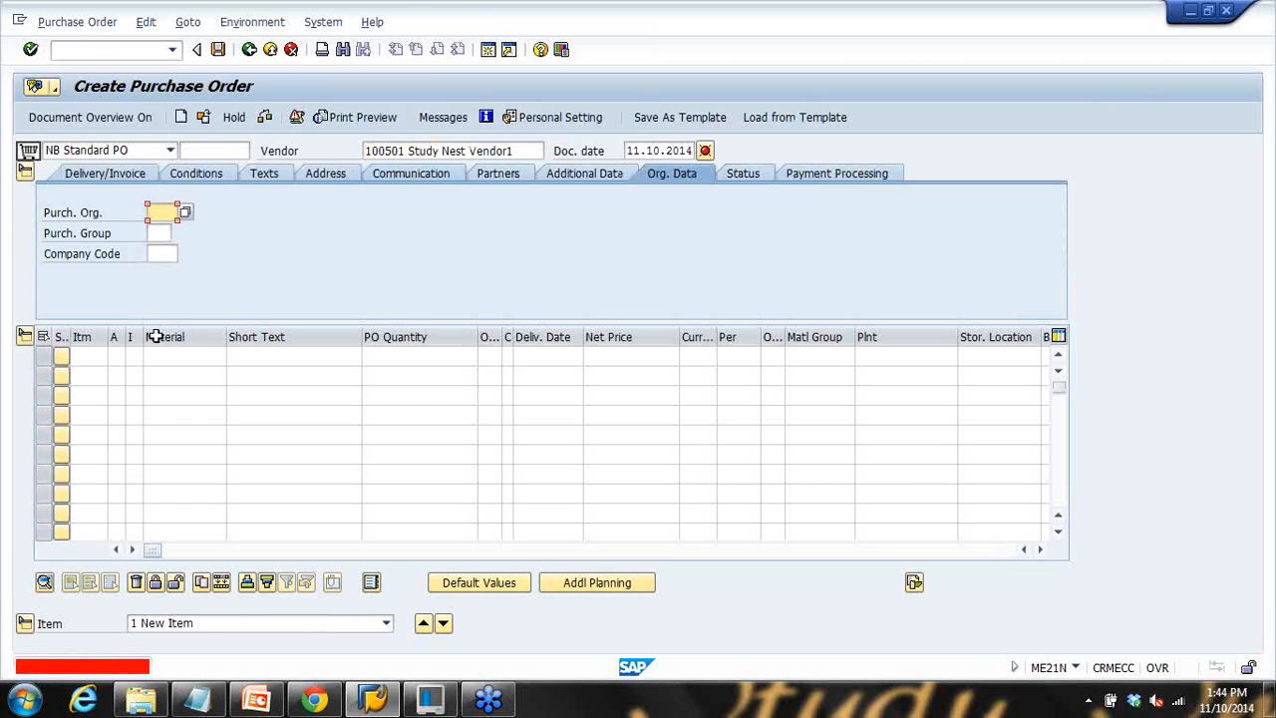
Step: Enter purchasing organization 1000, purchasing group 000 and company code 1000 in the purchase order's organizational data
{"action": "left_click", "coordinate": [160, 212]}
{"action": "left_click", "coordinate": [157, 231]}
{"action": "left_click", "coordinate": [160, 233]}
{"action": "left_click", "coordinate": [163, 251]}
{"action": "left_click", "coordinate": [166, 255]}
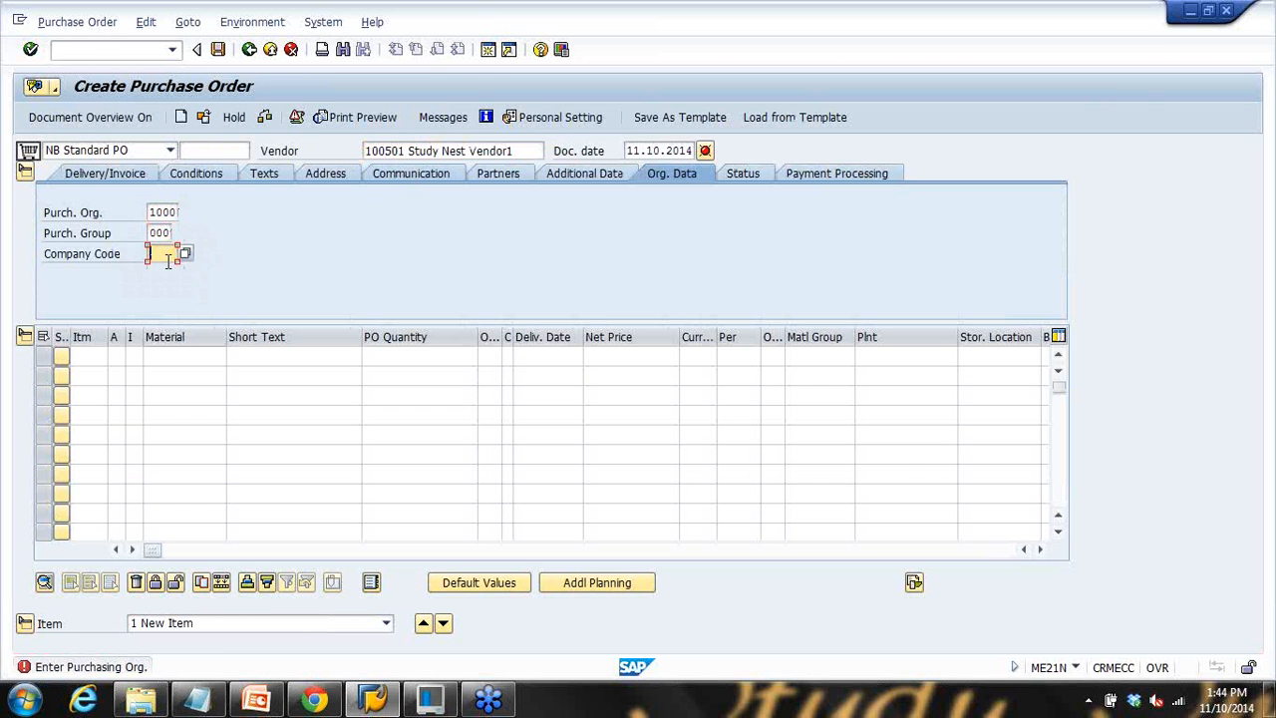
{"action": "left_click", "coordinate": [169, 270]}
{"action": "key", "text": "Return"}
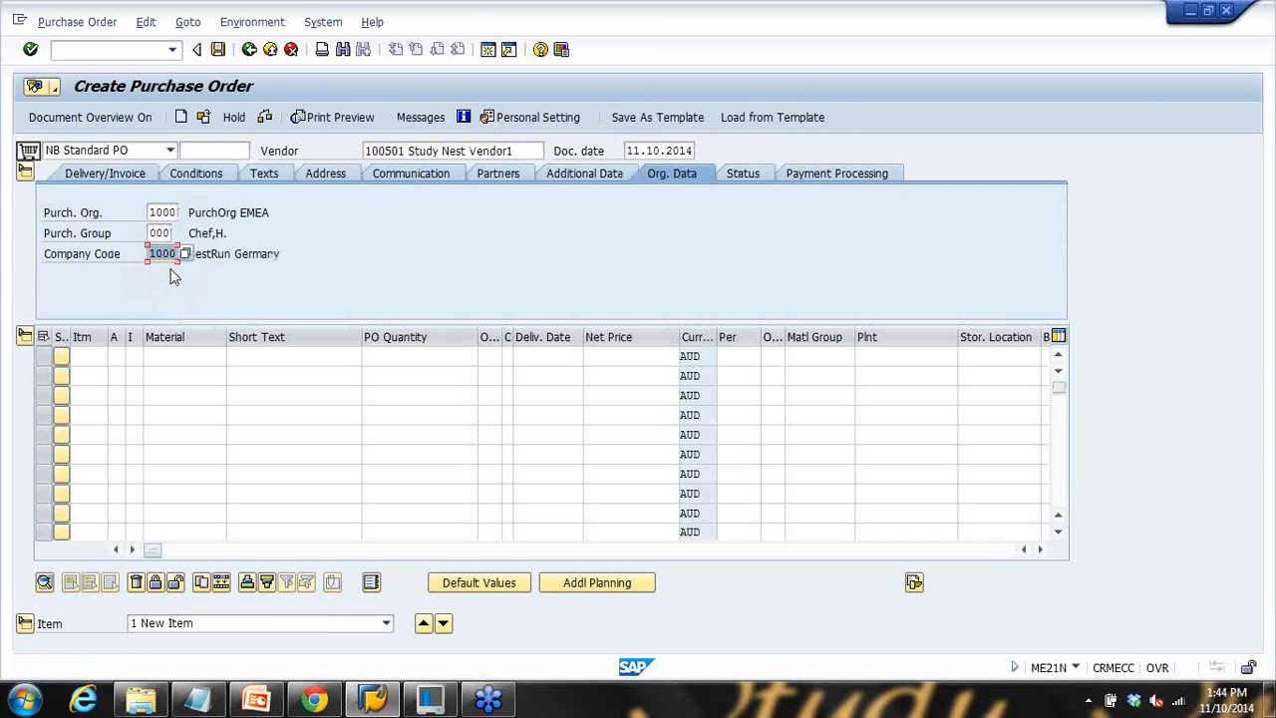
{"action": "left_click", "coordinate": [169, 361]}
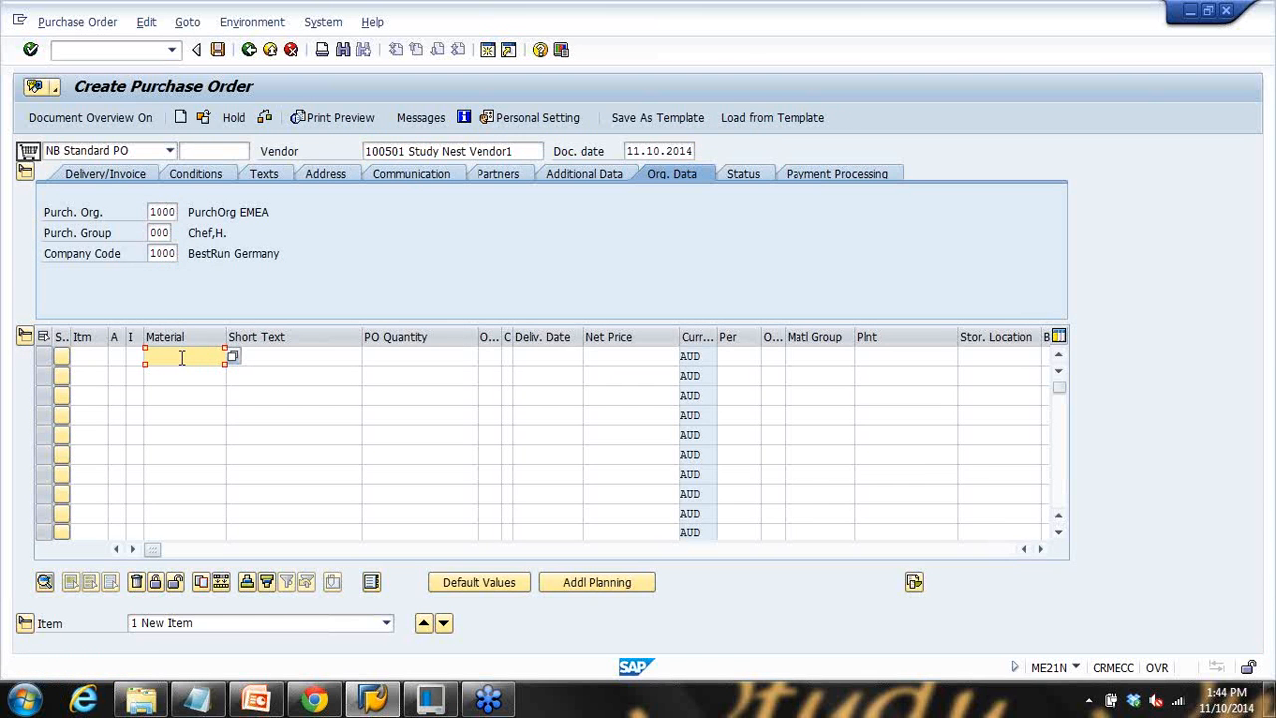
{"action": "left_click", "coordinate": [233, 358]}
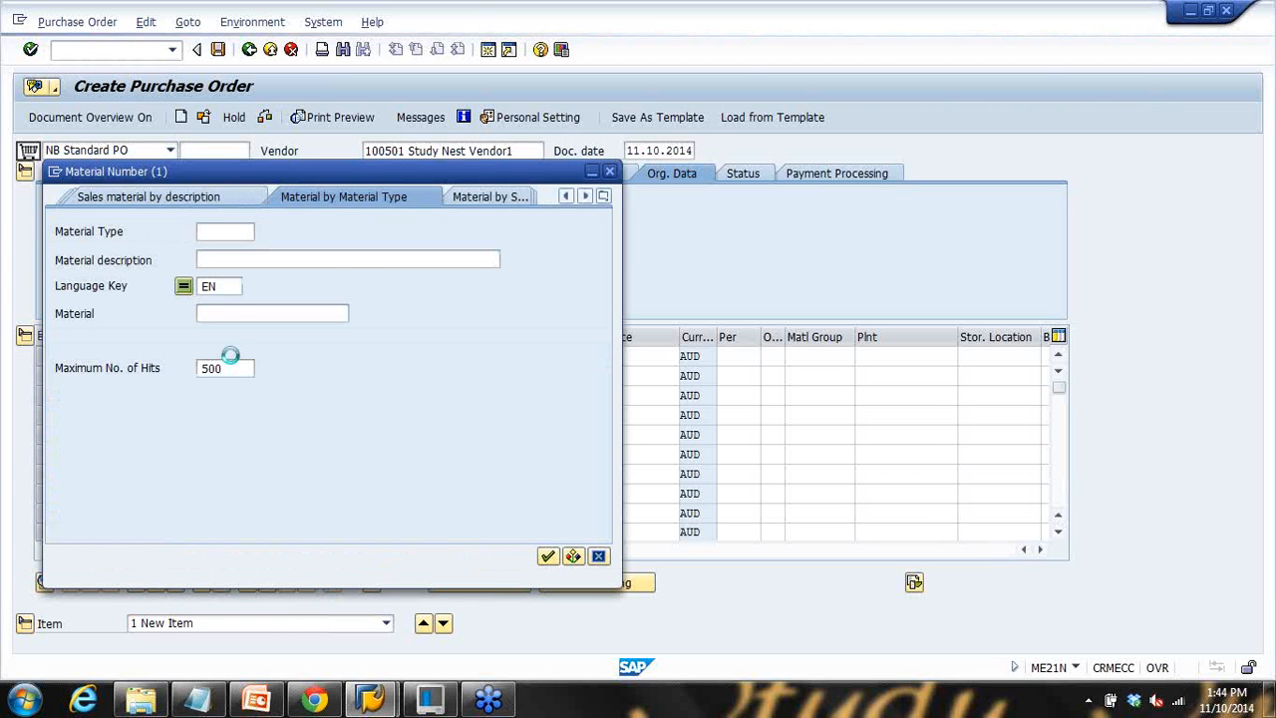
{"action": "left_click", "coordinate": [598, 555]}
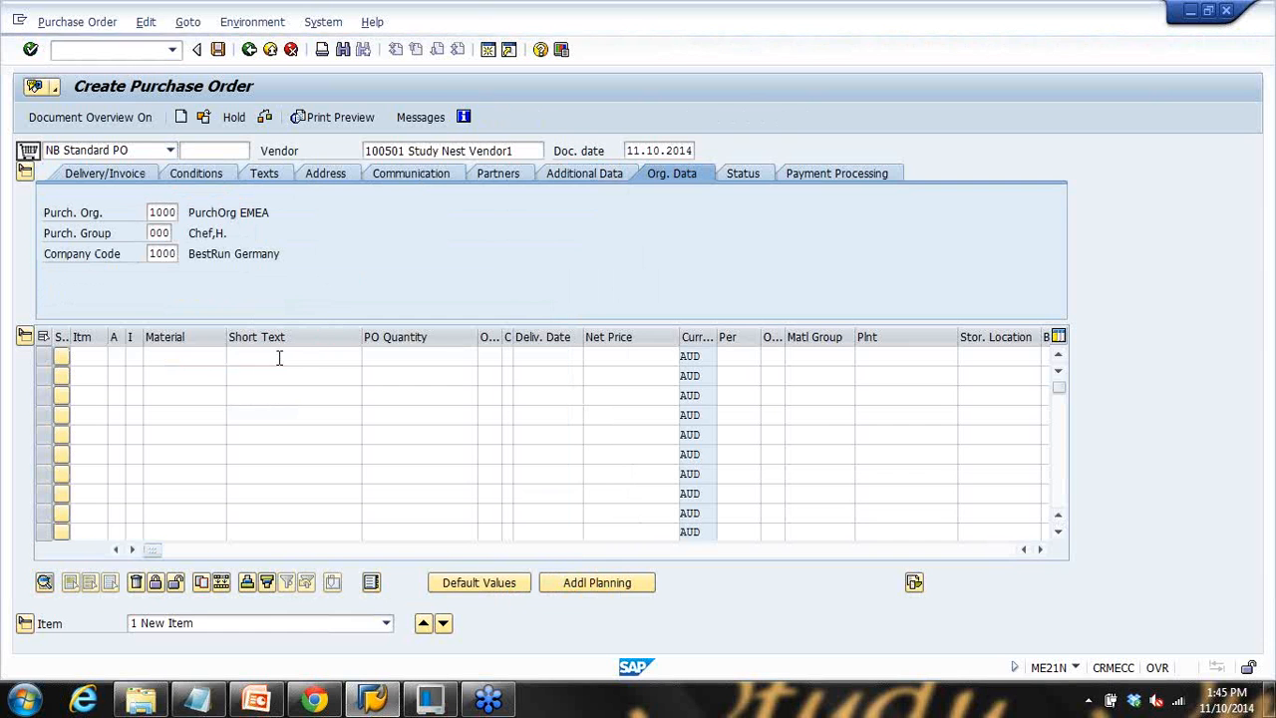
Step: Fill the first order item without a material number, using short text "Office goods" and a quantity of 100
{"action": "left_click", "coordinate": [278, 359]}
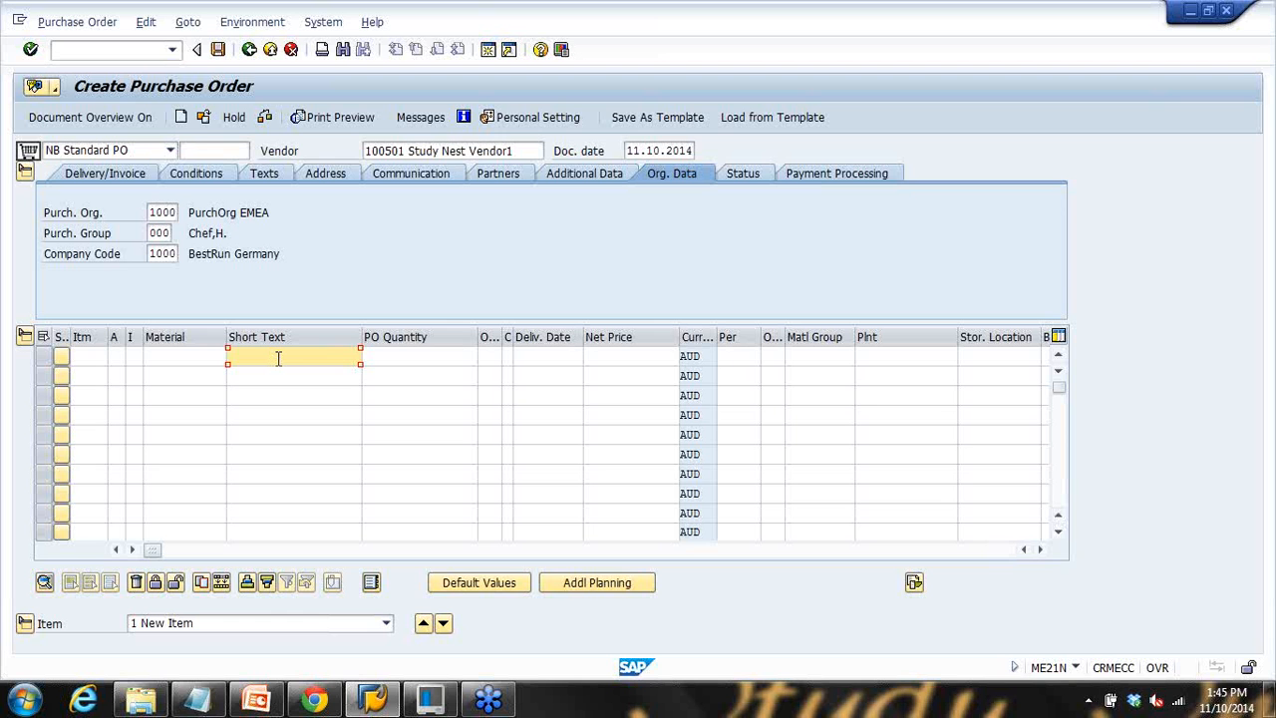
{"action": "type", "text": "o"}
{"action": "key", "text": "BackSpace"}
{"action": "type", "text": "Office goods"}
{"action": "left_click_drag", "start_coordinate": [296, 357], "coordinate": [215, 359]}
{"action": "left_click", "coordinate": [415, 359]}
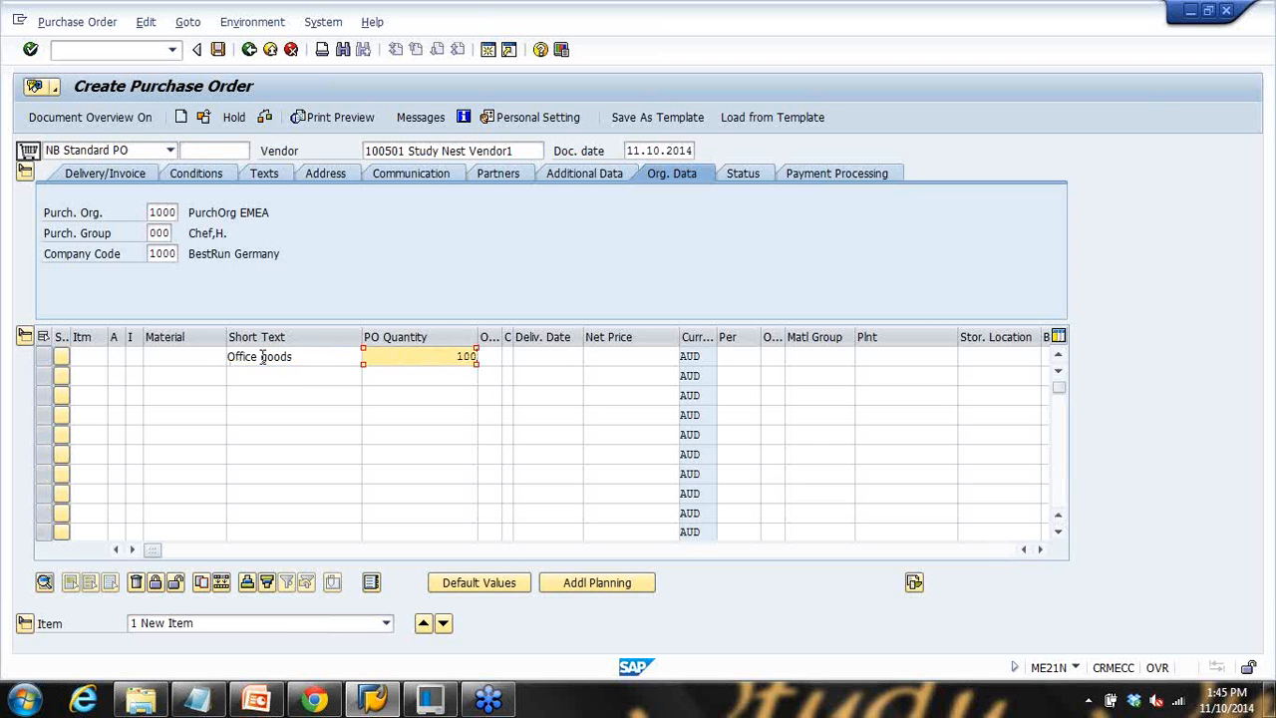
Step: Replace the first item's short text with "Pen" and have the entry checked
{"action": "left_click_drag", "start_coordinate": [287, 357], "coordinate": [152, 345]}
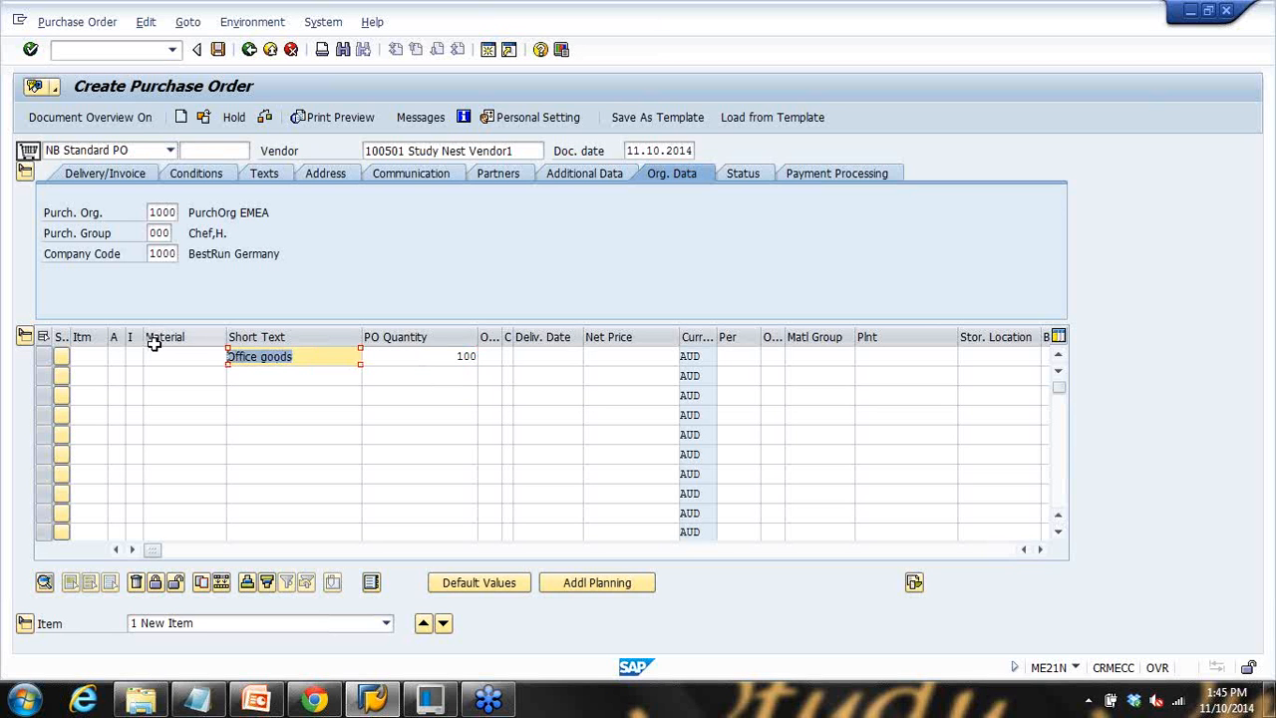
{"action": "type", "text": "Pen"}
{"action": "key", "text": "Return"}
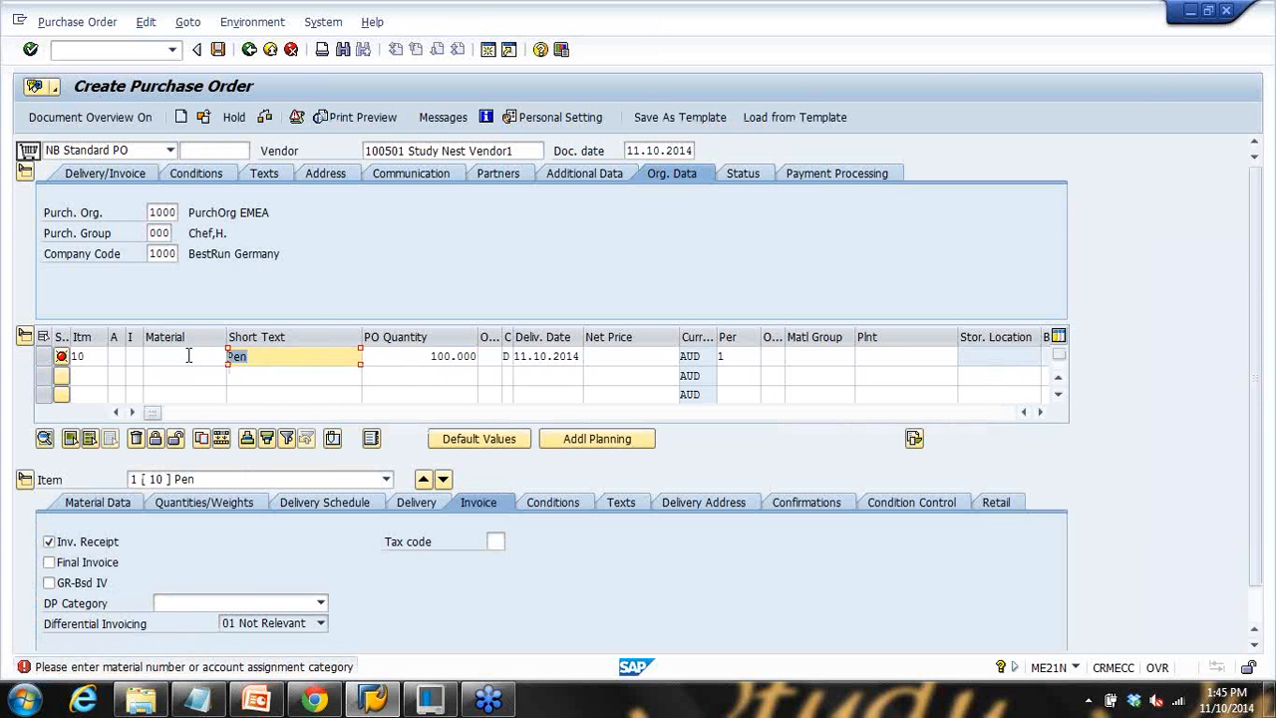
{"action": "key", "text": "Tab"}
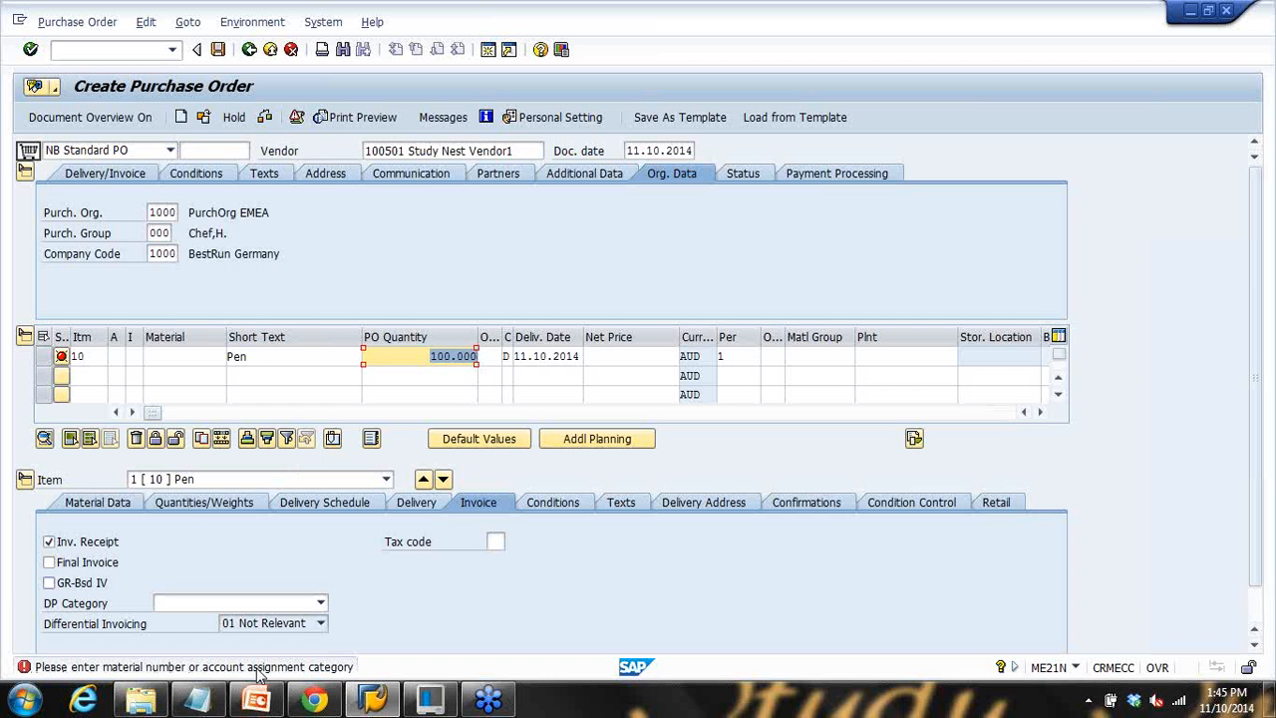
Step: List the account assignment categories for the Pen item and choose K, Cost center
{"action": "left_click", "coordinate": [171, 354]}
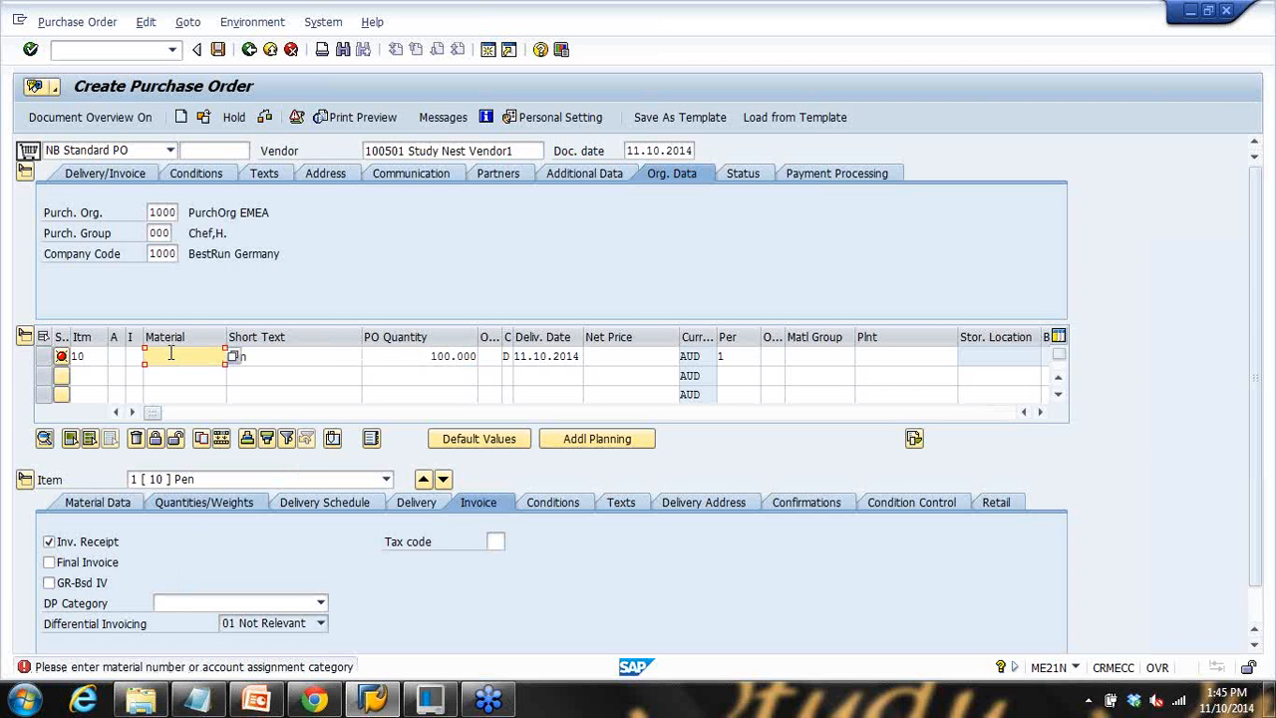
{"action": "left_click", "coordinate": [117, 356]}
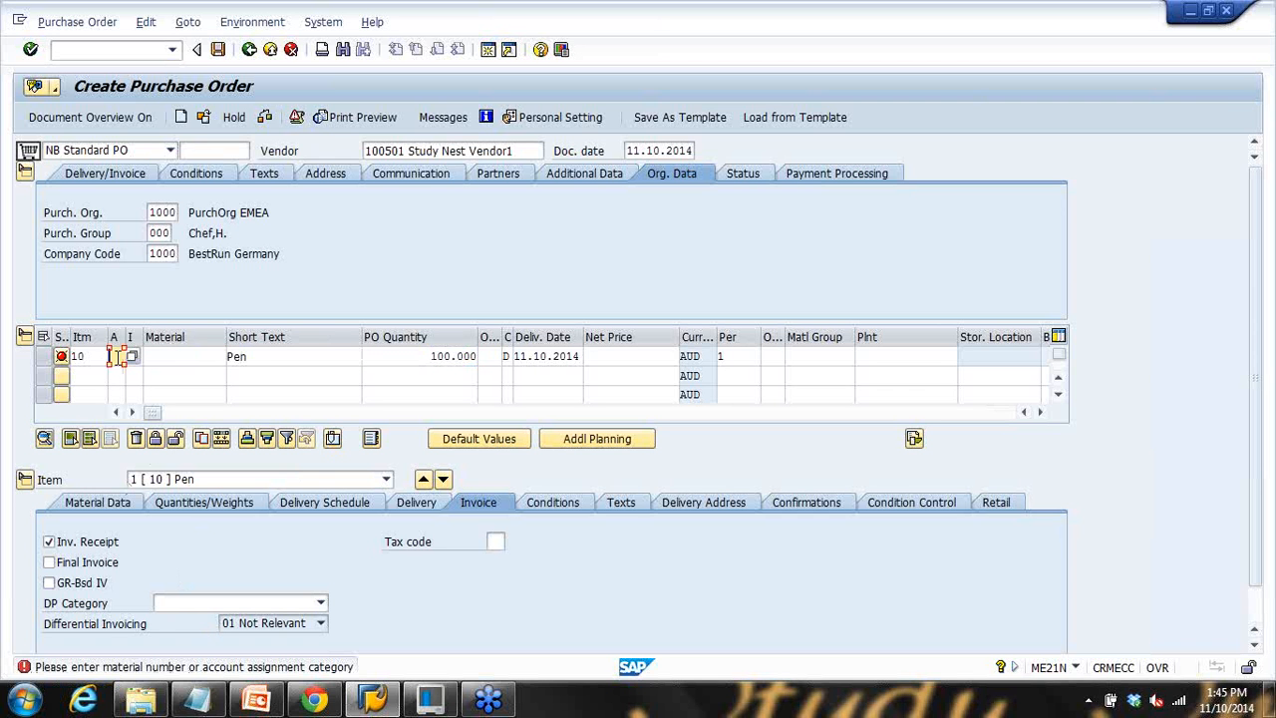
{"action": "left_click", "coordinate": [132, 358]}
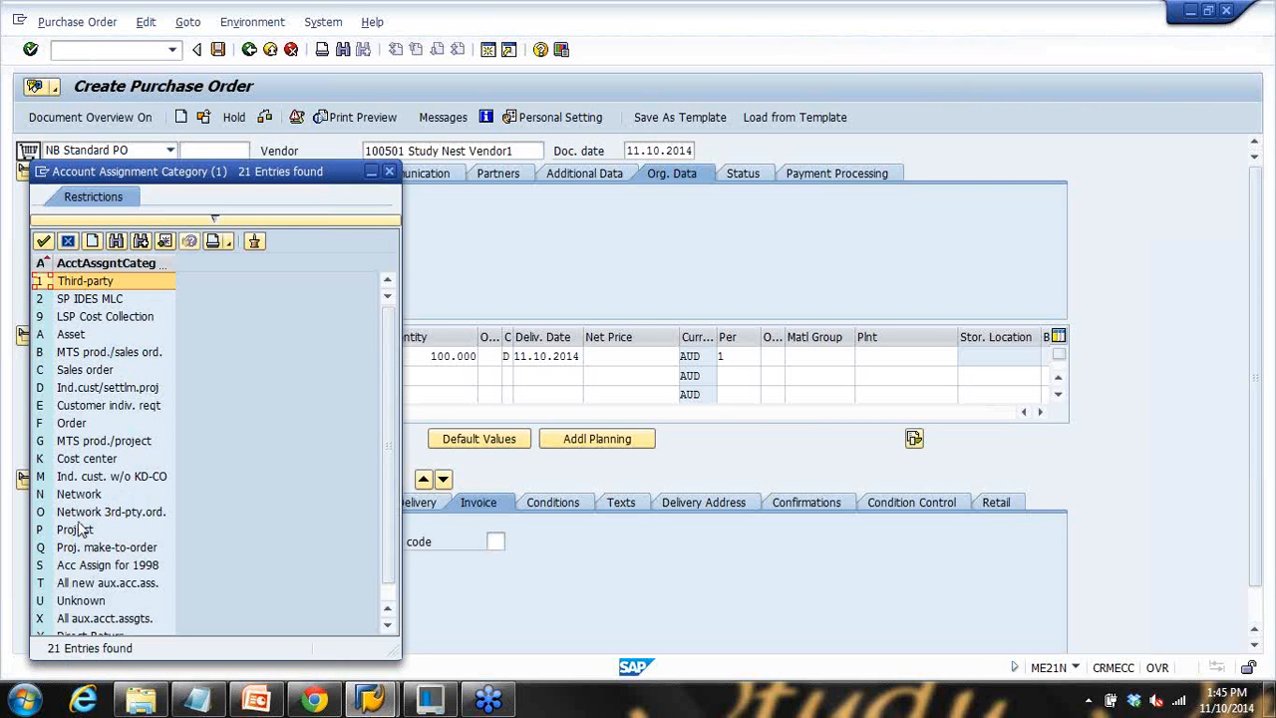
{"action": "double_click", "coordinate": [88, 461]}
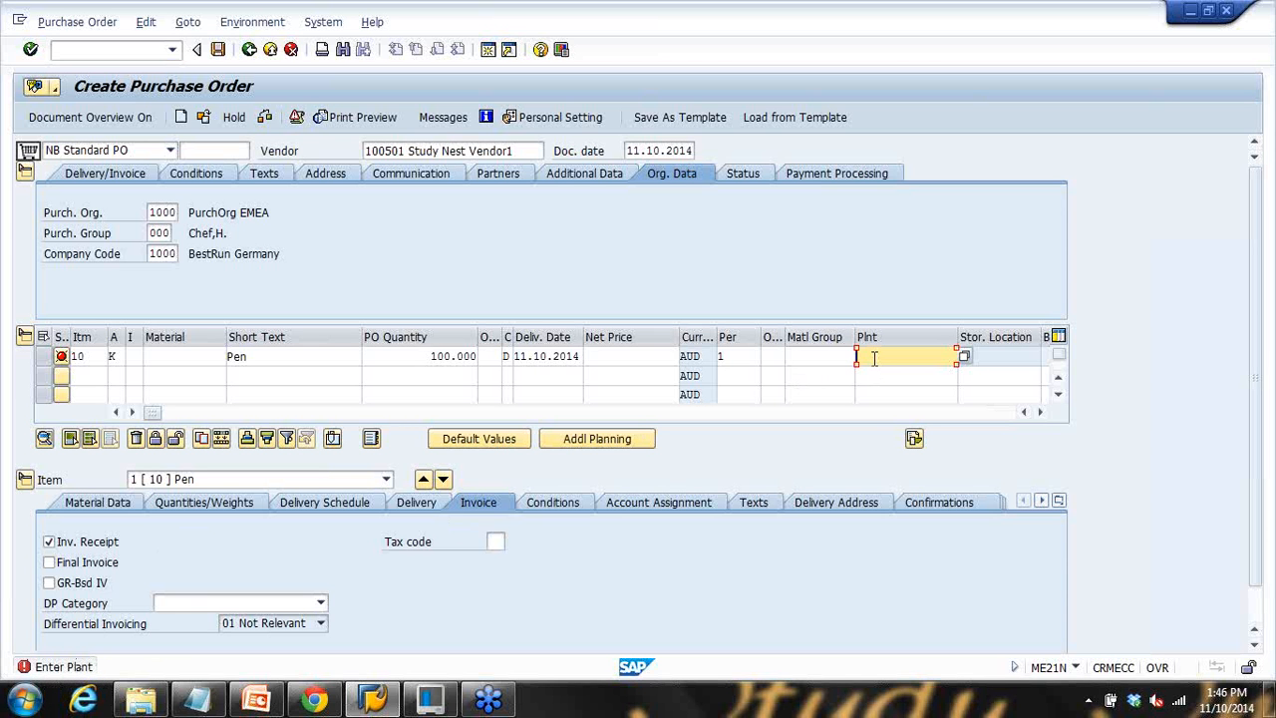
Step: Assign plant 1000 to the Pen item and set its gross price to 1 AUD
{"action": "type", "text": "10"}
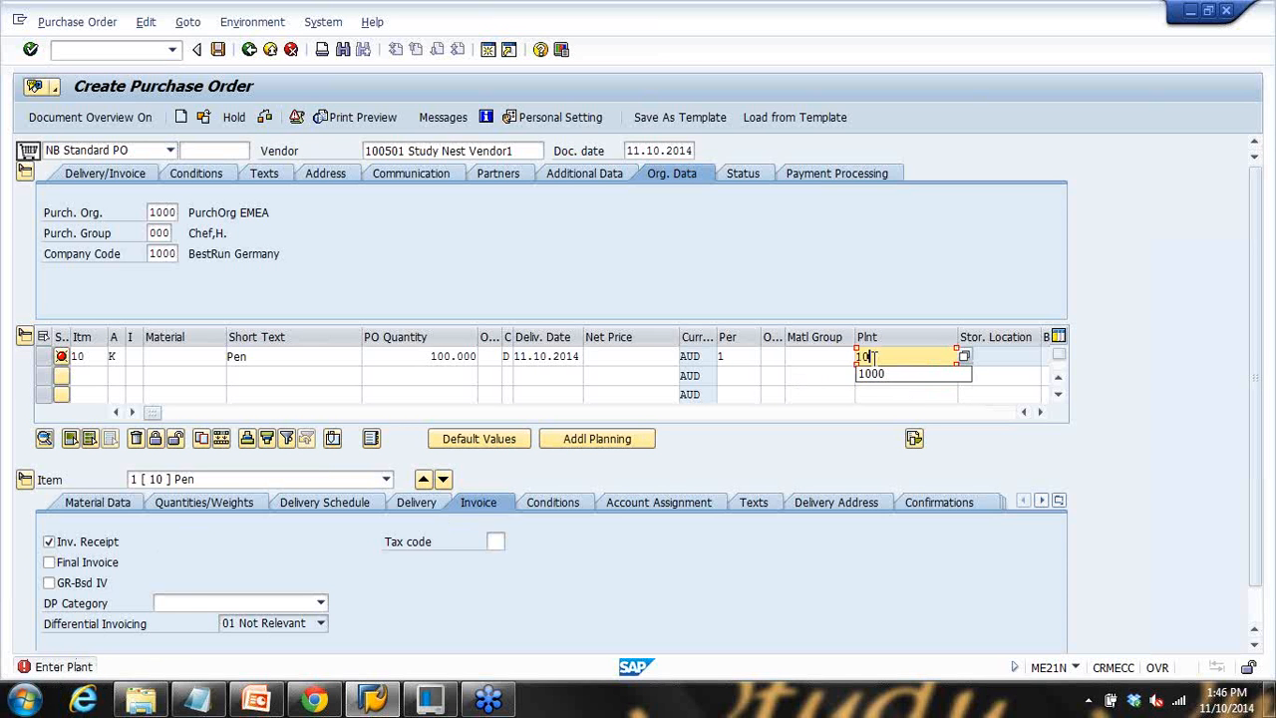
{"action": "type", "text": "0.0"}
{"action": "key", "text": "Return"}
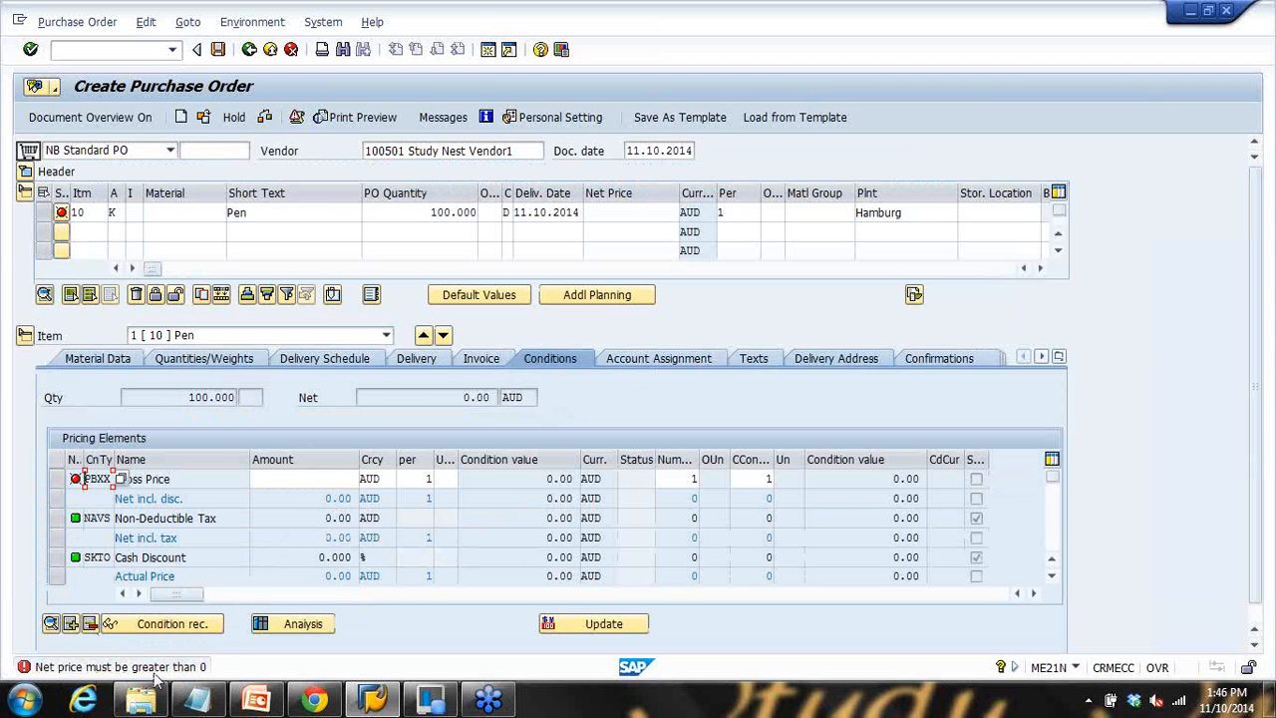
{"action": "left_click", "coordinate": [318, 483]}
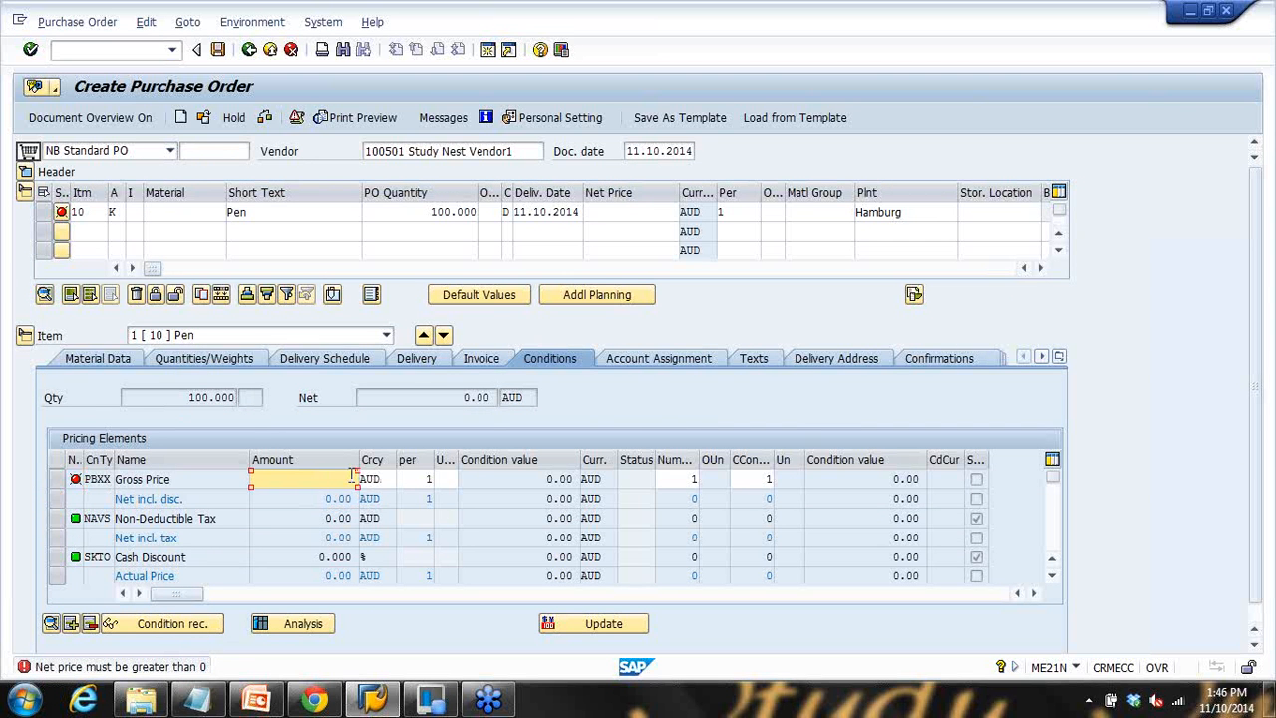
{"action": "type", "text": "1"}
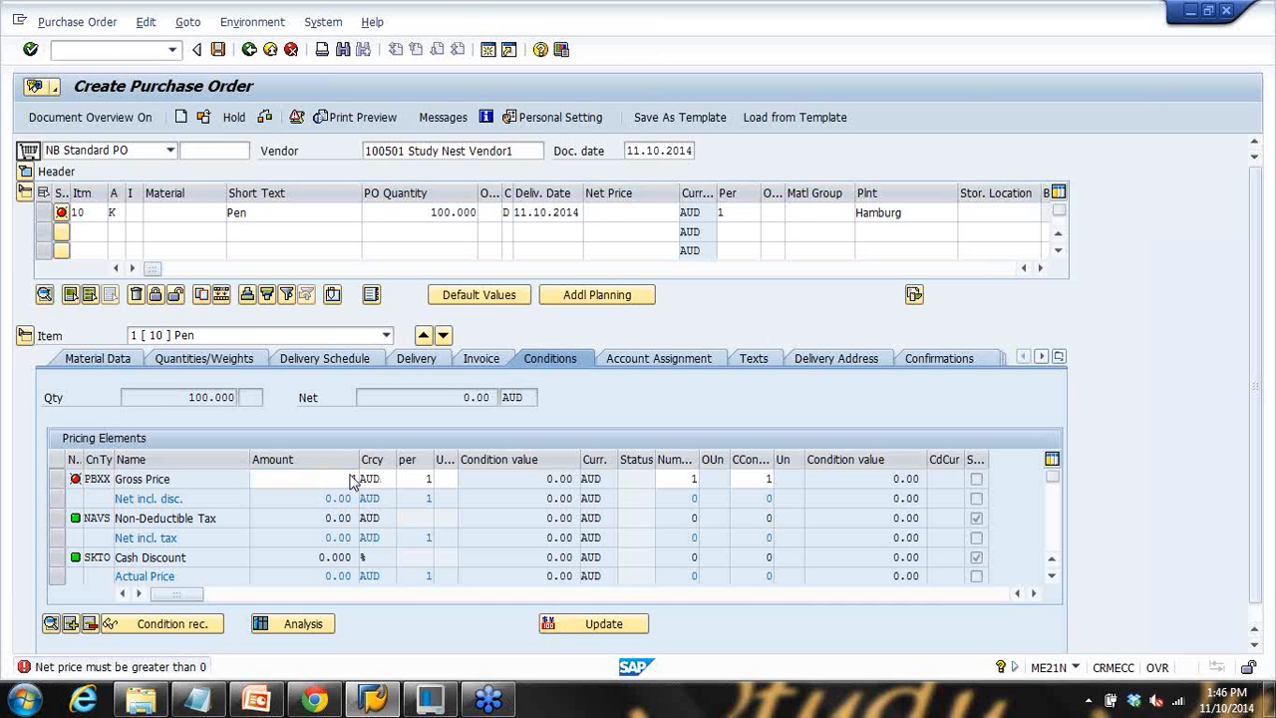
{"action": "key", "text": "Return"}
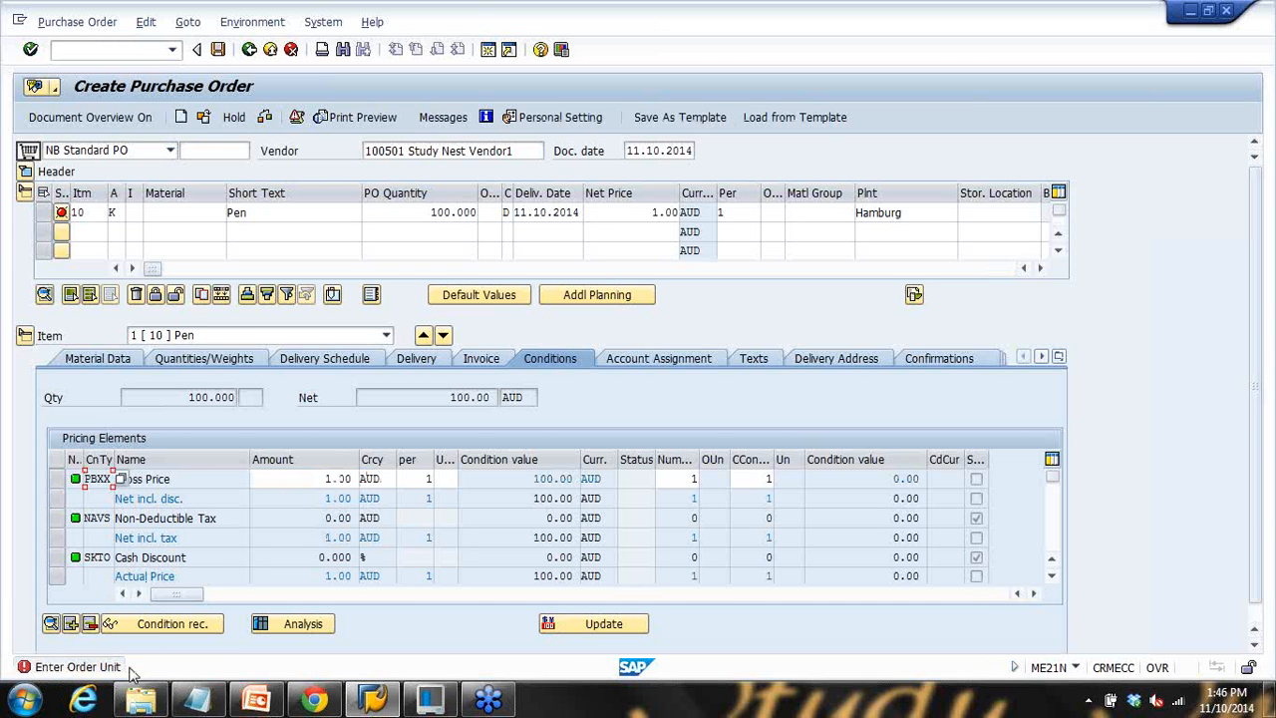
Step: Widen the order unit column and set the Pen item's order unit to PC, piece(s), from the list of measurement units
{"action": "left_click_drag", "start_coordinate": [503, 194], "coordinate": [536, 194]}
{"action": "left_click", "coordinate": [508, 214]}
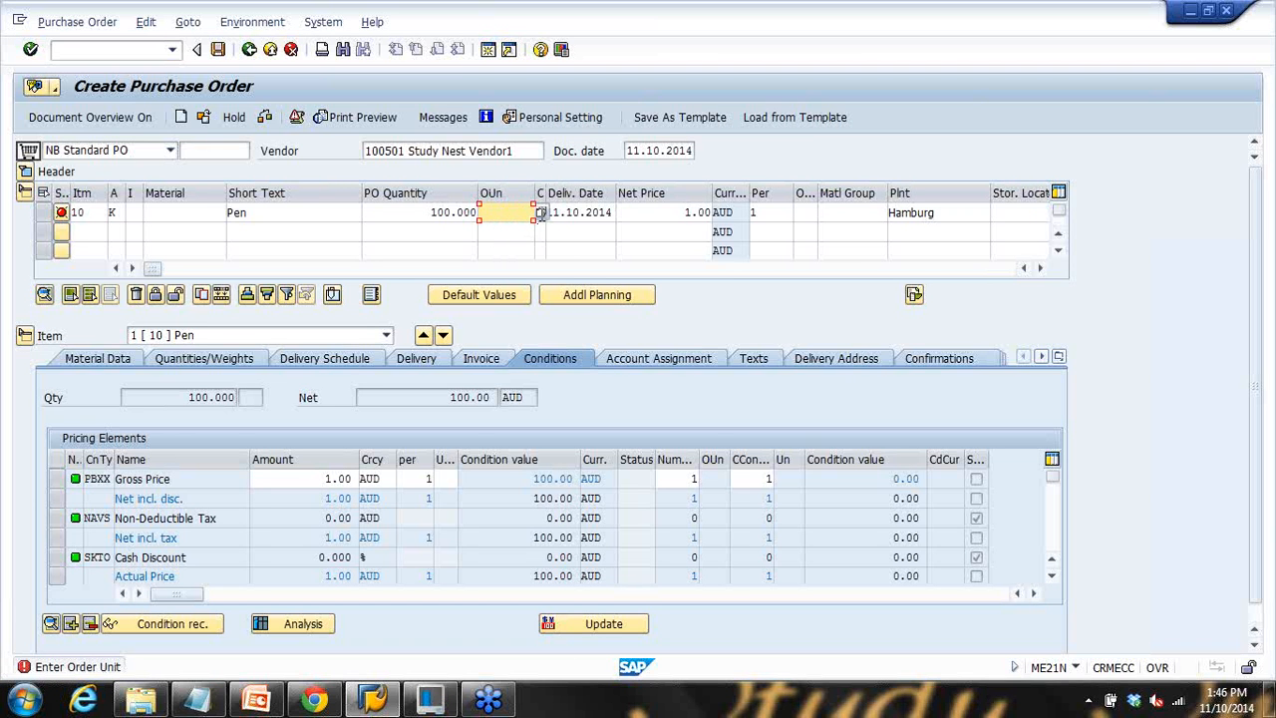
{"action": "left_click", "coordinate": [540, 215]}
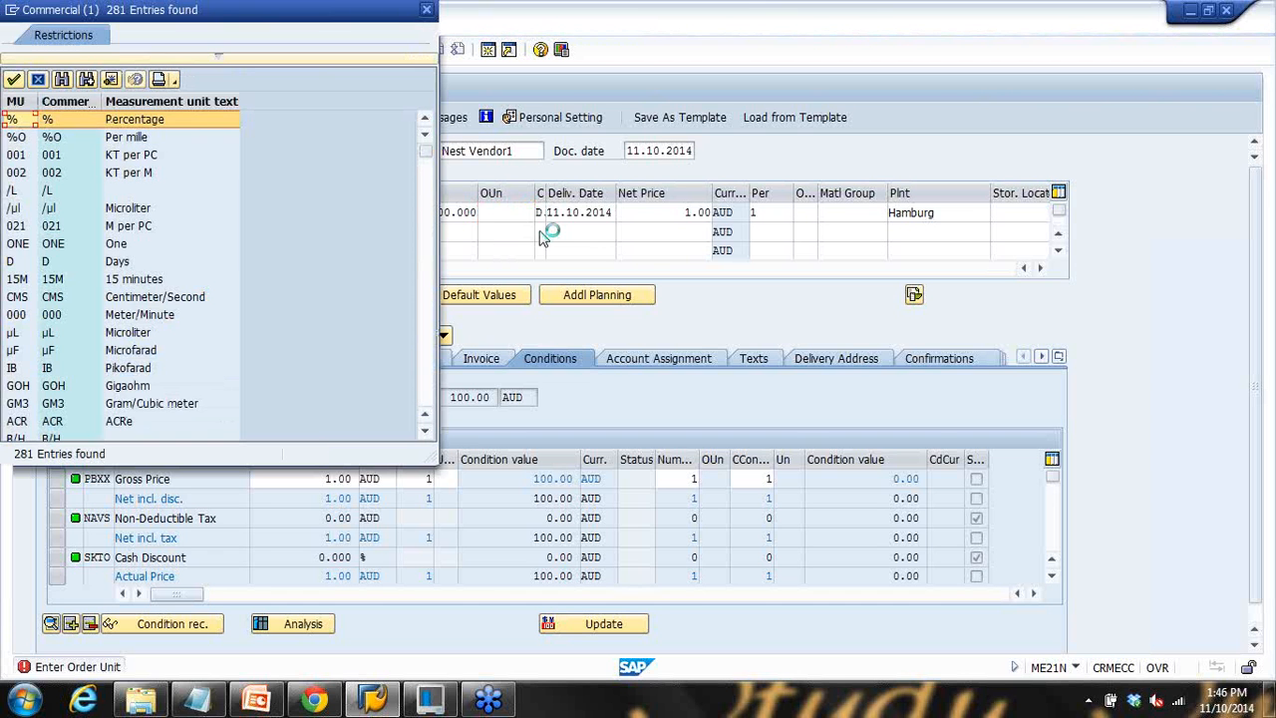
{"action": "scroll", "coordinate": [79, 242], "scroll_direction": "down", "scroll_amount": 10}
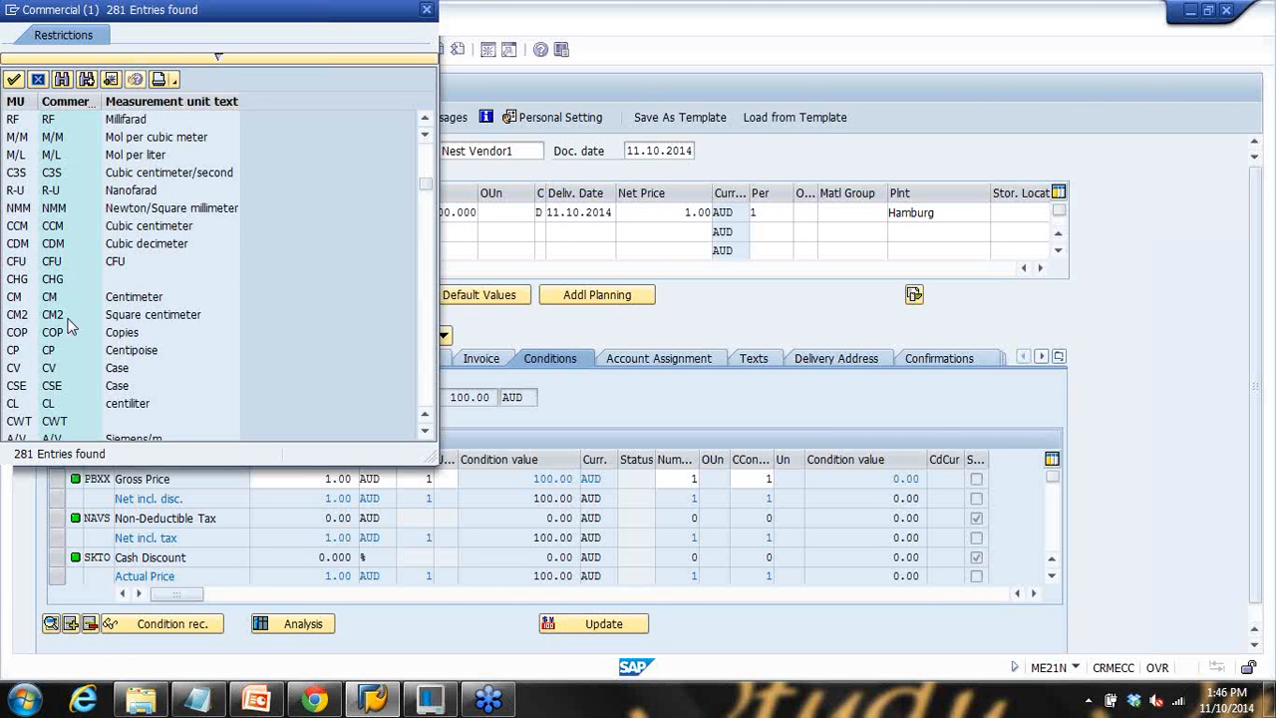
{"action": "scroll", "coordinate": [70, 327], "scroll_direction": "up", "scroll_amount": 3}
{"action": "scroll", "coordinate": [72, 324], "scroll_direction": "down", "scroll_amount": 9}
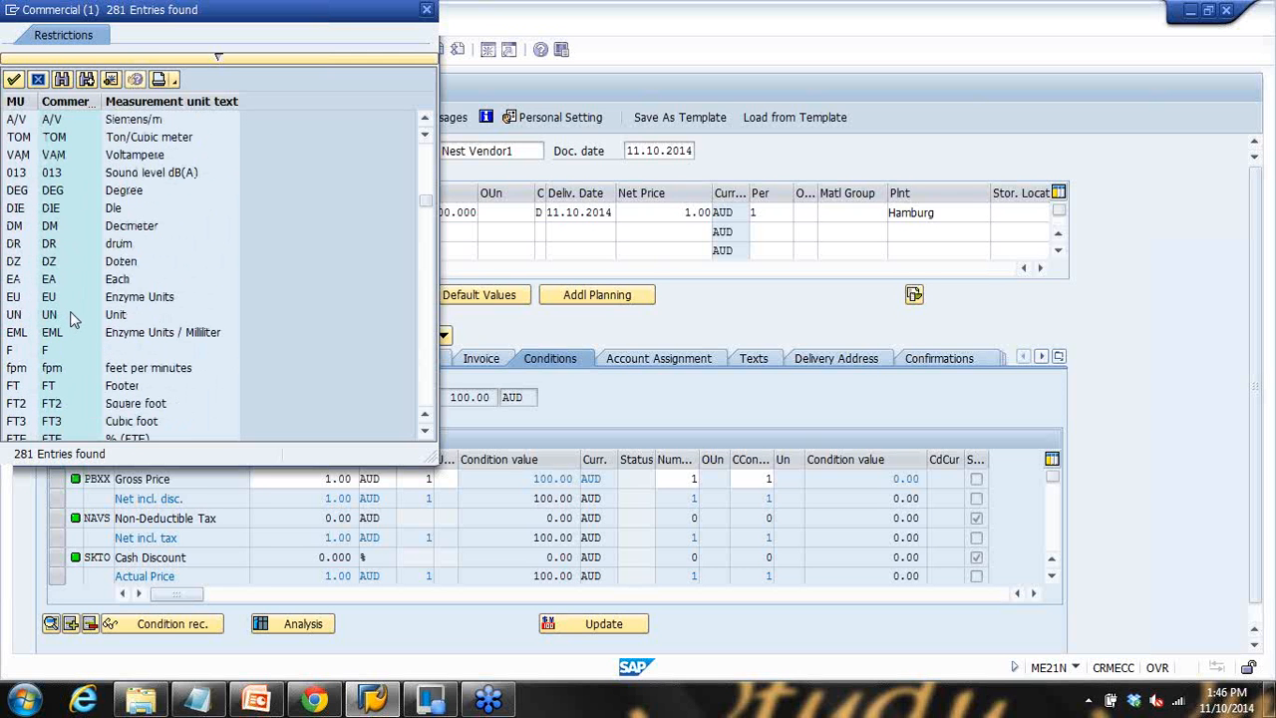
{"action": "scroll", "coordinate": [84, 245], "scroll_direction": "up", "scroll_amount": 11}
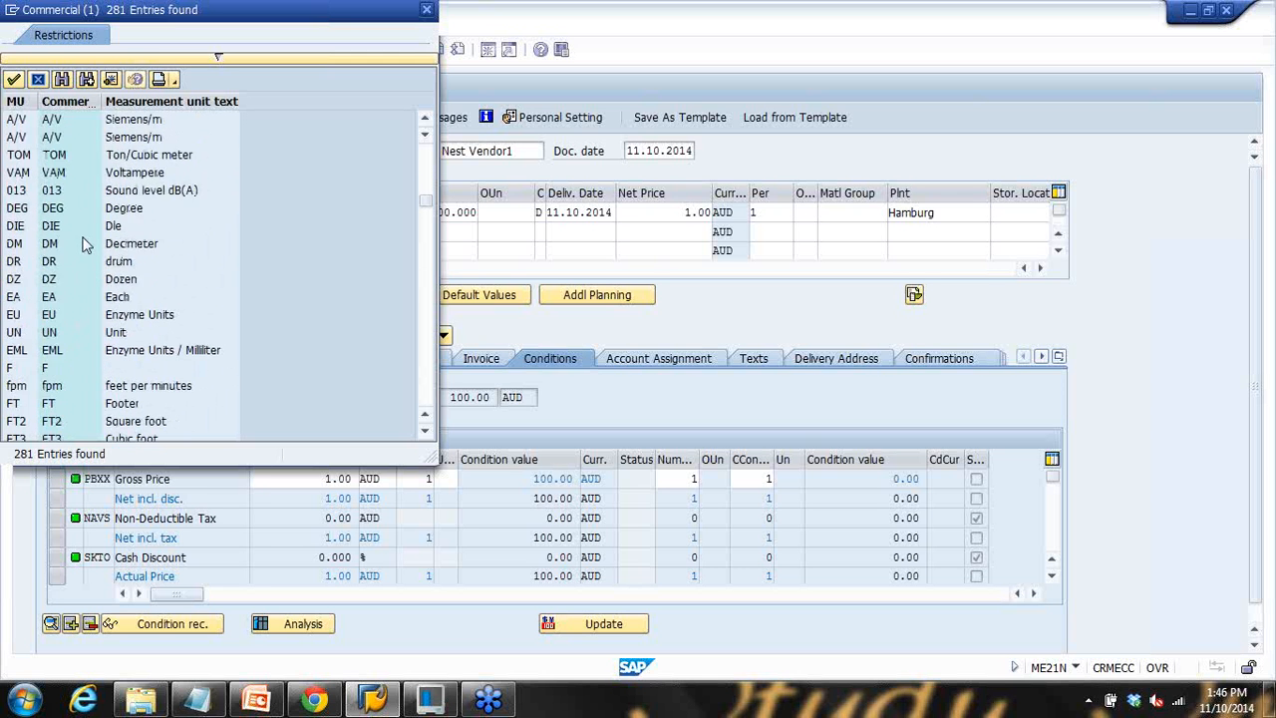
{"action": "scroll", "coordinate": [85, 243], "scroll_direction": "up", "scroll_amount": 5}
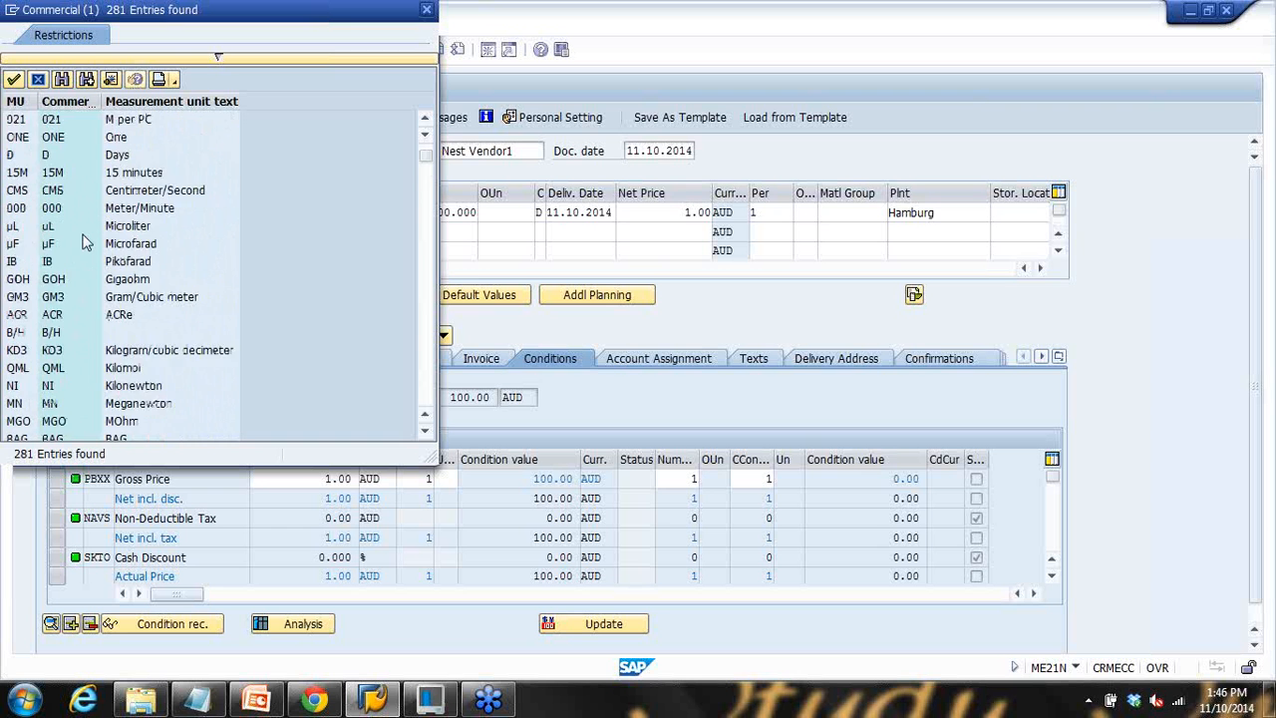
{"action": "scroll", "coordinate": [84, 243], "scroll_direction": "down", "scroll_amount": 8}
{"action": "scroll", "coordinate": [84, 244], "scroll_direction": "down", "scroll_amount": 16}
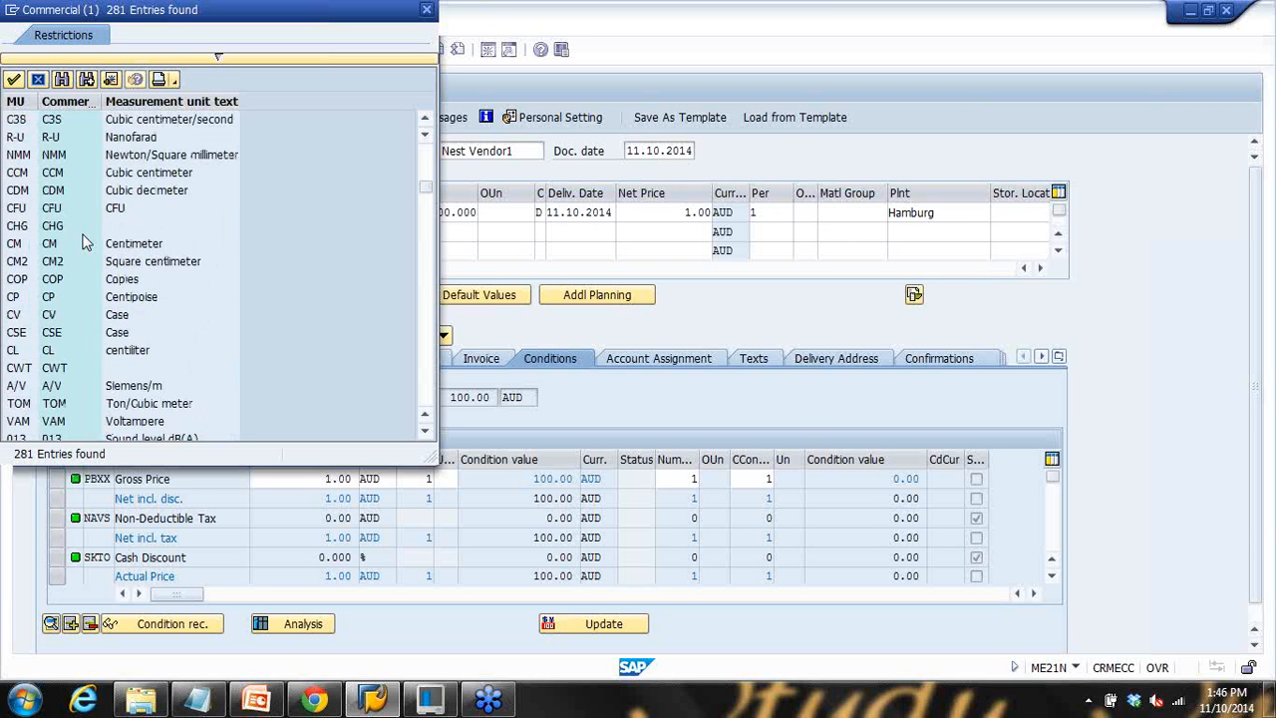
{"action": "scroll", "coordinate": [85, 244], "scroll_direction": "down", "scroll_amount": 13}
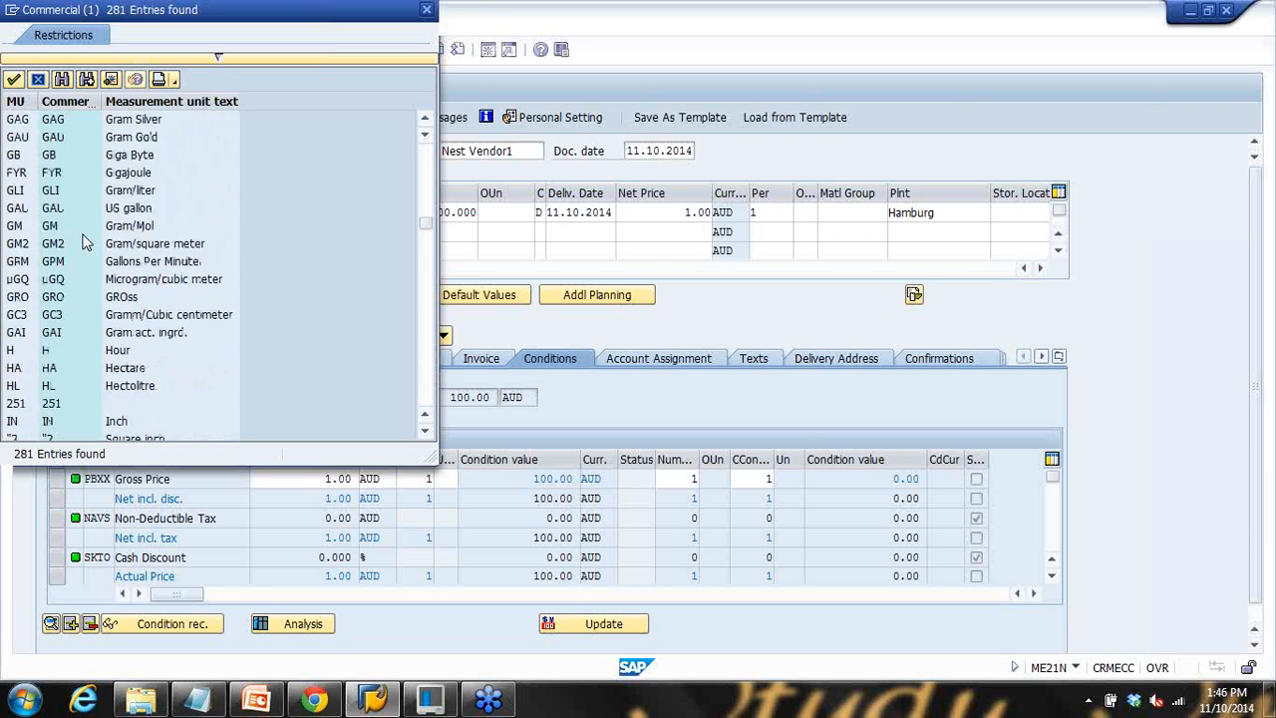
{"action": "scroll", "coordinate": [85, 243], "scroll_direction": "down", "scroll_amount": 6}
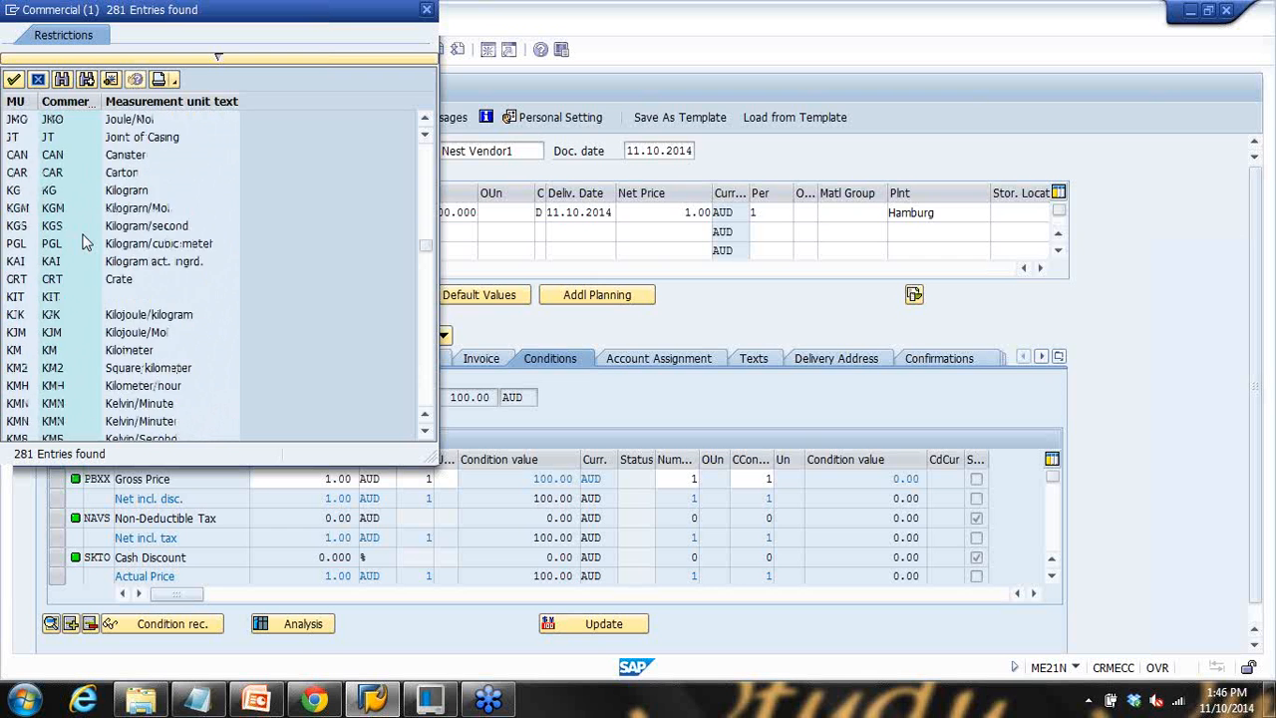
{"action": "scroll", "coordinate": [85, 243], "scroll_direction": "down", "scroll_amount": 12}
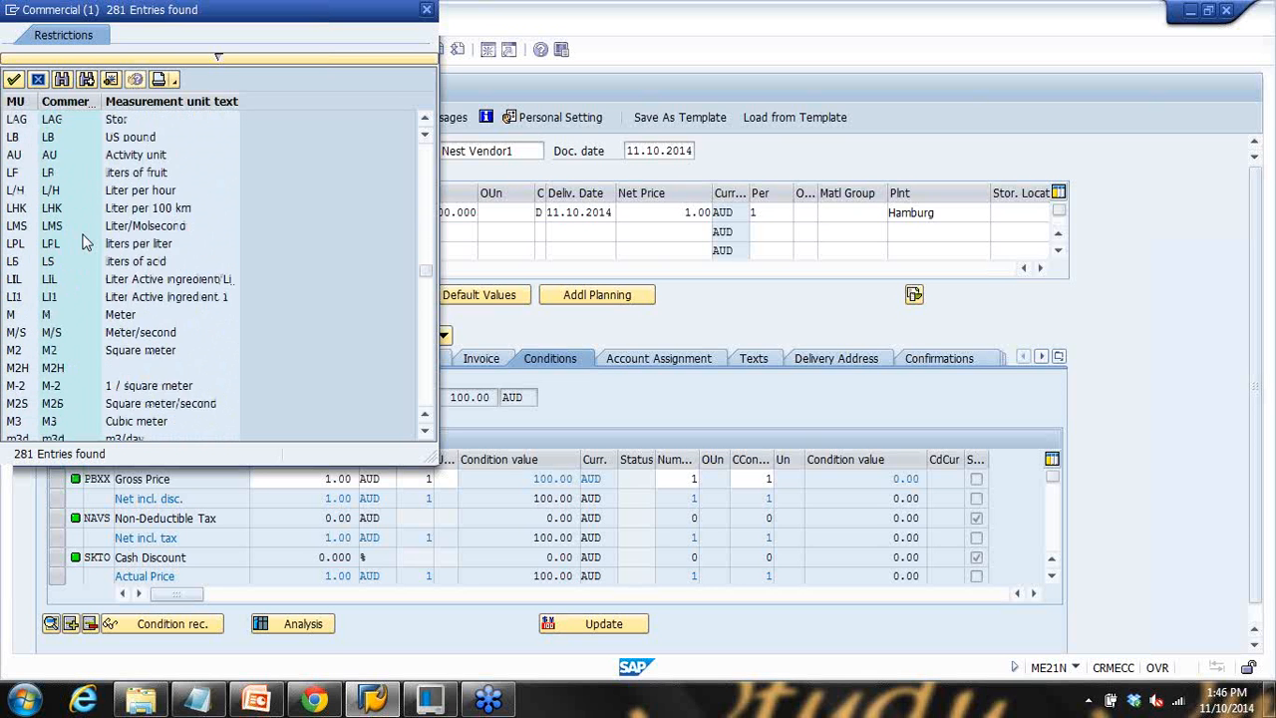
{"action": "scroll", "coordinate": [85, 243], "scroll_direction": "down", "scroll_amount": 6}
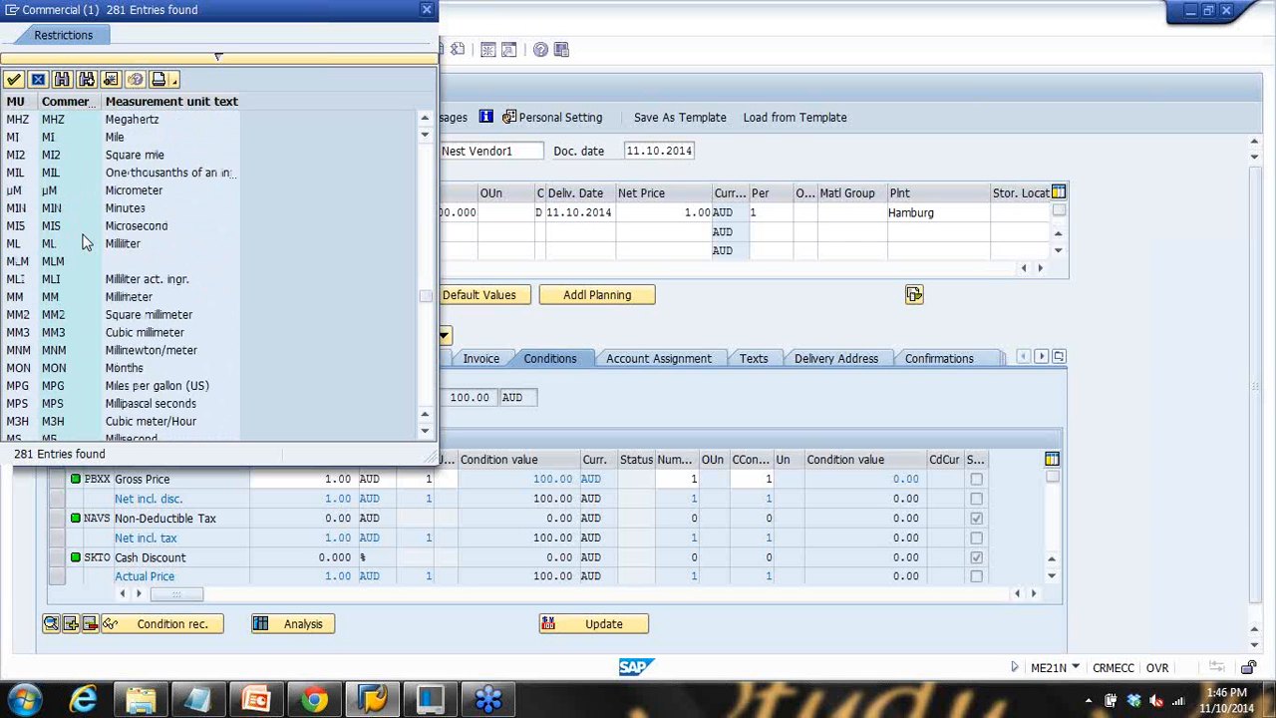
{"action": "scroll", "coordinate": [85, 243], "scroll_direction": "down", "scroll_amount": 7}
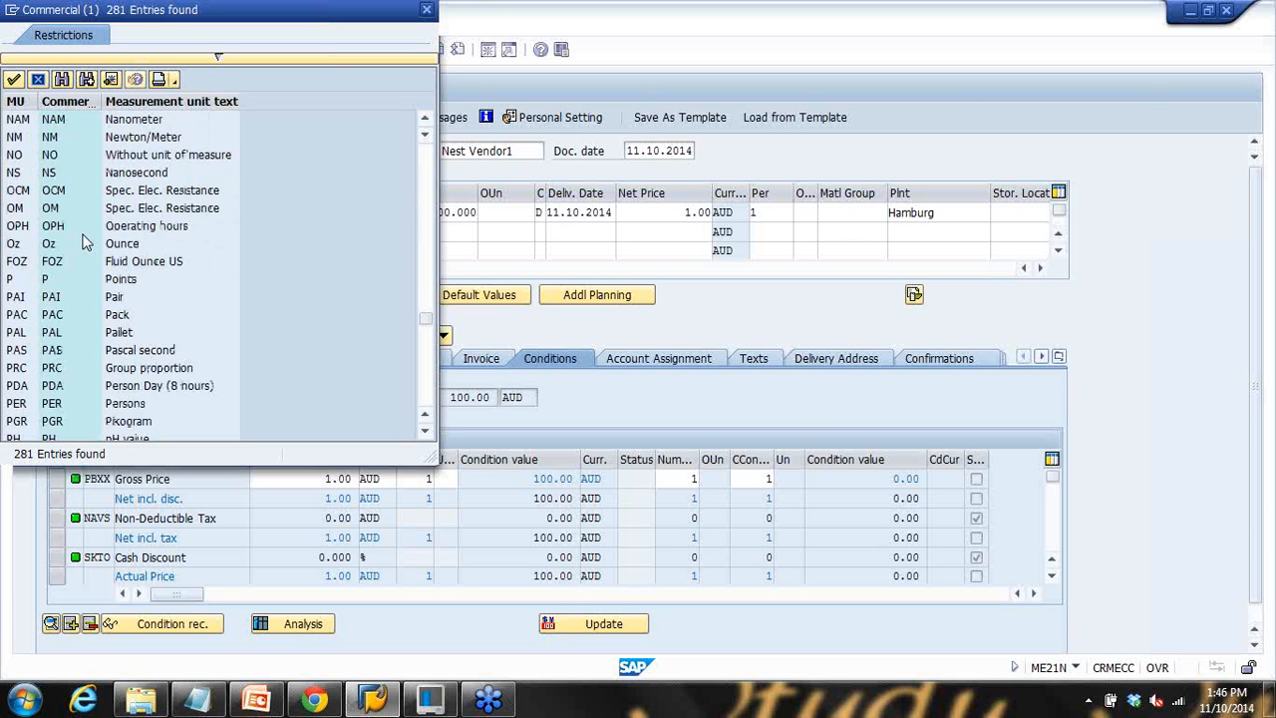
{"action": "scroll", "coordinate": [84, 243], "scroll_direction": "down", "scroll_amount": 3}
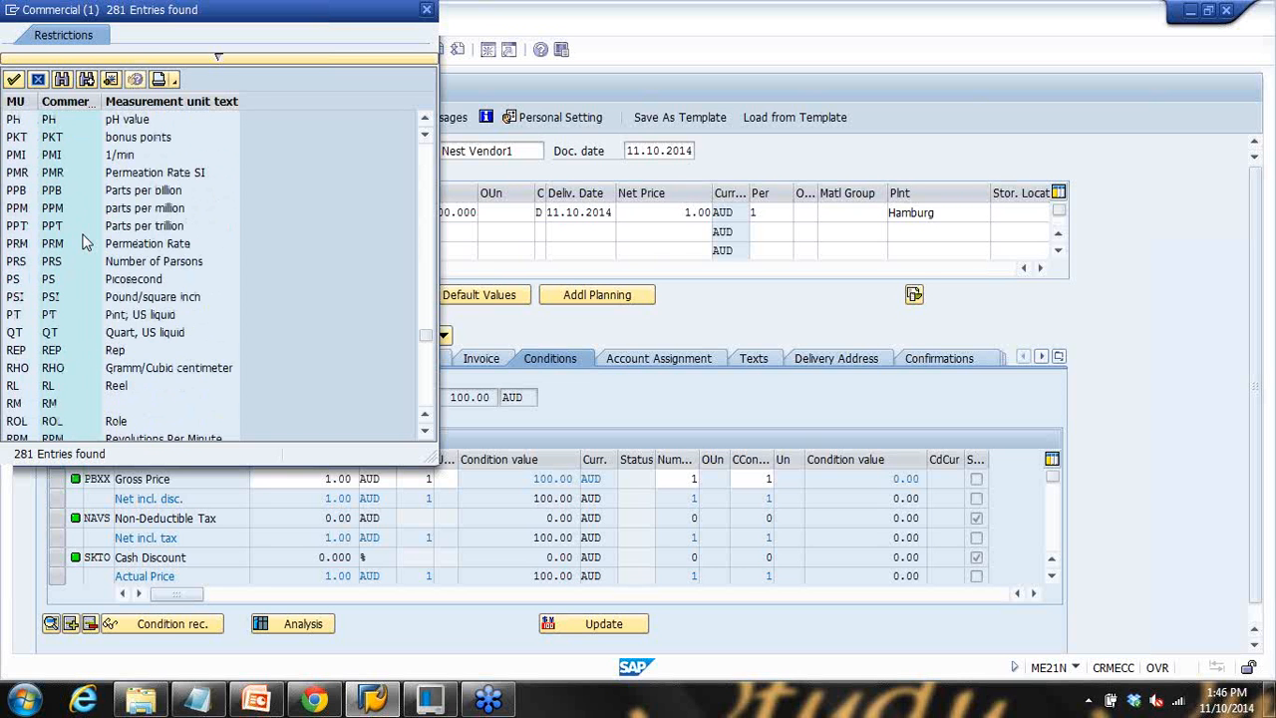
{"action": "scroll", "coordinate": [84, 243], "scroll_direction": "down", "scroll_amount": 3}
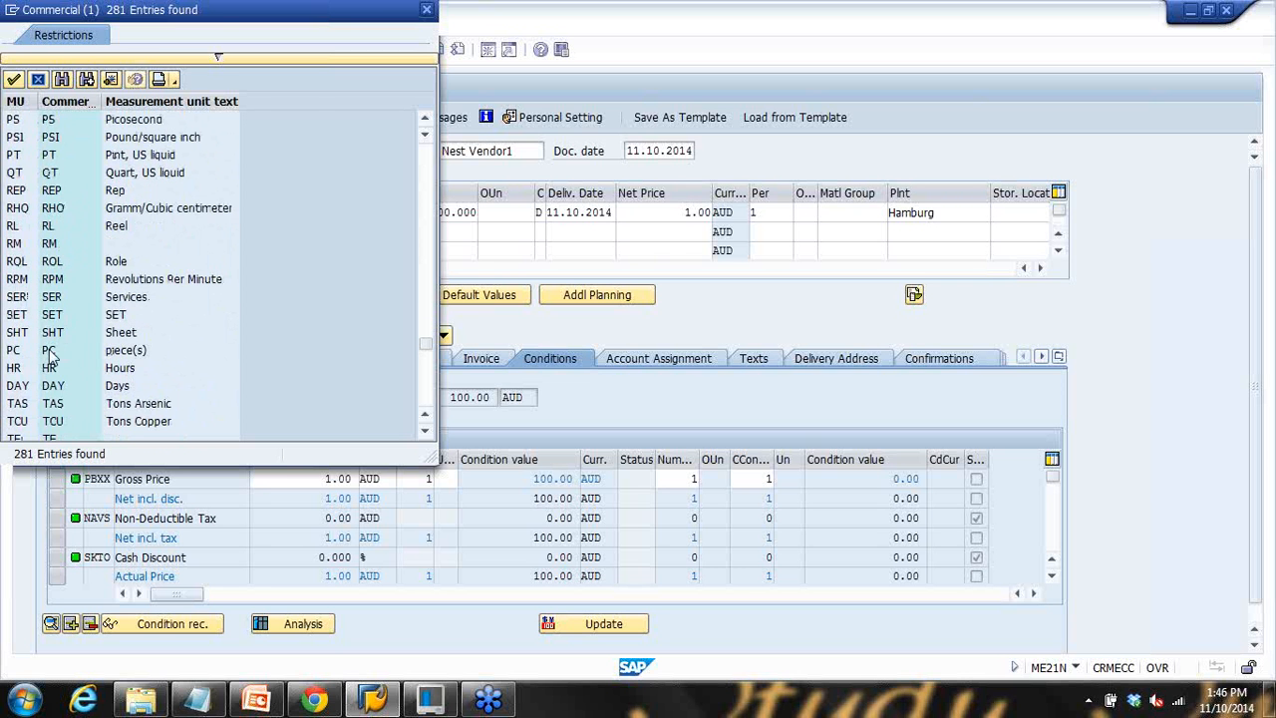
{"action": "double_click", "coordinate": [120, 349]}
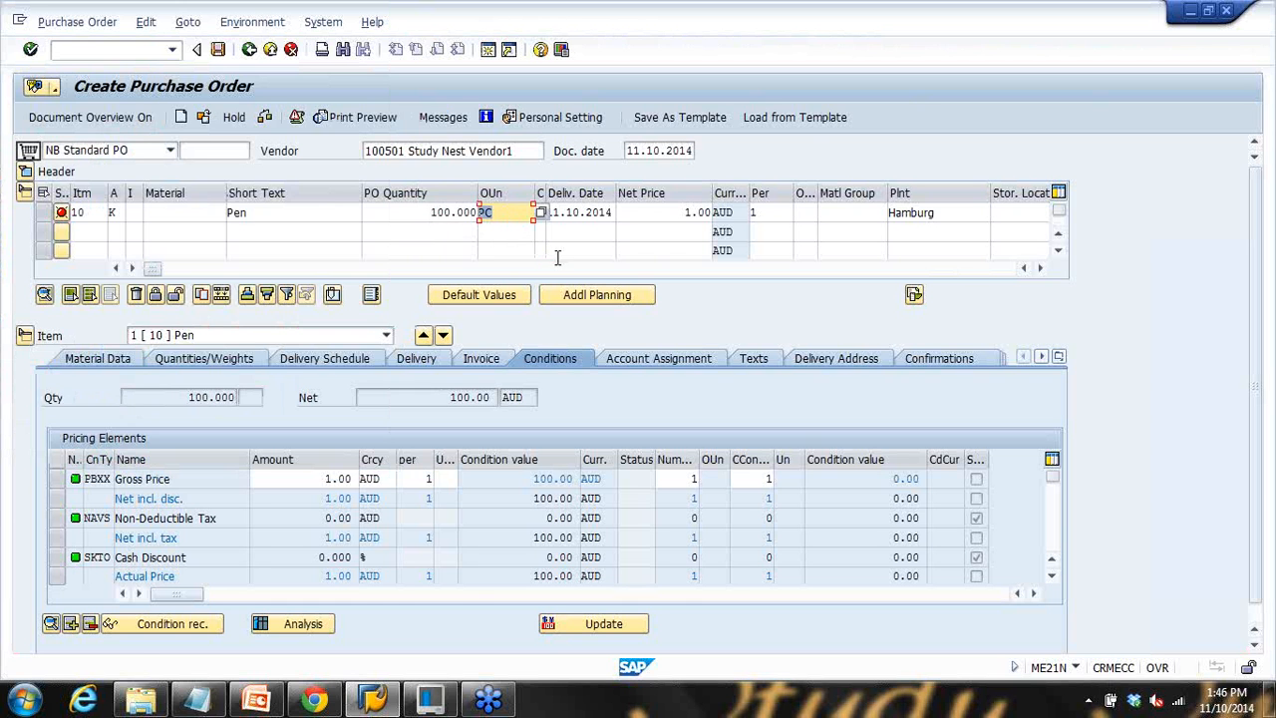
{"action": "key", "text": "Return"}
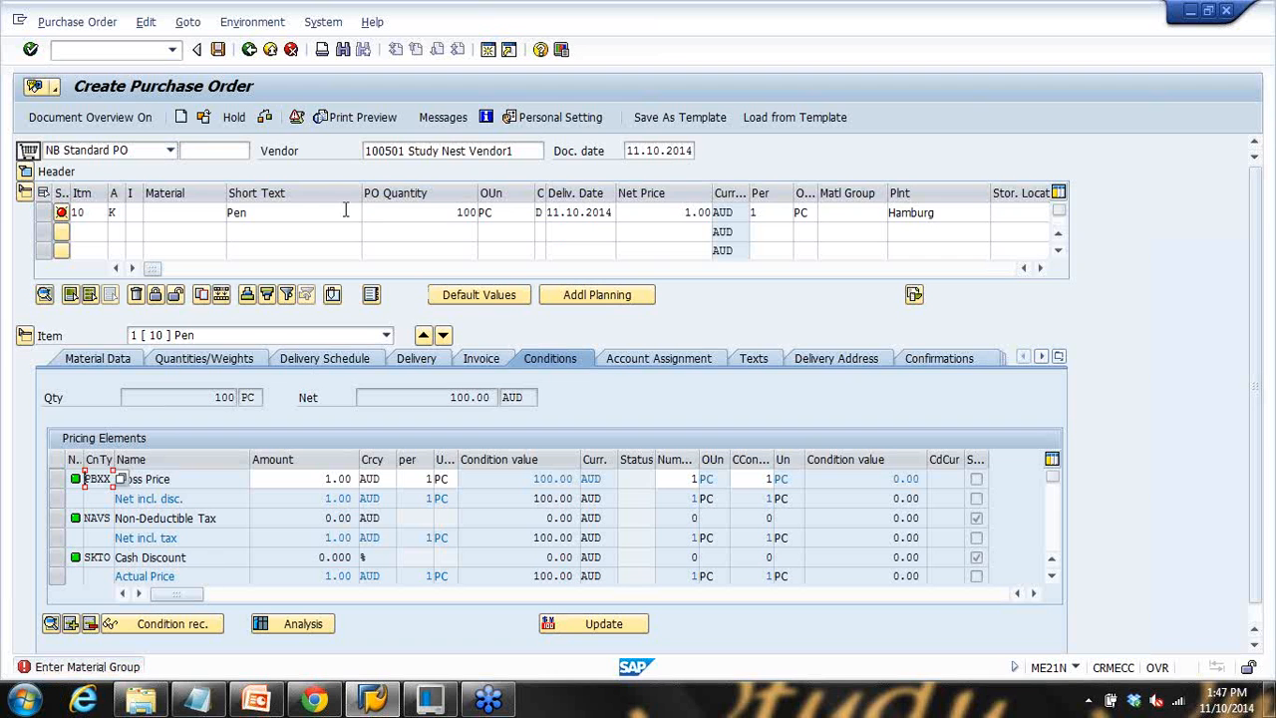
Step: Assign material group 00107, Miscelleanous, to the Pen item from the list of material groups
{"action": "left_click", "coordinate": [190, 213]}
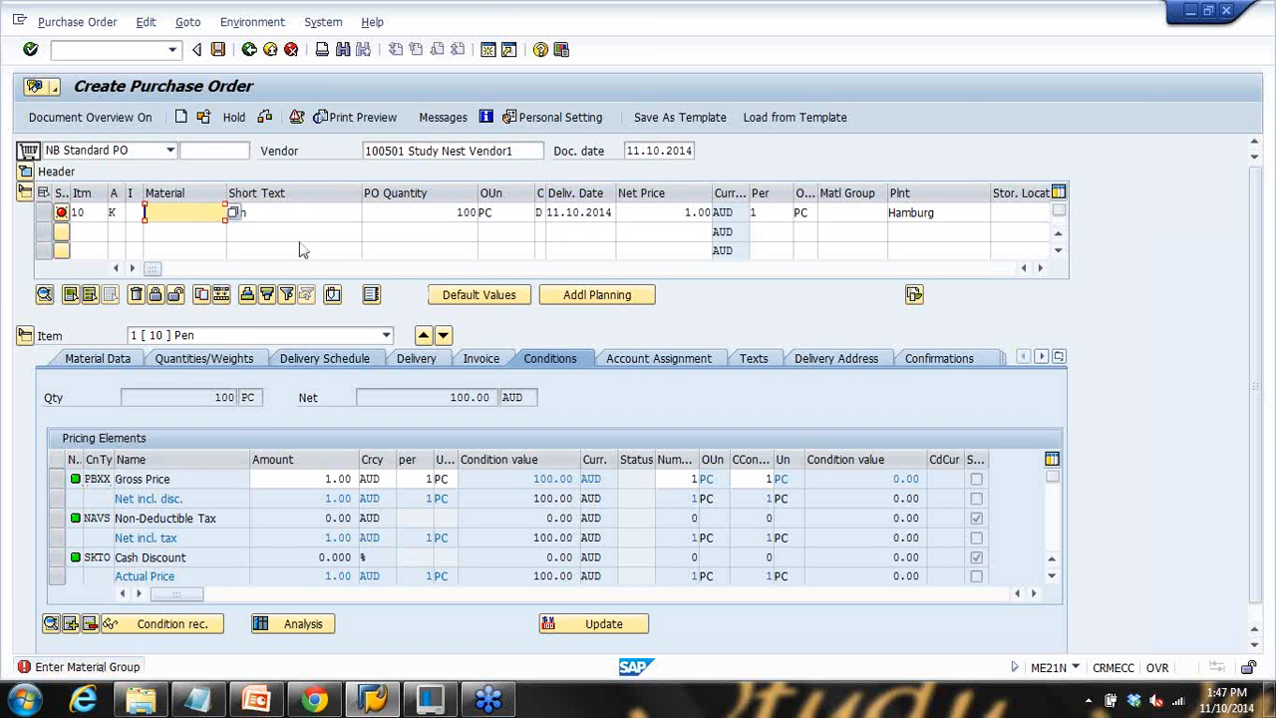
{"action": "key", "text": "Tab"}
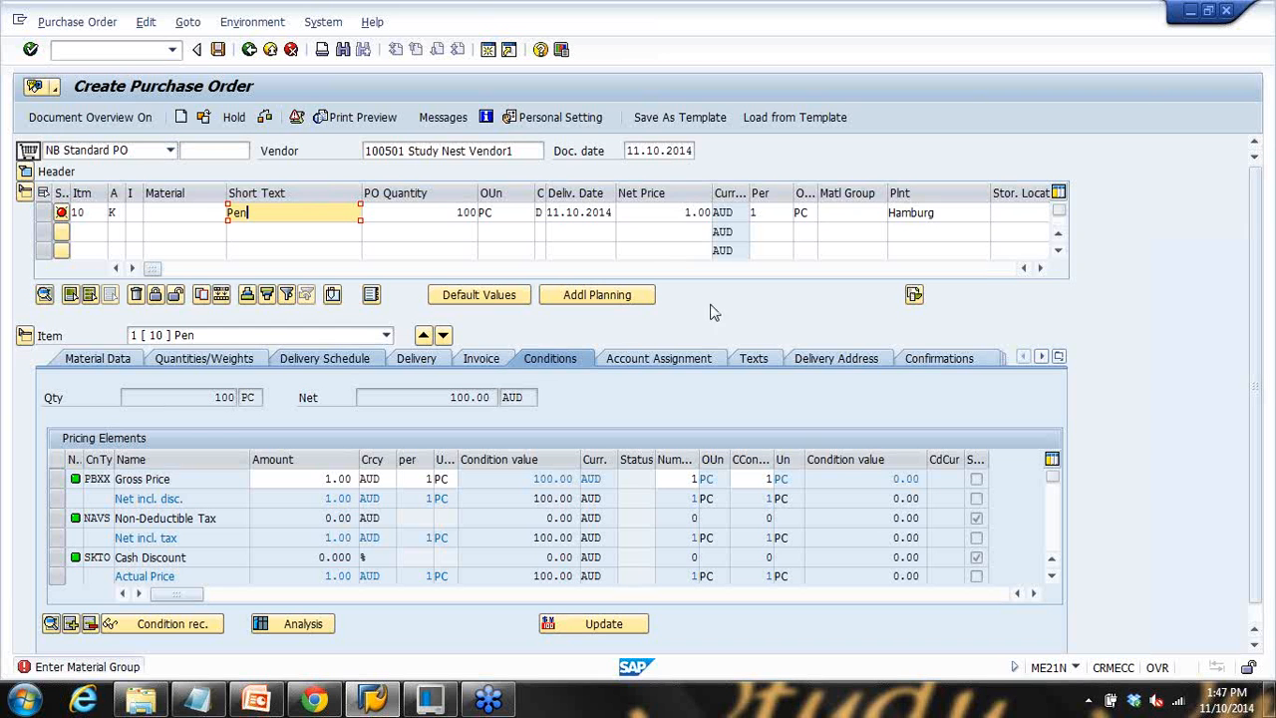
{"action": "left_click", "coordinate": [880, 213]}
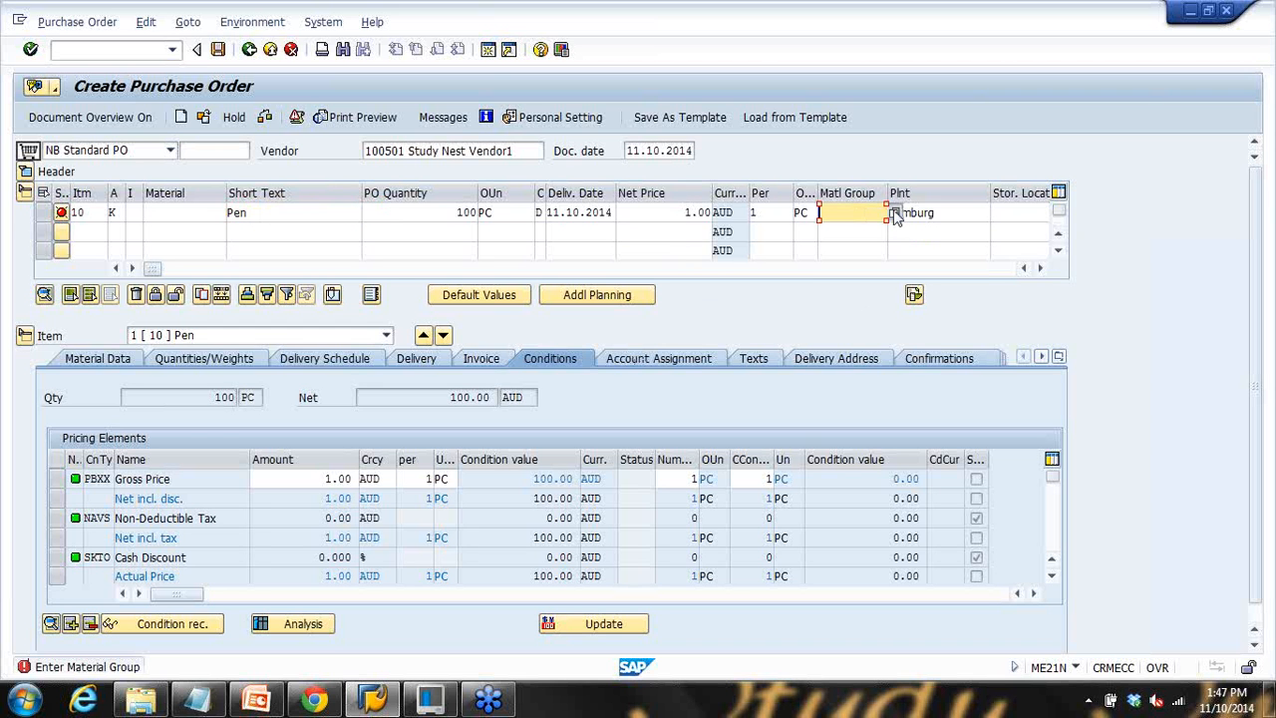
{"action": "key", "text": "Return"}
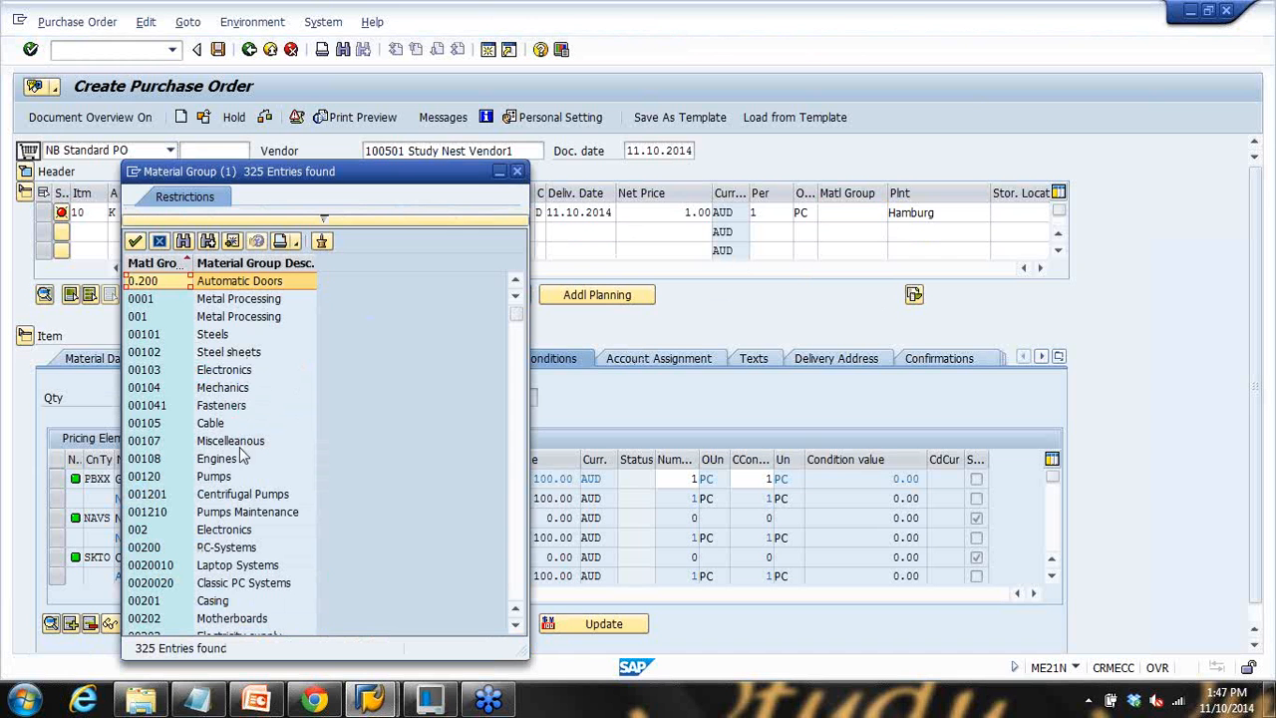
{"action": "left_click", "coordinate": [228, 445]}
{"action": "double_click", "coordinate": [229, 442]}
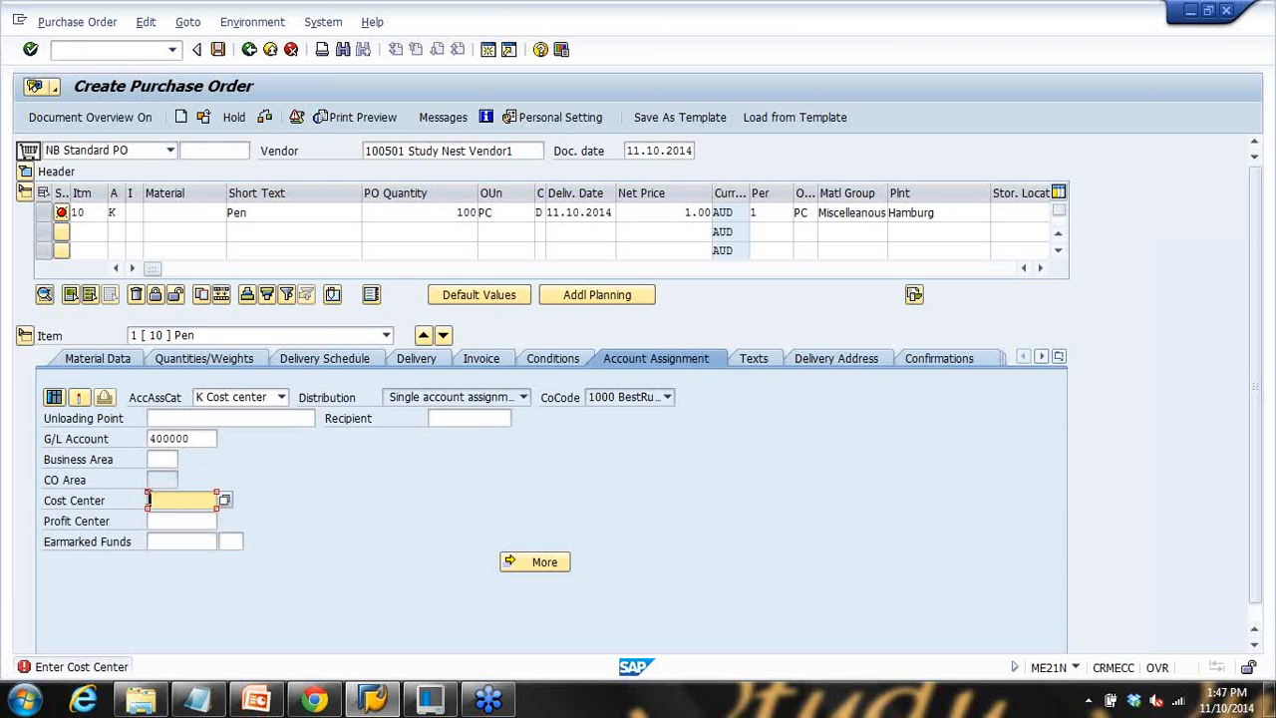
Step: Assign the Pen item to cost center 40000, accept the delivery date, and save the purchase order
{"action": "left_click_drag", "start_coordinate": [201, 439], "coordinate": [84, 437]}
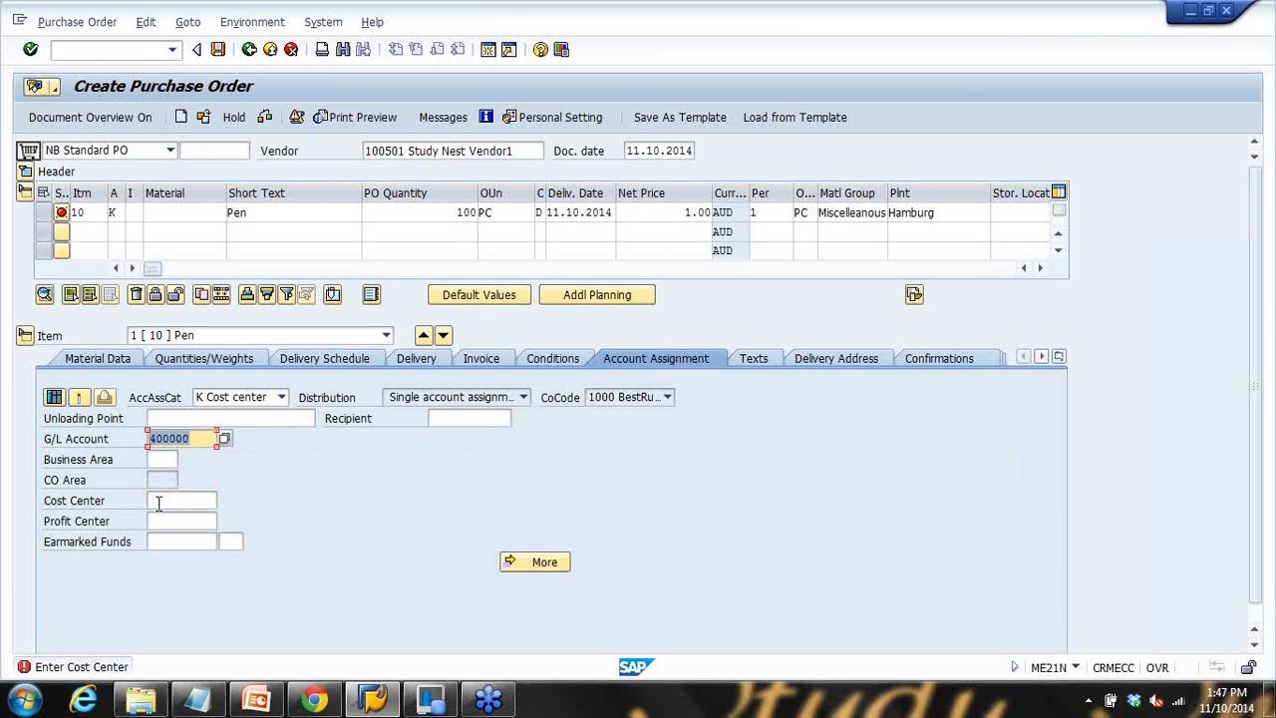
{"action": "left_click", "coordinate": [171, 501]}
{"action": "left_click", "coordinate": [182, 519]}
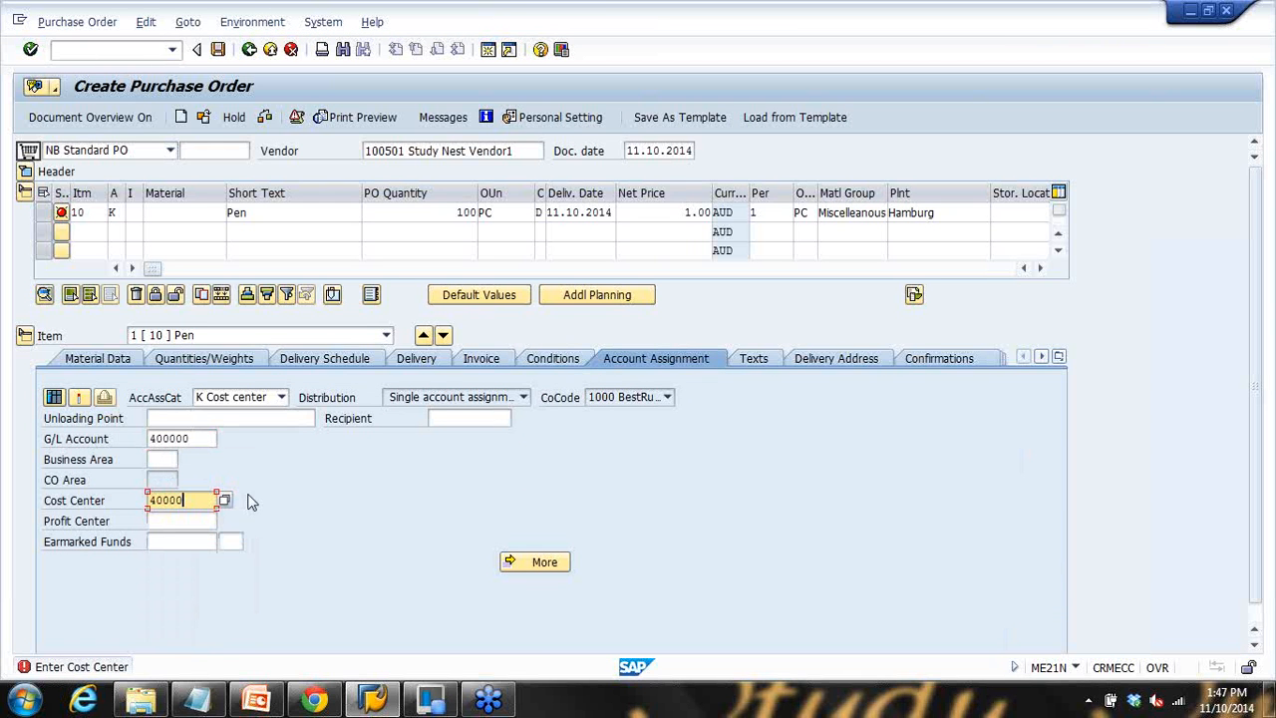
{"action": "key", "text": "Return"}
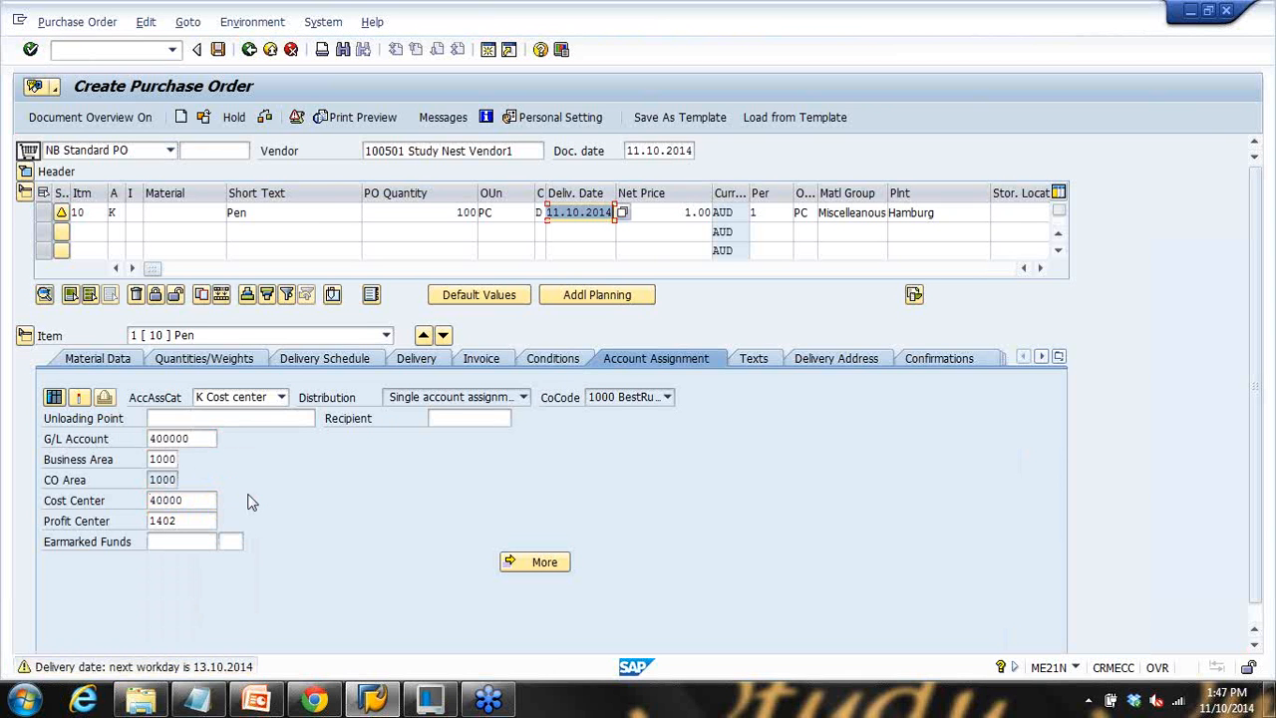
{"action": "key", "text": "Return"}
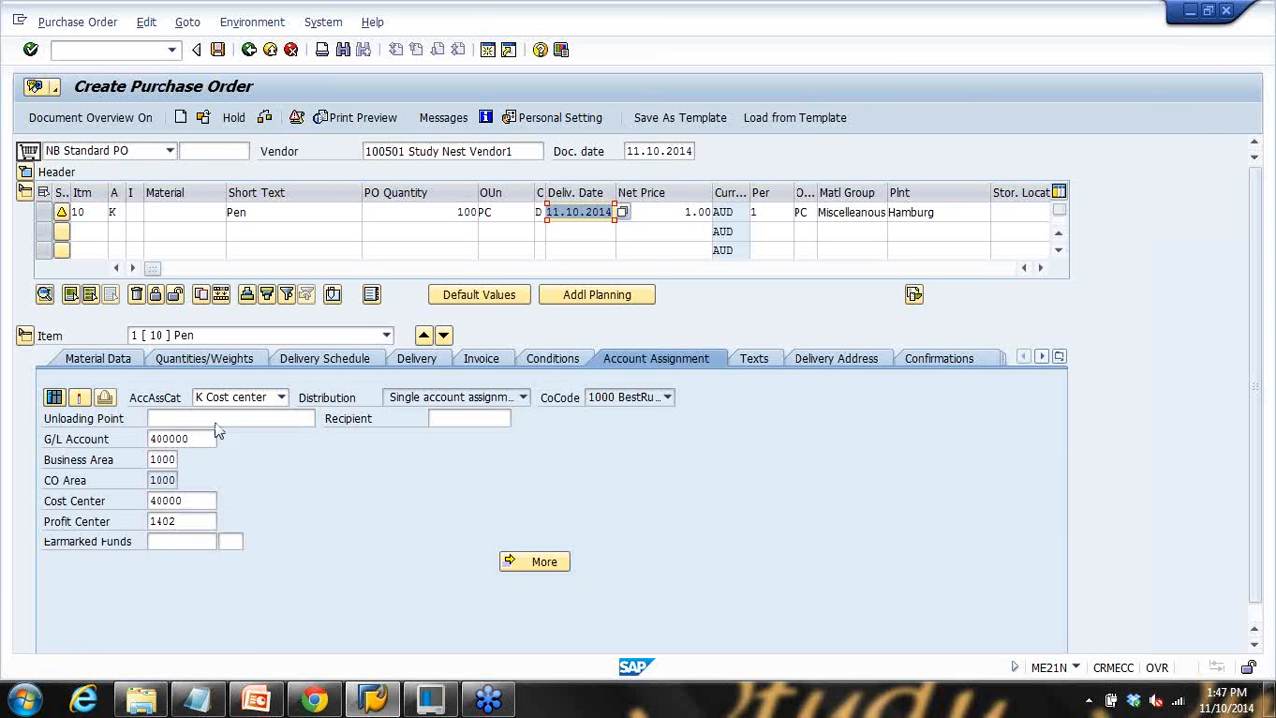
{"action": "left_click", "coordinate": [219, 52]}
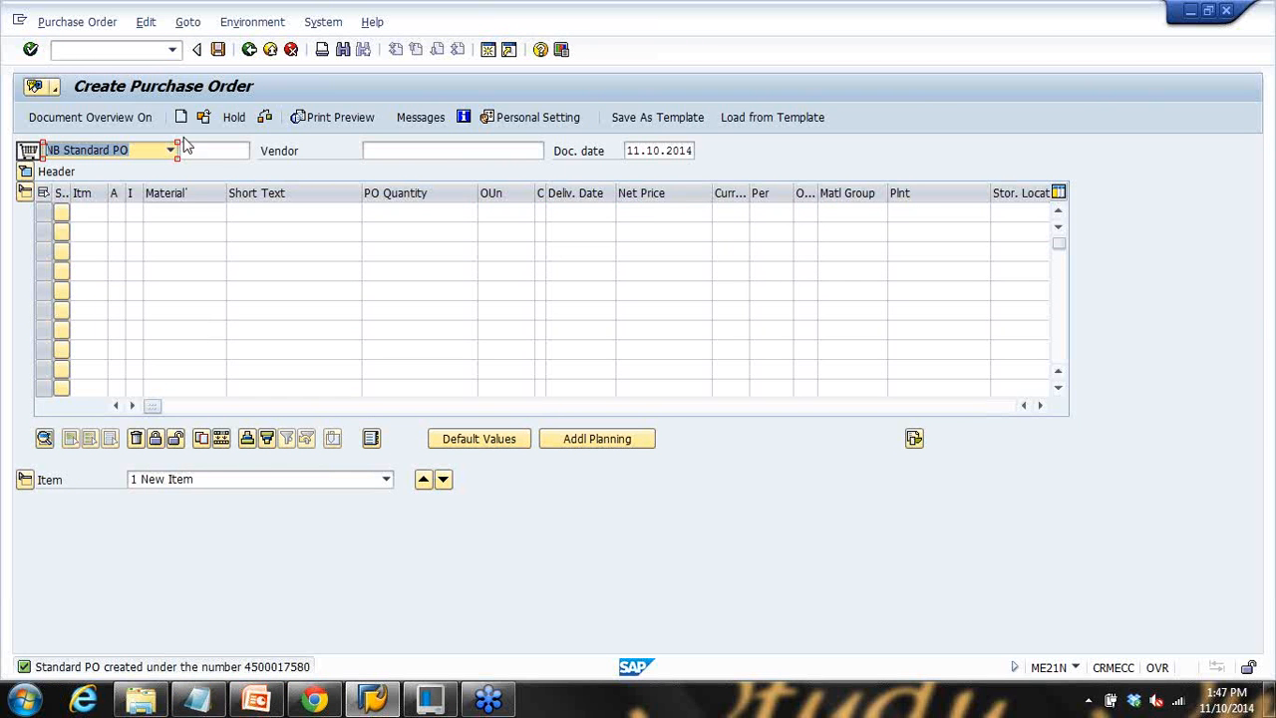
Step: Open the newly saved purchase order by its document number and review the Pen item's short text
{"action": "left_click", "coordinate": [203, 118]}
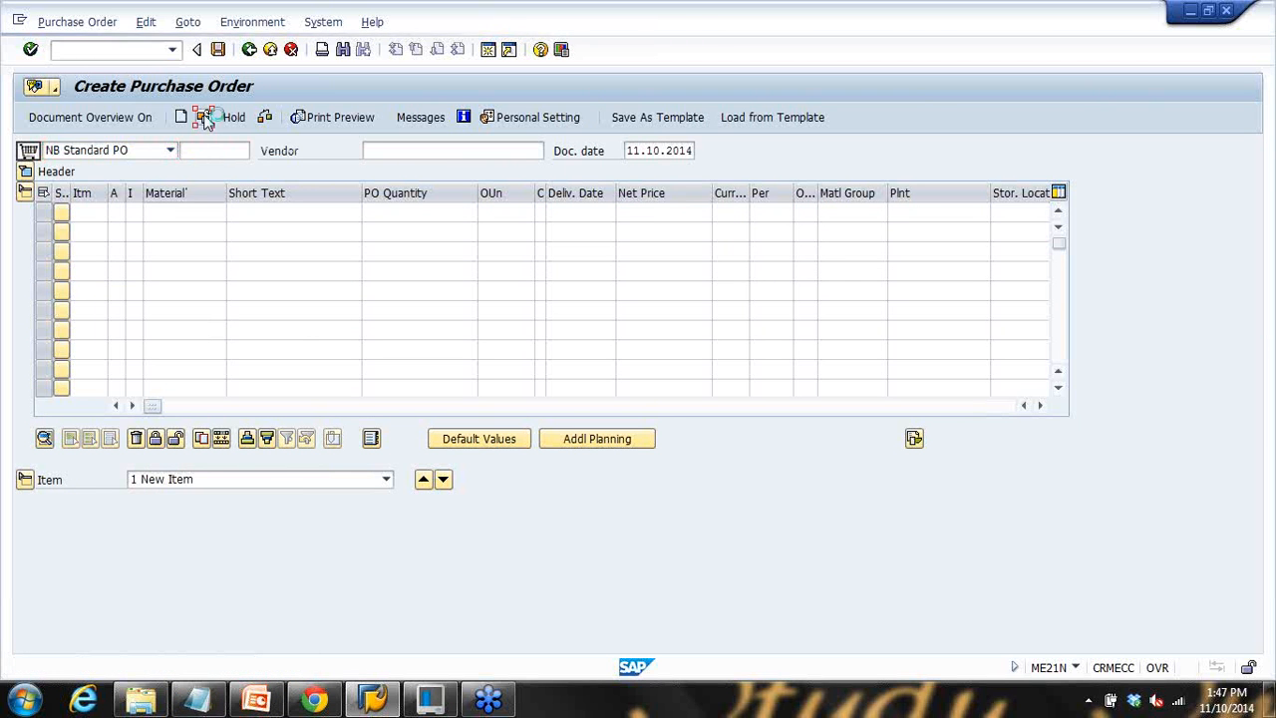
{"action": "left_click", "coordinate": [171, 199]}
{"action": "left_click_drag", "start_coordinate": [171, 199], "coordinate": [265, 201]}
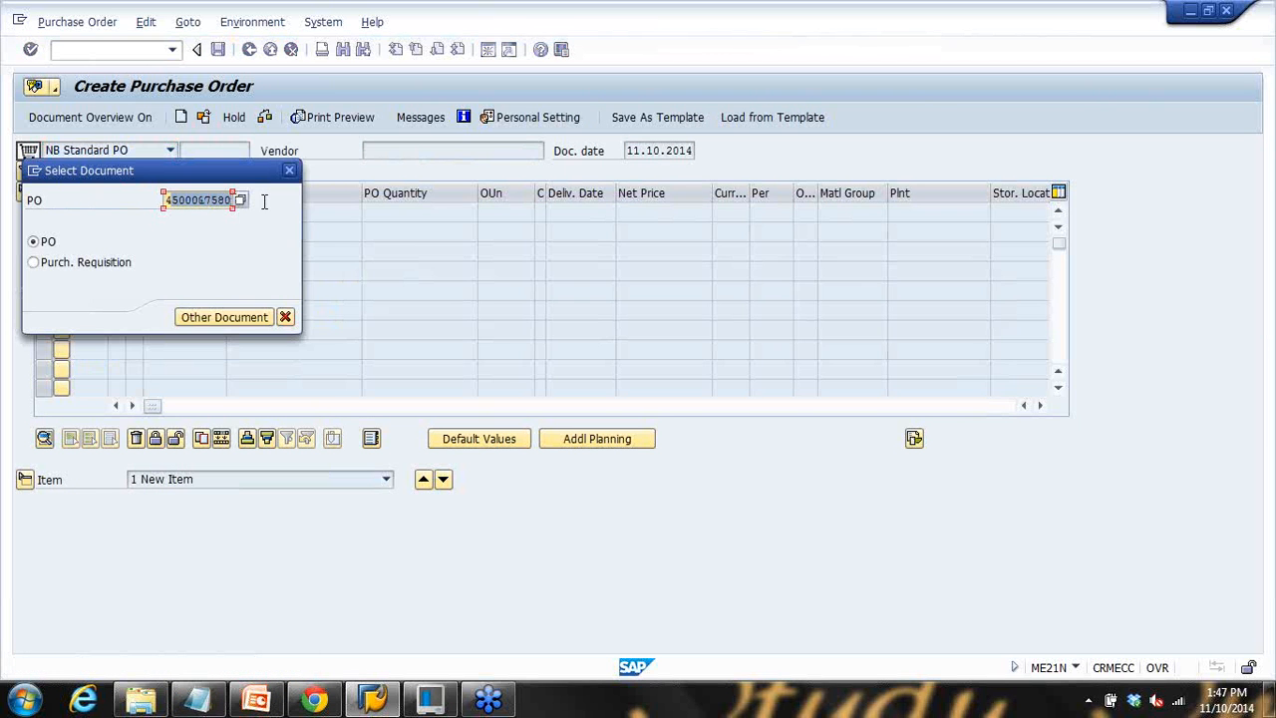
{"action": "left_click", "coordinate": [242, 320]}
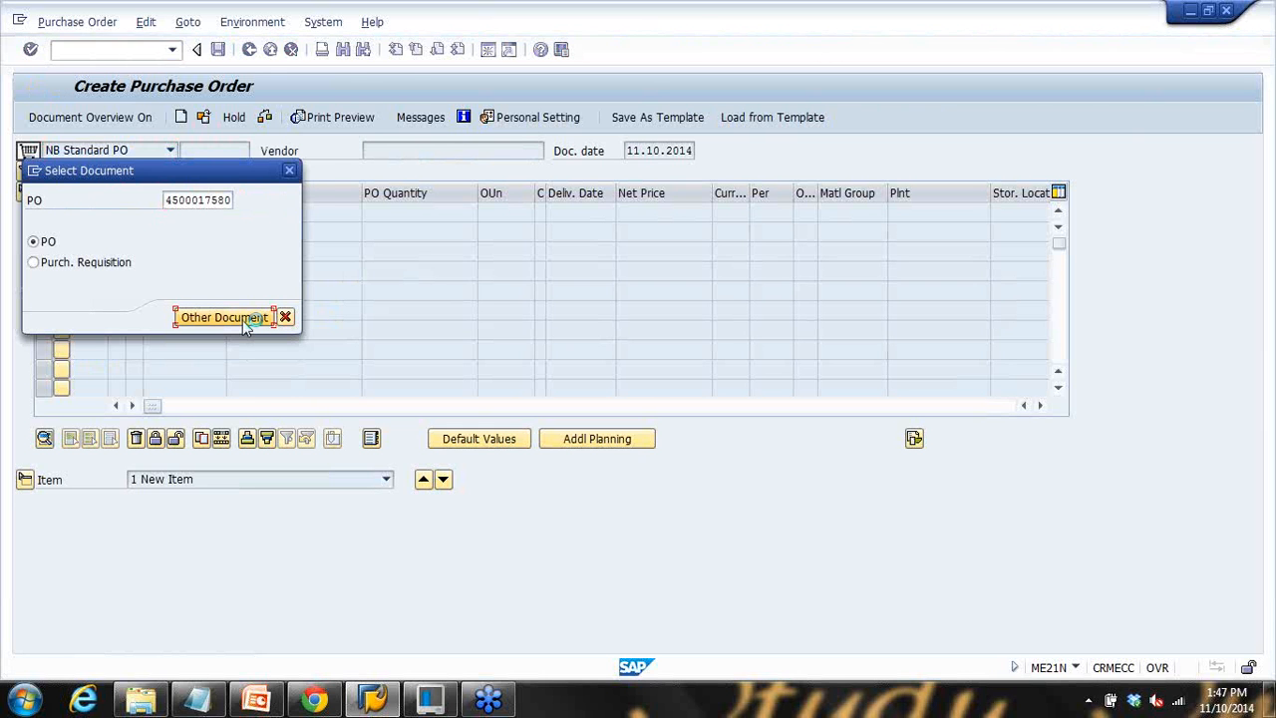
{"action": "left_click_drag", "start_coordinate": [261, 207], "coordinate": [149, 220]}
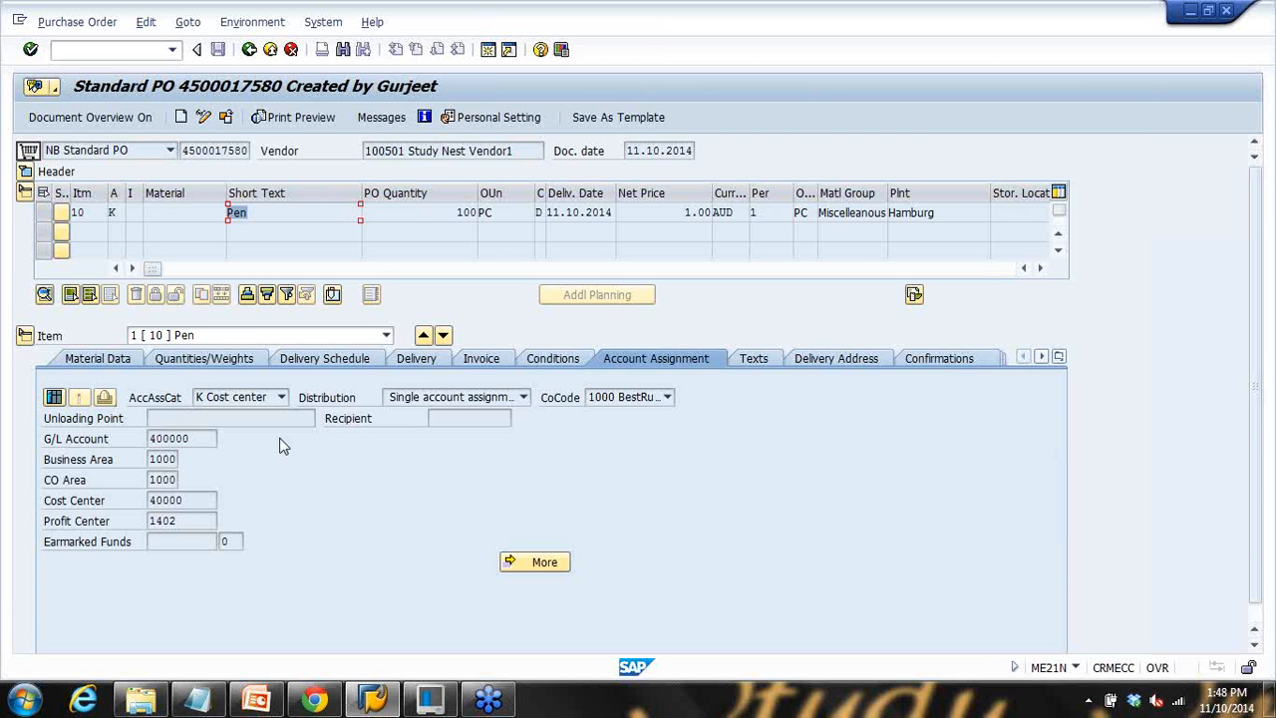
Step: Switch to PowerPoint and present the "Procurement for Consumption" slide, followed by the stock versus consumption material comparison
{"action": "left_click", "coordinate": [256, 701]}
{"action": "scroll", "coordinate": [97, 478], "scroll_direction": "down", "scroll_amount": 5}
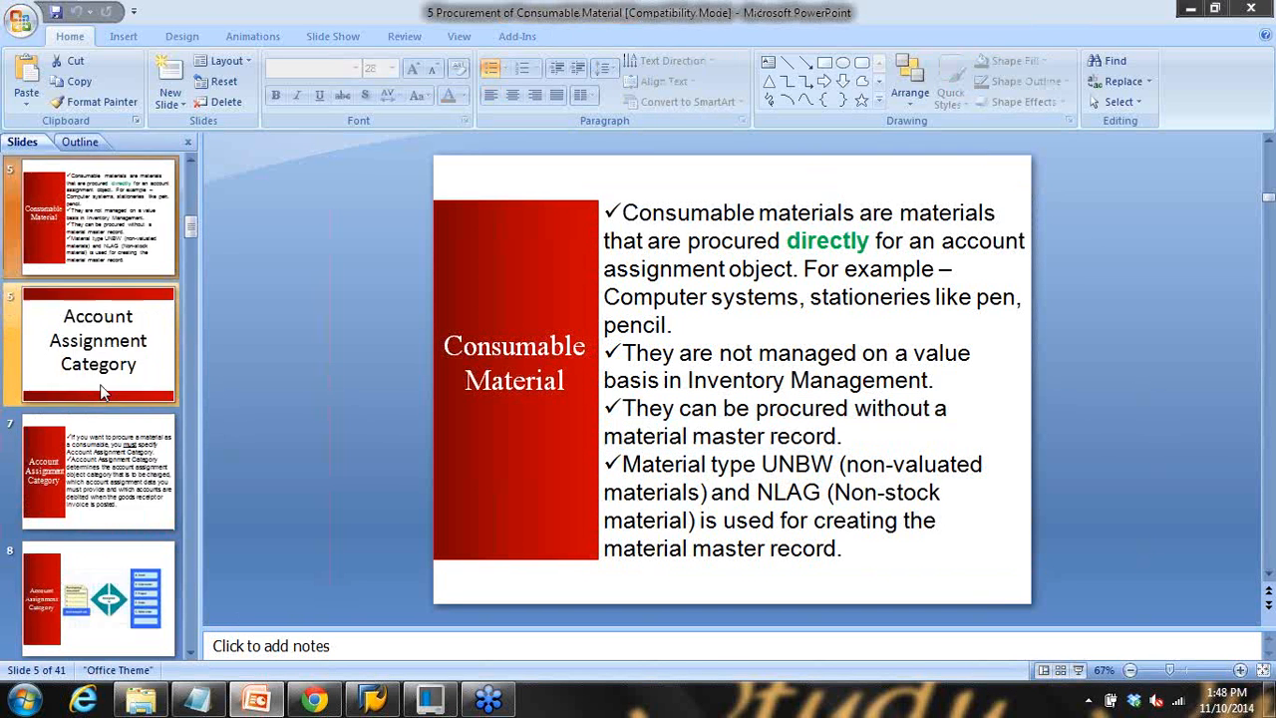
{"action": "left_click", "coordinate": [105, 250]}
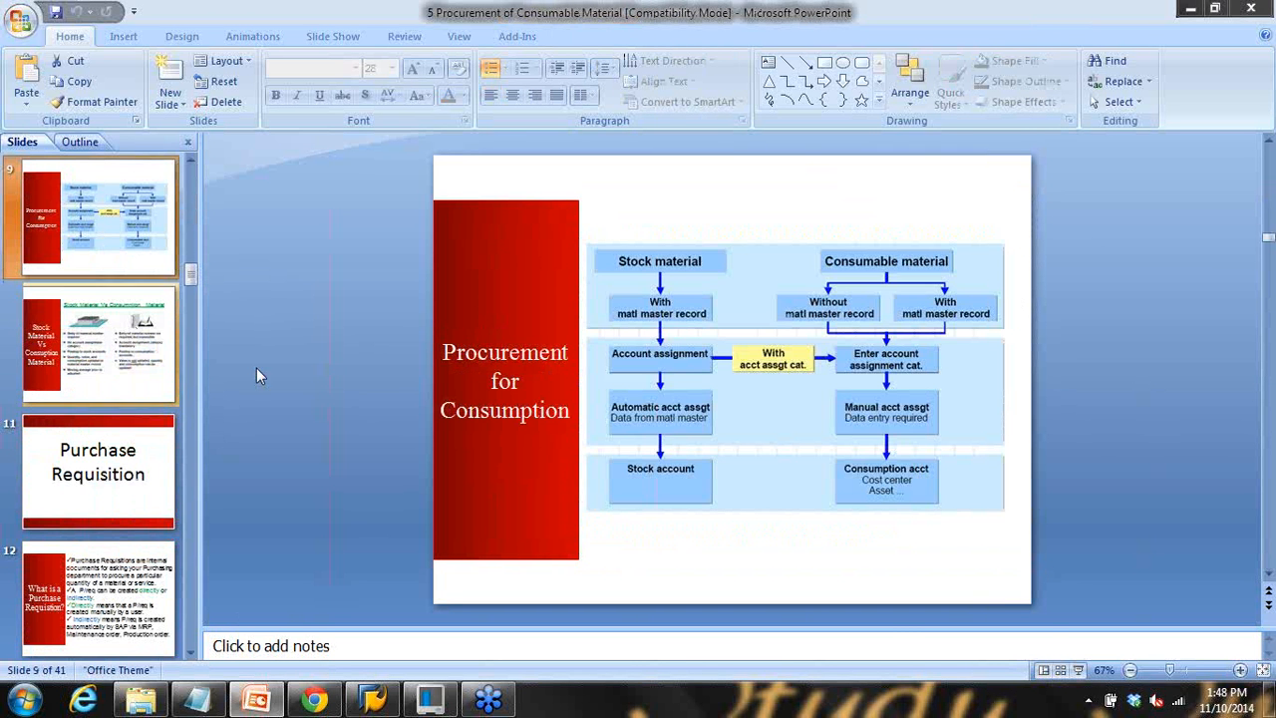
{"action": "left_click", "coordinate": [1078, 671]}
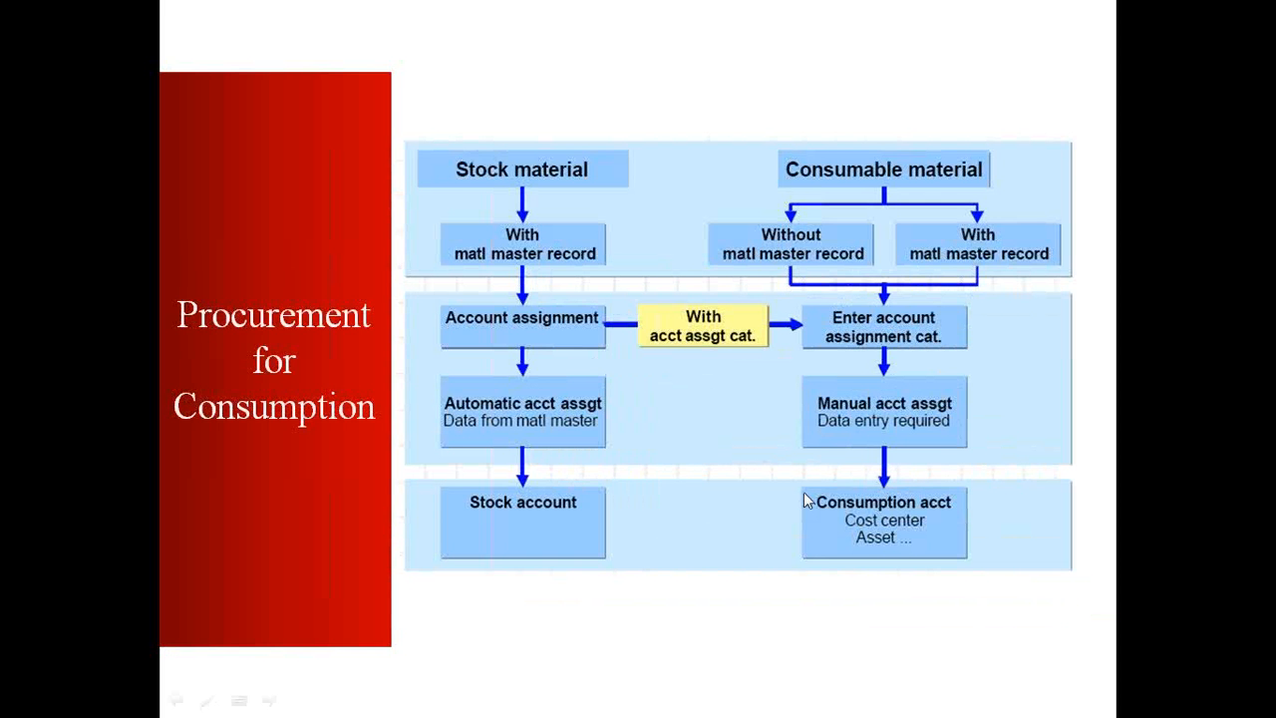
{"action": "left_click", "coordinate": [808, 500]}
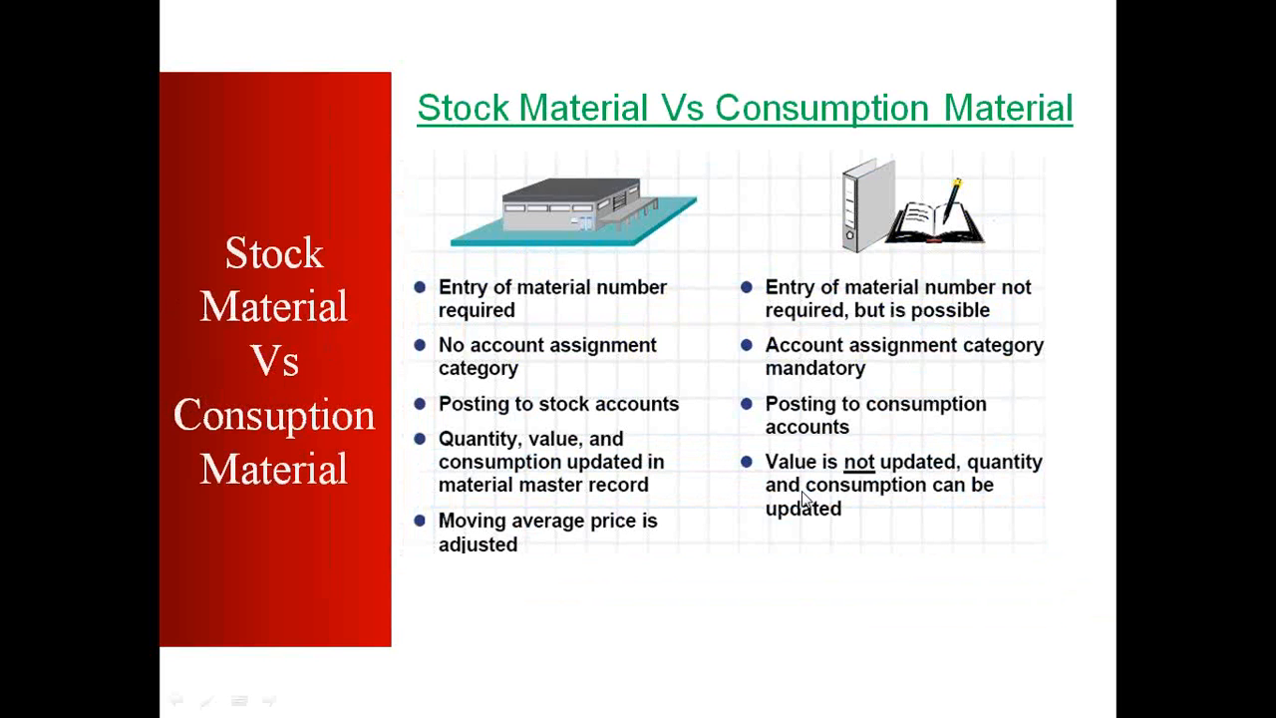
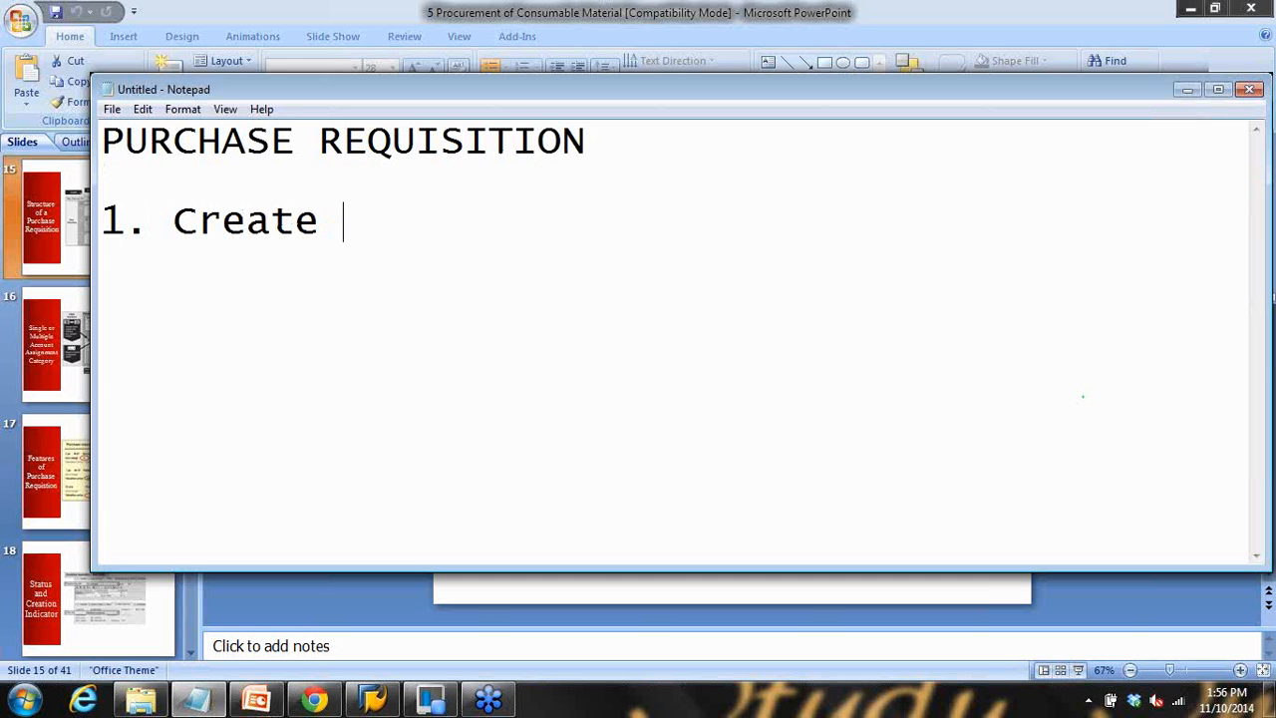
Step: Add transaction code ME51N to the Create line of the purchase requisition notes, in capital letters
{"action": "type", "text": "me"}
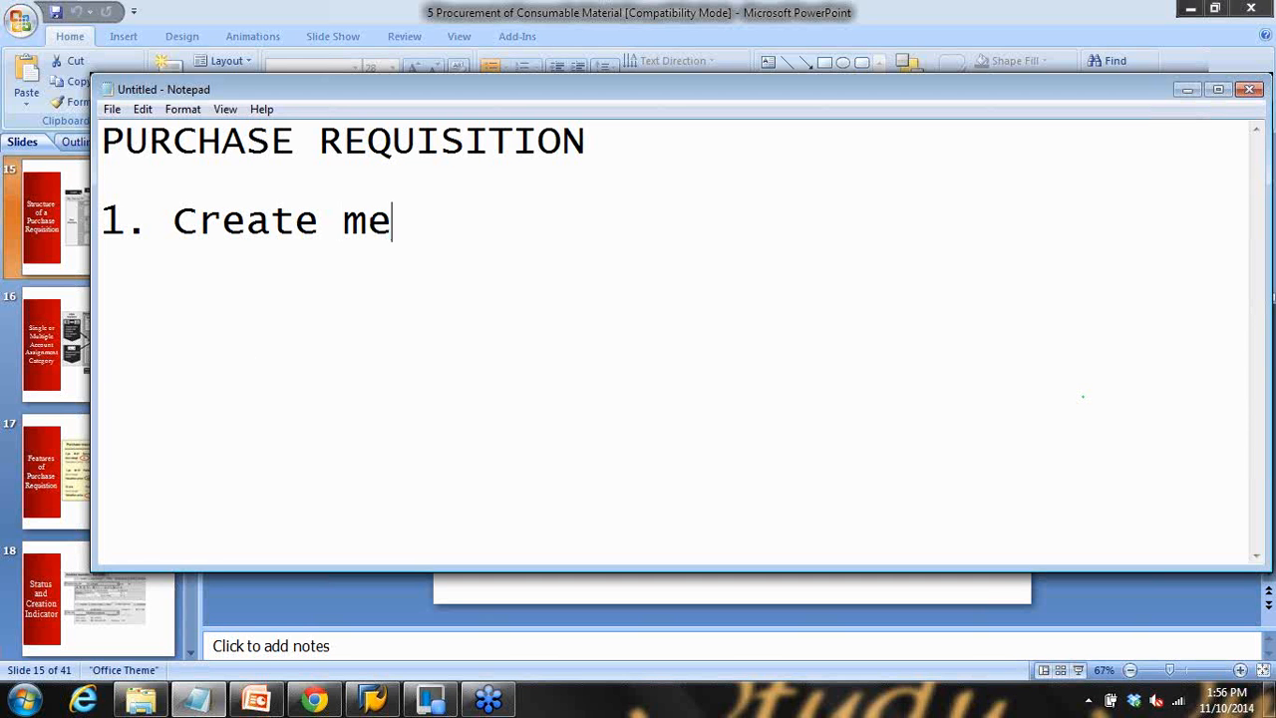
{"action": "type", "text": "51n"}
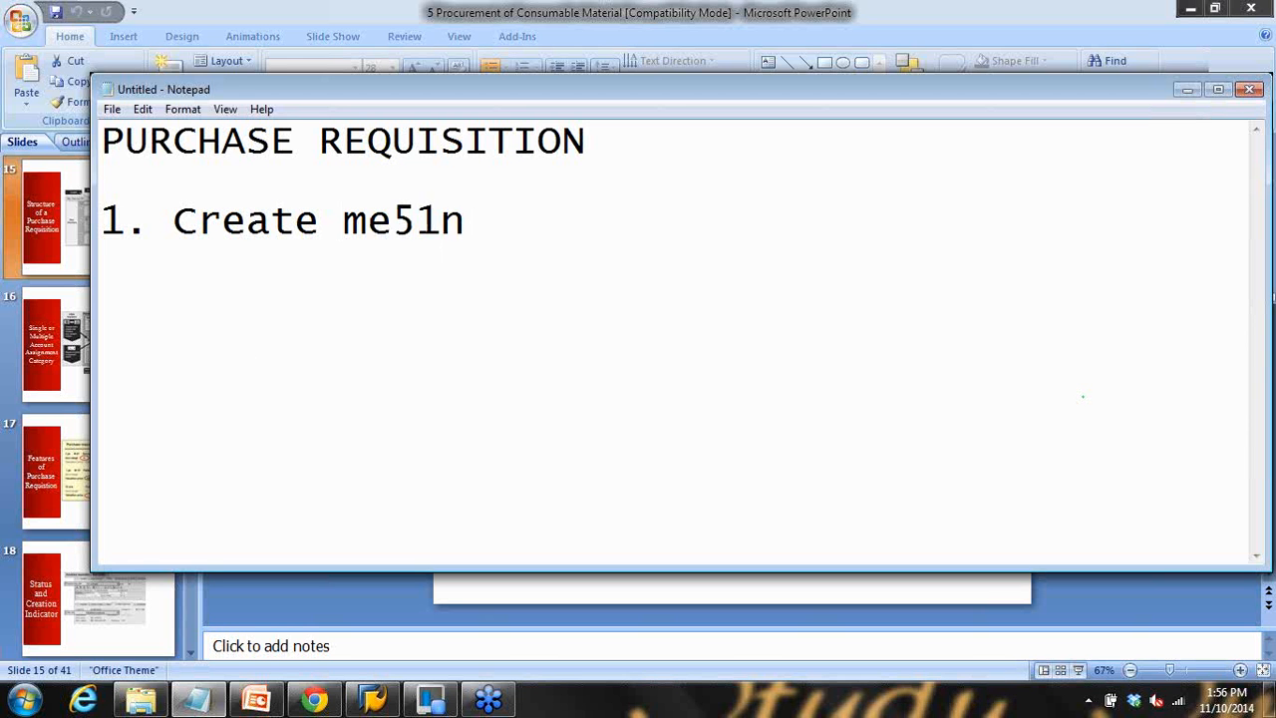
{"action": "key", "text": "BackSpace"}
{"action": "key", "text": "BackSpace"}
{"action": "key", "text": "BackSpace"}
{"action": "key", "text": "BackSpace"}
{"action": "key", "text": "BackSpace"}
{"action": "type", "text": "ME"}
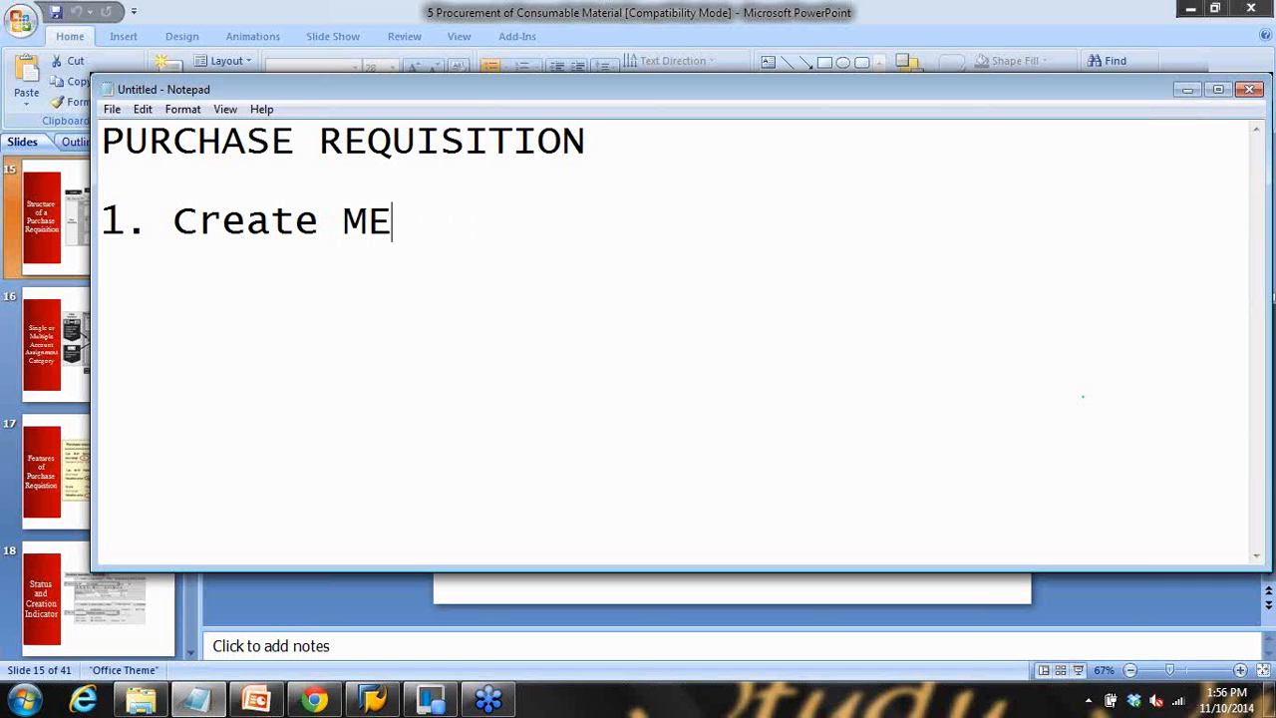
{"action": "type", "text": "51N "}
Step: Add two numbered lines to the notes: "2. Change ME52N" and "3. Display ME53N"
{"action": "type", "text": "2"}
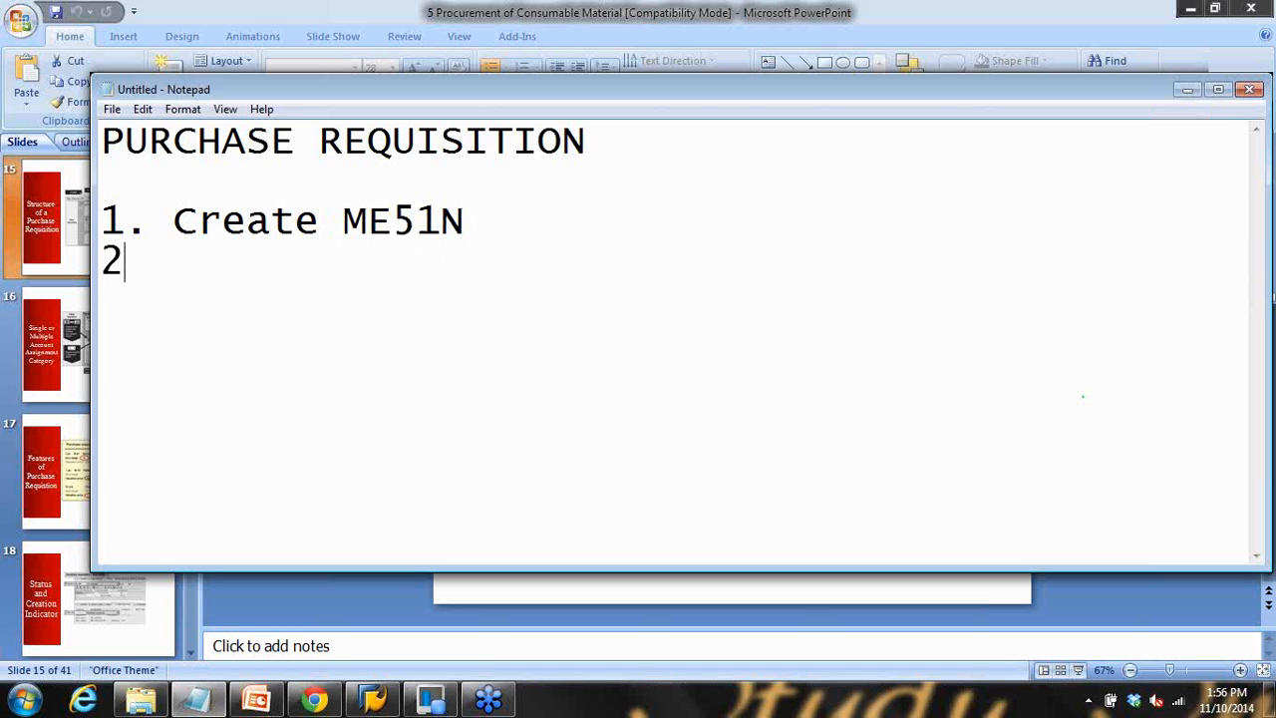
{"action": "type", "text": ". Change "}
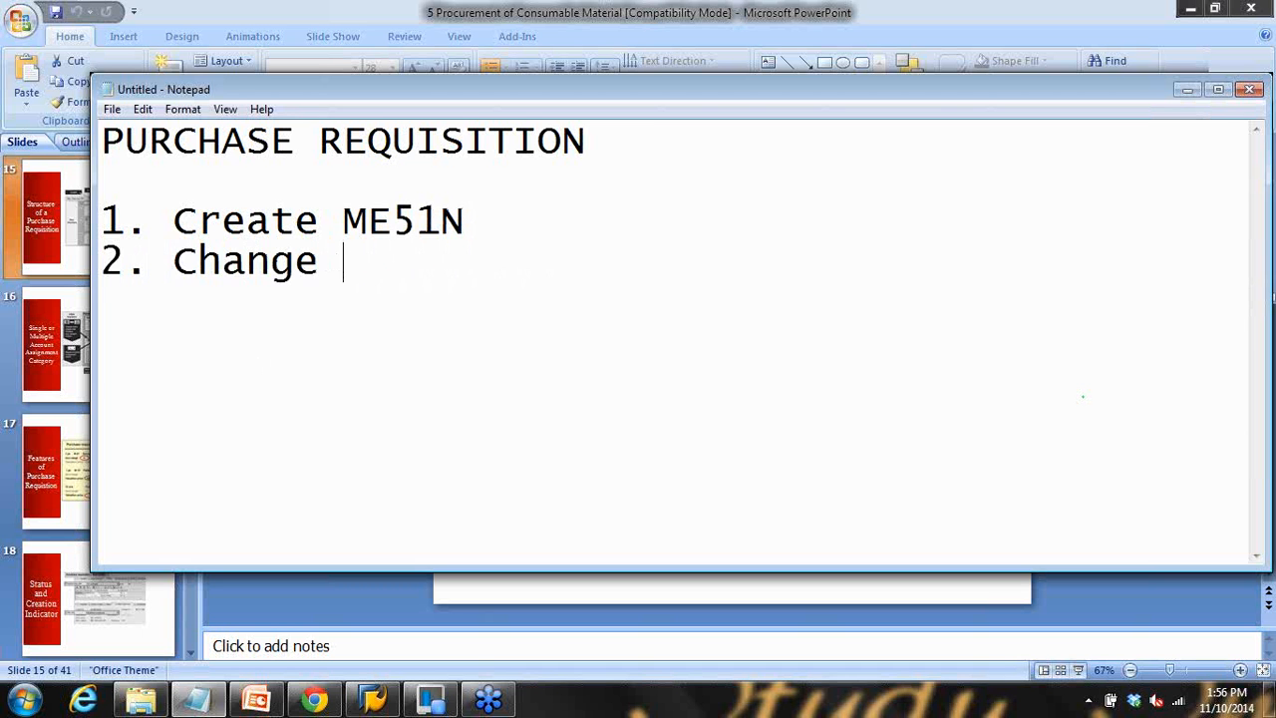
{"action": "type", "text": "ME"}
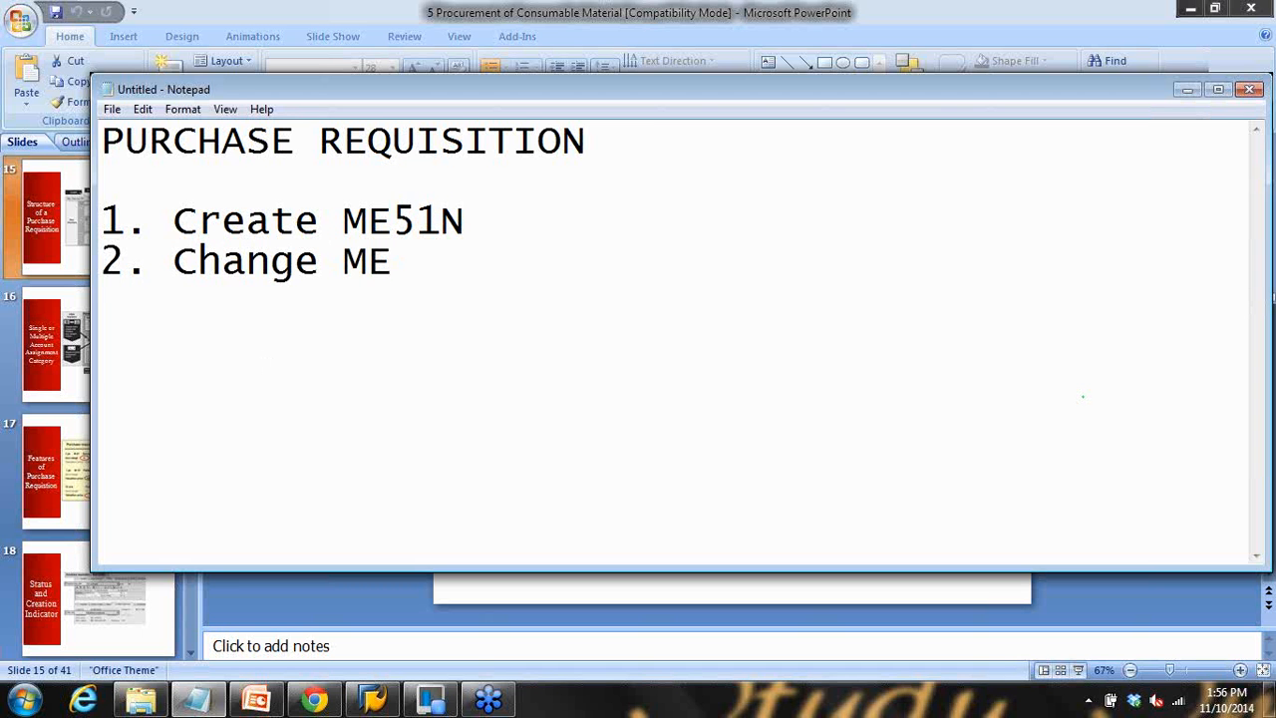
{"action": "type", "text": "52N "}
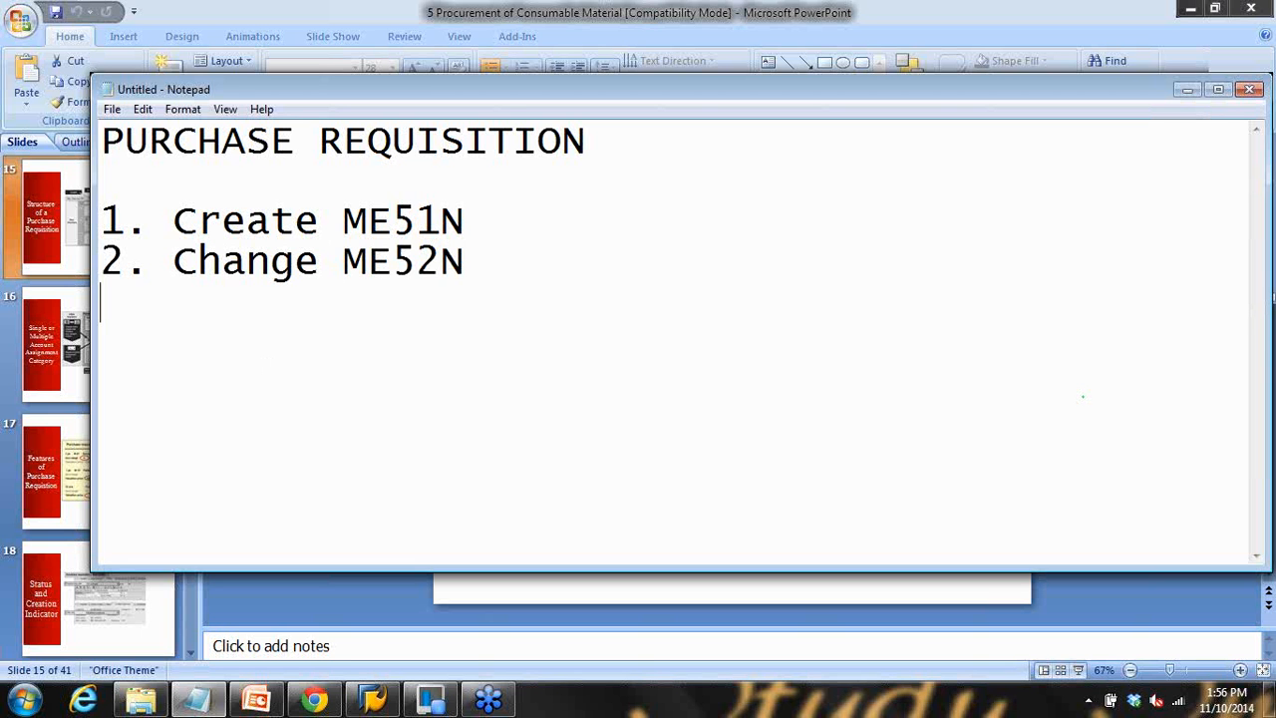
{"action": "type", "text": "3. Display"}
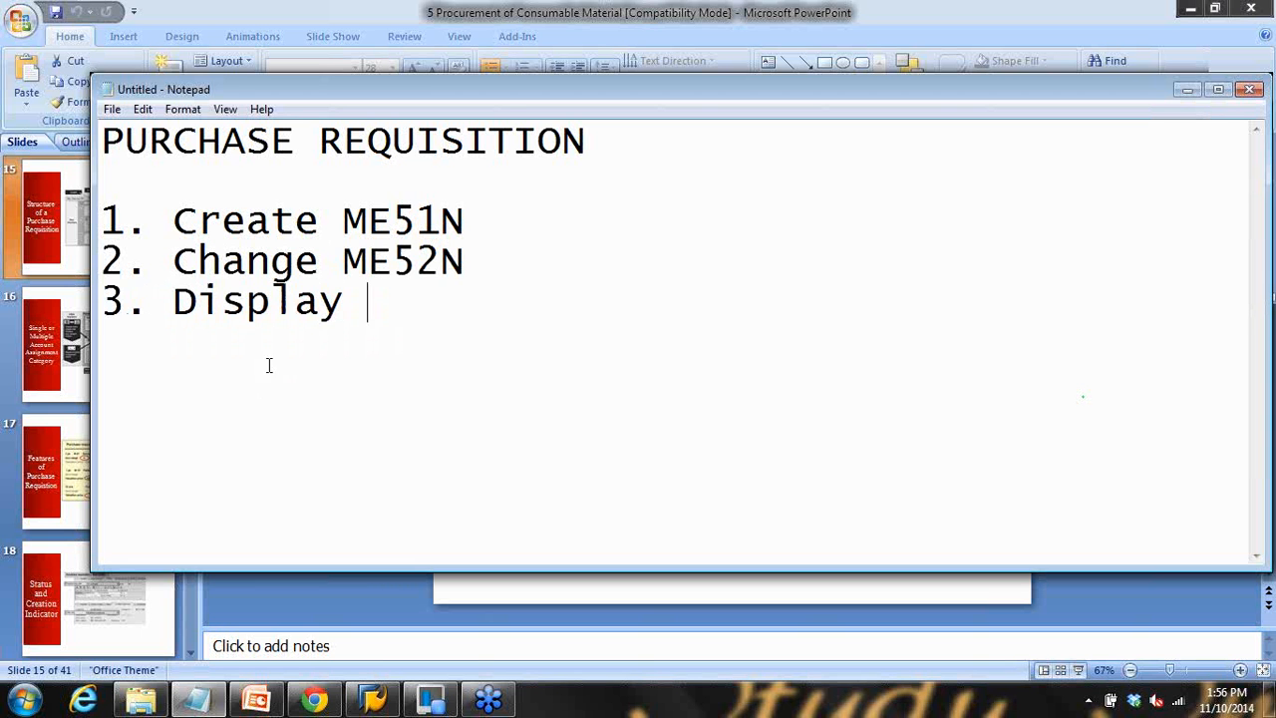
{"action": "type", "text": " ME53N"}
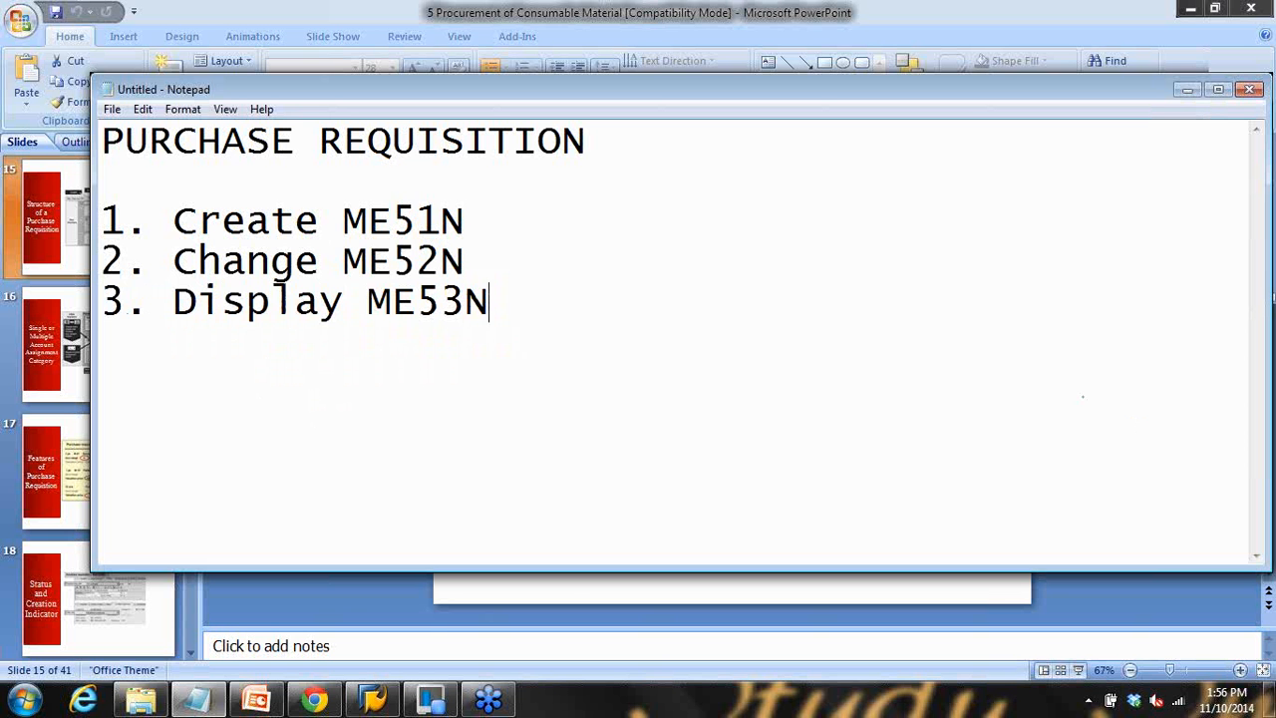
{"action": "left_click", "coordinate": [404, 596]}
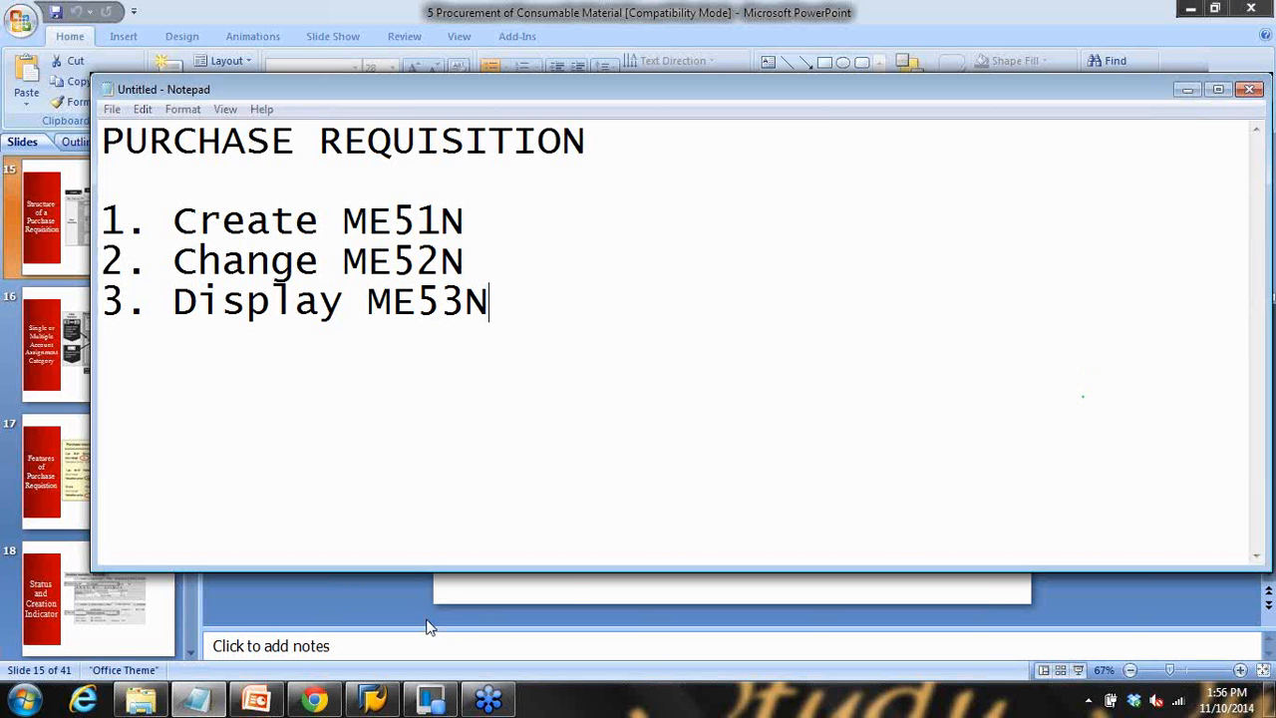
Step: Switch to SAP, leave the purchase order, and expand Logistics > Materials Management > Purchasing > Purchase Requisition in the SAP Menu
{"action": "left_click", "coordinate": [351, 701]}
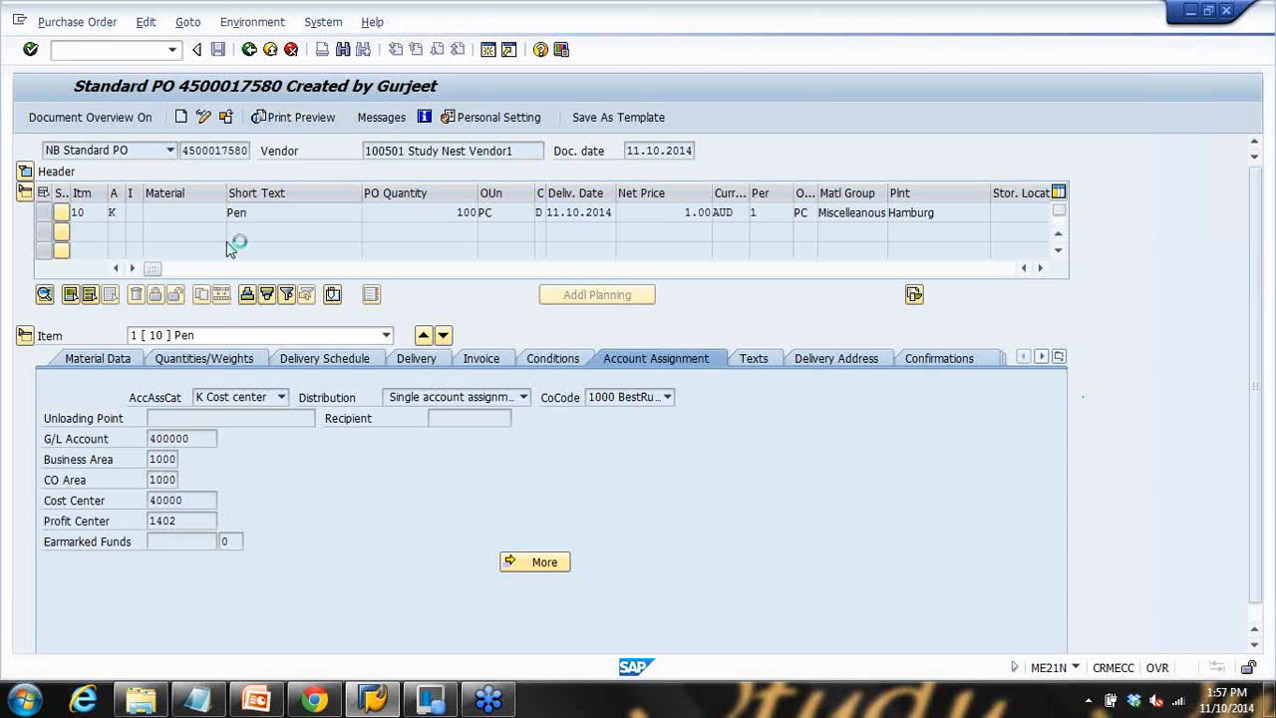
{"action": "key", "text": "F3"}
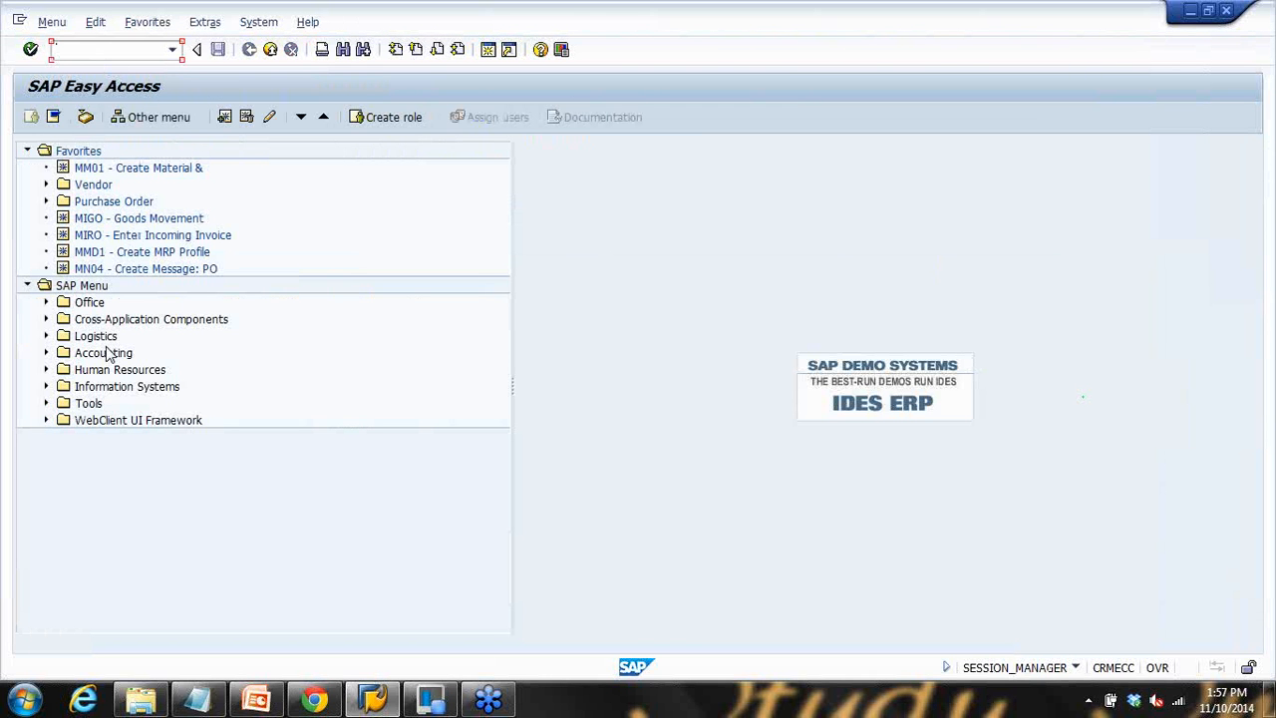
{"action": "left_click", "coordinate": [46, 337]}
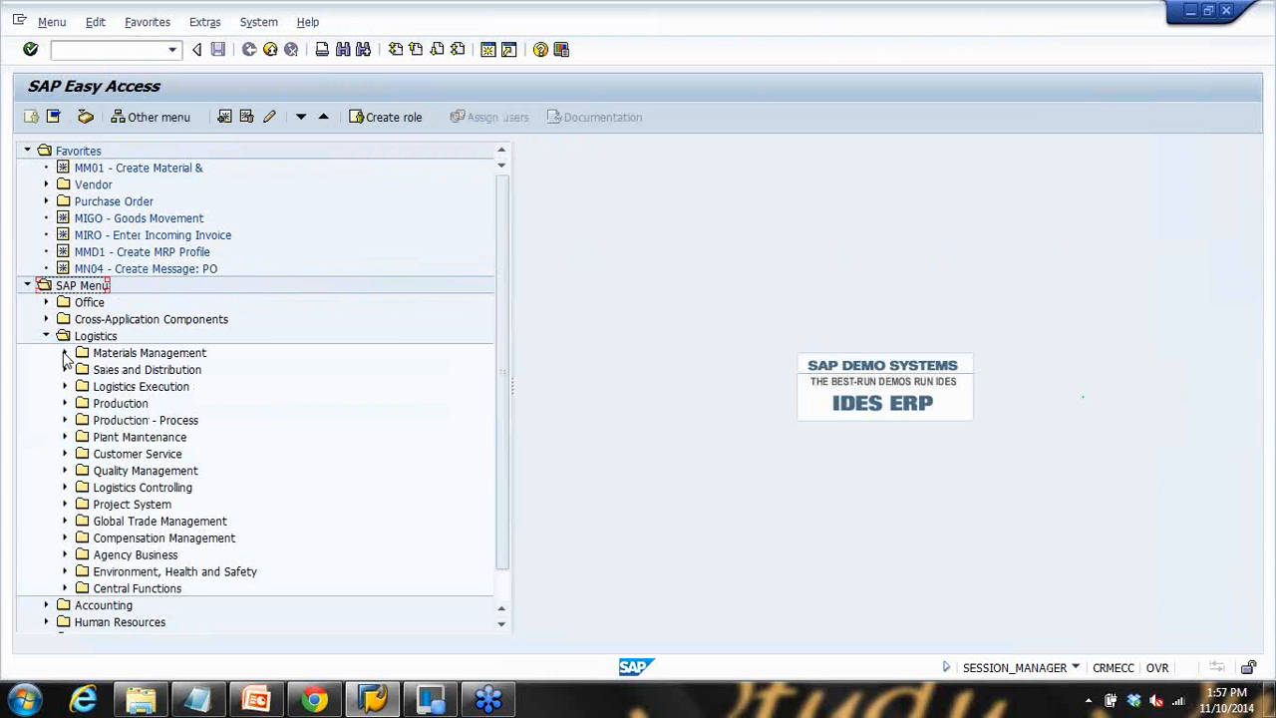
{"action": "left_click", "coordinate": [65, 354]}
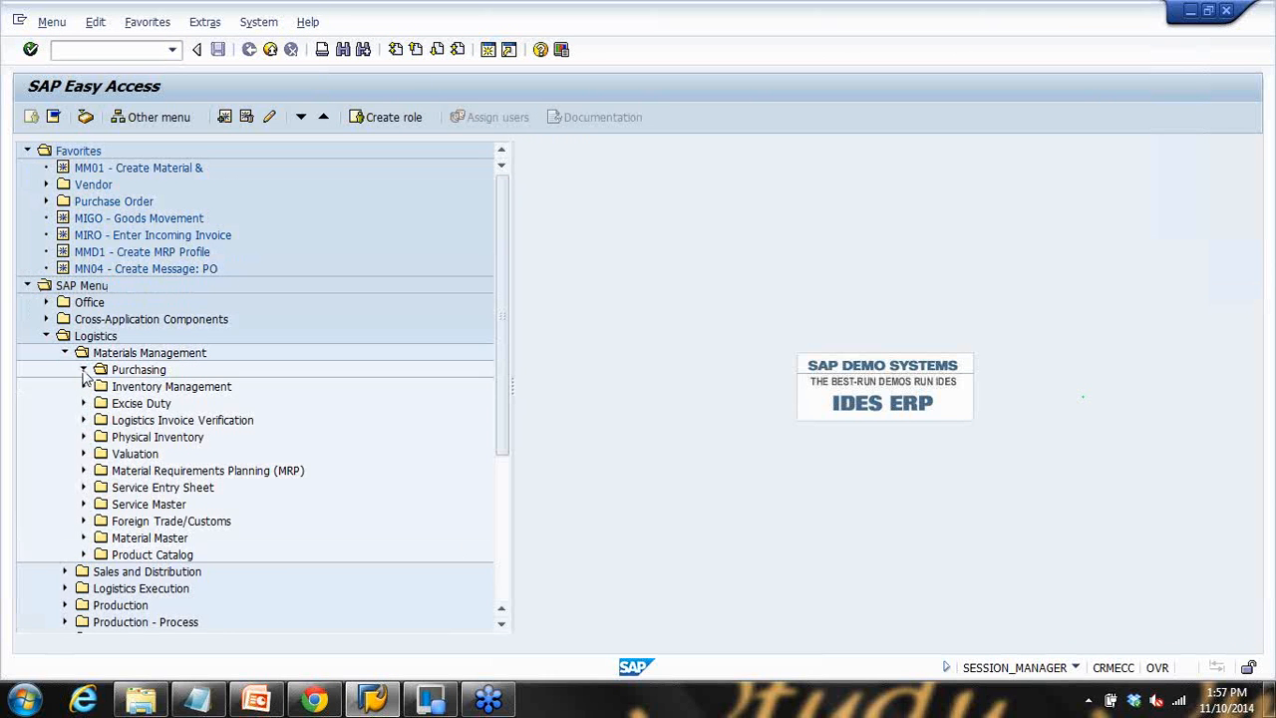
{"action": "left_click", "coordinate": [84, 370]}
{"action": "left_click", "coordinate": [102, 404]}
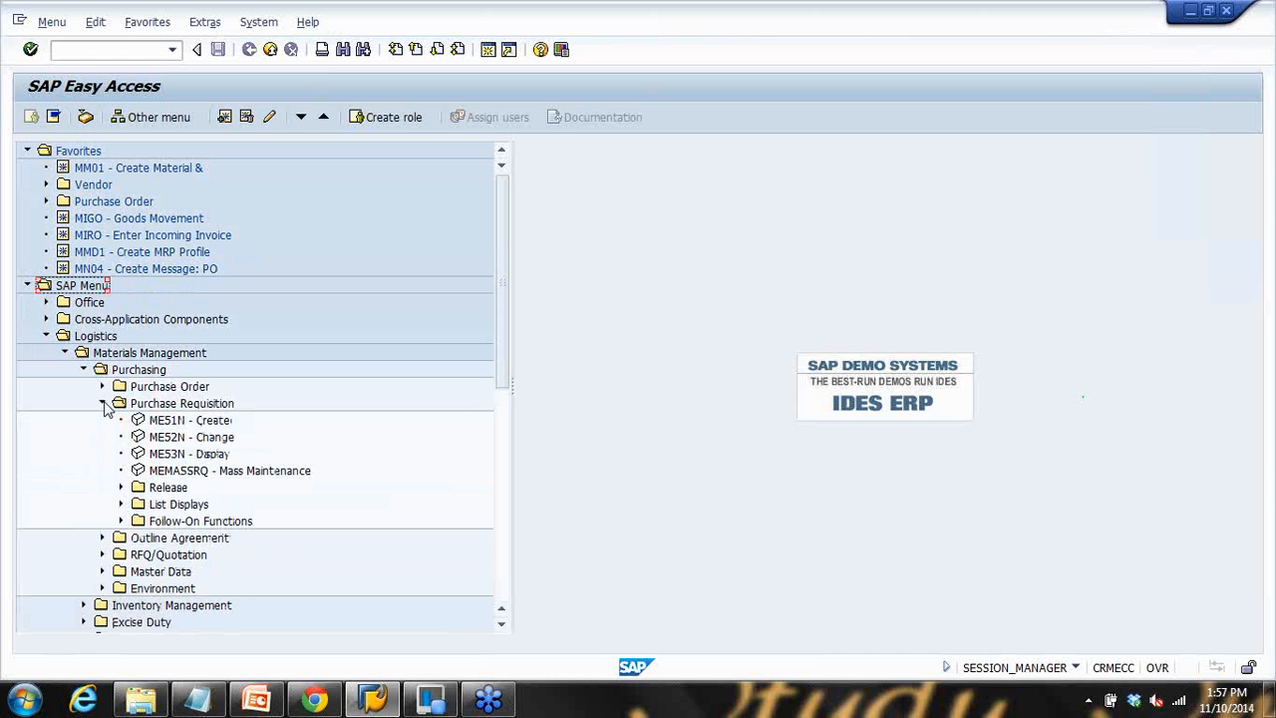
Step: Point out the requisition transactions ME51N, ME52N and ME53N, and start ME51N to create a purchase requisition
{"action": "left_click", "coordinate": [168, 423]}
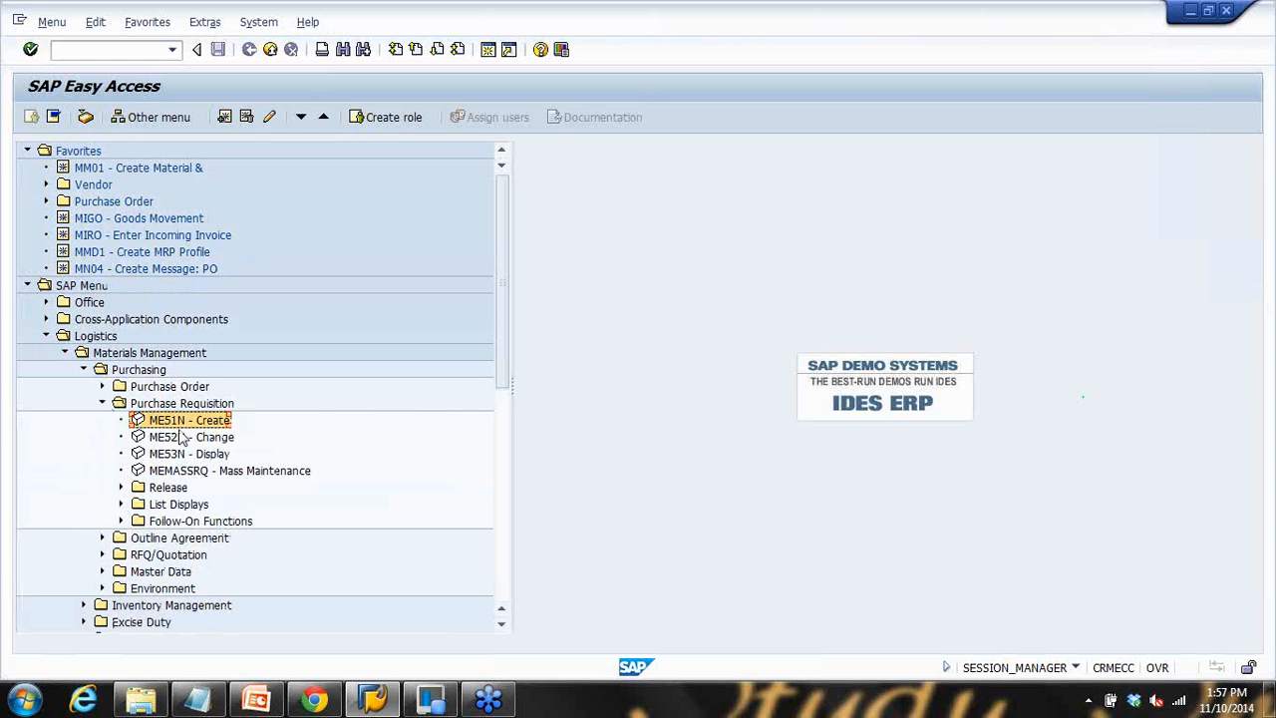
{"action": "left_click", "coordinate": [182, 438]}
{"action": "left_click", "coordinate": [179, 456]}
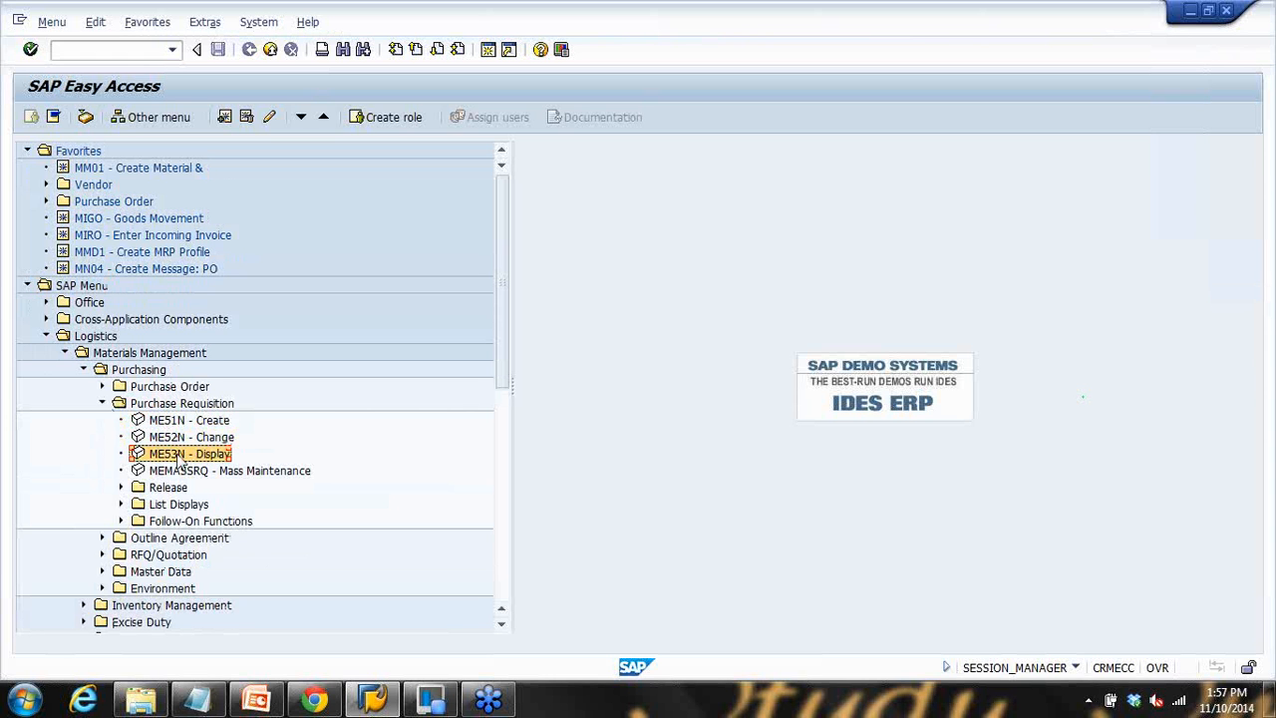
{"action": "double_click", "coordinate": [169, 423]}
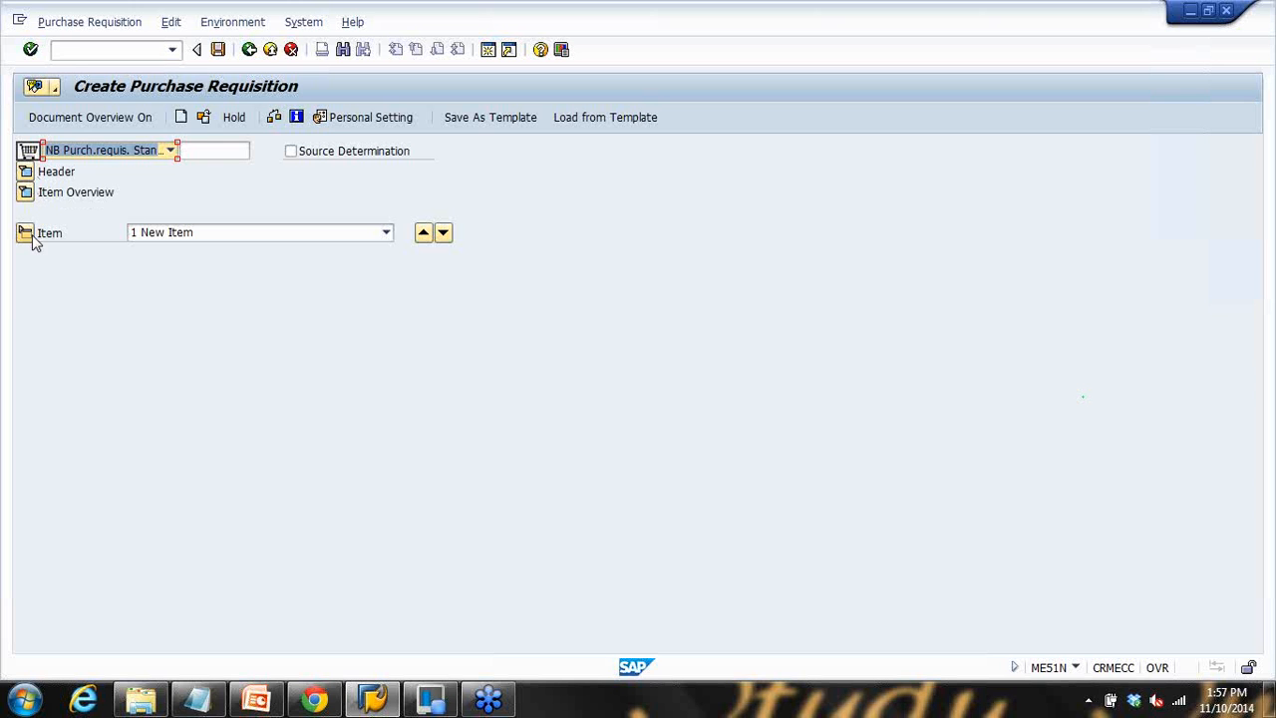
Step: Expand the requisition's header texts and item overview, and compare the layout with the "Structure of a Purchase Requisition" slide in PowerPoint
{"action": "left_click", "coordinate": [25, 172]}
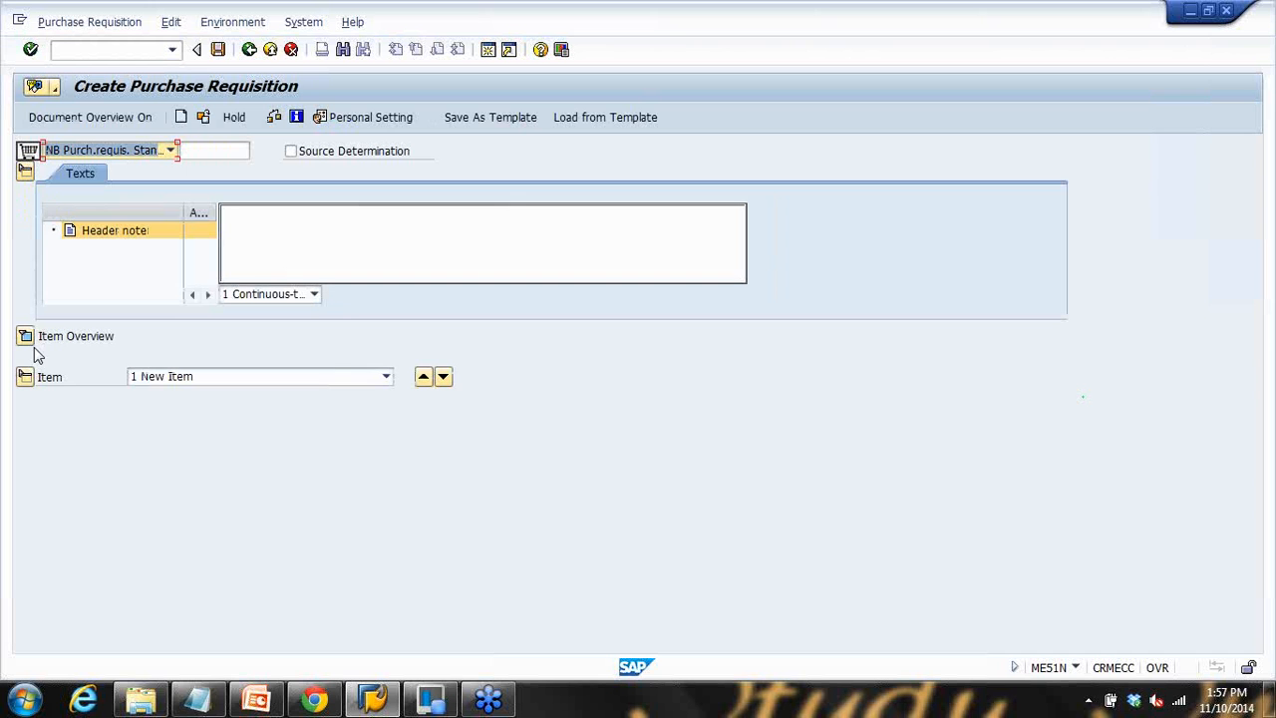
{"action": "left_click", "coordinate": [25, 337]}
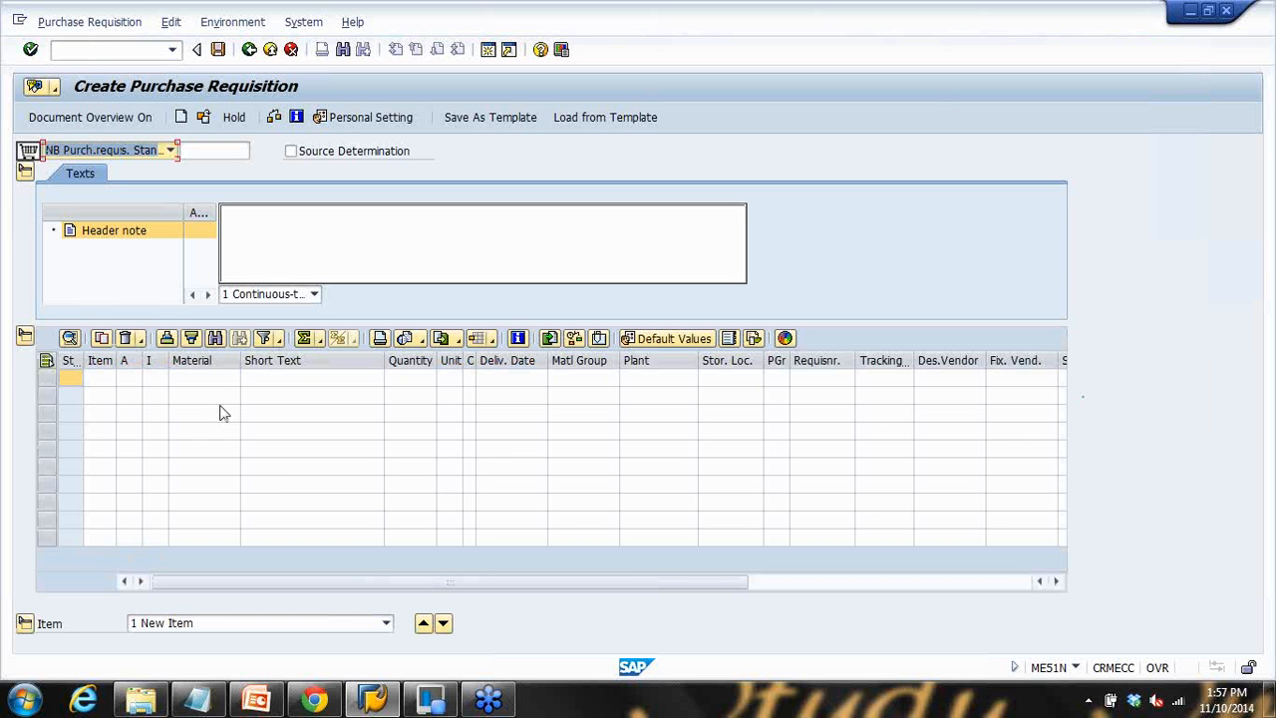
{"action": "left_click", "coordinate": [208, 382]}
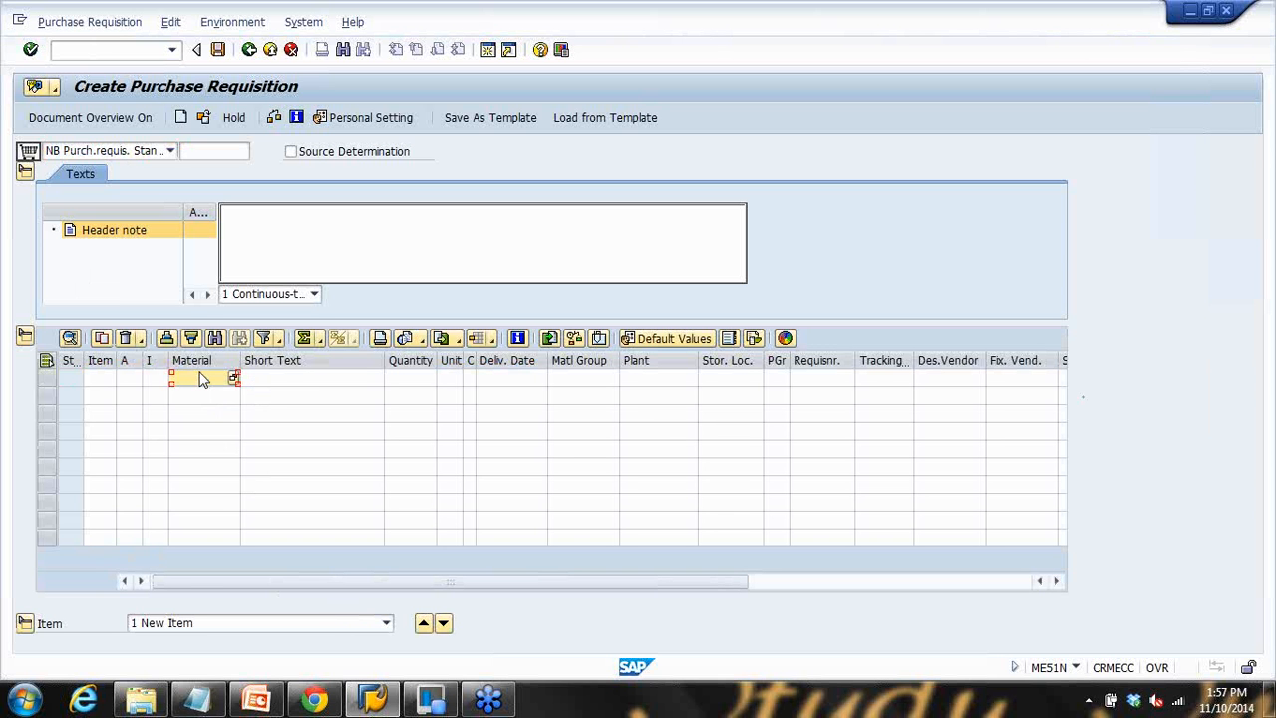
{"action": "left_click", "coordinate": [302, 383]}
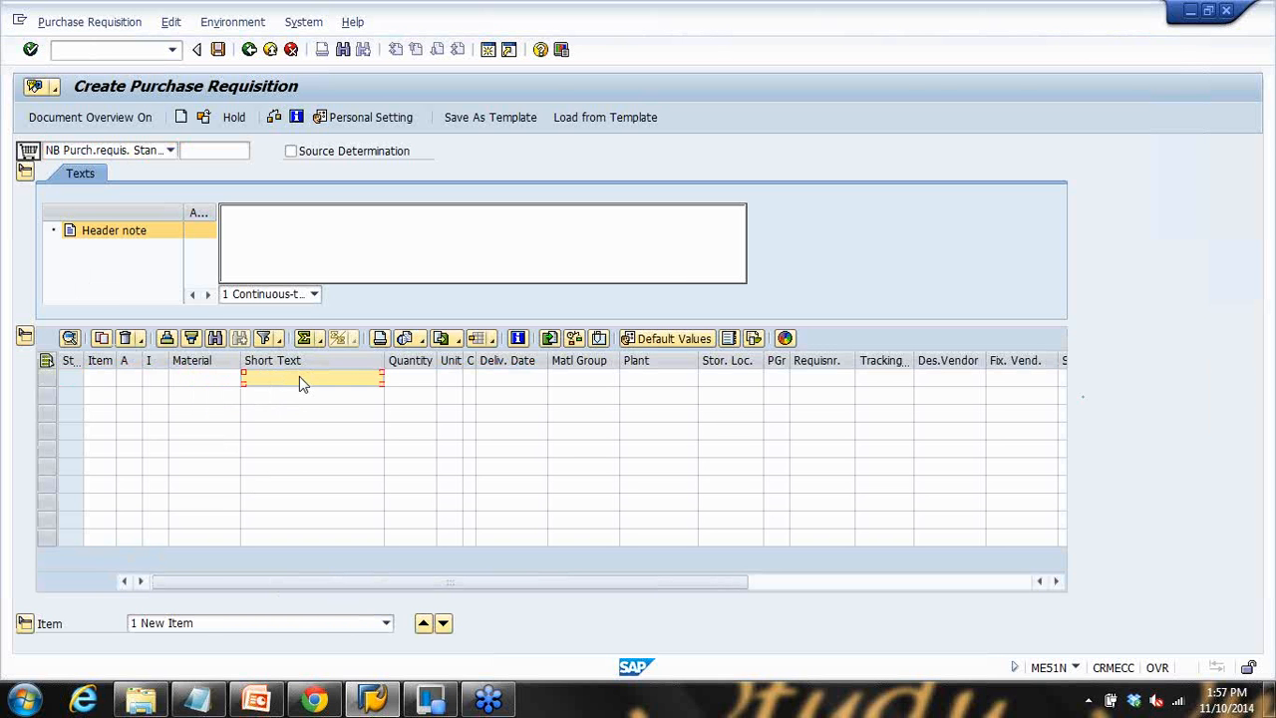
{"action": "left_click", "coordinate": [257, 698]}
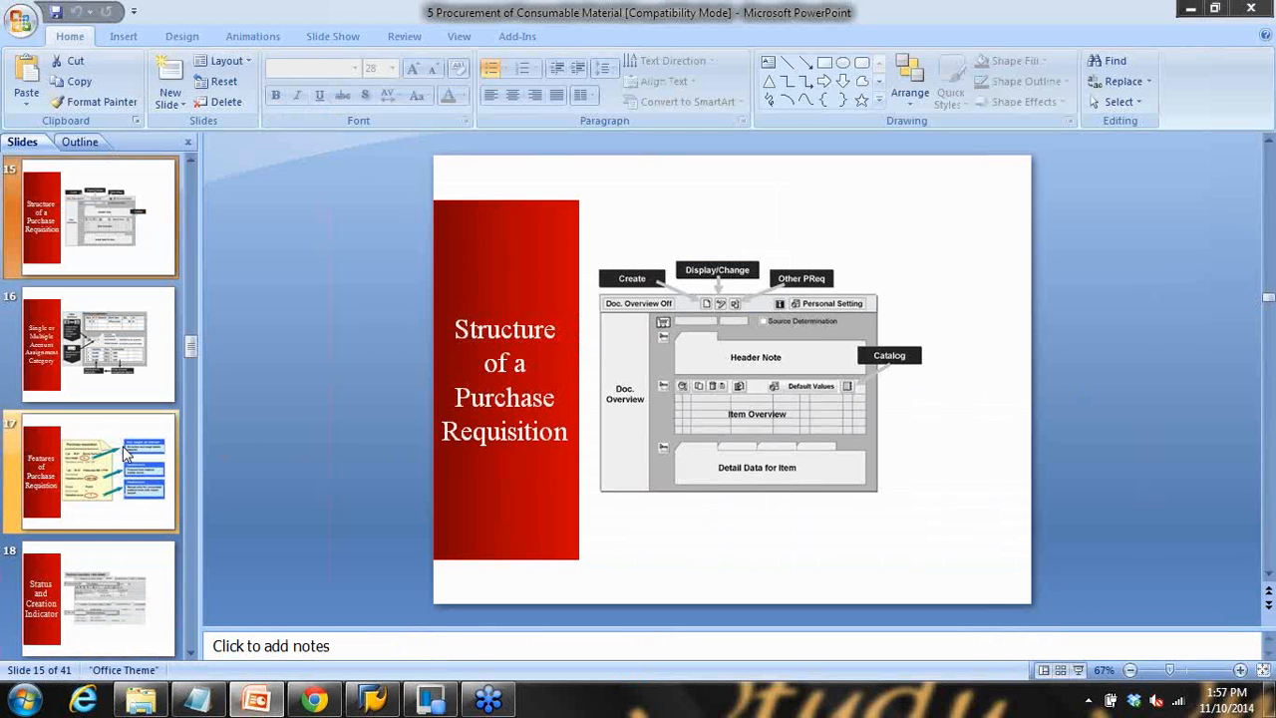
{"action": "left_click", "coordinate": [256, 698]}
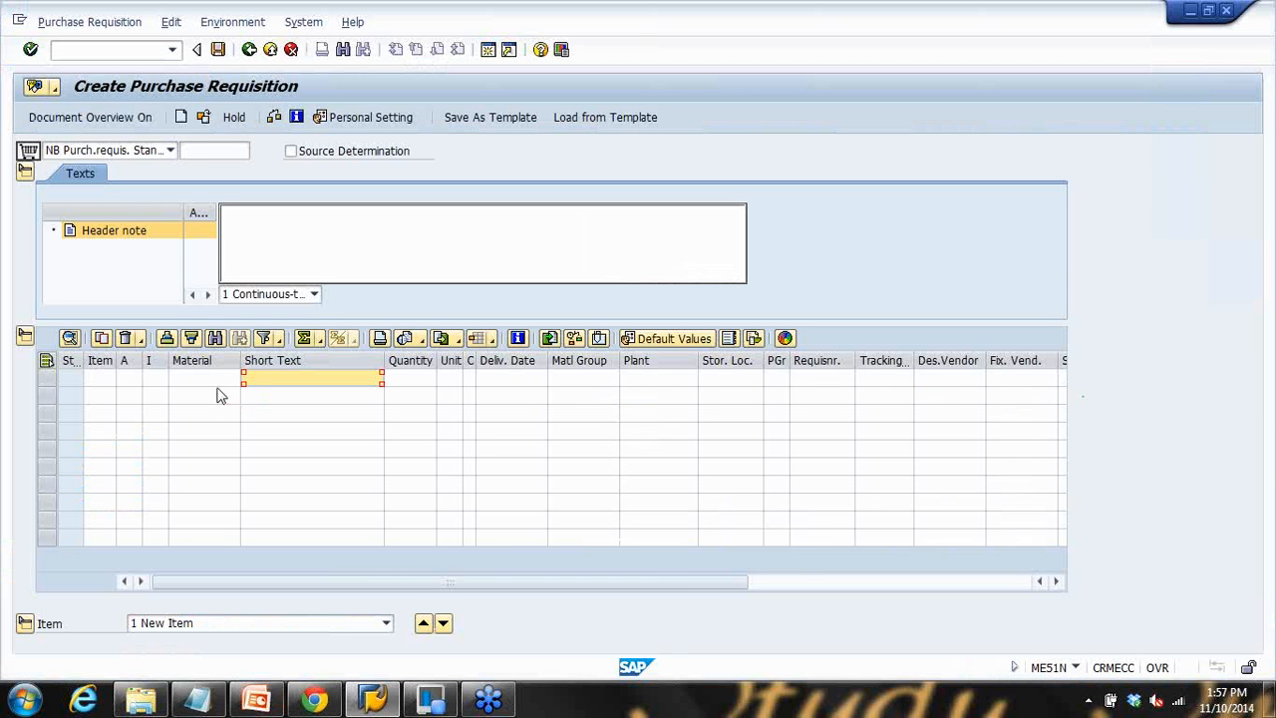
Step: Enter the first requisition item with material HT-1010, plant 1000 and quantity 10, and review its row
{"action": "left_click", "coordinate": [200, 384]}
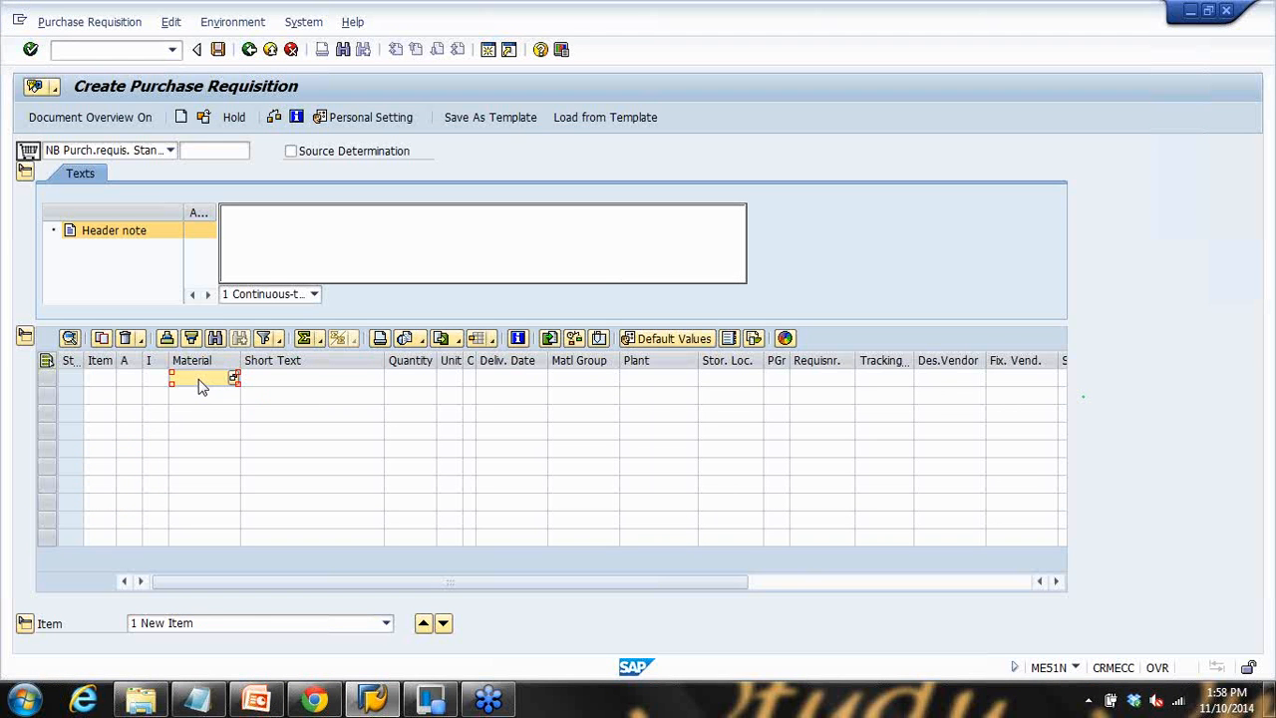
{"action": "type", "text": "HT-1010"}
{"action": "key", "text": "Return"}
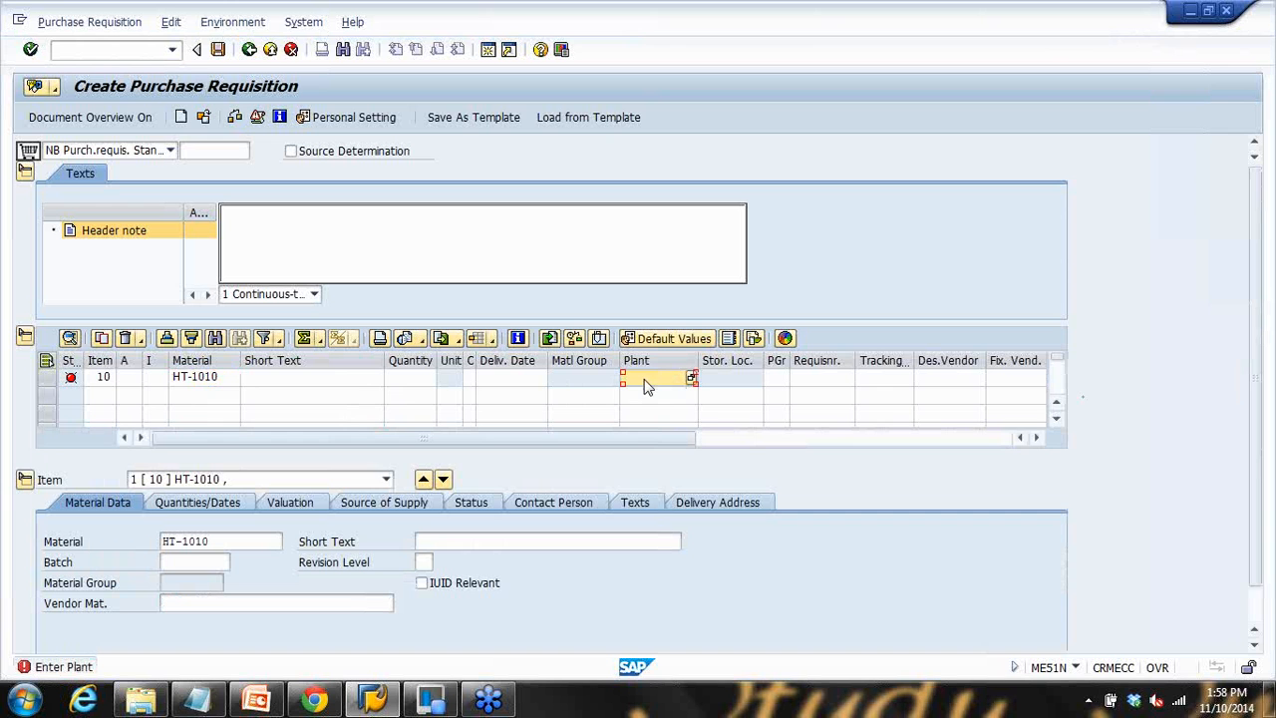
{"action": "type", "text": "1000"}
{"action": "key", "text": "Return"}
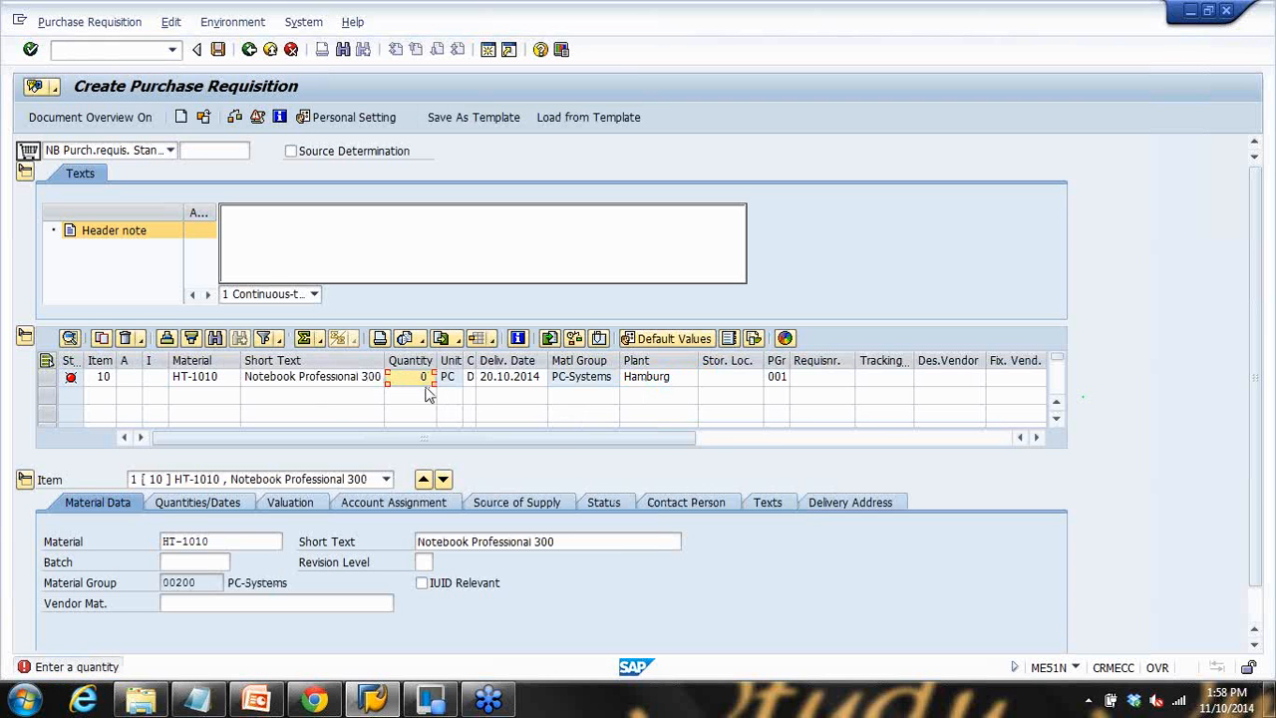
{"action": "type", "text": "10"}
{"action": "key", "text": "Return"}
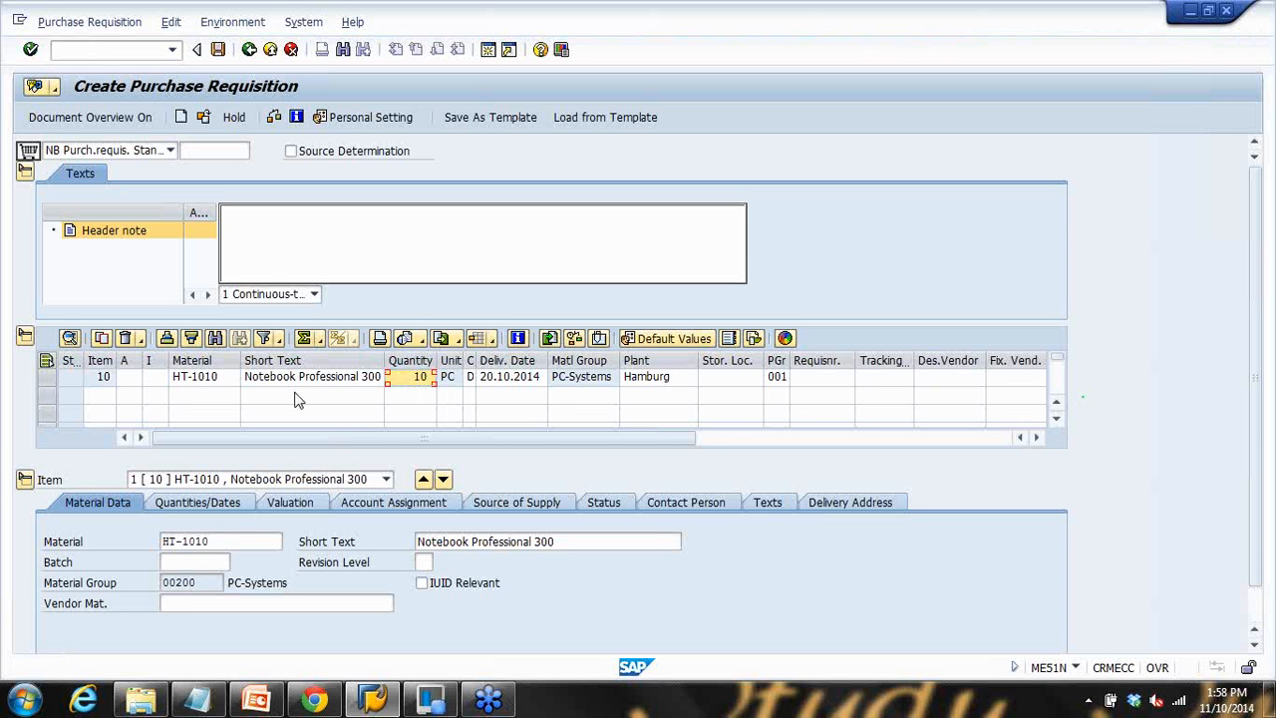
{"action": "left_click", "coordinate": [46, 376]}
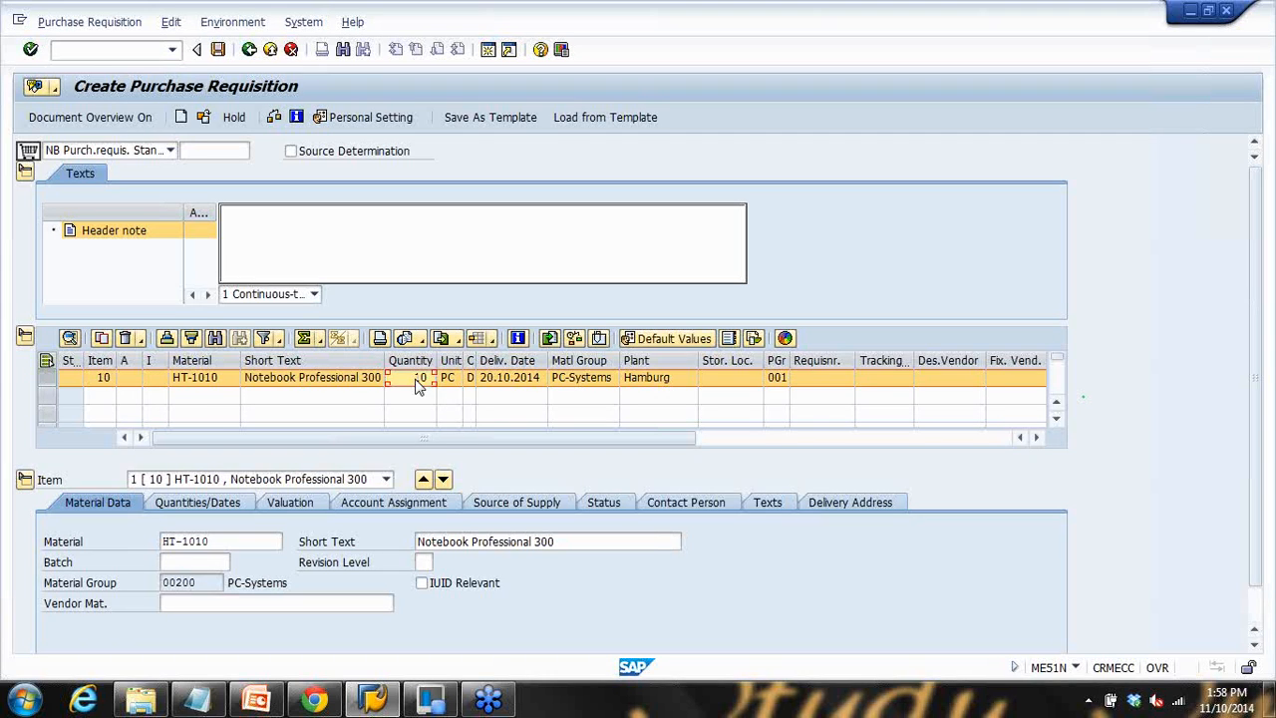
{"action": "left_click", "coordinate": [666, 378]}
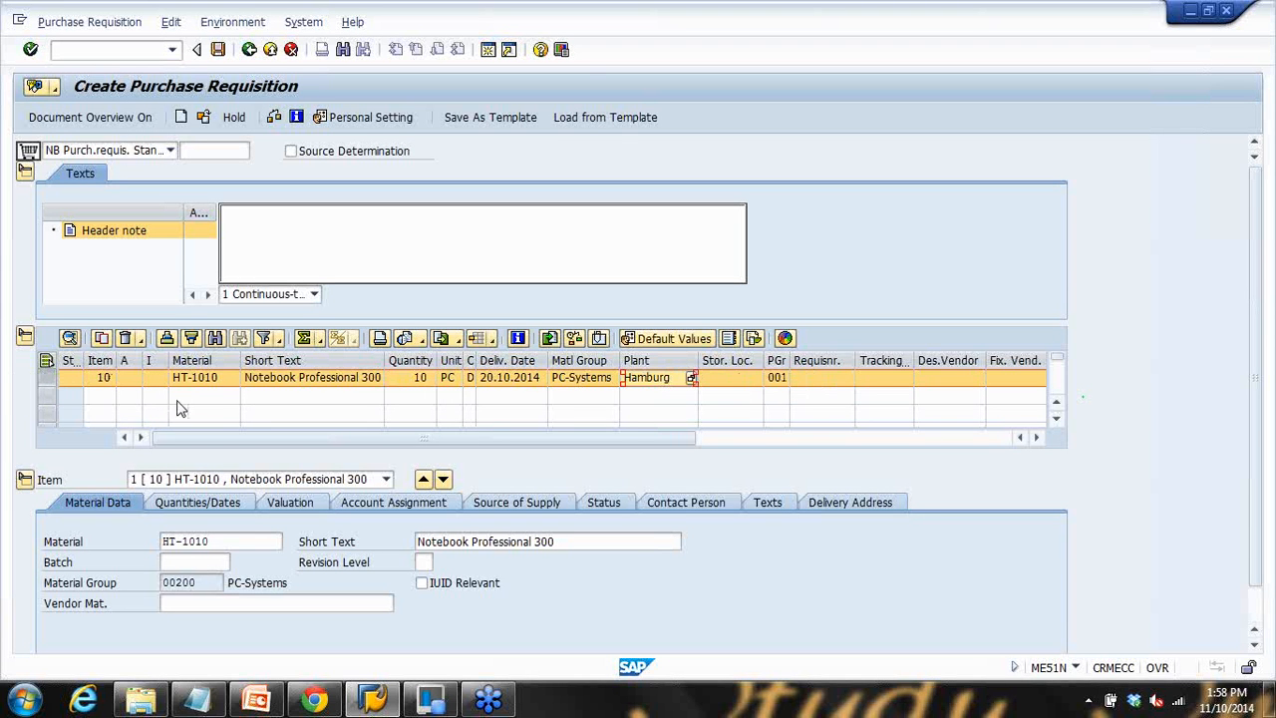
Step: Enter a second requisition item without a material number, with short text "Spare part KT000" and quantity 1
{"action": "left_click", "coordinate": [262, 405]}
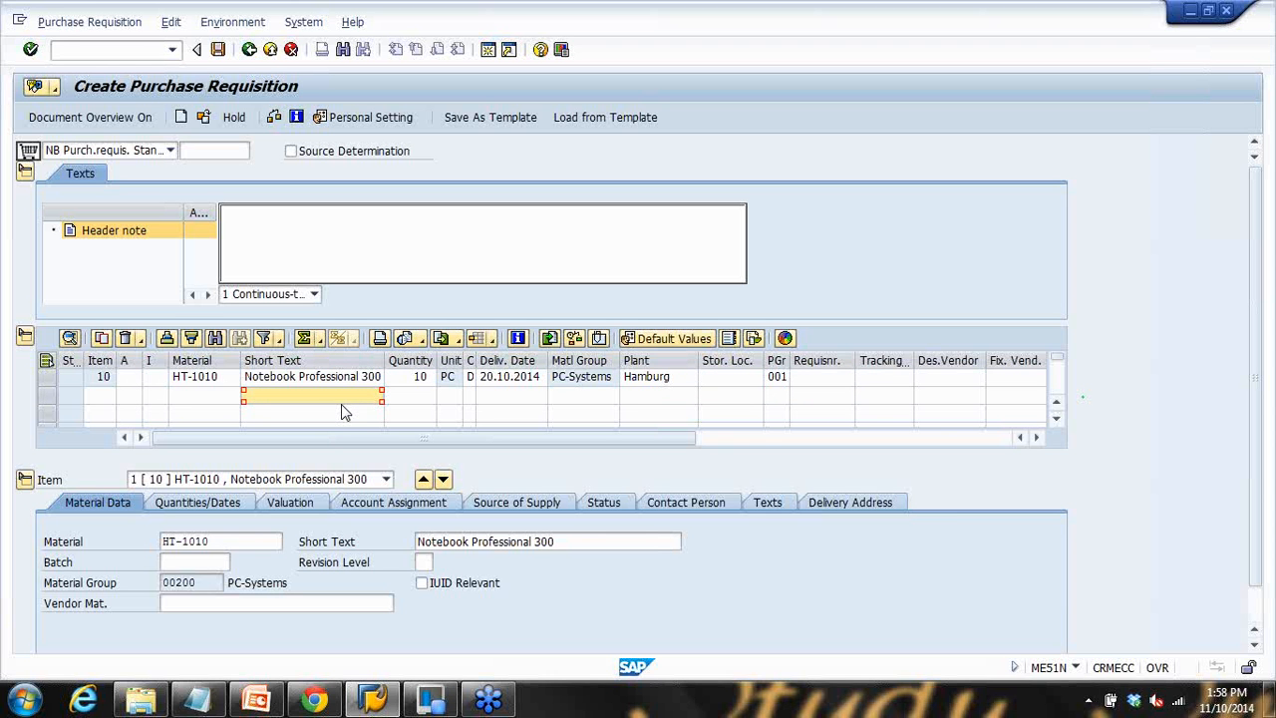
{"action": "type", "text": "Spare part KT000"}
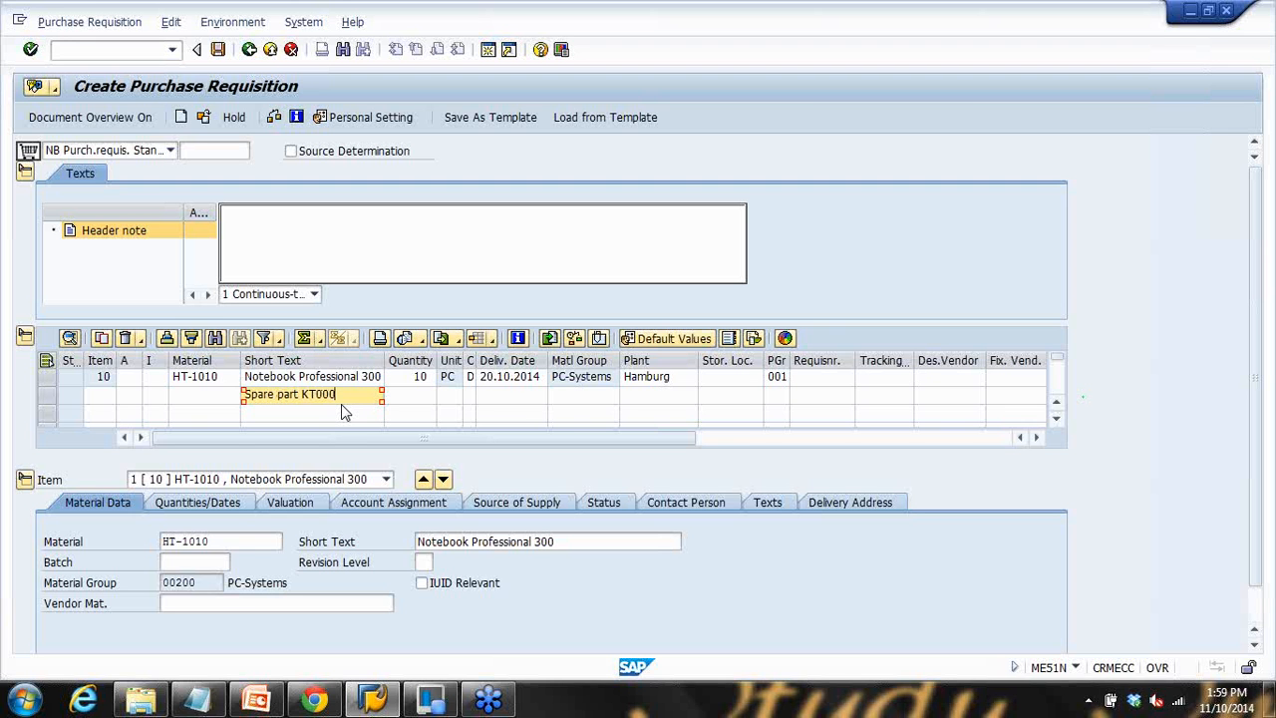
{"action": "left_click", "coordinate": [421, 400]}
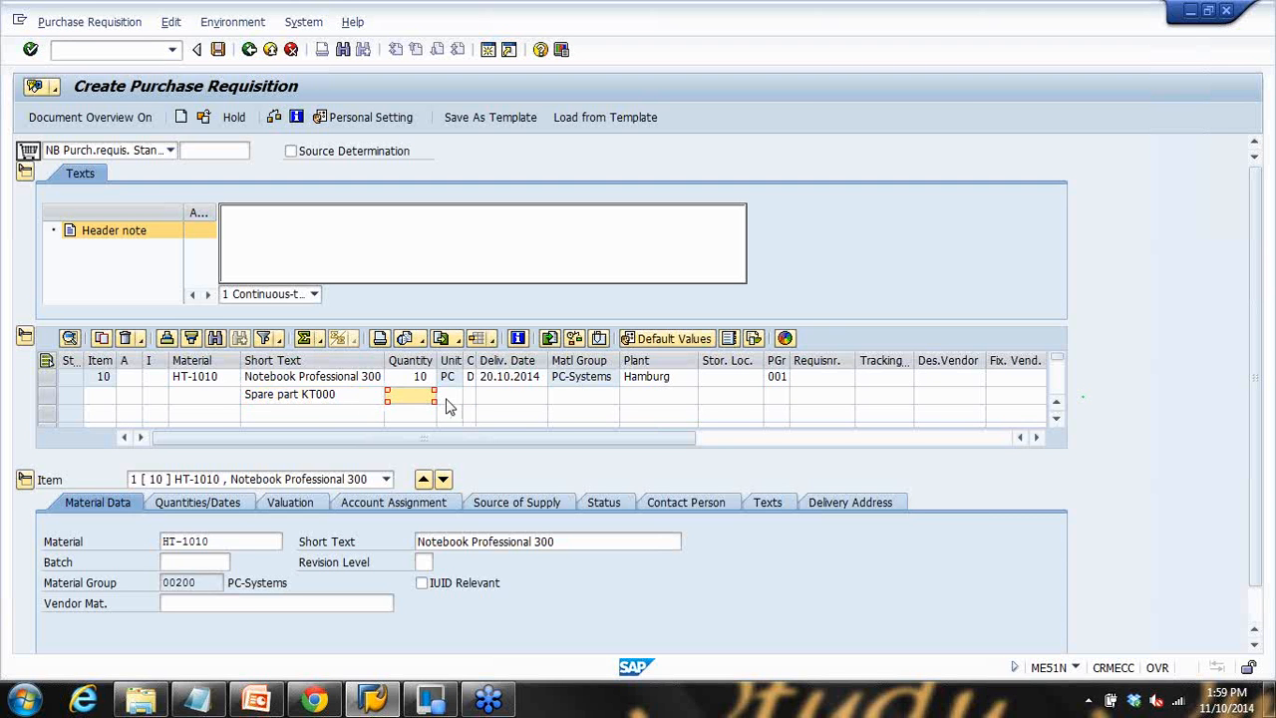
{"action": "type", "text": "1.000"}
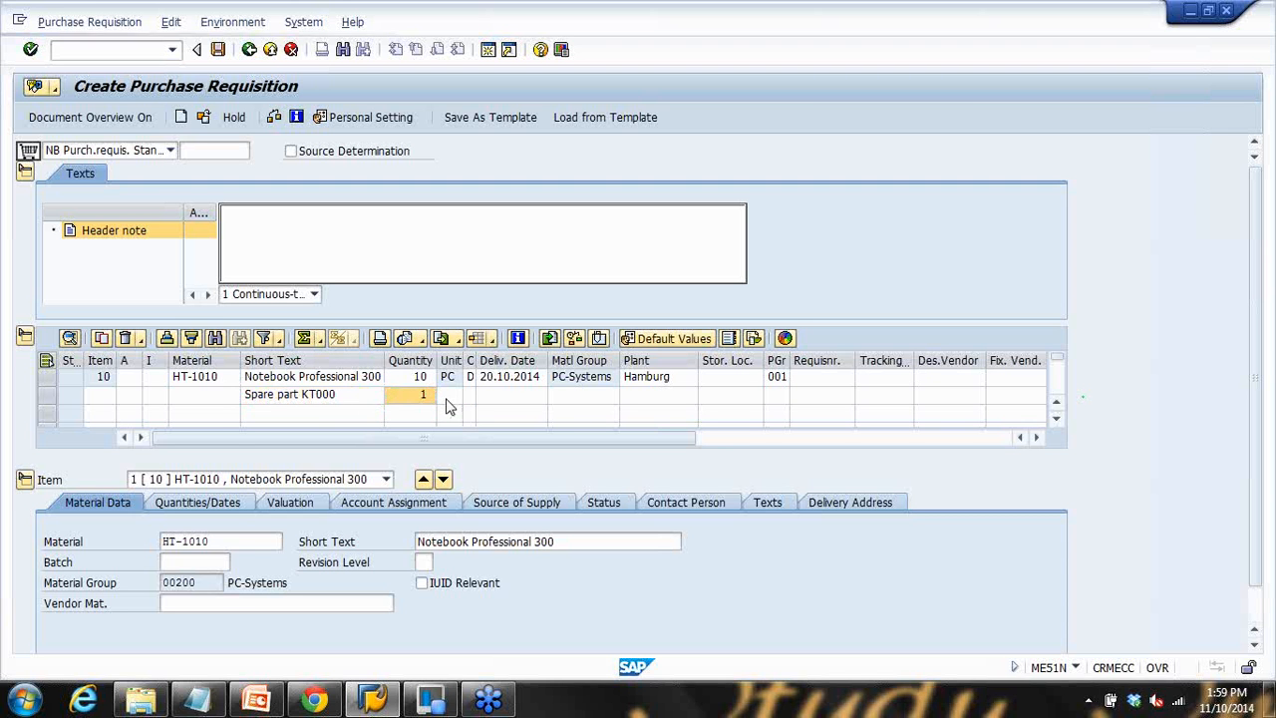
{"action": "key", "text": "Return"}
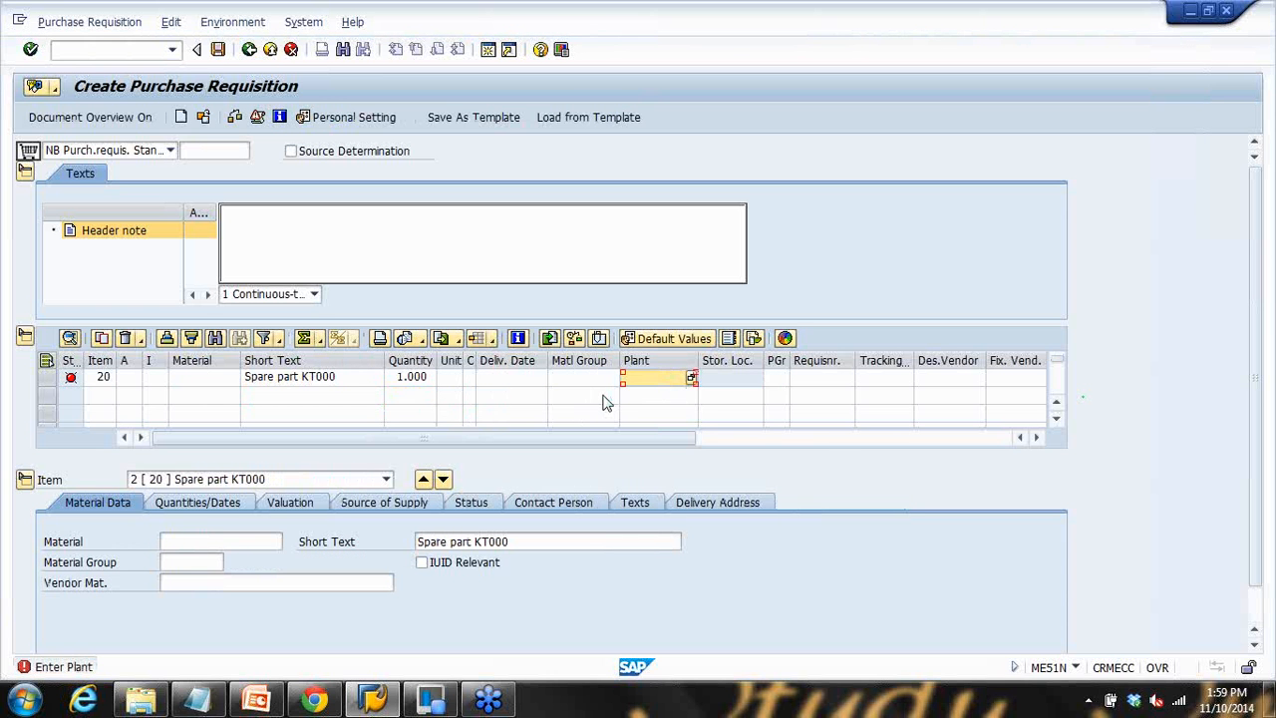
Step: Assign plant Hamburg and account assignment category K (Cost center) to the "Spare part KT000" item
{"action": "key", "text": "Return"}
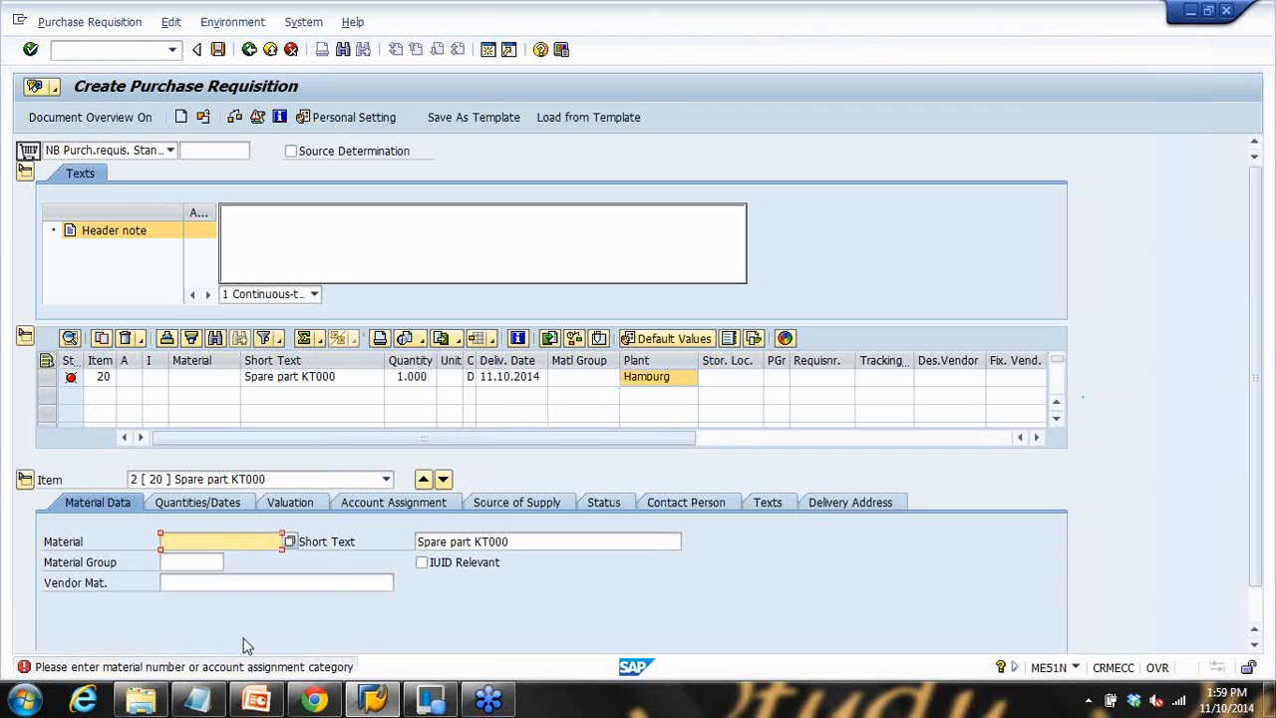
{"action": "left_click", "coordinate": [139, 380]}
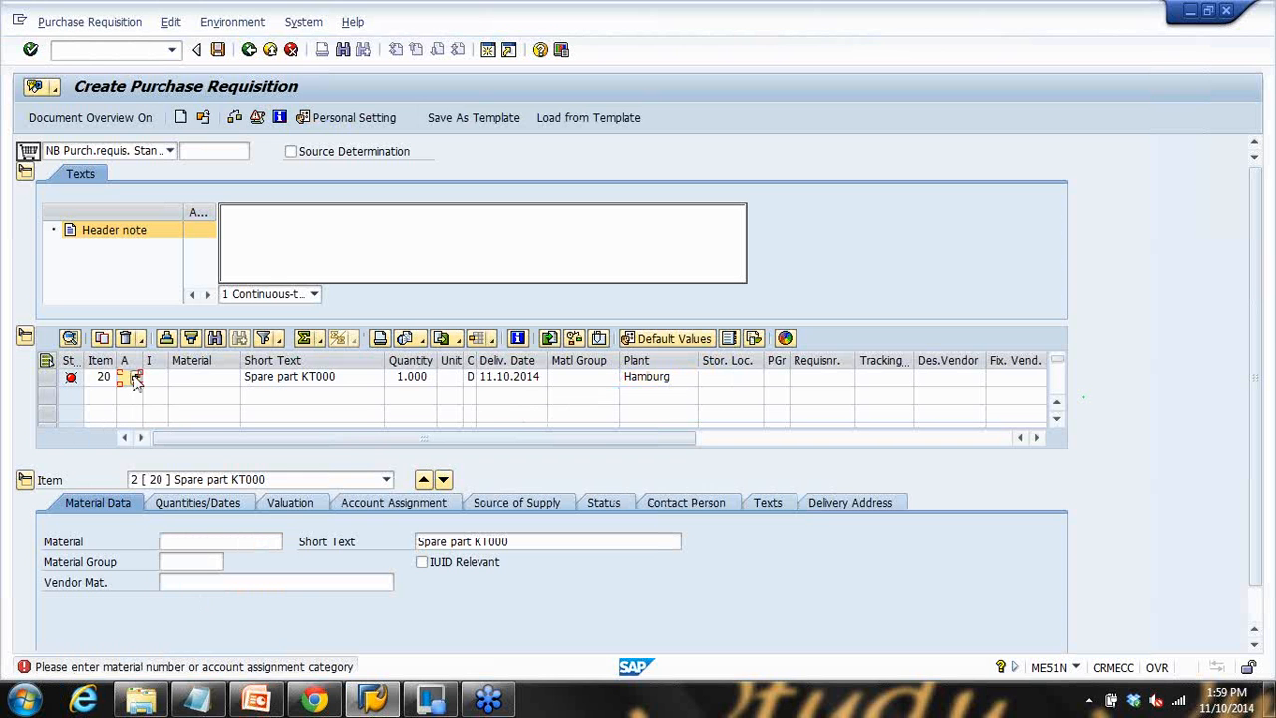
{"action": "left_click", "coordinate": [137, 379]}
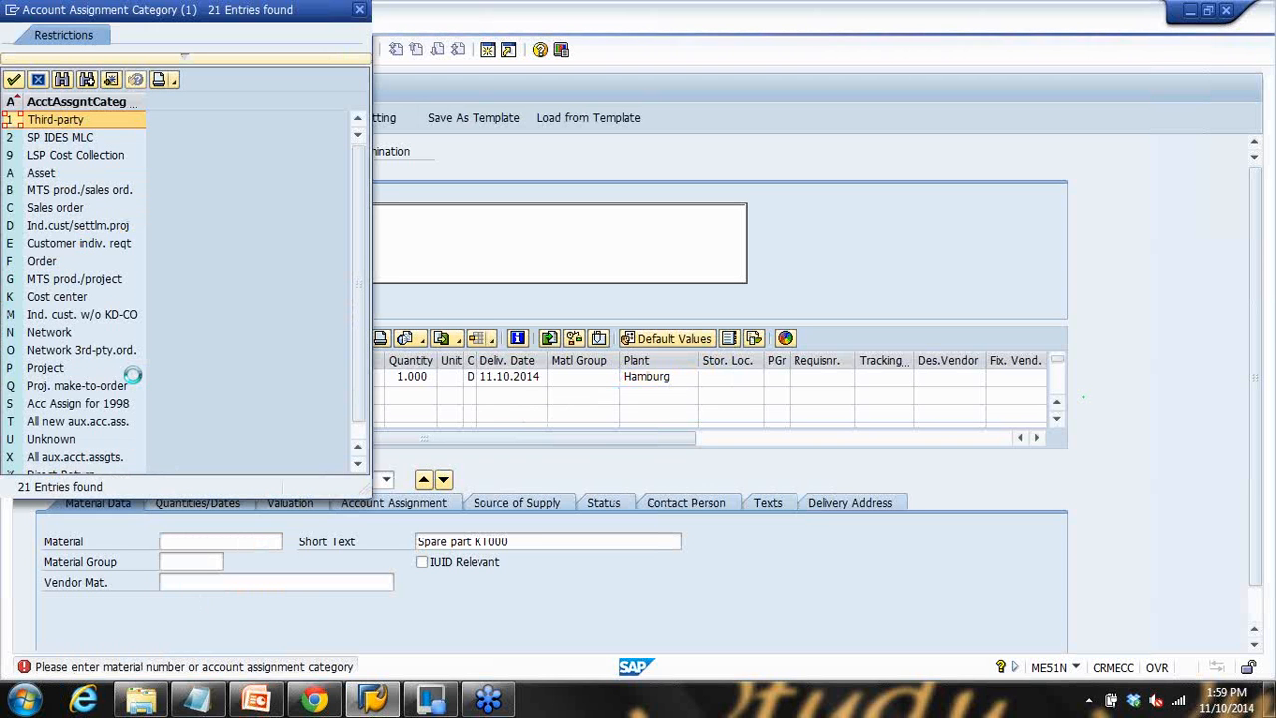
{"action": "double_click", "coordinate": [60, 297]}
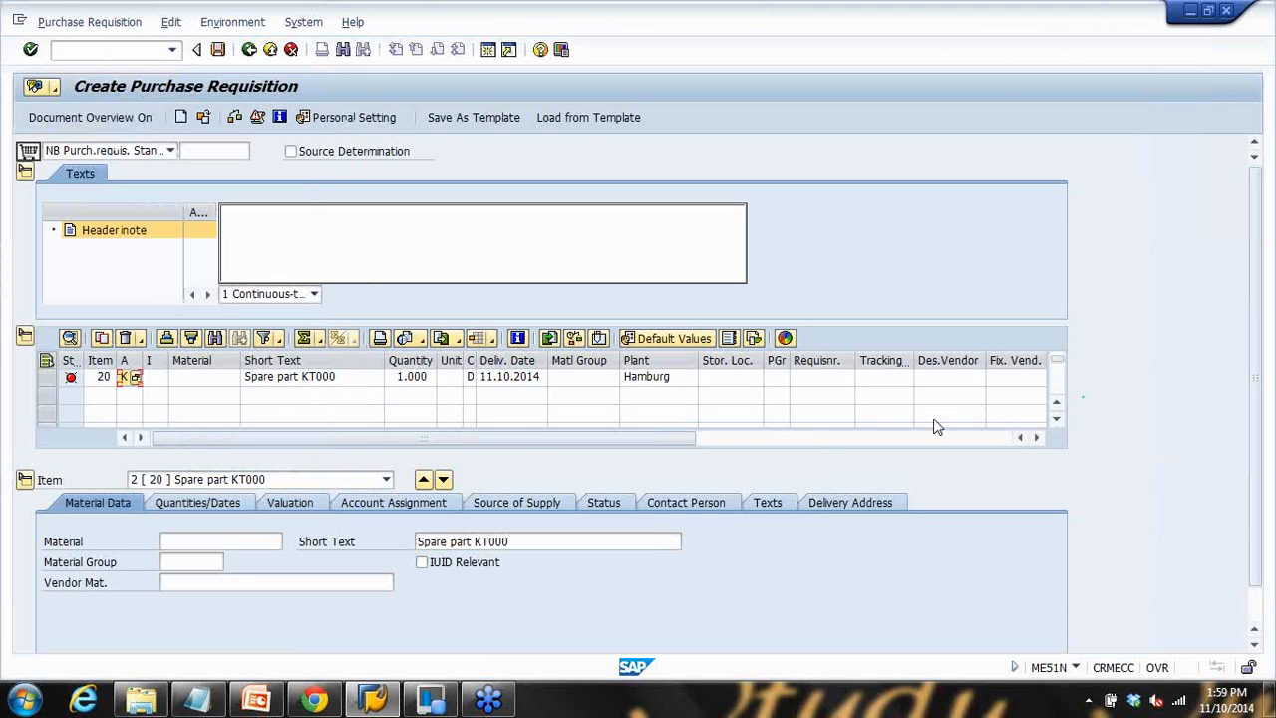
{"action": "key", "text": "Return"}
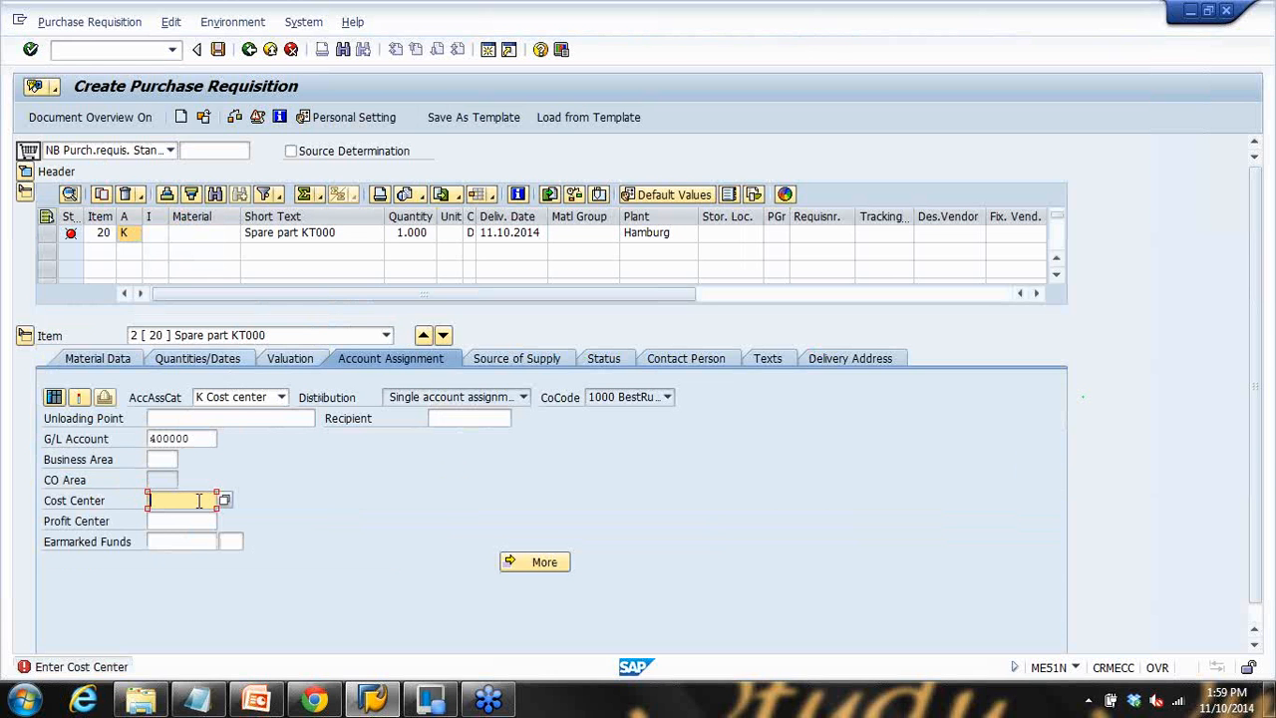
Step: Enter cost center 40000 in the account assignment of the spare part item
{"action": "type", "text": "4"}
{"action": "left_click", "coordinate": [184, 517]}
{"action": "key", "text": "Return"}
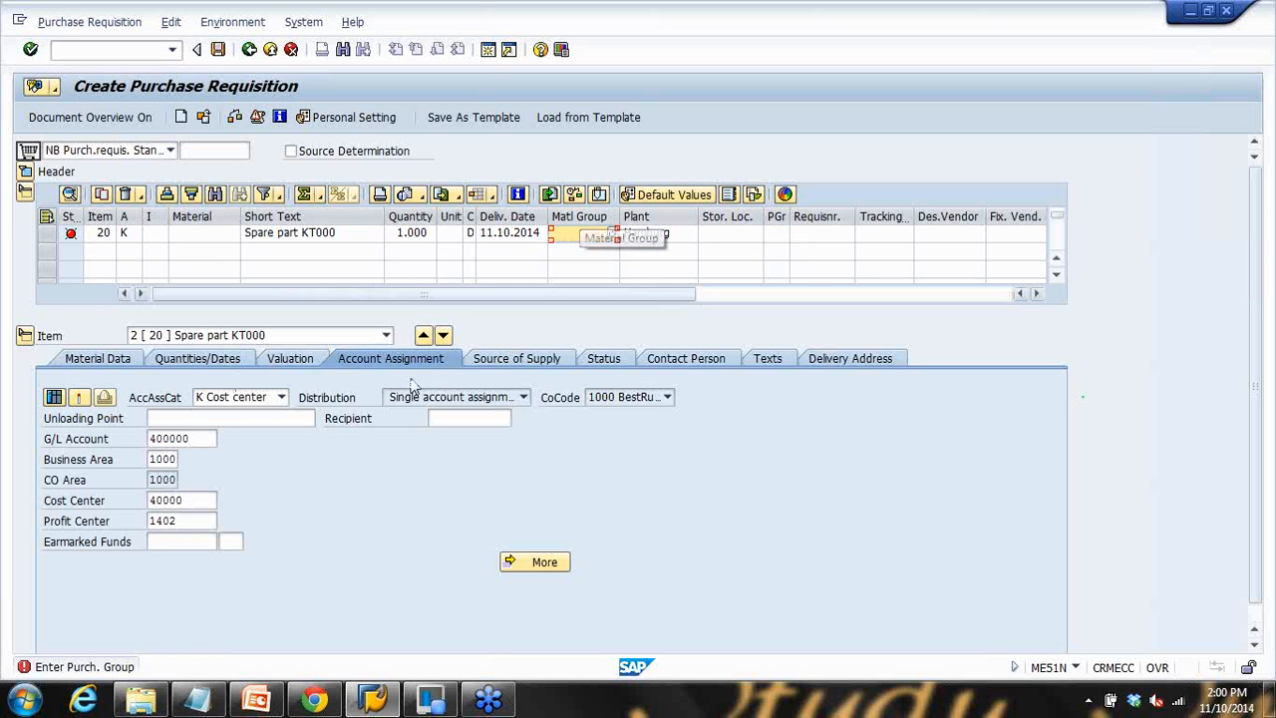
Step: Choose material group 00107 for miscellaneous materials and purchasing group 006 for the spare part item from their value lists
{"action": "left_click", "coordinate": [613, 236]}
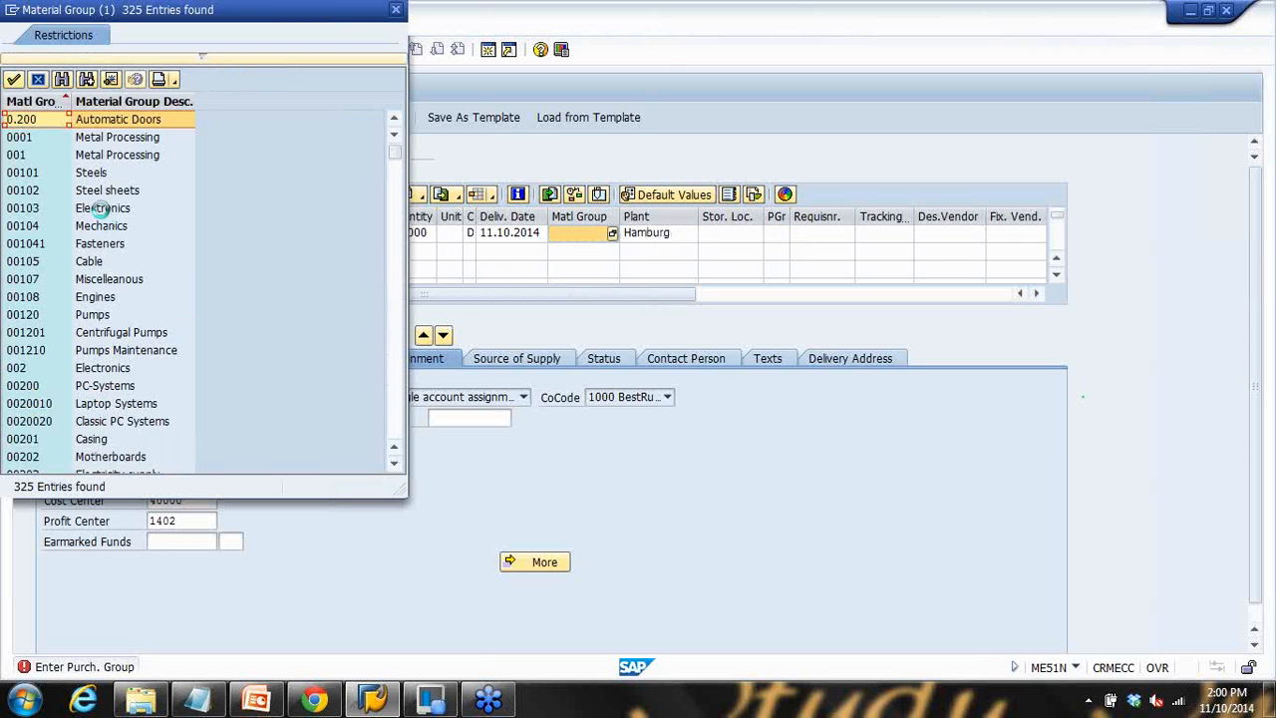
{"action": "double_click", "coordinate": [112, 281]}
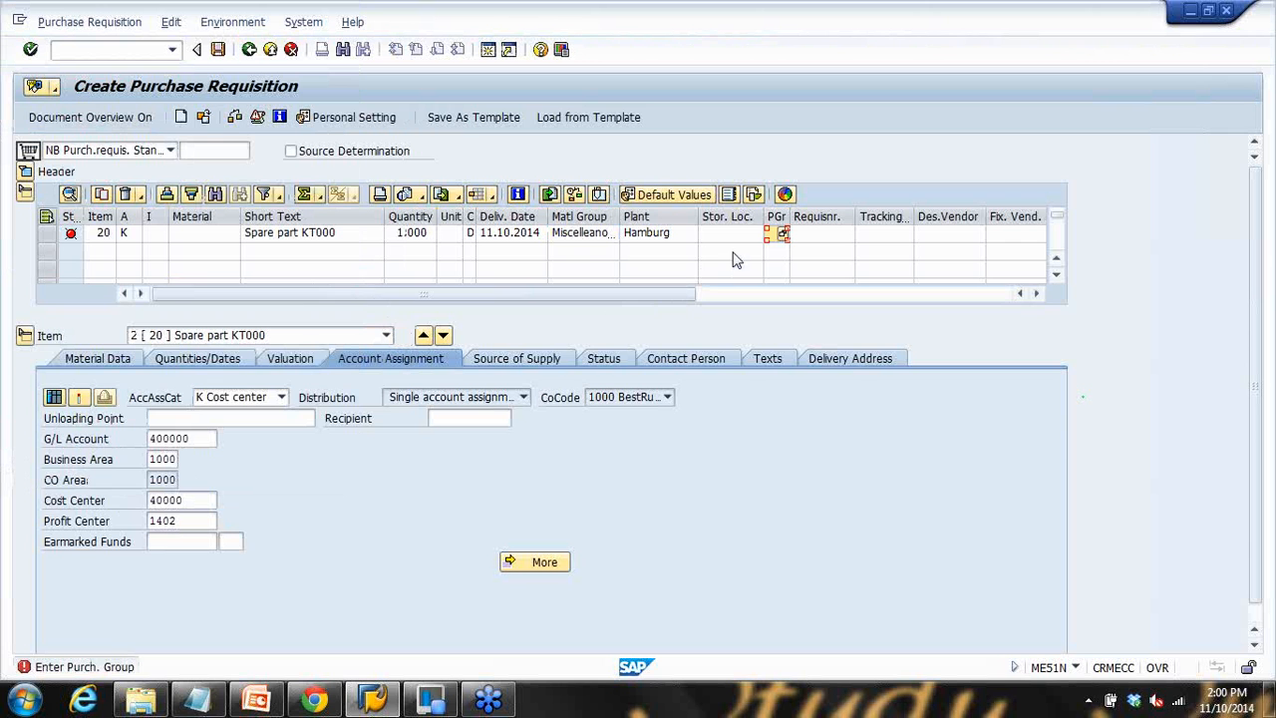
{"action": "left_click", "coordinate": [782, 233]}
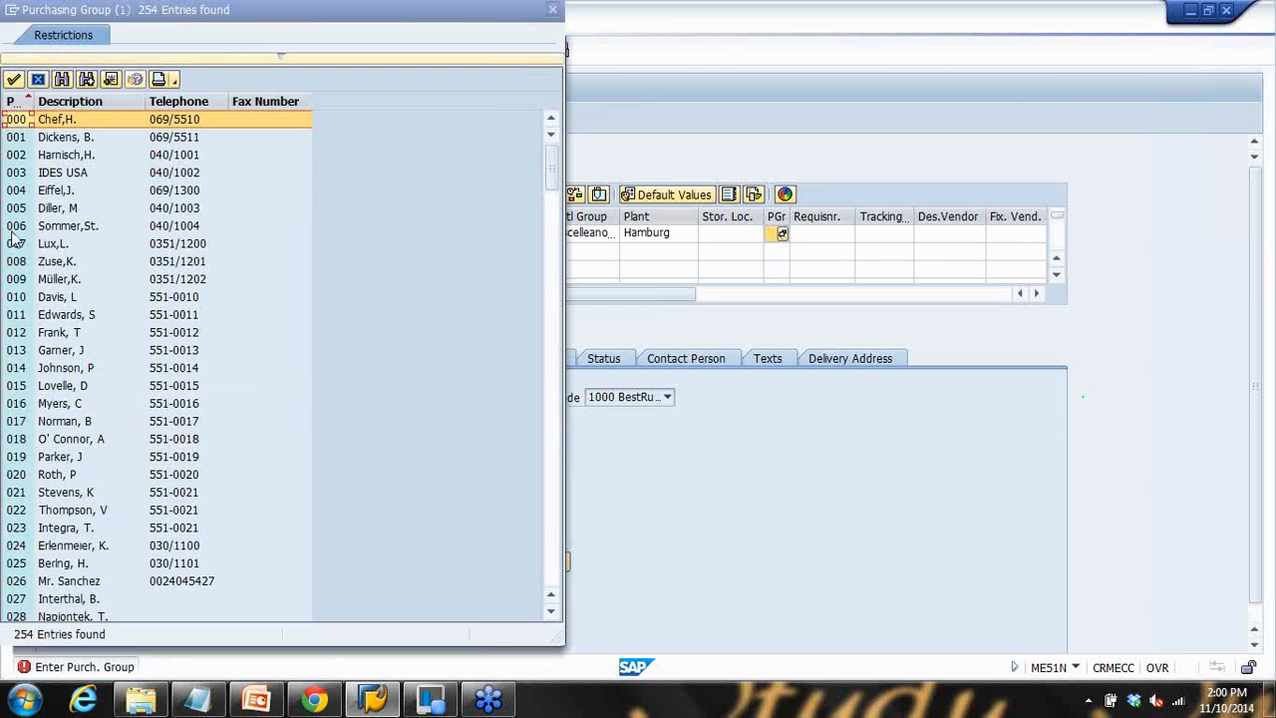
{"action": "left_click", "coordinate": [97, 229]}
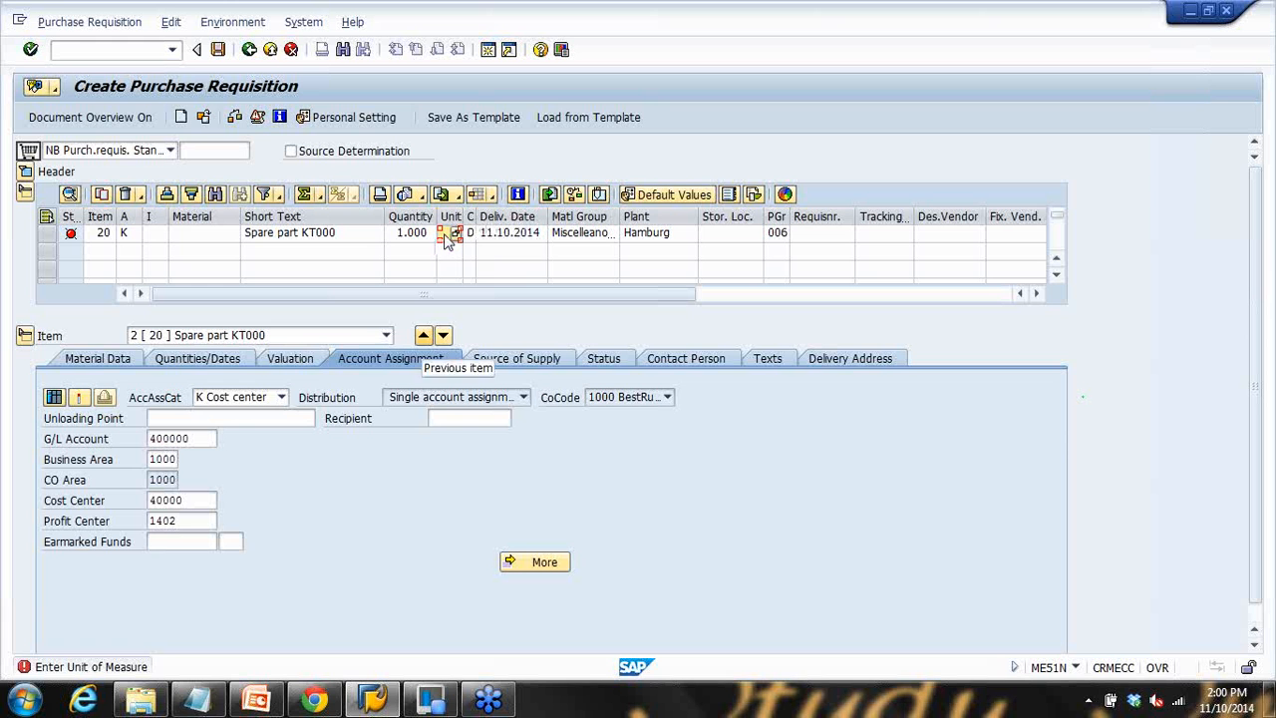
Step: Set the spare part item's unit to PC and its valuation price to 20 EUR
{"action": "key", "text": "Return"}
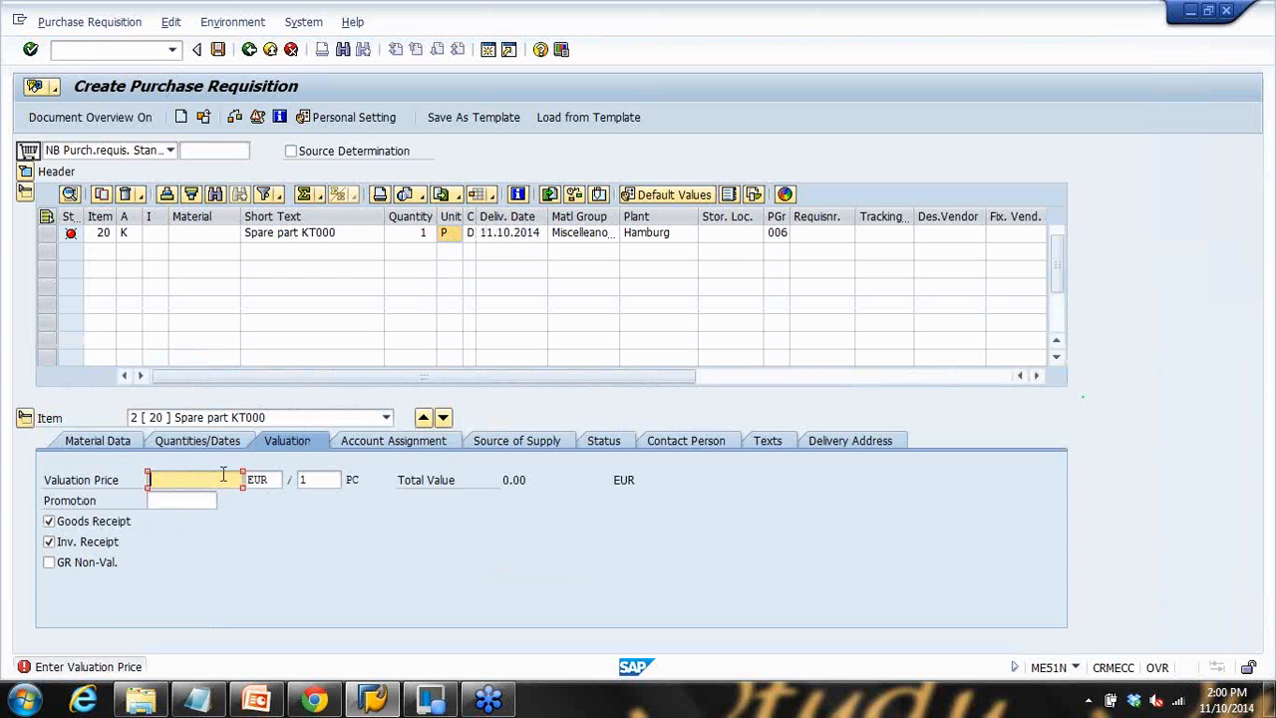
{"action": "type", "text": "20"}
{"action": "key", "text": "Return"}
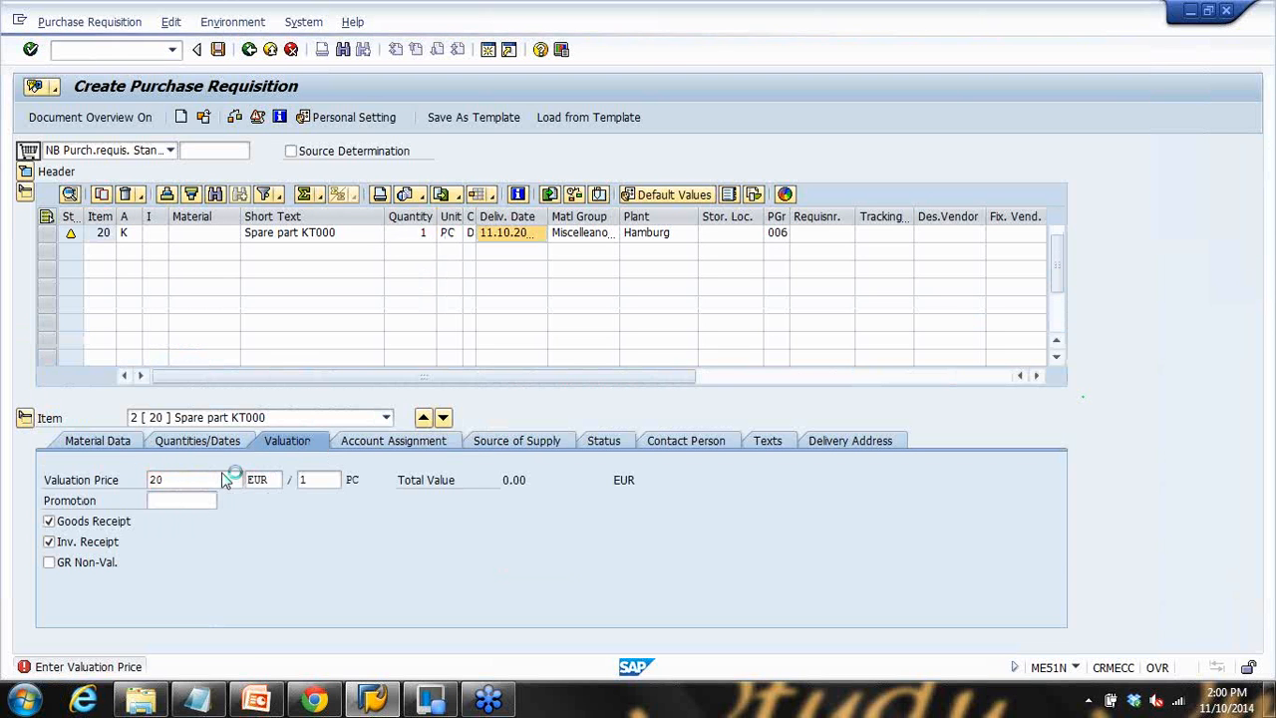
{"action": "left_click", "coordinate": [175, 446]}
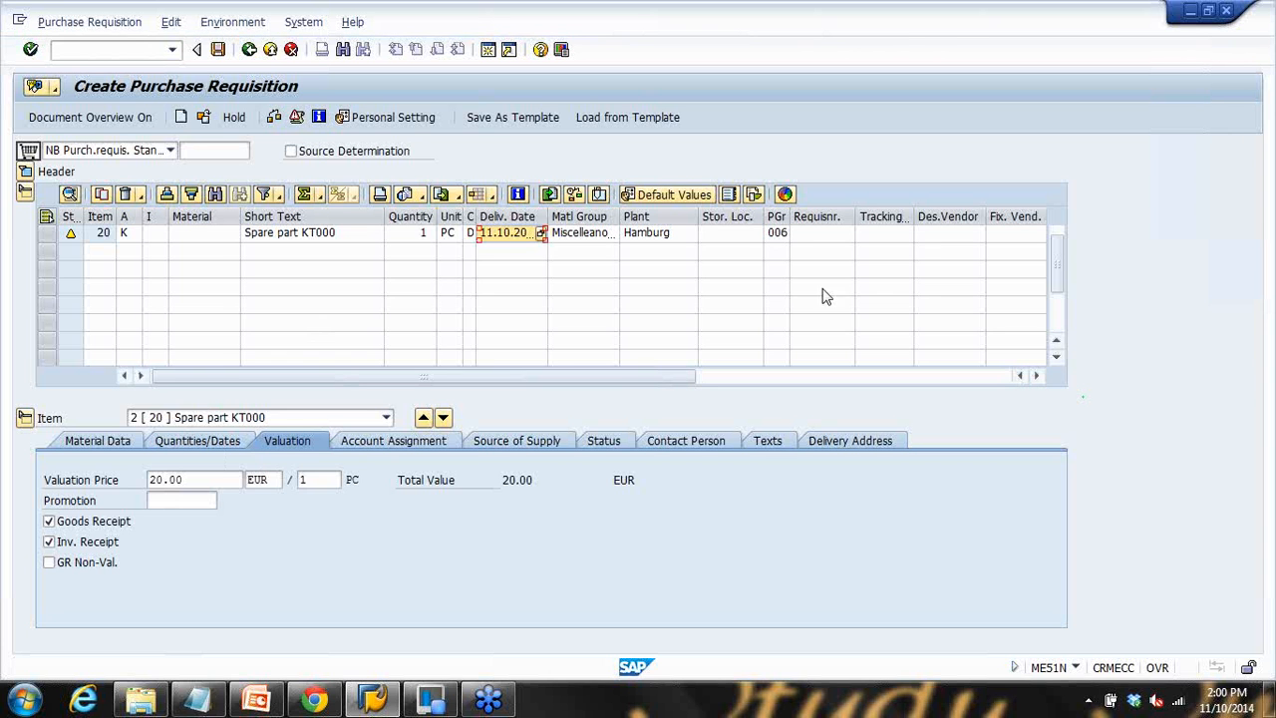
Step: Review both requisition items, and switch to PowerPoint to present the "Structure of a Purchase Requisition" slide
{"action": "scroll", "coordinate": [1056, 247], "scroll_direction": "up", "scroll_amount": 1}
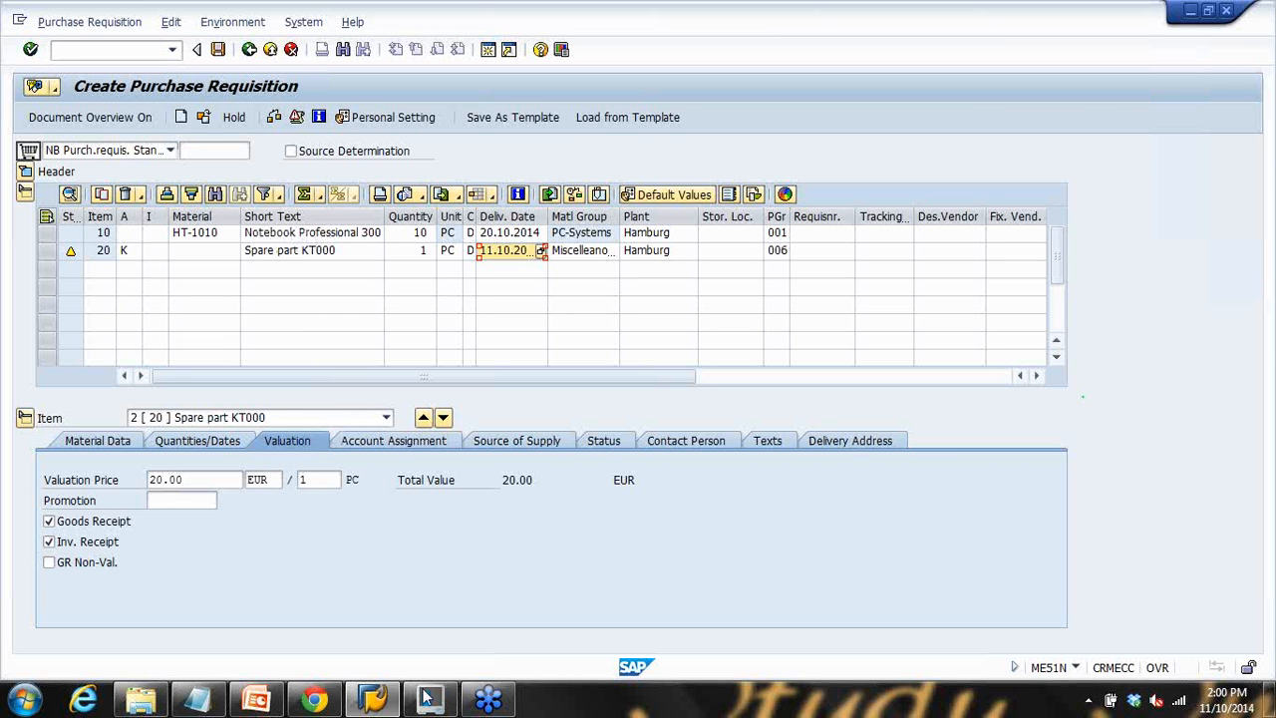
{"action": "left_click", "coordinate": [256, 700]}
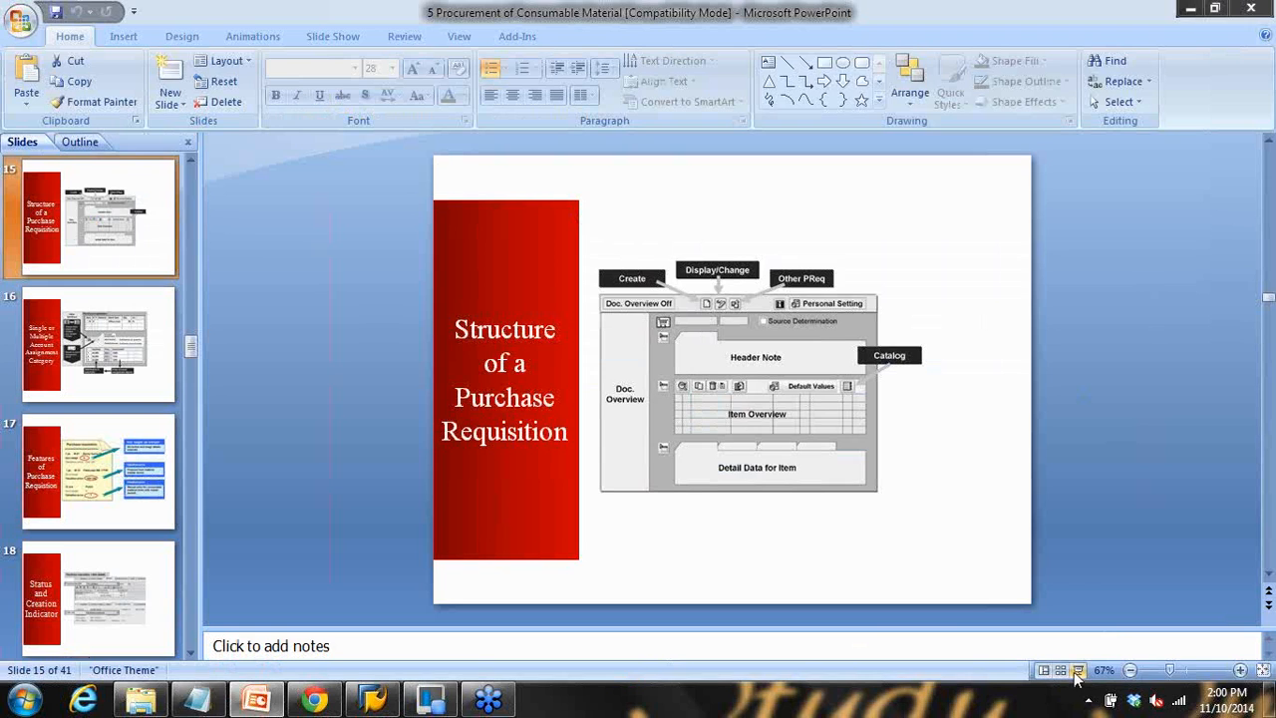
{"action": "left_click", "coordinate": [1077, 670]}
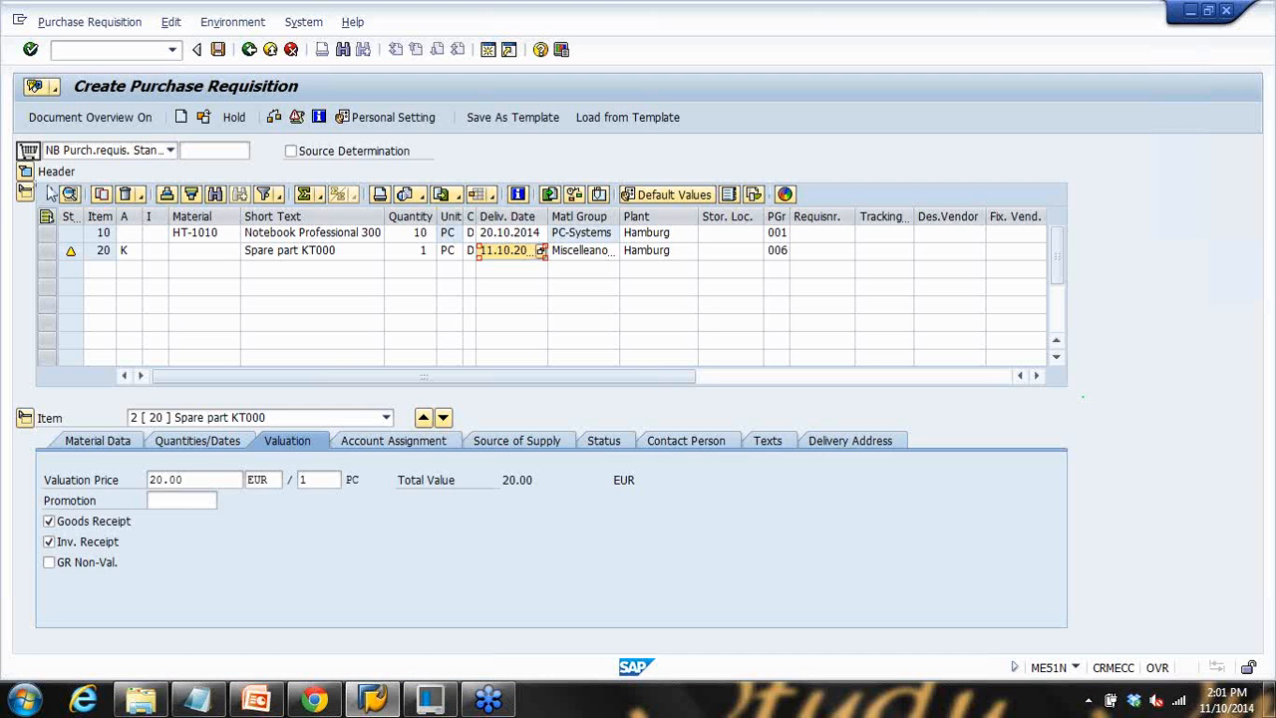
Step: Examine the requisition's header texts, the choice of items for the detail area, and the dialog for opening another requisition
{"action": "left_click", "coordinate": [26, 172]}
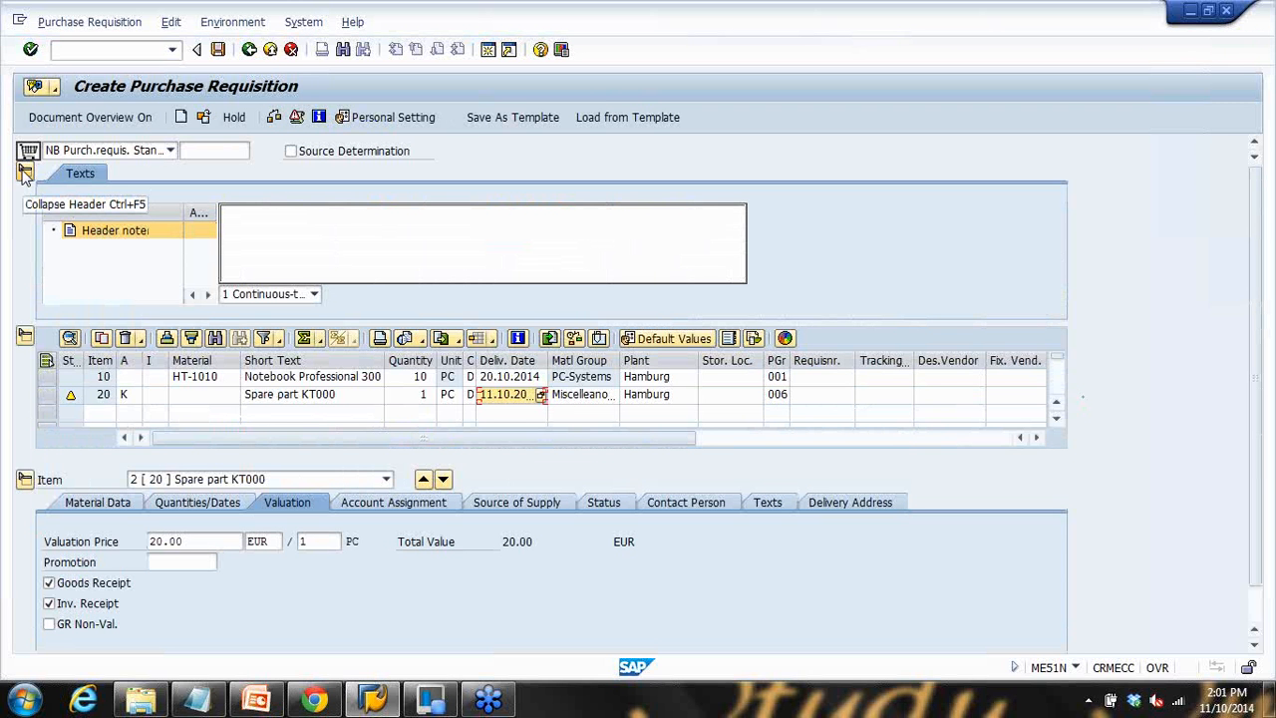
{"action": "left_click", "coordinate": [26, 173]}
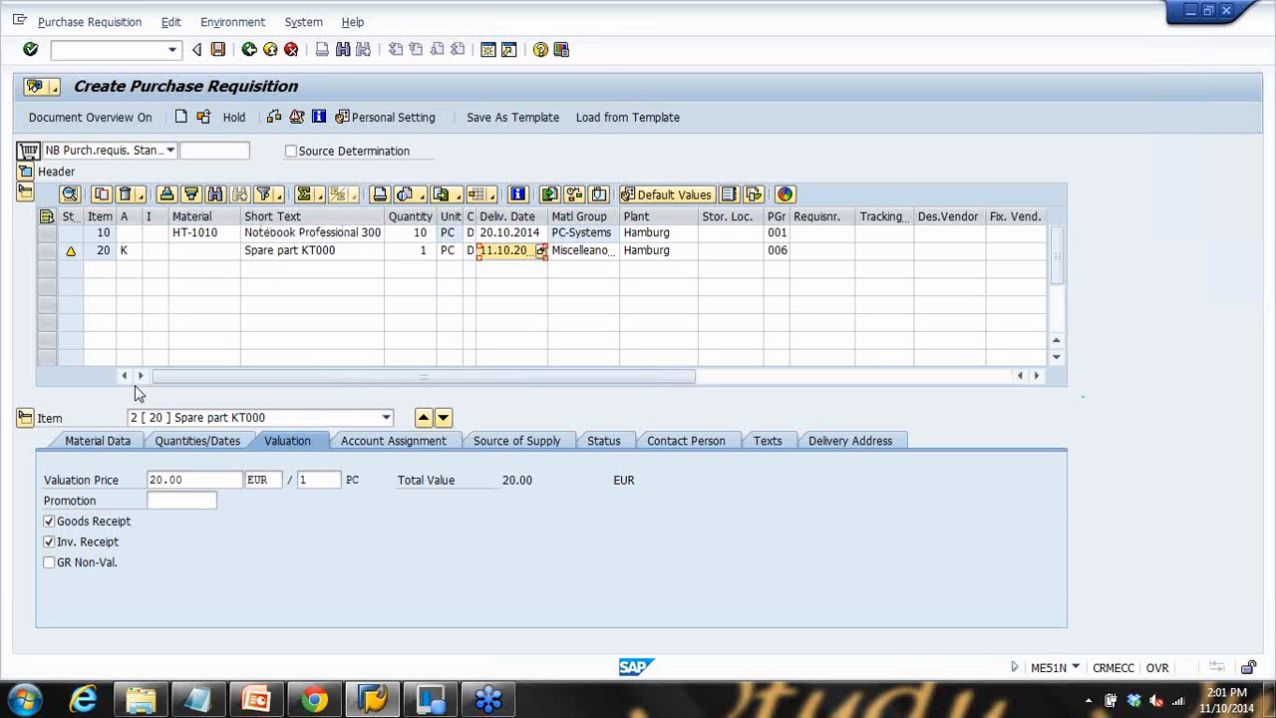
{"action": "left_click", "coordinate": [227, 419]}
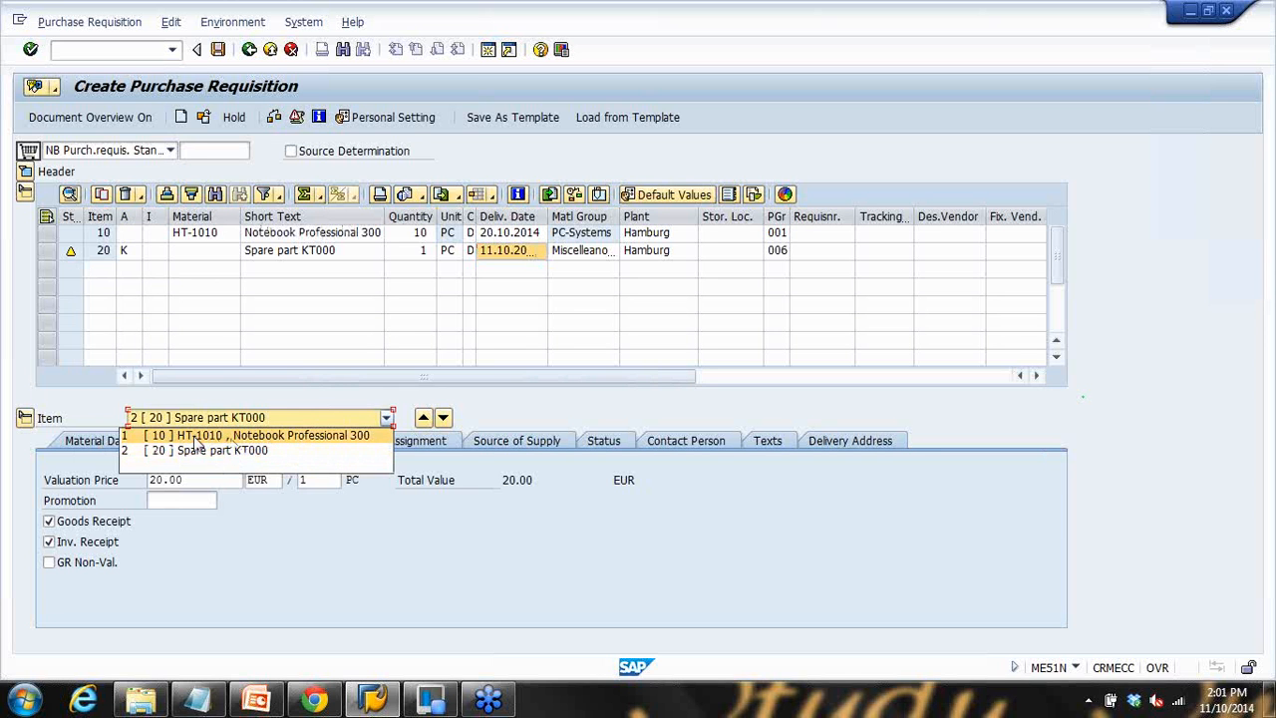
{"action": "left_click", "coordinate": [167, 316]}
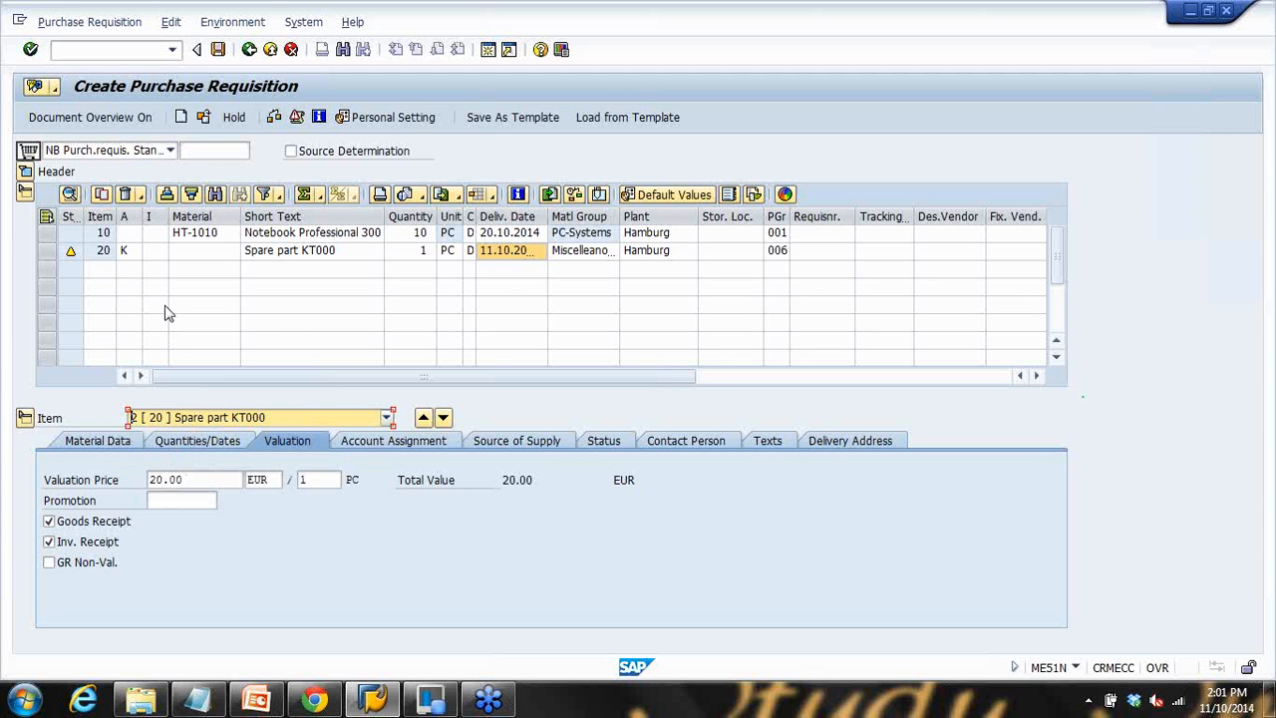
{"action": "left_click", "coordinate": [203, 118]}
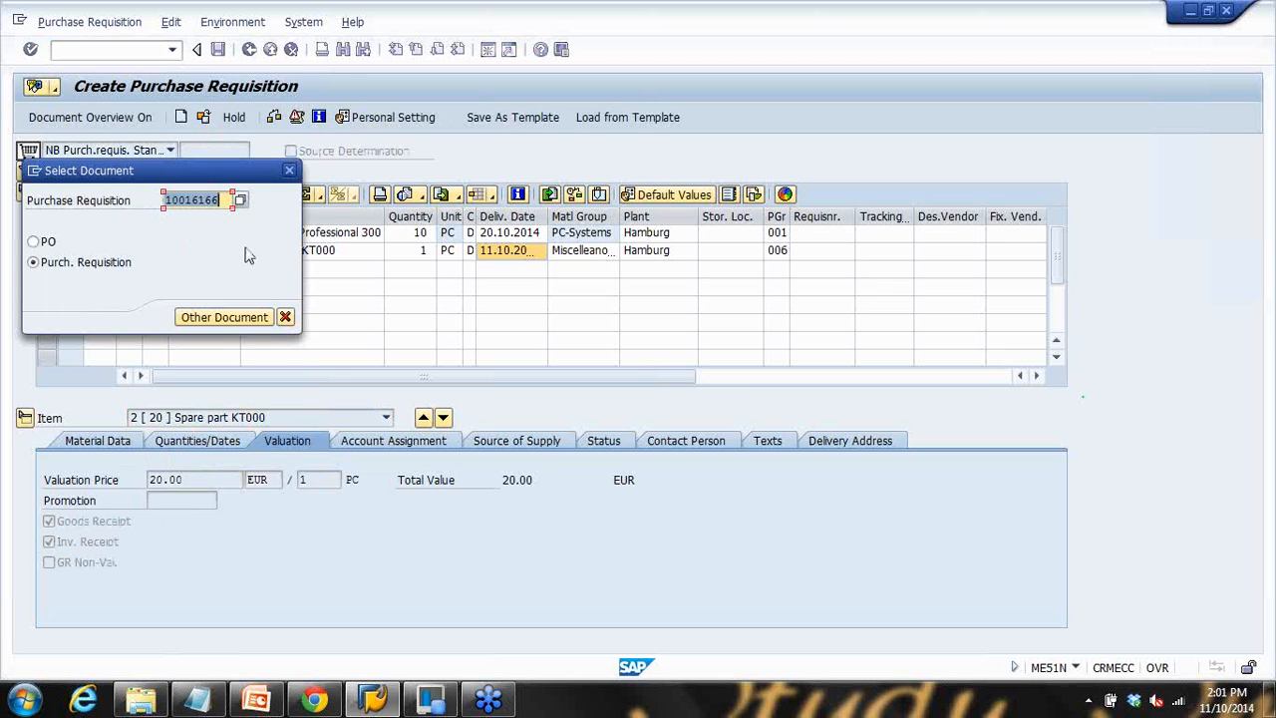
{"action": "left_click", "coordinate": [285, 317]}
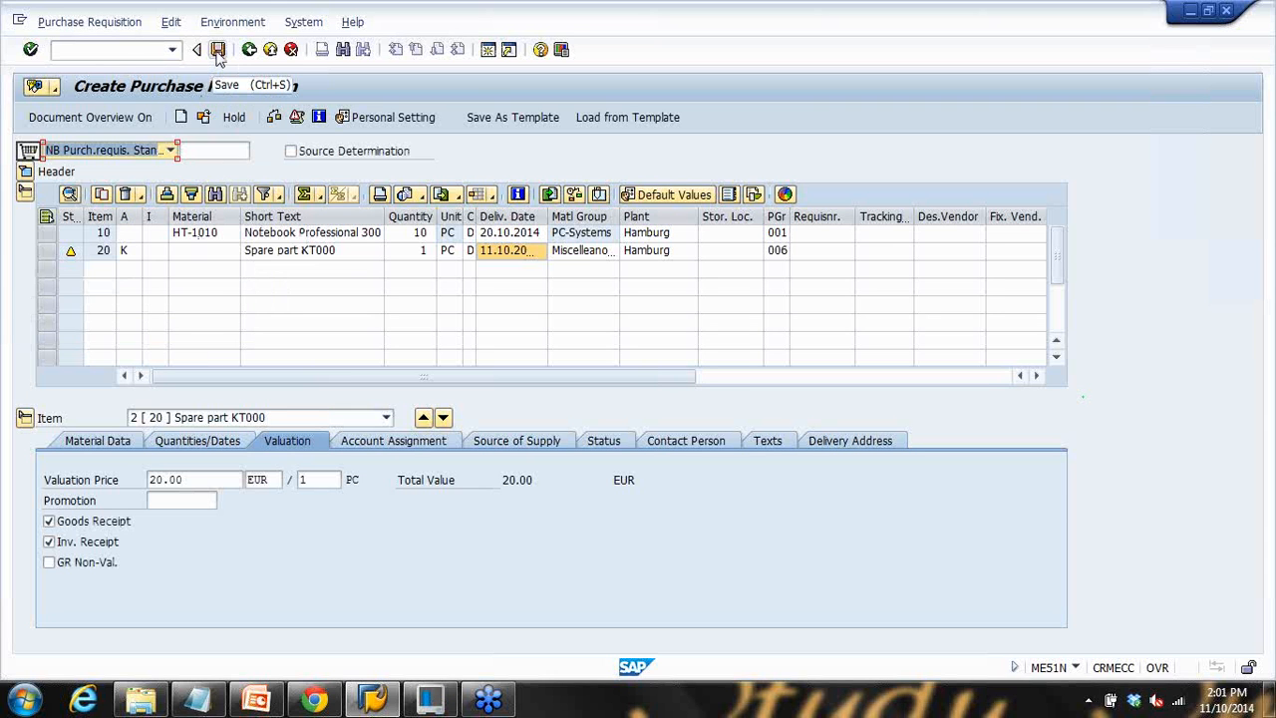
Step: Turn on the document overview, widen it, examine its selection variants, and turn it off again
{"action": "left_click", "coordinate": [78, 124]}
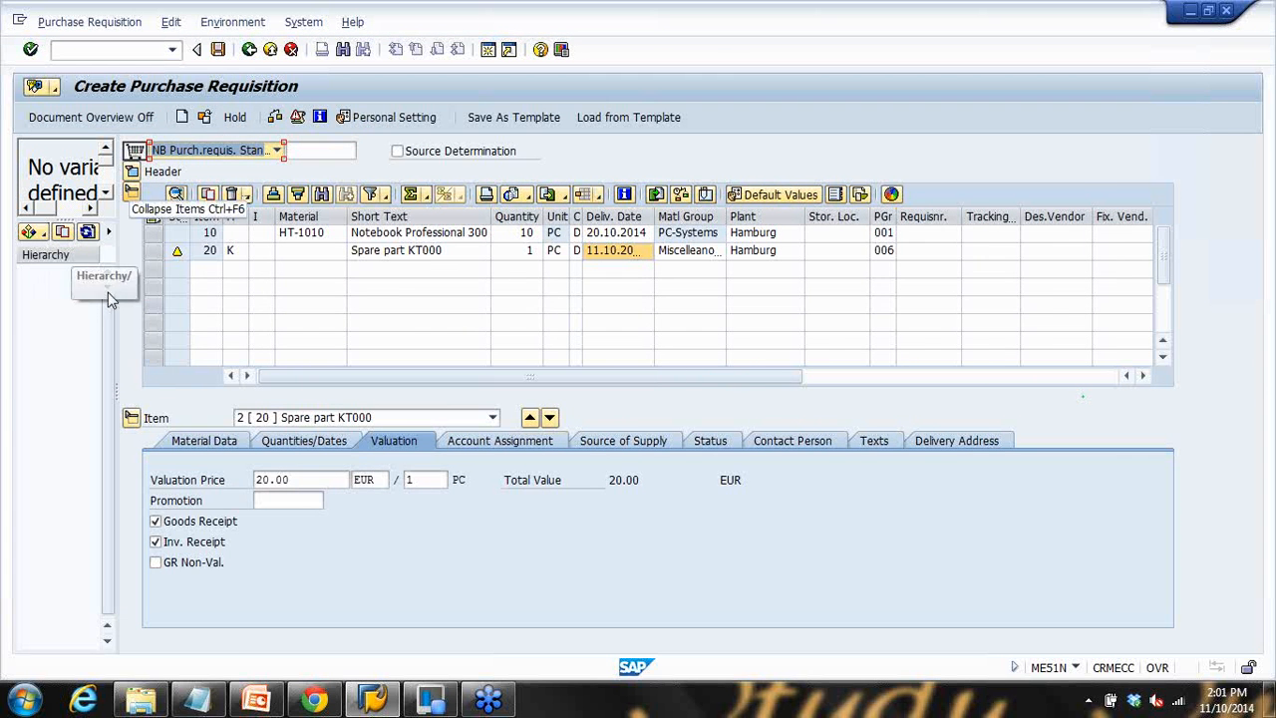
{"action": "left_click_drag", "start_coordinate": [116, 308], "coordinate": [312, 307]}
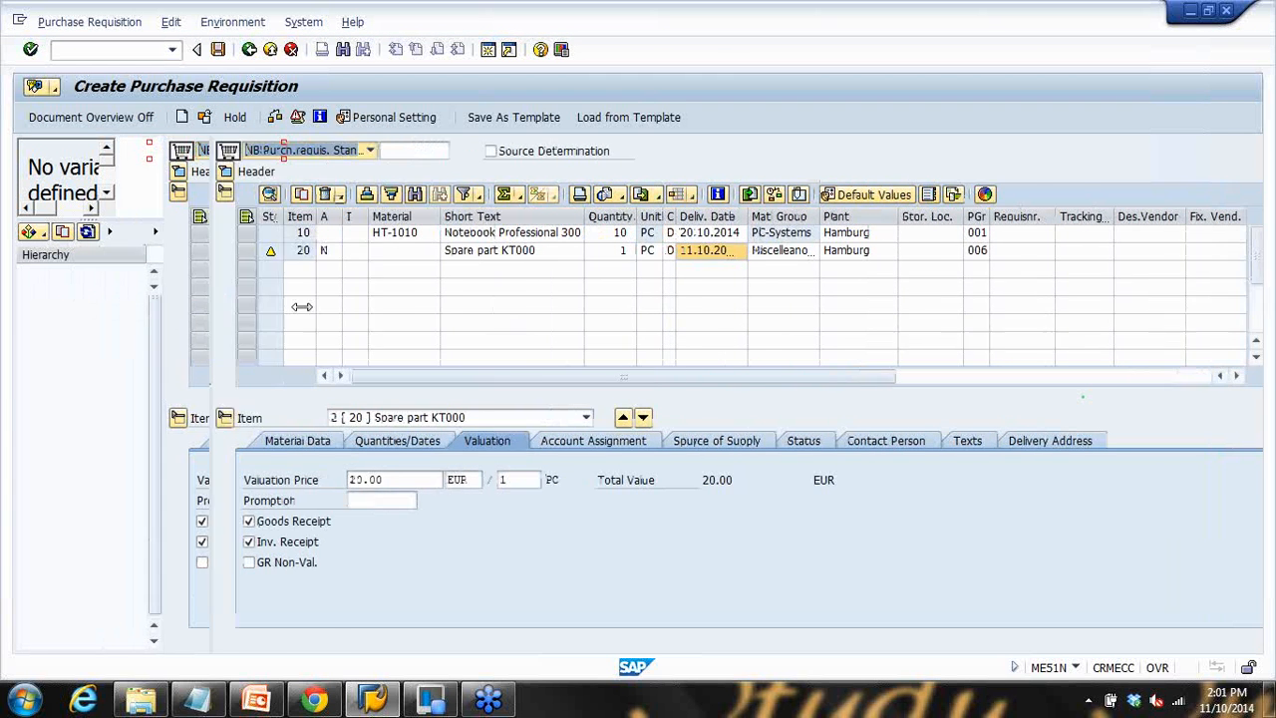
{"action": "left_click", "coordinate": [41, 234]}
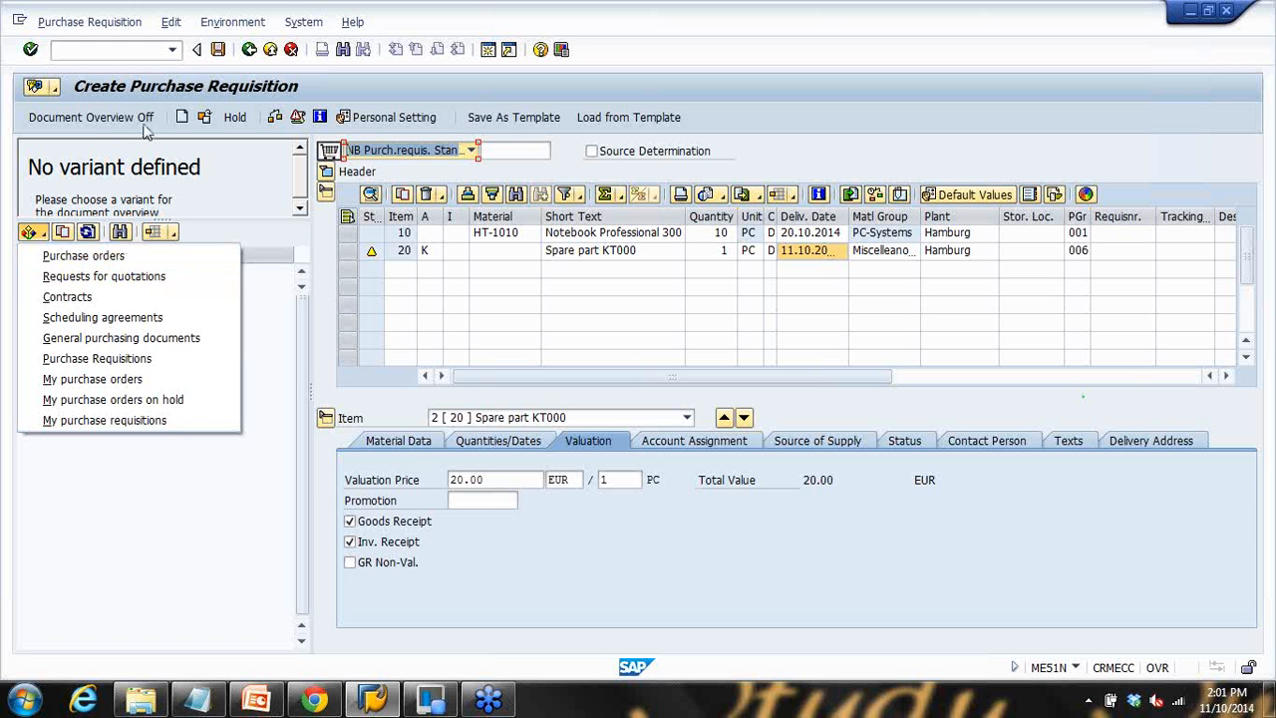
{"action": "left_click", "coordinate": [109, 118]}
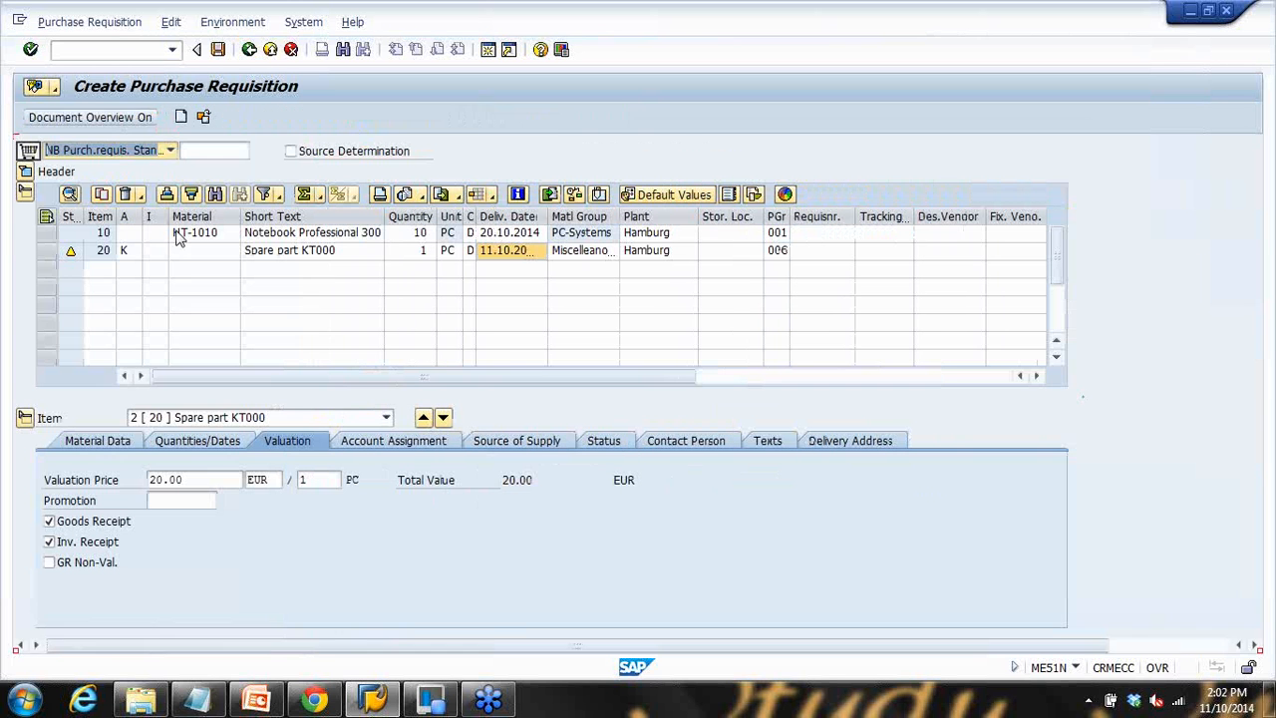
Step: Save the purchase requisition, and copy its number from the details of the creation message
{"action": "left_click", "coordinate": [222, 54]}
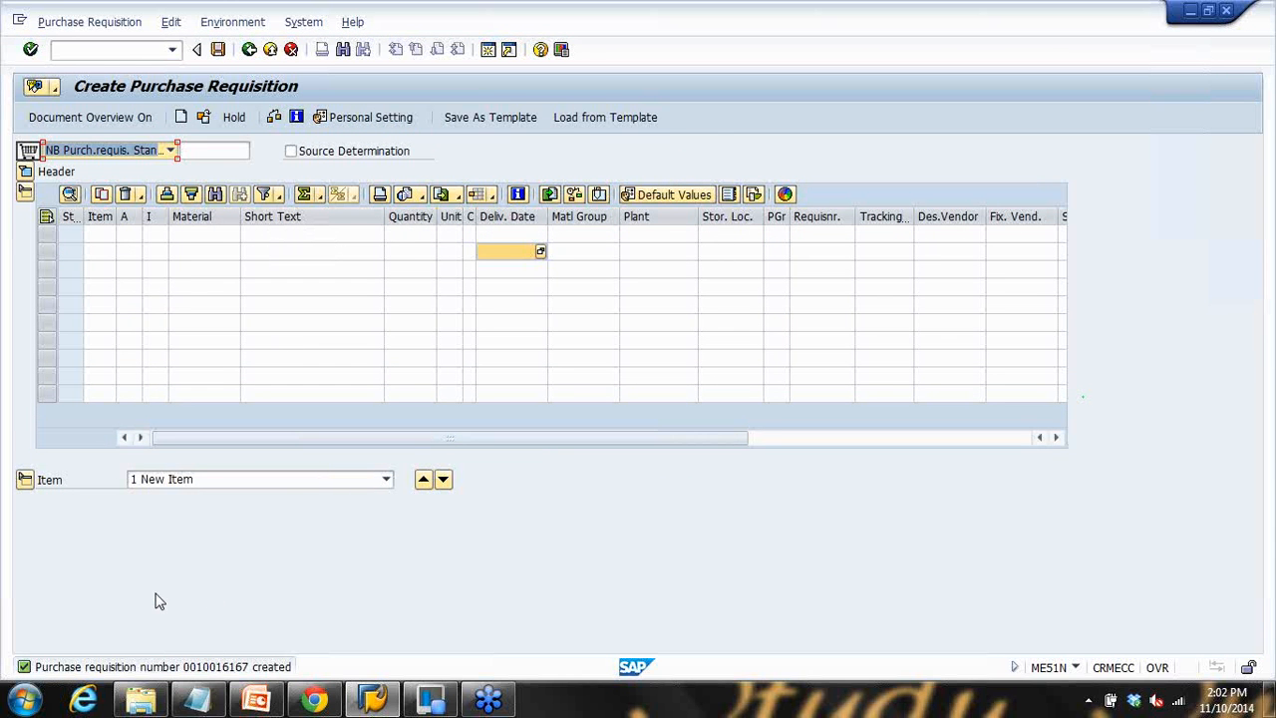
{"action": "left_click", "coordinate": [27, 670]}
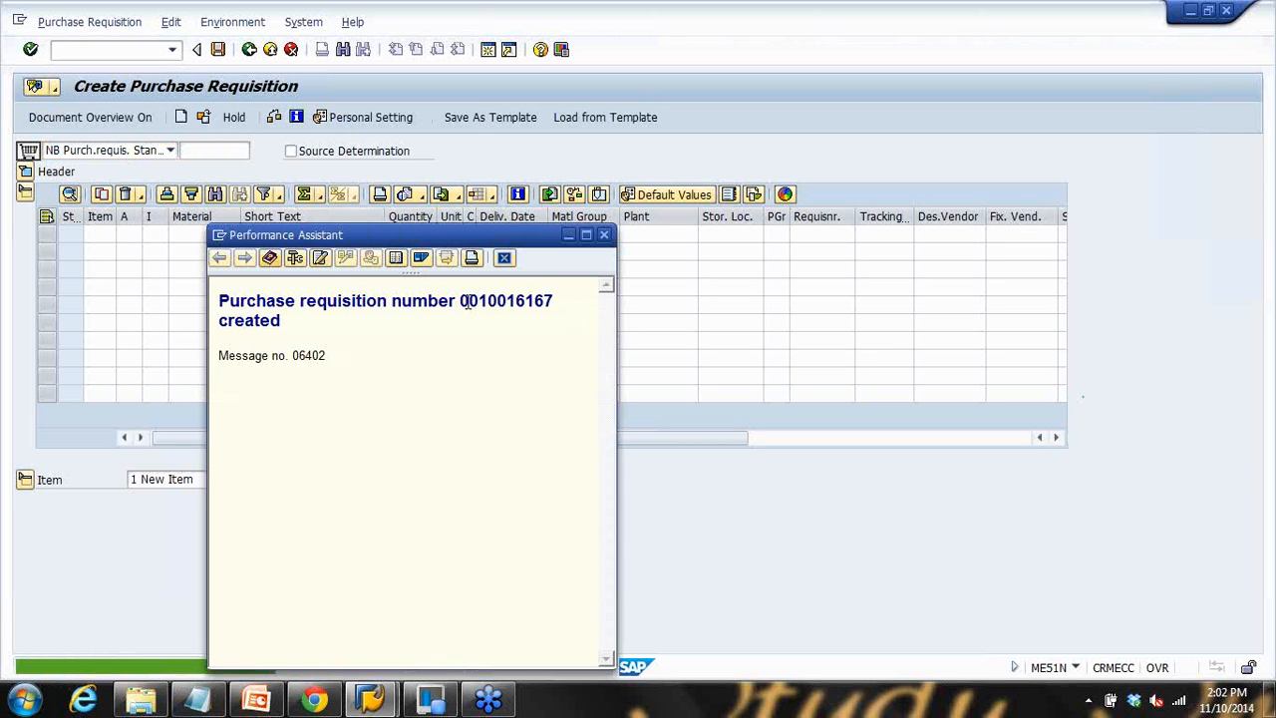
{"action": "left_click_drag", "start_coordinate": [535, 302], "coordinate": [562, 307]}
{"action": "key", "text": "ctrl+c"}
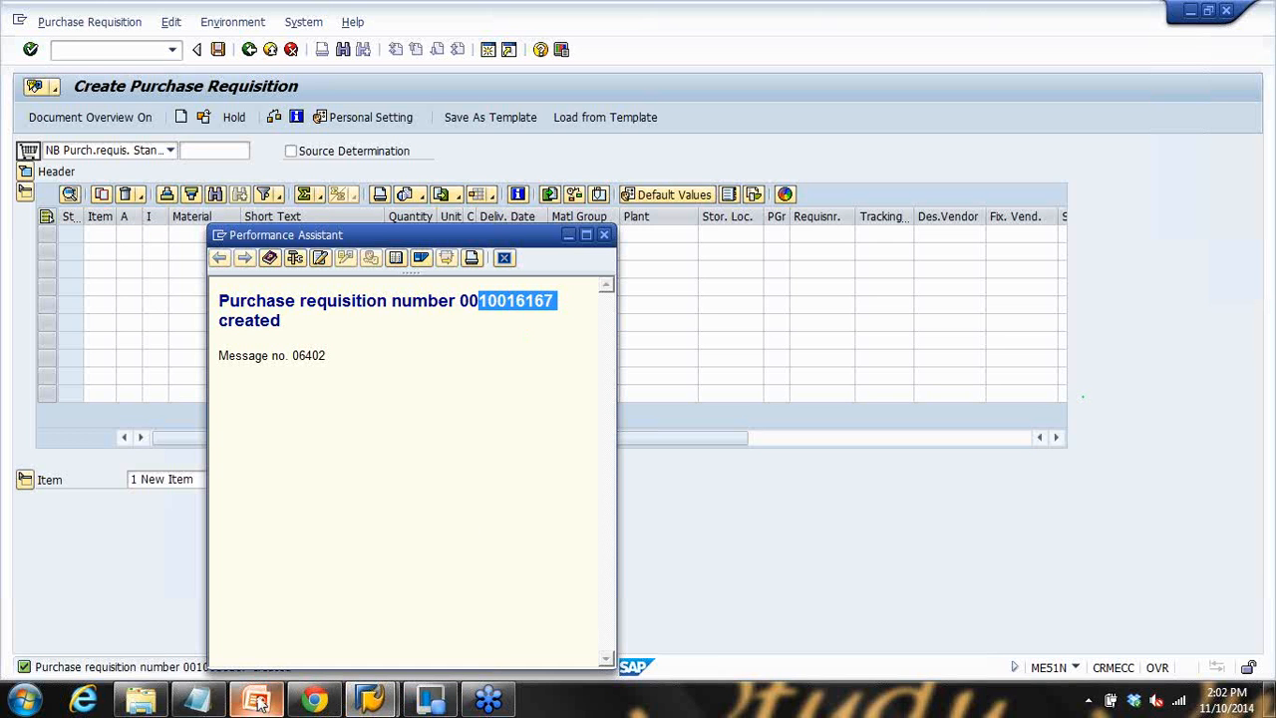
Step: Paste the requisition number after the "PURCHASE REQUISITION" heading in Notepad, copy it from there, and return to SAP
{"action": "left_click", "coordinate": [198, 700]}
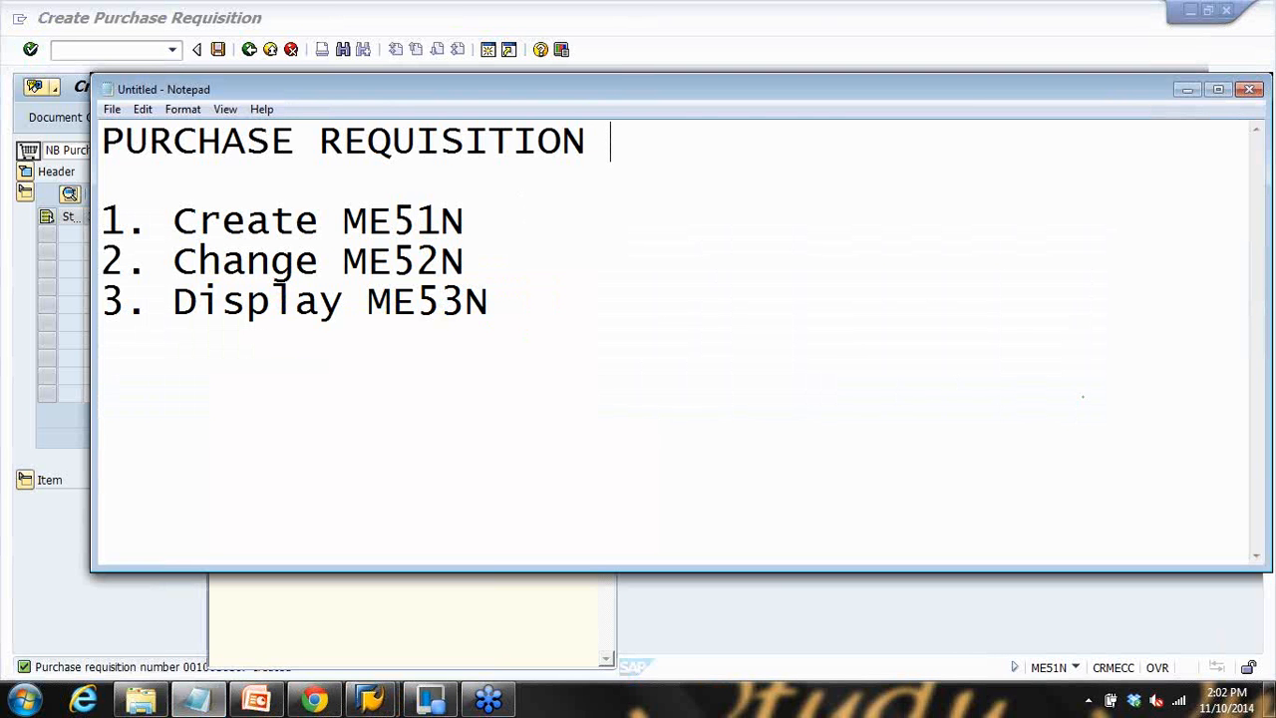
{"action": "key", "text": "ctrl+v"}
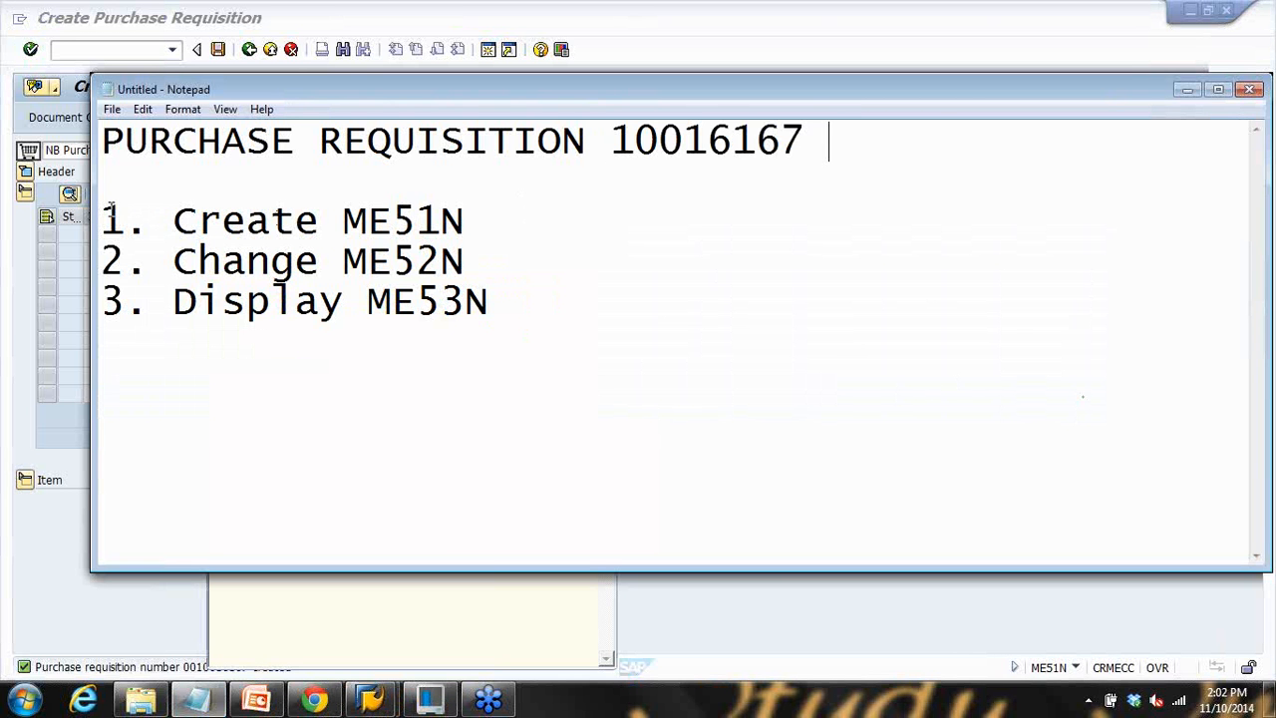
{"action": "left_click_drag", "start_coordinate": [614, 140], "coordinate": [848, 134]}
{"action": "key", "text": "ctrl+c"}
{"action": "left_click", "coordinate": [784, 53]}
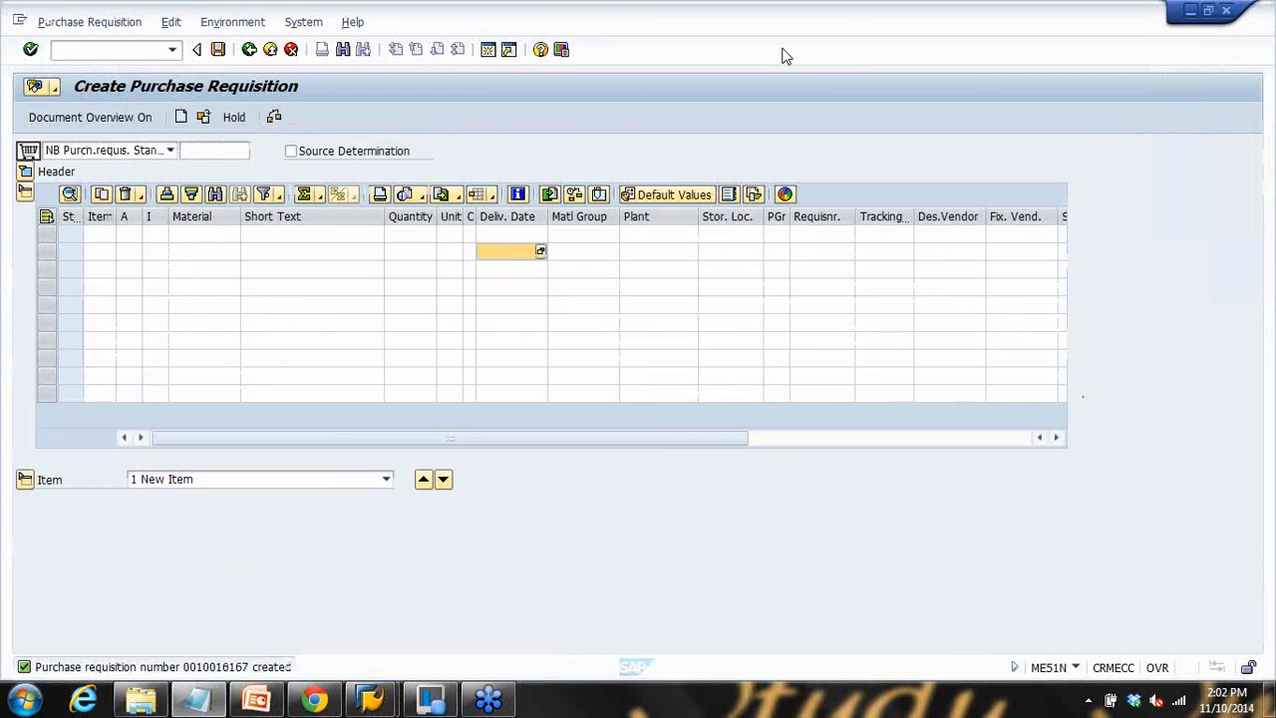
Step: Switch to PowerPoint and present the "Single or Multiple Account Assignment Category" slide, ending the slide show after viewing it
{"action": "left_click", "coordinate": [256, 700]}
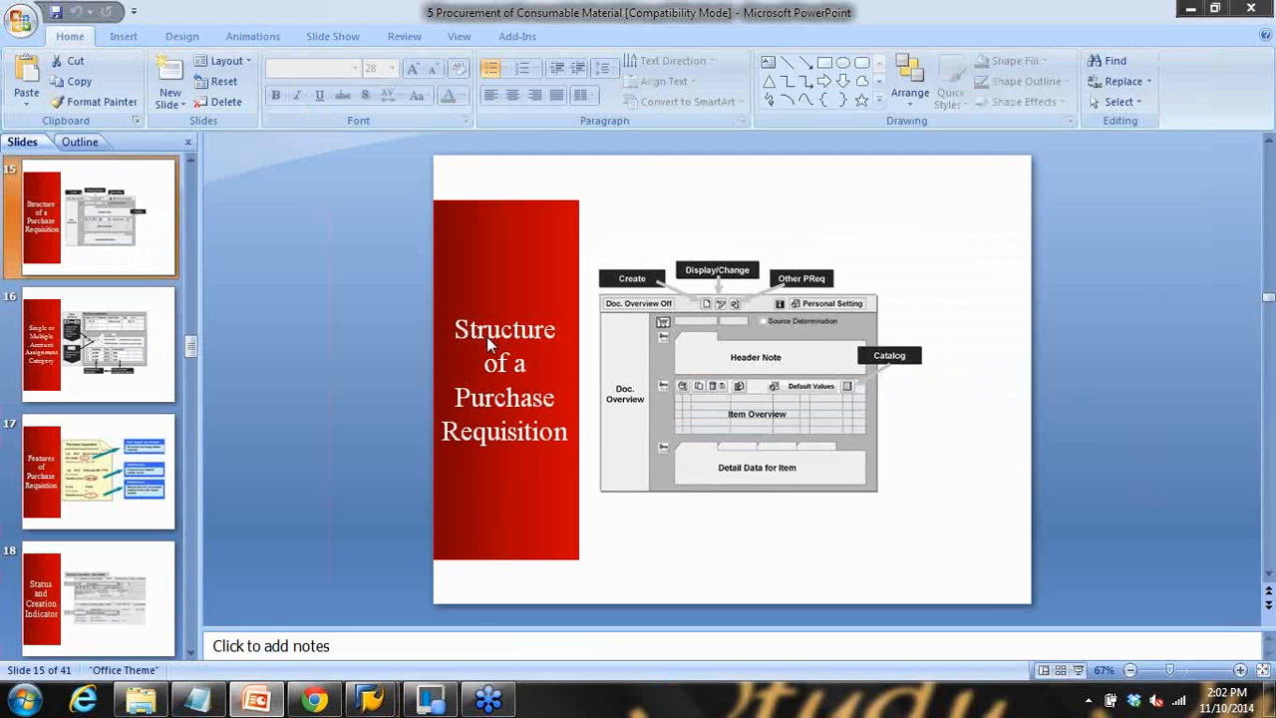
{"action": "left_click", "coordinate": [1079, 670]}
{"action": "key", "text": "Right"}
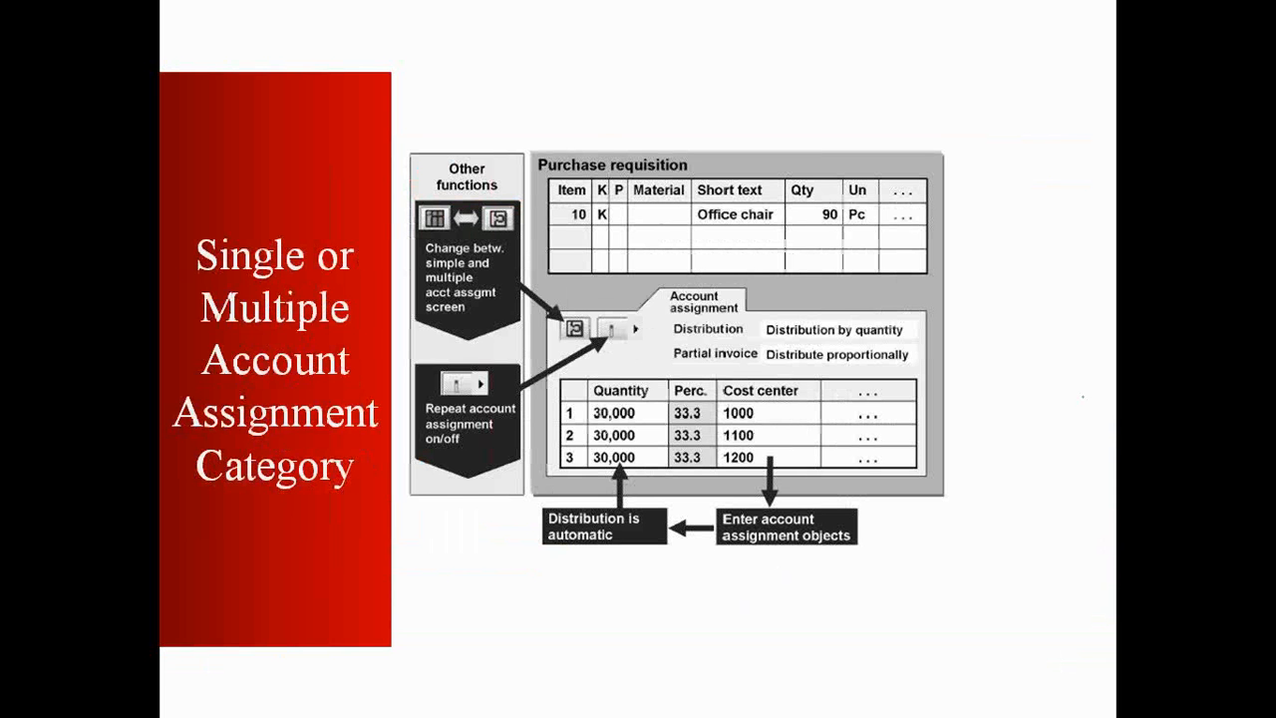
{"action": "key", "text": "Escape"}
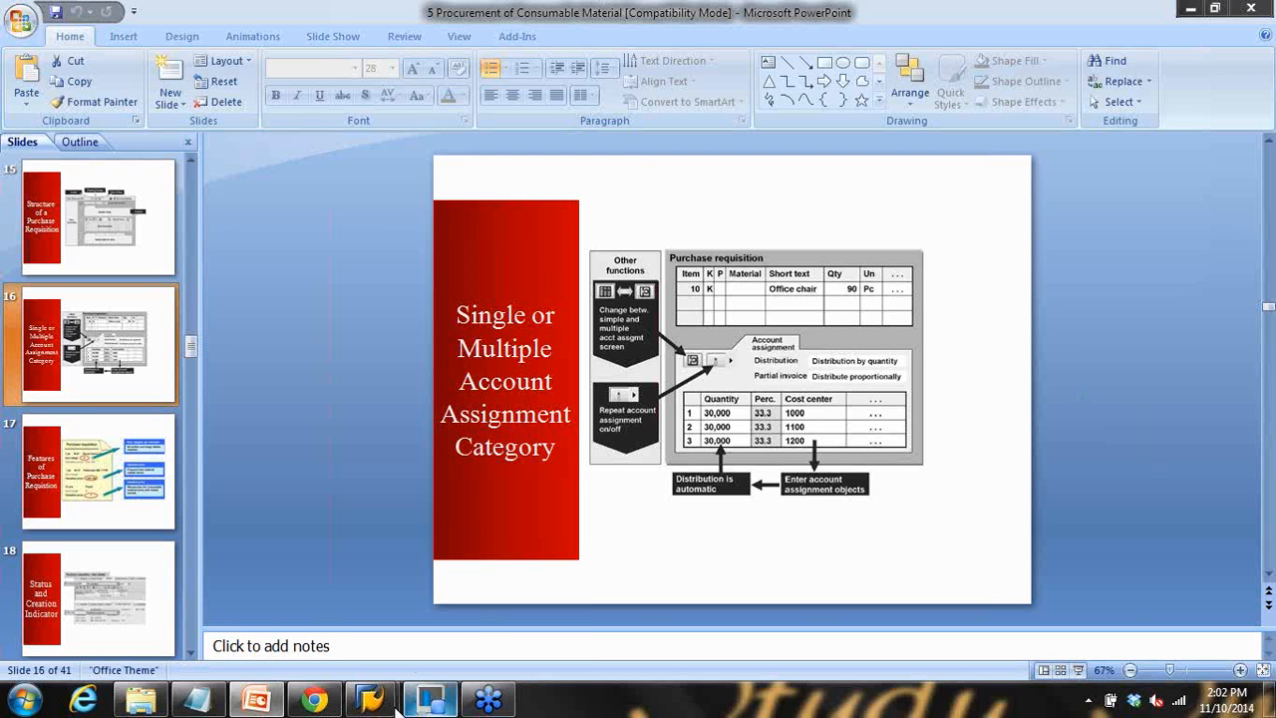
Step: Return to SAP, load the newly created purchase requisition as another document, and display item 20, Spare part KT000
{"action": "mouse_move", "coordinate": [379, 680]}
{"action": "left_click", "coordinate": [475, 610]}
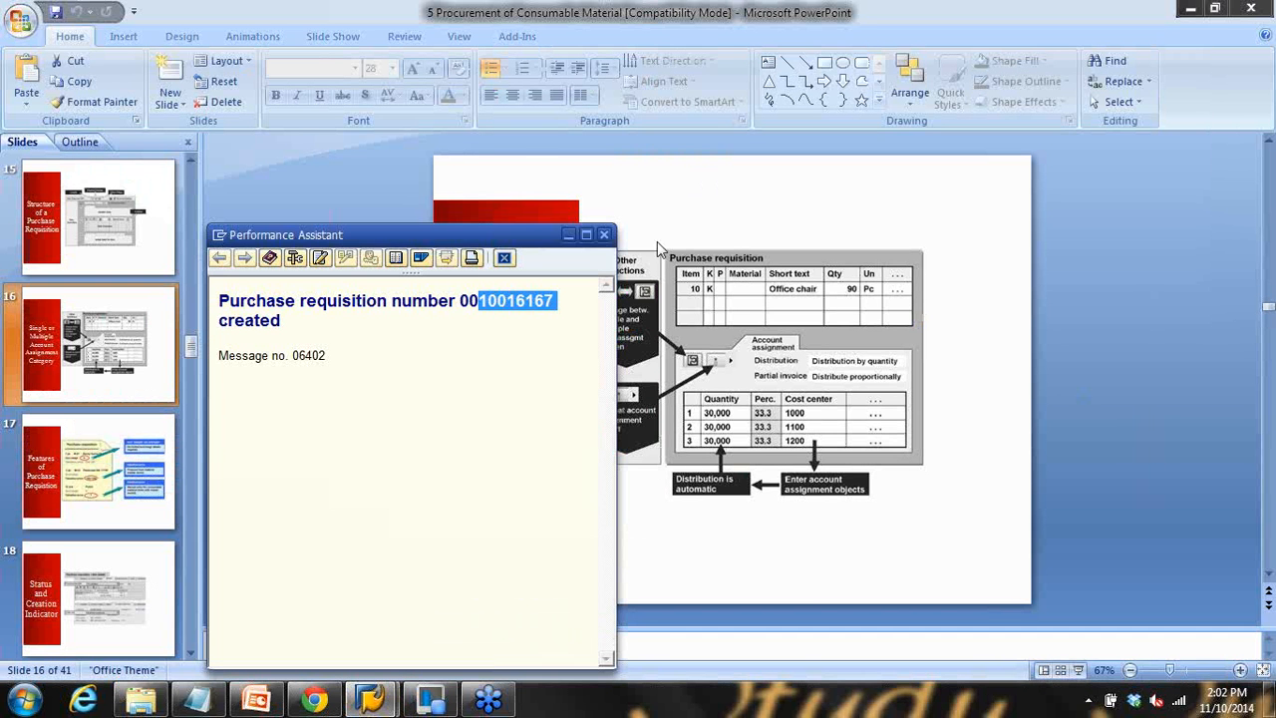
{"action": "mouse_move", "coordinate": [371, 698]}
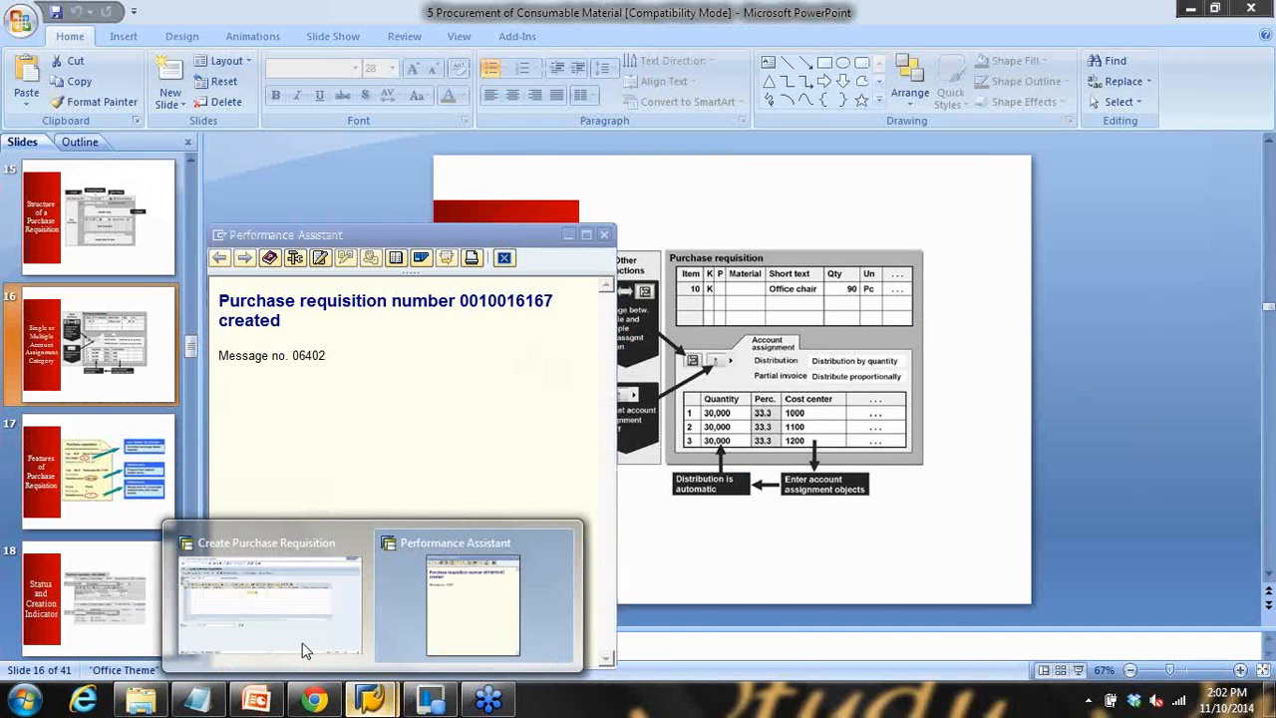
{"action": "left_click", "coordinate": [301, 643]}
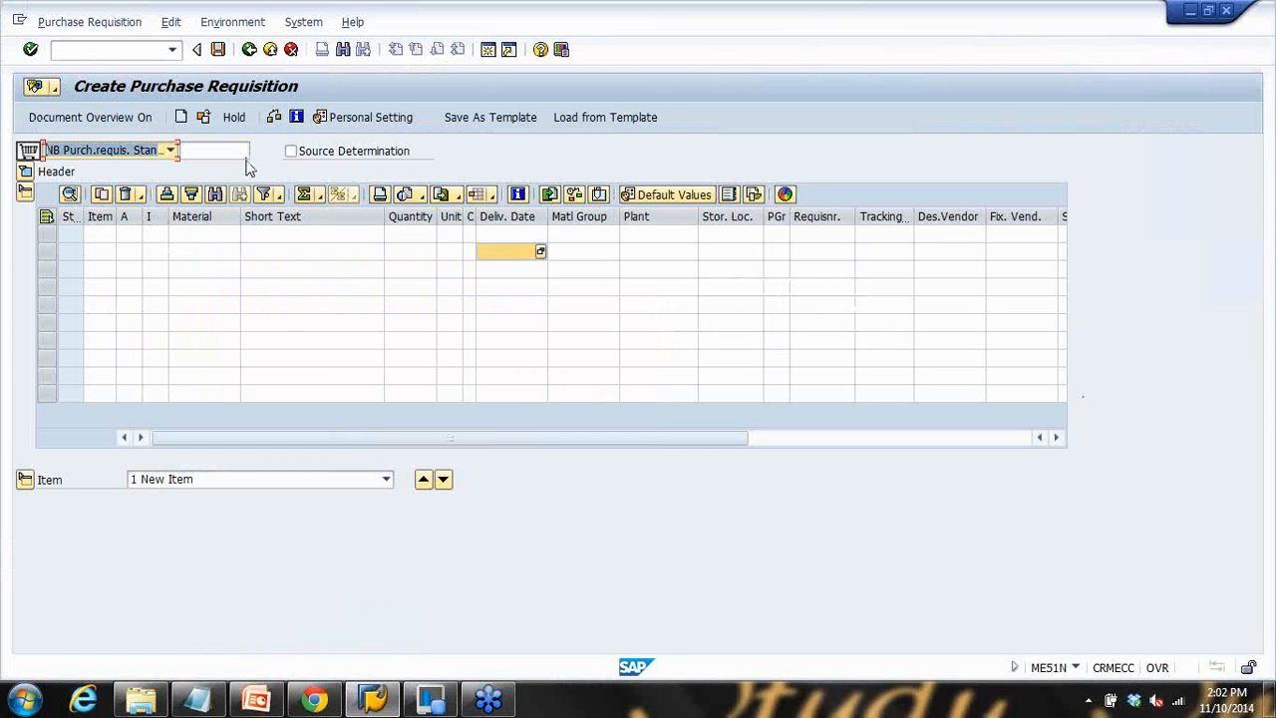
{"action": "left_click", "coordinate": [205, 118]}
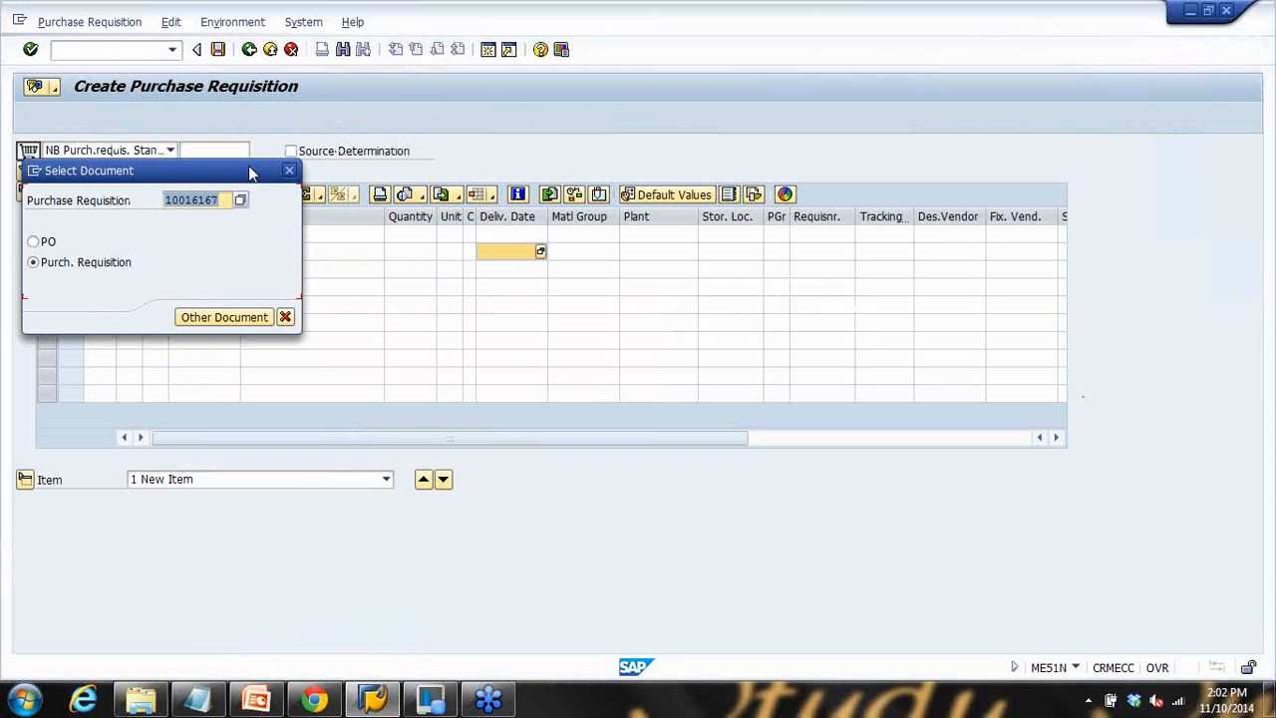
{"action": "key", "text": "ctrl+v"}
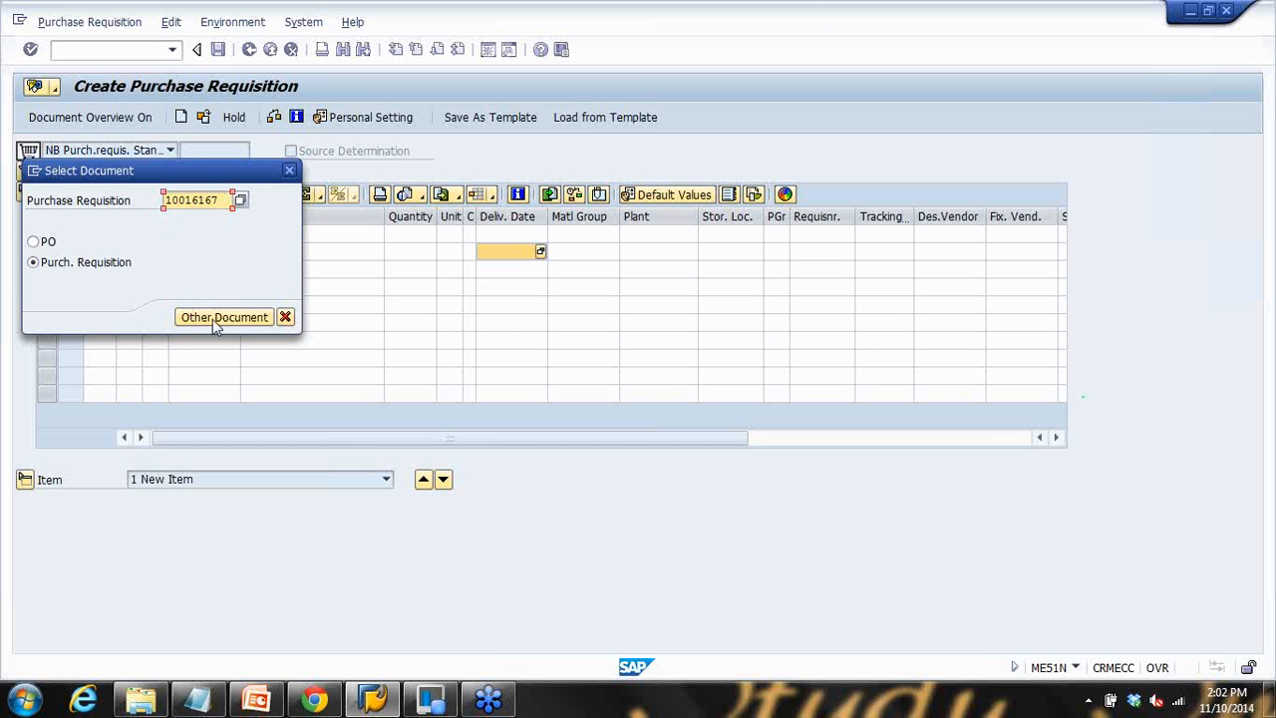
{"action": "left_click", "coordinate": [261, 317]}
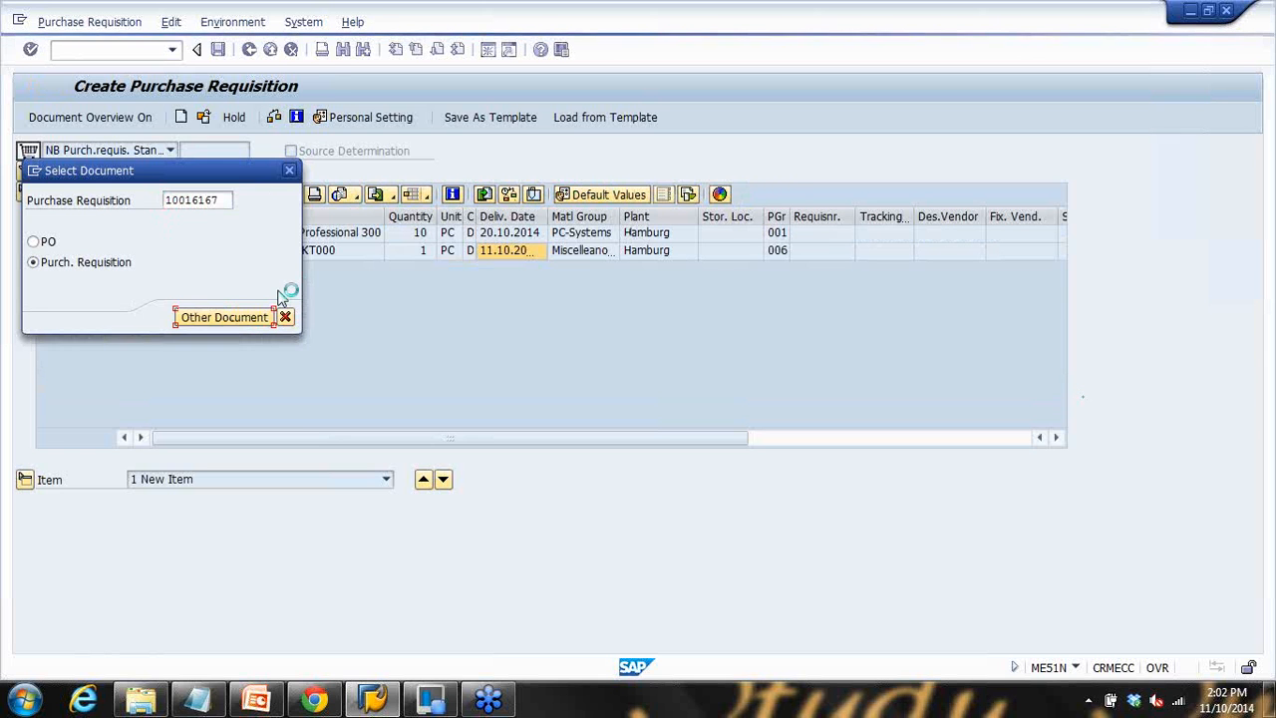
{"action": "left_click", "coordinate": [221, 339]}
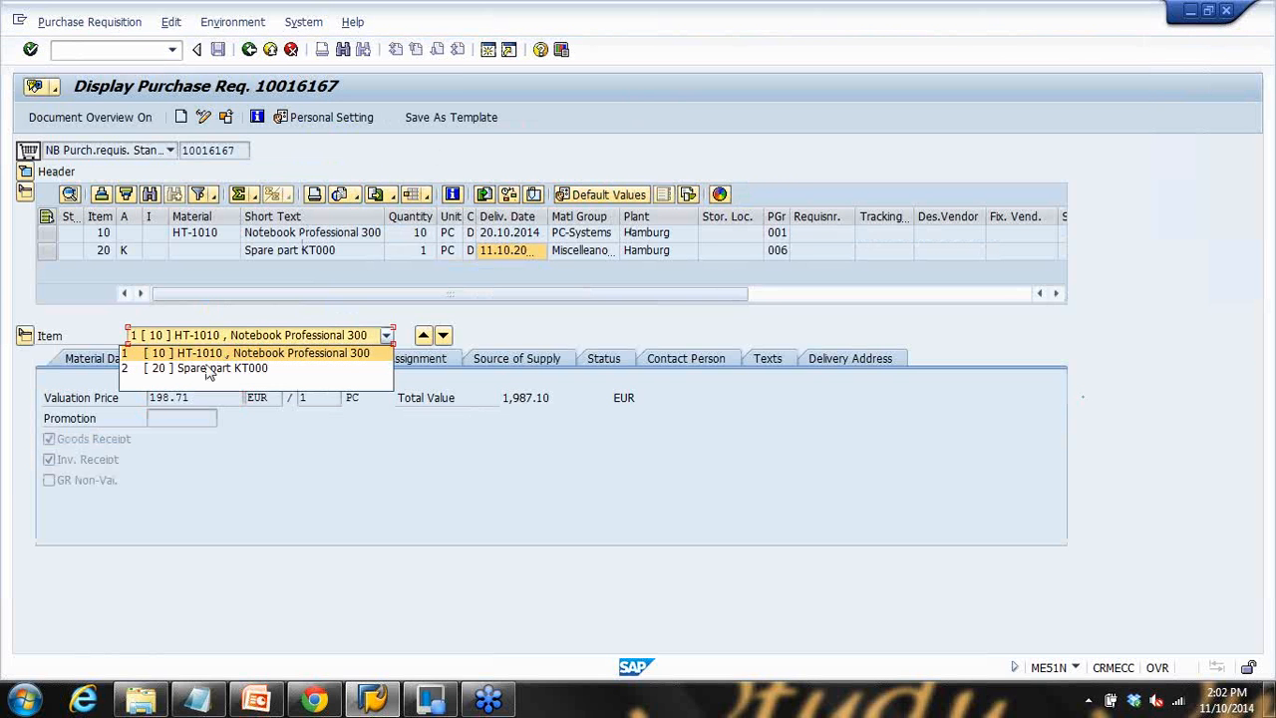
{"action": "left_click", "coordinate": [208, 369]}
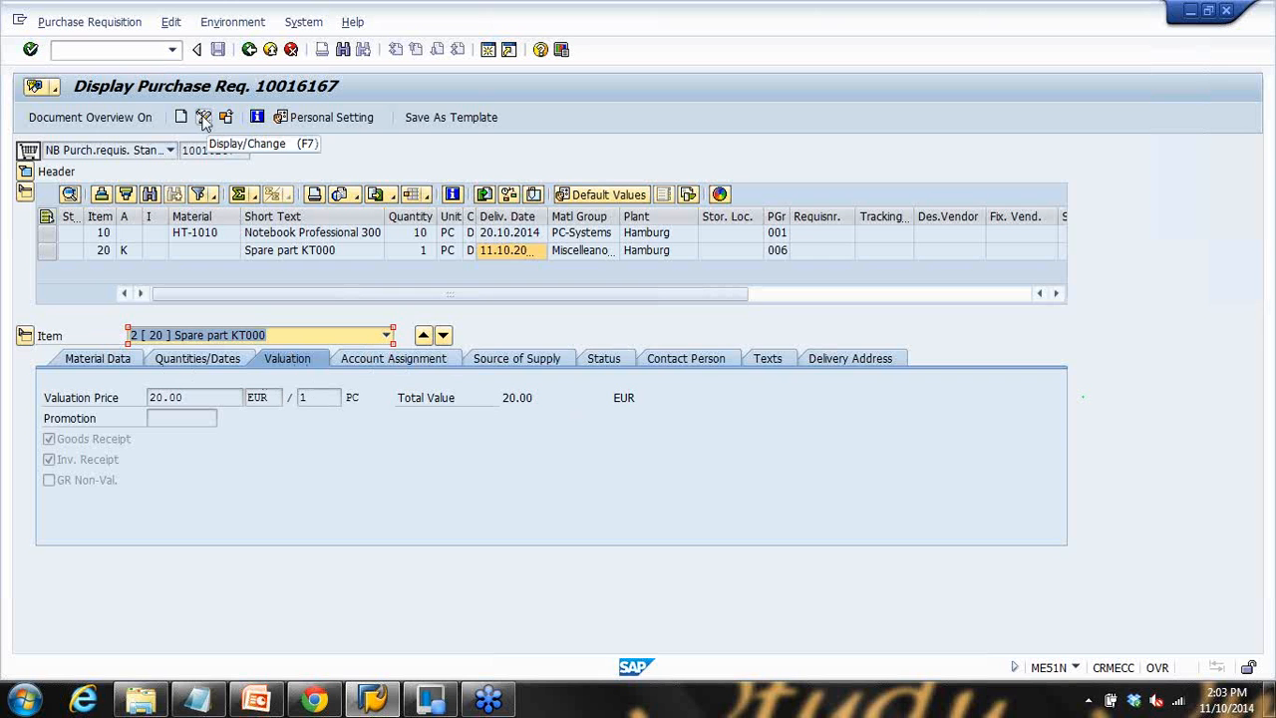
{"action": "left_click", "coordinate": [203, 118]}
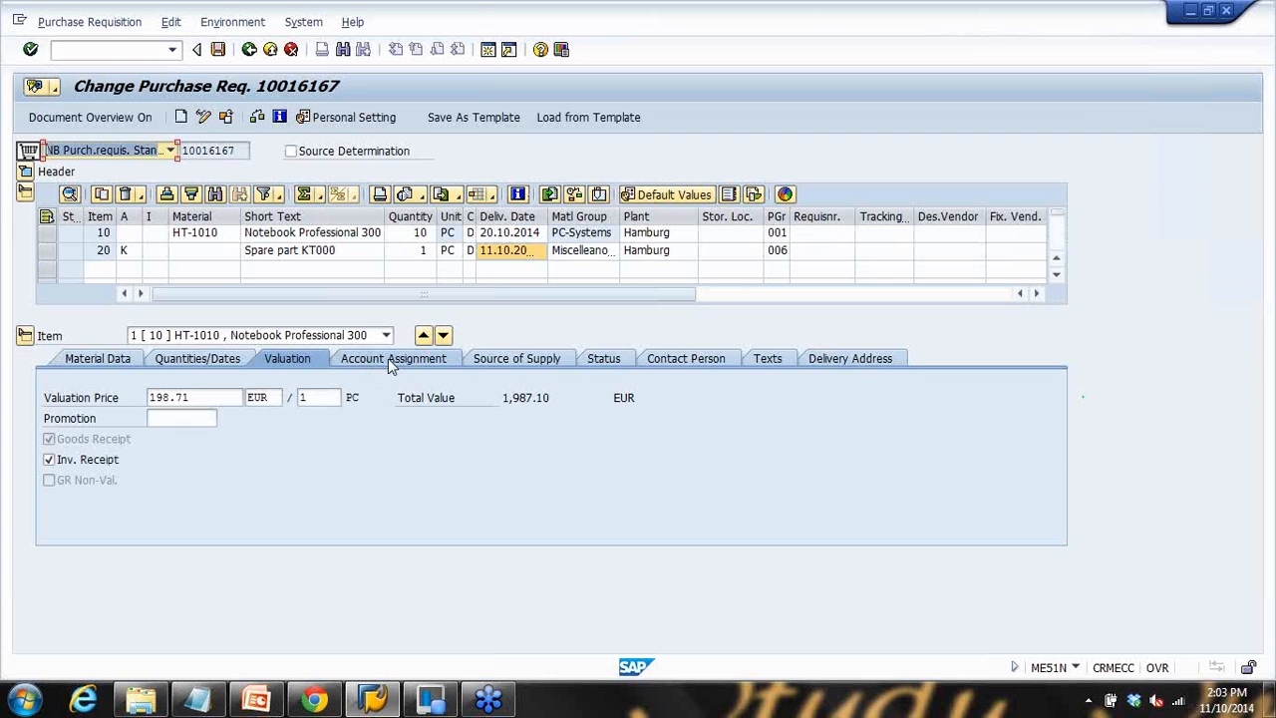
{"action": "left_click", "coordinate": [396, 361]}
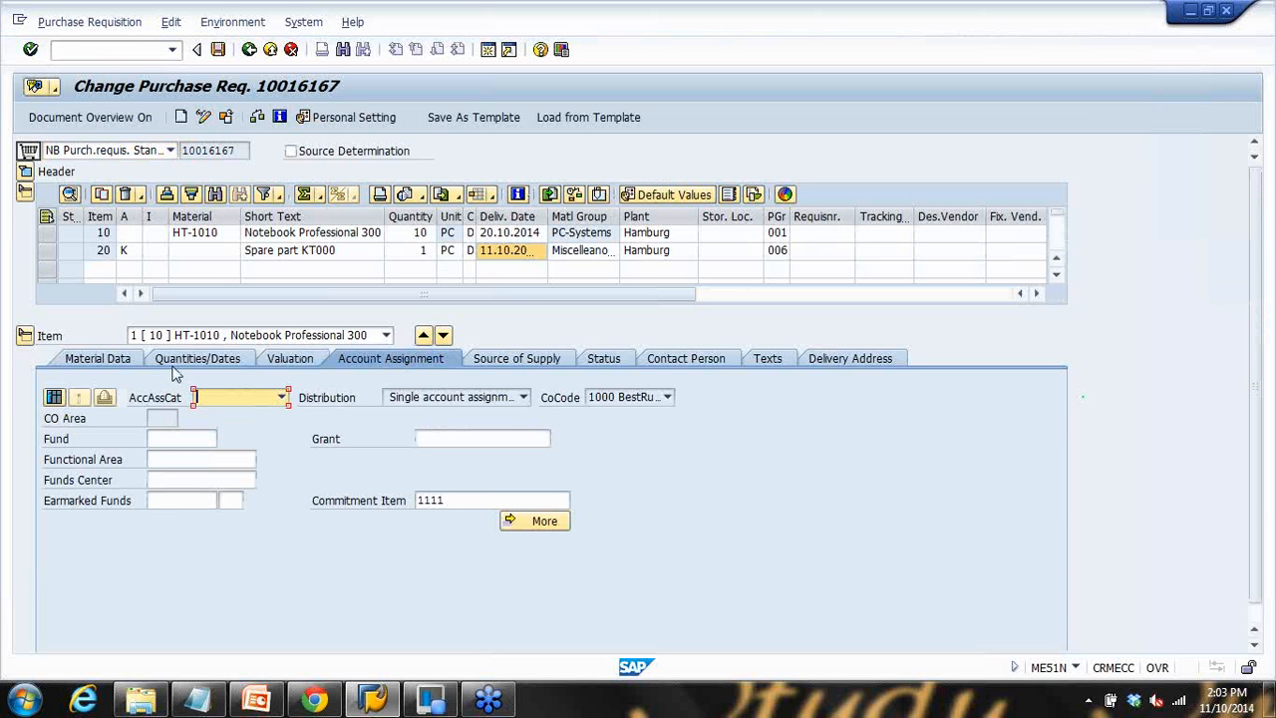
{"action": "left_click", "coordinate": [125, 250]}
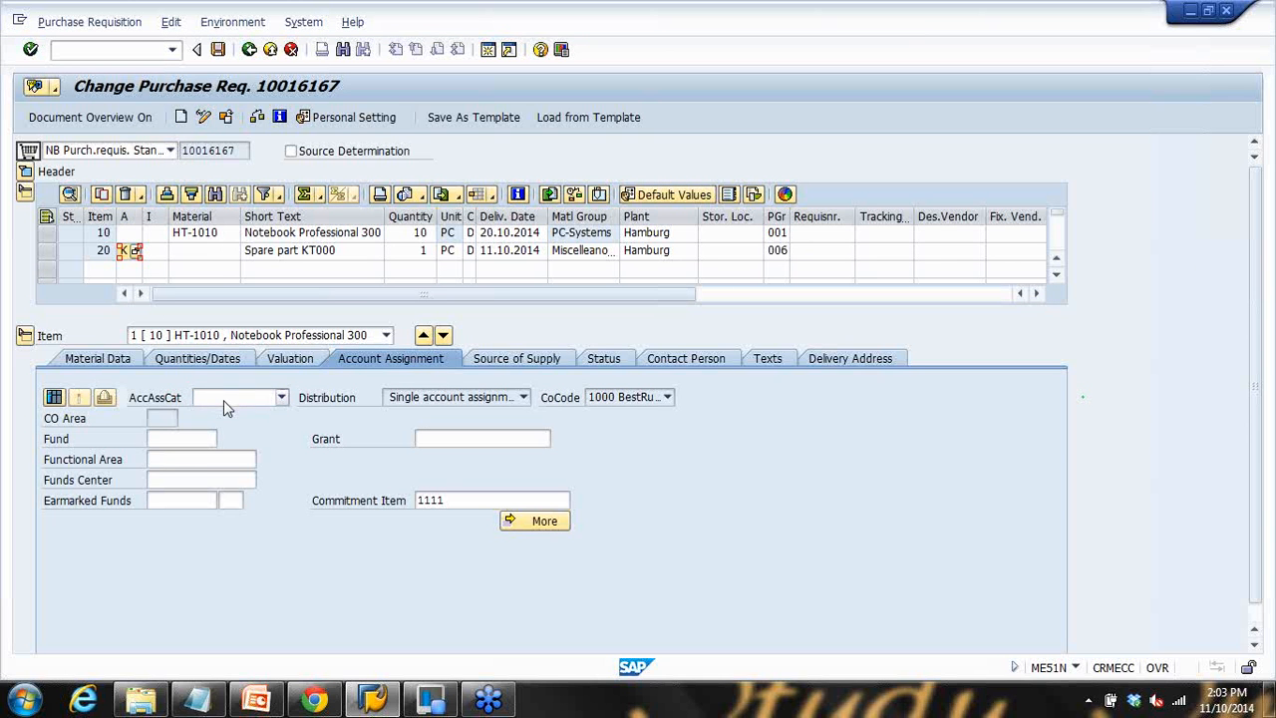
{"action": "left_click", "coordinate": [224, 400]}
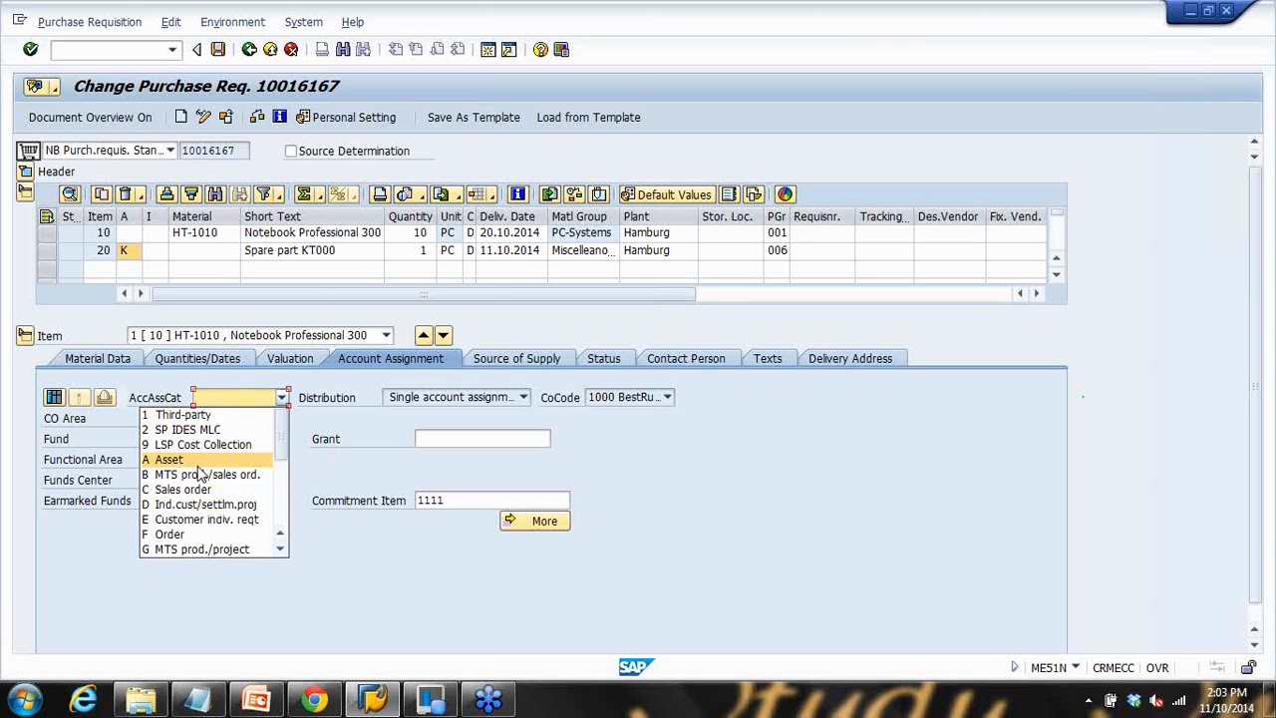
{"action": "scroll", "coordinate": [199, 538], "scroll_direction": "down", "scroll_amount": 1}
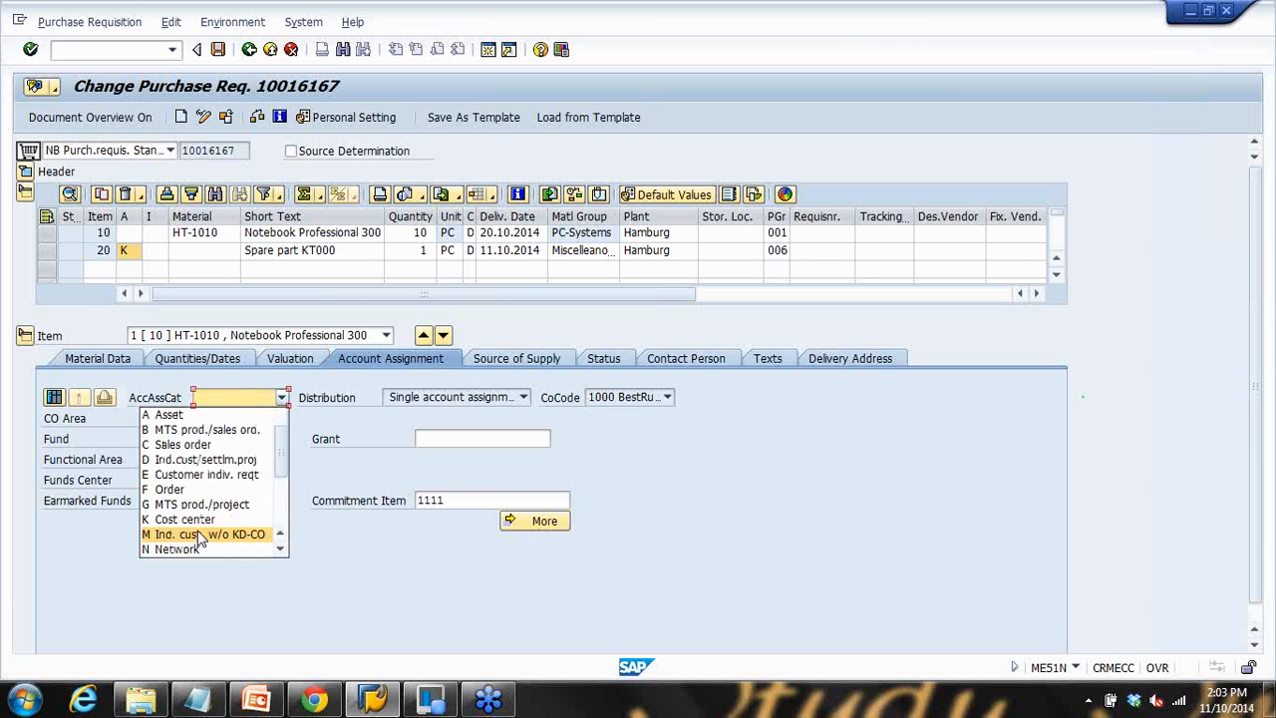
{"action": "left_click", "coordinate": [180, 518]}
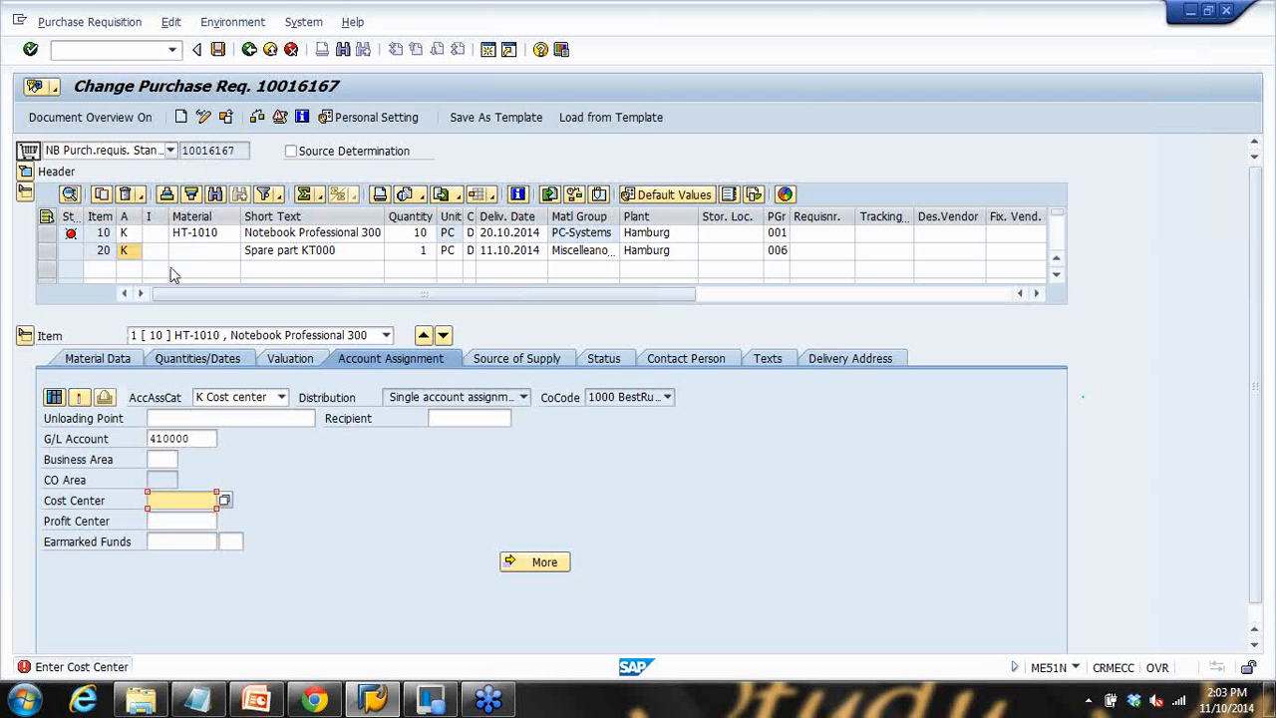
Step: Start transaction ME52N with /nme52n and open the newly created purchase requisition for changing
{"action": "left_click", "coordinate": [148, 49]}
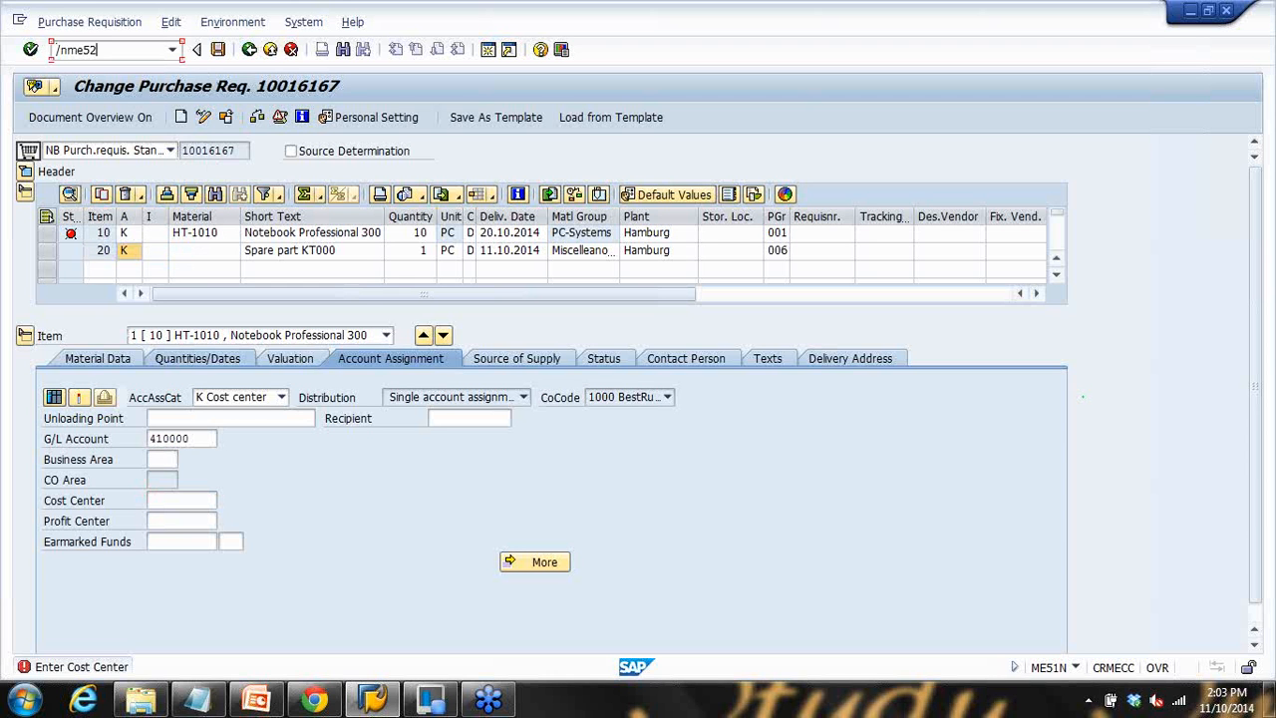
{"action": "type", "text": "/nme52n"}
{"action": "key", "text": "Return"}
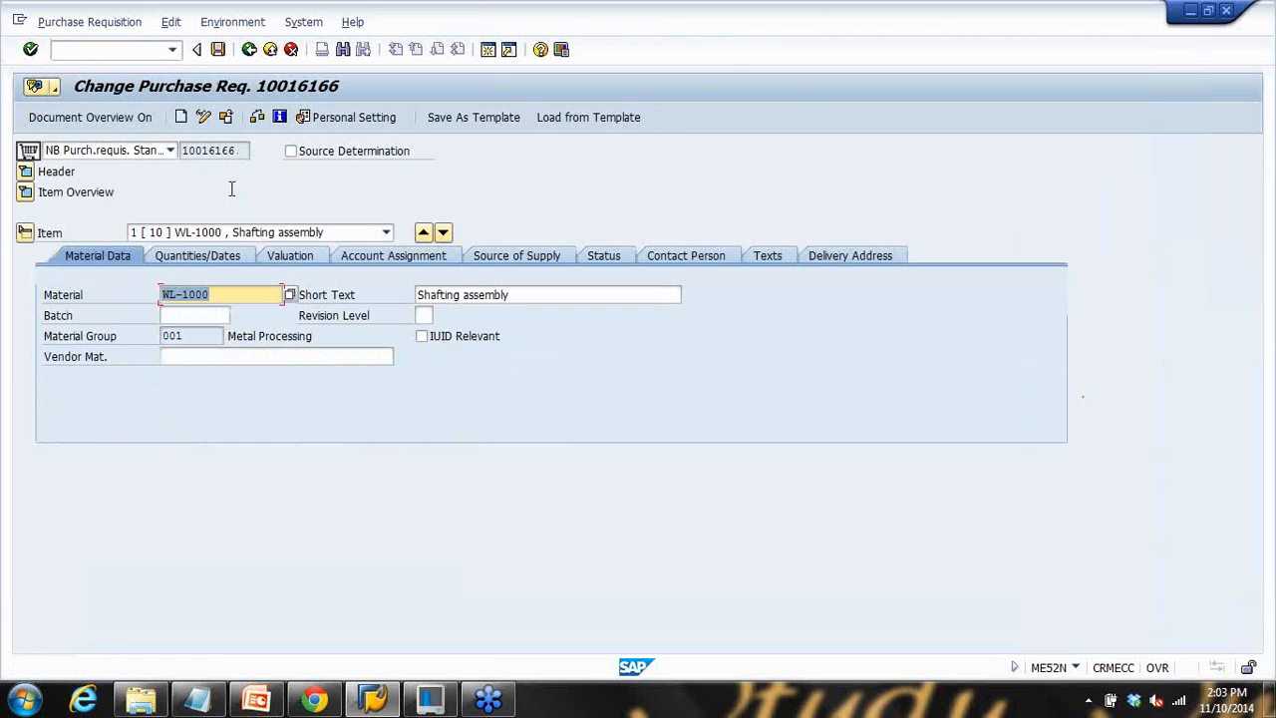
{"action": "left_click", "coordinate": [227, 117]}
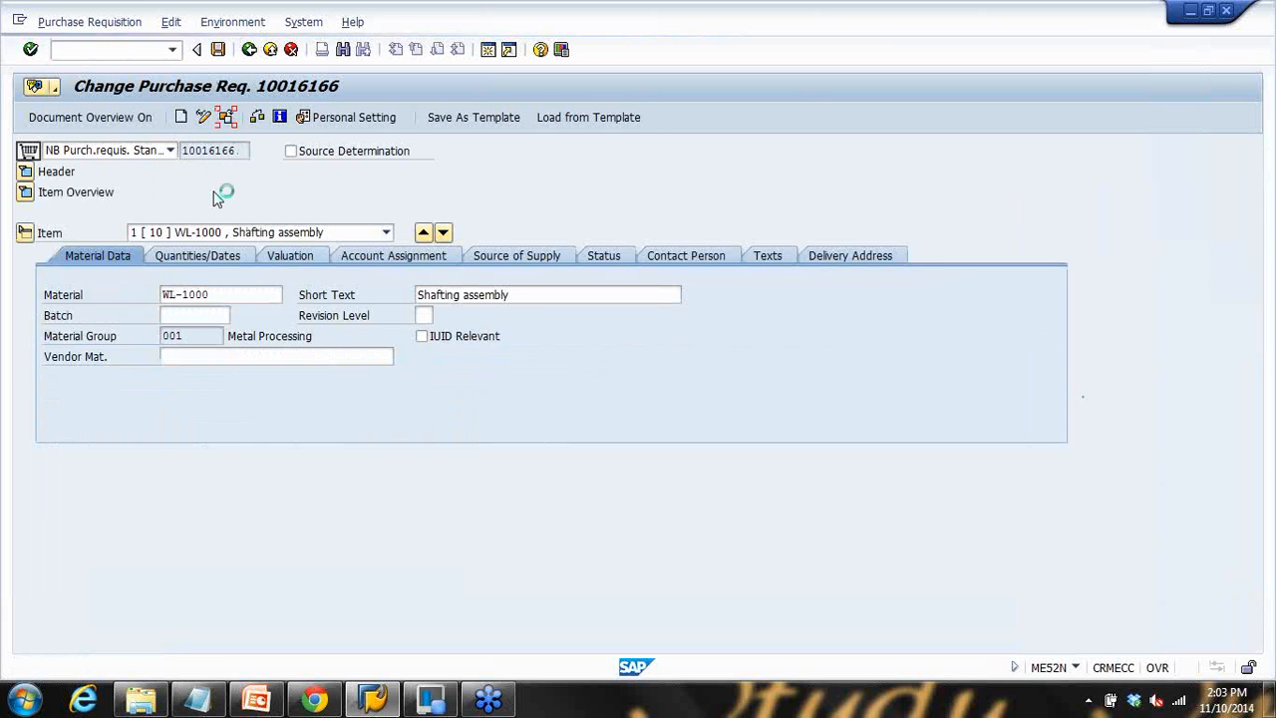
{"action": "type", "text": "10016167"}
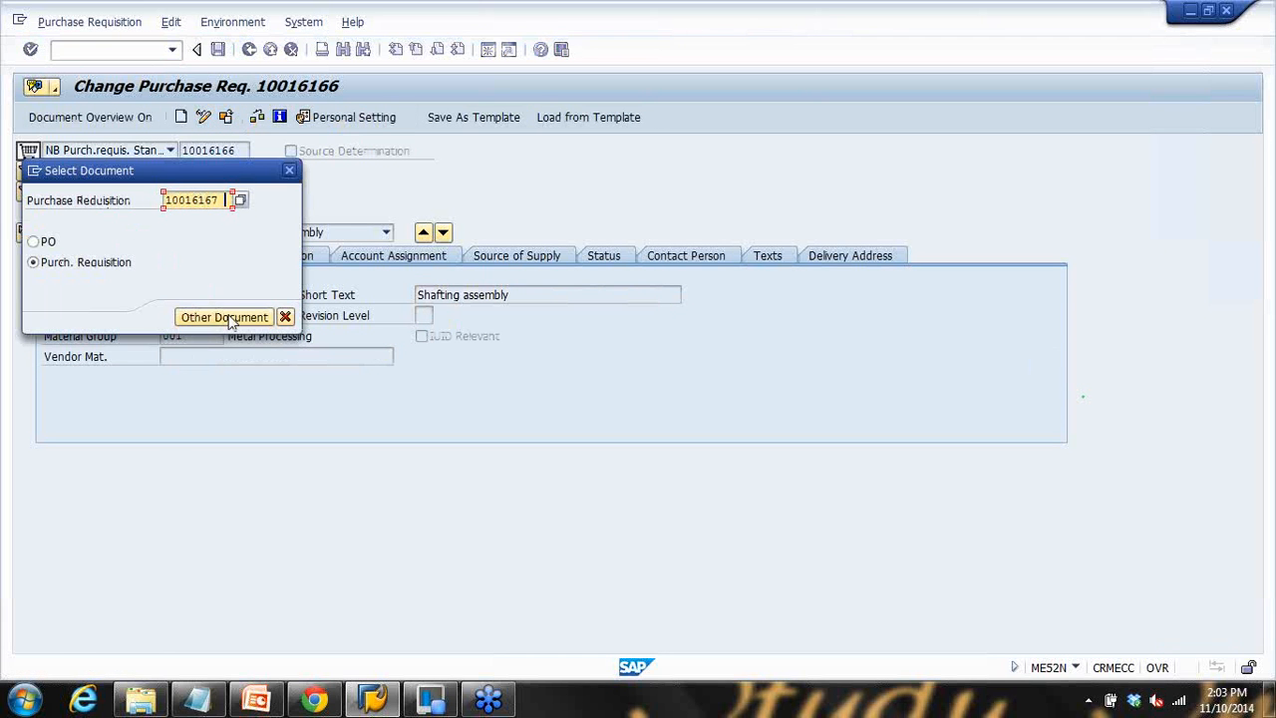
{"action": "left_click", "coordinate": [225, 317]}
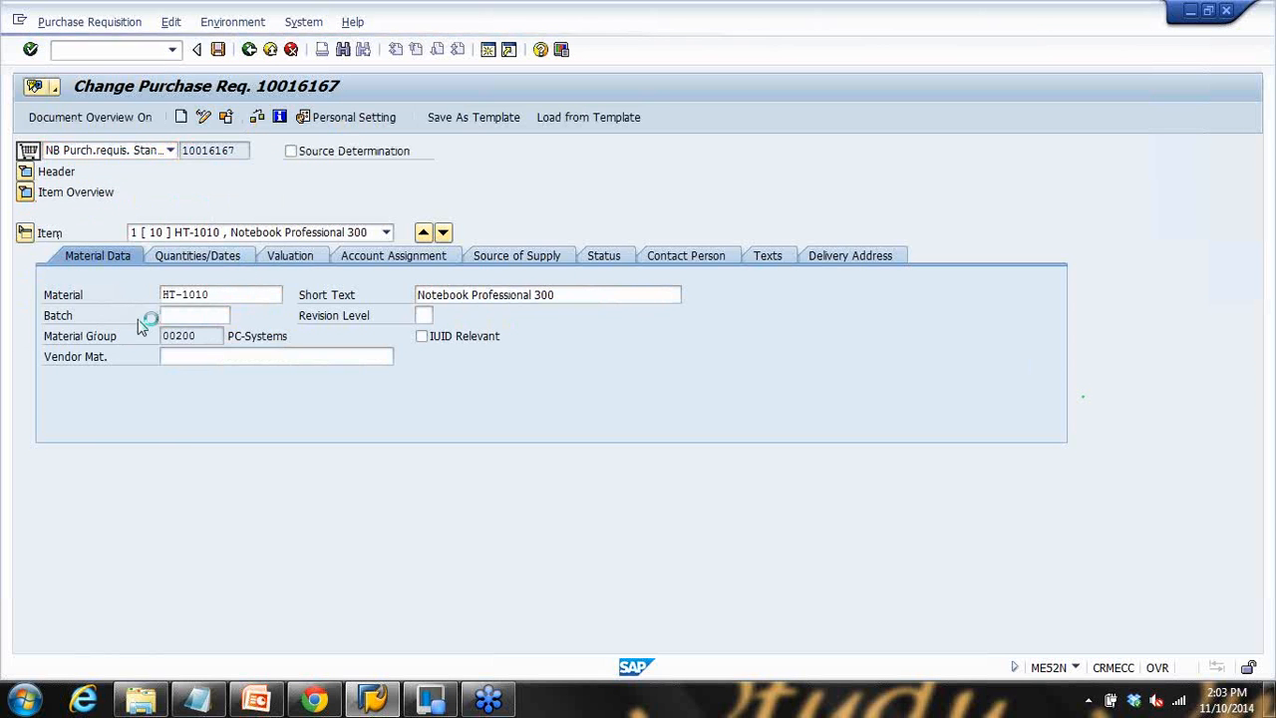
Step: Select item 20, Spare part KT000, in the item details and show its account assignment data
{"action": "left_click", "coordinate": [244, 335]}
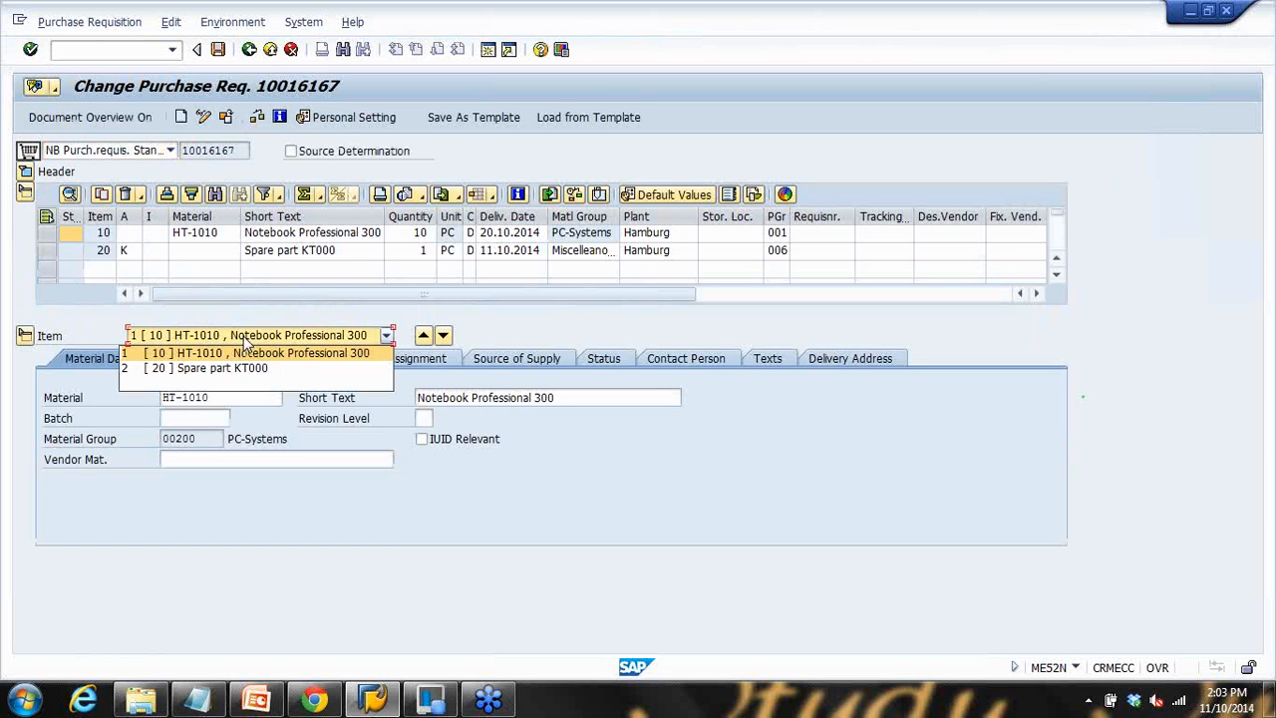
{"action": "left_click", "coordinate": [226, 369]}
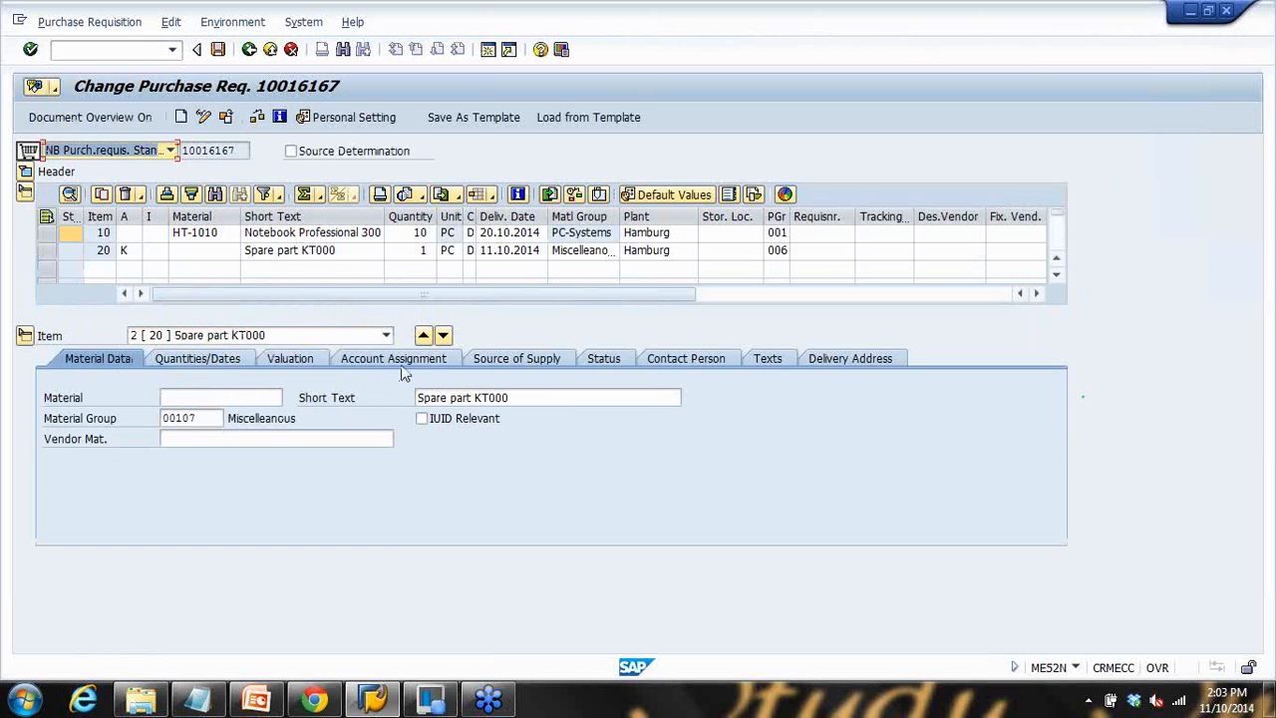
{"action": "left_click", "coordinate": [410, 364]}
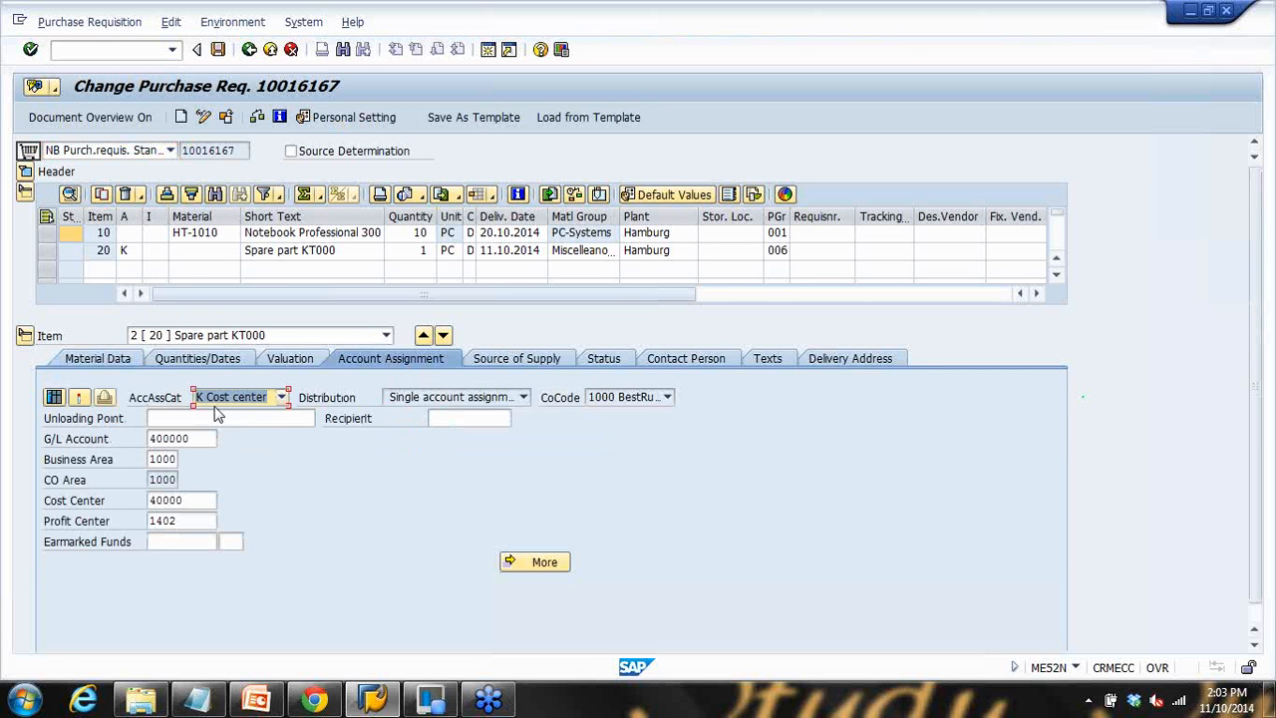
Step: Compare PowerPoint's "Single or Multiple Account Assignment Category" slide with item 20's cost center in SAP, finishing back in SAP
{"action": "left_click", "coordinate": [257, 701]}
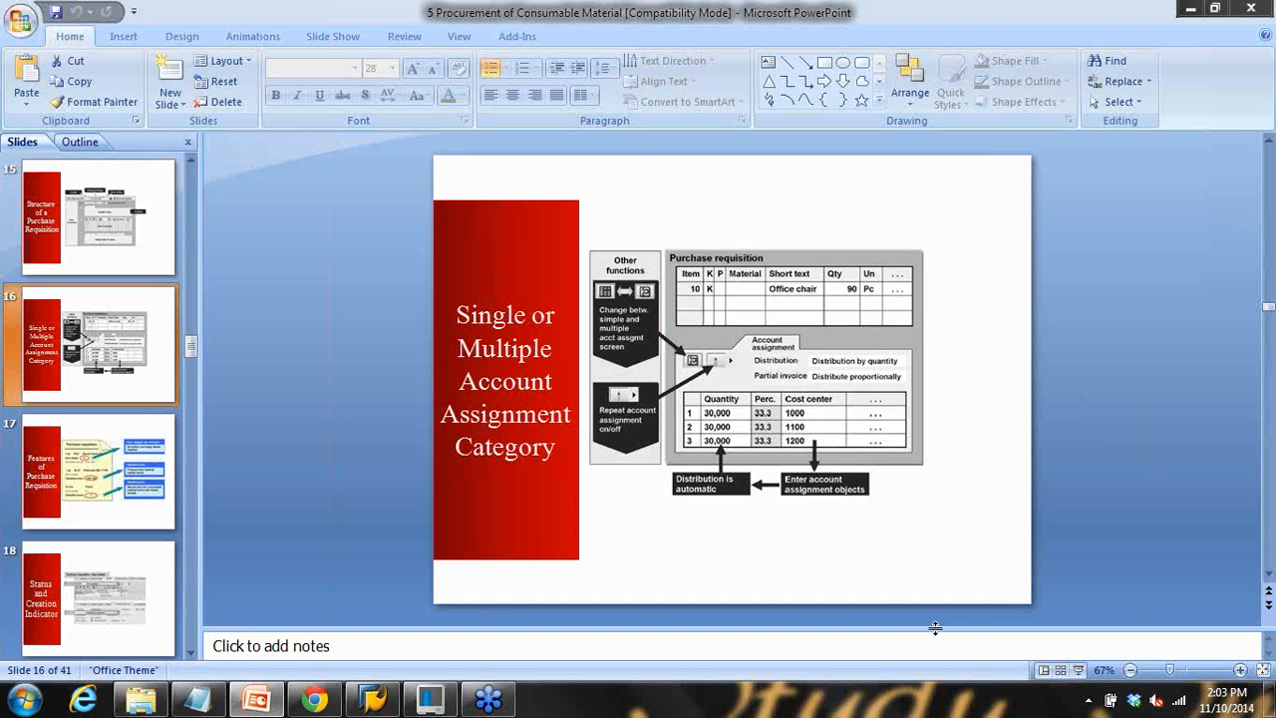
{"action": "left_click", "coordinate": [1079, 670]}
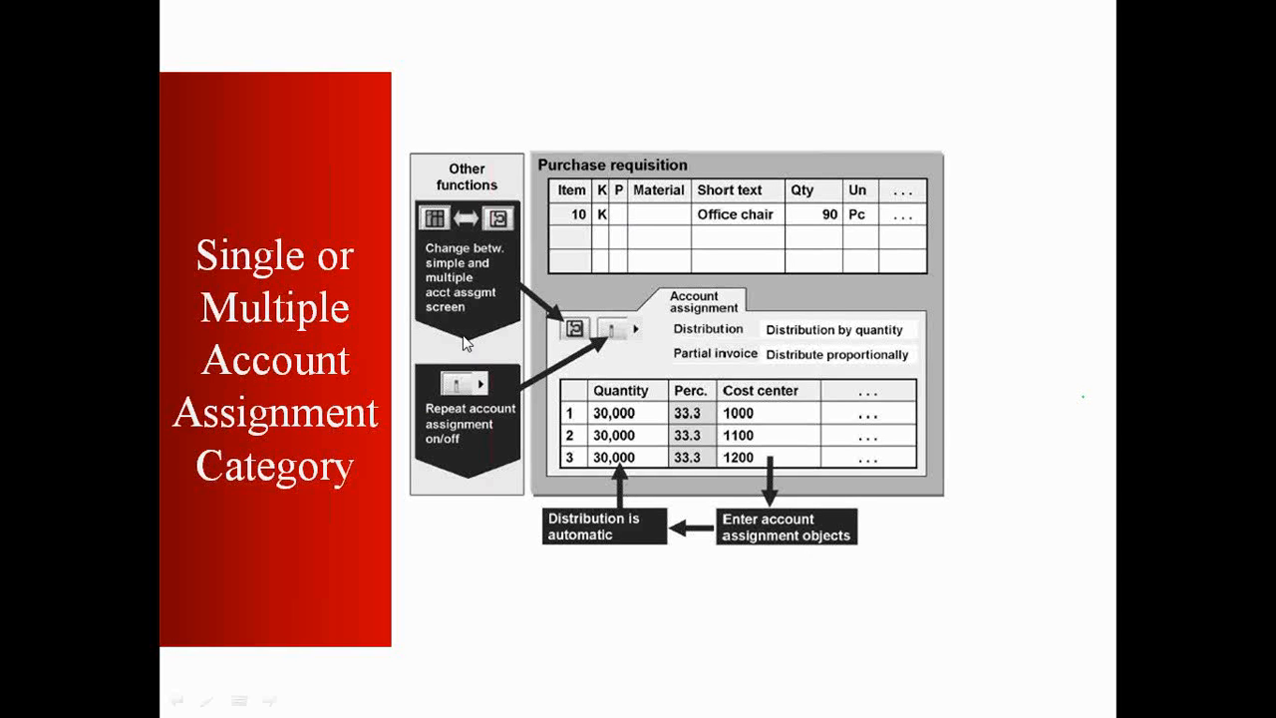
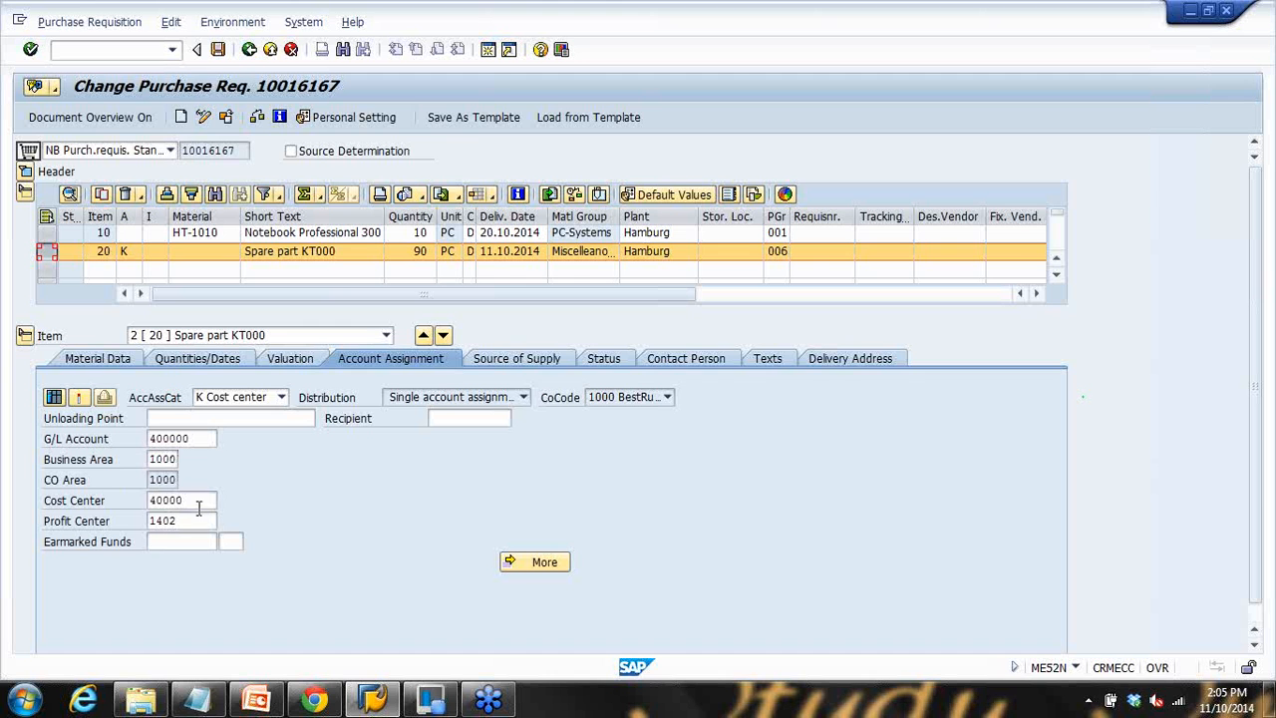
{"action": "double_click", "coordinate": [198, 502]}
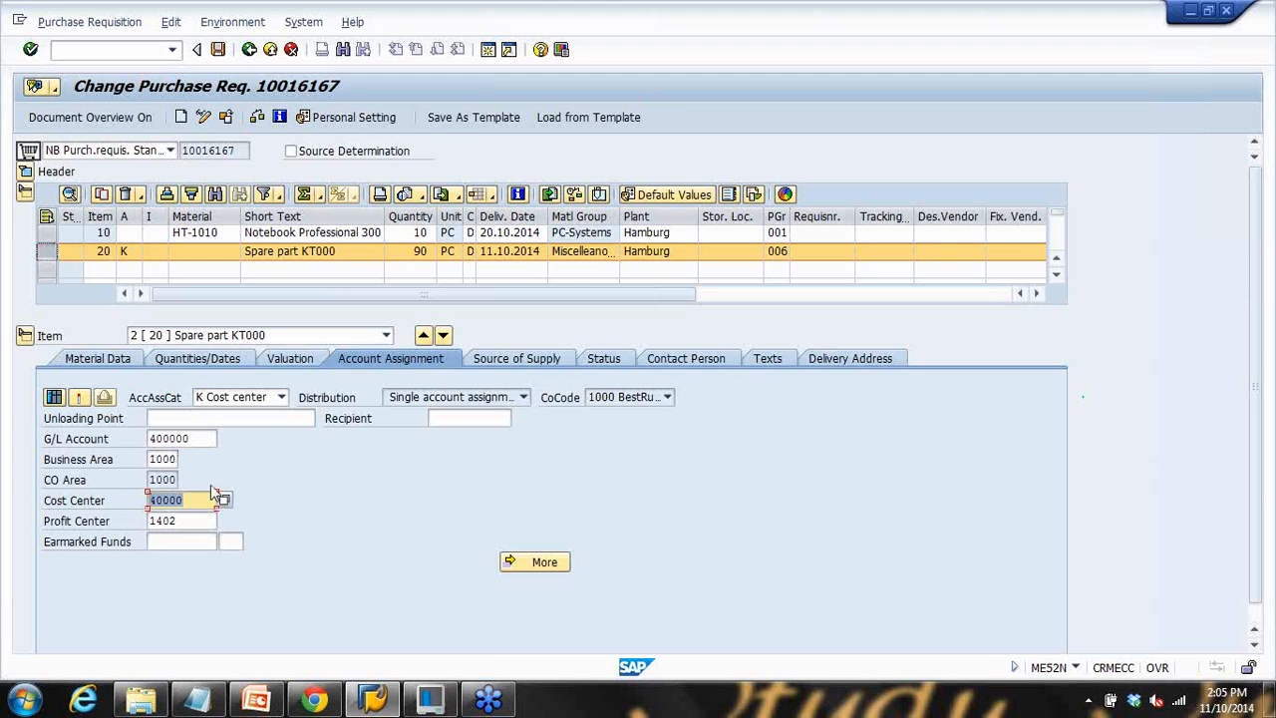
{"action": "left_click", "coordinate": [257, 701]}
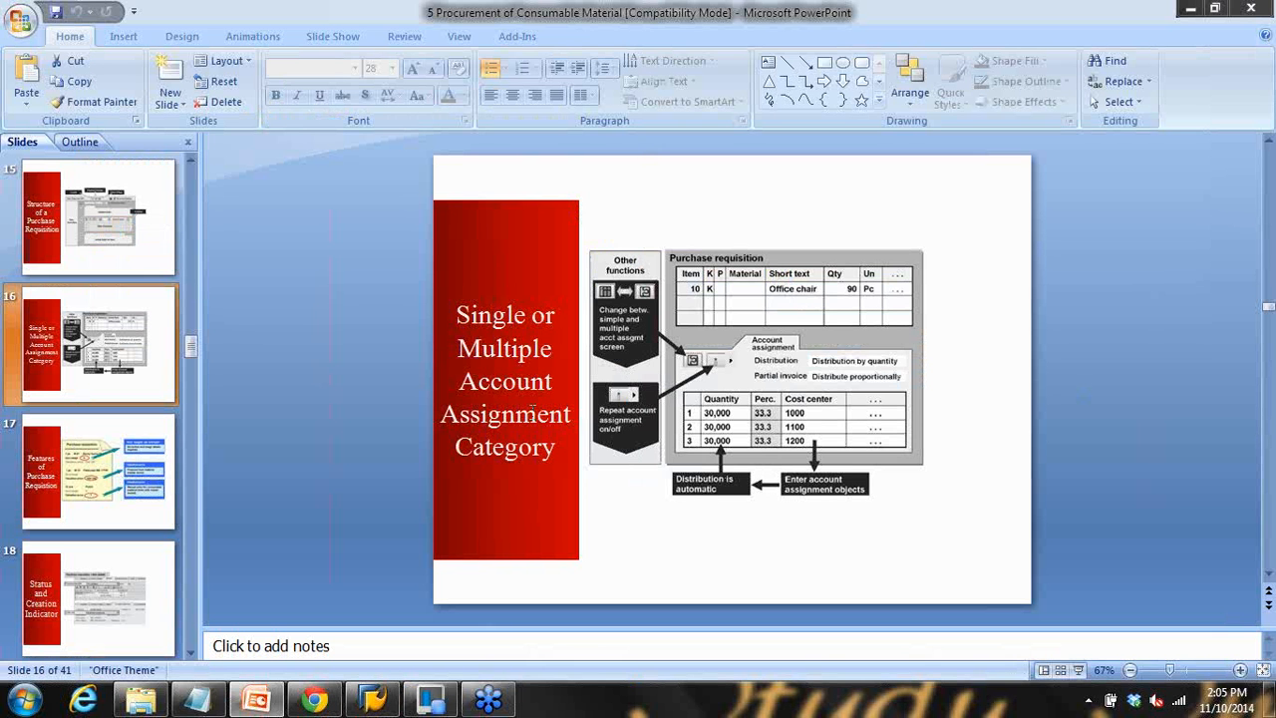
{"action": "left_click", "coordinate": [1191, 8]}
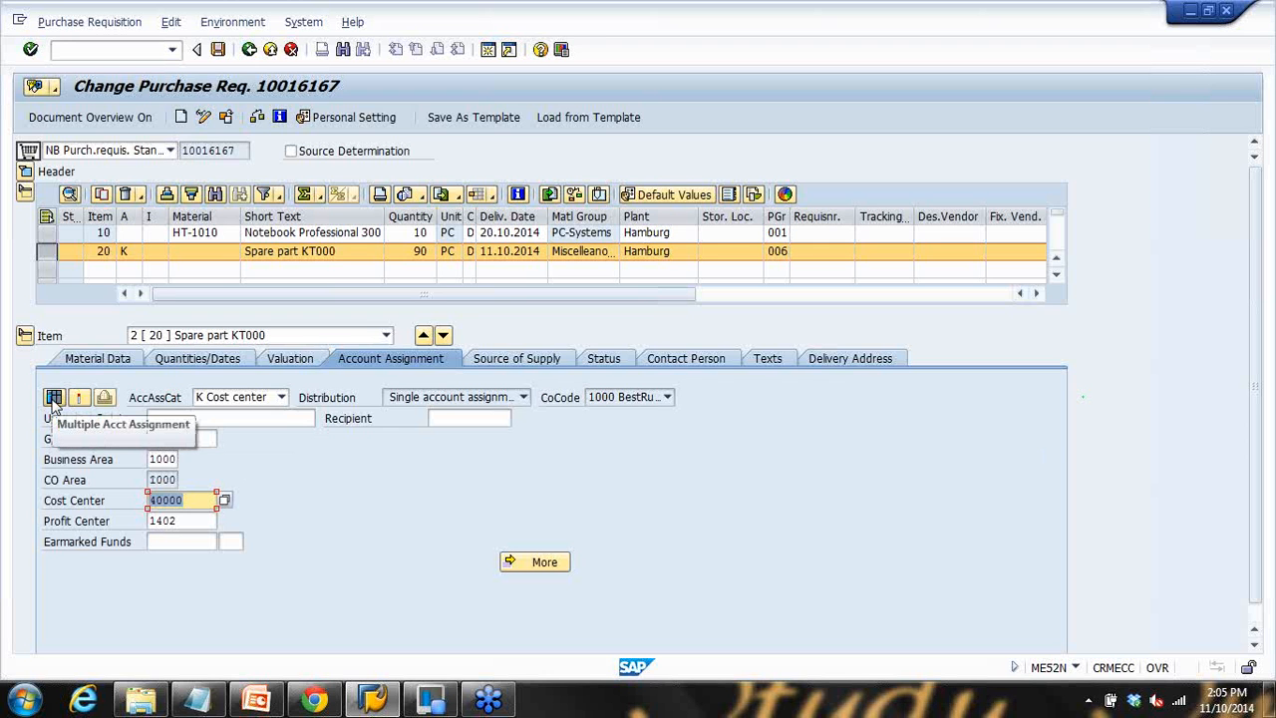
Step: Delete item 20's account assignment line in the multiple assignment view, and clear the G/L account in the single assignment view
{"action": "left_click", "coordinate": [54, 398]}
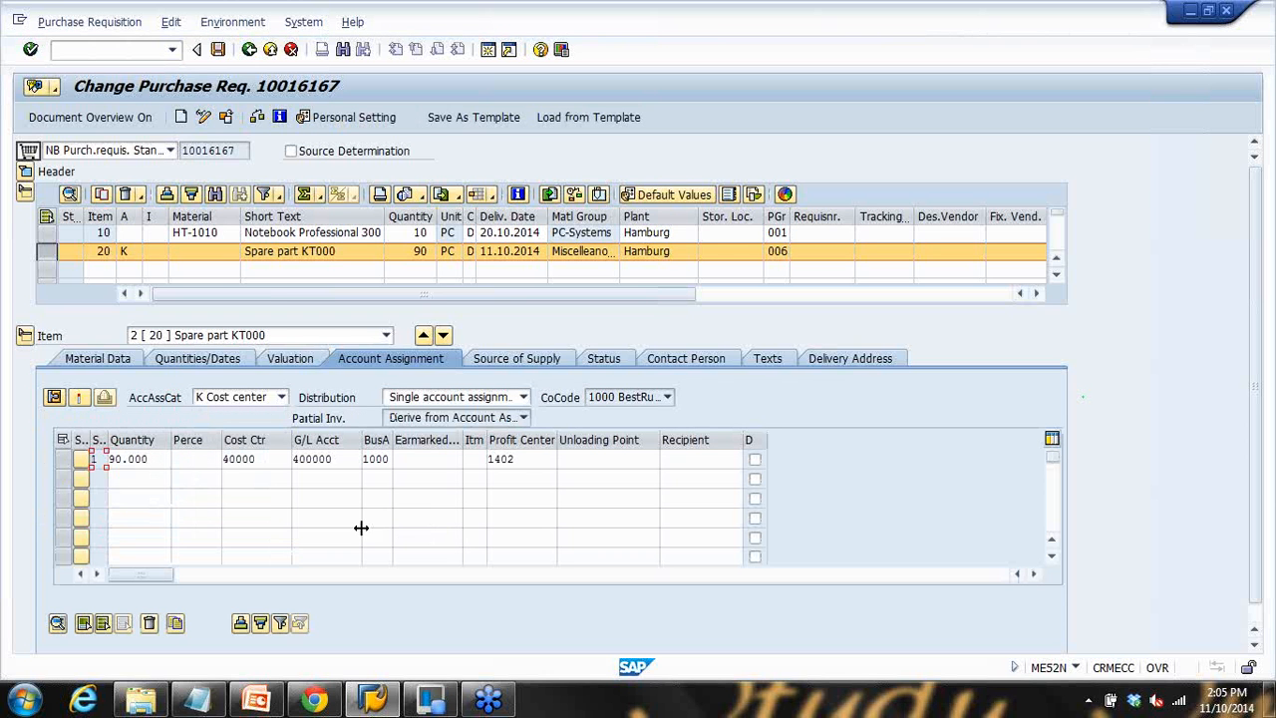
{"action": "left_click", "coordinate": [142, 478]}
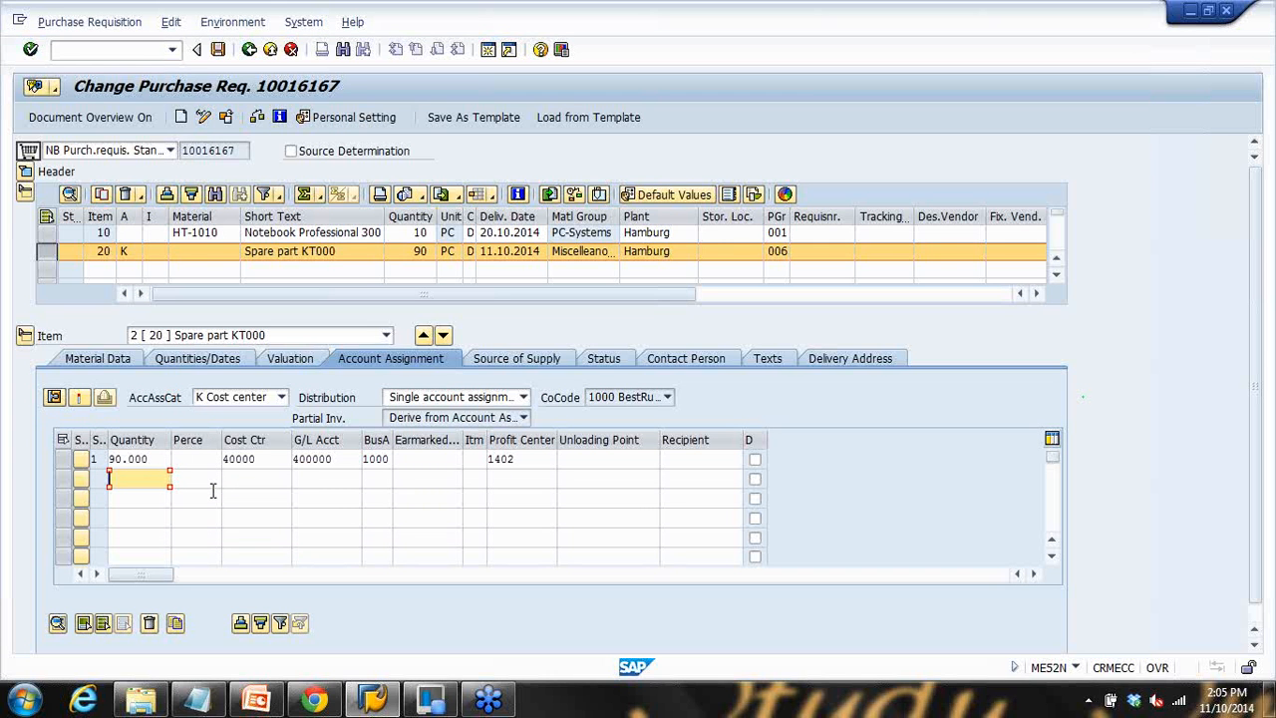
{"action": "left_click", "coordinate": [64, 460]}
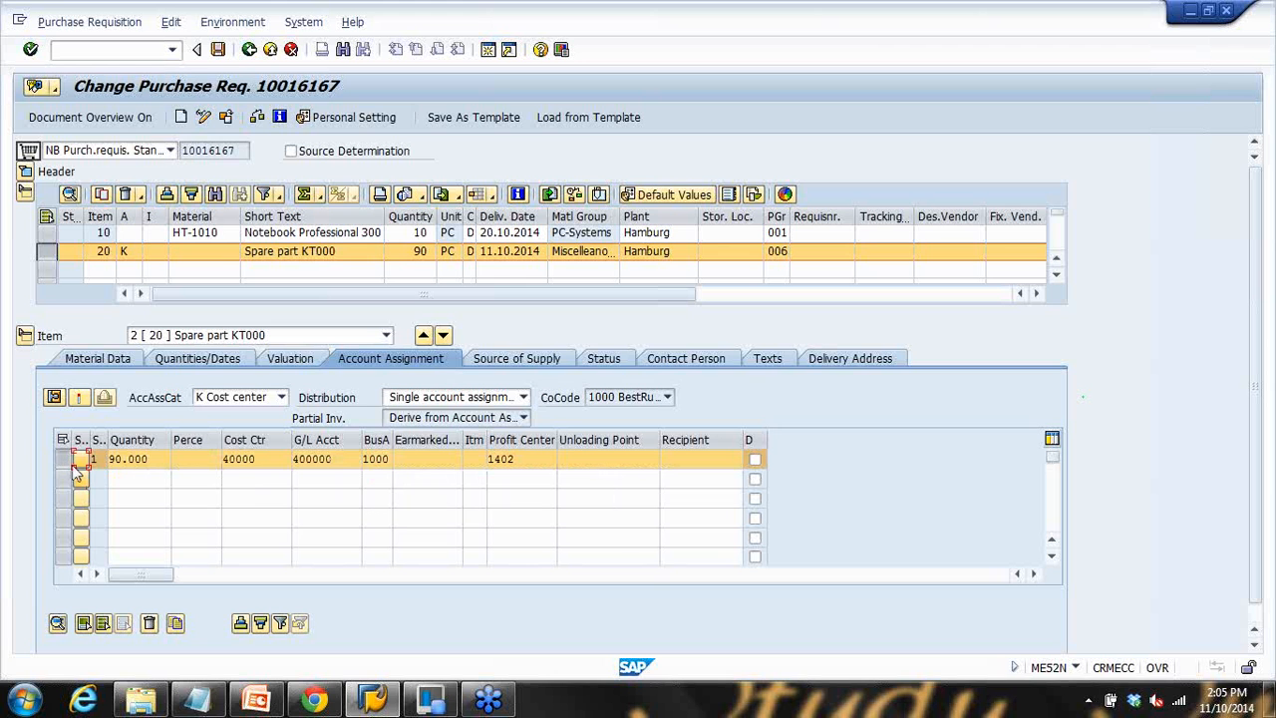
{"action": "left_click", "coordinate": [154, 624]}
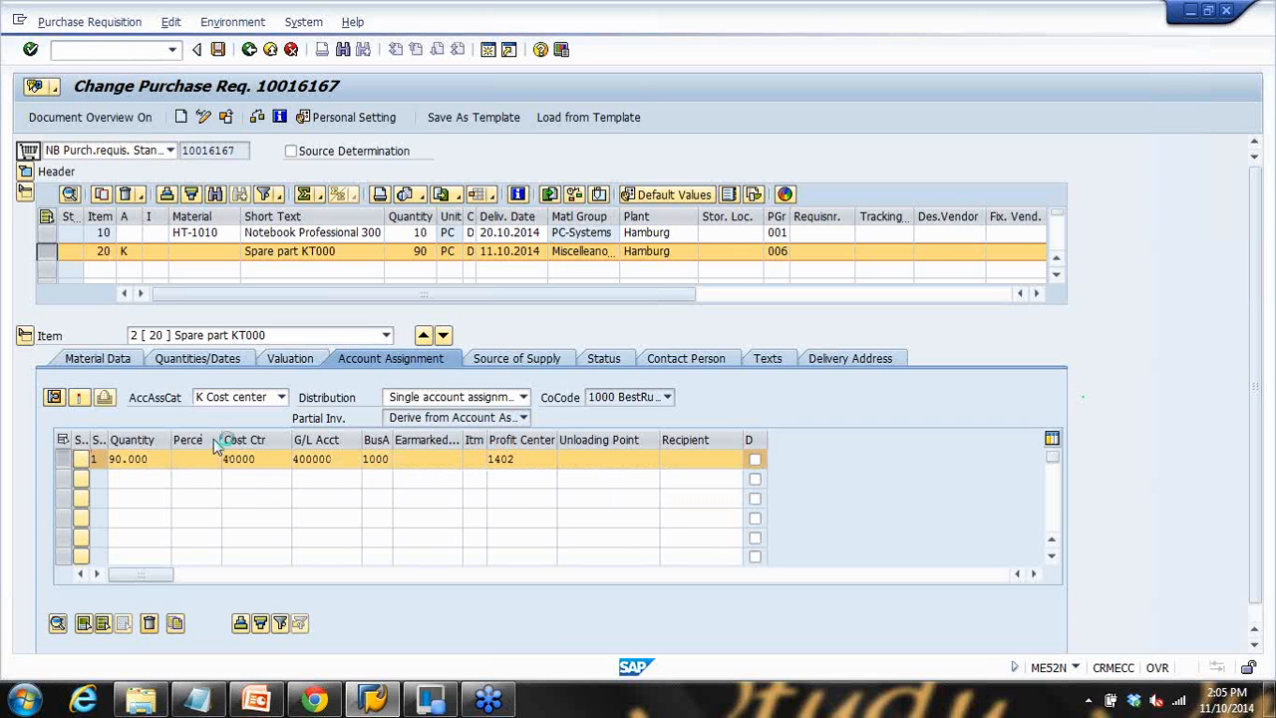
{"action": "left_click", "coordinate": [54, 396]}
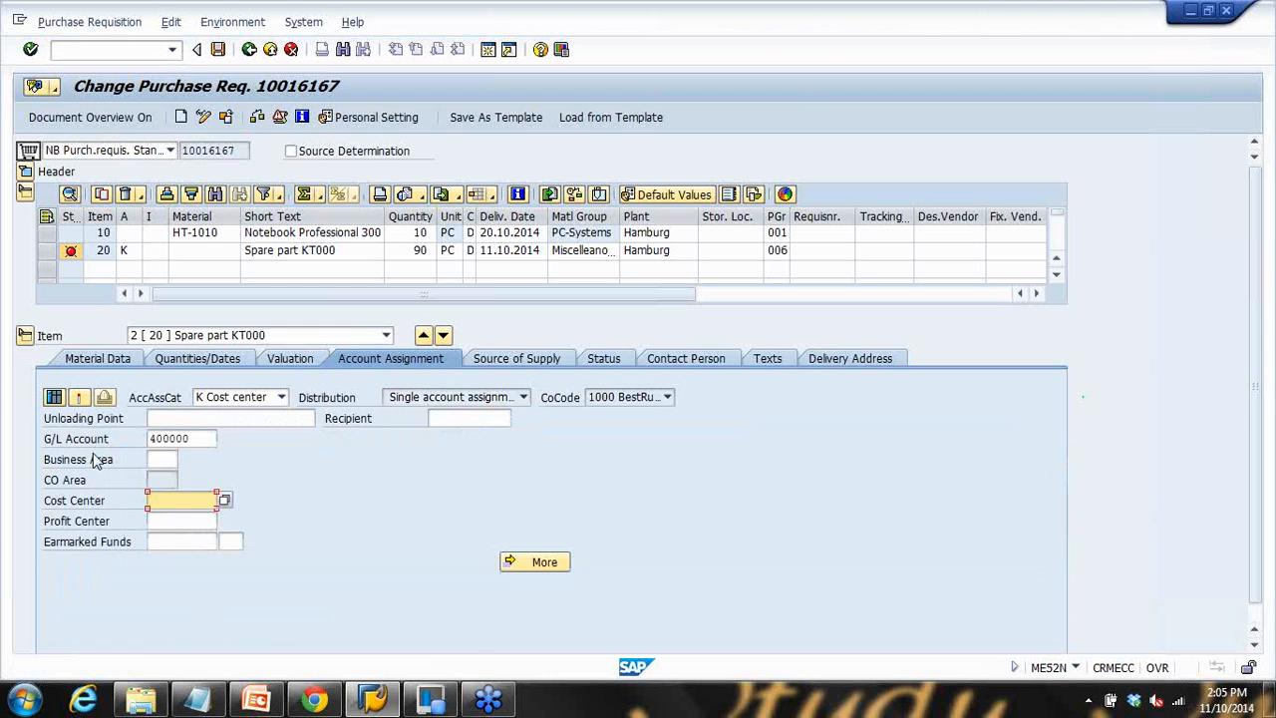
{"action": "double_click", "coordinate": [192, 439]}
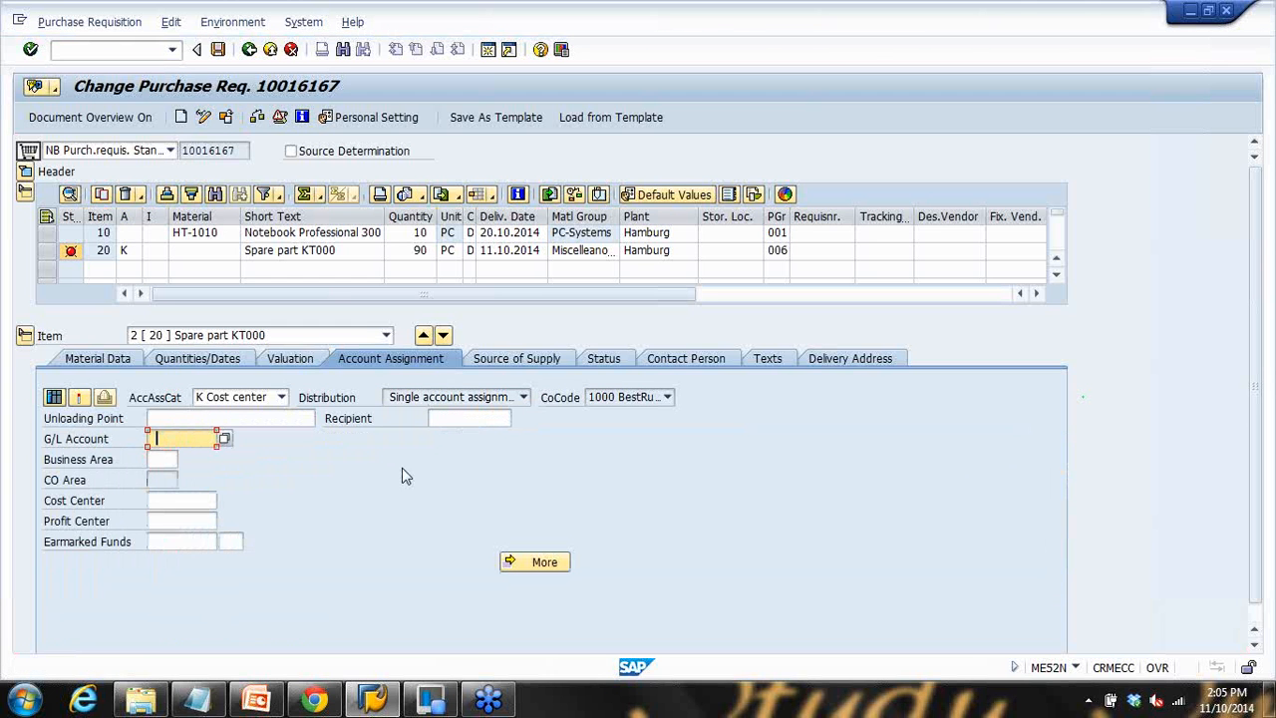
Step: Switch item 20's account assignment to the multiple-line view and enter quantity 30 with cost center 400000 in the first line
{"action": "left_click", "coordinate": [54, 396]}
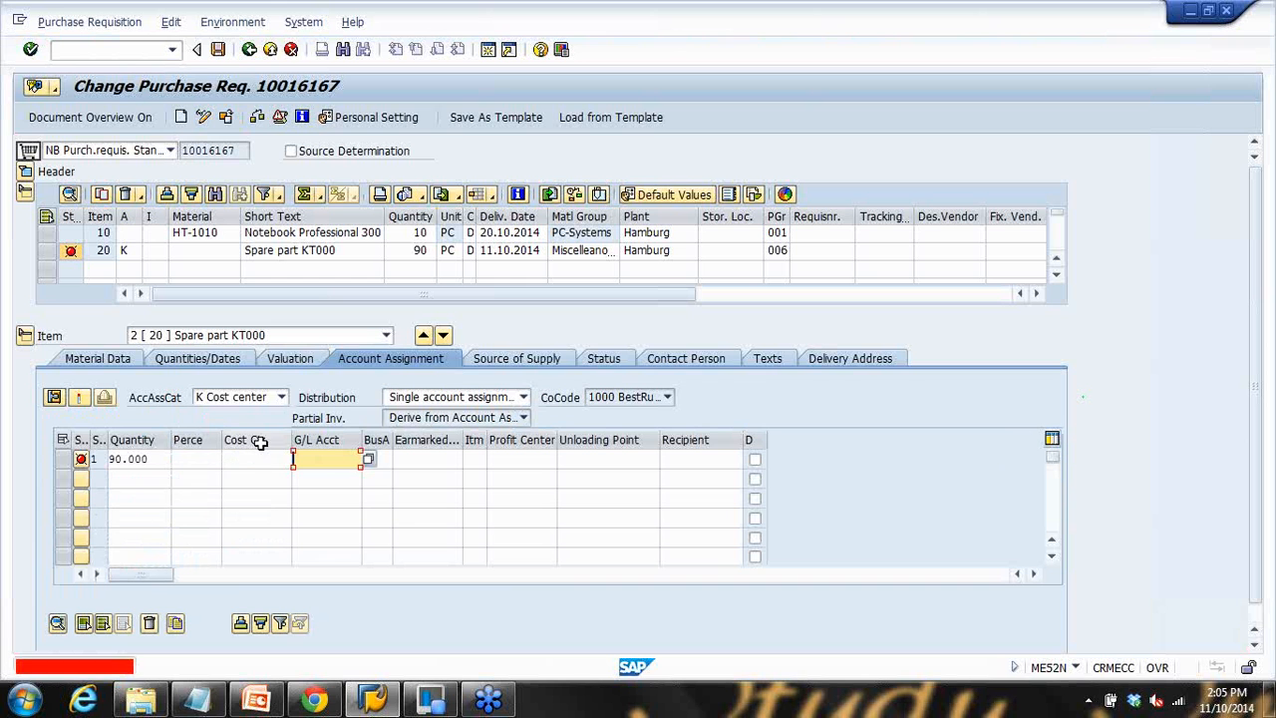
{"action": "left_click", "coordinate": [134, 480]}
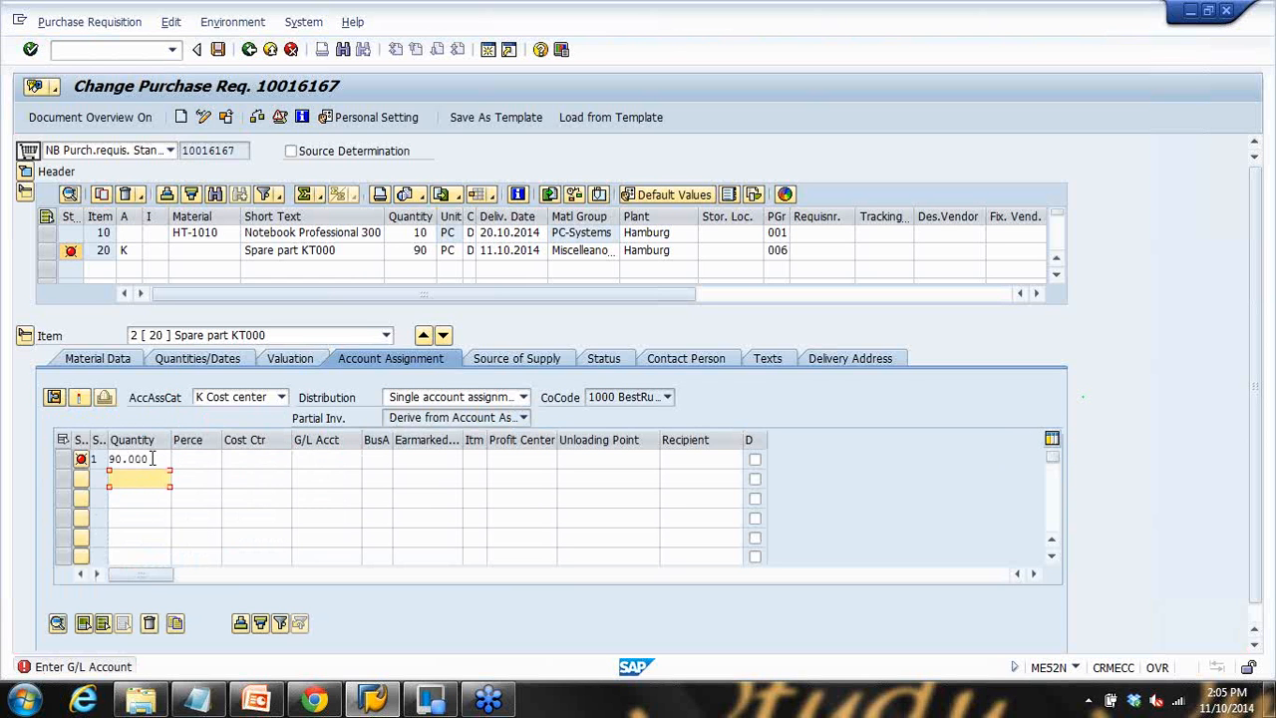
{"action": "left_click_drag", "start_coordinate": [151, 459], "coordinate": [111, 460]}
{"action": "left_click", "coordinate": [129, 483]}
{"action": "left_click", "coordinate": [249, 459]}
{"action": "left_click", "coordinate": [138, 501]}
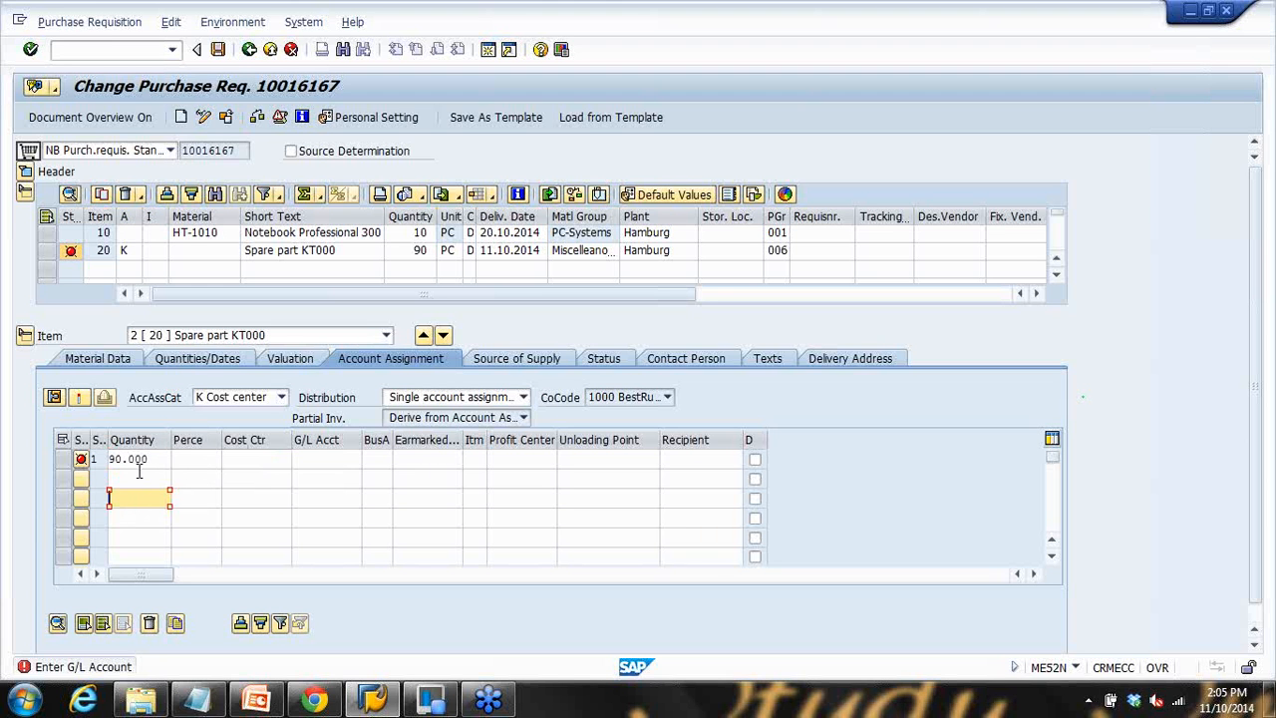
{"action": "left_click_drag", "start_coordinate": [157, 458], "coordinate": [82, 458]}
{"action": "type", "text": "30"}
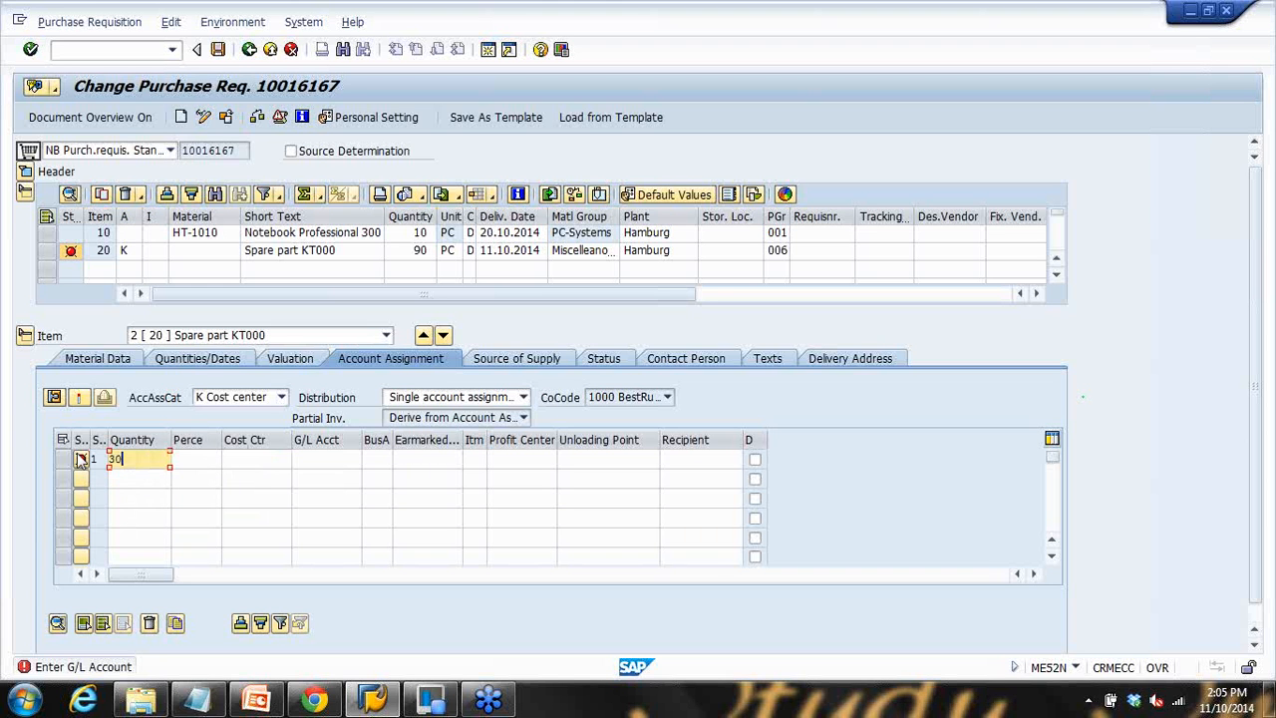
{"action": "left_click", "coordinate": [279, 461]}
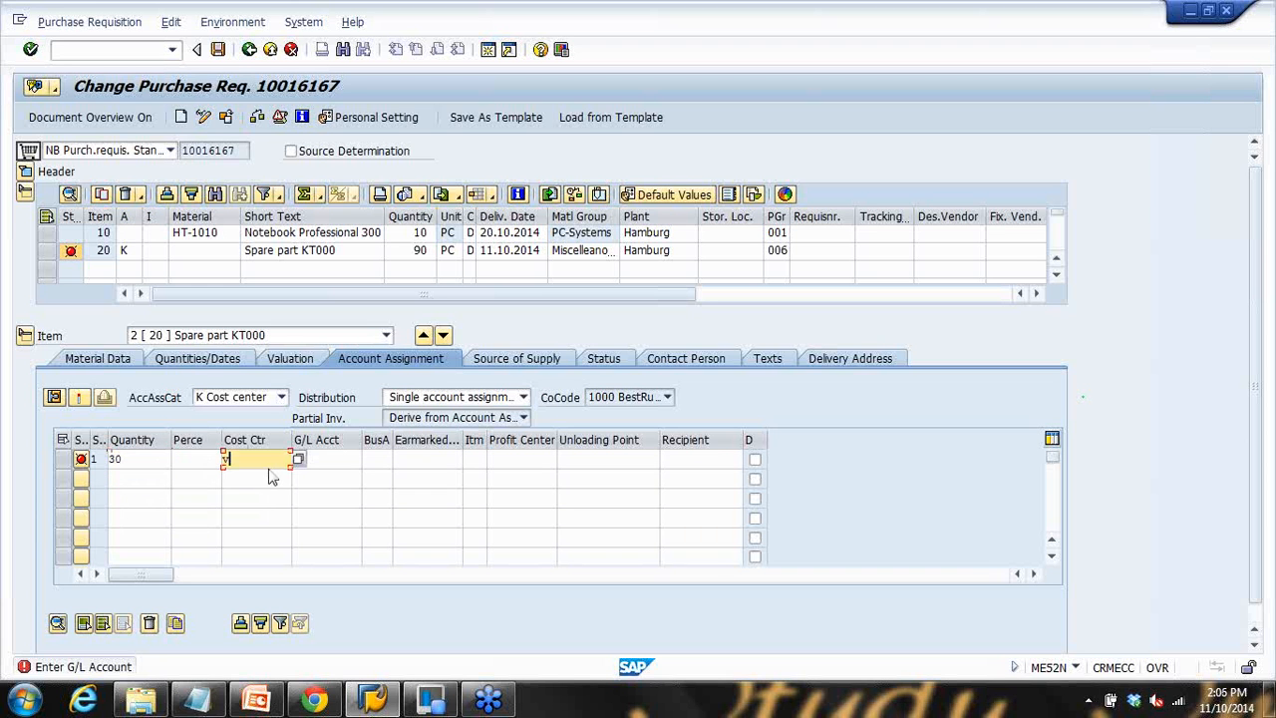
{"action": "type", "text": "400000"}
Step: Add a second assignment line with quantity 60 and cost center 410000, and assign G/L account 400000 to both lines
{"action": "left_click", "coordinate": [132, 477]}
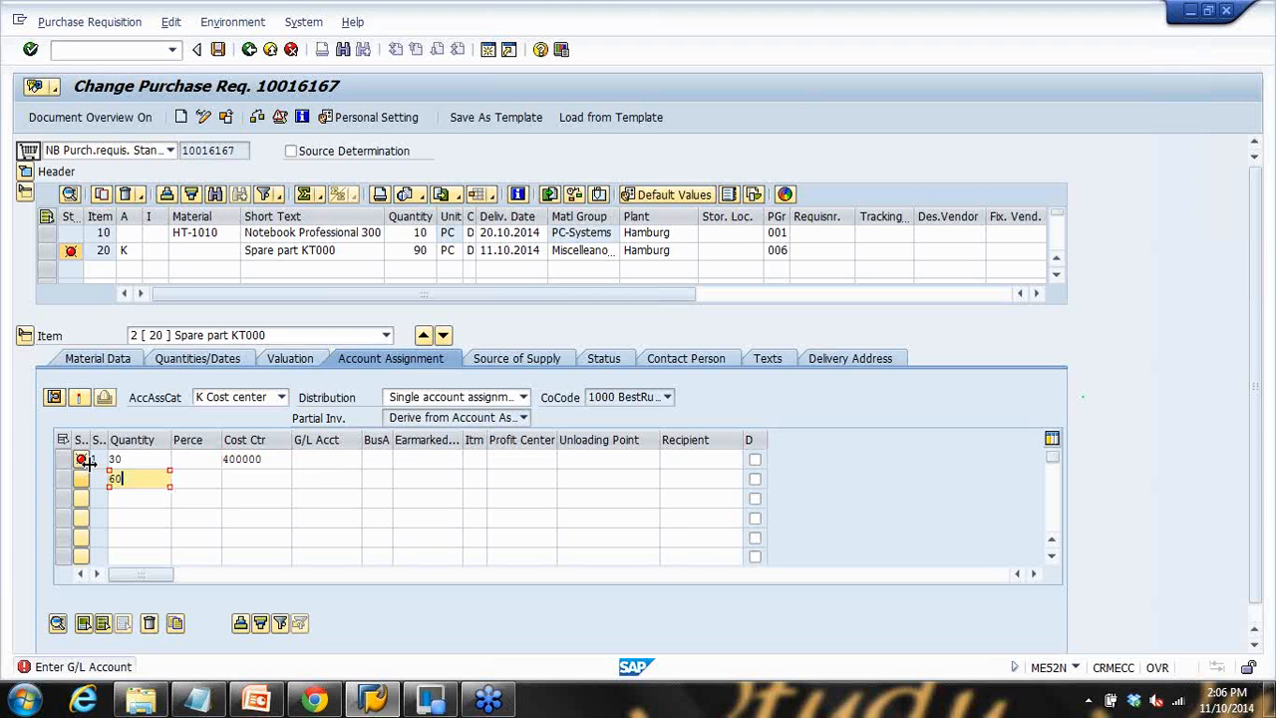
{"action": "left_click", "coordinate": [252, 476]}
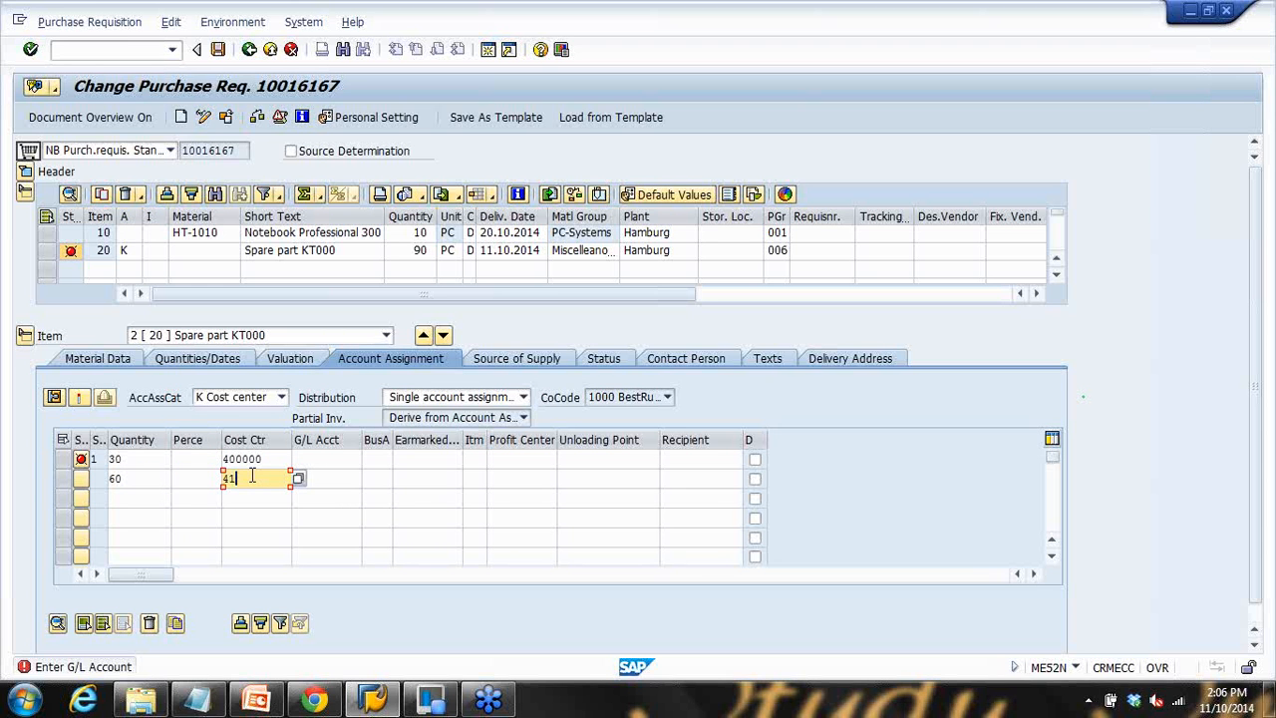
{"action": "key", "text": "Return"}
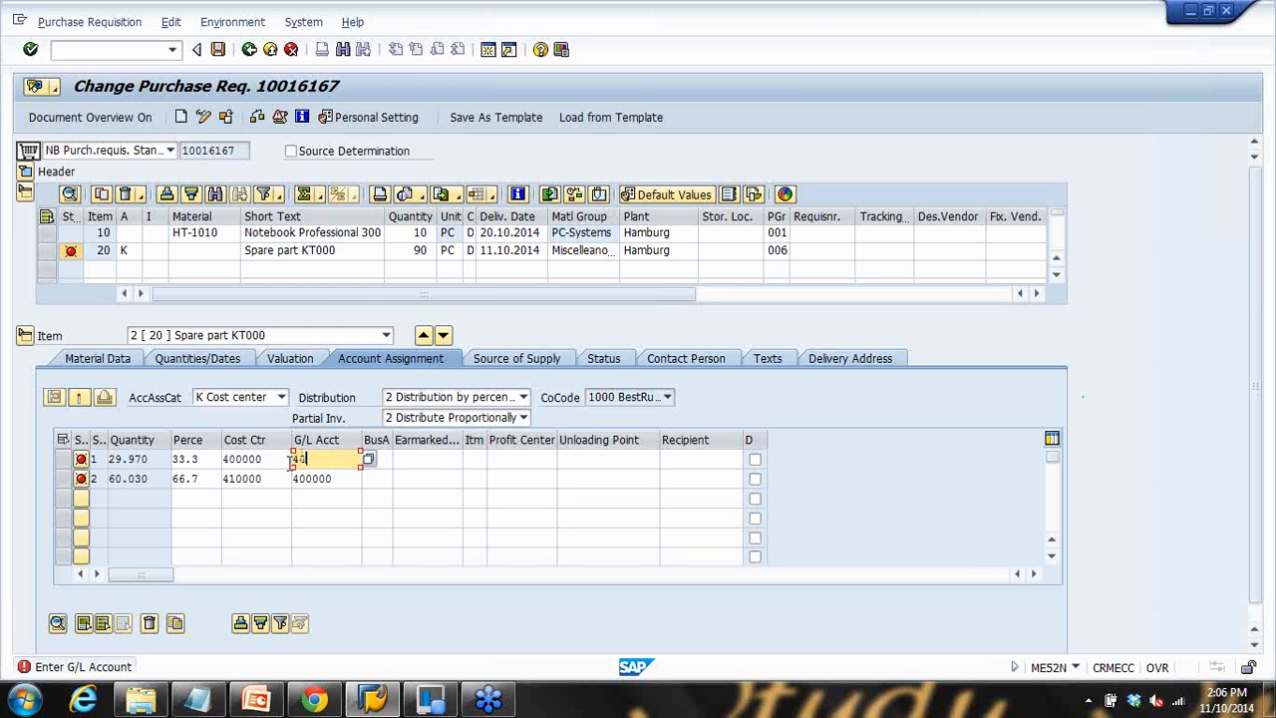
{"action": "type", "text": "0000"}
{"action": "key", "text": "Return"}
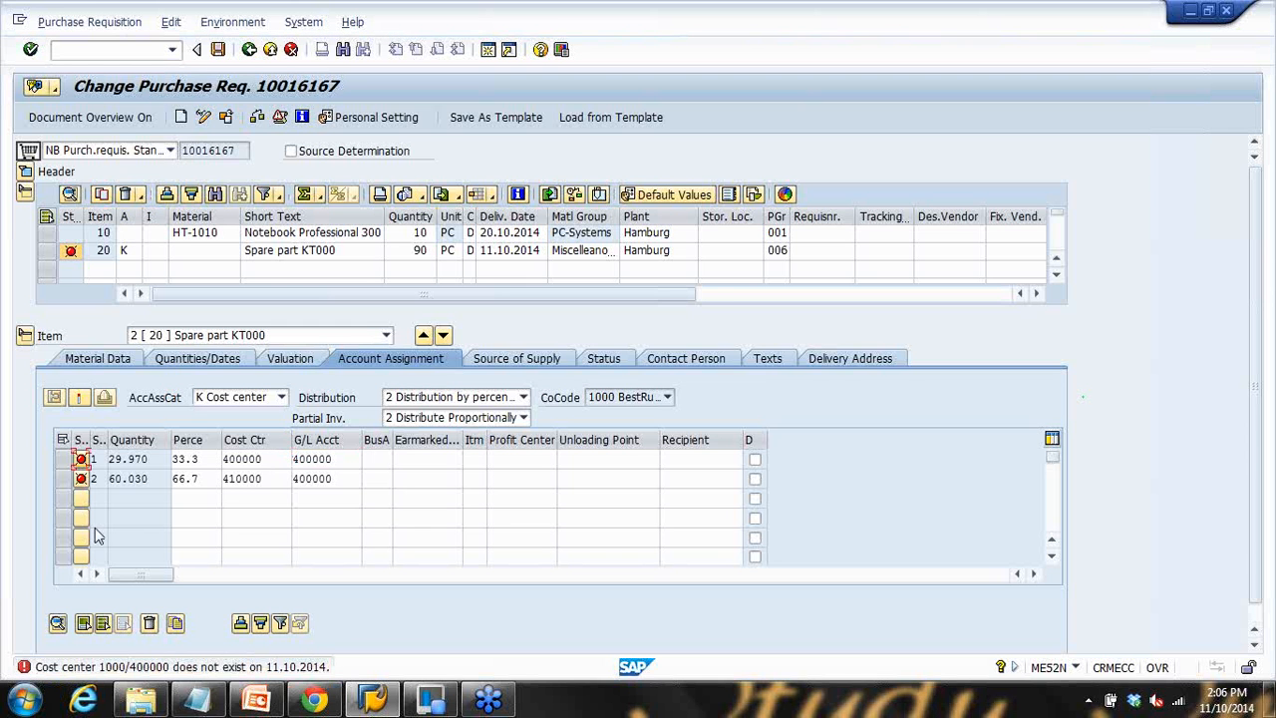
{"action": "left_click", "coordinate": [64, 461]}
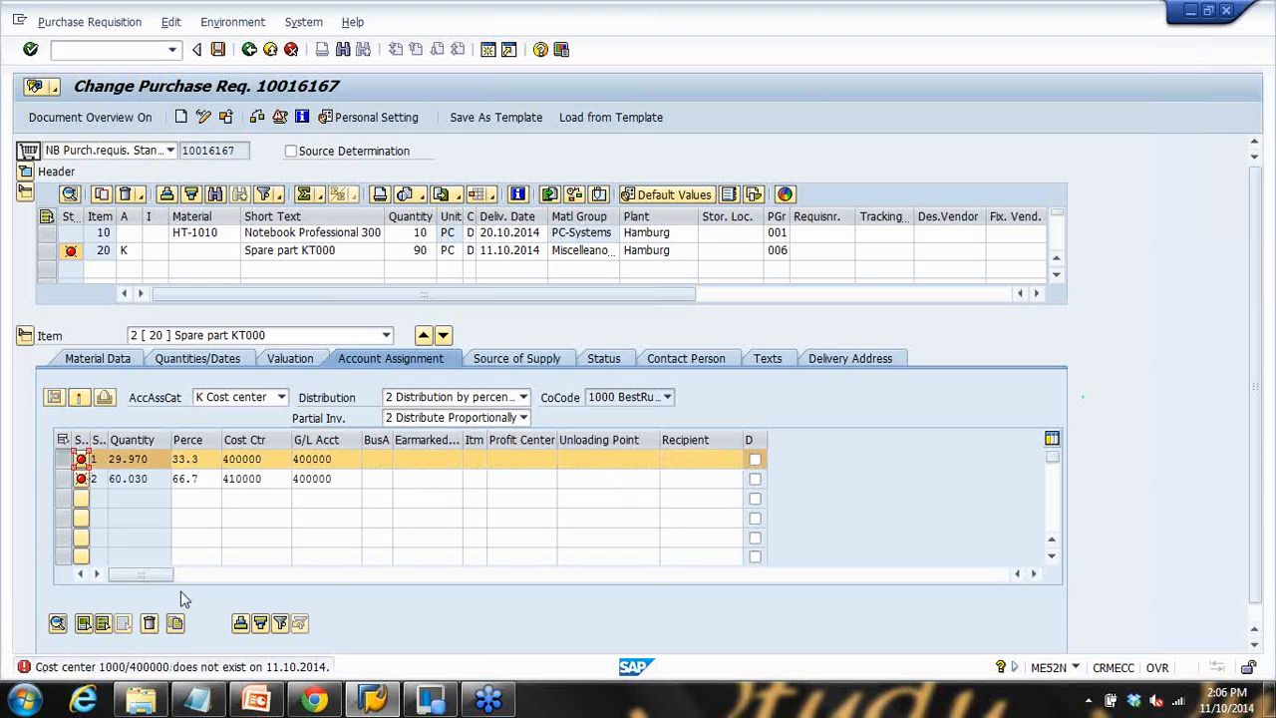
{"action": "left_click", "coordinate": [63, 461]}
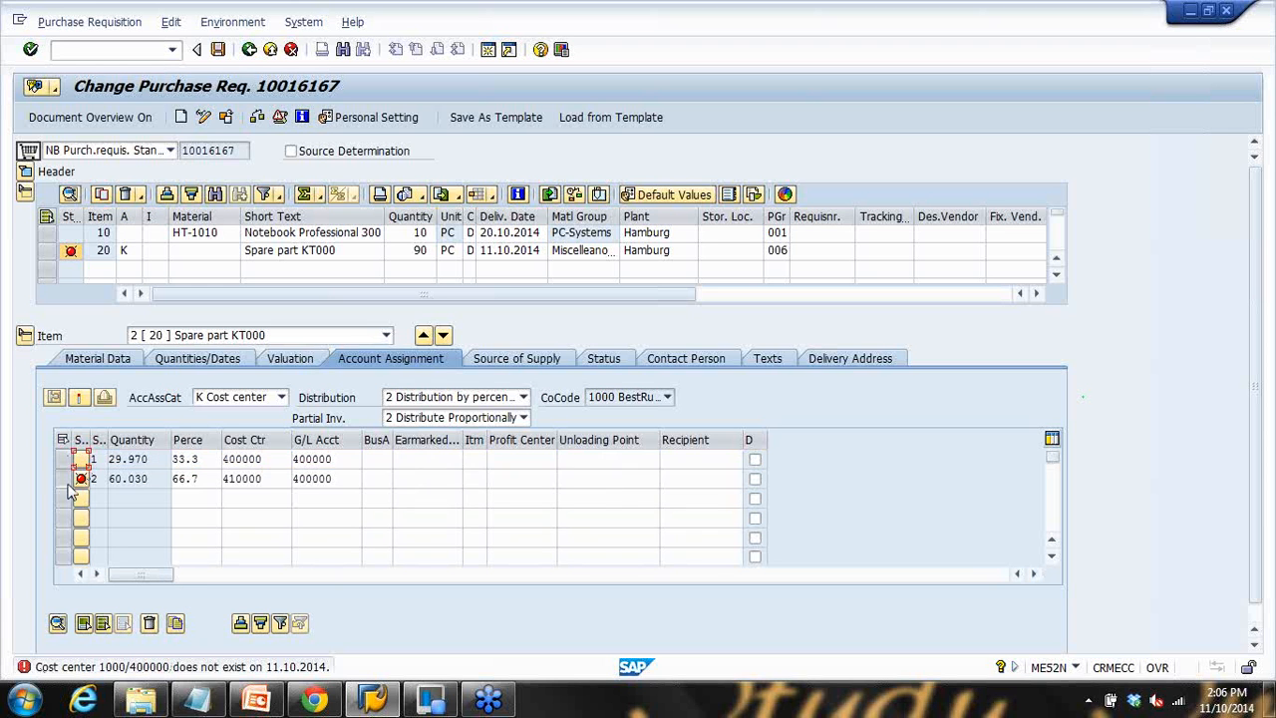
{"action": "left_click", "coordinate": [66, 479]}
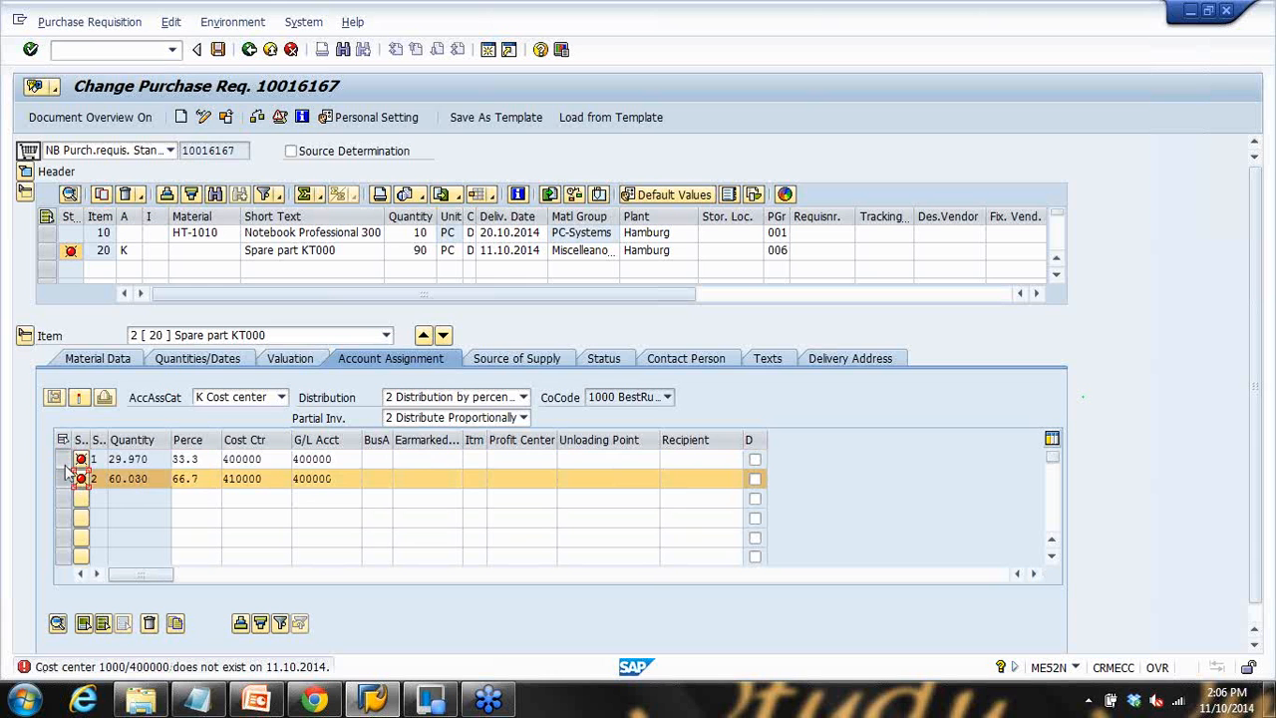
{"action": "left_click", "coordinate": [63, 460]}
{"action": "left_click", "coordinate": [62, 460]}
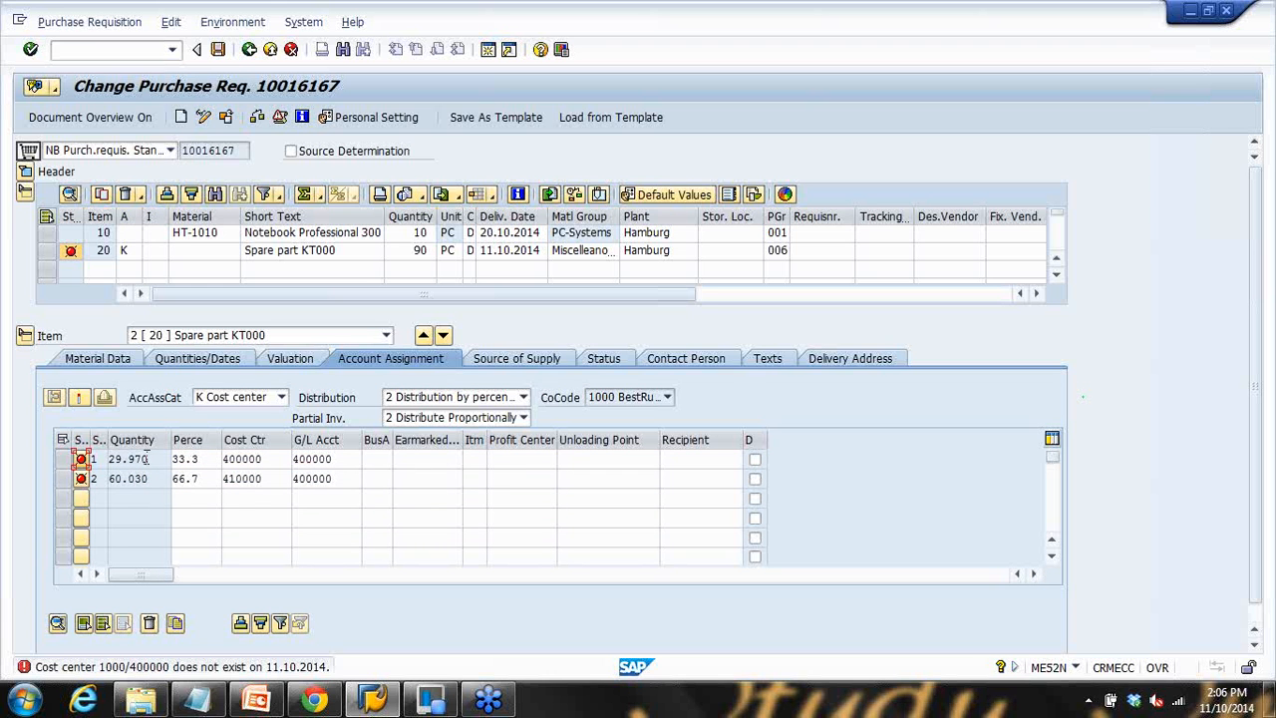
{"action": "left_click", "coordinate": [414, 250]}
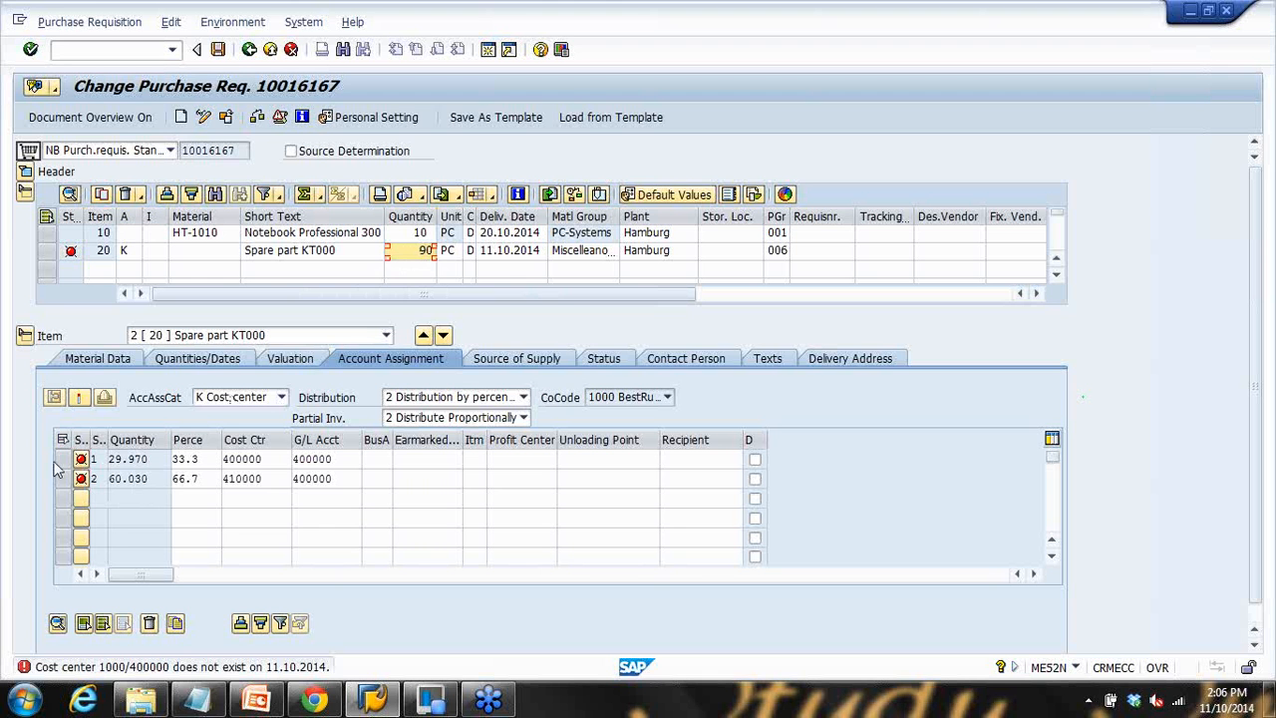
Step: Change the distribution to quantity basis and set the two assignment lines' quantities to 30 and 60
{"action": "left_click", "coordinate": [461, 398]}
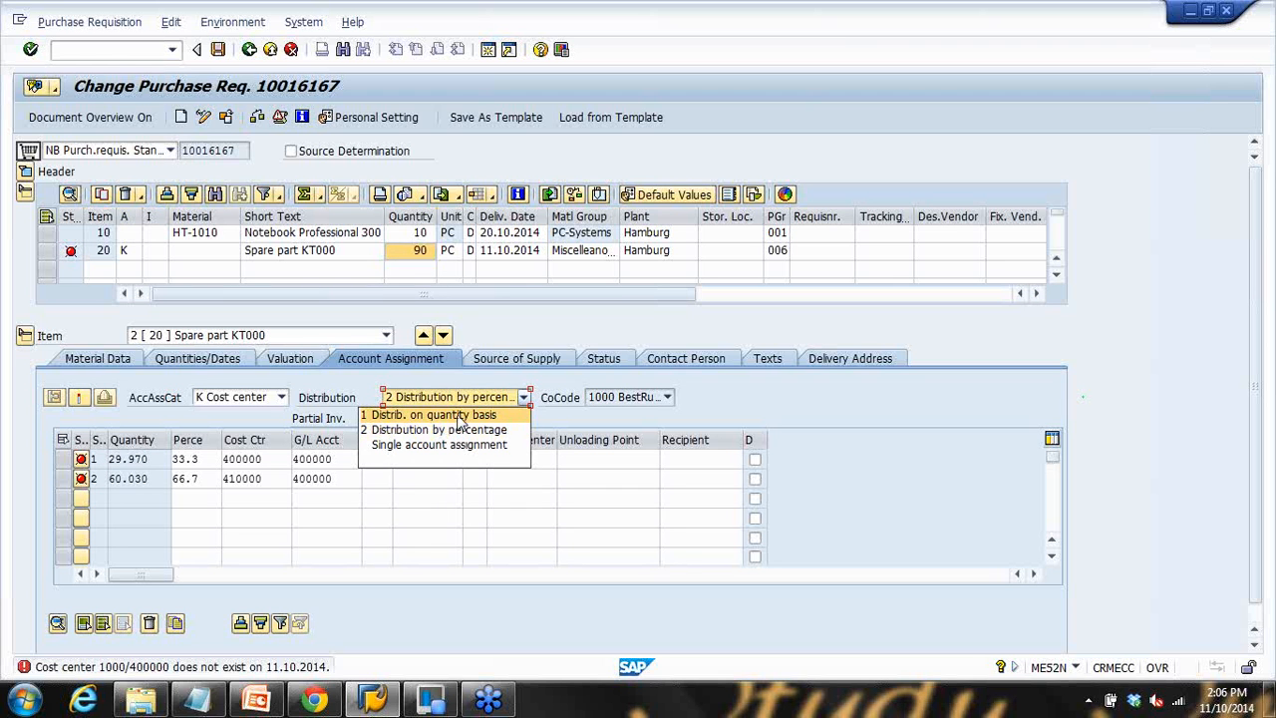
{"action": "left_click", "coordinate": [460, 416]}
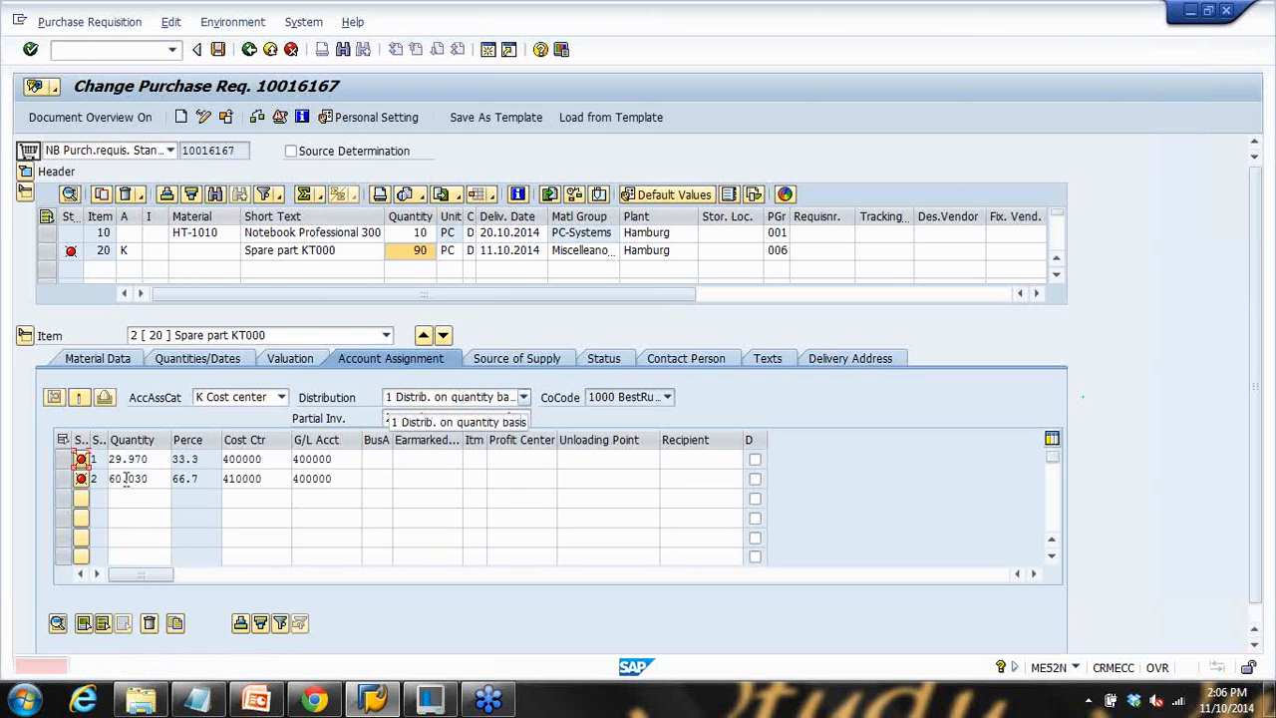
{"action": "left_click_drag", "start_coordinate": [161, 457], "coordinate": [44, 455]}
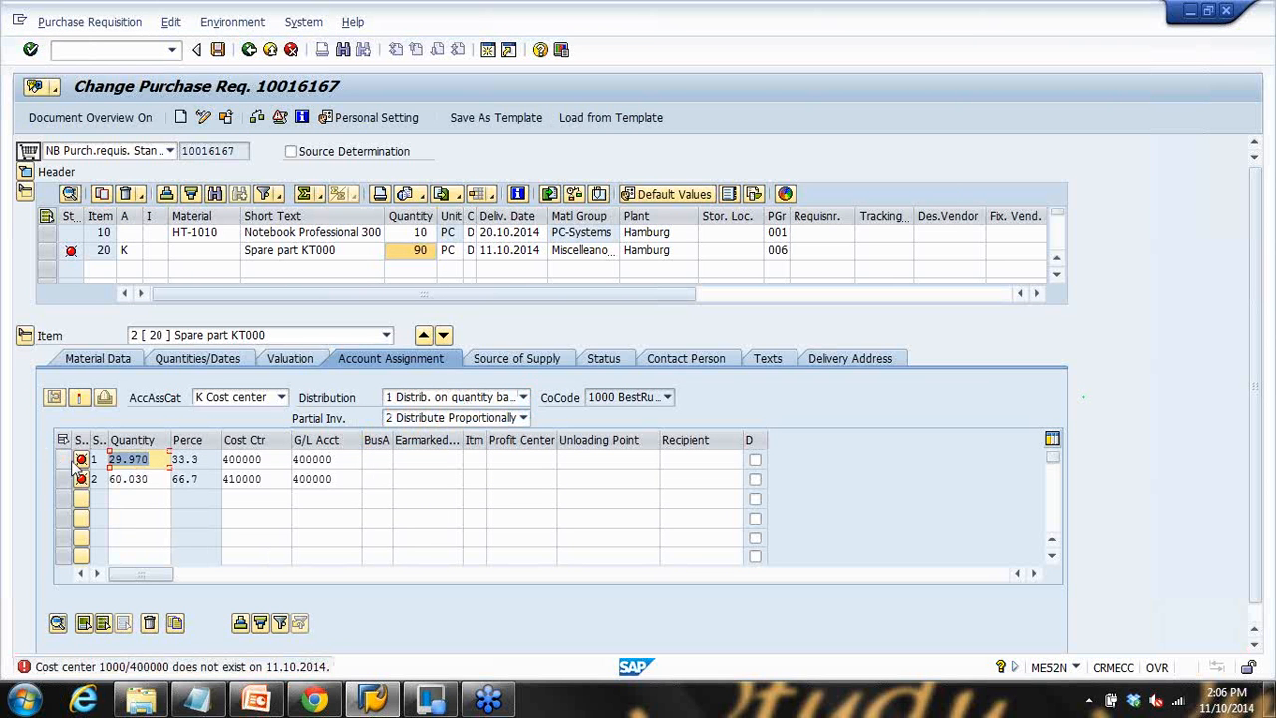
{"action": "type", "text": "30"}
{"action": "key", "text": "Return"}
{"action": "left_click_drag", "start_coordinate": [160, 474], "coordinate": [82, 479]}
{"action": "type", "text": "60"}
{"action": "key", "text": "Return"}
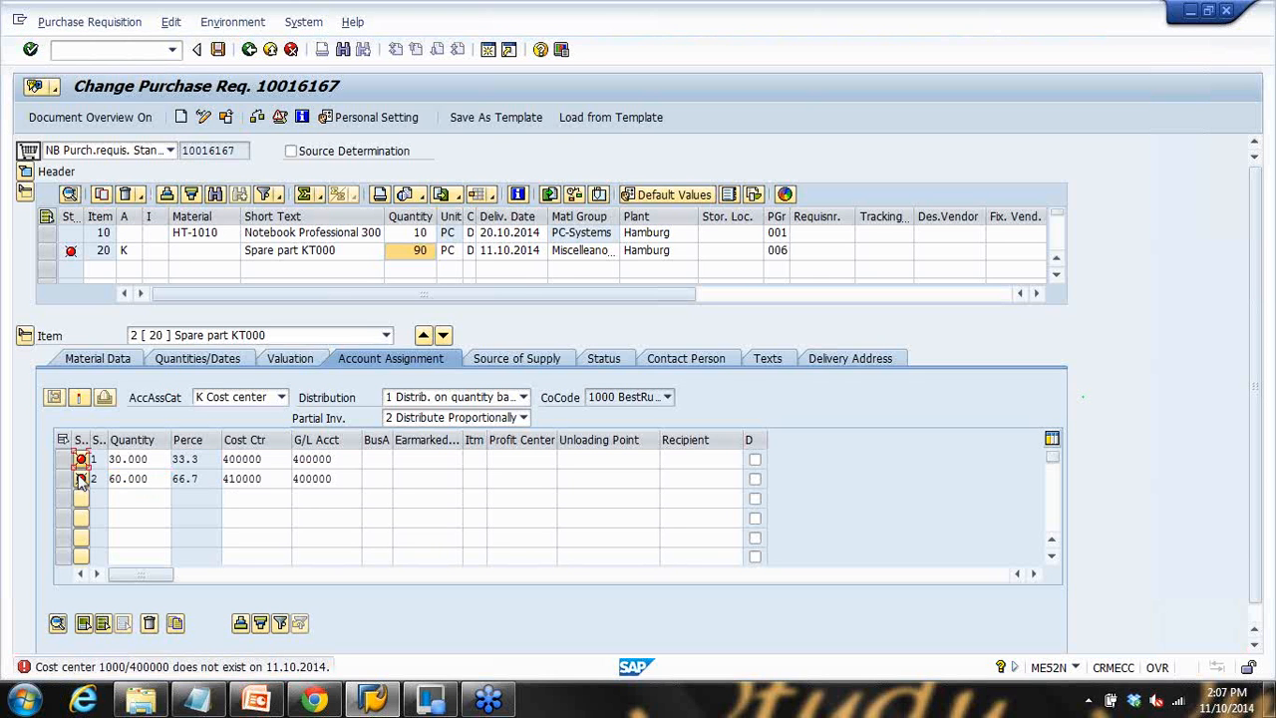
Step: Compare the quantities and percentages of the two account assignment lines
{"action": "left_click", "coordinate": [135, 476]}
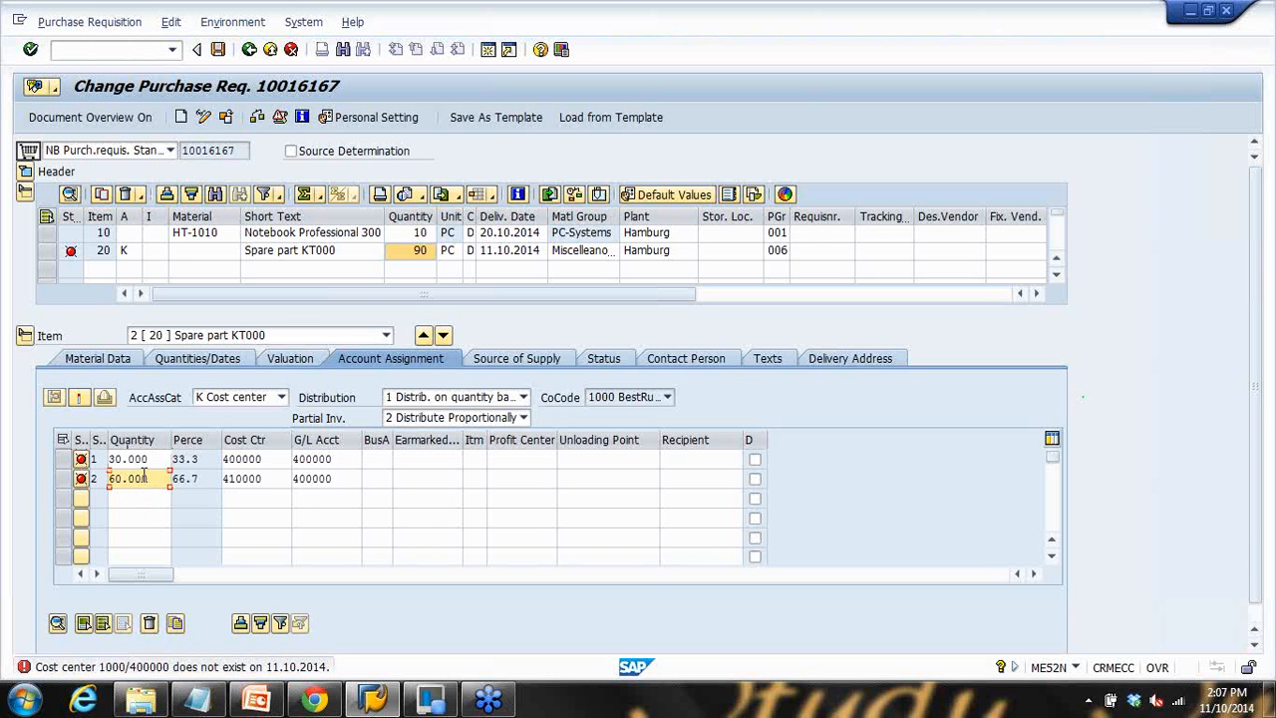
{"action": "left_click", "coordinate": [138, 540]}
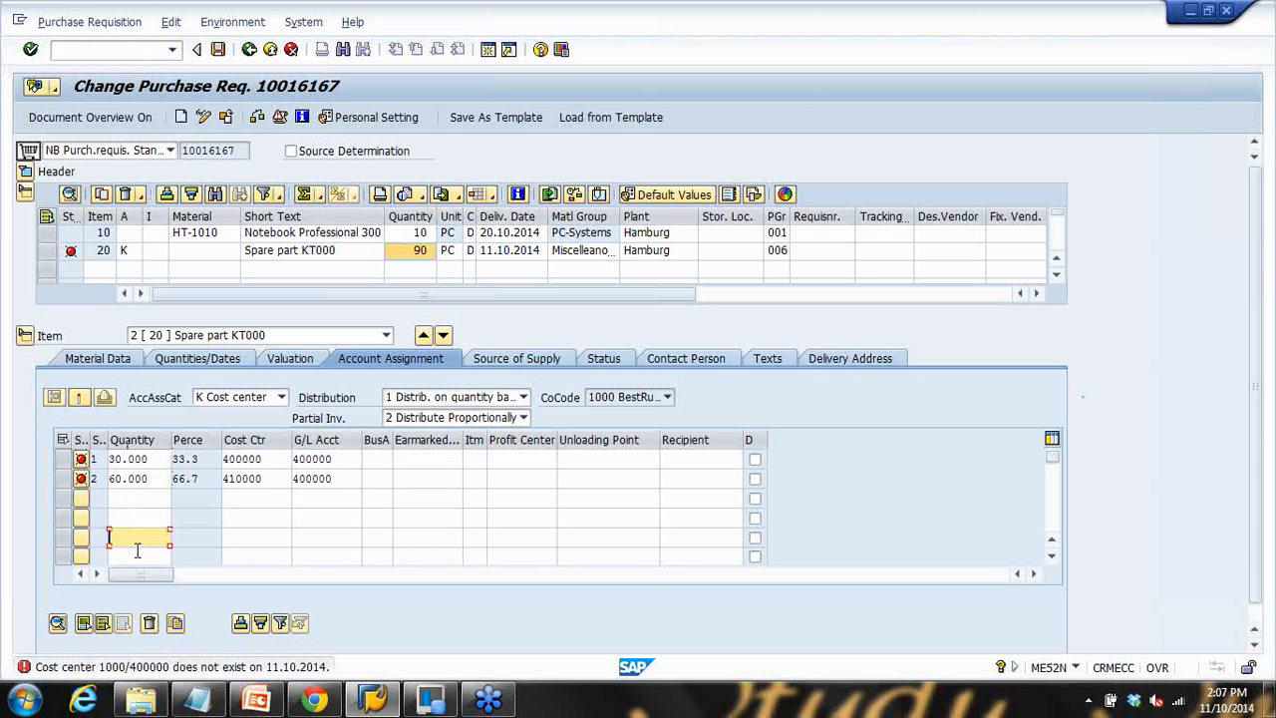
{"action": "double_click", "coordinate": [141, 460]}
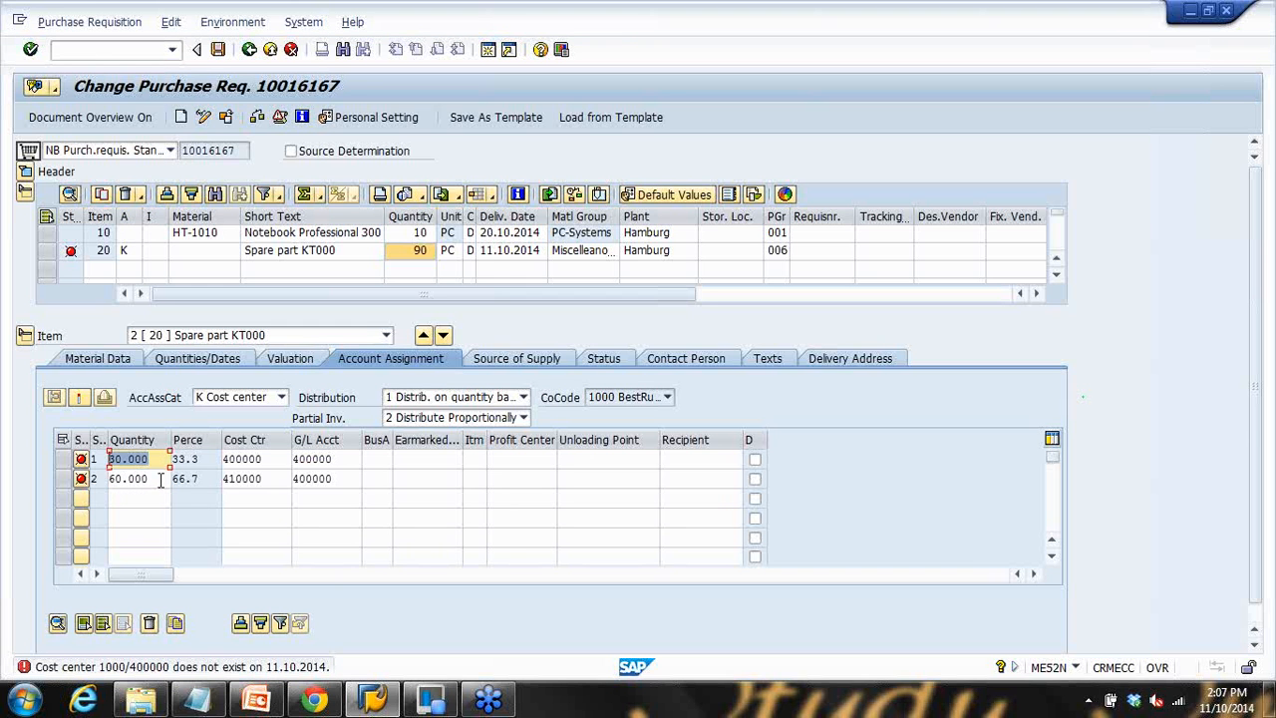
{"action": "left_click_drag", "start_coordinate": [160, 480], "coordinate": [114, 477]}
{"action": "left_click_drag", "start_coordinate": [210, 458], "coordinate": [164, 475]}
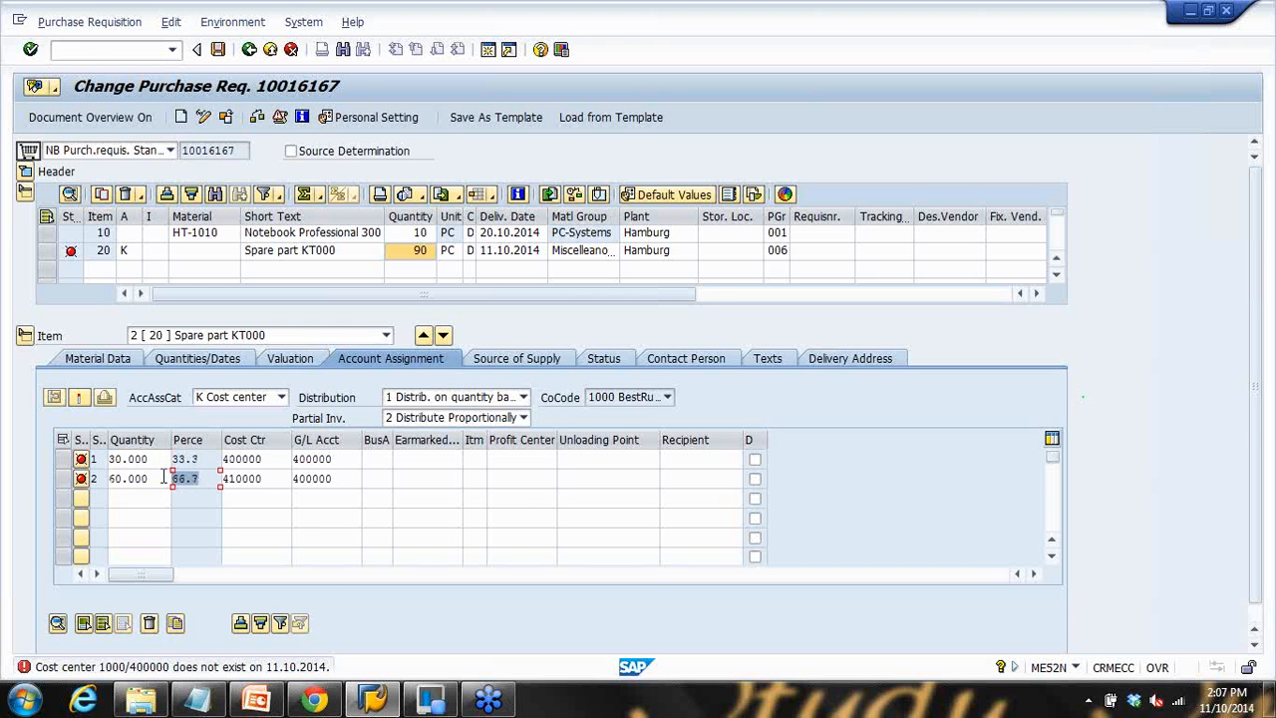
{"action": "left_click", "coordinate": [82, 462]}
{"action": "left_click_drag", "start_coordinate": [200, 457], "coordinate": [123, 479]}
{"action": "left_click", "coordinate": [81, 479]}
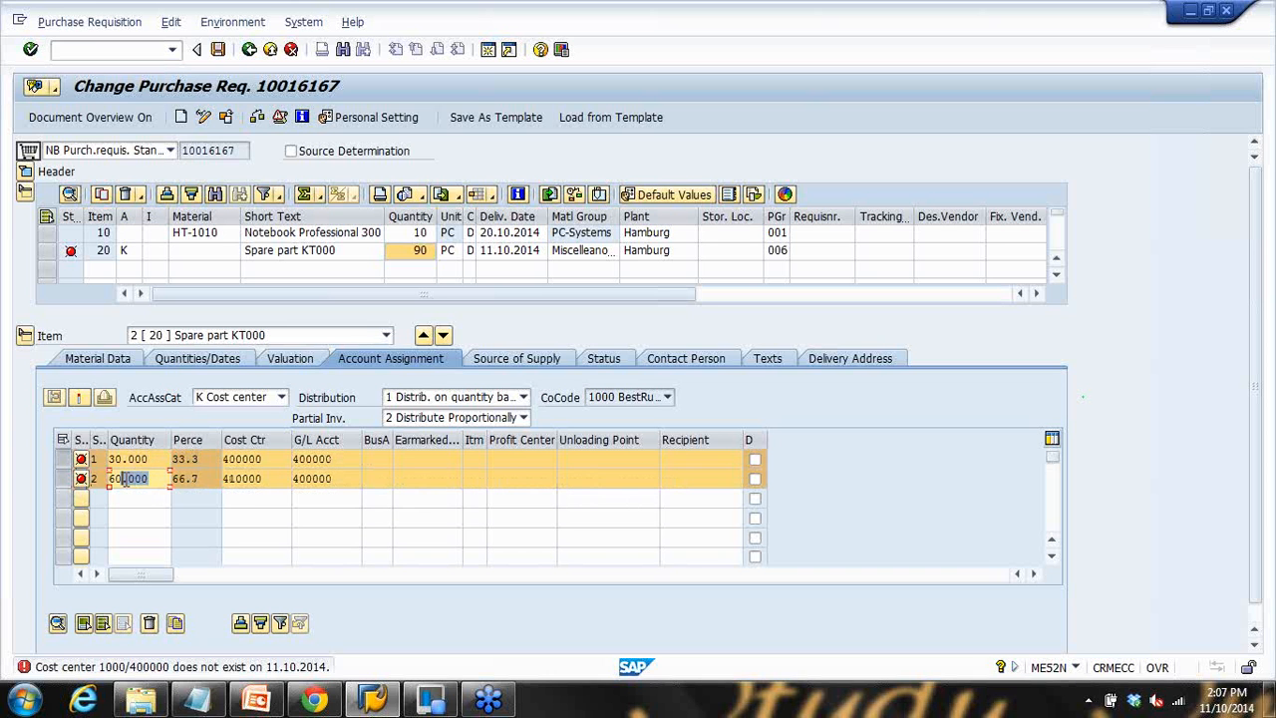
Step: Set the quantity of the first assignment line to 20 and of the second line to 70
{"action": "left_click_drag", "start_coordinate": [205, 480], "coordinate": [108, 460]}
{"action": "left_click", "coordinate": [65, 480]}
{"action": "left_click", "coordinate": [65, 460]}
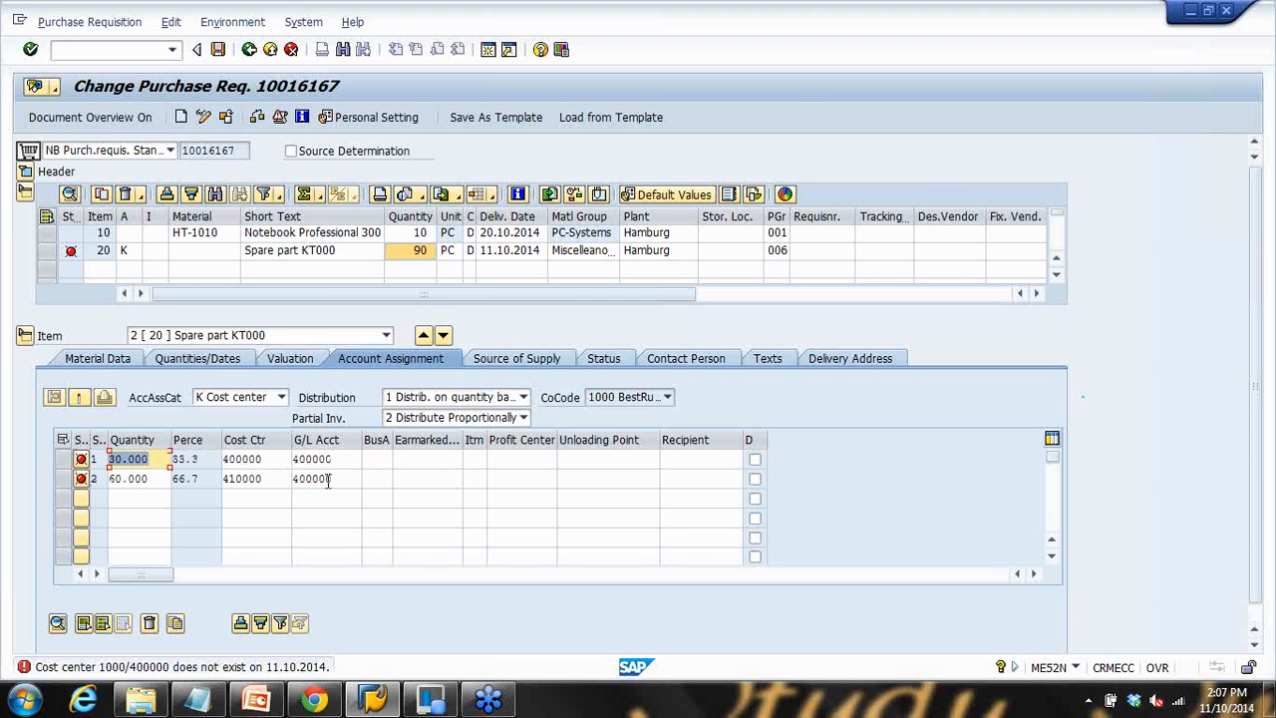
{"action": "type", "text": "20"}
{"action": "left_click_drag", "start_coordinate": [161, 480], "coordinate": [108, 478]}
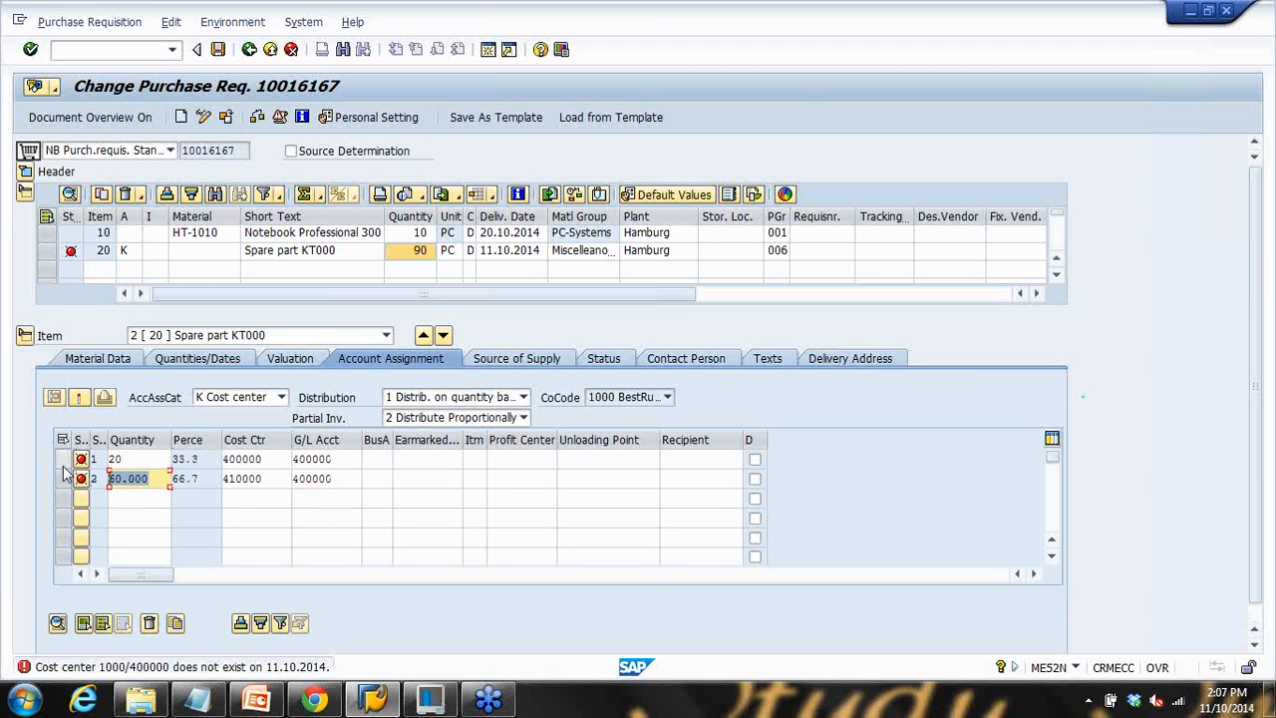
{"action": "type", "text": "70"}
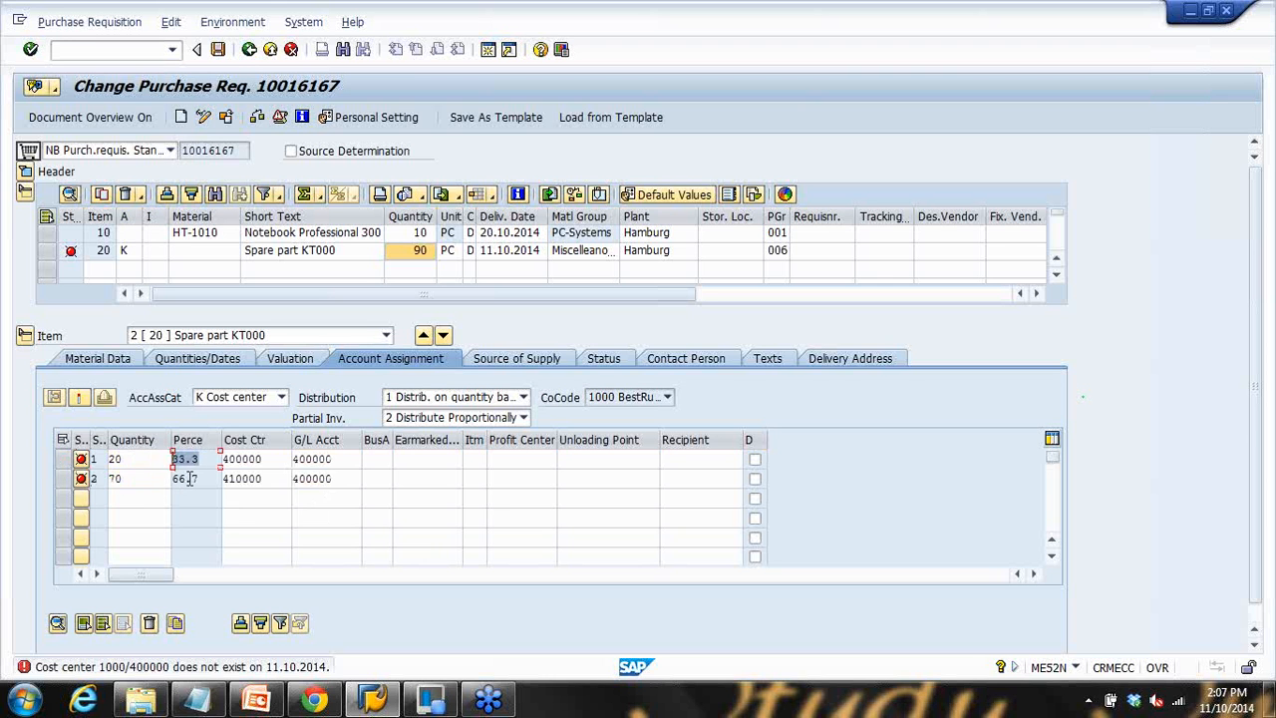
{"action": "key", "text": "Return"}
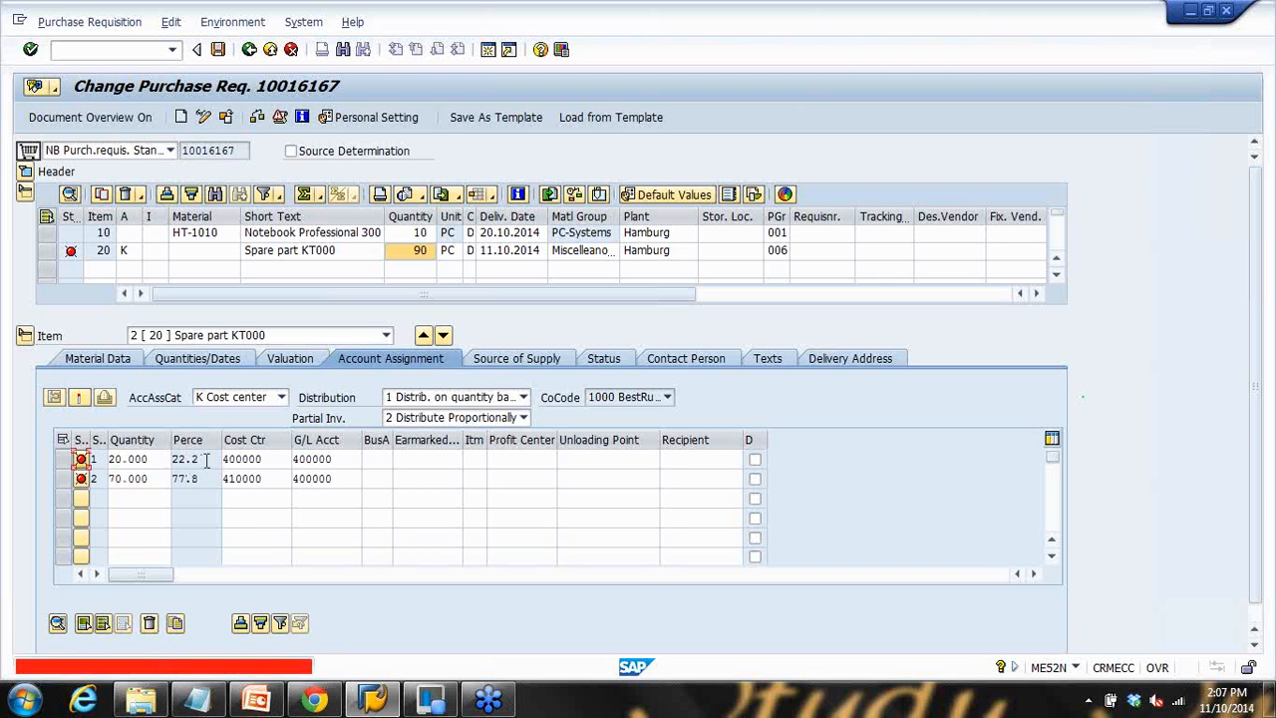
{"action": "double_click", "coordinate": [185, 460]}
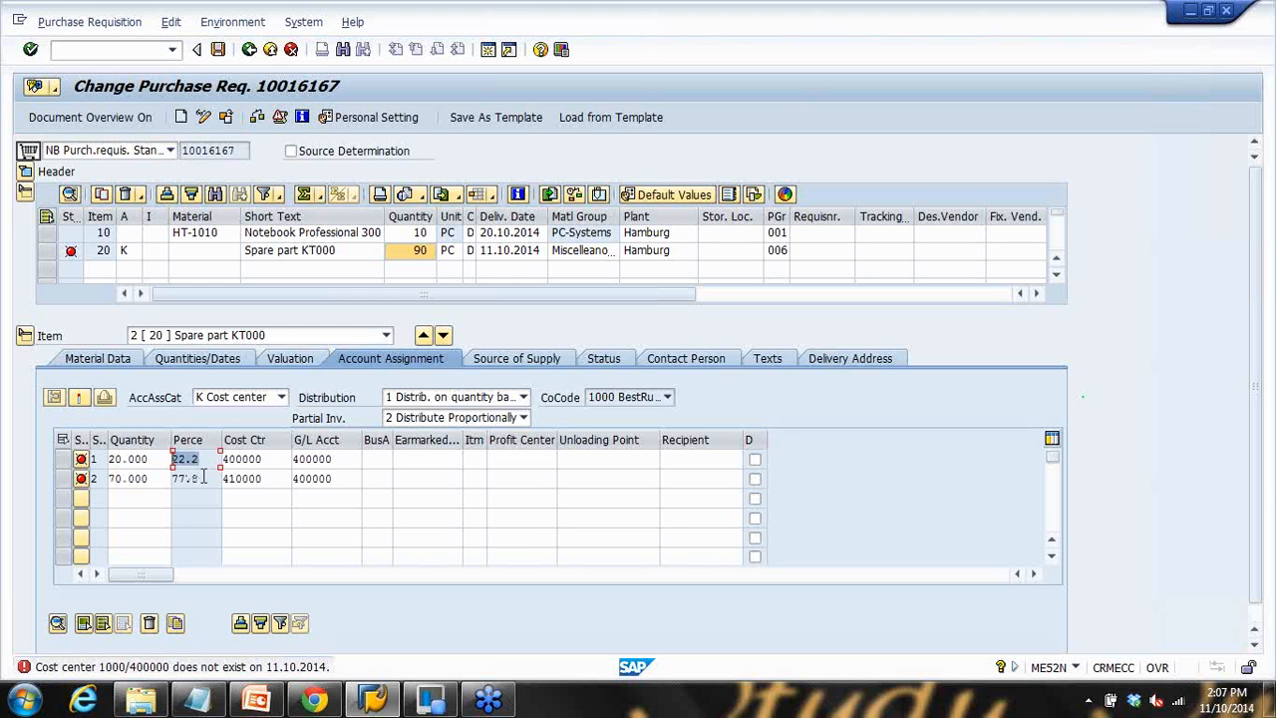
{"action": "left_click_drag", "start_coordinate": [199, 478], "coordinate": [170, 478]}
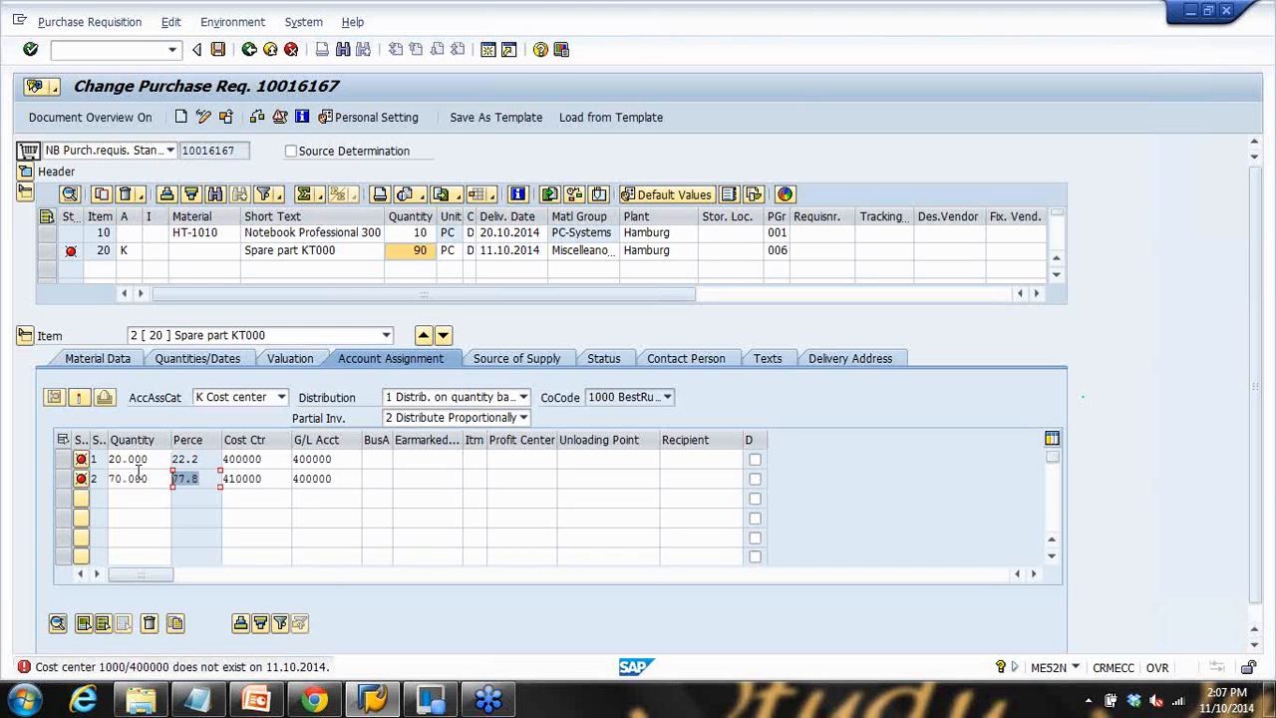
{"action": "left_click_drag", "start_coordinate": [147, 478], "coordinate": [104, 457]}
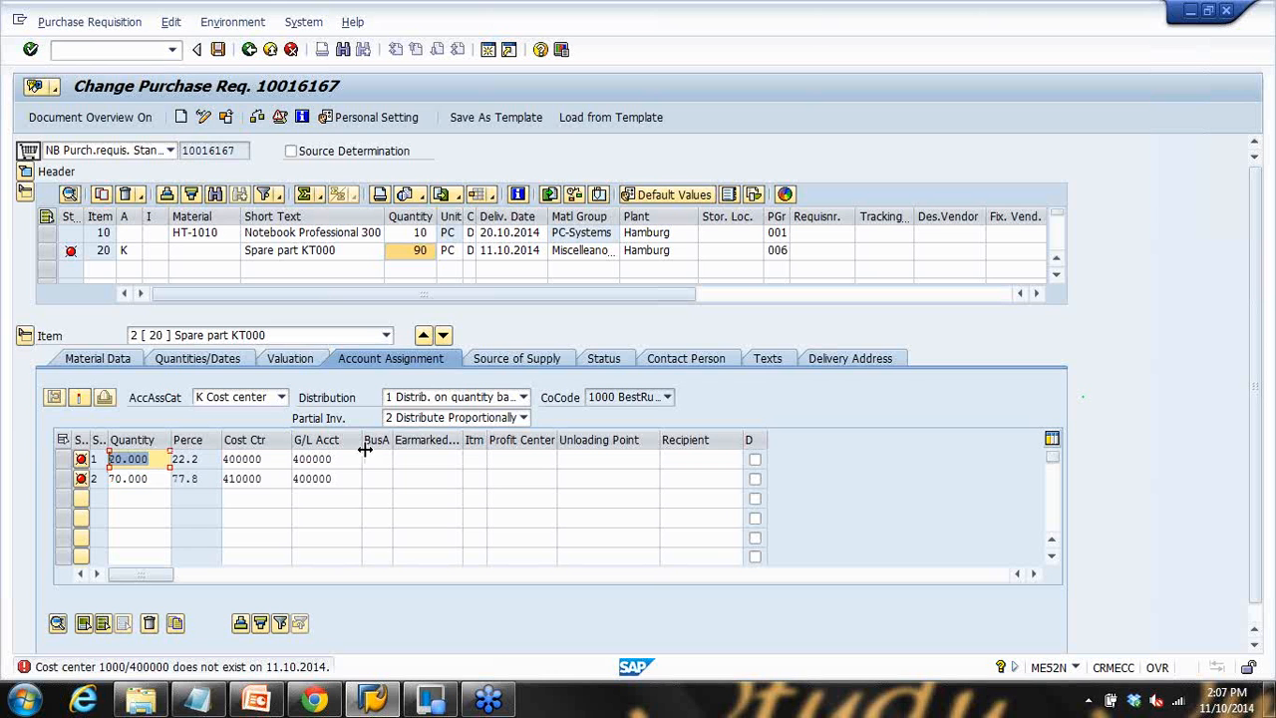
Step: Change the distribution to percentage and set the two assignment lines' percentages to 30 and 70
{"action": "left_click", "coordinate": [455, 397]}
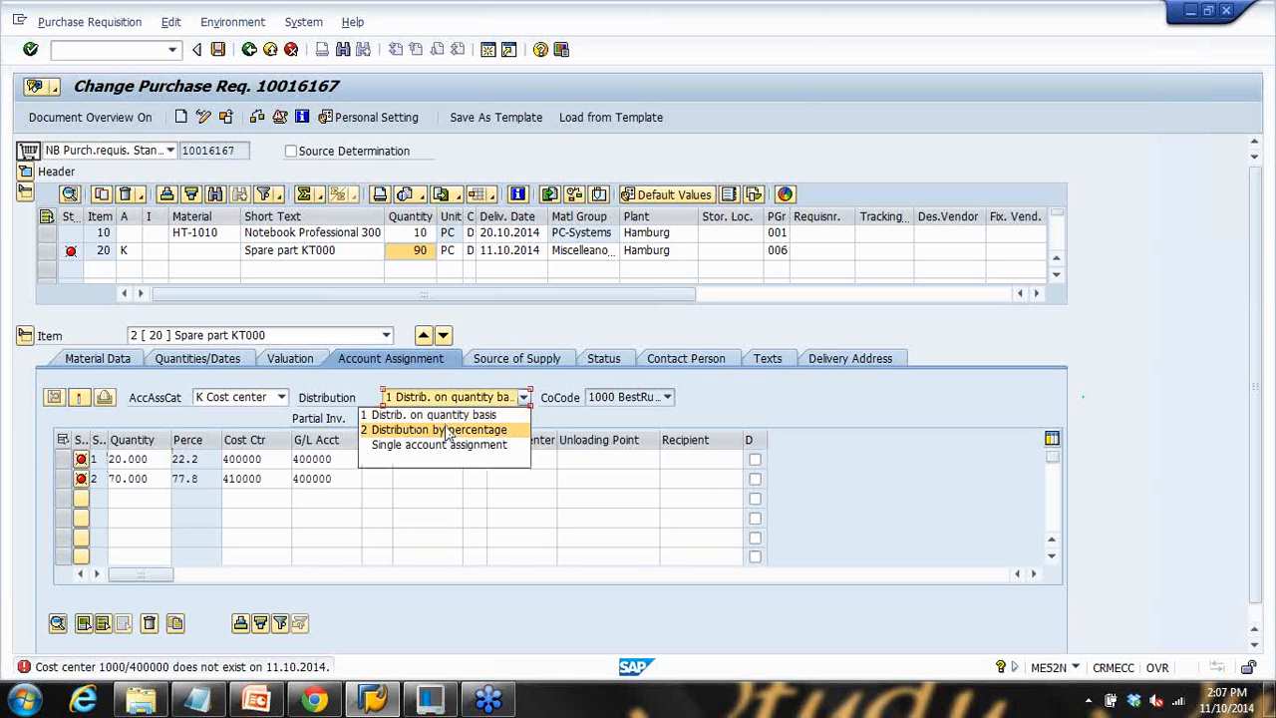
{"action": "left_click", "coordinate": [435, 429]}
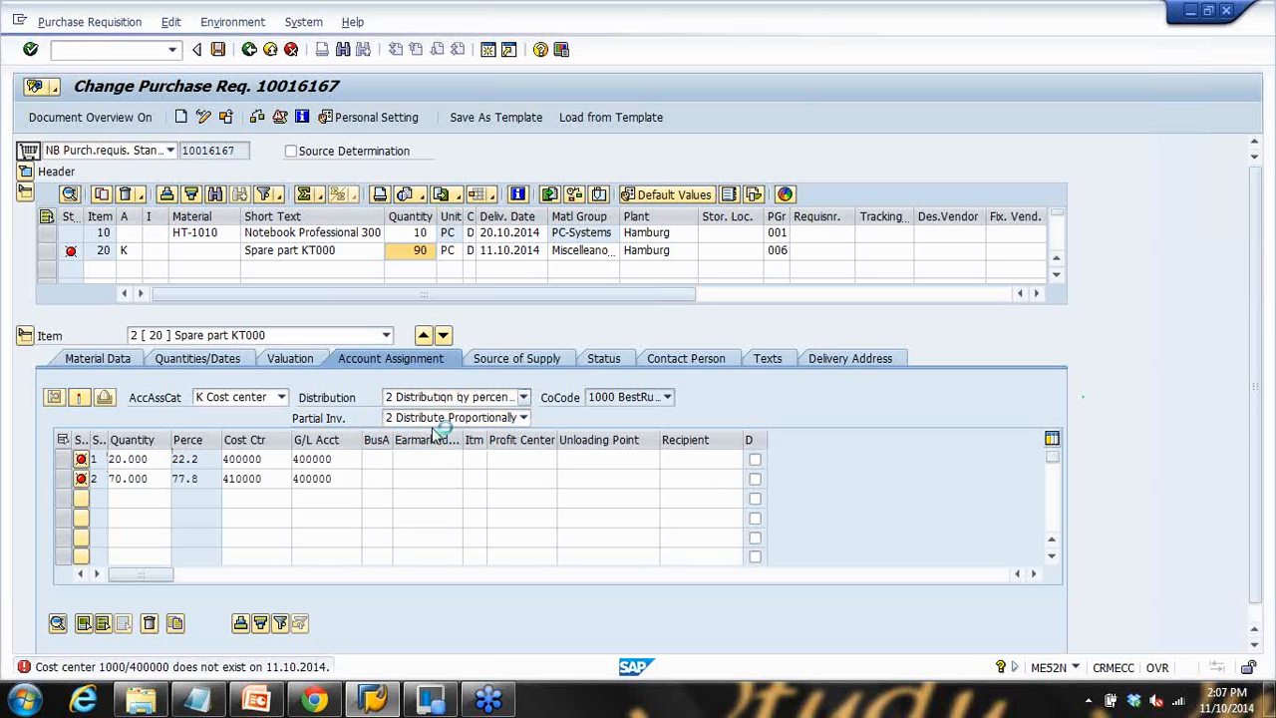
{"action": "double_click", "coordinate": [150, 458]}
{"action": "double_click", "coordinate": [208, 459]}
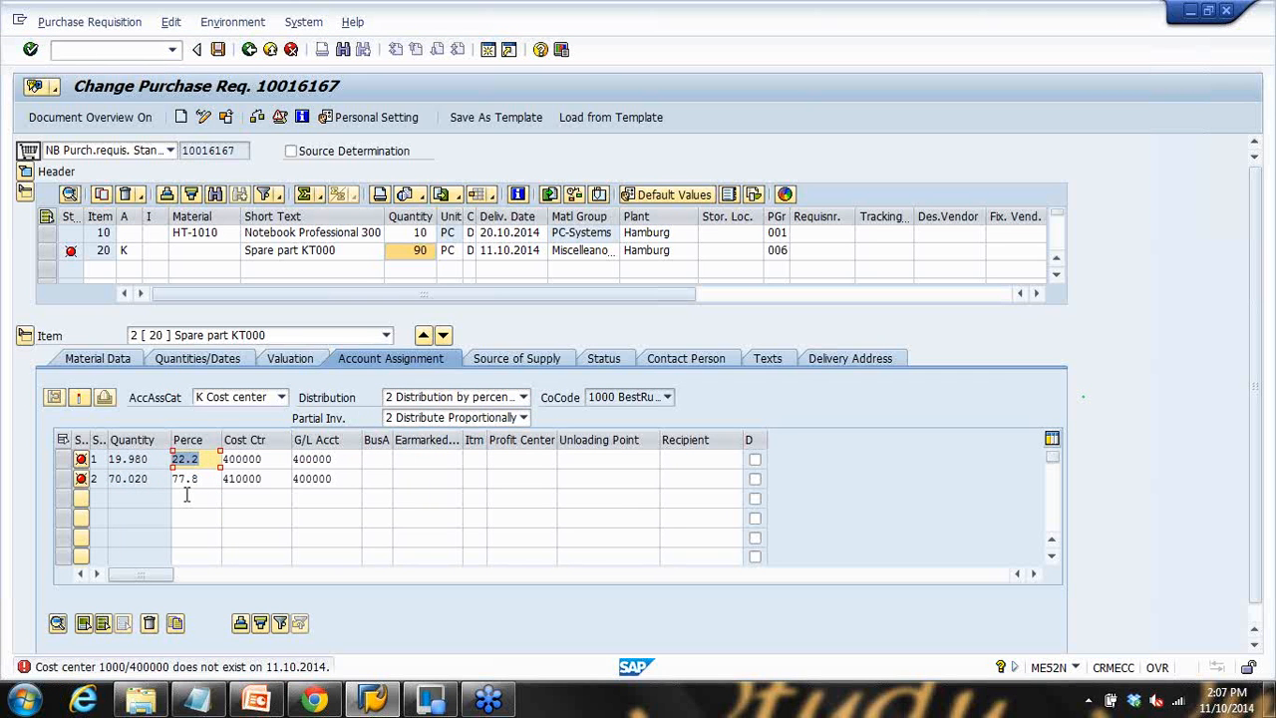
{"action": "type", "text": "30"}
{"action": "key", "text": "Return"}
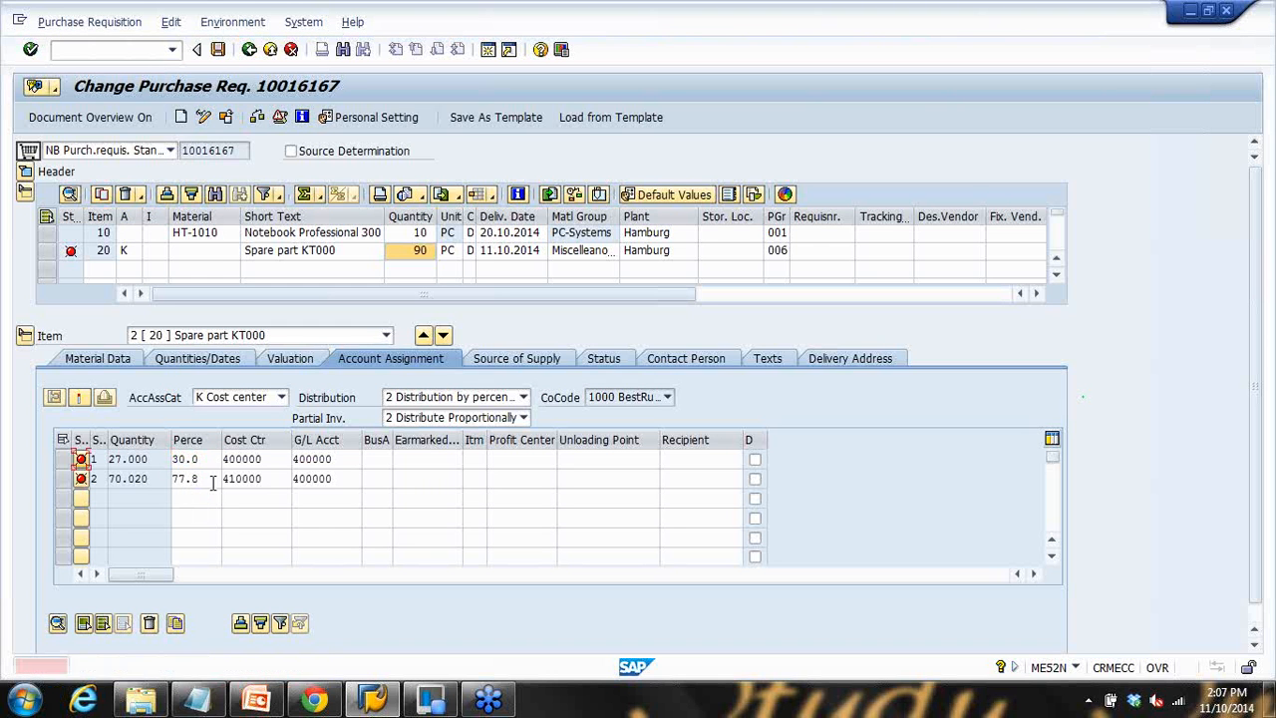
{"action": "double_click", "coordinate": [212, 479]}
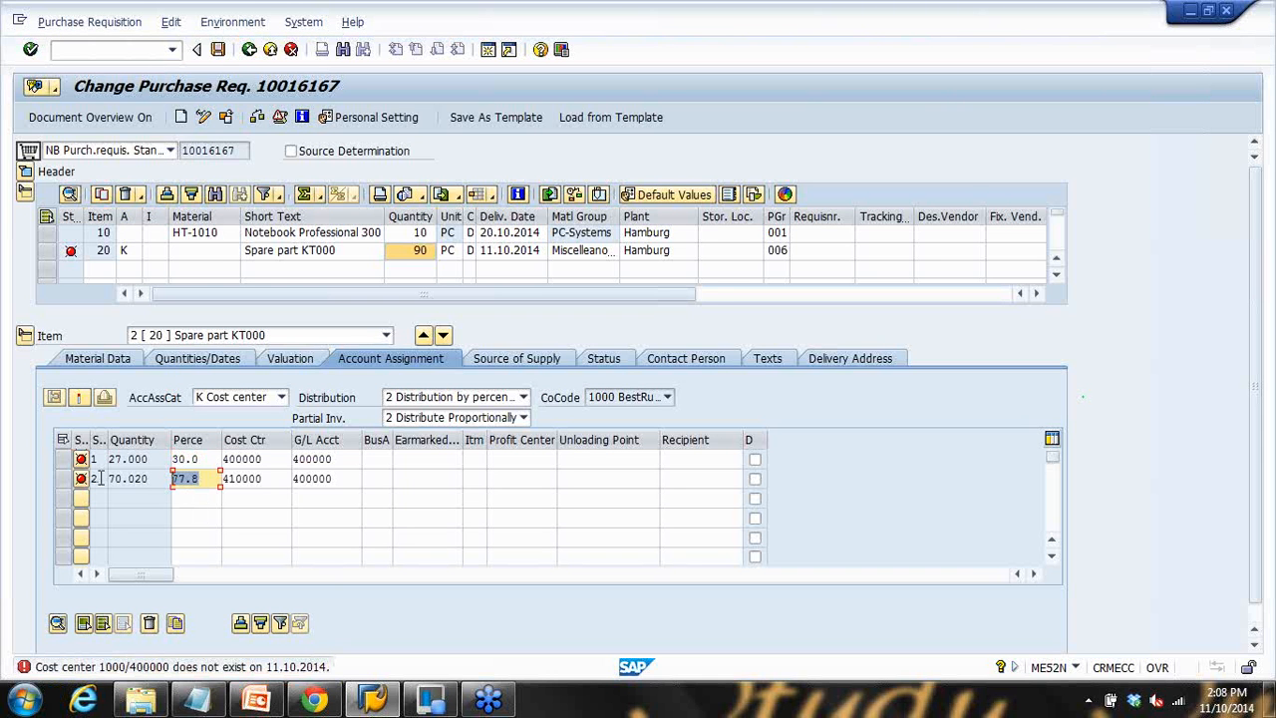
{"action": "type", "text": "70"}
{"action": "key", "text": "Return"}
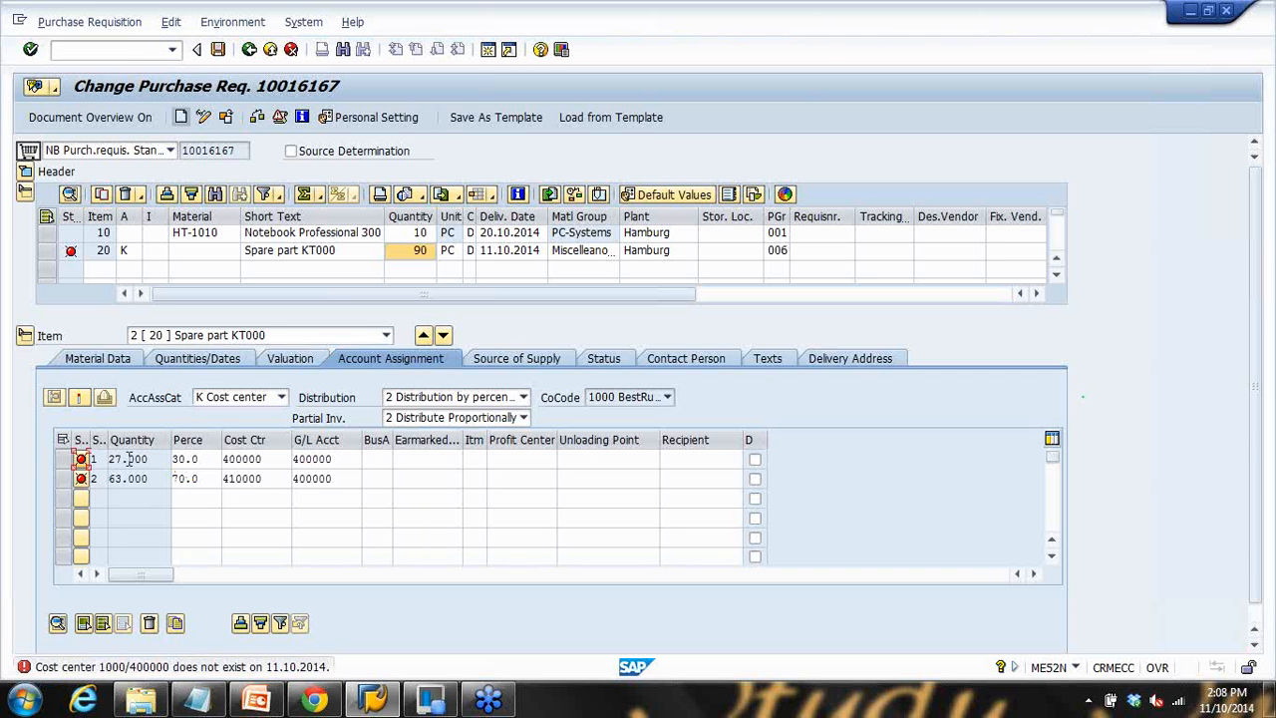
Step: Compare the quantities and percentages of the two assignment lines and review the available distribution options
{"action": "left_click_drag", "start_coordinate": [132, 459], "coordinate": [108, 479]}
{"action": "left_click_drag", "start_coordinate": [200, 459], "coordinate": [146, 479]}
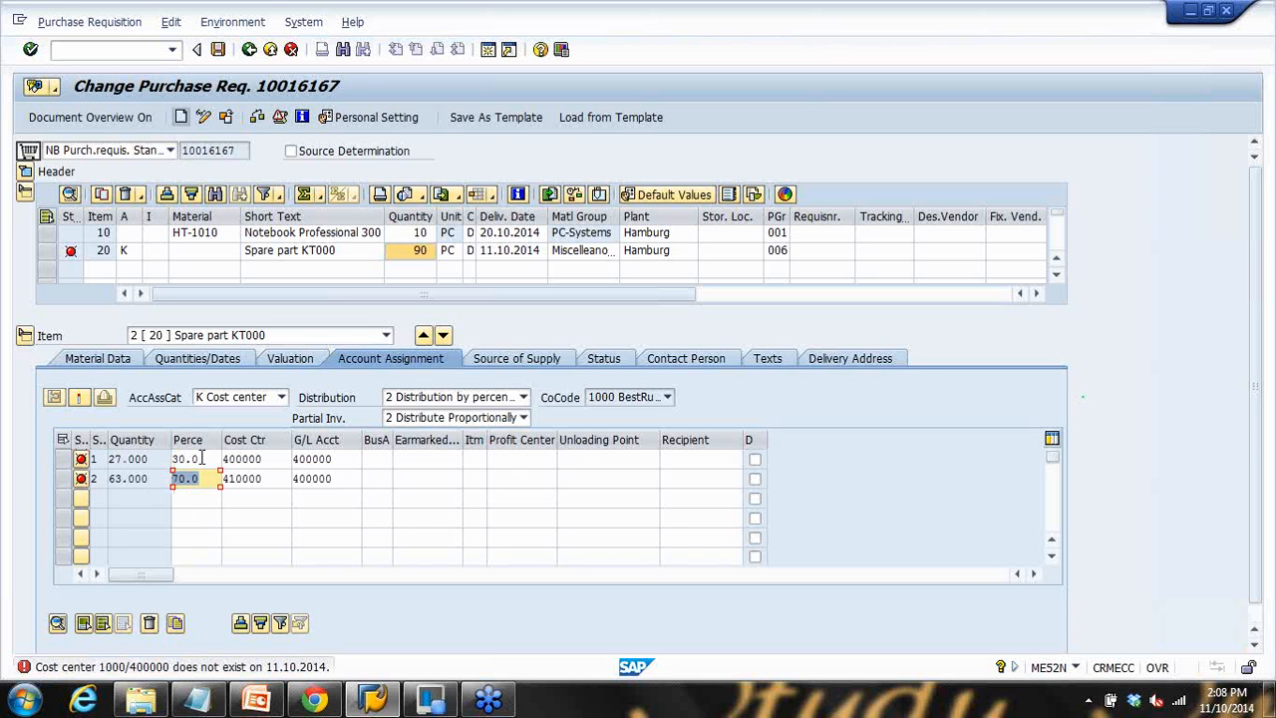
{"action": "left_click", "coordinate": [467, 402]}
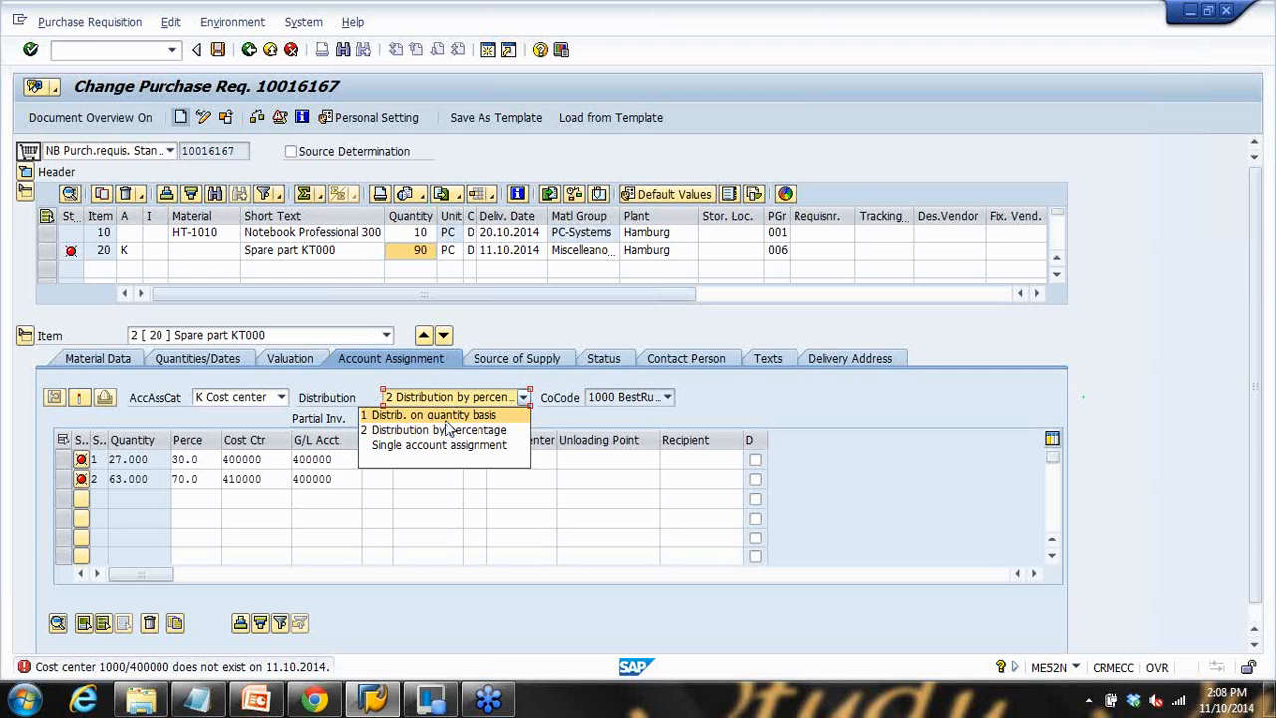
{"action": "left_click", "coordinate": [204, 483]}
{"action": "left_click_drag", "start_coordinate": [204, 483], "coordinate": [162, 477]}
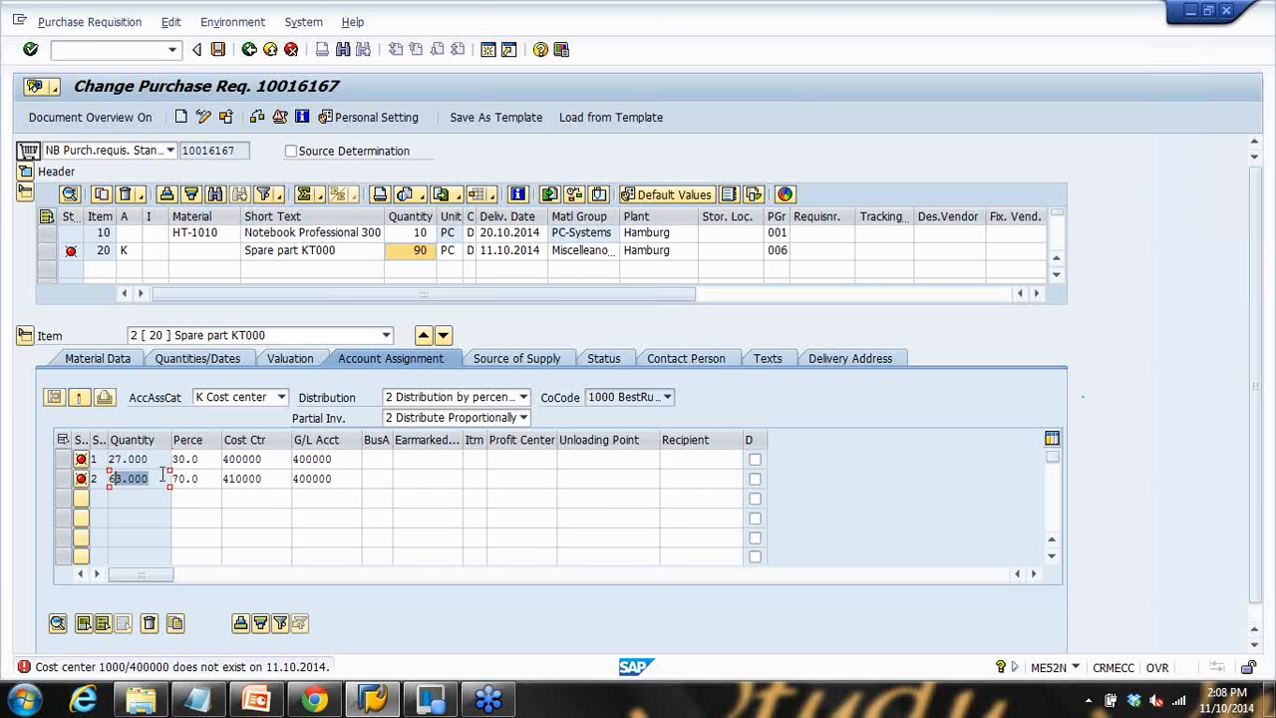
{"action": "left_click", "coordinate": [465, 398]}
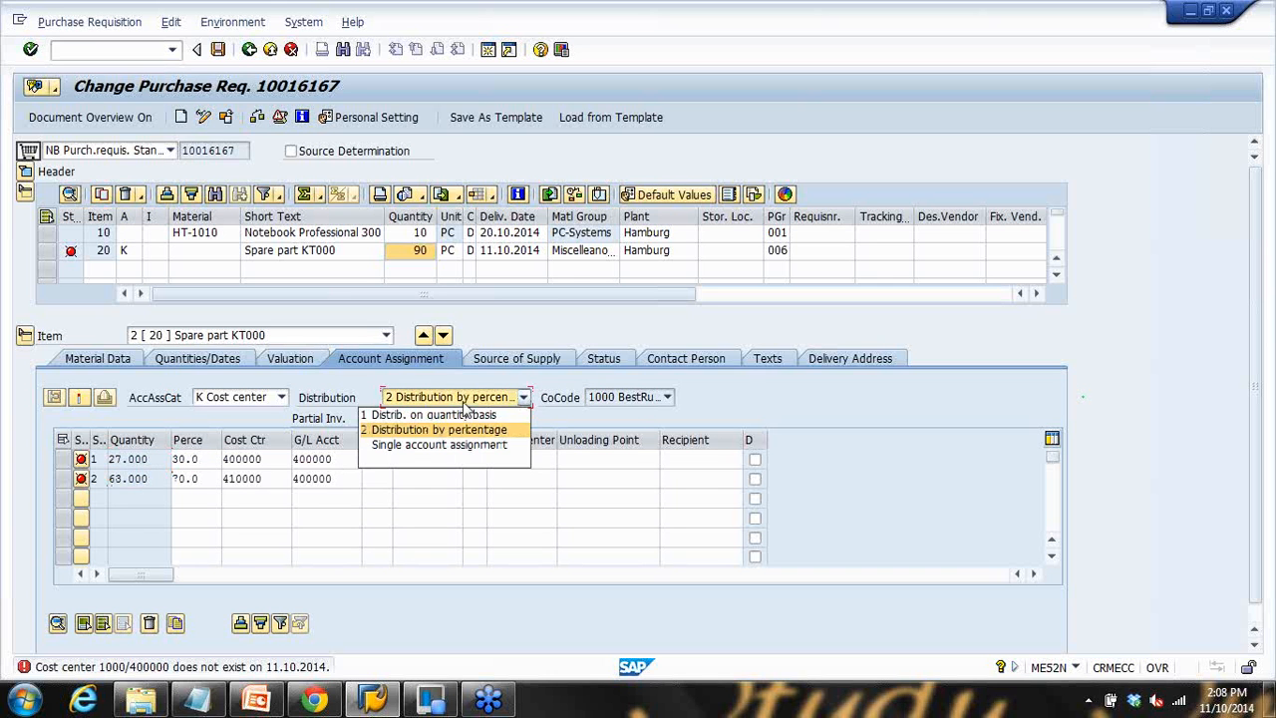
{"action": "left_click", "coordinate": [202, 458]}
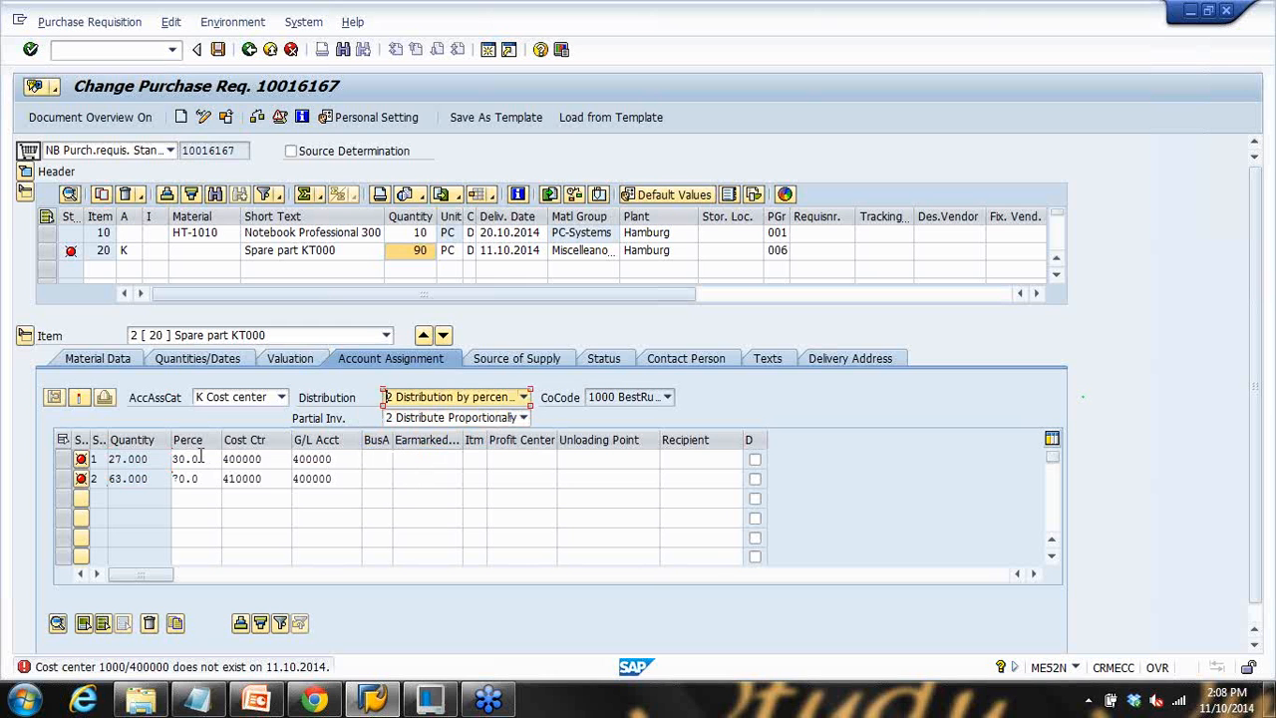
{"action": "left_click_drag", "start_coordinate": [202, 459], "coordinate": [173, 459]}
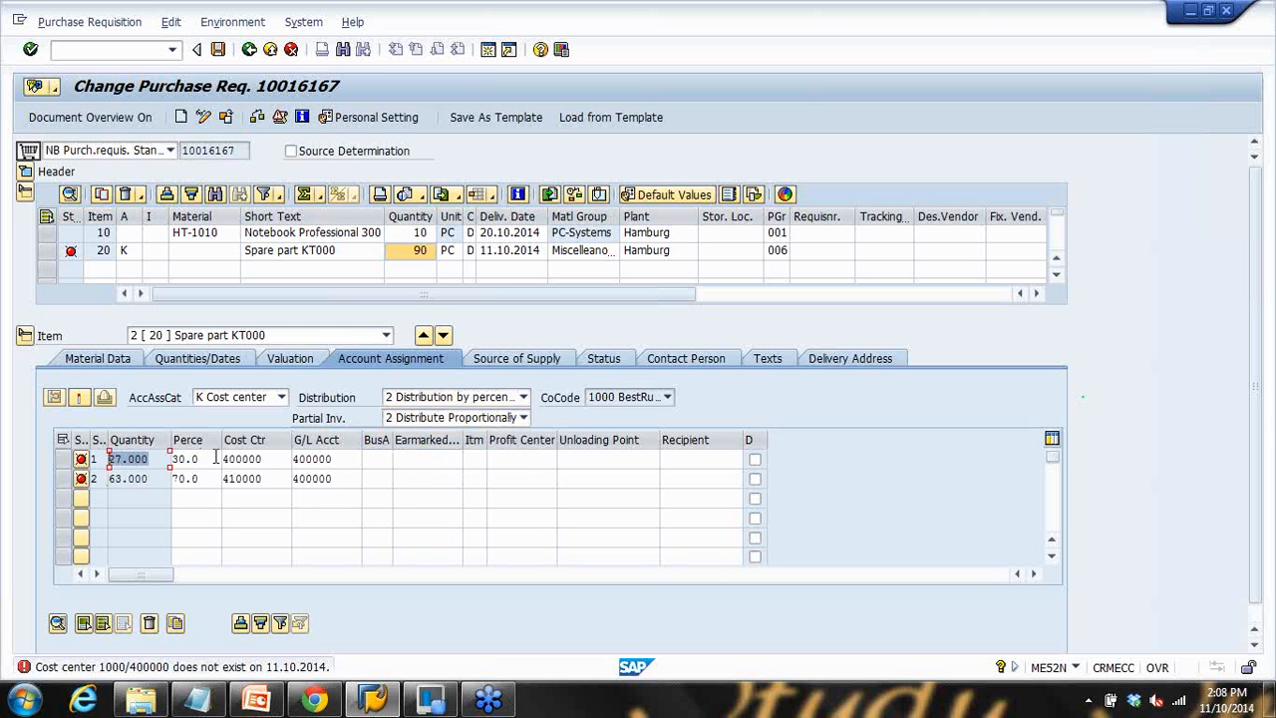
Step: Change the distribution of item 20's account assignment back to quantity basis
{"action": "left_click", "coordinate": [463, 398]}
{"action": "left_click", "coordinate": [448, 416]}
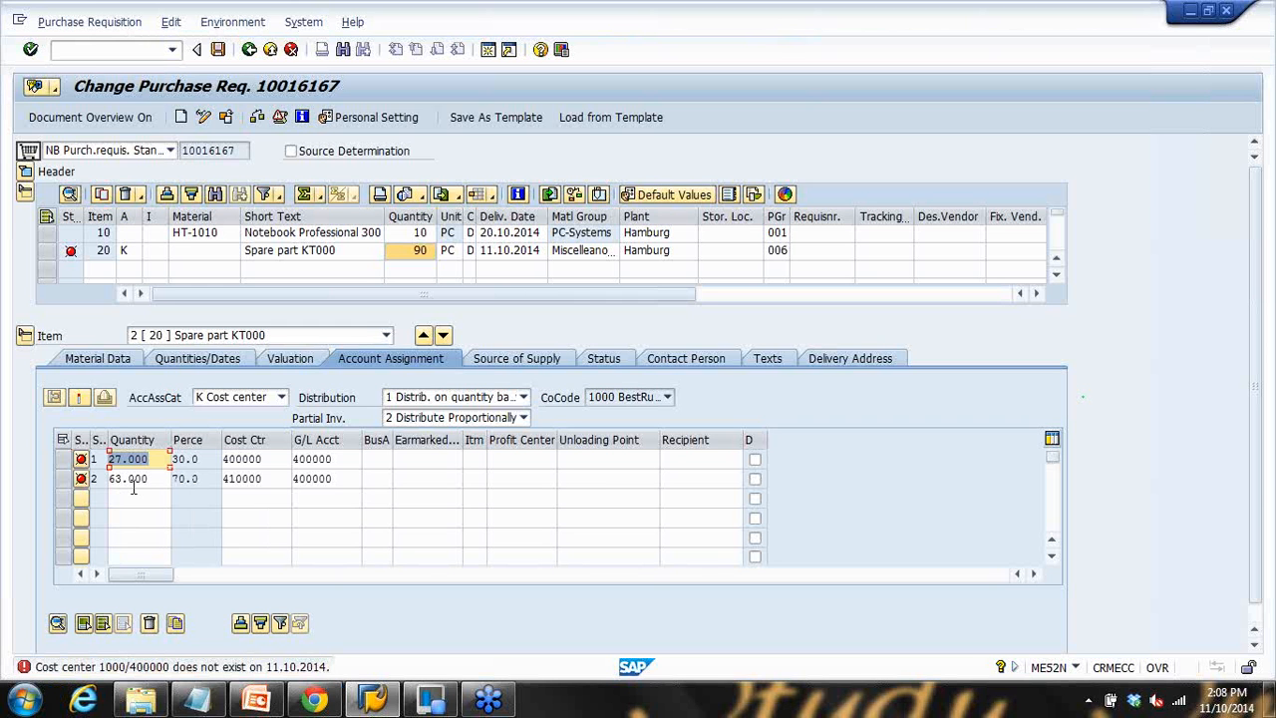
{"action": "key", "text": "Tab"}
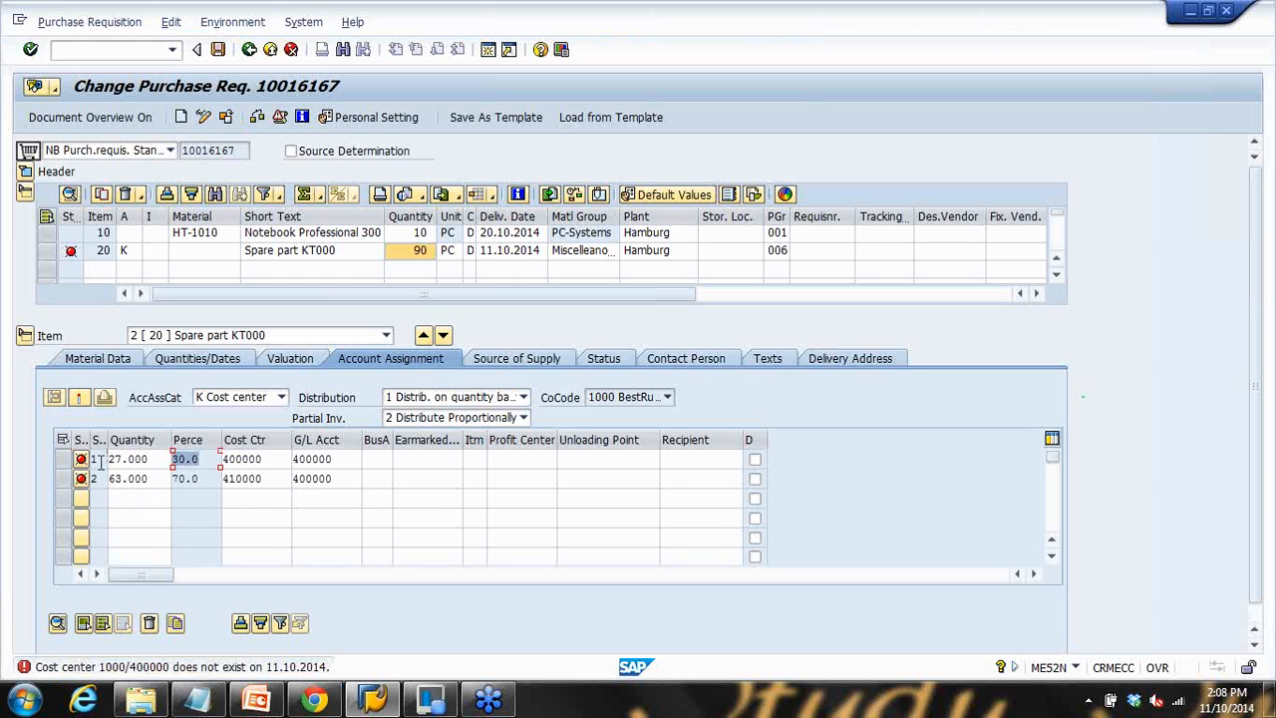
Step: Delete both account assignment lines, then try to delete the remaining line with quantity 90
{"action": "left_click", "coordinate": [62, 459]}
{"action": "left_click", "coordinate": [61, 478]}
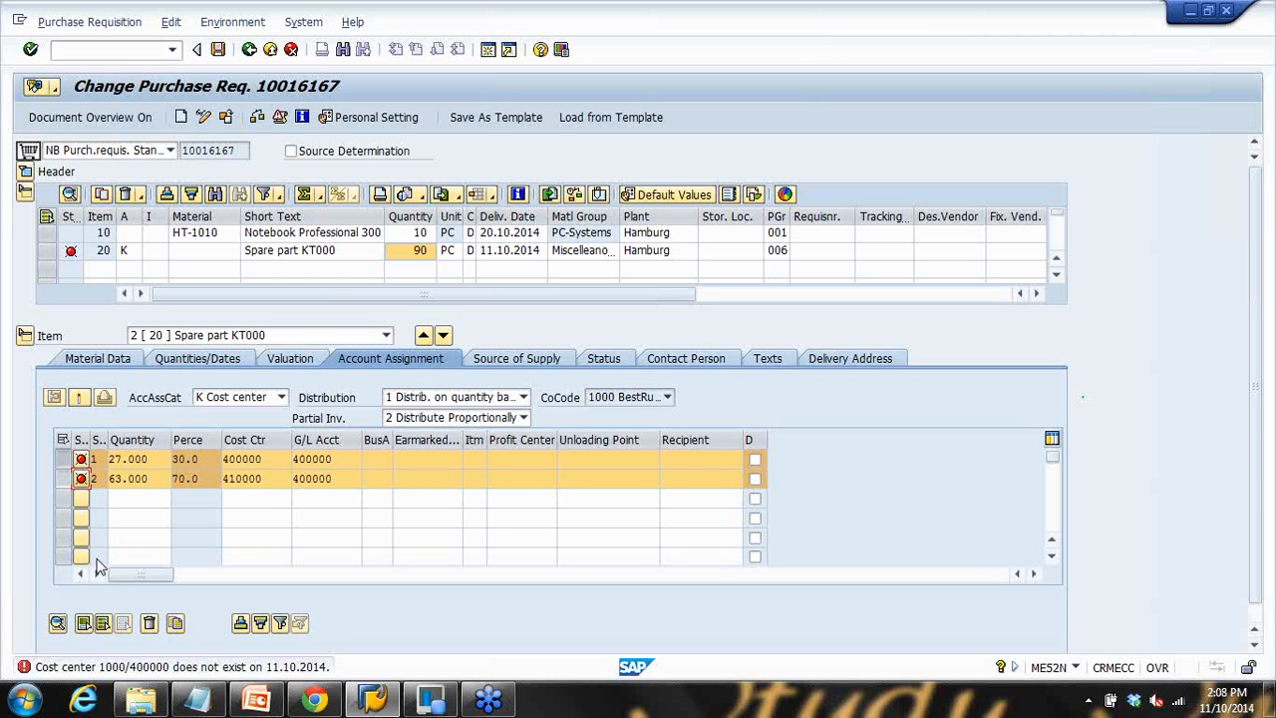
{"action": "left_click", "coordinate": [149, 624]}
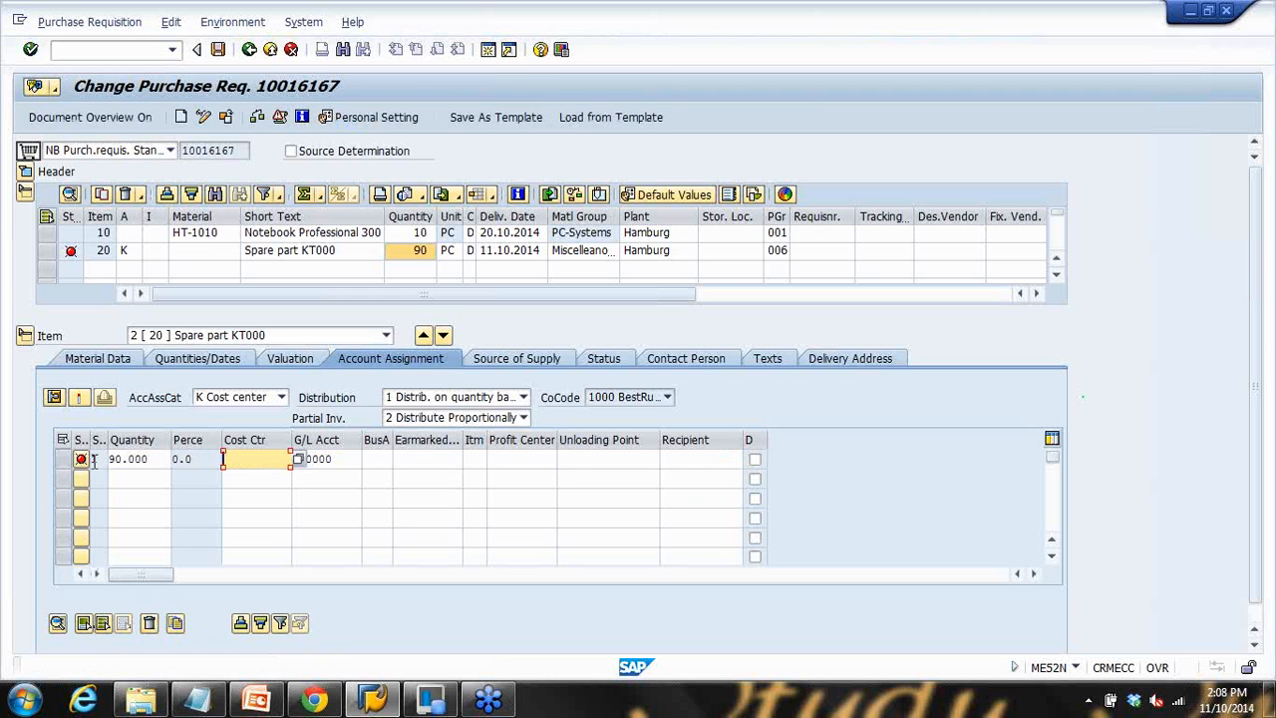
{"action": "left_click", "coordinate": [64, 460]}
{"action": "left_click", "coordinate": [150, 625]}
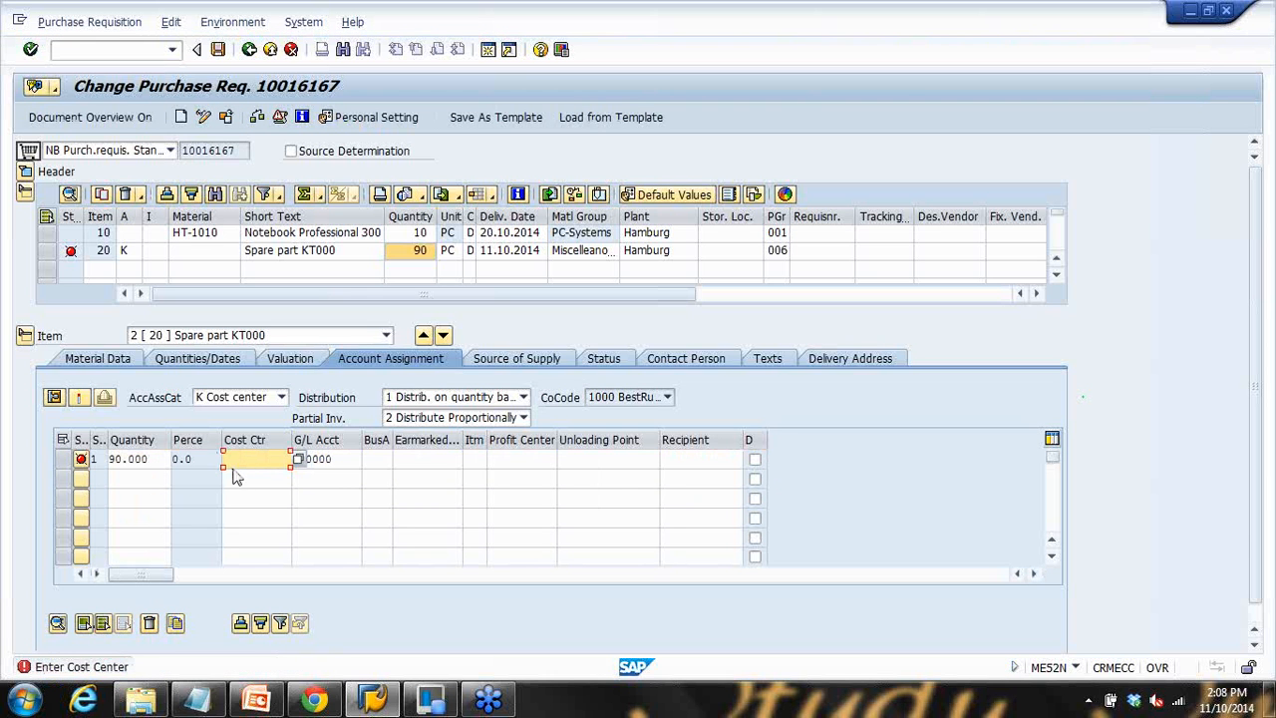
Step: Clear the G/L account and the quantity of the remaining account assignment line
{"action": "left_click_drag", "start_coordinate": [345, 458], "coordinate": [61, 458]}
{"action": "key", "text": "Delete"}
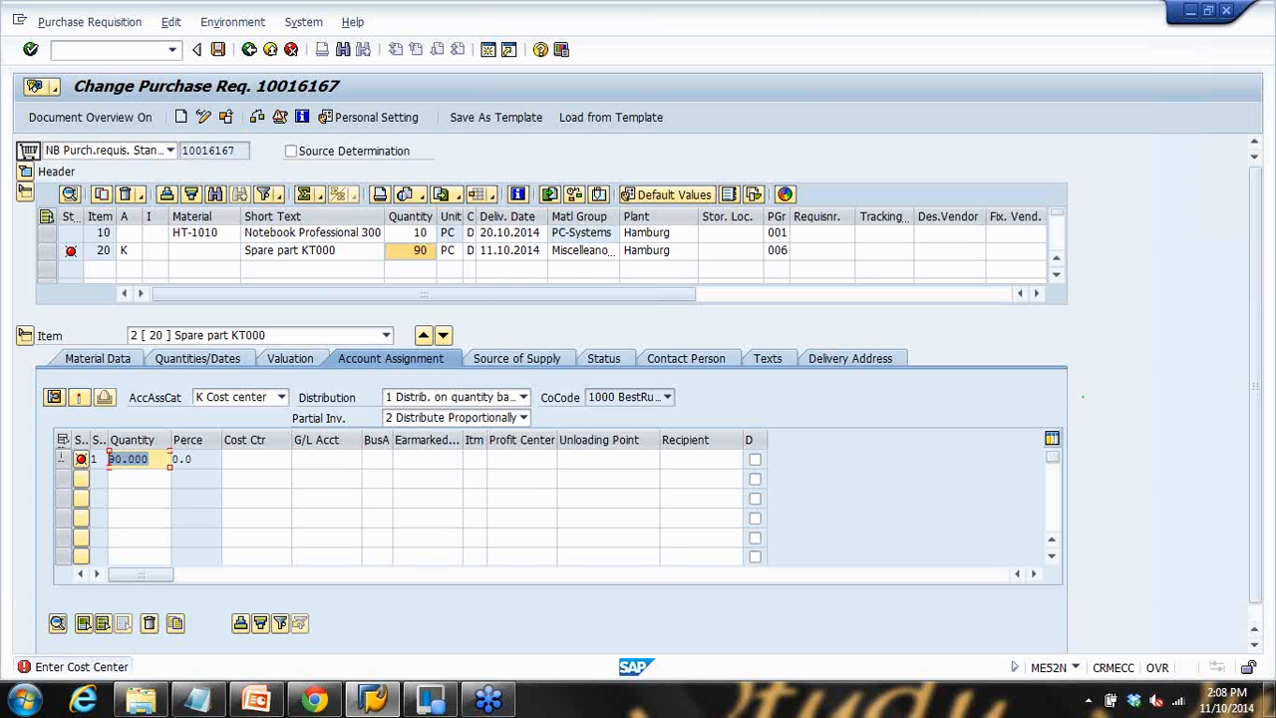
{"action": "key", "text": "Delete"}
{"action": "key", "text": "Return"}
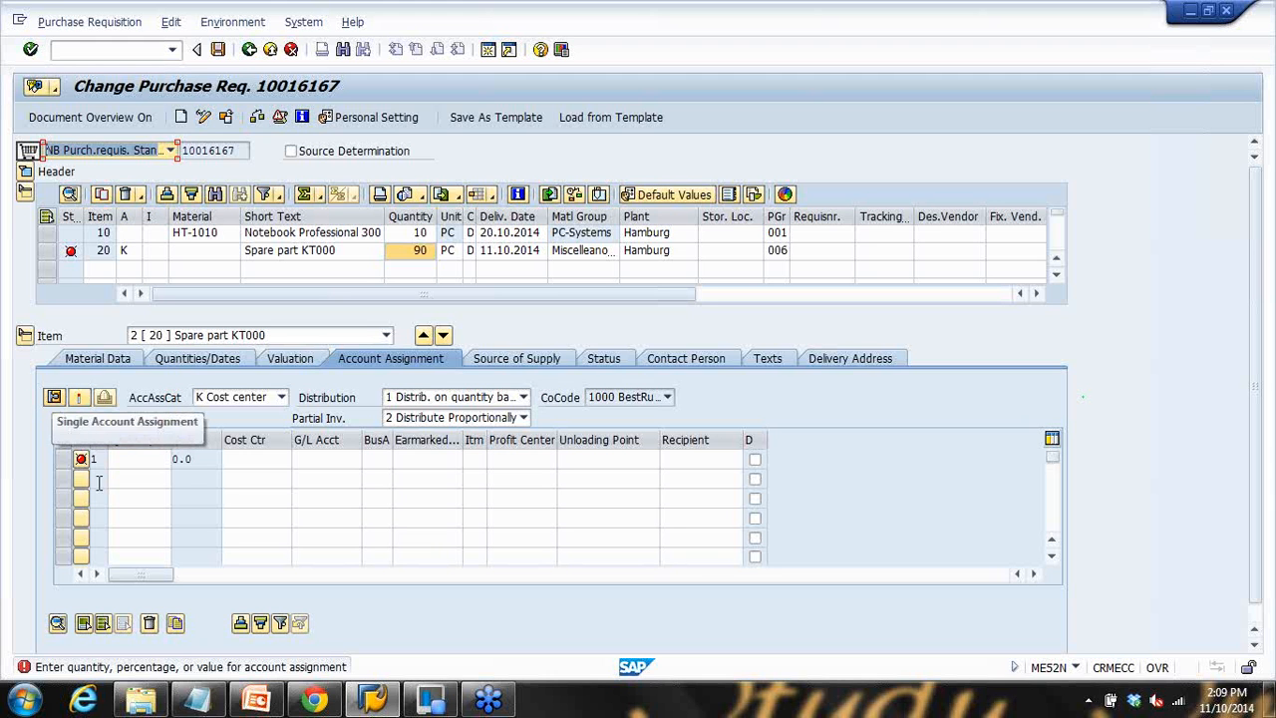
Step: Toggle item 20 between the single and multiple account assignment views, ending on single account assignment
{"action": "left_click", "coordinate": [55, 399]}
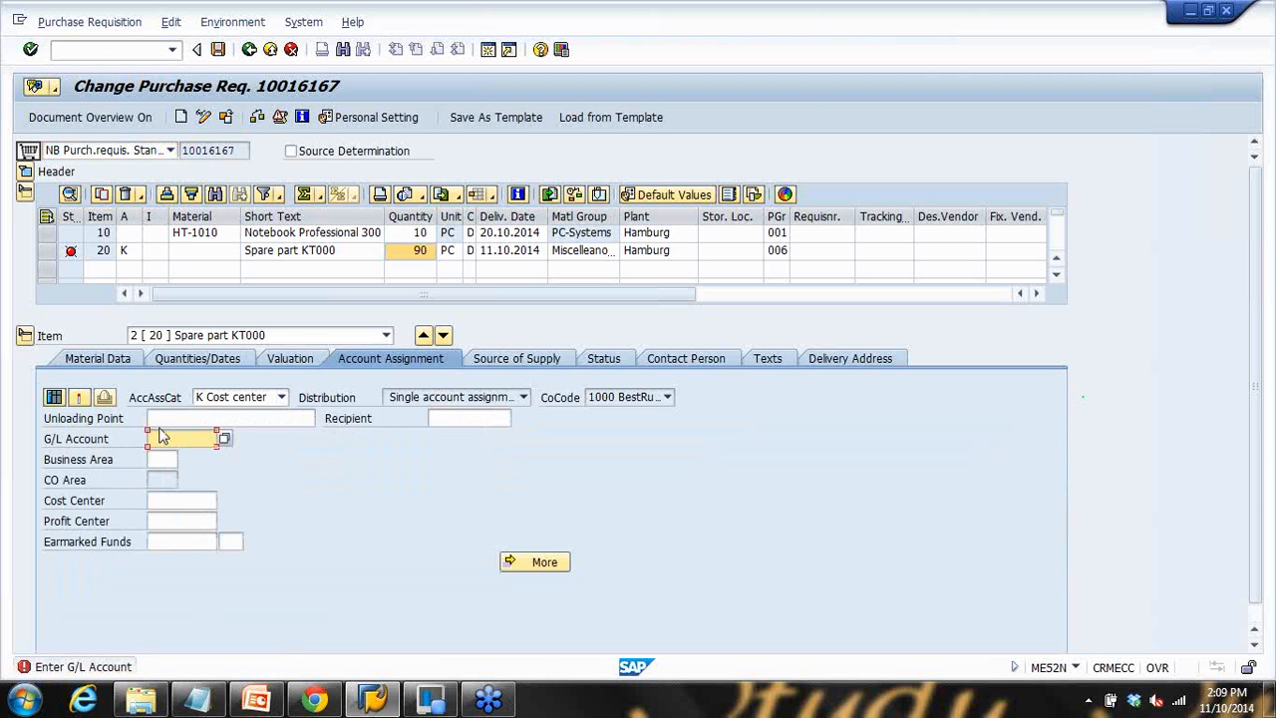
{"action": "left_click", "coordinate": [56, 399]}
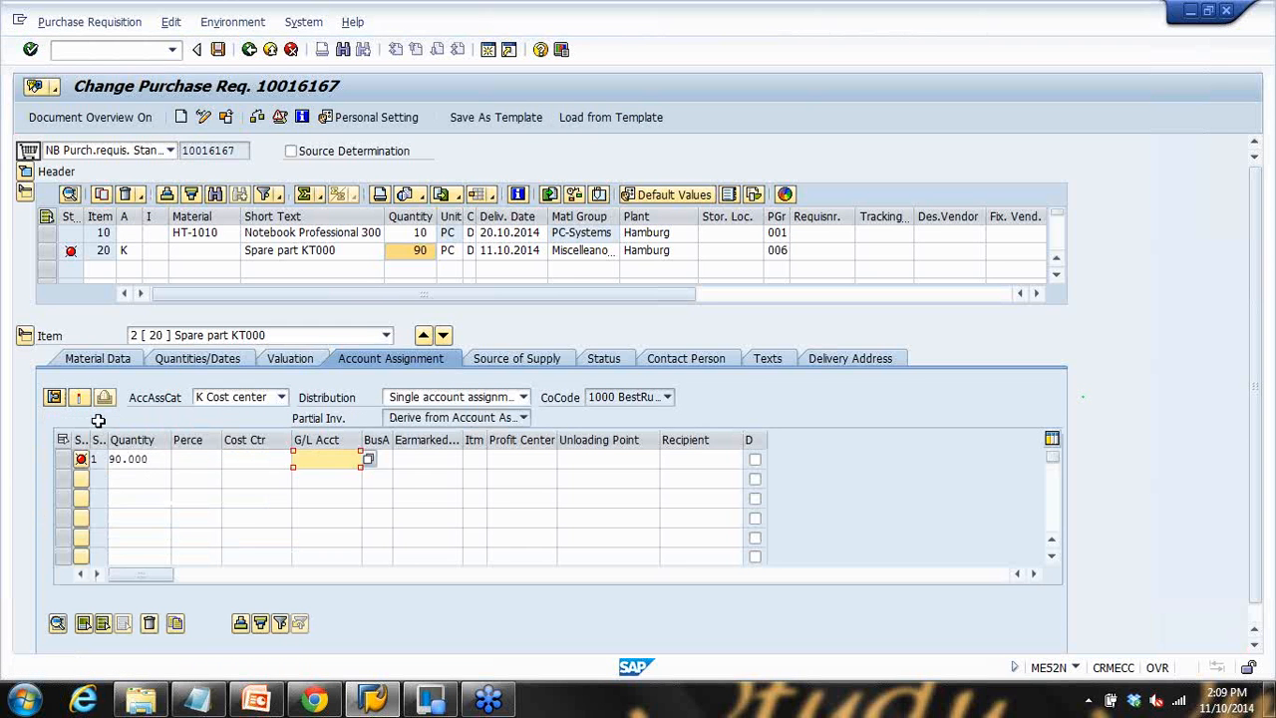
{"action": "left_click", "coordinate": [55, 397]}
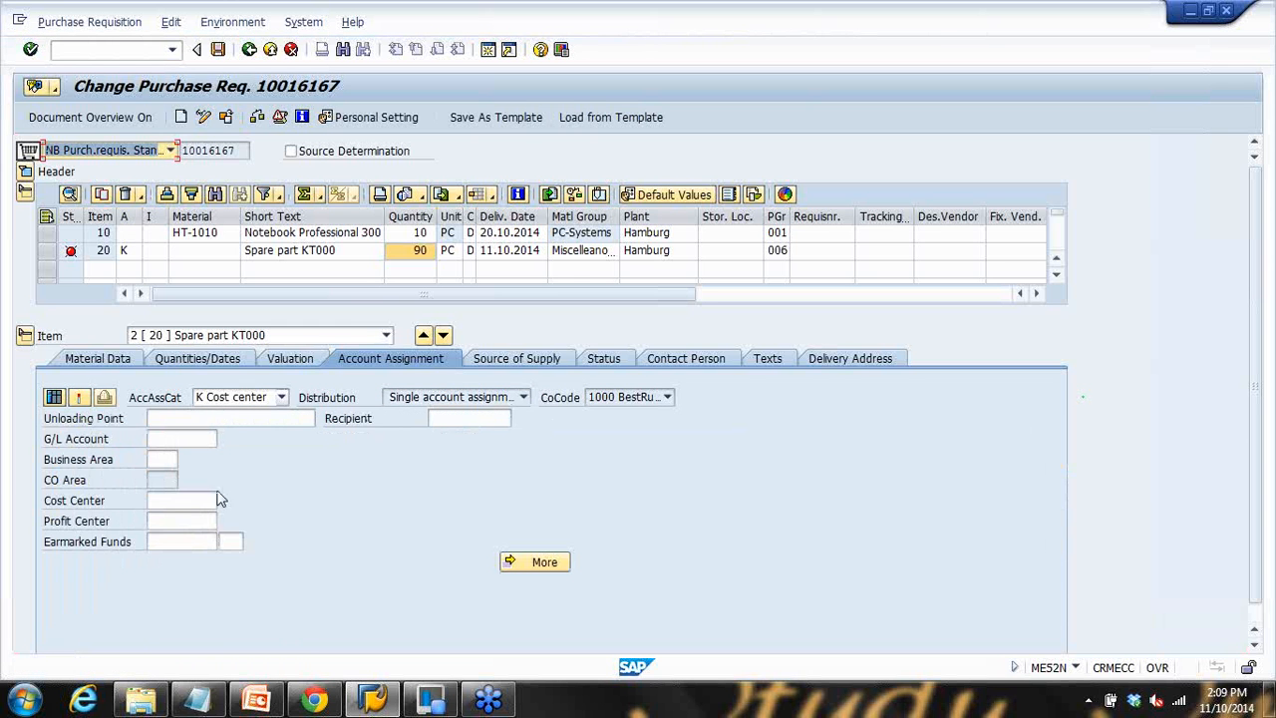
Step: Check the Single or Multiple Account Assignment Category slide in PowerPoint, then return to SAP and switch to multiple account assignment
{"action": "left_click", "coordinate": [257, 700]}
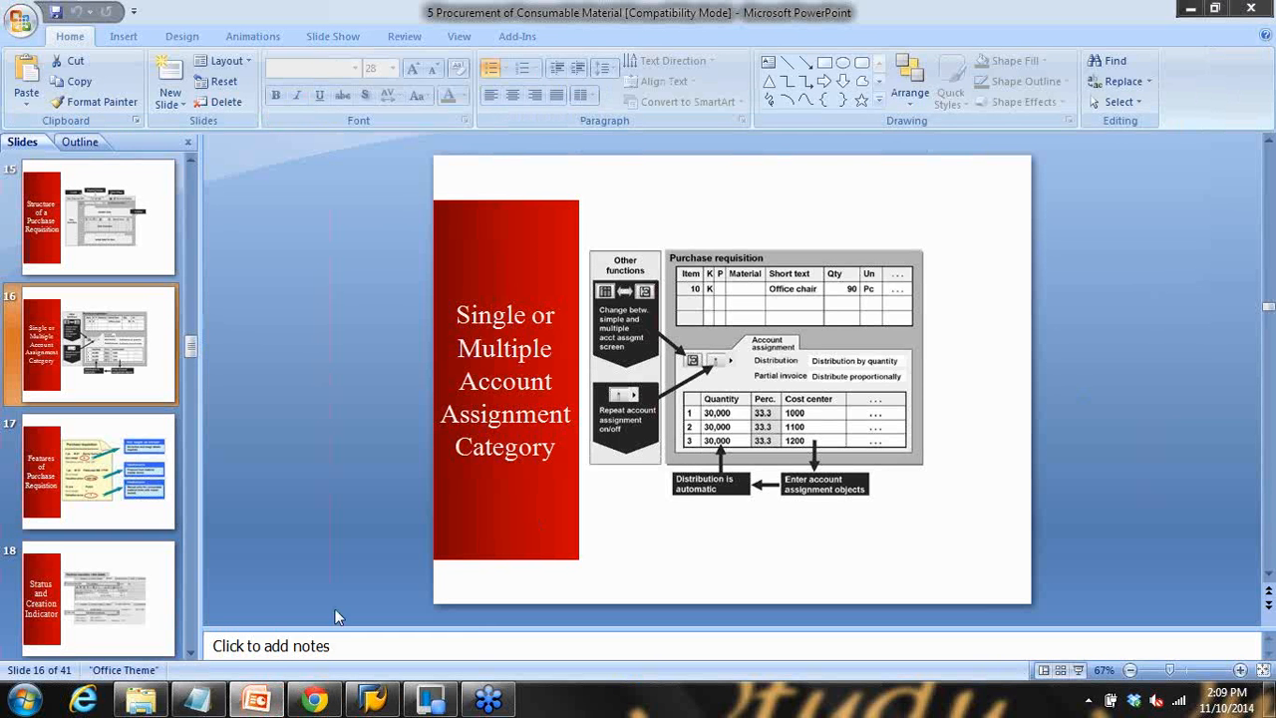
{"action": "left_click", "coordinate": [262, 693]}
{"action": "left_click", "coordinate": [55, 397]}
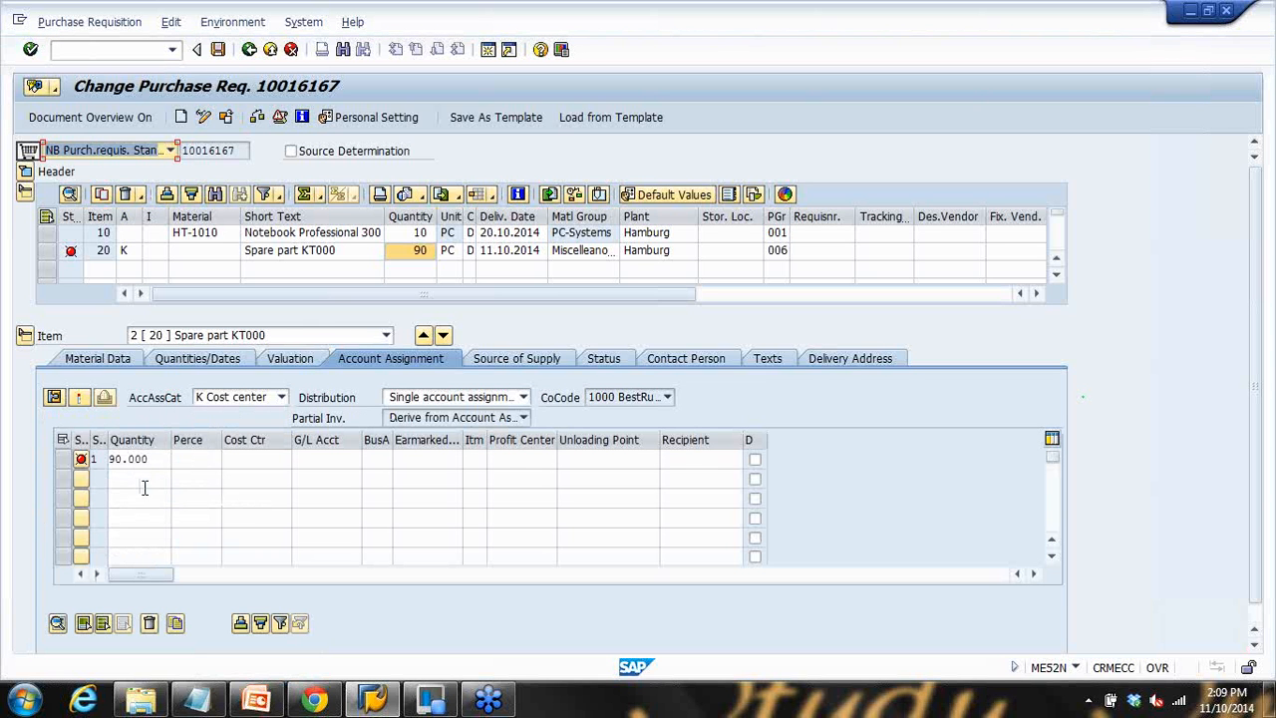
Step: Enter quantities 30 and 60 on two account assignment lines, with distribution by percentage
{"action": "left_click", "coordinate": [205, 459]}
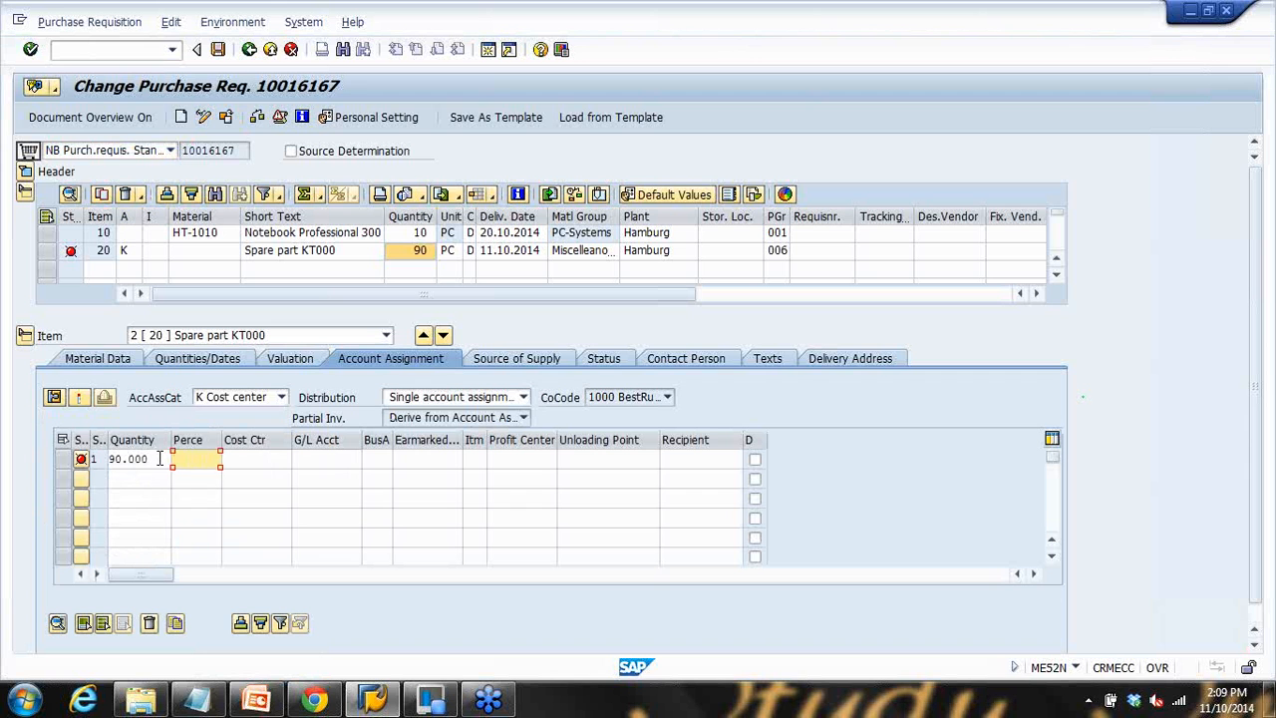
{"action": "key", "text": "shift+Tab"}
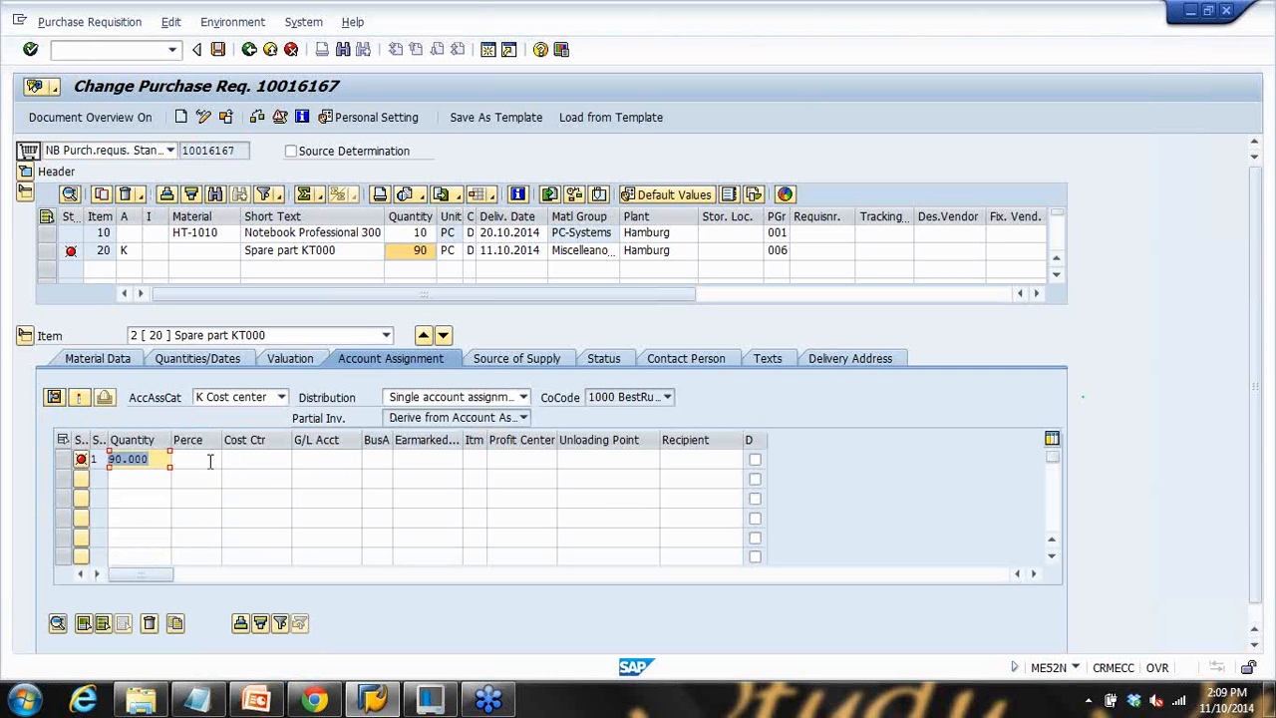
{"action": "type", "text": "30"}
{"action": "left_click", "coordinate": [135, 478]}
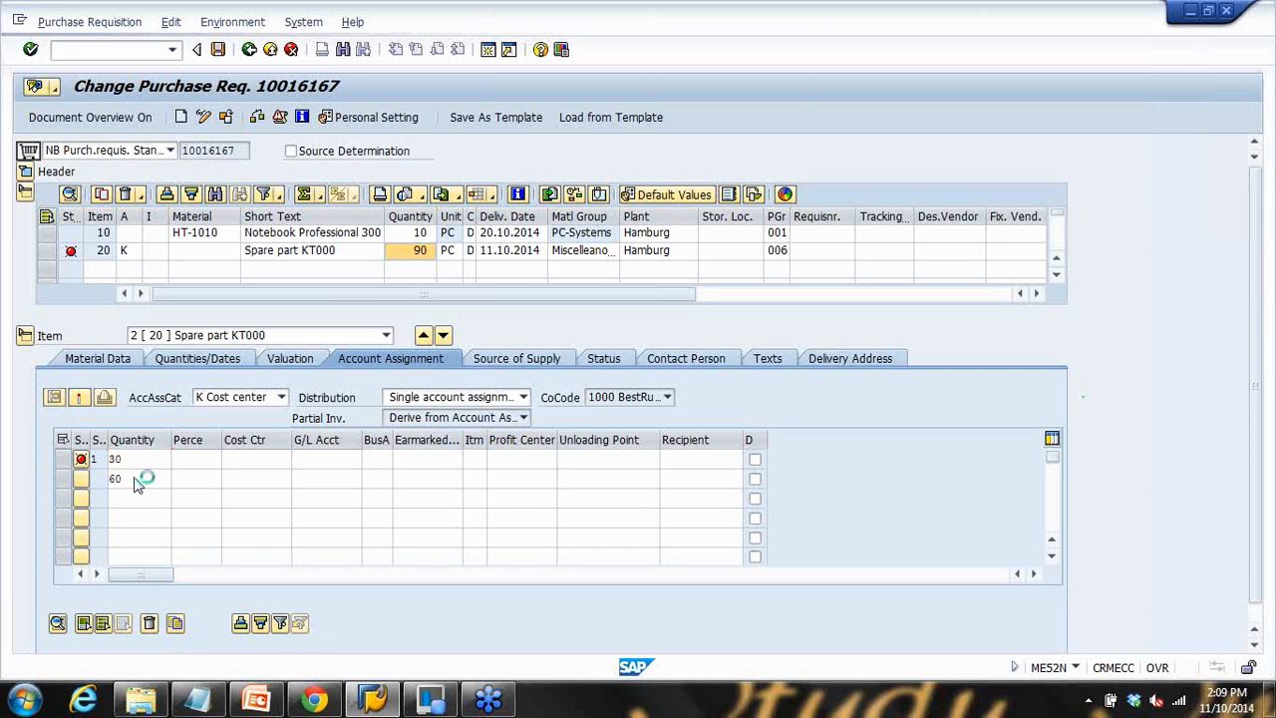
{"action": "key", "text": "Return"}
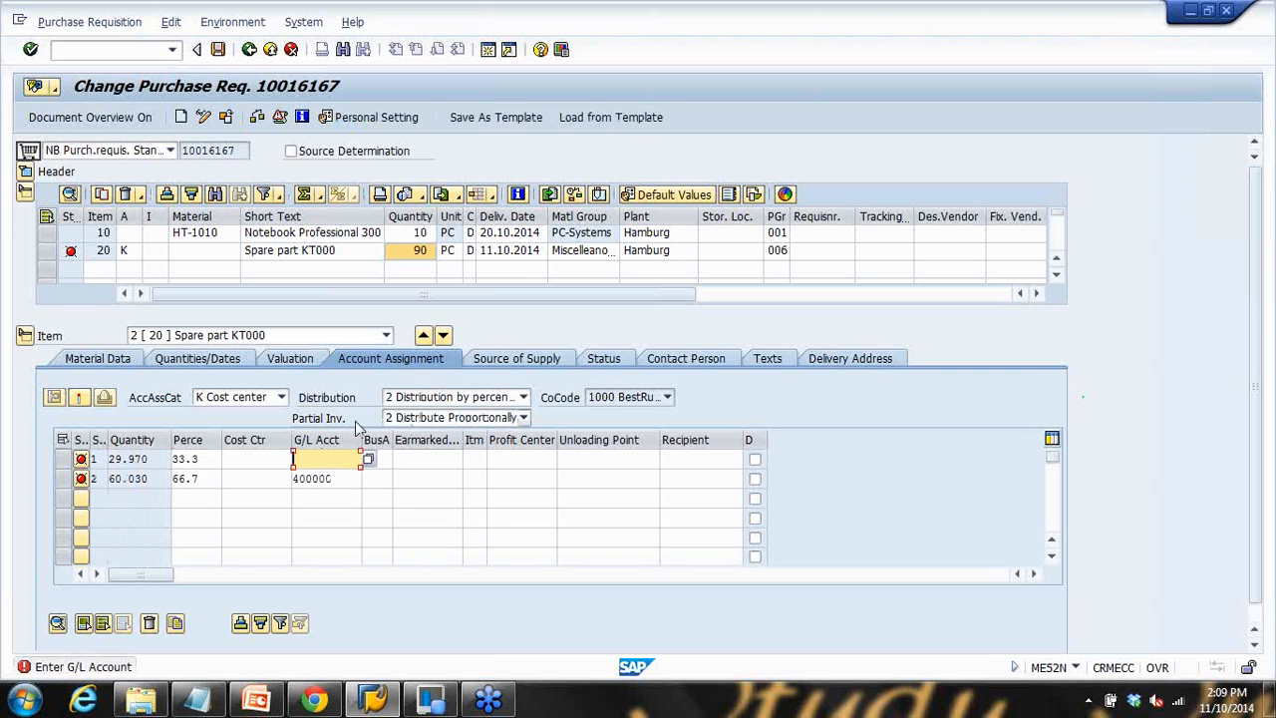
Step: Review the partial invoice options and read the indicator's help, examining the example comparing proportional and fill-up distribution
{"action": "left_click", "coordinate": [416, 427]}
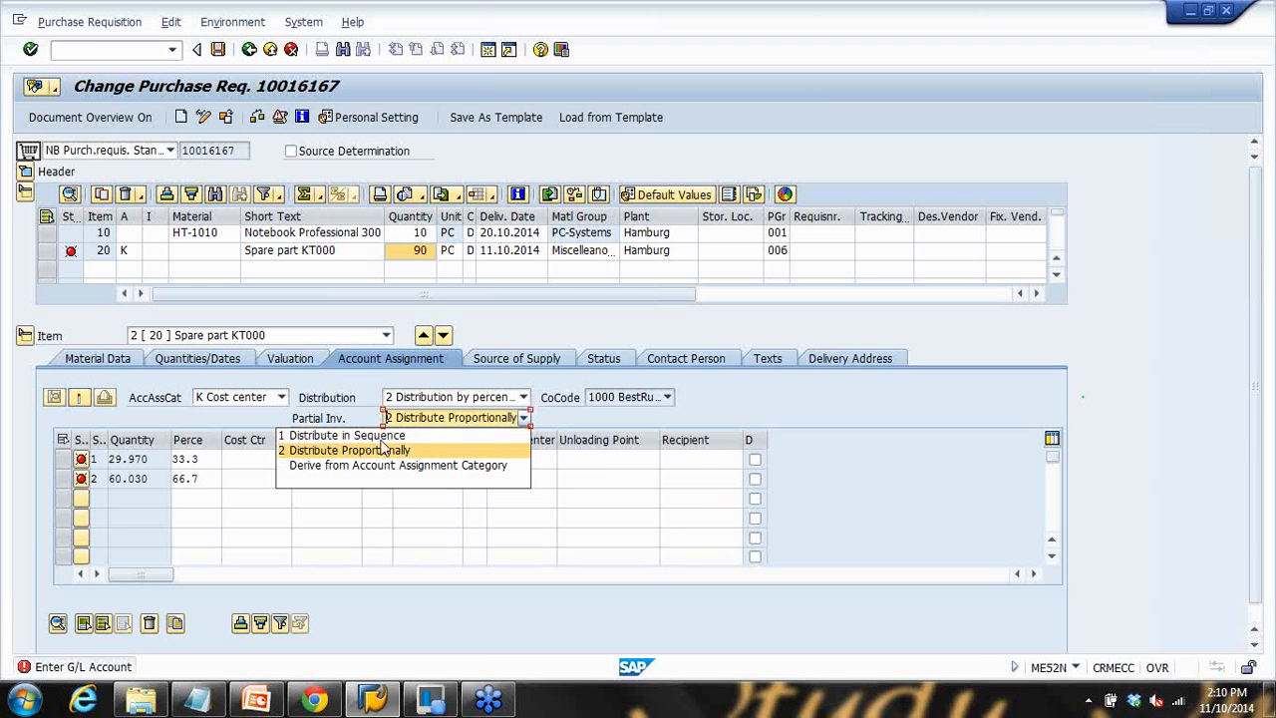
{"action": "left_click", "coordinate": [419, 422]}
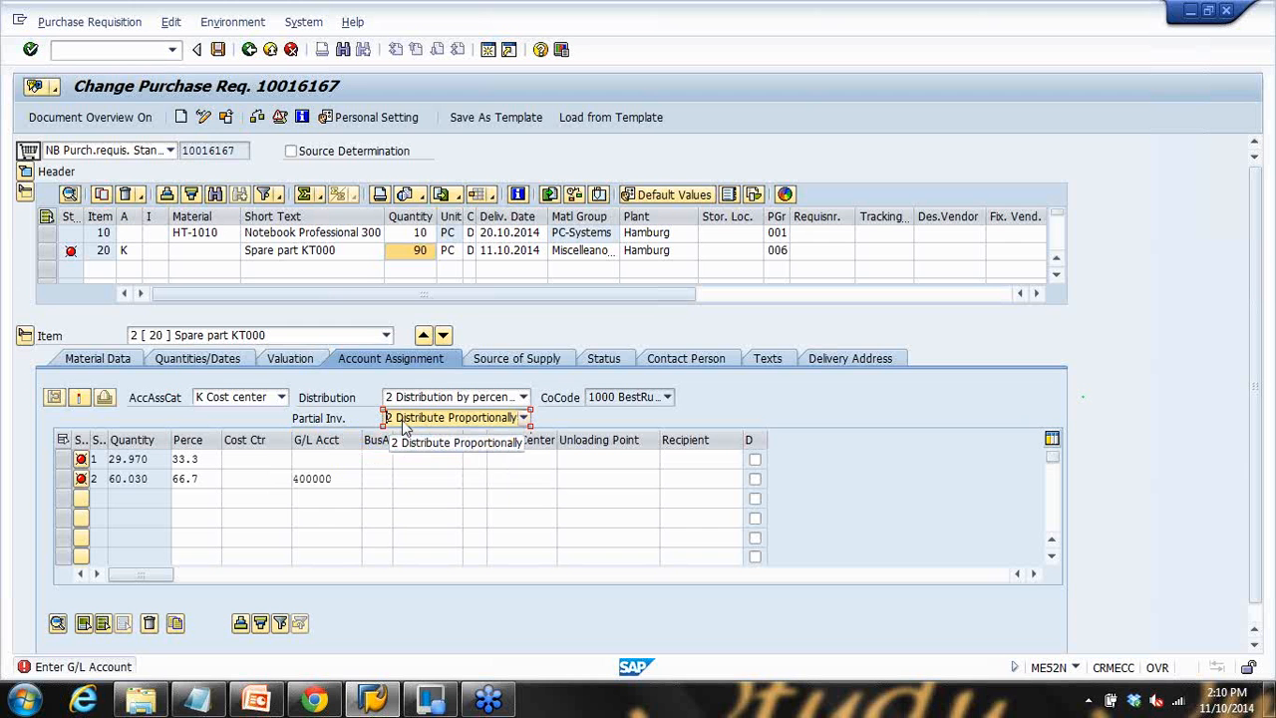
{"action": "key", "text": "Return"}
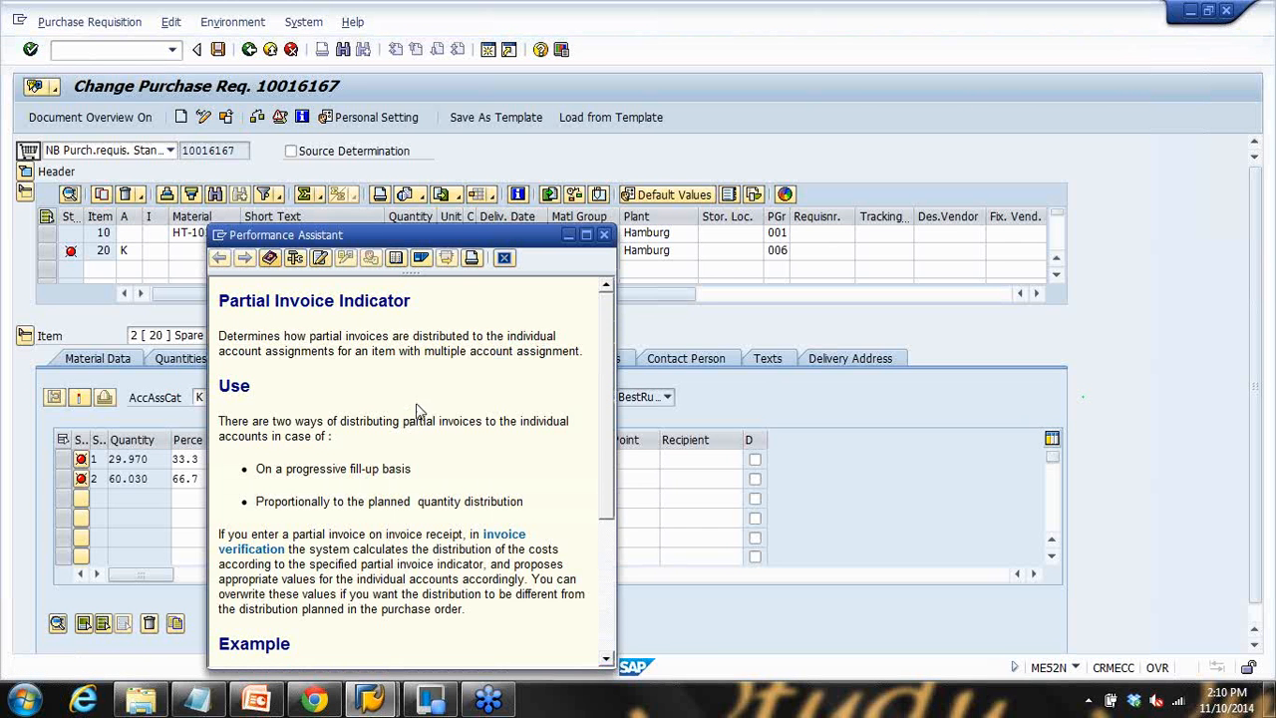
{"action": "left_click_drag", "start_coordinate": [445, 238], "coordinate": [728, 79]}
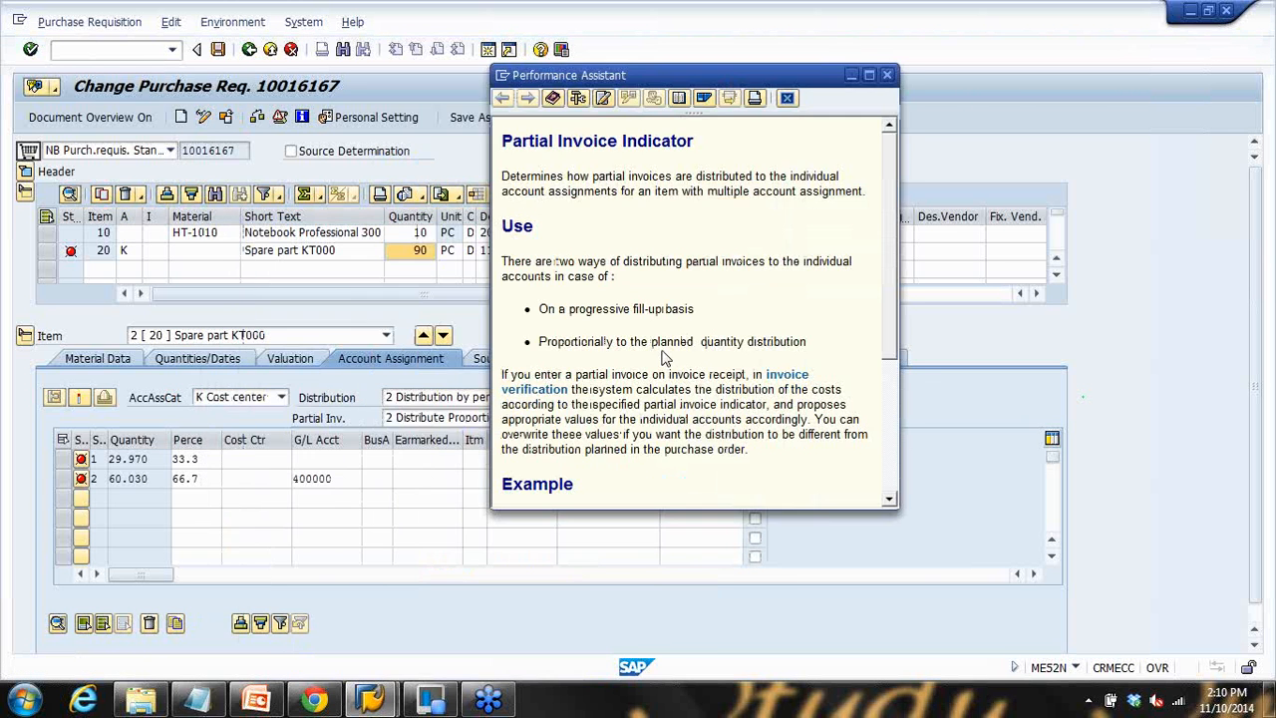
{"action": "left_click_drag", "start_coordinate": [892, 314], "coordinate": [893, 452]}
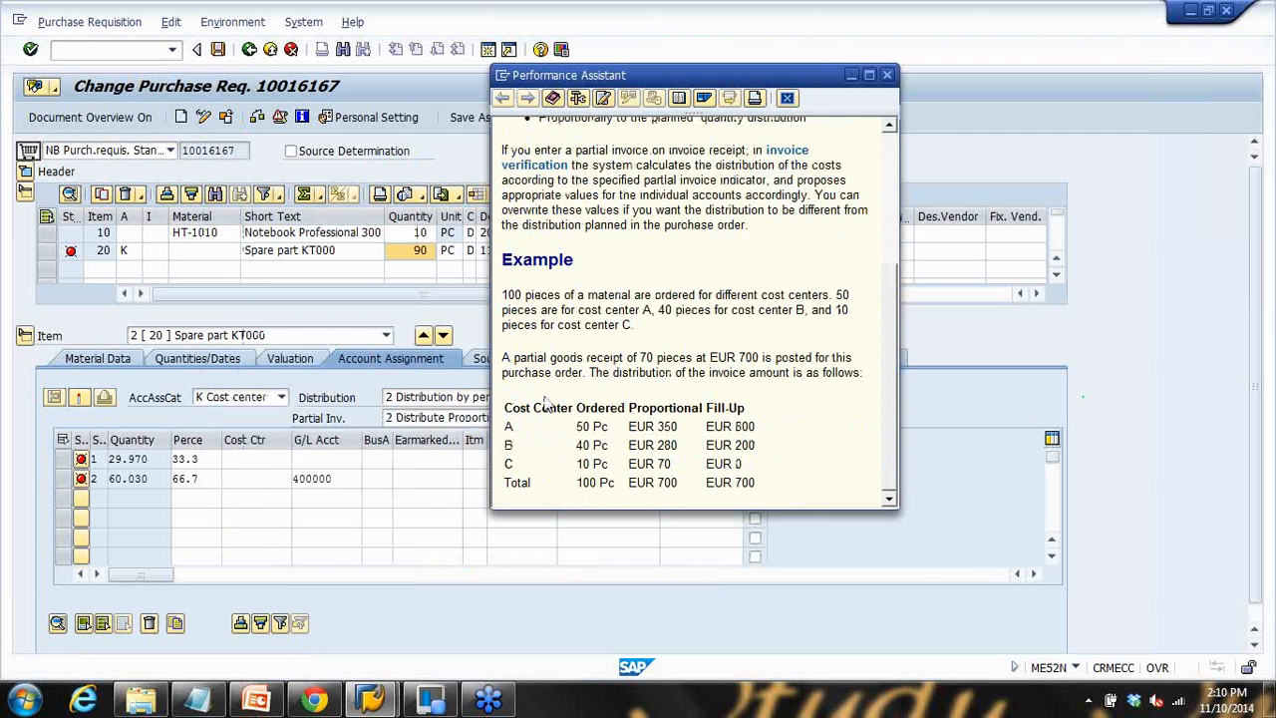
{"action": "left_click_drag", "start_coordinate": [682, 80], "coordinate": [884, 78]}
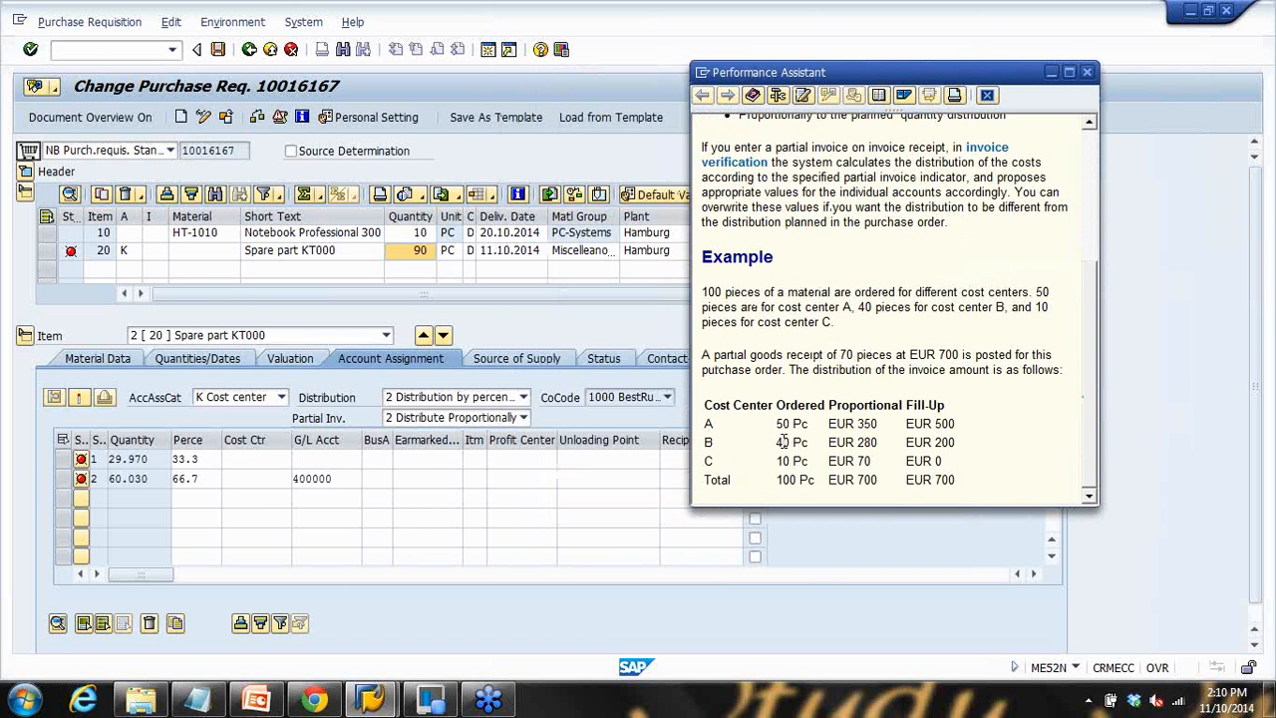
{"action": "left_click_drag", "start_coordinate": [829, 407], "coordinate": [926, 407]}
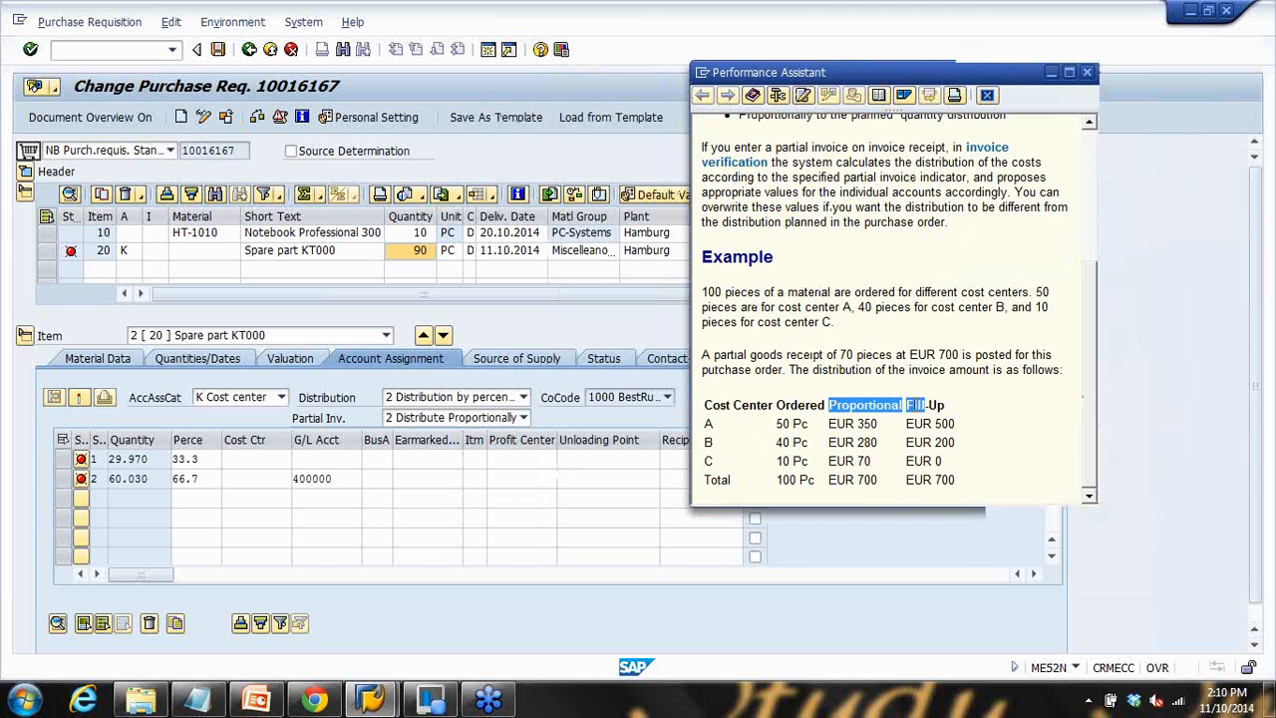
Step: Examine the ordered quantities for cost centers A, B and C and their total in the partial invoice example
{"action": "left_click", "coordinate": [1085, 50]}
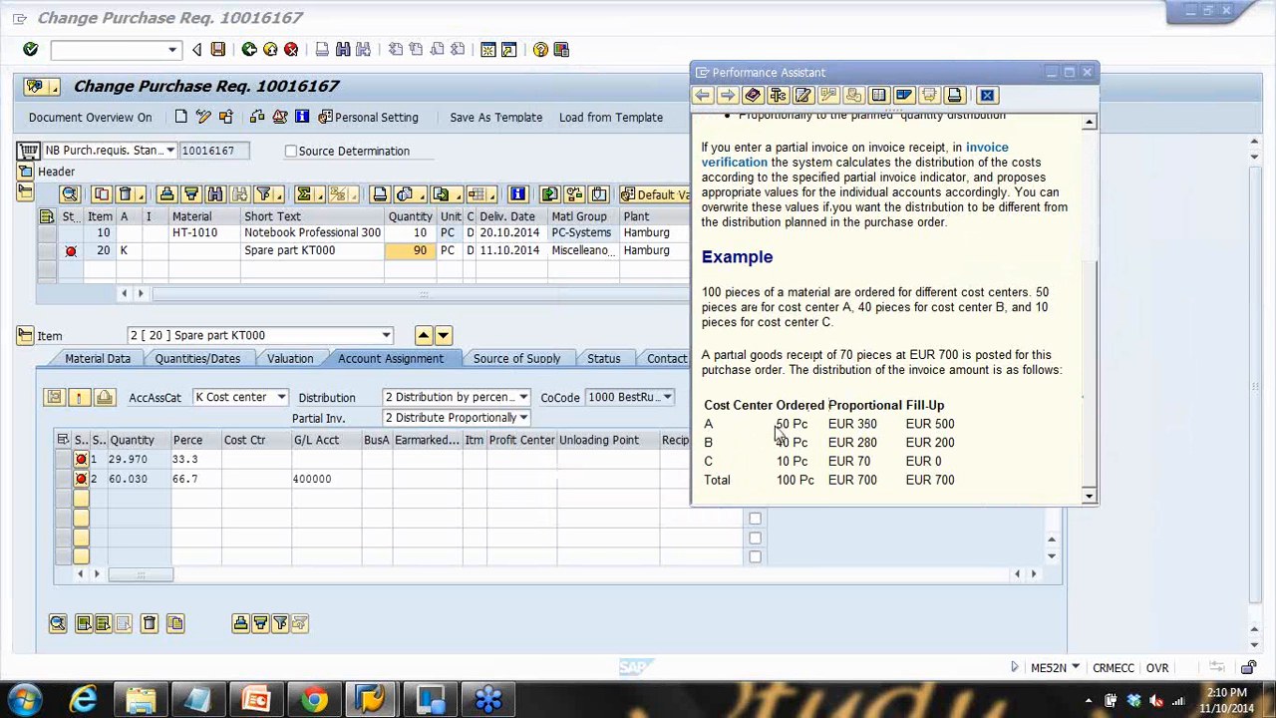
{"action": "left_click_drag", "start_coordinate": [778, 479], "coordinate": [804, 479]}
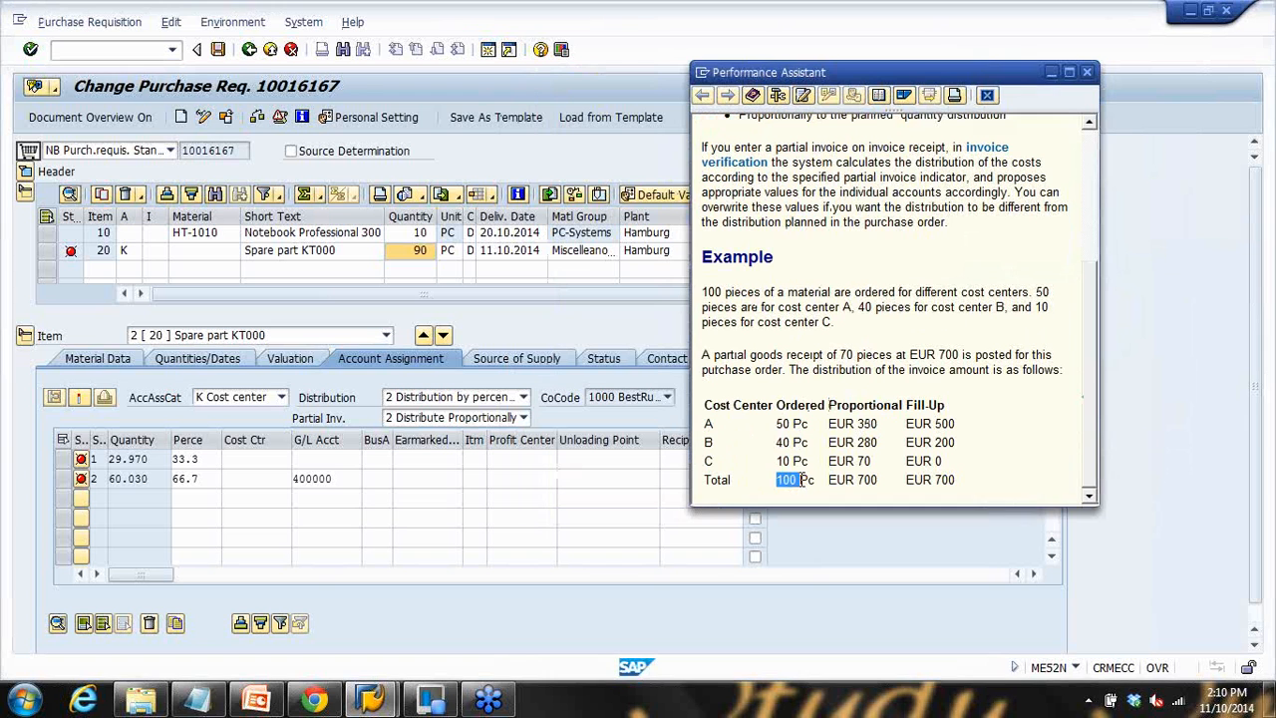
{"action": "triple_click", "coordinate": [780, 423]}
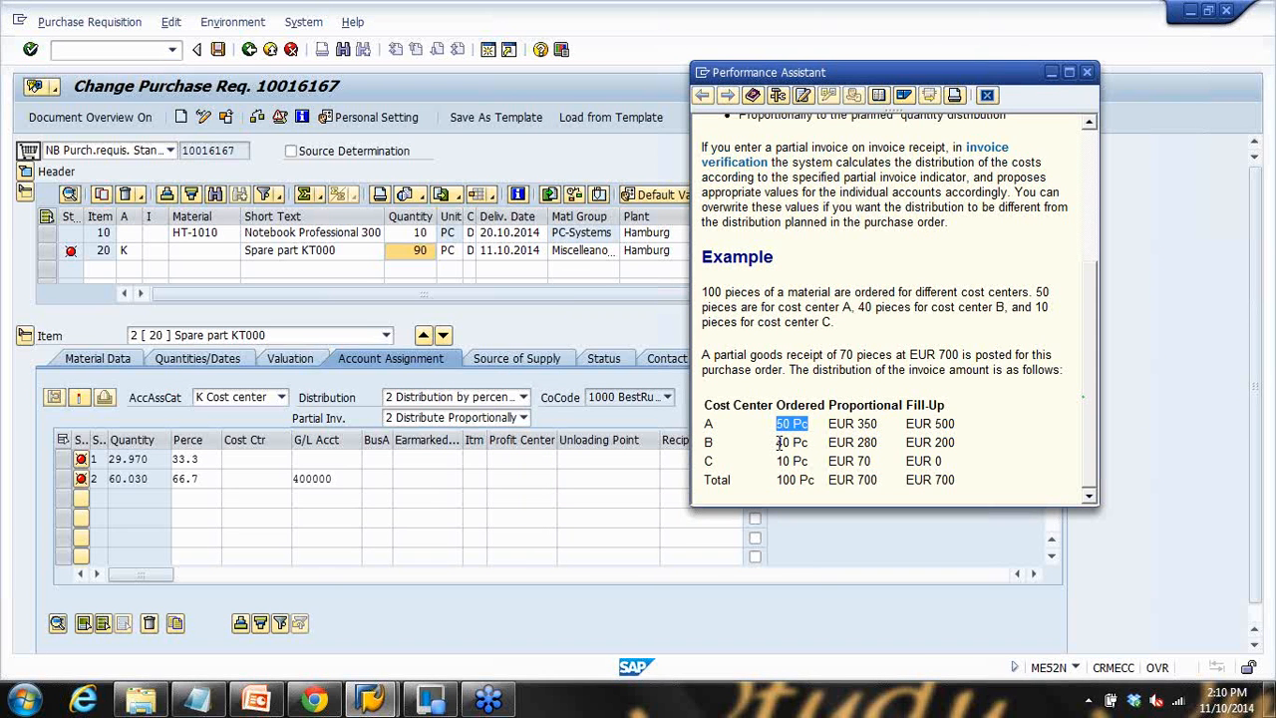
{"action": "left_click_drag", "start_coordinate": [777, 443], "coordinate": [804, 479]}
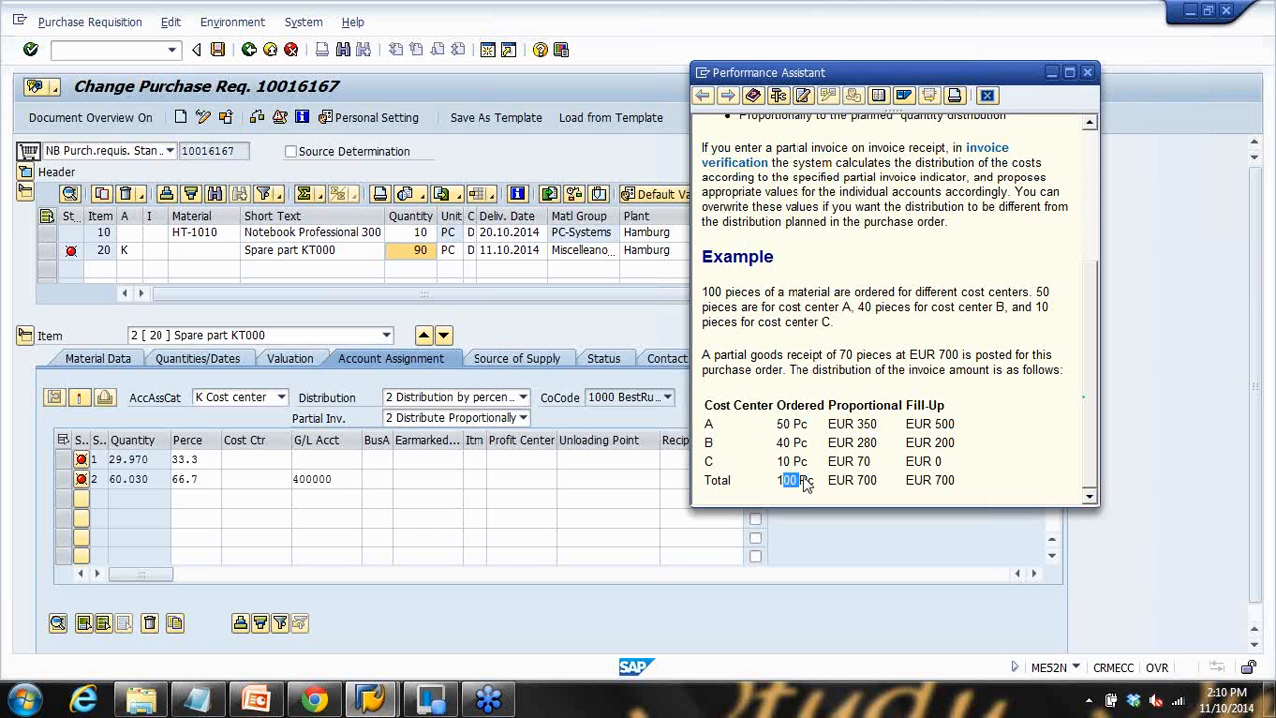
{"action": "left_click_drag", "start_coordinate": [779, 426], "coordinate": [802, 481]}
Step: Review the partial invoice options, keep Distribute Proportionally, and return to the Proportional and Fill-Up example in the help
{"action": "left_click", "coordinate": [524, 417]}
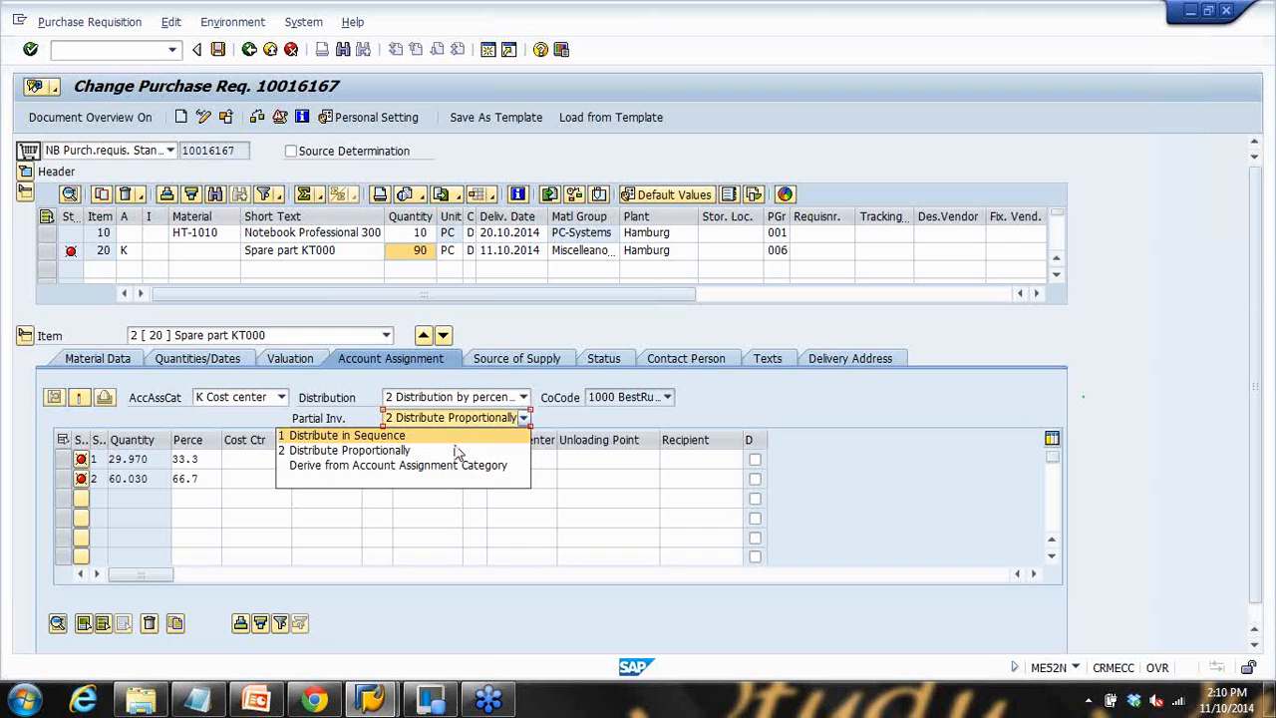
{"action": "left_click", "coordinate": [450, 450]}
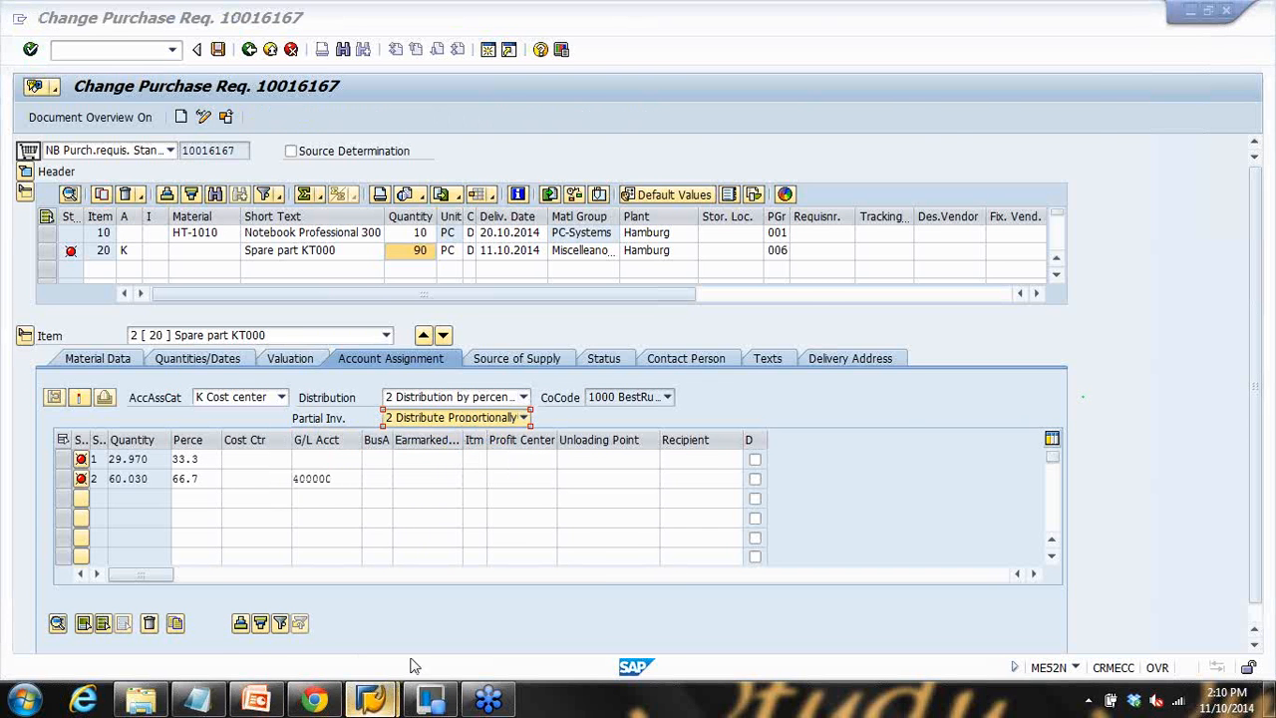
{"action": "mouse_move", "coordinate": [372, 698]}
{"action": "left_click", "coordinate": [631, 611]}
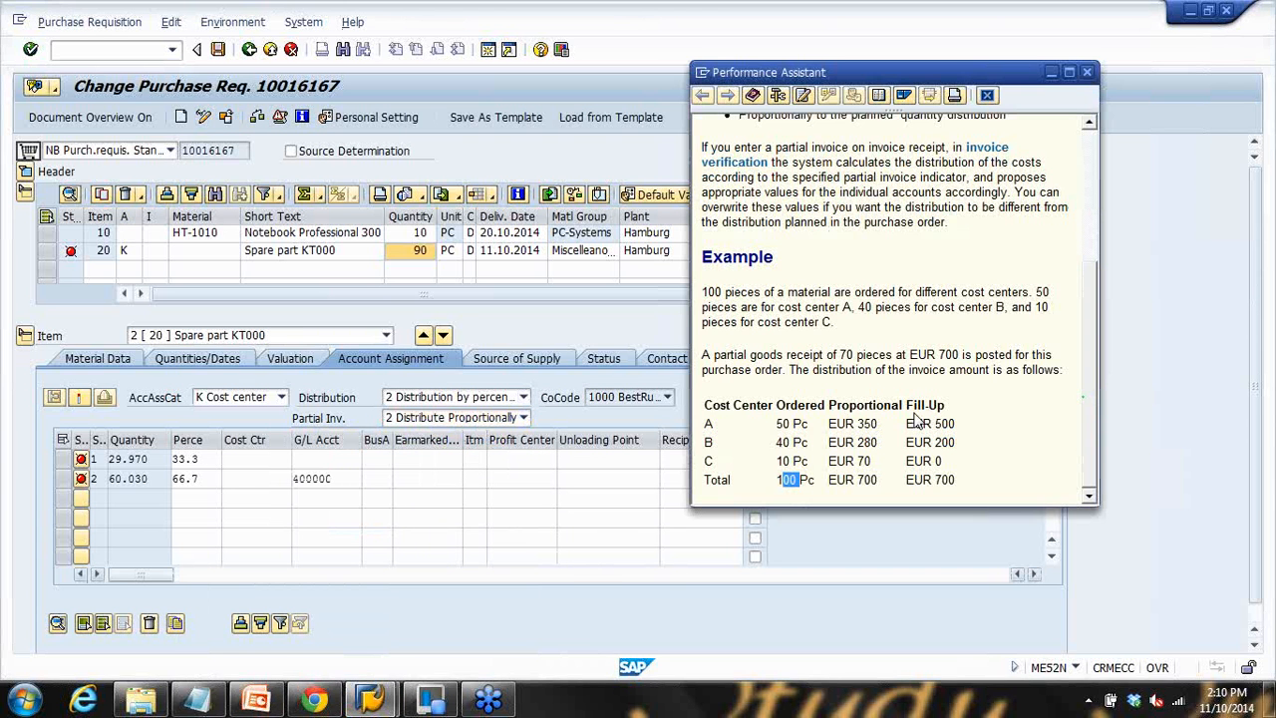
{"action": "left_click", "coordinate": [848, 424]}
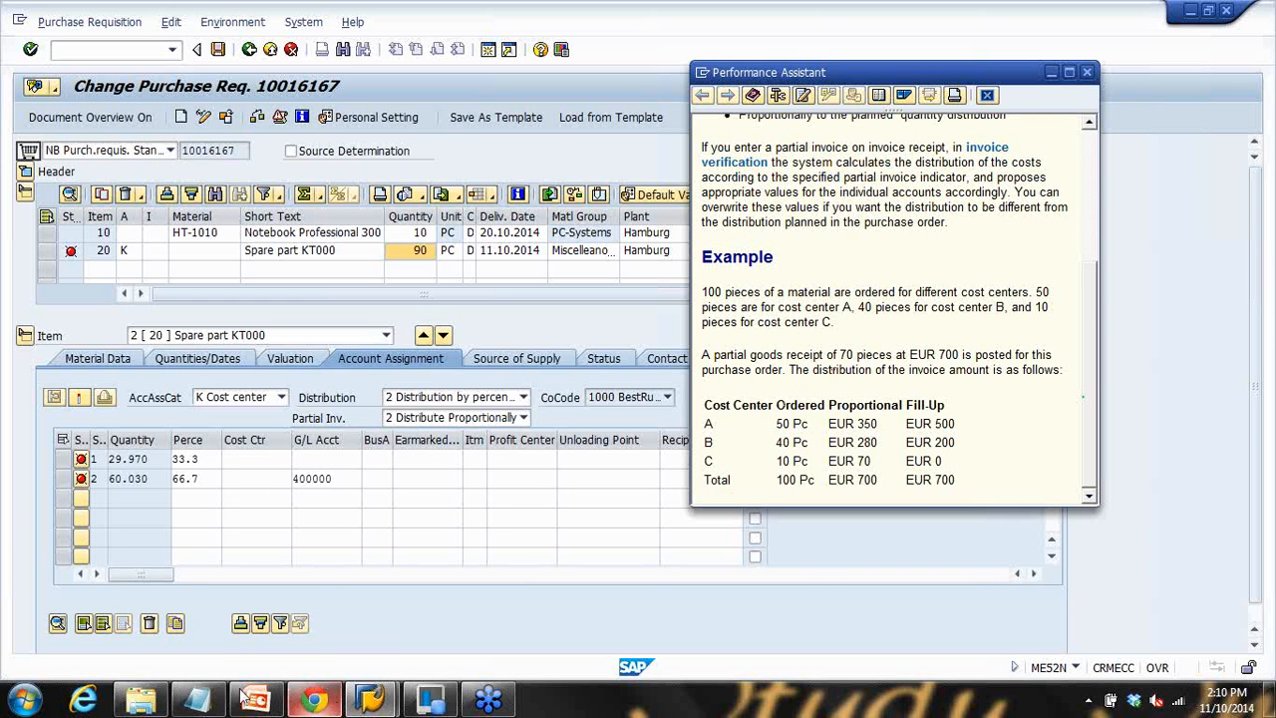
Step: Switch to the Notepad notes and shorten the window so the help's example table shows below it
{"action": "left_click", "coordinate": [210, 698]}
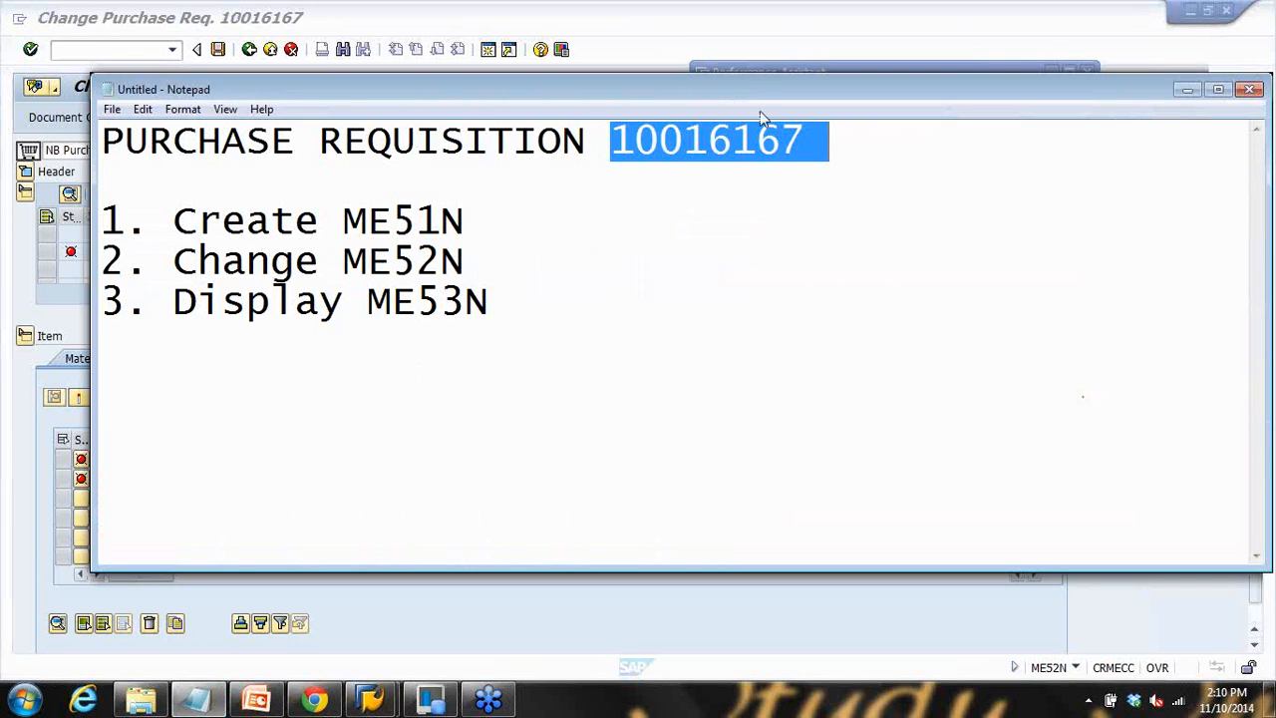
{"action": "left_click_drag", "start_coordinate": [710, 62], "coordinate": [678, 0]}
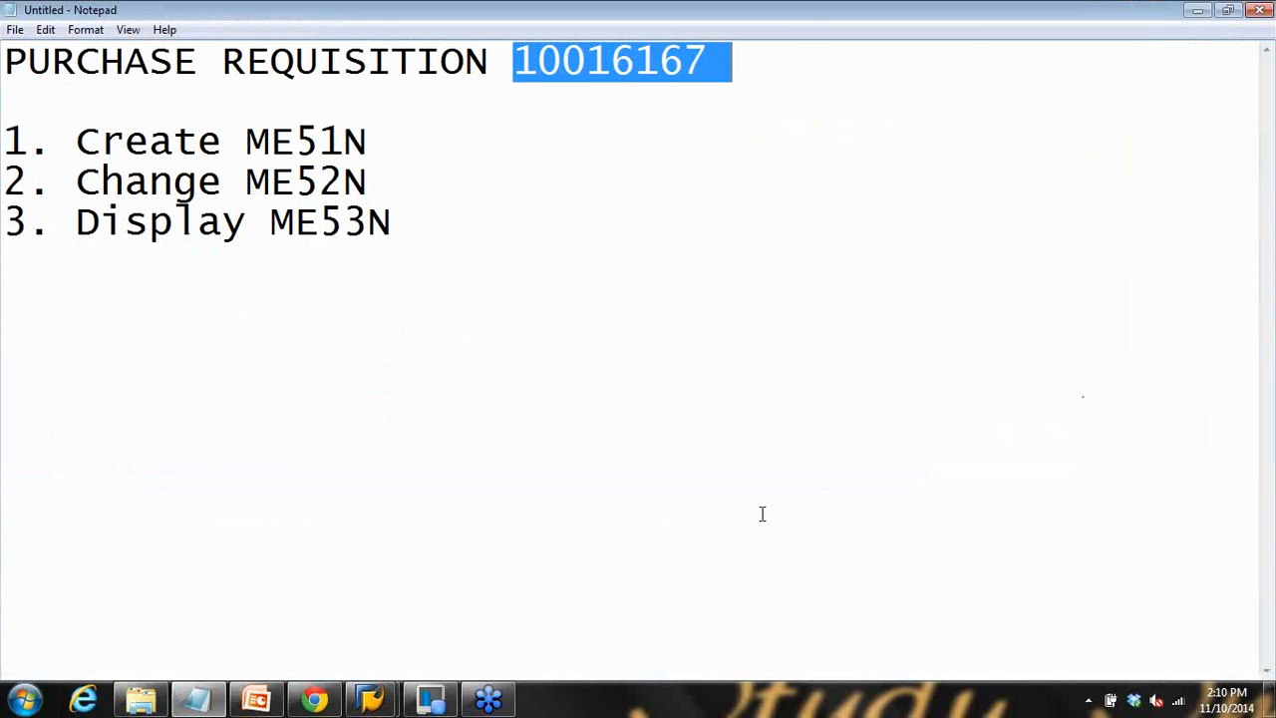
{"action": "left_click", "coordinate": [1227, 10]}
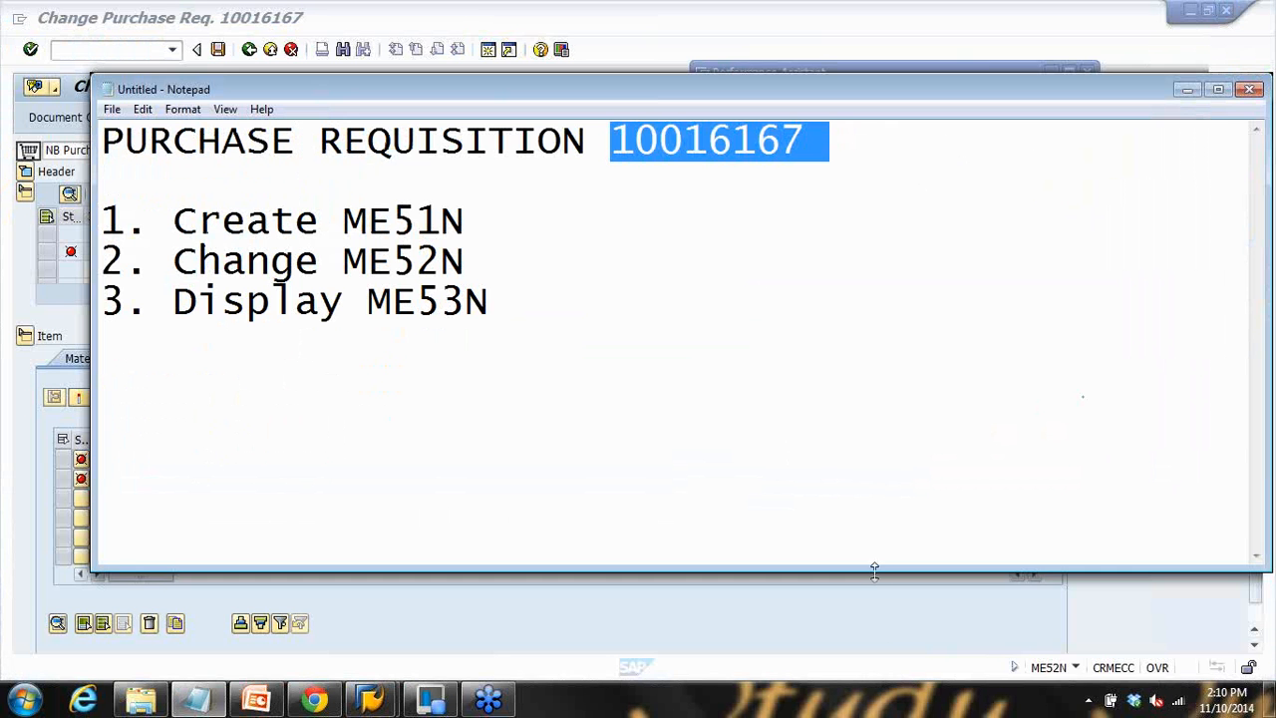
{"action": "left_click_drag", "start_coordinate": [857, 569], "coordinate": [855, 412]}
Step: Add six blank lines below the "3. Display ME53N" line in the notes
{"action": "left_click", "coordinate": [660, 305]}
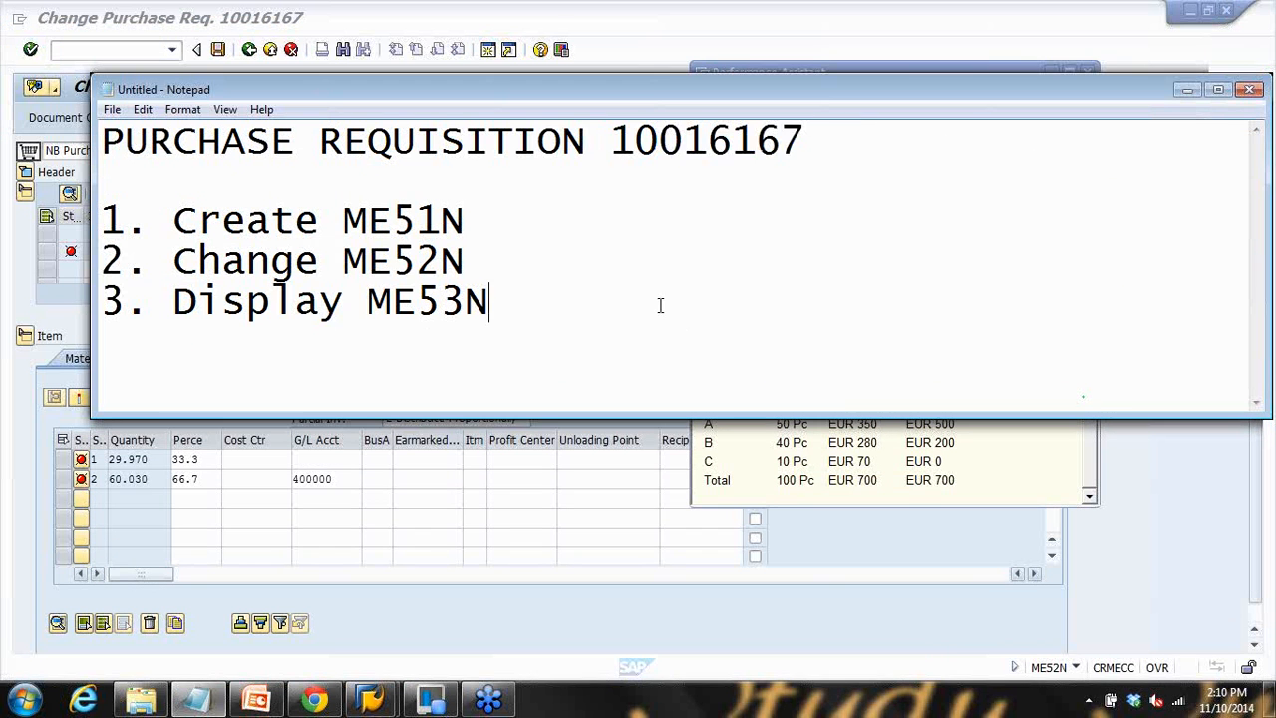
{"action": "key", "text": "Return"}
{"action": "key", "text": "Return"}
{"action": "key", "text": "Return"}
{"action": "key", "text": "Return"}
{"action": "key", "text": "Return"}
{"action": "key", "text": "Return"}
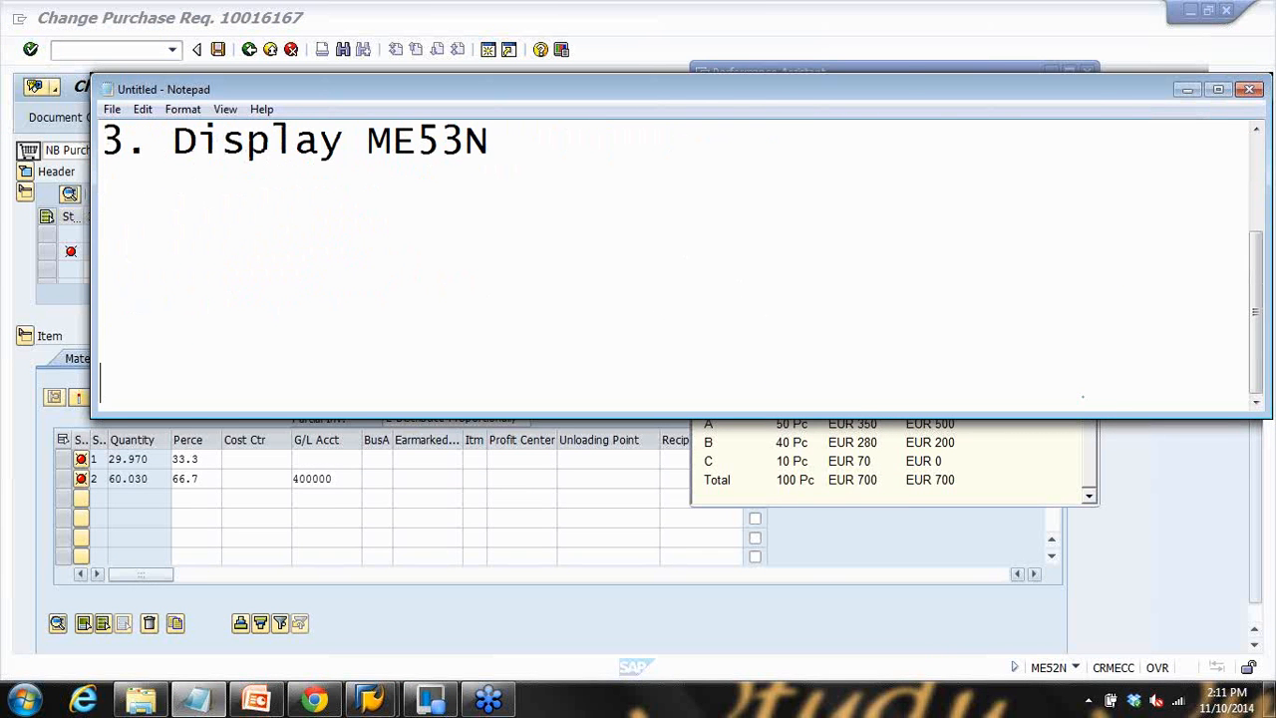
Step: Copy the cost center distribution table from the SAP help example into the blank area of the Notepad notes
{"action": "left_click", "coordinate": [883, 443]}
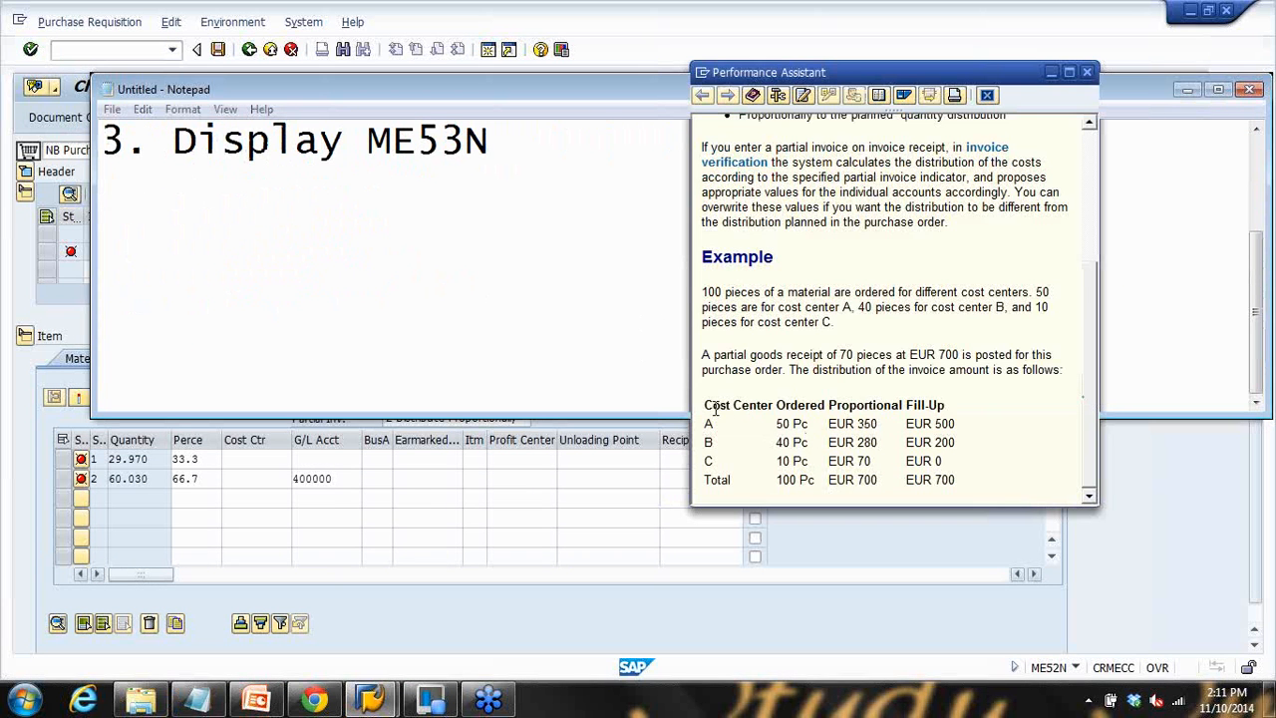
{"action": "left_click_drag", "start_coordinate": [732, 415], "coordinate": [969, 490]}
{"action": "key", "text": "ctrl+c"}
{"action": "left_click", "coordinate": [374, 272]}
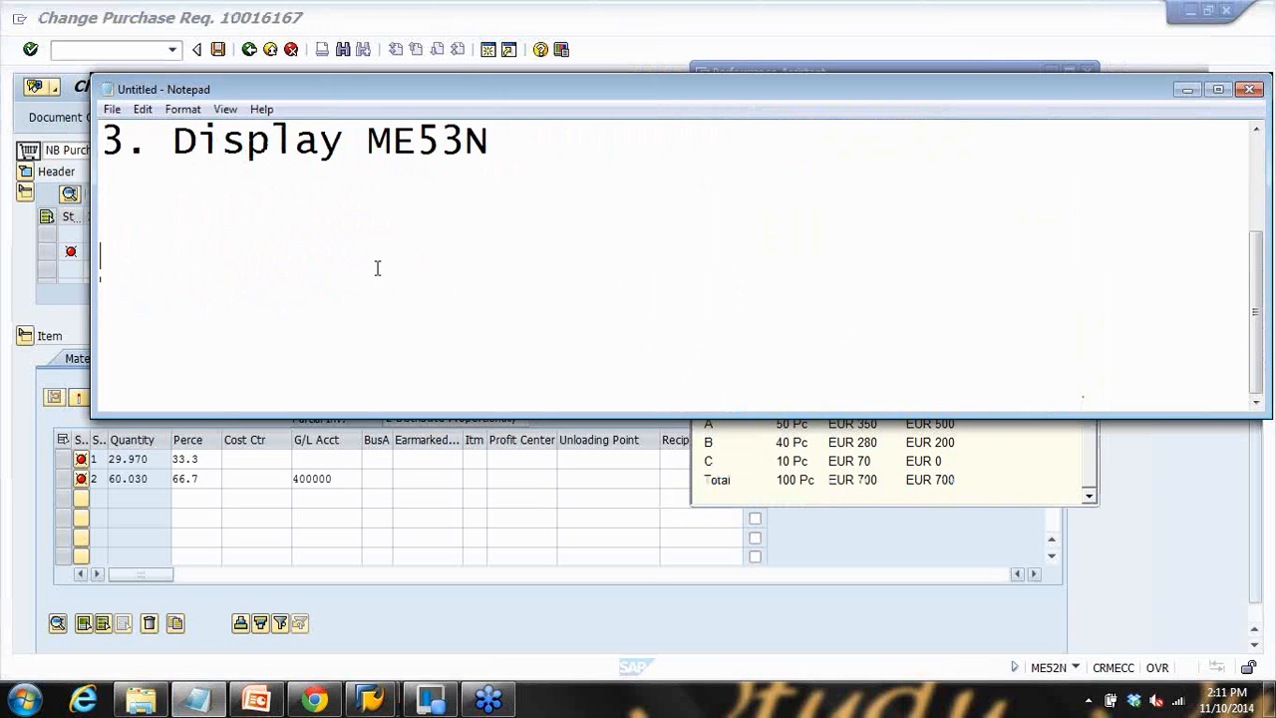
{"action": "key", "text": "ctrl+v"}
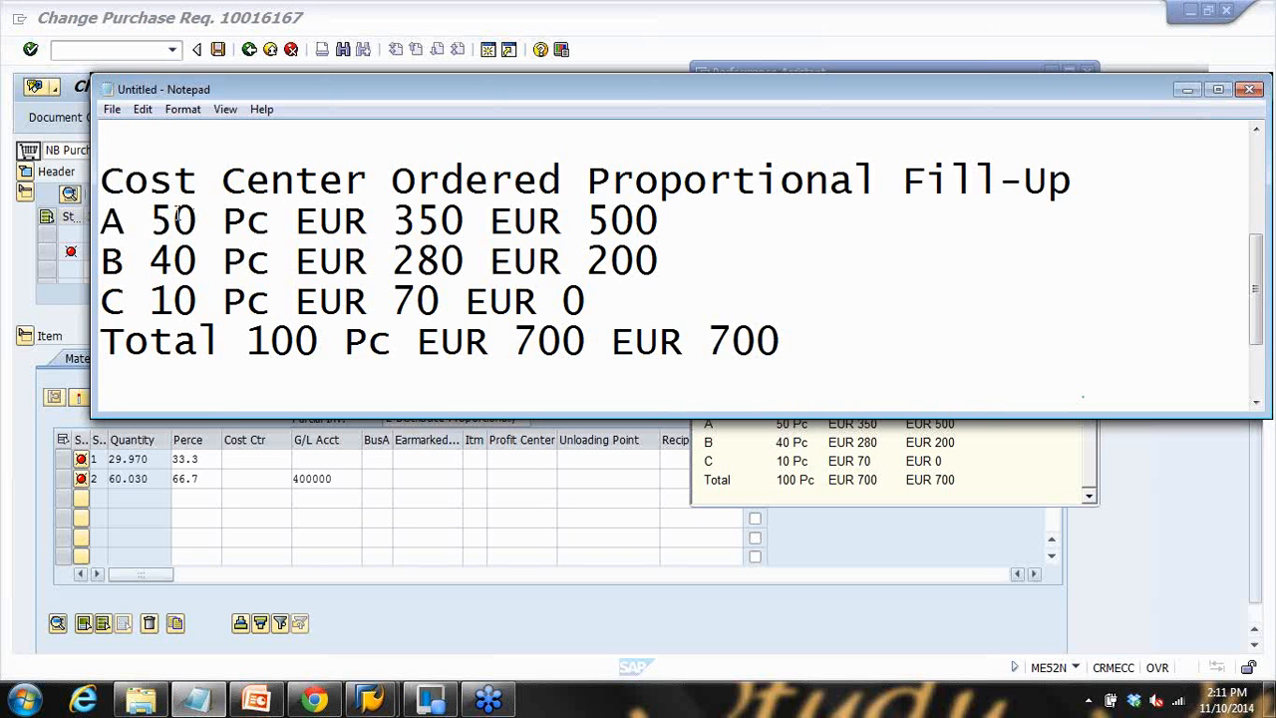
Step: Delete the three transaction code lines and the gap beneath them, keeping the pasted table's "Cost Center" heading intact
{"action": "scroll", "coordinate": [165, 224], "scroll_direction": "up", "scroll_amount": 1}
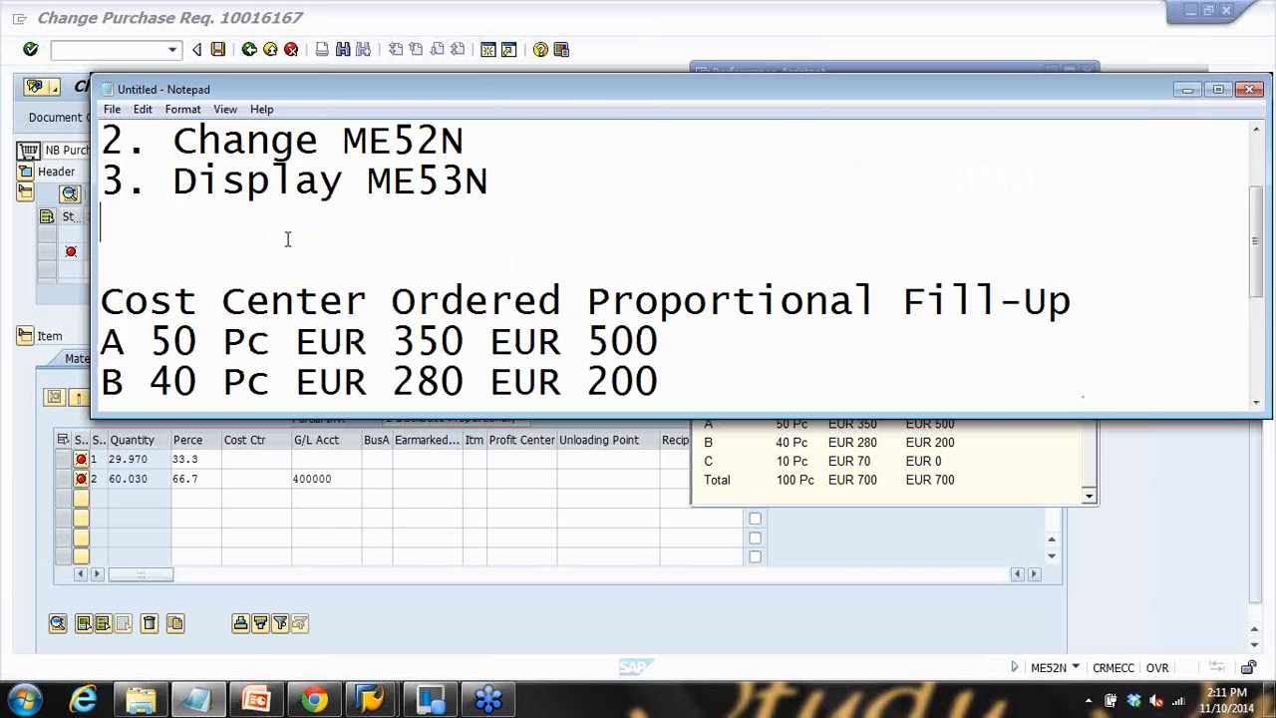
{"action": "scroll", "coordinate": [287, 239], "scroll_direction": "up", "scroll_amount": 1}
{"action": "left_click_drag", "start_coordinate": [493, 301], "coordinate": [114, 199]}
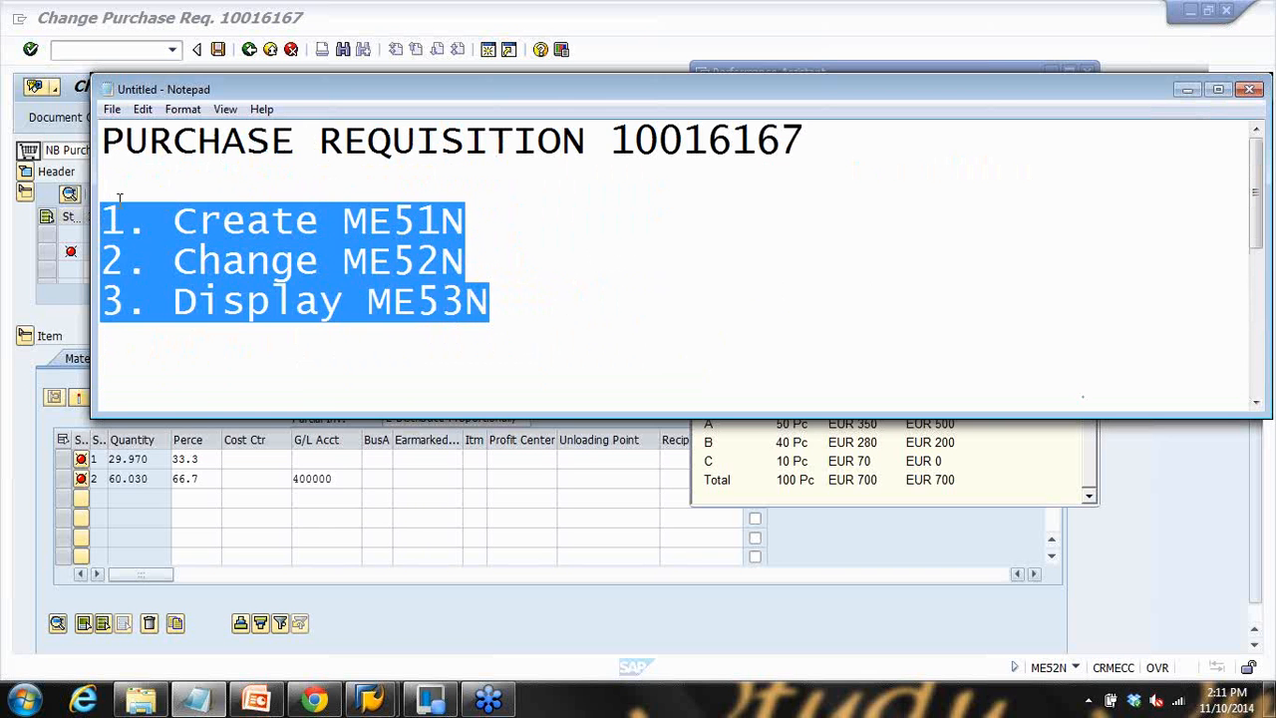
{"action": "key", "text": "Delete"}
{"action": "key", "text": "Delete"}
{"action": "key", "text": "Delete"}
{"action": "key", "text": "Delete"}
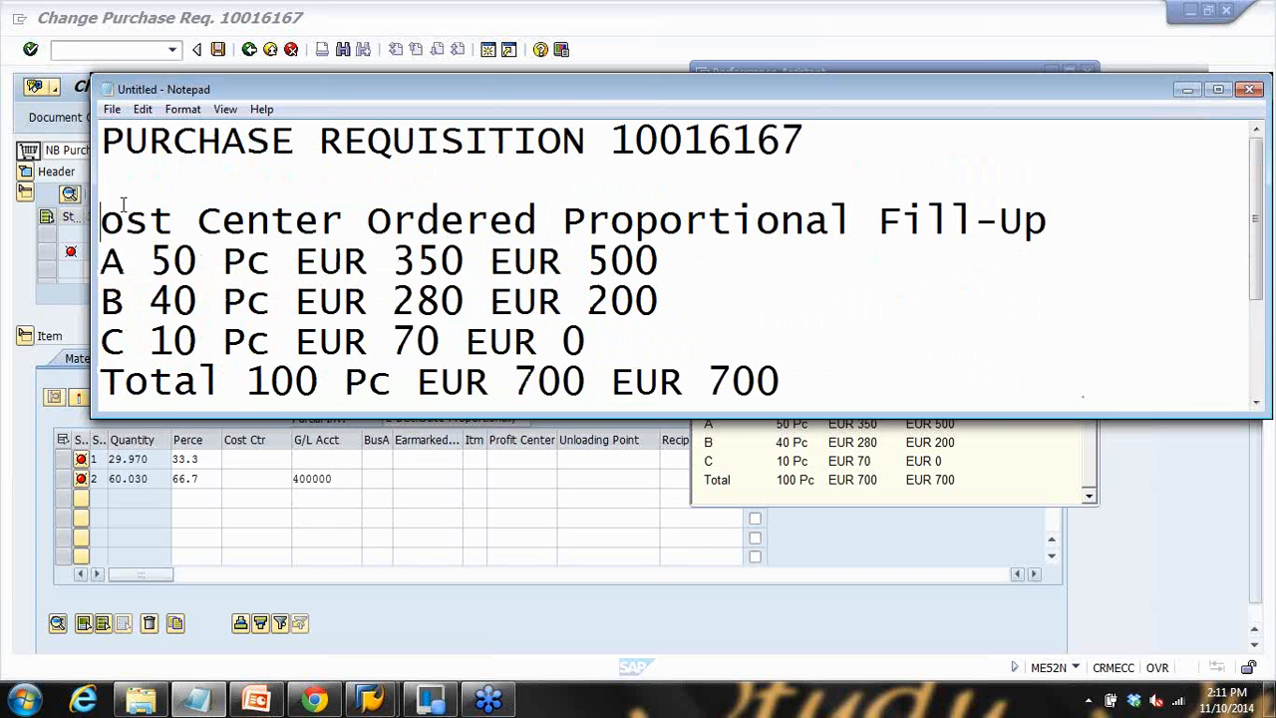
{"action": "type", "text": "C"}
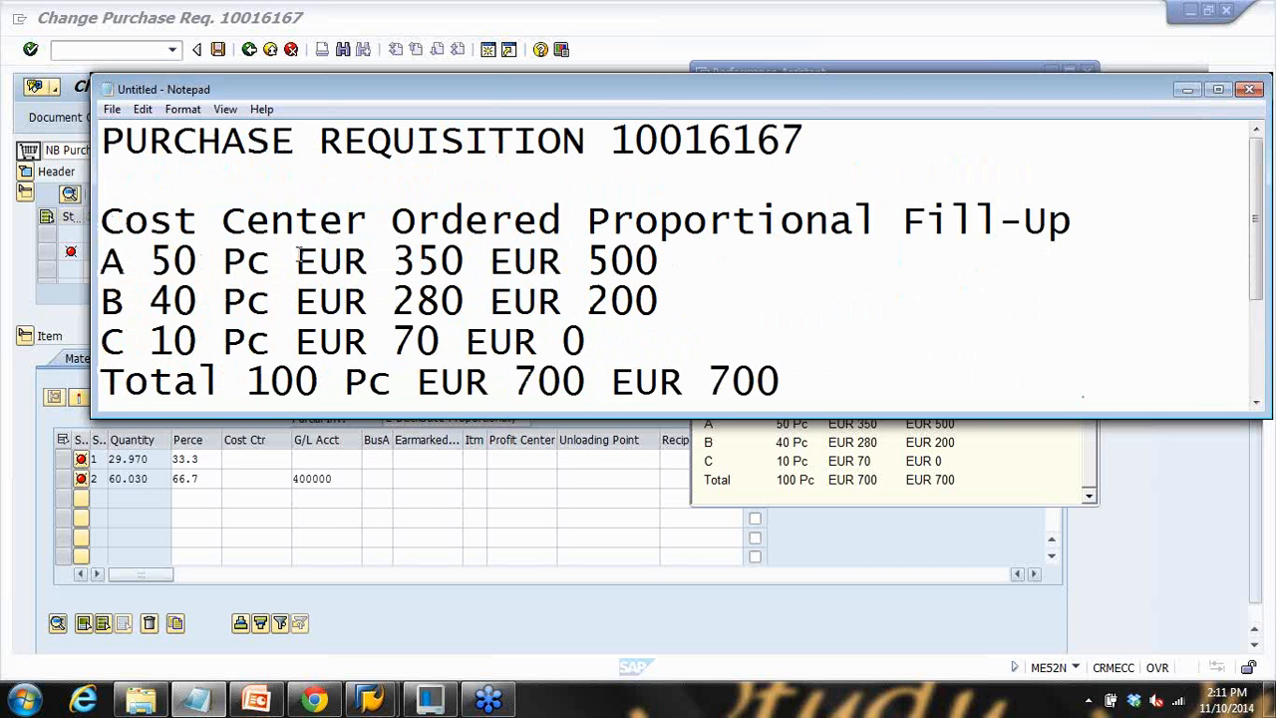
Step: Examine the total and the ordered quantities for A, B and C in the pasted table, keeping the heading directly above row A
{"action": "left_click", "coordinate": [1076, 220]}
{"action": "key", "text": "Return"}
{"action": "scroll", "coordinate": [897, 281], "scroll_direction": "down", "scroll_amount": 1}
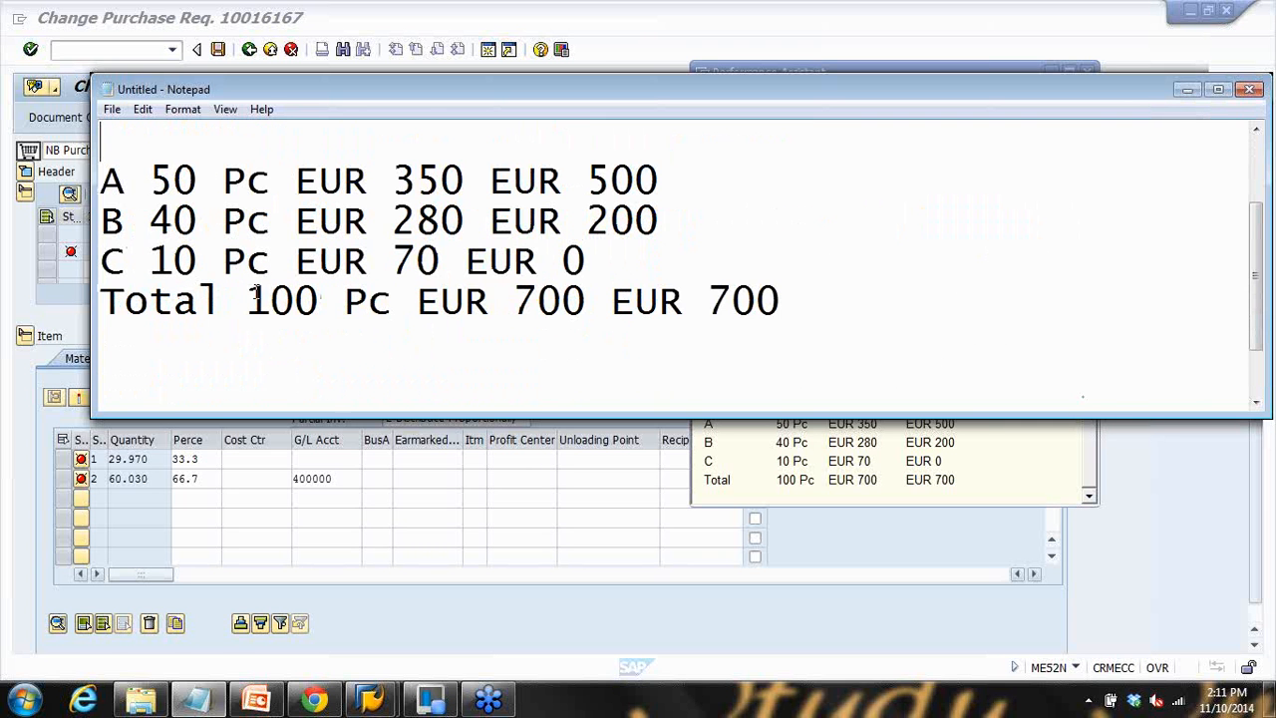
{"action": "left_click_drag", "start_coordinate": [254, 296], "coordinate": [349, 304]}
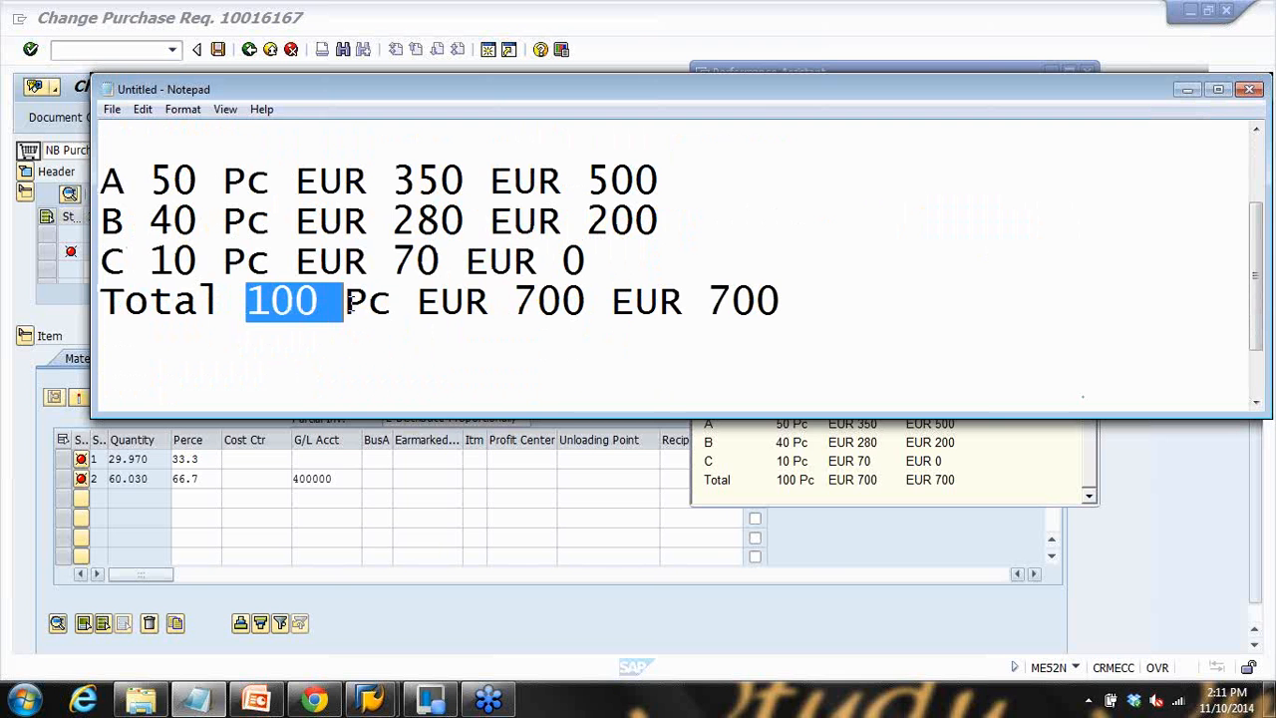
{"action": "double_click", "coordinate": [156, 181]}
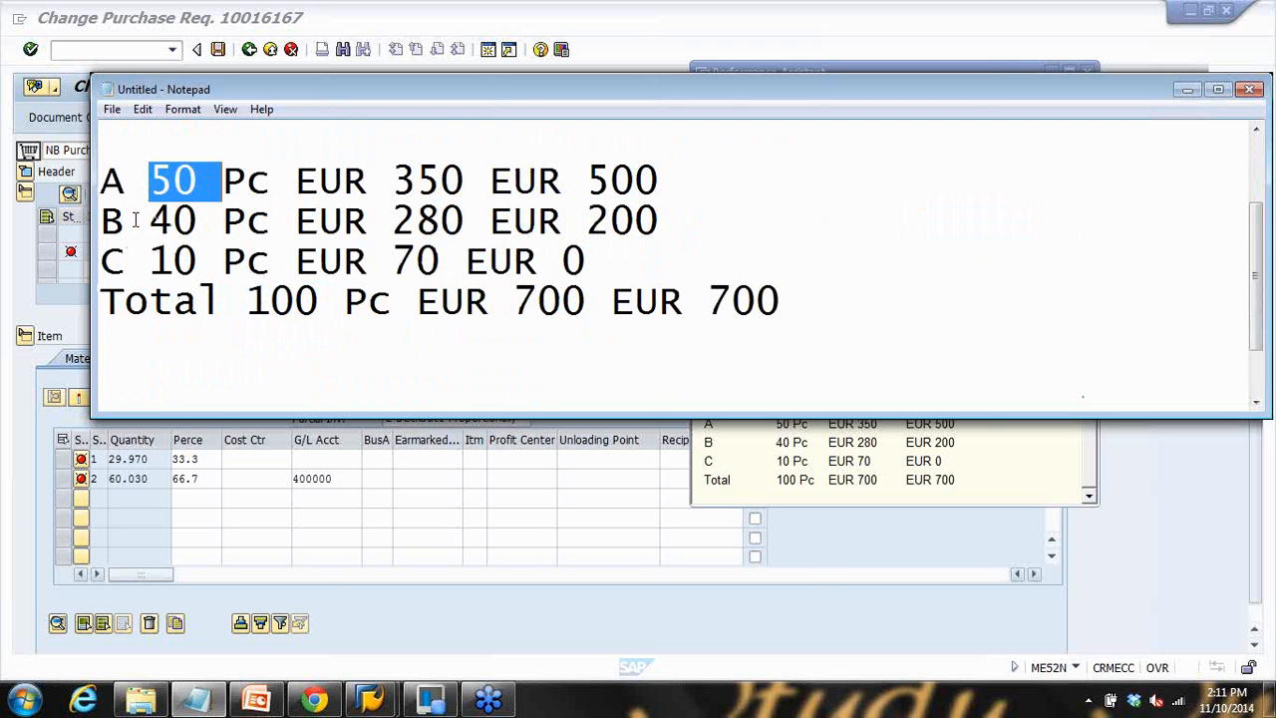
{"action": "double_click", "coordinate": [171, 221]}
{"action": "left_click_drag", "start_coordinate": [151, 261], "coordinate": [318, 301]}
{"action": "scroll", "coordinate": [339, 296], "scroll_direction": "up", "scroll_amount": 1}
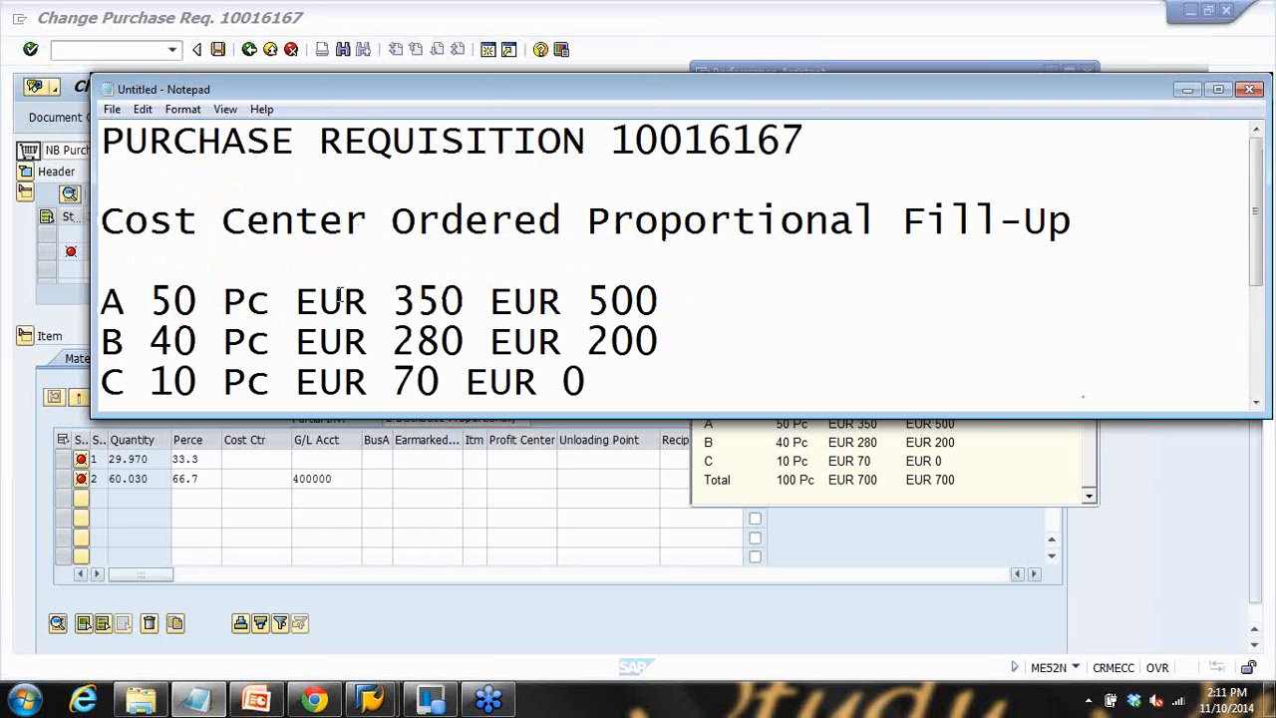
{"action": "left_click", "coordinate": [1075, 223]}
{"action": "key", "text": "Delete"}
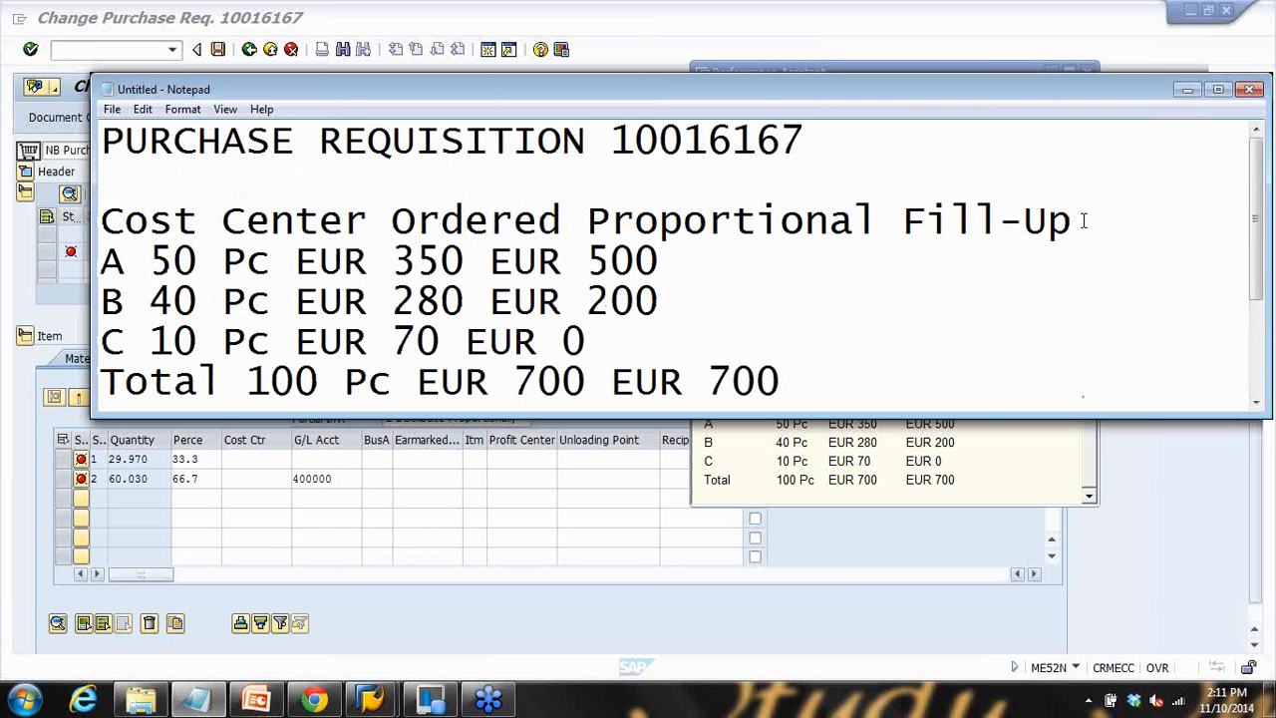
Step: Check the partial goods receipt quantity in the SAP help example against the total ordered quantity in the Notepad table
{"action": "left_click", "coordinate": [786, 481]}
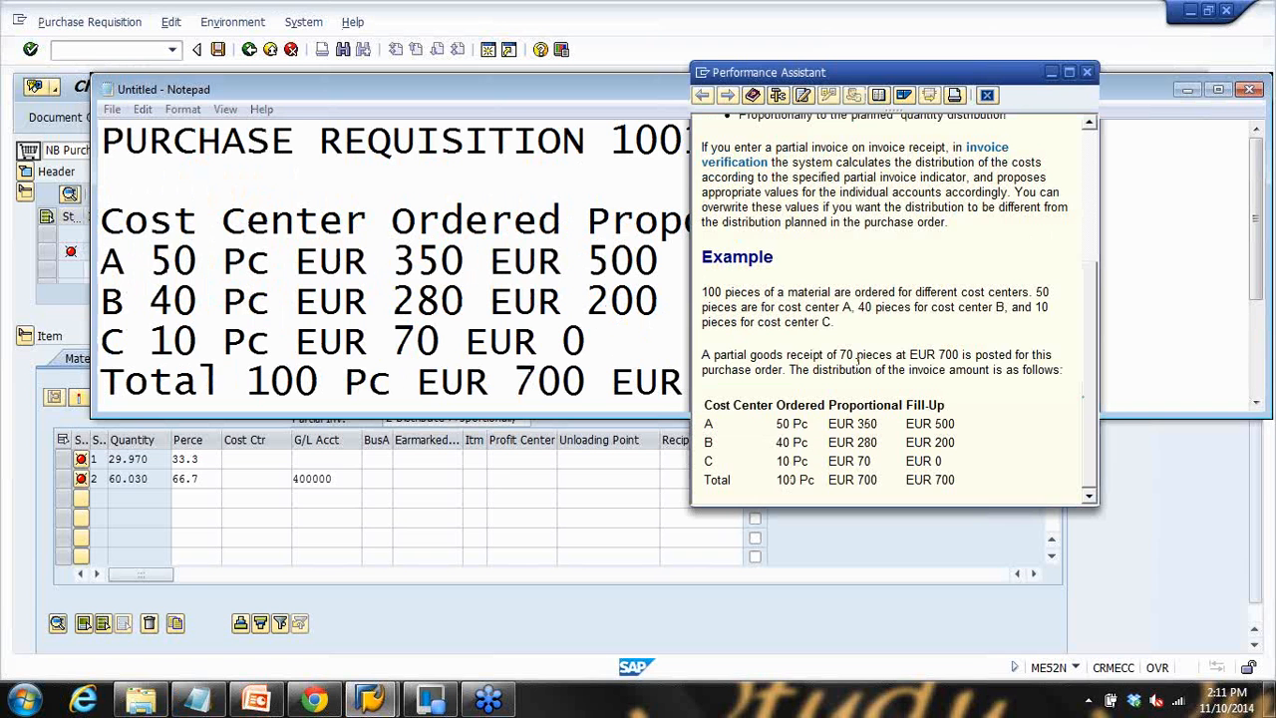
{"action": "left_click_drag", "start_coordinate": [845, 355], "coordinate": [854, 355]}
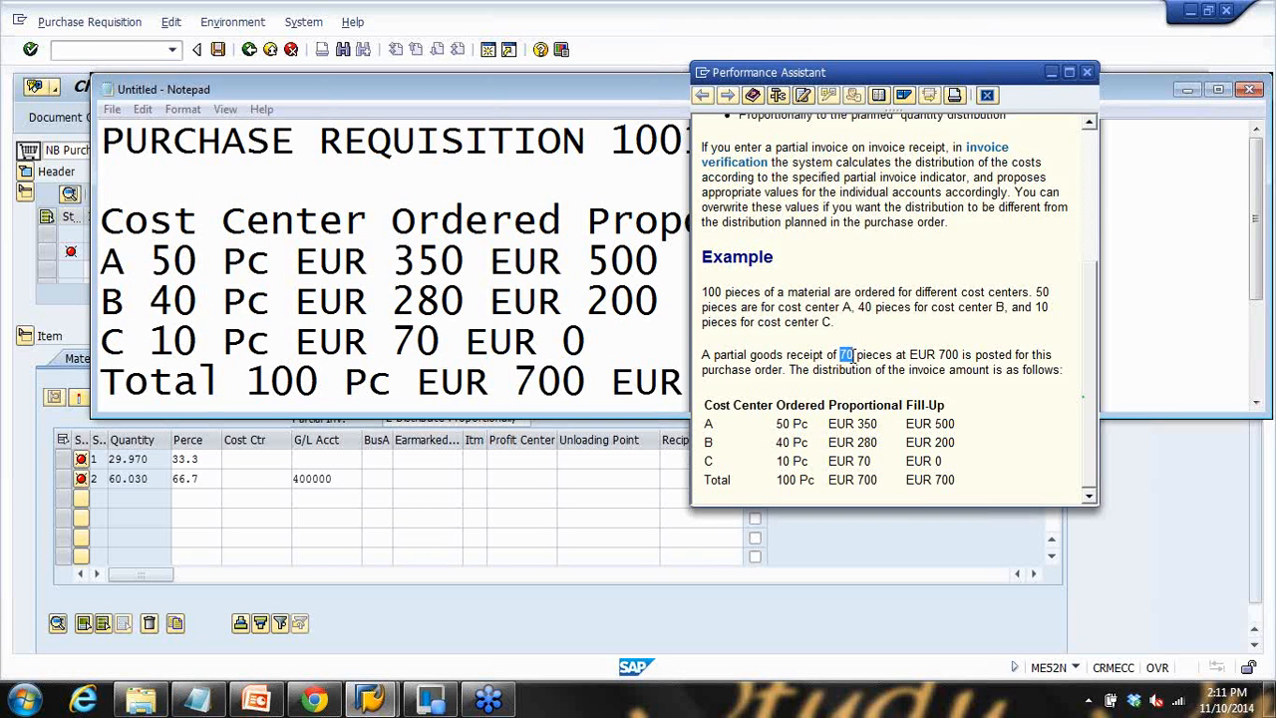
{"action": "left_click", "coordinate": [369, 344]}
{"action": "scroll", "coordinate": [259, 293], "scroll_direction": "down", "scroll_amount": 1}
{"action": "left_click_drag", "start_coordinate": [247, 261], "coordinate": [379, 261]}
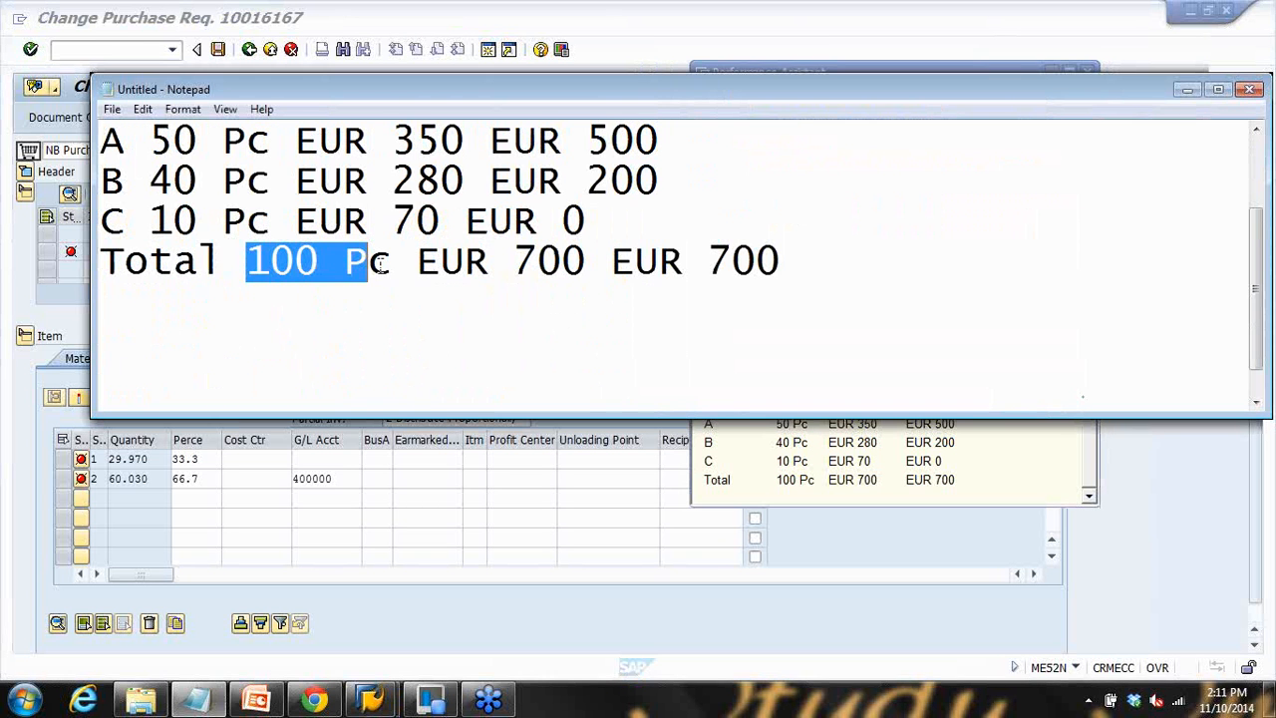
Step: Add the line "PO = 100 pcs" below the table, separated by a blank line
{"action": "left_click", "coordinate": [809, 262]}
{"action": "key", "text": "Return"}
{"action": "key", "text": "Return"}
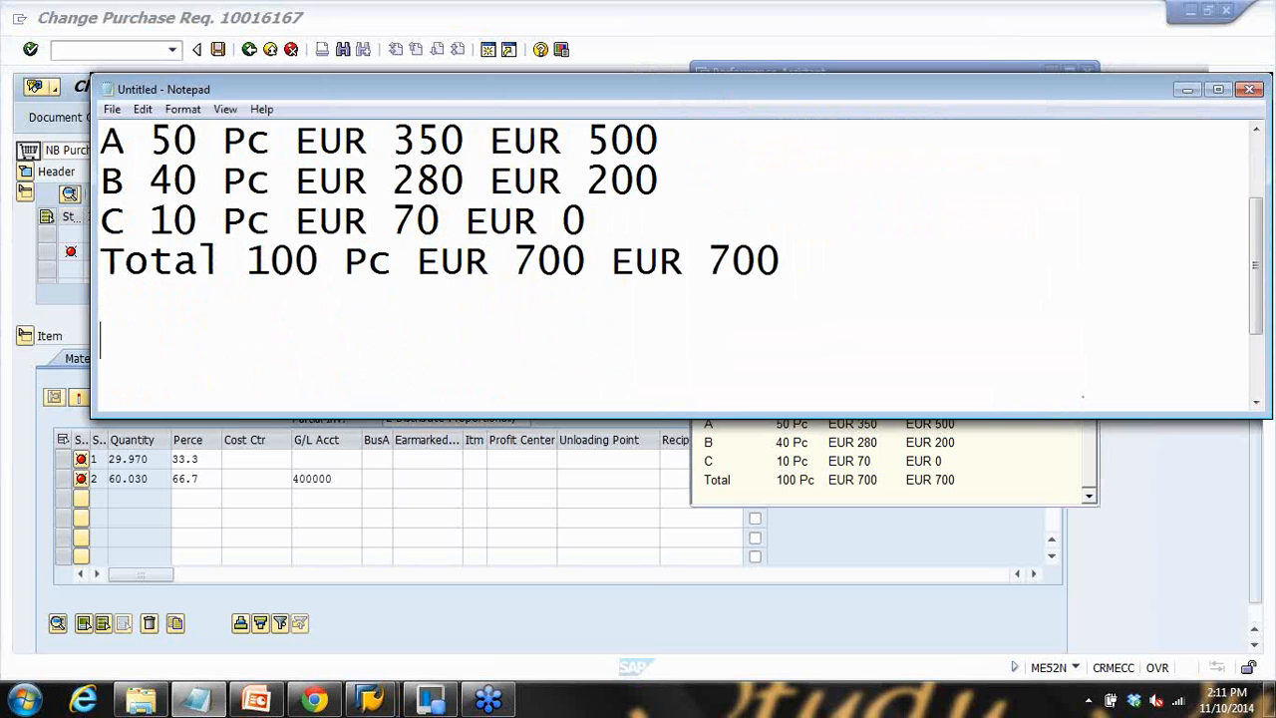
{"action": "type", "text": "PO = 100 pcs"}
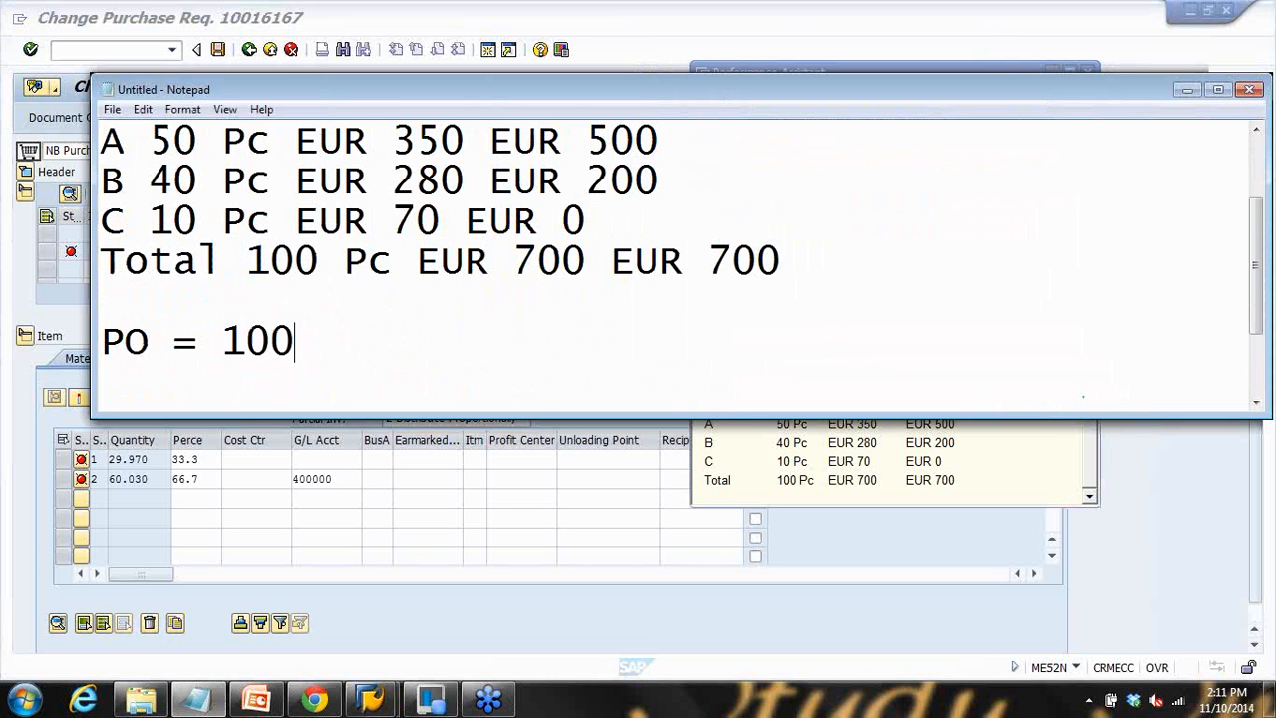
{"action": "key", "text": "Return"}
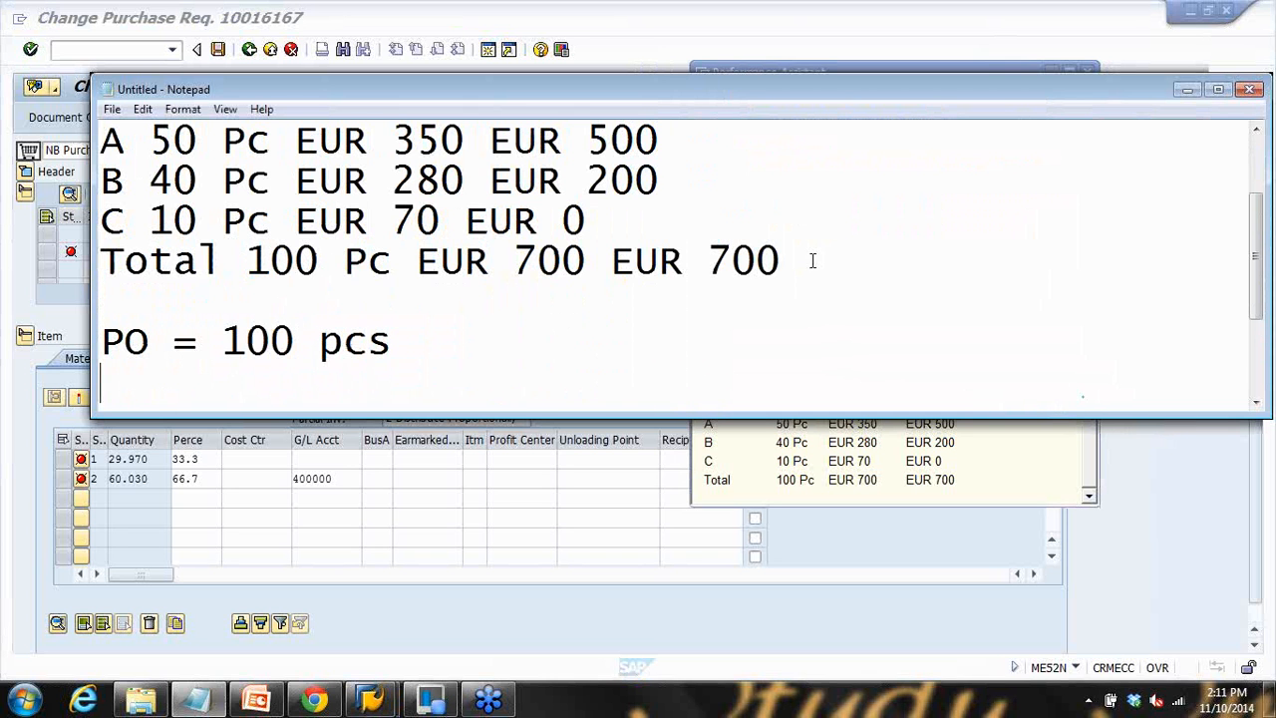
Step: Add the line "Invoice = 70 pcs" directly below the PO line, correcting its capitalization
{"action": "type", "text": "iNVOICE"}
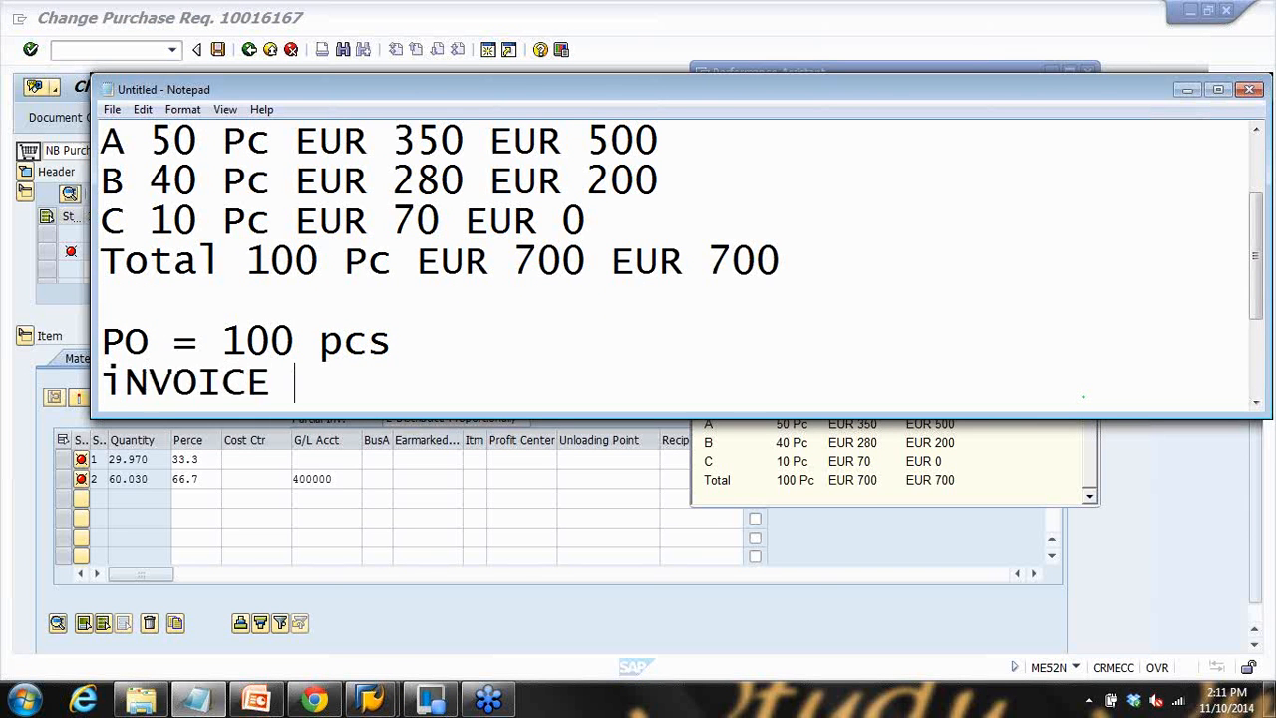
{"action": "key", "text": "BackSpace"}
{"action": "key", "text": "BackSpace"}
{"action": "key", "text": "BackSpace"}
{"action": "key", "text": "BackSpace"}
{"action": "key", "text": "BackSpace"}
{"action": "key", "text": "BackSpace"}
{"action": "key", "text": "BackSpace"}
{"action": "type", "text": "Invo"}
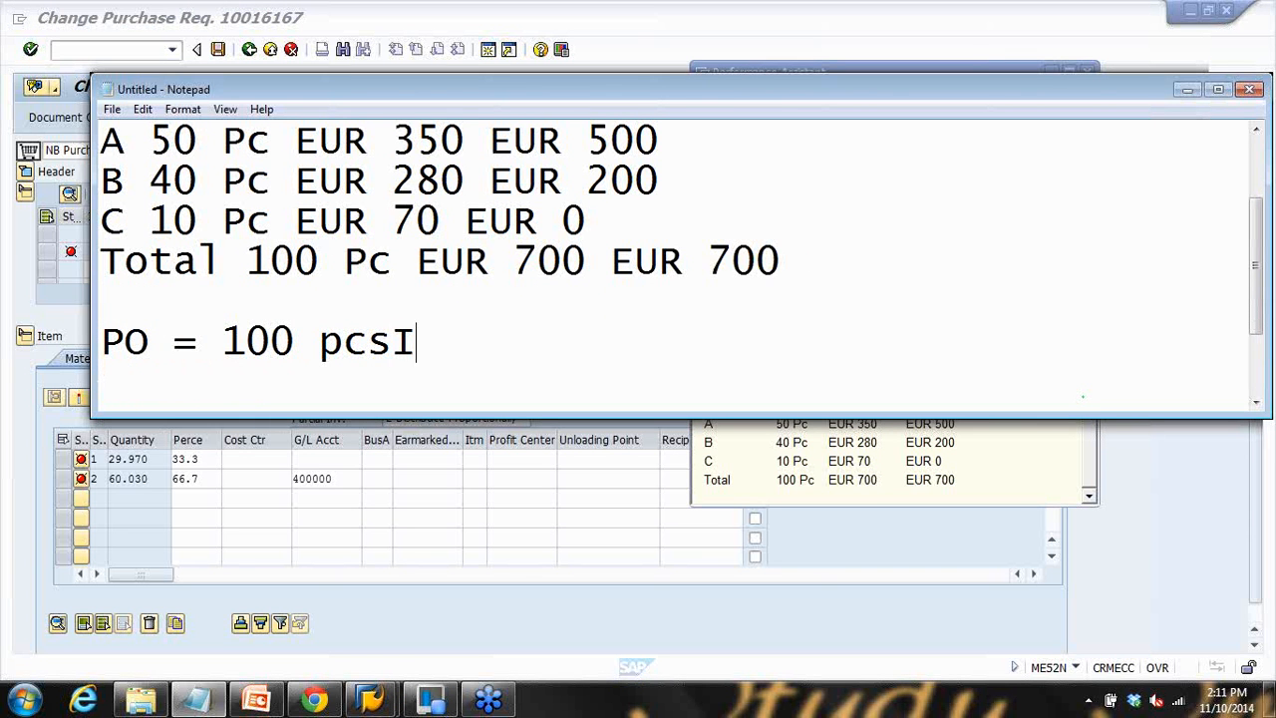
{"action": "key", "text": "BackSpace"}
{"action": "key", "text": "BackSpace"}
{"action": "key", "text": "BackSpace"}
{"action": "key", "text": "BackSpace"}
{"action": "key", "text": "BackSpace"}
{"action": "type", "text": "s"}
{"action": "key", "text": "Return"}
{"action": "type", "text": "Invoice "}
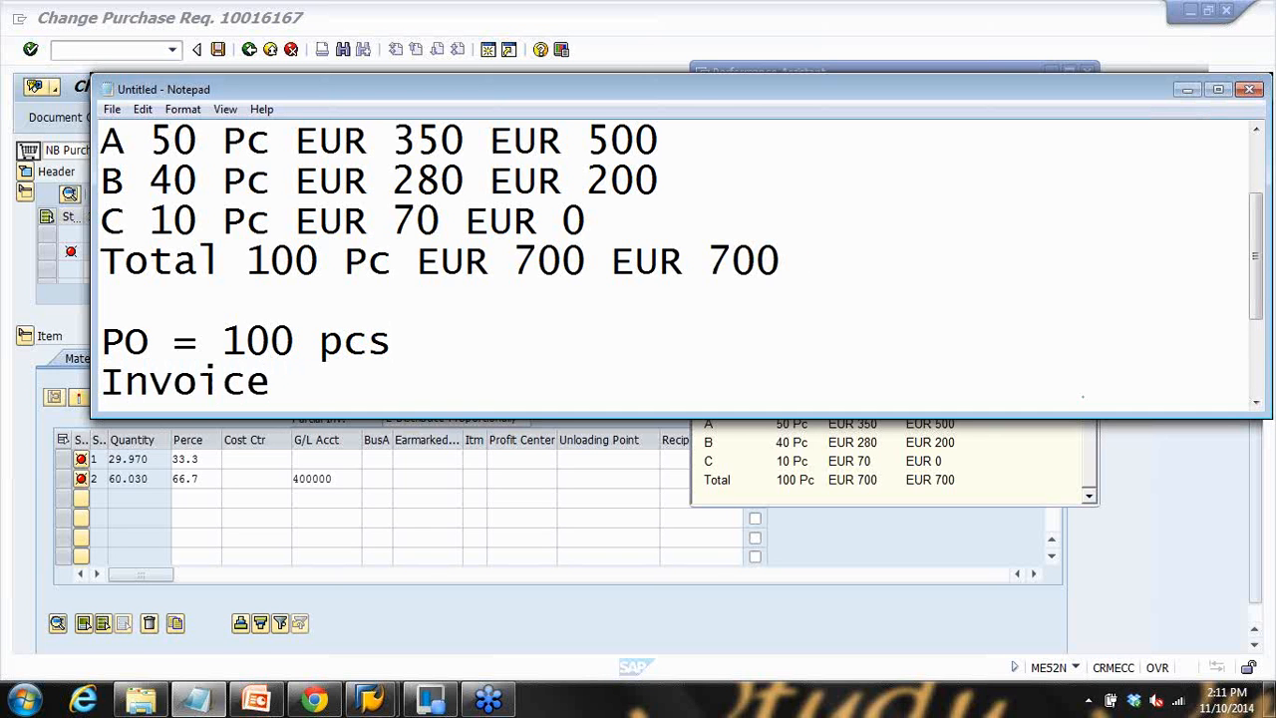
{"action": "type", "text": "= 70 pcs"}
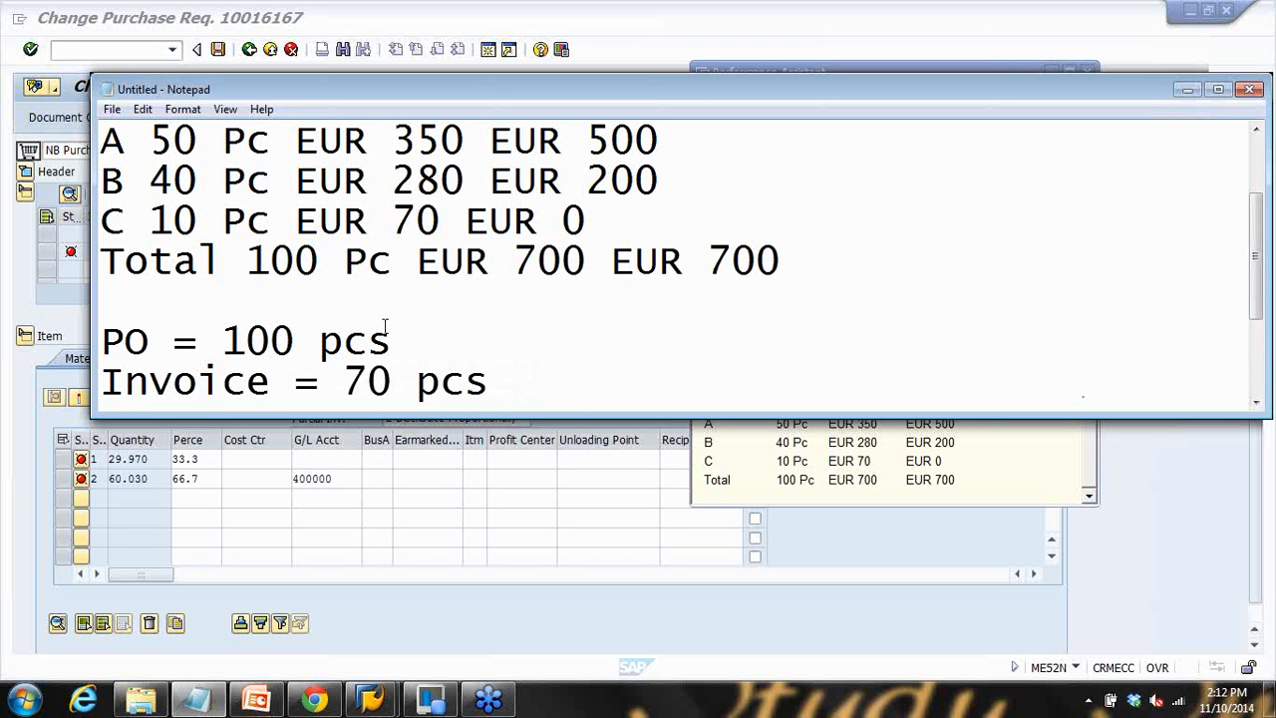
Step: Compare the ordered quantities of A, B and C in the Notepad table with the PO and invoice quantities below it
{"action": "left_click_drag", "start_coordinate": [152, 141], "coordinate": [270, 141]}
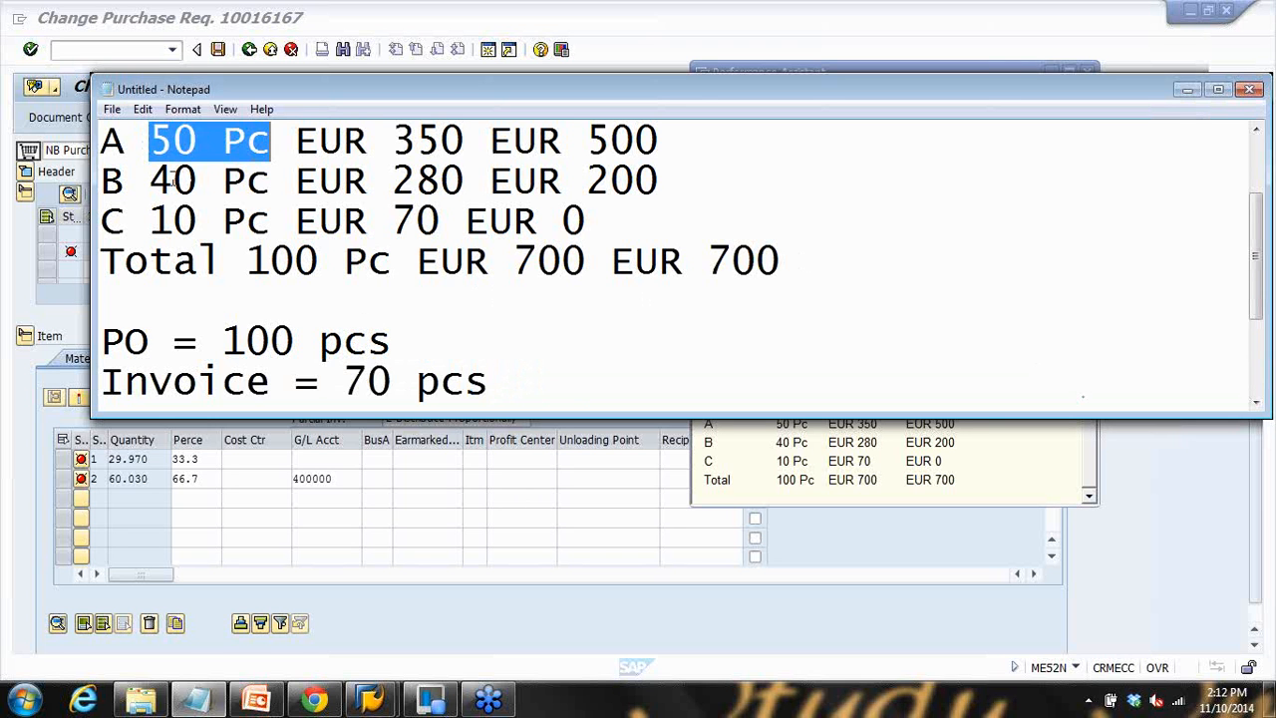
{"action": "left_click_drag", "start_coordinate": [172, 180], "coordinate": [247, 180]}
{"action": "left_click_drag", "start_coordinate": [171, 220], "coordinate": [248, 220]}
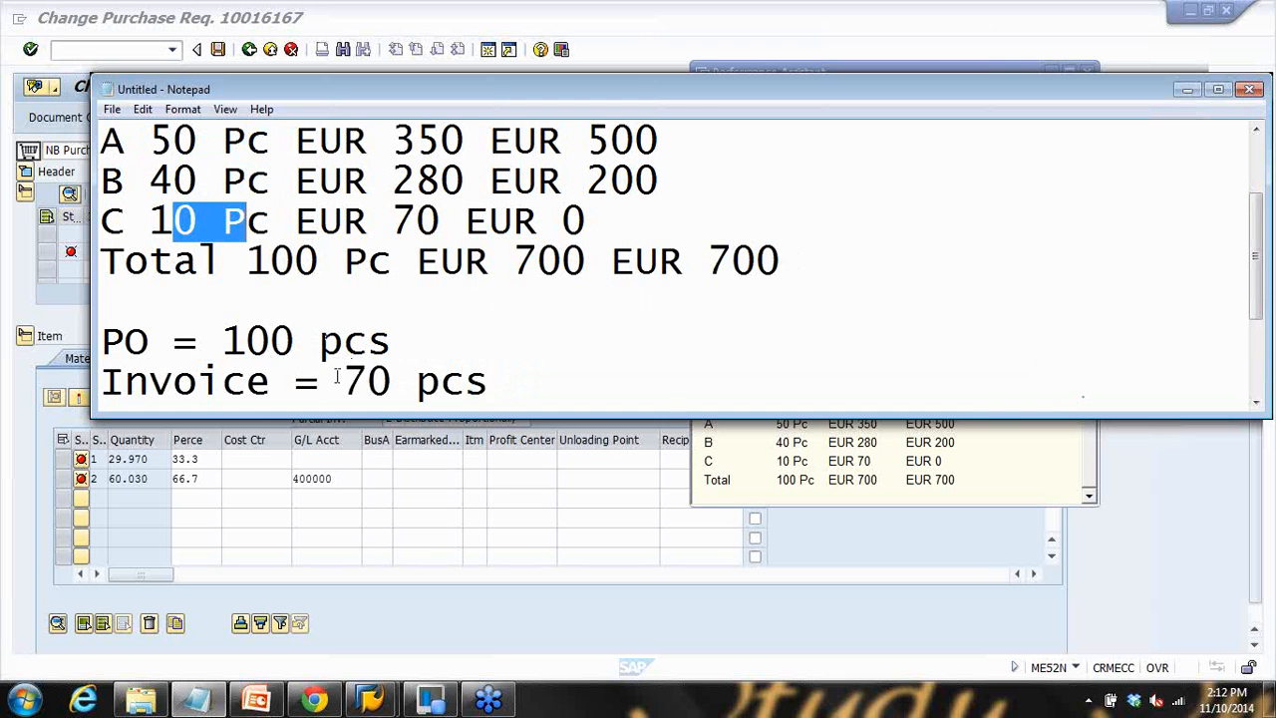
{"action": "left_click_drag", "start_coordinate": [223, 341], "coordinate": [400, 380]}
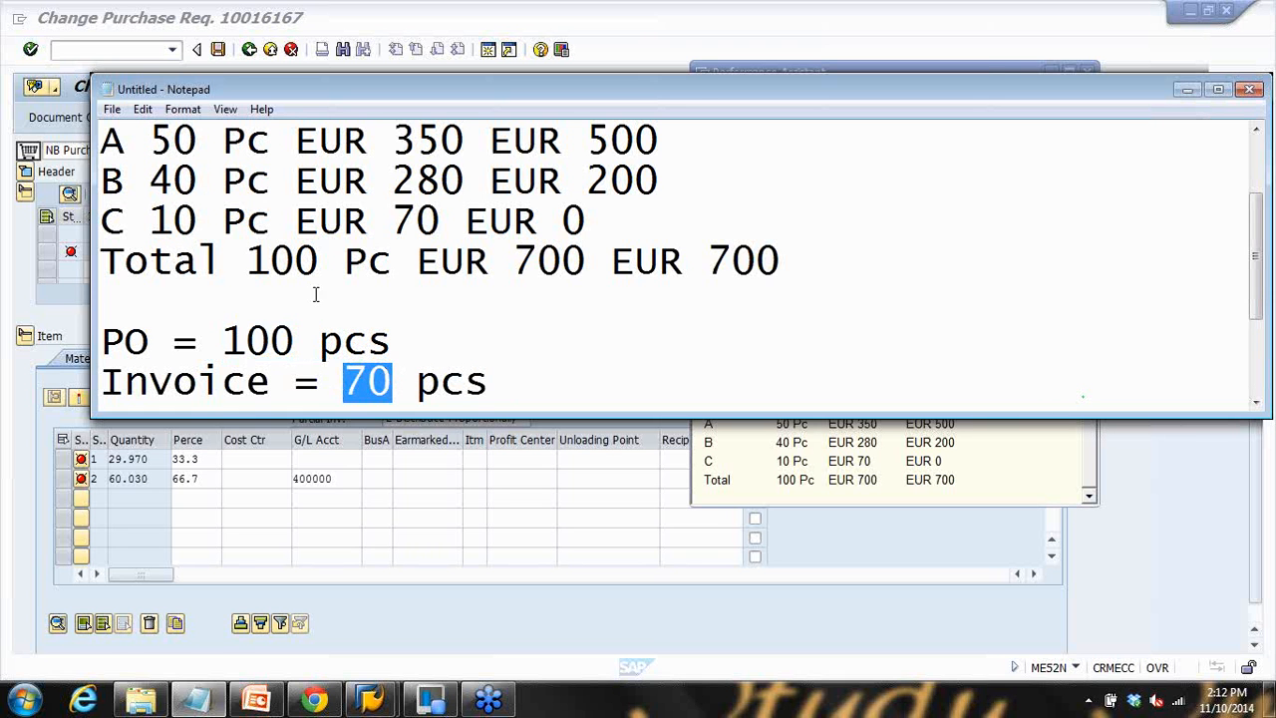
{"action": "left_click_drag", "start_coordinate": [150, 147], "coordinate": [224, 181]}
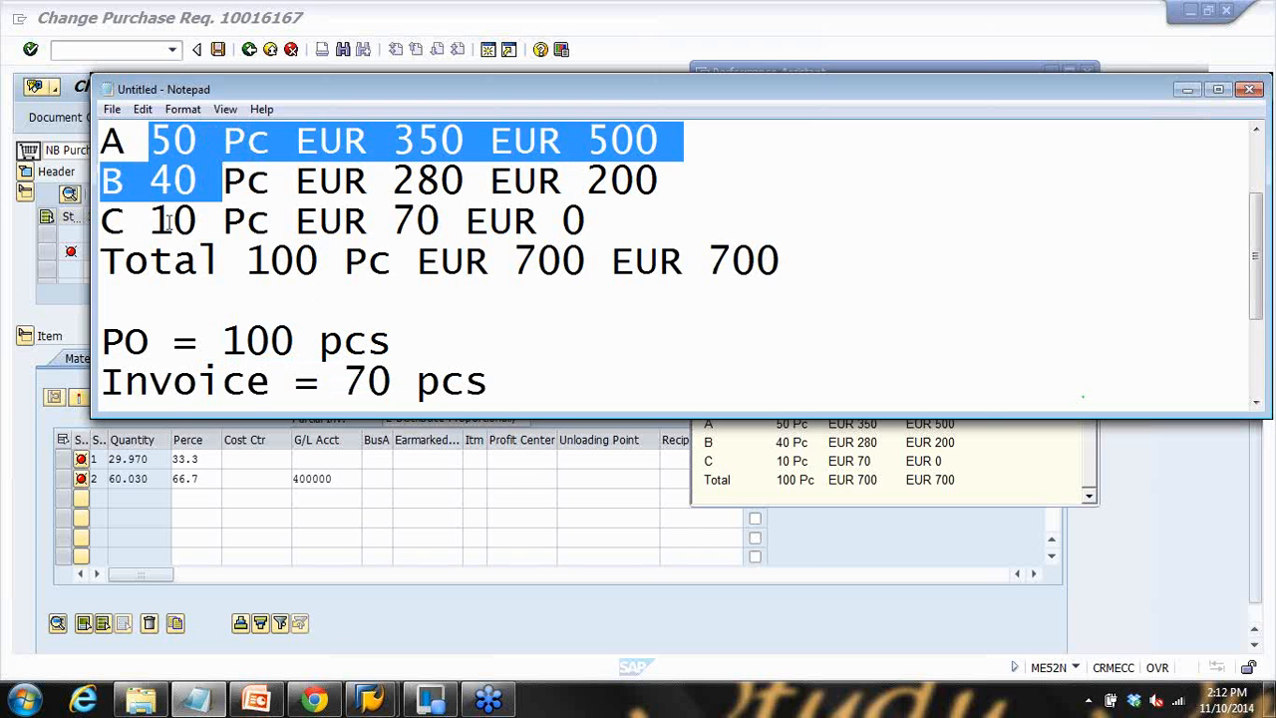
{"action": "left_click_drag", "start_coordinate": [151, 221], "coordinate": [267, 219]}
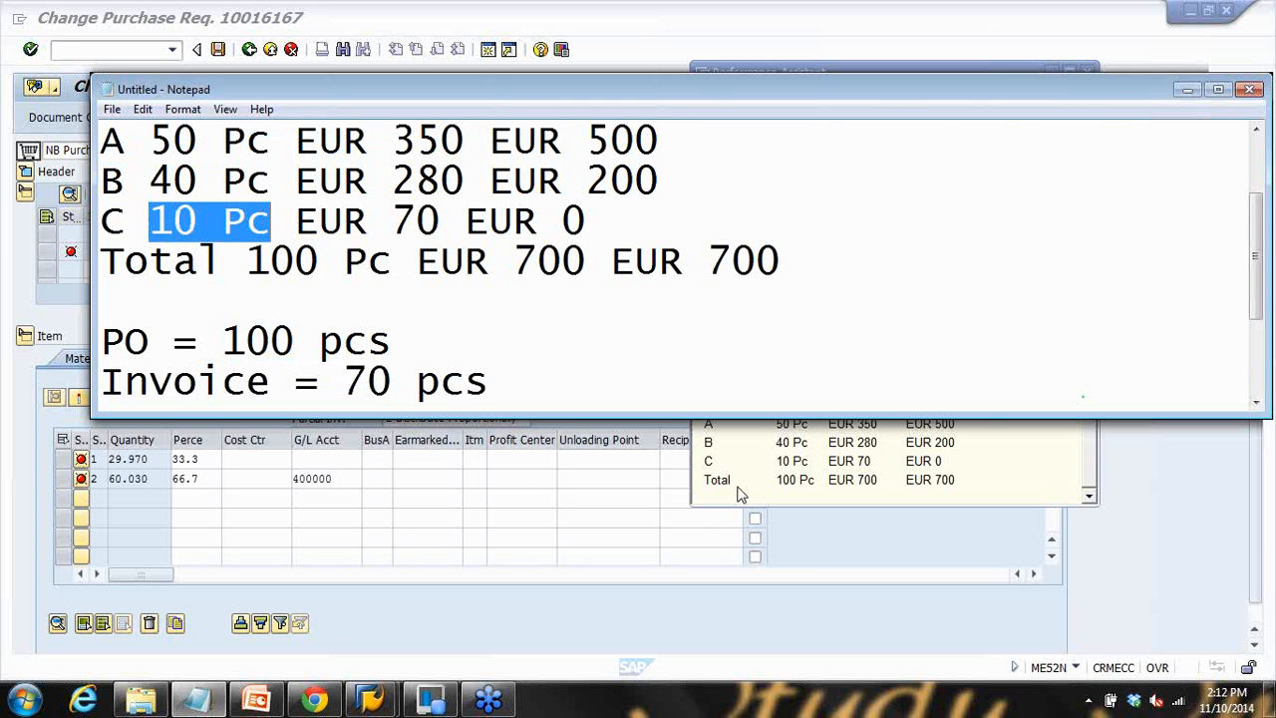
Step: Switch to SAP and check the partial invoice options of item 20 against the Proportional column in the help example
{"action": "left_click", "coordinate": [810, 476]}
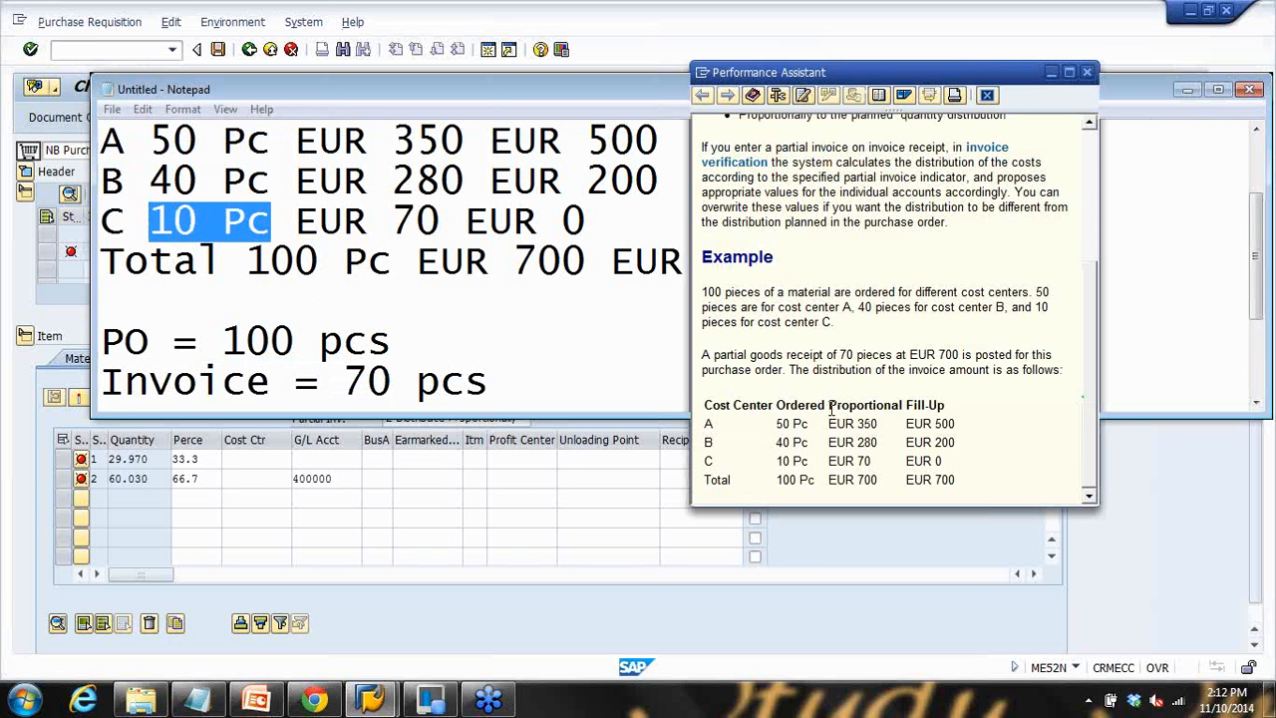
{"action": "double_click", "coordinate": [863, 405]}
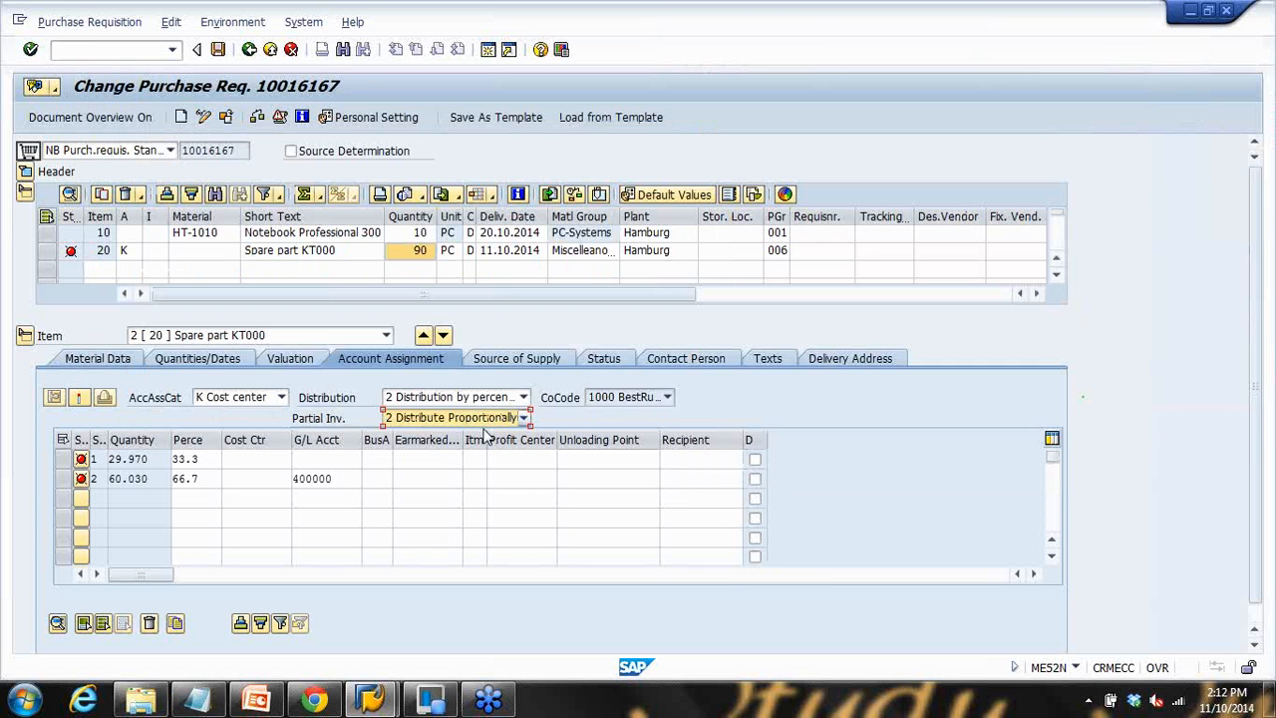
{"action": "left_click", "coordinate": [522, 418]}
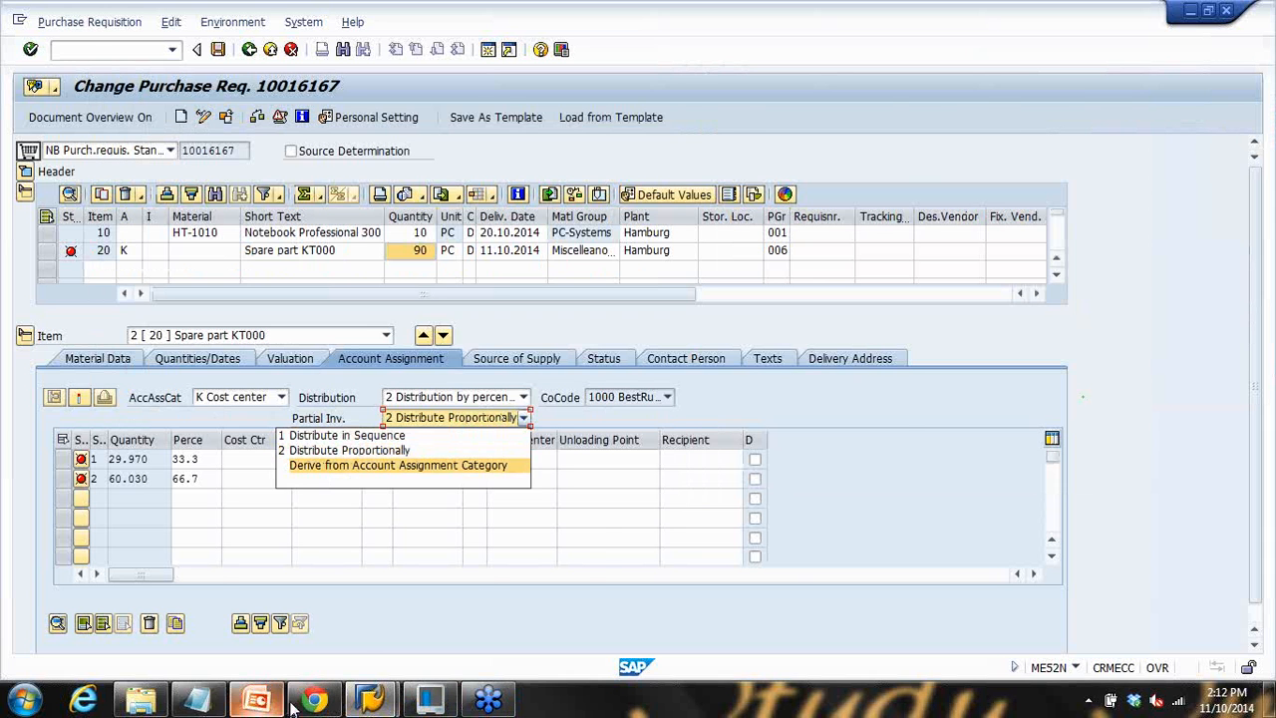
{"action": "left_click", "coordinate": [486, 645]}
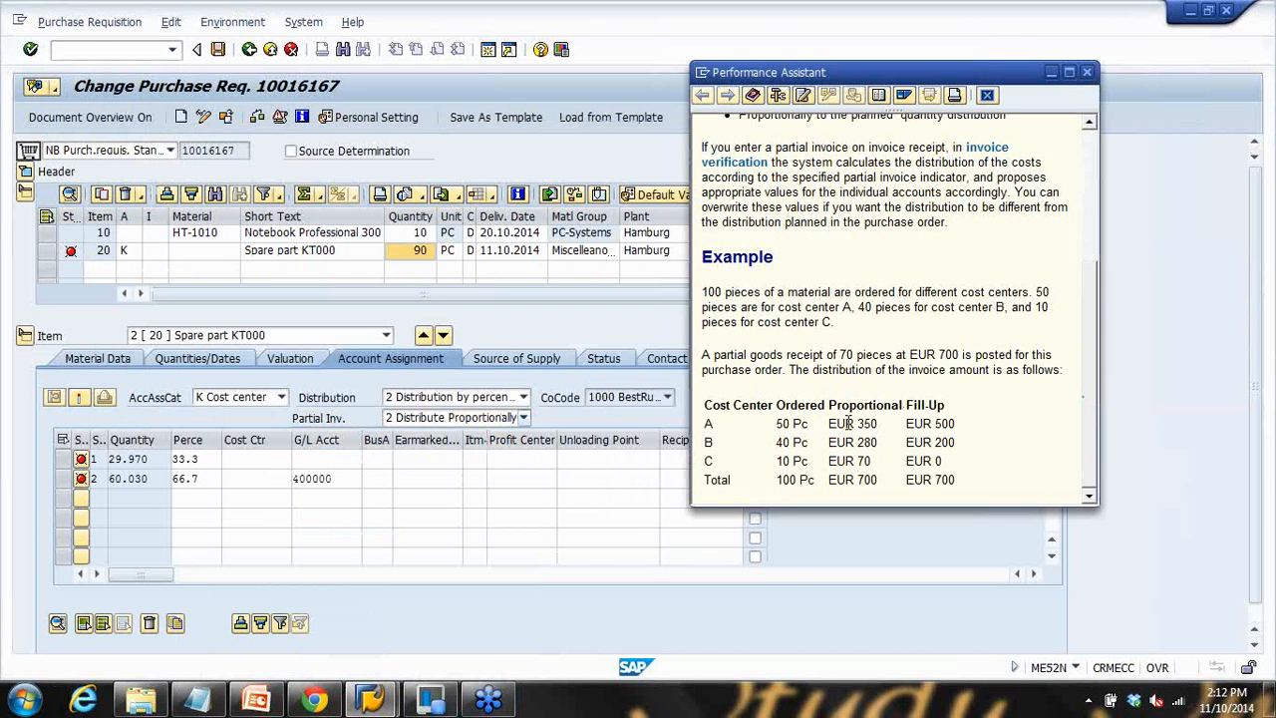
Step: Compare the proportional invoice amounts with the ordered quantities for cost centers A, B and C in the help example
{"action": "left_click_drag", "start_coordinate": [831, 424], "coordinate": [874, 483]}
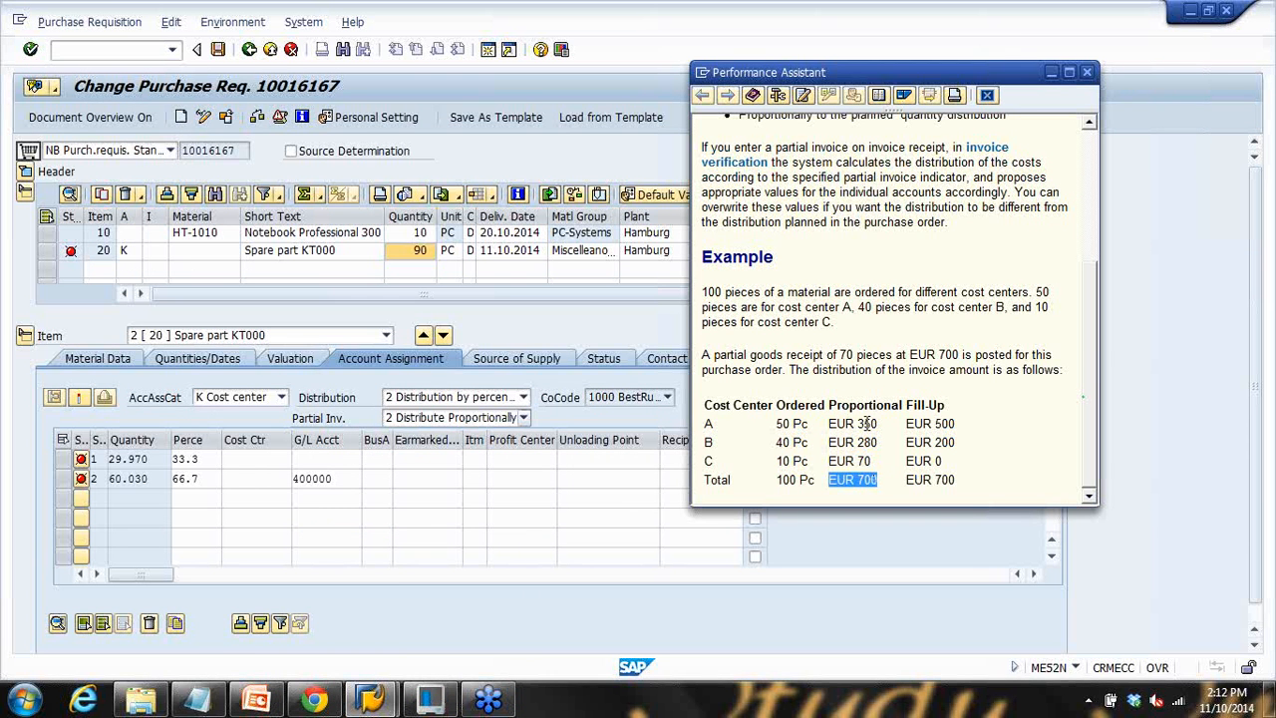
{"action": "left_click_drag", "start_coordinate": [829, 424], "coordinate": [863, 449]}
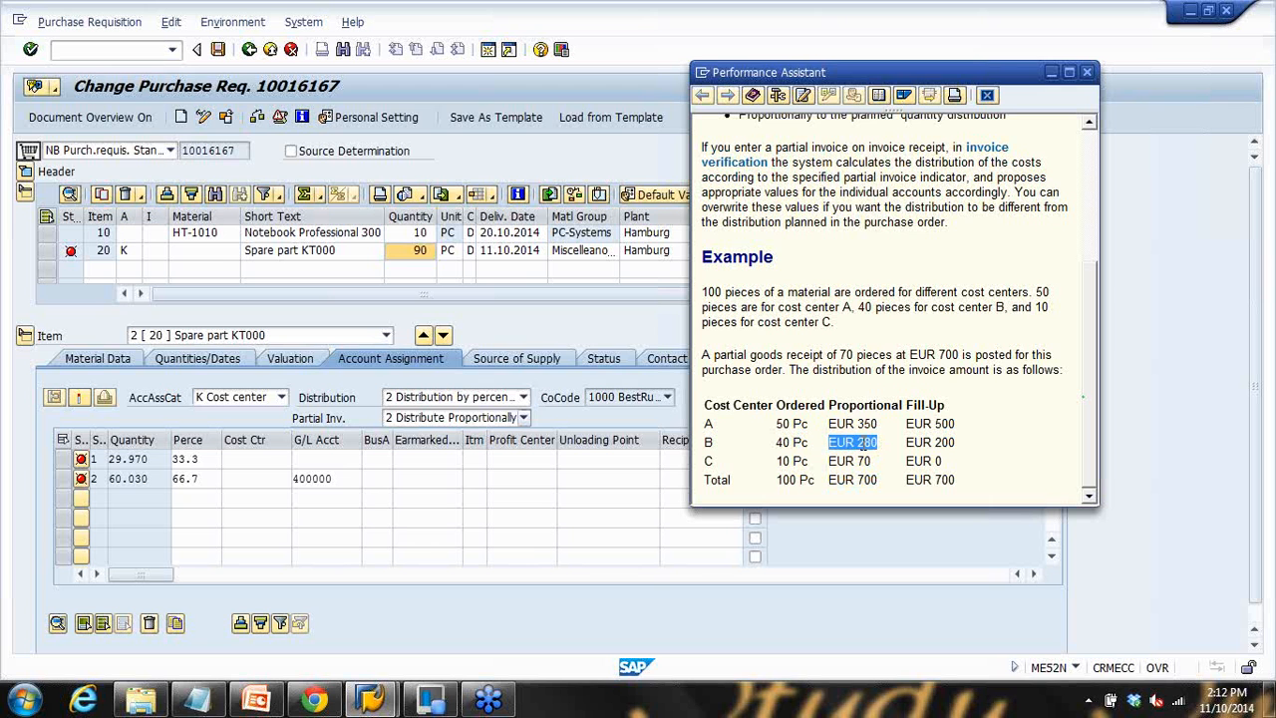
{"action": "left_click_drag", "start_coordinate": [777, 424], "coordinate": [789, 425]}
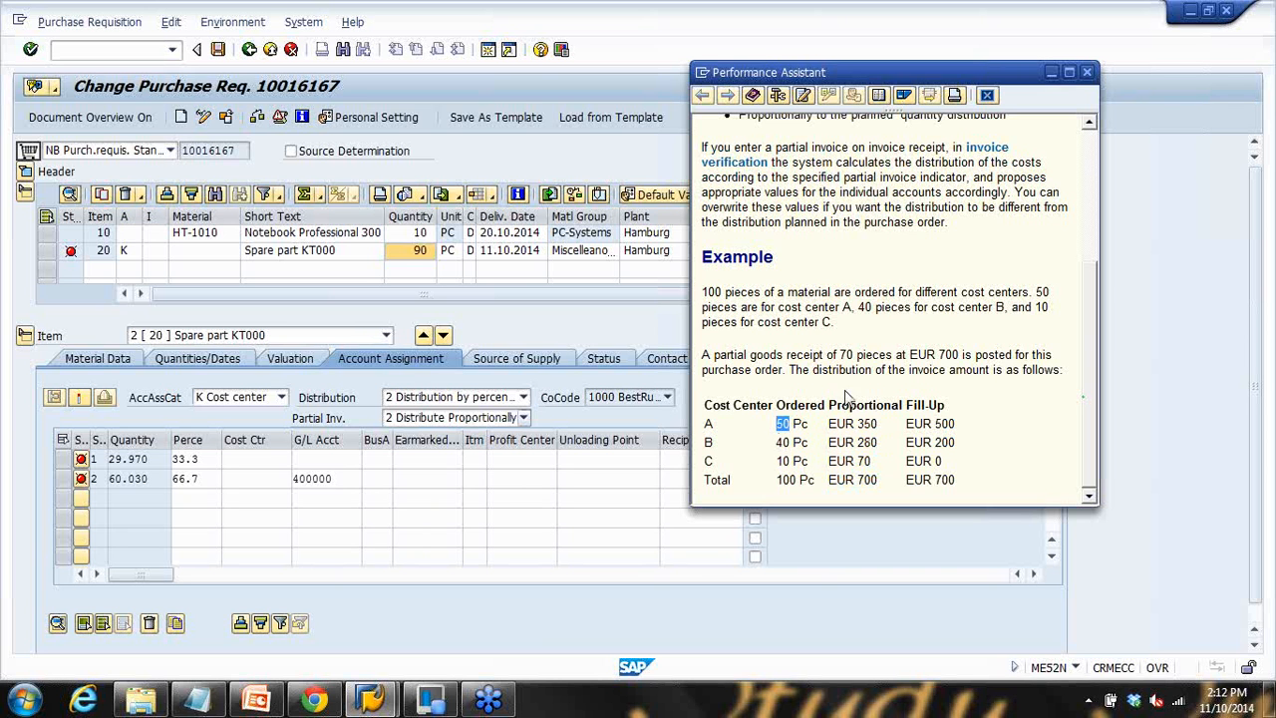
{"action": "left_click_drag", "start_coordinate": [830, 424], "coordinate": [877, 424]}
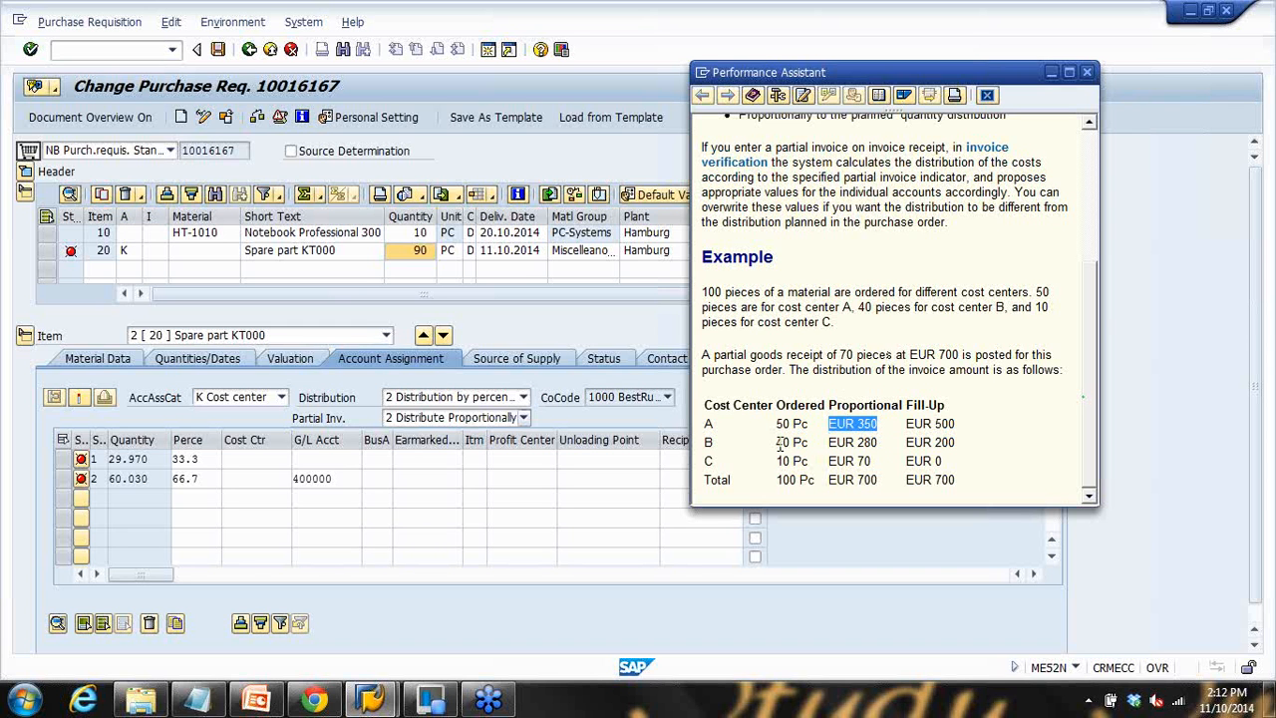
{"action": "left_click_drag", "start_coordinate": [778, 443], "coordinate": [812, 471]}
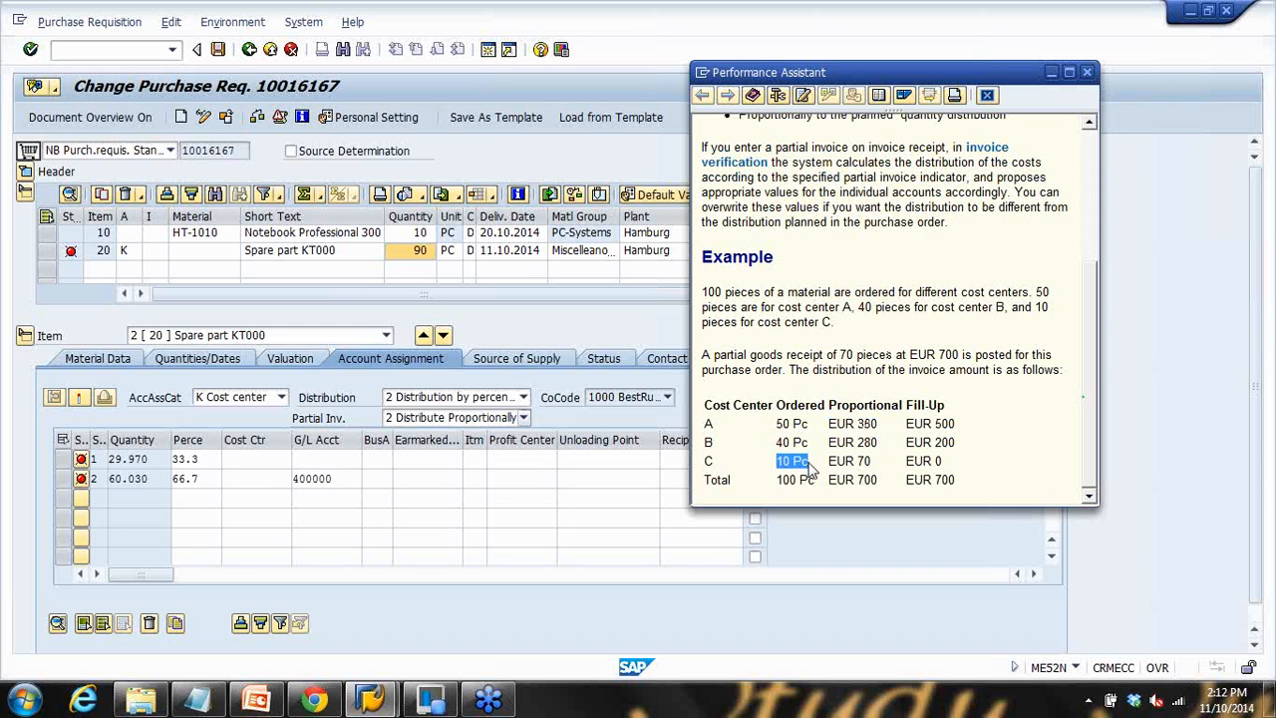
{"action": "left_click_drag", "start_coordinate": [830, 424], "coordinate": [870, 464]}
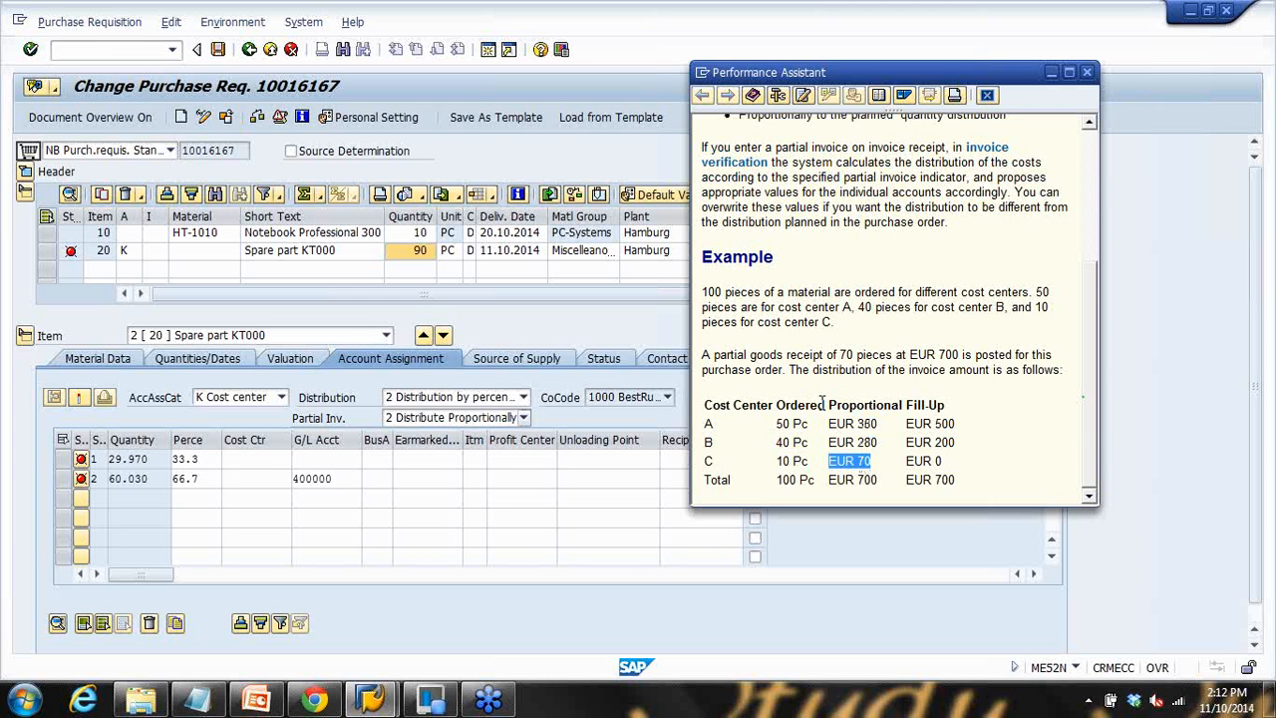
Step: Set the partial invoice indicator of item 20 to 1 Distribute in Sequence and bring the help example back up
{"action": "left_click", "coordinate": [525, 418]}
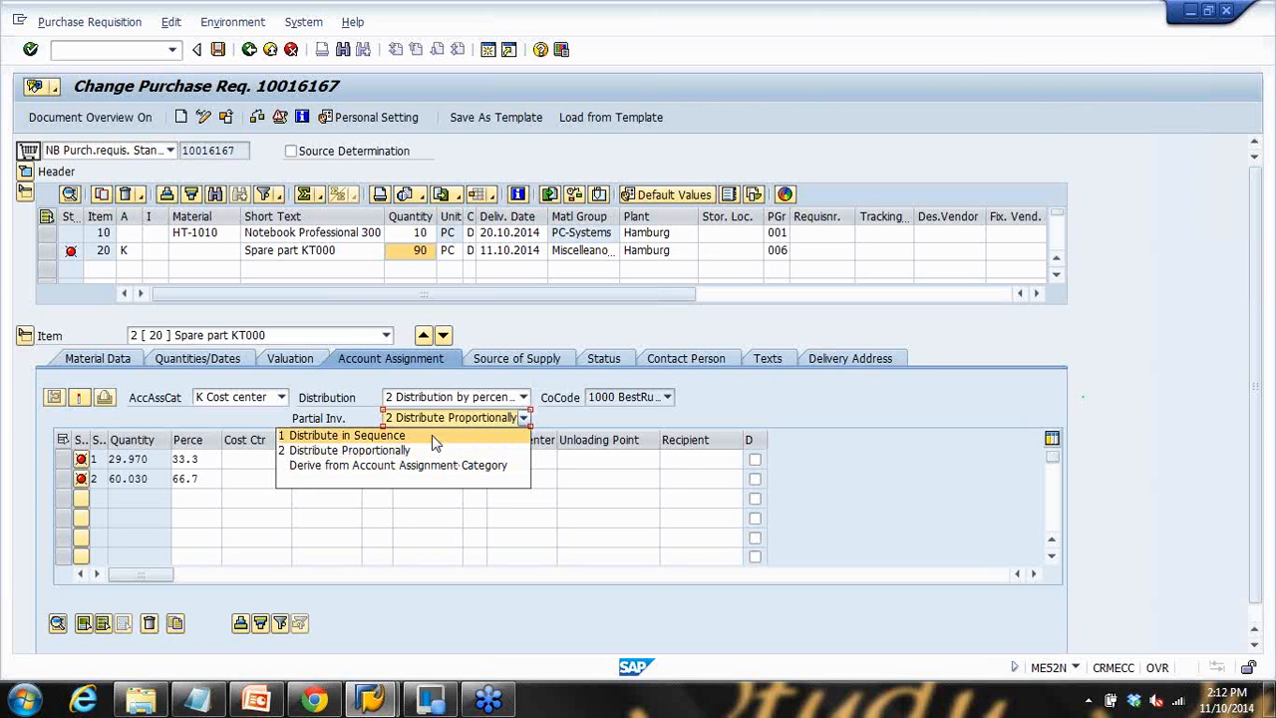
{"action": "left_click", "coordinate": [432, 435]}
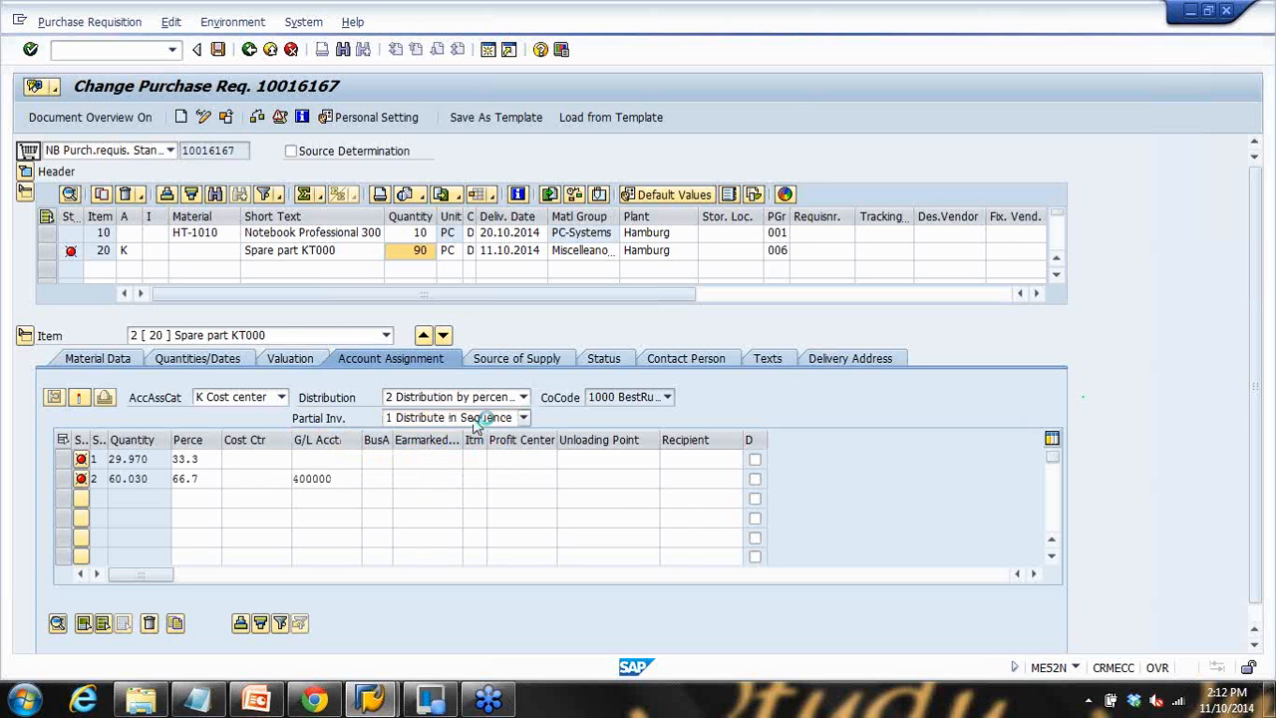
{"action": "left_click", "coordinate": [198, 700]}
{"action": "left_click", "coordinate": [555, 647]}
{"action": "left_click", "coordinate": [370, 699]}
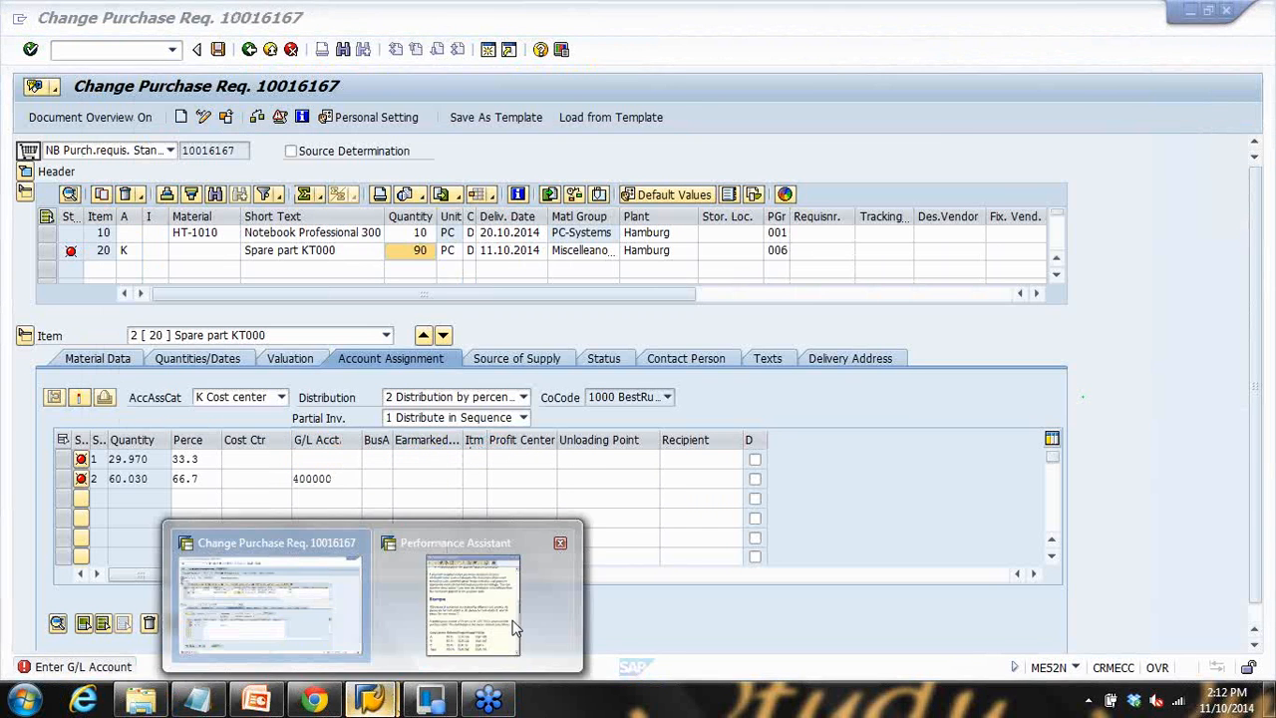
{"action": "left_click", "coordinate": [512, 630]}
{"action": "left_click", "coordinate": [916, 442]}
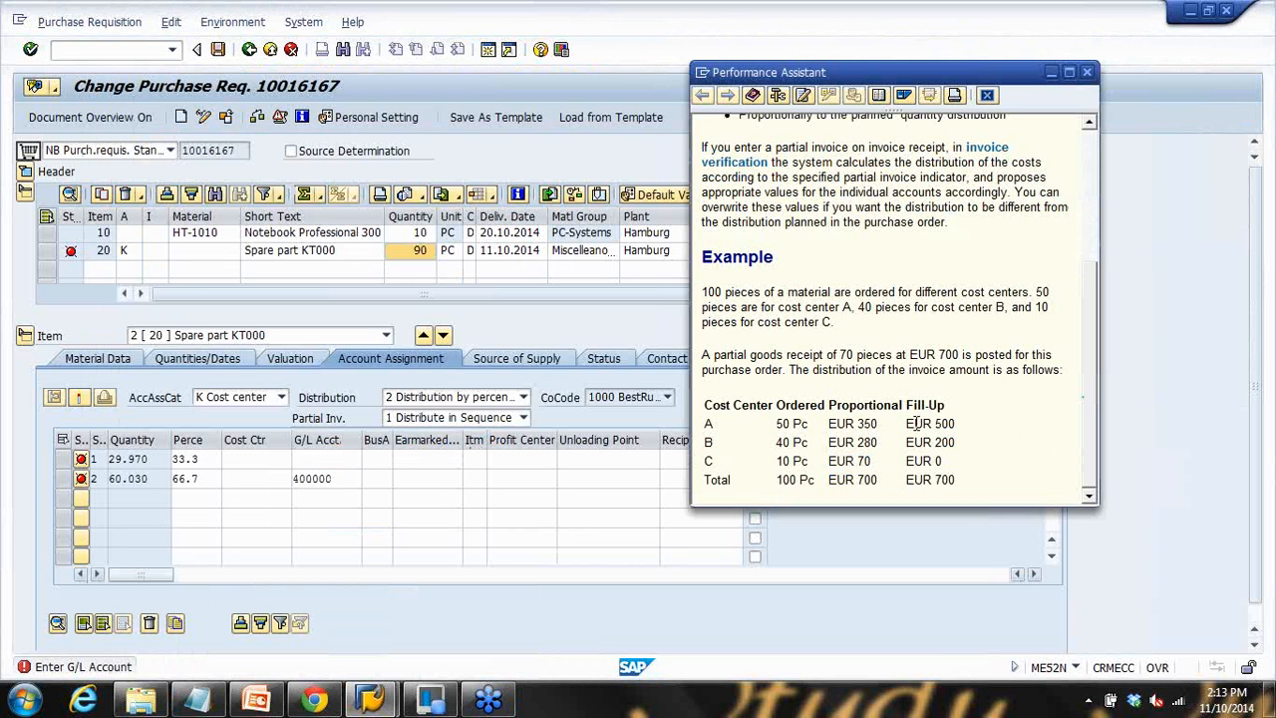
Step: Examine the Fill-Up amounts in the help example together with the quantity and value of the partial goods receipt
{"action": "left_click_drag", "start_coordinate": [907, 424], "coordinate": [957, 465]}
{"action": "left_click", "coordinate": [951, 423]}
{"action": "left_click_drag", "start_coordinate": [910, 355], "coordinate": [960, 354]}
{"action": "double_click", "coordinate": [842, 355]}
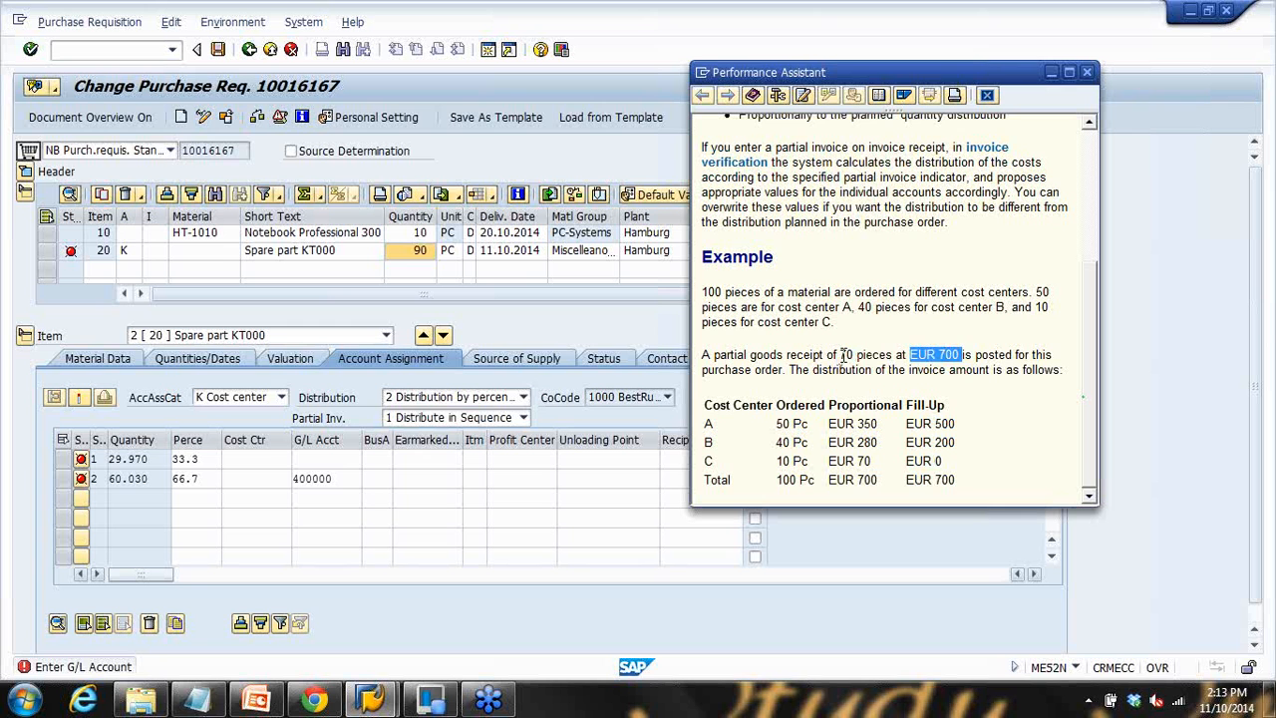
{"action": "left_click_drag", "start_coordinate": [841, 355], "coordinate": [894, 356]}
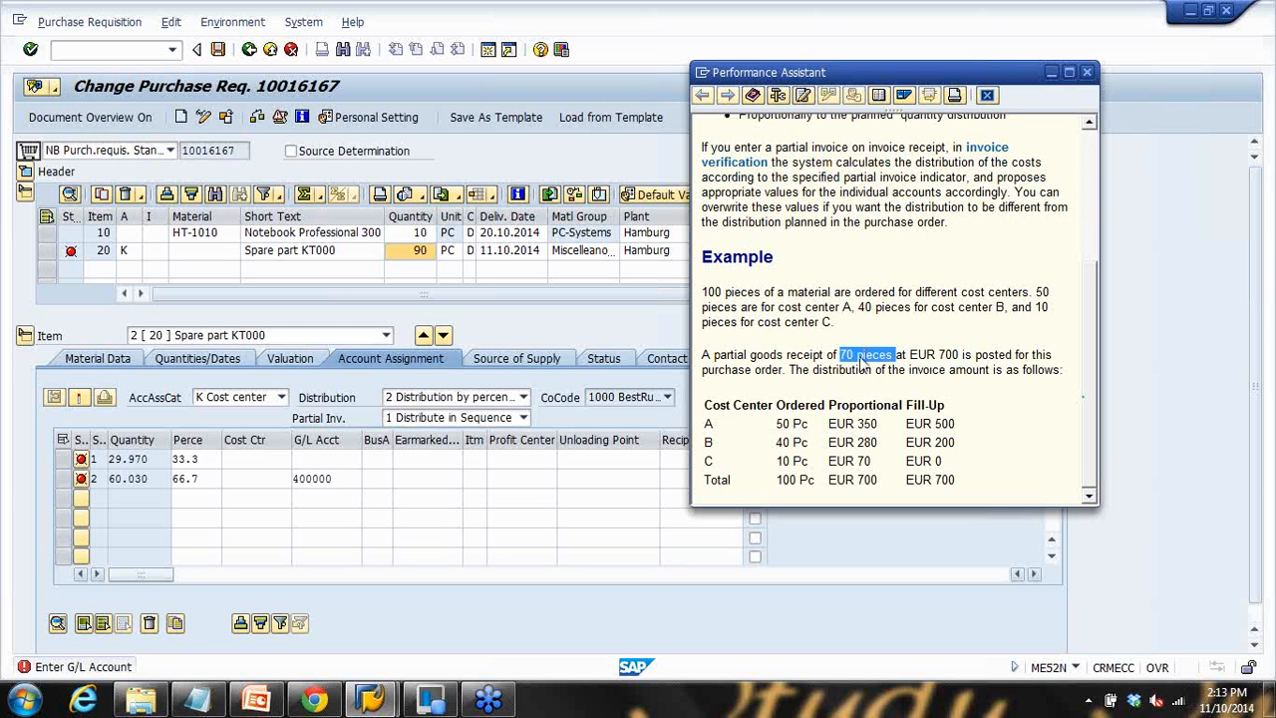
Step: Trace how the Fill-Up method allocates the invoice from cost center A to B and C according to their ordered quantities
{"action": "left_click_drag", "start_coordinate": [776, 423], "coordinate": [948, 424]}
{"action": "left_click", "coordinate": [949, 426]}
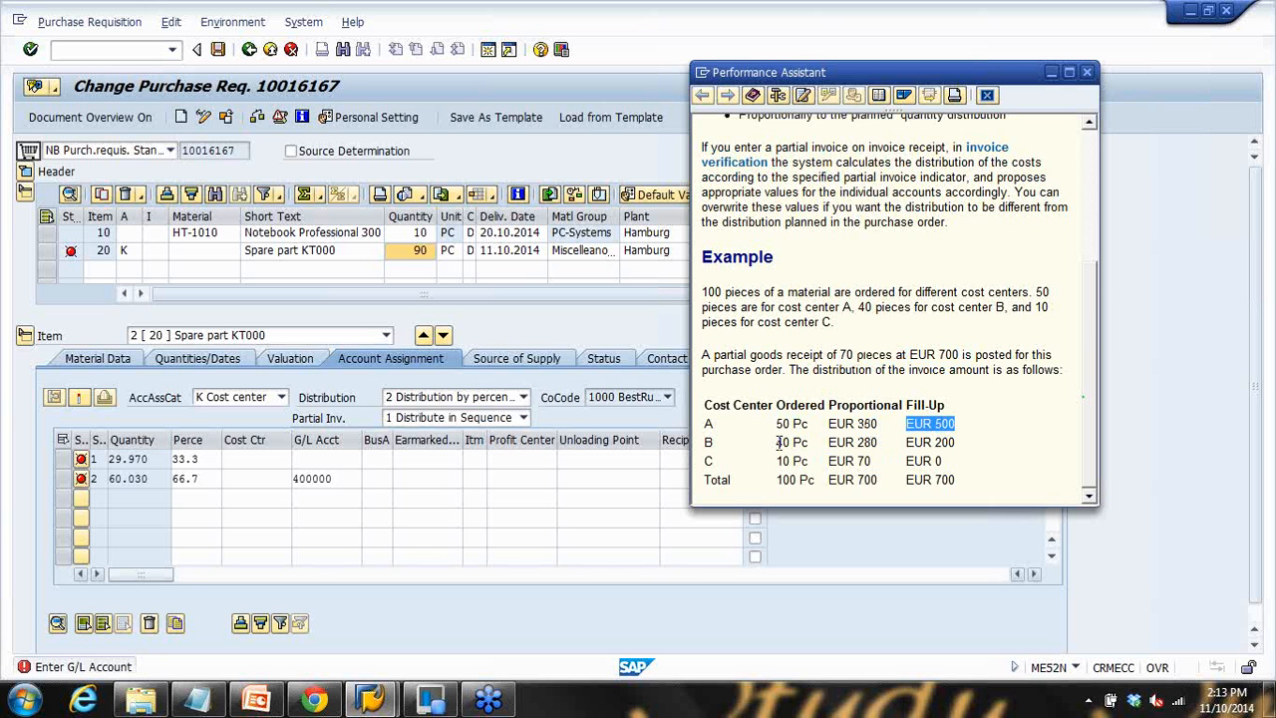
{"action": "left_click_drag", "start_coordinate": [777, 443], "coordinate": [801, 445]}
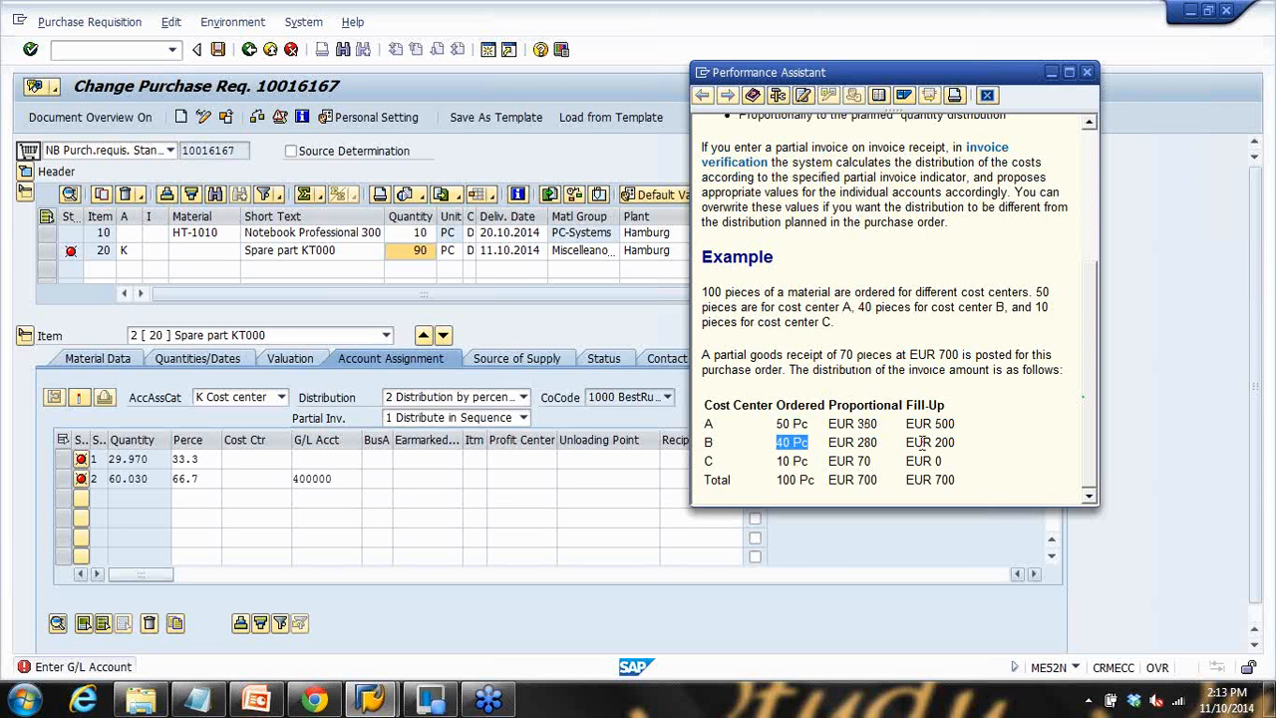
{"action": "left_click_drag", "start_coordinate": [908, 443], "coordinate": [952, 445]}
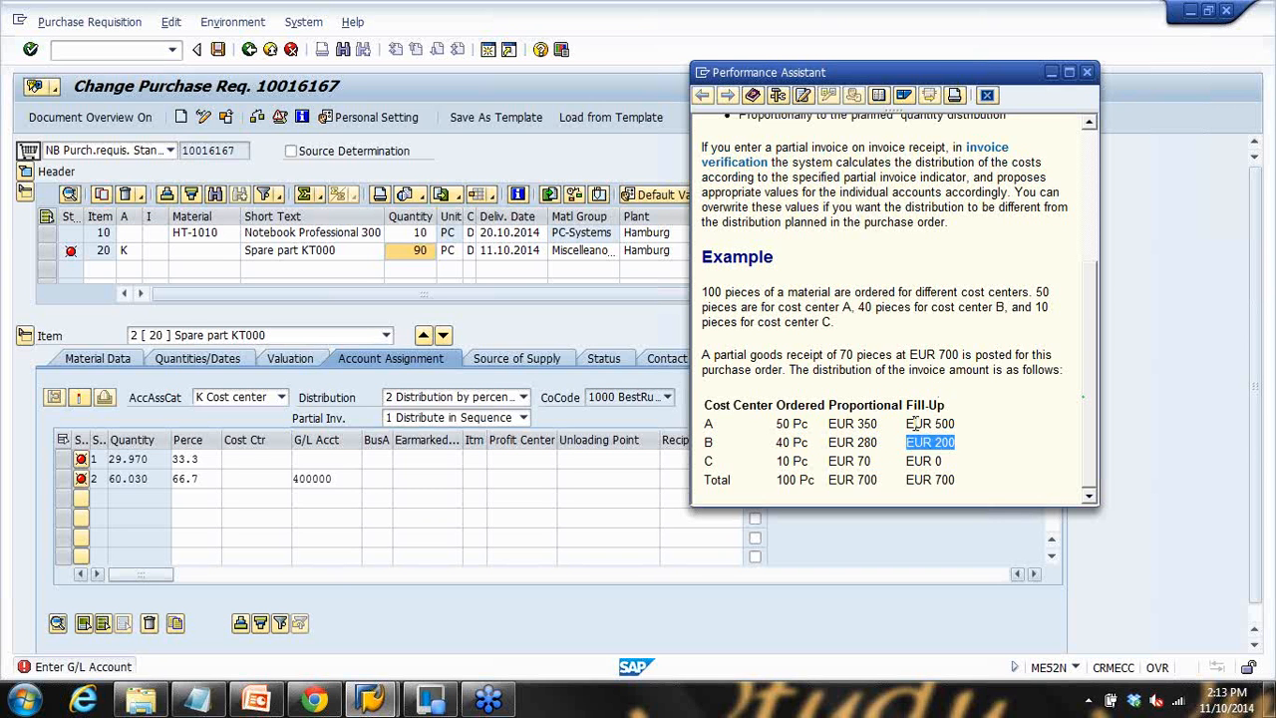
{"action": "left_click_drag", "start_coordinate": [909, 424], "coordinate": [962, 442]}
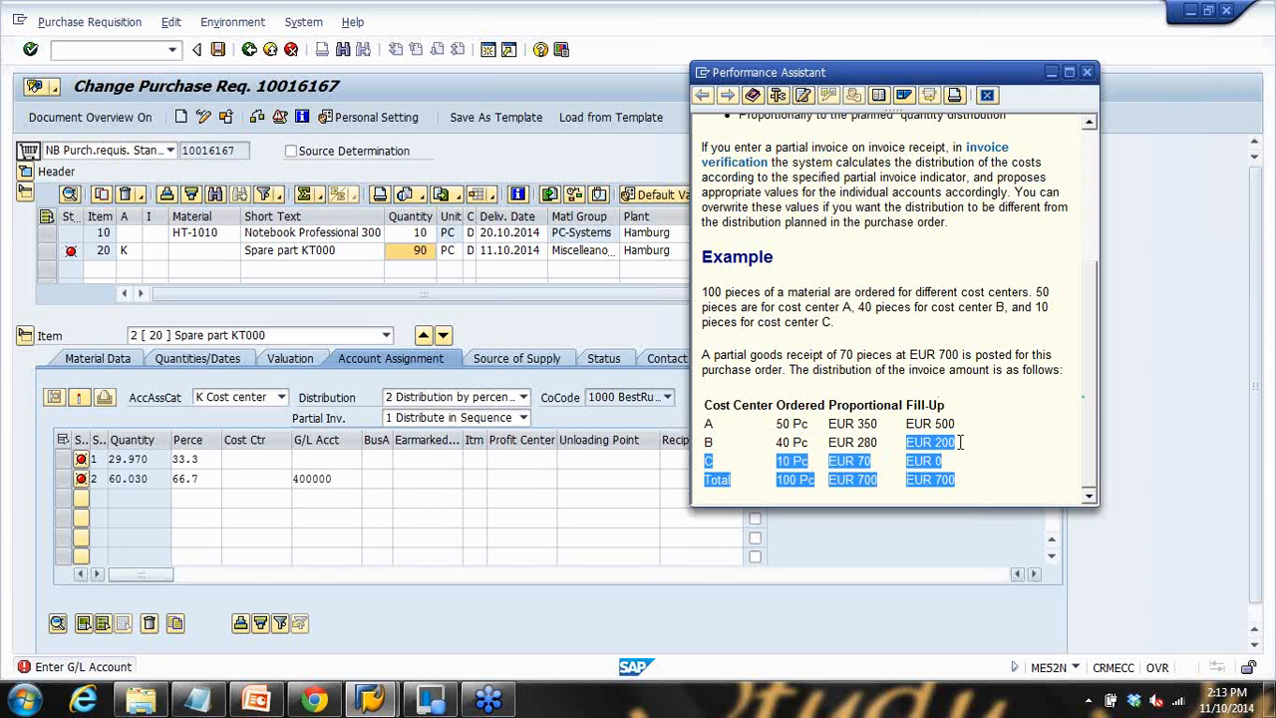
{"action": "left_click", "coordinate": [953, 458]}
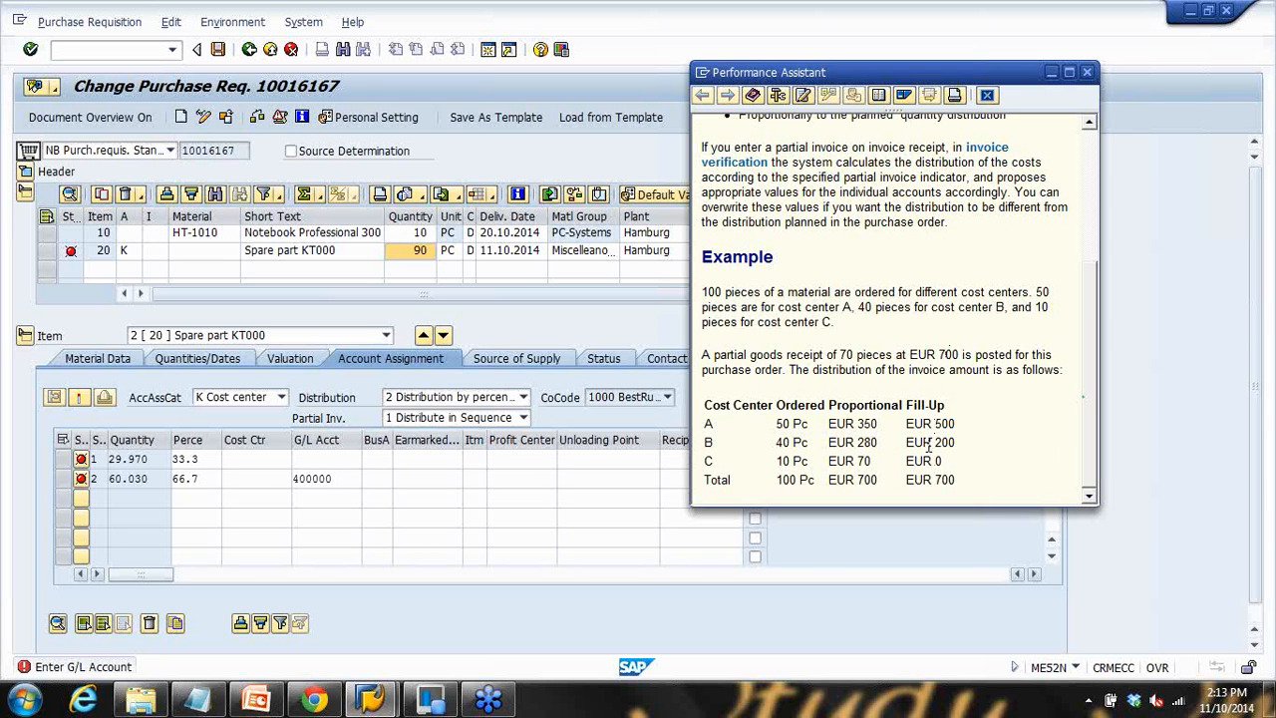
{"action": "left_click_drag", "start_coordinate": [907, 443], "coordinate": [942, 461]}
{"action": "left_click_drag", "start_coordinate": [708, 423], "coordinate": [955, 446]}
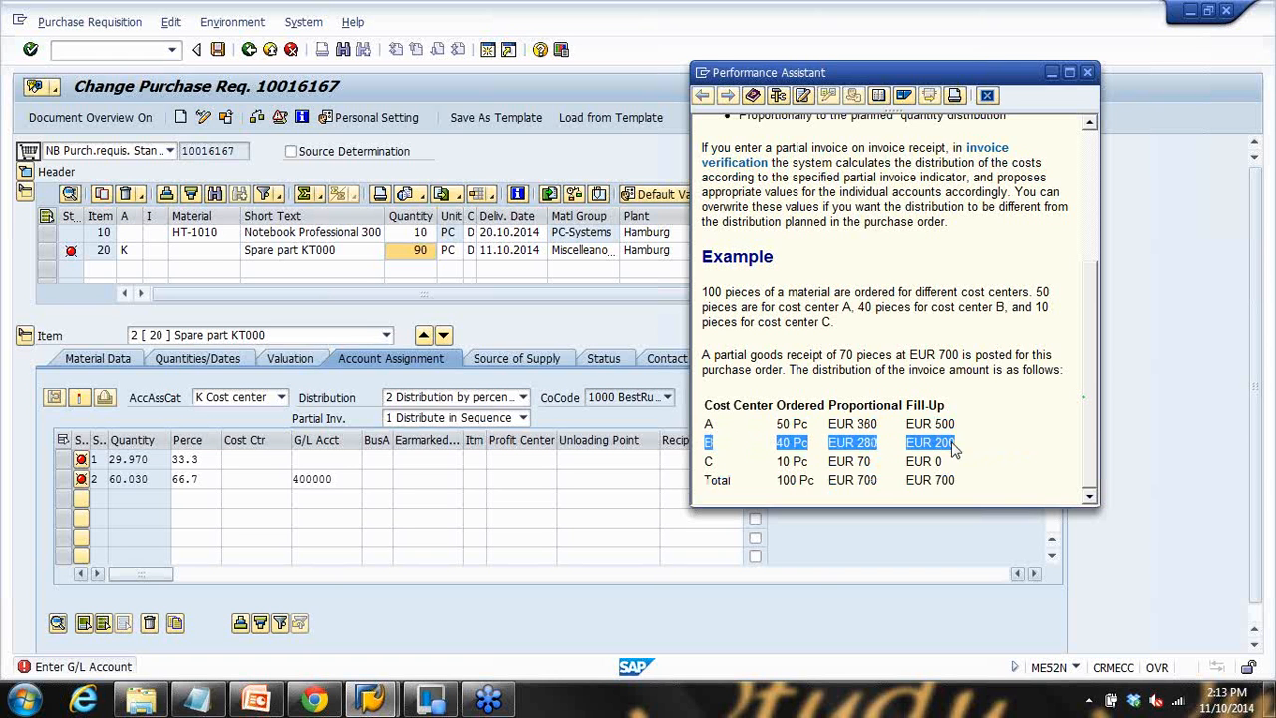
Step: Review the partial invoice options for item 20, glance at the Notepad table, and return to the SAP help window
{"action": "left_click", "coordinate": [487, 403]}
{"action": "left_click", "coordinate": [559, 413]}
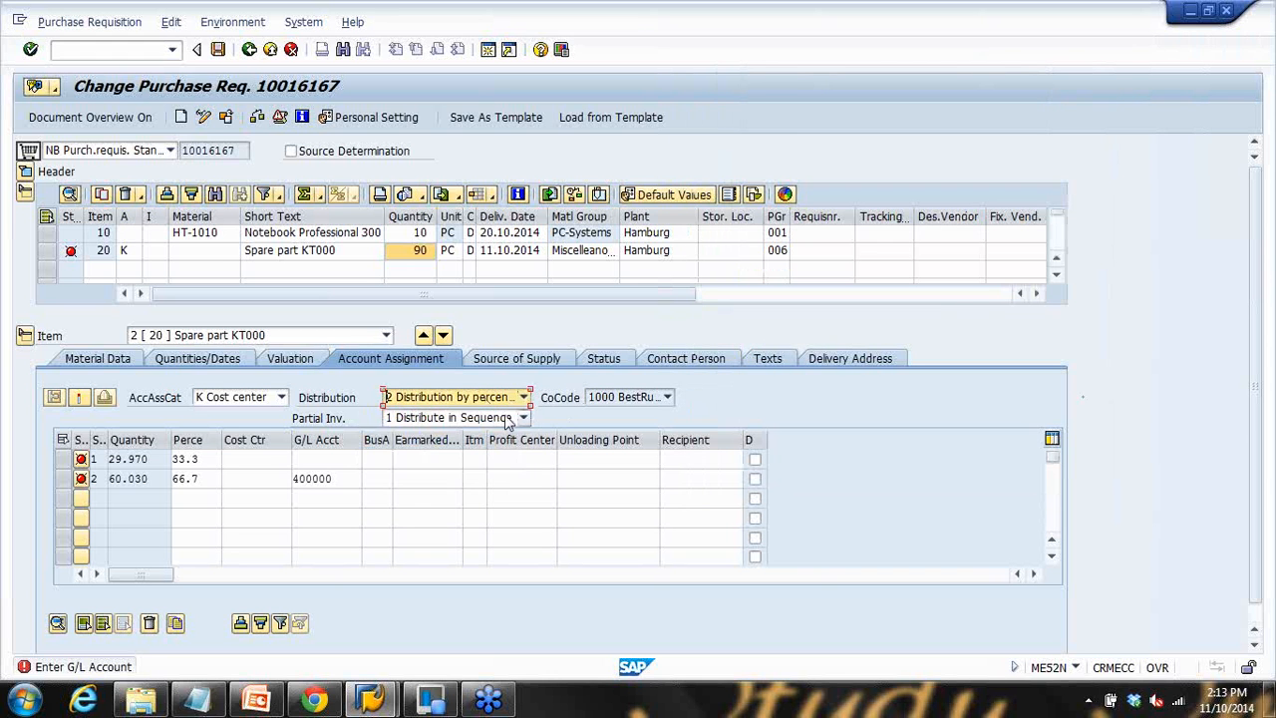
{"action": "left_click", "coordinate": [521, 418]}
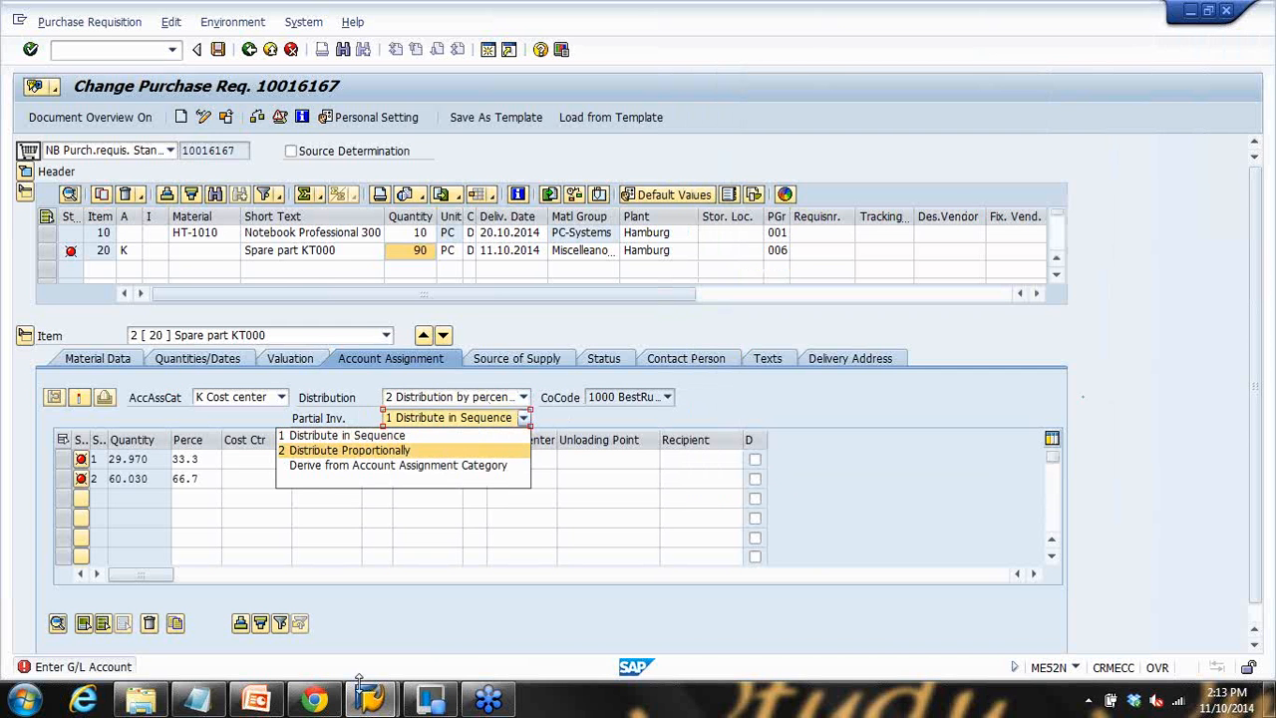
{"action": "left_click", "coordinate": [197, 702]}
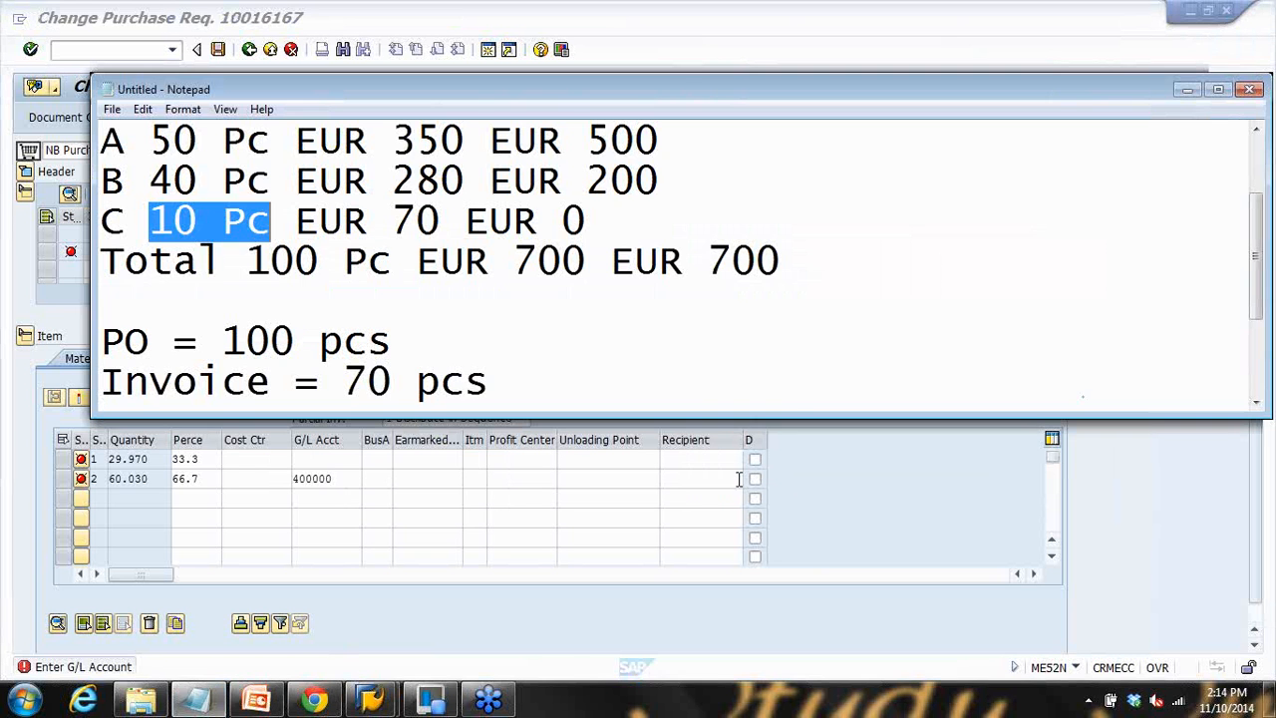
{"action": "left_click", "coordinate": [371, 700]}
{"action": "double_click", "coordinate": [444, 667]}
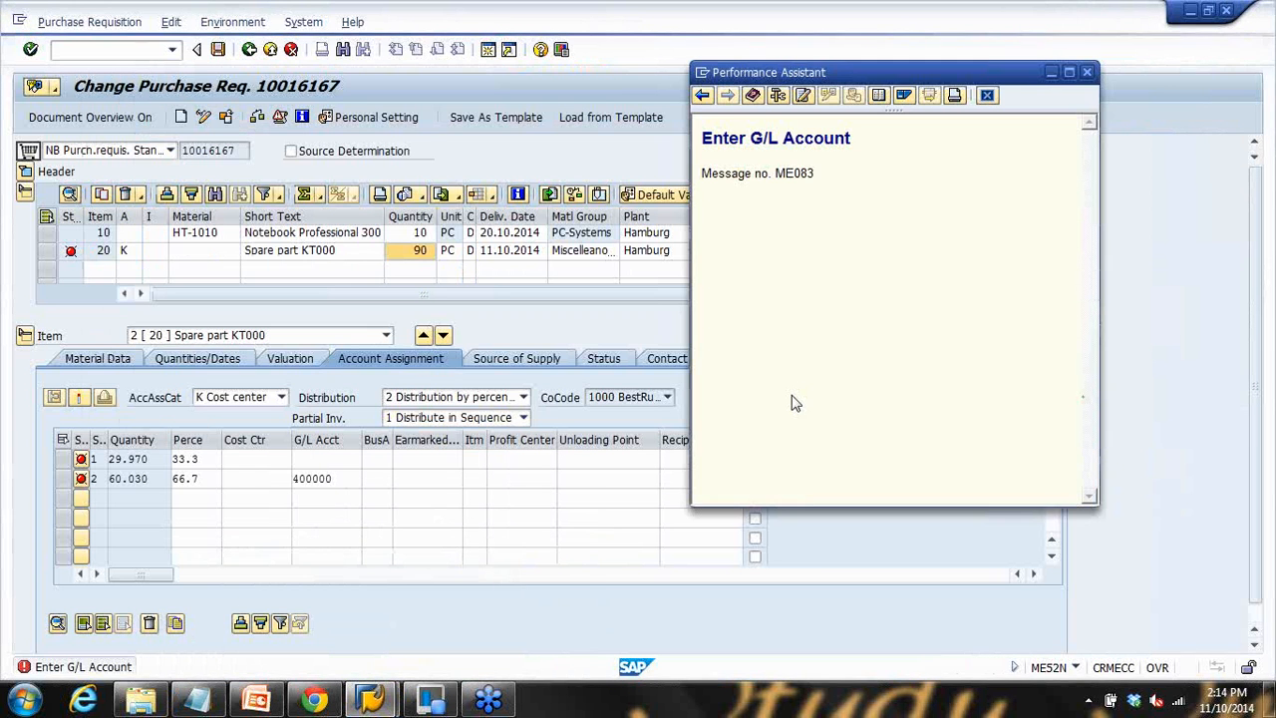
Step: Reopen the help for the Partial Inv. field and examine the proportional amounts and their total in its example
{"action": "left_click", "coordinate": [454, 423]}
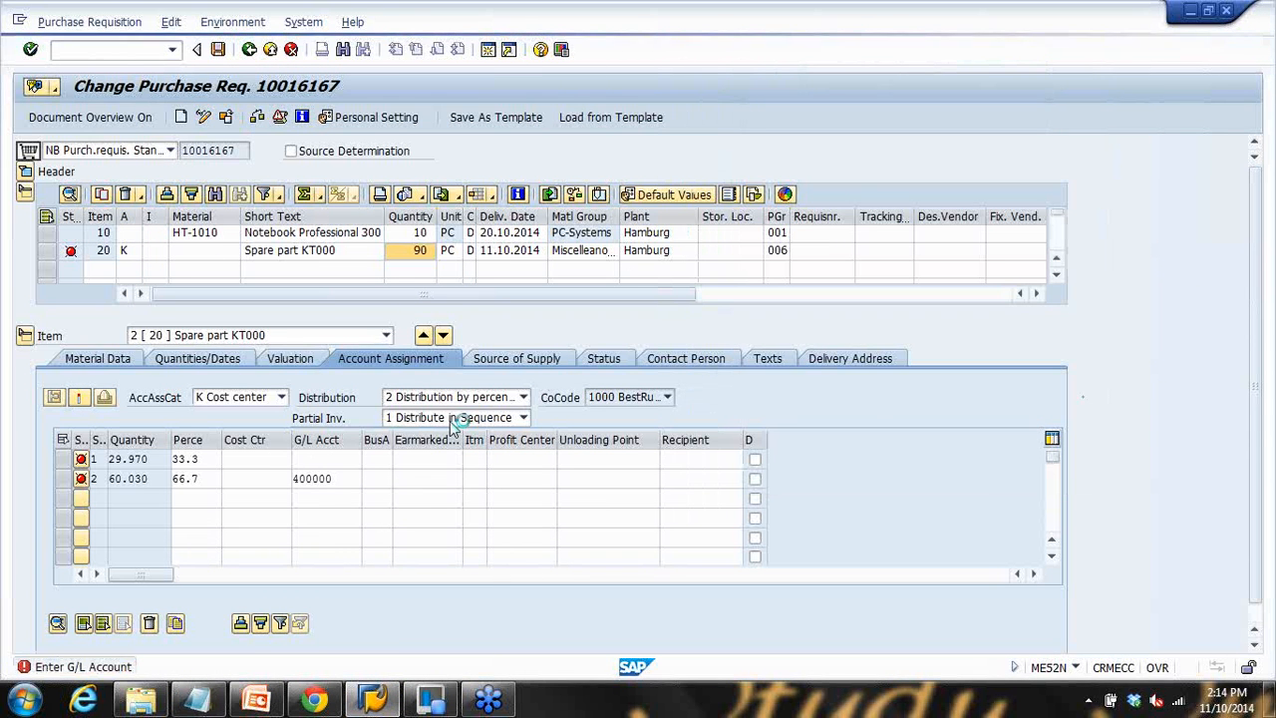
{"action": "left_click", "coordinate": [457, 418]}
{"action": "left_click", "coordinate": [457, 419]}
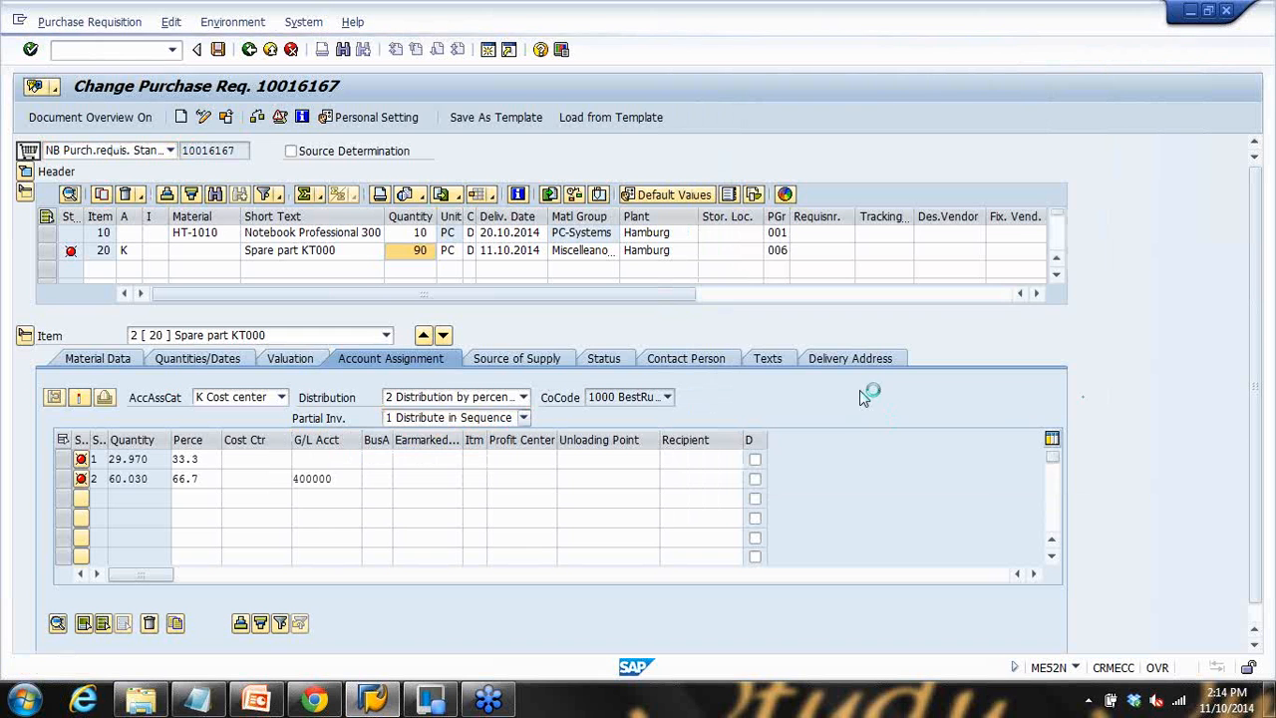
{"action": "scroll", "coordinate": [866, 396], "scroll_direction": "down", "scroll_amount": 5}
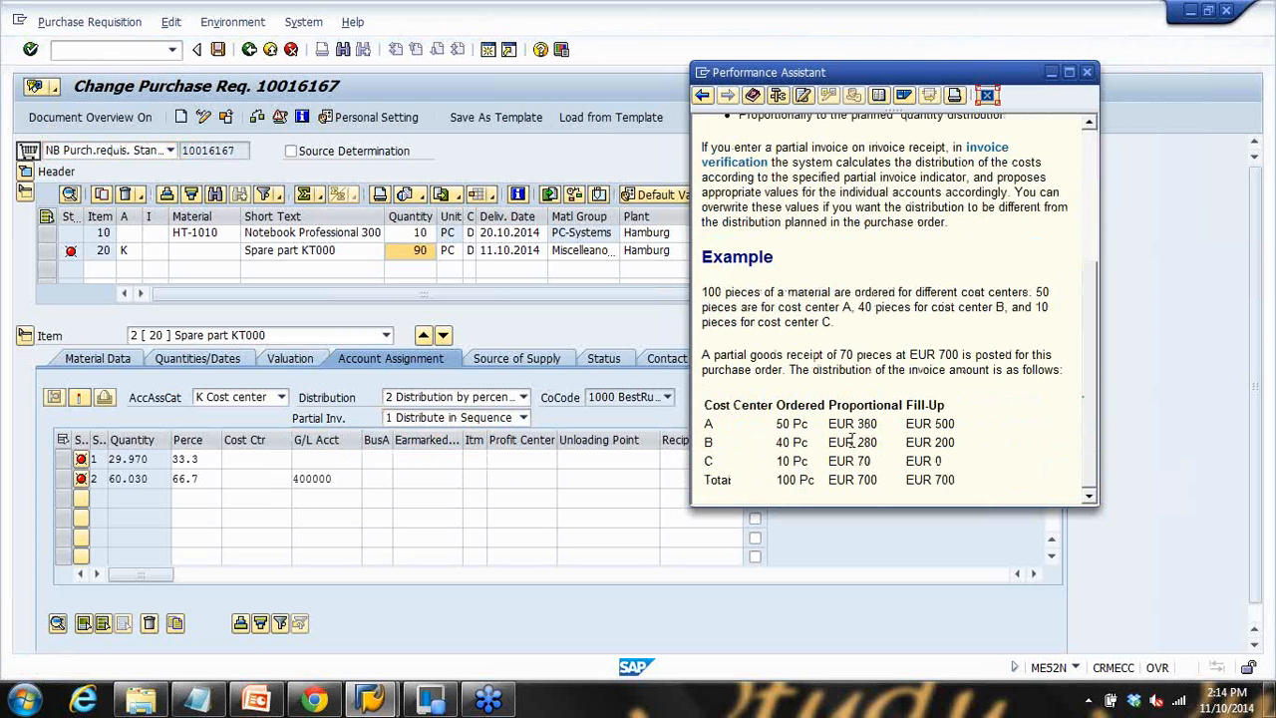
{"action": "left_click_drag", "start_coordinate": [855, 425], "coordinate": [856, 461]}
{"action": "left_click_drag", "start_coordinate": [830, 479], "coordinate": [879, 480]}
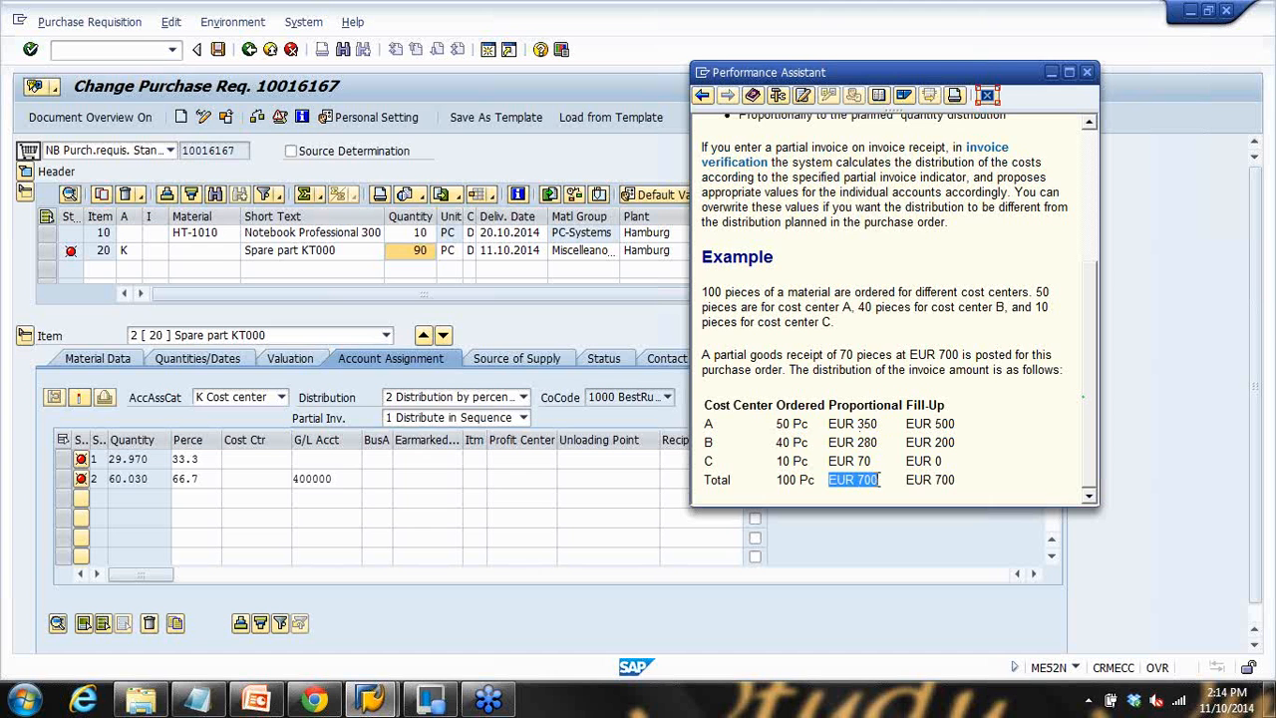
Step: Check the Fill-Up total in the help example, review the partial invoice distribution options, and select requisition item 20
{"action": "left_click_drag", "start_coordinate": [908, 479], "coordinate": [943, 480]}
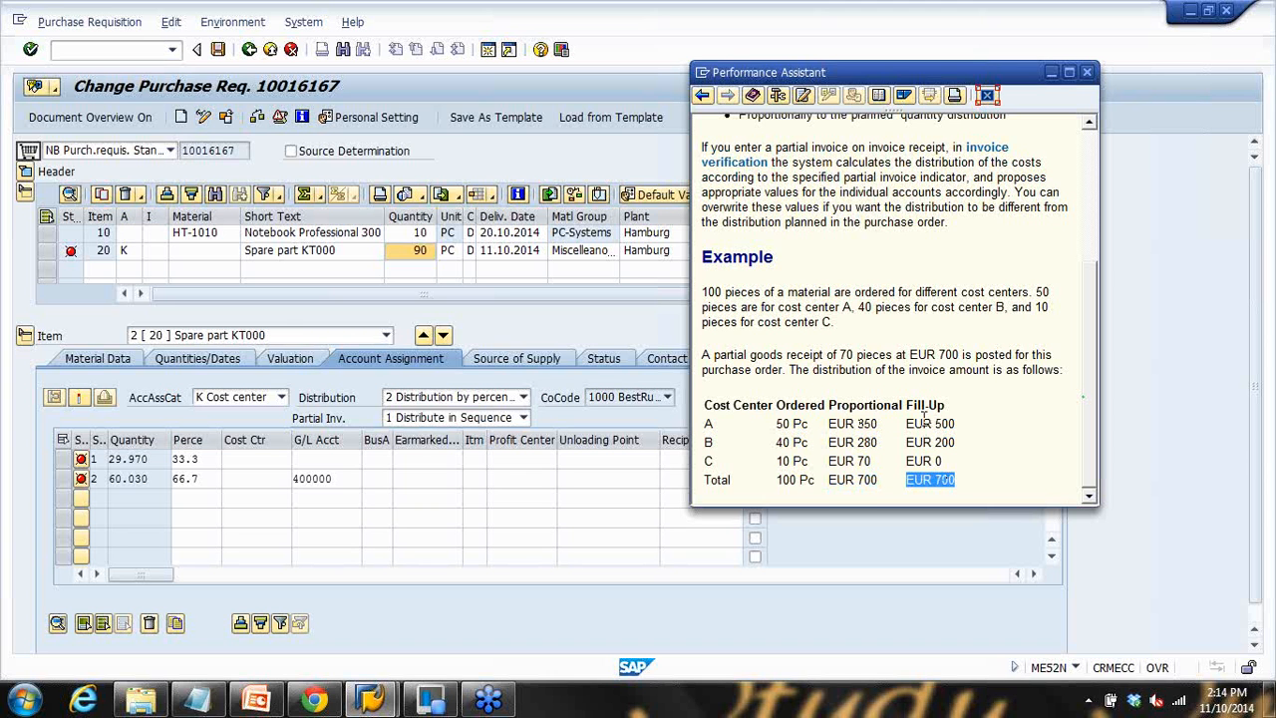
{"action": "left_click", "coordinate": [524, 417]}
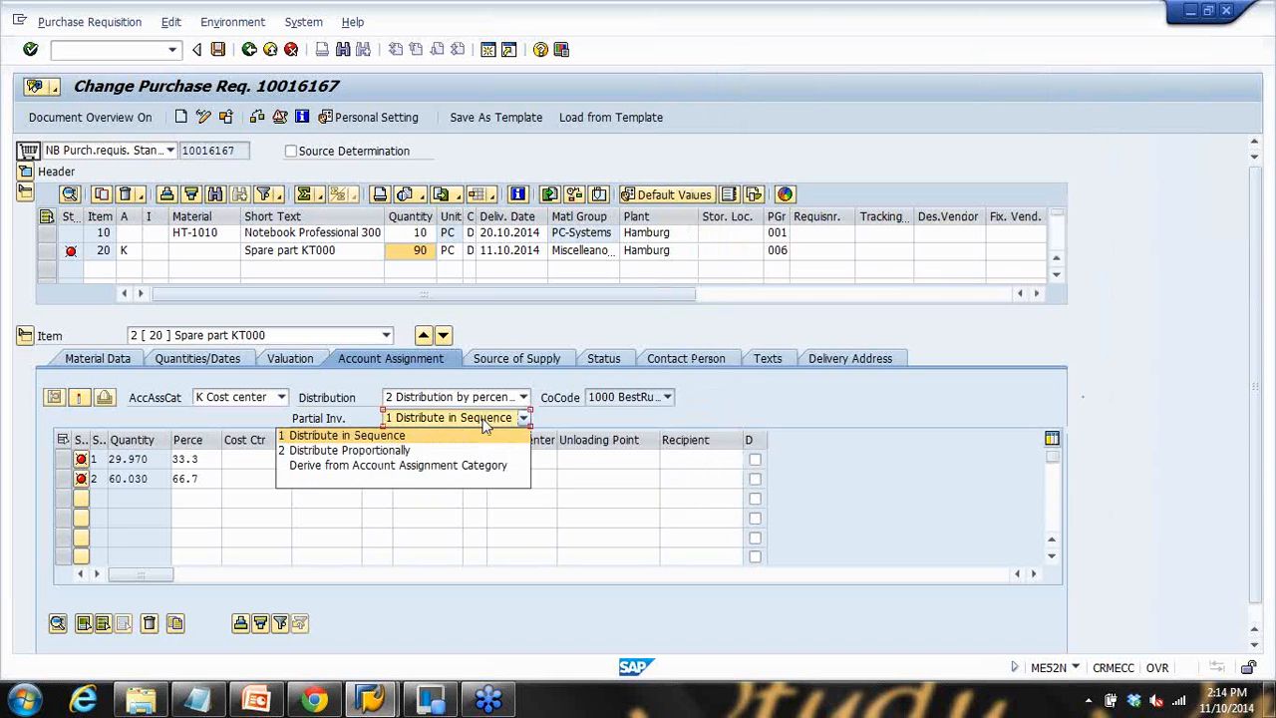
{"action": "left_click", "coordinate": [623, 424]}
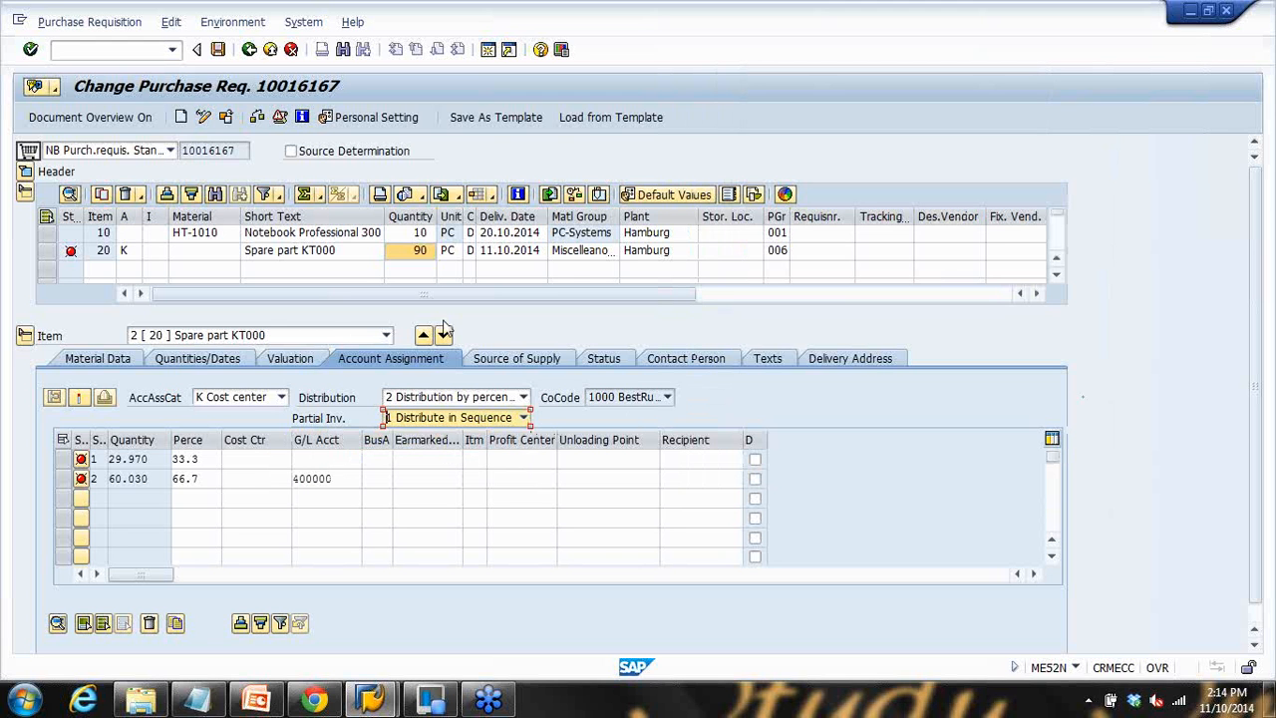
{"action": "left_click", "coordinate": [46, 251]}
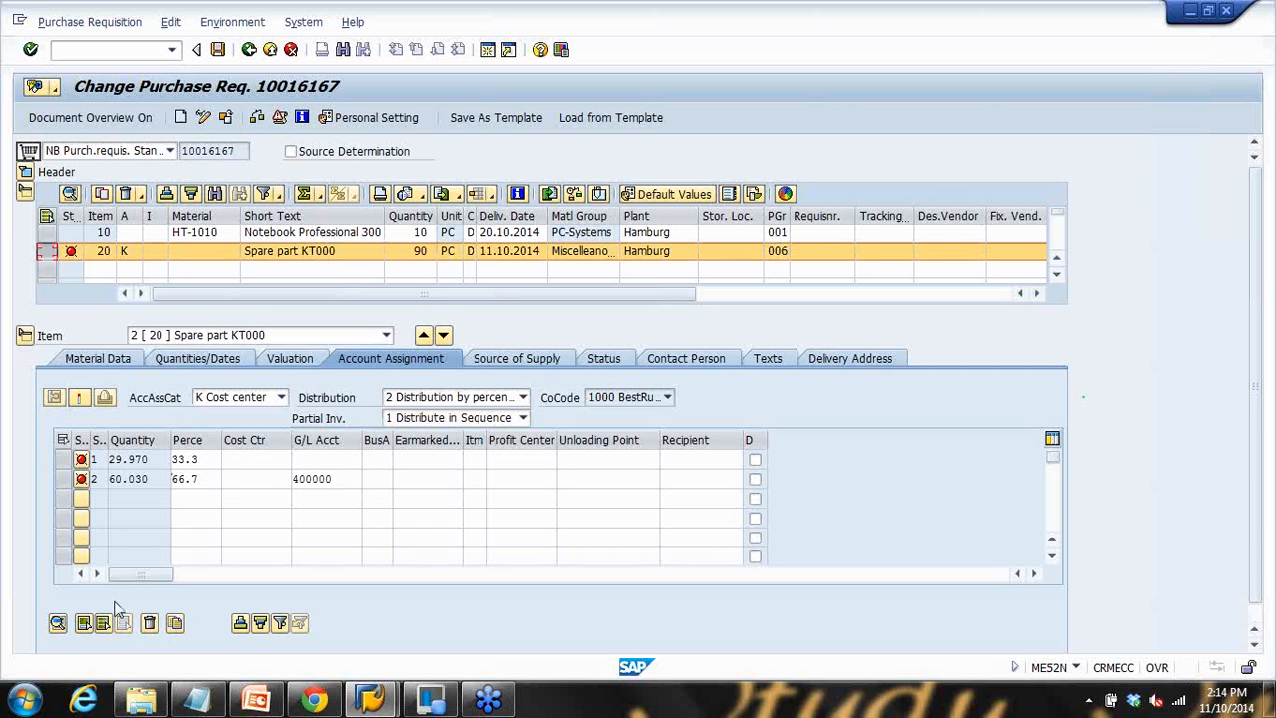
Step: Switch to PowerPoint and present the account assignment category slide and the Features of Purchase Requisition slide
{"action": "left_click", "coordinate": [256, 700]}
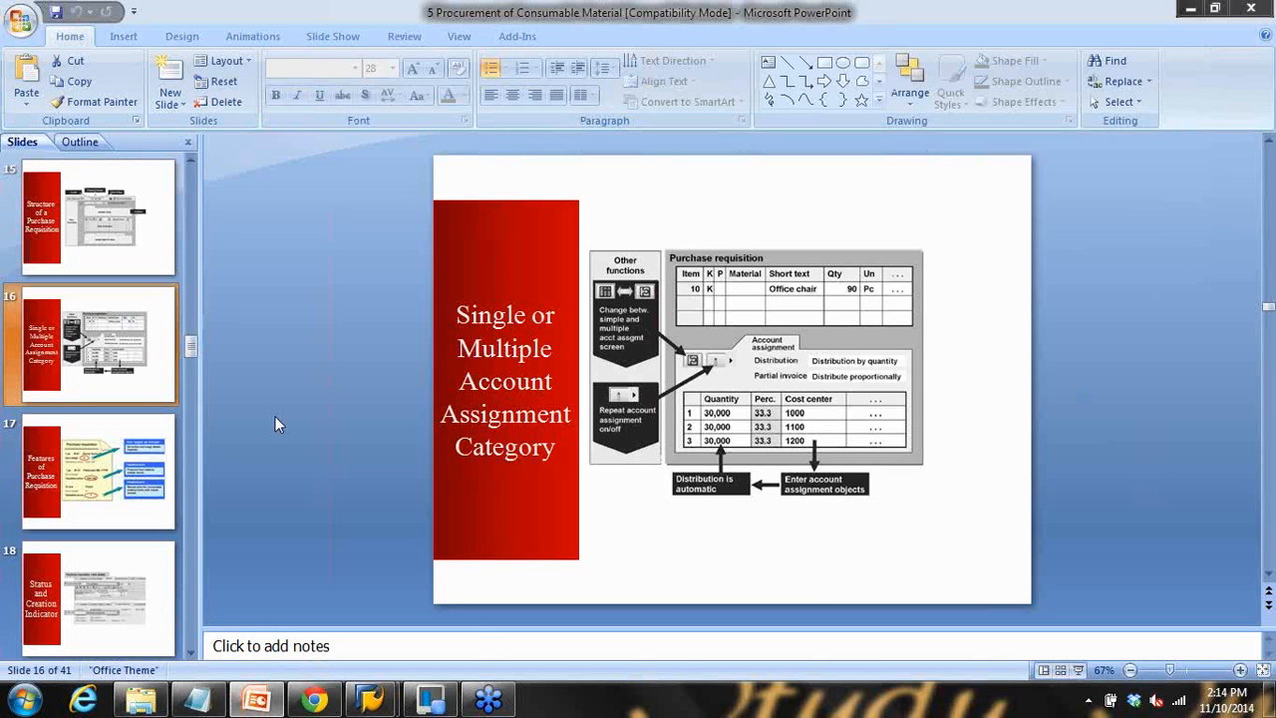
{"action": "left_click", "coordinate": [1077, 670]}
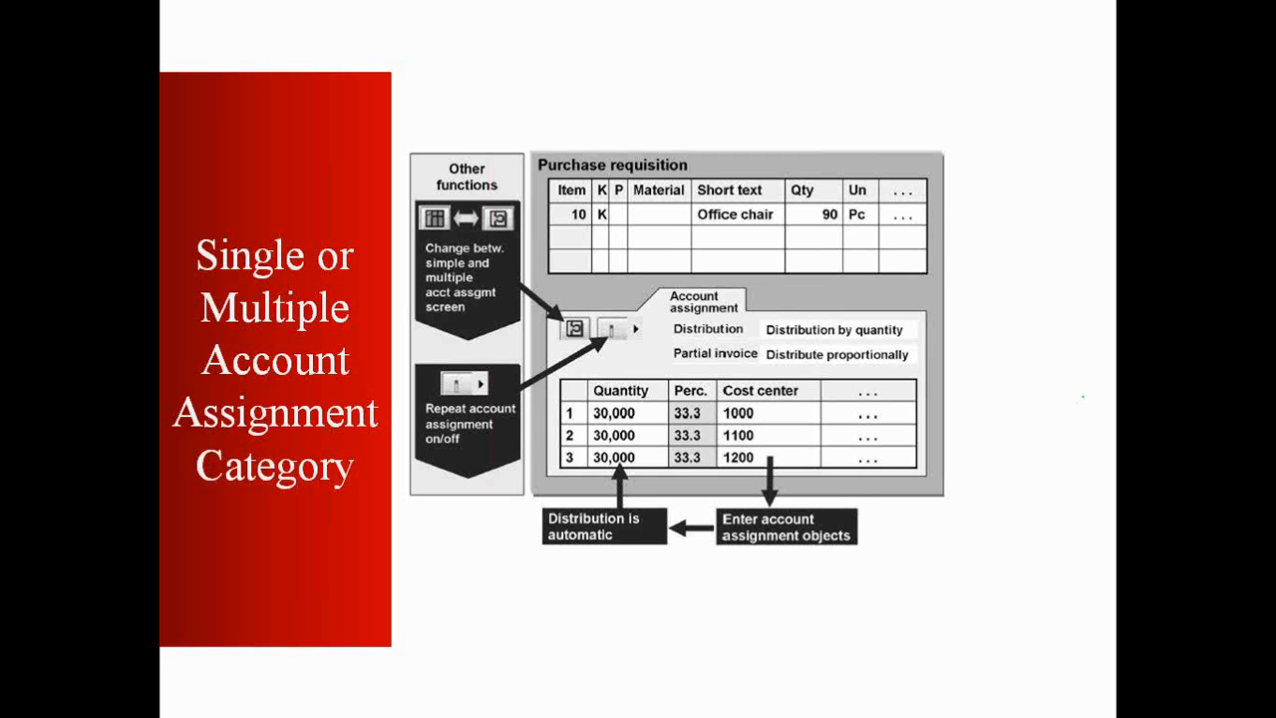
{"action": "key", "text": "Right"}
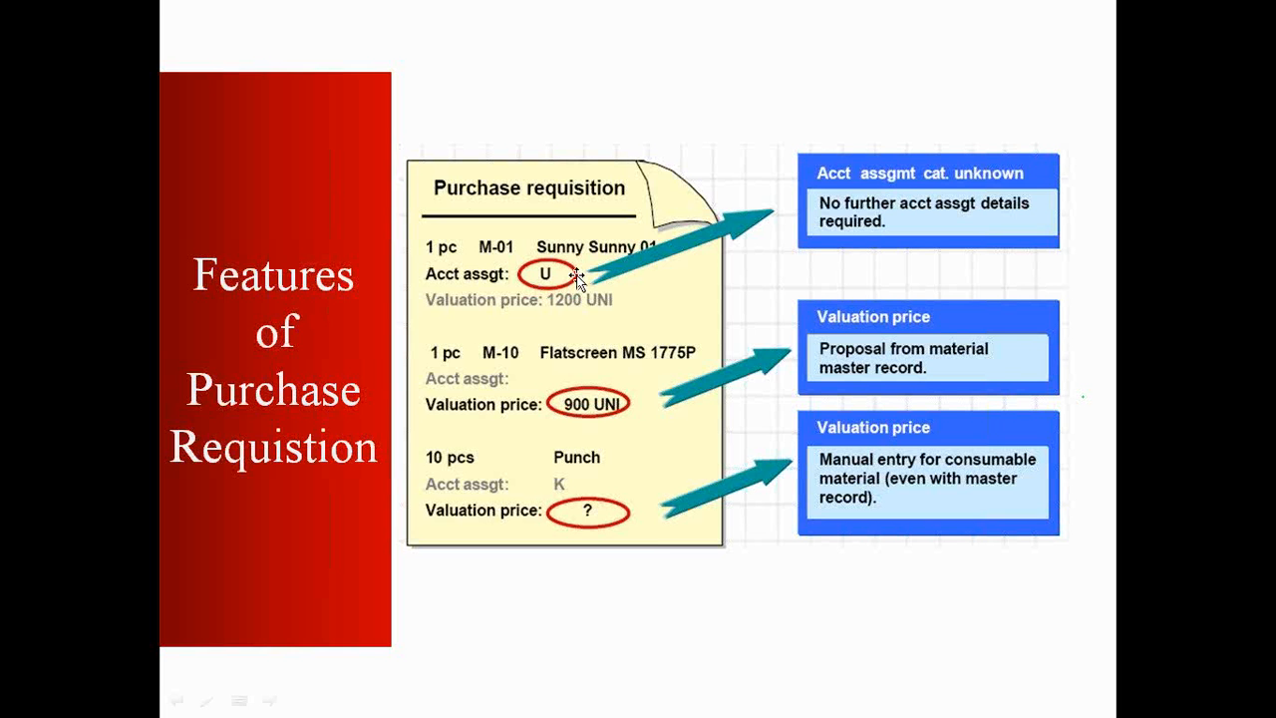
{"action": "key", "text": "Escape"}
Step: Return to the SAP purchase requisition and change item 20's account assignment category to U (Unknown)
{"action": "mouse_move", "coordinate": [371, 698]}
{"action": "left_click", "coordinate": [311, 616]}
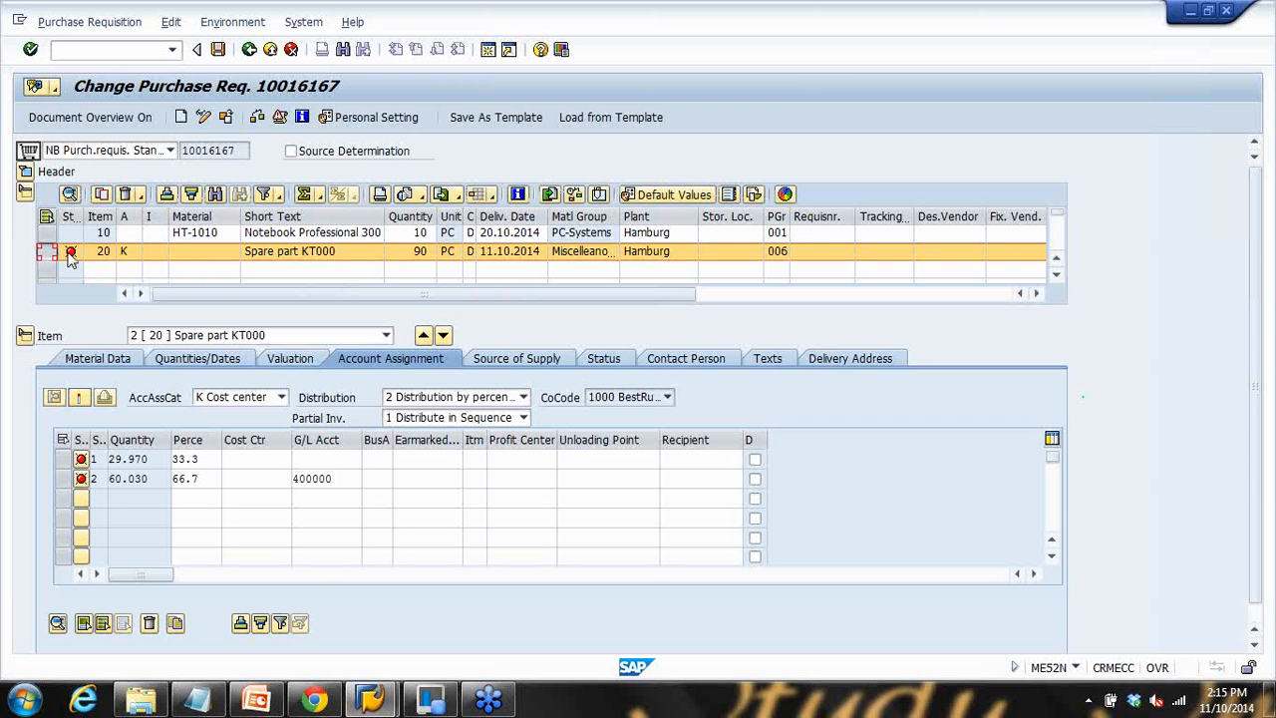
{"action": "left_click", "coordinate": [135, 256]}
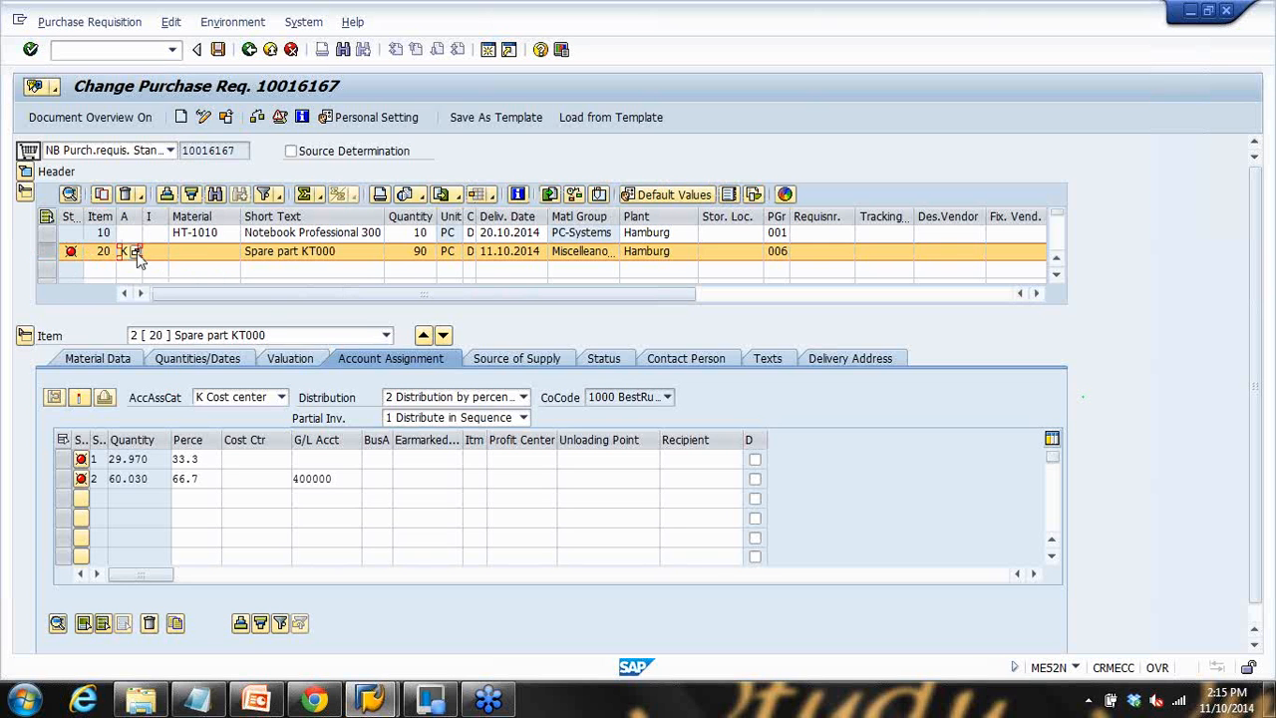
{"action": "left_click", "coordinate": [138, 255]}
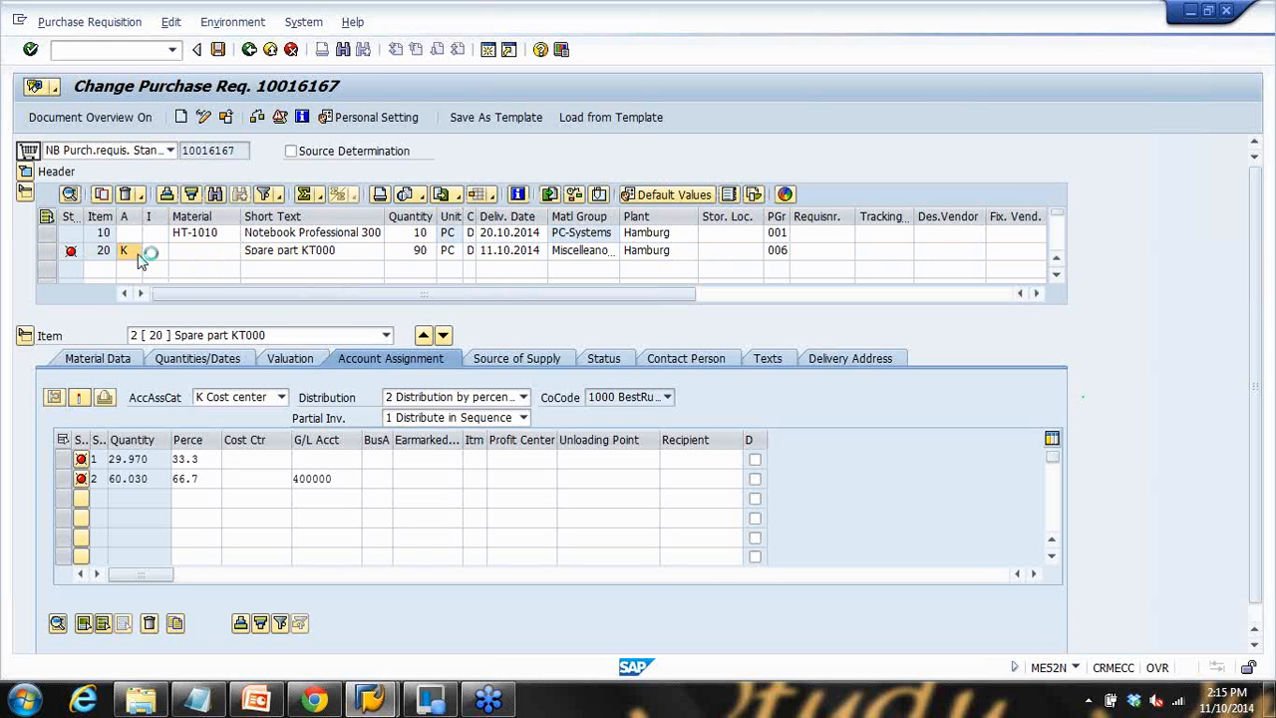
{"action": "scroll", "coordinate": [135, 263], "scroll_direction": "down", "scroll_amount": 1}
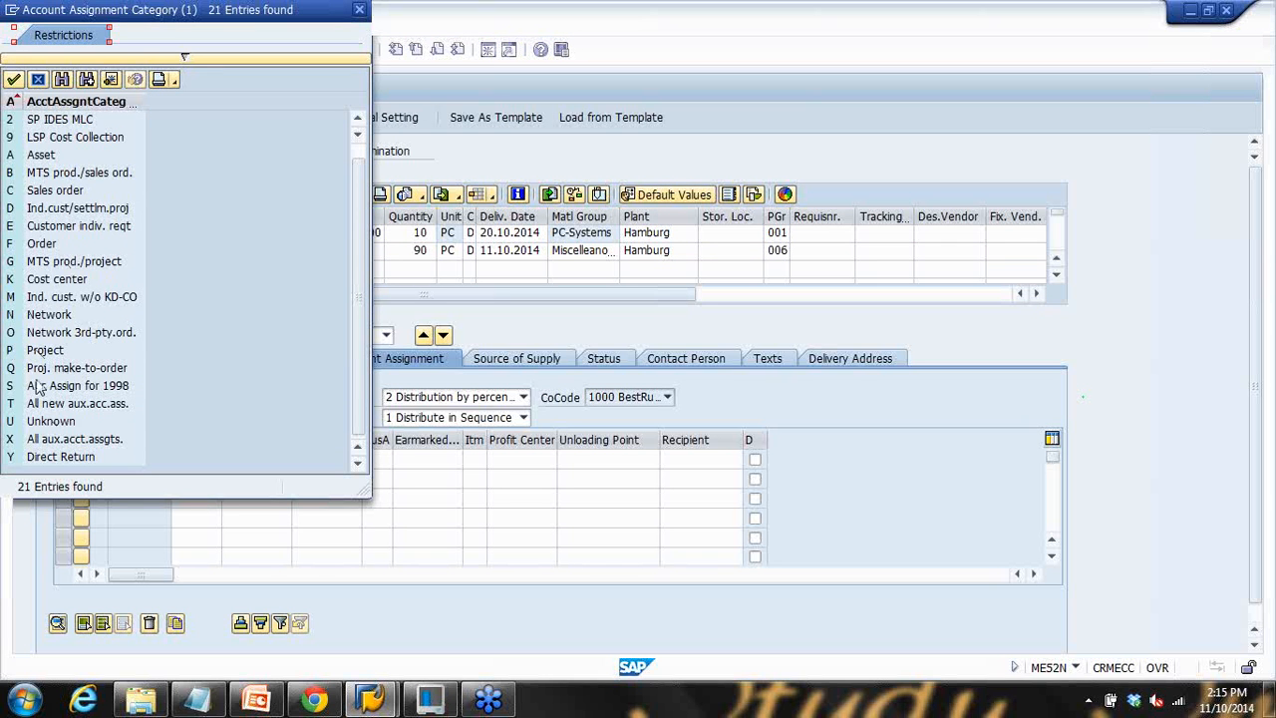
{"action": "left_click", "coordinate": [37, 420]}
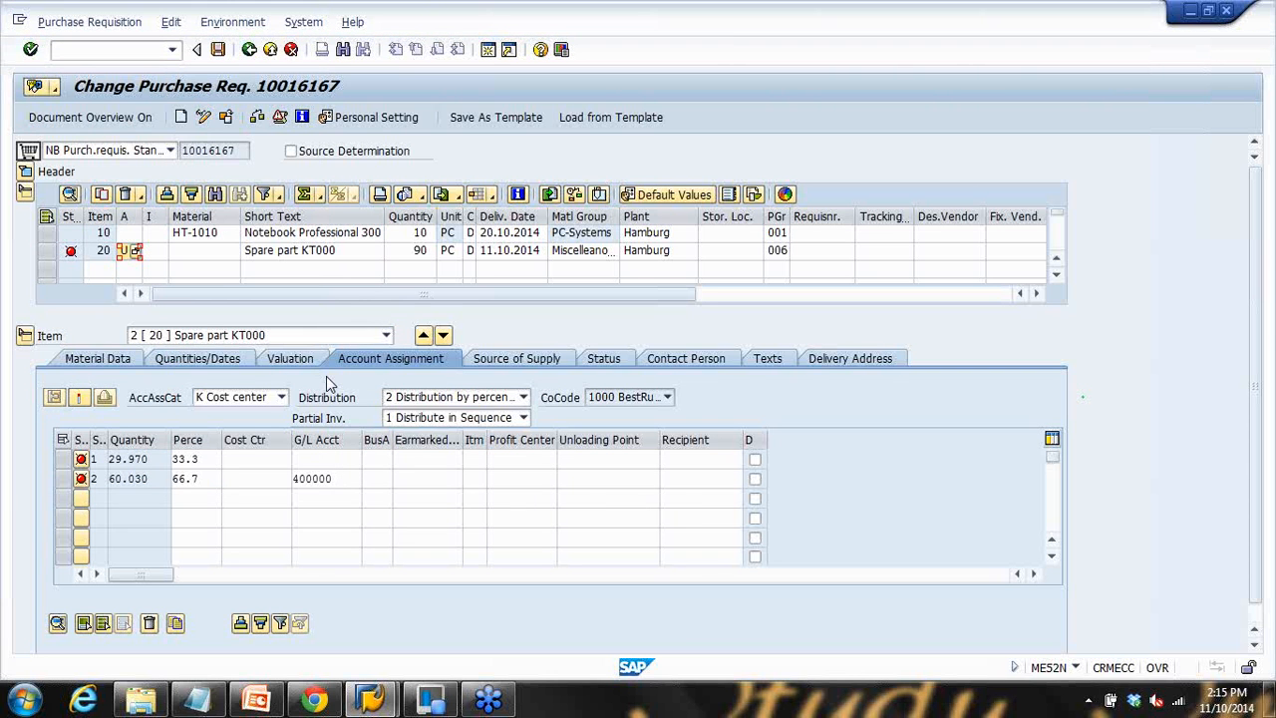
{"action": "key", "text": "Return"}
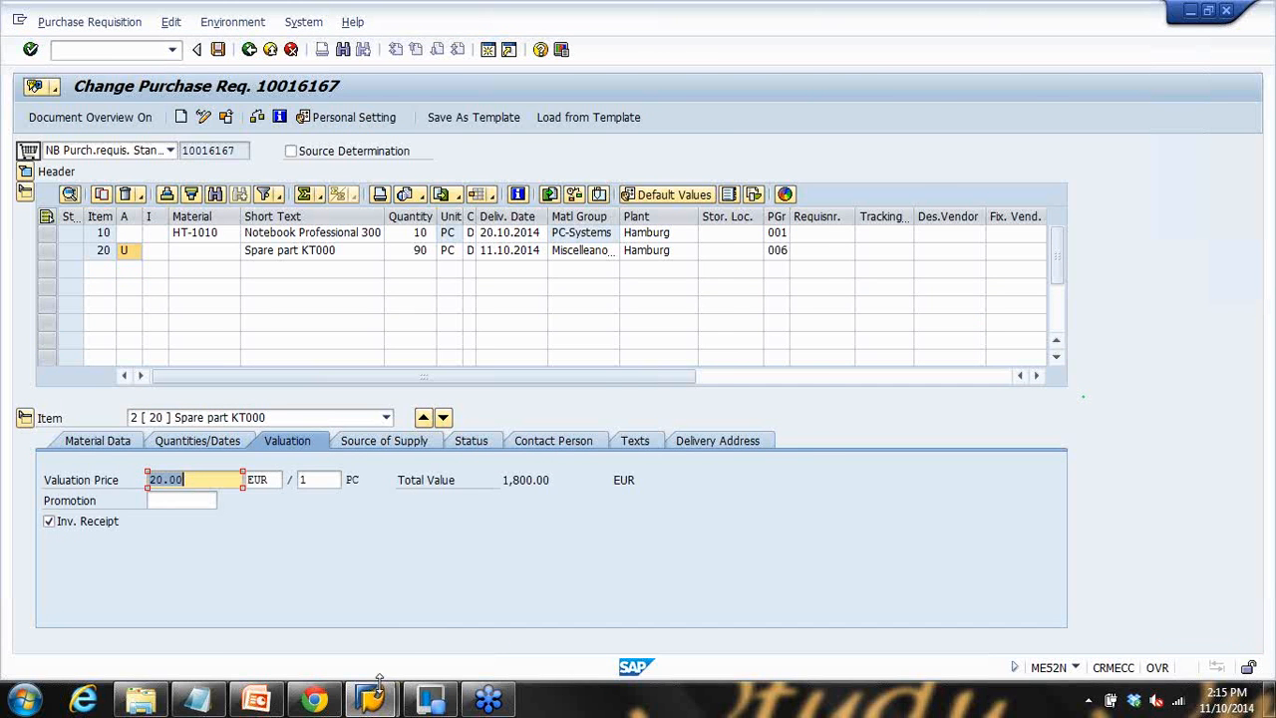
Step: Switch to PowerPoint and review the Features of Purchase Requisition slide in full-screen view
{"action": "left_click", "coordinate": [256, 698]}
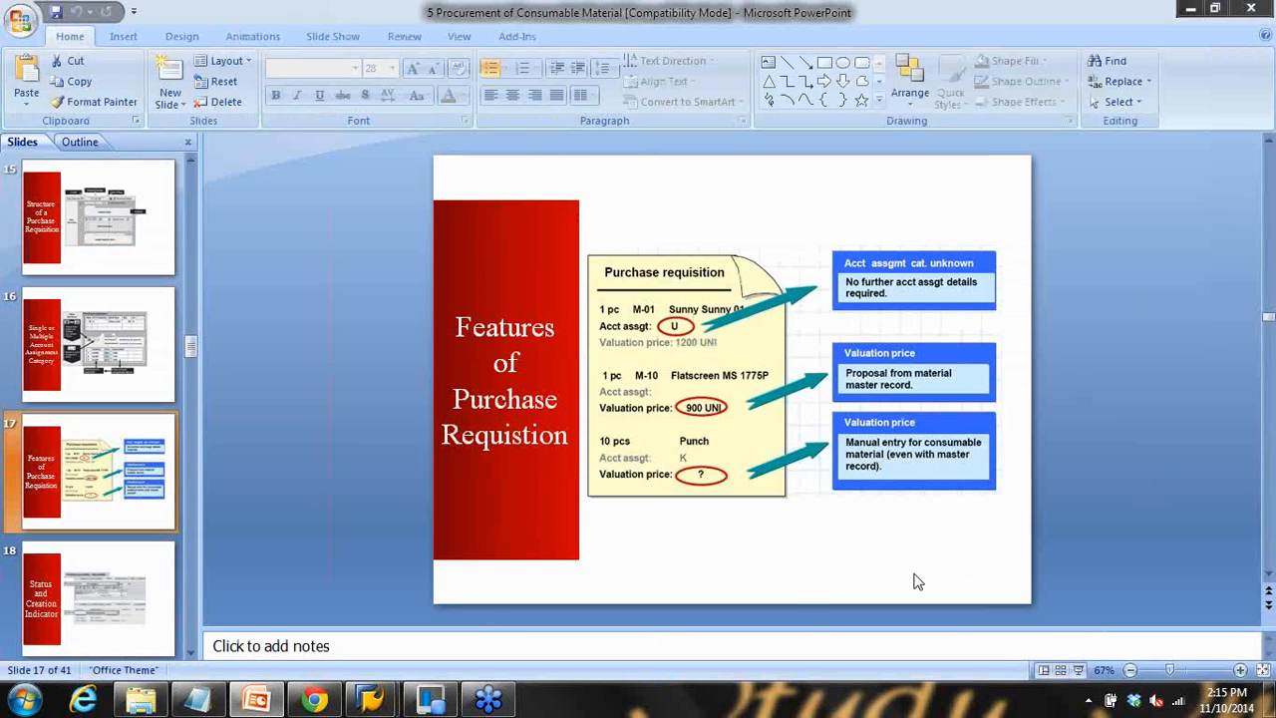
{"action": "left_click", "coordinate": [1079, 671]}
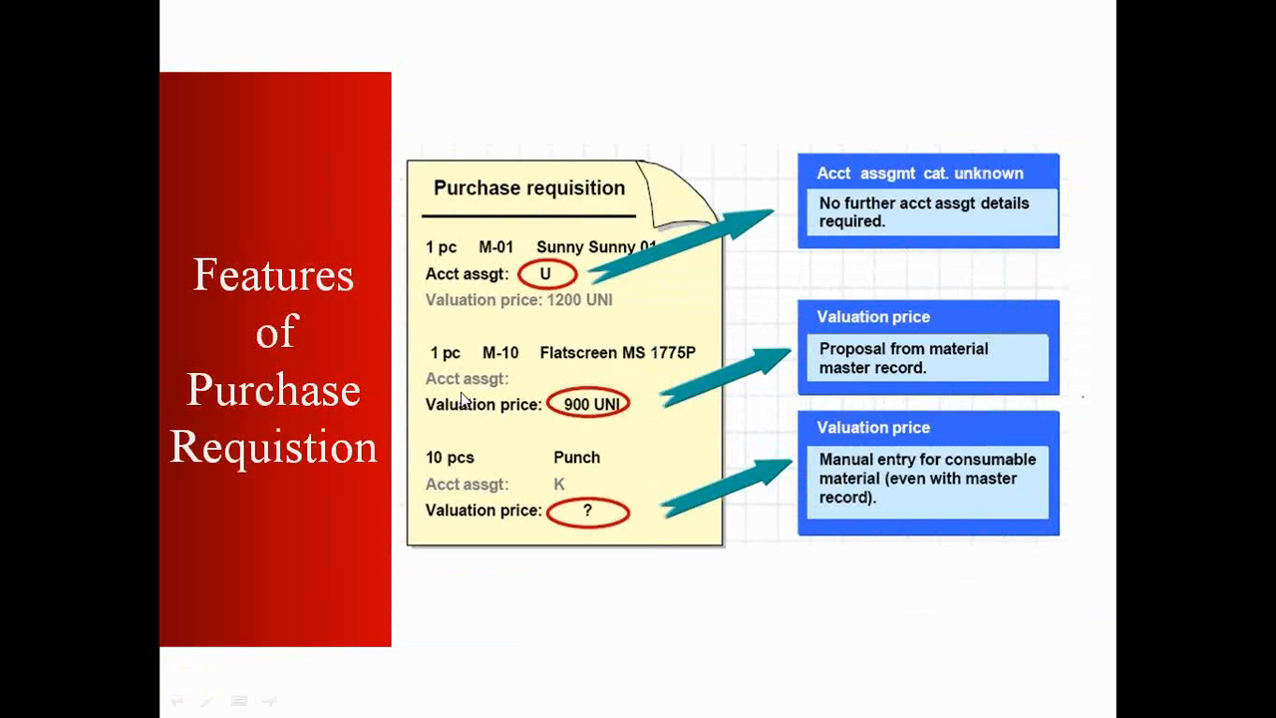
{"action": "key", "text": "Escape"}
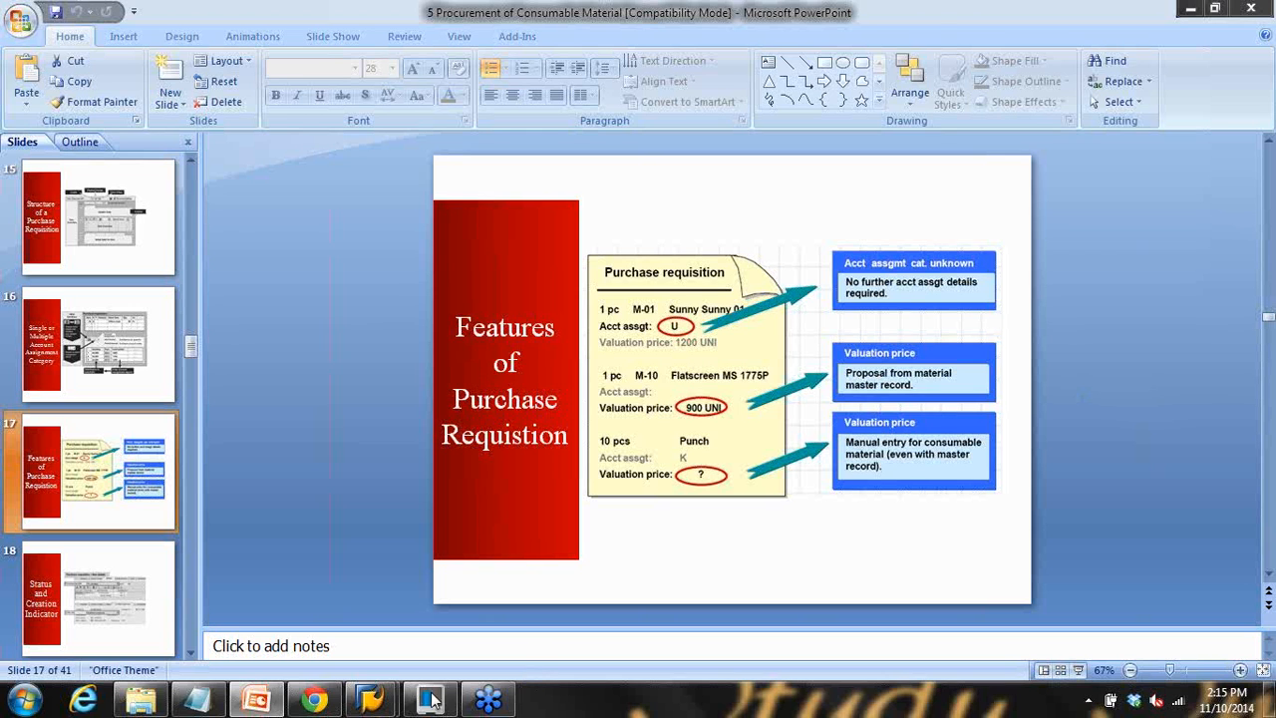
Step: Switch to Notepad, enlarge its window, and replace all the notes with the heading "Consumable Material"
{"action": "left_click", "coordinate": [198, 701]}
{"action": "left_click", "coordinate": [453, 333]}
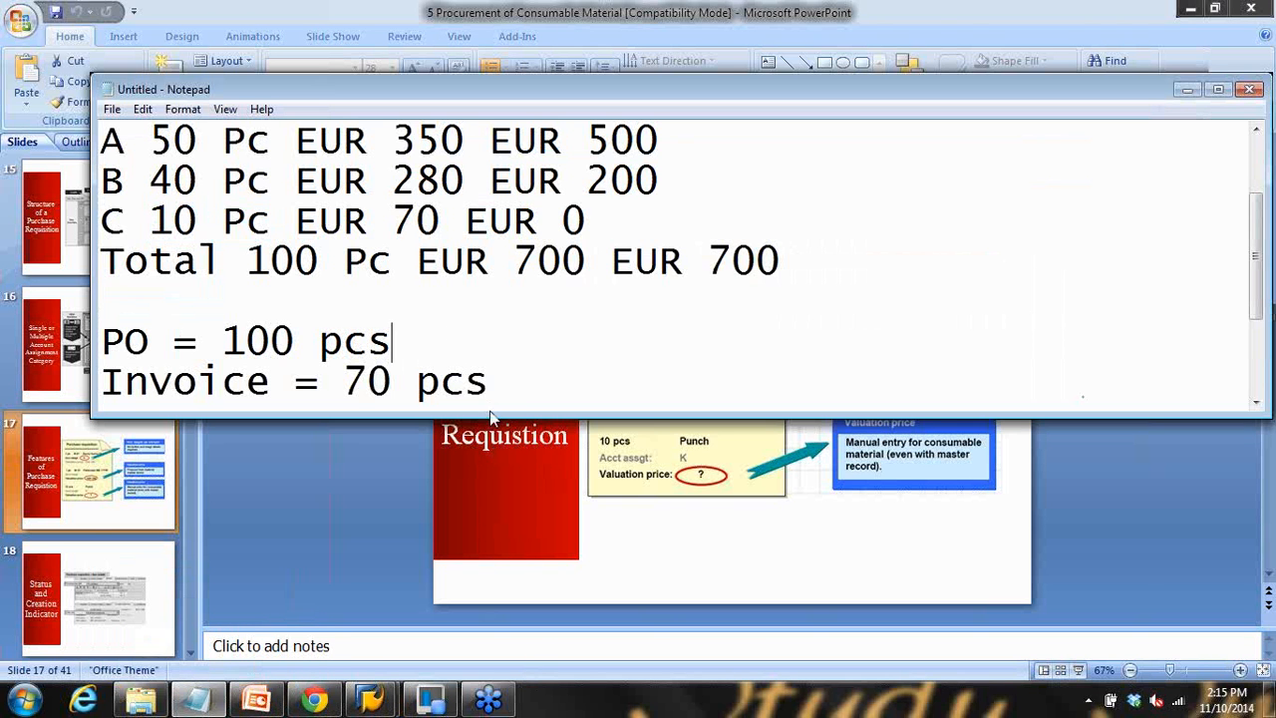
{"action": "left_click_drag", "start_coordinate": [489, 411], "coordinate": [469, 612]}
{"action": "left_click", "coordinate": [424, 433]}
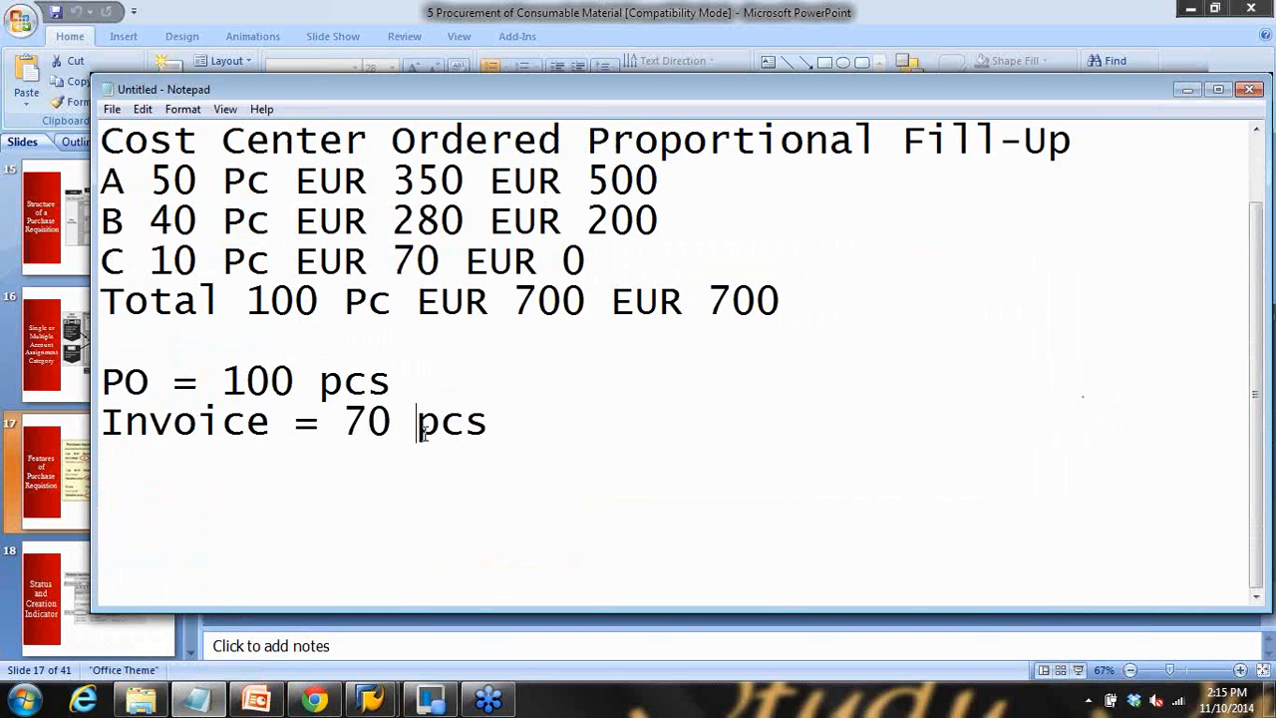
{"action": "key", "text": "ctrl+a"}
{"action": "type", "text": "Consu"}
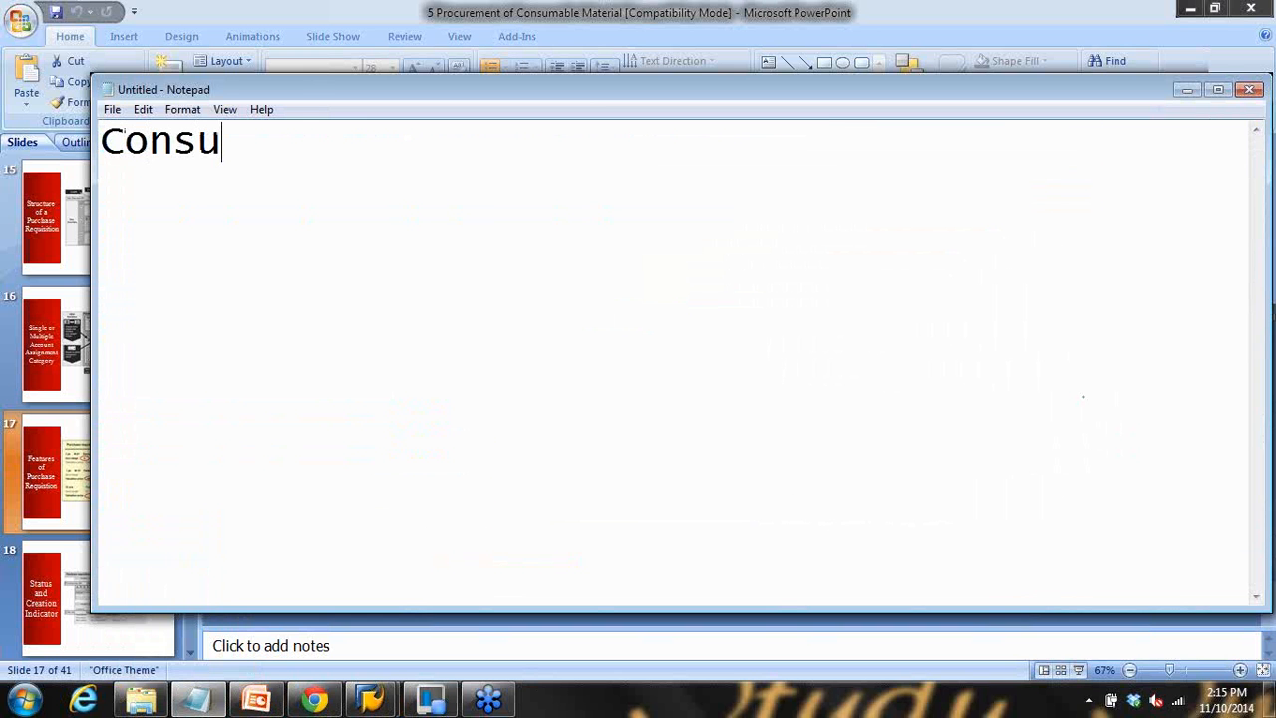
{"action": "type", "text": "mable Mat"}
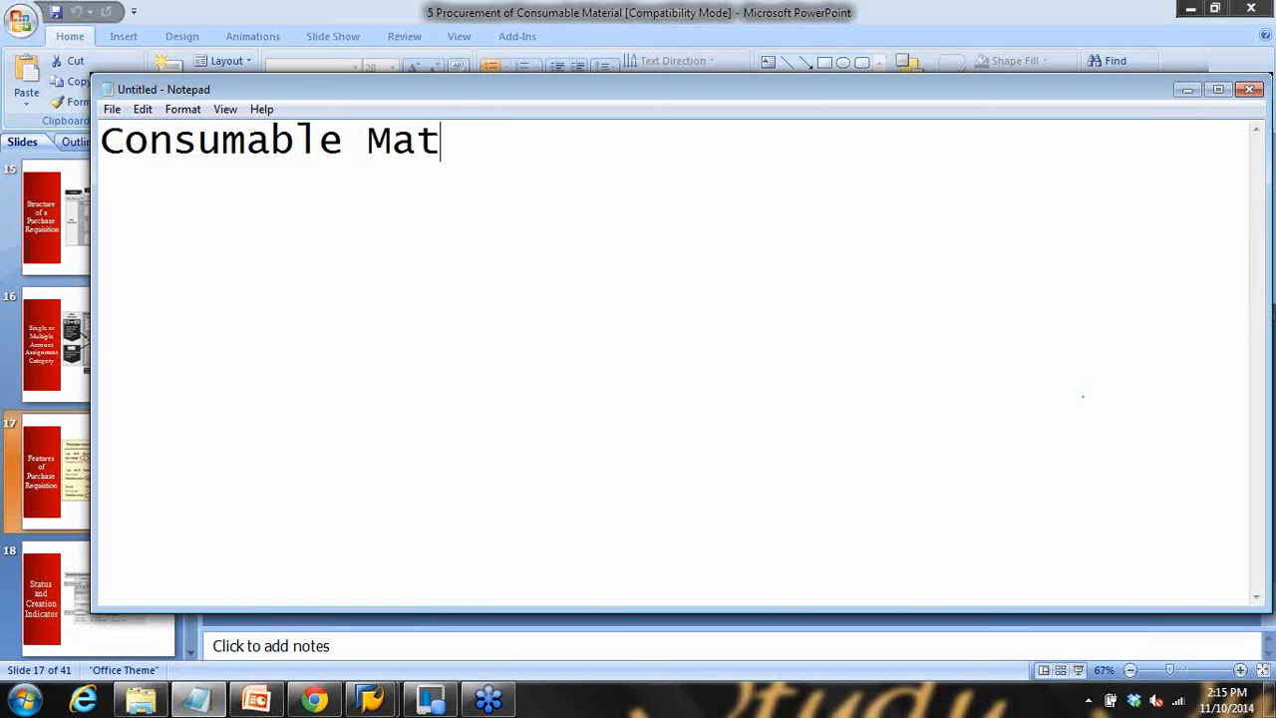
{"action": "type", "text": "erial "}
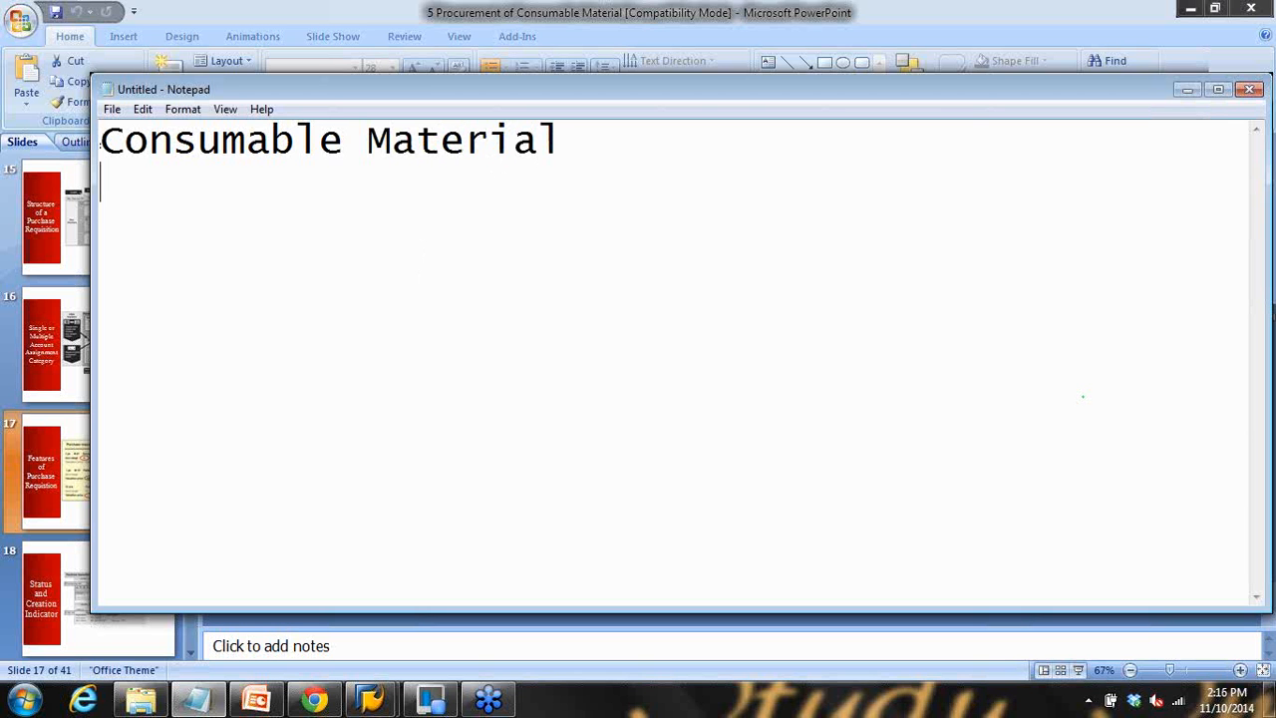
Step: Add the line "1. Material with MM record" below the Consumable Material heading
{"action": "type", "text": "1. Ma"}
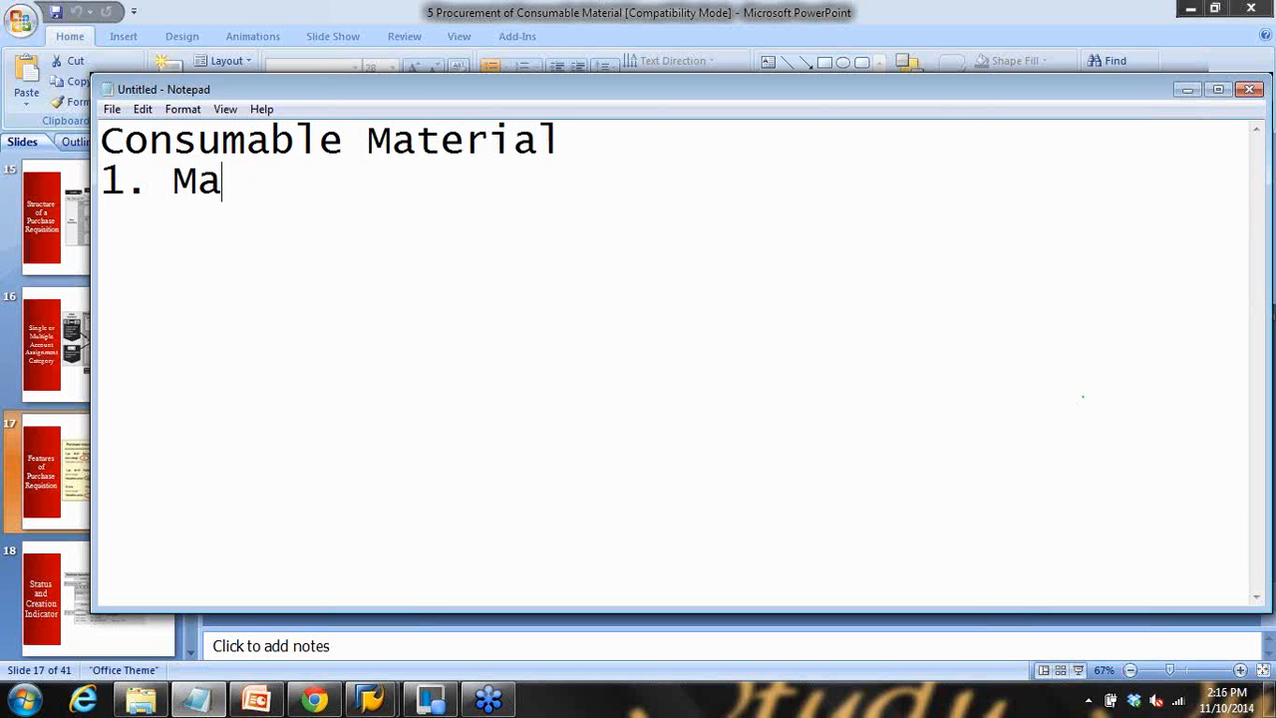
{"action": "type", "text": "terial wi"}
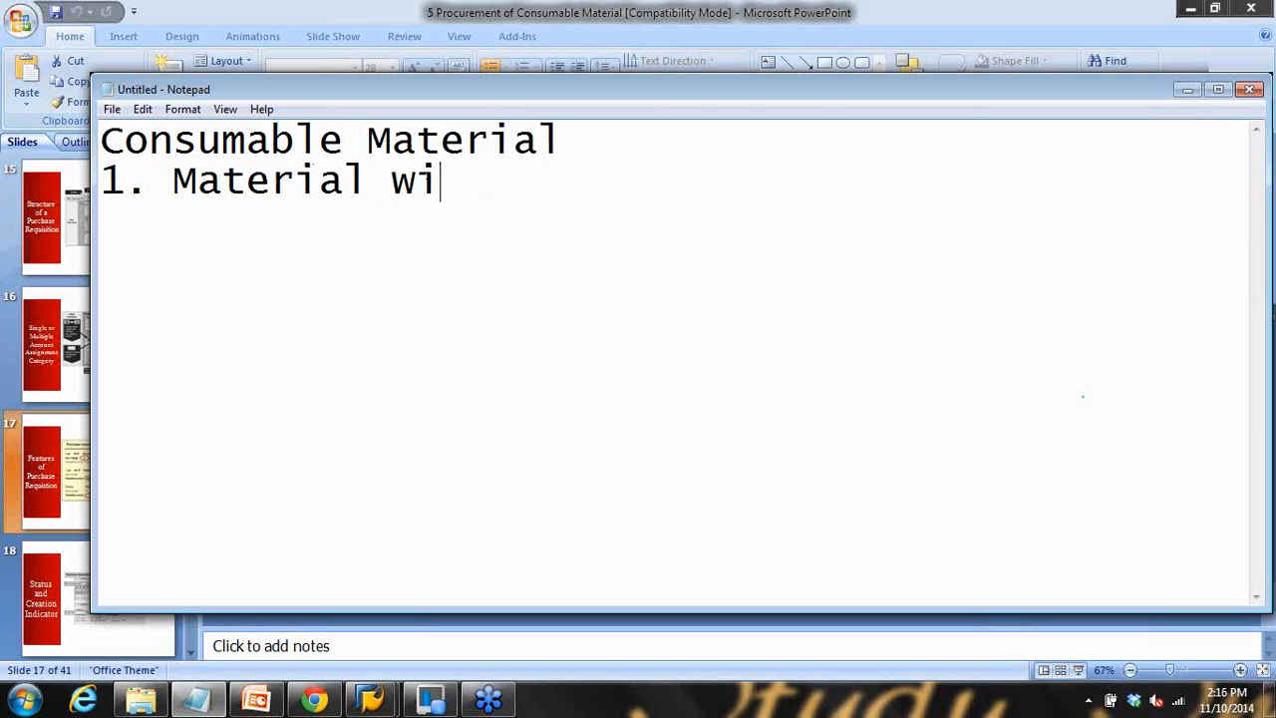
{"action": "type", "text": "th MM record"}
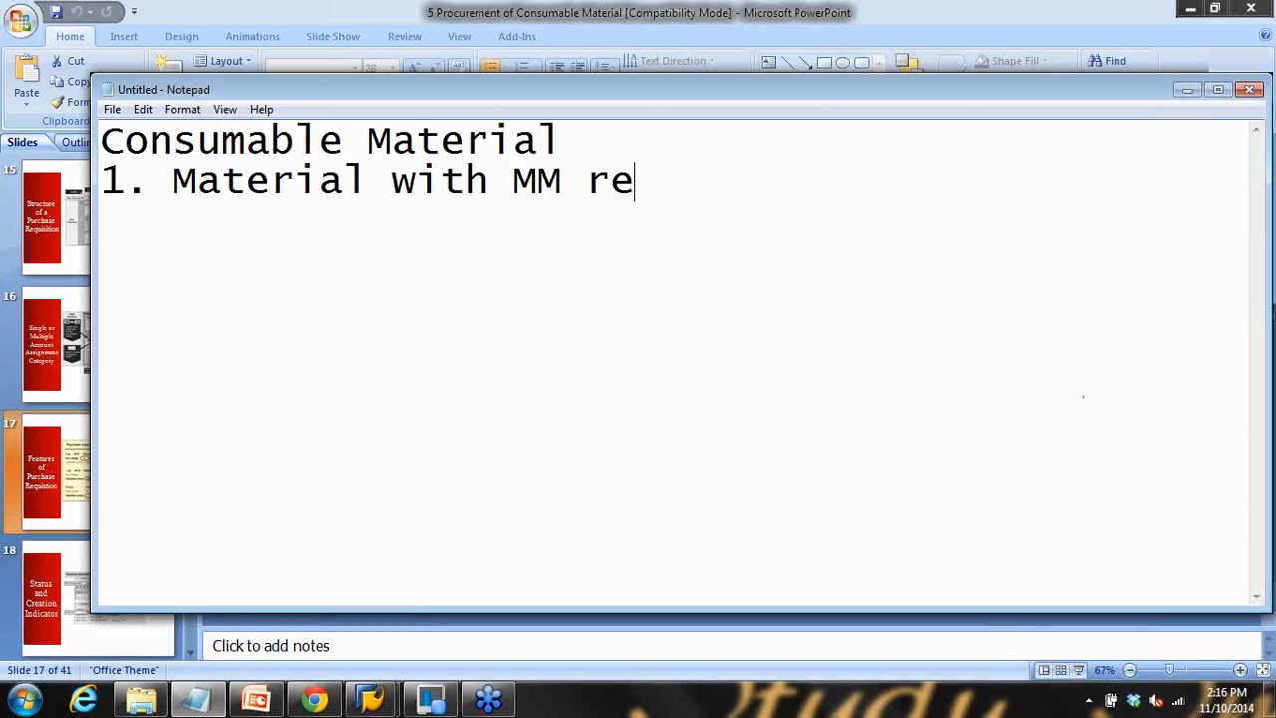
{"action": "key", "text": "Return"}
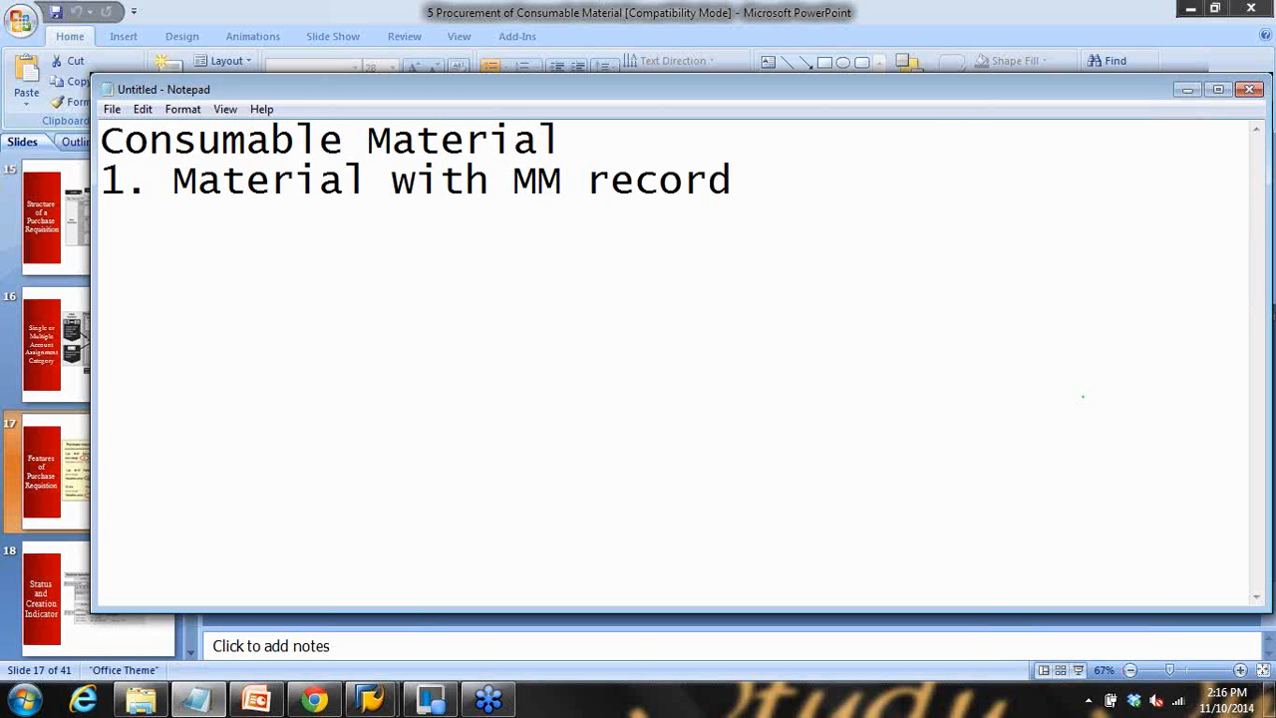
Step: Add the second list line "2. Text material (without MM record)" to the notes
{"action": "type", "text": "2. Text "}
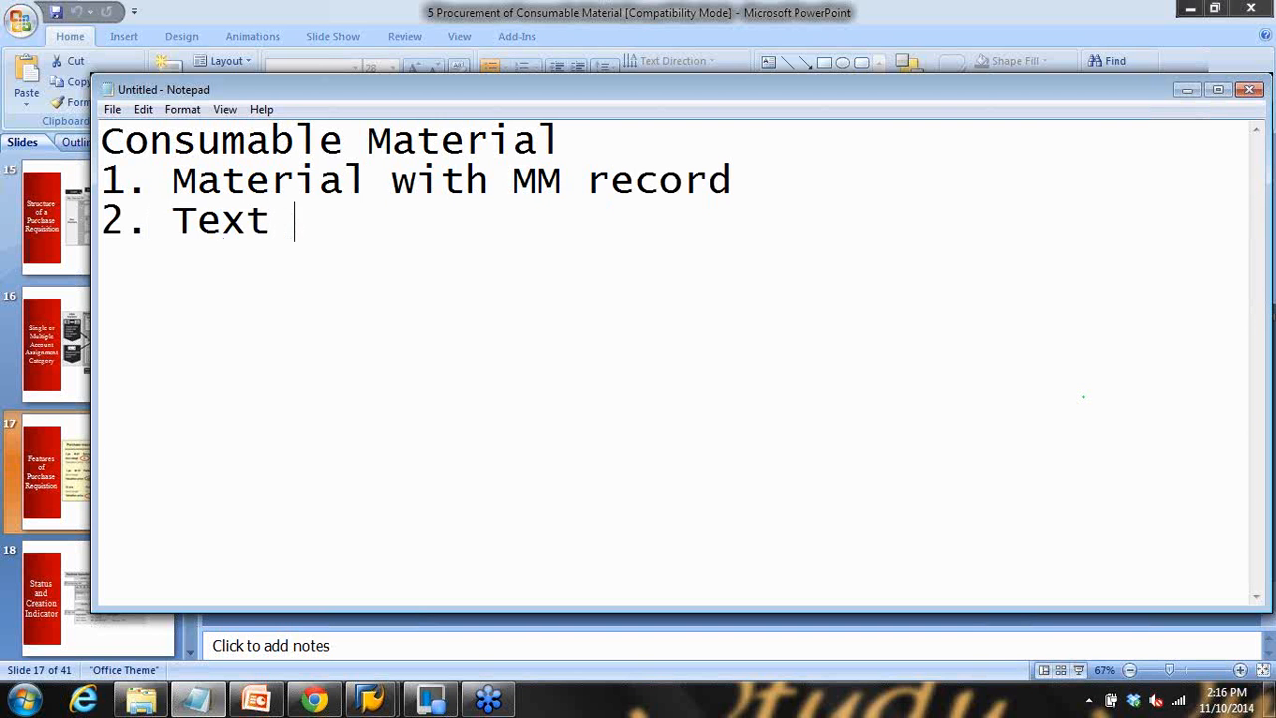
{"action": "type", "text": "mater"}
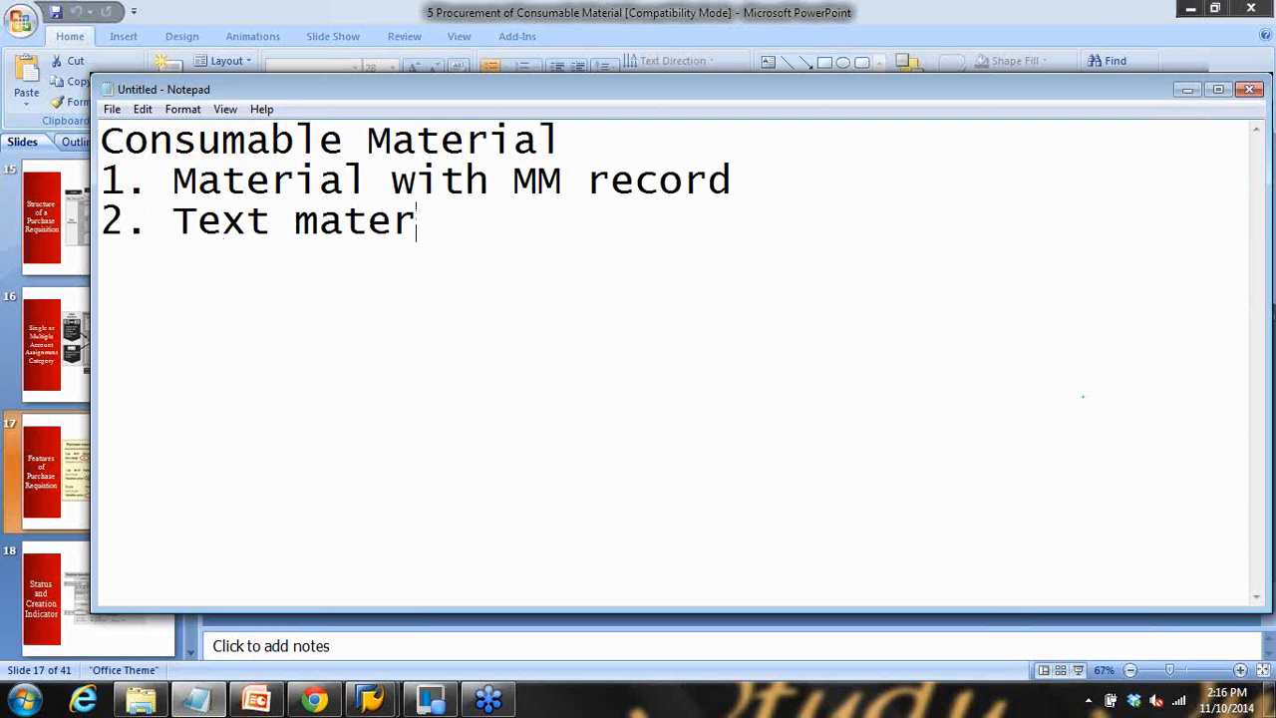
{"action": "type", "text": "ial (wi"}
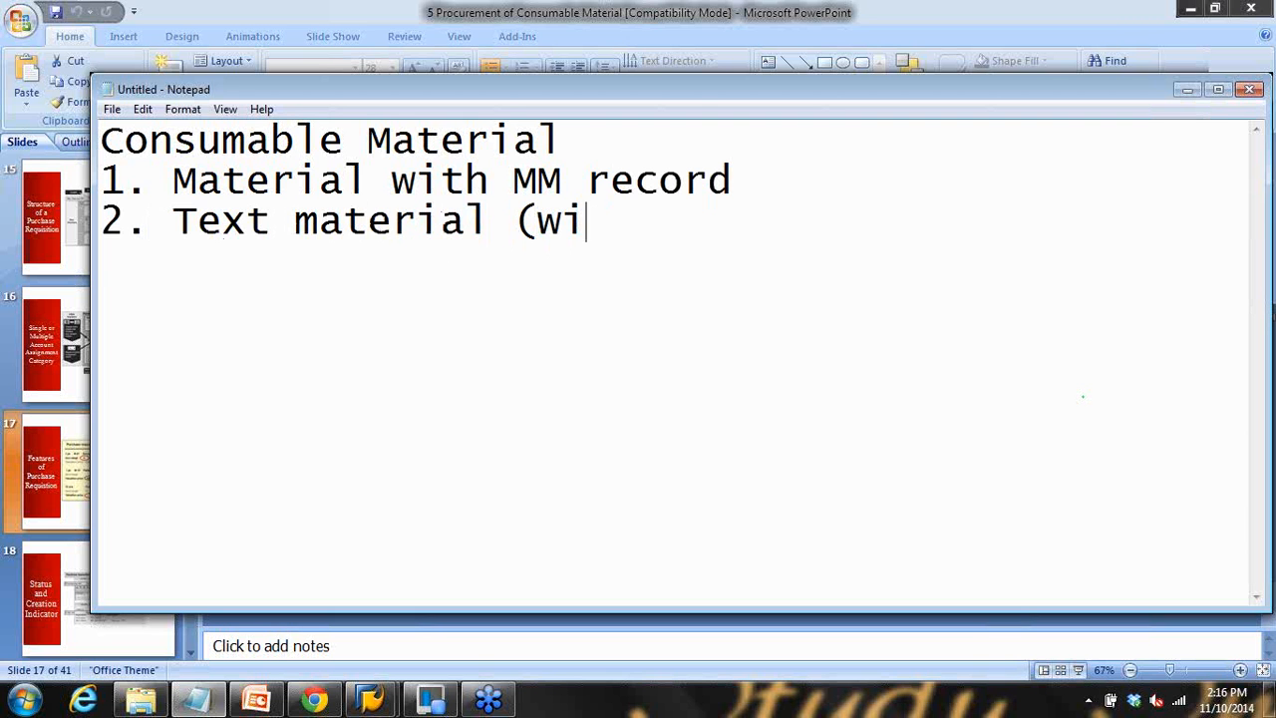
{"action": "type", "text": "thout mat"}
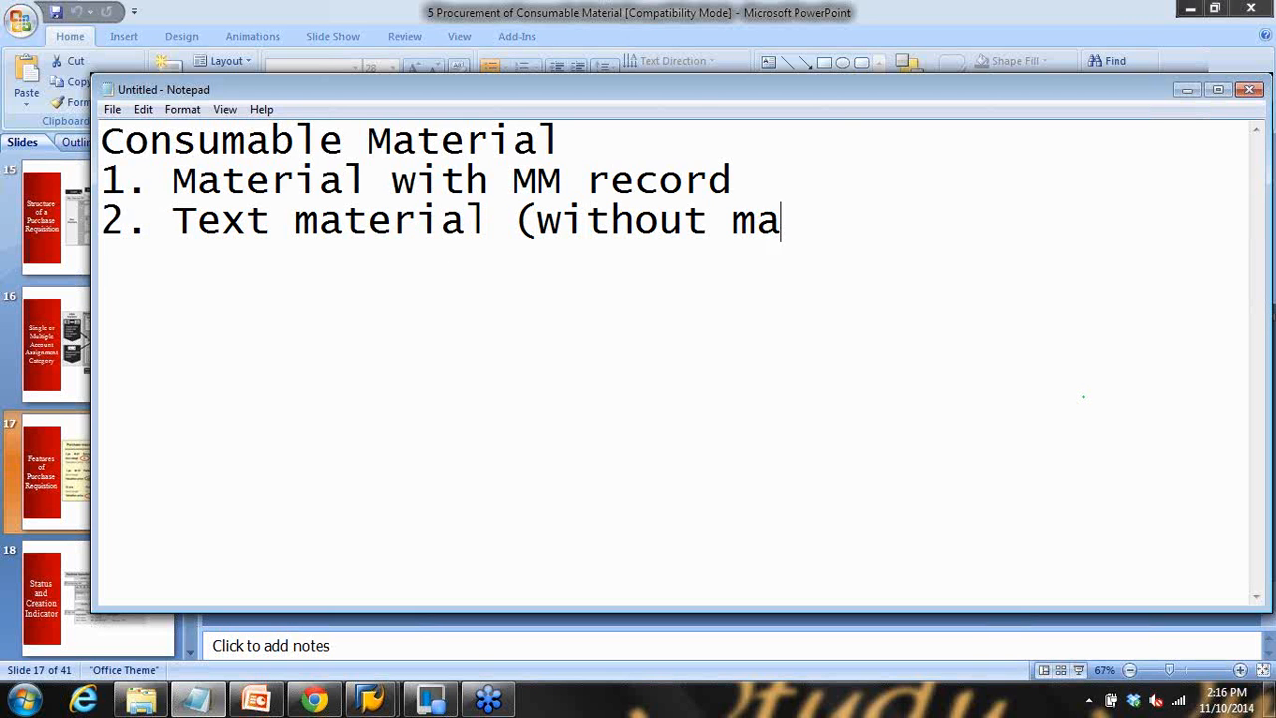
{"action": "key", "text": "BackSpace"}
{"action": "key", "text": "BackSpace"}
{"action": "key", "text": "BackSpace"}
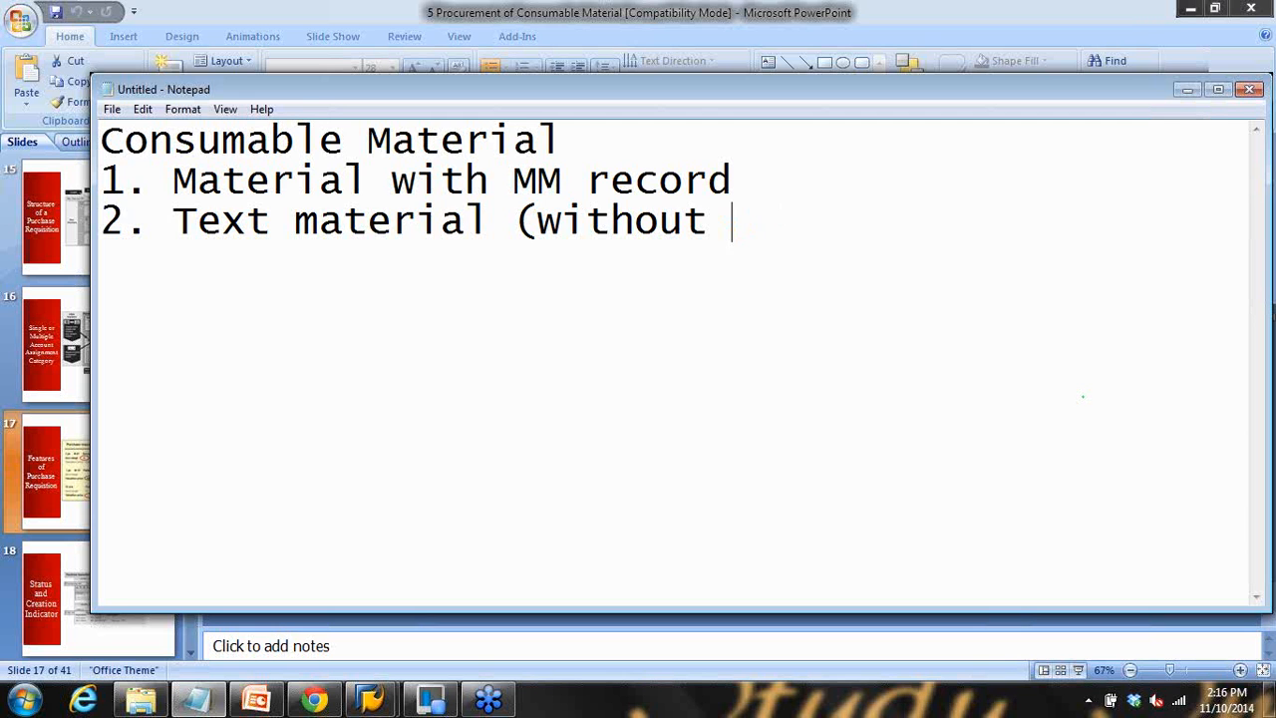
{"action": "type", "text": "MM record"}
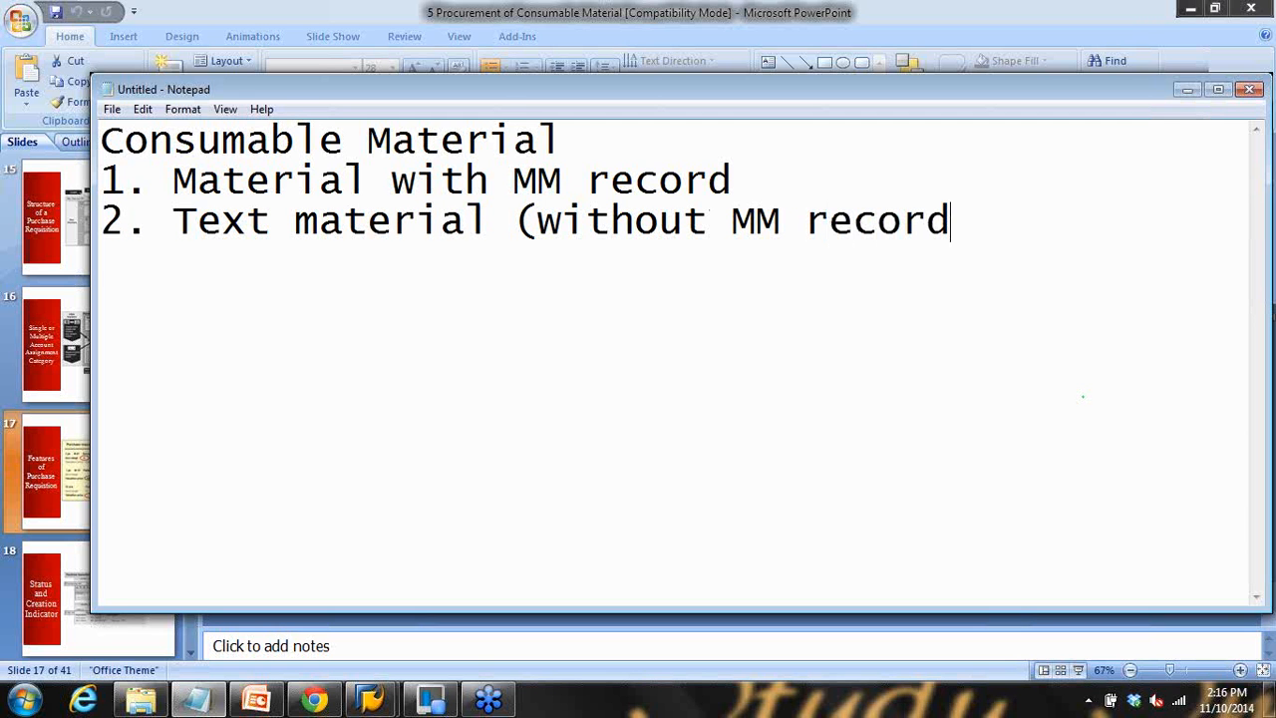
{"action": "type", "text": ")"}
Step: Highlight the first list line's text in the notes, and switch to PowerPoint to review the Features of Purchase Requisition slide in full-screen view
{"action": "left_click_drag", "start_coordinate": [176, 177], "coordinate": [719, 179]}
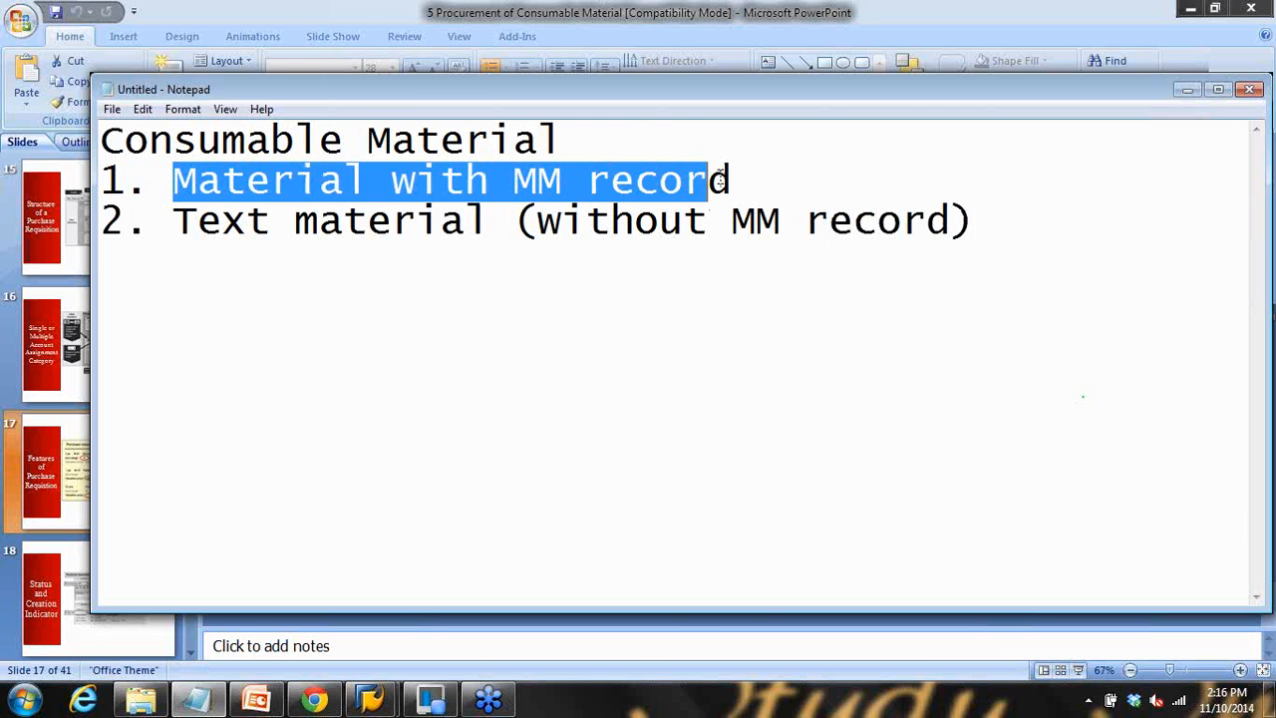
{"action": "left_click", "coordinate": [789, 654]}
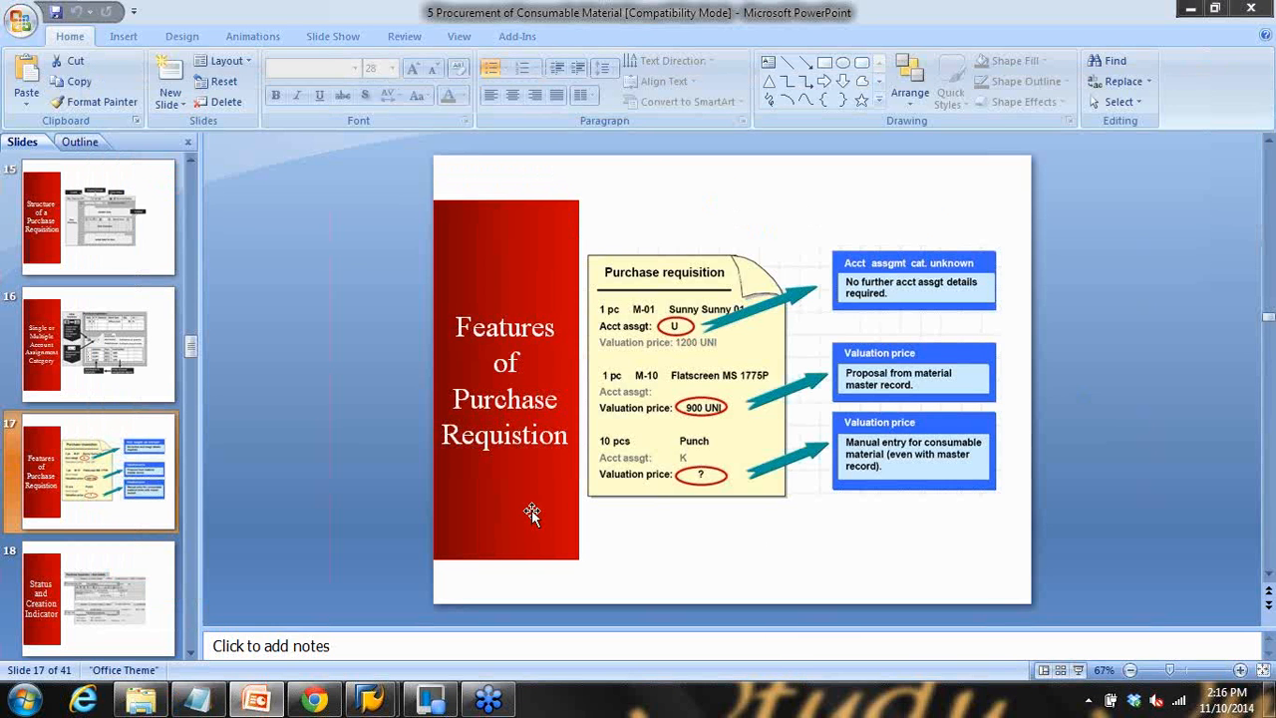
{"action": "left_click", "coordinate": [1079, 670]}
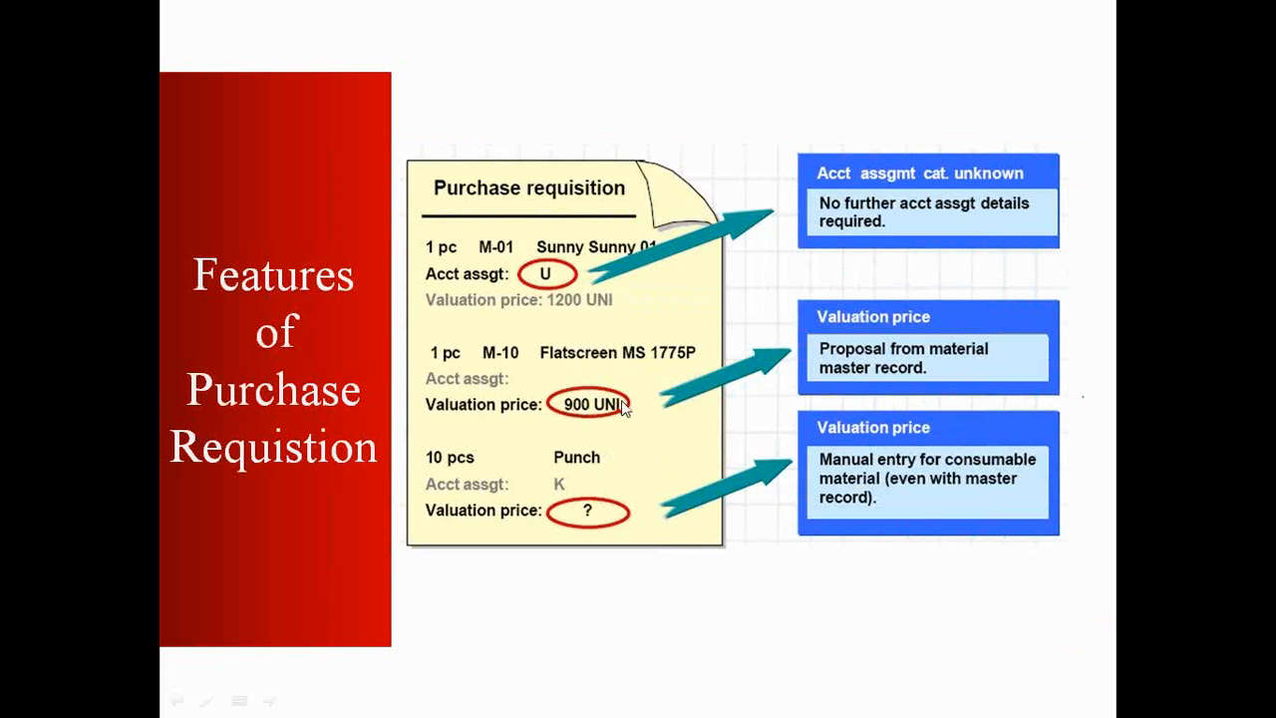
{"action": "key", "text": "Escape"}
Step: Switch to the SAP purchase requisition and enter material WL-1000 in the first empty item row, finding it by material type NLAG
{"action": "left_click", "coordinate": [371, 701]}
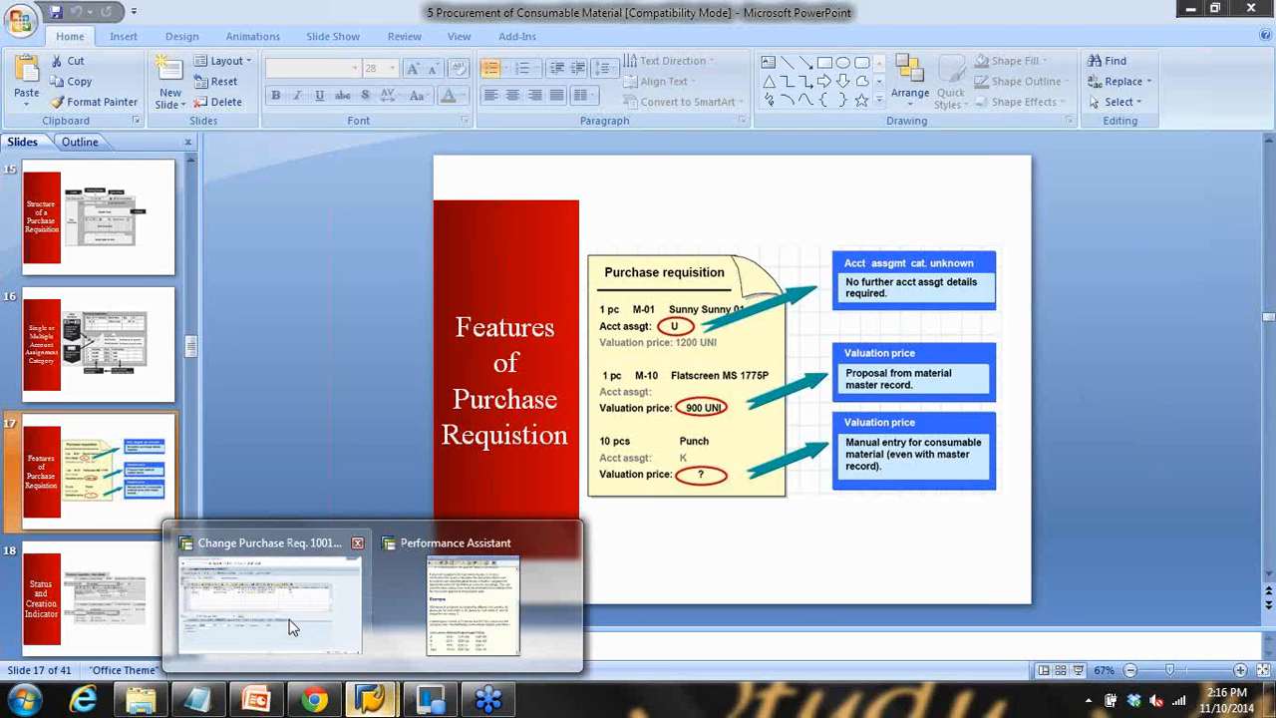
{"action": "left_click", "coordinate": [275, 589]}
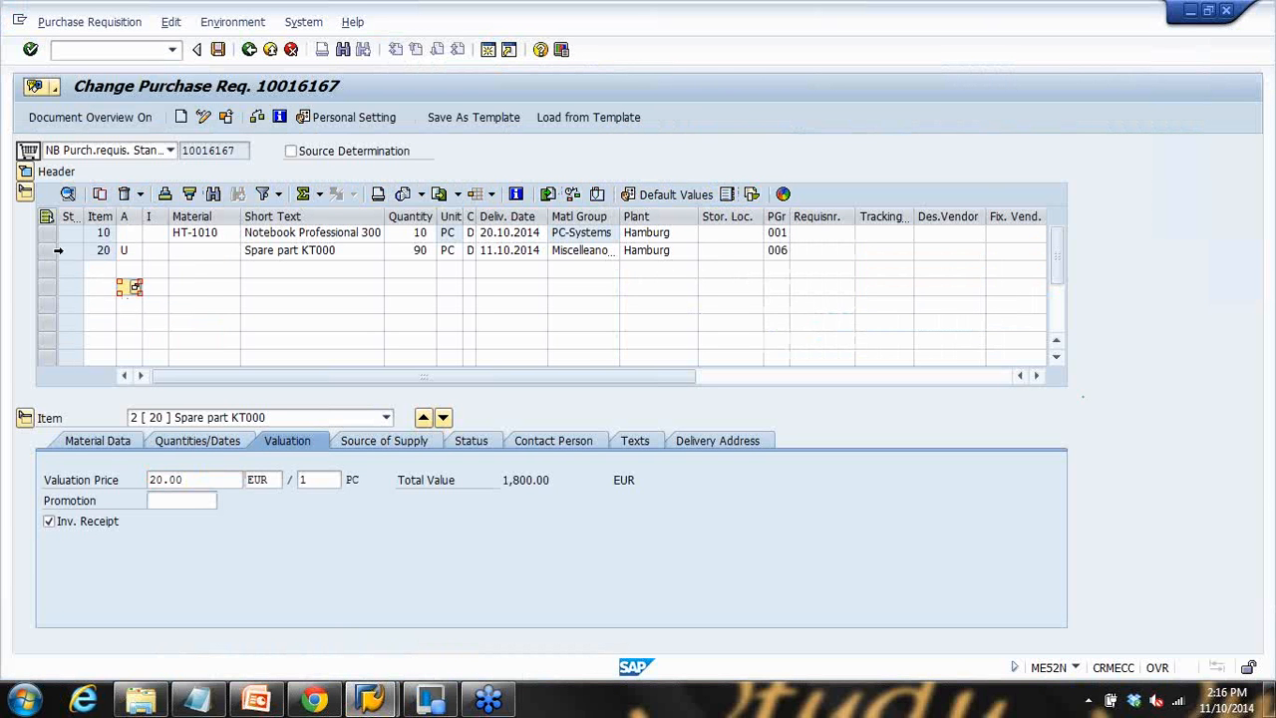
{"action": "left_click", "coordinate": [103, 270]}
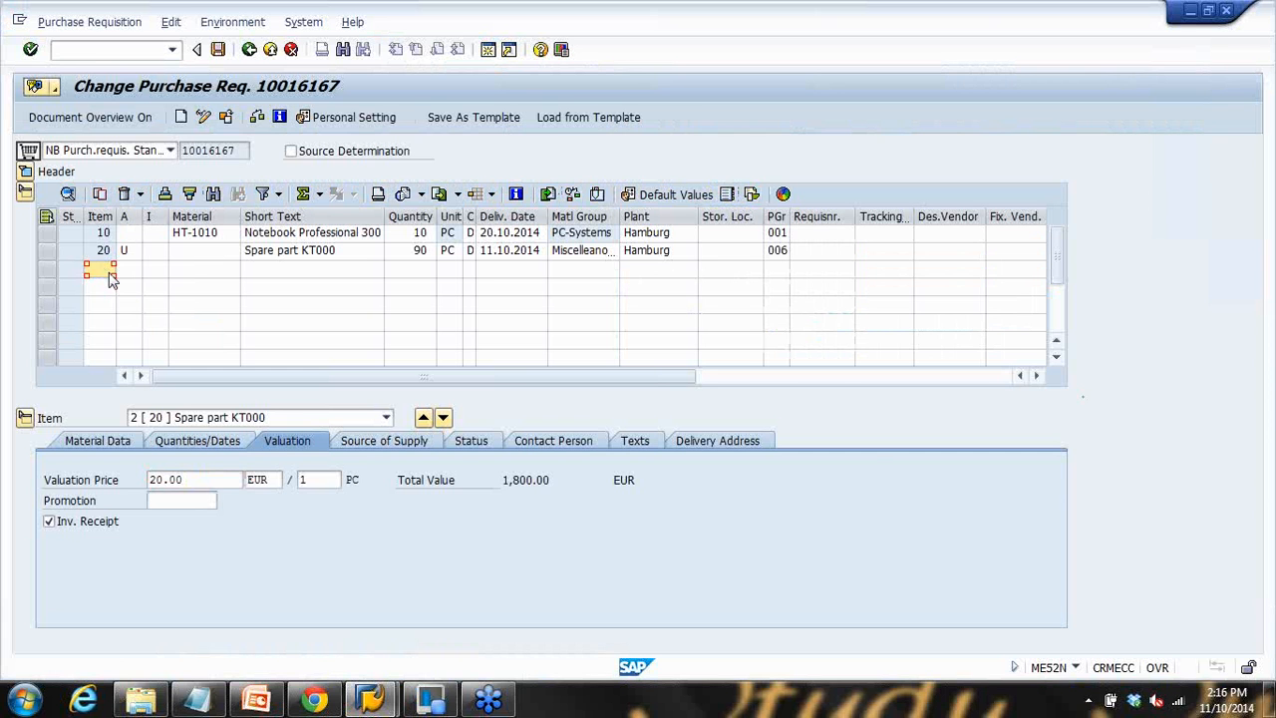
{"action": "left_click", "coordinate": [183, 274]}
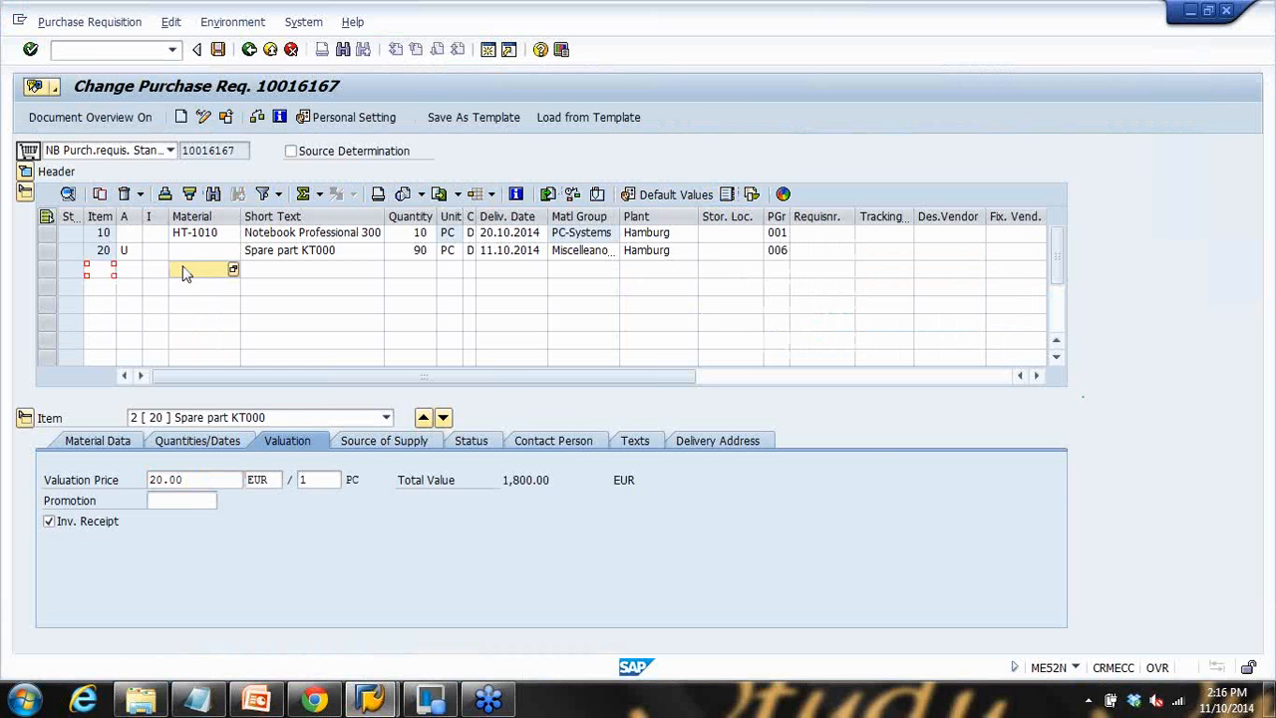
{"action": "type", "text": "W"}
{"action": "left_click", "coordinate": [234, 271]}
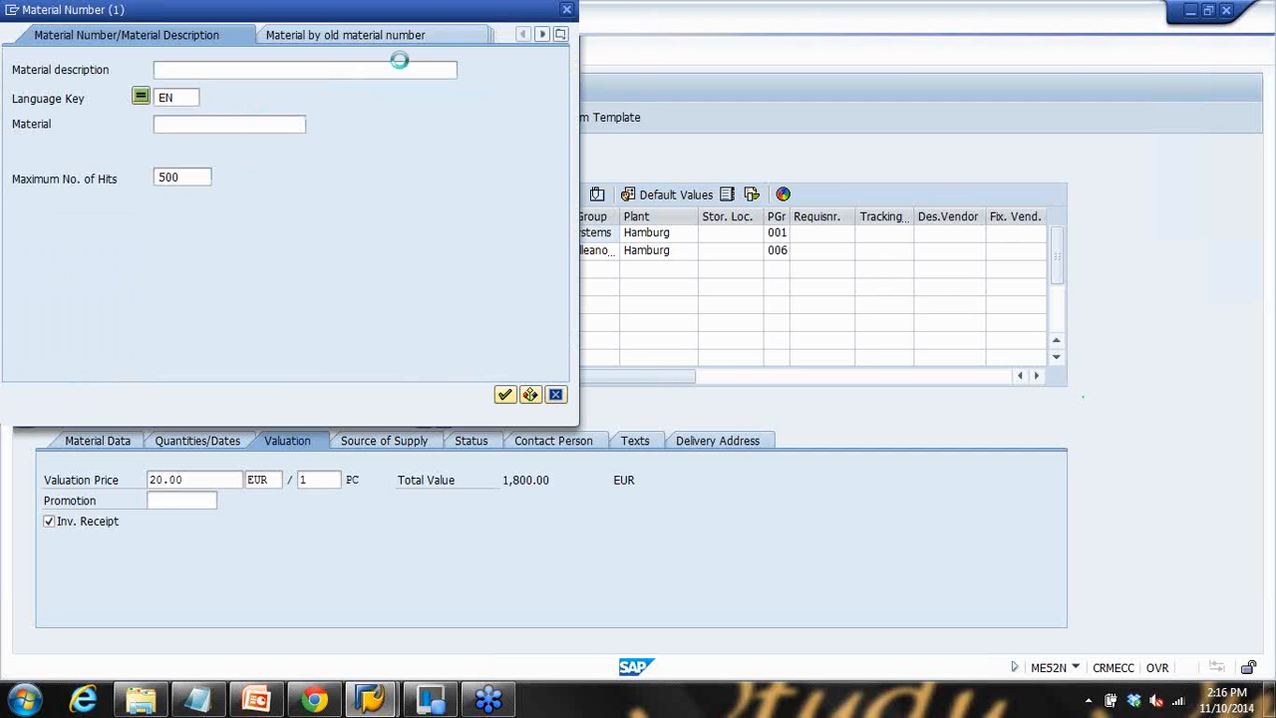
{"action": "left_click", "coordinate": [561, 34]}
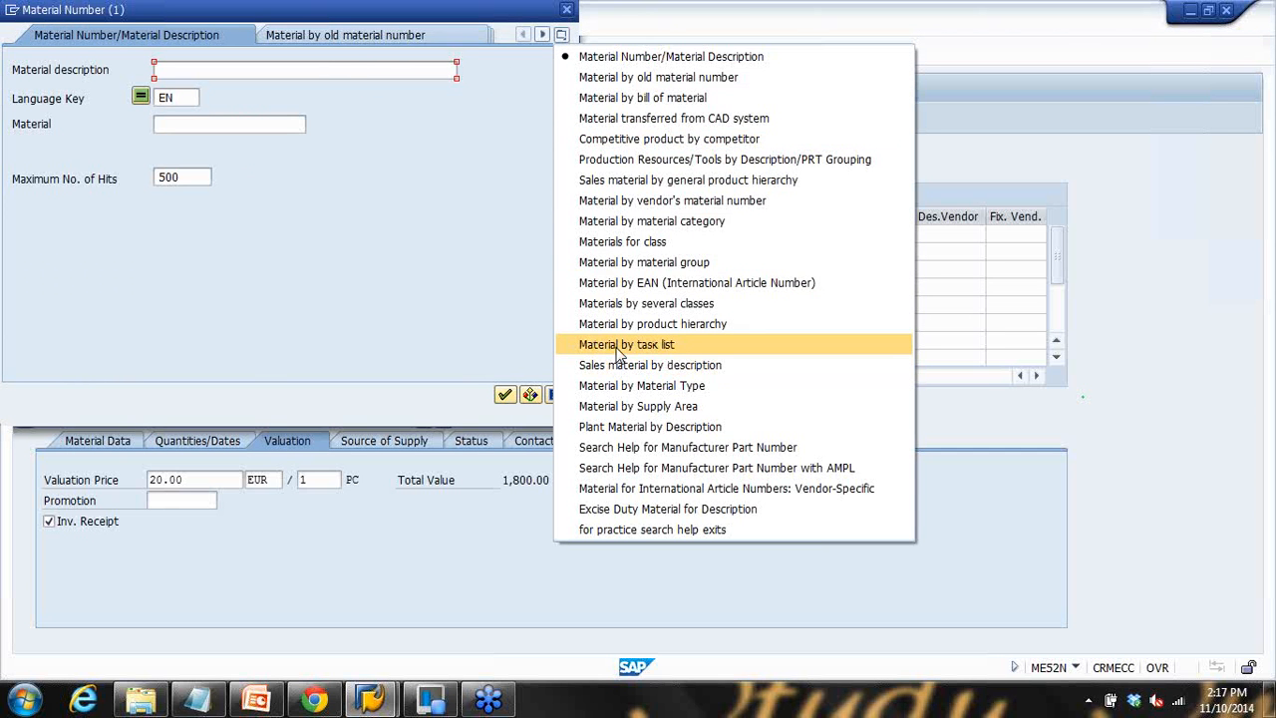
{"action": "left_click", "coordinate": [628, 386]}
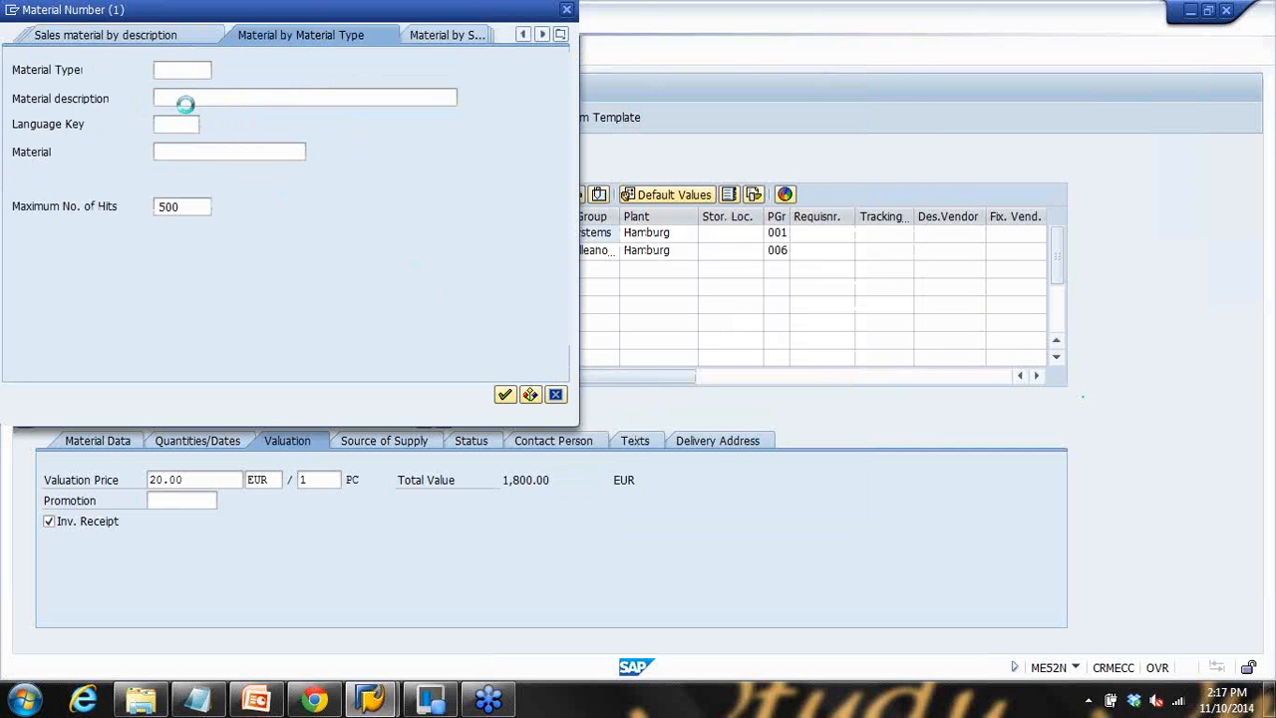
{"action": "type", "text": "nlag"}
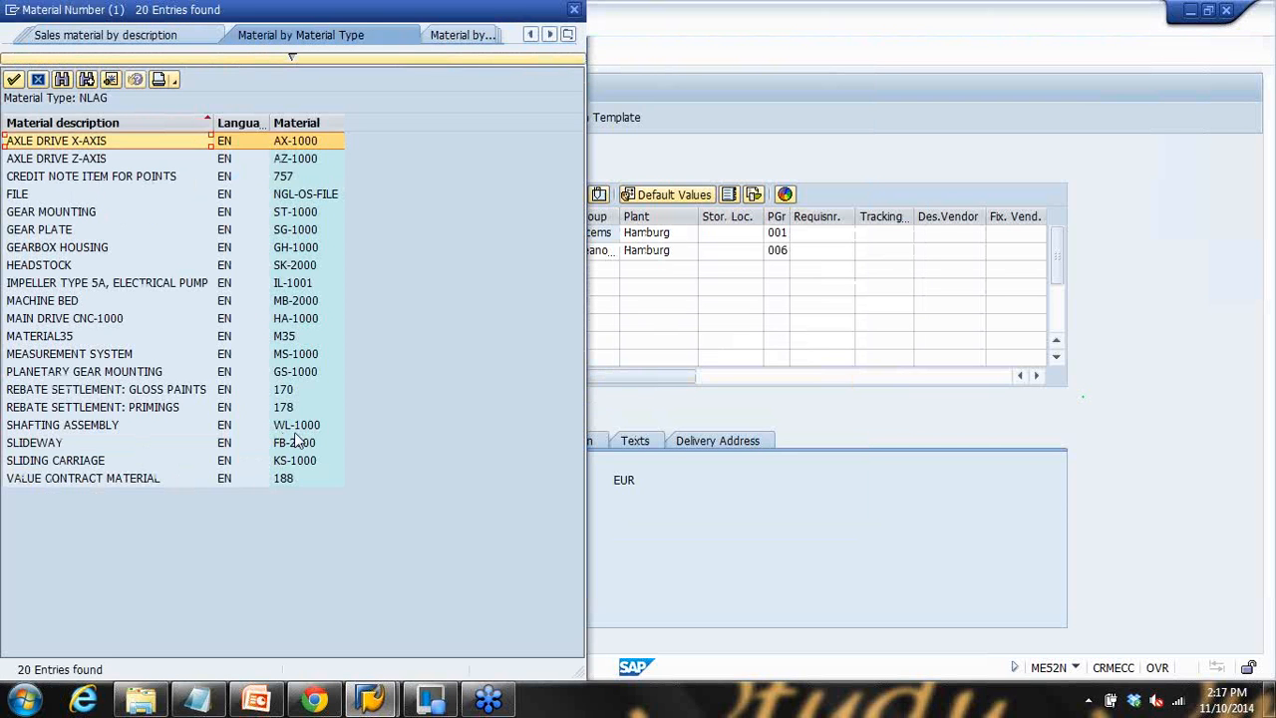
{"action": "double_click", "coordinate": [295, 425]}
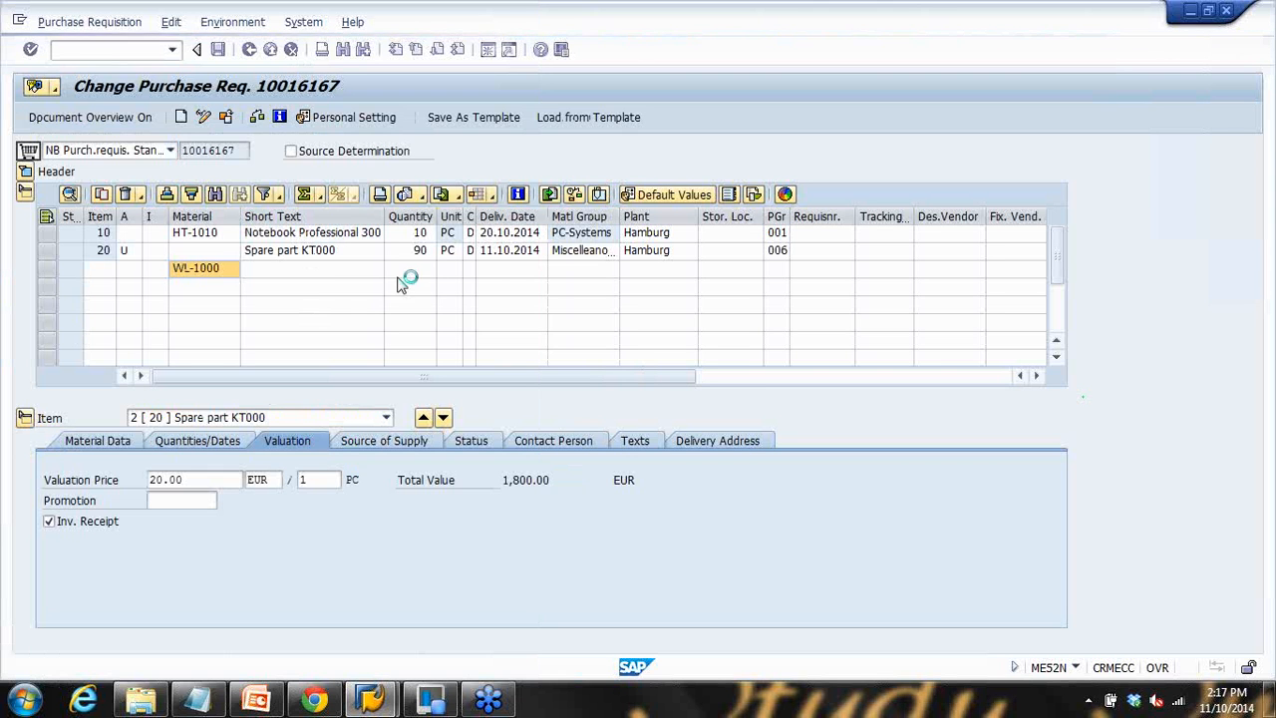
Step: Set the quantity of the WL-1000 item to 1 and its plant to 1000
{"action": "left_click", "coordinate": [417, 271]}
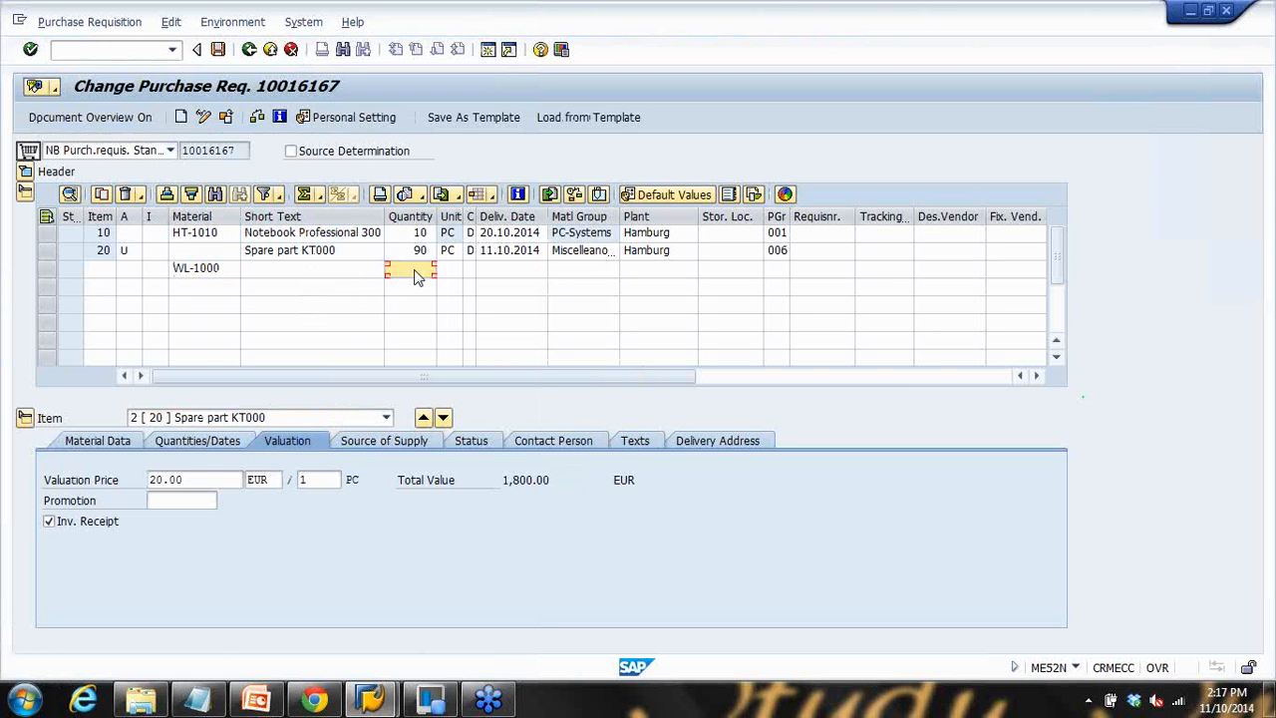
{"action": "type", "text": "1000"}
{"action": "key", "text": "Return"}
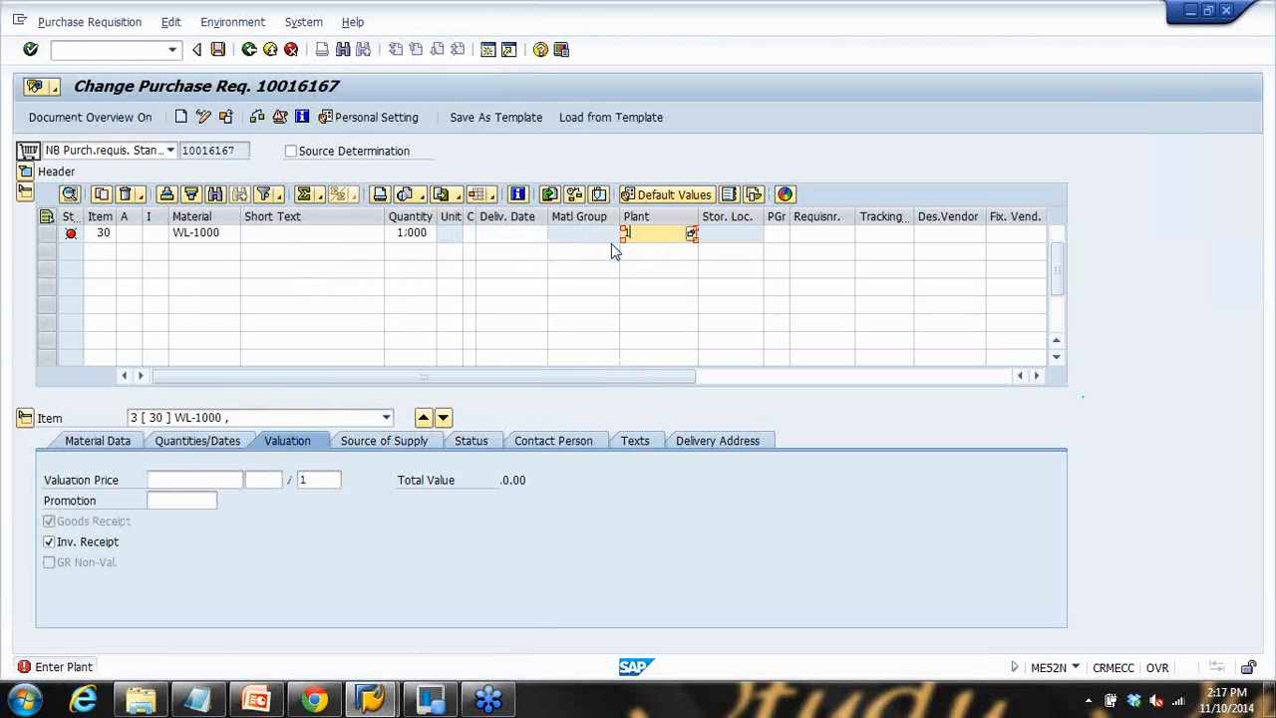
{"action": "type", "text": "10000"}
{"action": "key", "text": "Return"}
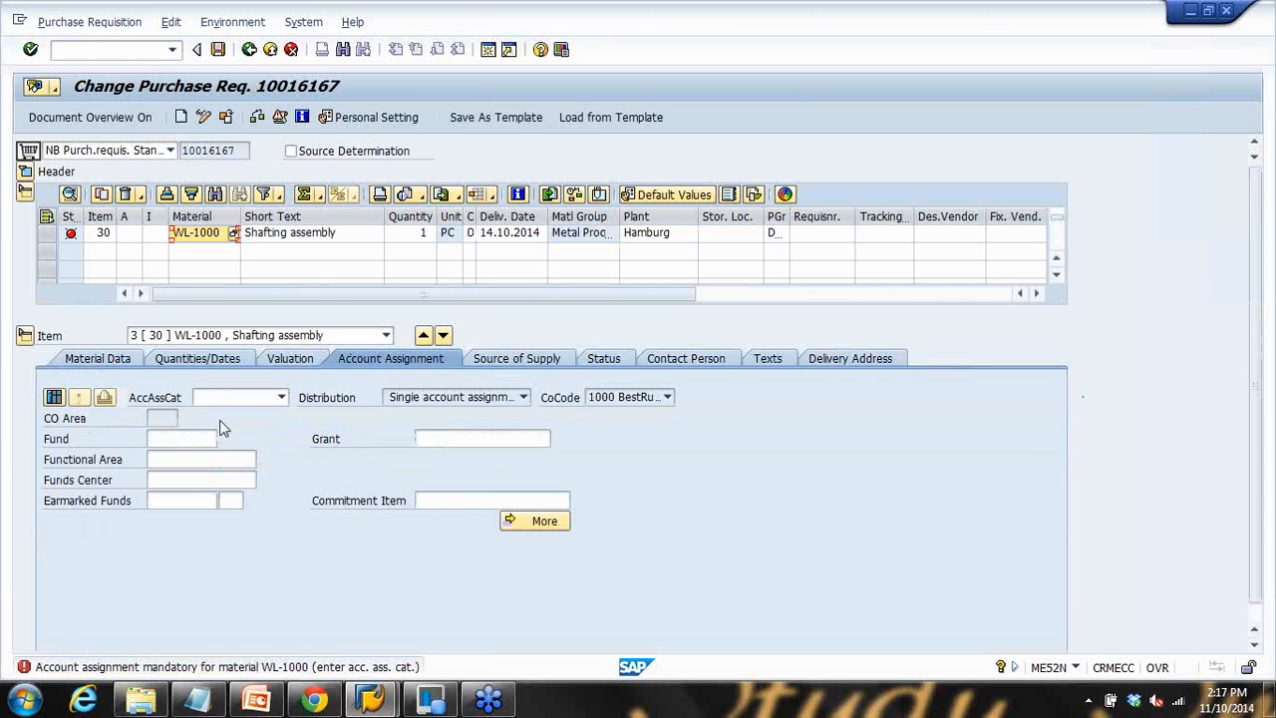
Step: Examine the valuation price of the WL-1000 item and start transaction MM02 in a new session
{"action": "left_click", "coordinate": [290, 359]}
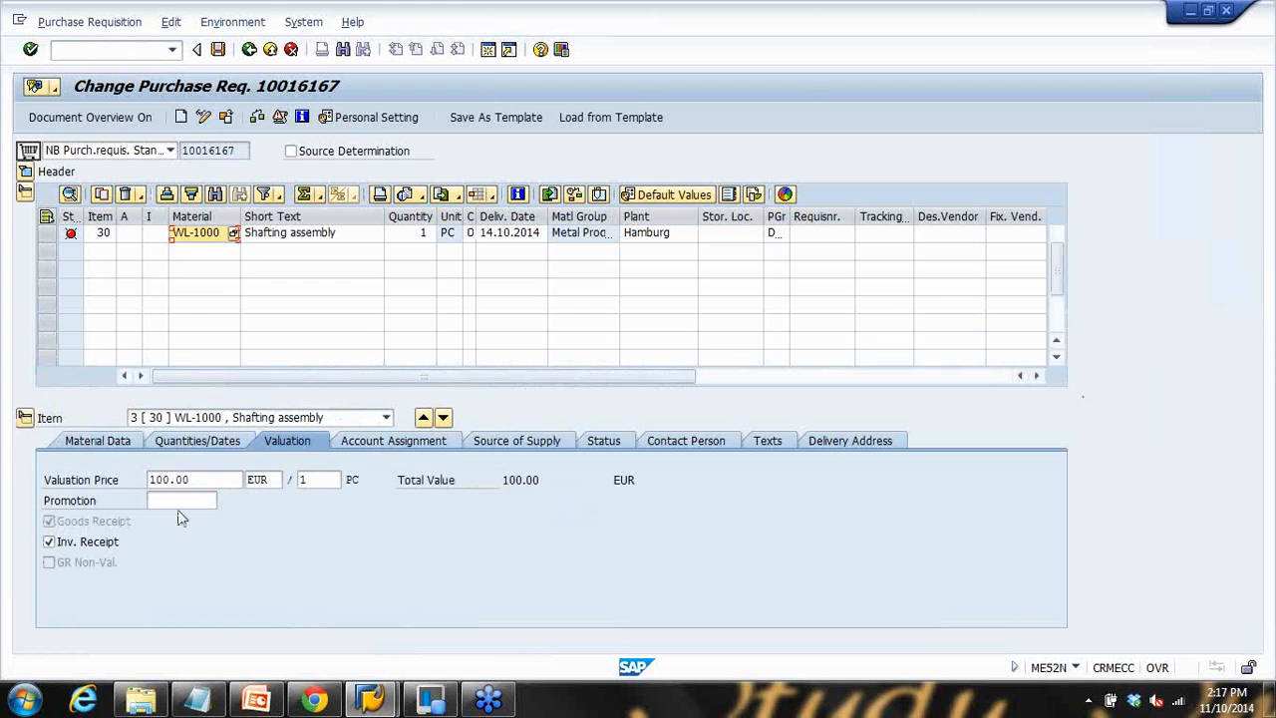
{"action": "left_click_drag", "start_coordinate": [222, 480], "coordinate": [8, 483]}
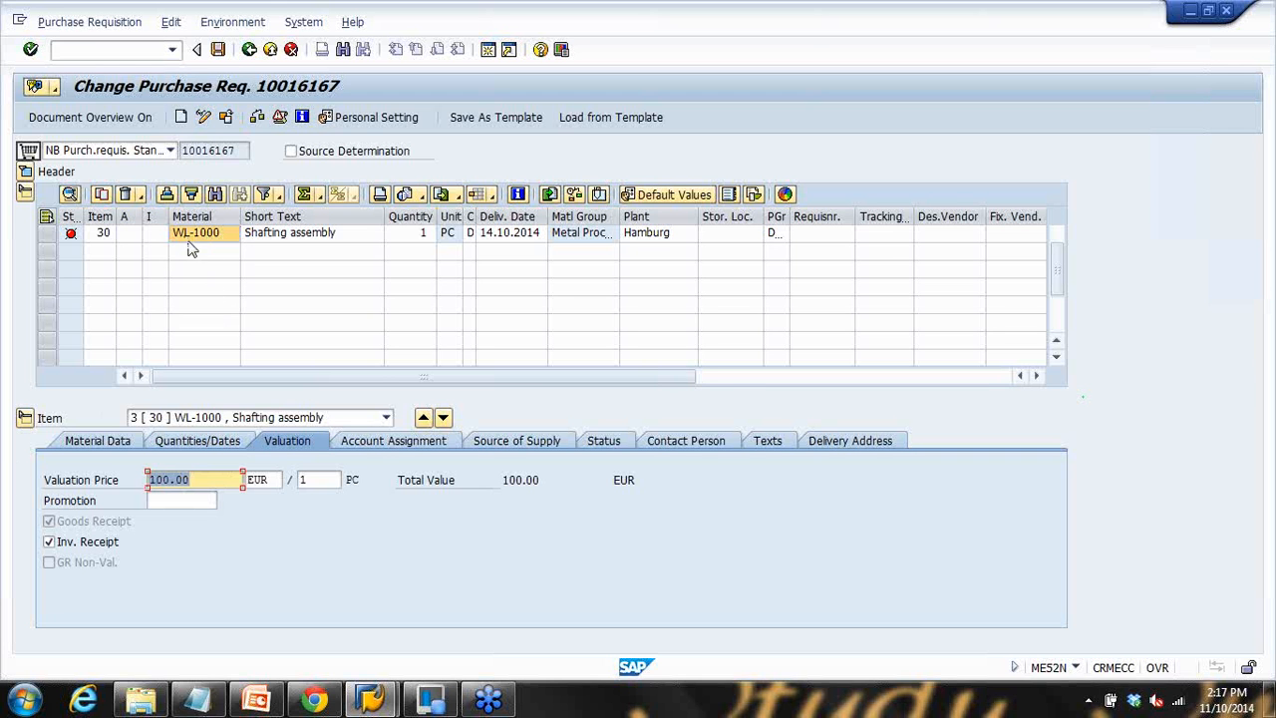
{"action": "left_click", "coordinate": [488, 64]}
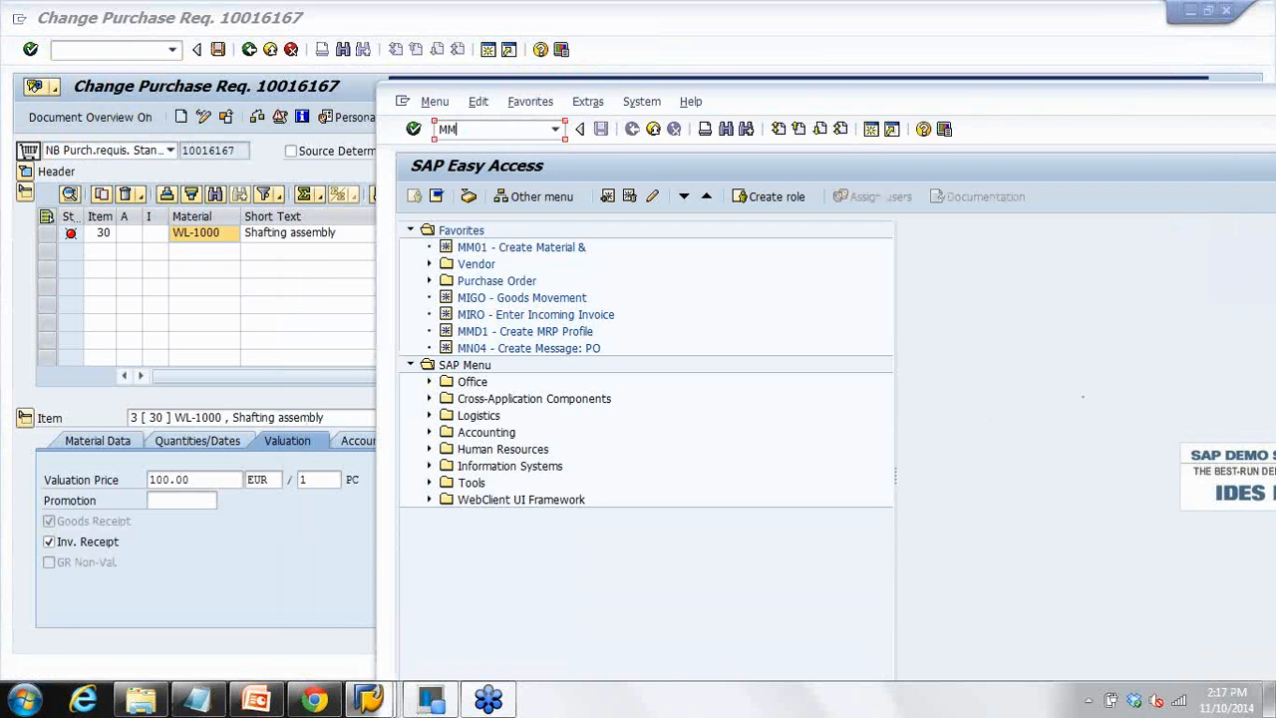
{"action": "left_click", "coordinate": [446, 133]}
{"action": "type", "text": "MM02"}
{"action": "key", "text": "Return"}
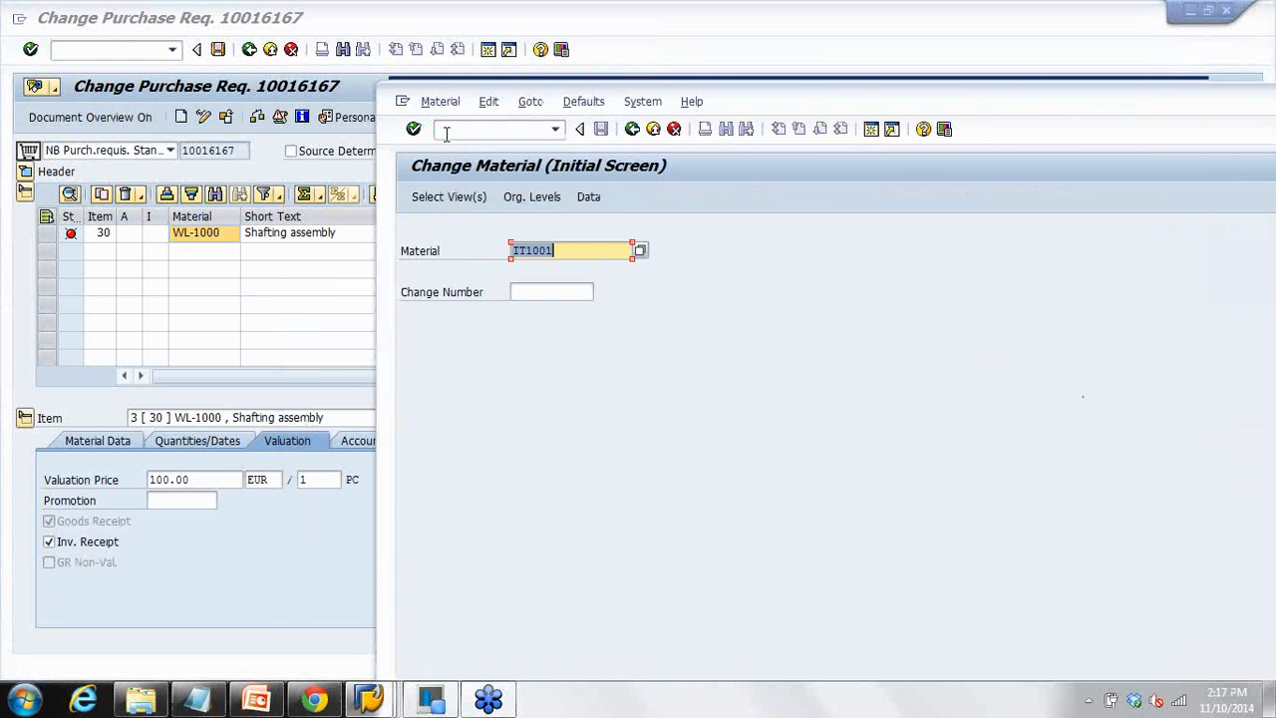
Step: Call up material WL-1000 for plant 1000 and clear the storage location in the organizational levels
{"action": "type", "text": "WL-1000"}
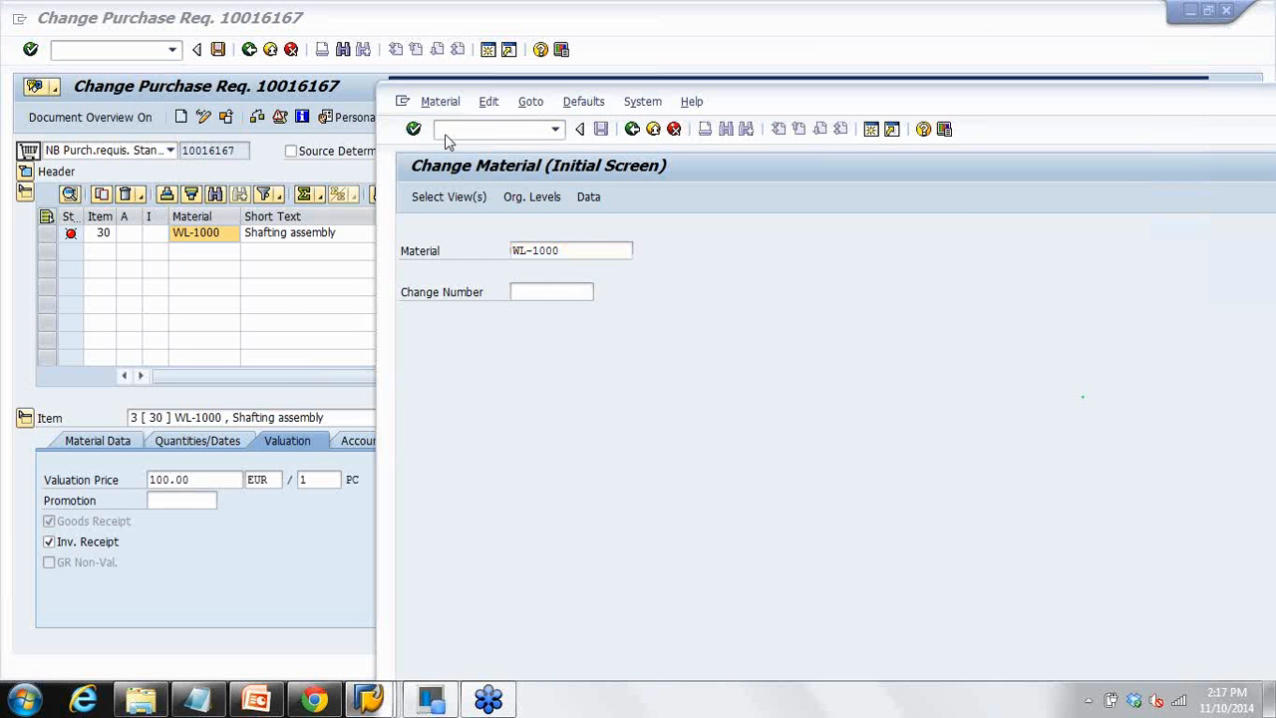
{"action": "key", "text": "Return"}
{"action": "key", "text": "Return"}
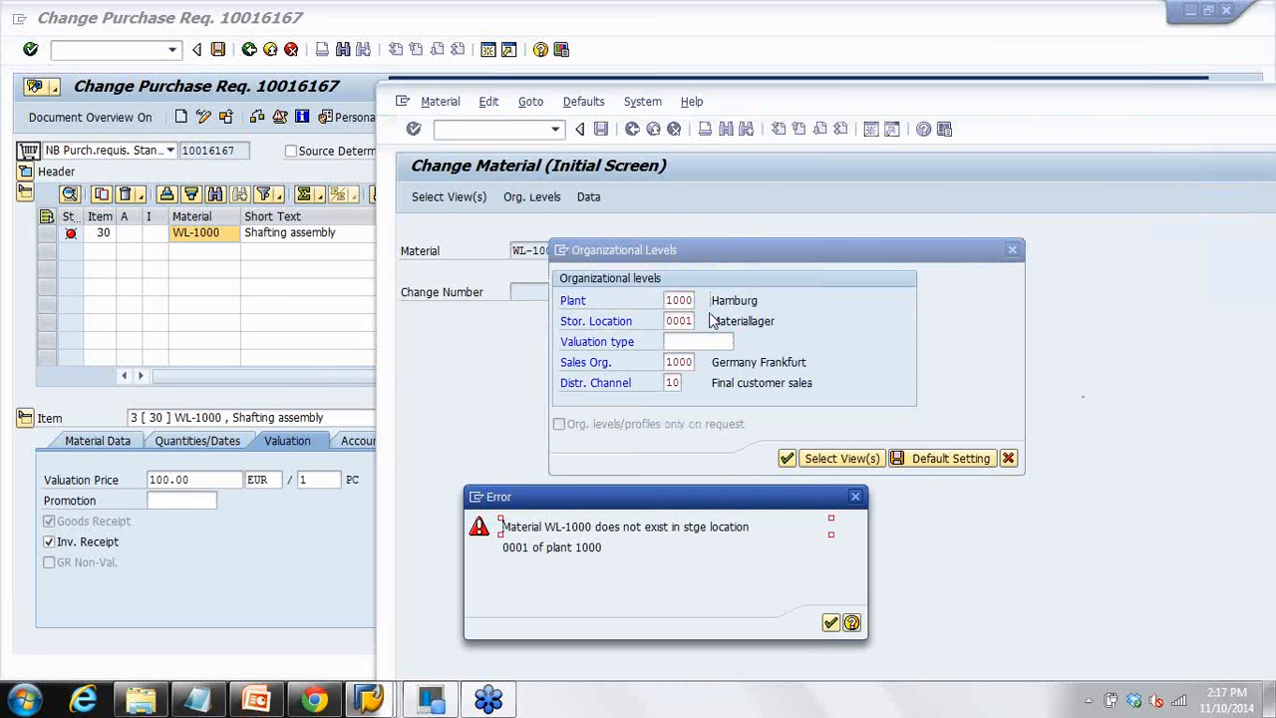
{"action": "key", "text": "Return"}
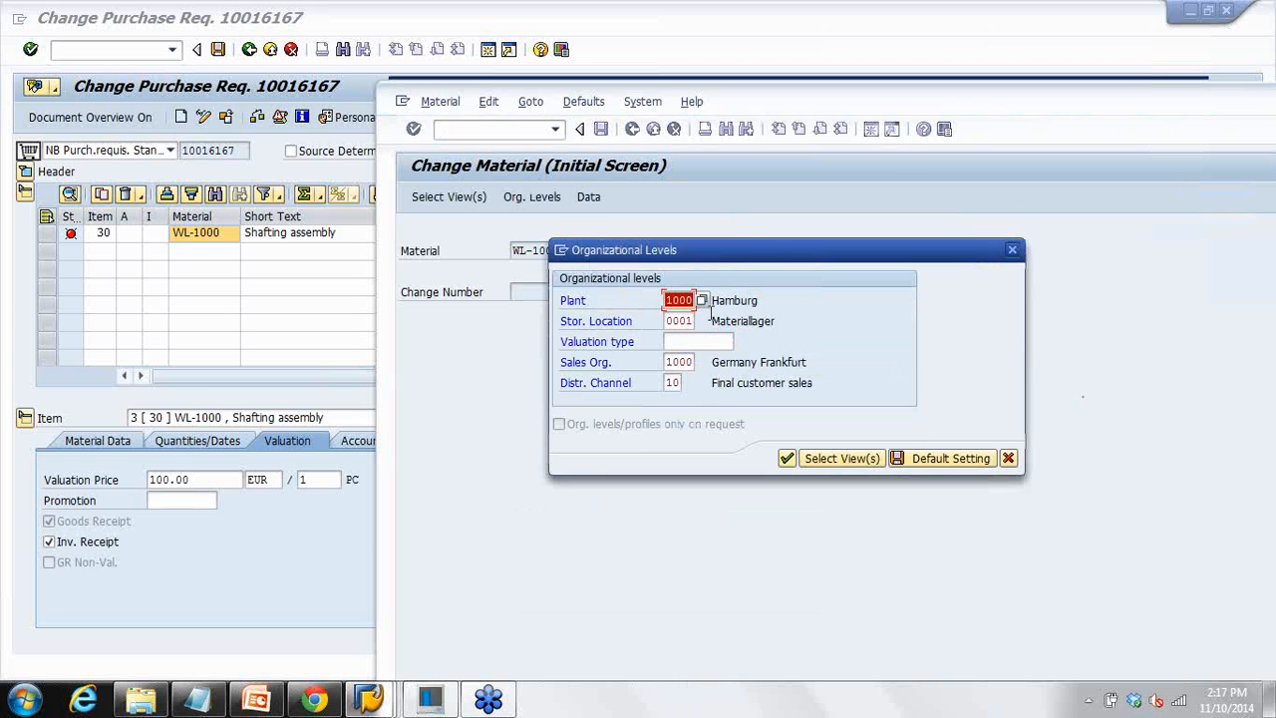
{"action": "double_click", "coordinate": [678, 321]}
{"action": "key", "text": "BackSpace"}
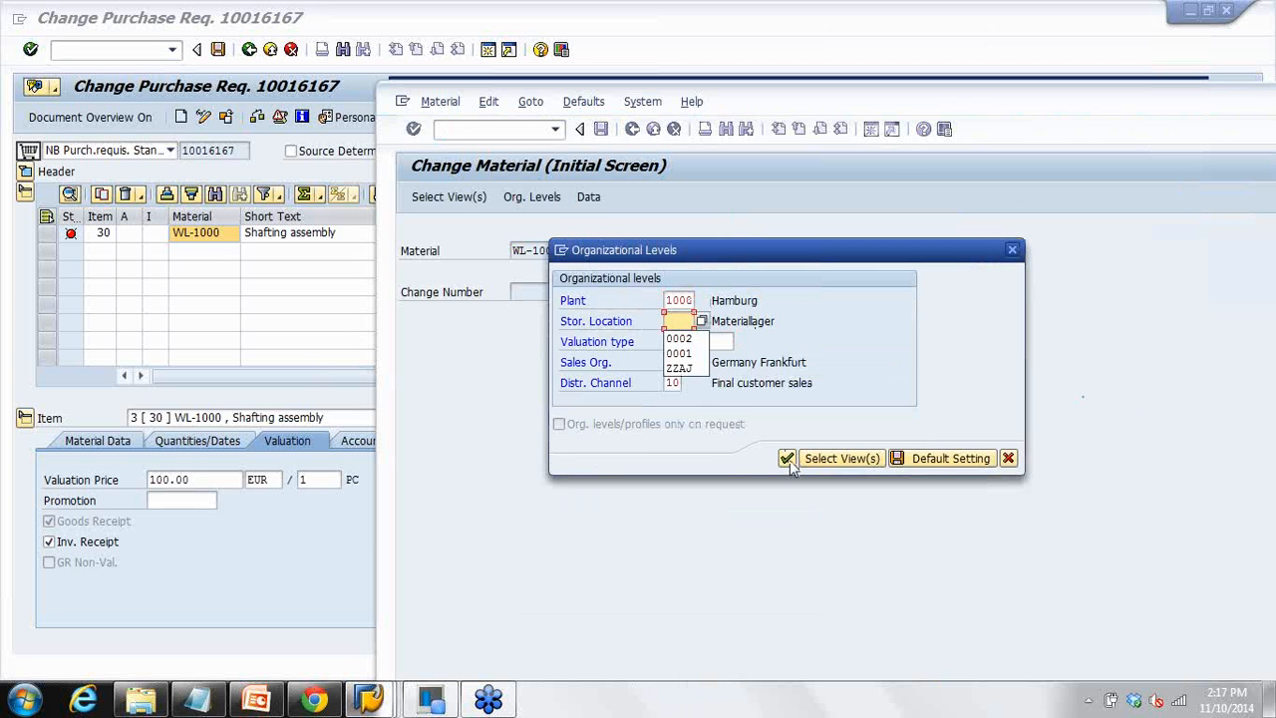
{"action": "left_click", "coordinate": [787, 457]}
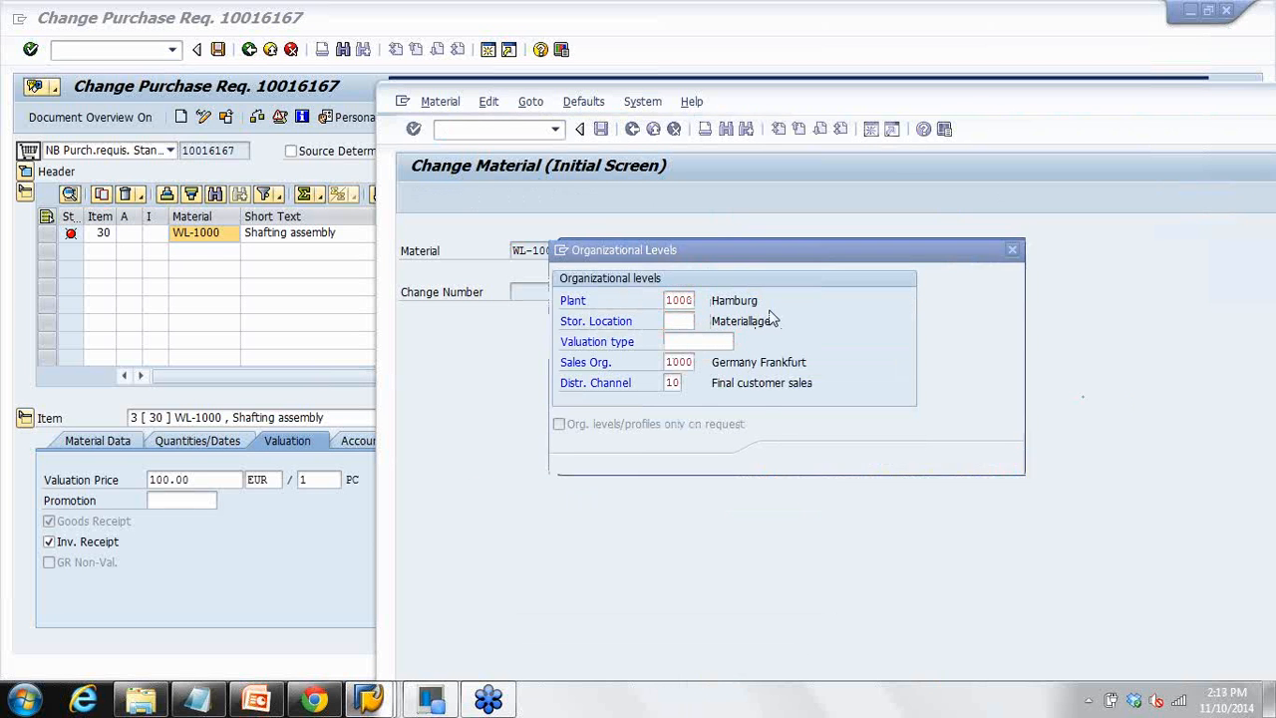
{"action": "key", "text": "Return"}
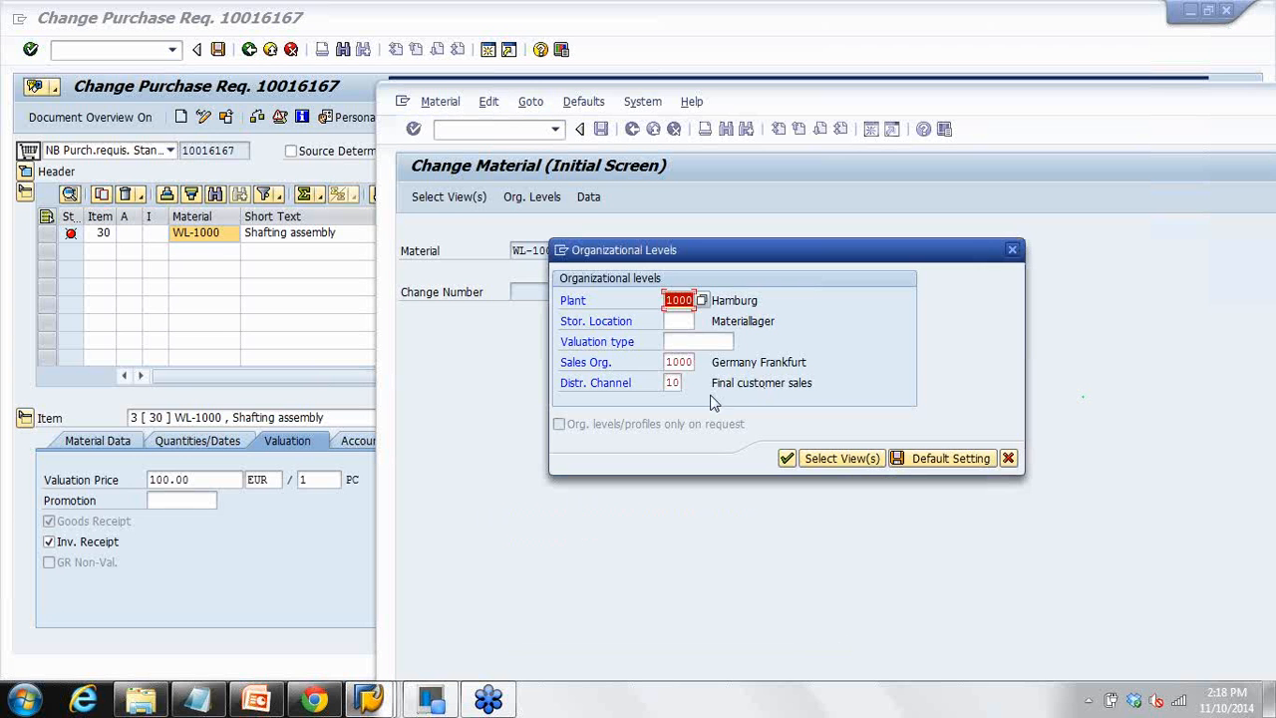
Step: Clear the sales organization and distribution channel in the organizational levels and open the material record
{"action": "double_click", "coordinate": [669, 367]}
{"action": "key", "text": "Delete"}
{"action": "key", "text": "Tab"}
{"action": "key", "text": "Delete"}
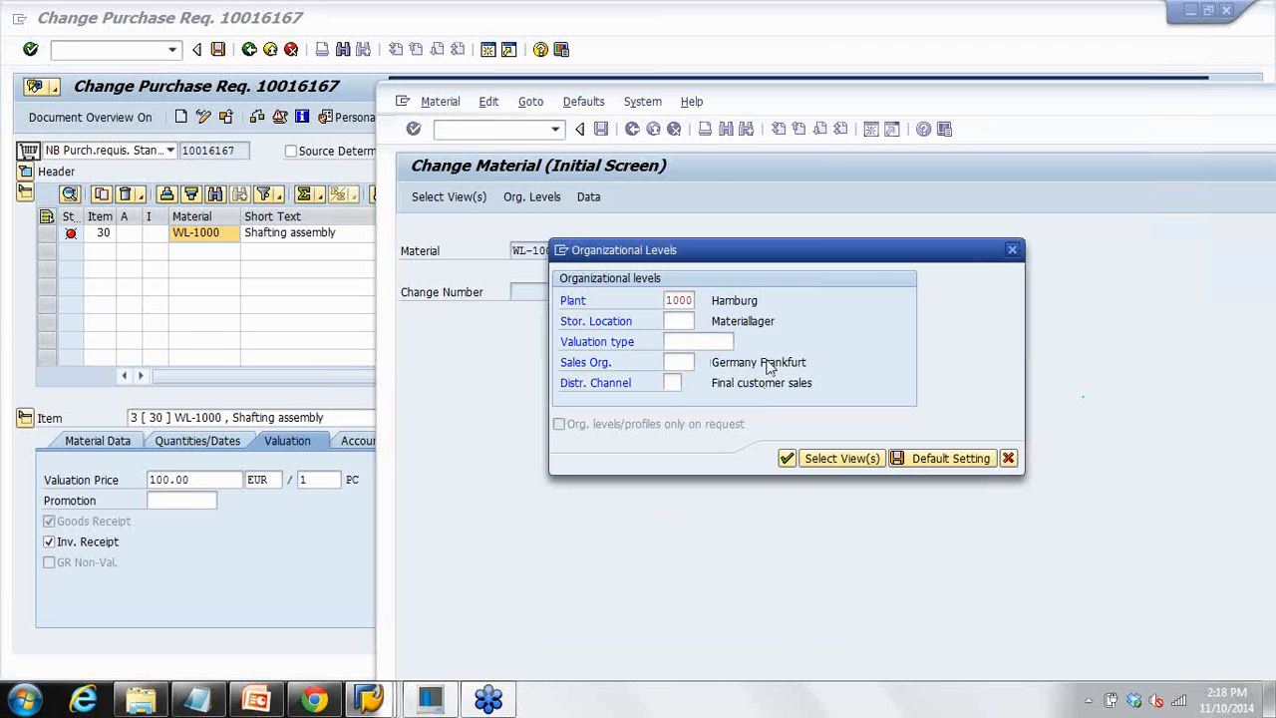
{"action": "key", "text": "Return"}
Step: Show the Accounting 1 view of WL-1000 and compare its moving price with the valuation price of requisition item 30
{"action": "left_click", "coordinate": [972, 231]}
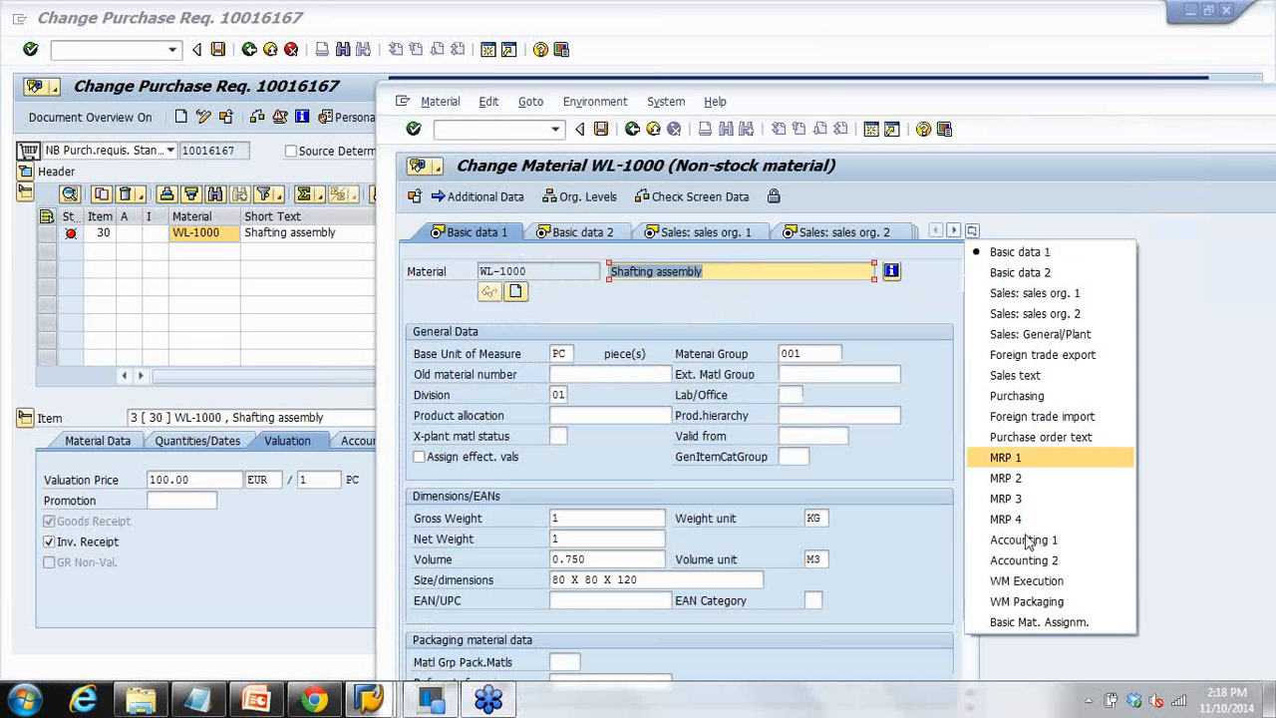
{"action": "left_click", "coordinate": [1024, 542]}
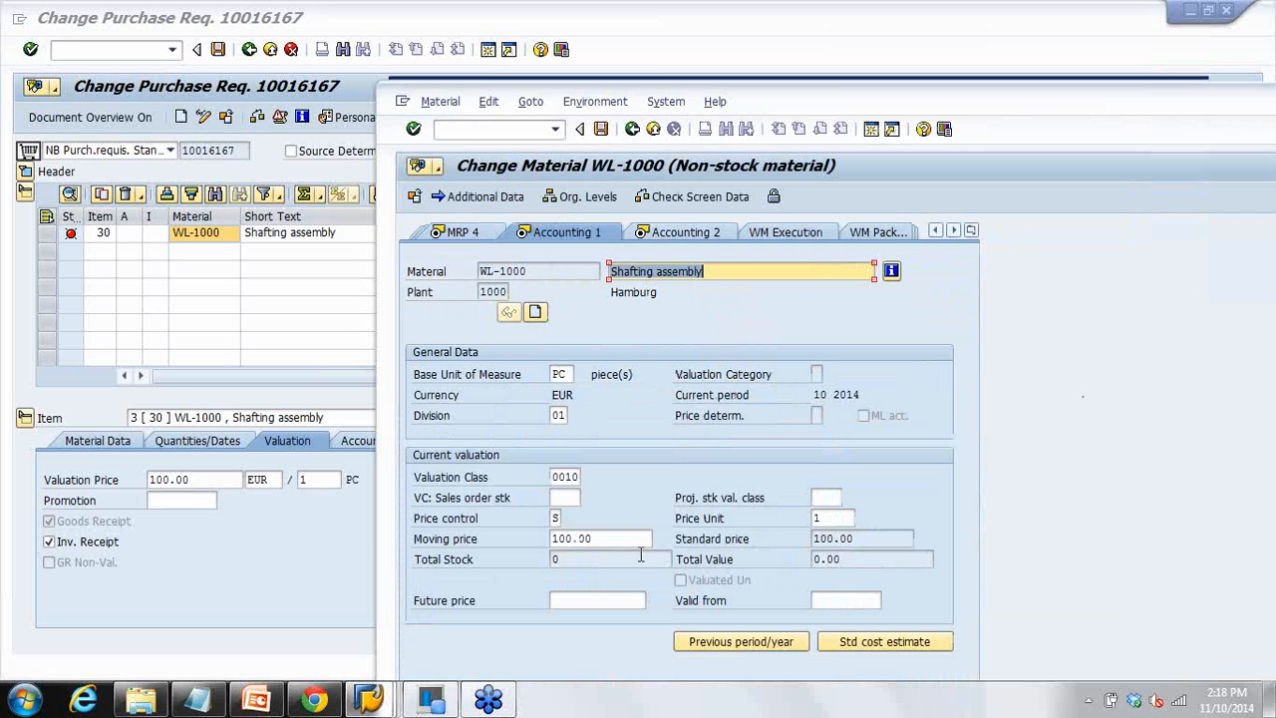
{"action": "double_click", "coordinate": [613, 538]}
{"action": "left_click_drag", "start_coordinate": [770, 101], "coordinate": [790, 22]}
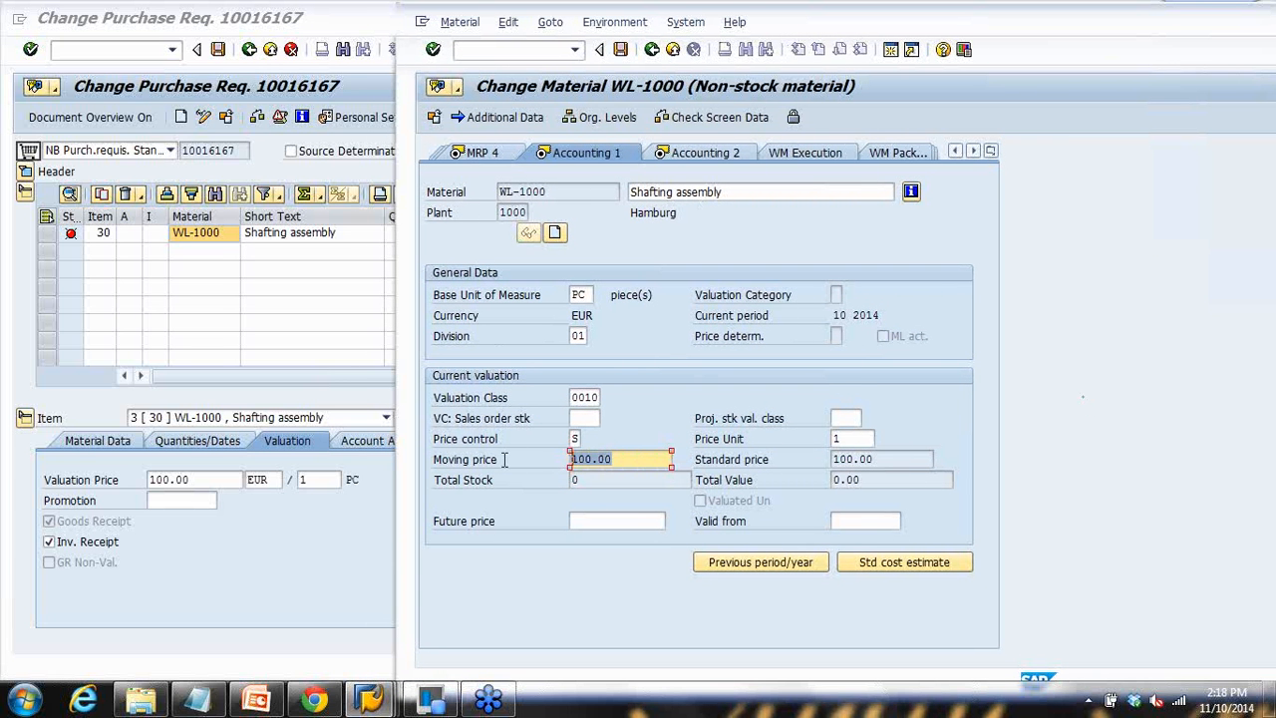
{"action": "double_click", "coordinate": [554, 191]}
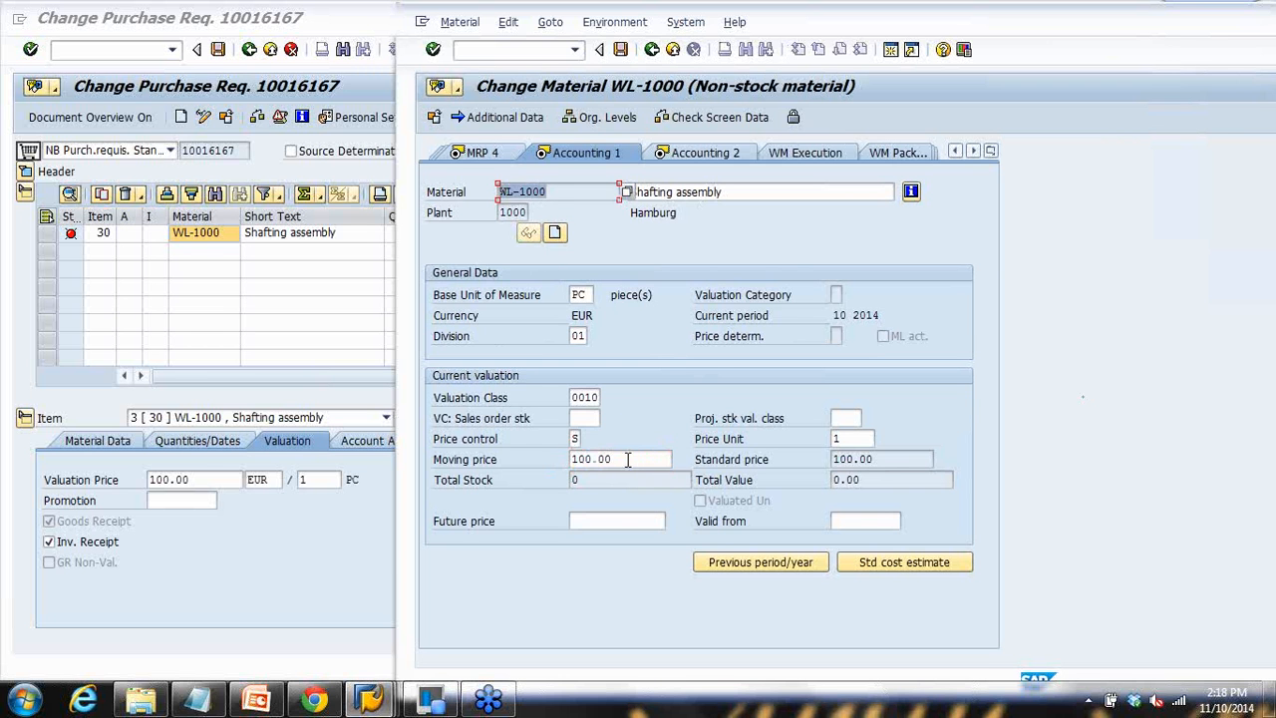
{"action": "double_click", "coordinate": [627, 458]}
{"action": "double_click", "coordinate": [209, 480]}
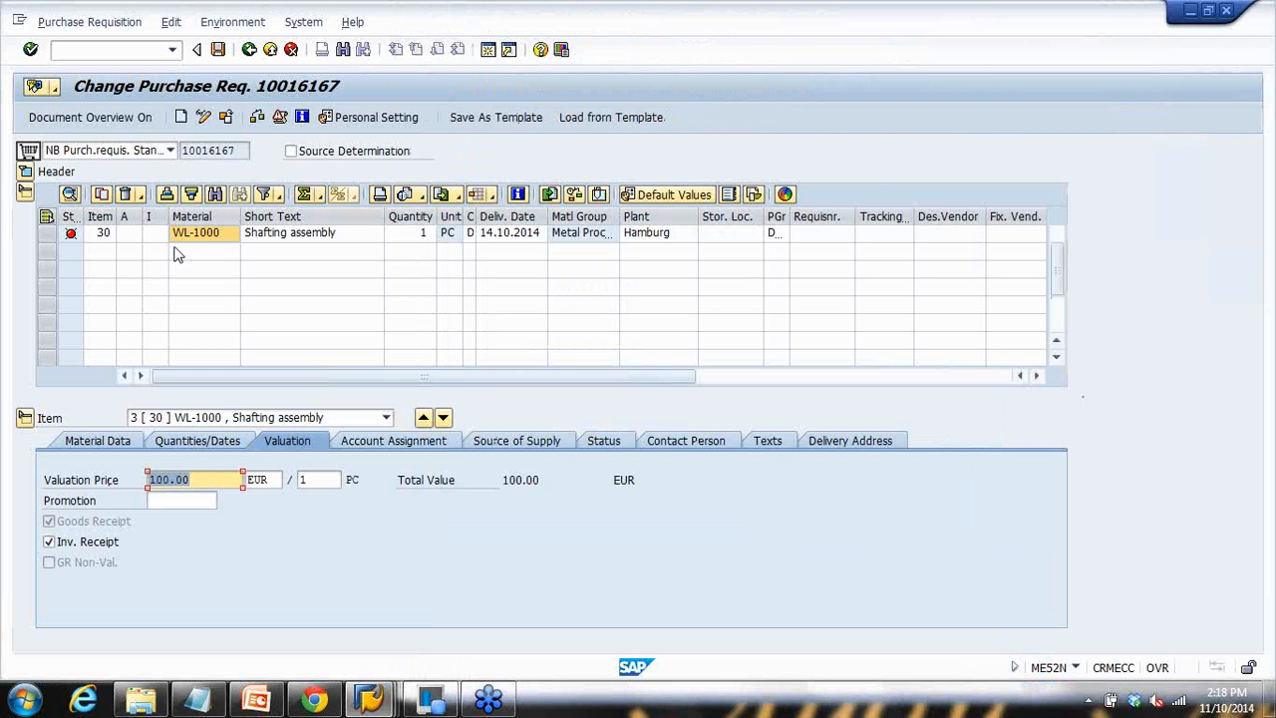
Step: Add a text item without a material number below item 30, with the short text SPARE PART 2
{"action": "left_click", "coordinate": [271, 254]}
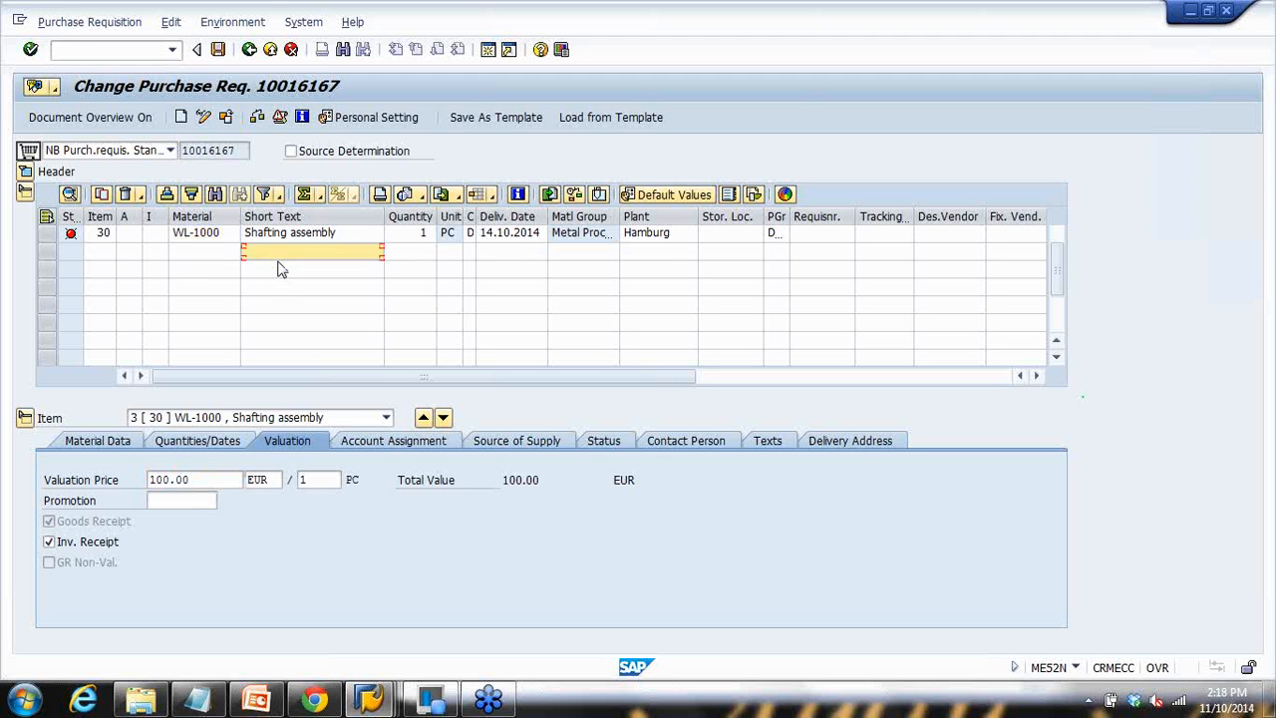
{"action": "scroll", "coordinate": [279, 268], "scroll_direction": "up", "scroll_amount": 1}
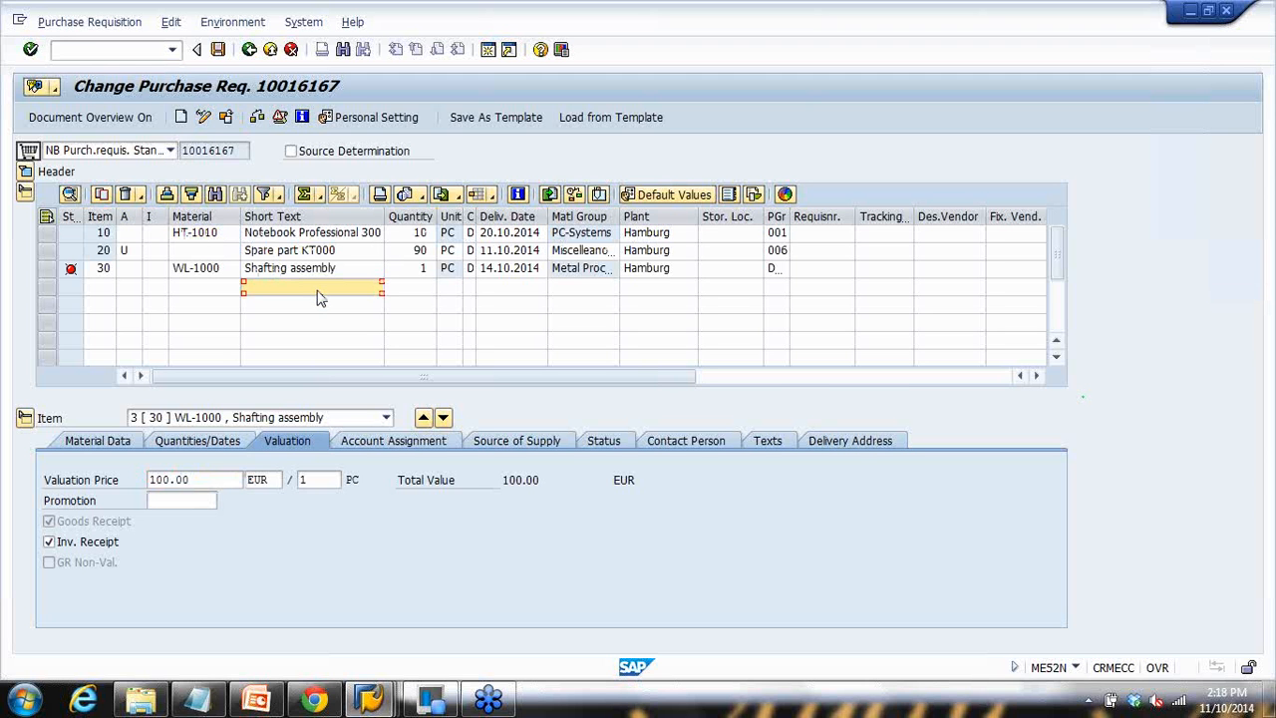
{"action": "type", "text": "SPARE PART 2"}
{"action": "key", "text": "Return"}
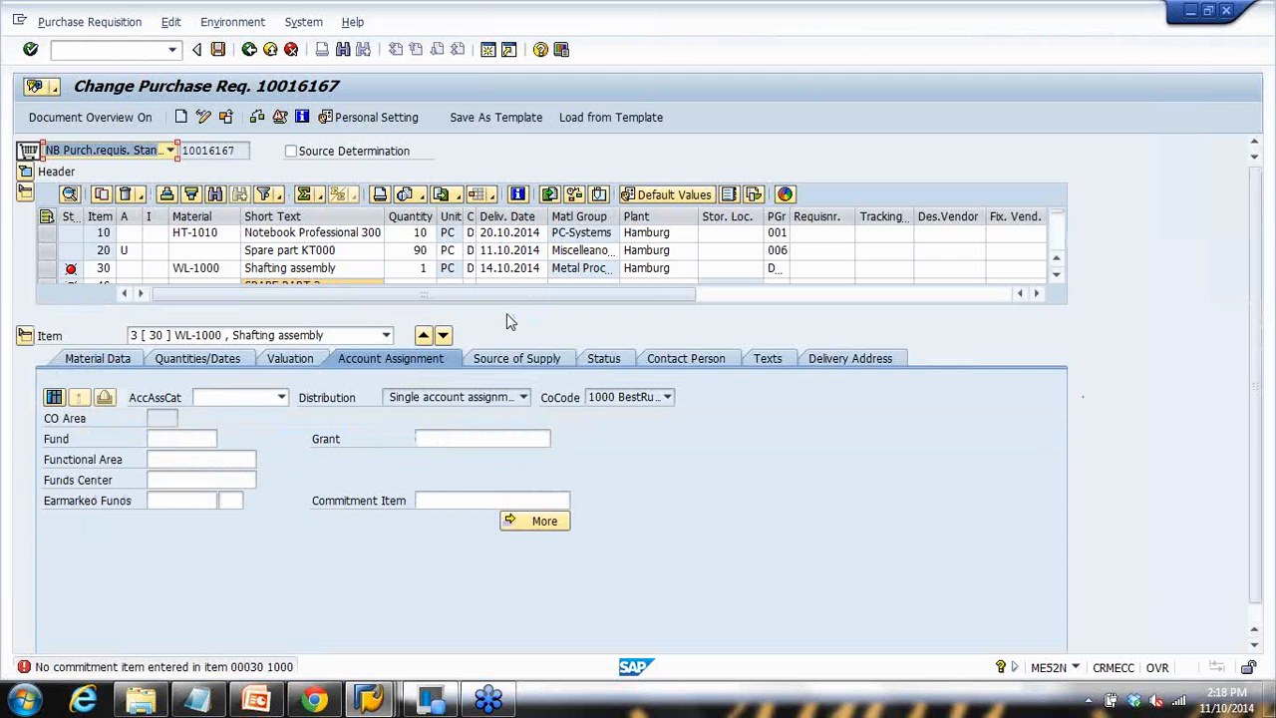
{"action": "key", "text": "F4"}
{"action": "key", "text": "Escape"}
{"action": "left_click", "coordinate": [1056, 274]}
{"action": "left_click", "coordinate": [1055, 275]}
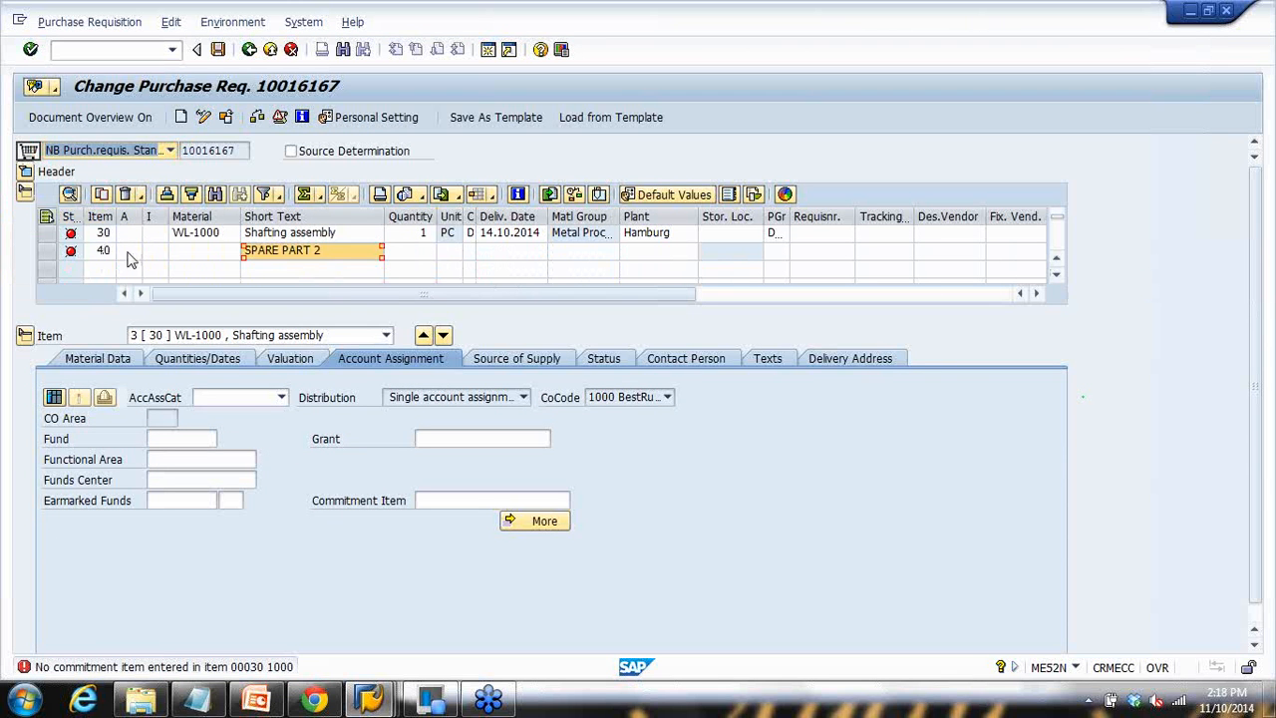
Step: Assign item 40 account assignment category K and plant Hamburg, and set its valuation price to 150.00 EUR
{"action": "left_click", "coordinate": [145, 257]}
{"action": "type", "text": "K"}
{"action": "key", "text": "Return"}
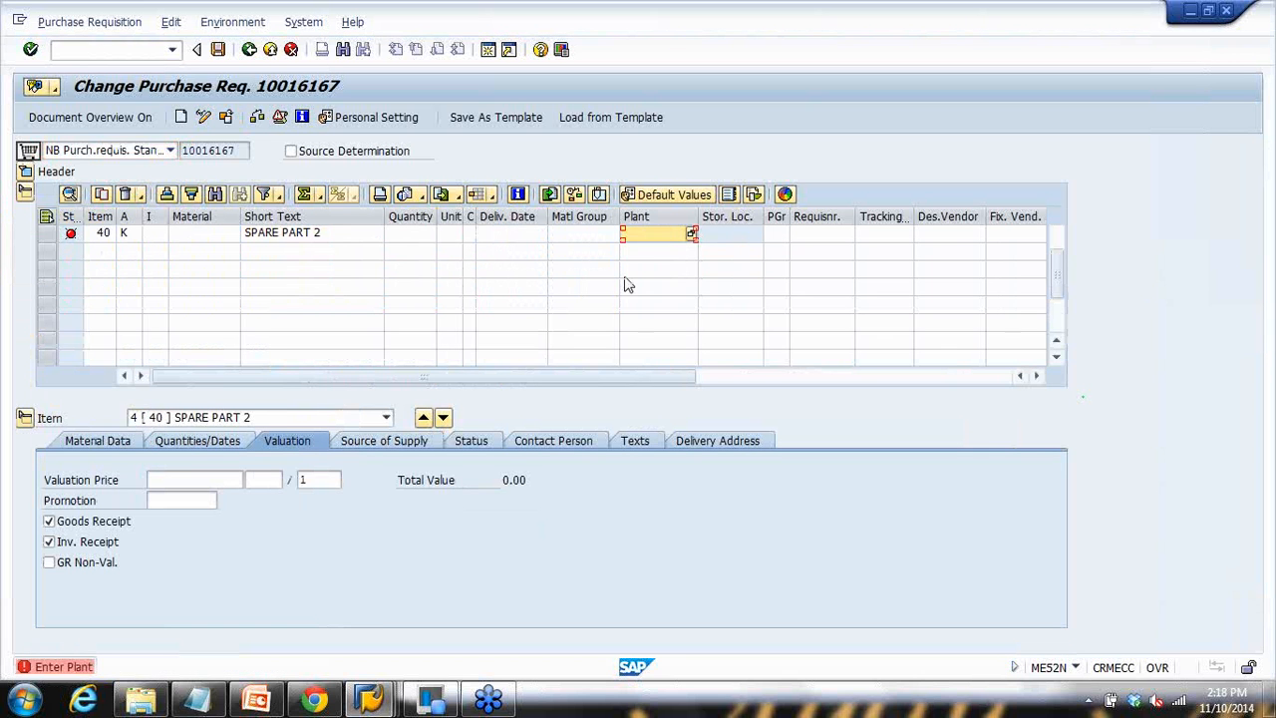
{"action": "key", "text": "Return"}
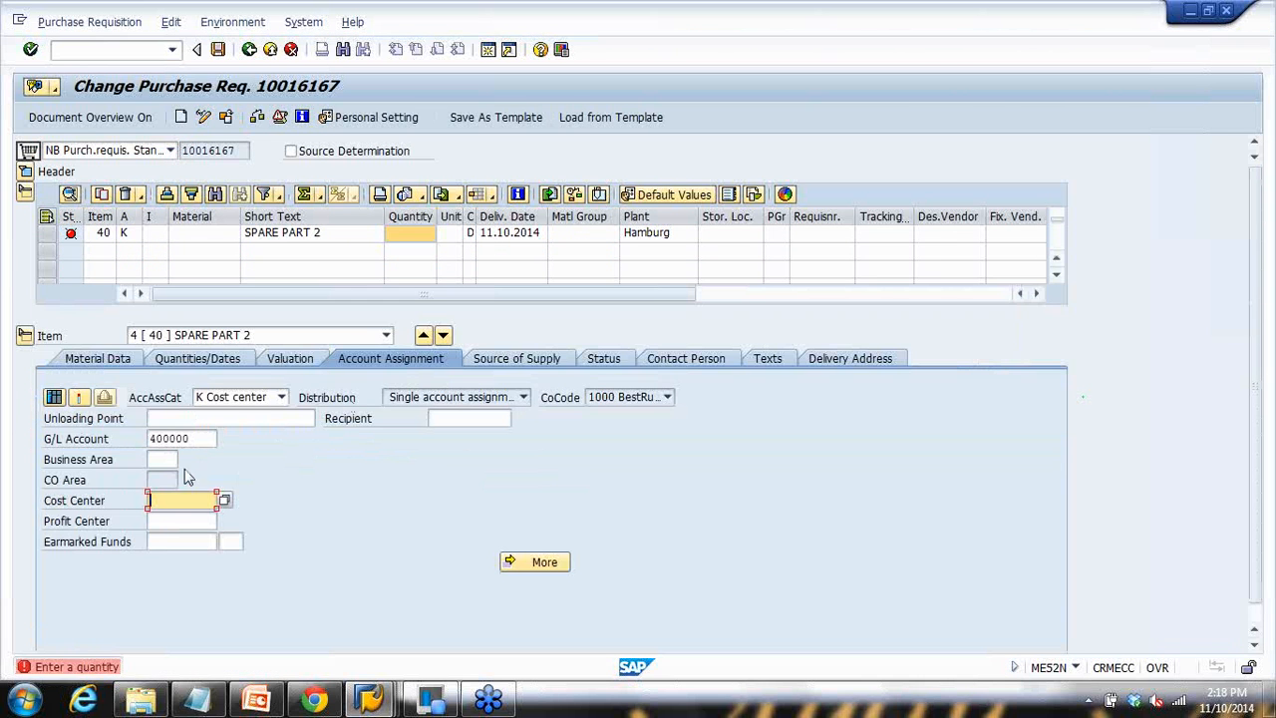
{"action": "left_click", "coordinate": [291, 361]}
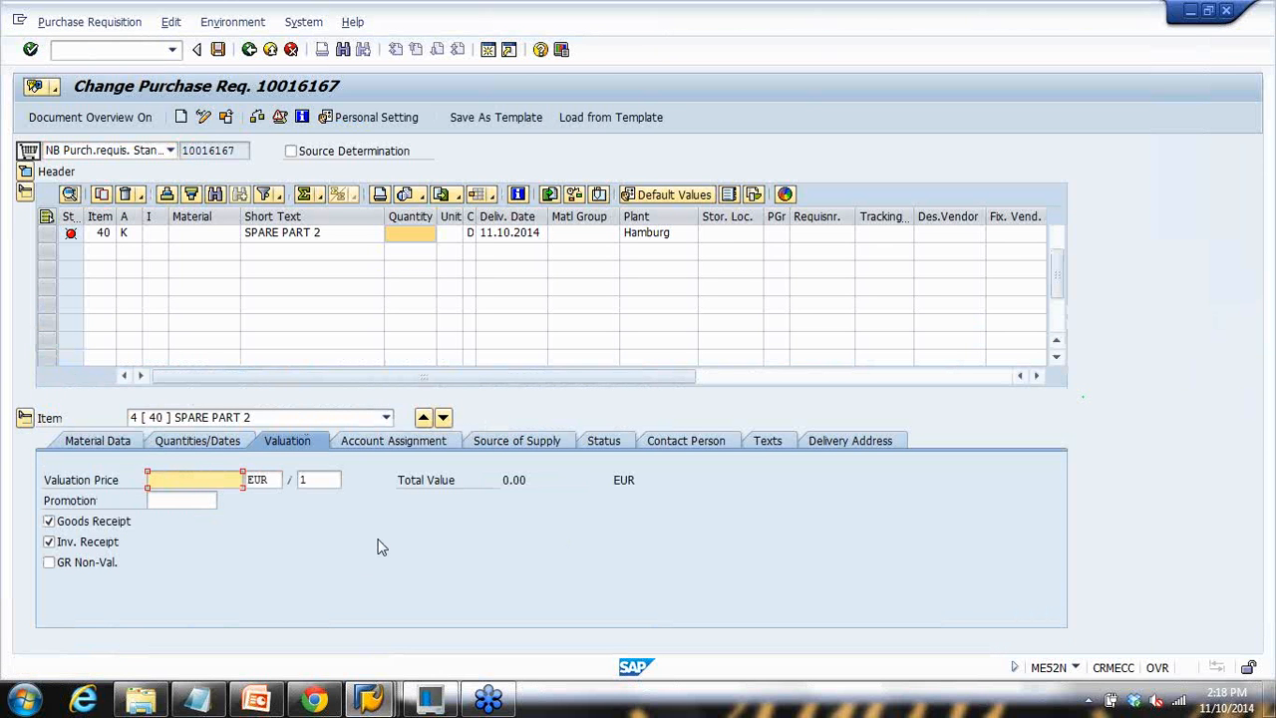
{"action": "key", "text": "Return"}
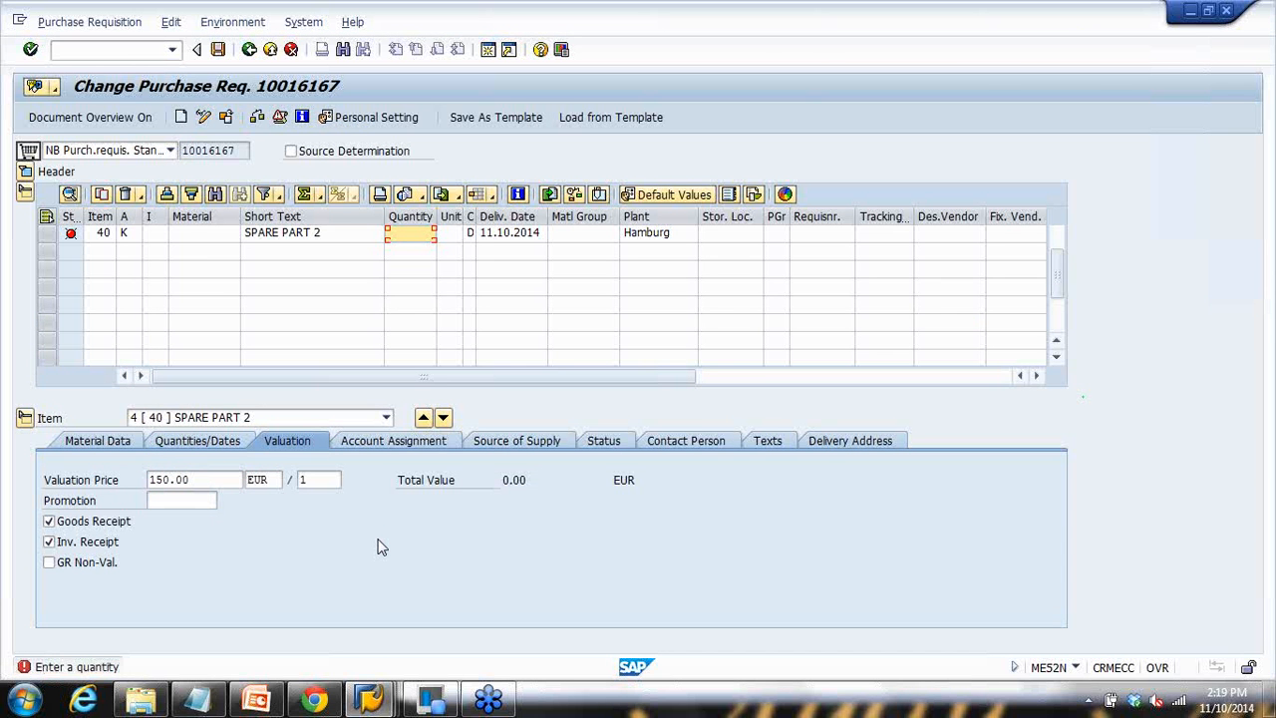
Step: Switch to PowerPoint and present the slide on the features of a purchase requisition in full screen
{"action": "left_click", "coordinate": [256, 698]}
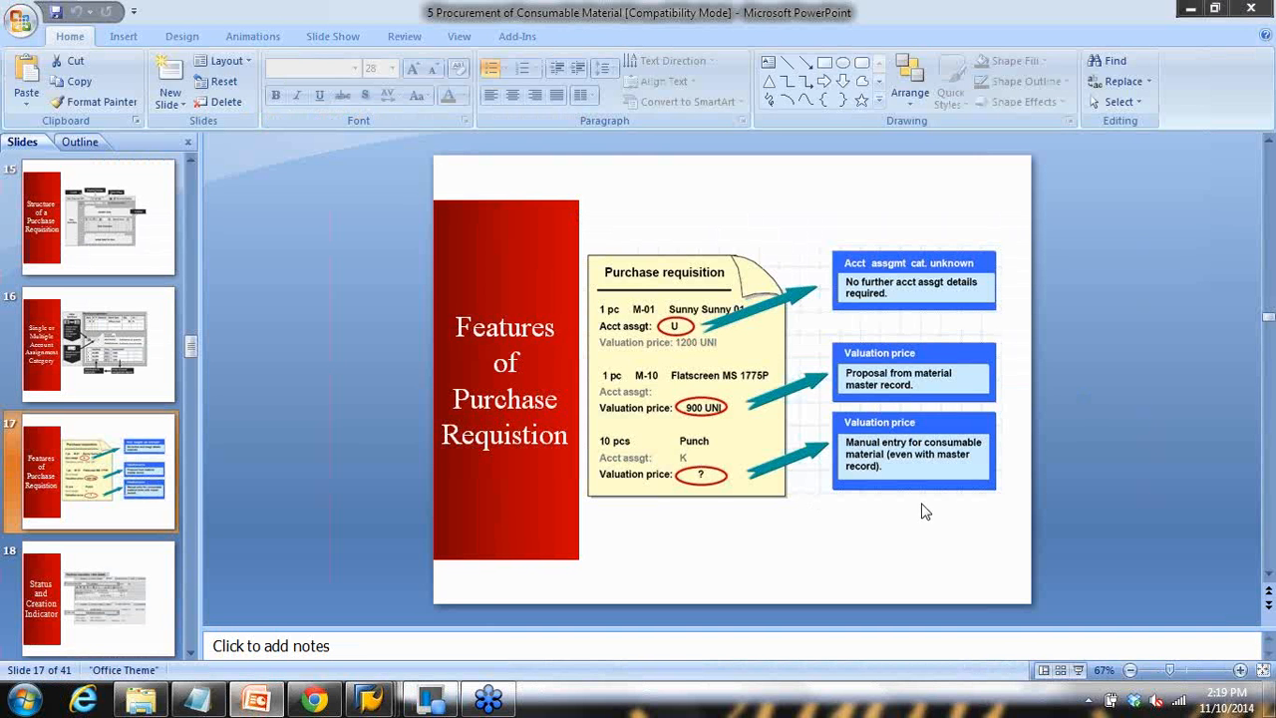
{"action": "left_click", "coordinate": [1077, 670]}
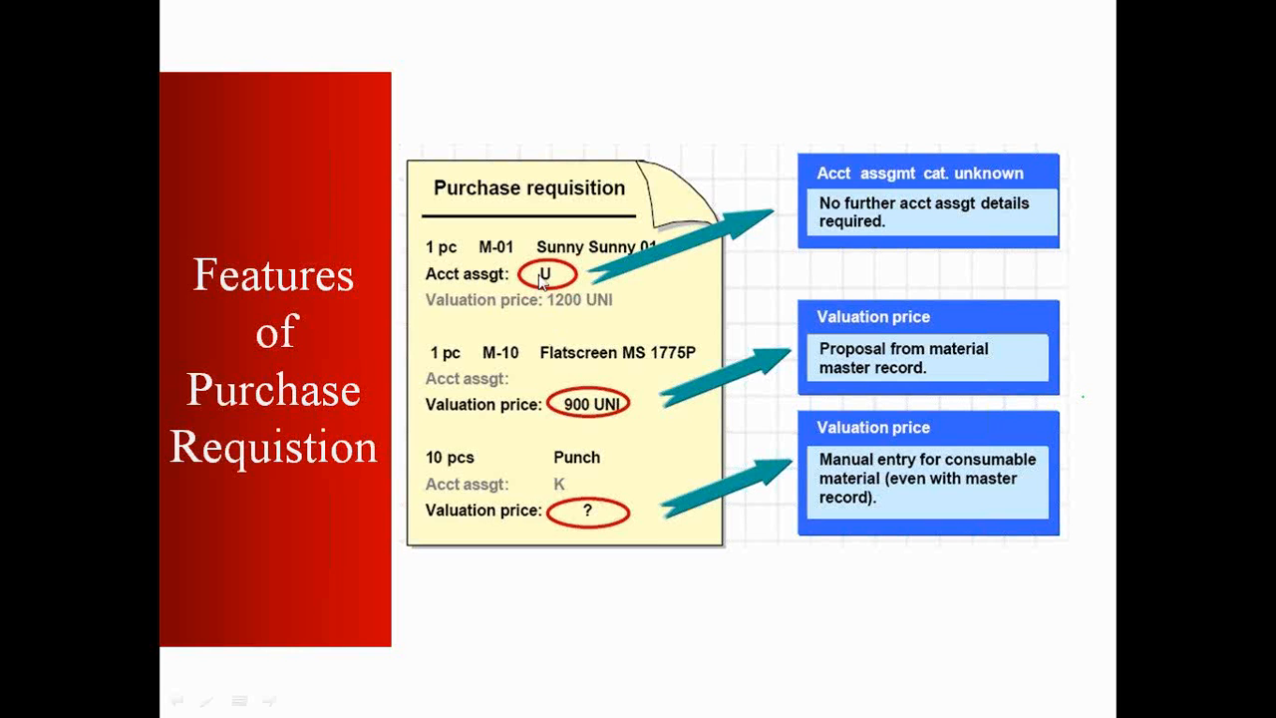
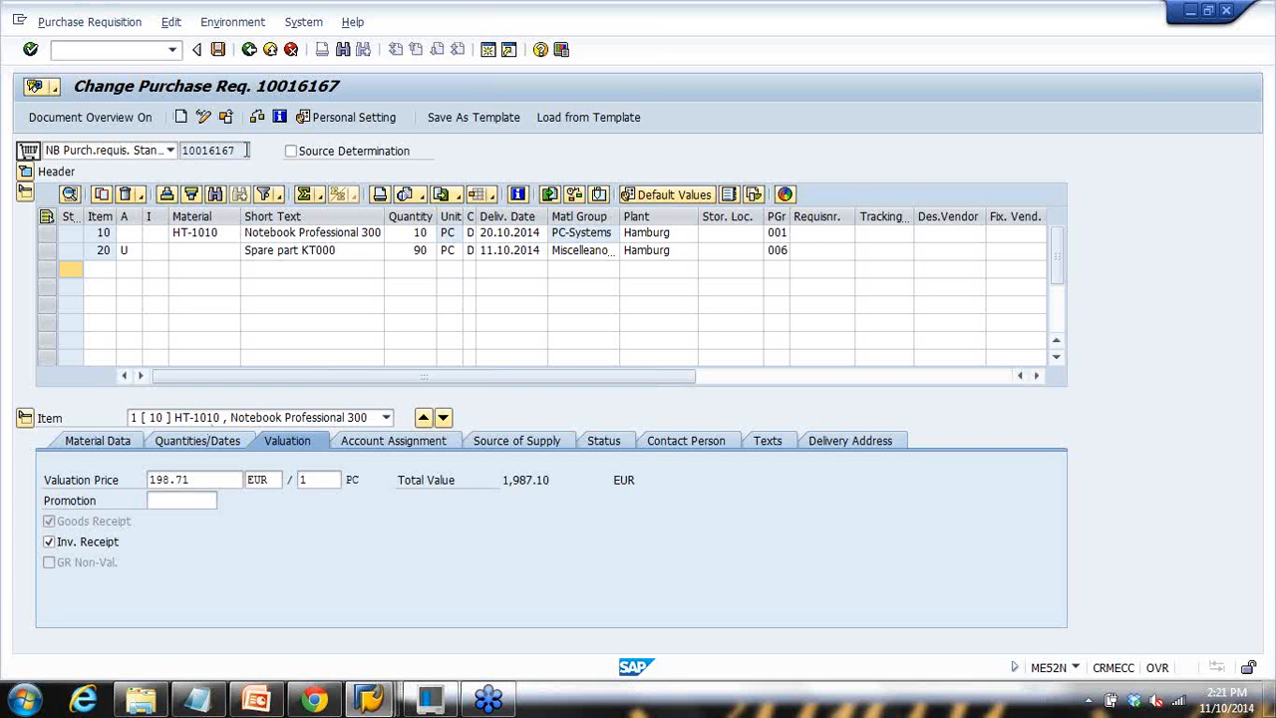
Step: Save the purchase requisition containing items 10 and 20 and switch it back to change mode
{"action": "double_click", "coordinate": [214, 150]}
{"action": "left_click", "coordinate": [217, 50]}
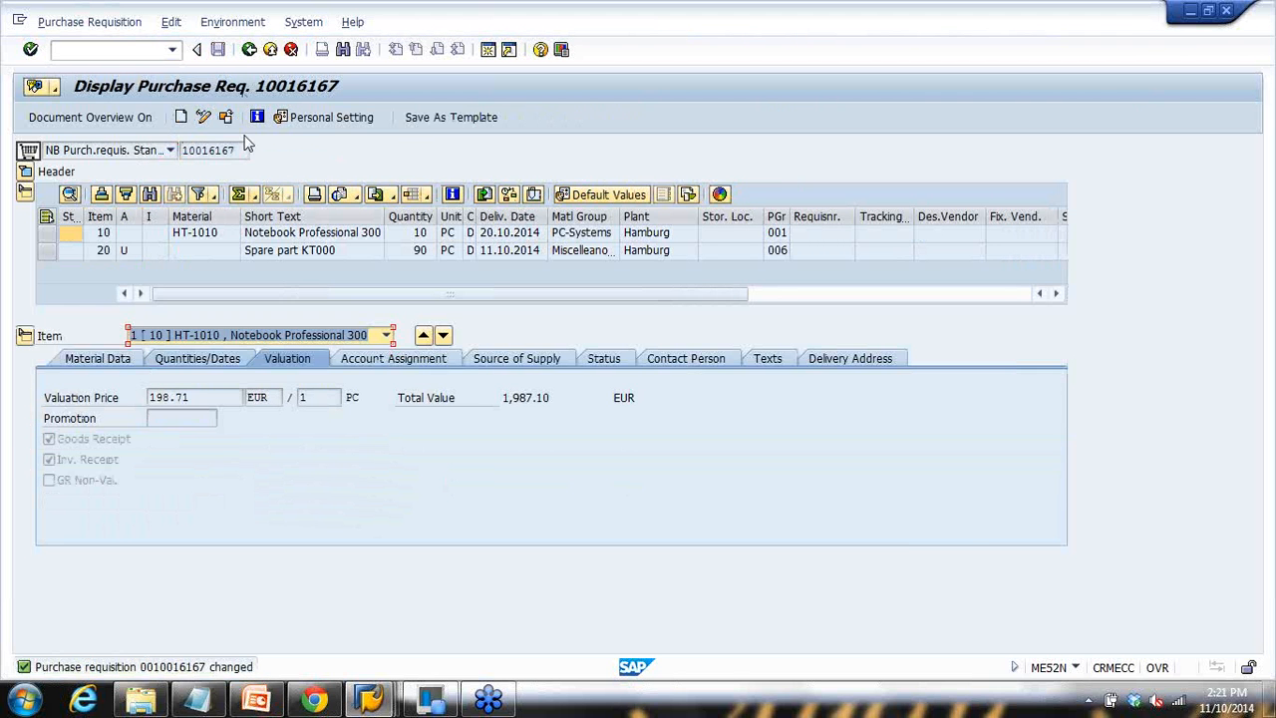
{"action": "left_click", "coordinate": [204, 117]}
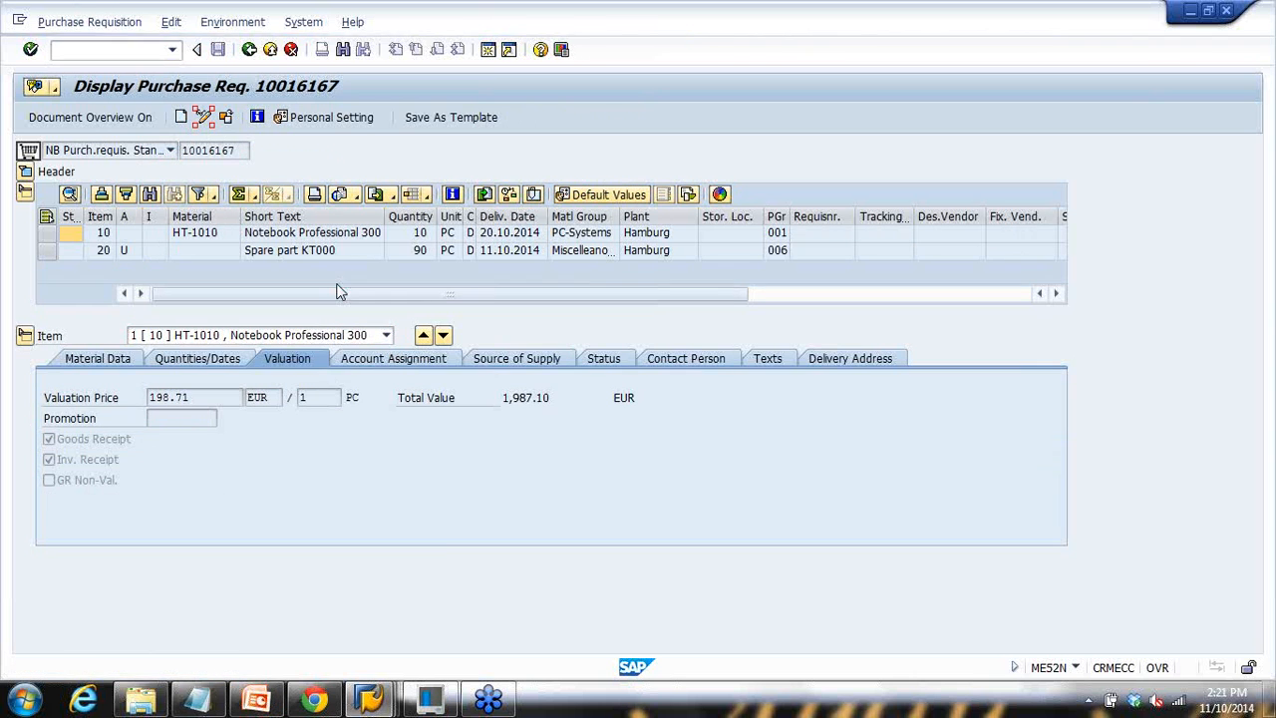
Step: View the Status and Creation Indicator slide in PowerPoint, then return to SAP and examine item 10's processing and release status options
{"action": "left_click", "coordinate": [256, 698]}
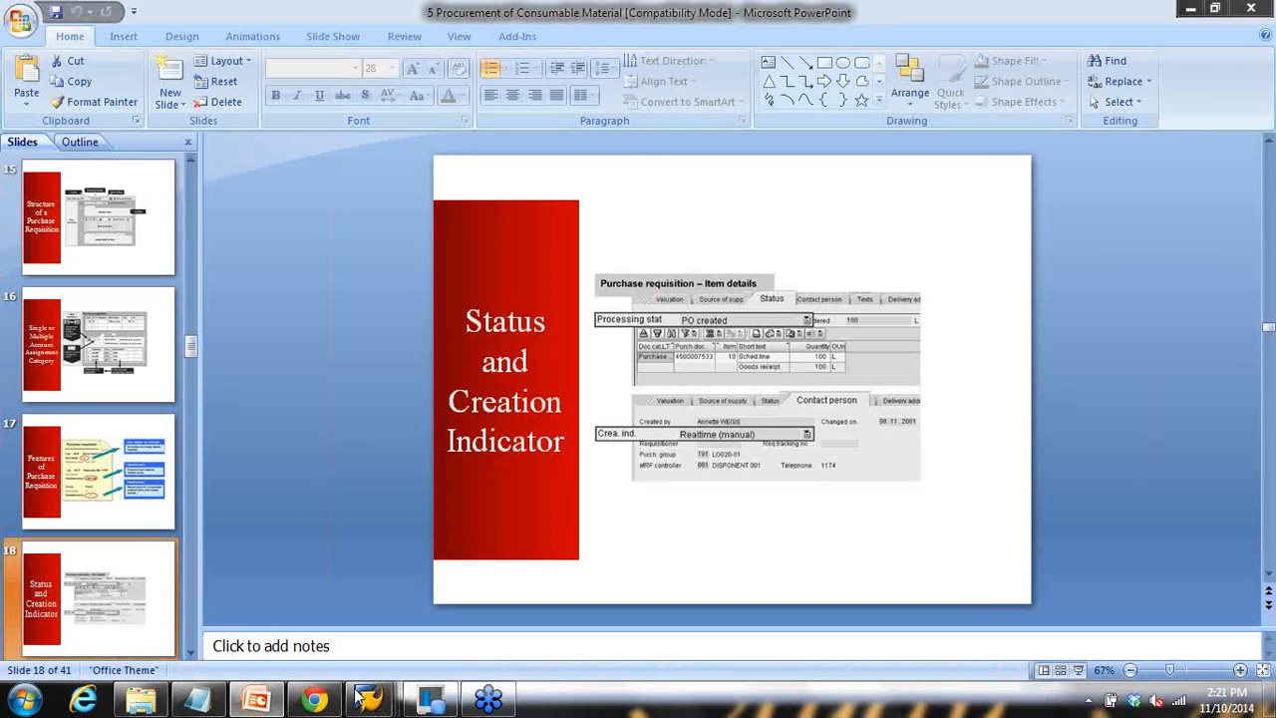
{"action": "left_click", "coordinate": [259, 701]}
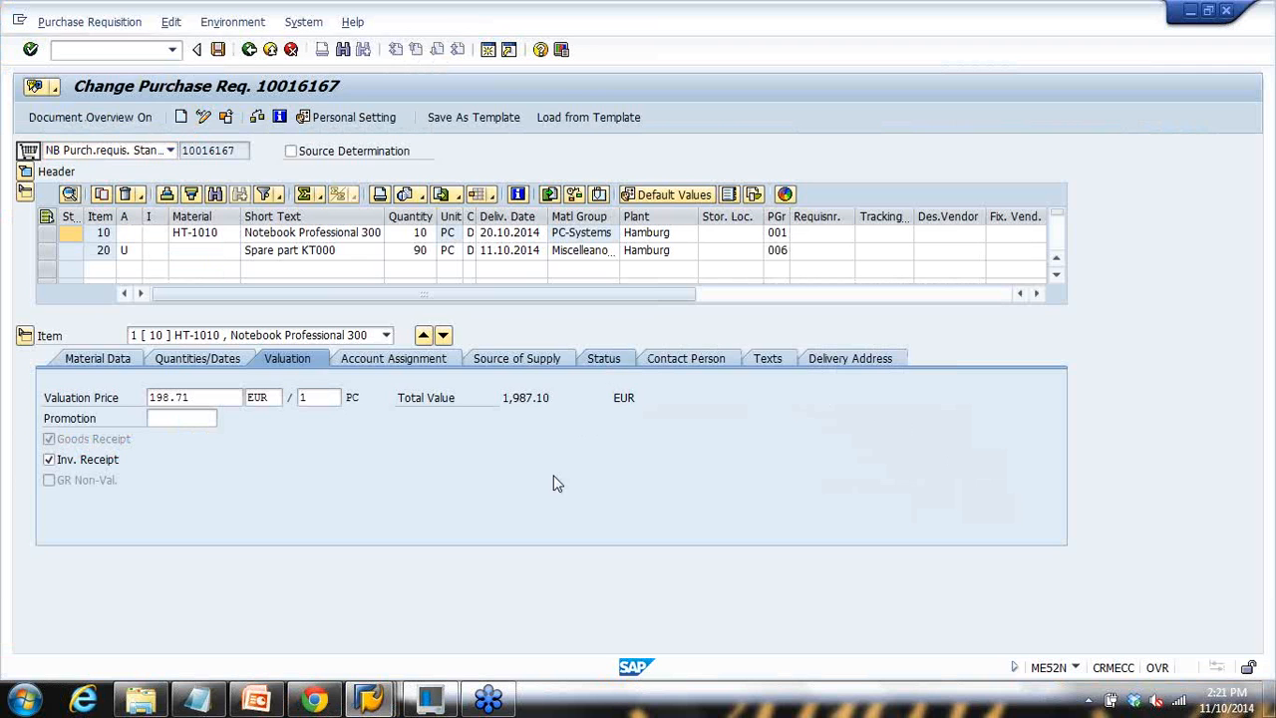
{"action": "left_click", "coordinate": [602, 358]}
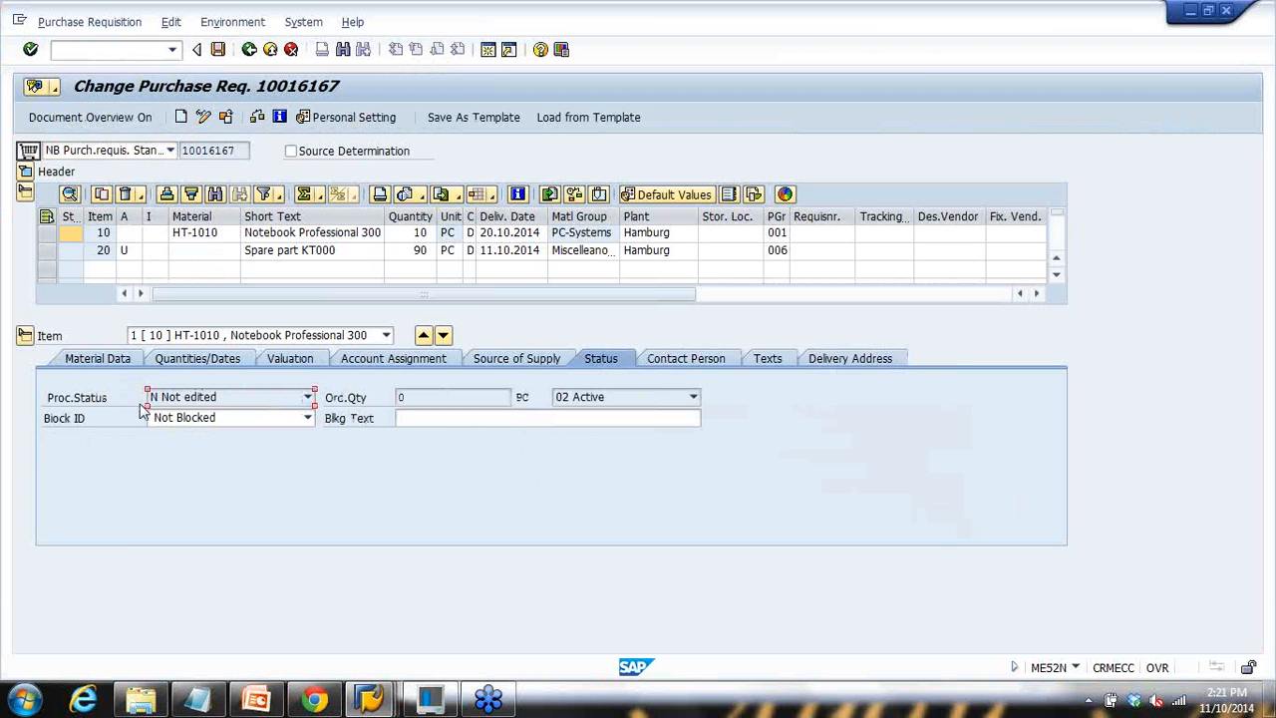
{"action": "left_click", "coordinate": [227, 401]}
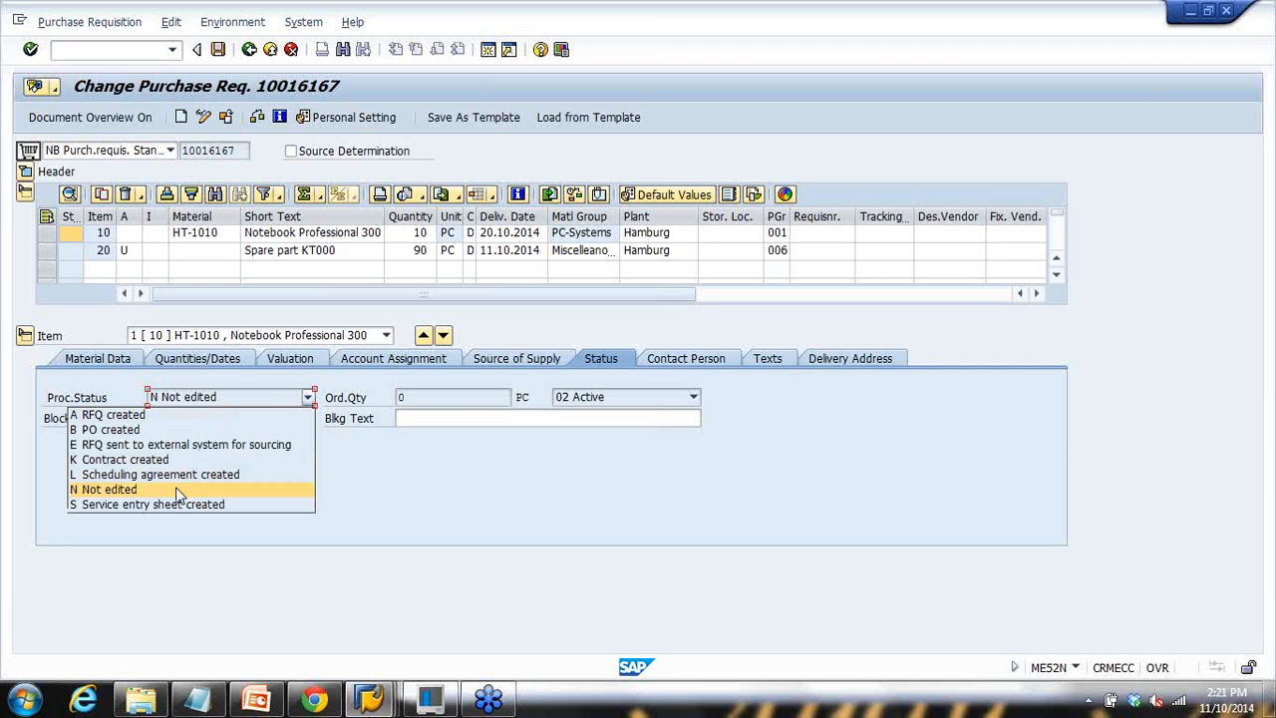
{"action": "left_click", "coordinate": [390, 515]}
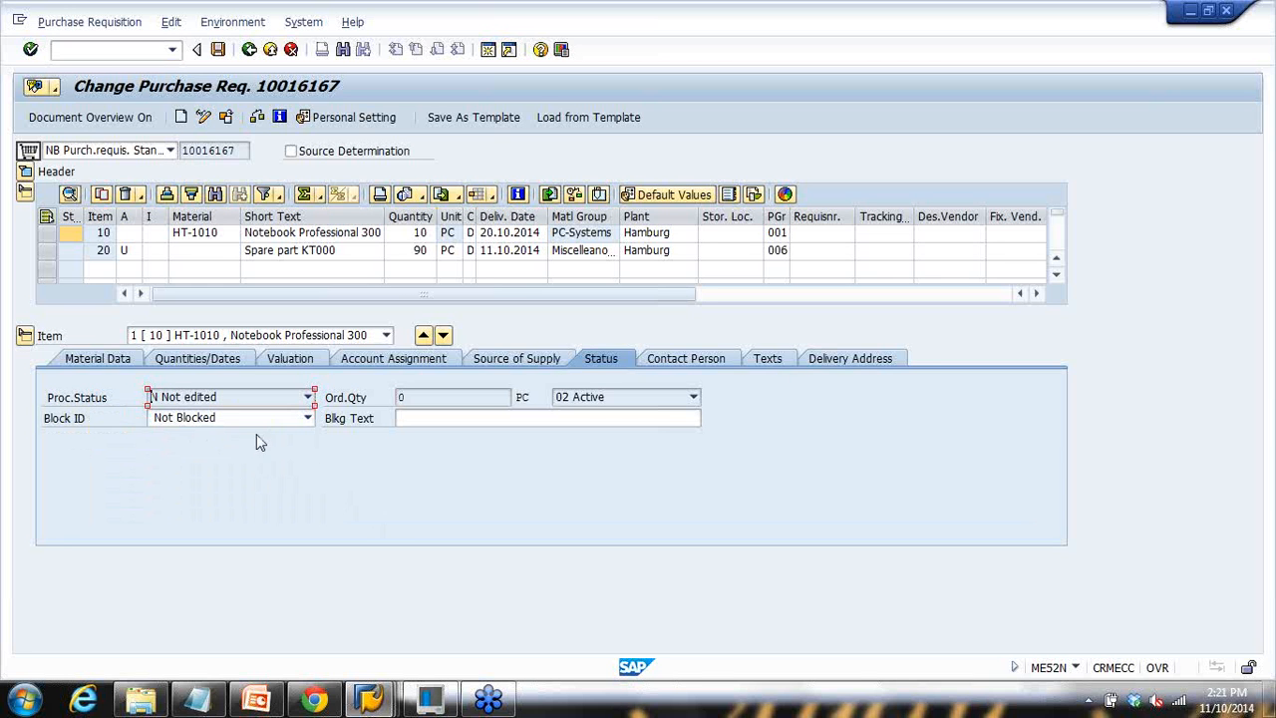
{"action": "left_click", "coordinate": [610, 399]}
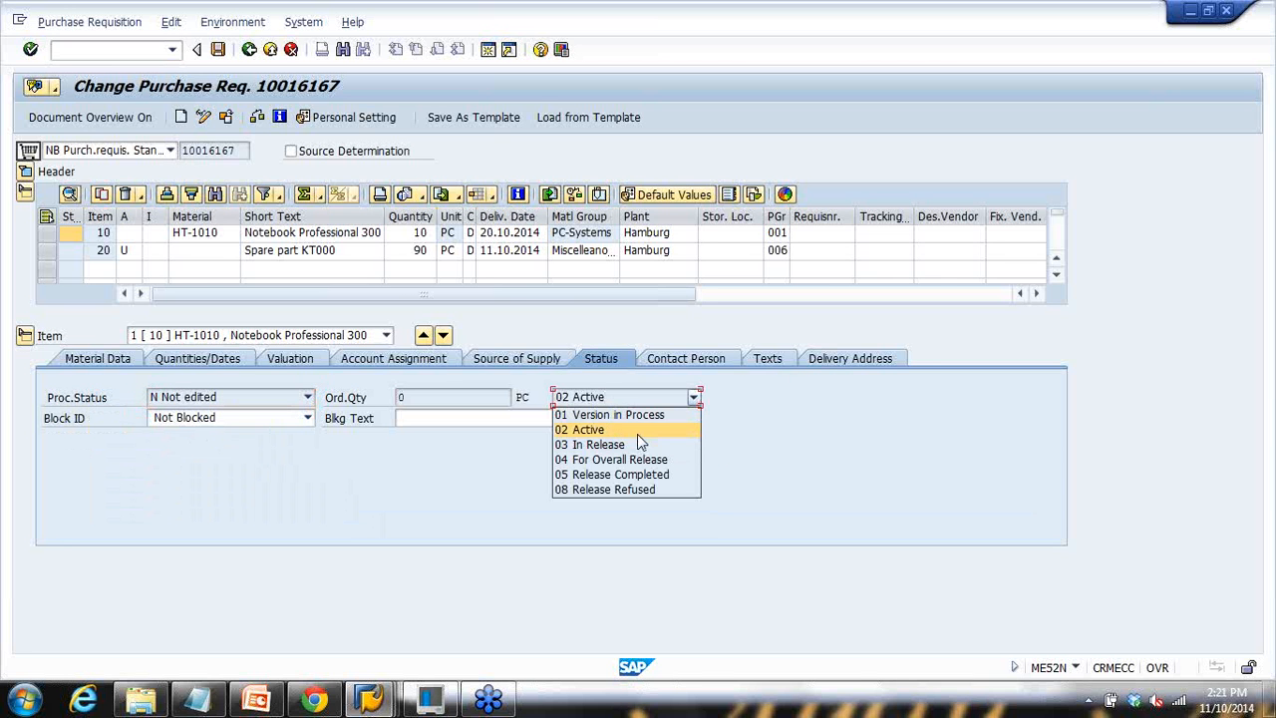
{"action": "left_click", "coordinate": [637, 434]}
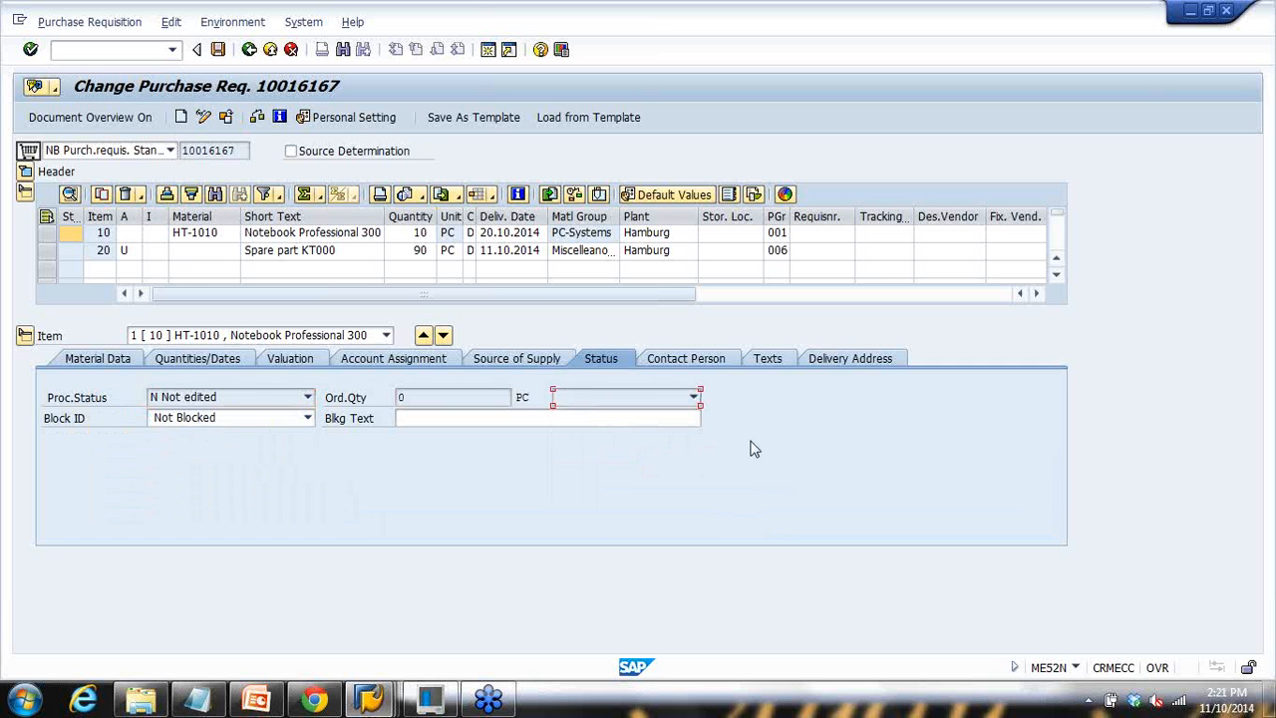
{"action": "left_click", "coordinate": [268, 401]}
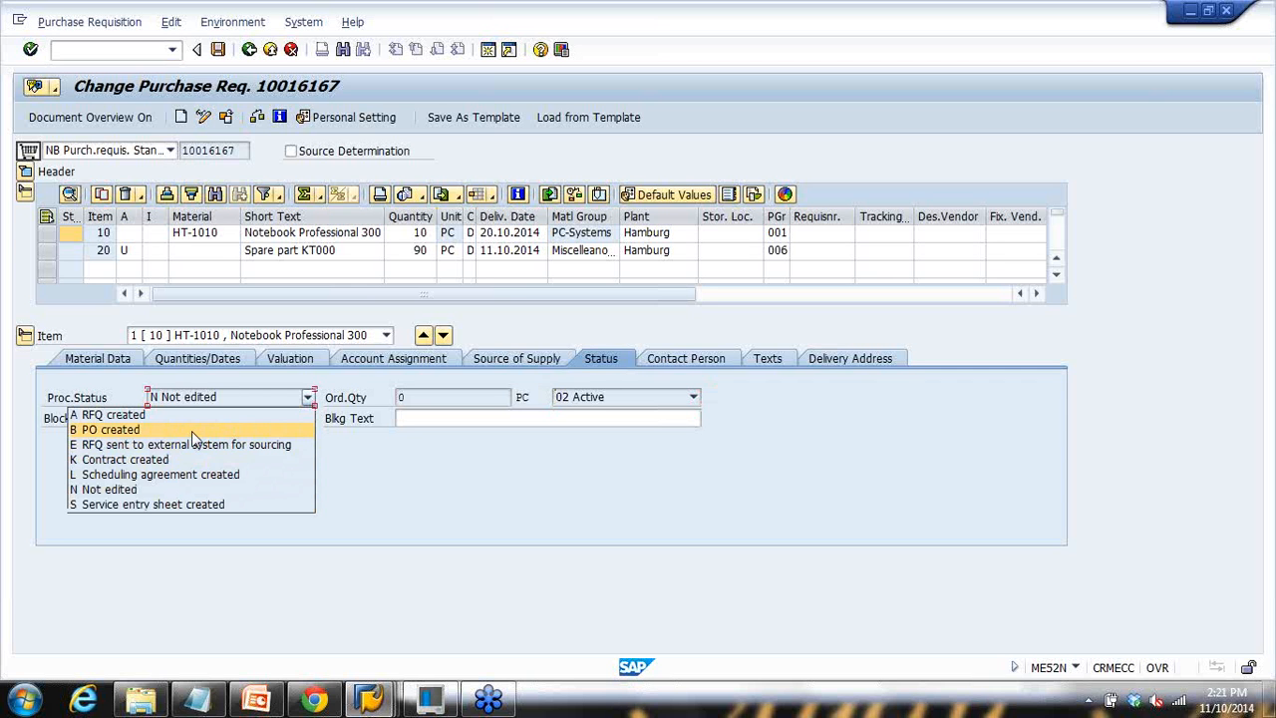
{"action": "left_click", "coordinate": [436, 562]}
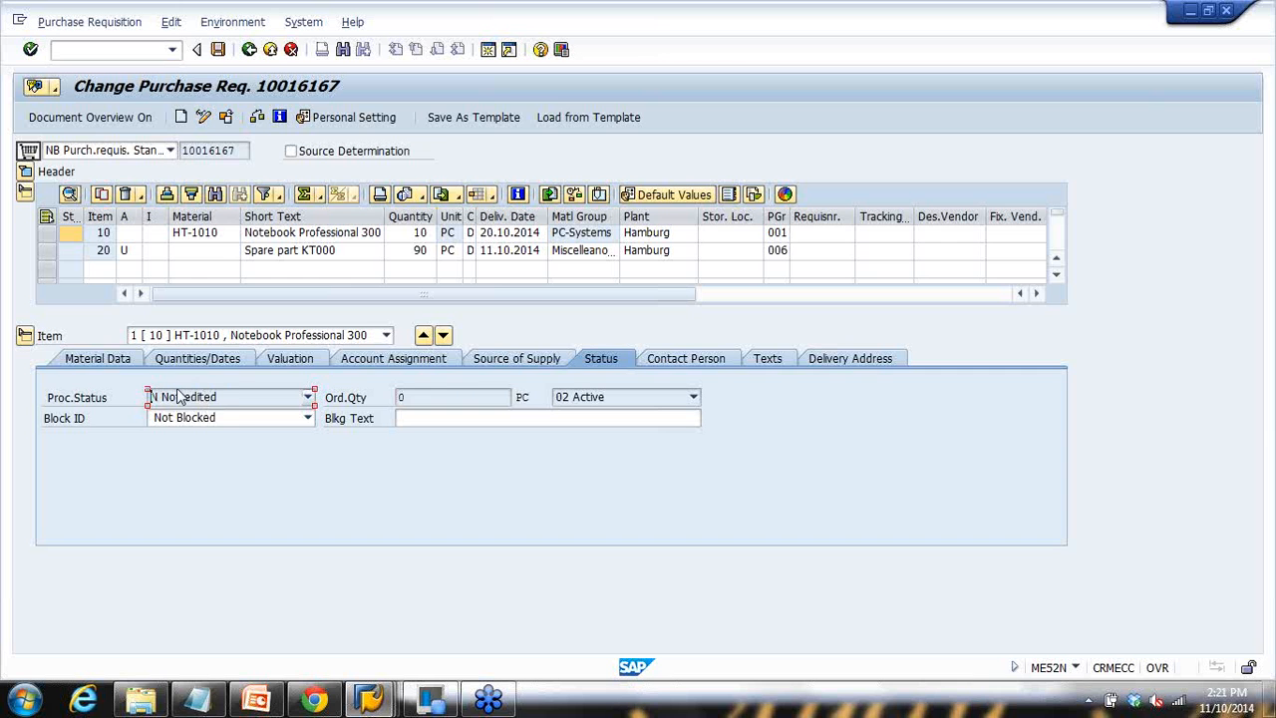
{"action": "left_click", "coordinate": [221, 398]}
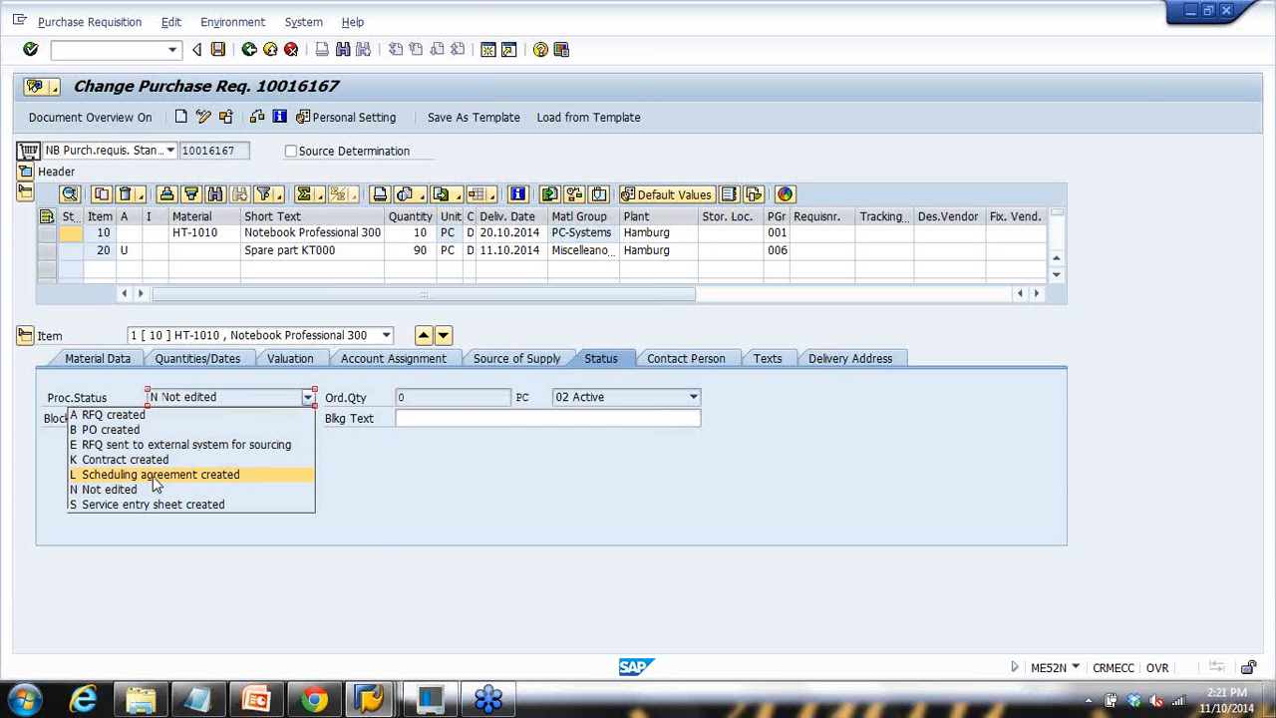
{"action": "left_click", "coordinate": [372, 535]}
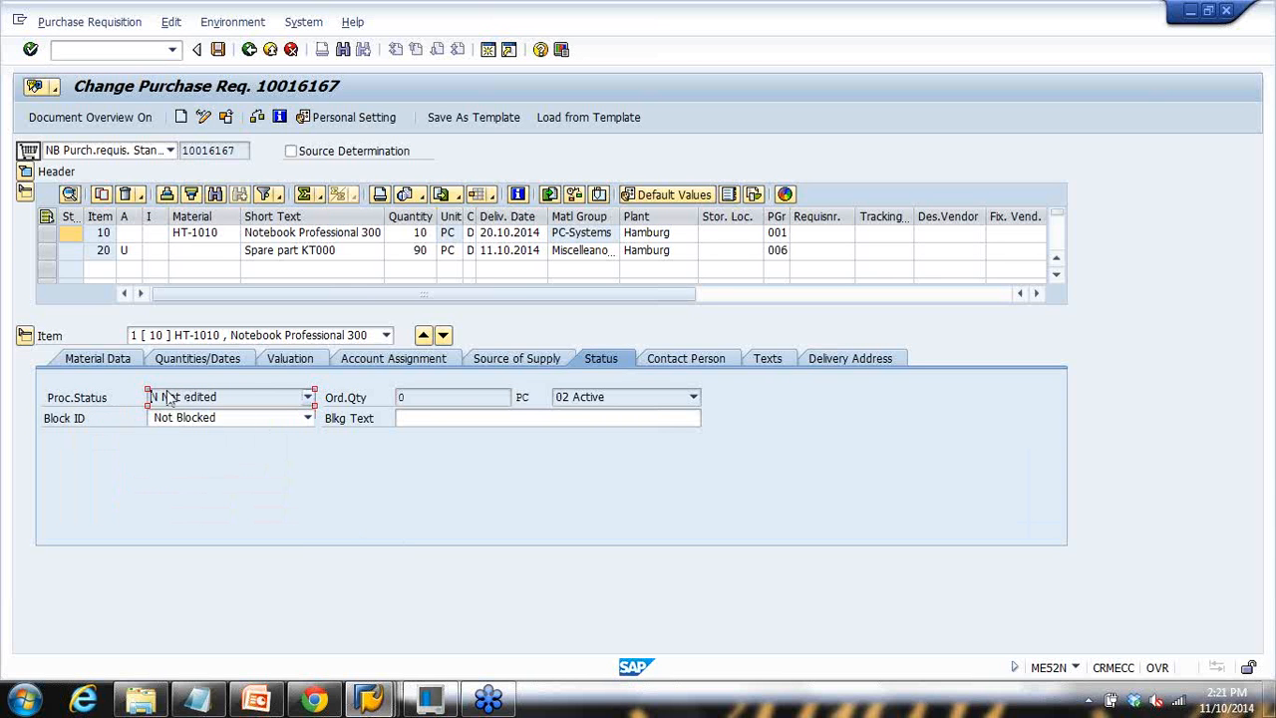
Step: Examine the contact person details of item 10, including the creator, creation indicator options and change date
{"action": "left_click", "coordinate": [681, 358]}
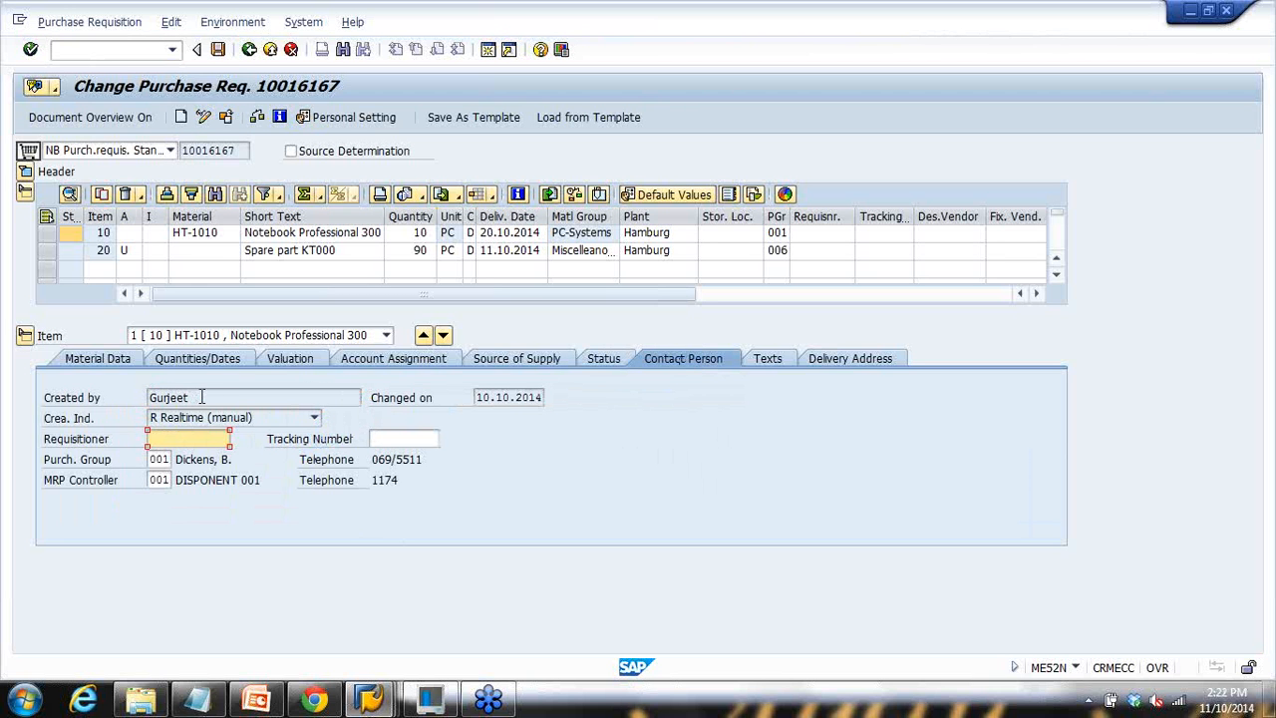
{"action": "left_click_drag", "start_coordinate": [202, 397], "coordinate": [62, 391]}
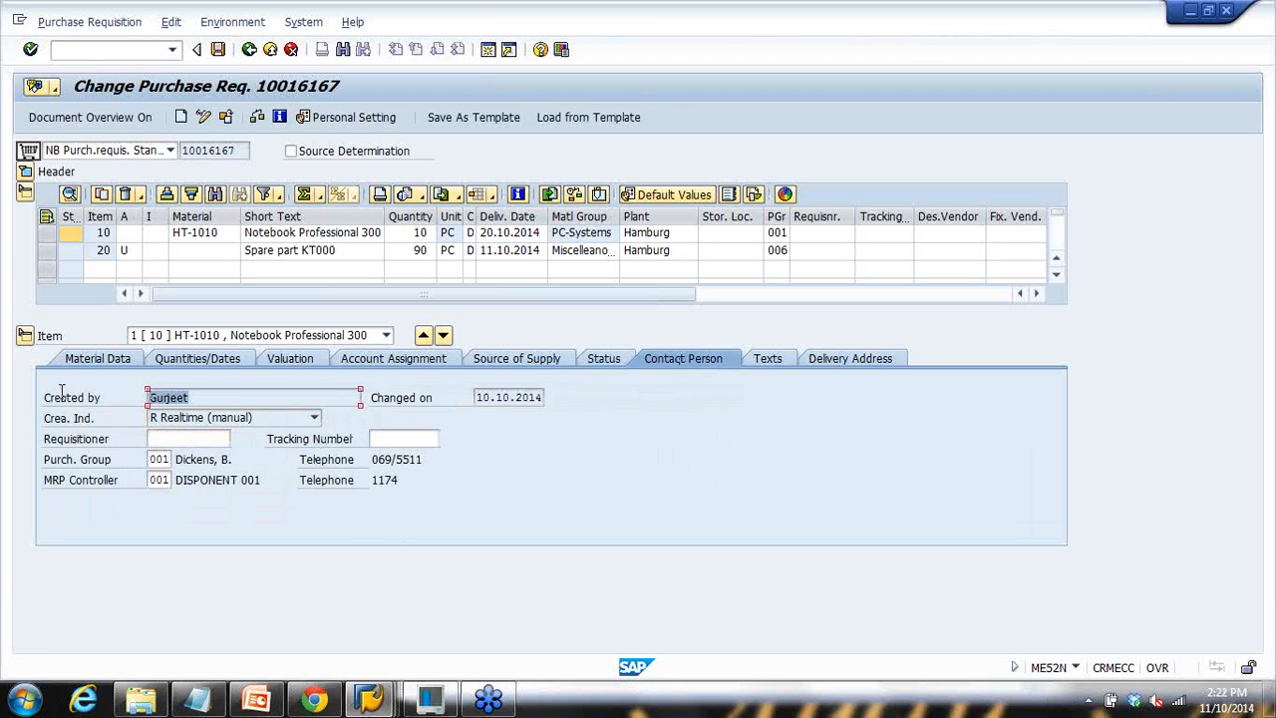
{"action": "left_click", "coordinate": [202, 422]}
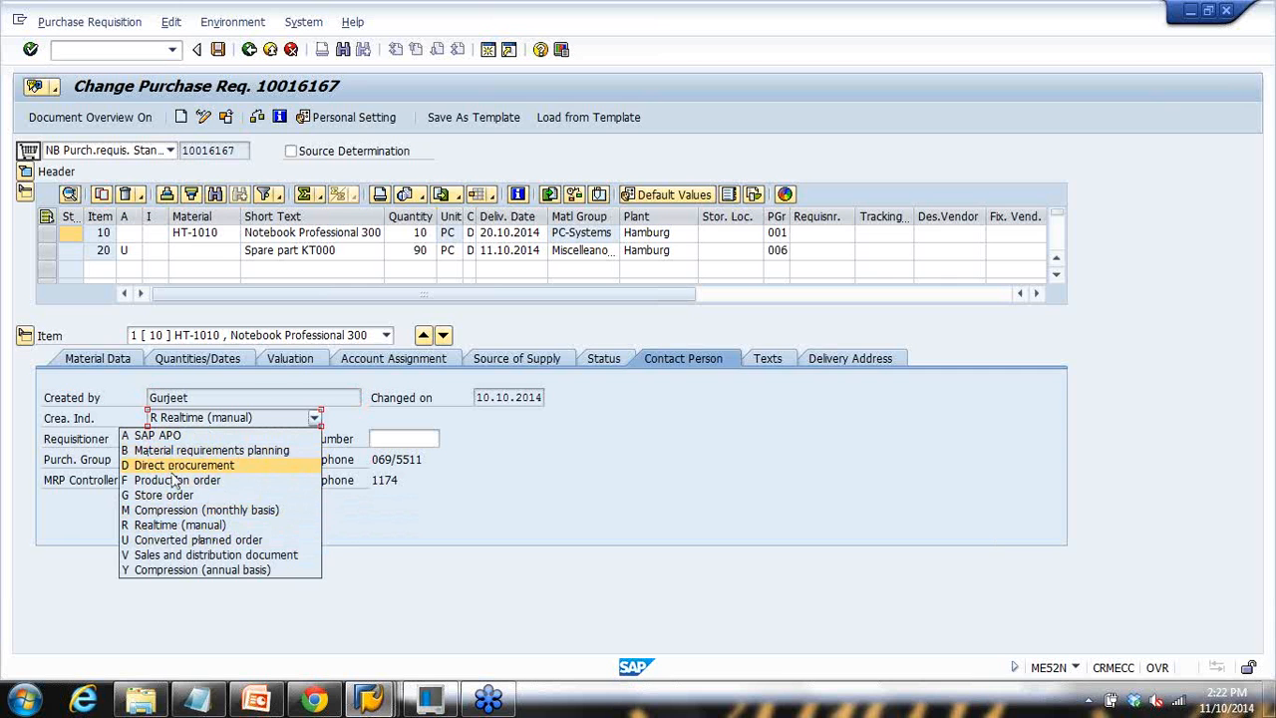
{"action": "left_click", "coordinate": [179, 525]}
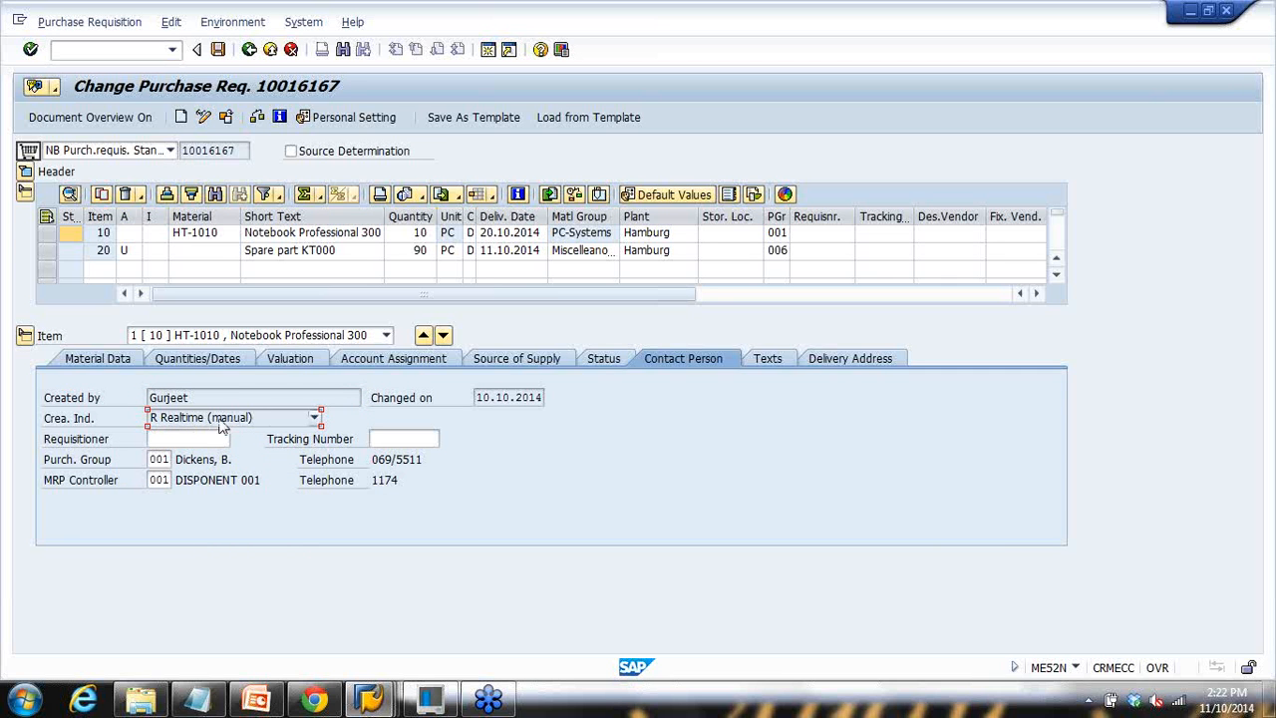
{"action": "left_click_drag", "start_coordinate": [201, 399], "coordinate": [141, 399]}
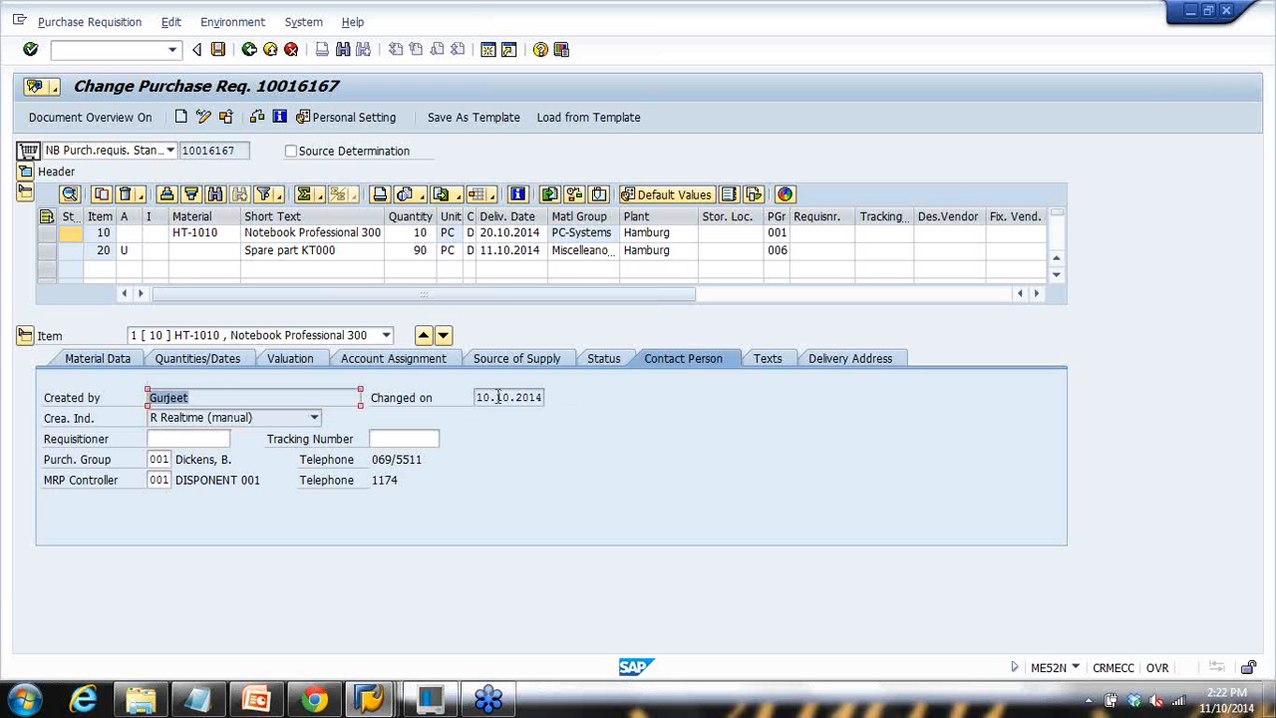
{"action": "left_click_drag", "start_coordinate": [479, 397], "coordinate": [545, 398]}
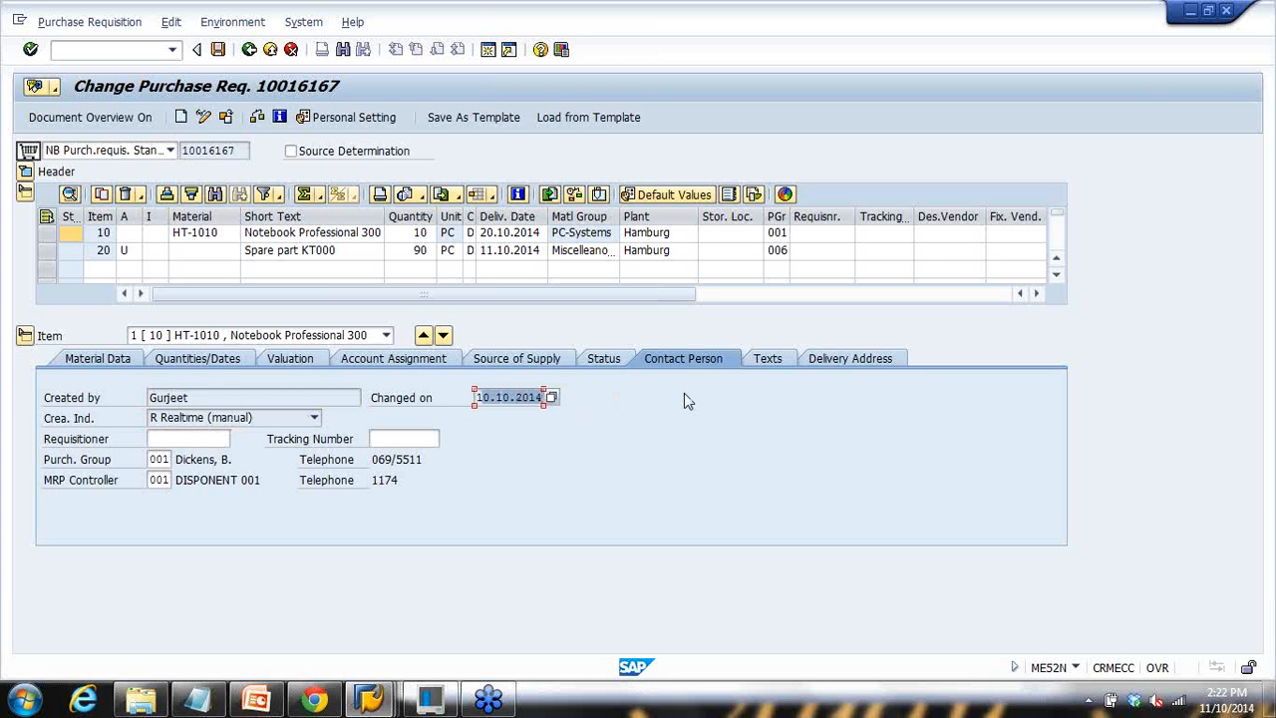
Step: Switch to PowerPoint, present the Status and Creation Indicator and Template for Purchase Requisition slides, and end the slide show
{"action": "left_click", "coordinate": [256, 698]}
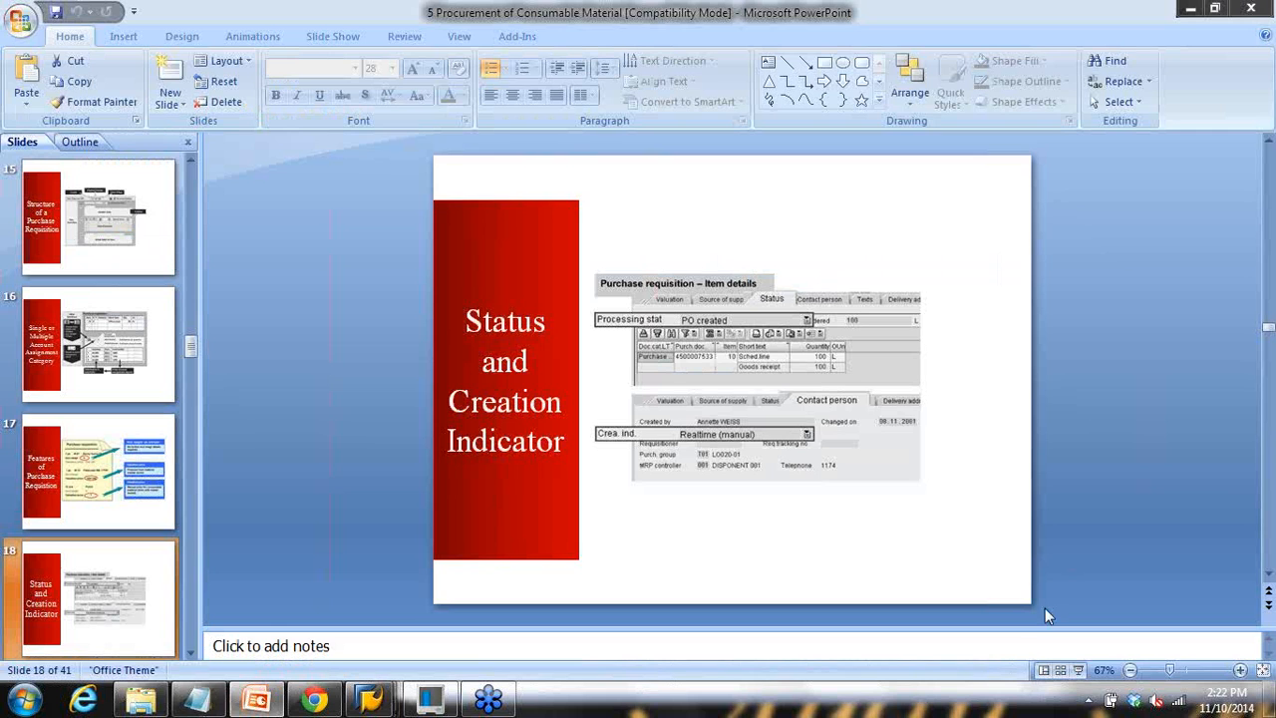
{"action": "left_click", "coordinate": [1078, 670]}
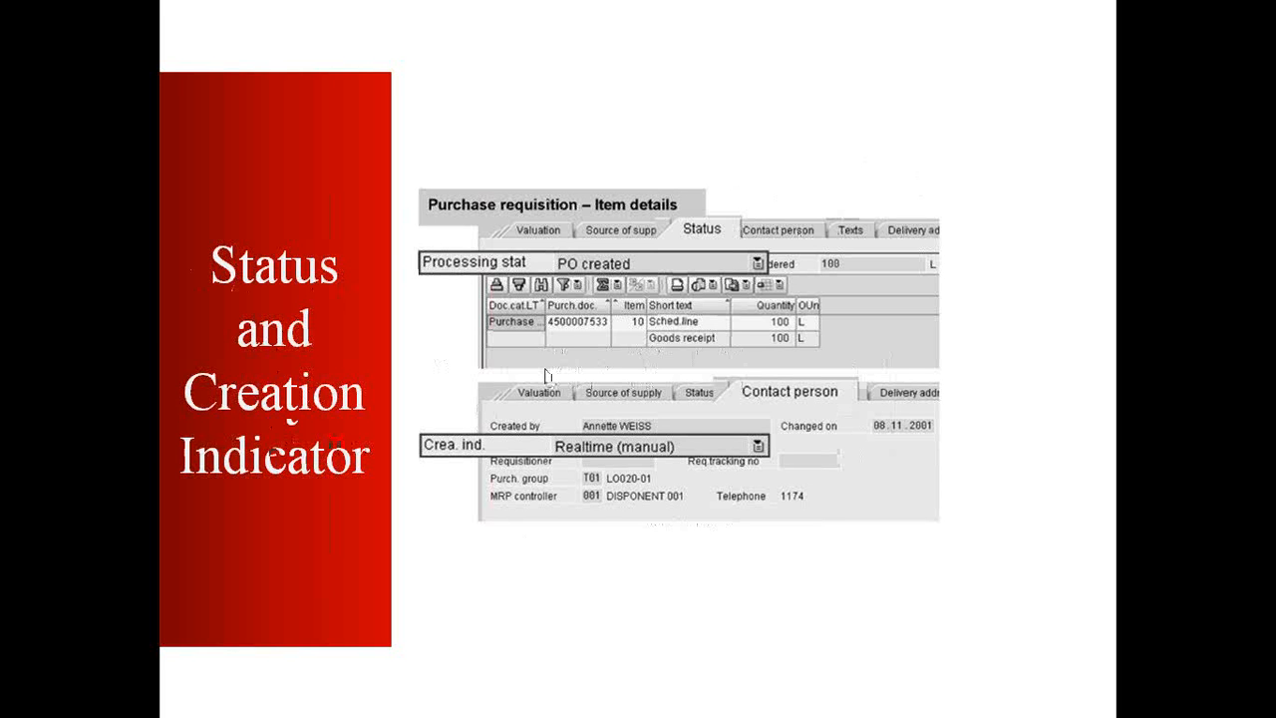
{"action": "key", "text": "Right"}
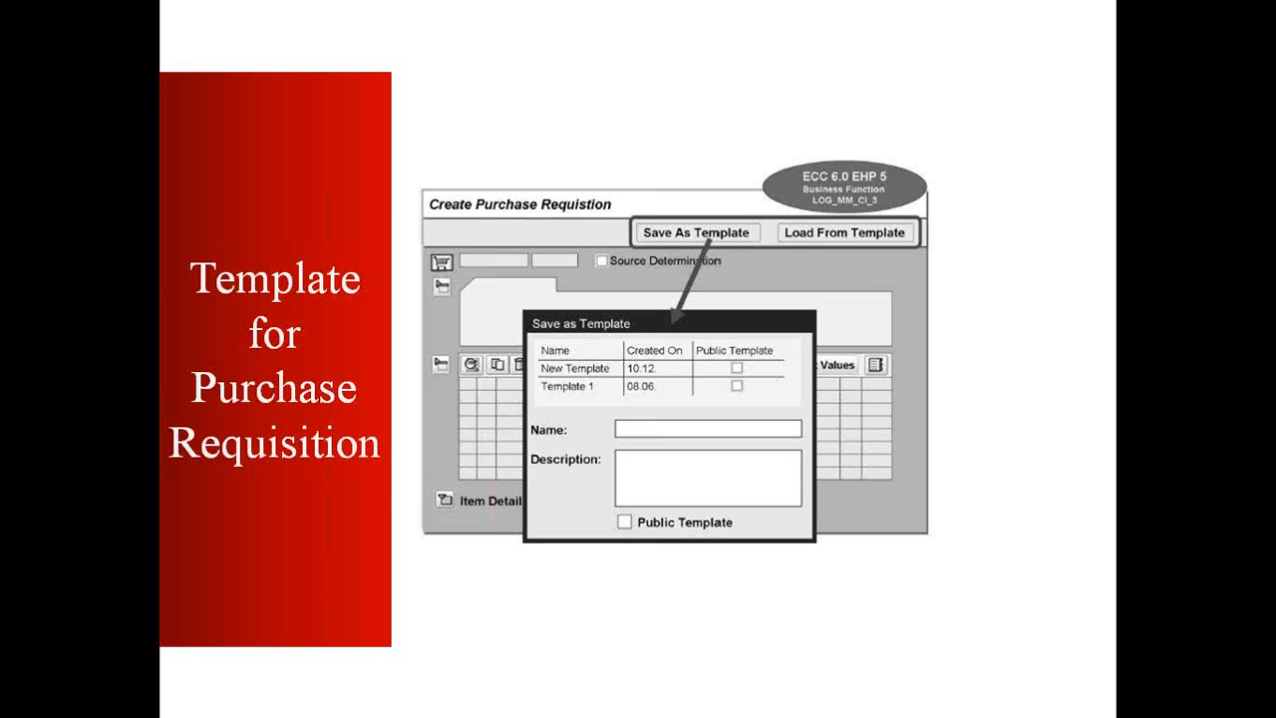
{"action": "key", "text": "Escape"}
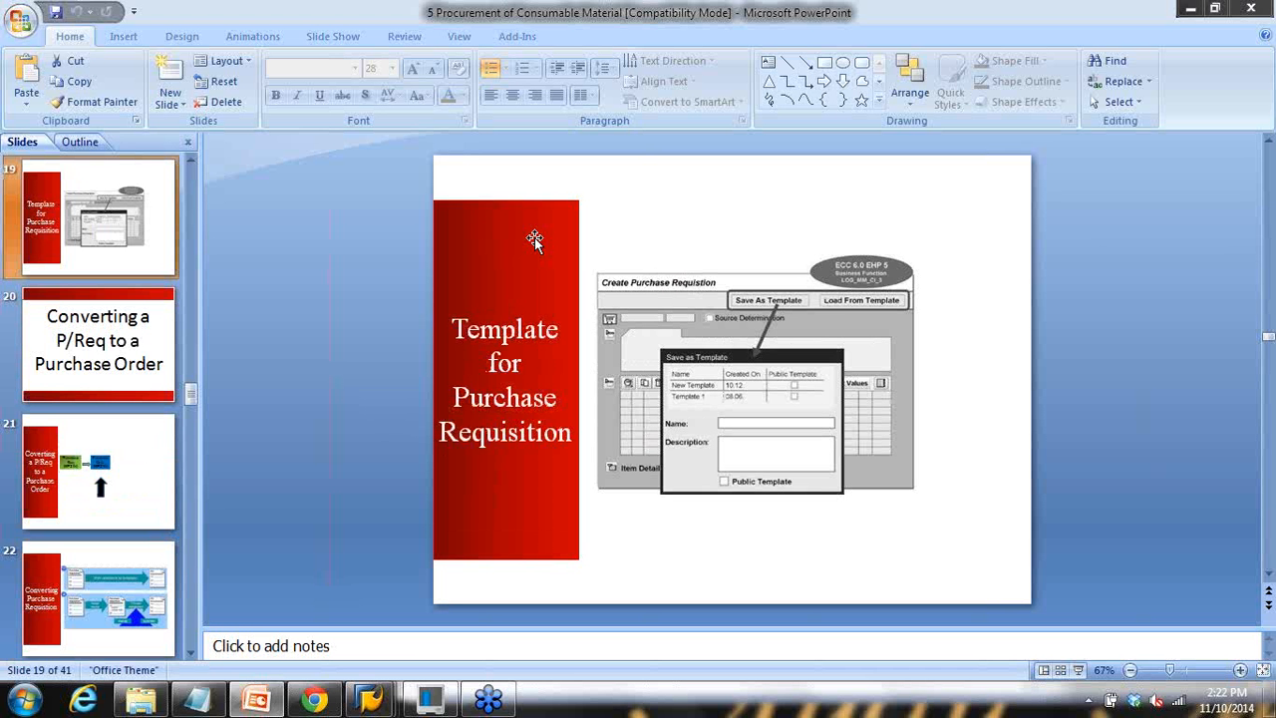
Step: Switch back to SAP and close the separate Change Material window for WL-1000
{"action": "mouse_move", "coordinate": [369, 698]}
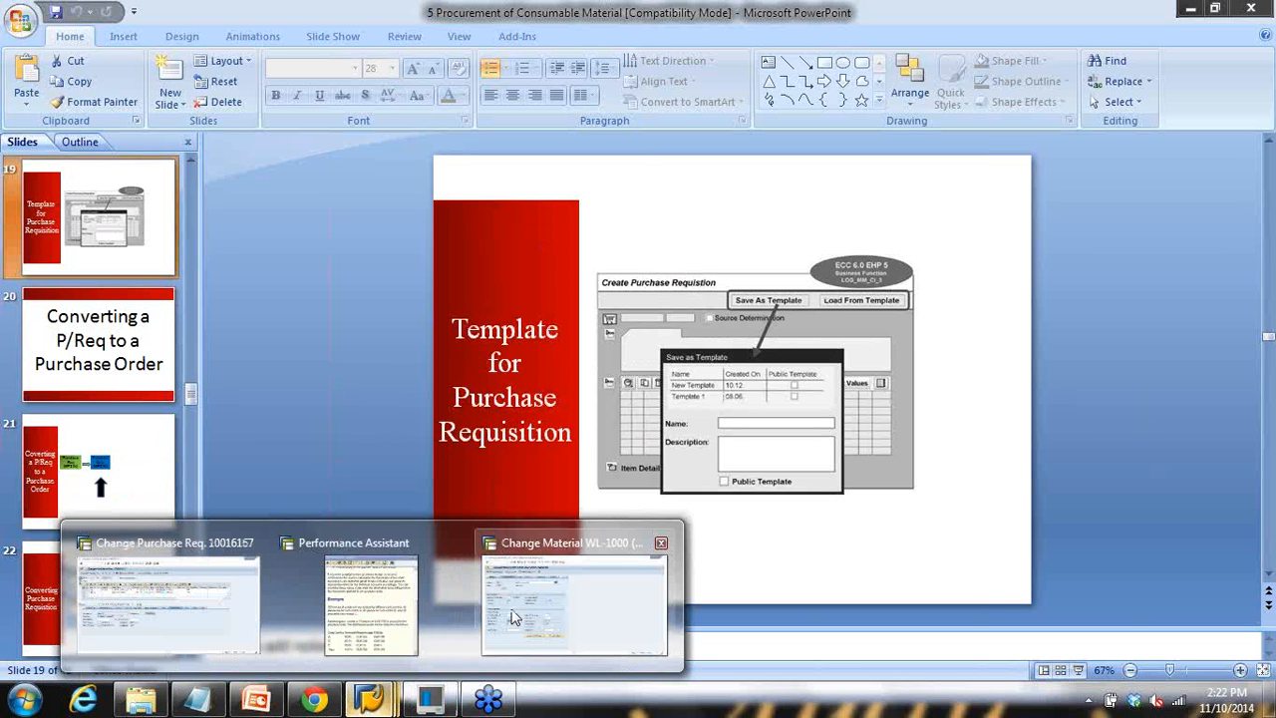
{"action": "left_click", "coordinate": [202, 605]}
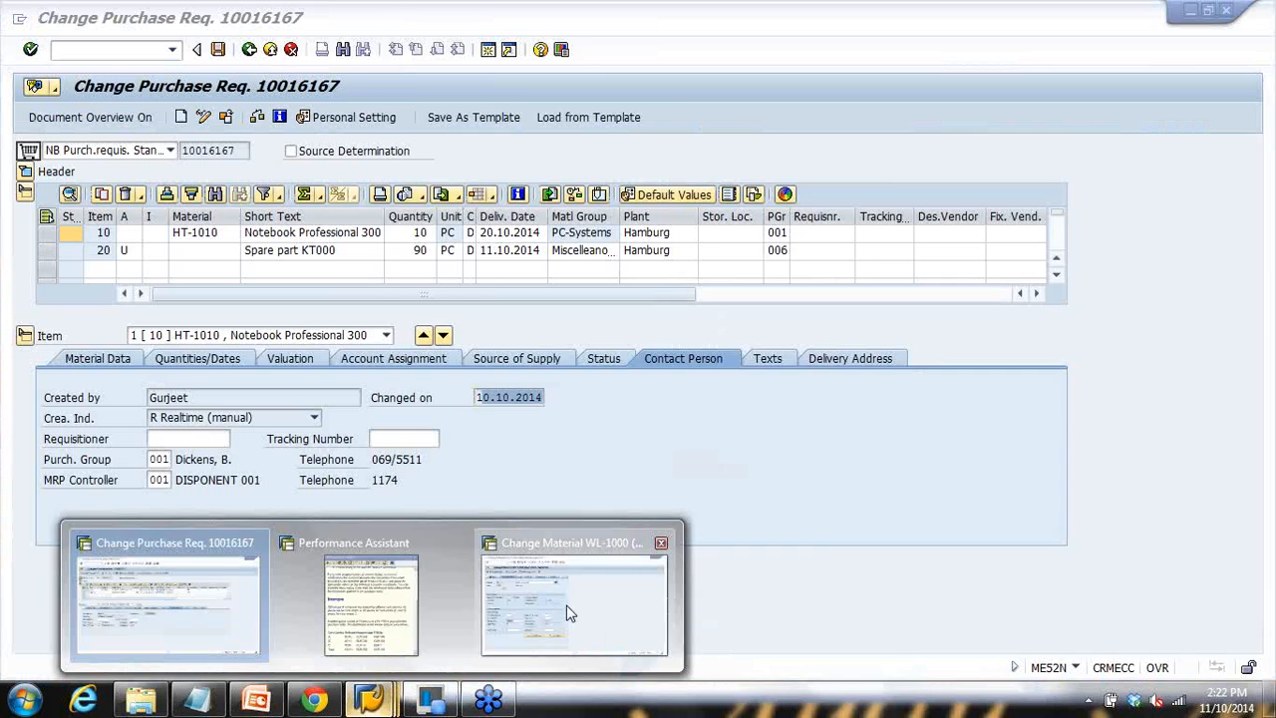
{"action": "left_click", "coordinate": [567, 605]}
{"action": "left_click_drag", "start_coordinate": [1105, 50], "coordinate": [678, 51]}
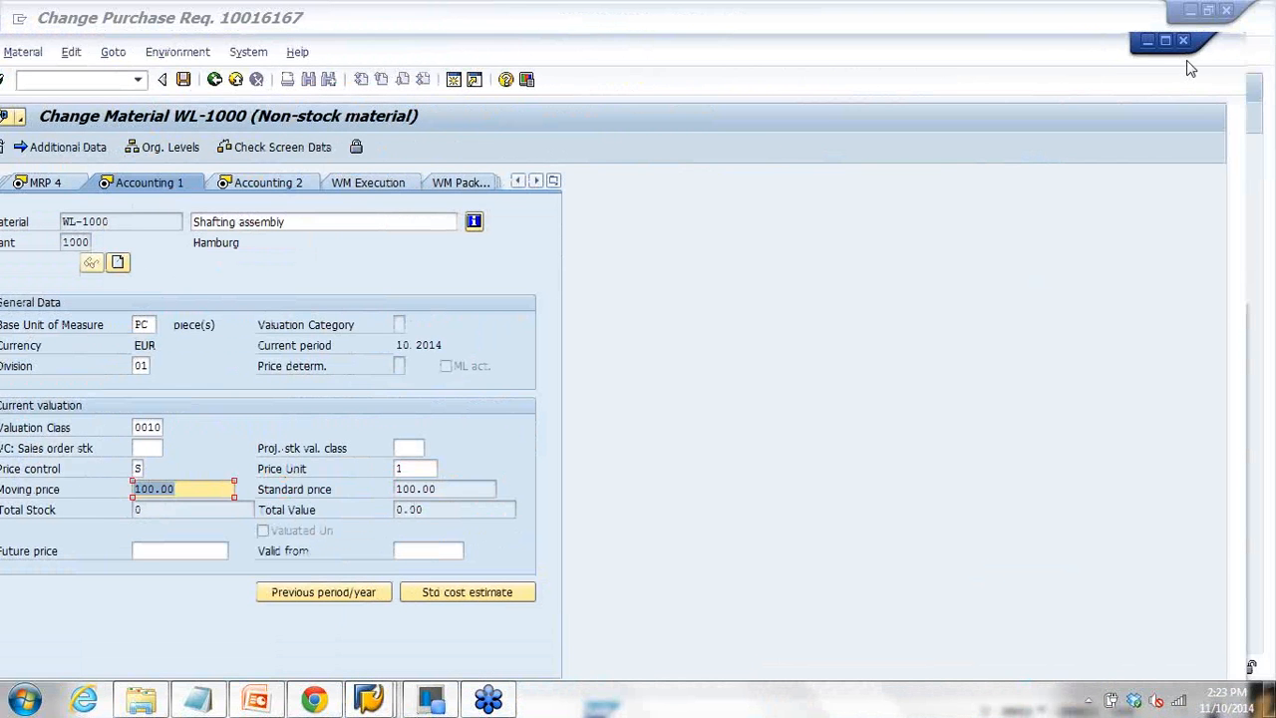
{"action": "left_click", "coordinate": [1183, 40]}
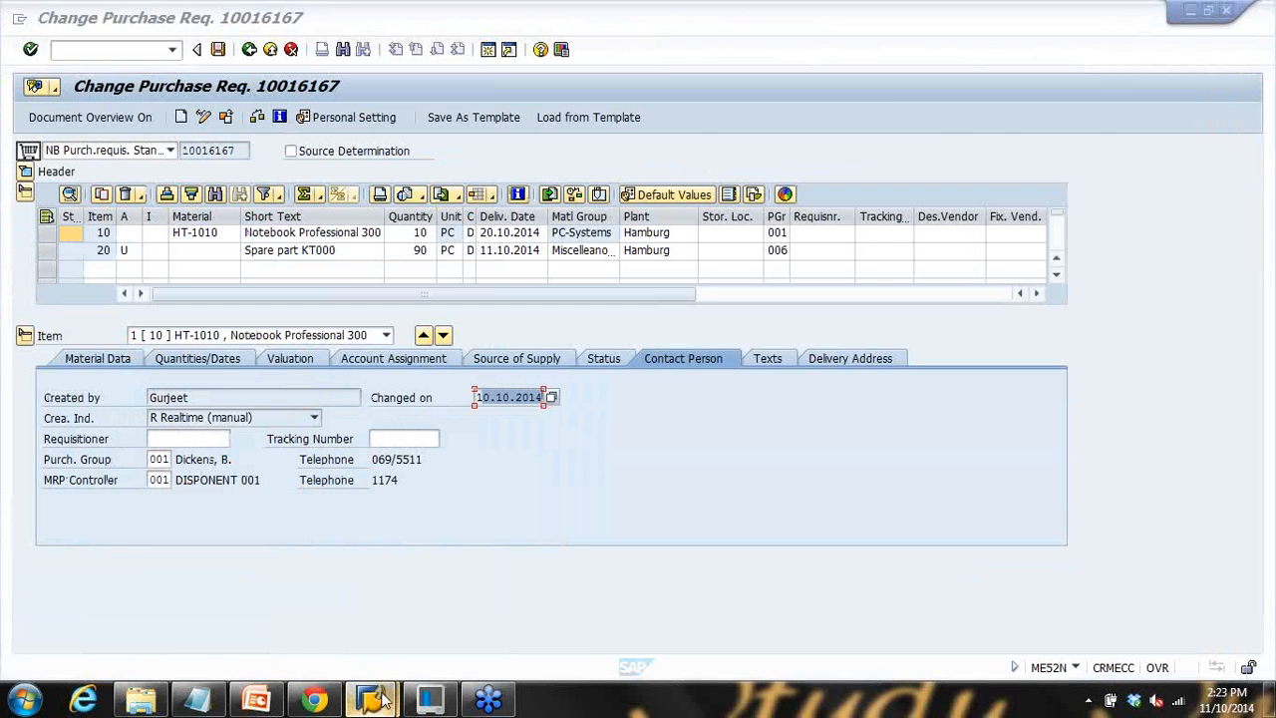
Step: Switch to the Change Purchase Requisition window, close the Performance Assistant help and place the cursor in the Requisitioner field
{"action": "mouse_move", "coordinate": [369, 698]}
{"action": "left_click", "coordinate": [506, 625]}
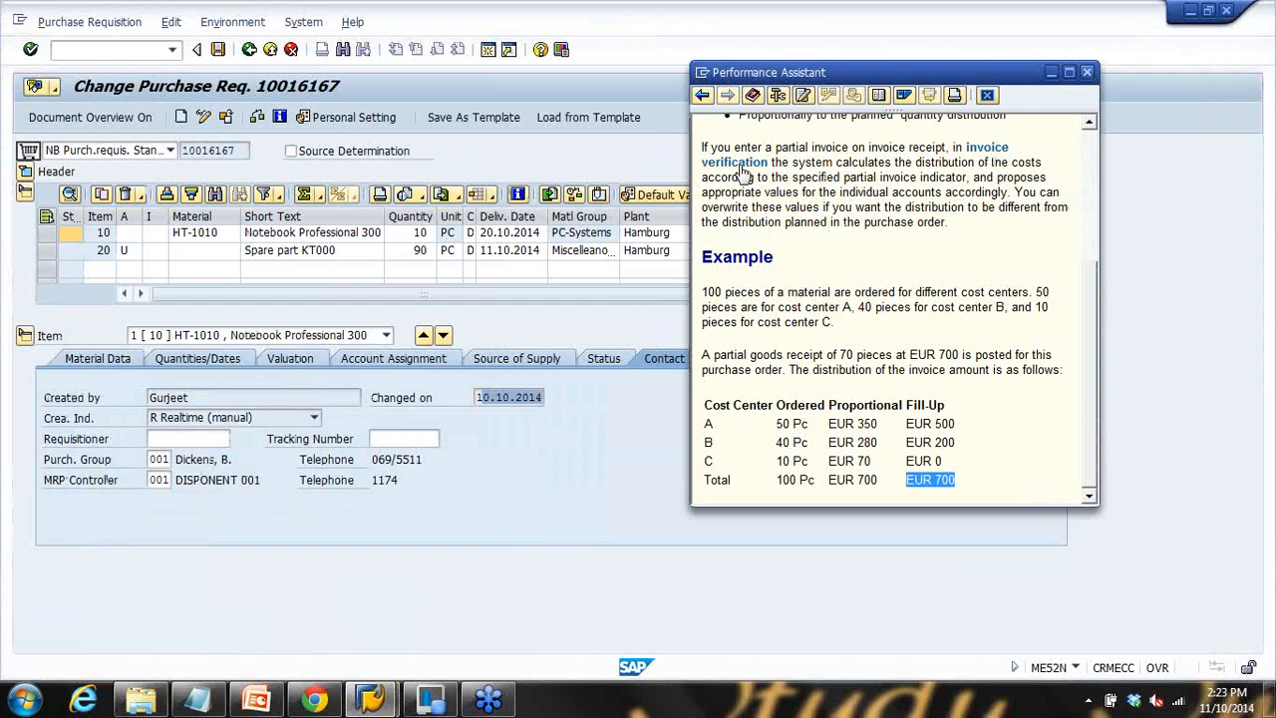
{"action": "left_click", "coordinate": [1087, 71]}
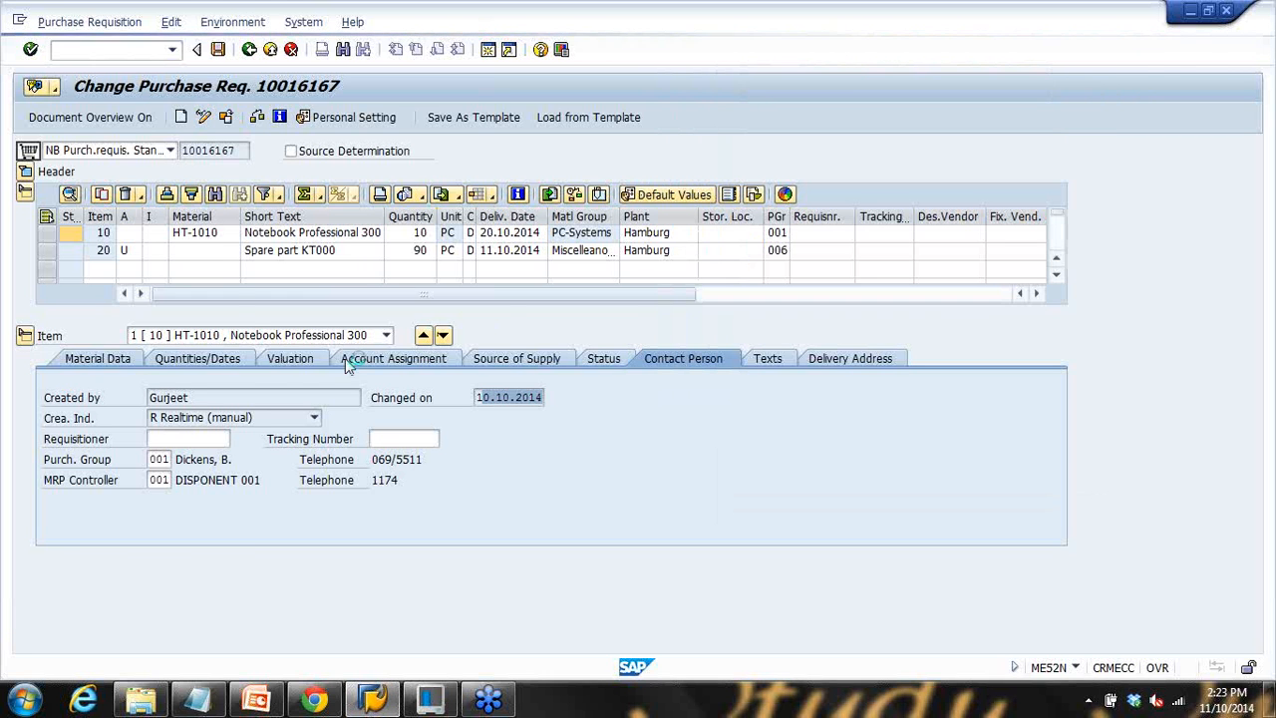
{"action": "left_click", "coordinate": [188, 439]}
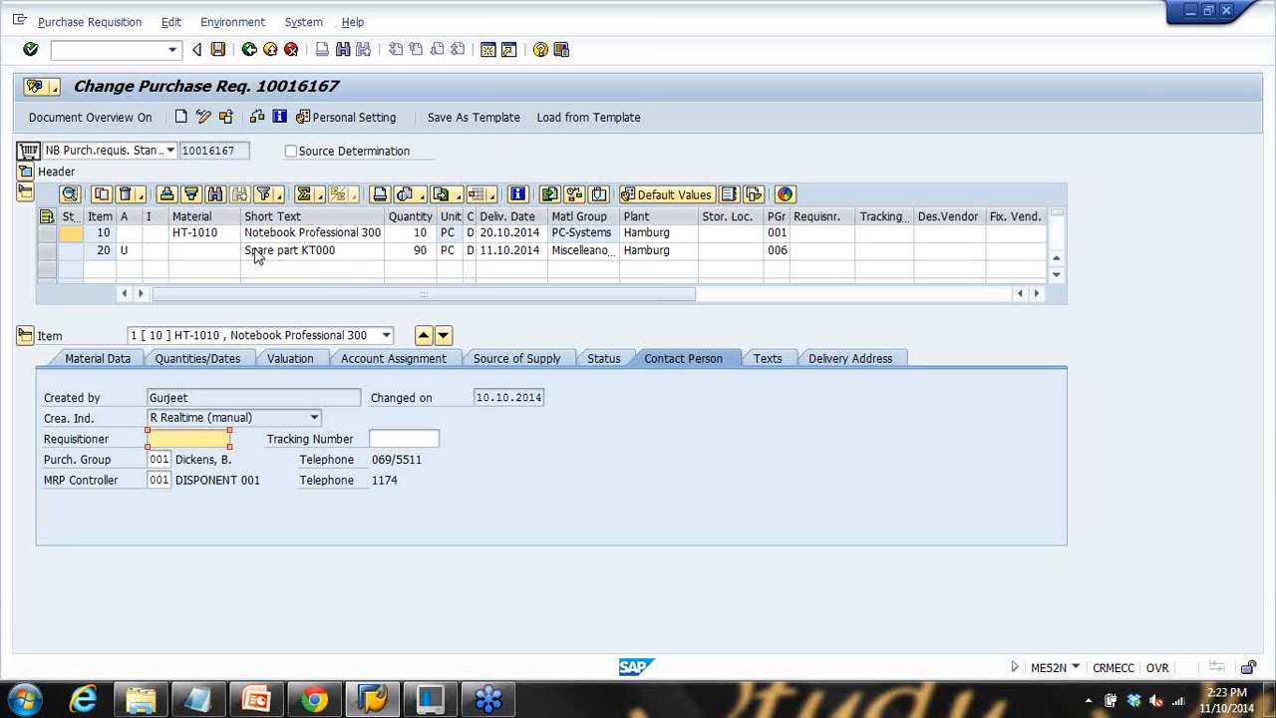
Step: Switch to Notepad and replace the entire consumable material note with "Save a P/req as a template"
{"action": "left_click", "coordinate": [198, 700]}
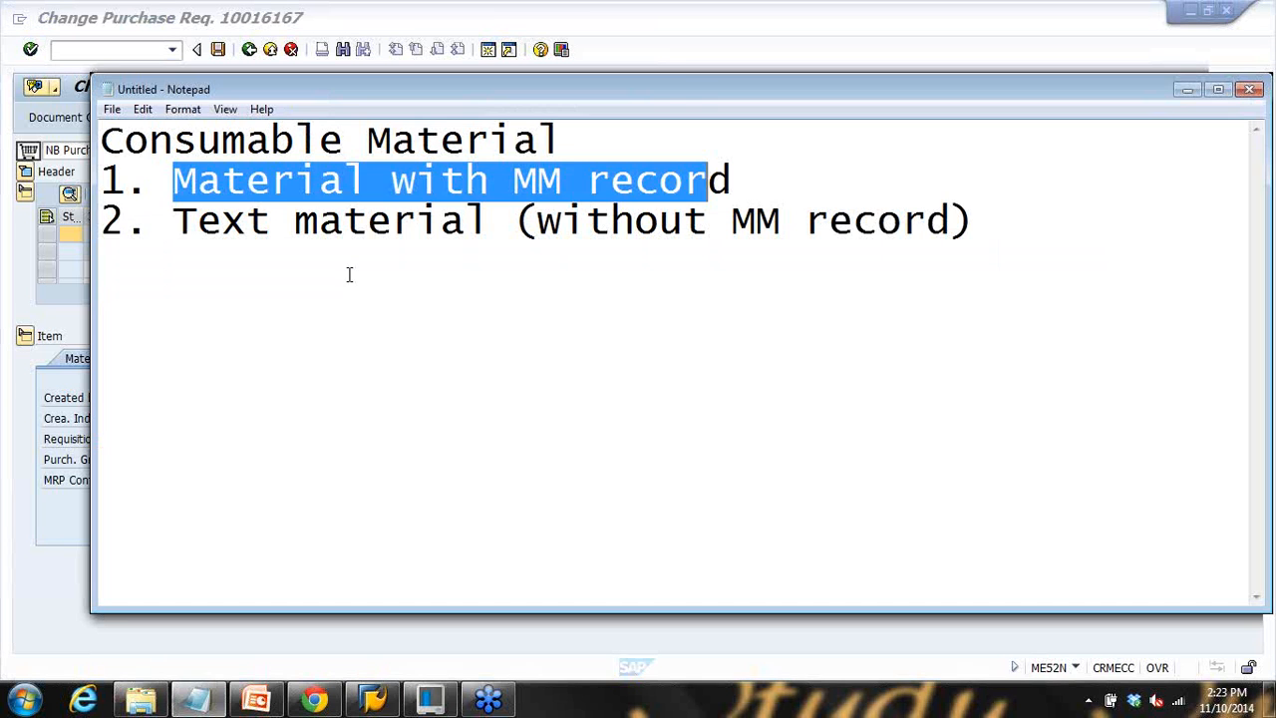
{"action": "left_click", "coordinate": [348, 273]}
{"action": "left_click_drag", "start_coordinate": [923, 245], "coordinate": [4, 142]}
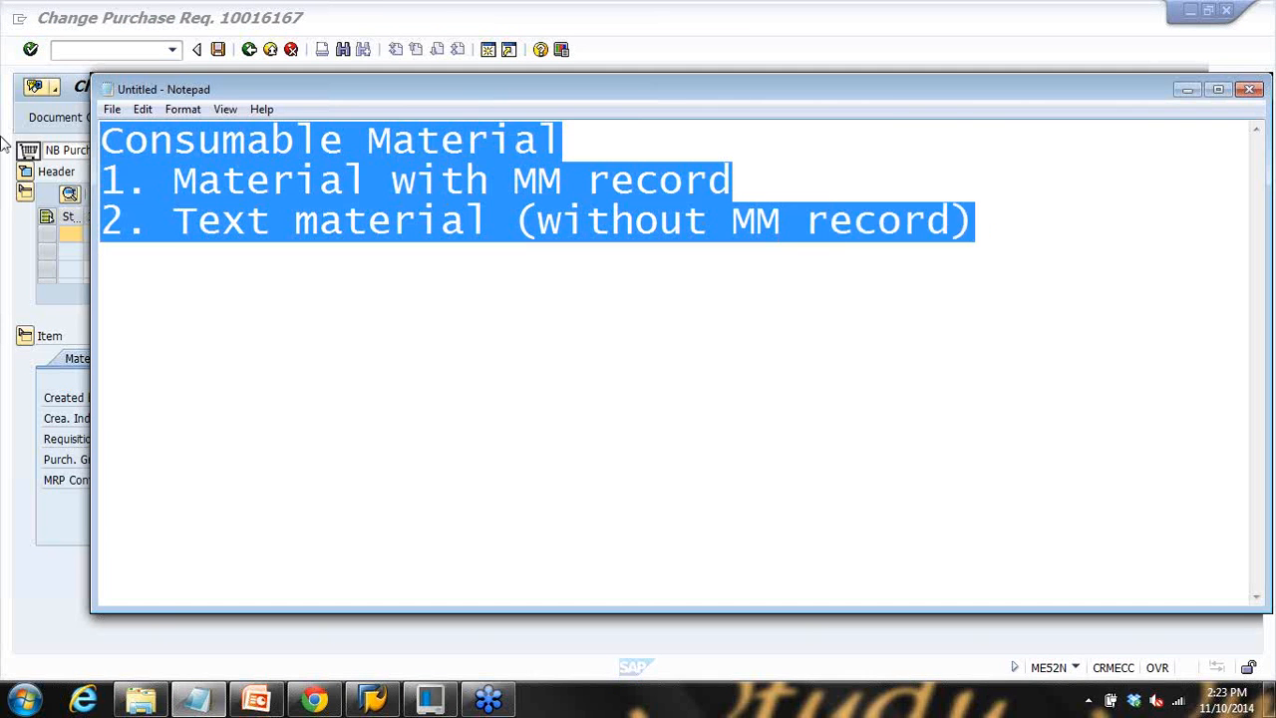
{"action": "type", "text": "tEMPL"}
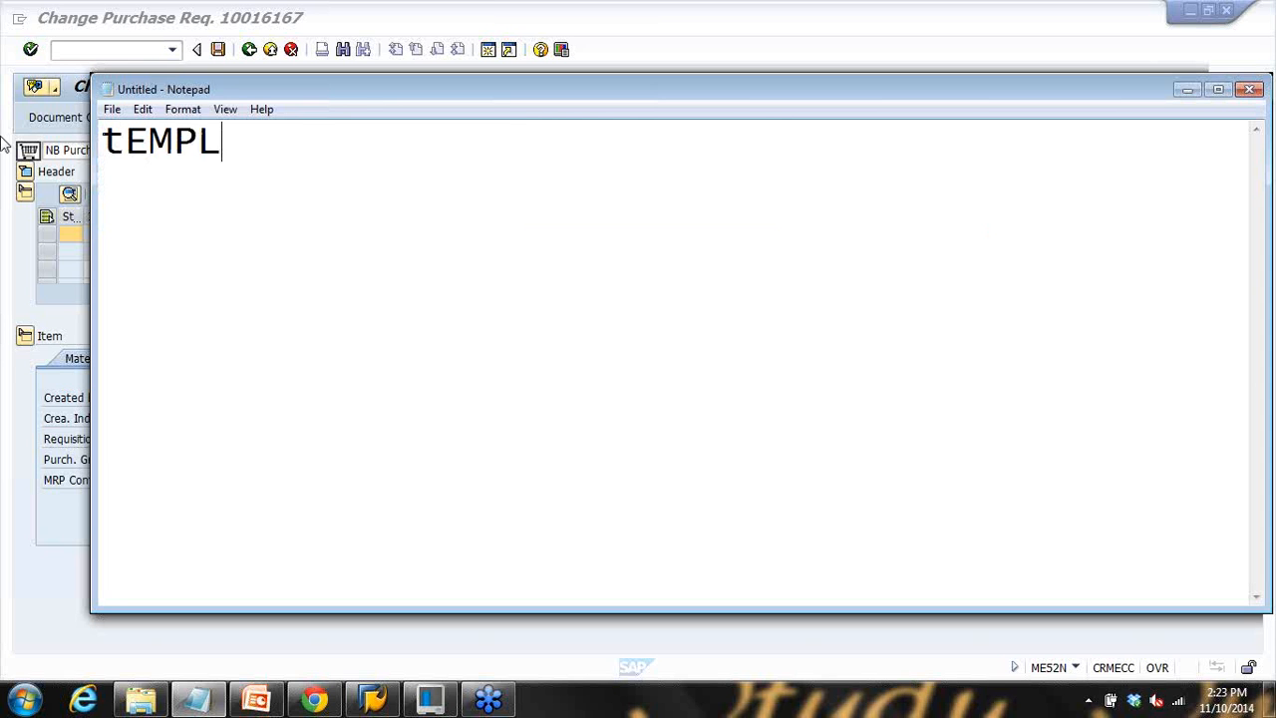
{"action": "key", "text": "BackSpace"}
{"action": "key", "text": "BackSpace"}
{"action": "key", "text": "BackSpace"}
{"action": "key", "text": "BackSpace"}
{"action": "key", "text": "BackSpace"}
{"action": "type", "text": "SAVE"}
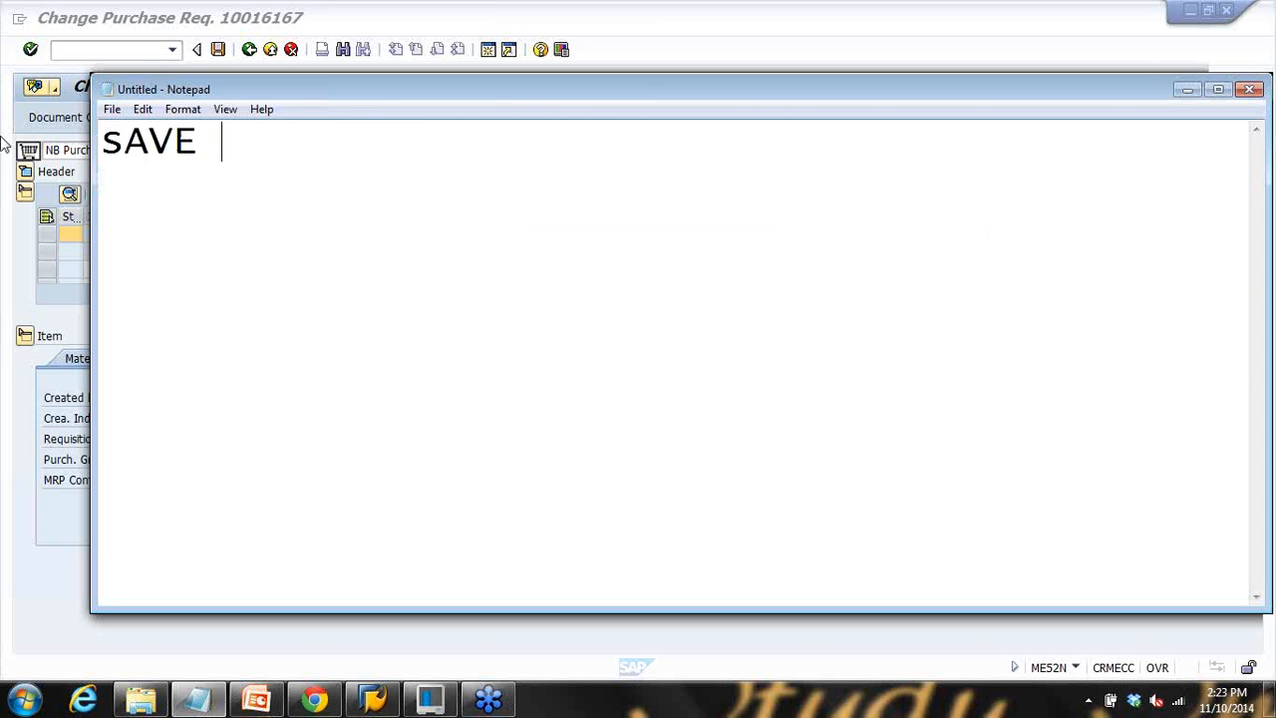
{"action": "key", "text": "BackSpace"}
{"action": "key", "text": "BackSpace"}
{"action": "key", "text": "BackSpace"}
{"action": "key", "text": "BackSpace"}
{"action": "key", "text": "BackSpace"}
{"action": "type", "text": "Sav"}
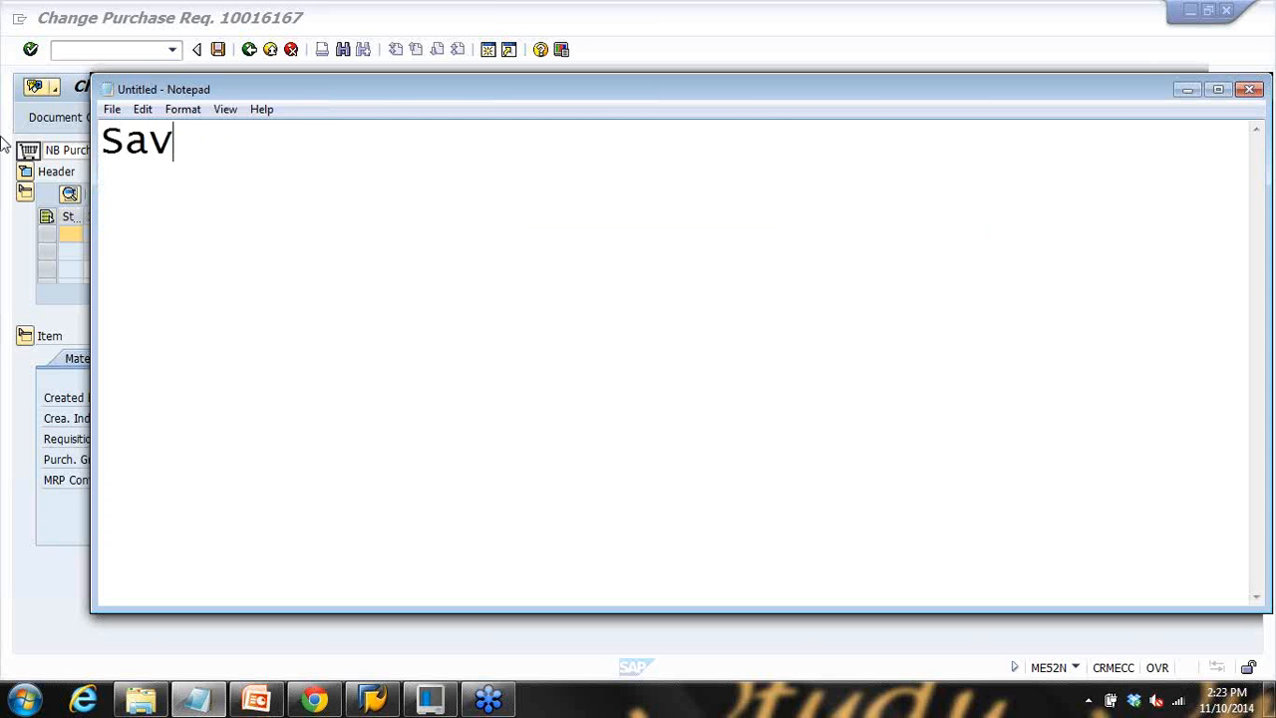
{"action": "type", "text": "e a P/"}
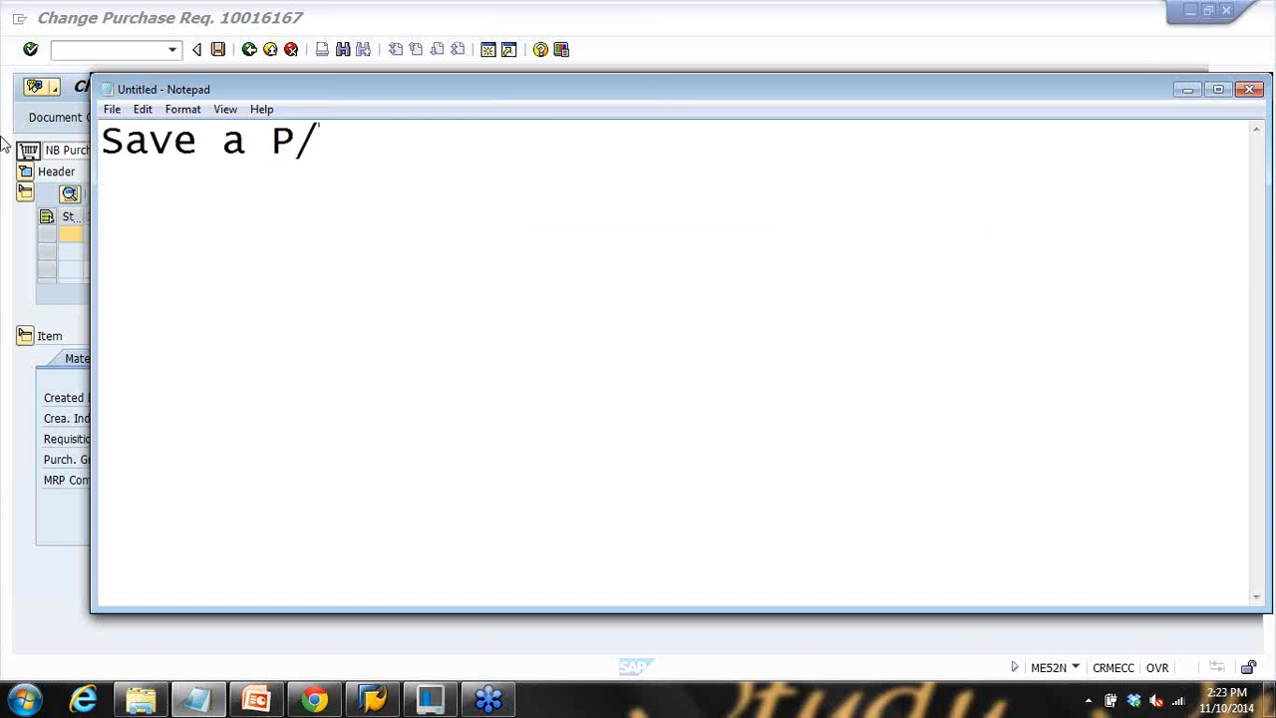
{"action": "type", "text": "req aas"}
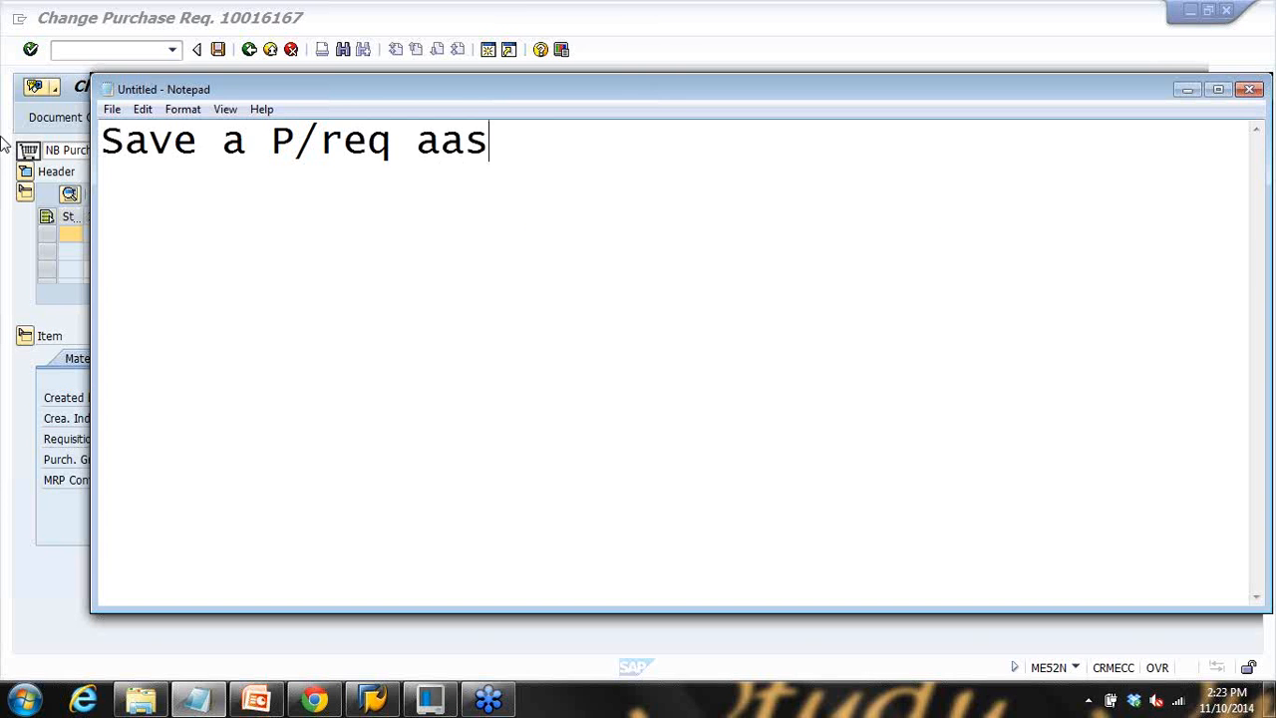
{"action": "key", "text": "BackSpace"}
{"action": "key", "text": "BackSpace"}
{"action": "type", "text": "s a template"}
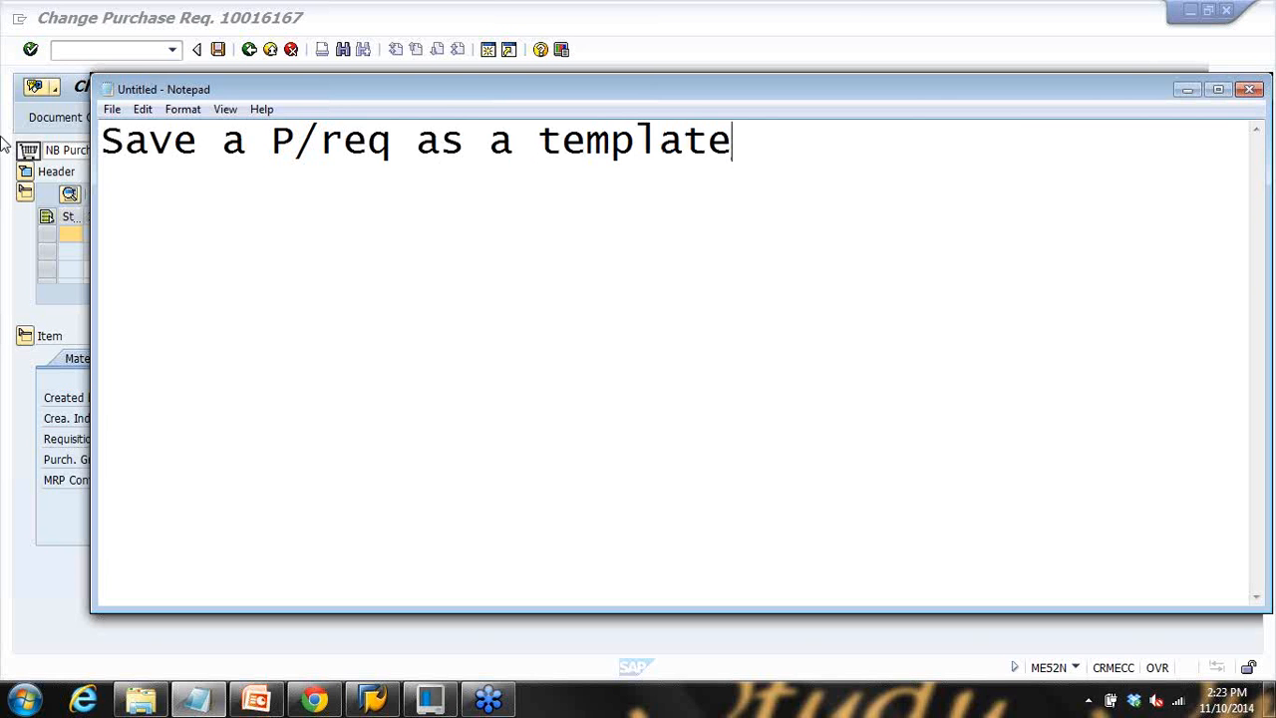
Step: Return to SAP and start saving the requisition as a template named "GS template" with the description "Template for spare parts"
{"action": "left_click", "coordinate": [620, 45]}
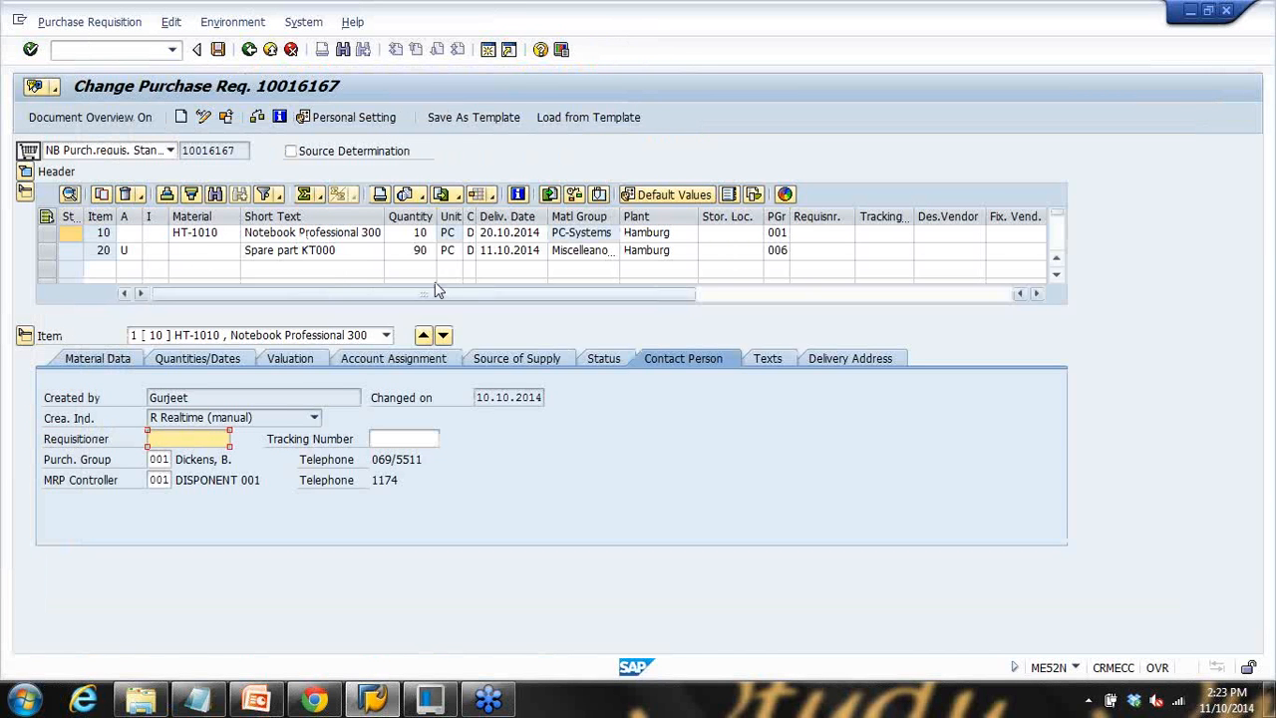
{"action": "left_click", "coordinate": [477, 121]}
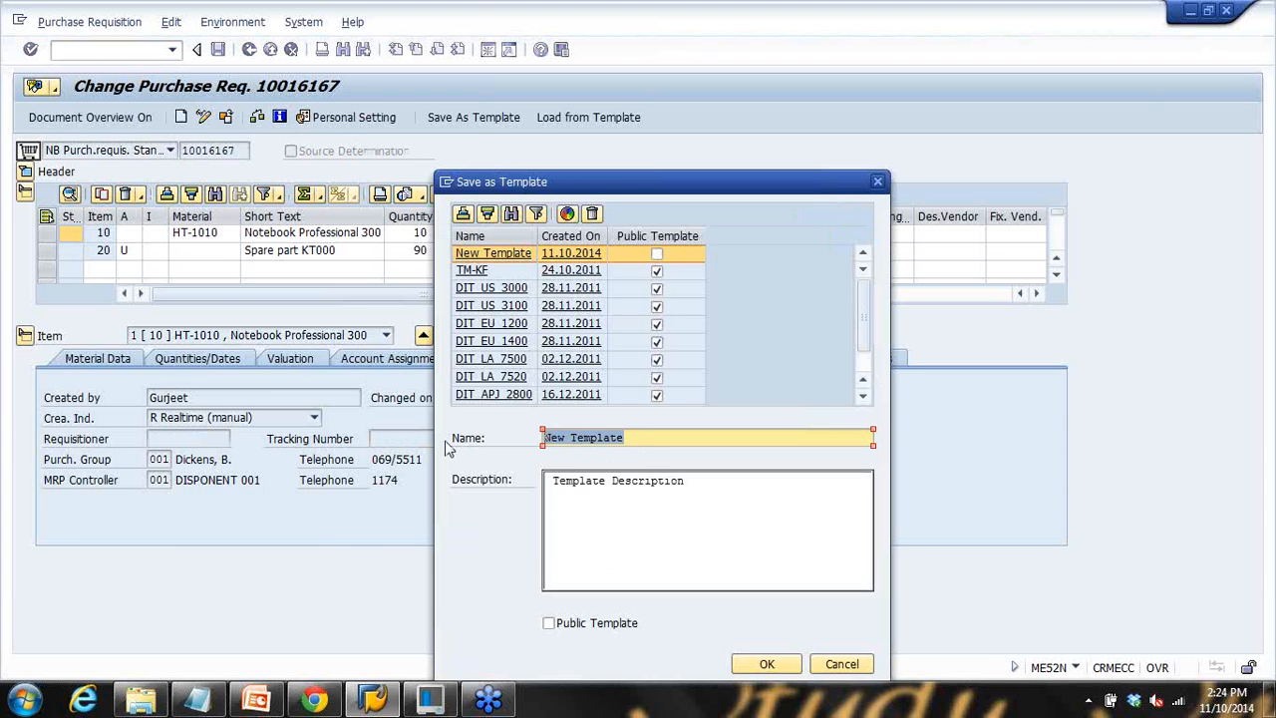
{"action": "type", "text": "T"}
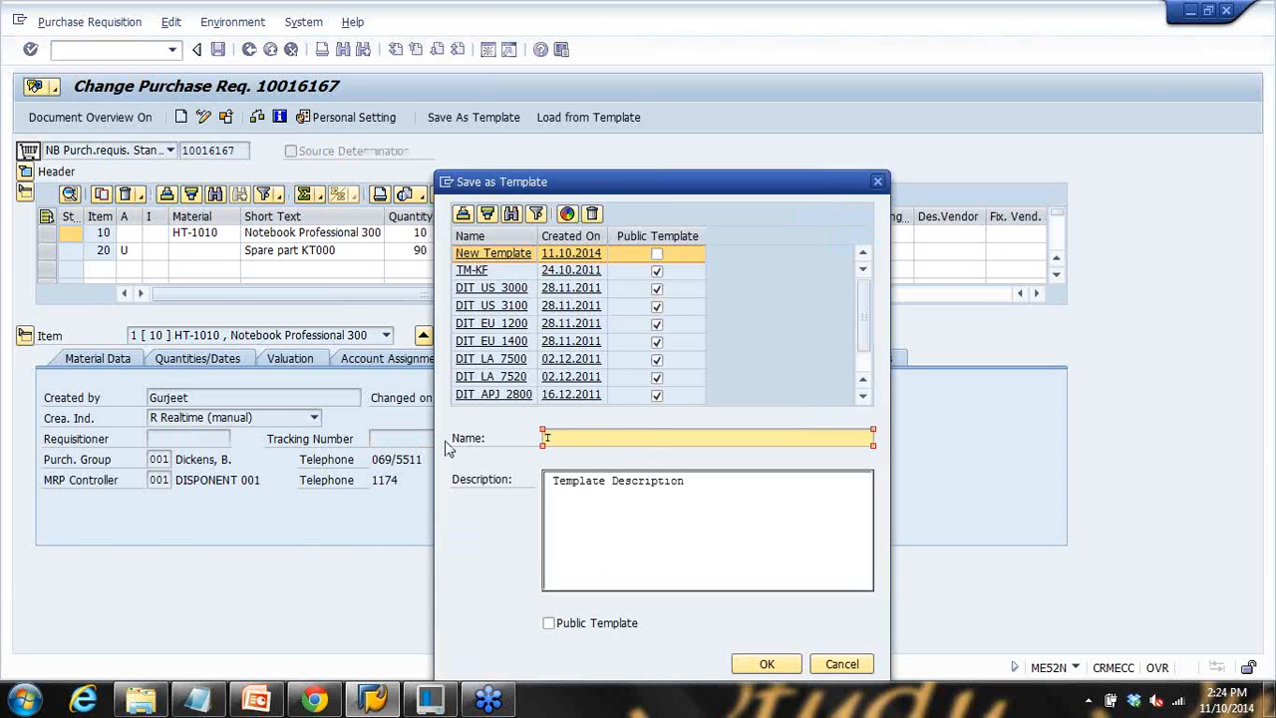
{"action": "key", "text": "BackSpace"}
{"action": "left_click", "coordinate": [573, 497]}
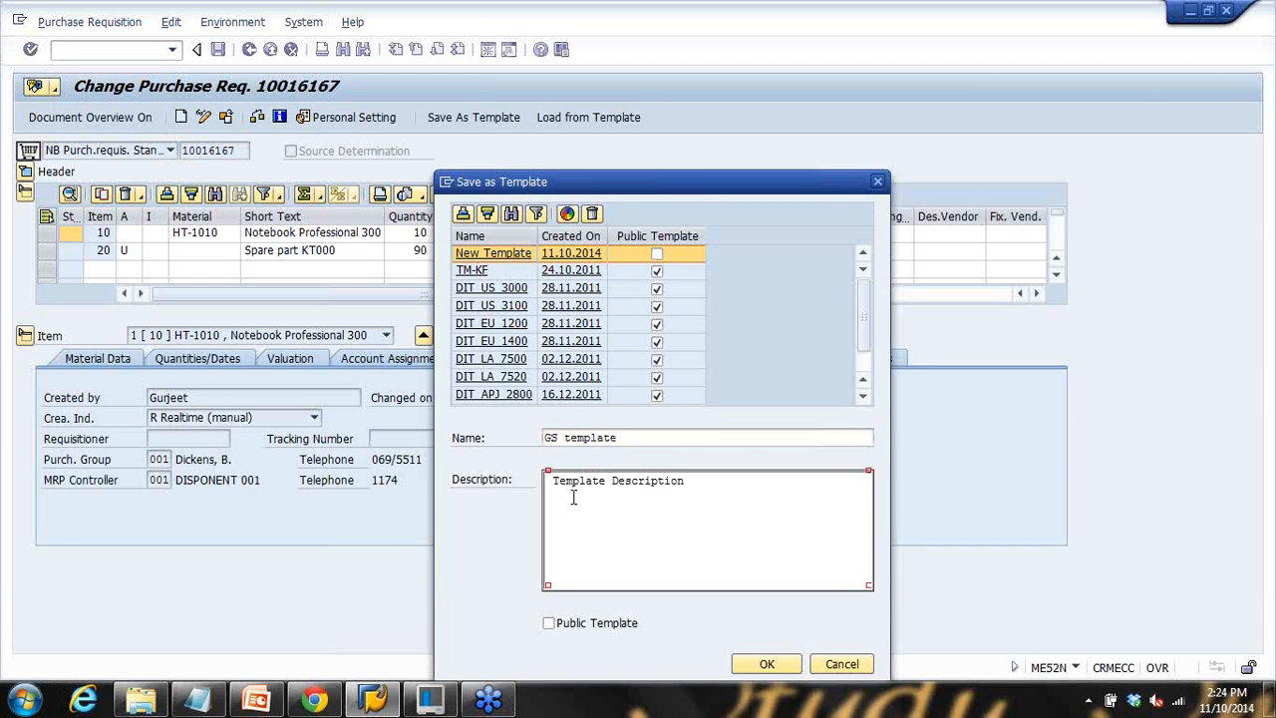
{"action": "left_click_drag", "start_coordinate": [707, 487], "coordinate": [374, 479]}
{"action": "type", "text": "Tempalate fr"}
{"action": "key", "text": "BackSpace"}
{"action": "type", "text": "or spare parts"}
Step: Mark the new template as a public template and save it
{"action": "left_click_drag", "start_coordinate": [704, 183], "coordinate": [724, 65]}
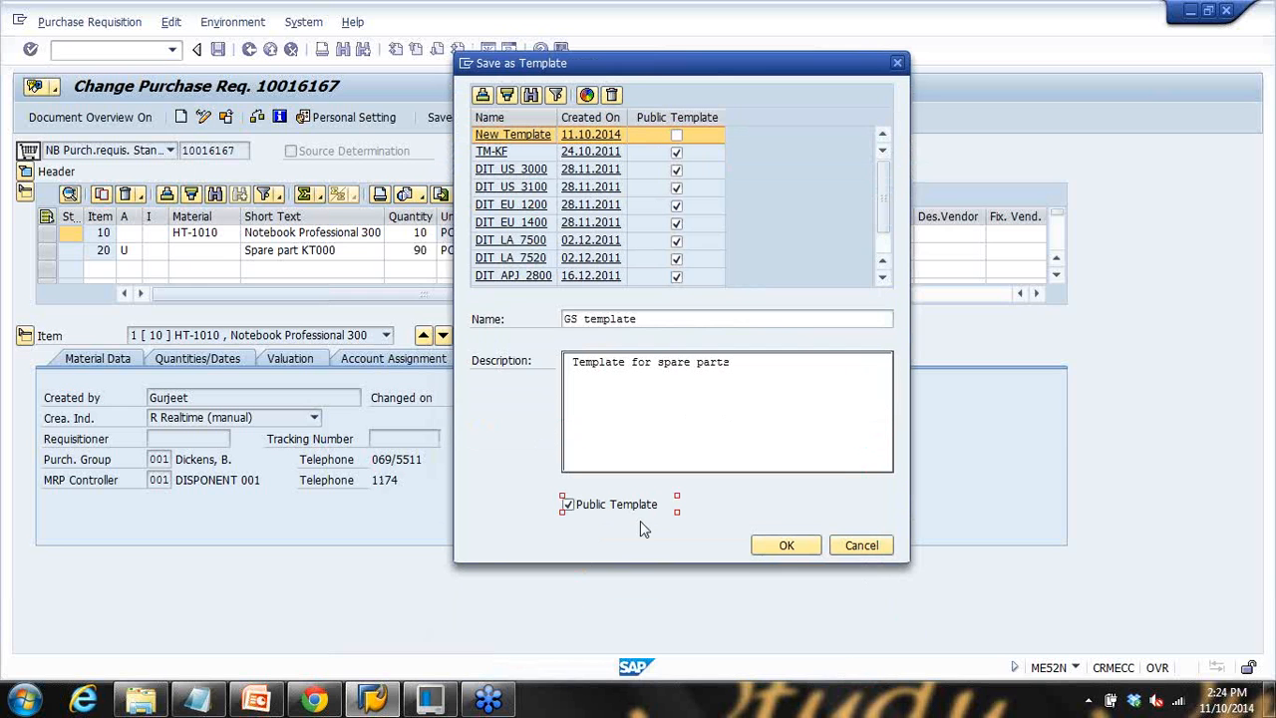
{"action": "left_click", "coordinate": [581, 508]}
{"action": "left_click", "coordinate": [567, 504]}
{"action": "left_click", "coordinate": [568, 504]}
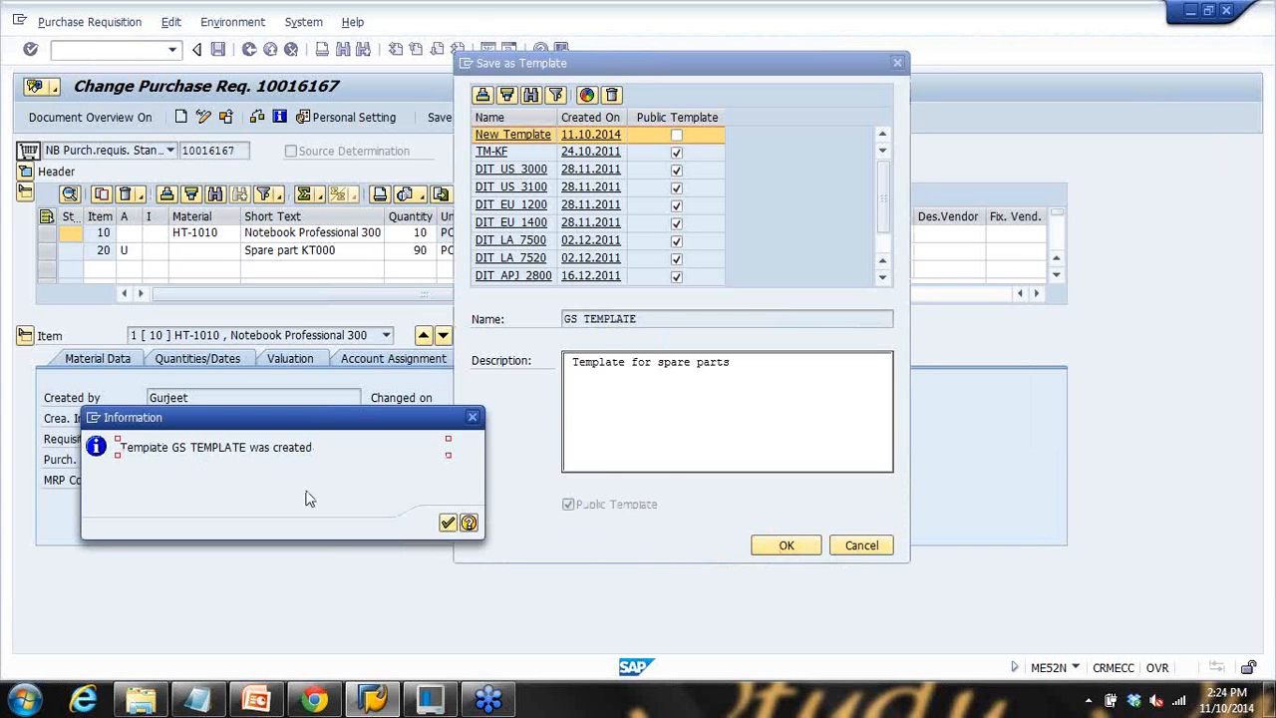
{"action": "left_click", "coordinate": [448, 522]}
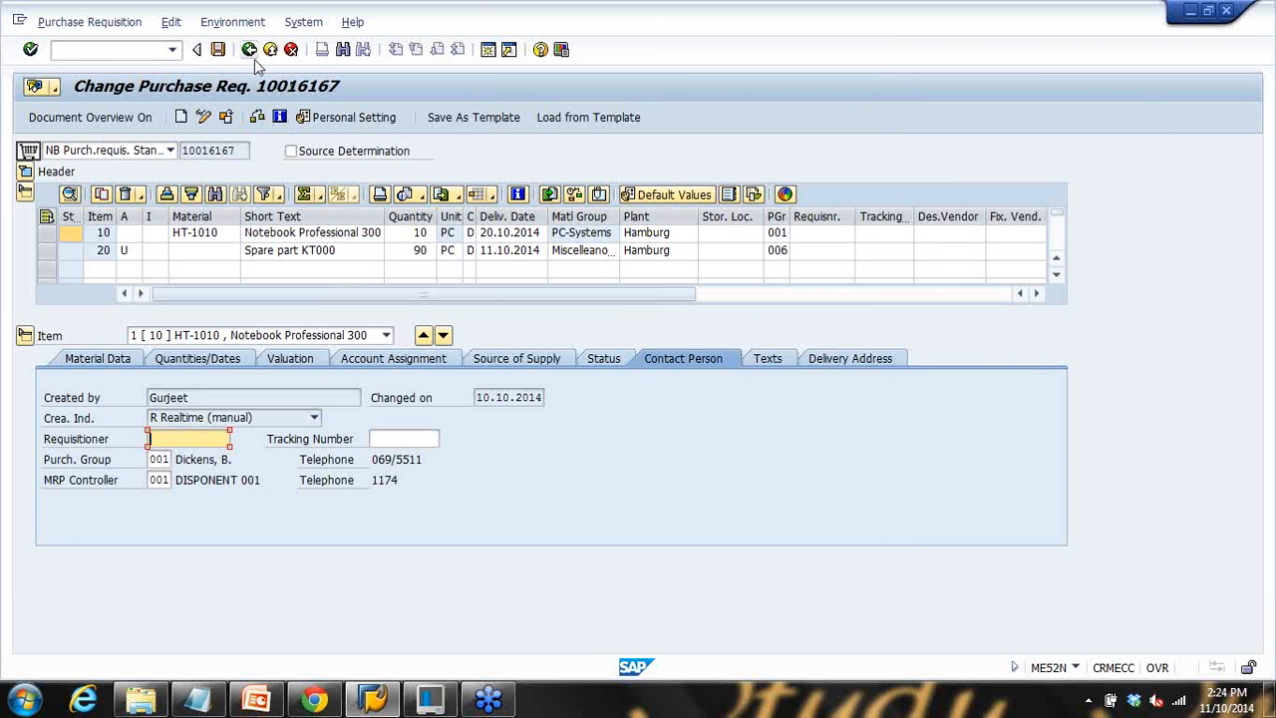
Step: Start a new purchase requisition and load its items from the GS TEMPLATE template
{"action": "left_click", "coordinate": [182, 118]}
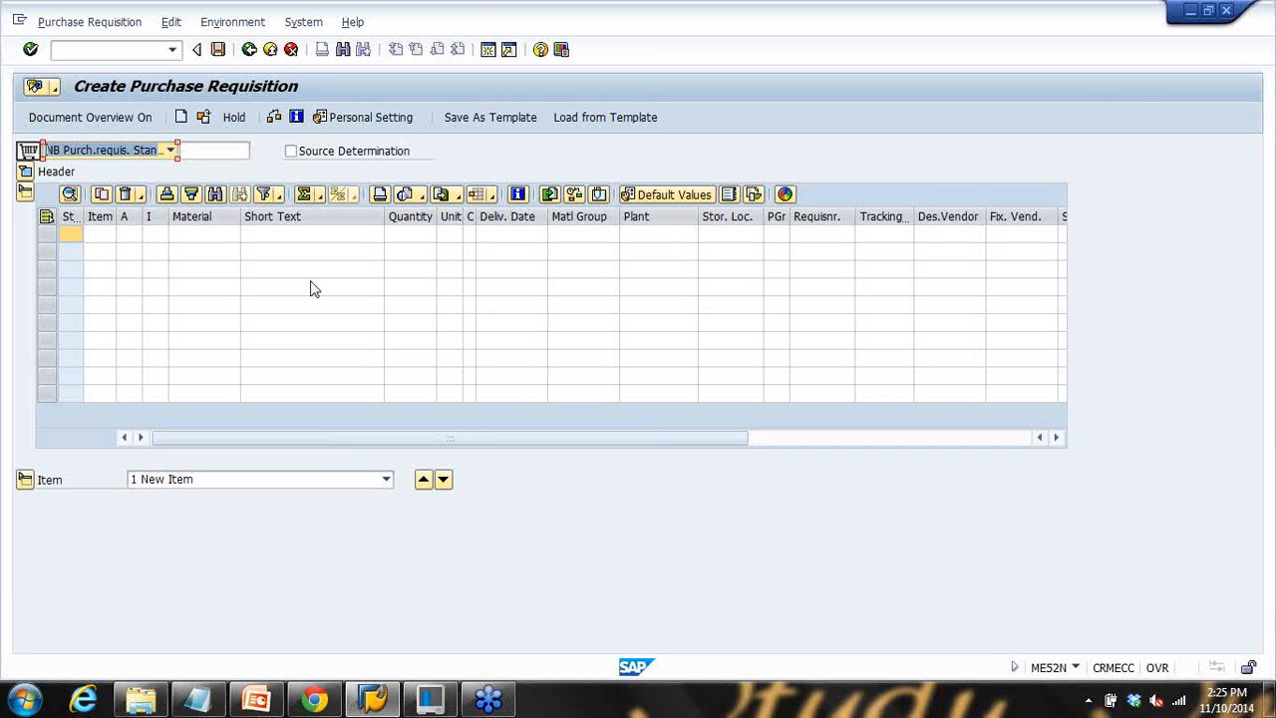
{"action": "left_click", "coordinate": [618, 119]}
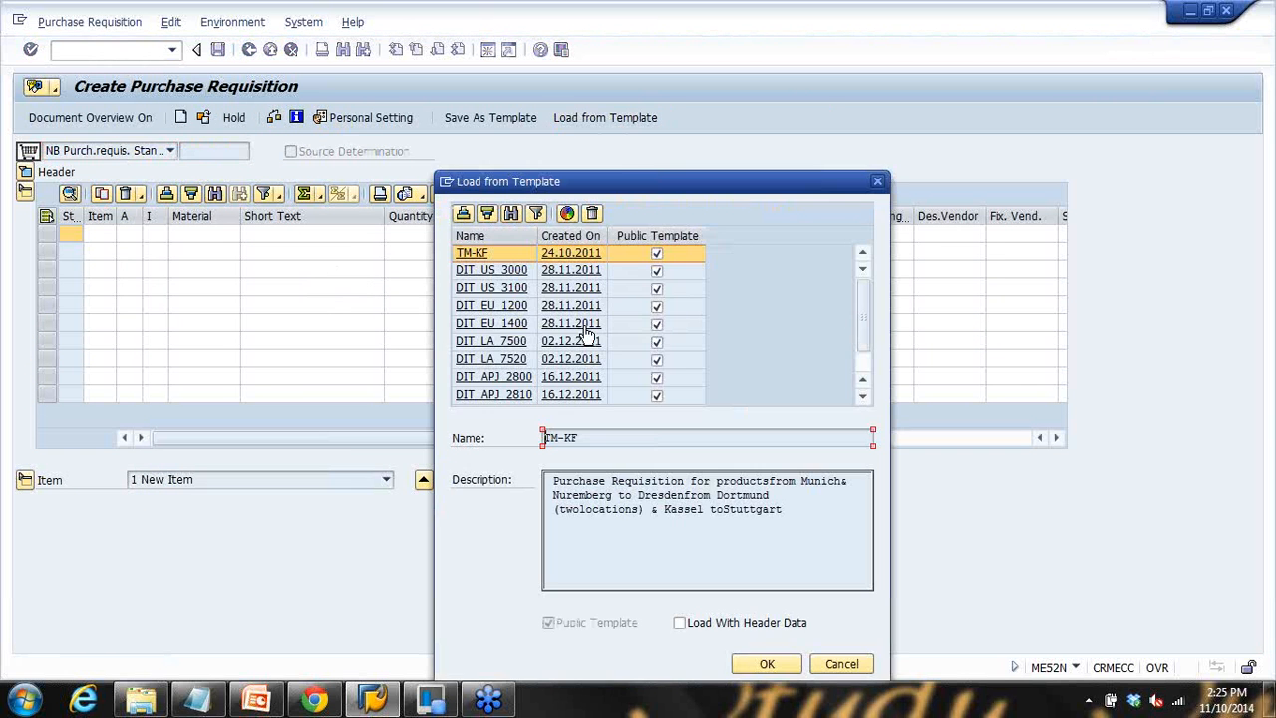
{"action": "left_click", "coordinate": [867, 361]}
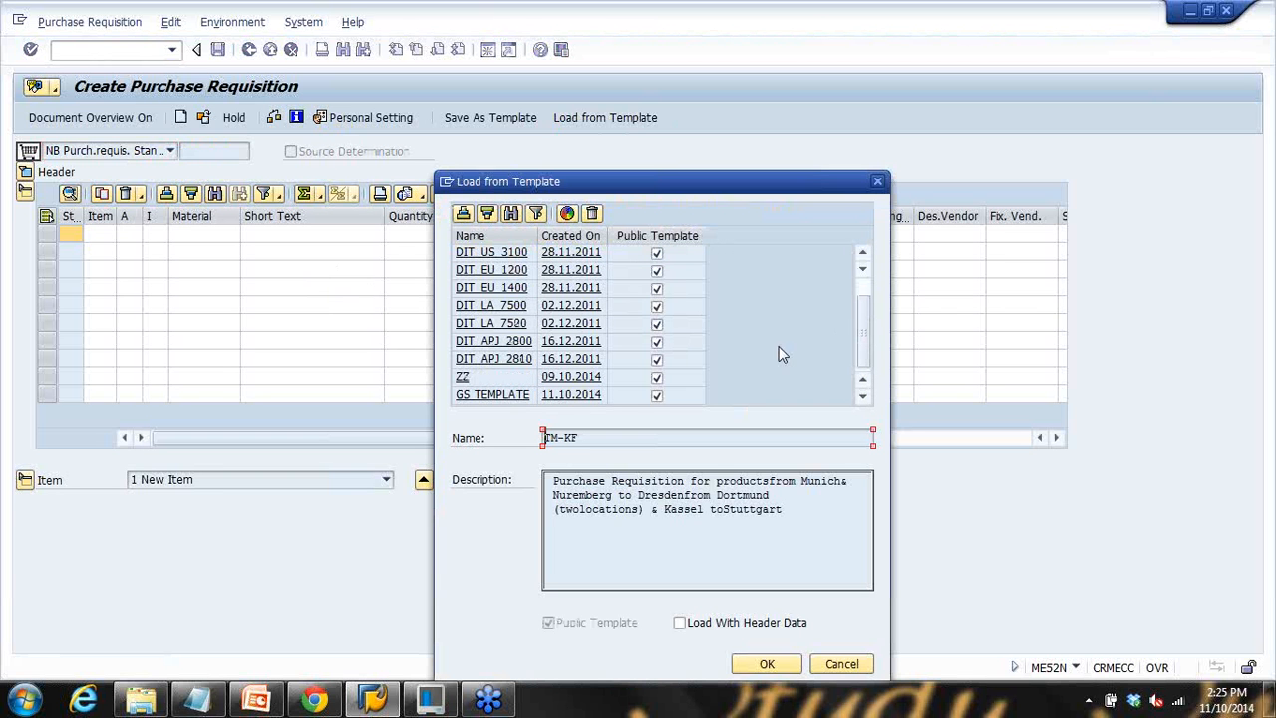
{"action": "left_click", "coordinate": [489, 395]}
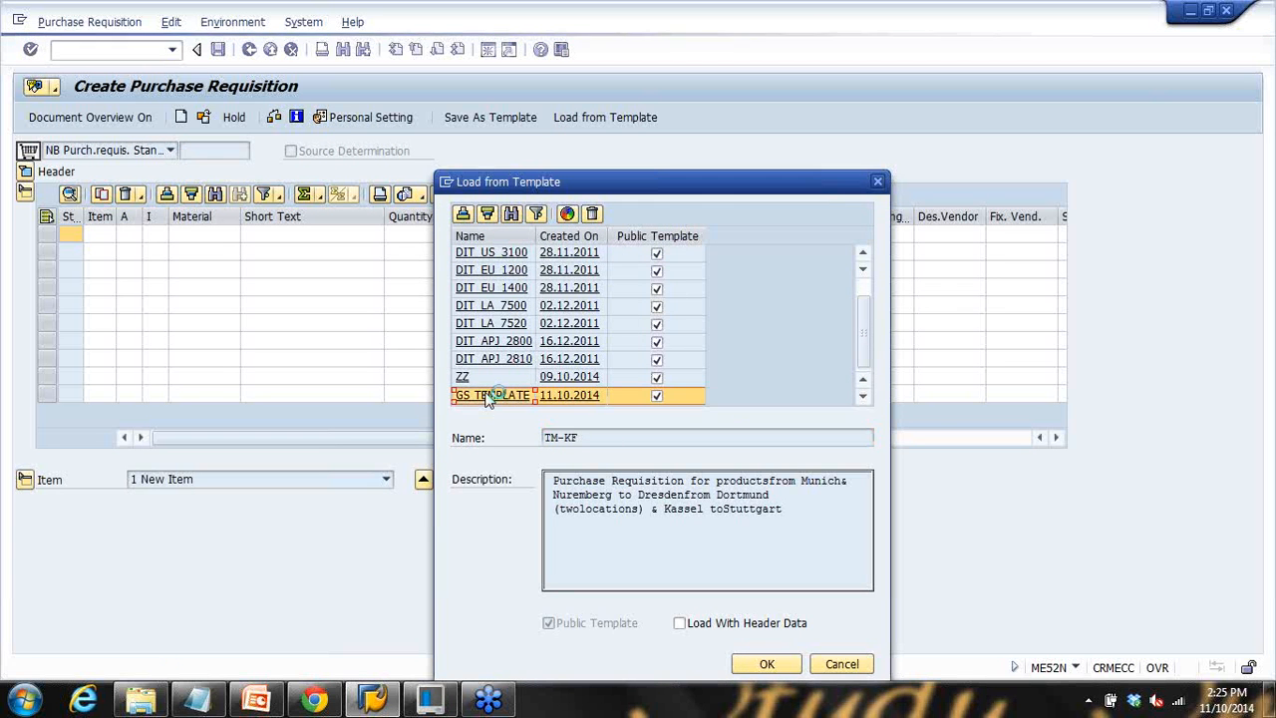
{"action": "left_click", "coordinate": [767, 664]}
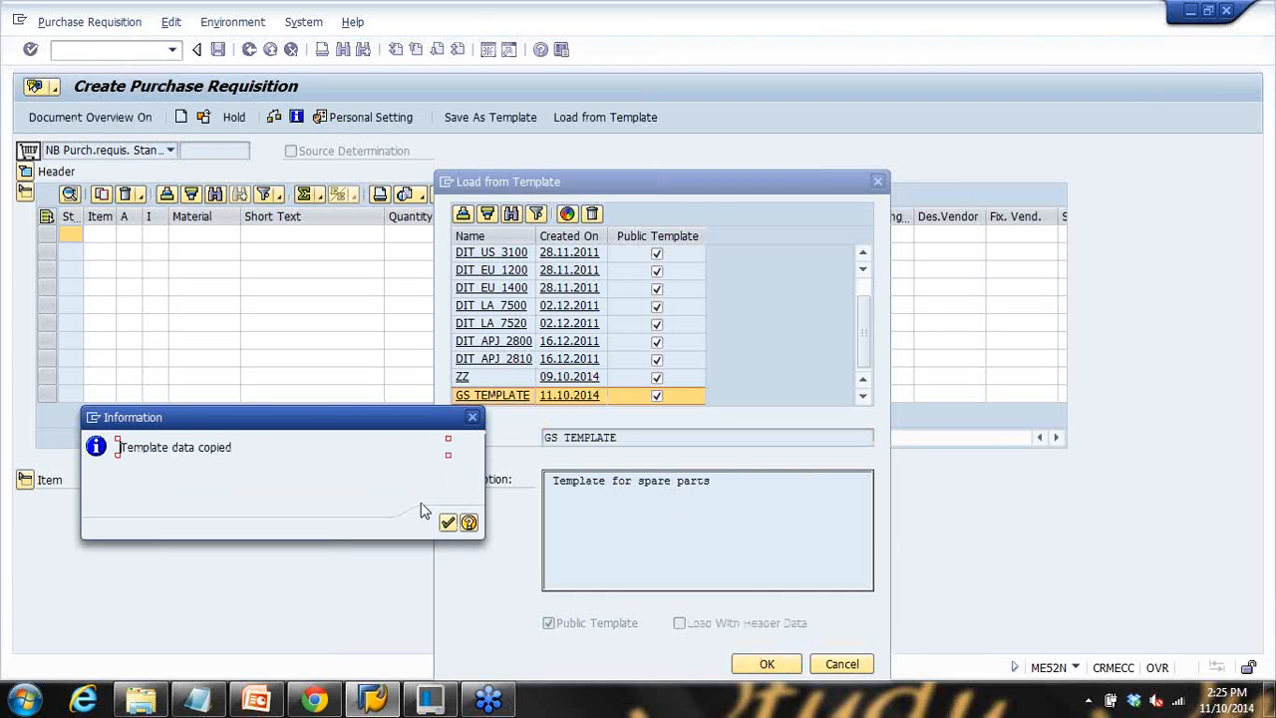
{"action": "left_click", "coordinate": [448, 524]}
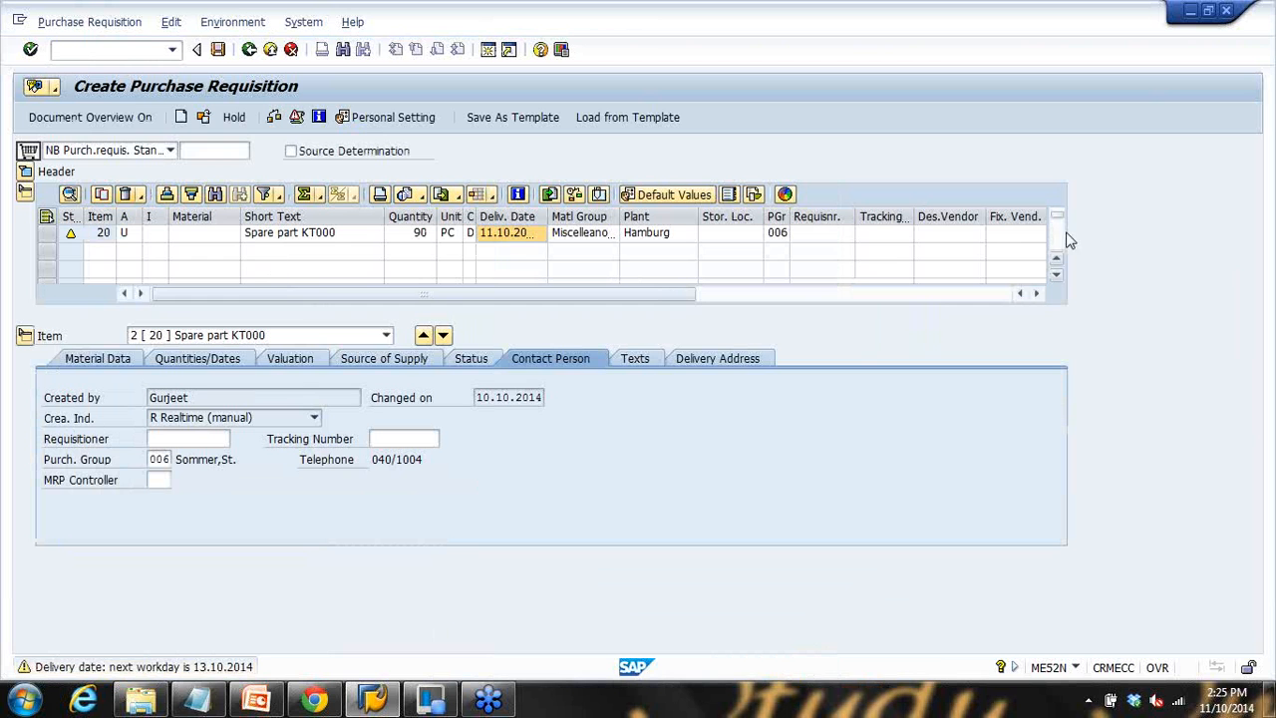
{"action": "left_click", "coordinate": [1057, 259]}
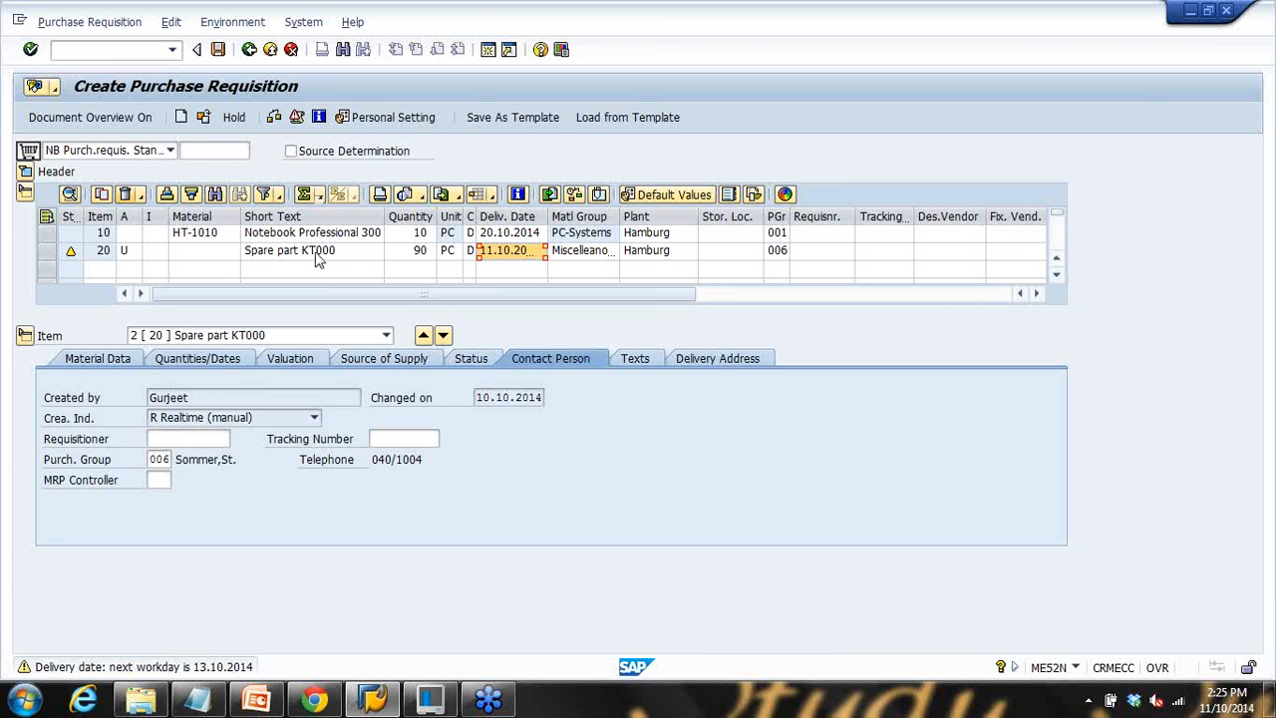
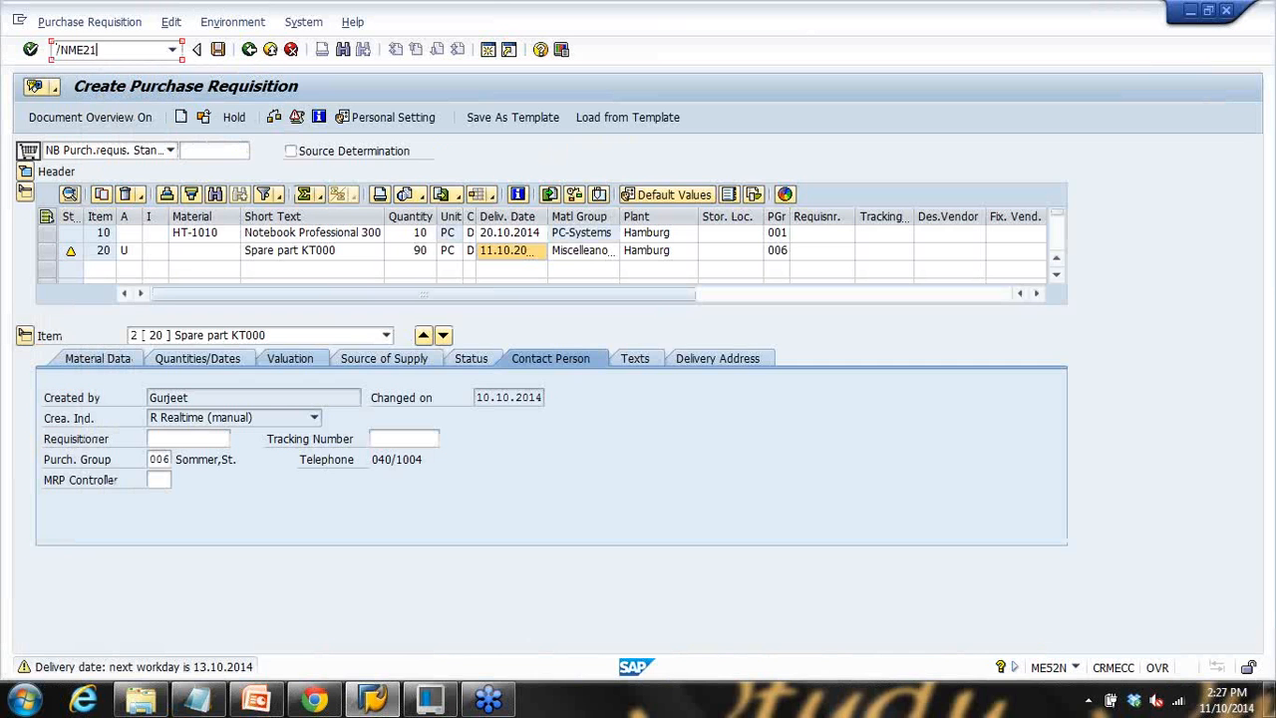
Step: Open purchase order creation with transaction ME21N, turn on the document overview and widen it
{"action": "key", "text": "Return"}
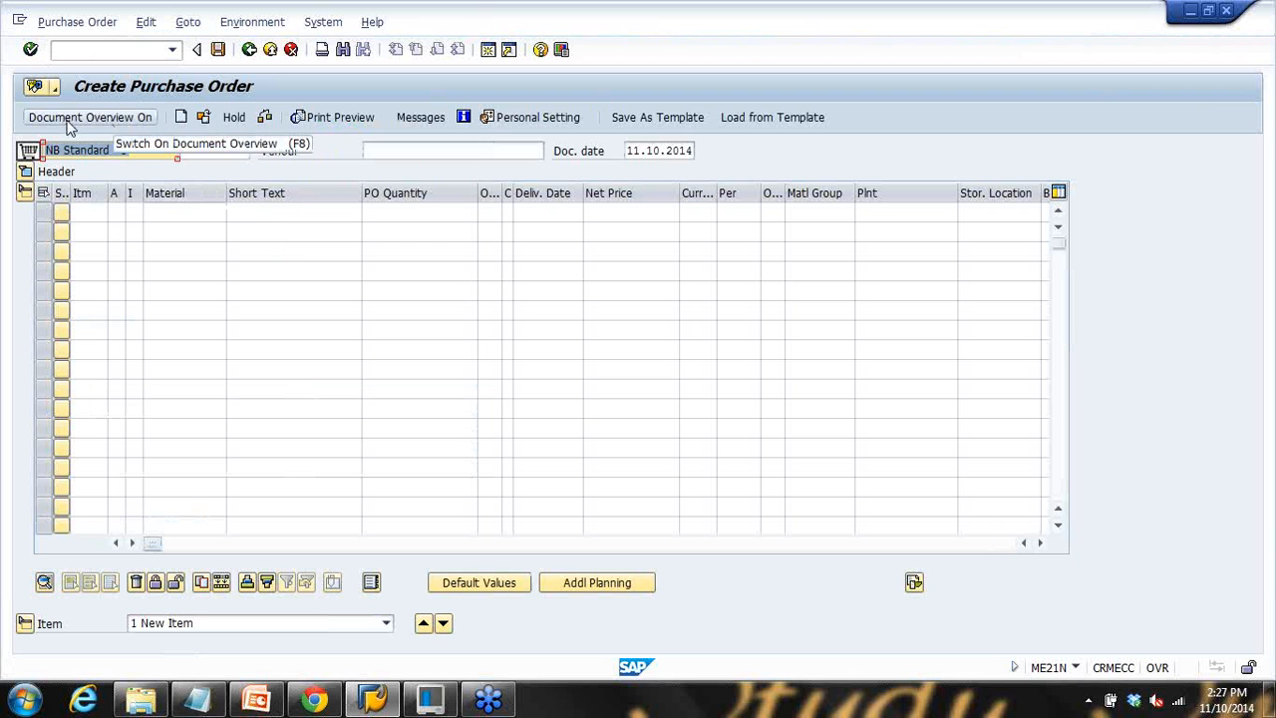
{"action": "left_click", "coordinate": [103, 121]}
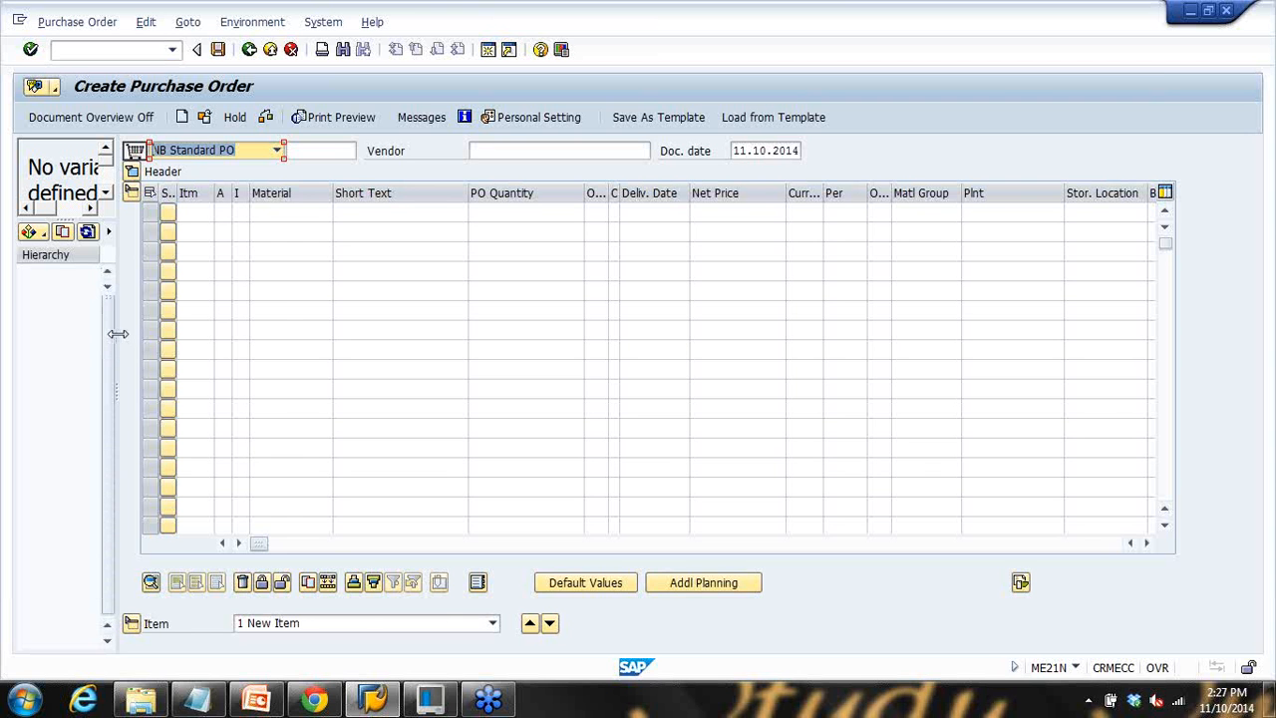
{"action": "left_click_drag", "start_coordinate": [117, 333], "coordinate": [256, 342]}
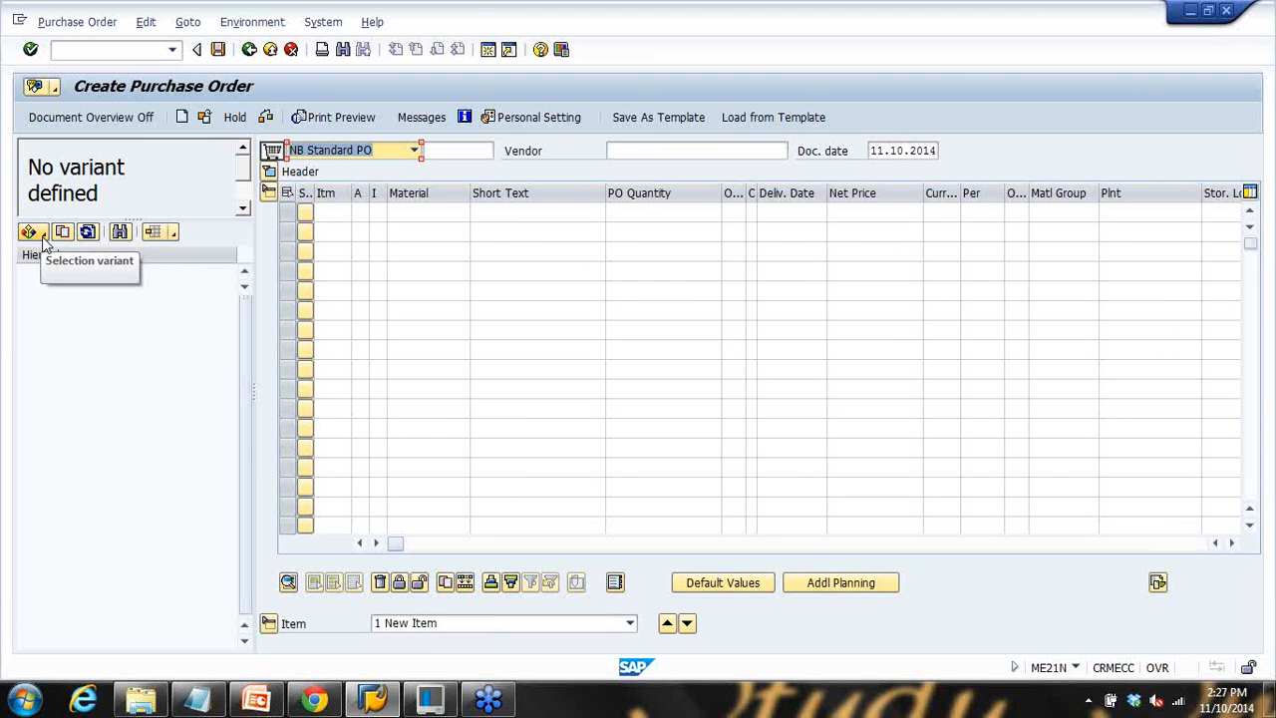
Step: List my purchase requisitions in the document overview and select each listed requisition in turn
{"action": "left_click", "coordinate": [43, 235]}
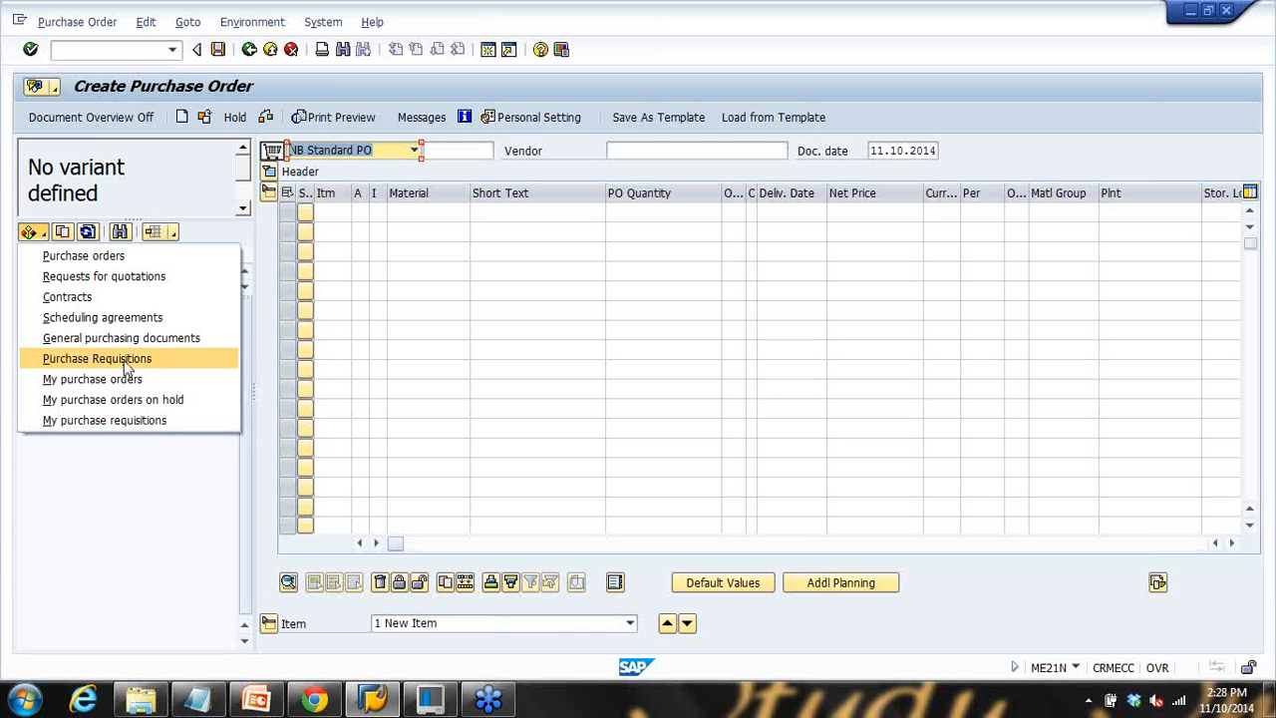
{"action": "left_click", "coordinate": [115, 427]}
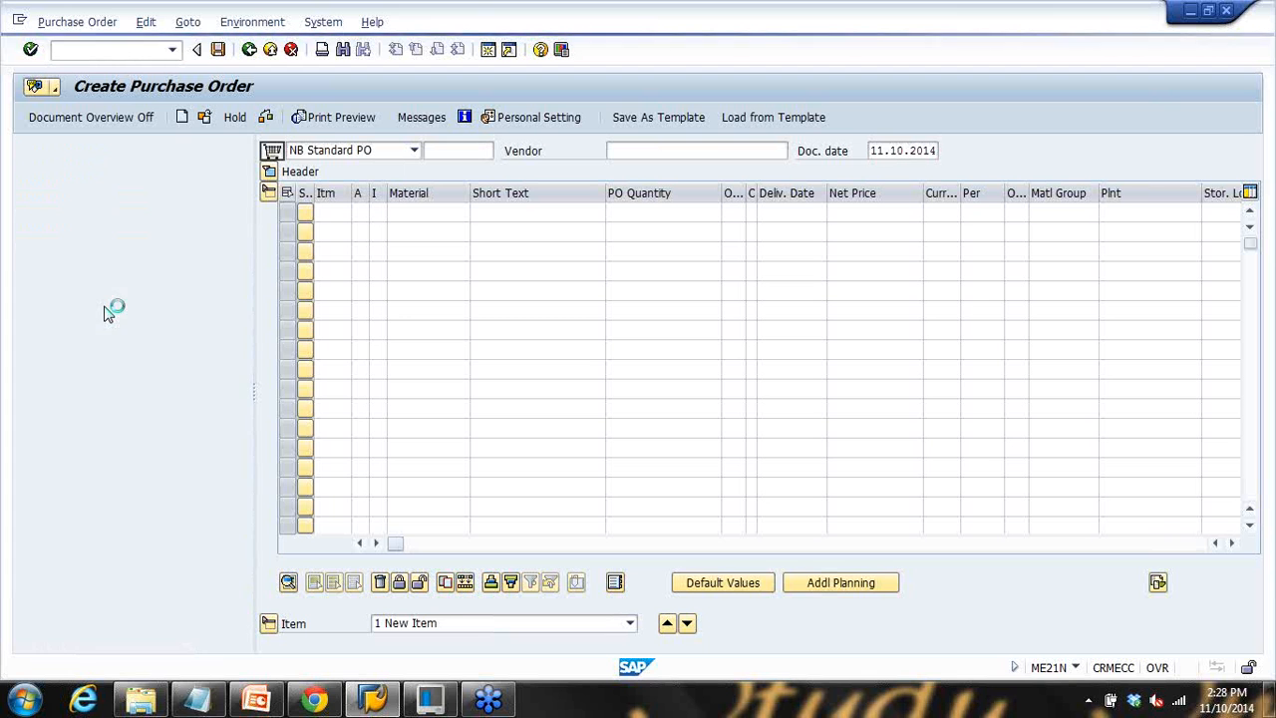
{"action": "left_click", "coordinate": [67, 274]}
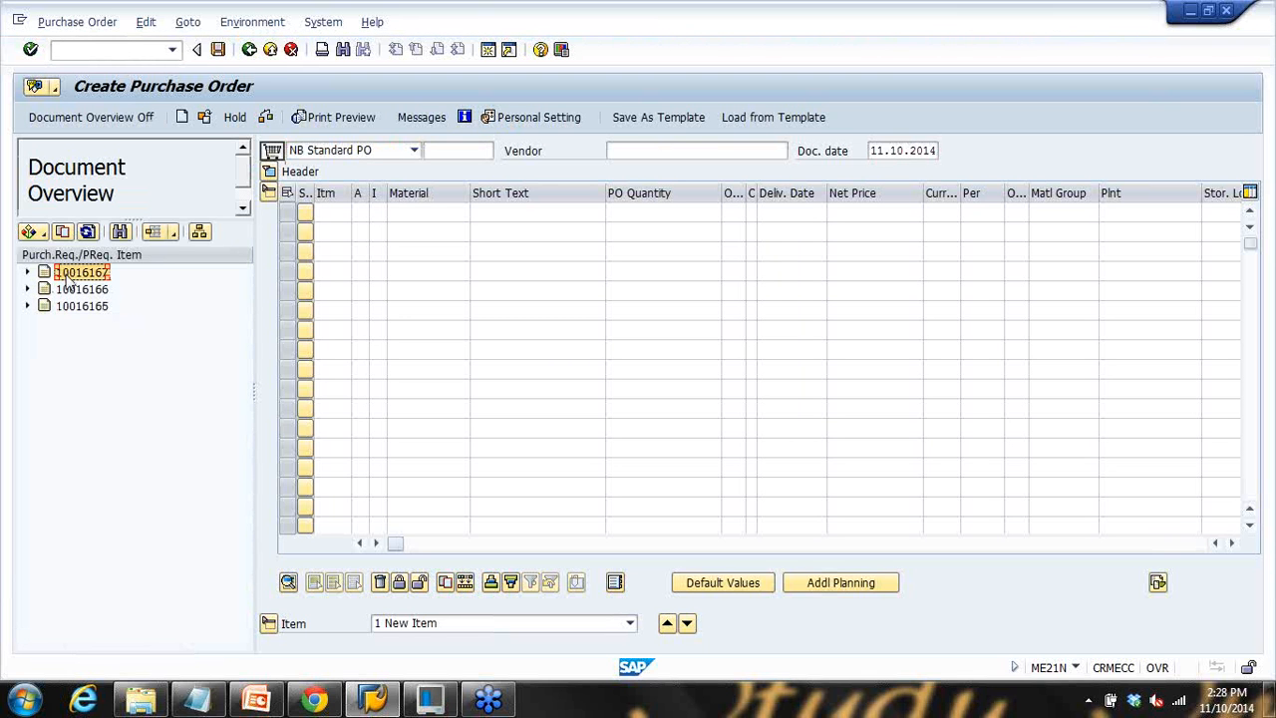
{"action": "left_click", "coordinate": [67, 290]}
{"action": "left_click", "coordinate": [65, 306]}
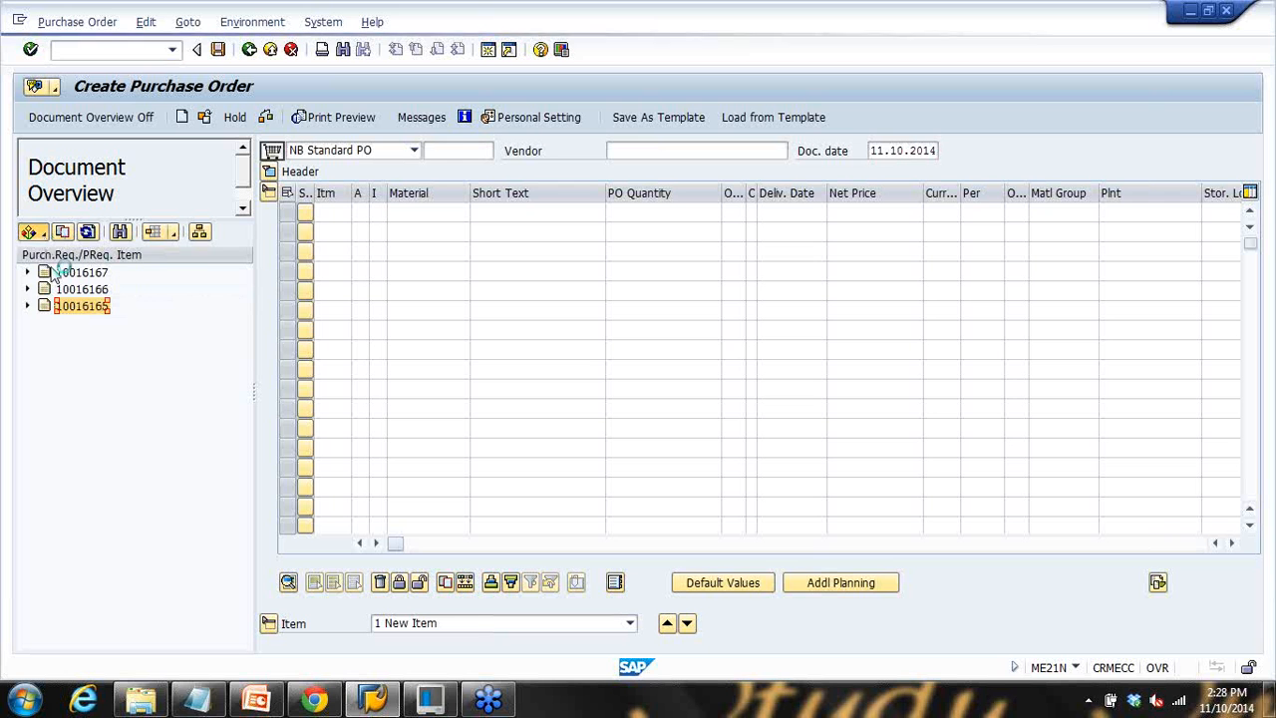
Step: Open the Purchase Requisitions selection for the document overview and clear the Purchase Requisition Number filter
{"action": "left_click", "coordinate": [42, 232]}
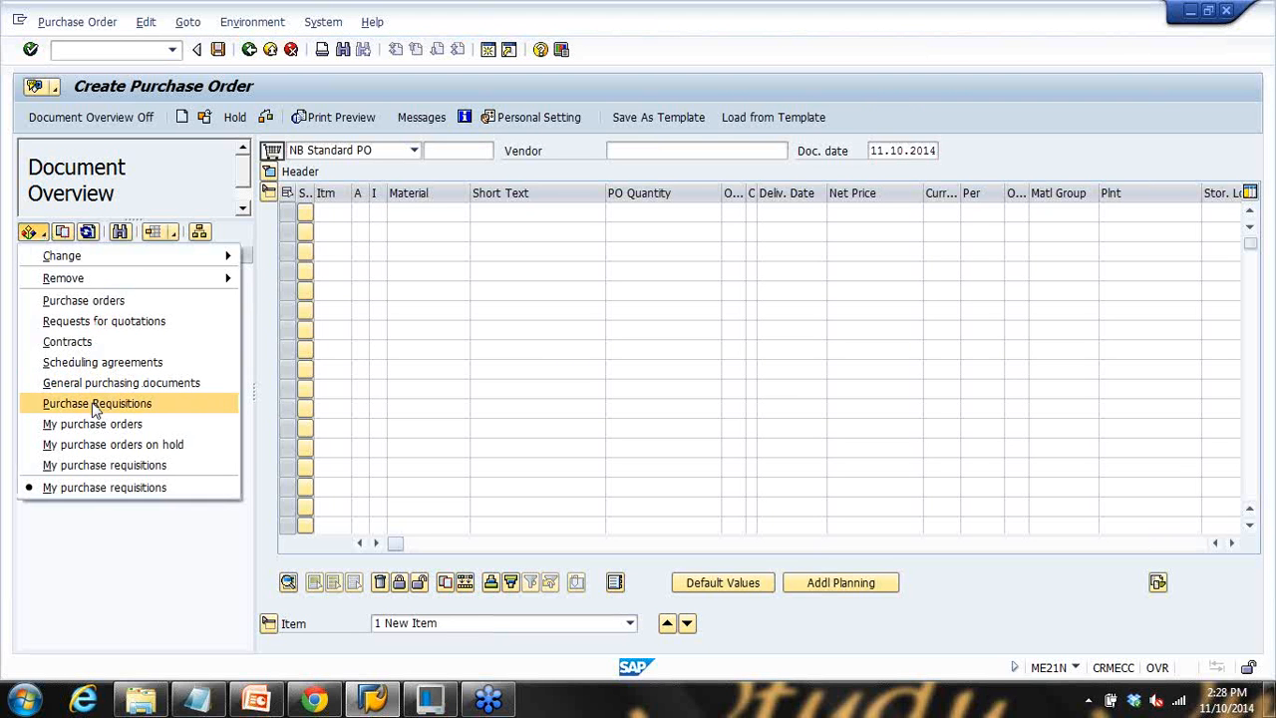
{"action": "left_click", "coordinate": [97, 404]}
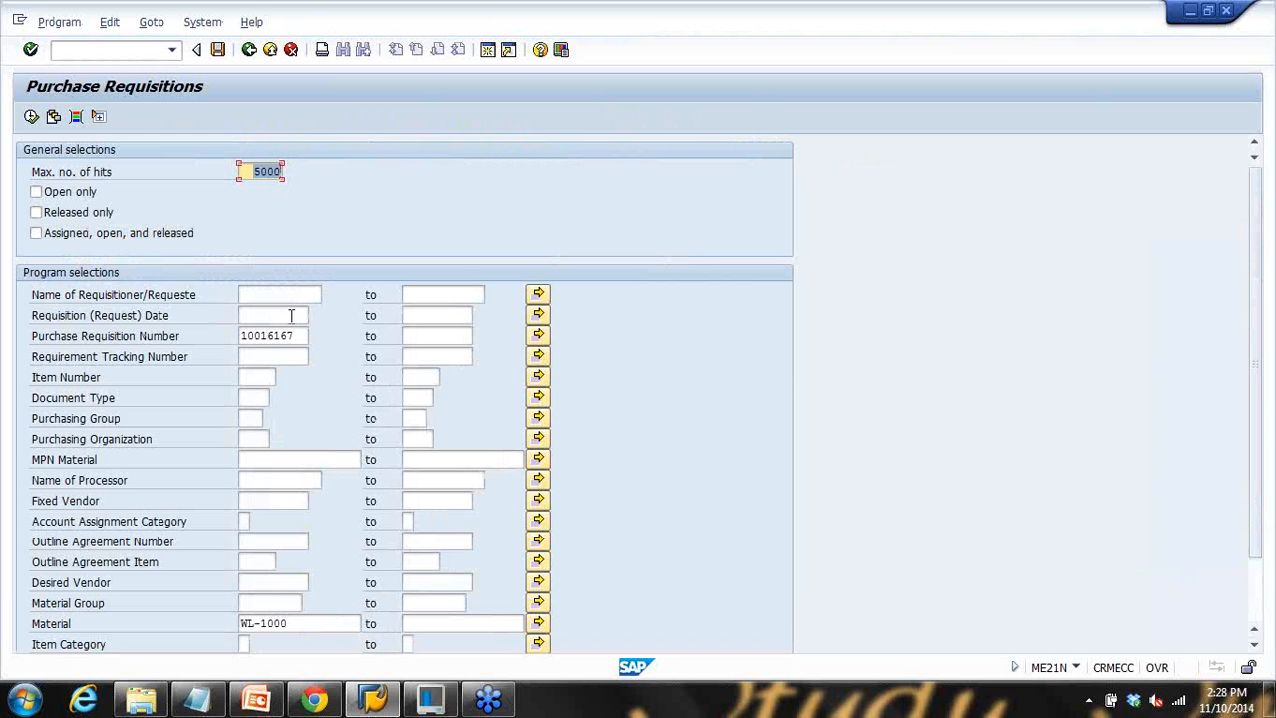
{"action": "left_click_drag", "start_coordinate": [297, 335], "coordinate": [180, 335]}
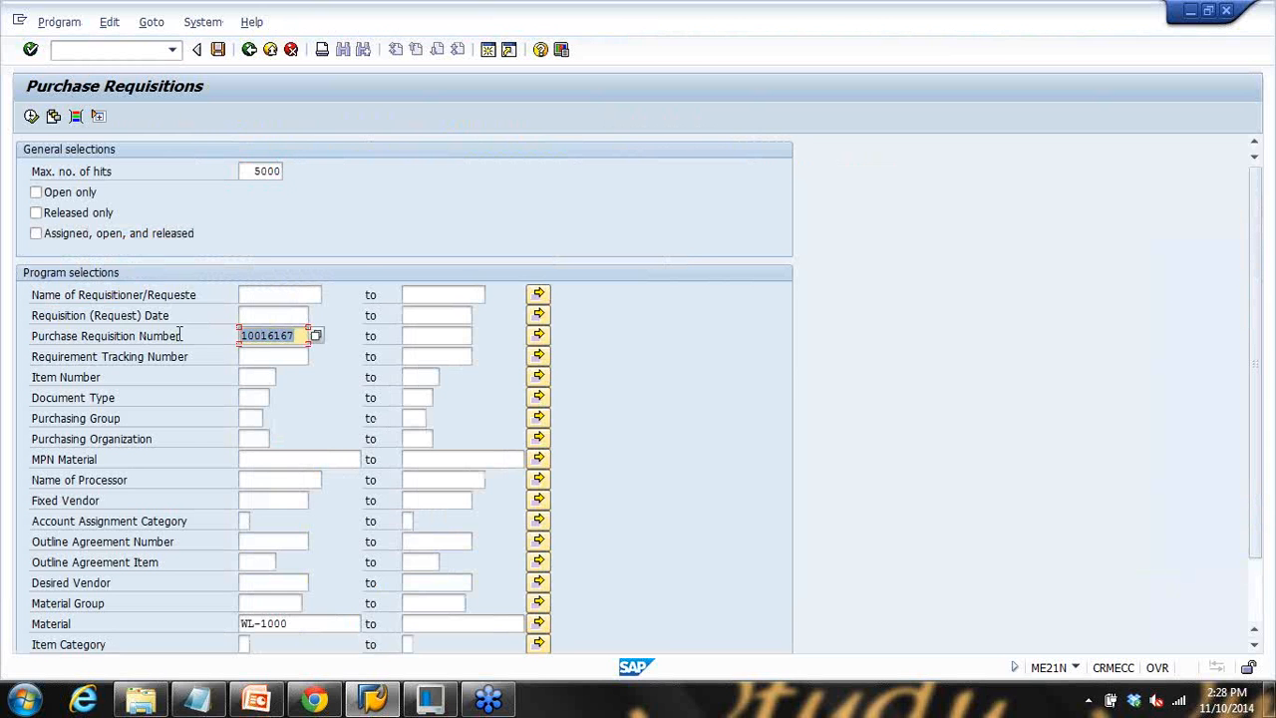
{"action": "key", "text": "Delete"}
{"action": "scroll", "coordinate": [365, 257], "scroll_direction": "down", "scroll_amount": 3}
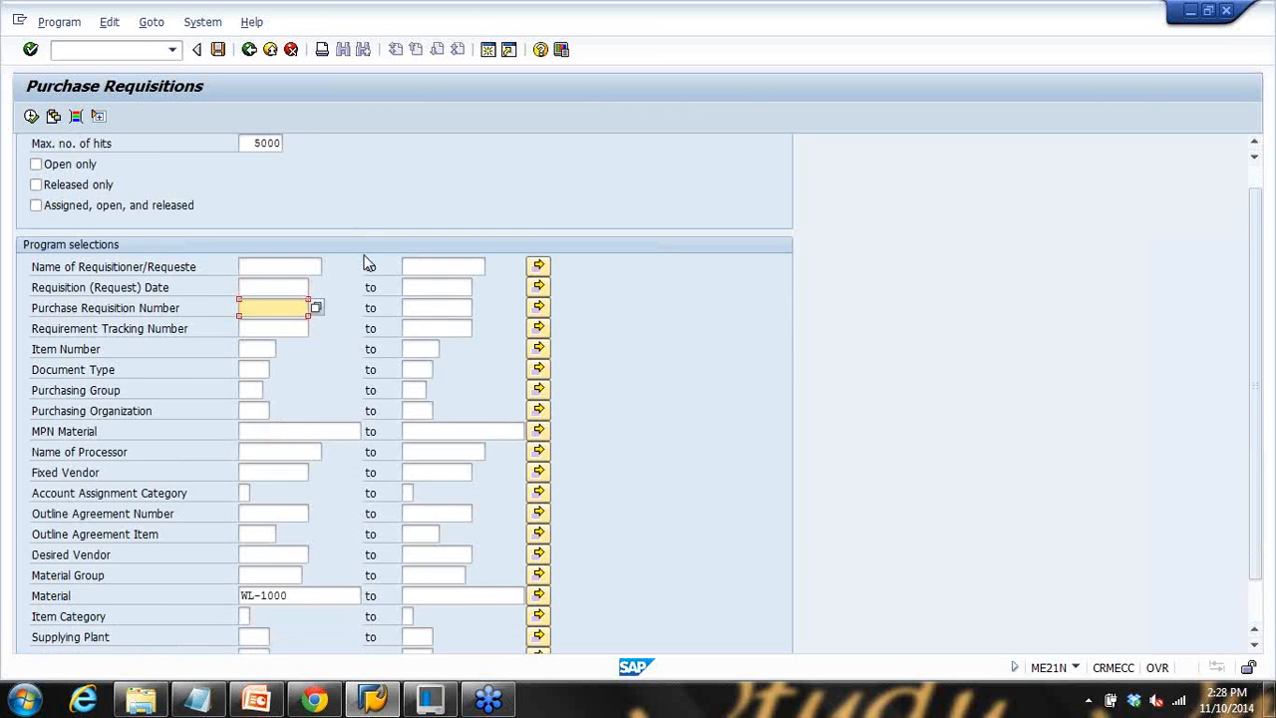
{"action": "scroll", "coordinate": [249, 443], "scroll_direction": "up", "scroll_amount": 1}
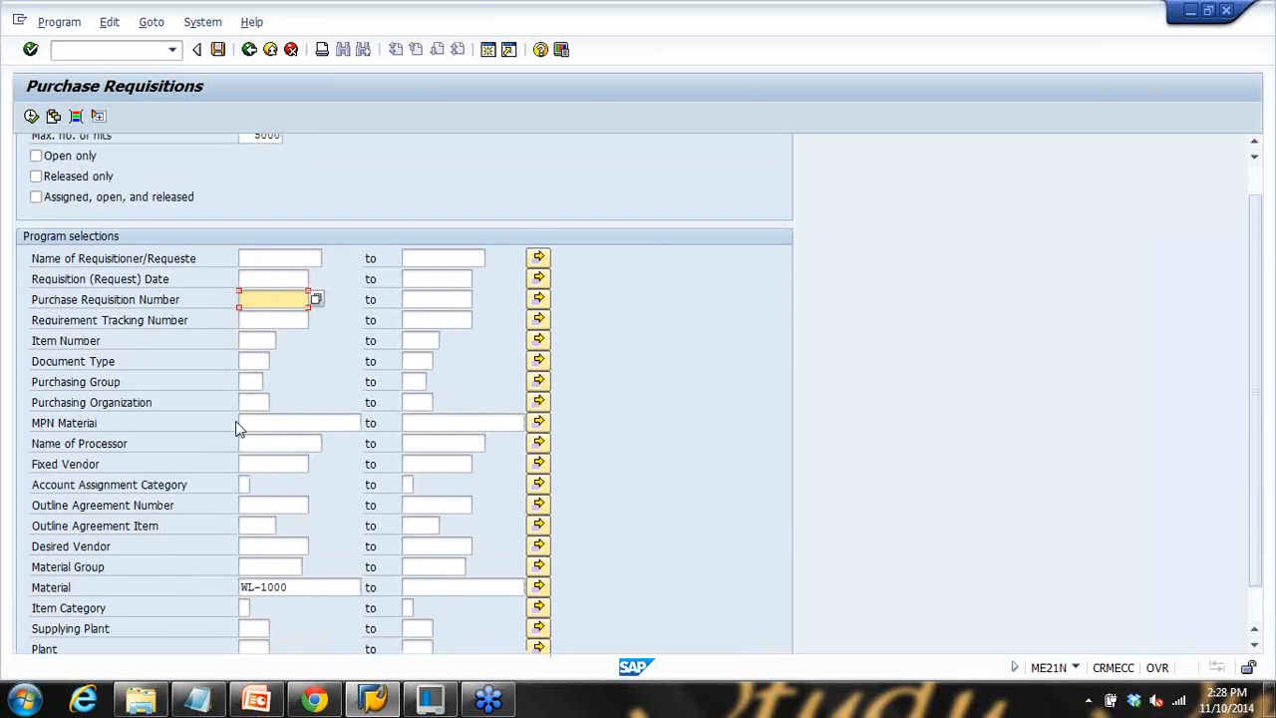
{"action": "scroll", "coordinate": [239, 428], "scroll_direction": "down", "scroll_amount": 1}
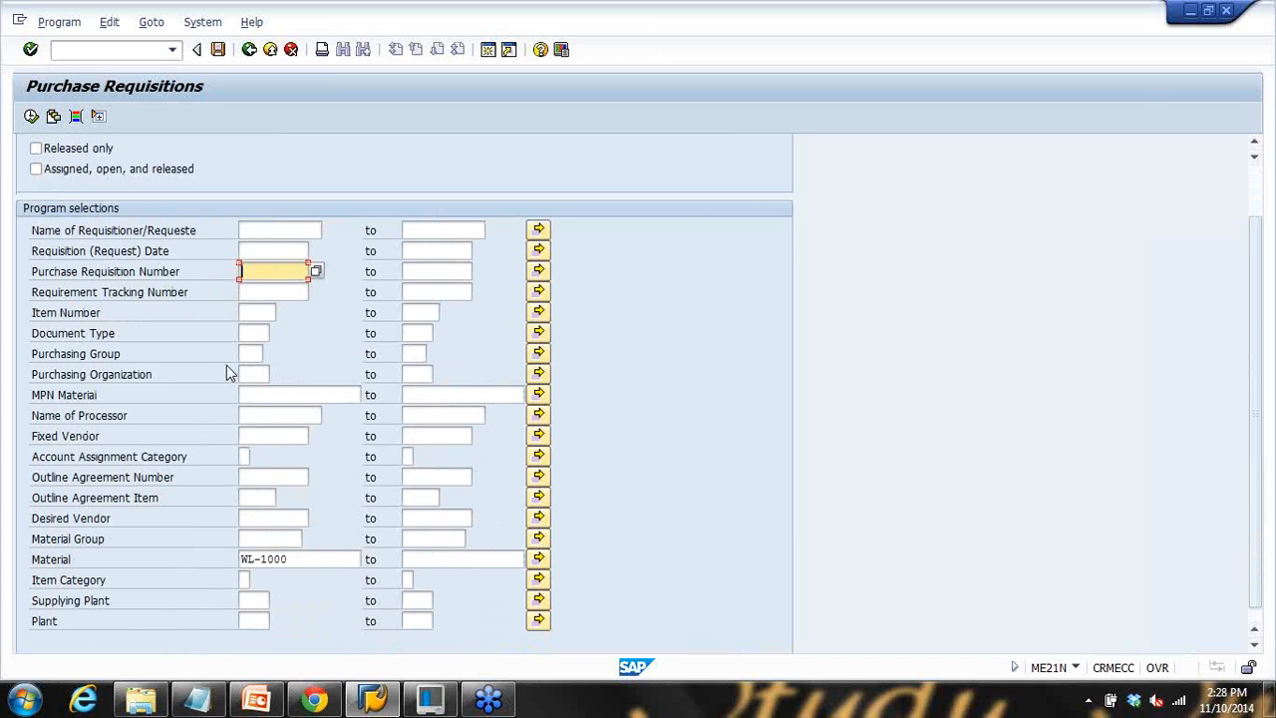
Step: Enter the requisitioner's name as a filter, clear the Material filter and run the purchase requisition selection
{"action": "left_click", "coordinate": [263, 436]}
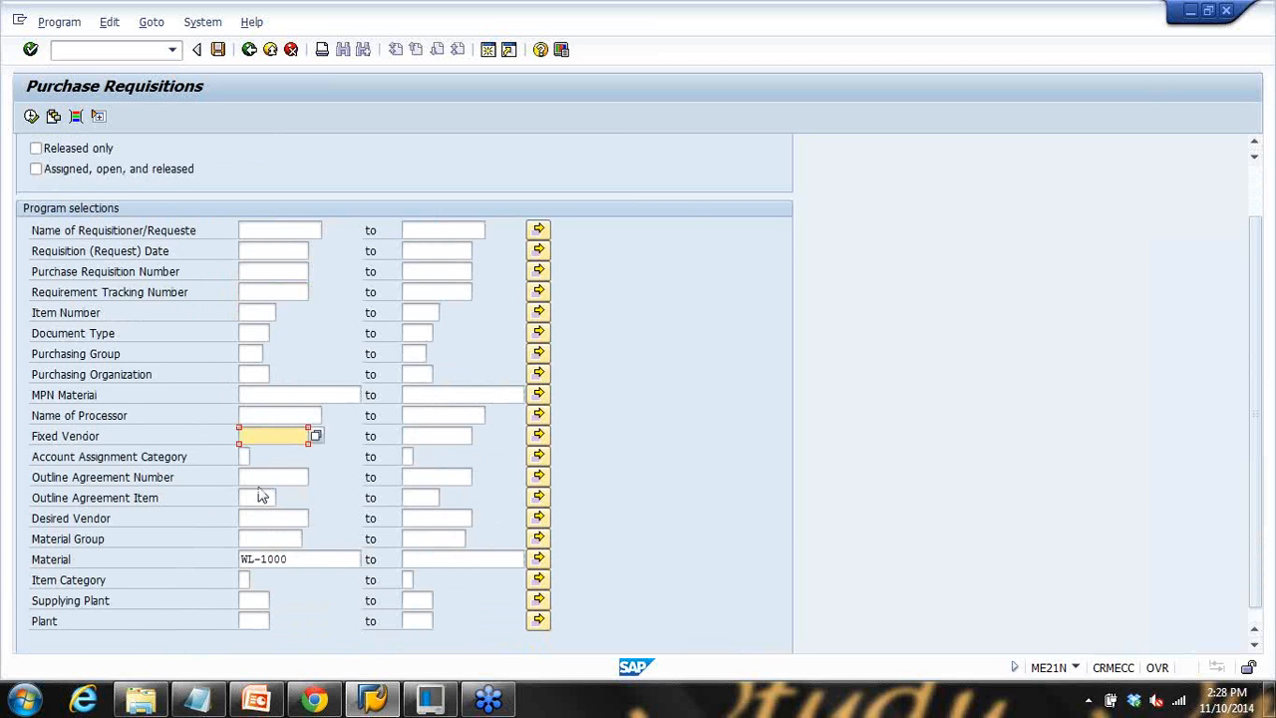
{"action": "left_click", "coordinate": [247, 456]}
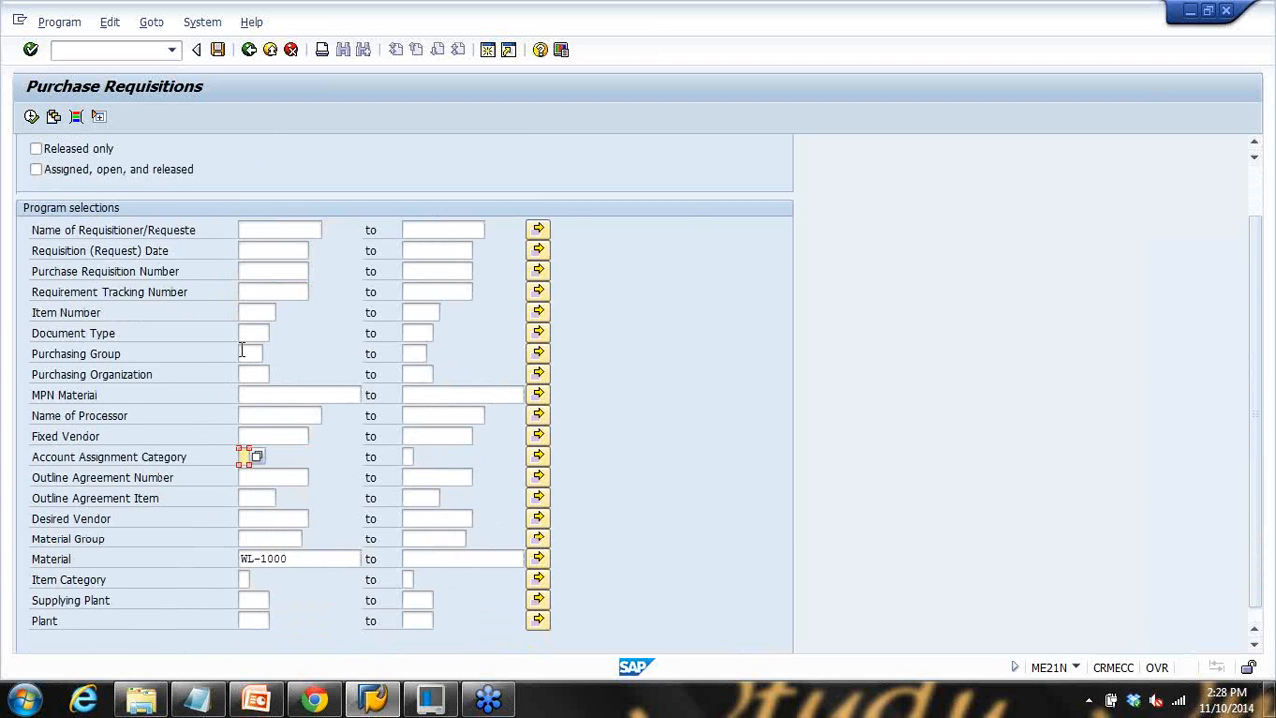
{"action": "left_click", "coordinate": [282, 272]}
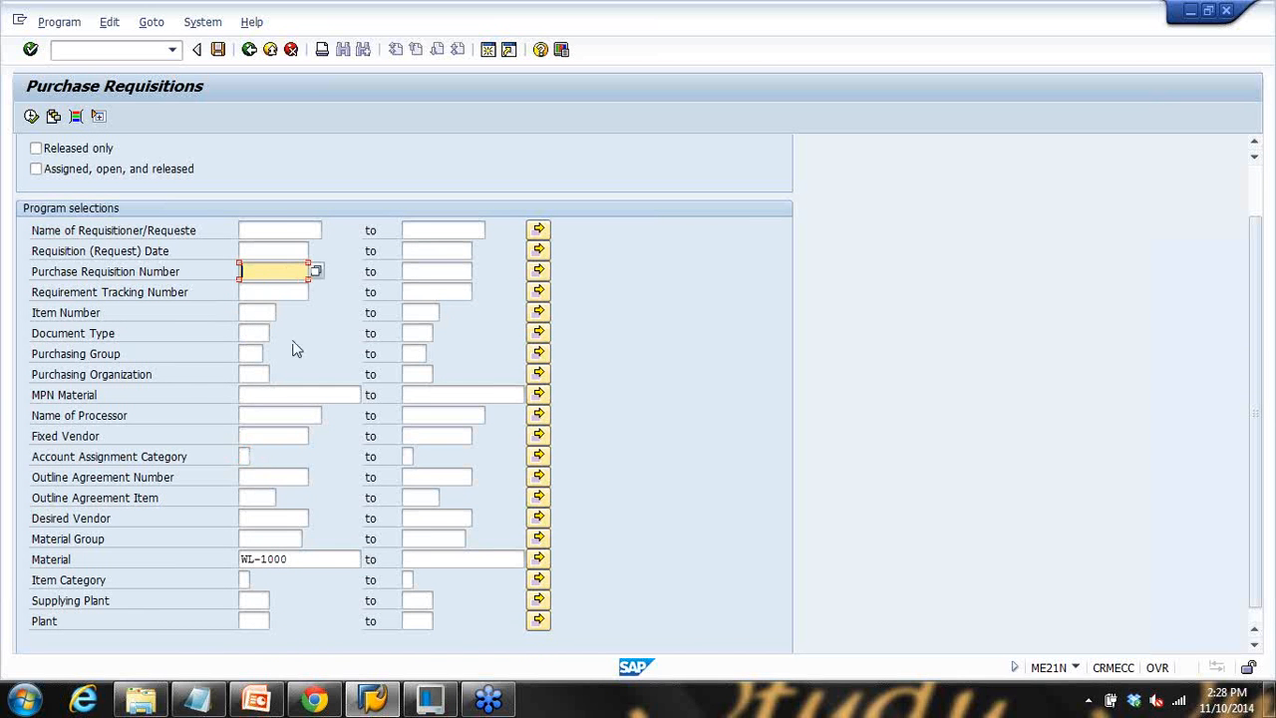
{"action": "left_click", "coordinate": [256, 229]}
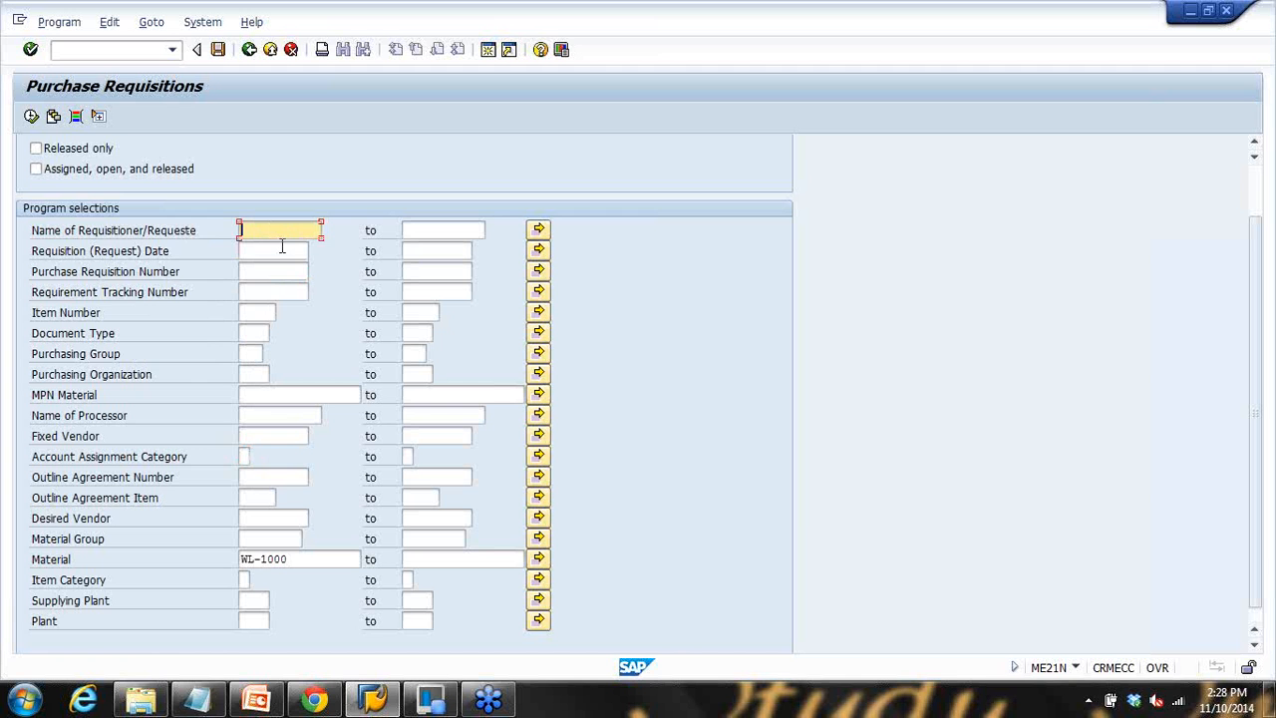
{"action": "type", "text": "GURJEET"}
{"action": "left_click", "coordinate": [305, 559]}
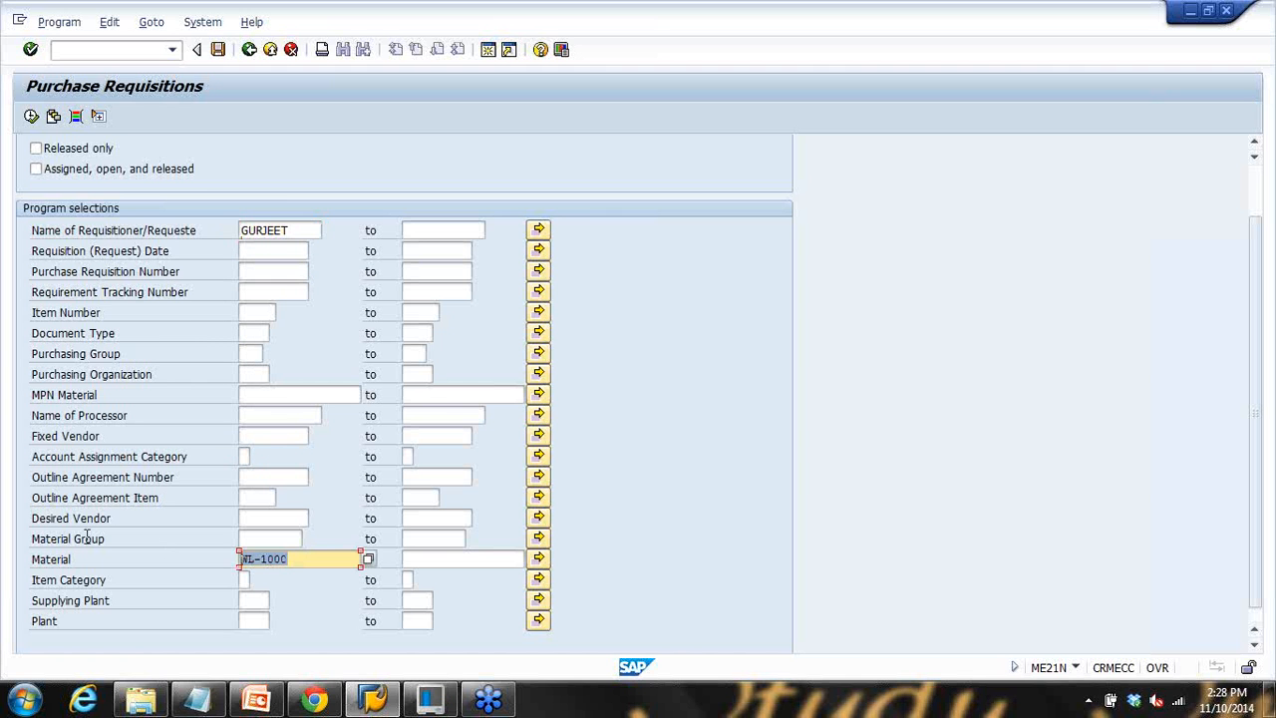
{"action": "key", "text": "Delete"}
{"action": "left_click", "coordinate": [31, 116]}
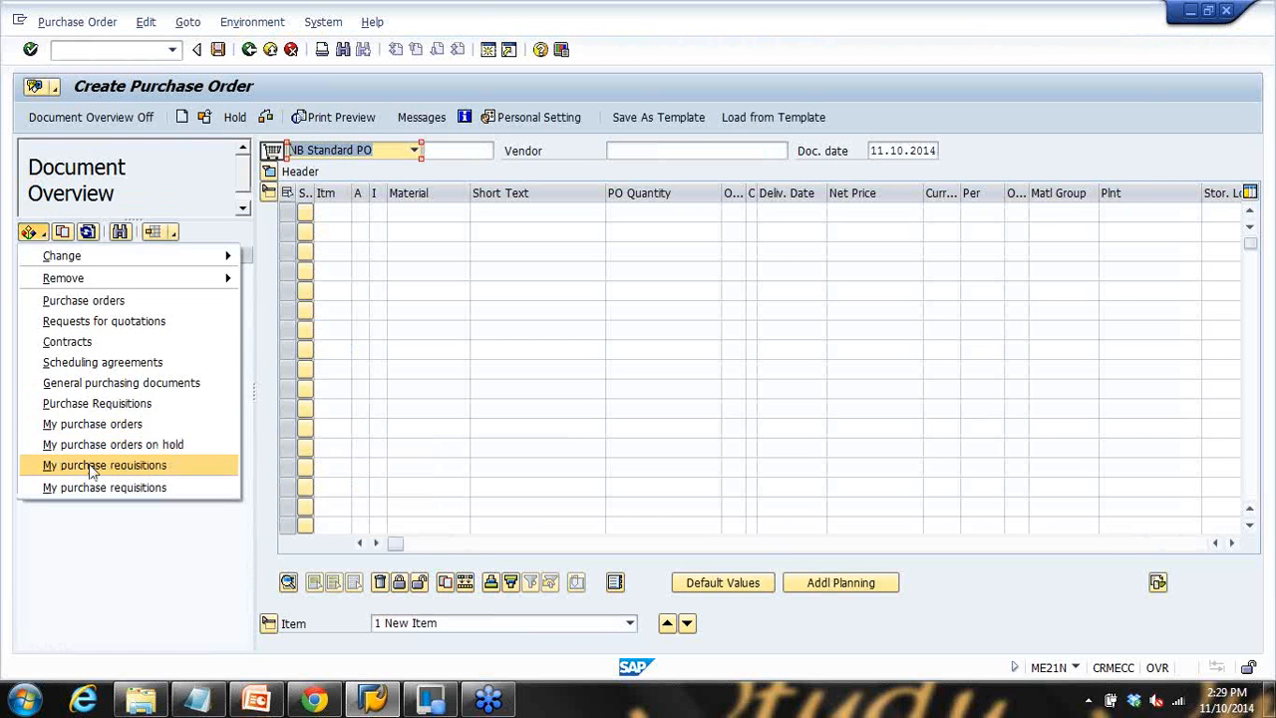
Step: List my purchase requisitions in the document overview, then expand and collapse the items of the first requisition
{"action": "left_click", "coordinate": [116, 468]}
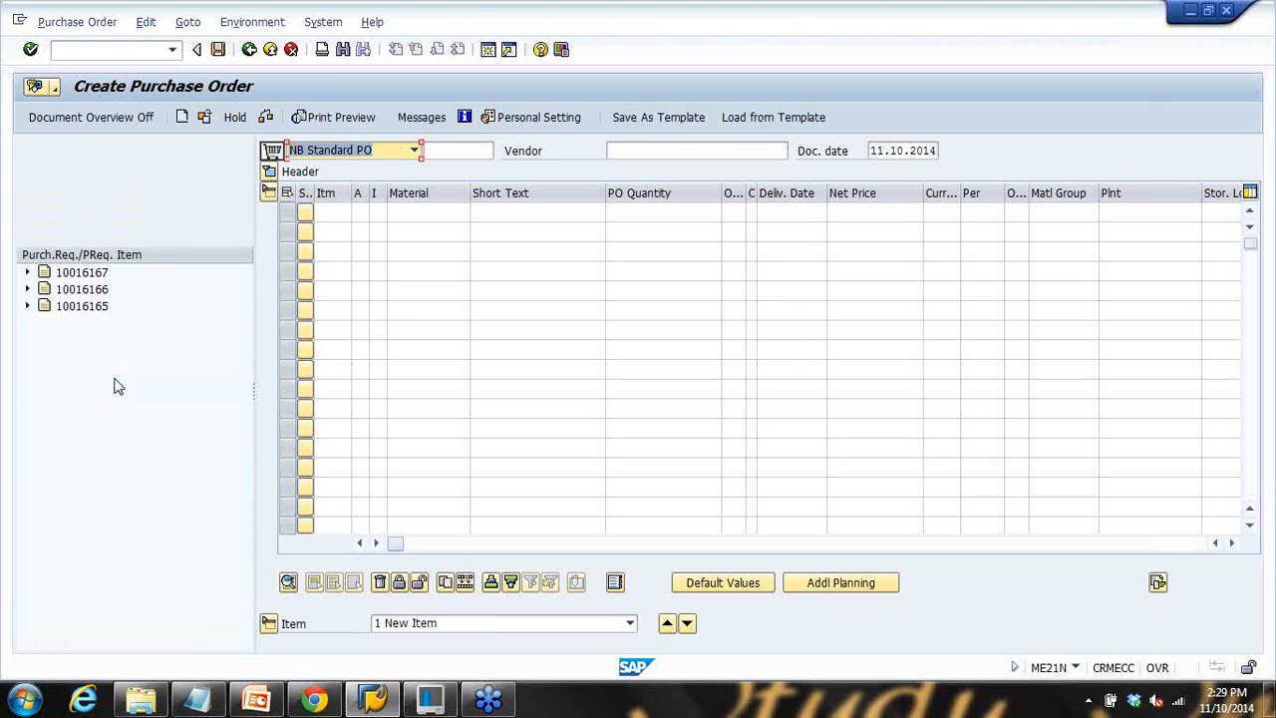
{"action": "left_click", "coordinate": [28, 272]}
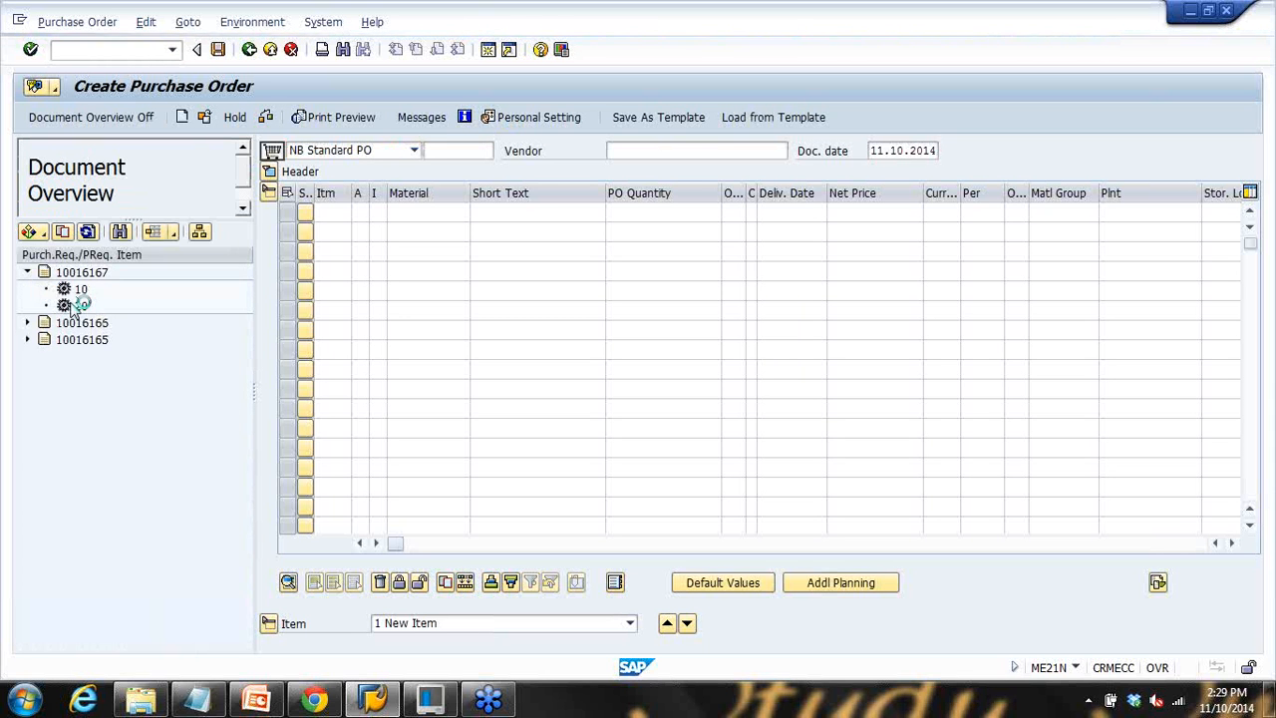
{"action": "left_click", "coordinate": [28, 272]}
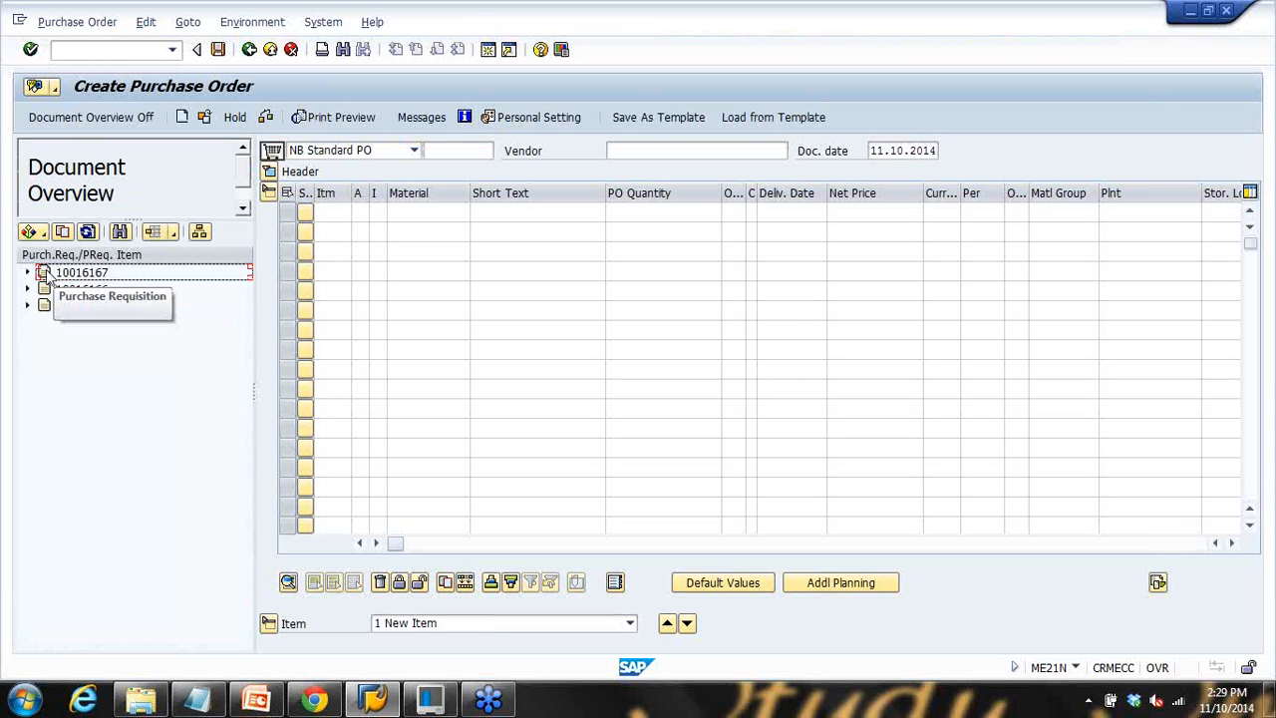
Step: Display the first listed purchase requisition from the document overview and expand its item overview
{"action": "left_click", "coordinate": [49, 273]}
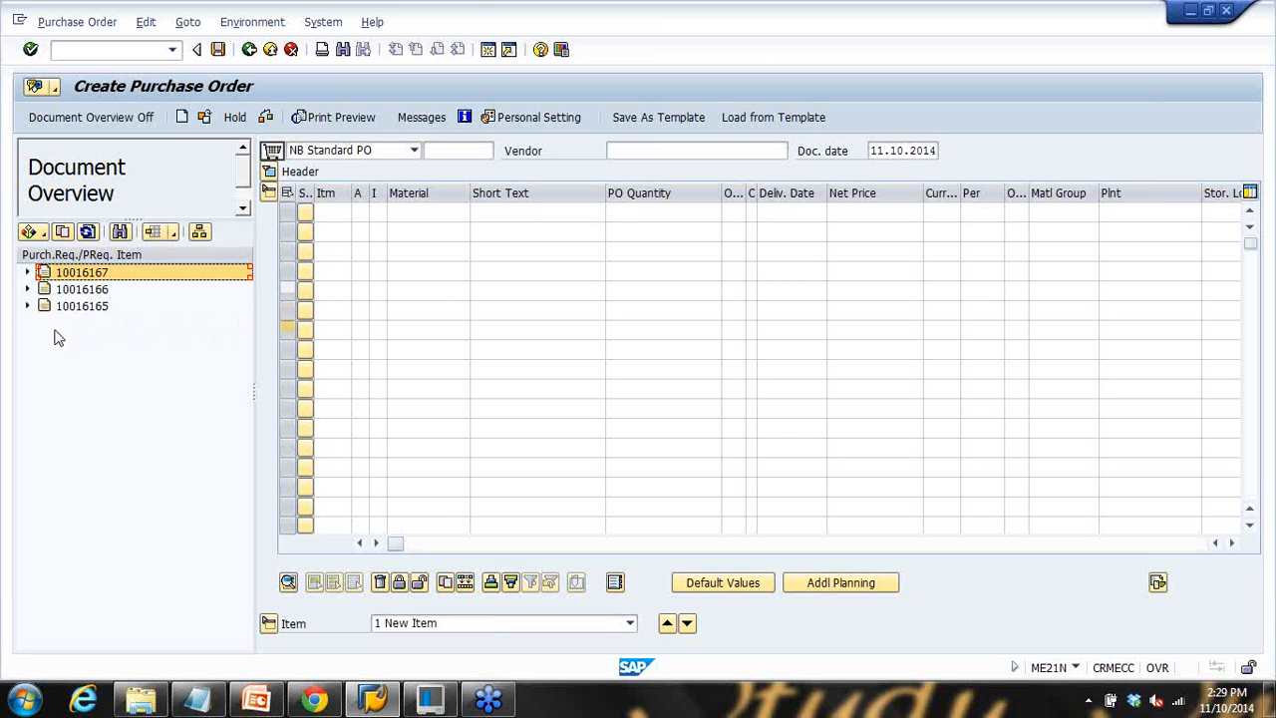
{"action": "double_click", "coordinate": [72, 274]}
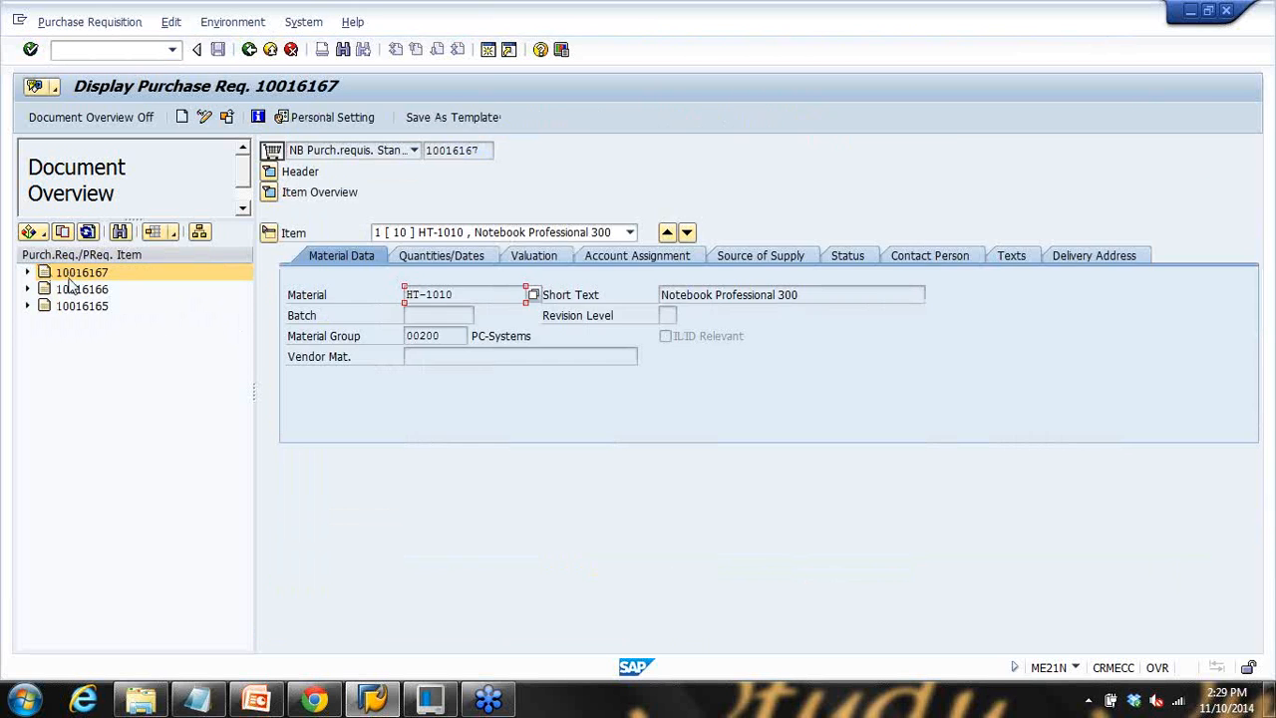
{"action": "left_click", "coordinate": [271, 194]}
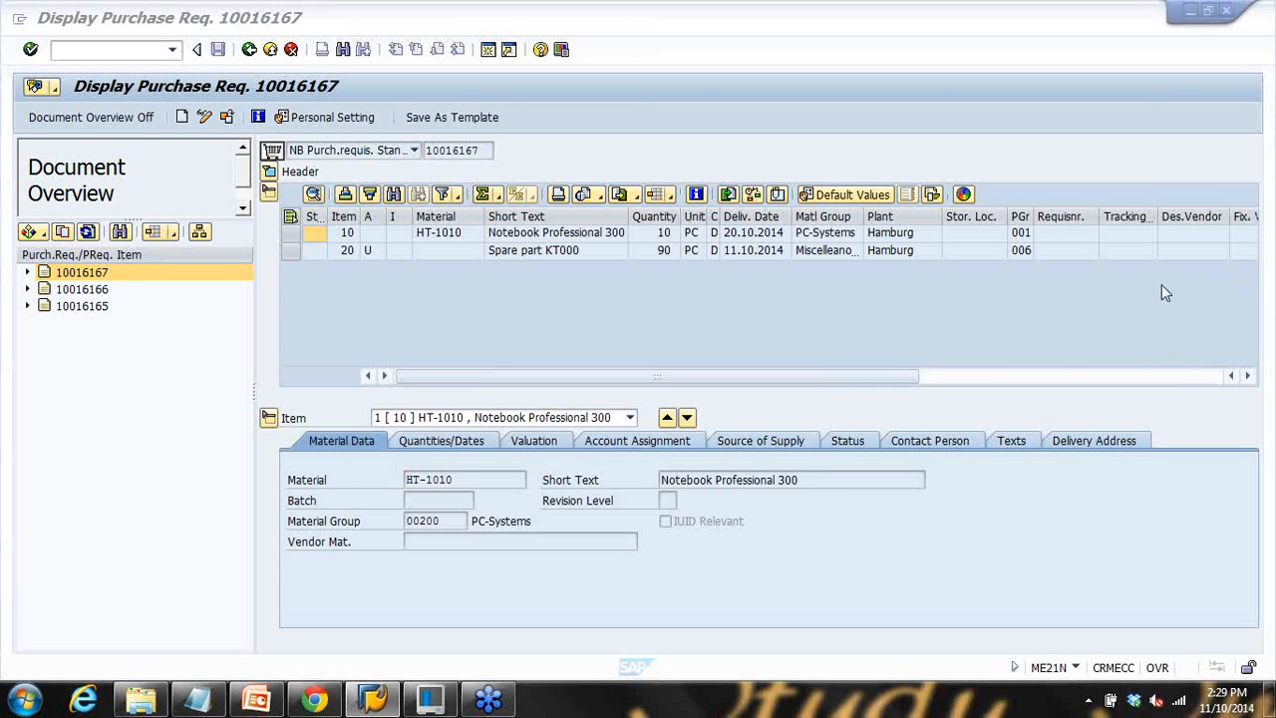
{"action": "mouse_move", "coordinate": [80, 91]}
{"action": "left_mouse_down"}
{"action": "mouse_move", "coordinate": [218, 104]}
{"action": "mouse_move", "coordinate": [229, 63]}
{"action": "mouse_move", "coordinate": [72, 82]}
{"action": "left_mouse_up"}
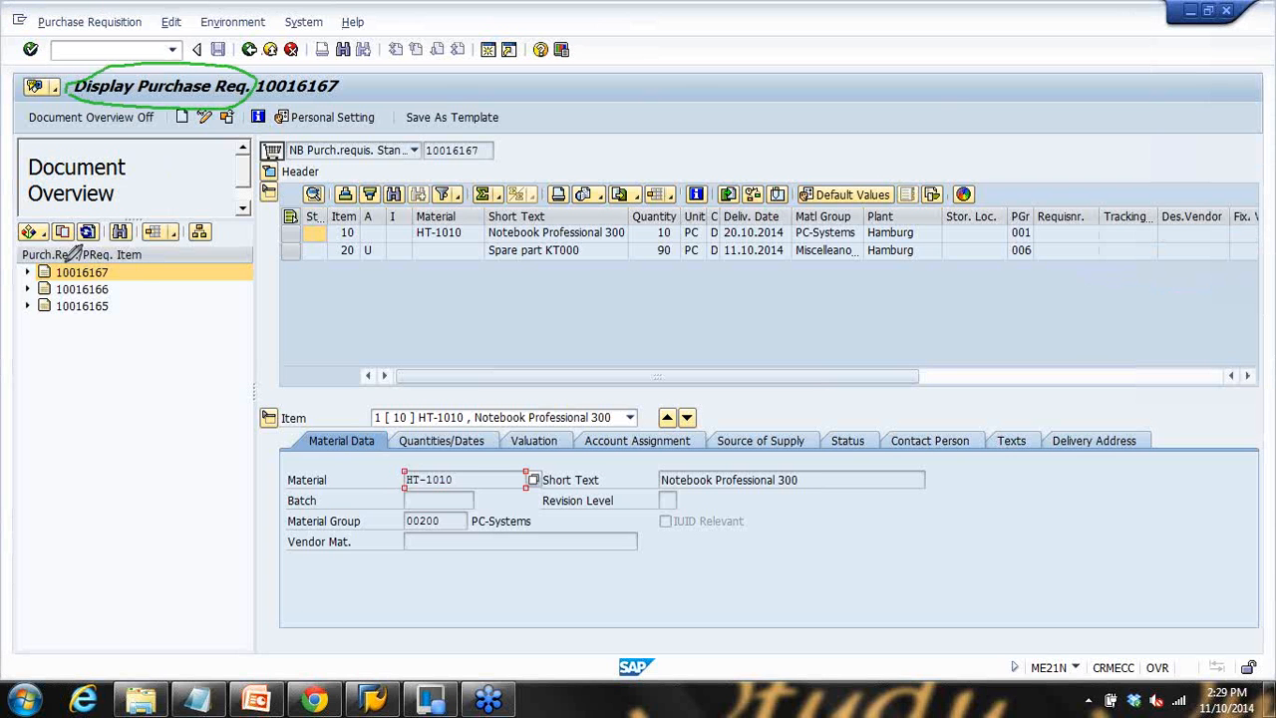
{"action": "mouse_move", "coordinate": [68, 261]}
{"action": "left_mouse_down"}
{"action": "mouse_move", "coordinate": [62, 283]}
{"action": "mouse_move", "coordinate": [124, 281]}
{"action": "mouse_move", "coordinate": [58, 261]}
{"action": "left_mouse_up"}
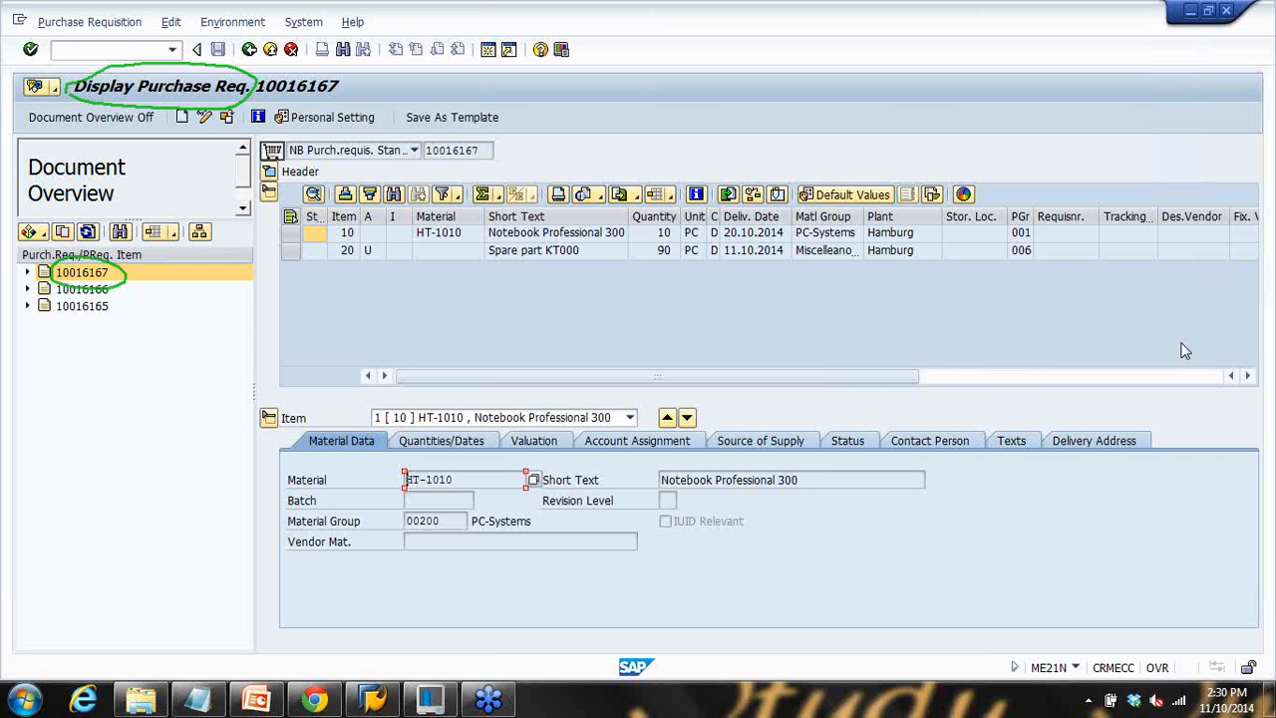
{"action": "key", "text": "Escape"}
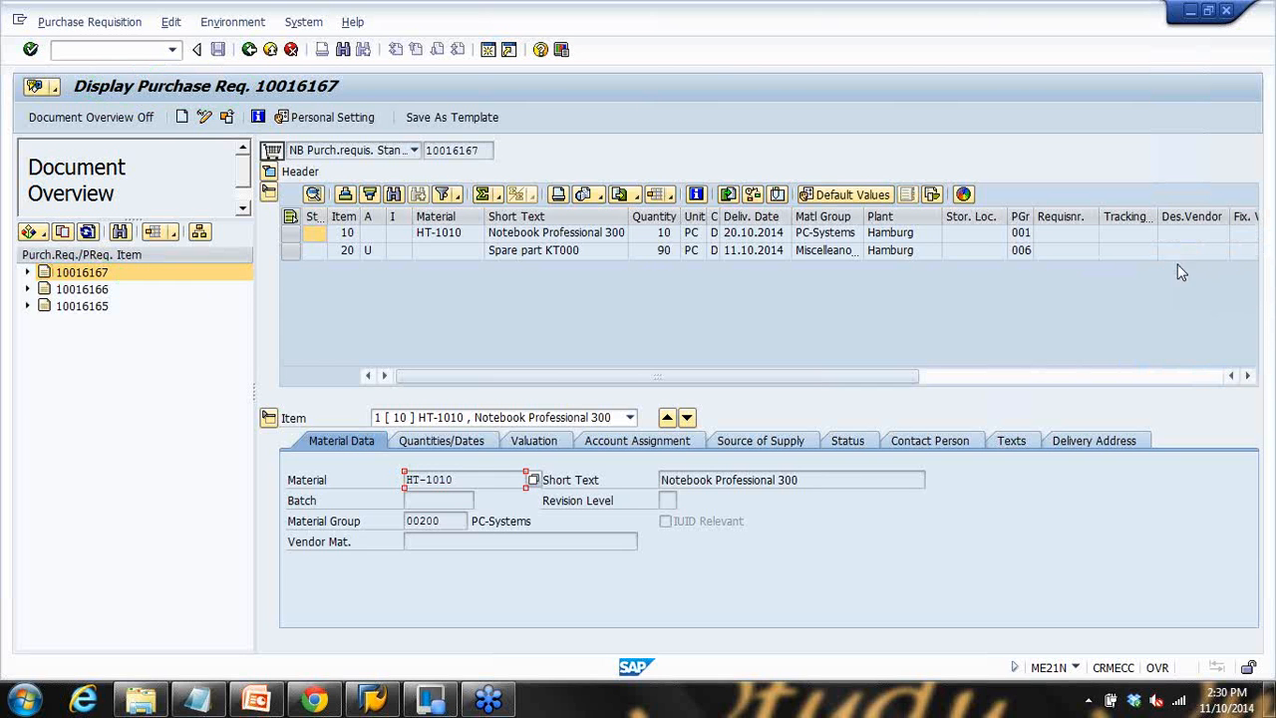
Step: Try to adopt the first listed requisition while it is shown in display mode
{"action": "left_click", "coordinate": [179, 272]}
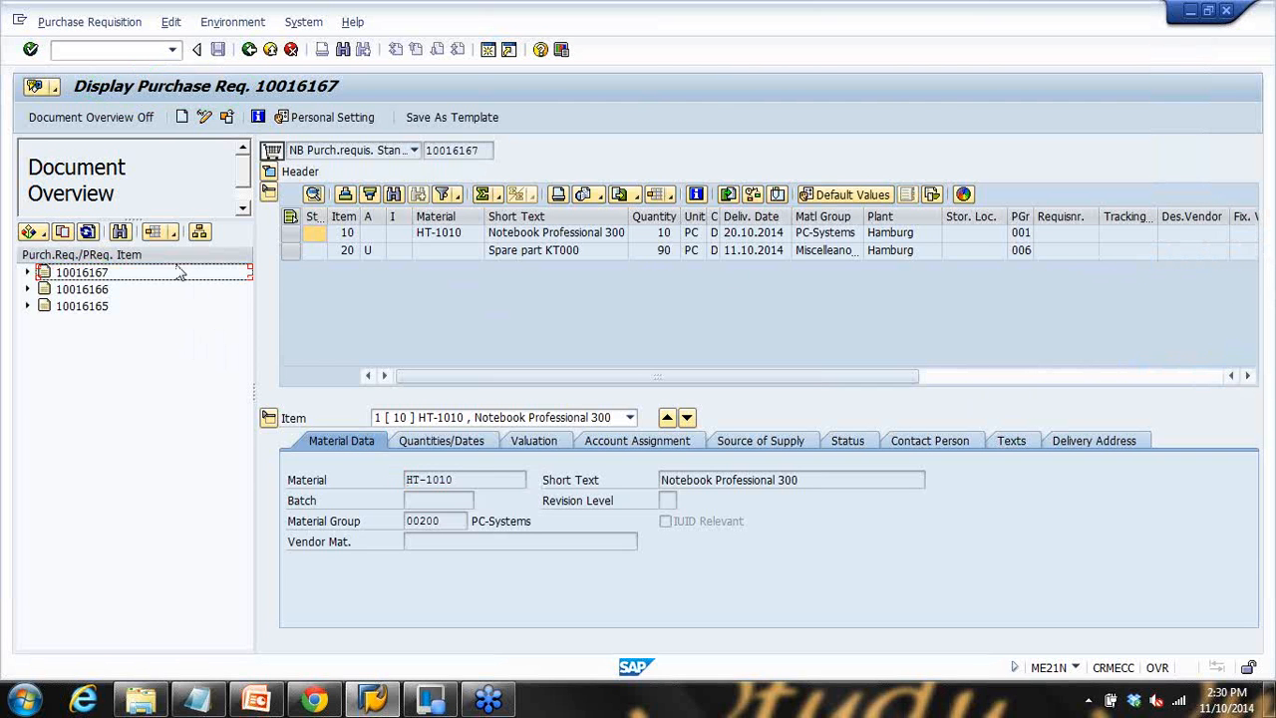
{"action": "left_click", "coordinate": [72, 273]}
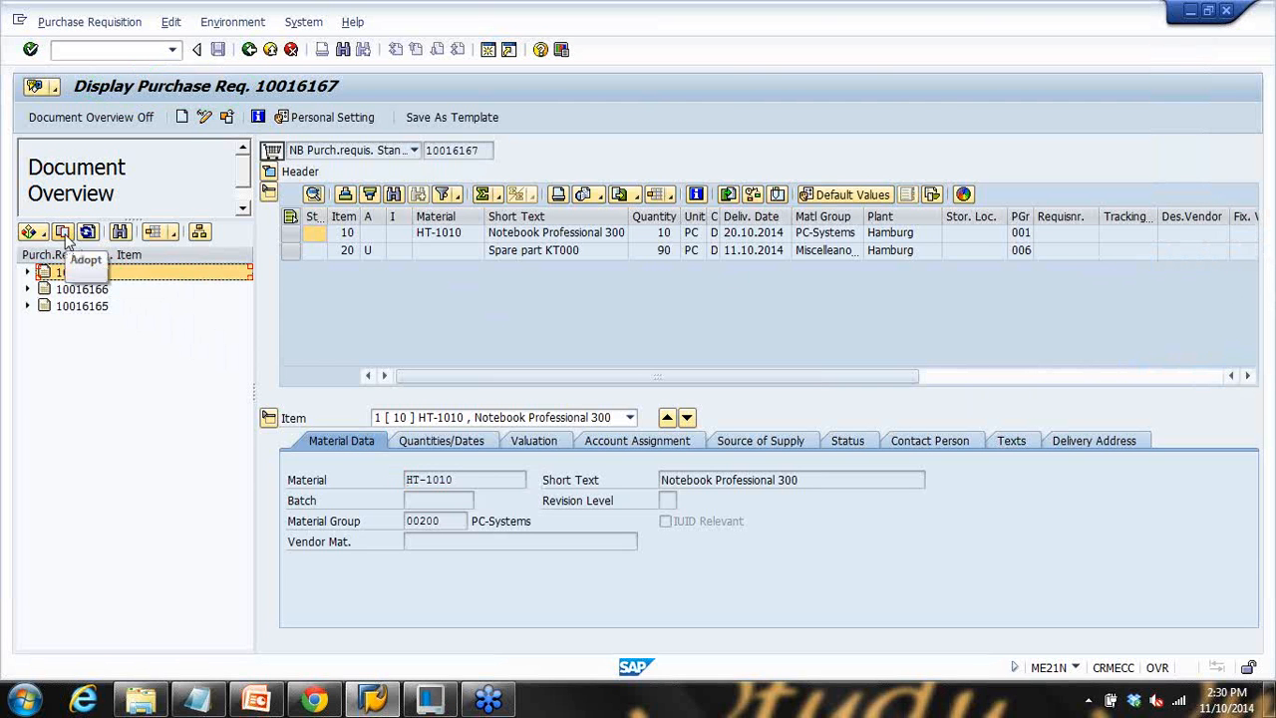
{"action": "left_click", "coordinate": [62, 232]}
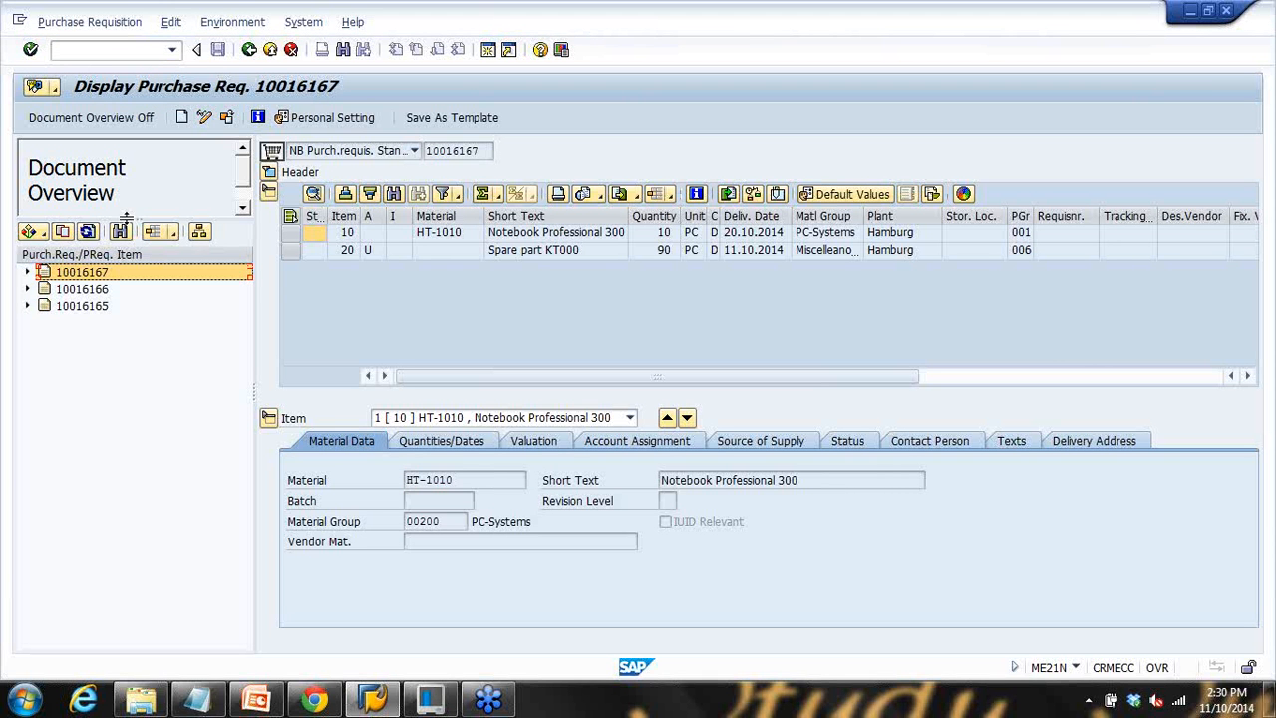
Step: Restart purchase order creation with transaction ME21N and widen the document overview
{"action": "left_click", "coordinate": [129, 55]}
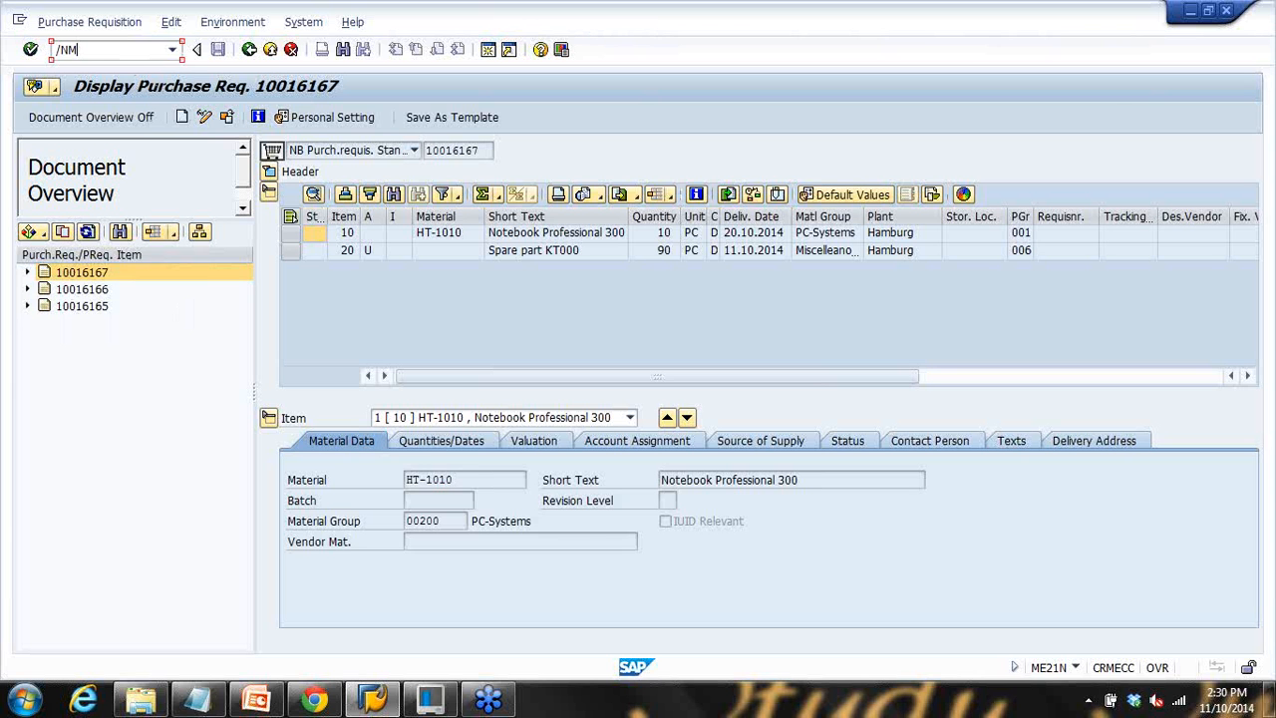
{"action": "key", "text": "Return"}
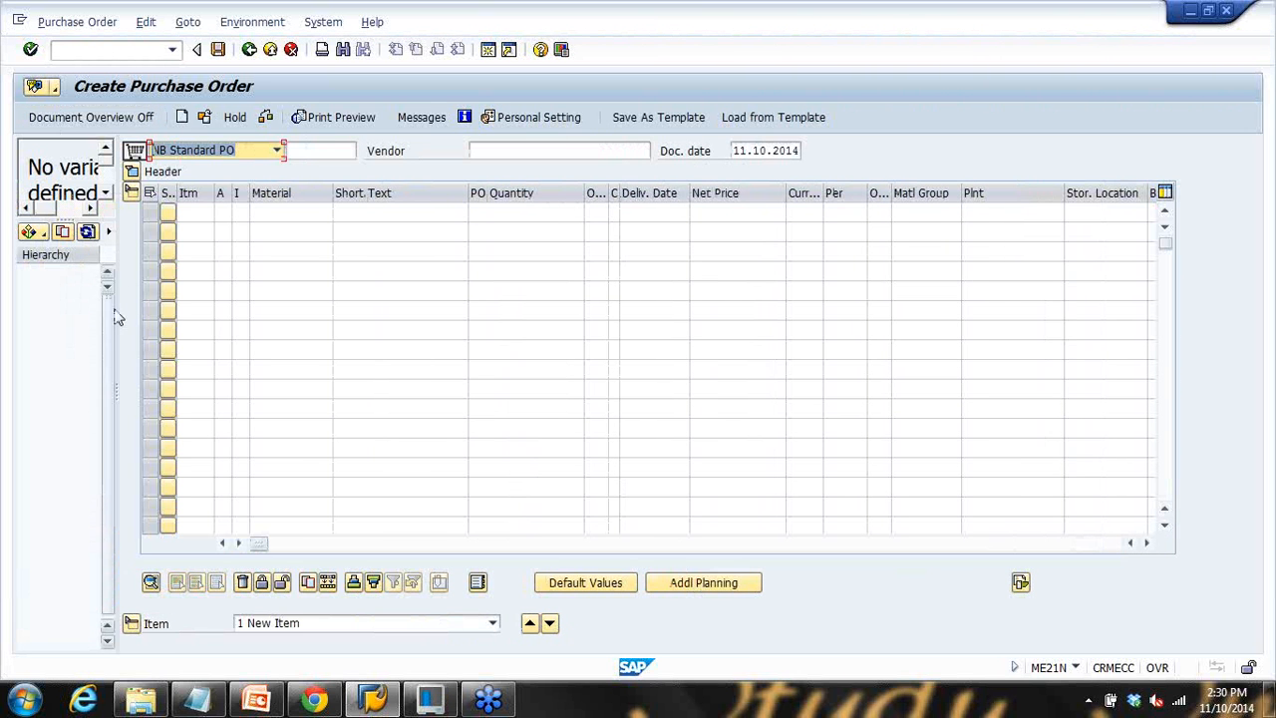
{"action": "left_click_drag", "start_coordinate": [116, 308], "coordinate": [329, 320]}
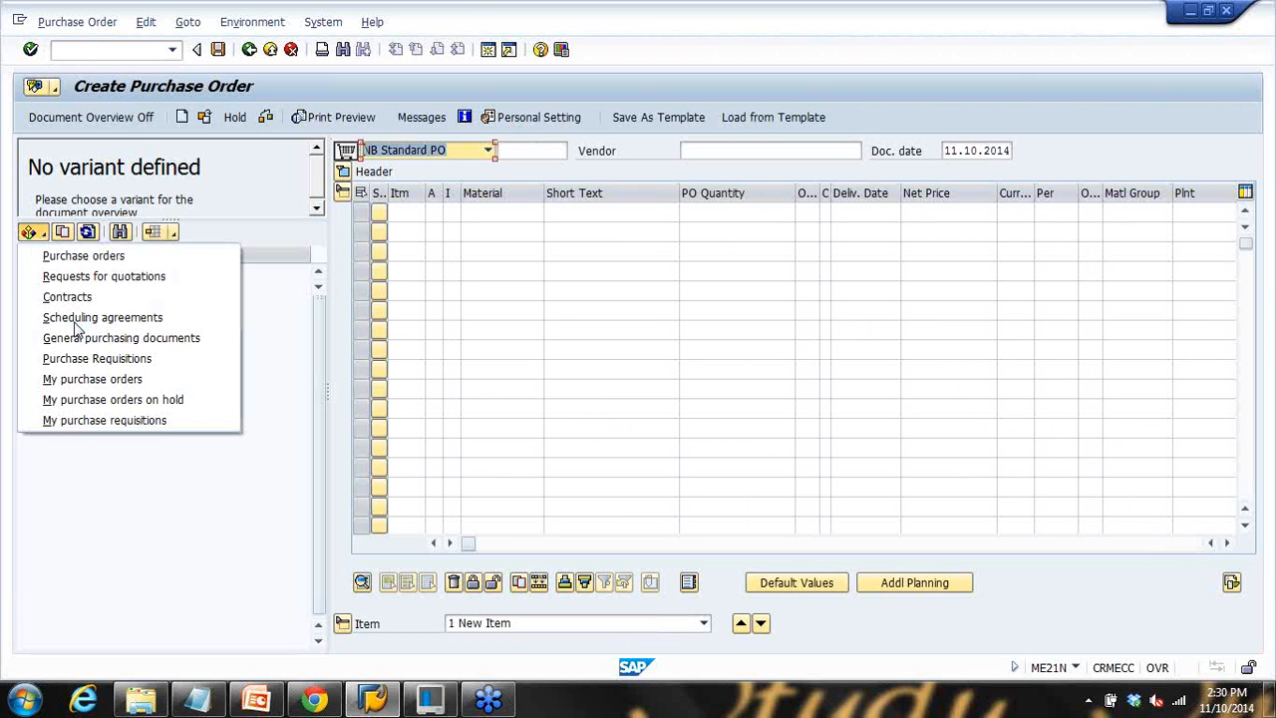
Step: List my purchase requisitions in the document overview and adopt the first requisition into the new purchase order
{"action": "left_click", "coordinate": [100, 420]}
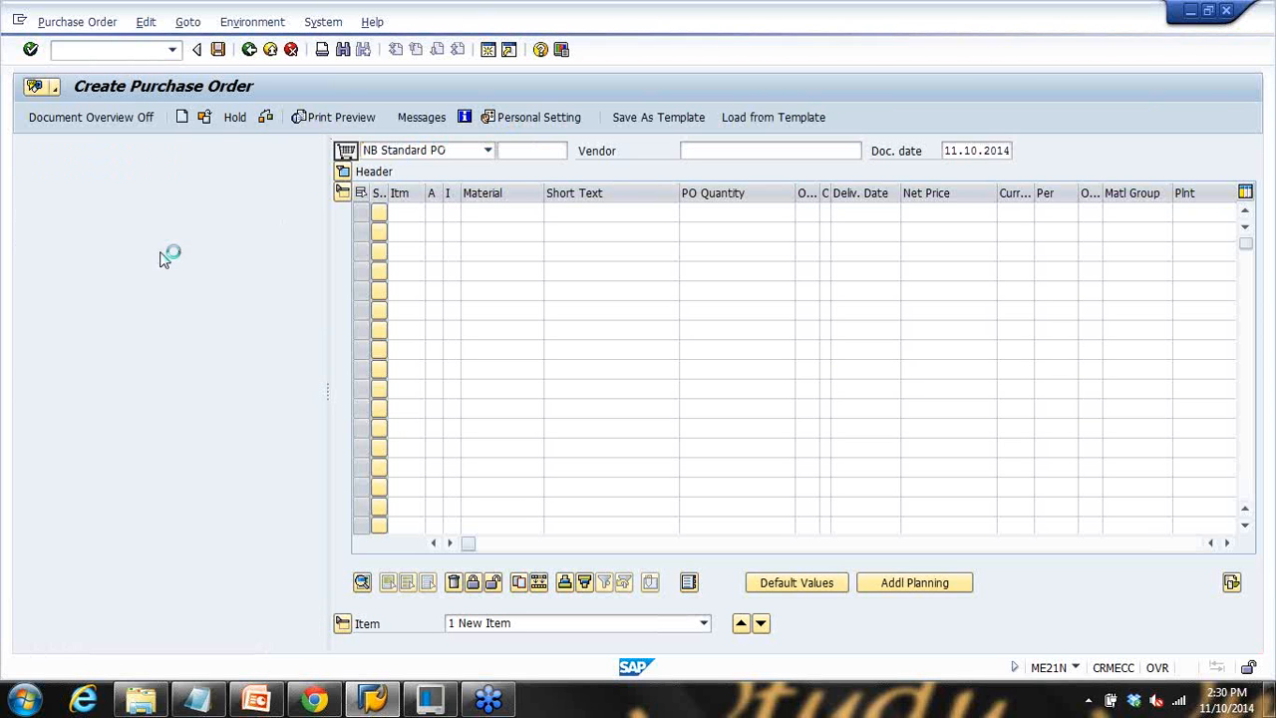
{"action": "left_click", "coordinate": [44, 274]}
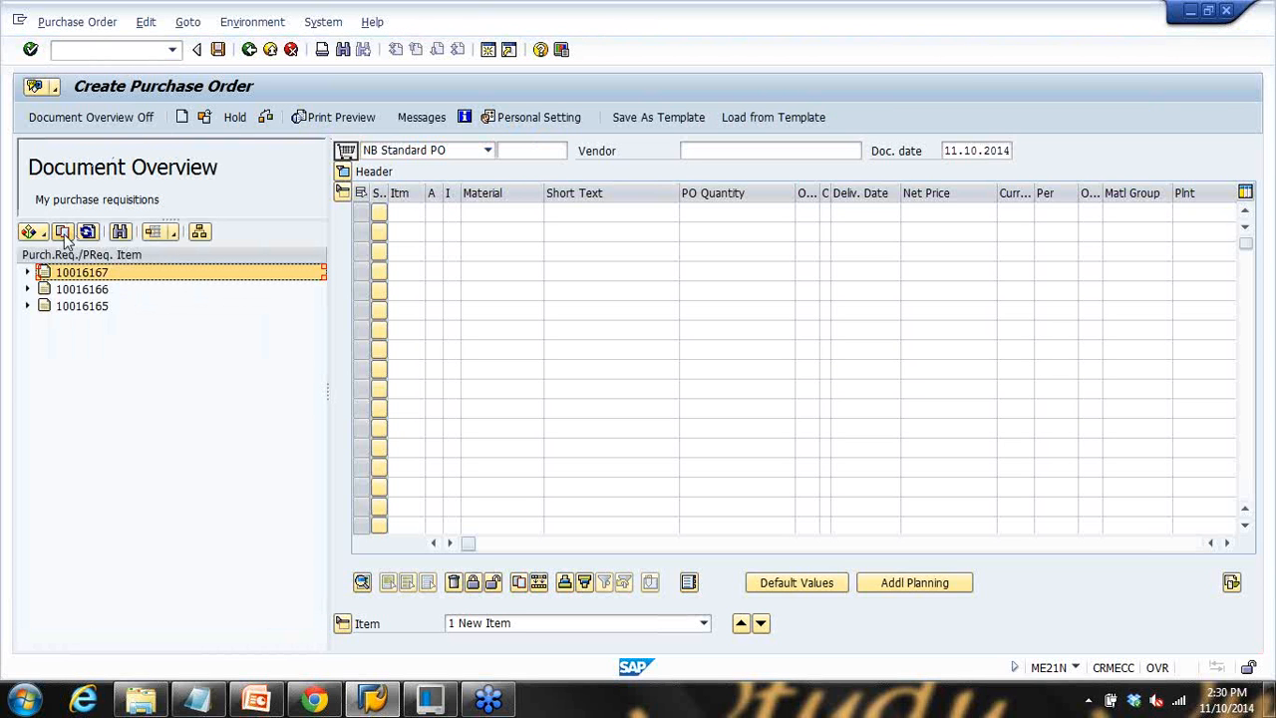
{"action": "left_click", "coordinate": [63, 235]}
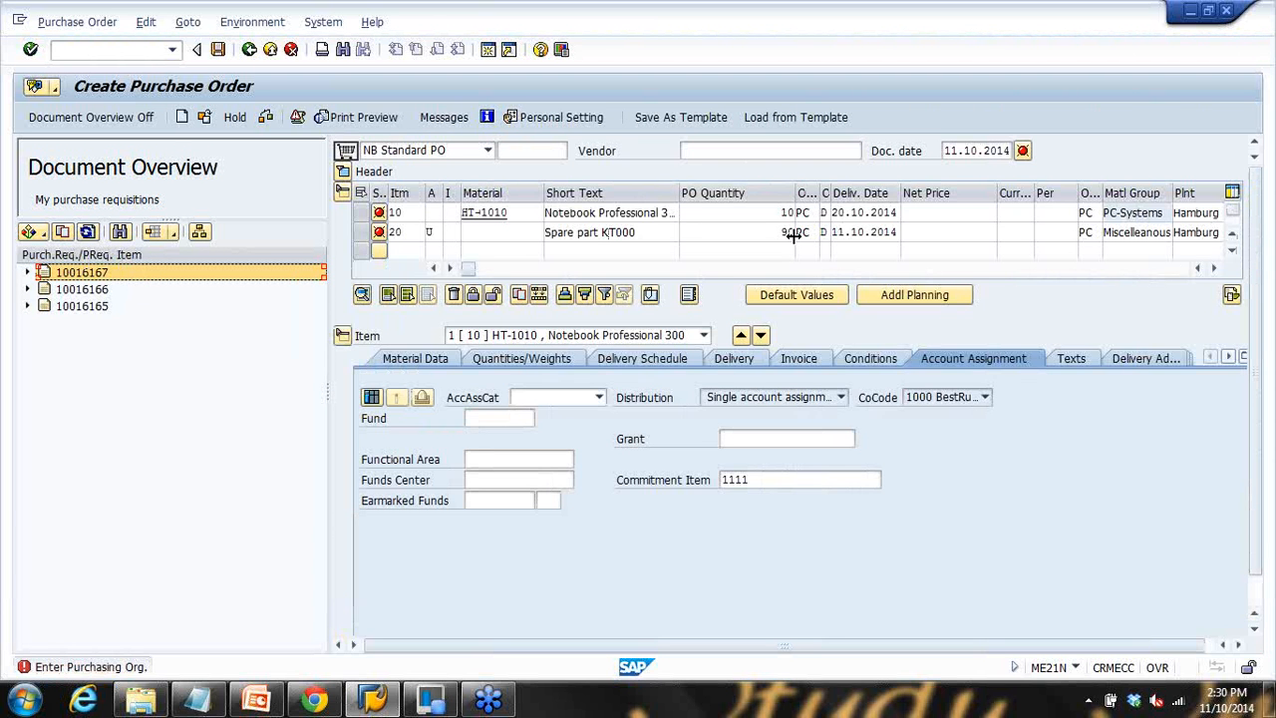
{"action": "left_click", "coordinate": [1265, 247]}
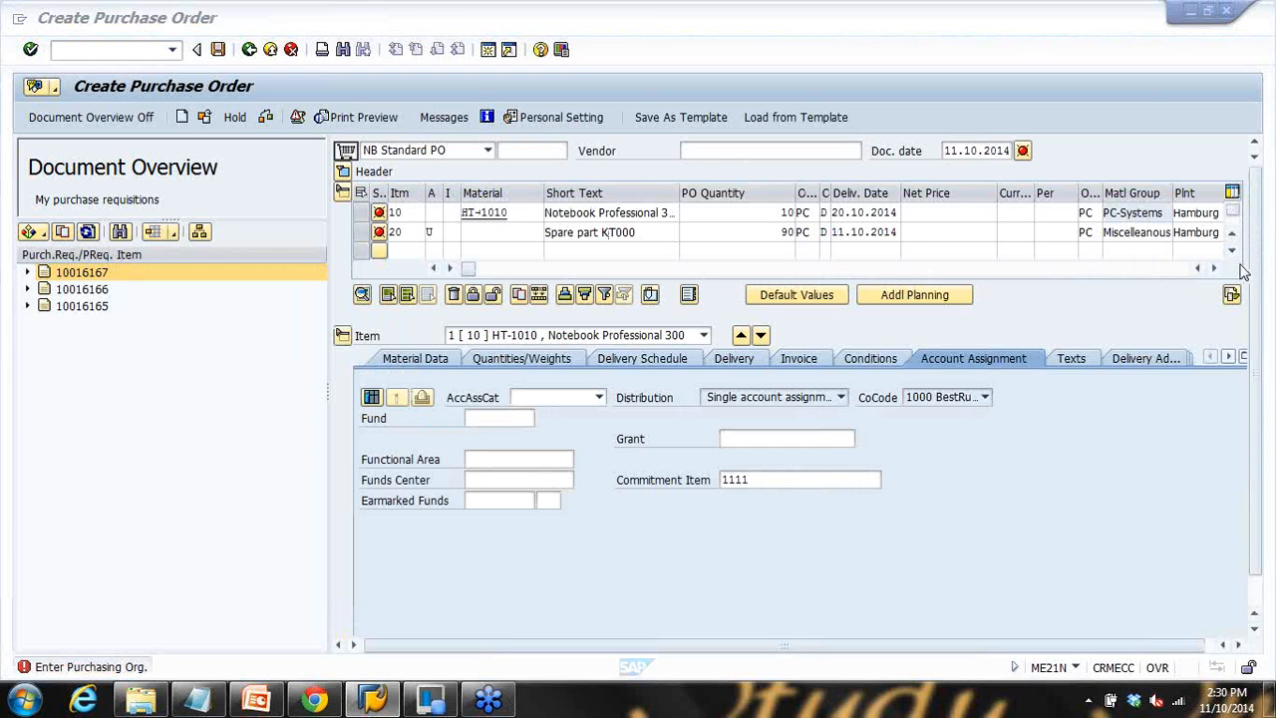
{"action": "left_click", "coordinate": [1137, 285]}
{"action": "mouse_move", "coordinate": [75, 99]}
{"action": "left_mouse_down"}
{"action": "mouse_move", "coordinate": [185, 112]}
{"action": "mouse_move", "coordinate": [221, 64]}
{"action": "mouse_move", "coordinate": [87, 72]}
{"action": "mouse_move", "coordinate": [74, 100]}
{"action": "mouse_move", "coordinate": [110, 106]}
{"action": "left_mouse_up"}
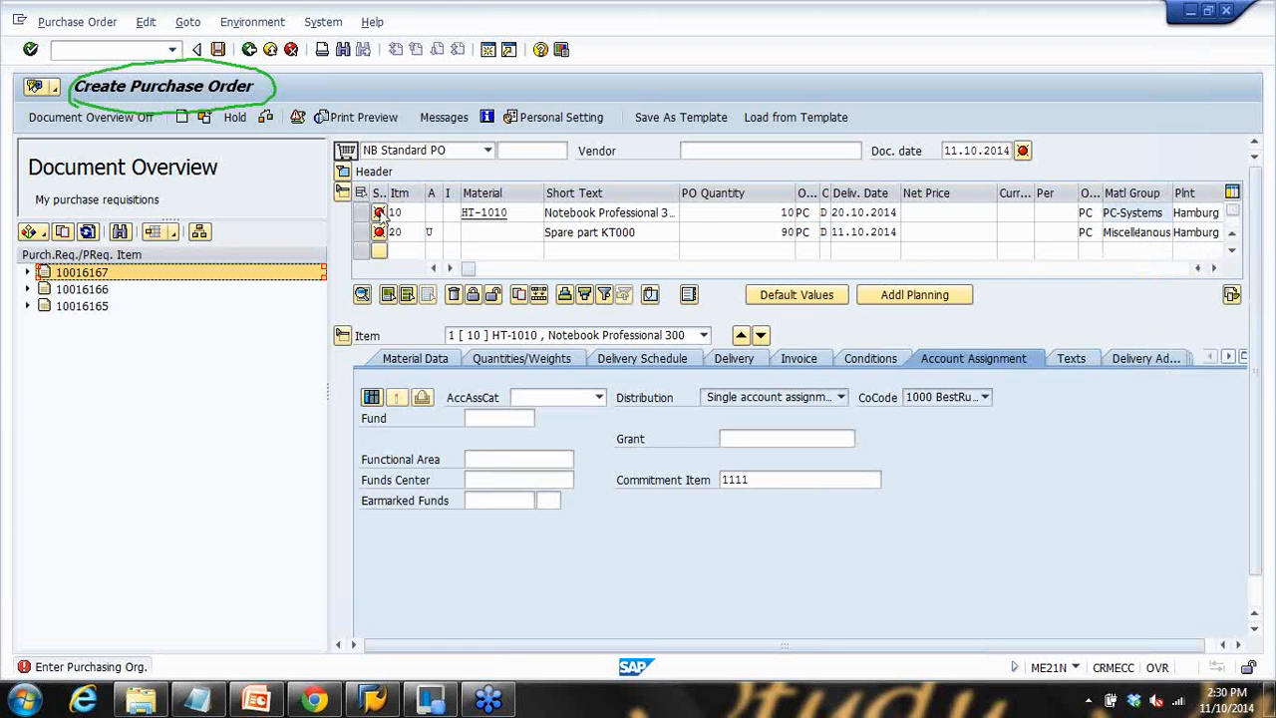
{"action": "left_click", "coordinate": [1176, 356]}
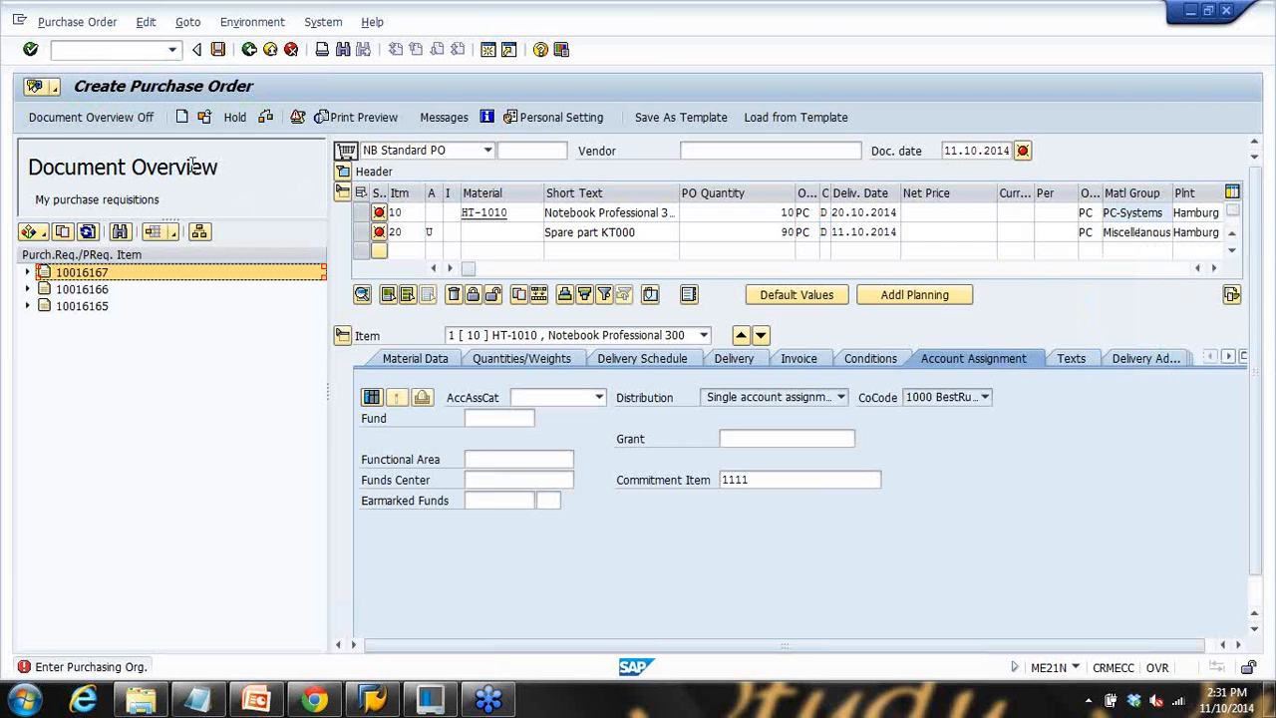
Step: Turn off the document overview in the purchase order
{"action": "left_click", "coordinate": [93, 122]}
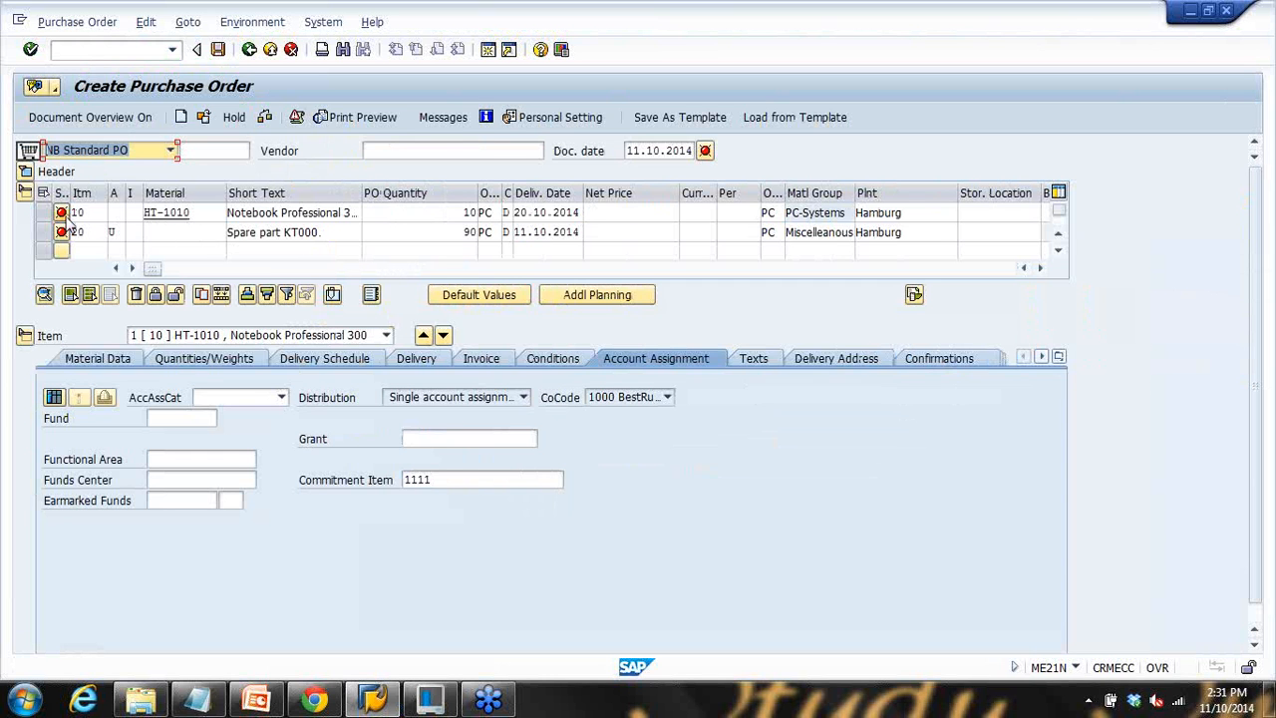
Step: Check the purchase order's messages and set the purchasing organization to 1000 in the header's organizational data
{"action": "left_click", "coordinate": [98, 213]}
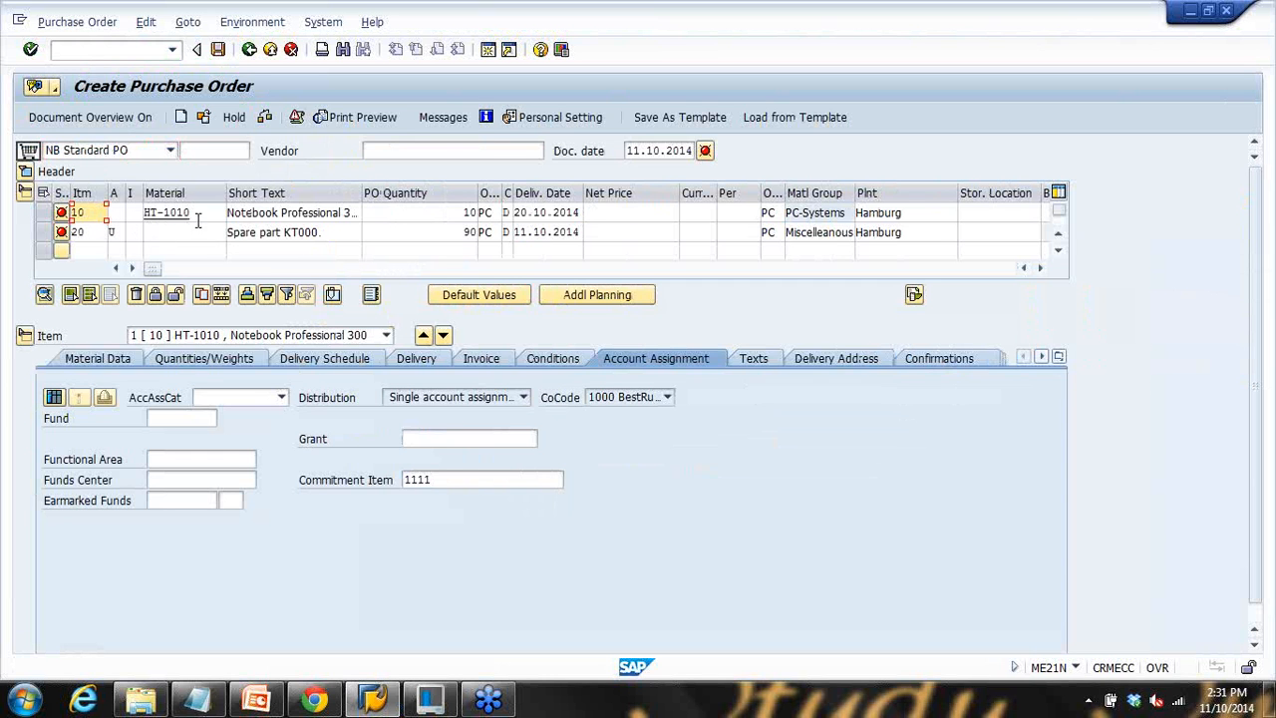
{"action": "left_click", "coordinate": [705, 152]}
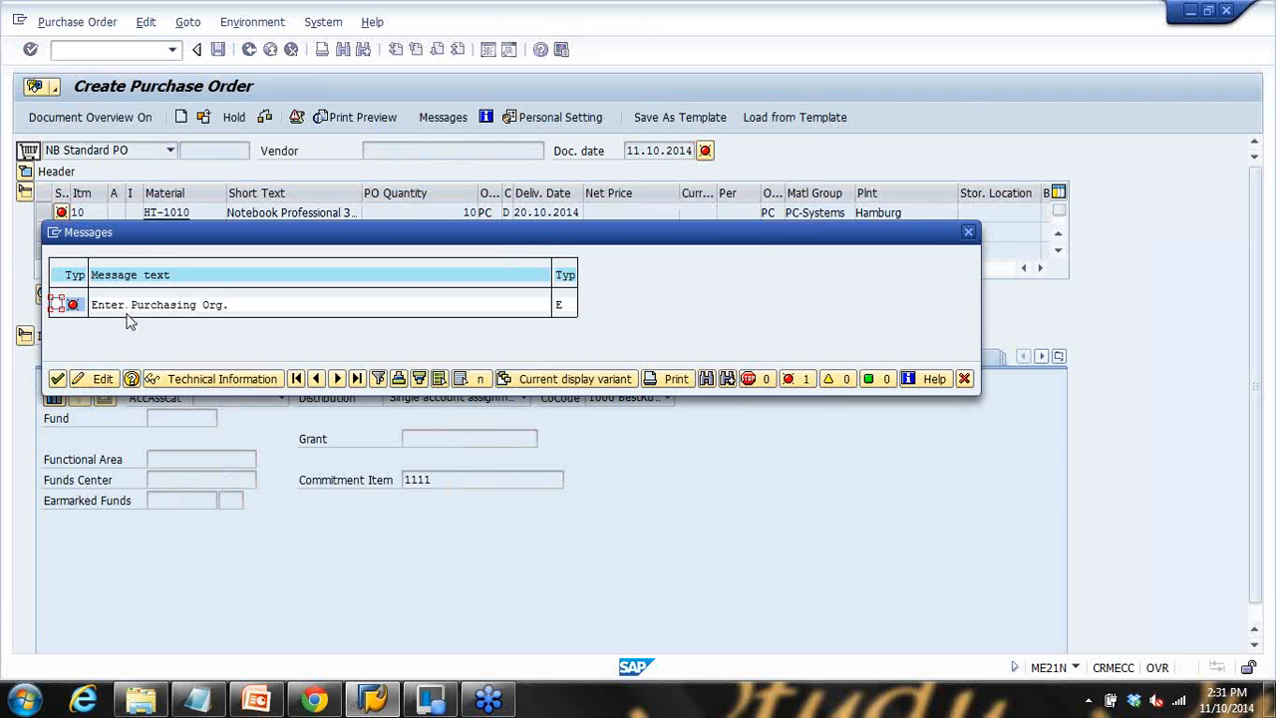
{"action": "left_click", "coordinate": [57, 379]}
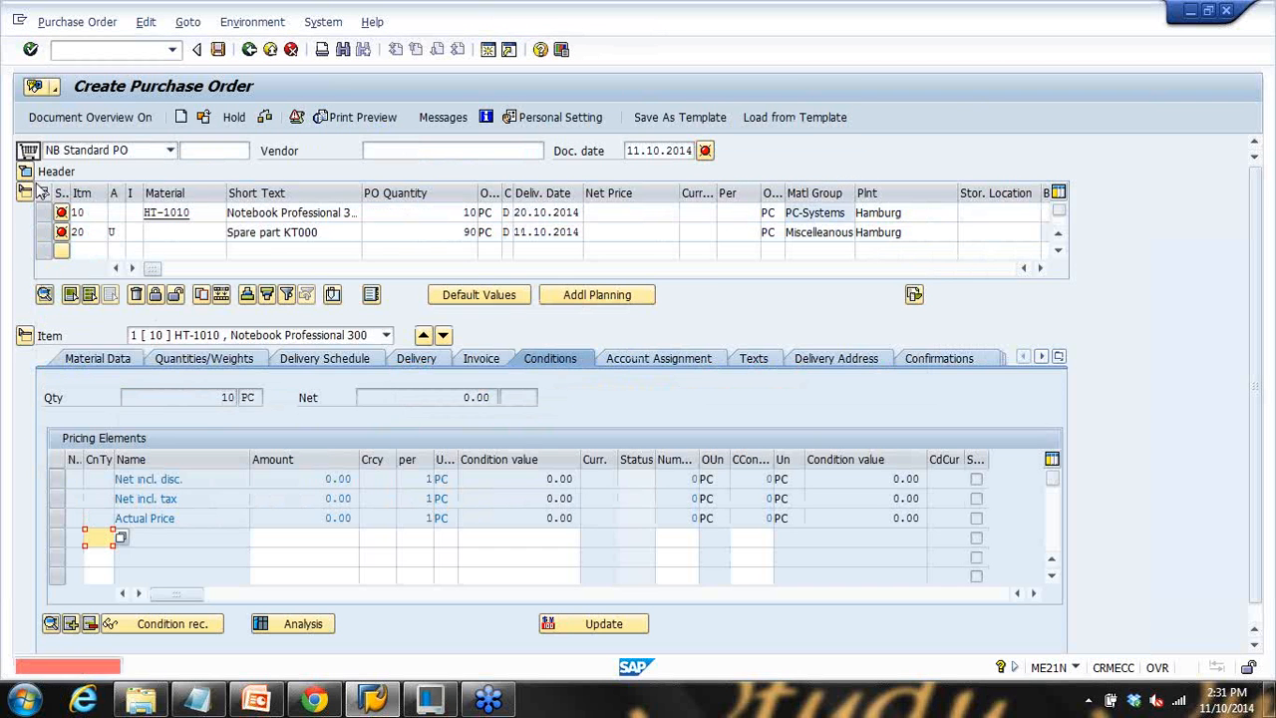
{"action": "left_click", "coordinate": [25, 171]}
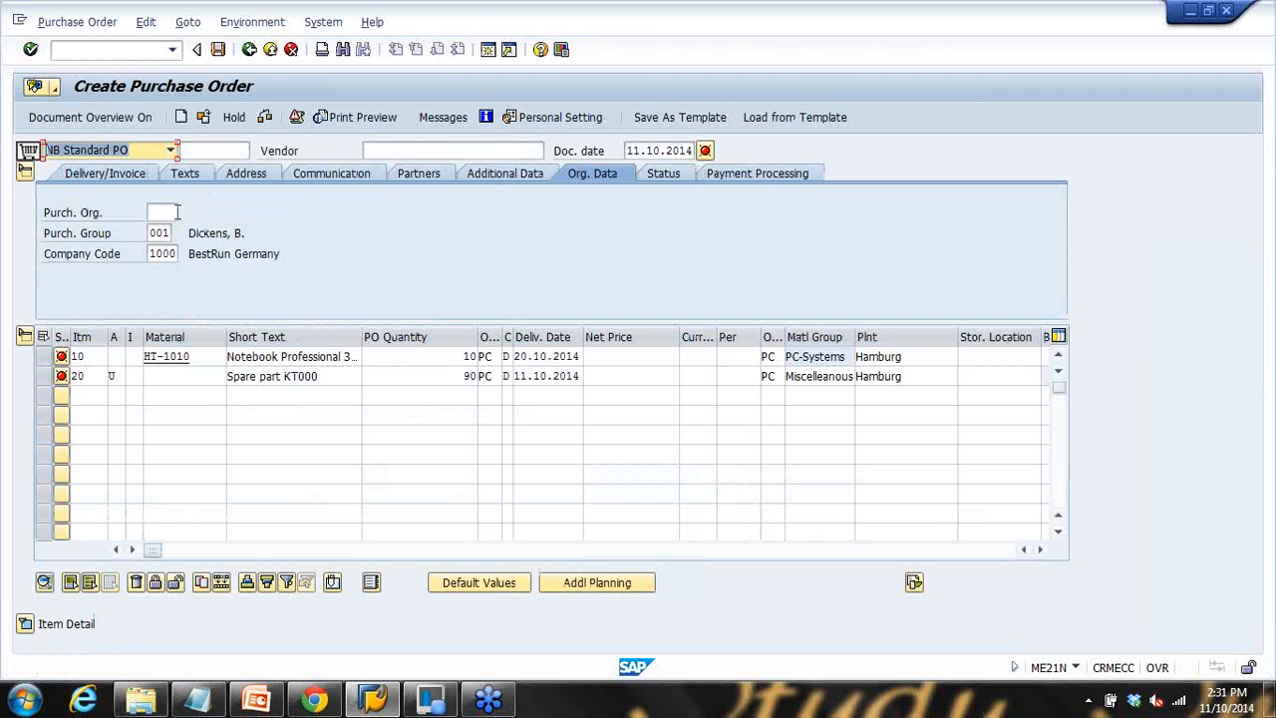
{"action": "left_click", "coordinate": [176, 212]}
{"action": "key", "text": "space"}
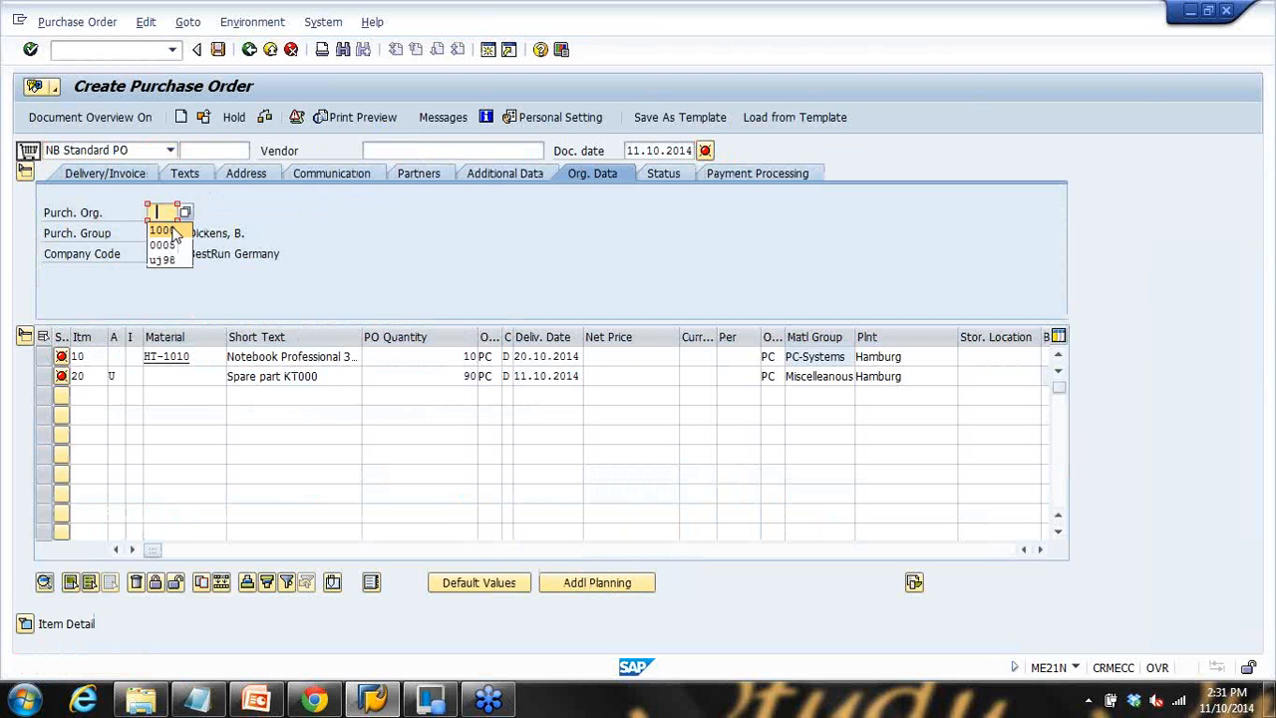
{"action": "left_click", "coordinate": [173, 232]}
{"action": "key", "text": "Return"}
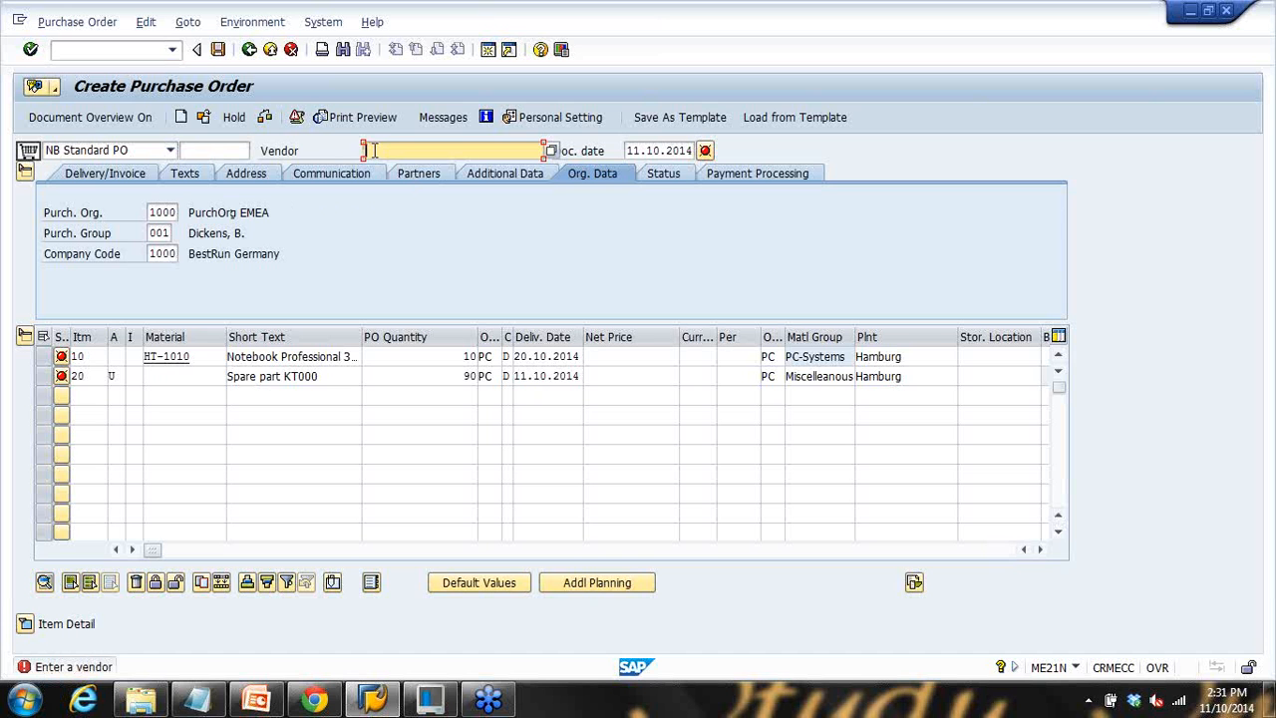
Step: Choose Study Nest Vendor1 as the vendor and set the gross price of the HT-1010 notebook item to 12.00 AUD
{"action": "key", "text": "space"}
{"action": "left_click", "coordinate": [382, 171]}
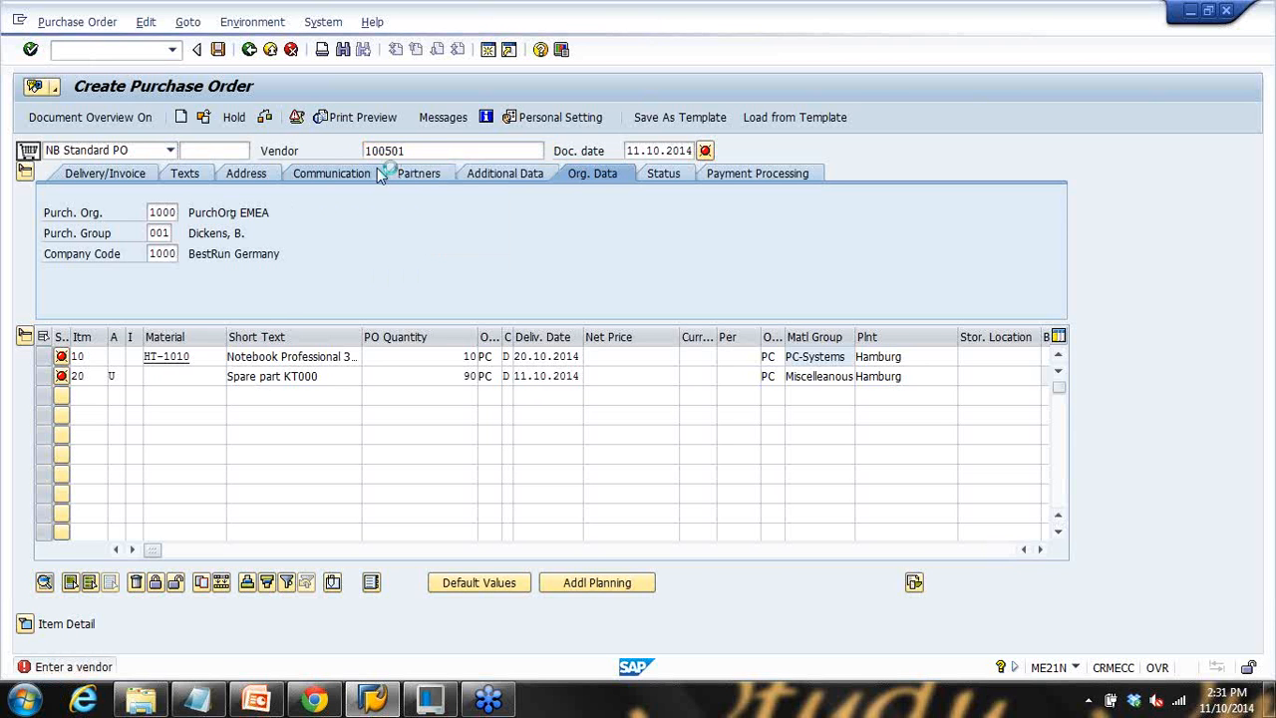
{"action": "key", "text": "Return"}
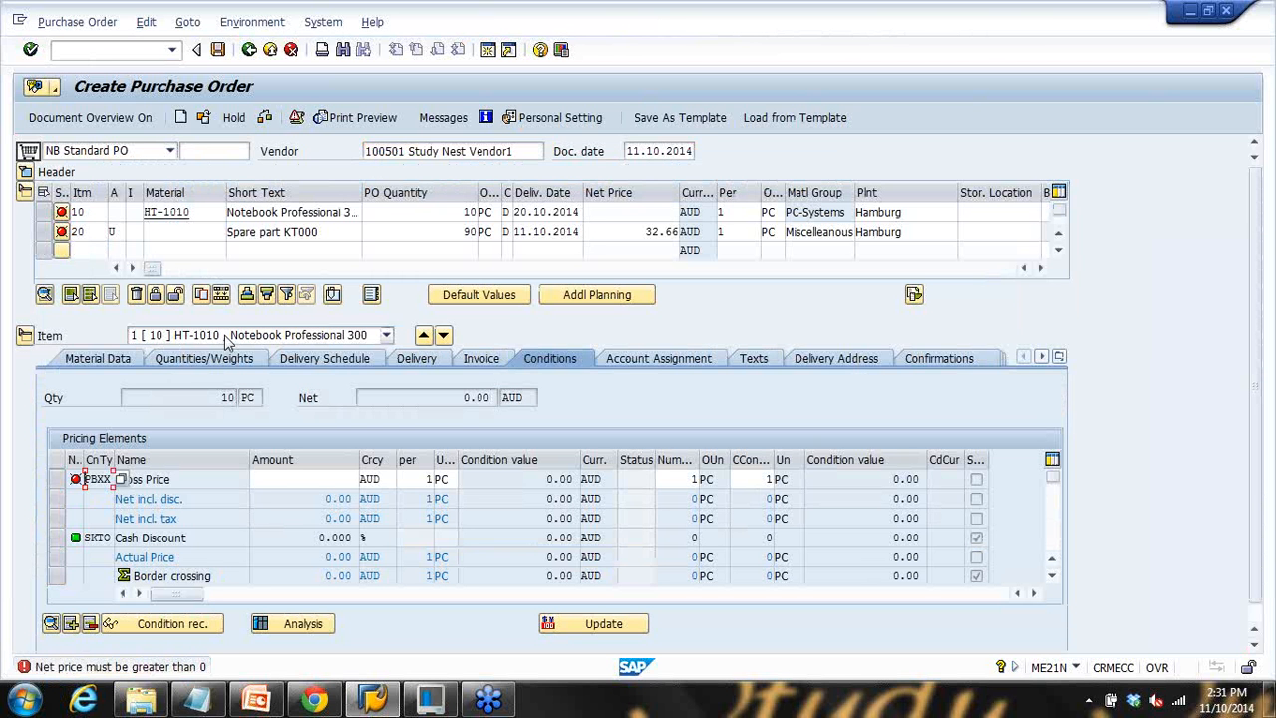
{"action": "left_click", "coordinate": [297, 479]}
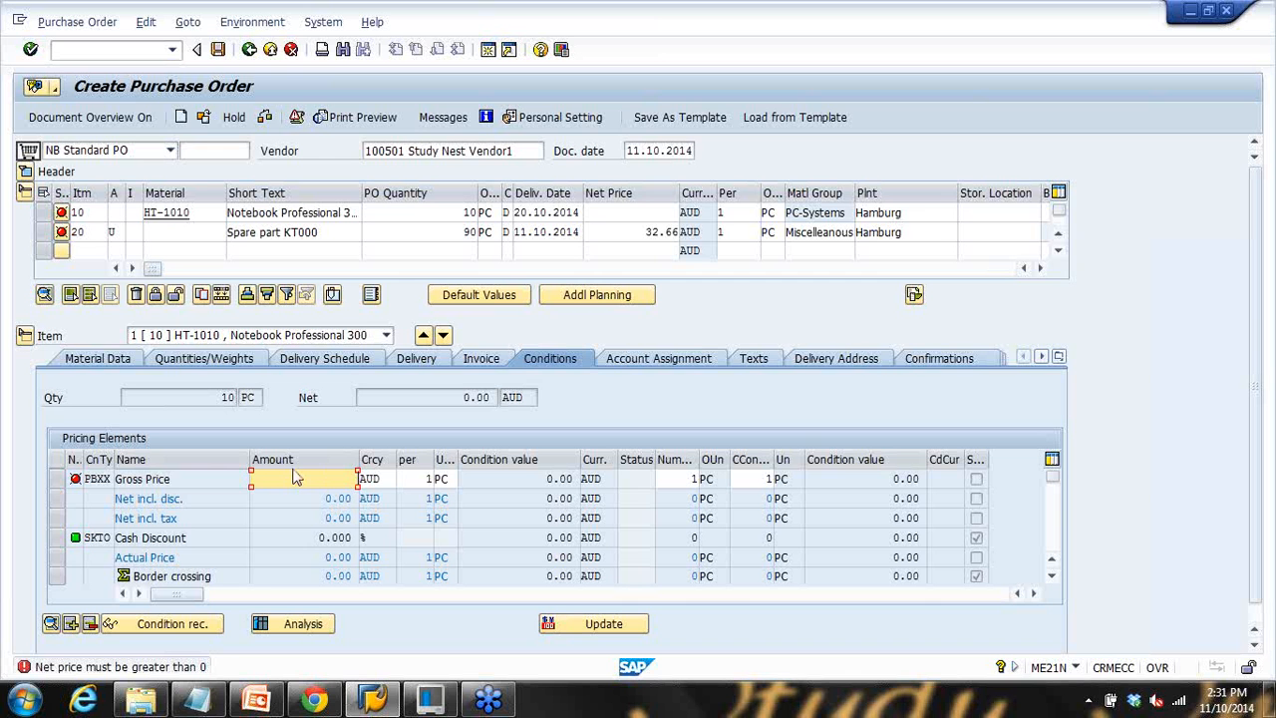
{"action": "key", "text": "Return"}
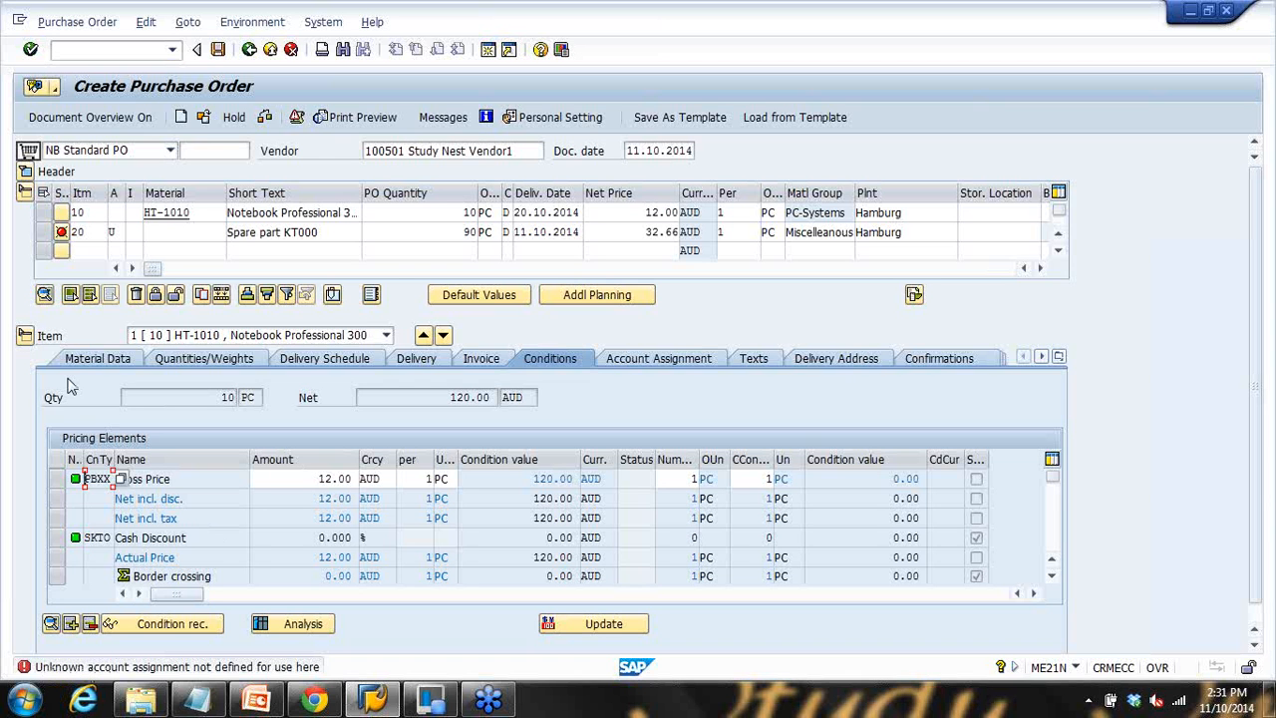
Step: Change the account assignment category of item 20, Spare part KT000, to K (Cost center)
{"action": "left_click", "coordinate": [43, 232]}
{"action": "left_click", "coordinate": [112, 232]}
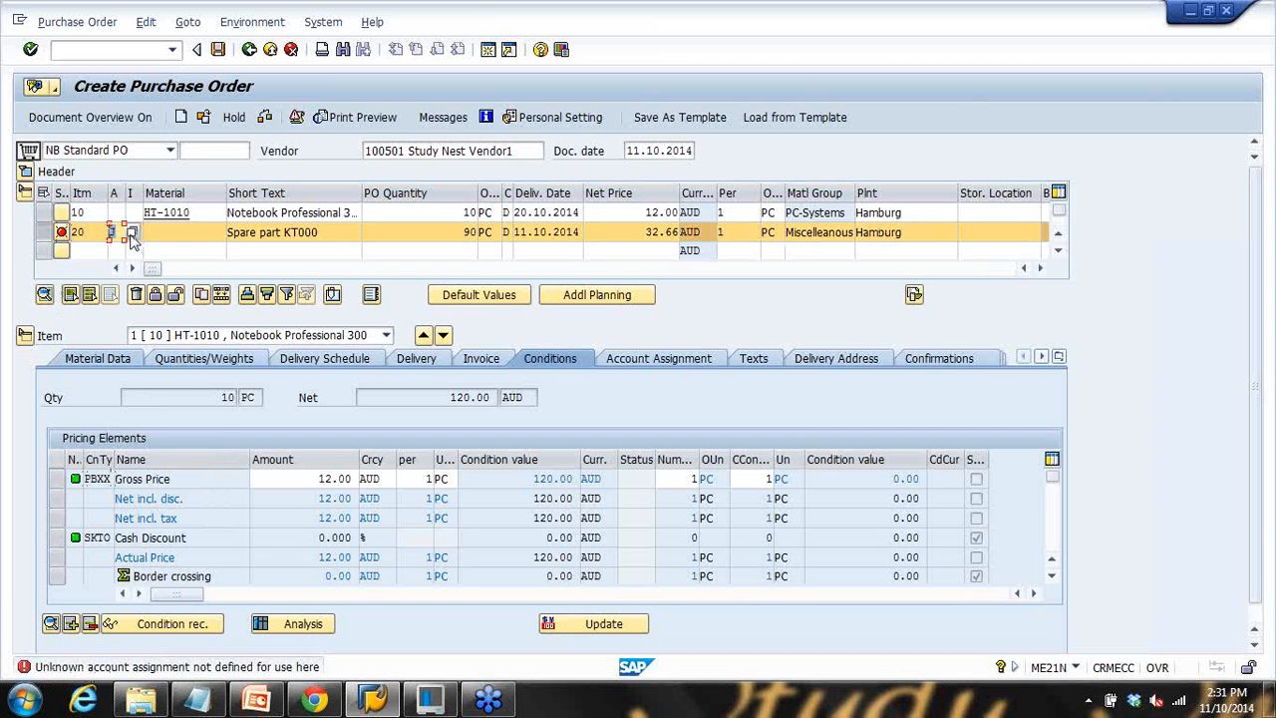
{"action": "left_click", "coordinate": [129, 297]}
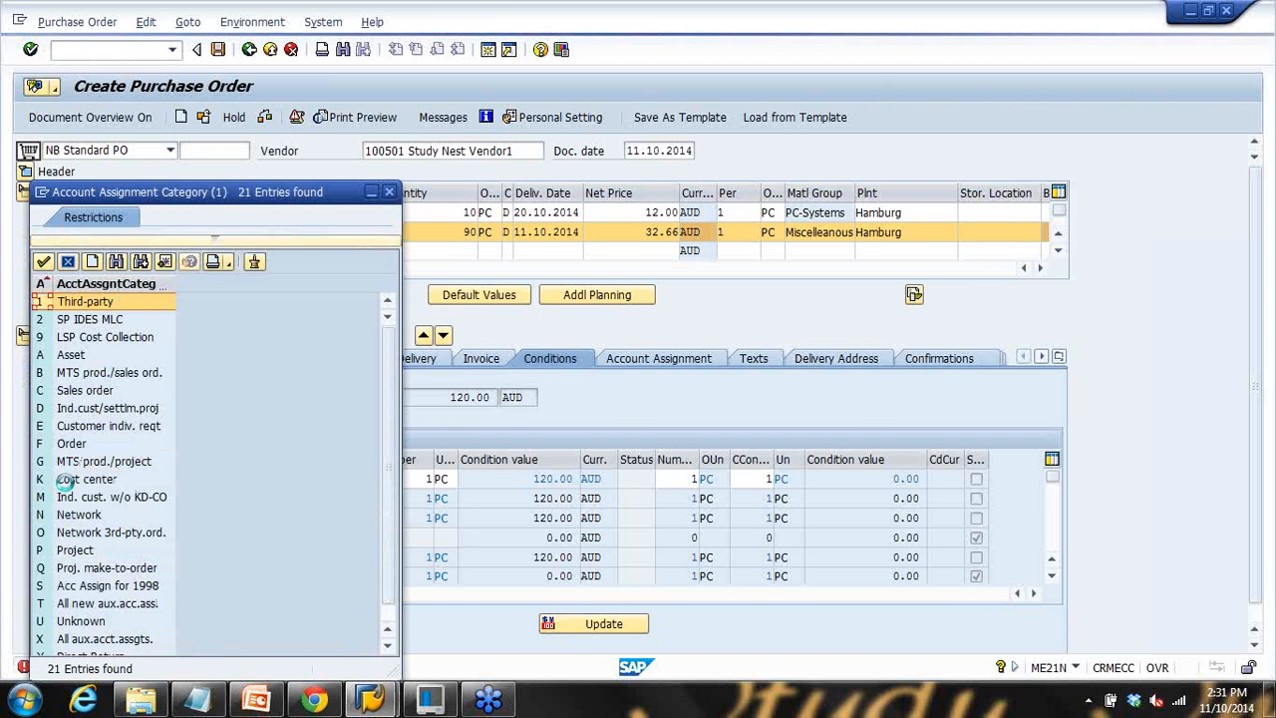
{"action": "scroll", "coordinate": [78, 601], "scroll_direction": "down", "scroll_amount": 1}
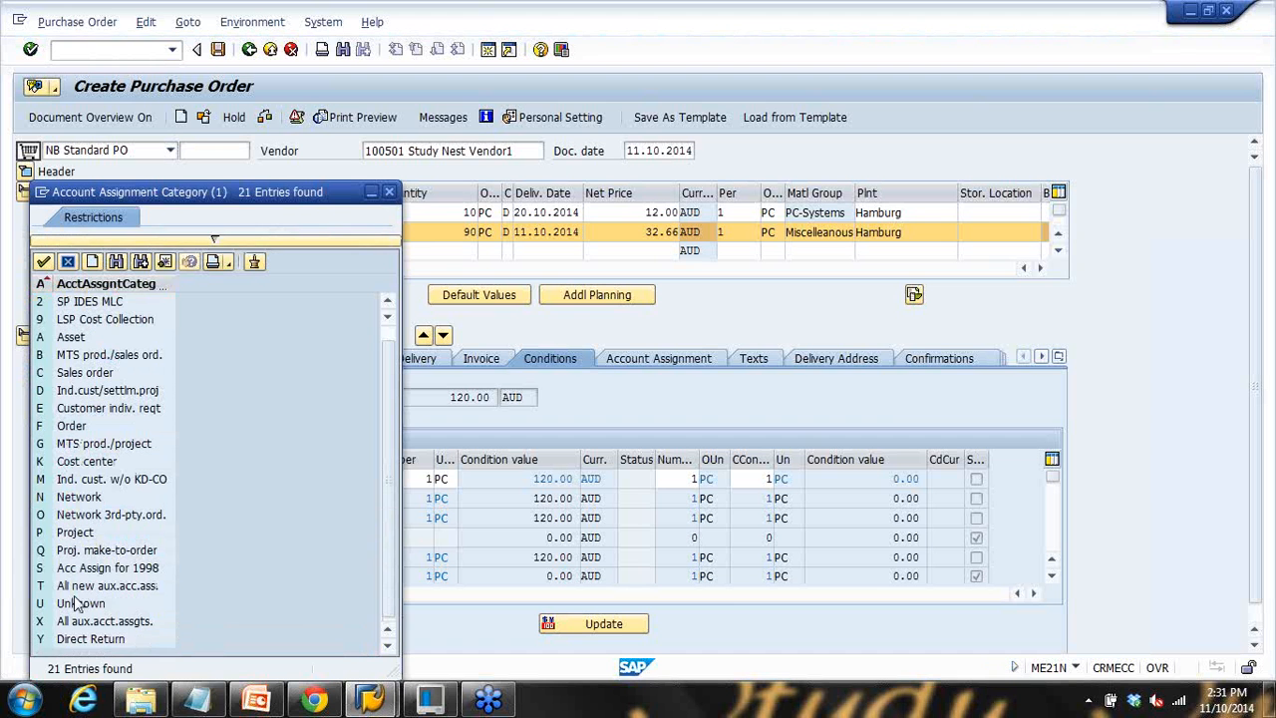
{"action": "scroll", "coordinate": [74, 520], "scroll_direction": "up", "scroll_amount": 1}
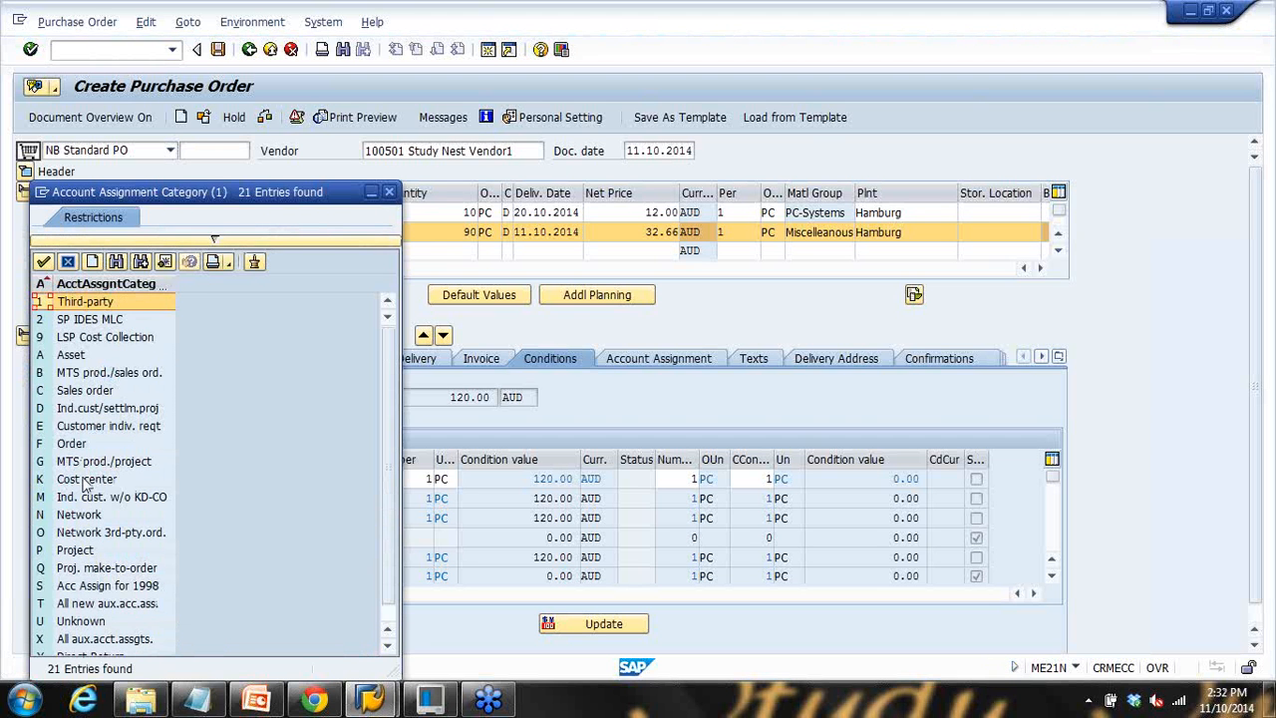
{"action": "double_click", "coordinate": [85, 480]}
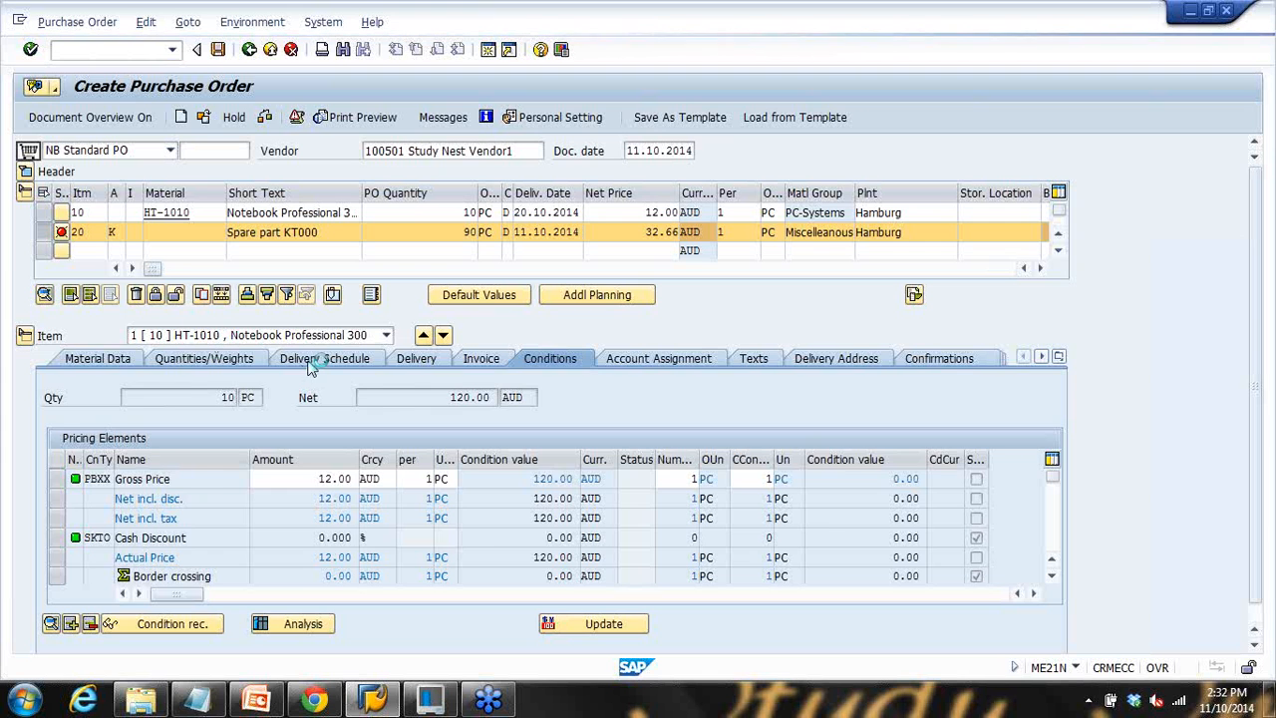
Step: Assign cost center 40000 to the Spare part KT000 item and save the purchase order
{"action": "left_click", "coordinate": [174, 501]}
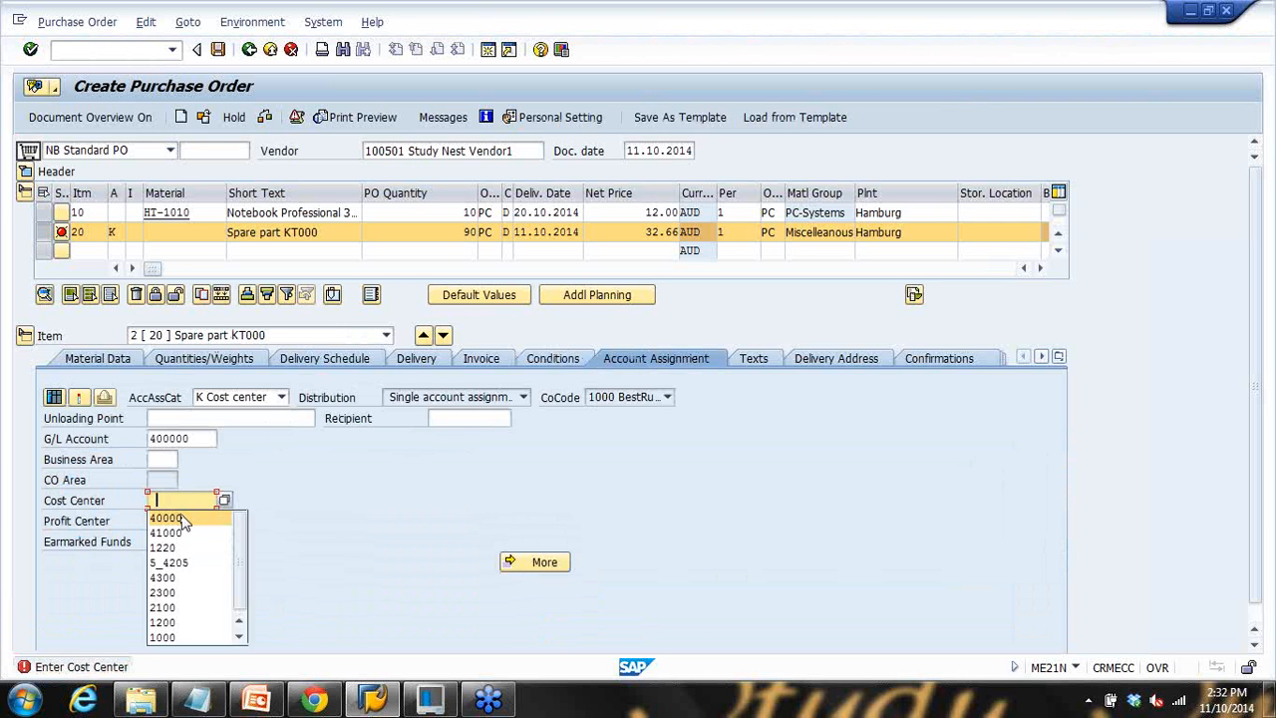
{"action": "left_click", "coordinate": [166, 519]}
{"action": "key", "text": "Return"}
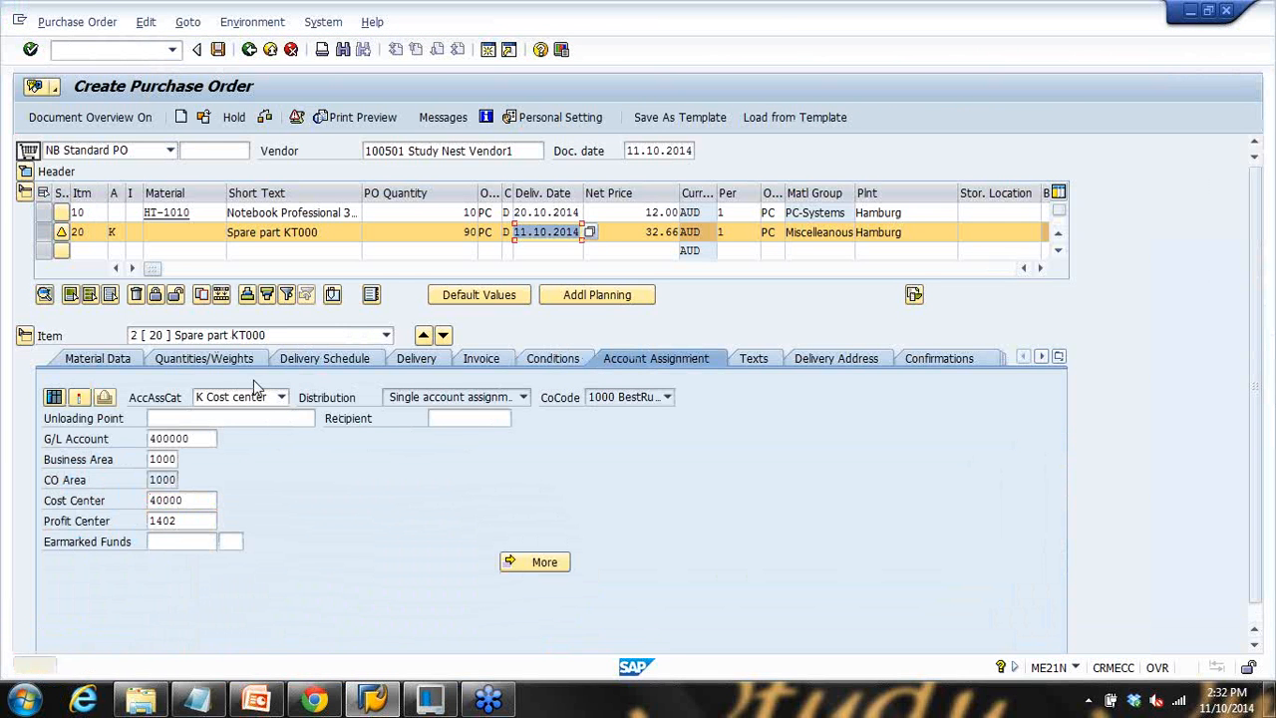
{"action": "key", "text": "Return"}
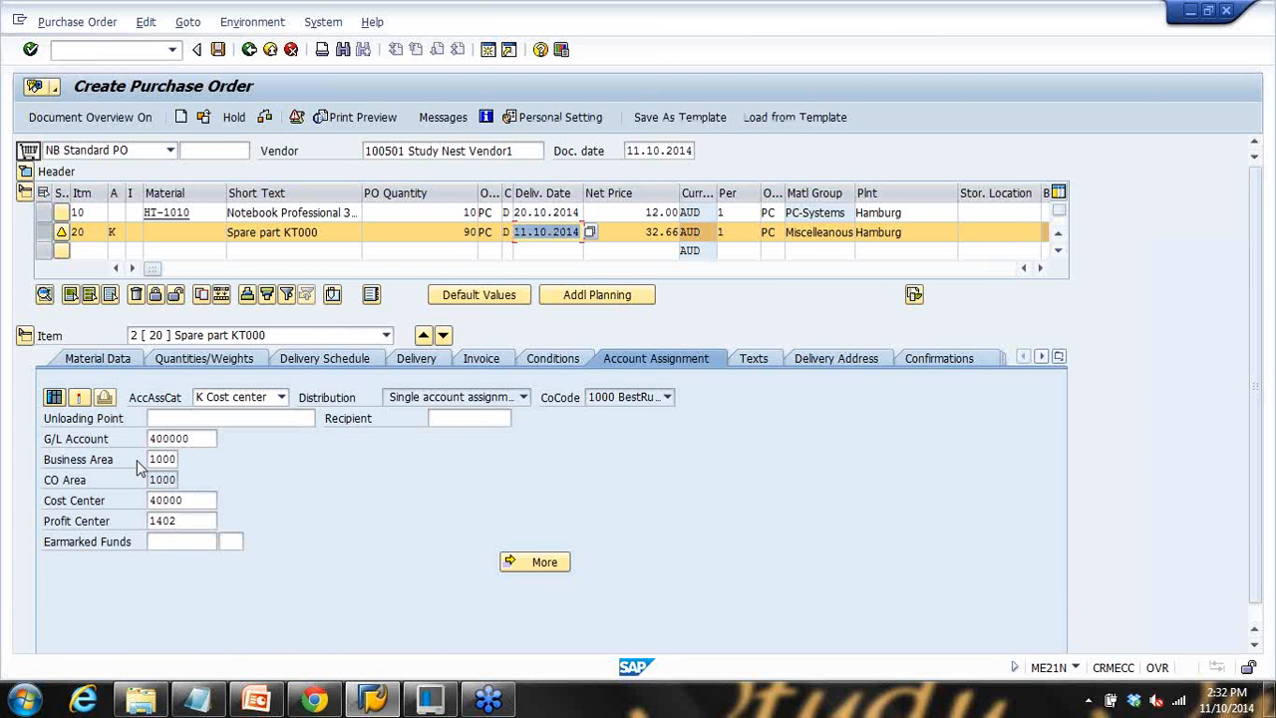
{"action": "left_click", "coordinate": [43, 232]}
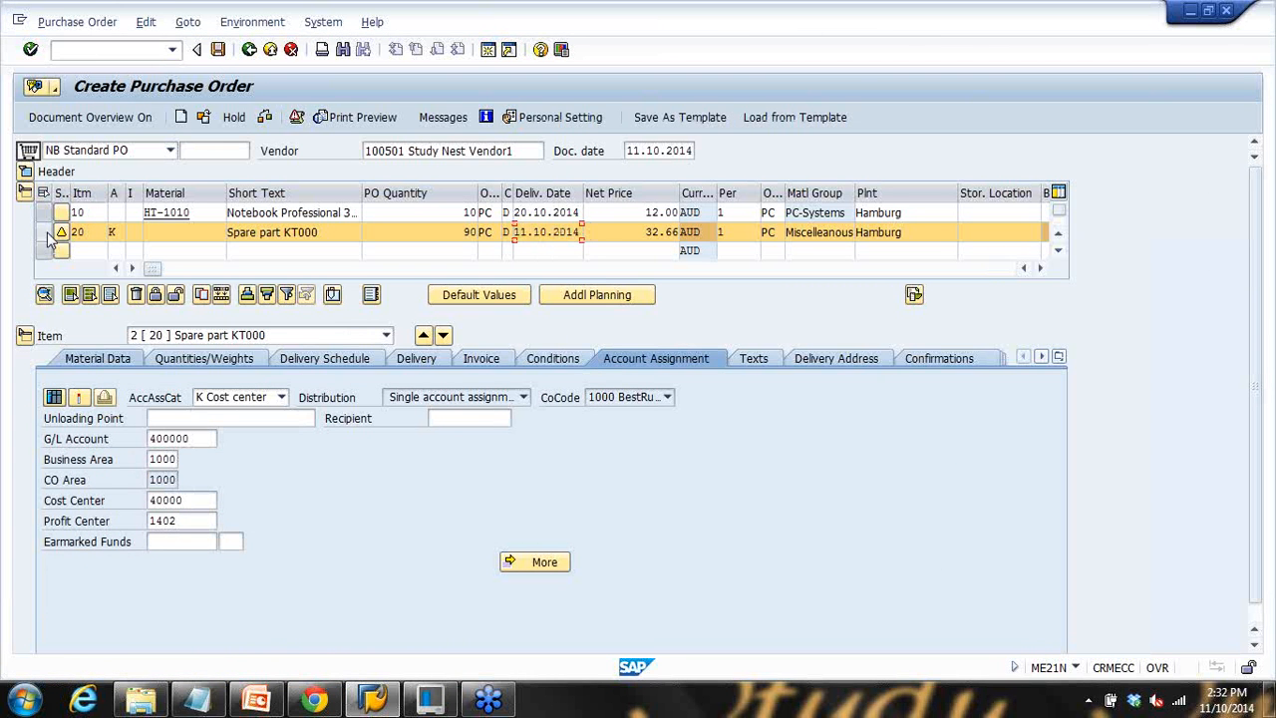
{"action": "left_click", "coordinate": [218, 49]}
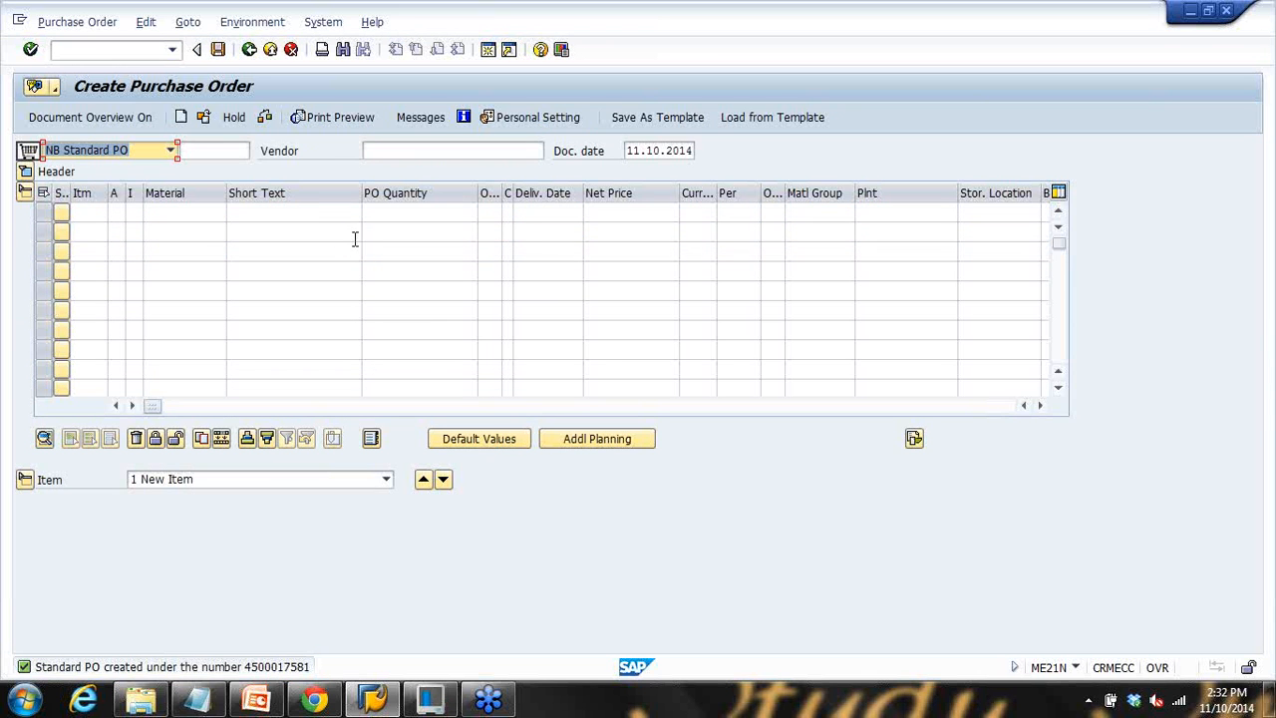
Step: Copy the new purchase order number from the creation message's details and paste it after "Purchase Order - ME21N" in Notepad
{"action": "left_click", "coordinate": [31, 667]}
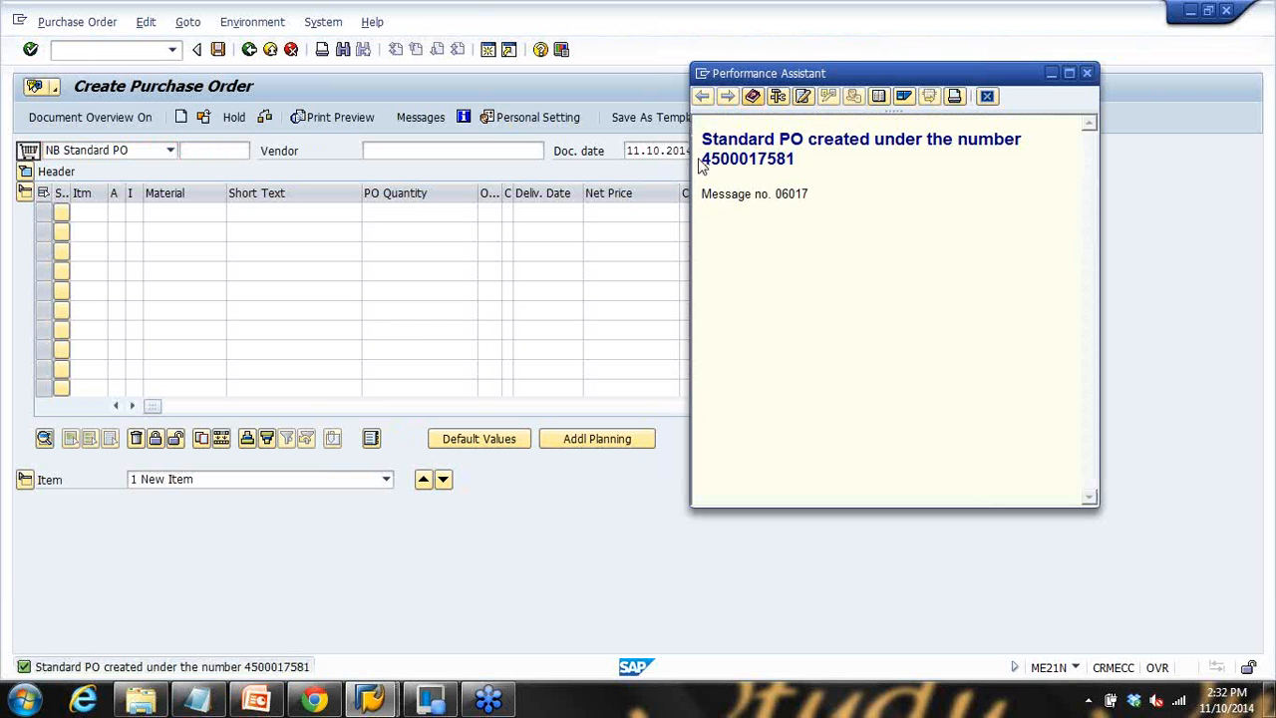
{"action": "left_click_drag", "start_coordinate": [704, 161], "coordinate": [801, 161]}
{"action": "key", "text": "ctrl+c"}
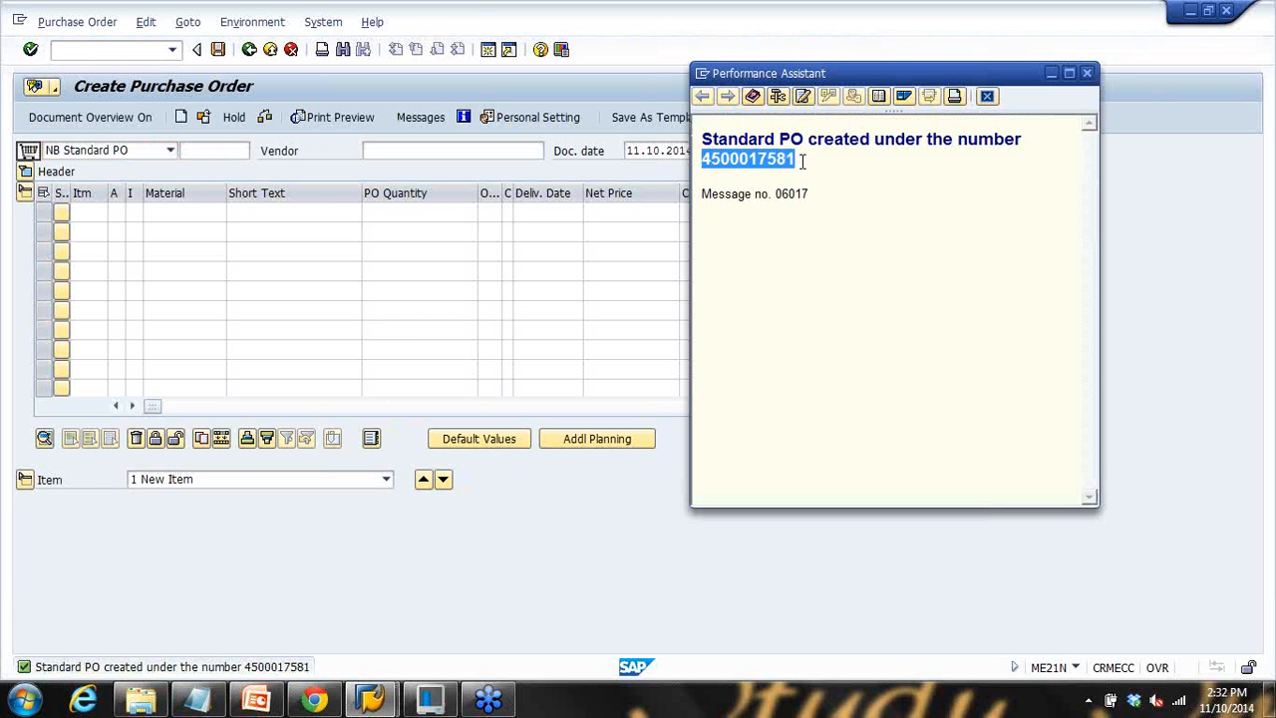
{"action": "left_click", "coordinate": [987, 97]}
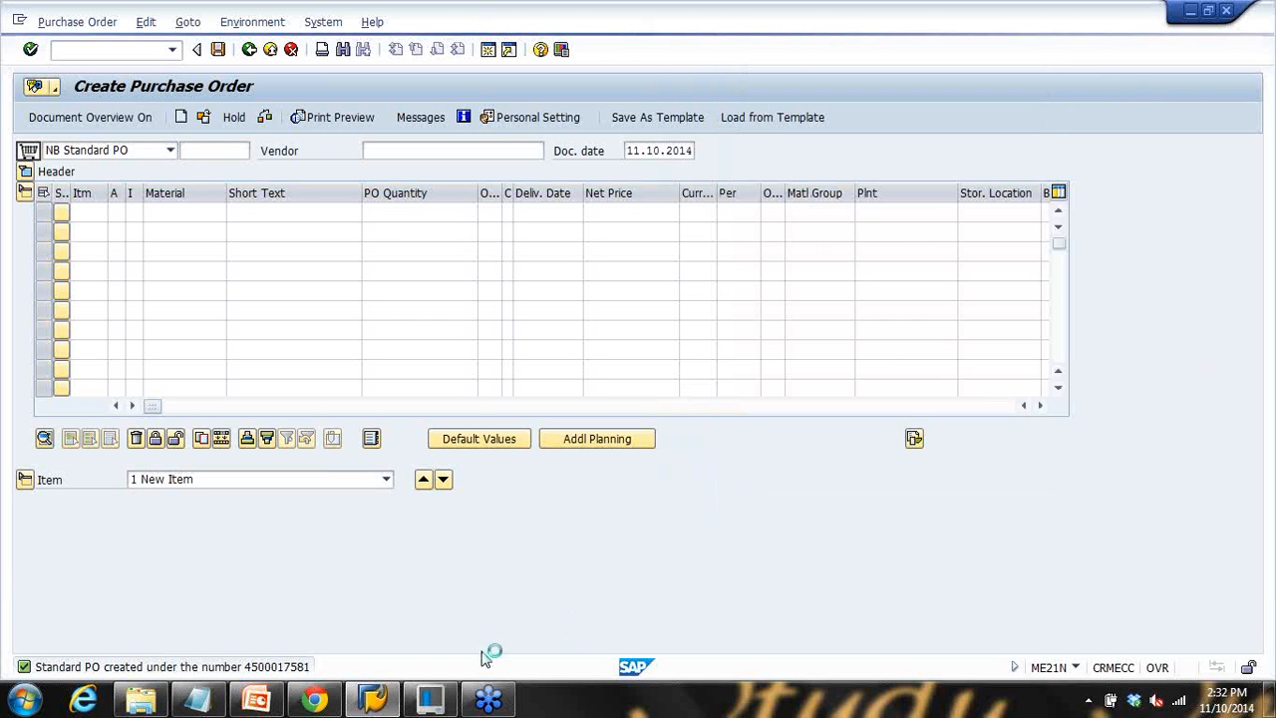
{"action": "left_click", "coordinate": [197, 698]}
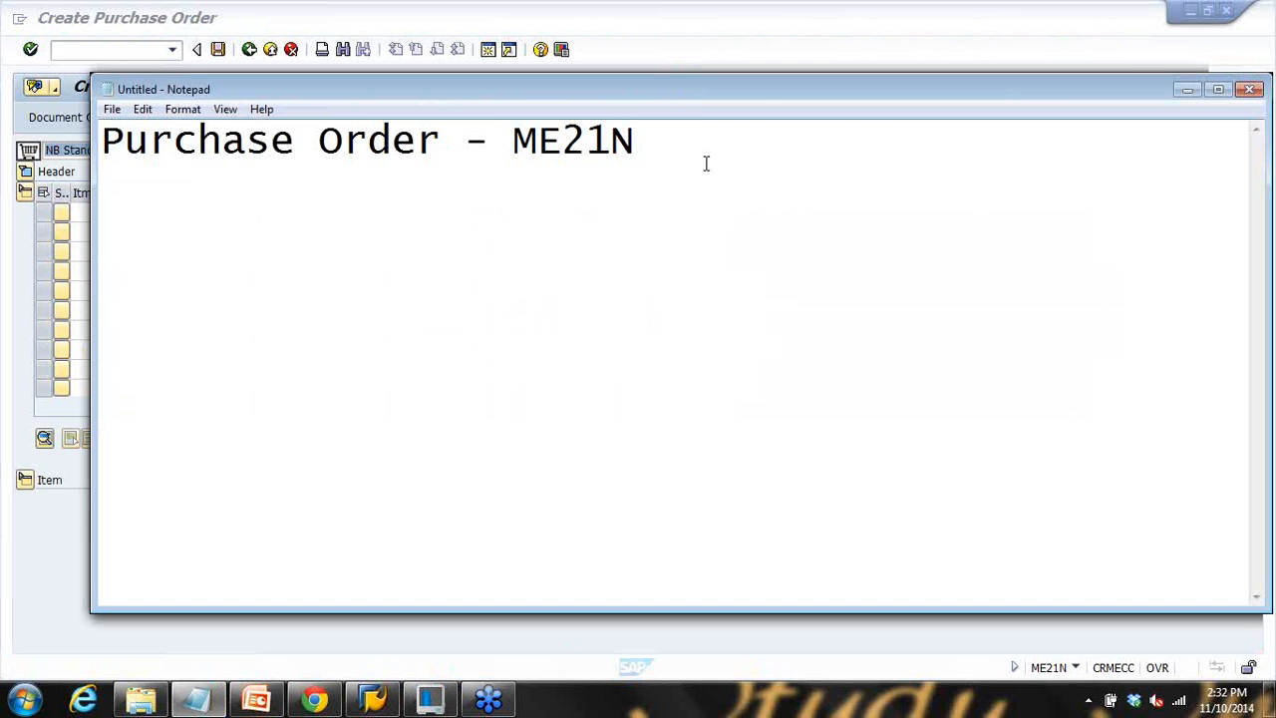
{"action": "key", "text": "ctrl+v"}
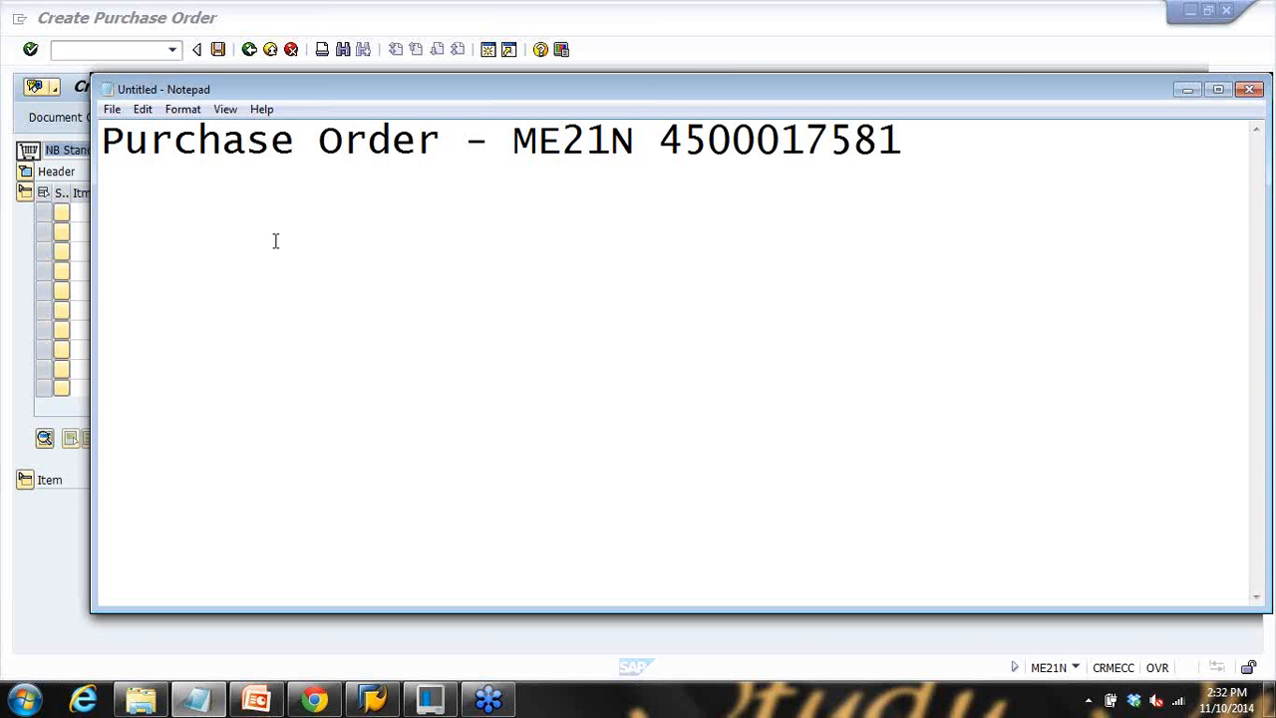
Step: Add the lines "P/req" and "==> Purchase Order" below, with the copied order number in parentheses after the second
{"action": "type", "text": "P/re"}
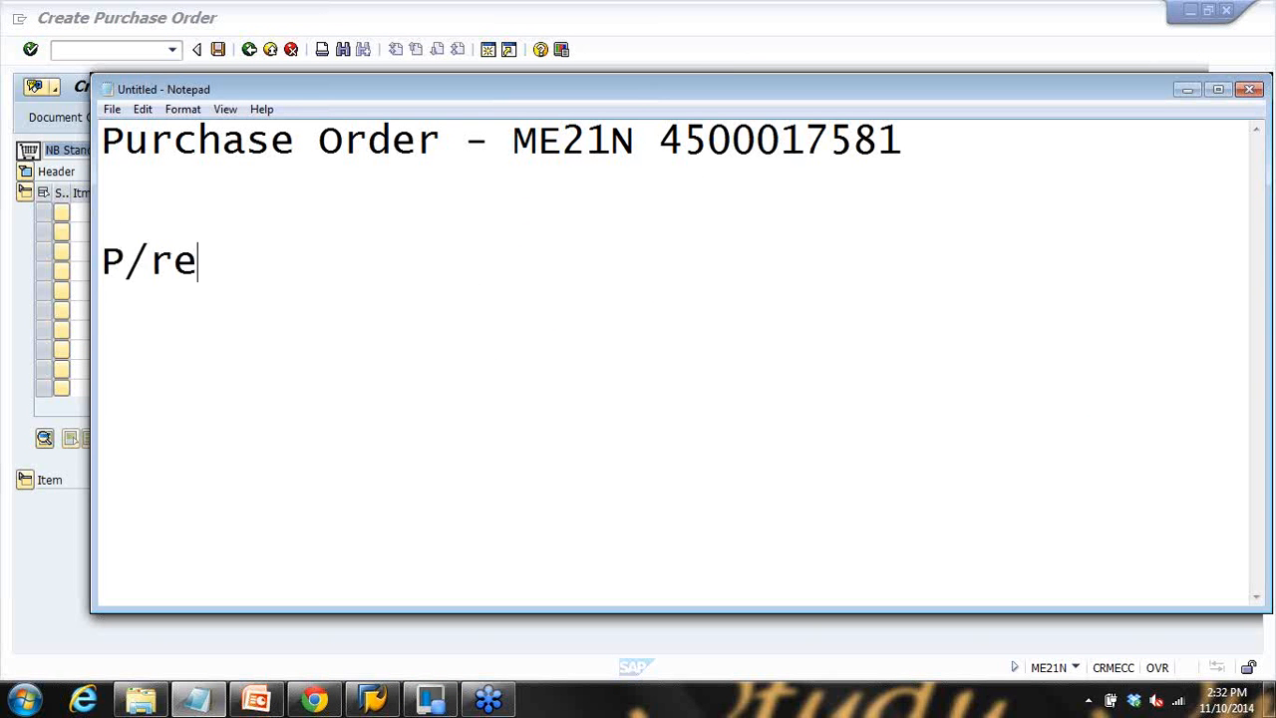
{"action": "type", "text": "q =="}
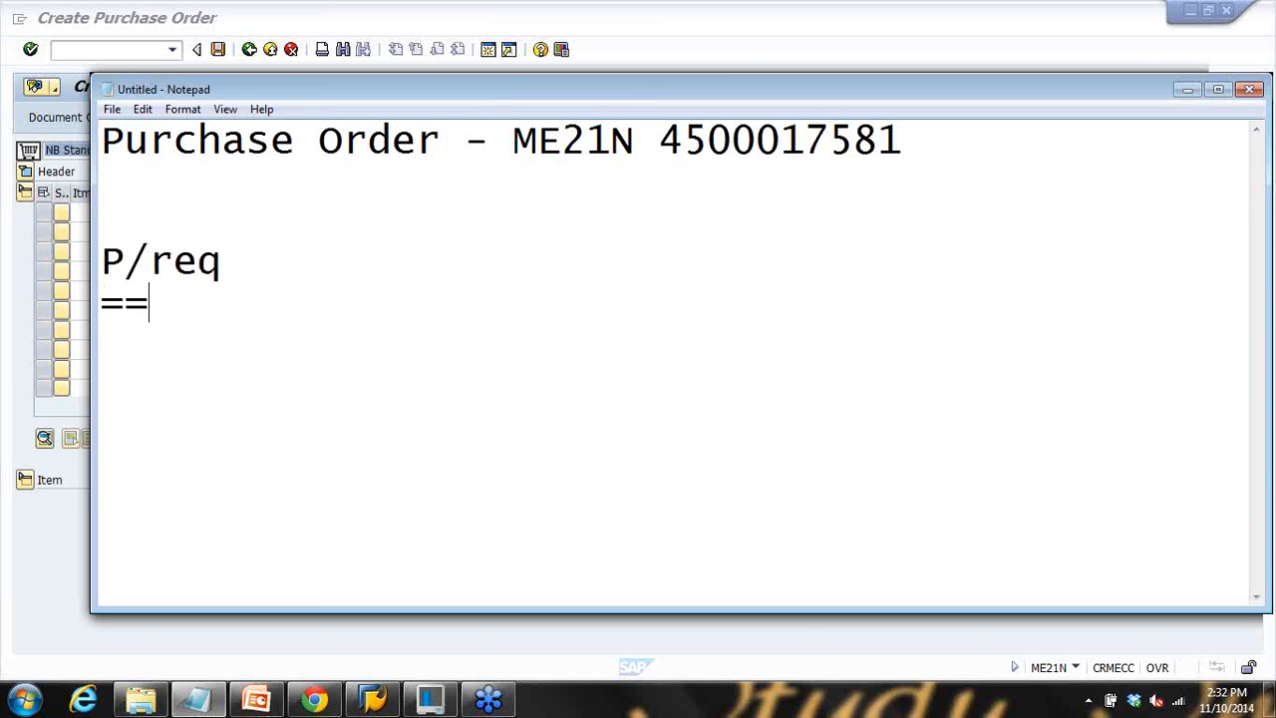
{"action": "type", "text": "> Purc"}
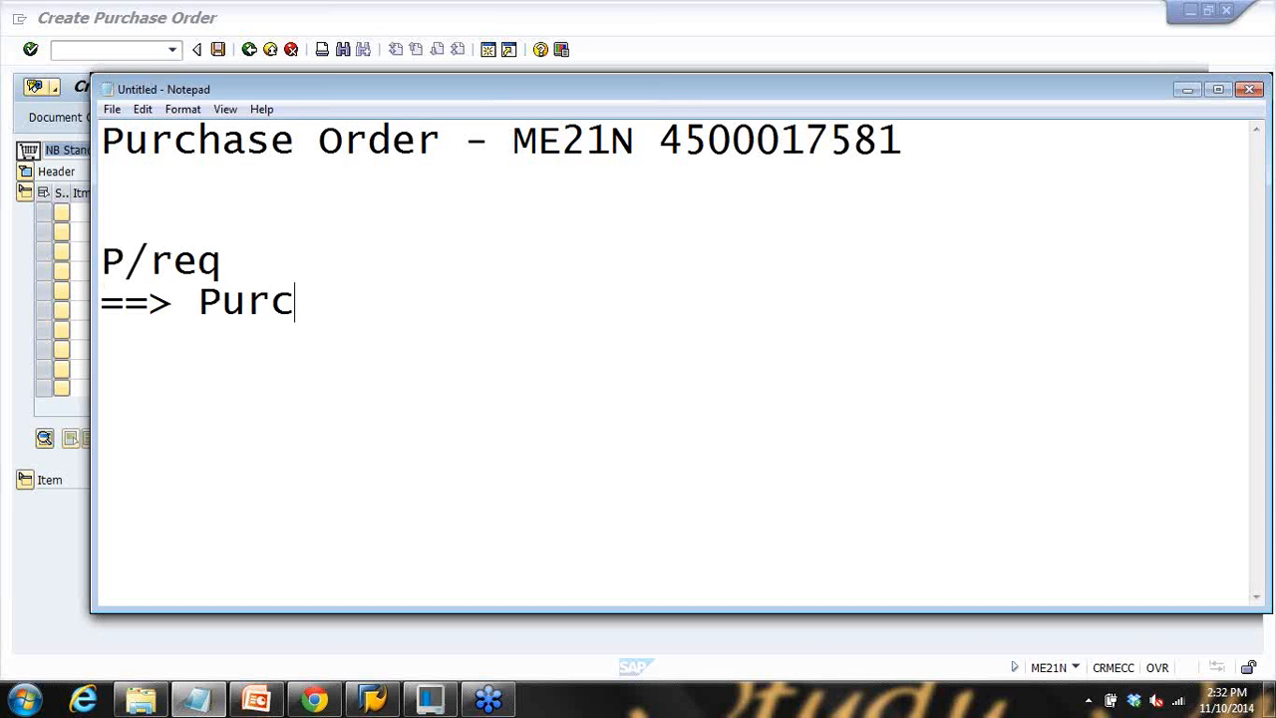
{"action": "type", "text": "hase Order ("}
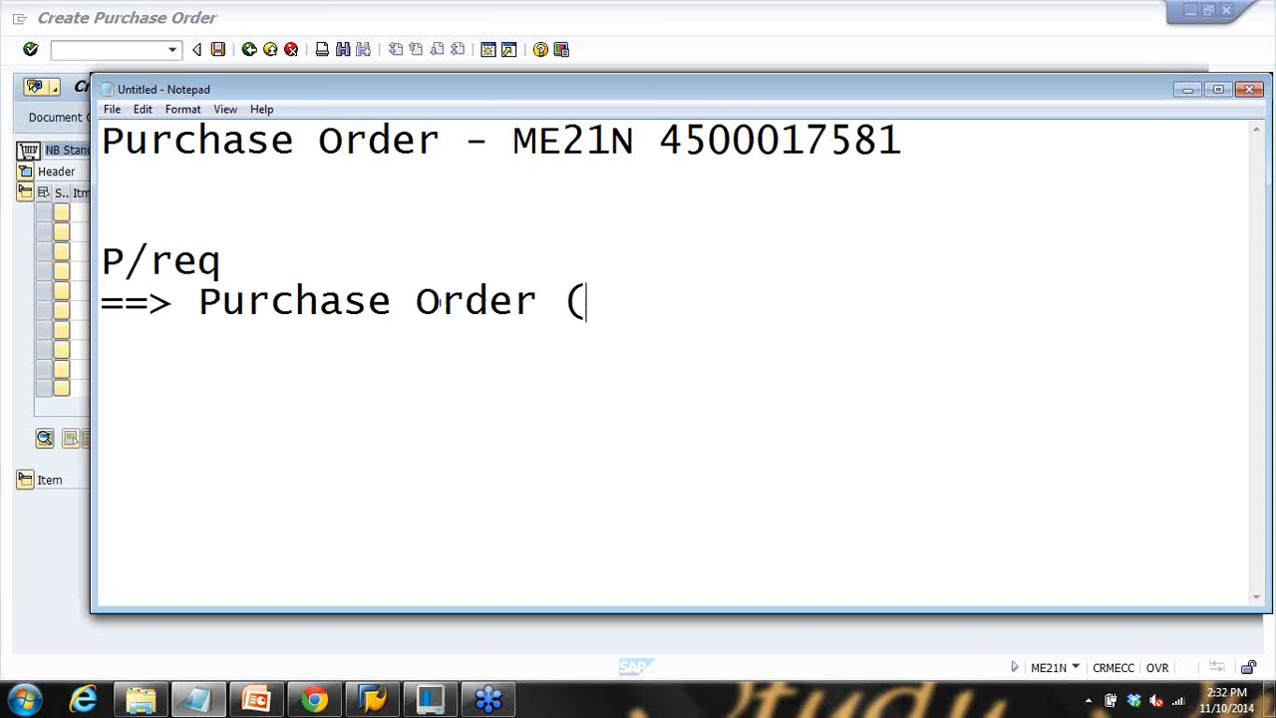
{"action": "key", "text": "ctrl+v"}
{"action": "key", "text": "Return"}
{"action": "type", "text": ")"}
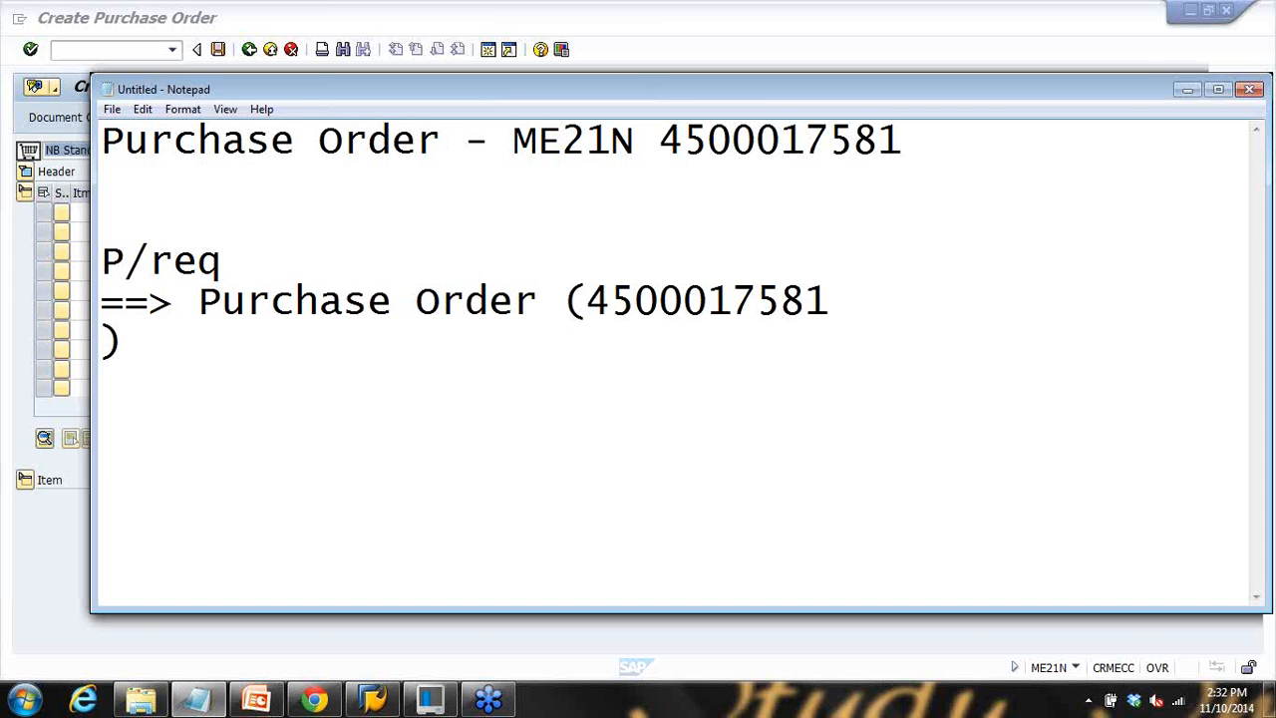
{"action": "key", "text": "BackSpace"}
{"action": "type", "text": ")"}
{"action": "left_click_drag", "start_coordinate": [124, 261], "coordinate": [686, 301]}
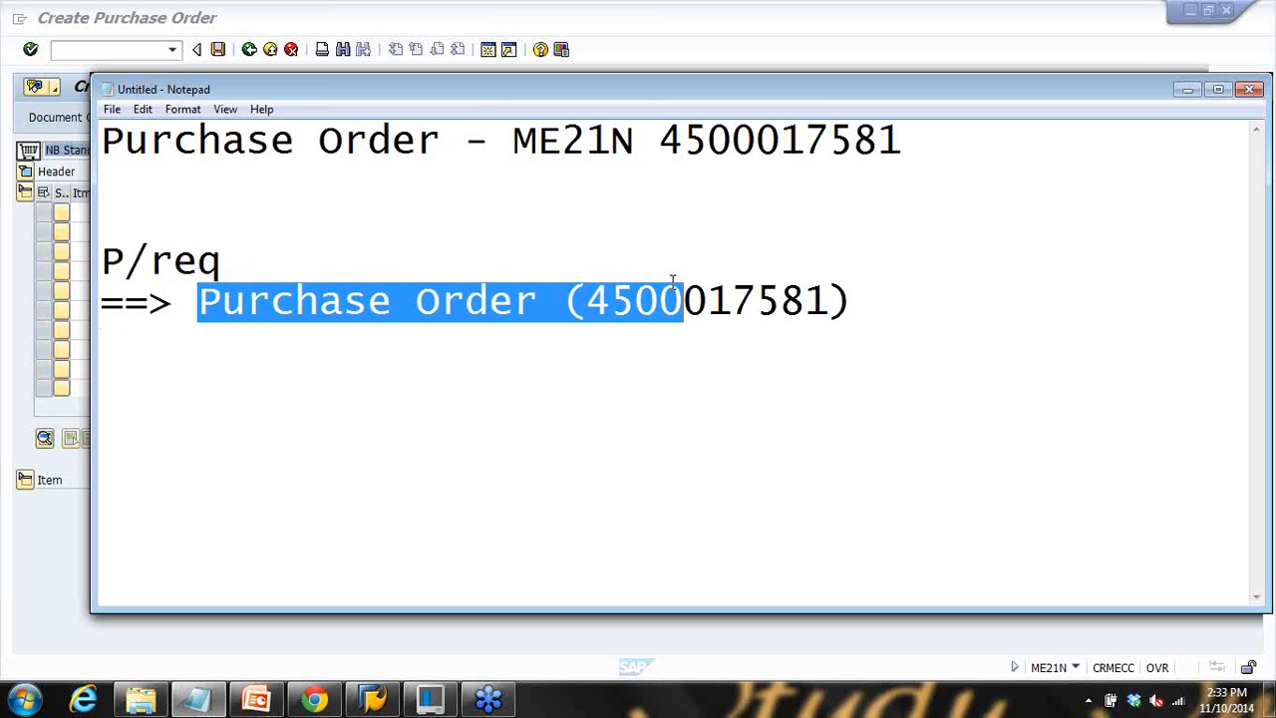
{"action": "left_click_drag", "start_coordinate": [586, 303], "coordinate": [841, 305]}
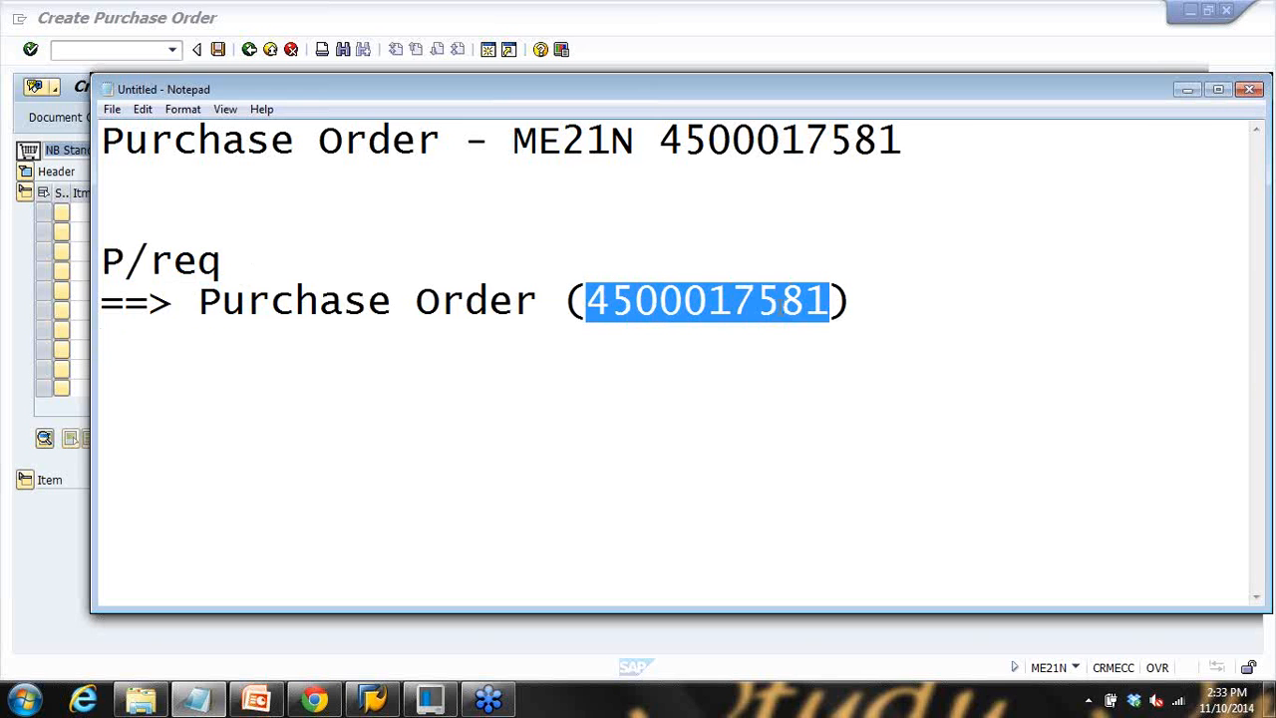
{"action": "left_click_drag", "start_coordinate": [223, 261], "coordinate": [270, 265]}
{"action": "left_click", "coordinate": [181, 304]}
{"action": "left_click_drag", "start_coordinate": [586, 302], "coordinate": [862, 326]}
Step: Switch back to SAP and start transaction ME22N with the command /nme22n
{"action": "left_click", "coordinate": [714, 45]}
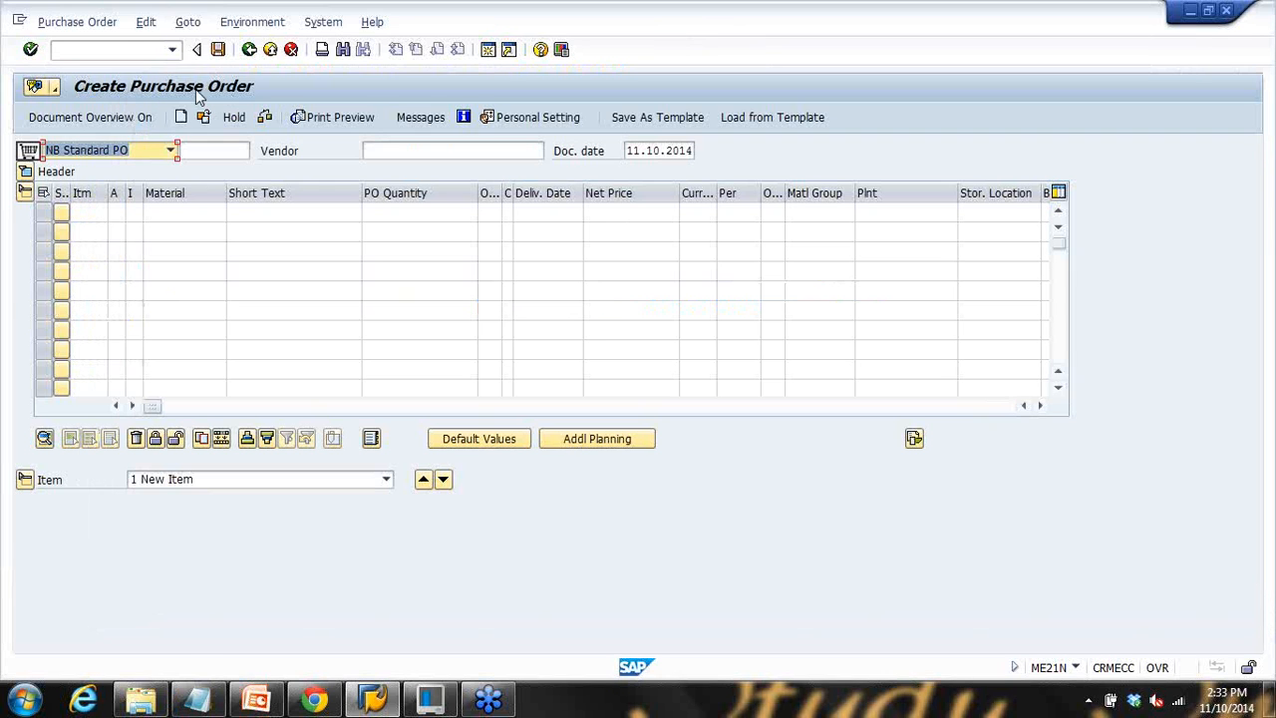
{"action": "left_click", "coordinate": [144, 50]}
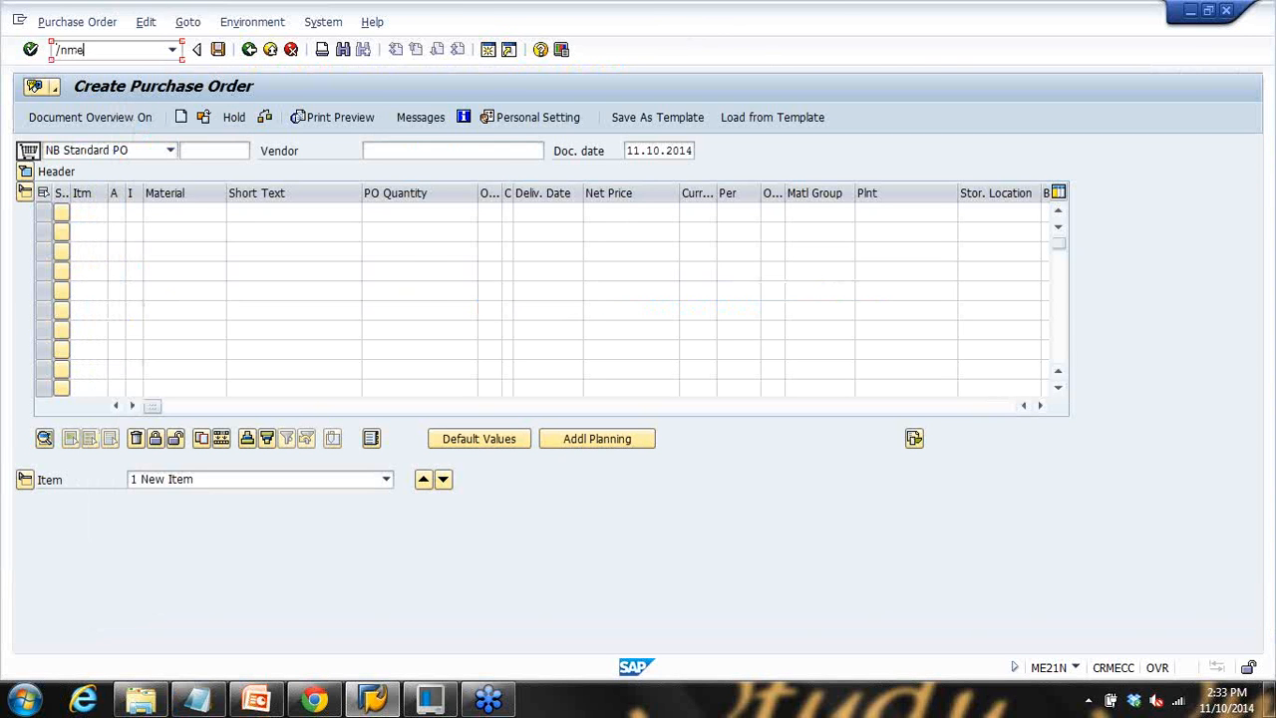
{"action": "type", "text": "/nme22n"}
{"action": "key", "text": "Return"}
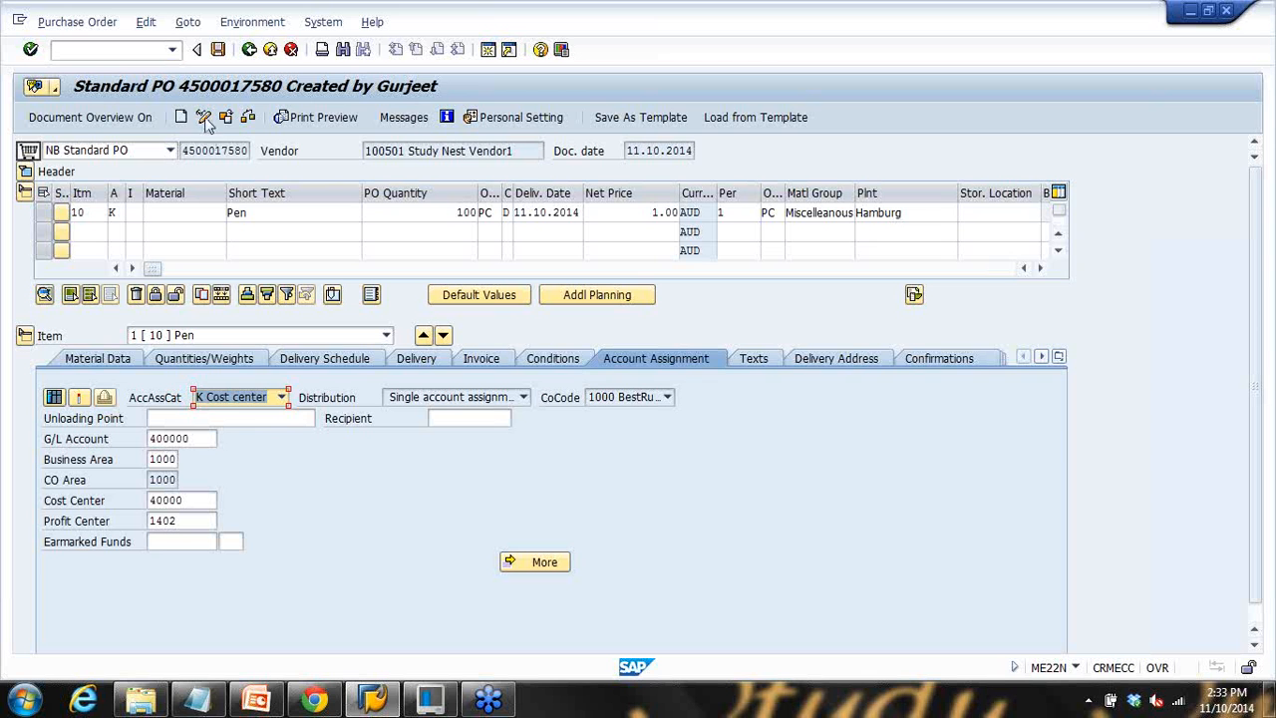
Step: Open the newly created purchase order by entering its number as the other document
{"action": "left_click", "coordinate": [226, 117]}
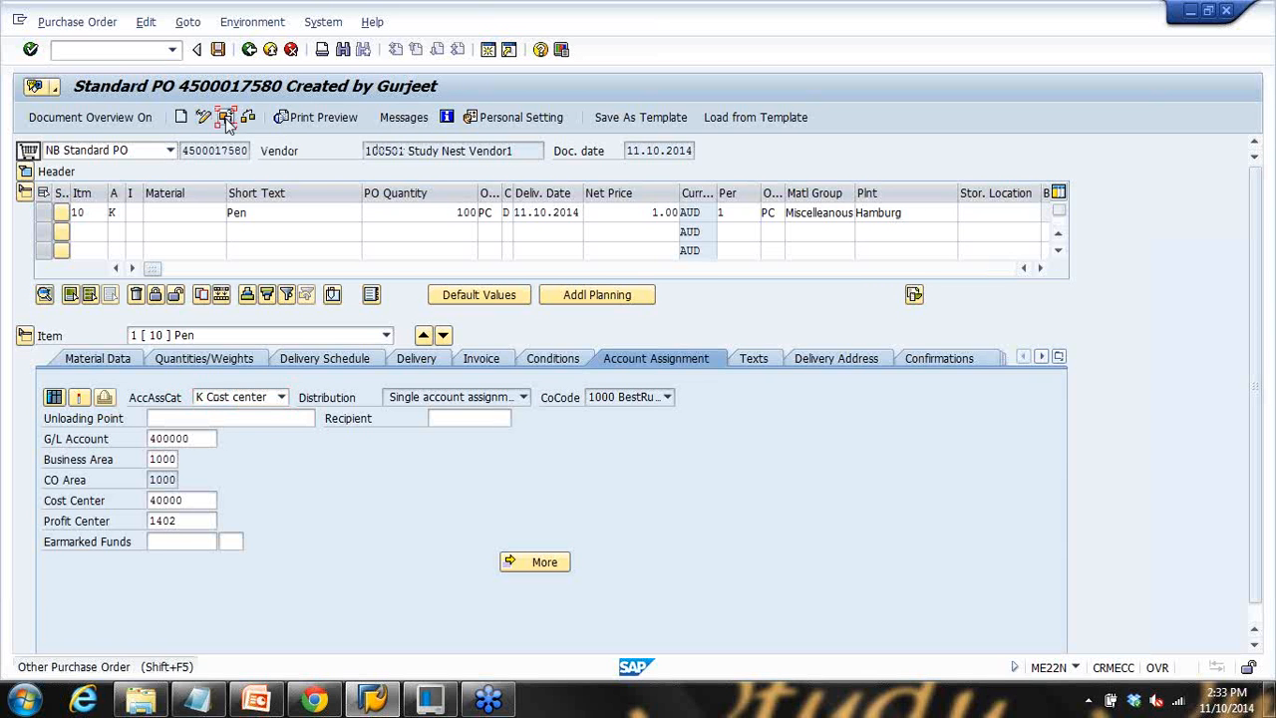
{"action": "type", "text": "4500017581"}
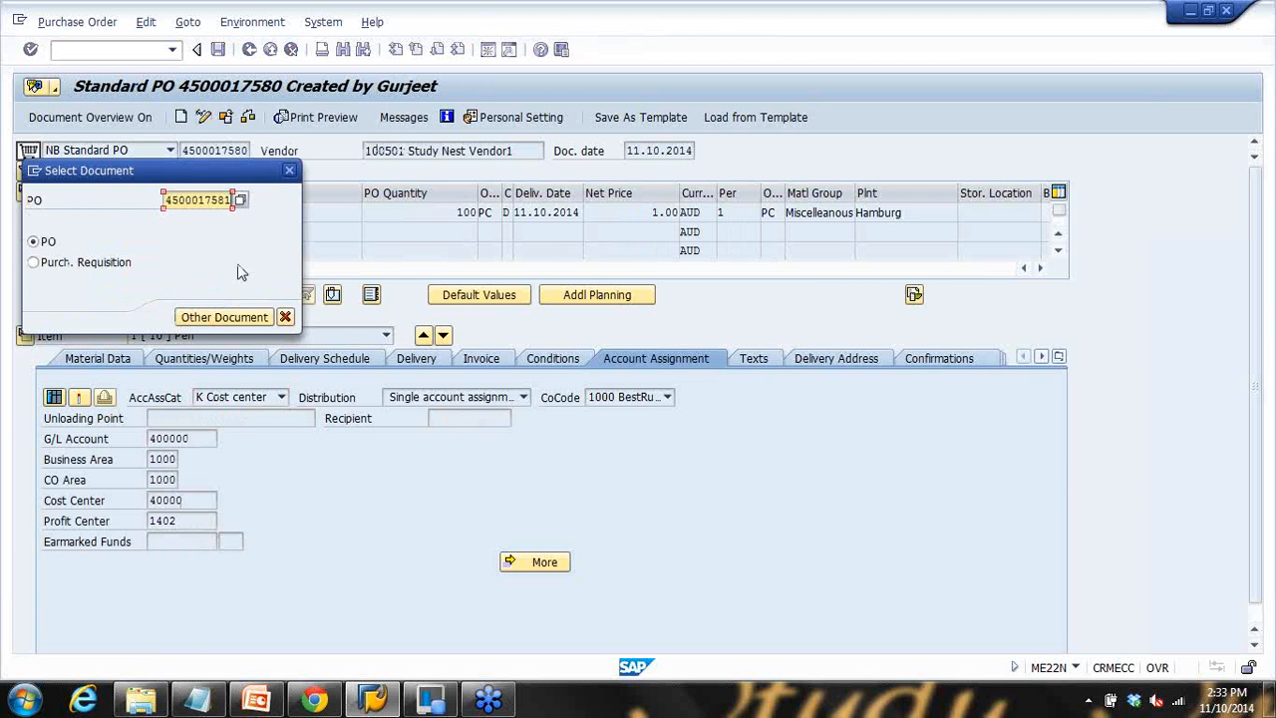
{"action": "left_click", "coordinate": [236, 318]}
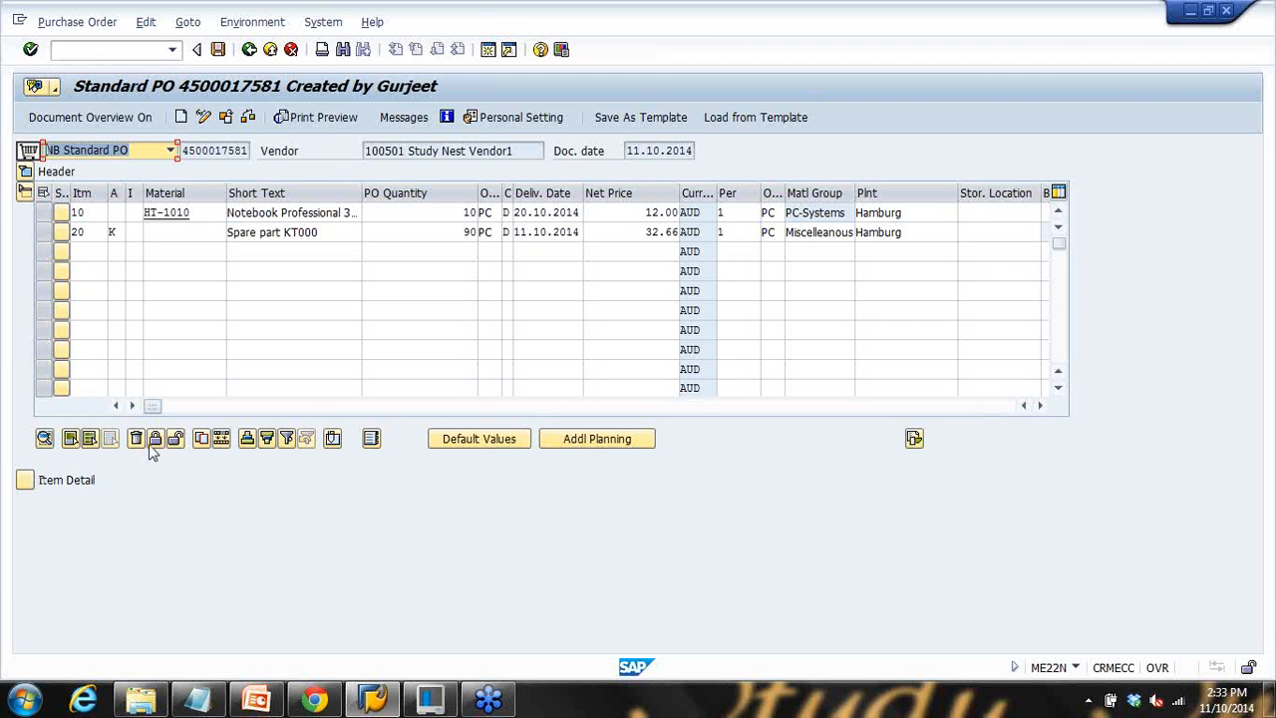
Step: Select both order items and widen the Purchase Req. column in the item overview
{"action": "left_click", "coordinate": [44, 213]}
{"action": "left_click", "coordinate": [44, 231]}
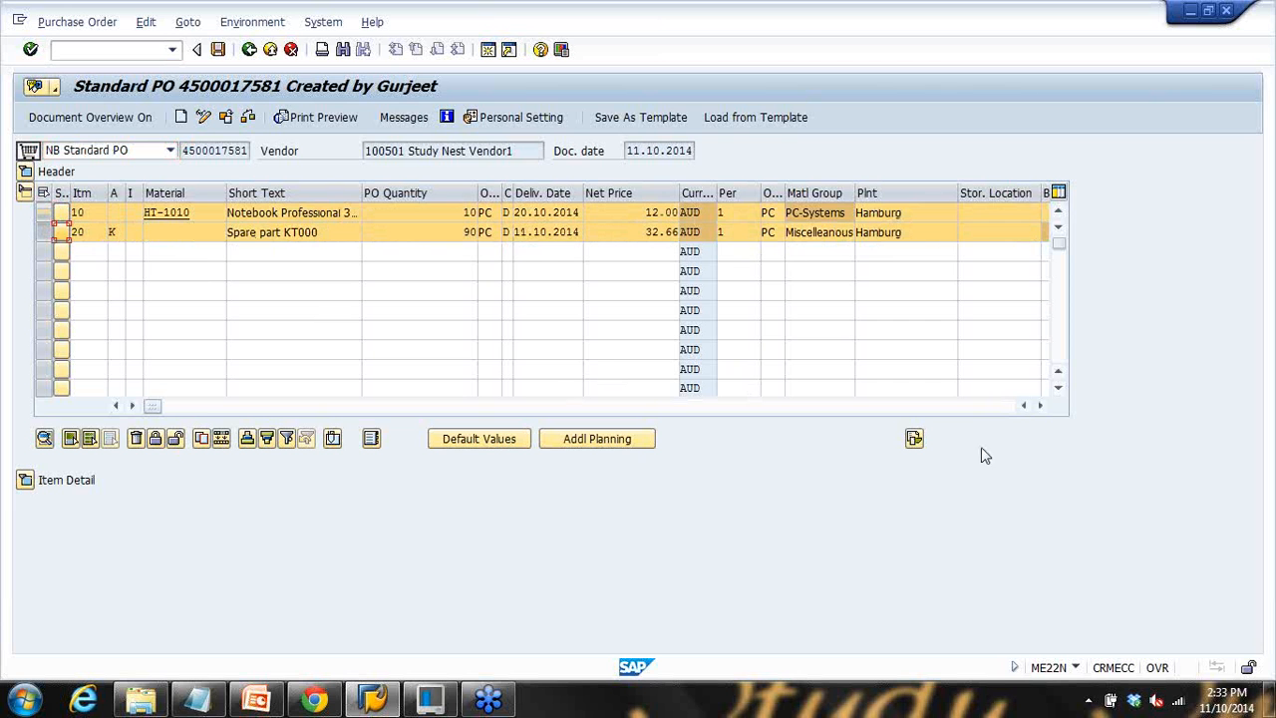
{"action": "left_click", "coordinate": [1040, 406]}
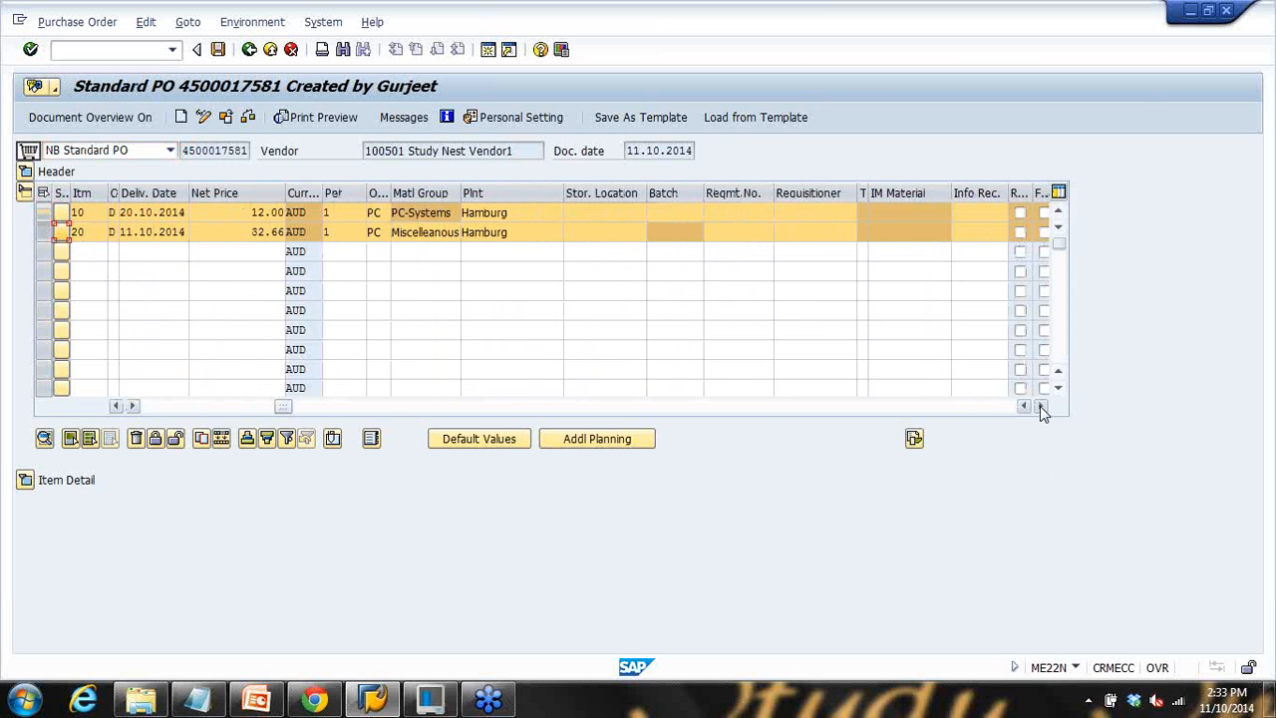
{"action": "left_click", "coordinate": [1039, 405]}
{"action": "left_click", "coordinate": [1040, 406]}
{"action": "left_click", "coordinate": [1040, 405]}
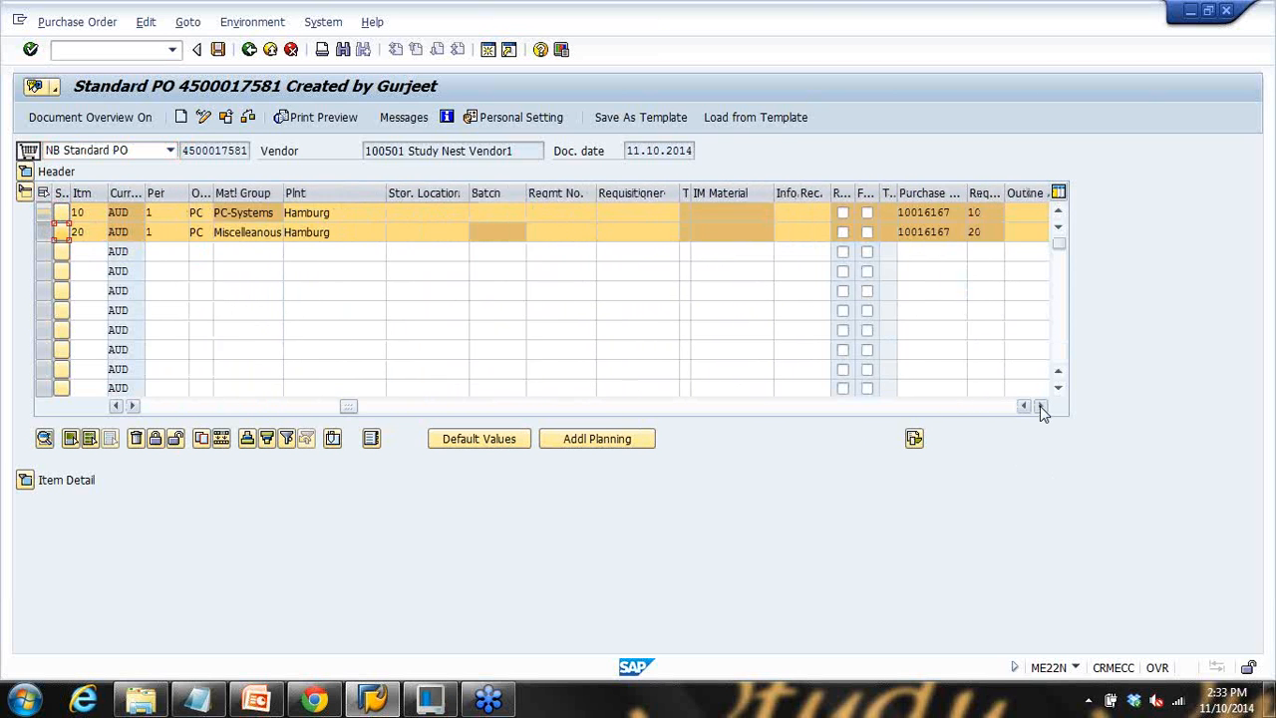
{"action": "left_click", "coordinate": [1040, 405]}
{"action": "left_click", "coordinate": [1039, 405]}
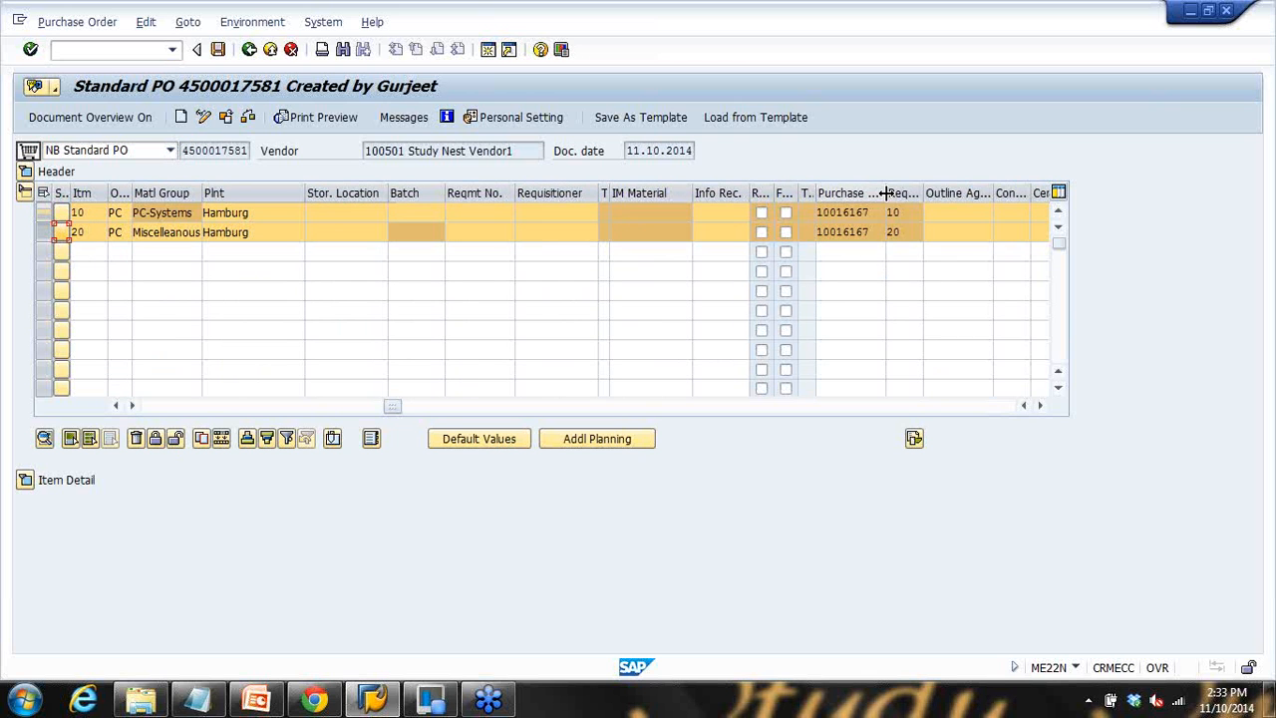
{"action": "left_click_drag", "start_coordinate": [881, 193], "coordinate": [808, 214]}
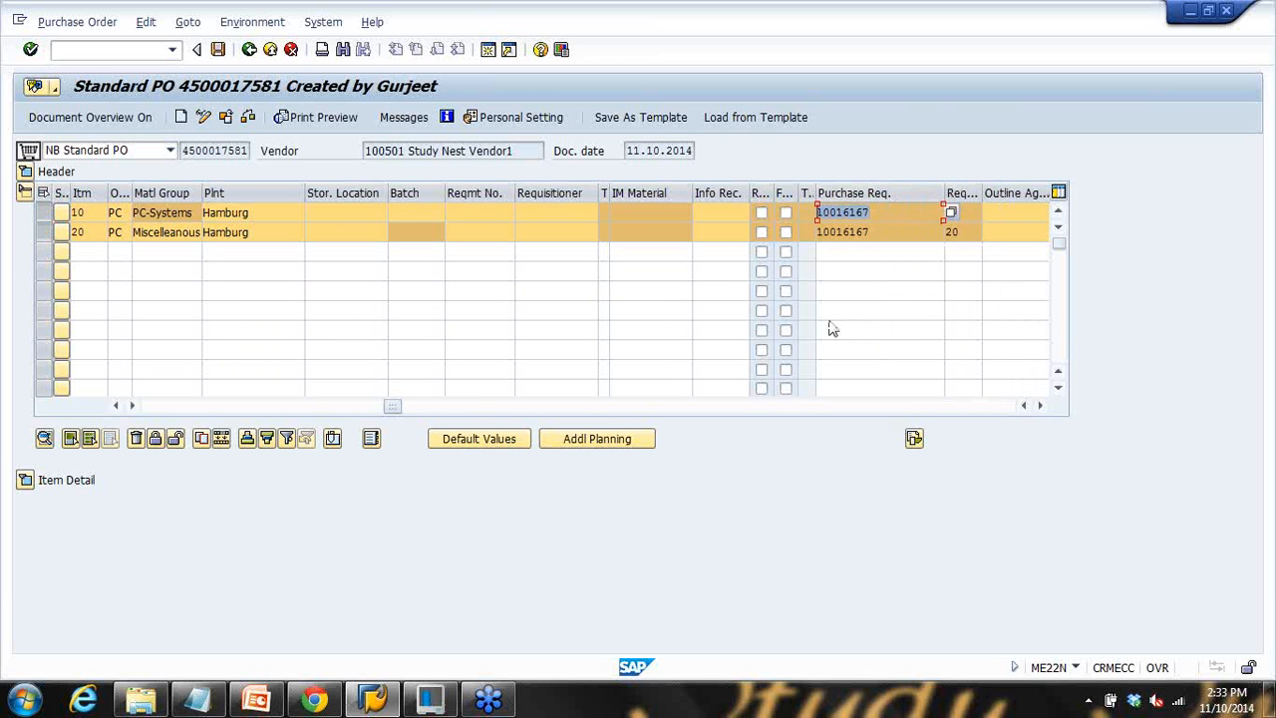
Step: Copy the purchase requisition number from the order item and paste it in parentheses after "P/req" in Notepad
{"action": "key", "text": "Down"}
{"action": "key", "text": "ctrl+c"}
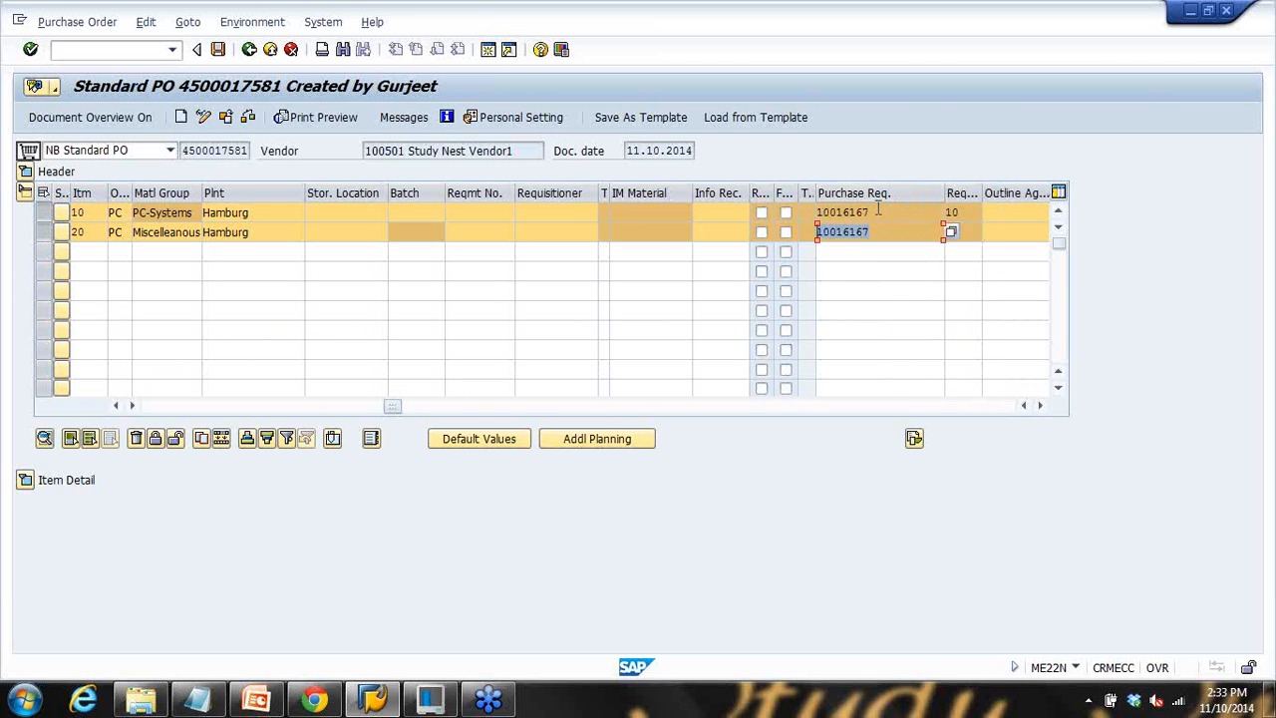
{"action": "left_click", "coordinate": [877, 212]}
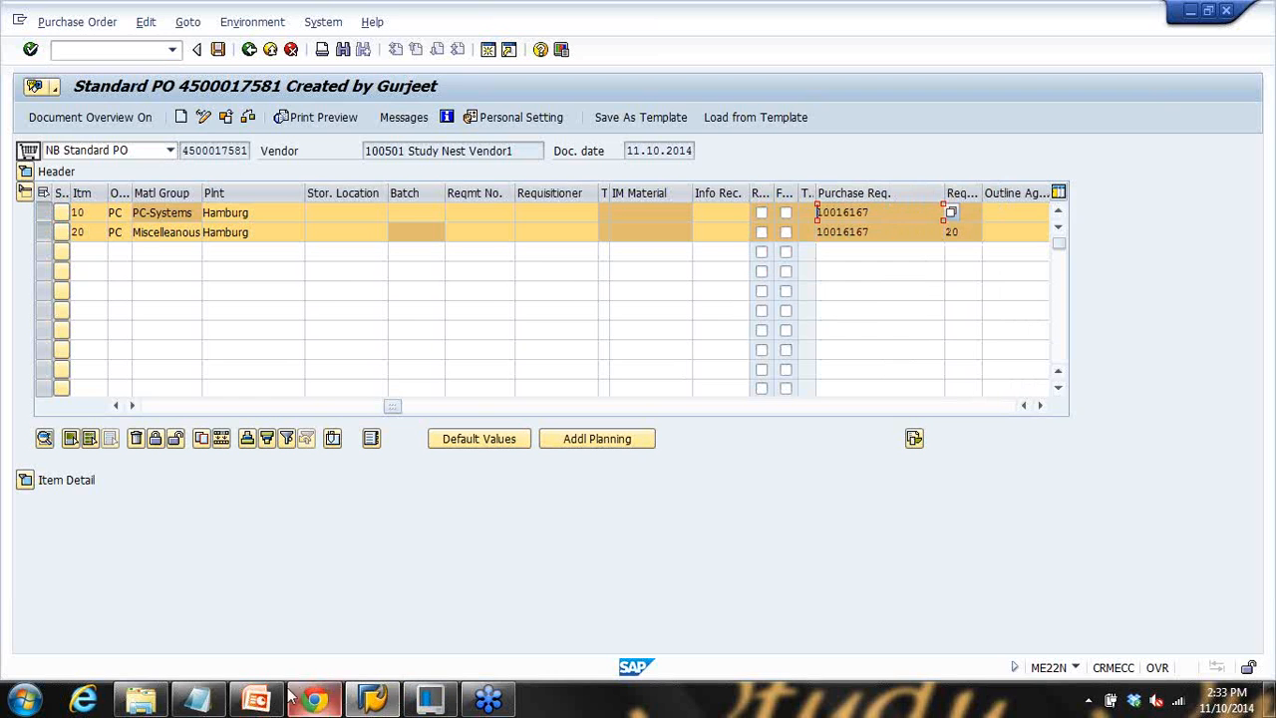
{"action": "left_click", "coordinate": [197, 700]}
{"action": "left_click", "coordinate": [268, 260]}
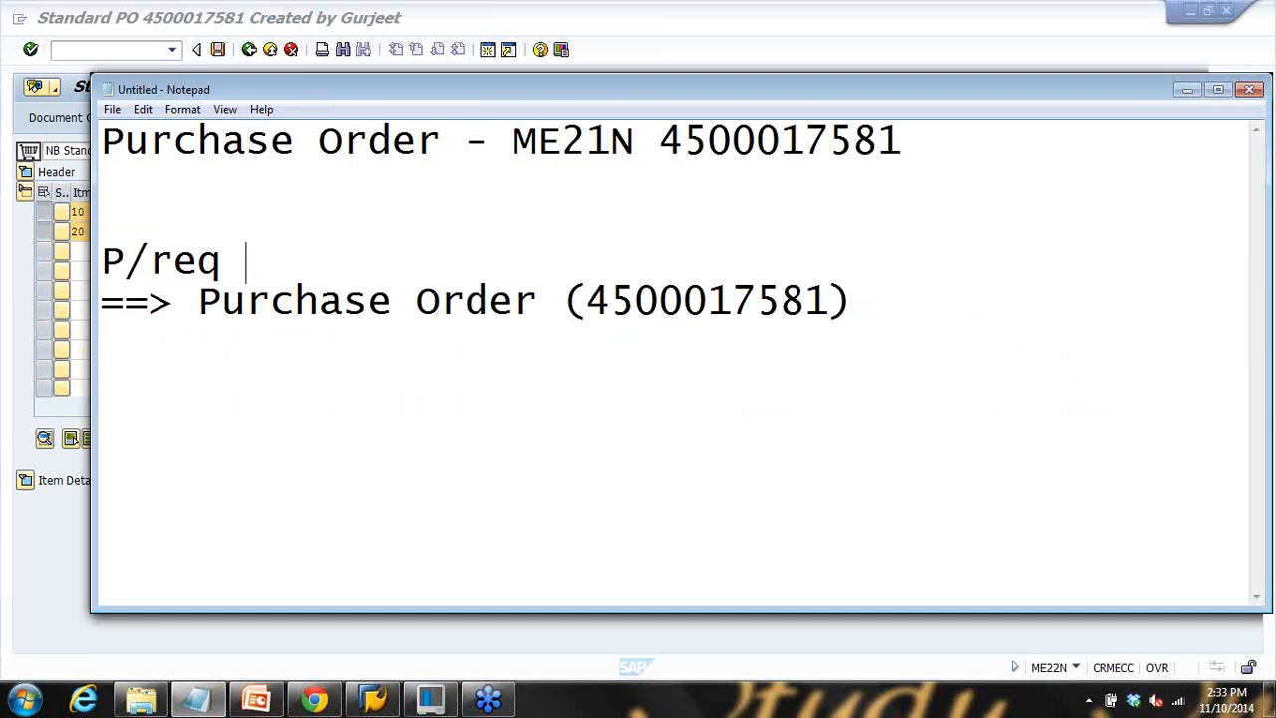
{"action": "type", "text": "("}
{"action": "key", "text": "ctrl+v"}
{"action": "type", "text": ")"}
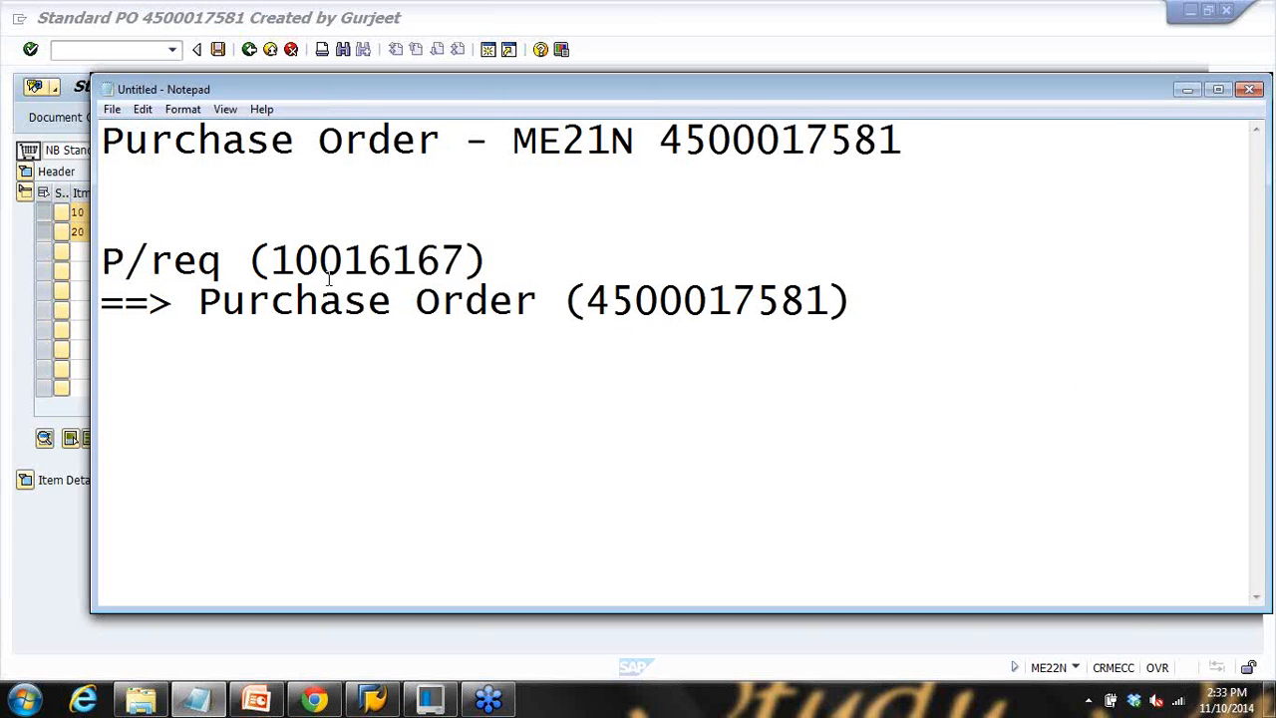
{"action": "left_click_drag", "start_coordinate": [261, 262], "coordinate": [393, 261]}
{"action": "left_click_drag", "start_coordinate": [586, 300], "coordinate": [833, 301]}
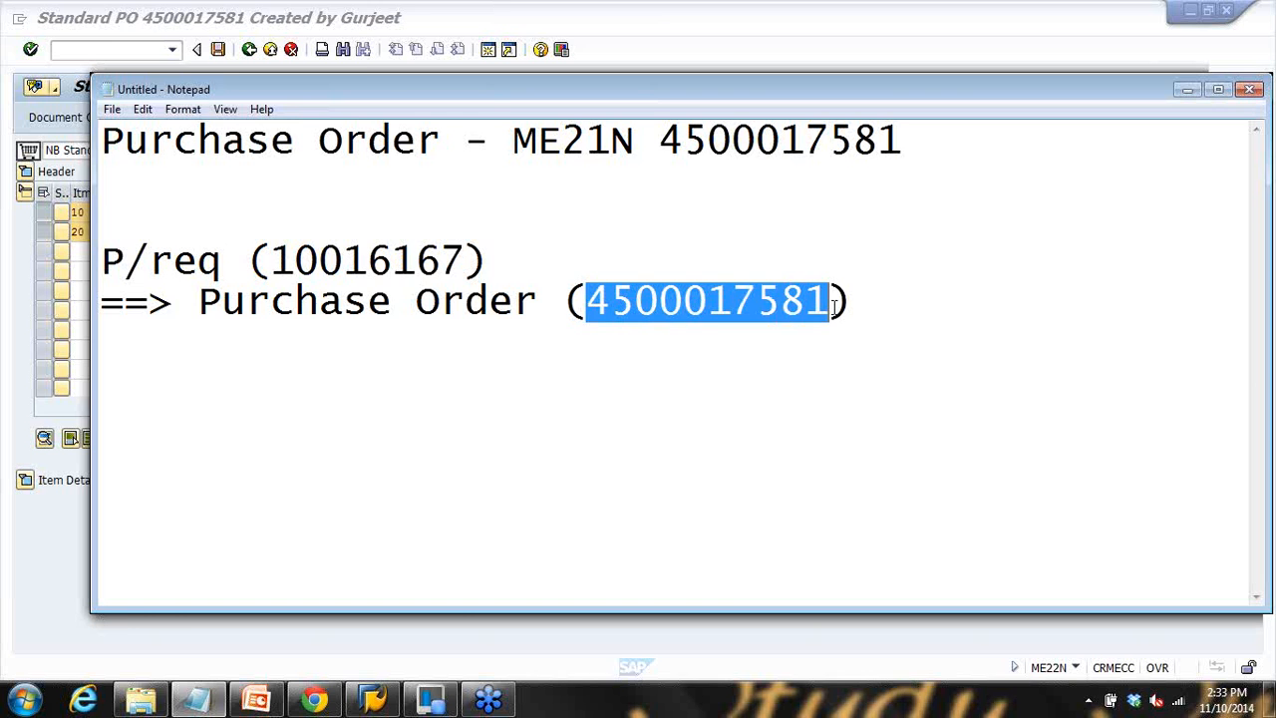
Step: Switch back to SAP and start transaction ME52N with the command /nme52n
{"action": "key", "text": "alt+Tab"}
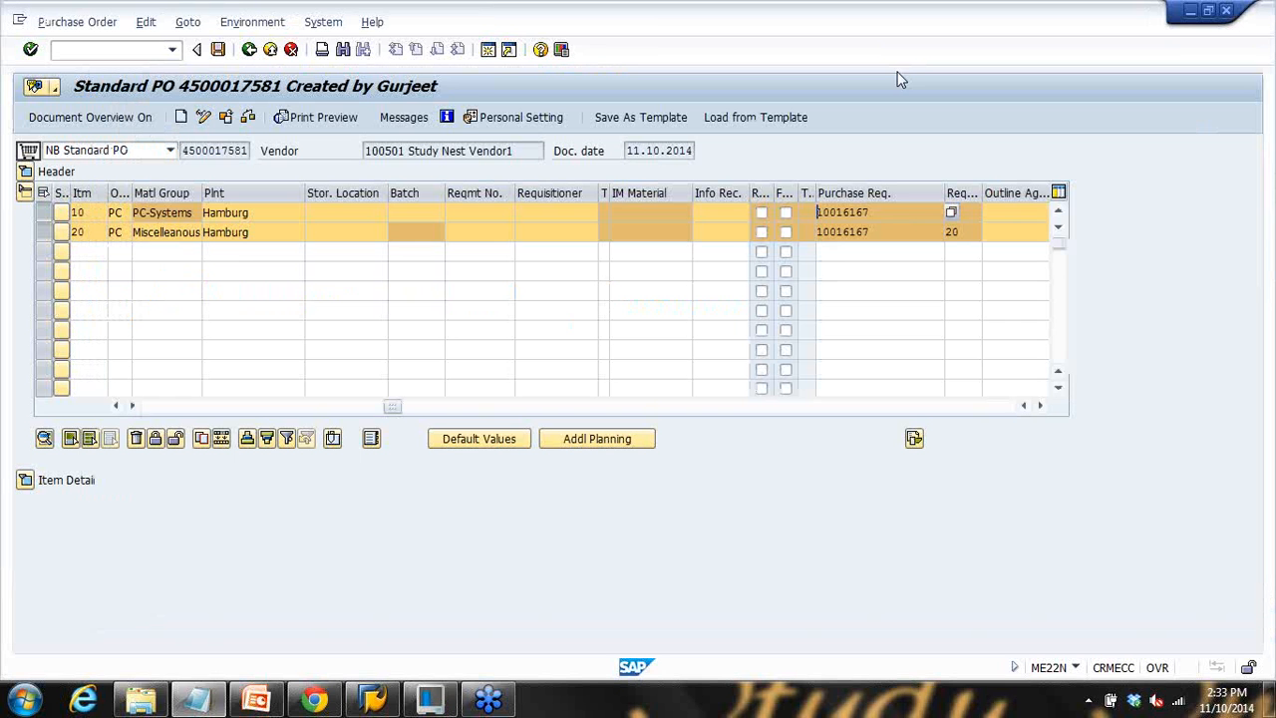
{"action": "double_click", "coordinate": [896, 212]}
{"action": "double_click", "coordinate": [894, 238]}
{"action": "left_click", "coordinate": [158, 53]}
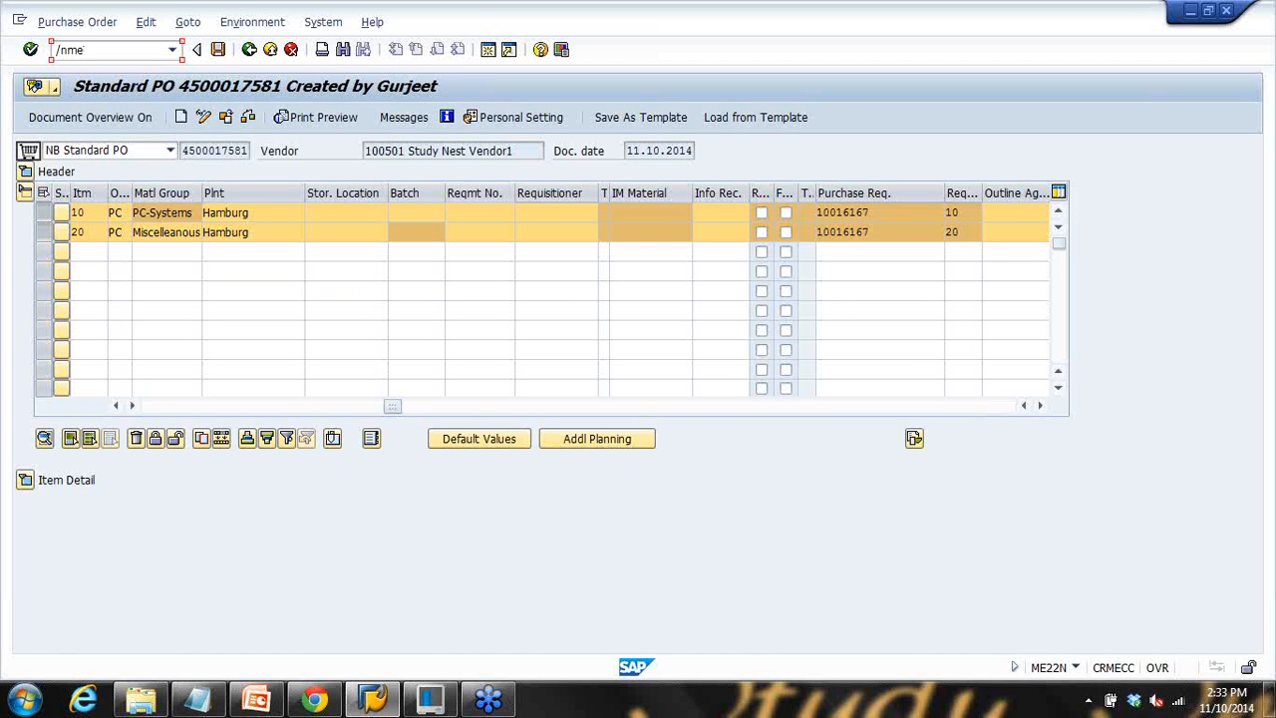
{"action": "key", "text": "Return"}
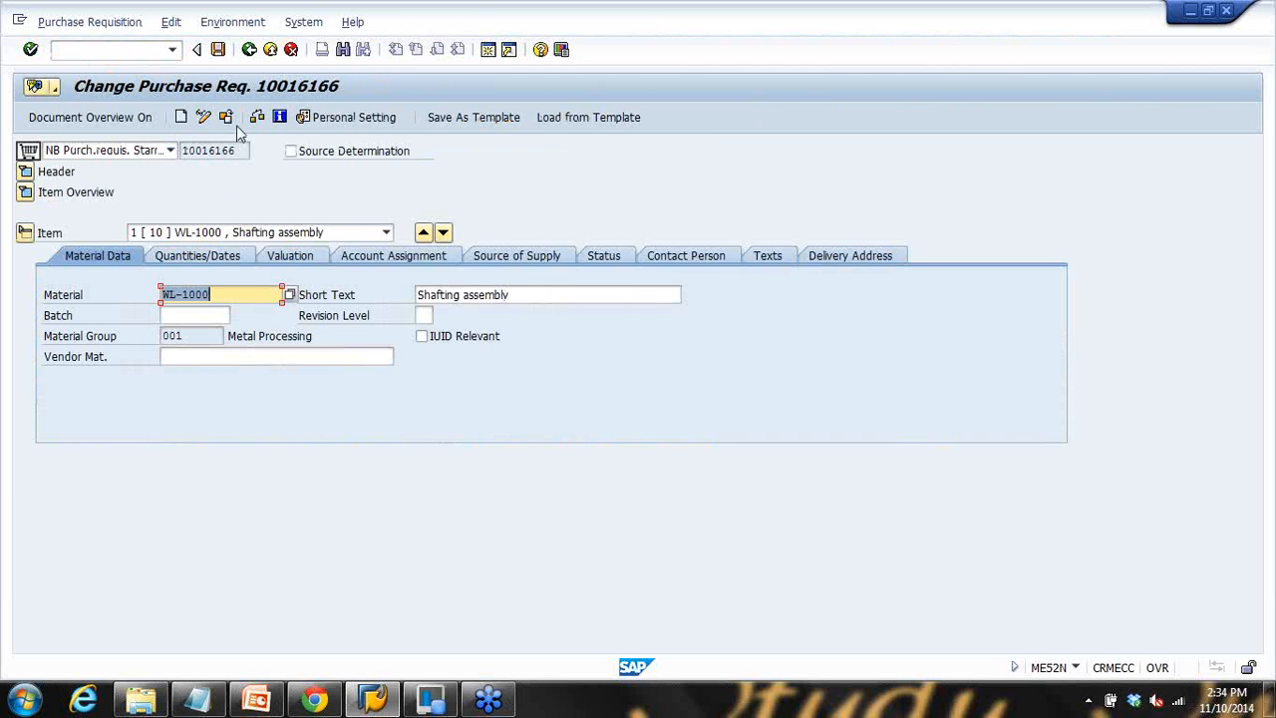
Step: Open the purchase requisition referenced by the new order and expand its item overview
{"action": "left_click", "coordinate": [228, 117]}
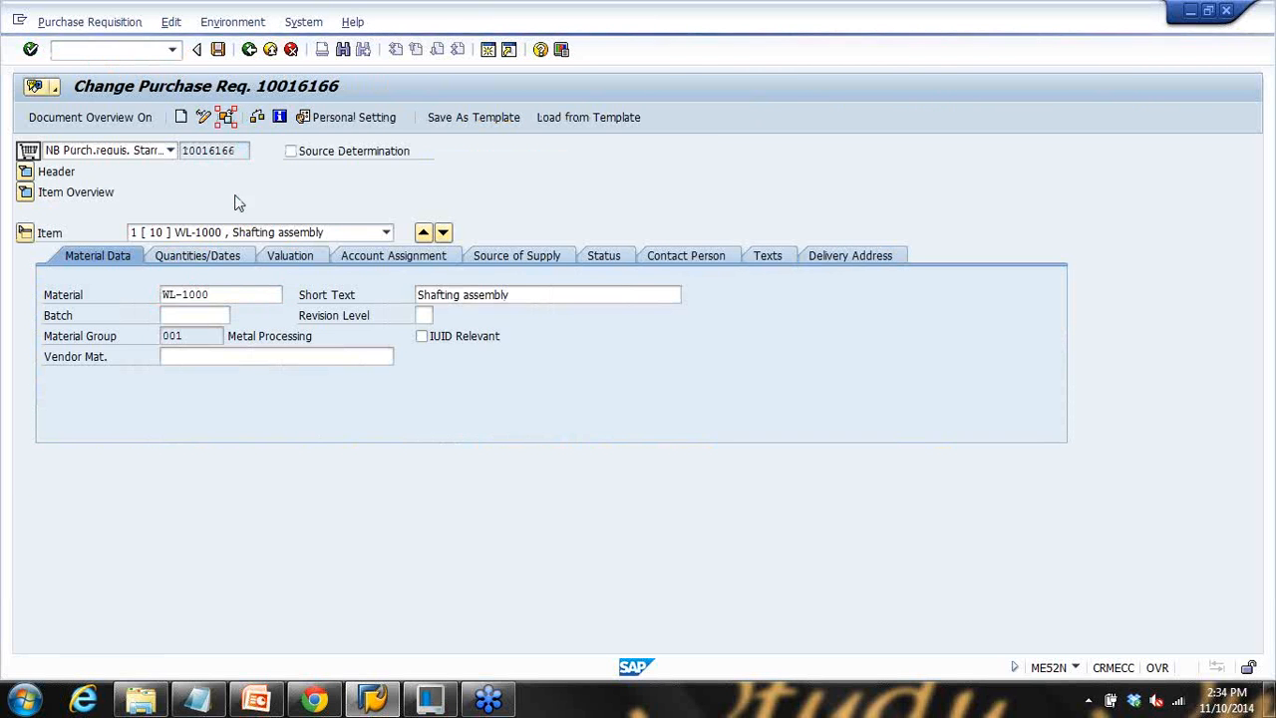
{"action": "left_click", "coordinate": [214, 317]}
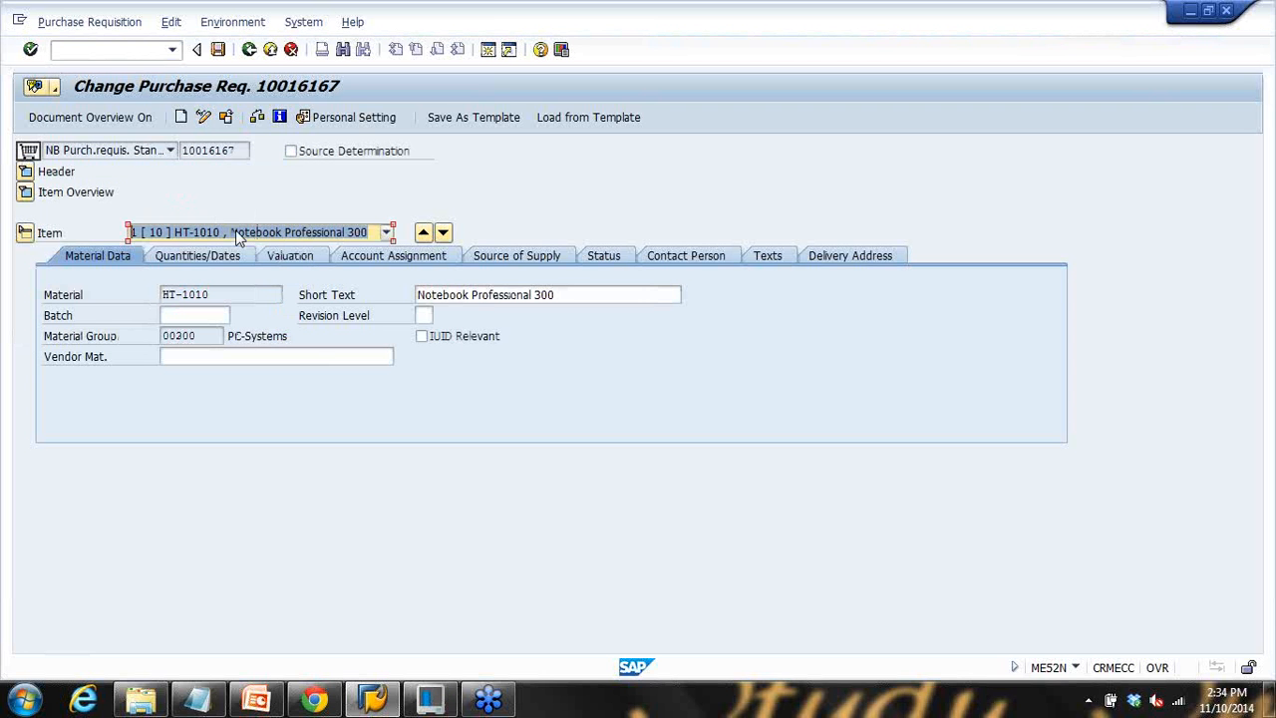
{"action": "left_click", "coordinate": [25, 193]}
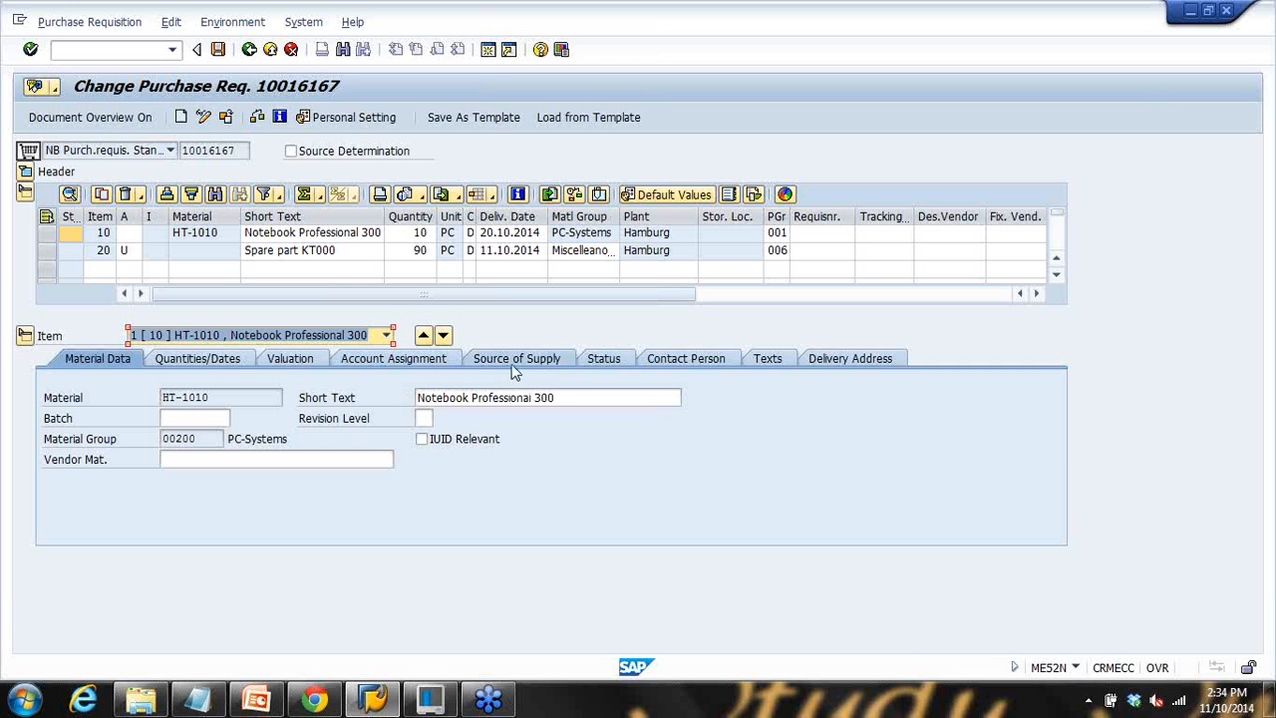
Step: Examine the processing status, its possible values and the linked purchasing document of the Notebook Professional 300 item
{"action": "left_click", "coordinate": [611, 361]}
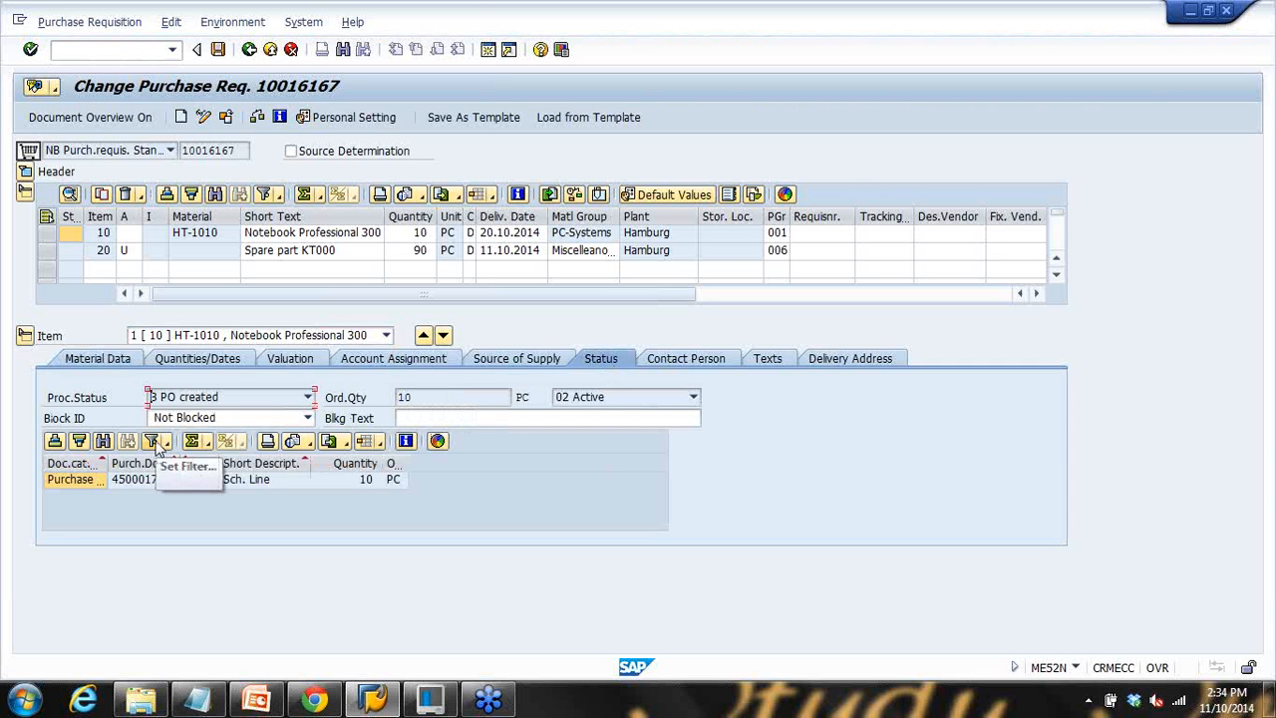
{"action": "left_click", "coordinate": [190, 398]}
{"action": "left_click", "coordinate": [190, 398]}
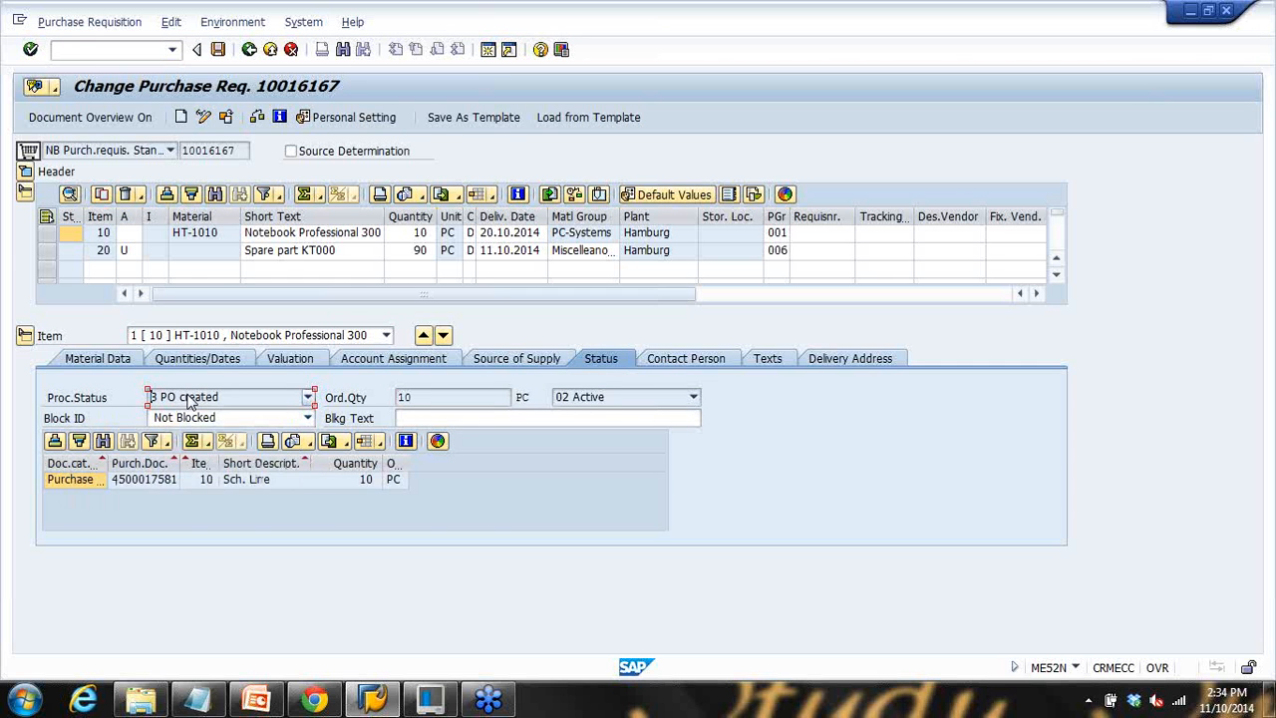
{"action": "left_click", "coordinate": [190, 398]}
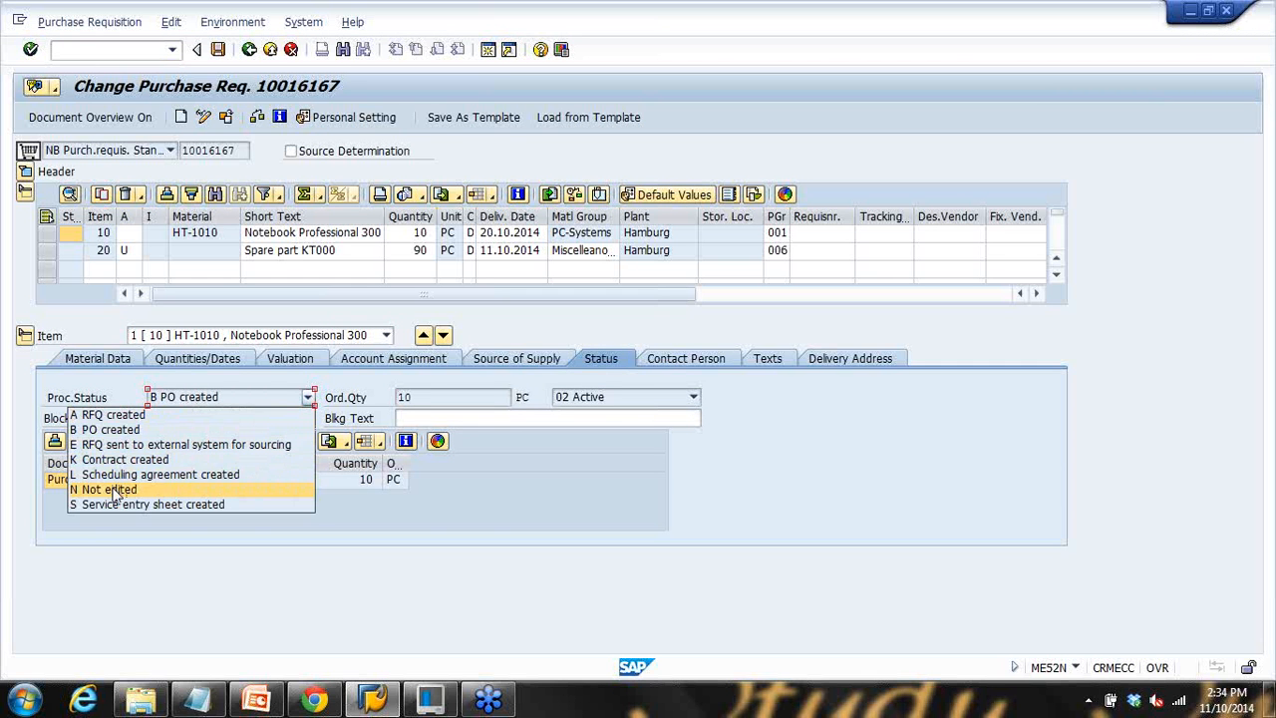
{"action": "left_click", "coordinate": [207, 398]}
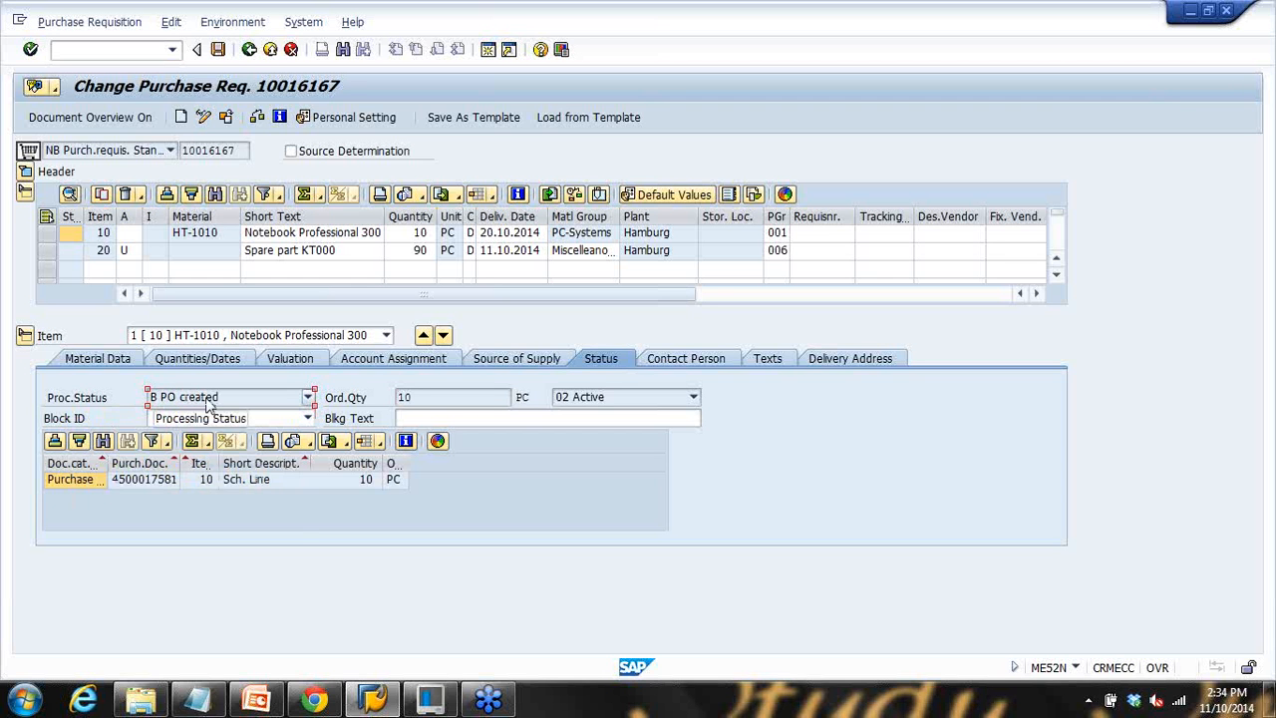
{"action": "left_click", "coordinate": [108, 483]}
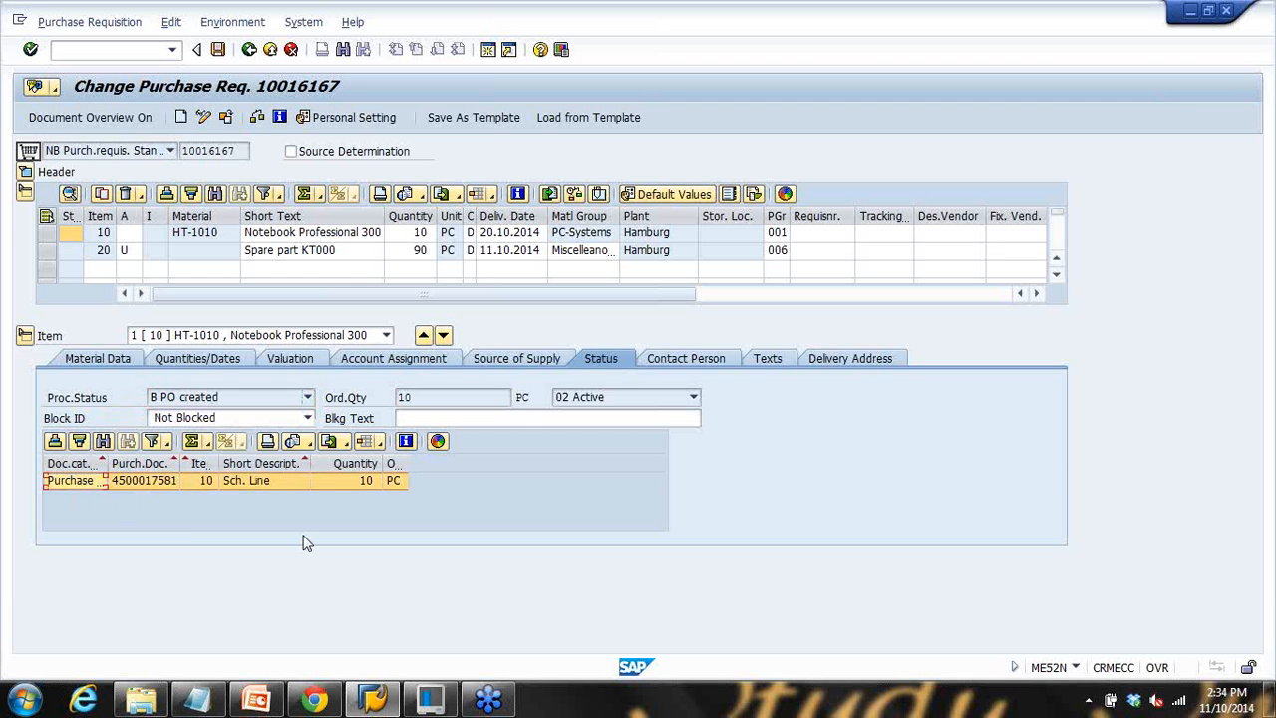
Step: Switch the item details to Spare part KT000 and check its processing status and linked purchasing document
{"action": "left_click", "coordinate": [247, 339]}
{"action": "left_click", "coordinate": [215, 369]}
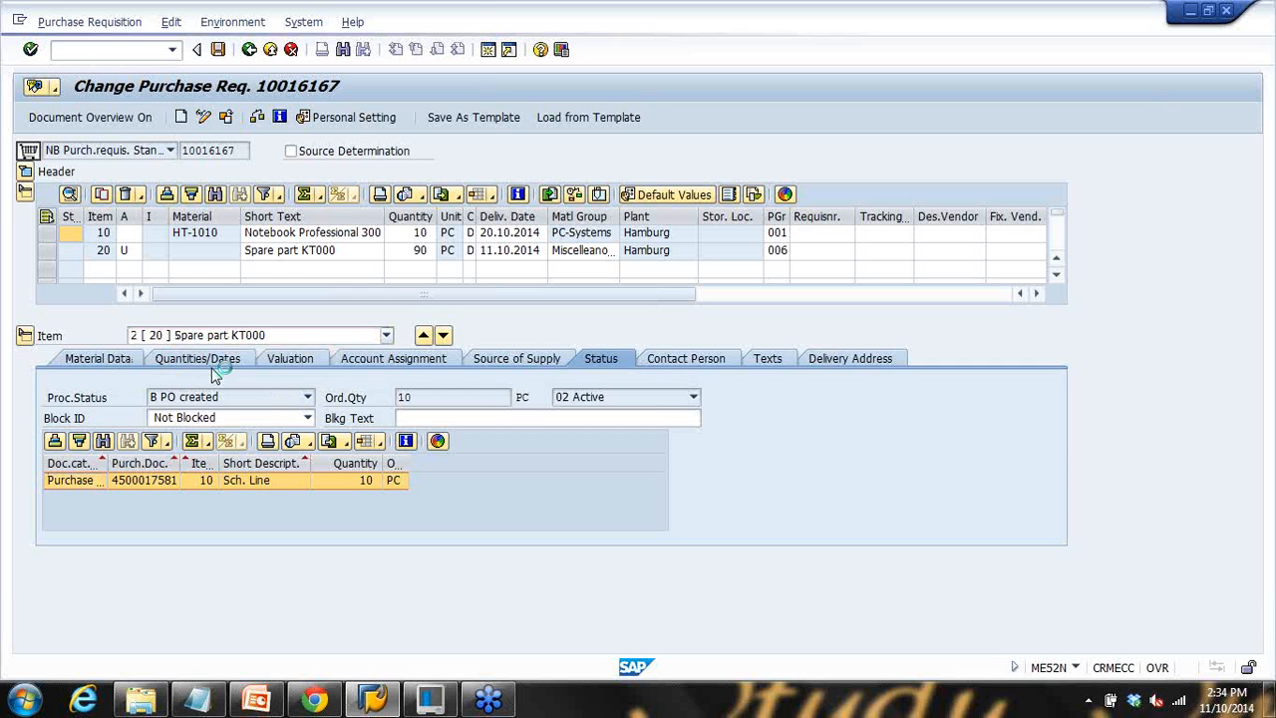
{"action": "left_click", "coordinate": [164, 398]}
{"action": "left_click", "coordinate": [175, 431]}
{"action": "left_click", "coordinate": [140, 480]}
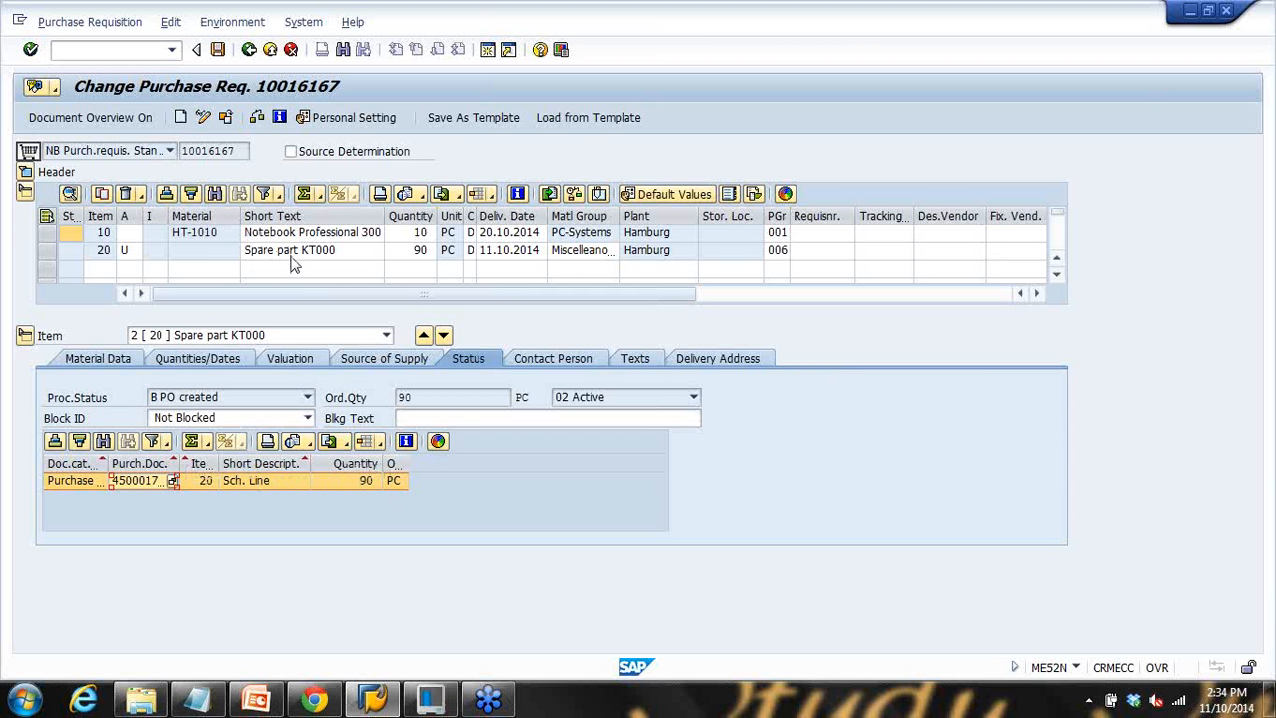
{"action": "left_click", "coordinate": [243, 482]}
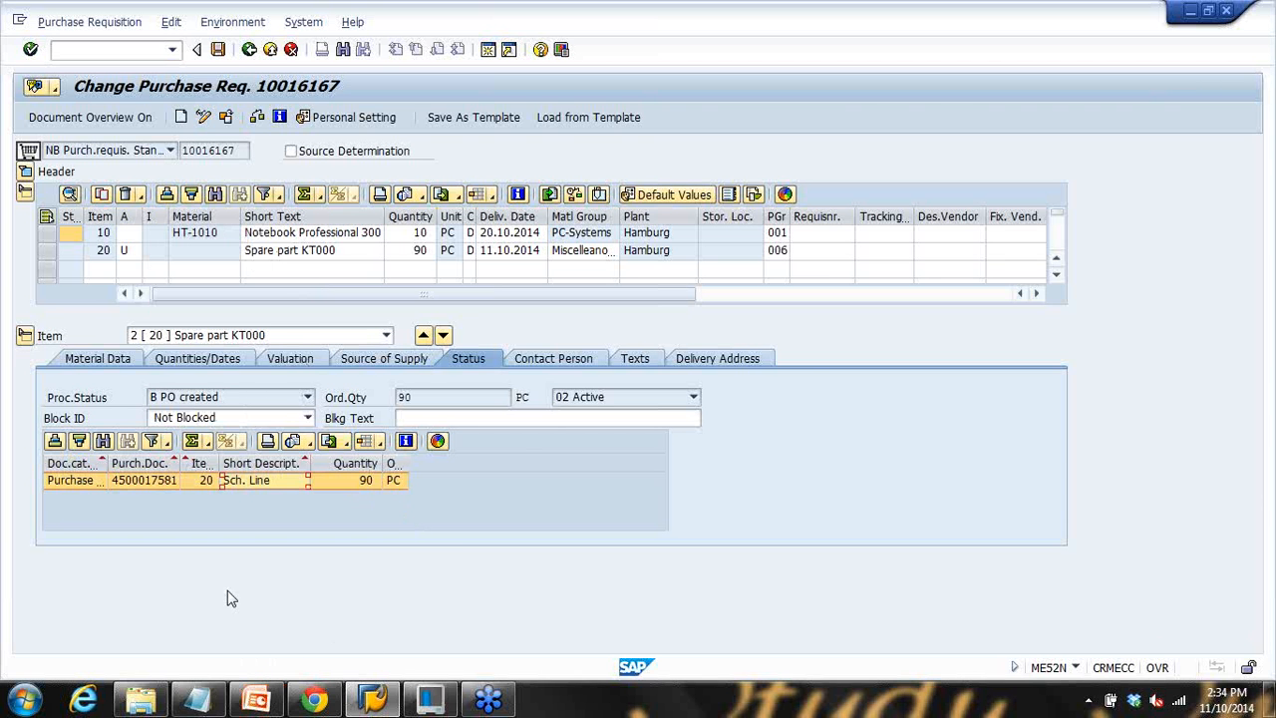
Step: Switch to PowerPoint and show the slide on converting a purchase requisition as a full-screen slide show
{"action": "left_click", "coordinate": [256, 701]}
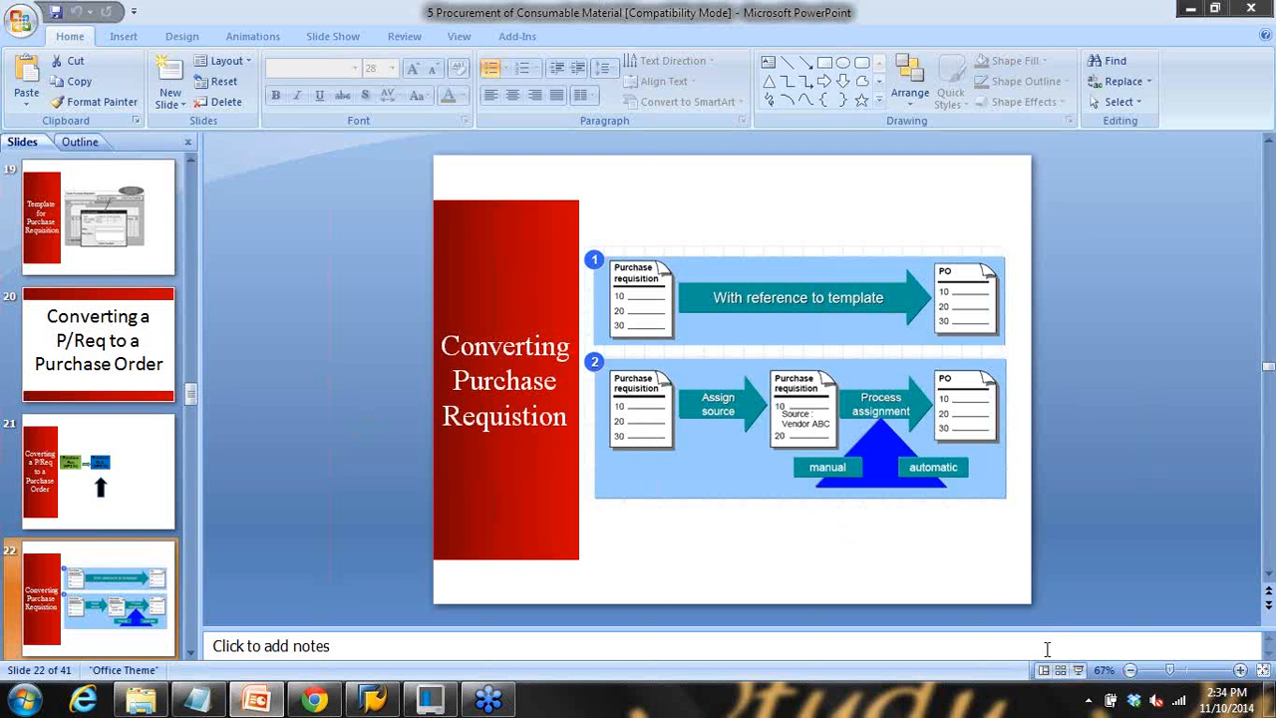
{"action": "left_click", "coordinate": [1078, 671]}
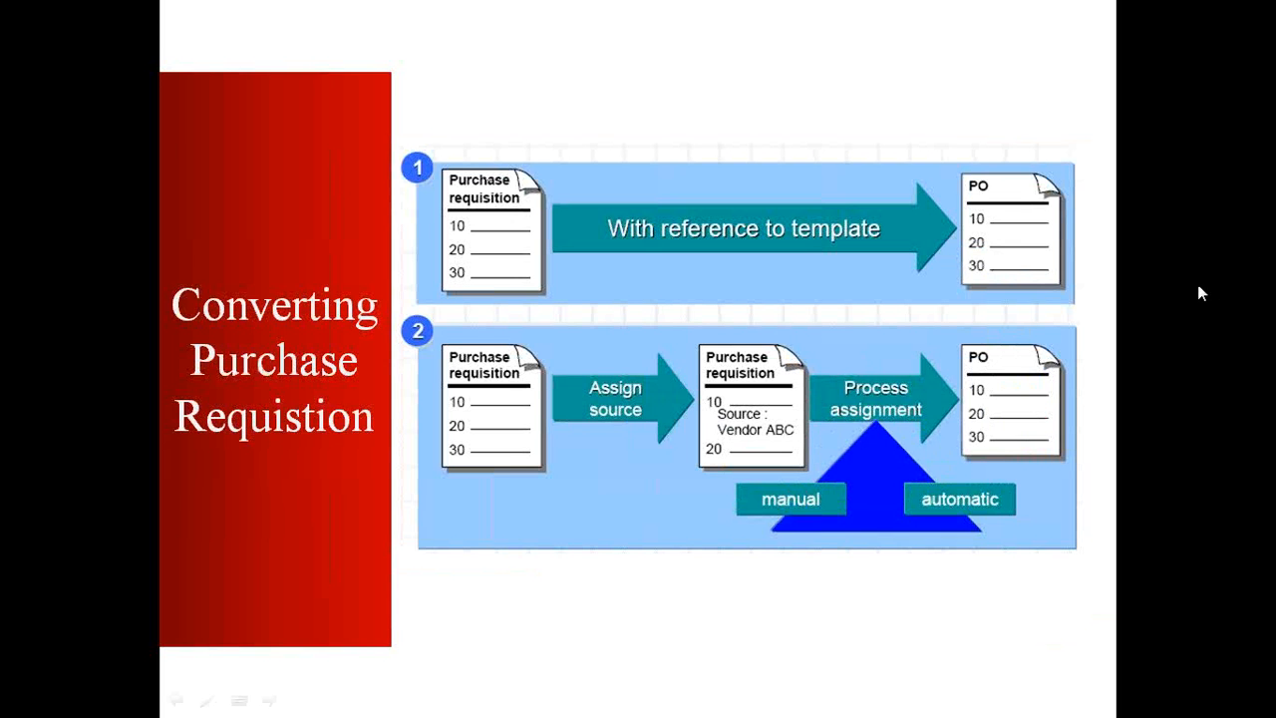
{"action": "left_click", "coordinate": [1188, 314]}
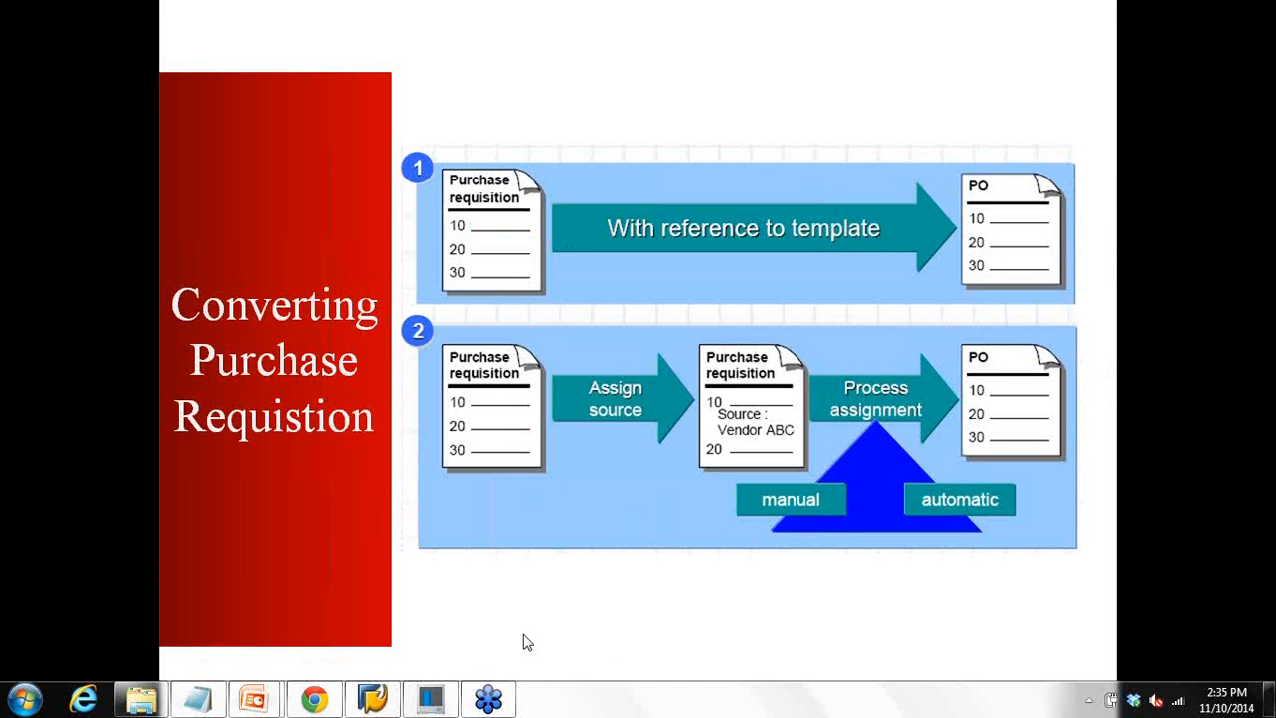
Step: In Notepad, insert the line "==> Assign Source of Supply" between the P/req and Purchase Order lines
{"action": "left_click", "coordinate": [208, 700]}
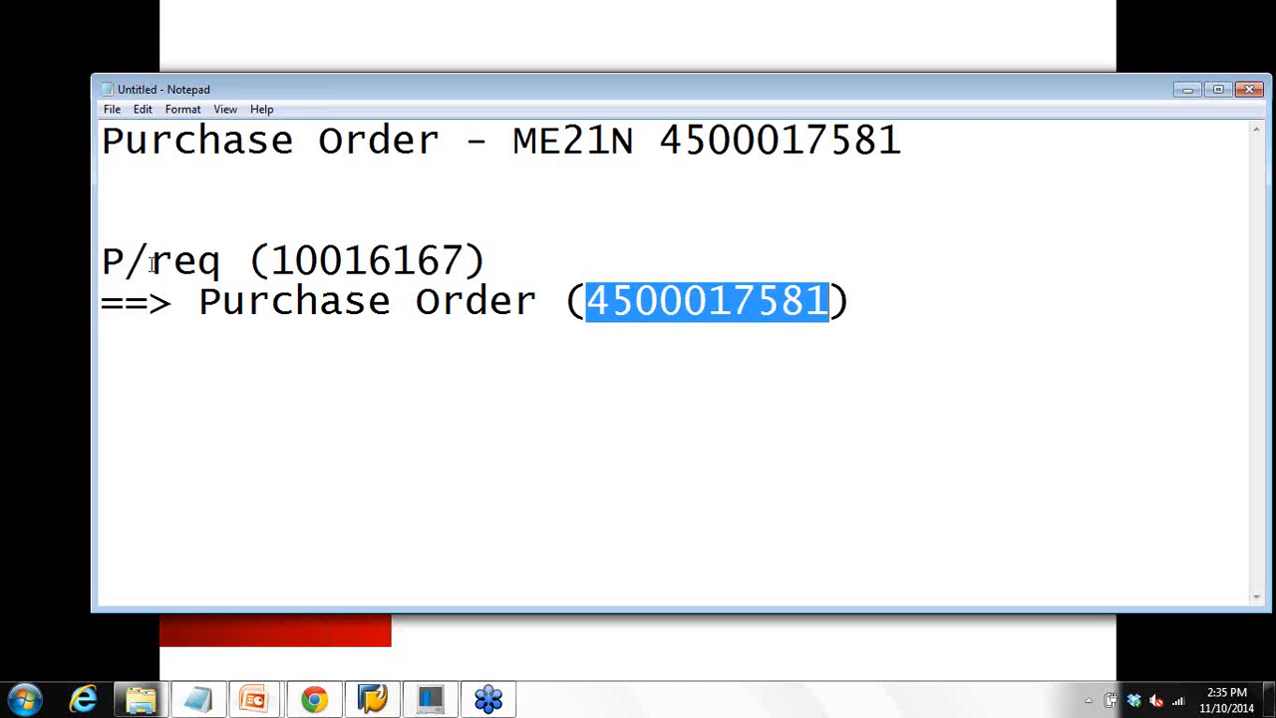
{"action": "left_click_drag", "start_coordinate": [125, 262], "coordinate": [271, 261]}
{"action": "left_click_drag", "start_coordinate": [199, 301], "coordinate": [563, 308]}
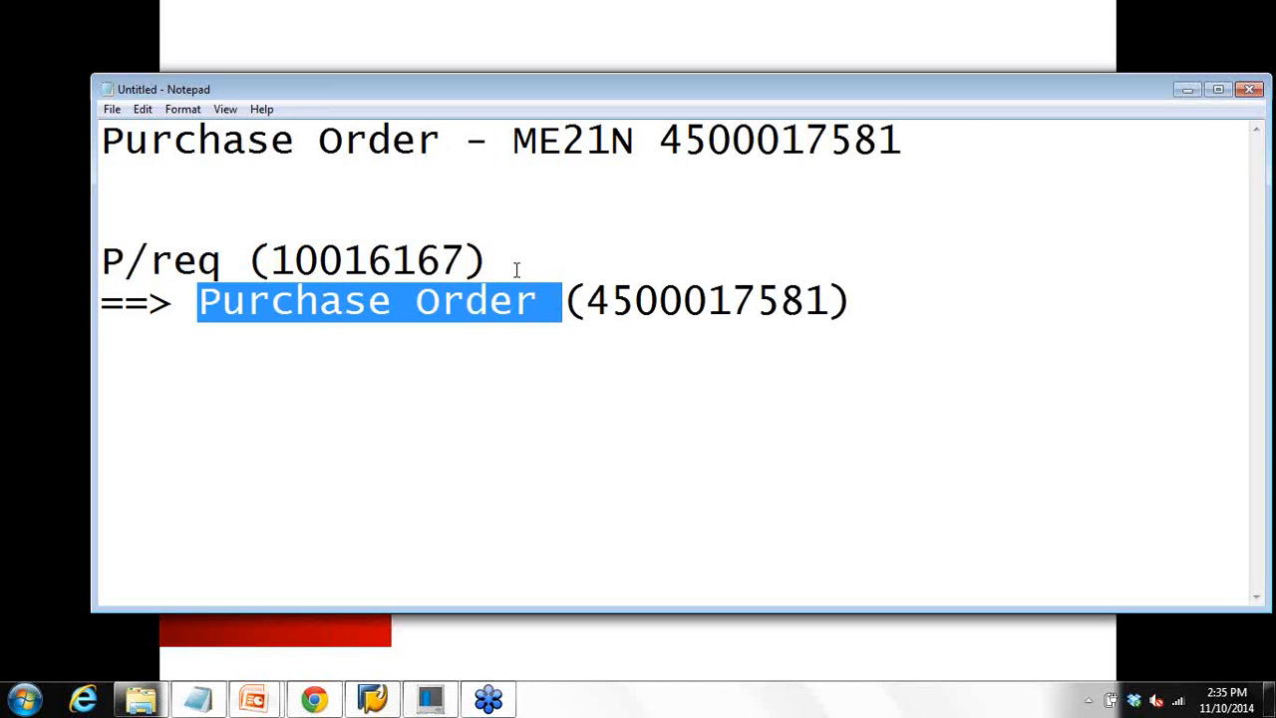
{"action": "left_click", "coordinate": [515, 268]}
{"action": "key", "text": "Return"}
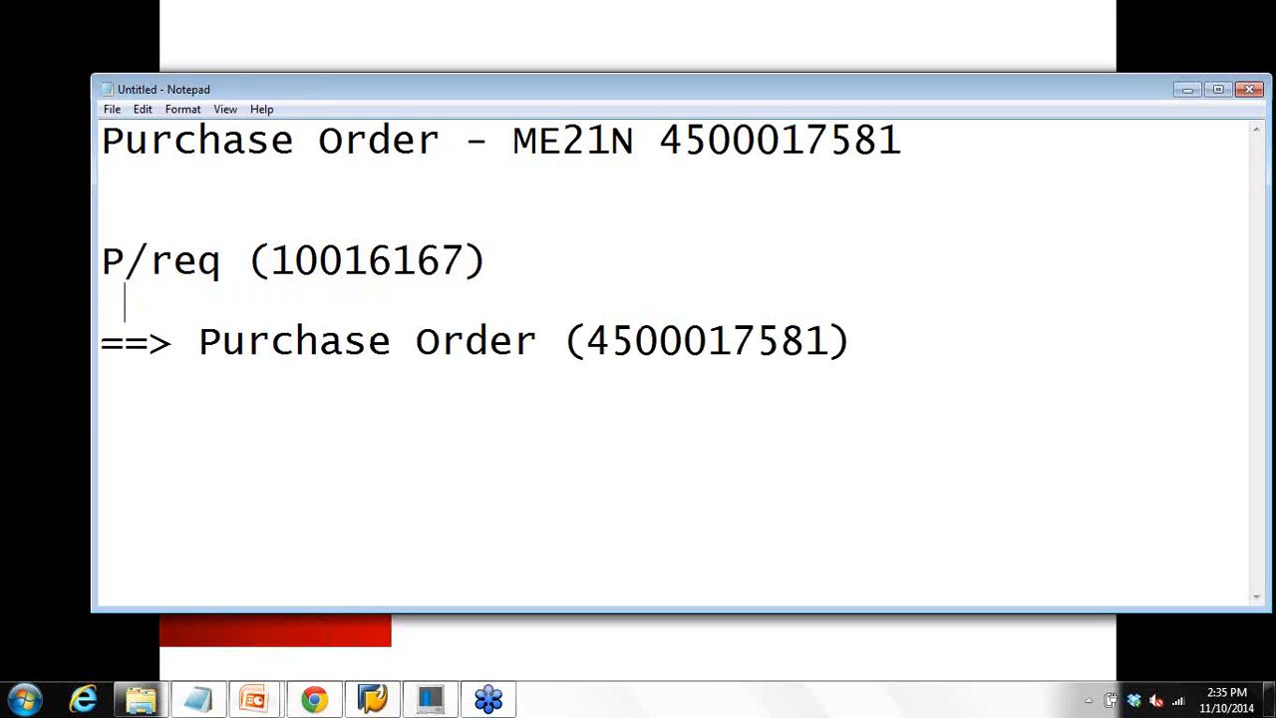
{"action": "type", "text": "=="}
{"action": "key", "text": "BackSpace"}
{"action": "key", "text": "BackSpace"}
{"action": "type", "text": "==> Assign"}
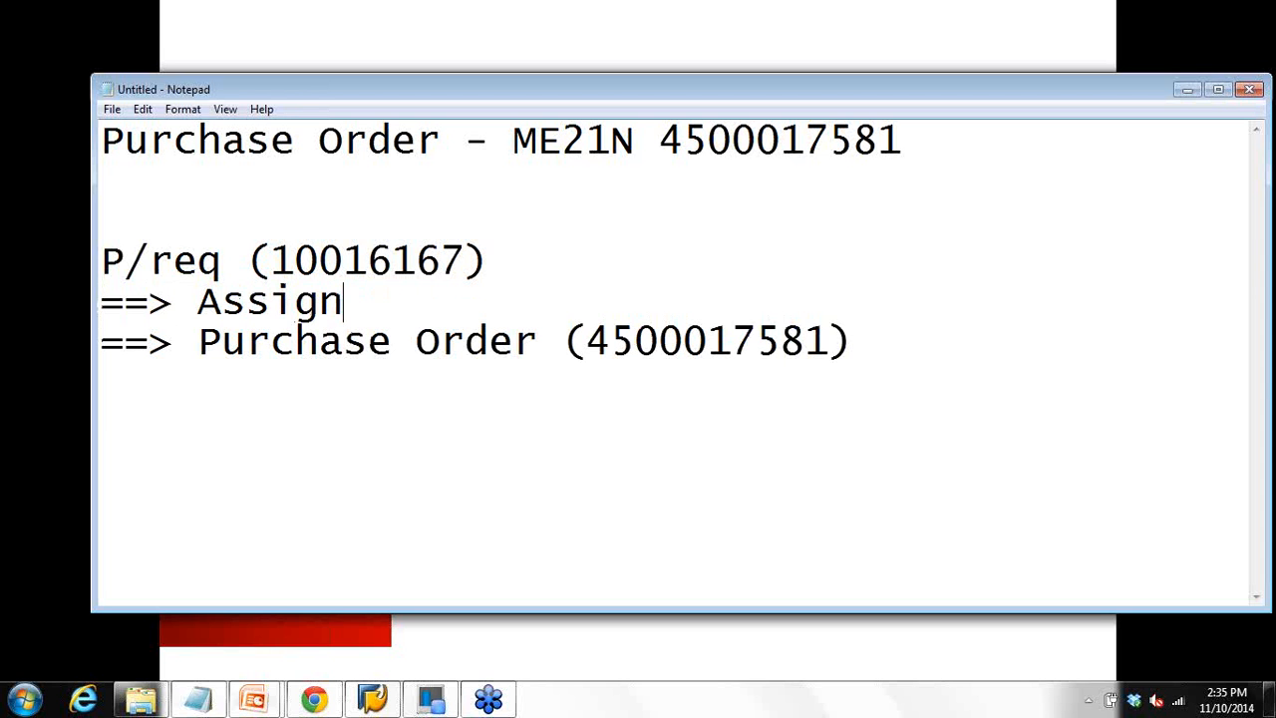
{"action": "type", "text": " Source of Supply"}
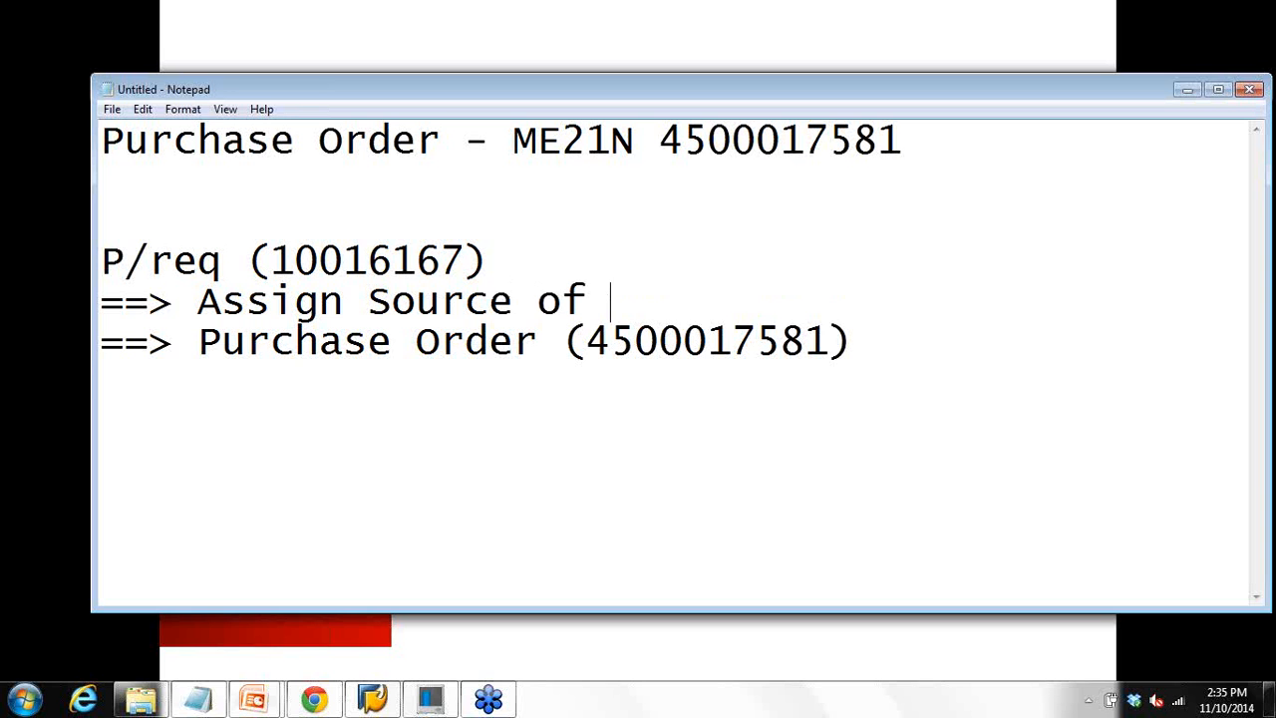
Step: In Notepad, indent the Purchase Order line by one space and append "(which vendor)" to the Assign Source of Supply line
{"action": "left_click", "coordinate": [105, 342]}
{"action": "left_click_drag", "start_coordinate": [199, 299], "coordinate": [788, 300]}
{"action": "left_click", "coordinate": [787, 300]}
{"action": "type", "text": "(whi"}
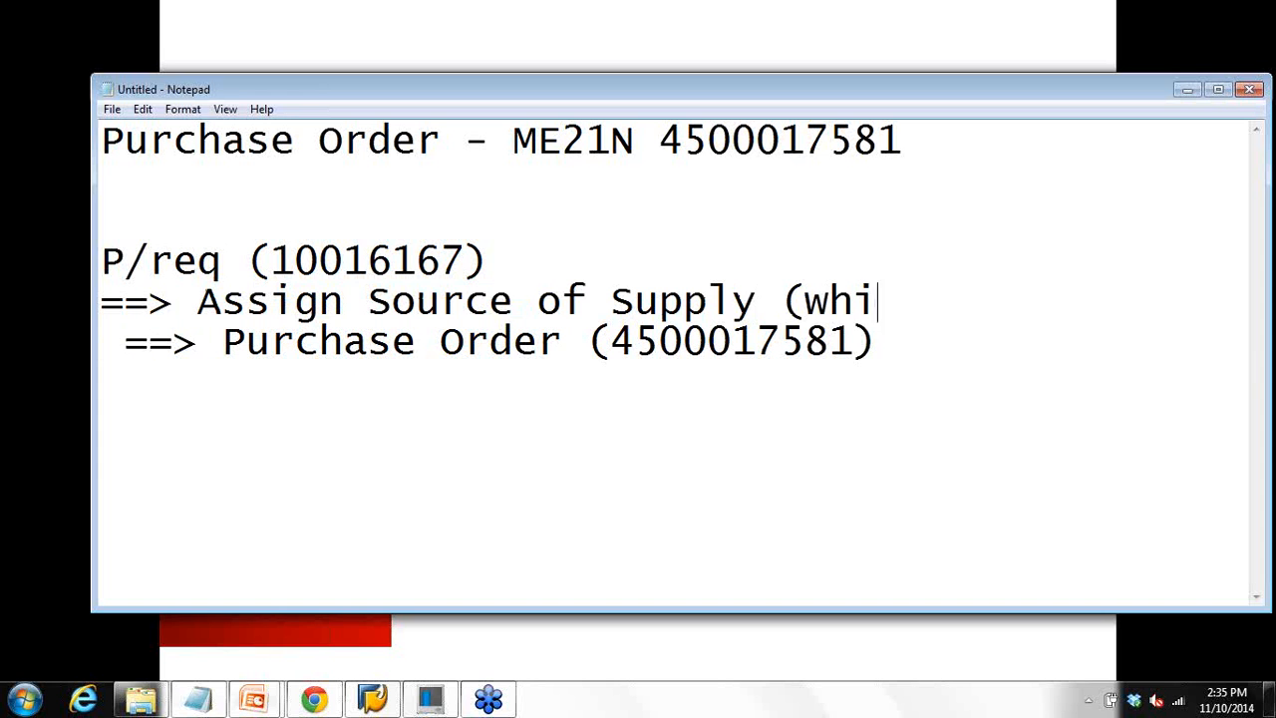
{"action": "type", "text": "ch vendor)"}
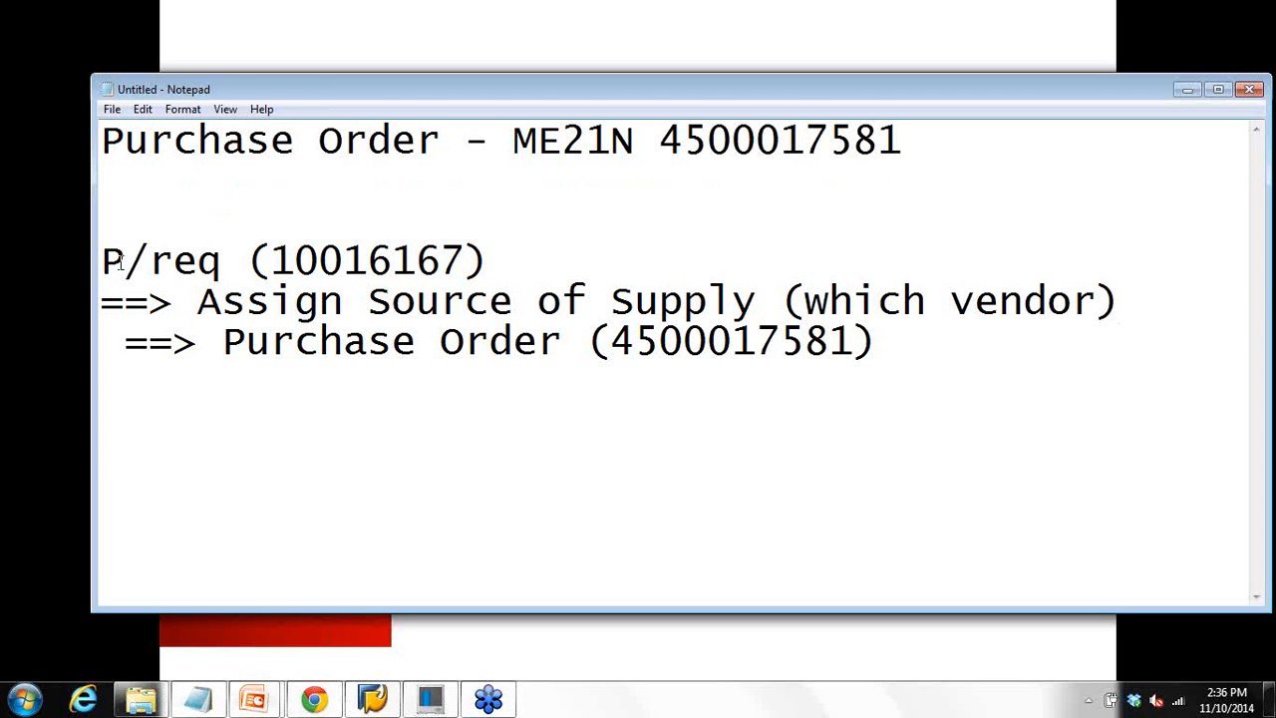
Step: Highlight the words P/req, Assign Source and Purchase Order one after another to review the conversion sequence
{"action": "left_click_drag", "start_coordinate": [120, 261], "coordinate": [285, 261]}
{"action": "left_click_drag", "start_coordinate": [221, 301], "coordinate": [512, 300]}
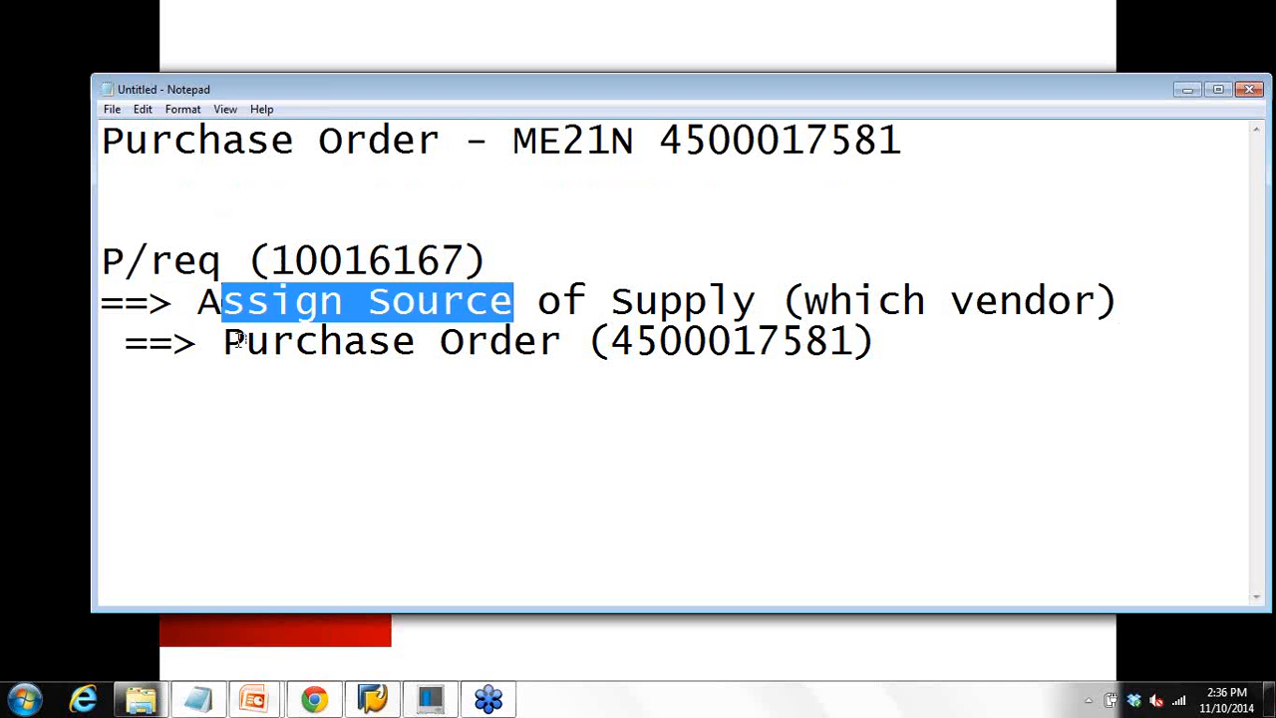
{"action": "left_click_drag", "start_coordinate": [244, 341], "coordinate": [560, 343]}
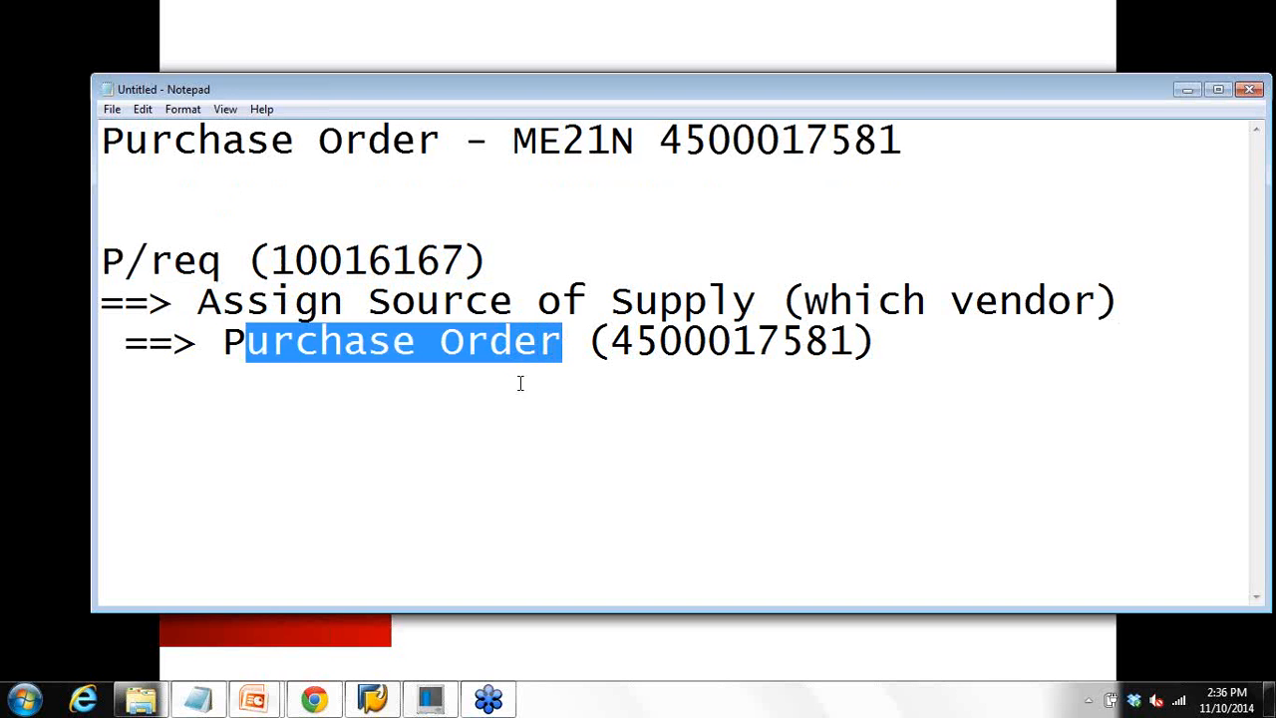
Step: Switch to the PowerPoint slide show and circle "Assign source", "manual" and "automatic" on the conversion diagram with the pen
{"action": "mouse_move", "coordinate": [255, 700]}
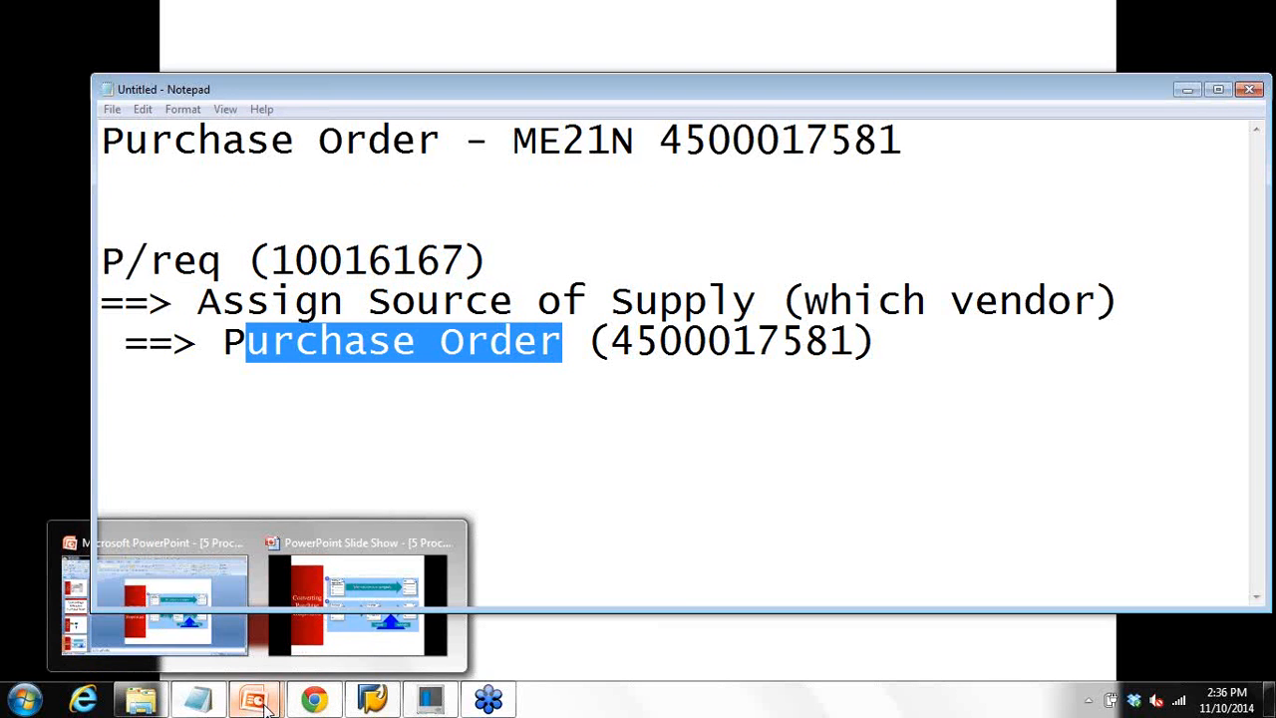
{"action": "left_click", "coordinate": [356, 634]}
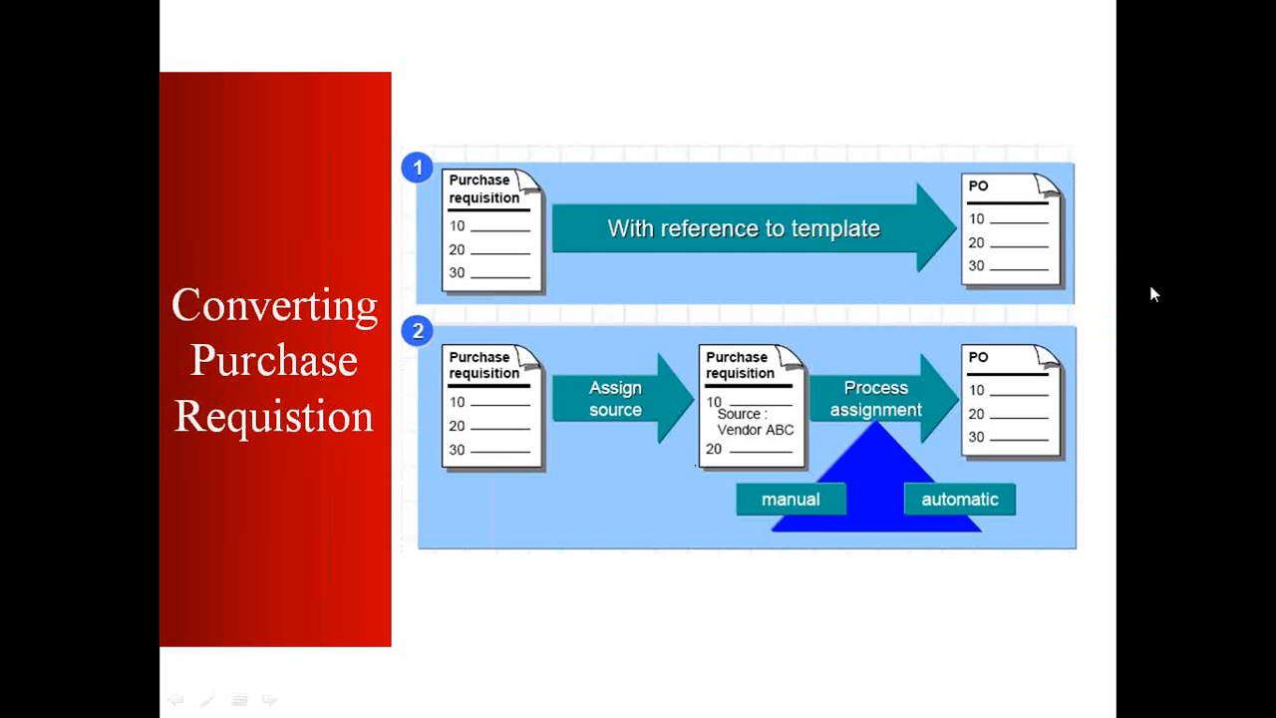
{"action": "key", "text": "ctrl+p"}
{"action": "mouse_move", "coordinate": [584, 379]}
{"action": "left_mouse_down"}
{"action": "mouse_move", "coordinate": [675, 439]}
{"action": "mouse_move", "coordinate": [588, 361]}
{"action": "mouse_move", "coordinate": [588, 411]}
{"action": "left_mouse_up"}
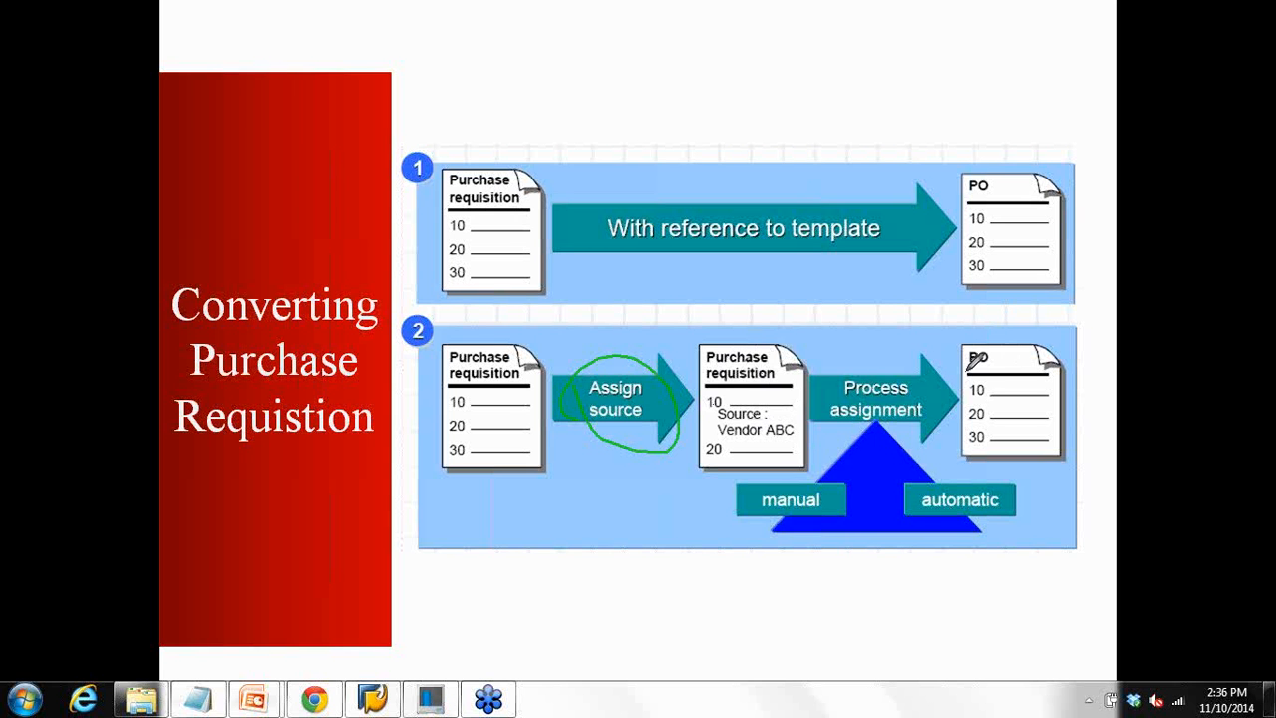
{"action": "mouse_move", "coordinate": [826, 472]}
{"action": "left_mouse_down"}
{"action": "mouse_move", "coordinate": [736, 481]}
{"action": "mouse_move", "coordinate": [806, 526]}
{"action": "mouse_move", "coordinate": [839, 486]}
{"action": "left_mouse_up"}
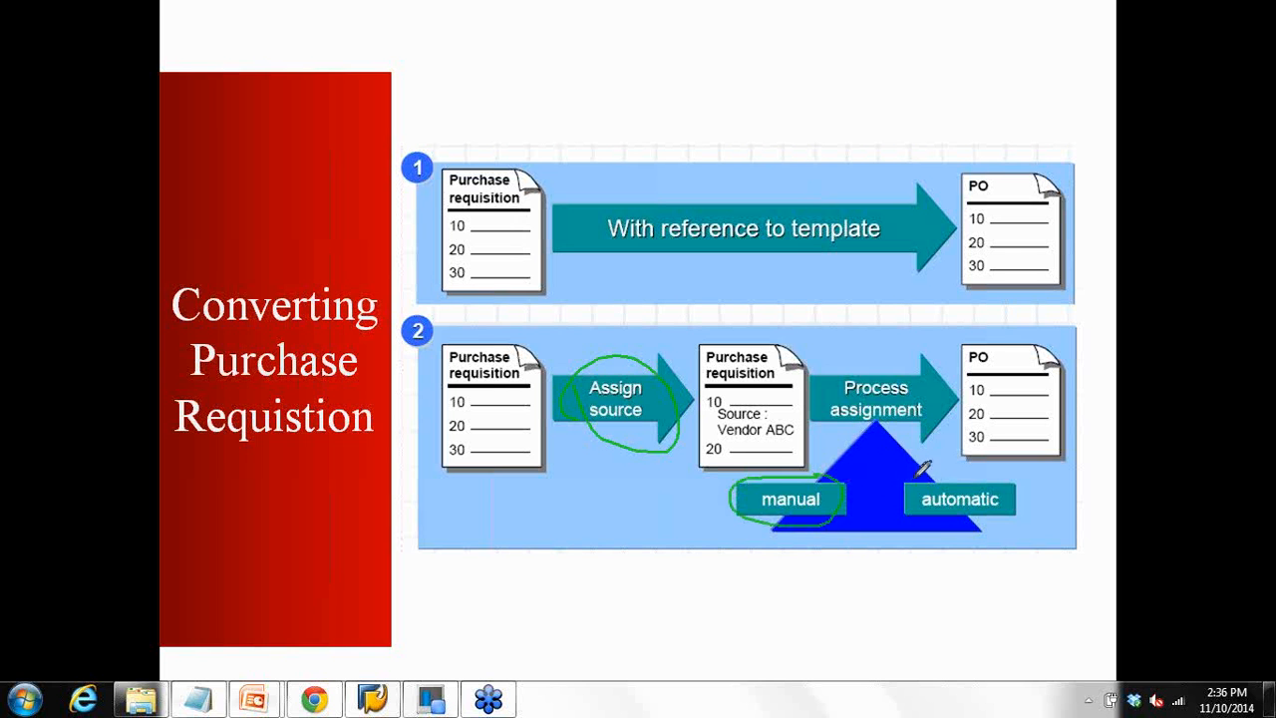
{"action": "mouse_move", "coordinate": [922, 468]}
{"action": "left_mouse_down"}
{"action": "mouse_move", "coordinate": [995, 528]}
{"action": "mouse_move", "coordinate": [1002, 464]}
{"action": "mouse_move", "coordinate": [917, 474]}
{"action": "left_mouse_up"}
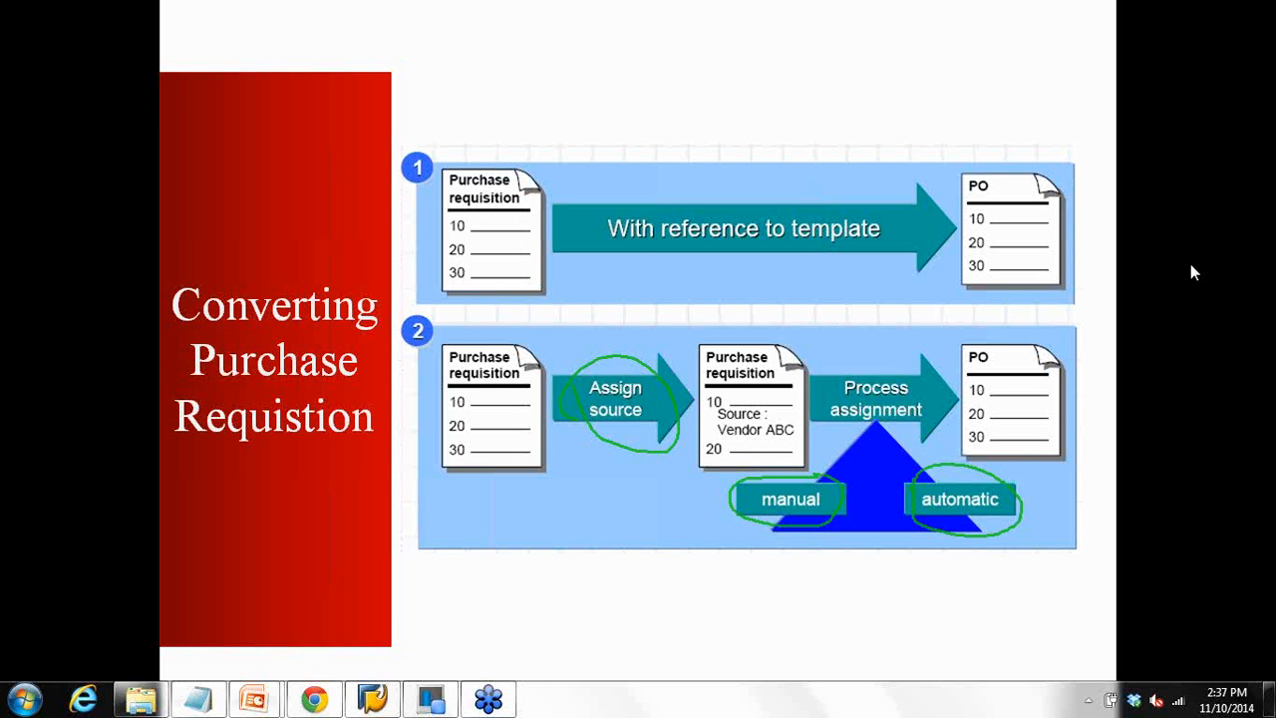
Step: Switch back to Notepad and clear the green pen circles from the screen
{"action": "left_click", "coordinate": [202, 700]}
{"action": "left_click", "coordinate": [366, 437]}
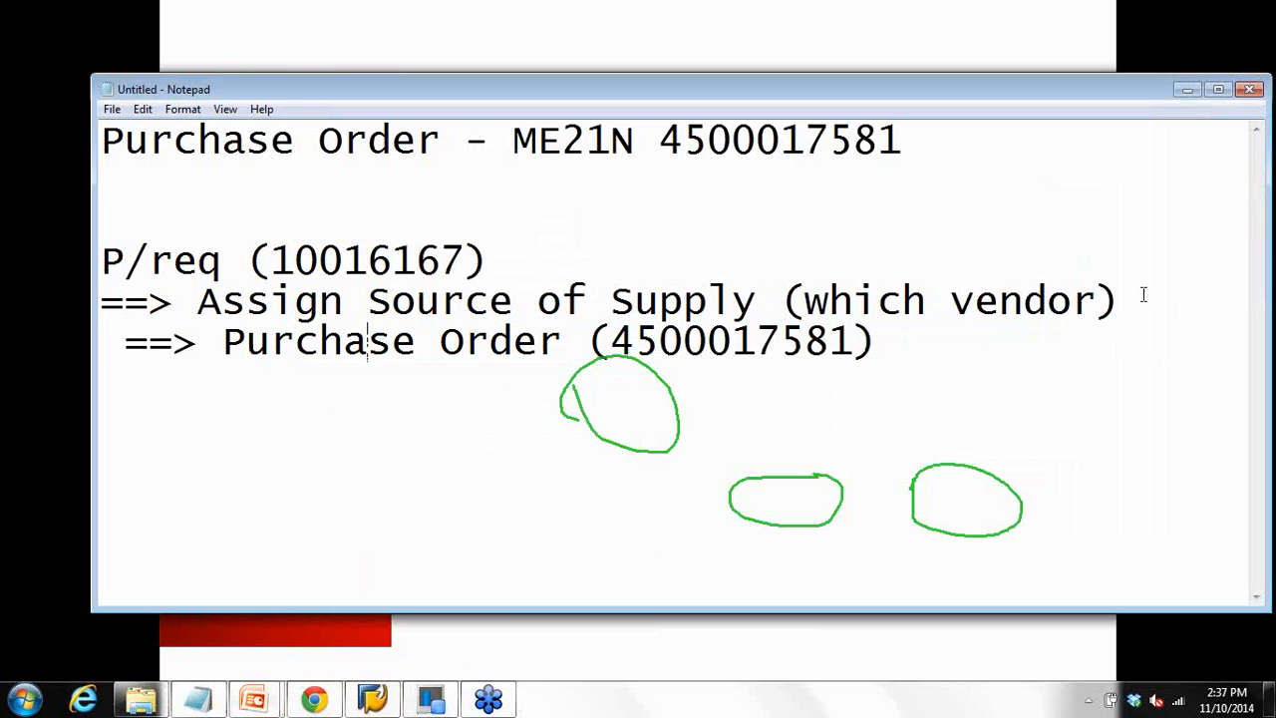
{"action": "key", "text": "Escape"}
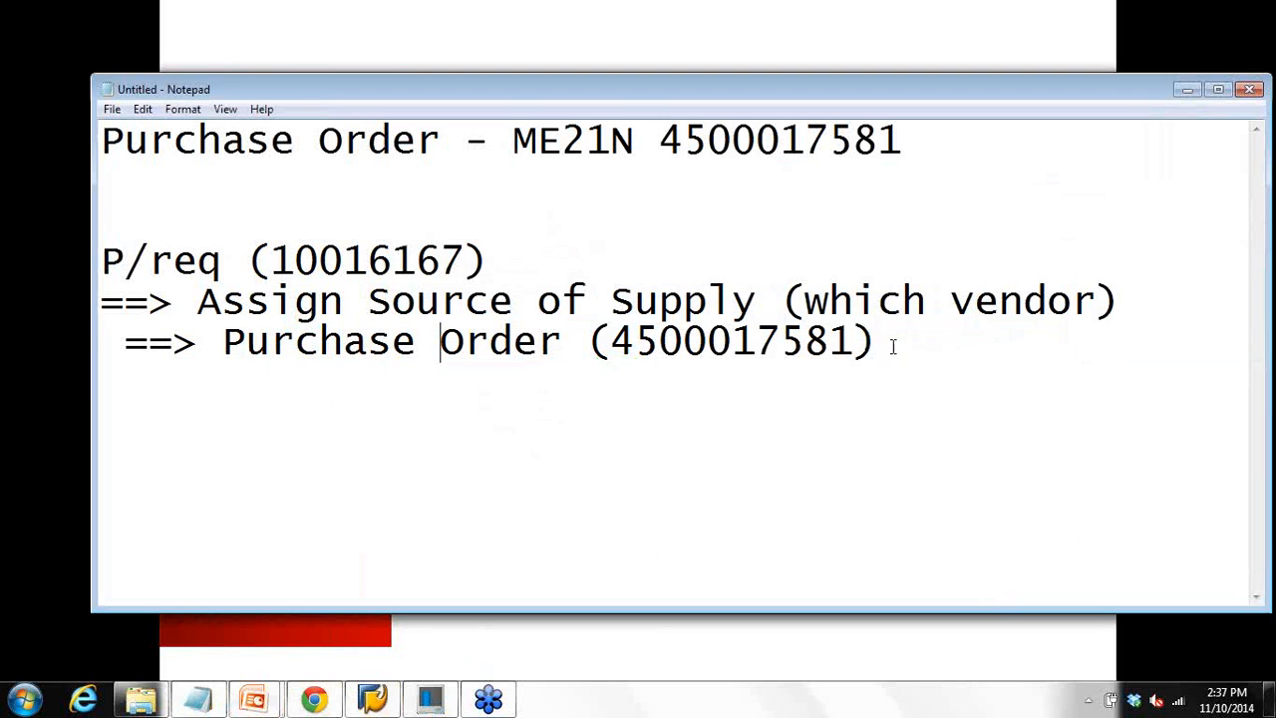
Step: Leave a blank line below the Purchase Order line and add the note "Automatic conversion of a P/req to PO = ME59"
{"action": "left_click", "coordinate": [905, 341]}
{"action": "type", "text": "Automatic "}
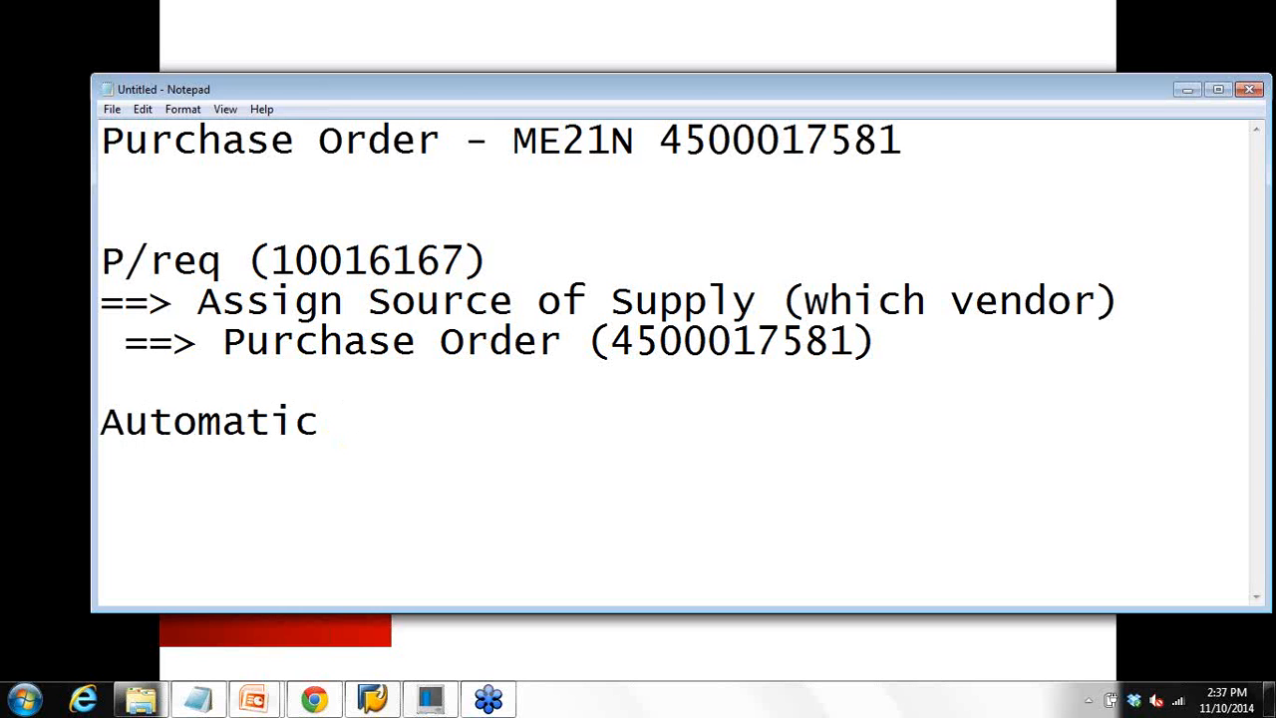
{"action": "type", "text": "con"}
{"action": "type", "text": "sion og s"}
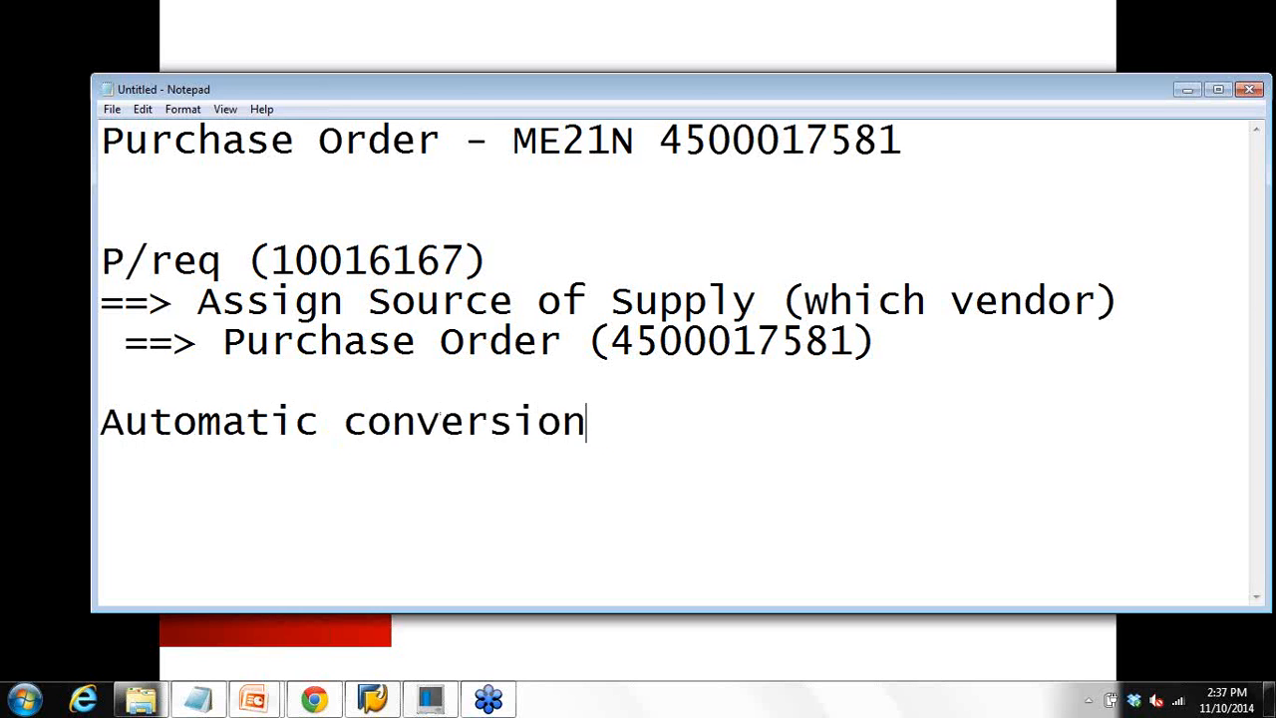
{"action": "key", "text": "BackSpace"}
{"action": "key", "text": "BackSpace"}
{"action": "key", "text": "BackSpace"}
{"action": "key", "text": "BackSpace"}
{"action": "type", "text": "of a P"}
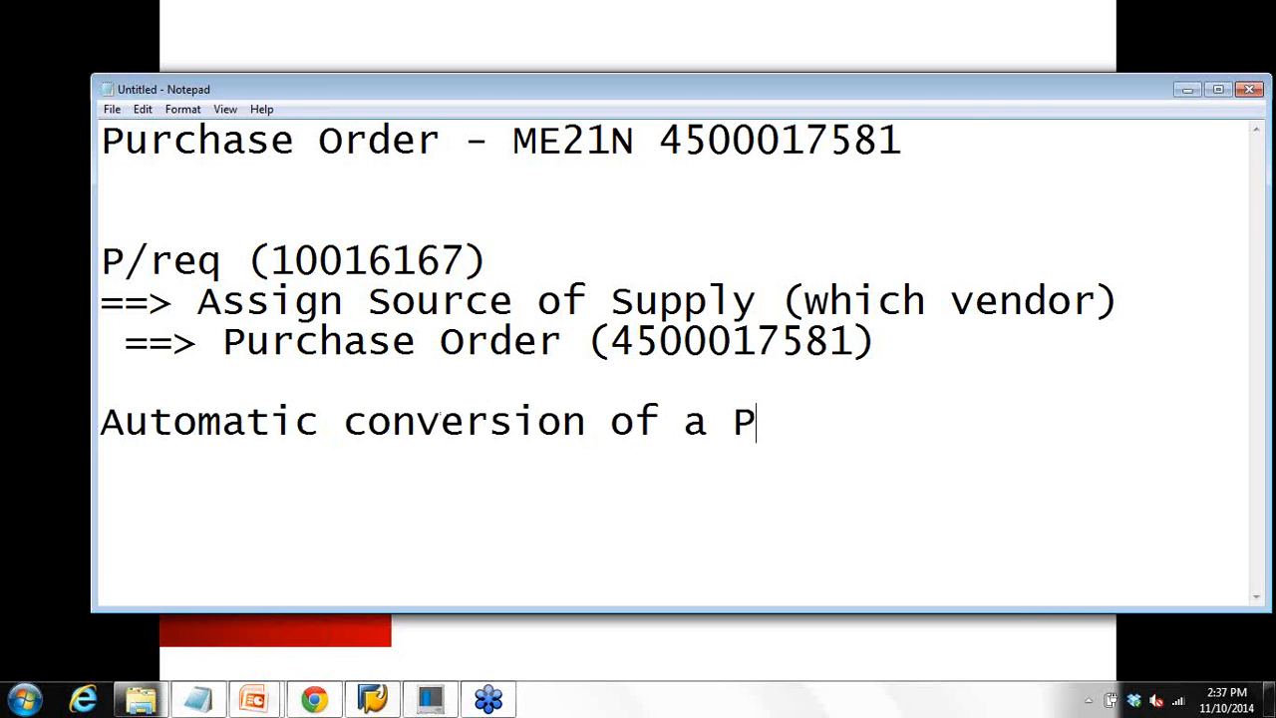
{"action": "type", "text": "/req to"}
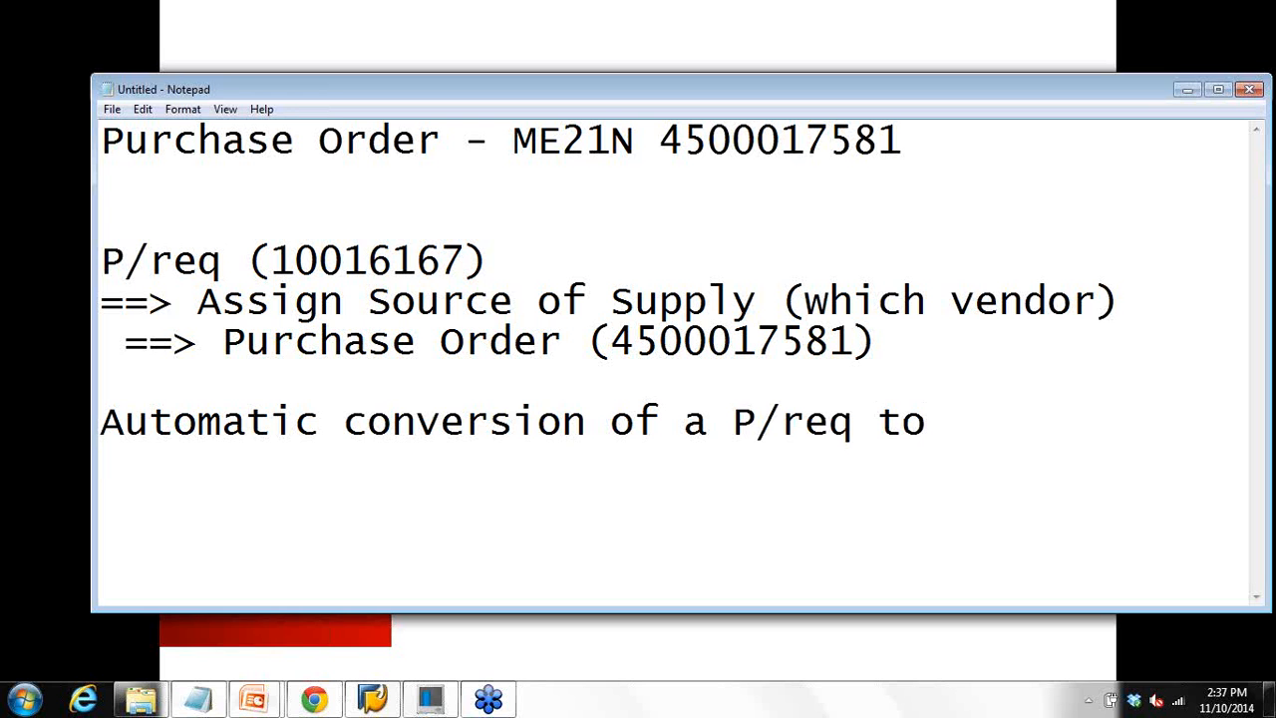
{"action": "key", "text": "Return"}
{"action": "type", "text": "PO = ME59"}
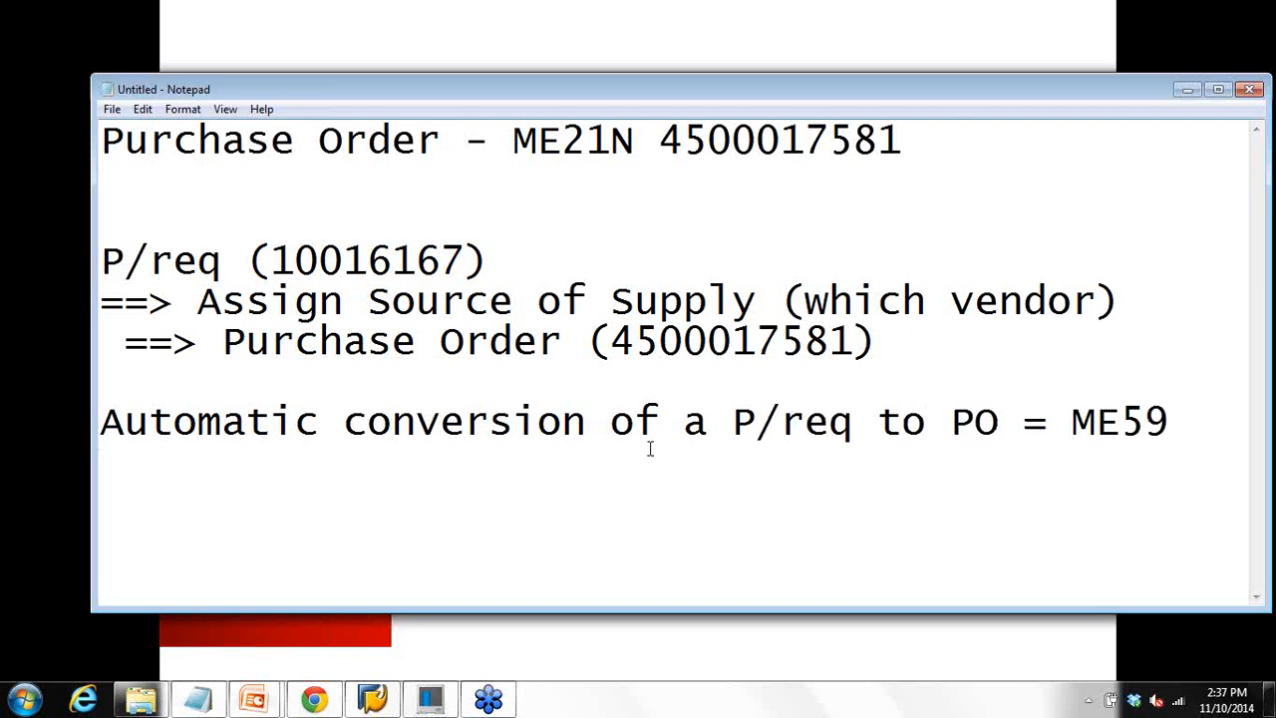
Step: Switch to SAP and open transaction ME59 for automatic creation of purchase orders from requisitions
{"action": "left_click", "coordinate": [373, 699]}
{"action": "left_click", "coordinate": [138, 52]}
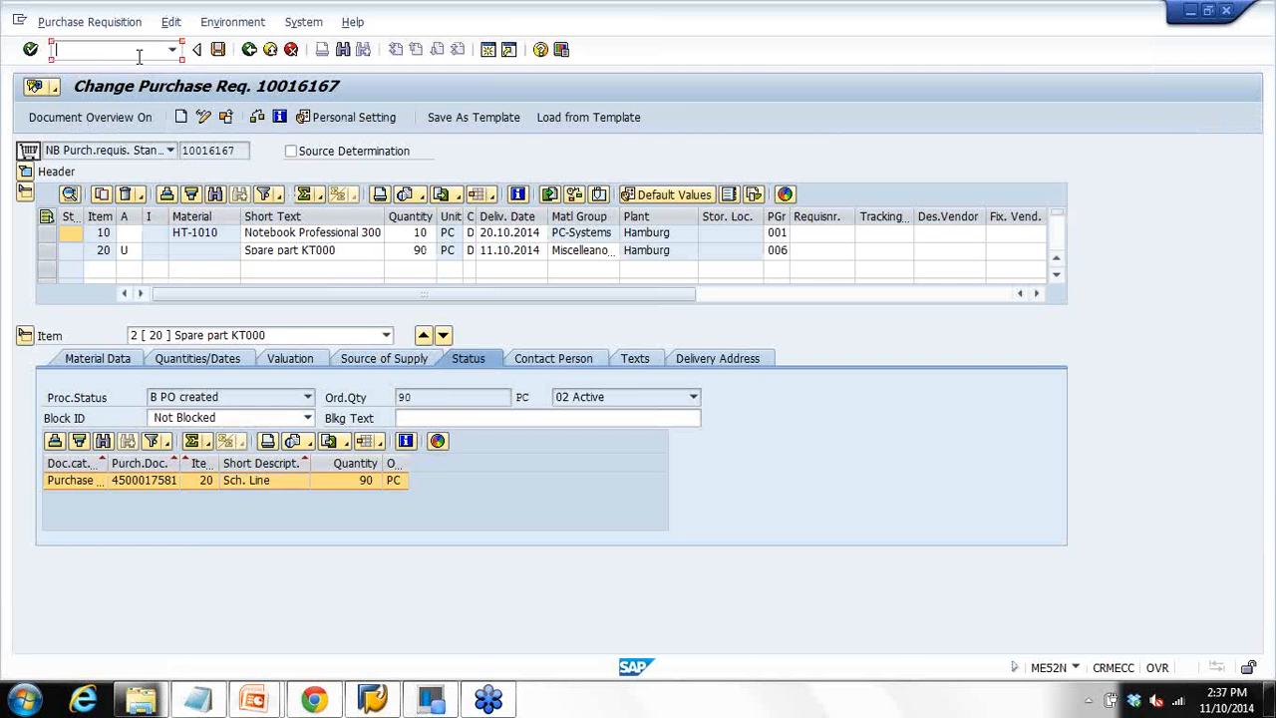
{"action": "type", "text": "/nme59"}
{"action": "key", "text": "Return"}
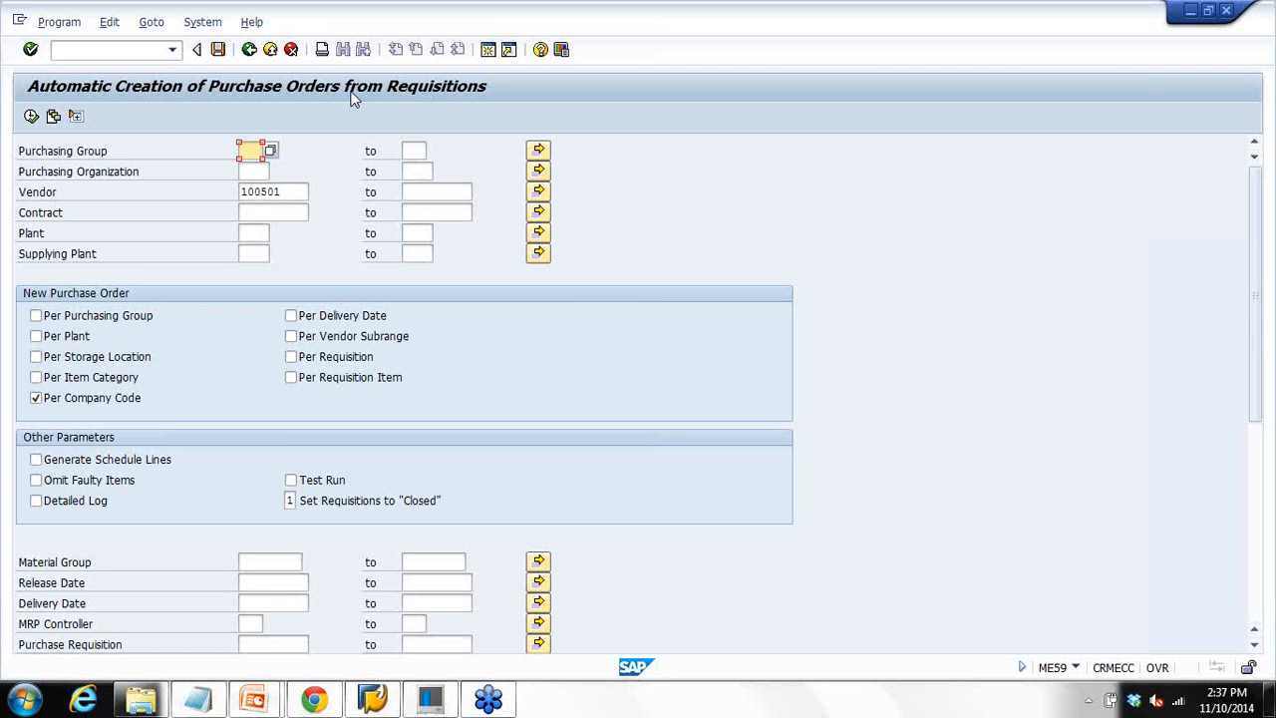
Step: Switch to the PowerPoint slide show and advance to the slide on copying P/Req data to a purchase order
{"action": "left_click", "coordinate": [254, 698]}
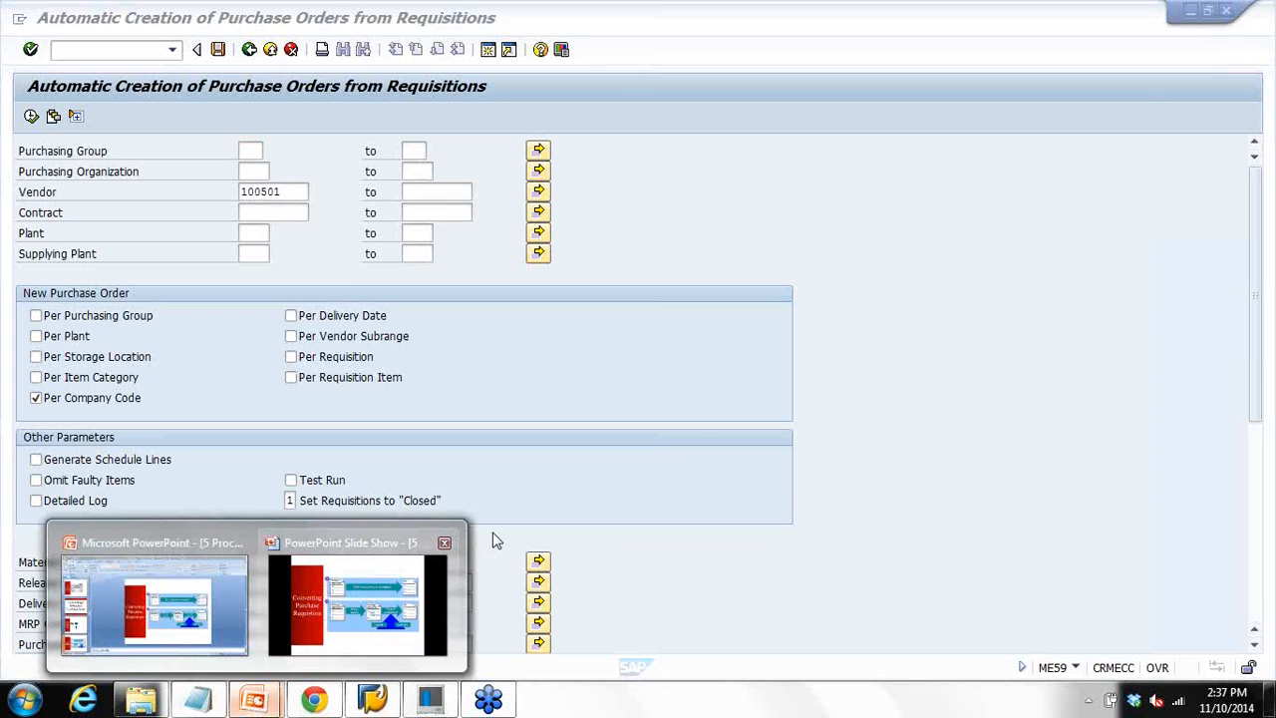
{"action": "left_click", "coordinate": [417, 576]}
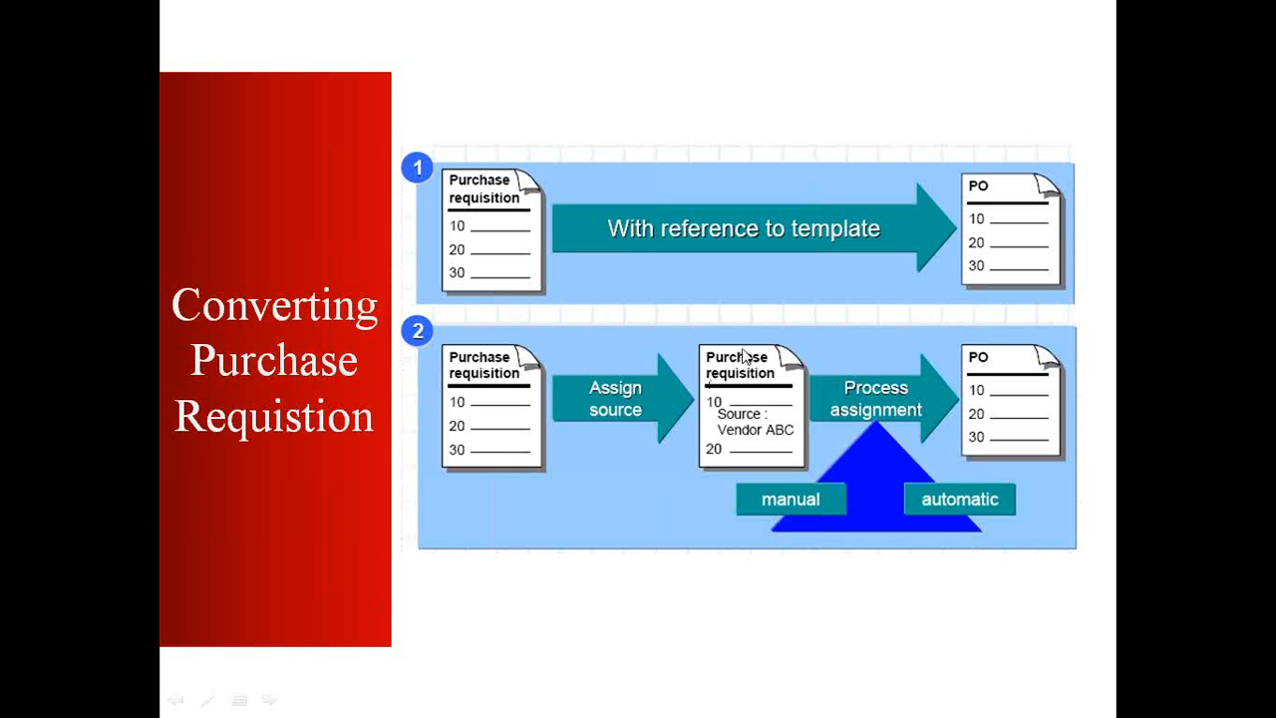
{"action": "left_click", "coordinate": [362, 340]}
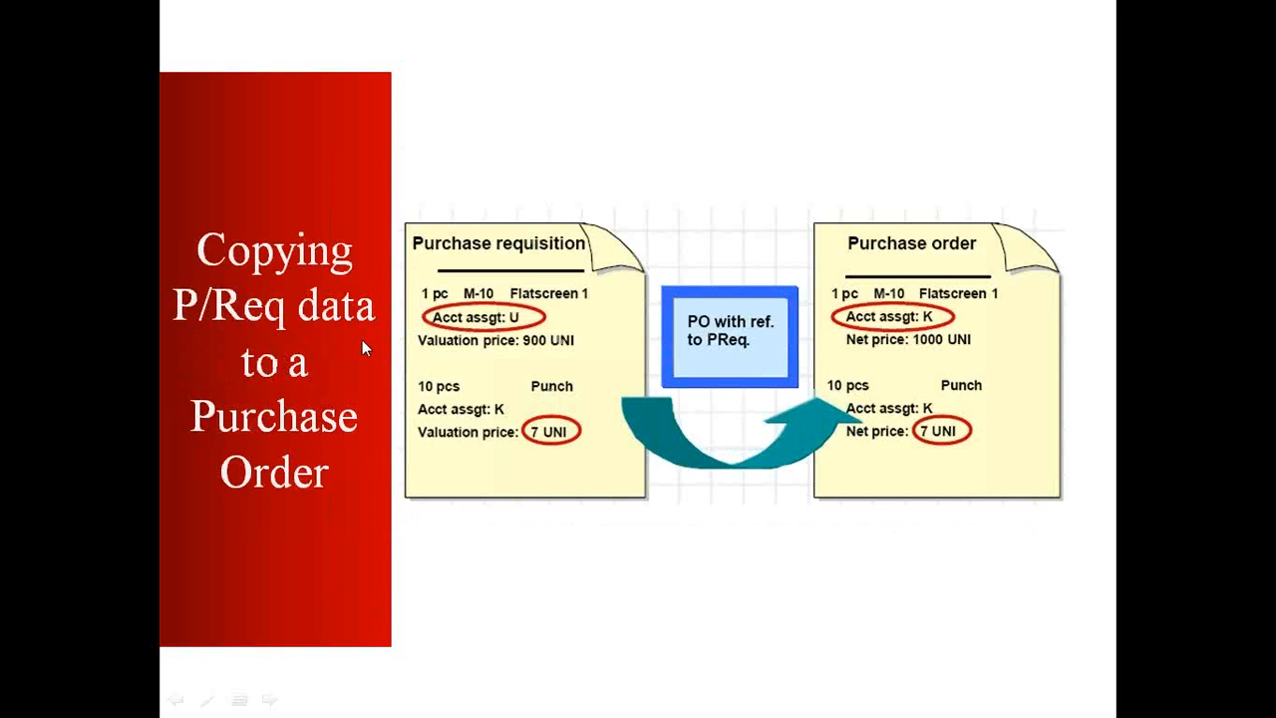
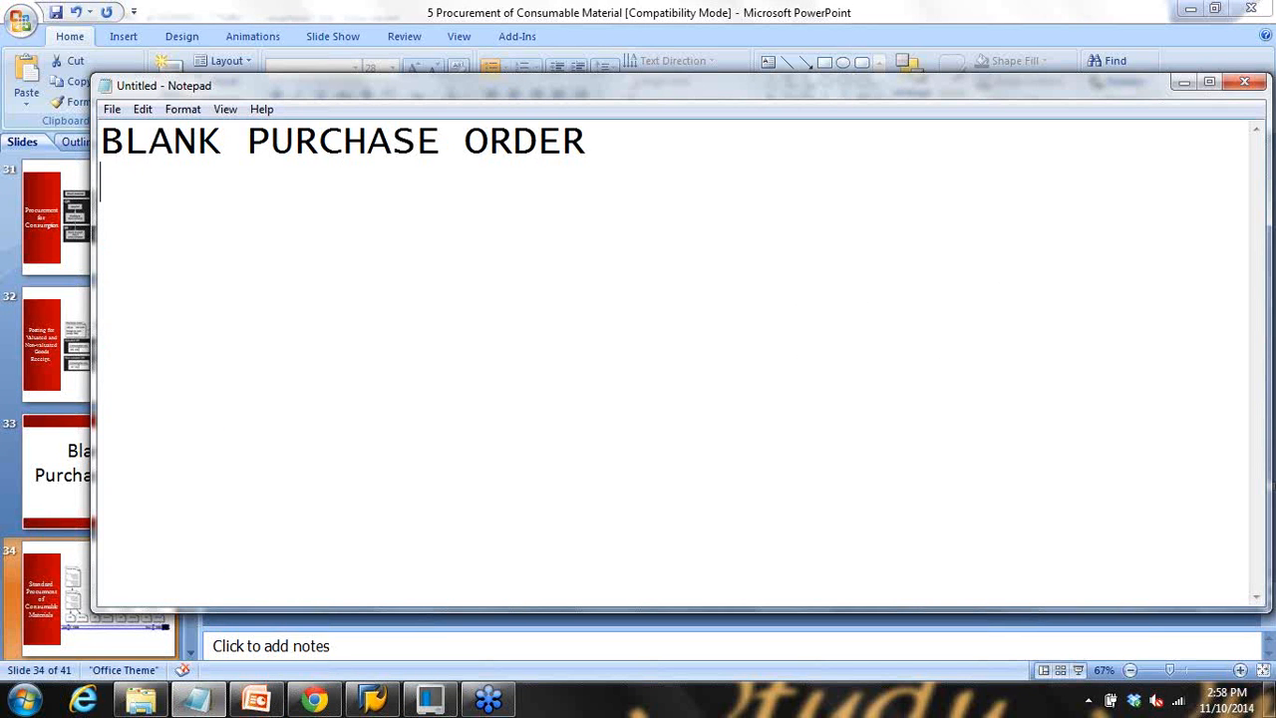
Step: Under the BLANK PURCHASE ORDER heading in Notepad, write "1. Create a blank PO" with indented lines "==> Invoice 1" and "==> Invoice 2"
{"action": "type", "text": "1. Cre"}
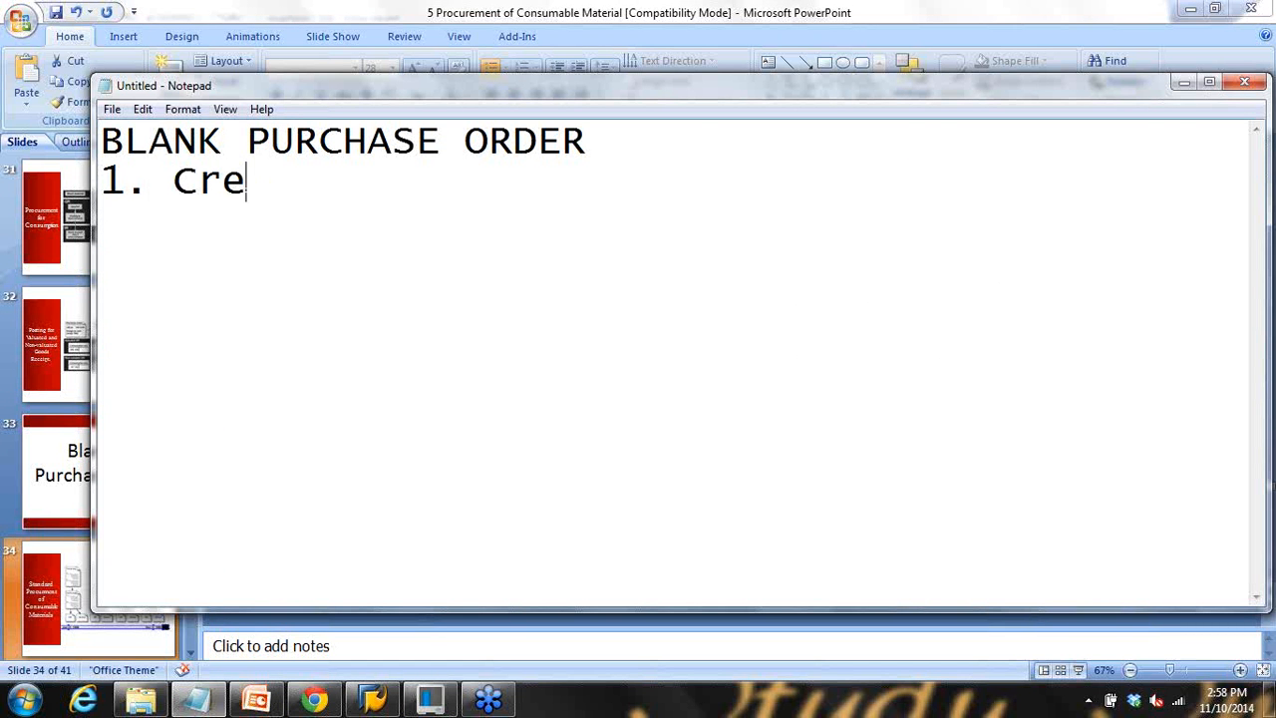
{"action": "type", "text": "ate a blan"}
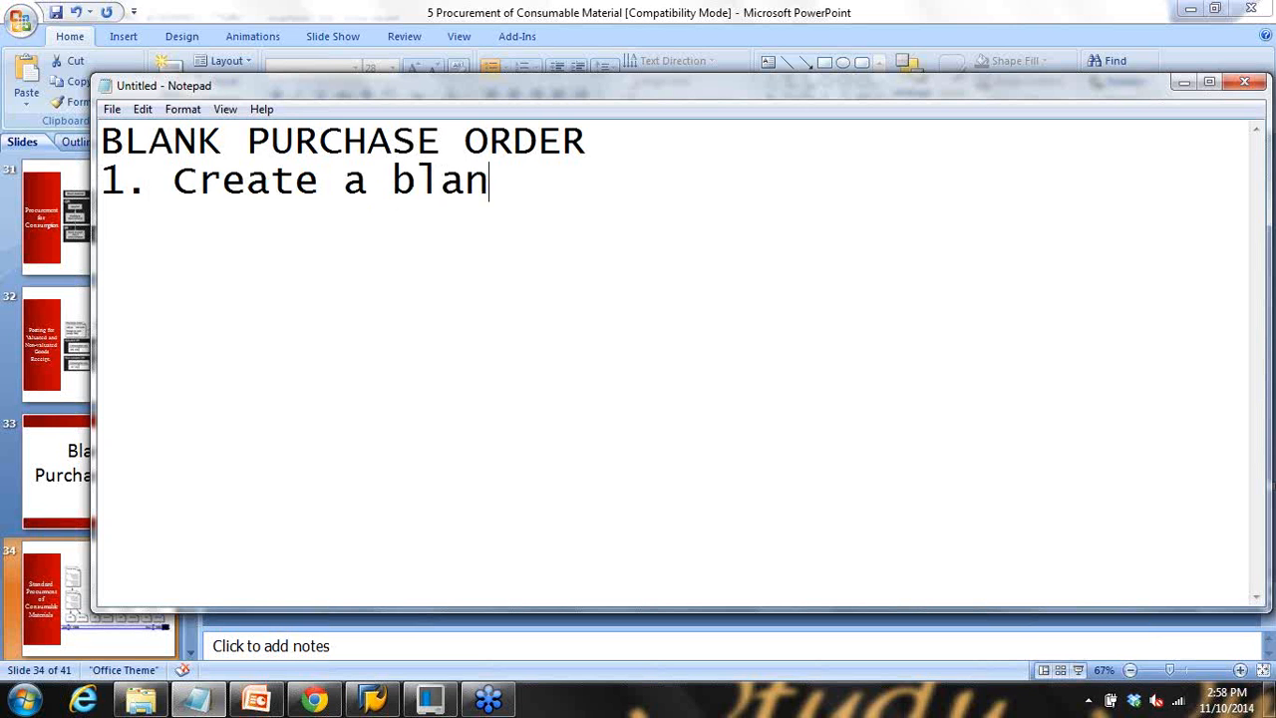
{"action": "type", "text": "k PO"}
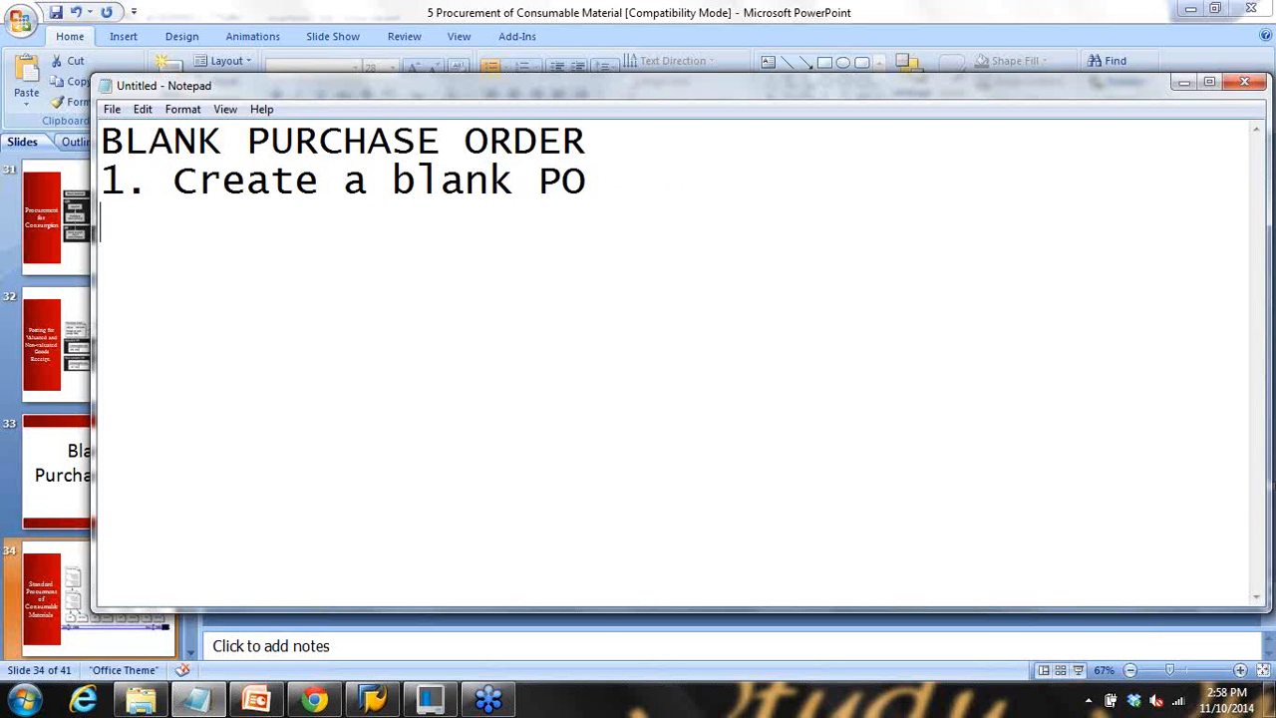
{"action": "type", "text": "2"}
{"action": "key", "text": "BackSpace"}
{"action": "type", "text": "==> I"}
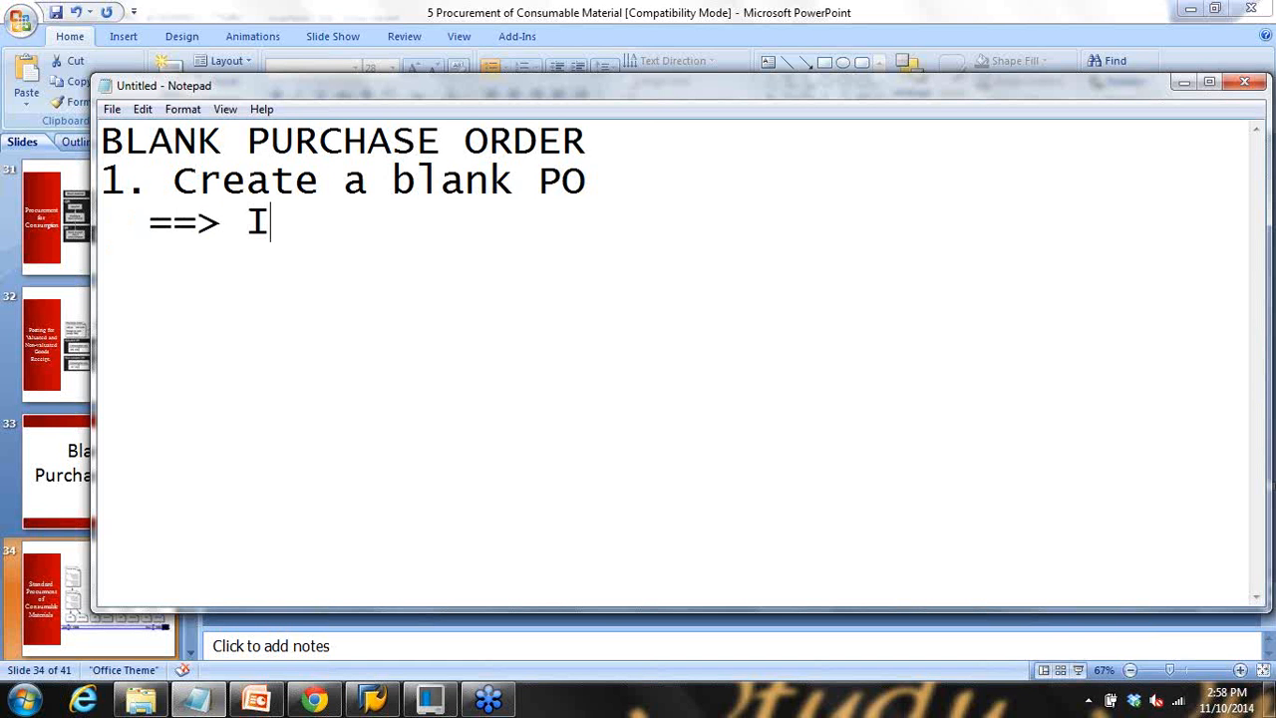
{"action": "type", "text": "nvoice 1"}
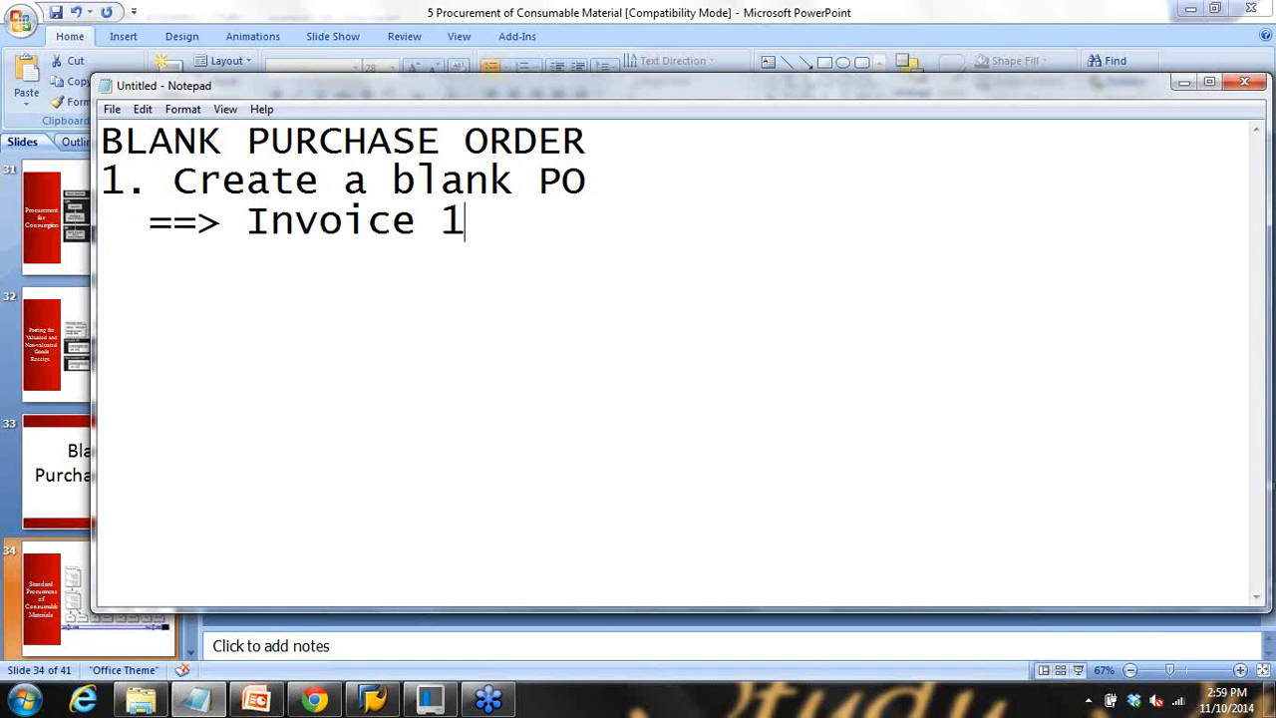
{"action": "key", "text": "Return"}
{"action": "type", "text": "==> Invoice 2"}
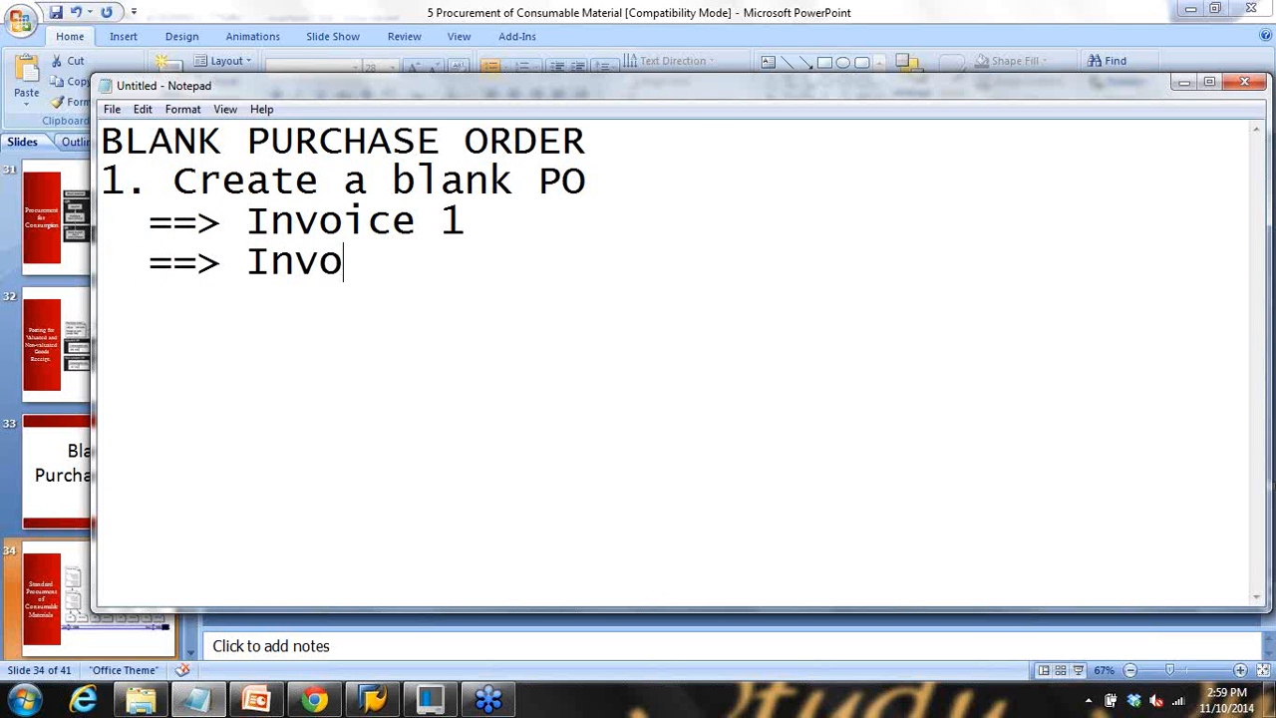
{"action": "key", "text": "Return"}
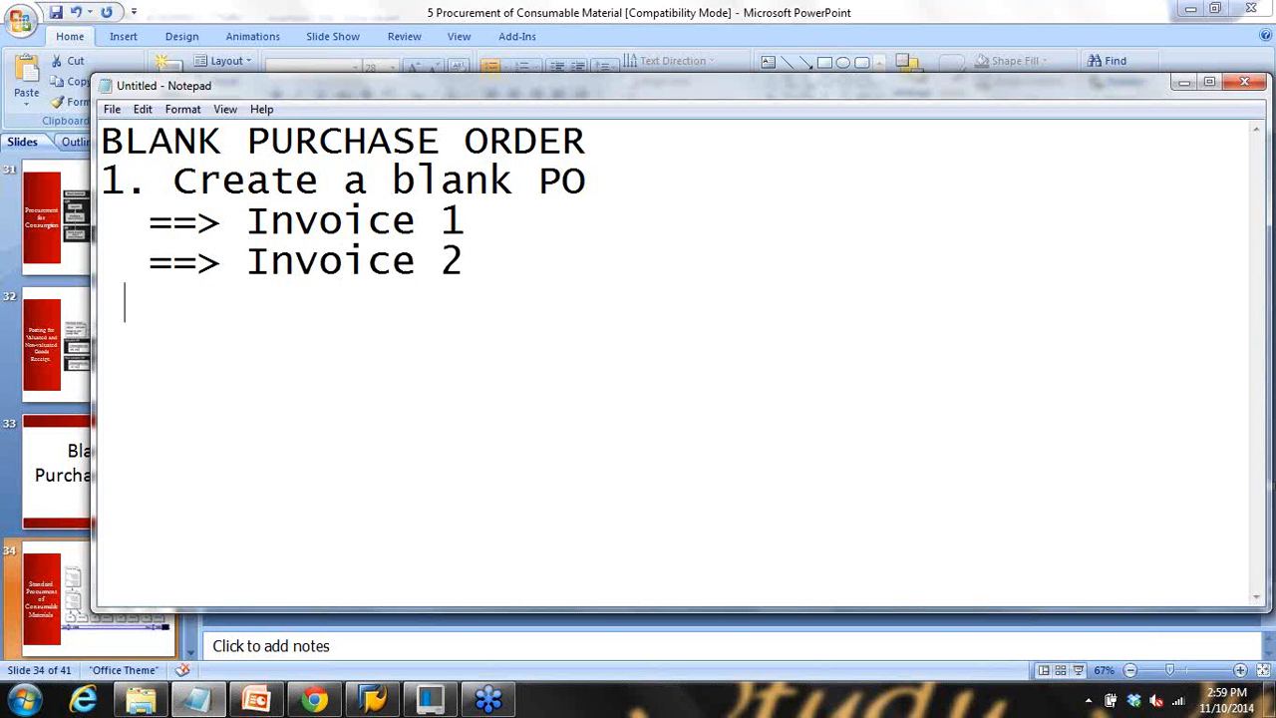
Step: Copy the Invoice 2 line to a new line as "==> Invoice 3" and add a row of dots below it
{"action": "left_click_drag", "start_coordinate": [148, 261], "coordinate": [466, 272]}
{"action": "key", "text": "ctrl+c"}
{"action": "left_click", "coordinate": [480, 269]}
{"action": "key", "text": "Down"}
{"action": "key", "text": "ctrl+v"}
{"action": "key", "text": "BackSpace"}
{"action": "type", "text": "3"}
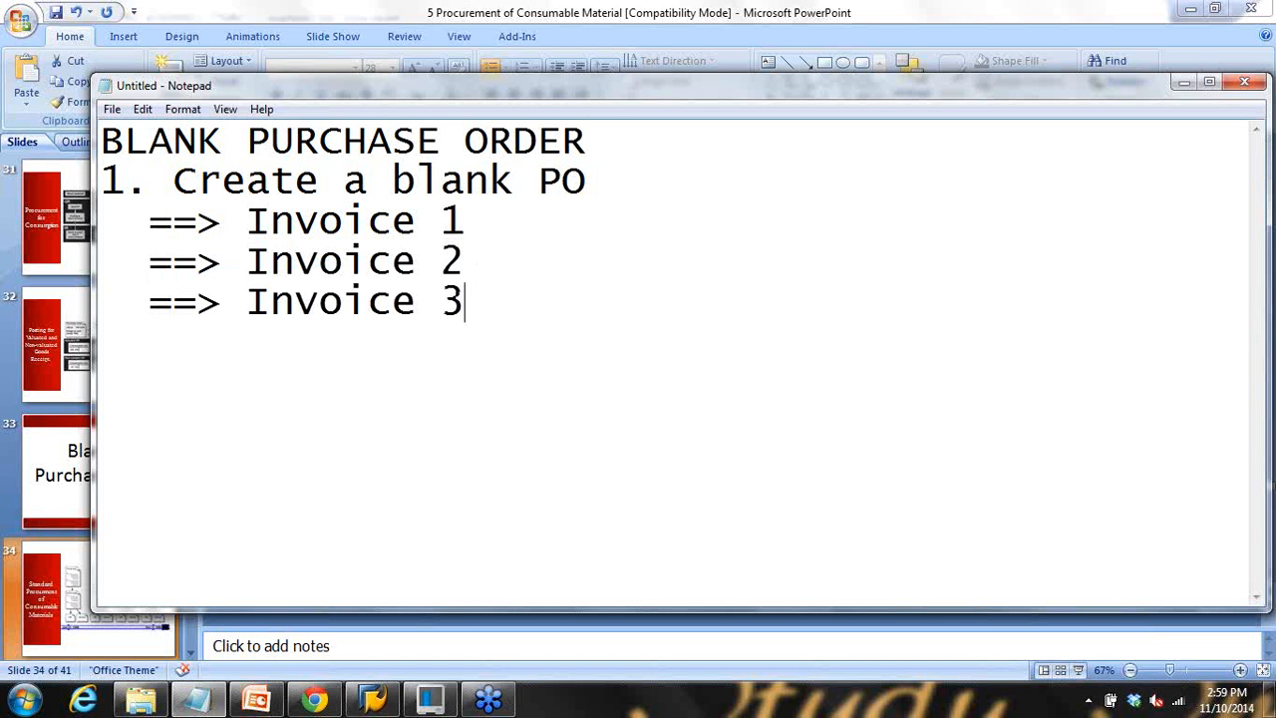
{"action": "key", "text": "Return"}
{"action": "type", "text": "................"}
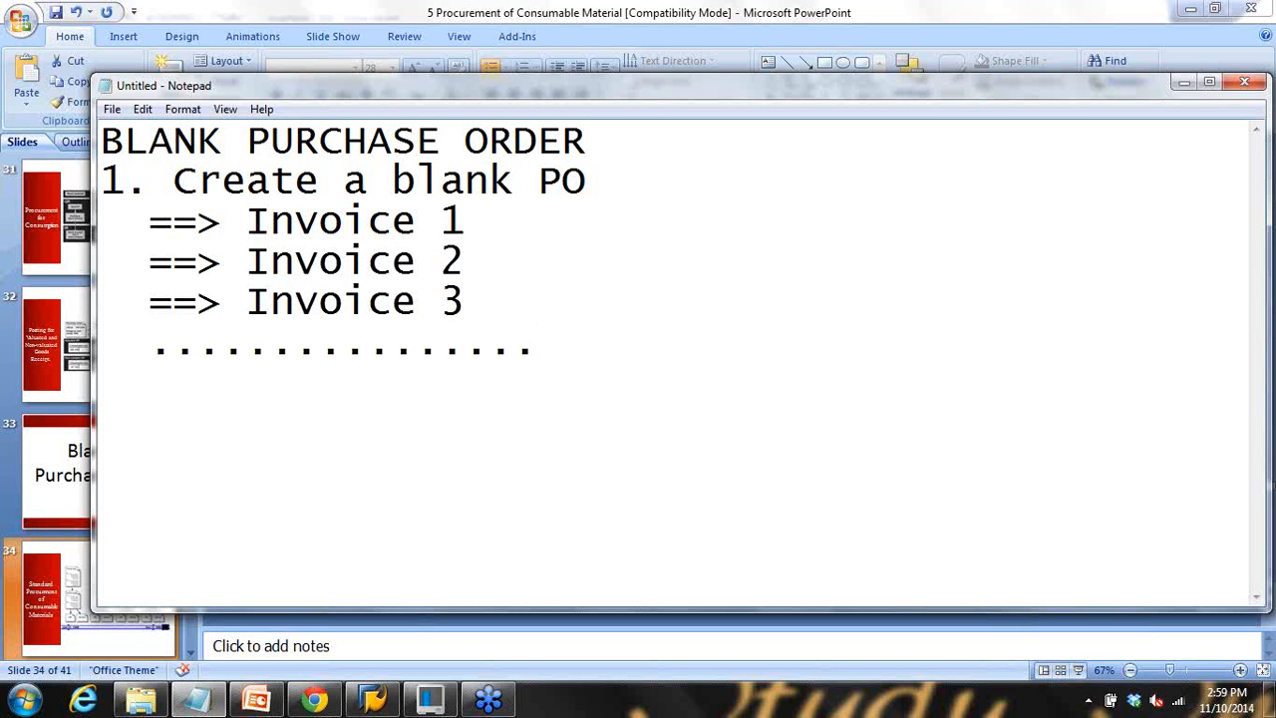
Step: Minimize Notepad, show the Standard Procurement of Consumable Materials and Blanket Purchase Order slides full screen in PowerPoint, and exit the show
{"action": "left_click", "coordinate": [1181, 81]}
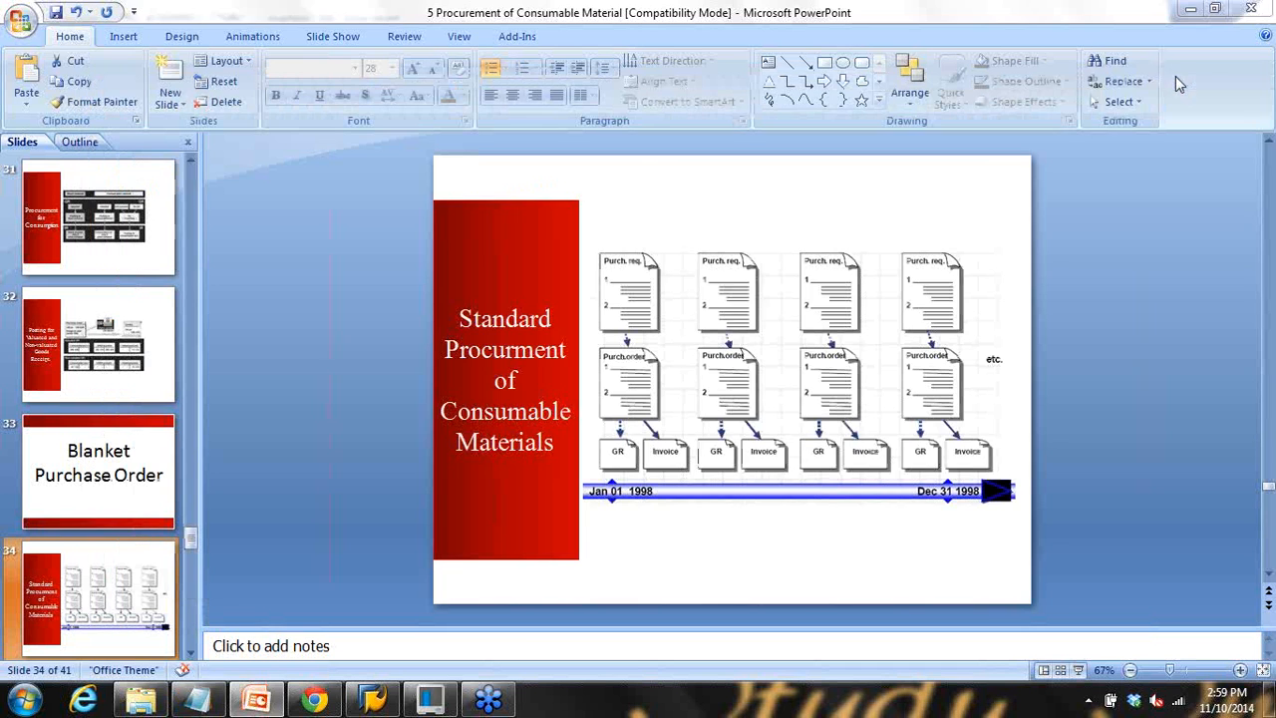
{"action": "left_click", "coordinate": [1078, 670]}
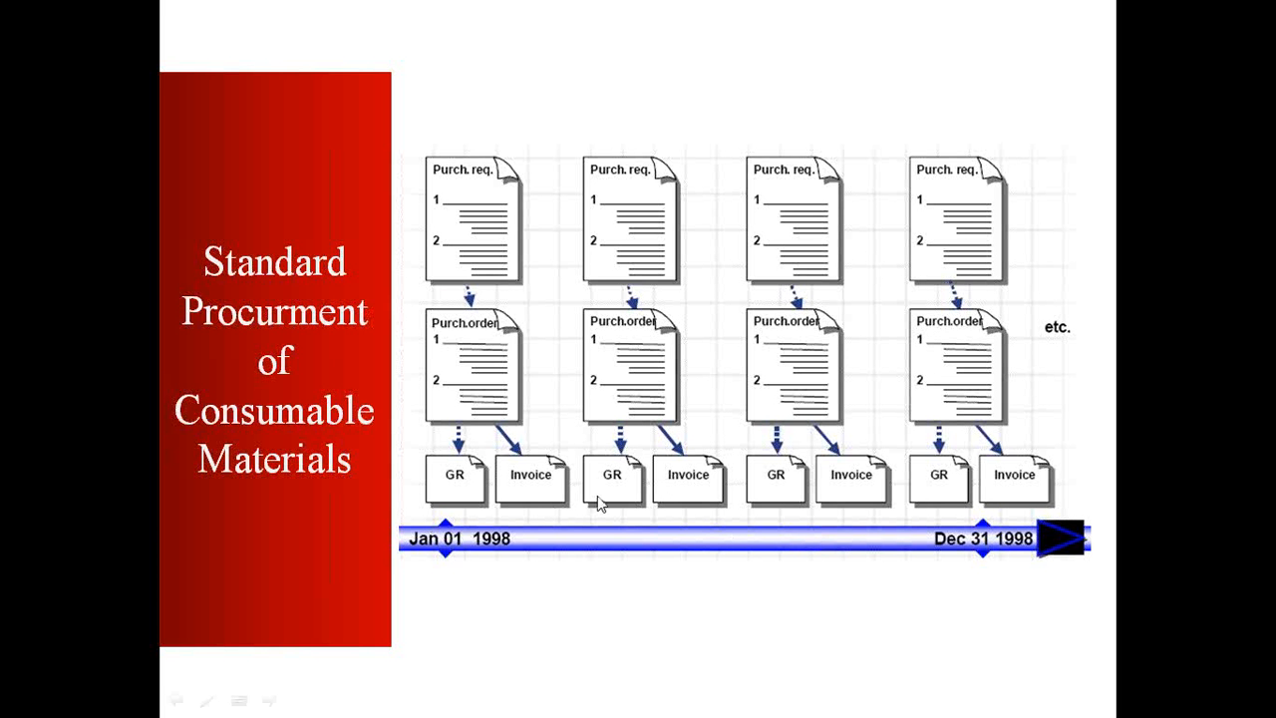
{"action": "key", "text": "Right"}
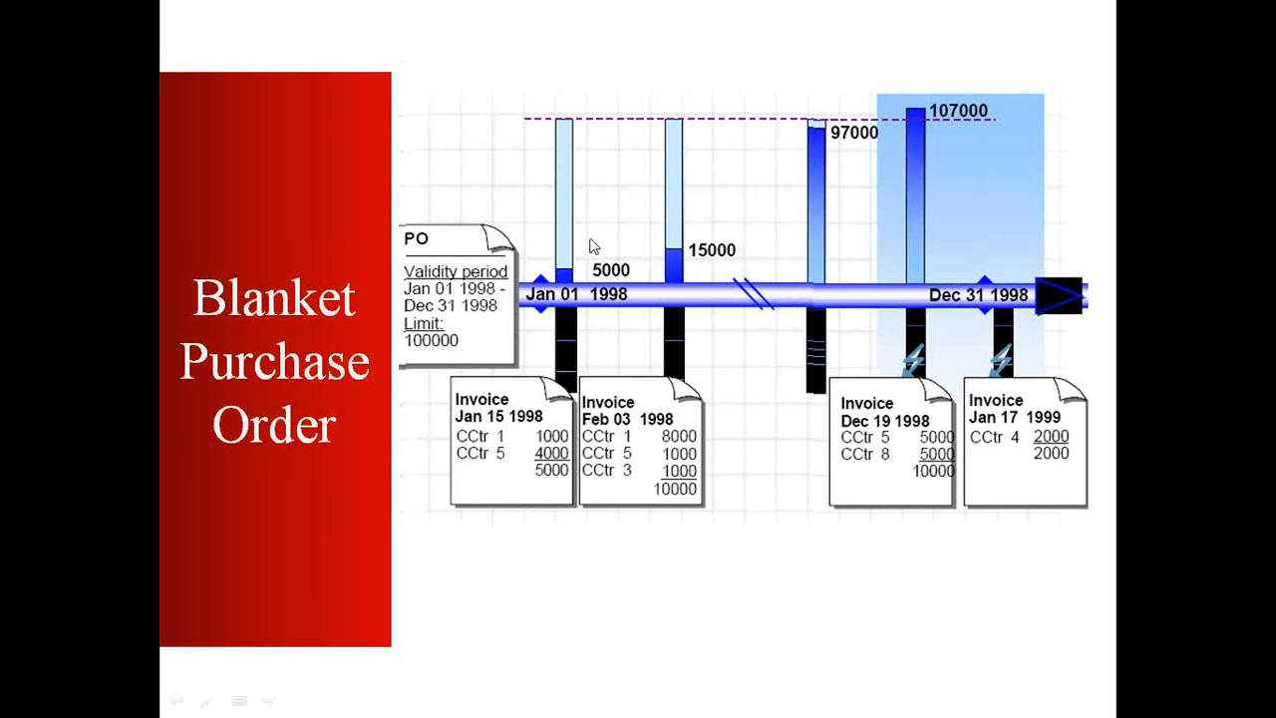
{"action": "key", "text": "Escape"}
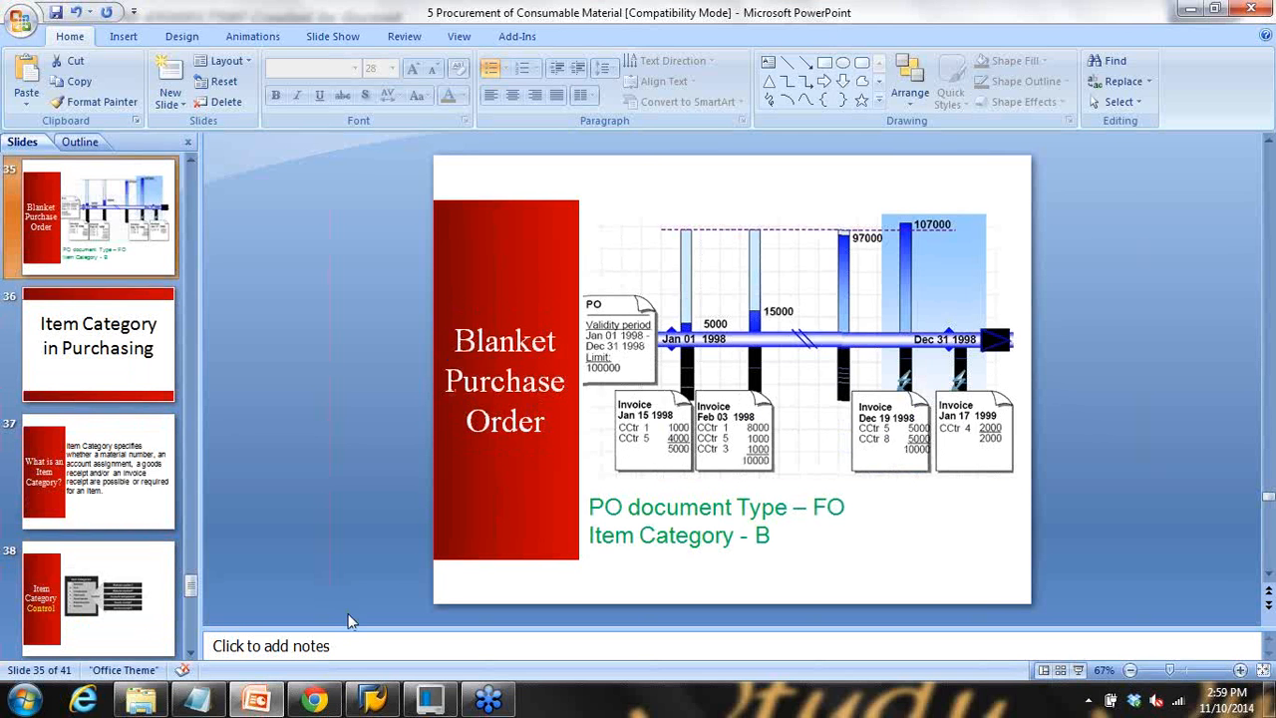
Step: Bring the Notepad notes up over SAP, highlight PURCHASE ORDER in the heading, and return to the SAP purchase order
{"action": "left_click", "coordinate": [373, 698]}
{"action": "left_click", "coordinate": [202, 698]}
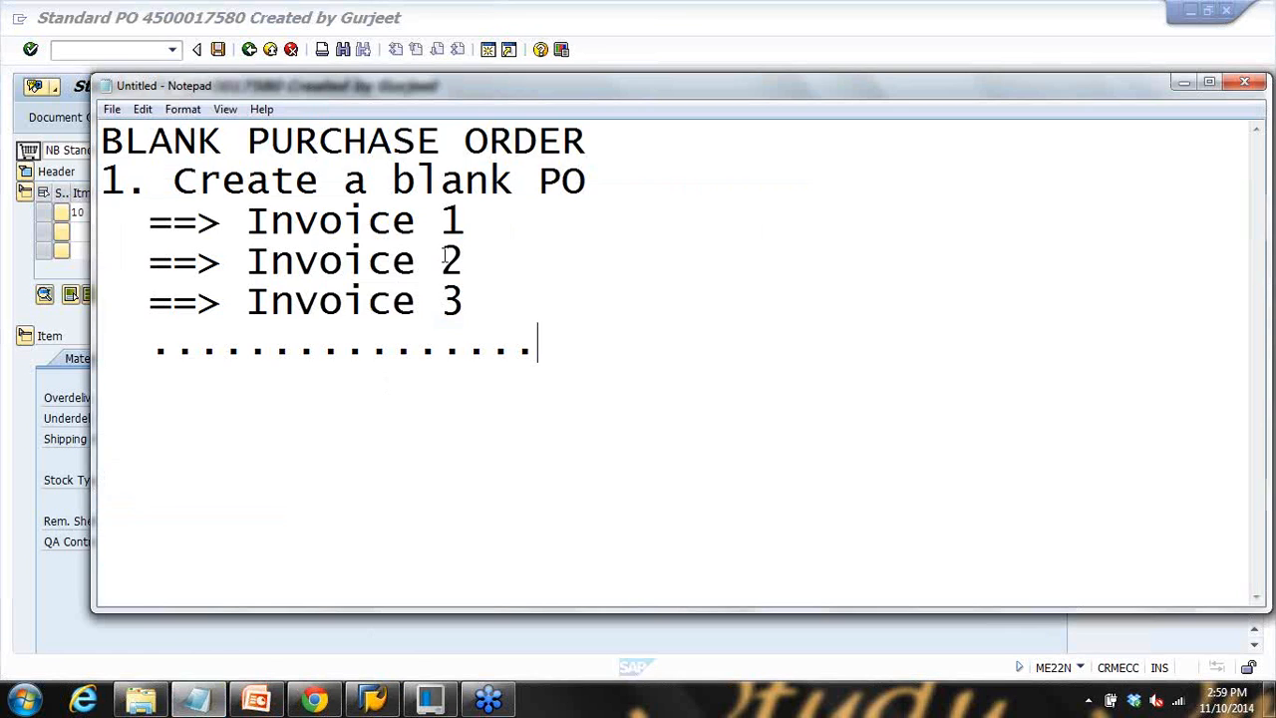
{"action": "left_click_drag", "start_coordinate": [197, 141], "coordinate": [590, 143]}
{"action": "left_click", "coordinate": [625, 151]}
{"action": "left_click", "coordinate": [678, 40]}
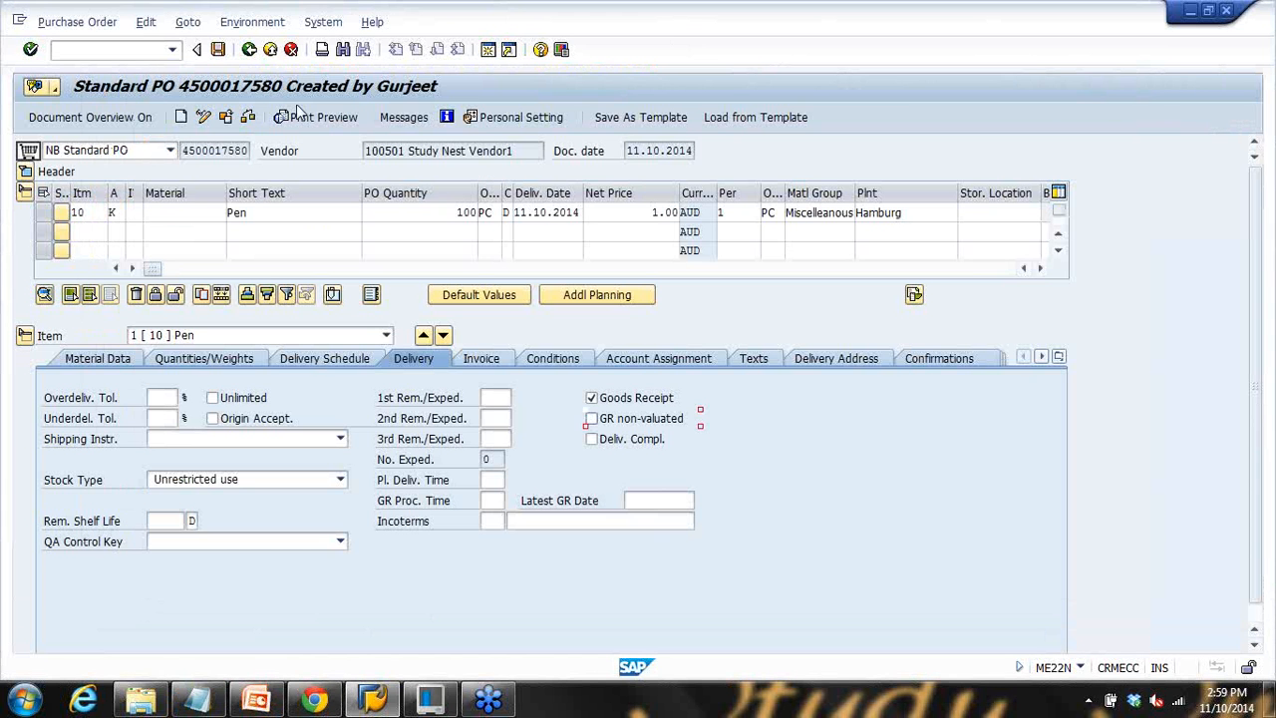
Step: Switch to PowerPoint and highlight "document Type – FO" on the Blanket Purchase Order slide
{"action": "left_click", "coordinate": [257, 697]}
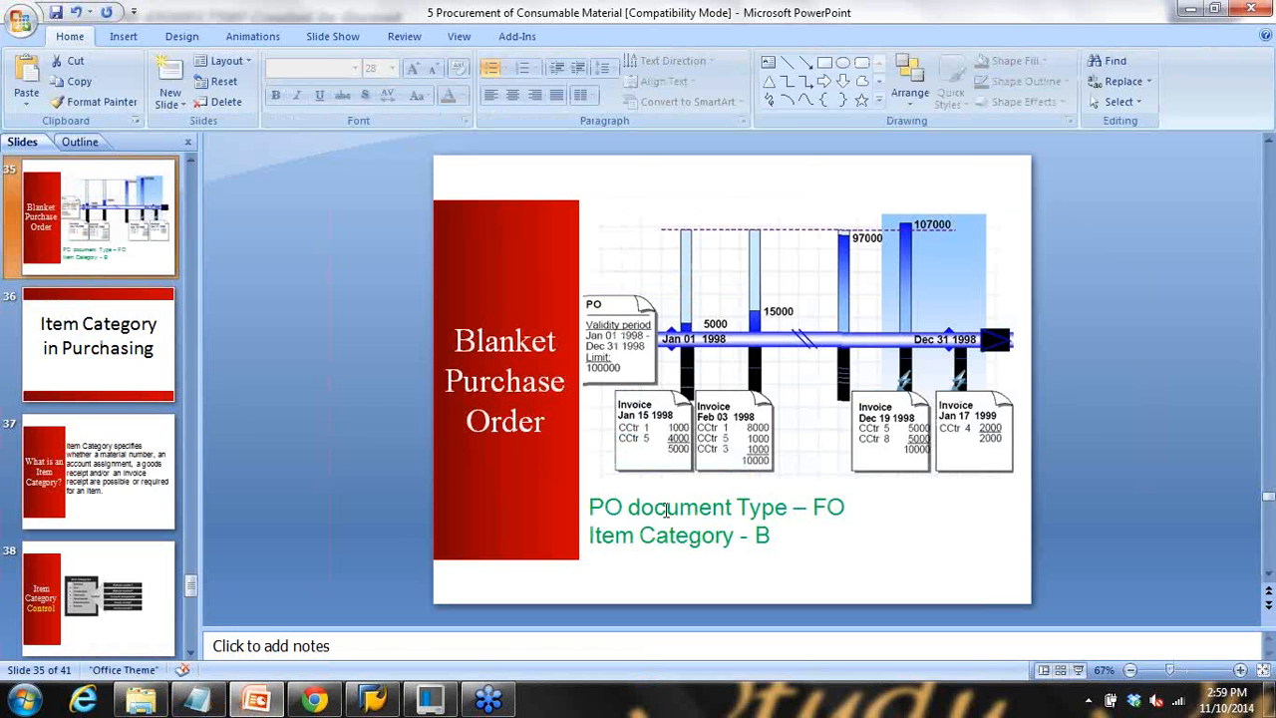
{"action": "left_click_drag", "start_coordinate": [645, 509], "coordinate": [846, 511]}
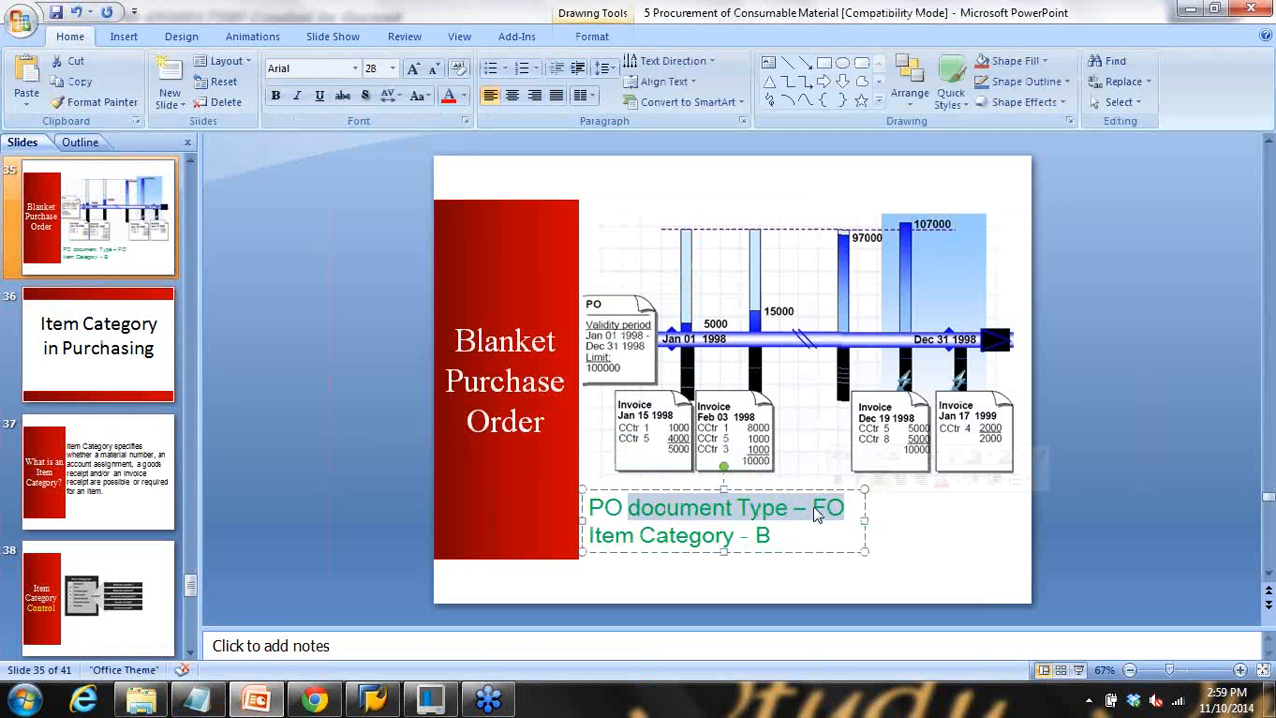
{"action": "left_click", "coordinate": [815, 510]}
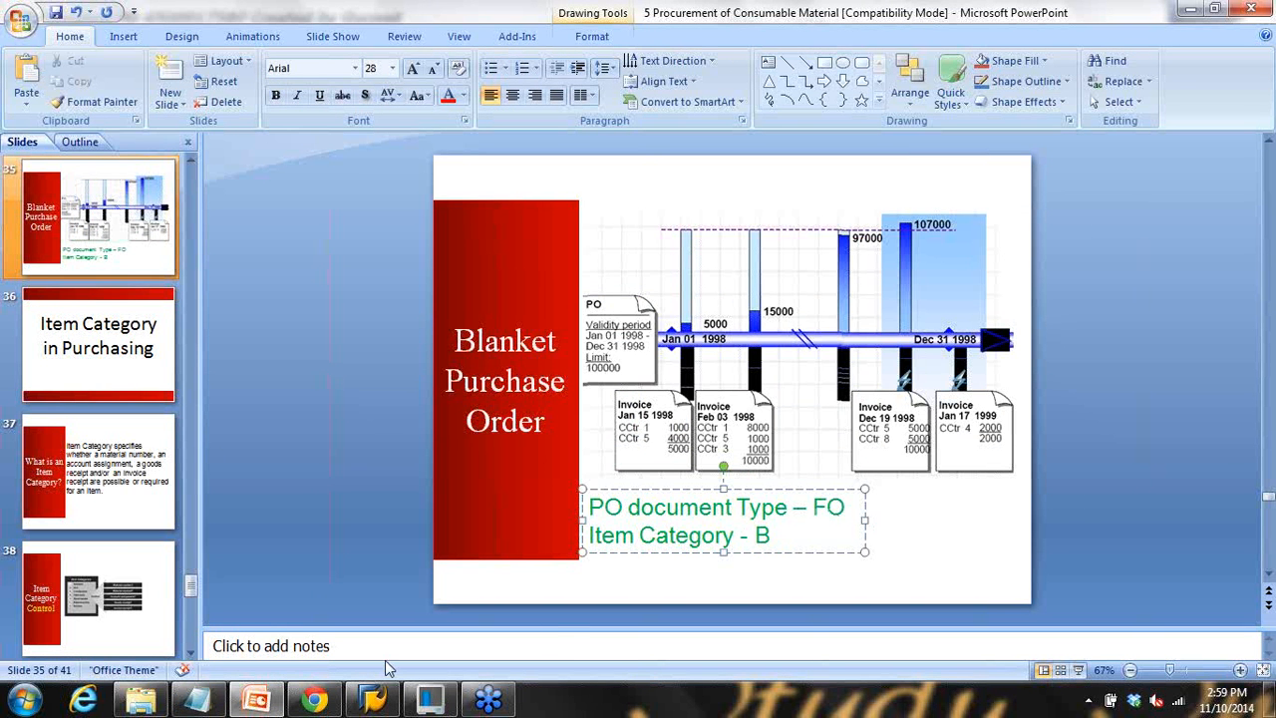
Step: Switch back to SAP and start creating a purchase order with transaction /nme21n
{"action": "left_click", "coordinate": [374, 698]}
{"action": "left_click", "coordinate": [144, 51]}
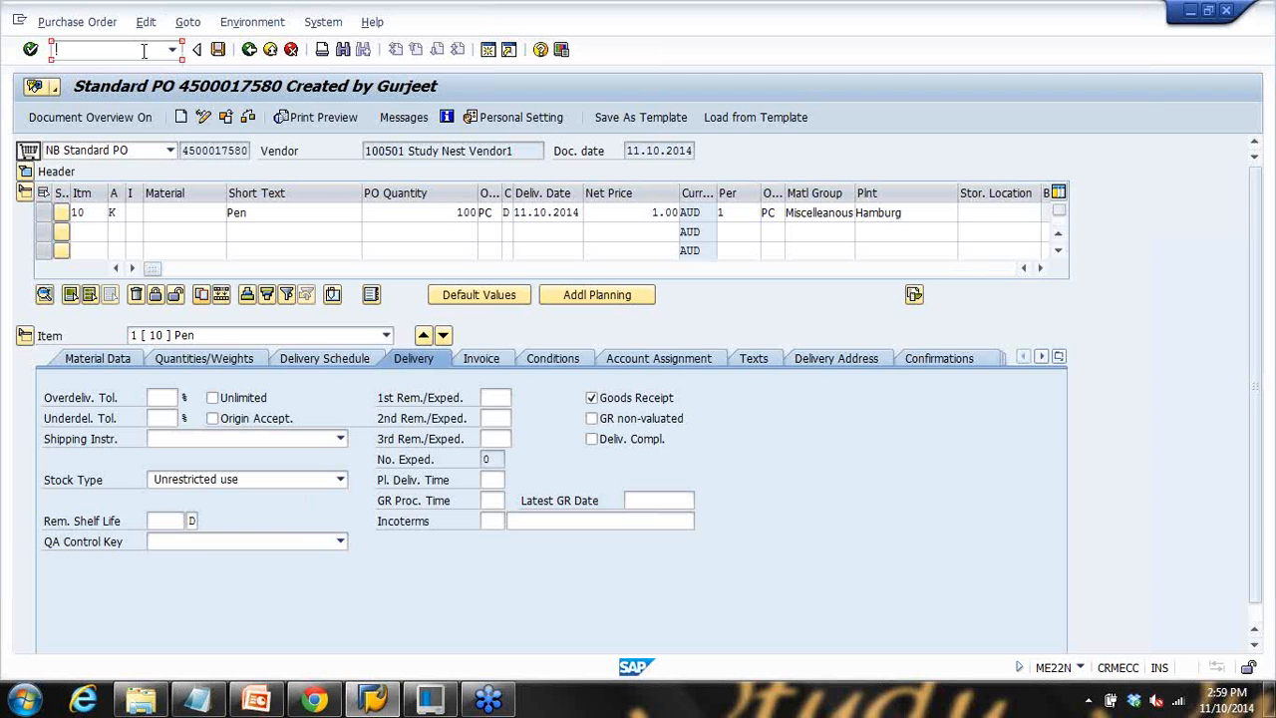
{"action": "type", "text": "/nme21n"}
{"action": "key", "text": "Return"}
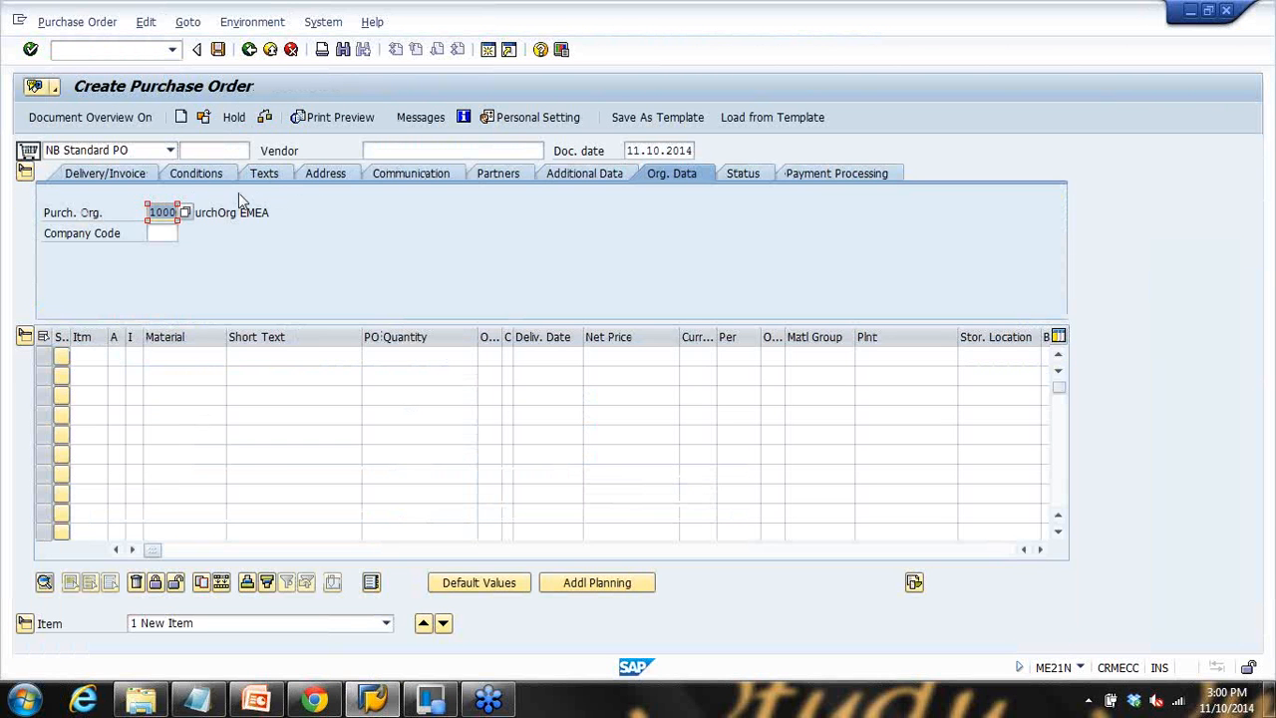
Step: Set the new purchase order's document type to FO Framework order
{"action": "left_click", "coordinate": [170, 149]}
{"action": "scroll", "coordinate": [76, 233], "scroll_direction": "up", "scroll_amount": 3}
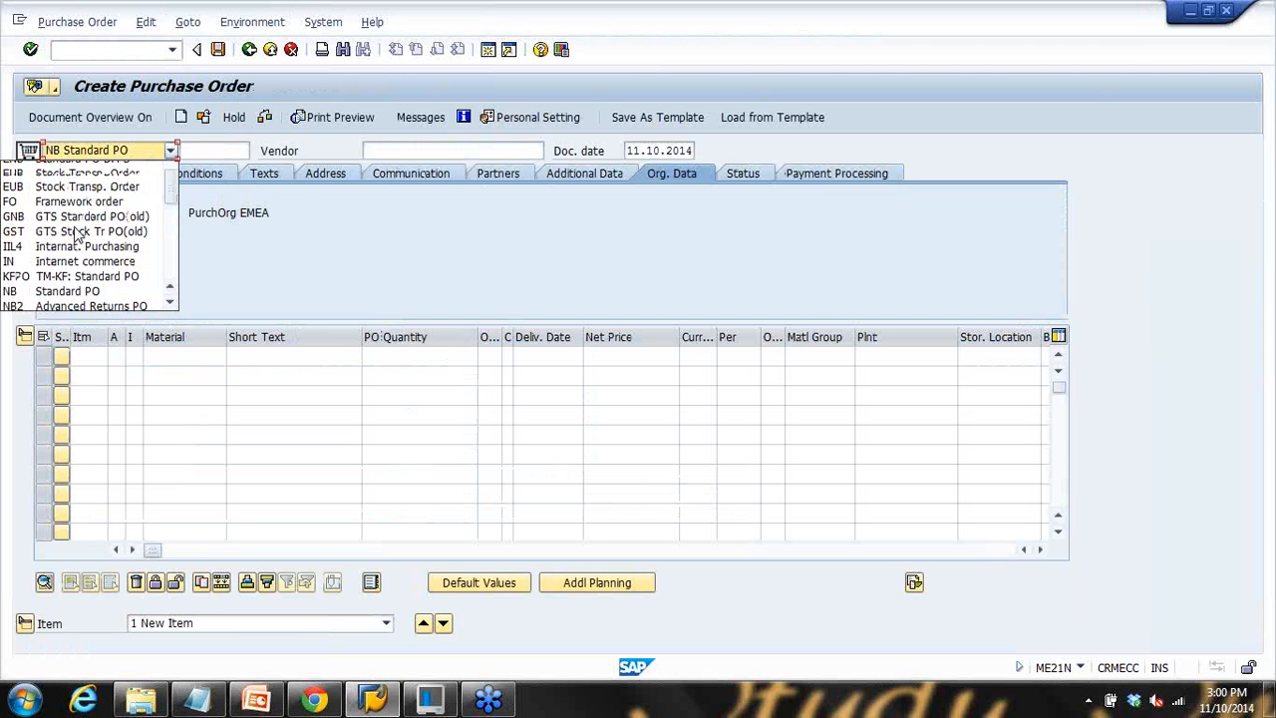
{"action": "scroll", "coordinate": [78, 235], "scroll_direction": "up", "scroll_amount": 2}
{"action": "left_click", "coordinate": [265, 259]}
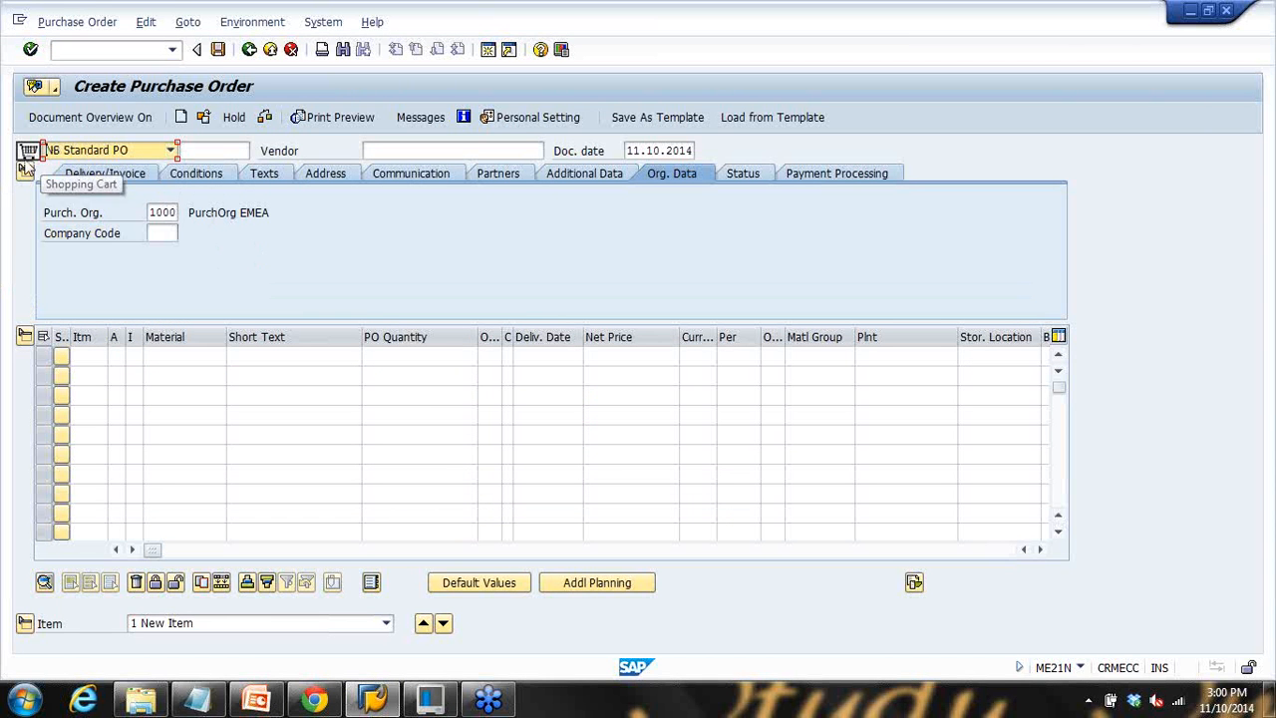
{"action": "left_click", "coordinate": [60, 155]}
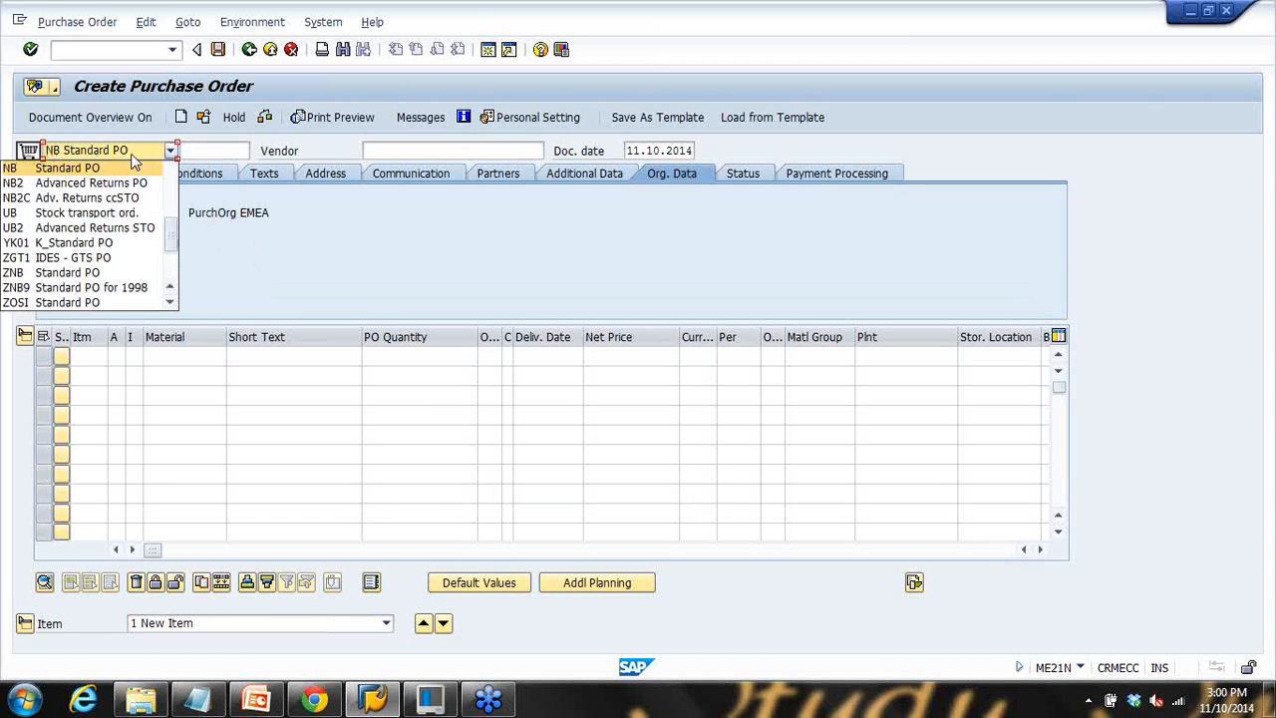
{"action": "scroll", "coordinate": [90, 214], "scroll_direction": "up", "scroll_amount": 4}
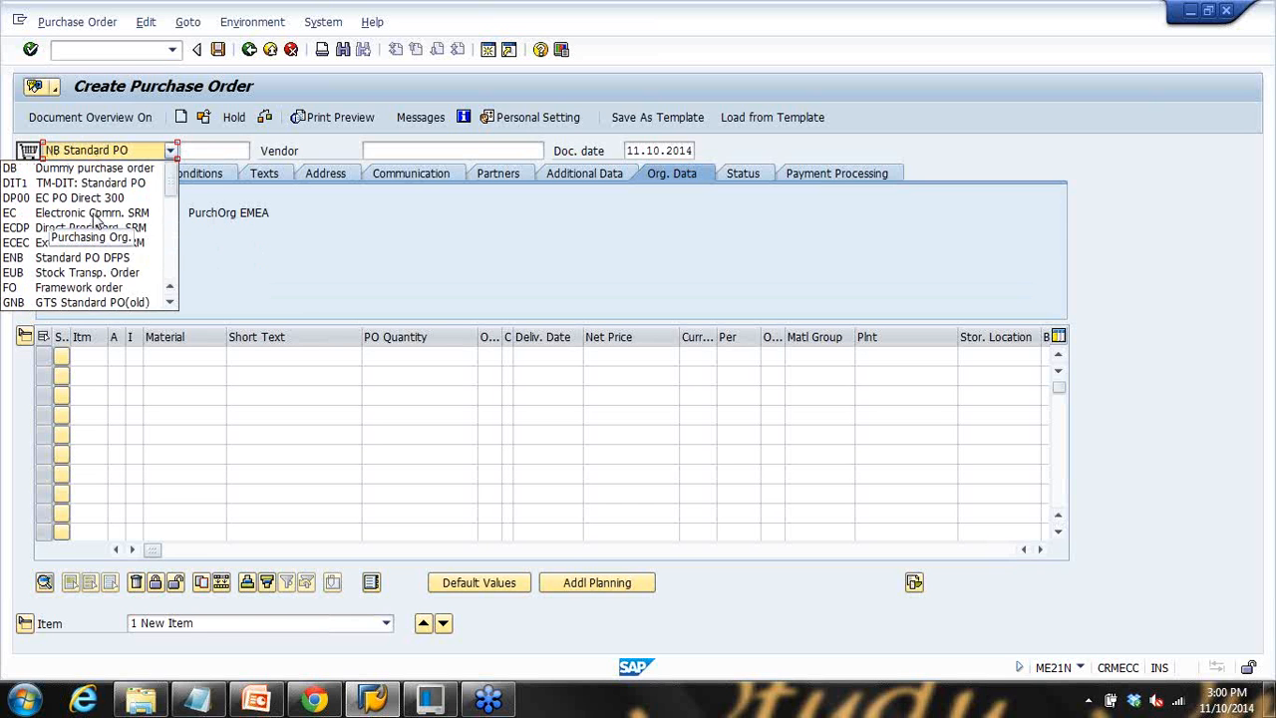
{"action": "scroll", "coordinate": [96, 225], "scroll_direction": "down", "scroll_amount": 1}
{"action": "left_click", "coordinate": [87, 242]}
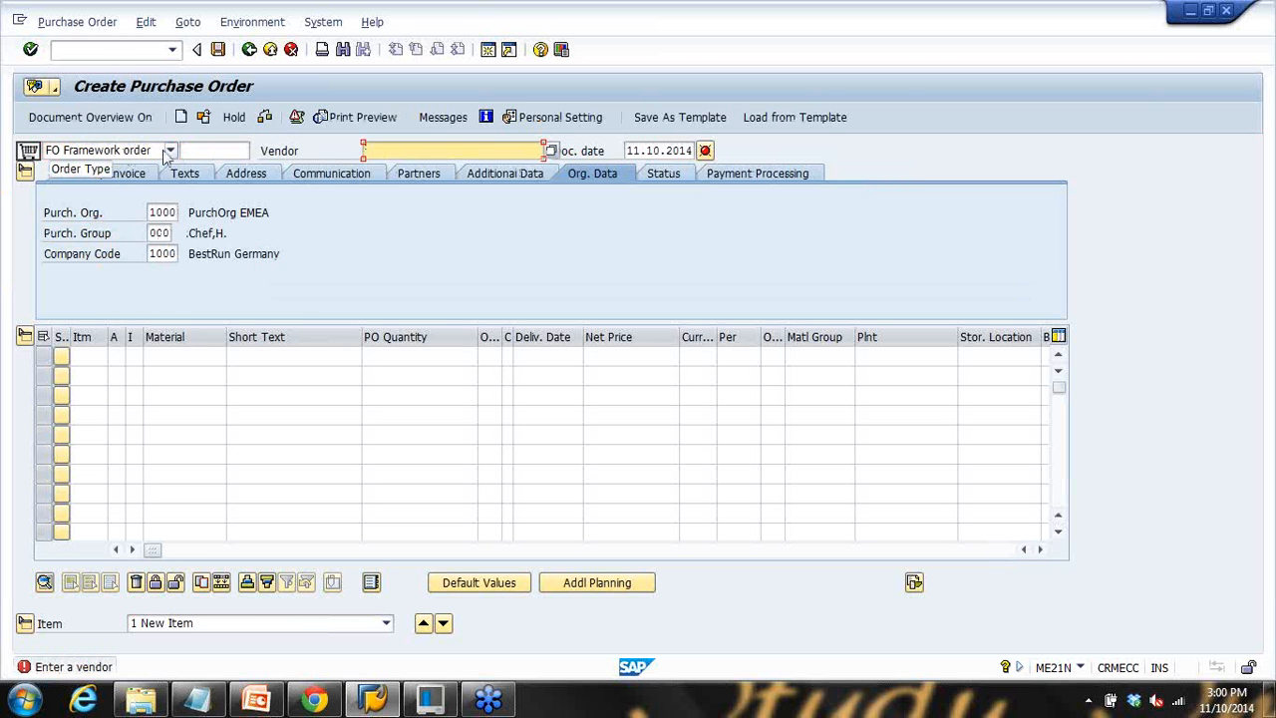
Step: Enter the vendor number for Study Nest Vendor1 in the framework order and confirm it
{"action": "left_click", "coordinate": [365, 150]}
{"action": "type", "text": "100501"}
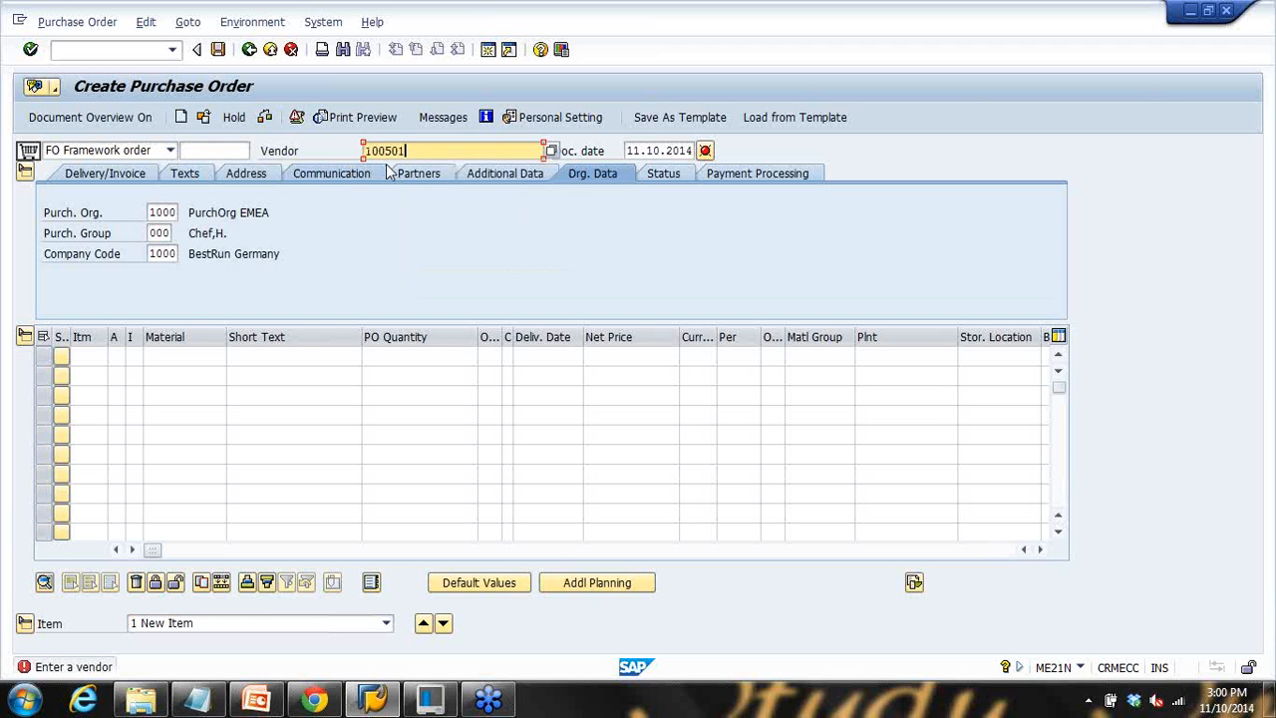
{"action": "key", "text": "Return"}
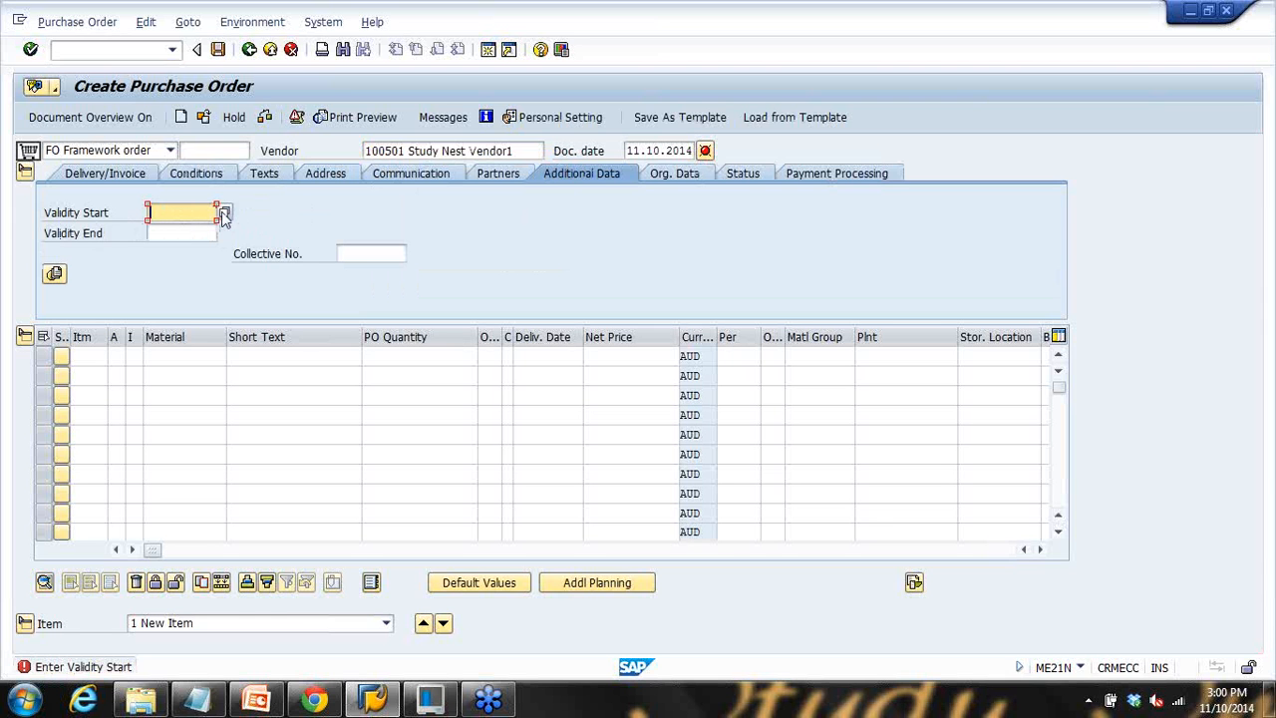
Step: Set the order's validity start to 11.10.2014 and its validity end to 11.10.2015
{"action": "type", "text": "1"}
{"action": "left_click", "coordinate": [196, 231]}
{"action": "left_click", "coordinate": [204, 235]}
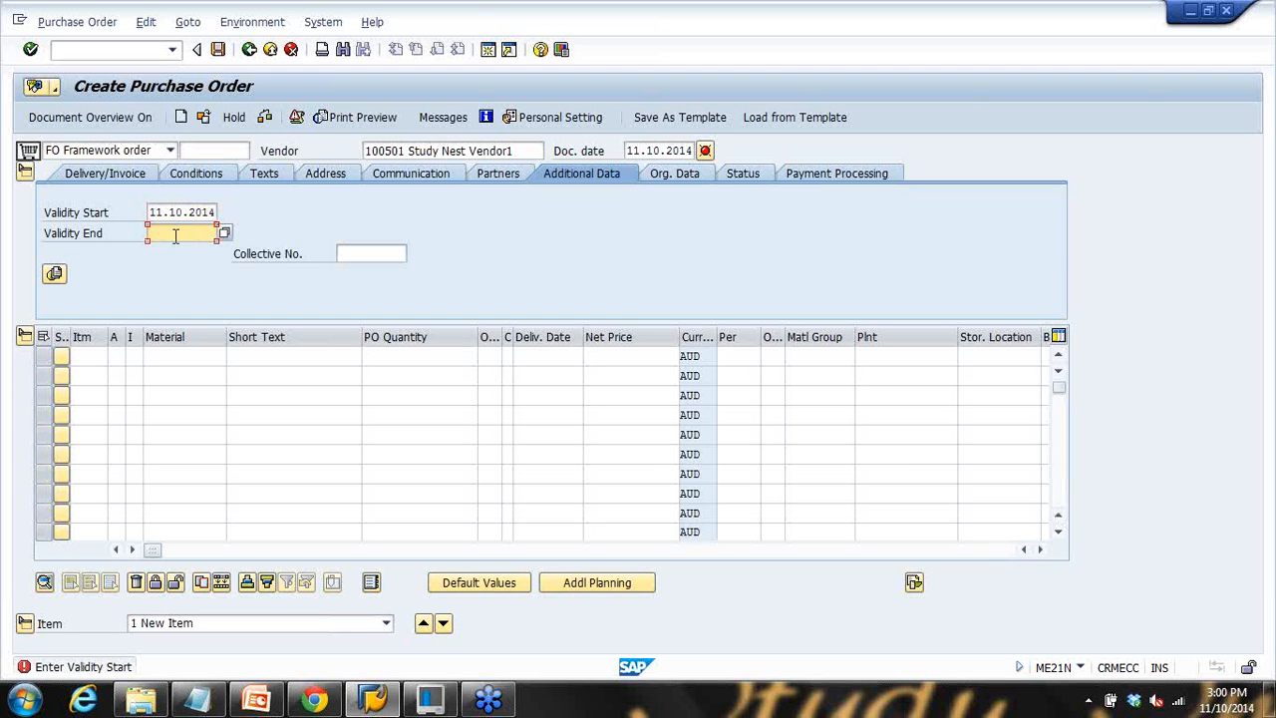
{"action": "type", "text": "1"}
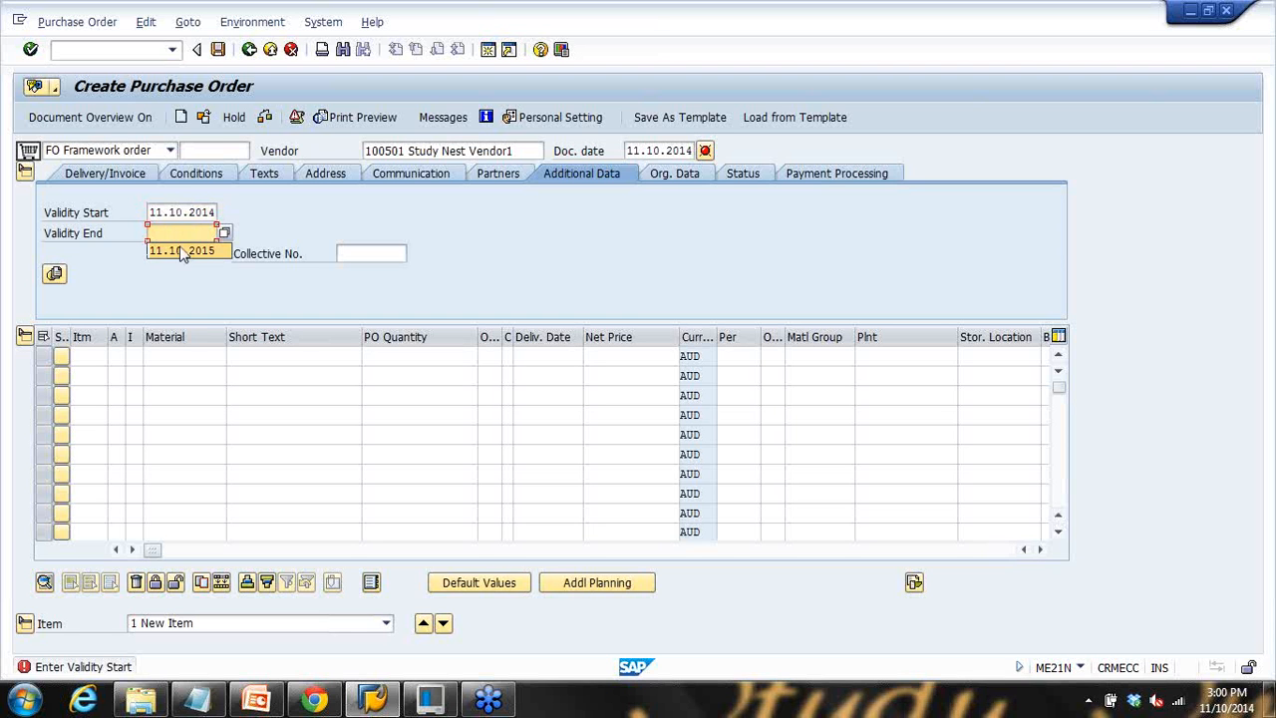
{"action": "left_click", "coordinate": [182, 249]}
{"action": "left_click_drag", "start_coordinate": [193, 212], "coordinate": [254, 239]}
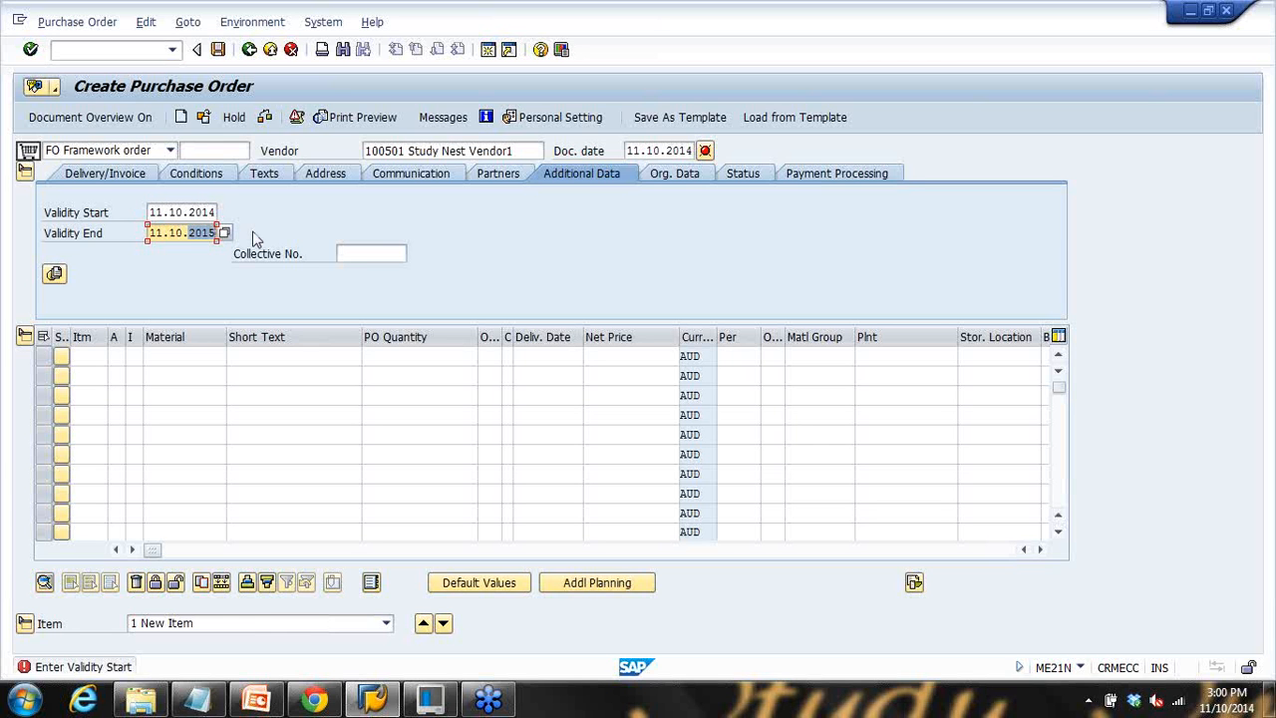
Step: Add the first order item with short text "office supplies" and a PO quantity of 1000
{"action": "left_click", "coordinate": [182, 357]}
{"action": "left_click", "coordinate": [271, 356]}
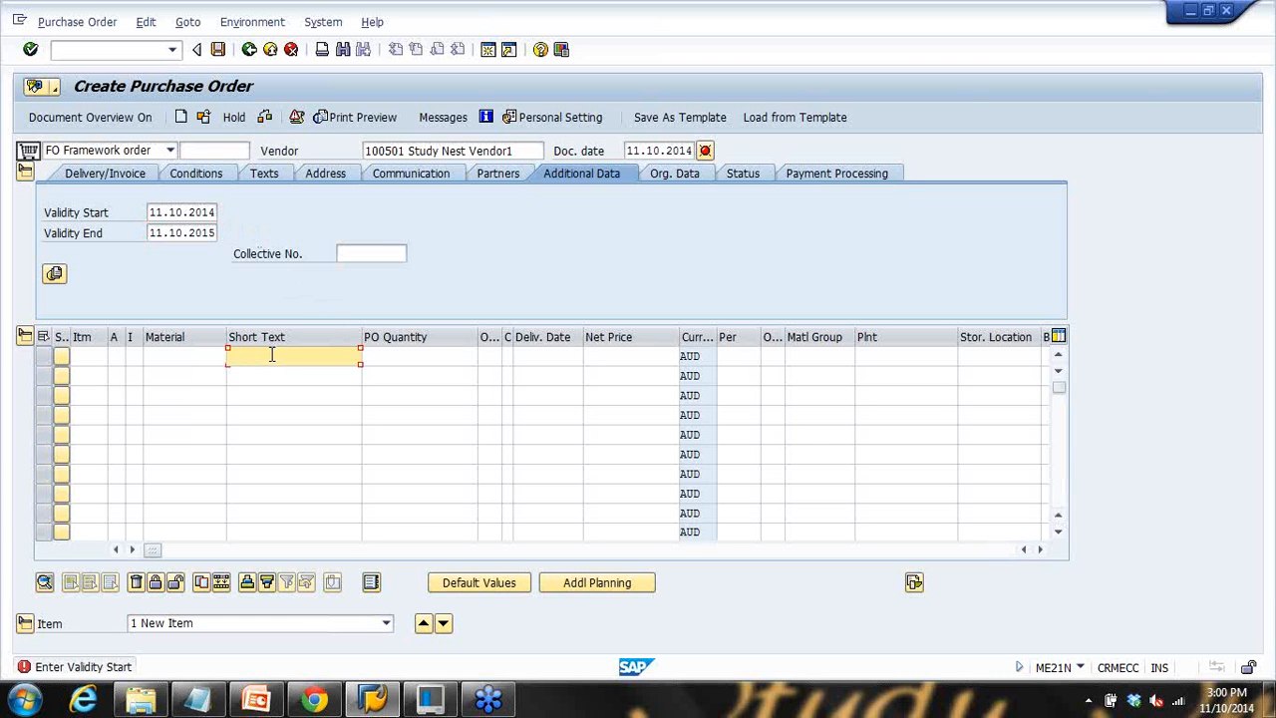
{"action": "left_click", "coordinate": [298, 362]}
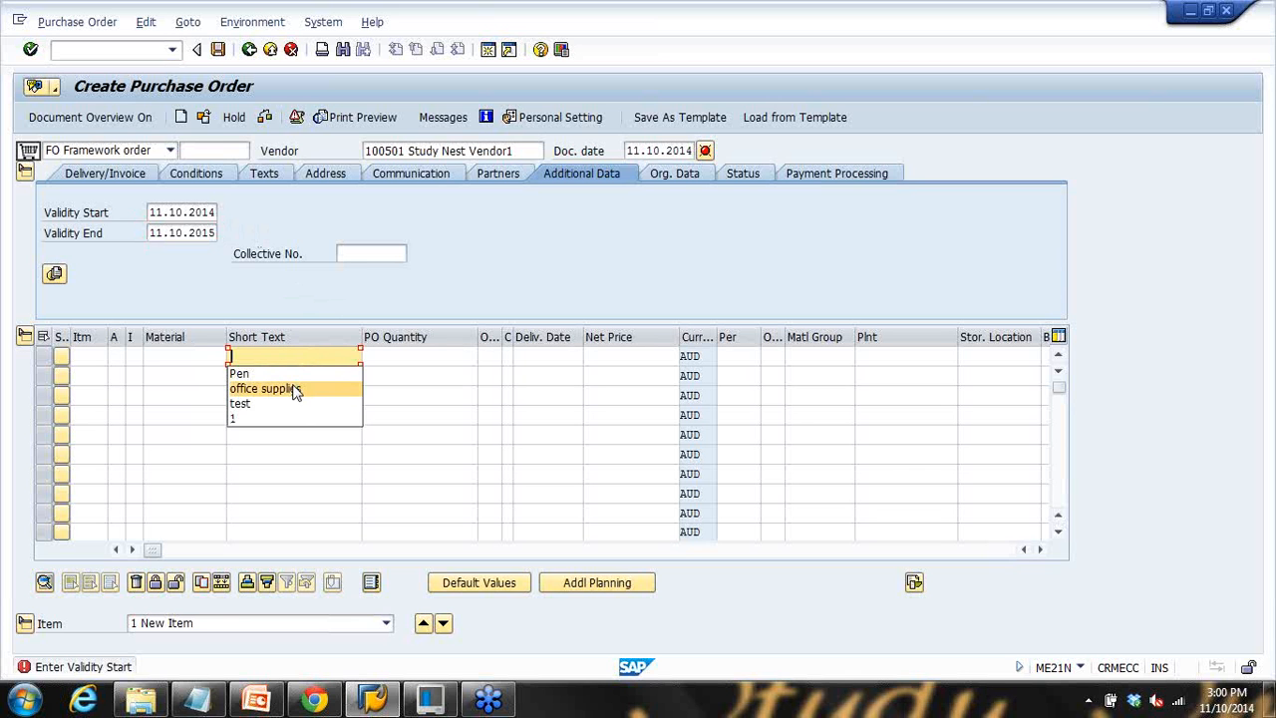
{"action": "left_click", "coordinate": [295, 389]}
{"action": "left_click", "coordinate": [412, 356]}
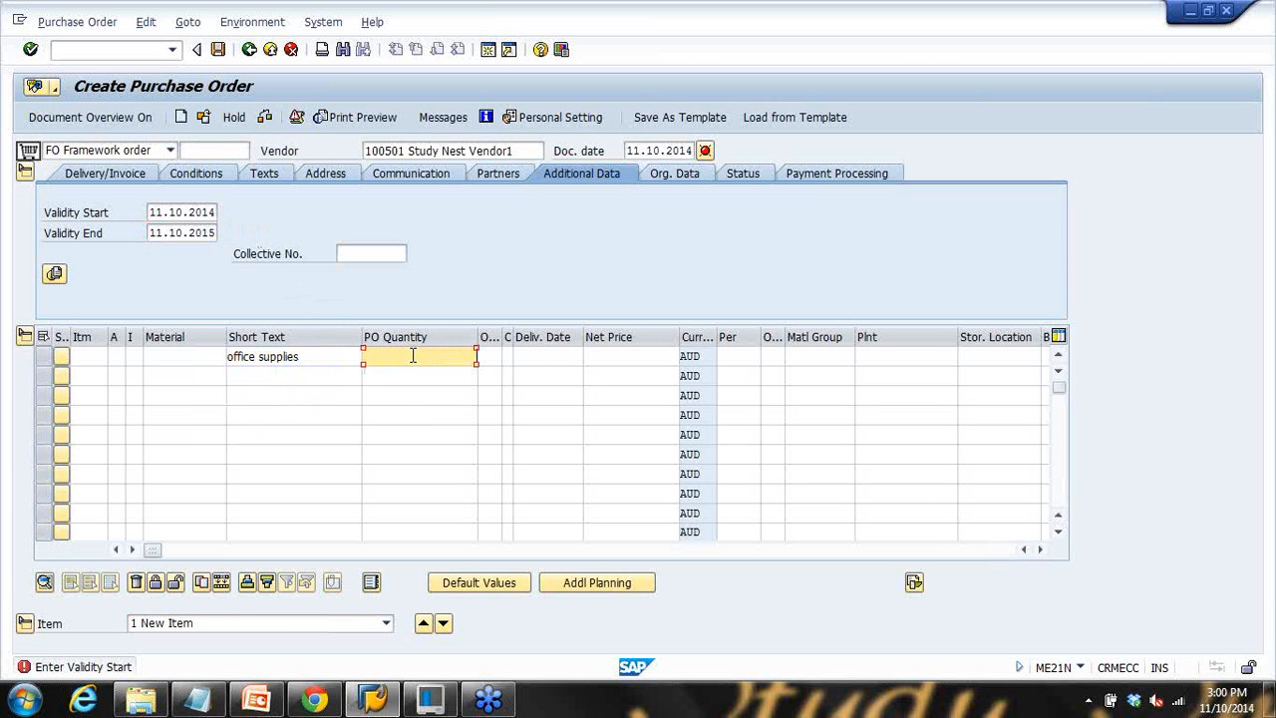
{"action": "type", "text": "1,000"}
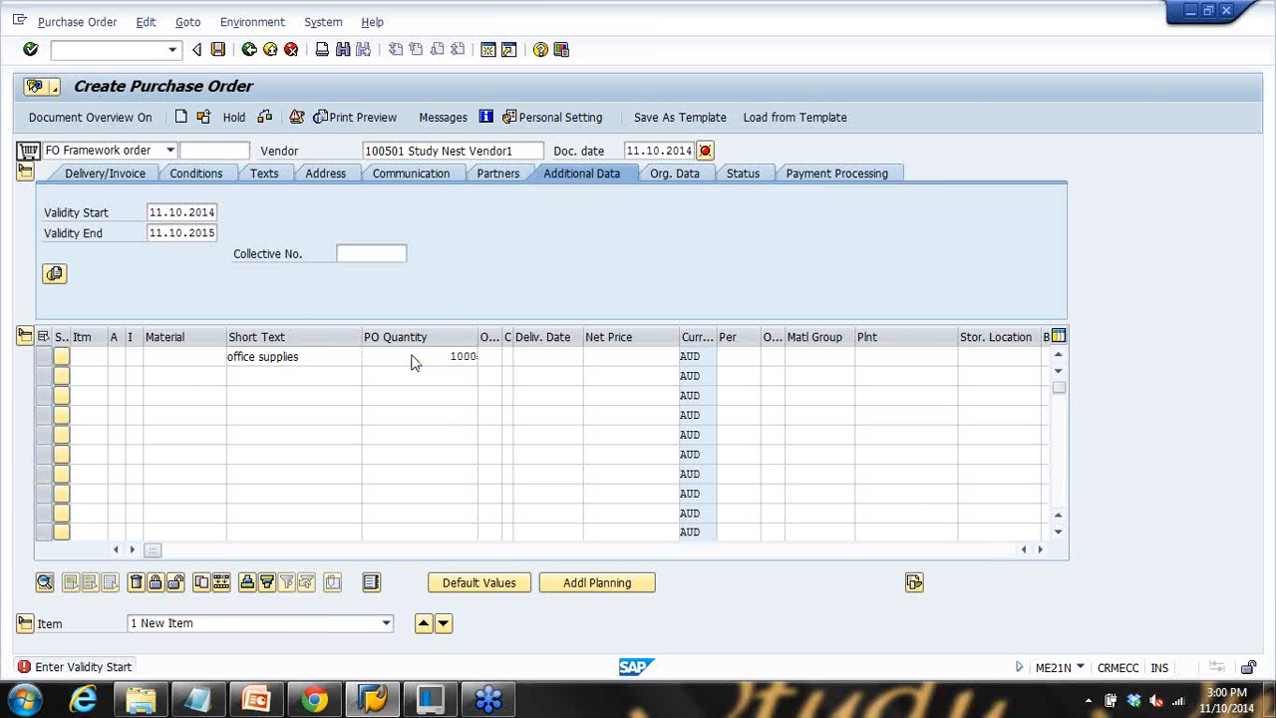
{"action": "key", "text": "Return"}
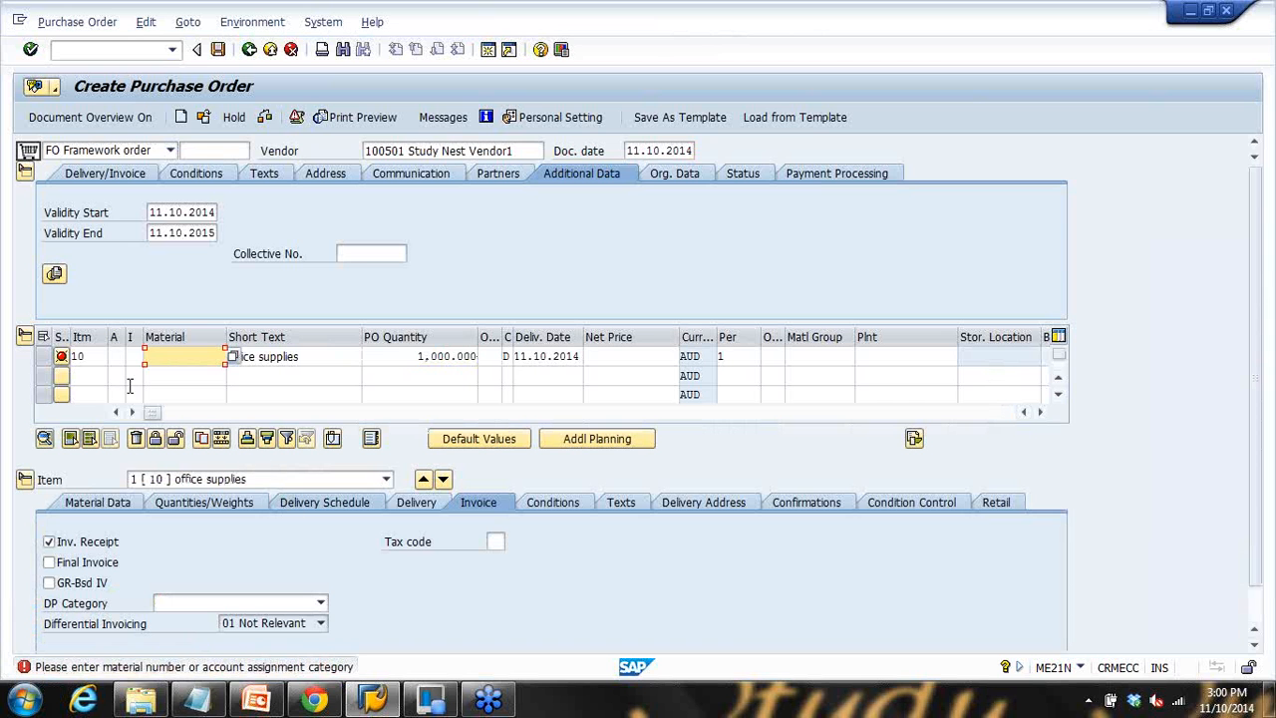
Step: Assign account assignment category U (Unknown) to the office supplies item from the list of possible values
{"action": "left_click", "coordinate": [128, 357]}
{"action": "left_click", "coordinate": [132, 357]}
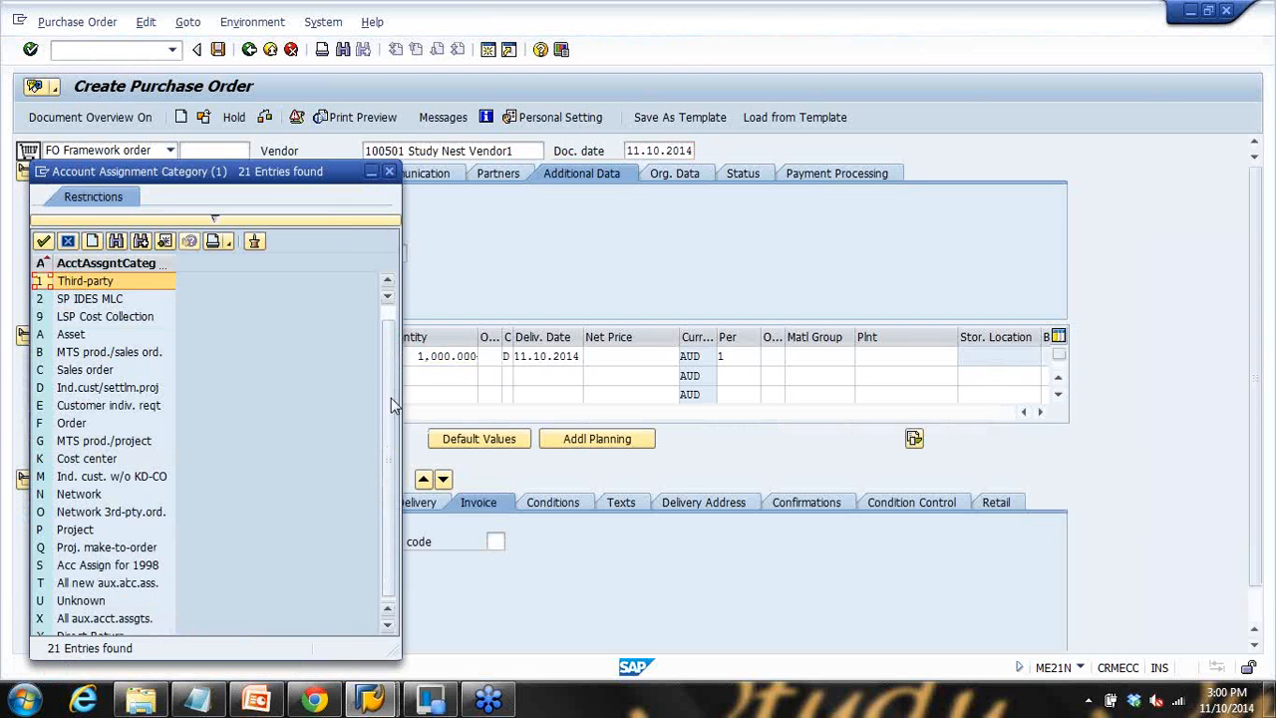
{"action": "scroll", "coordinate": [394, 466], "scroll_direction": "down", "scroll_amount": 1}
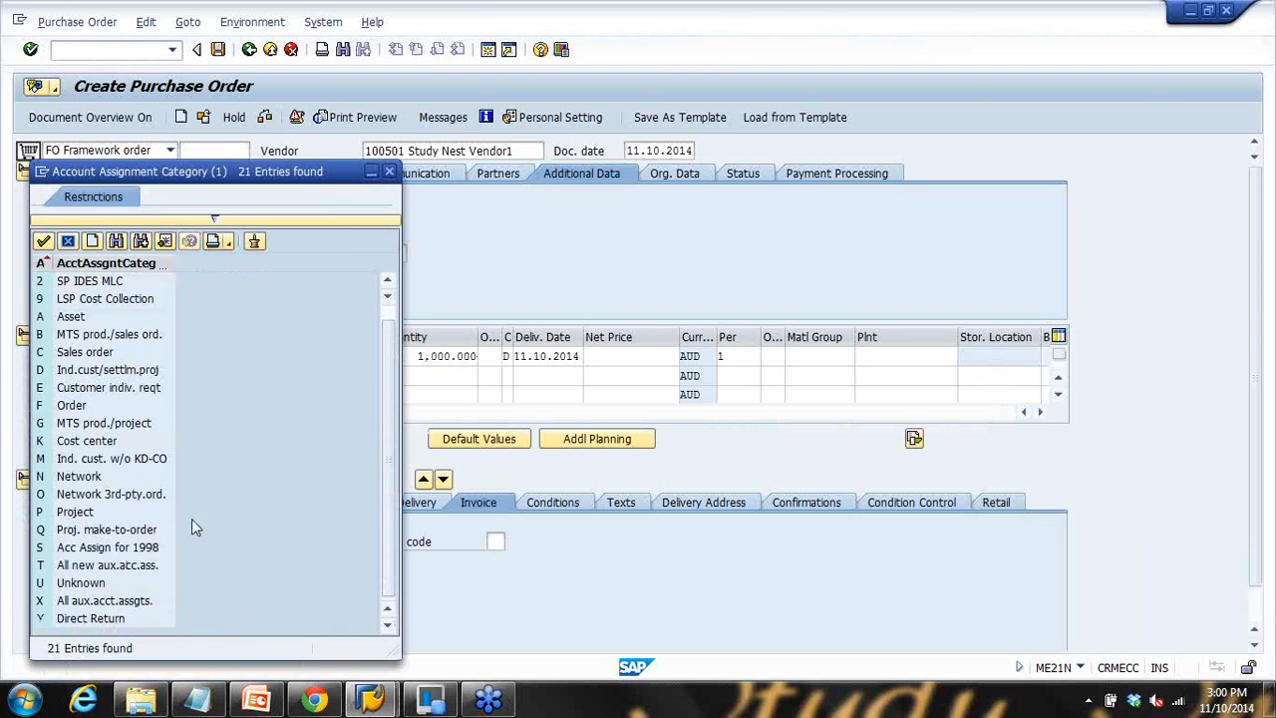
{"action": "double_click", "coordinate": [106, 582]}
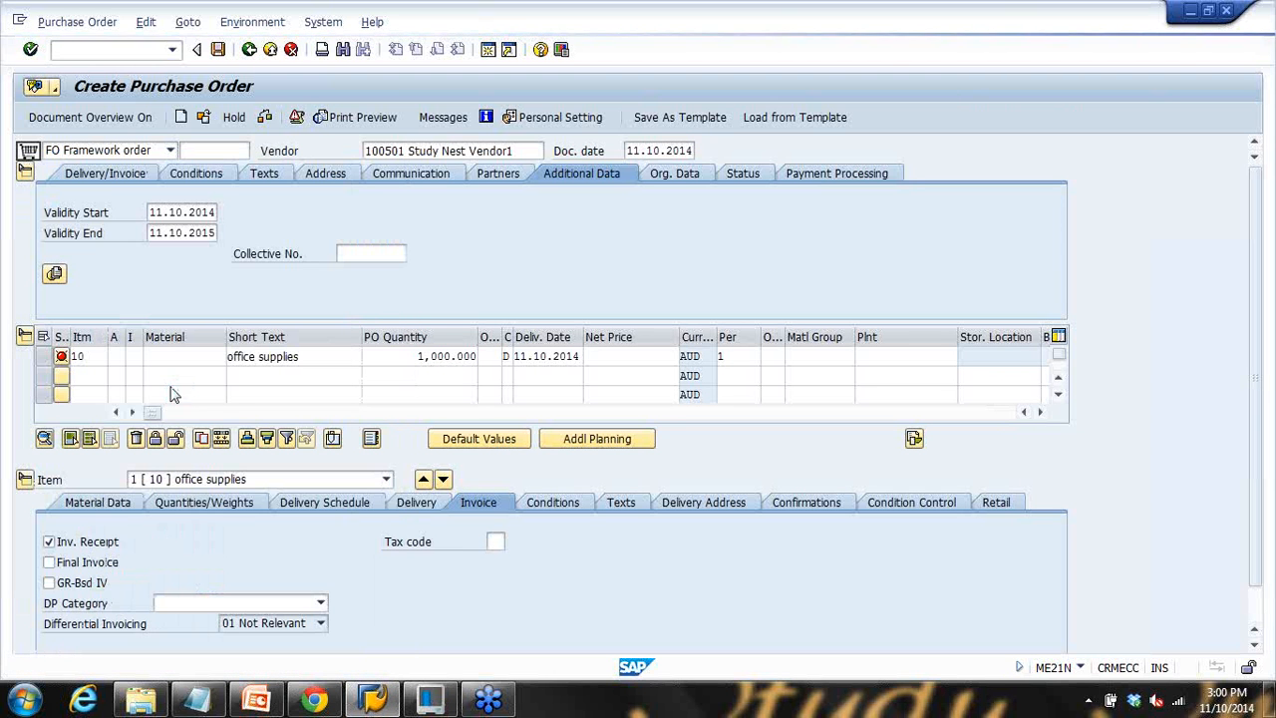
{"action": "key", "text": "Return"}
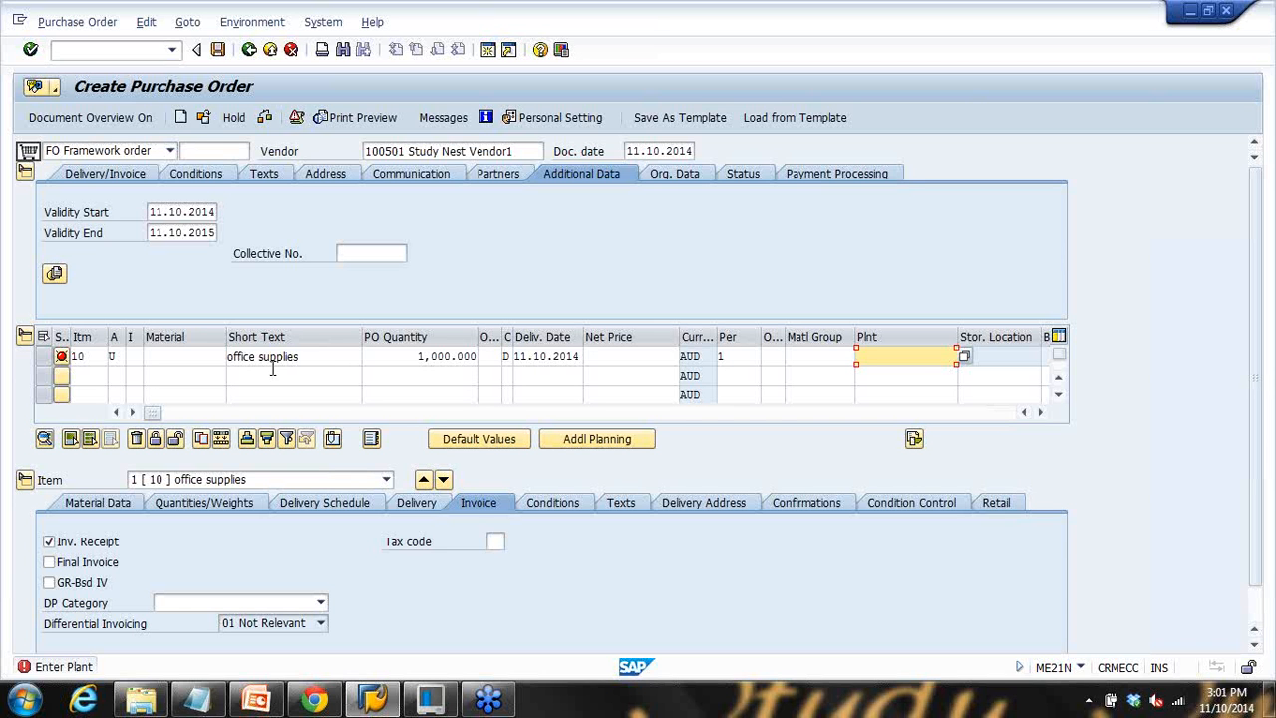
Step: Enter plant 1000 for the office supplies item and confirm it
{"action": "left_click", "coordinate": [119, 359]}
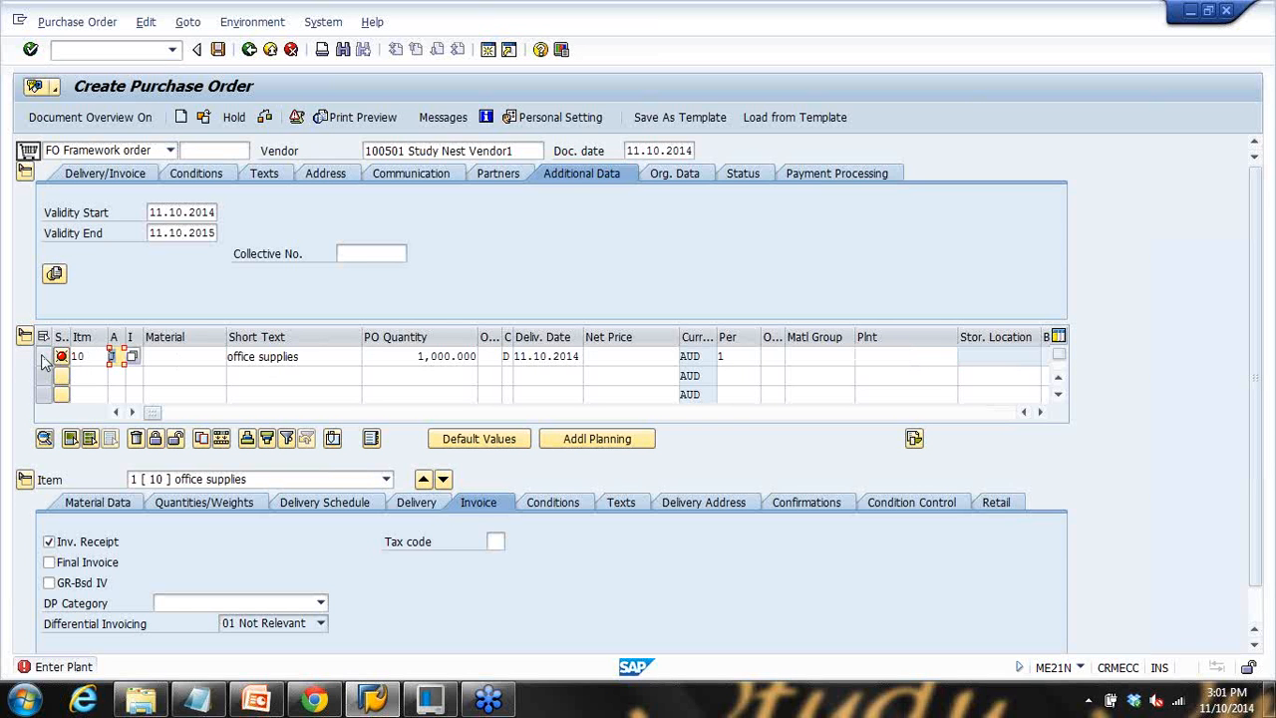
{"action": "left_click_drag", "start_coordinate": [329, 359], "coordinate": [206, 361]}
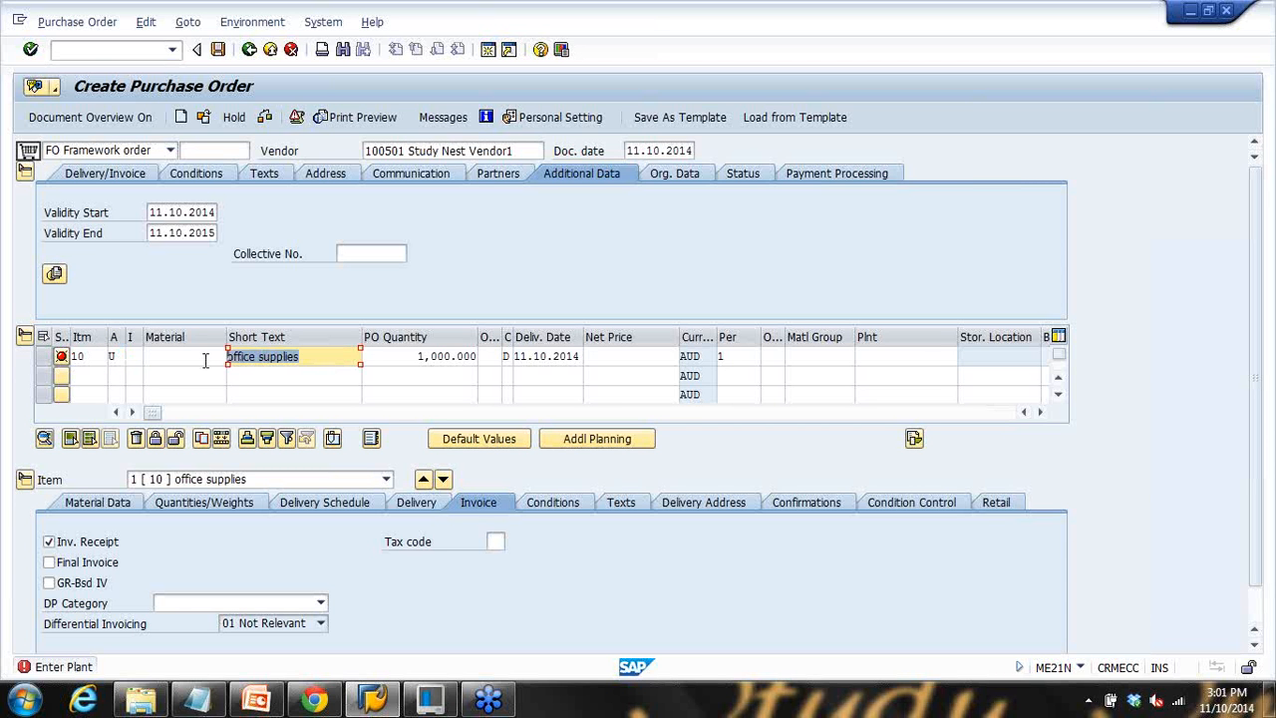
{"action": "left_click", "coordinate": [118, 357]}
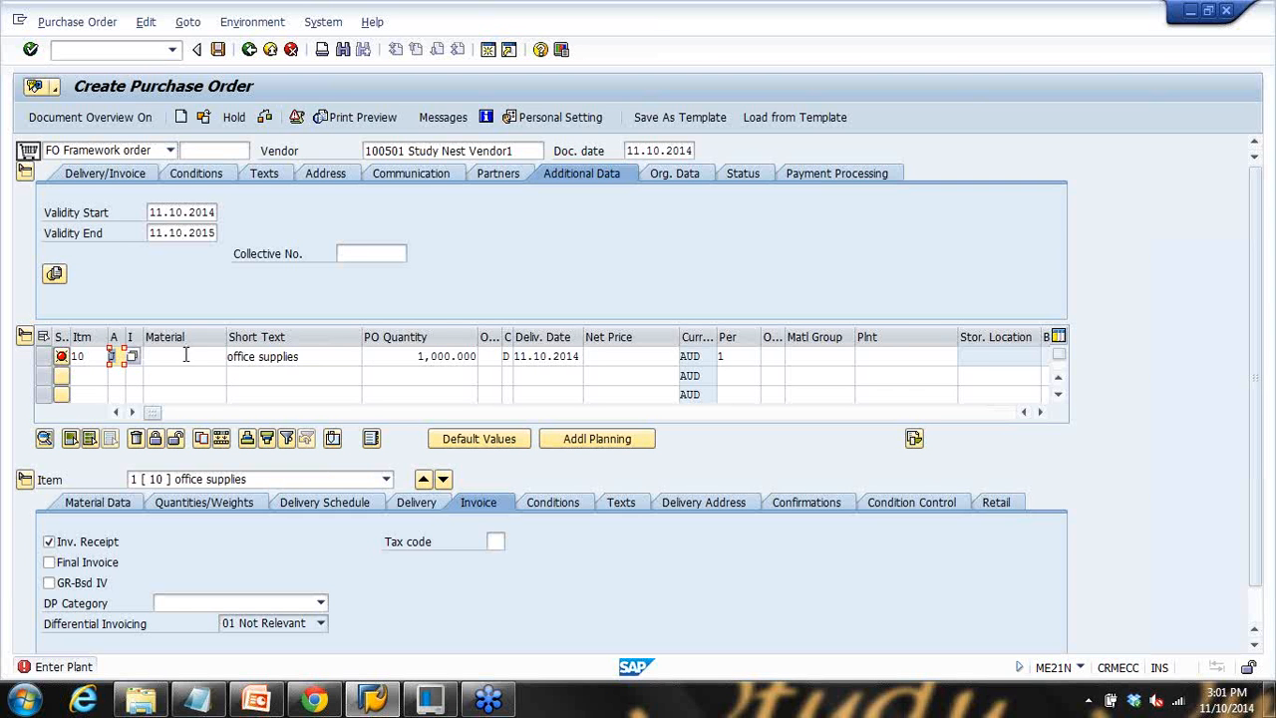
{"action": "left_click", "coordinate": [893, 353]}
{"action": "type", "text": "1000"}
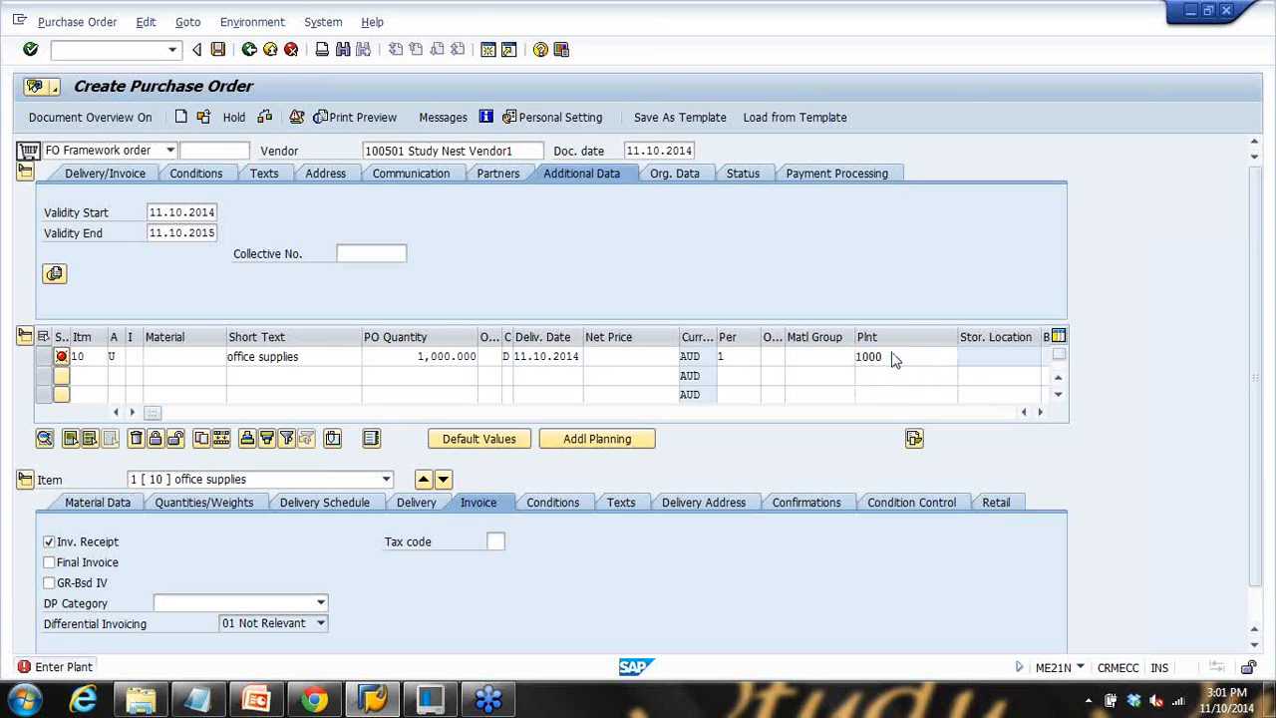
{"action": "key", "text": "Return"}
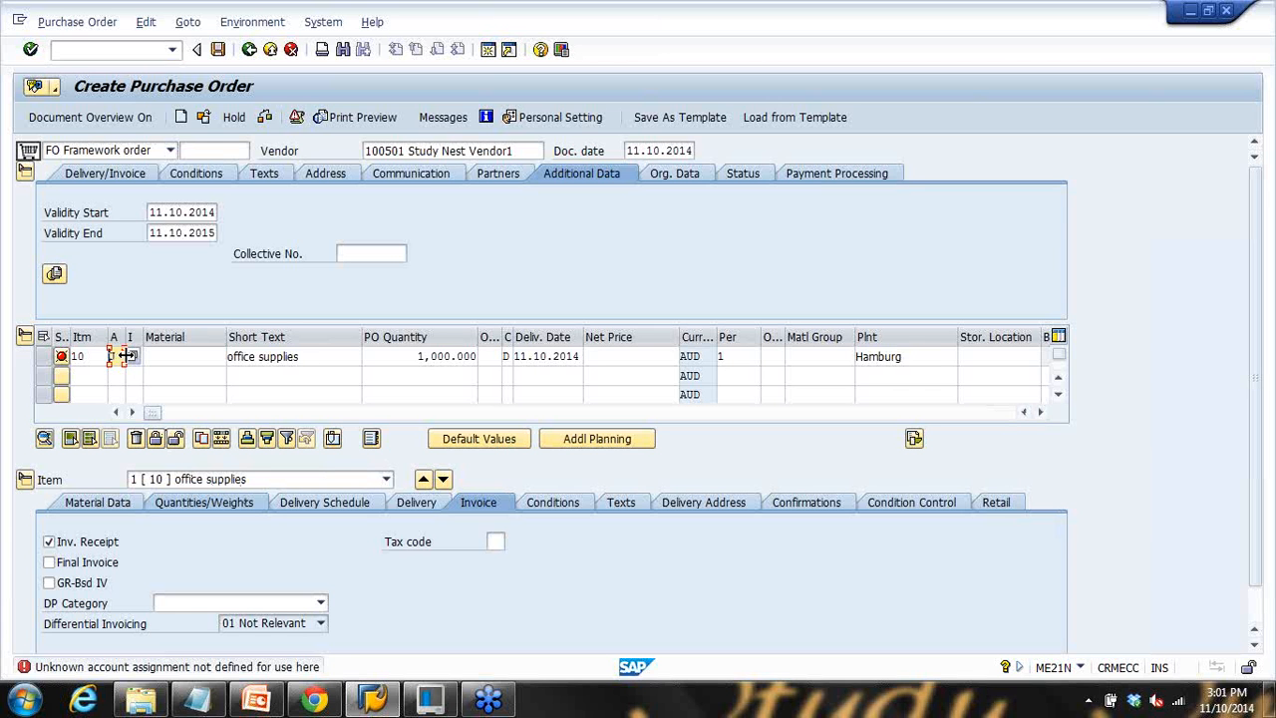
Step: Review the account assignment categories available for the office supplies item, consulting the Blanket Purchase Order slide in PowerPoint, and close the list
{"action": "key", "text": "Return"}
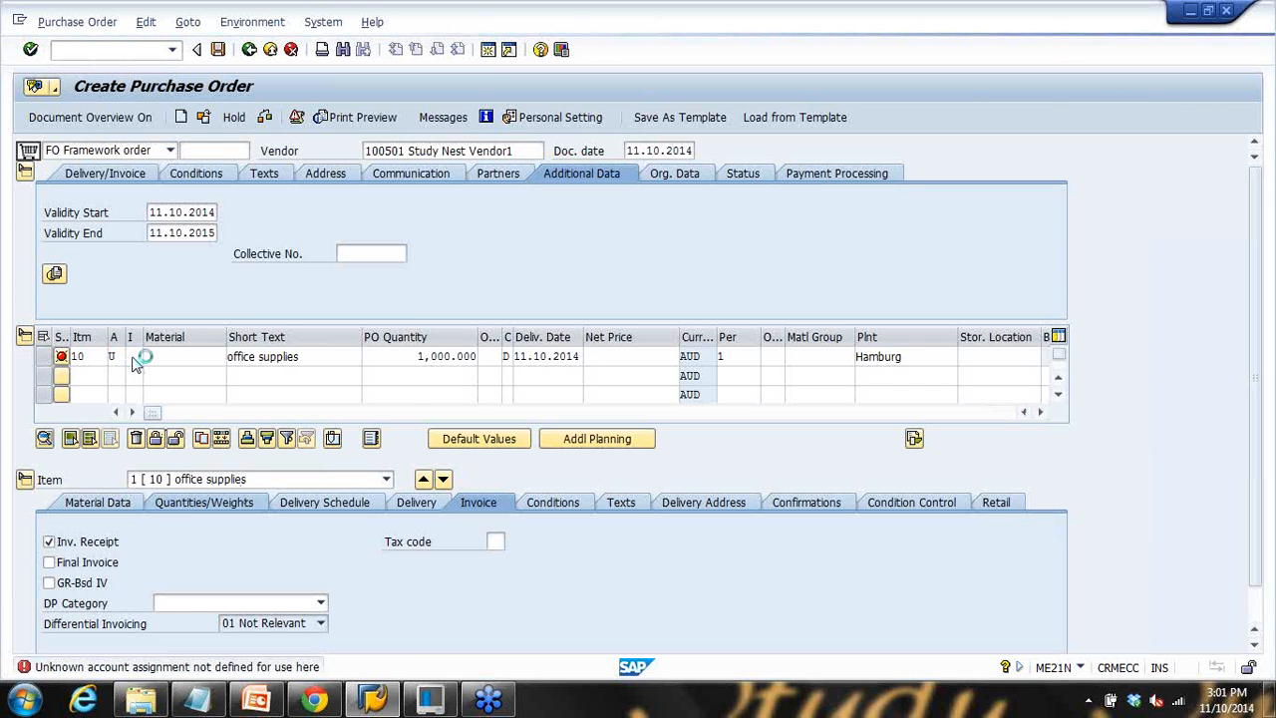
{"action": "scroll", "coordinate": [135, 357], "scroll_direction": "down", "scroll_amount": 1}
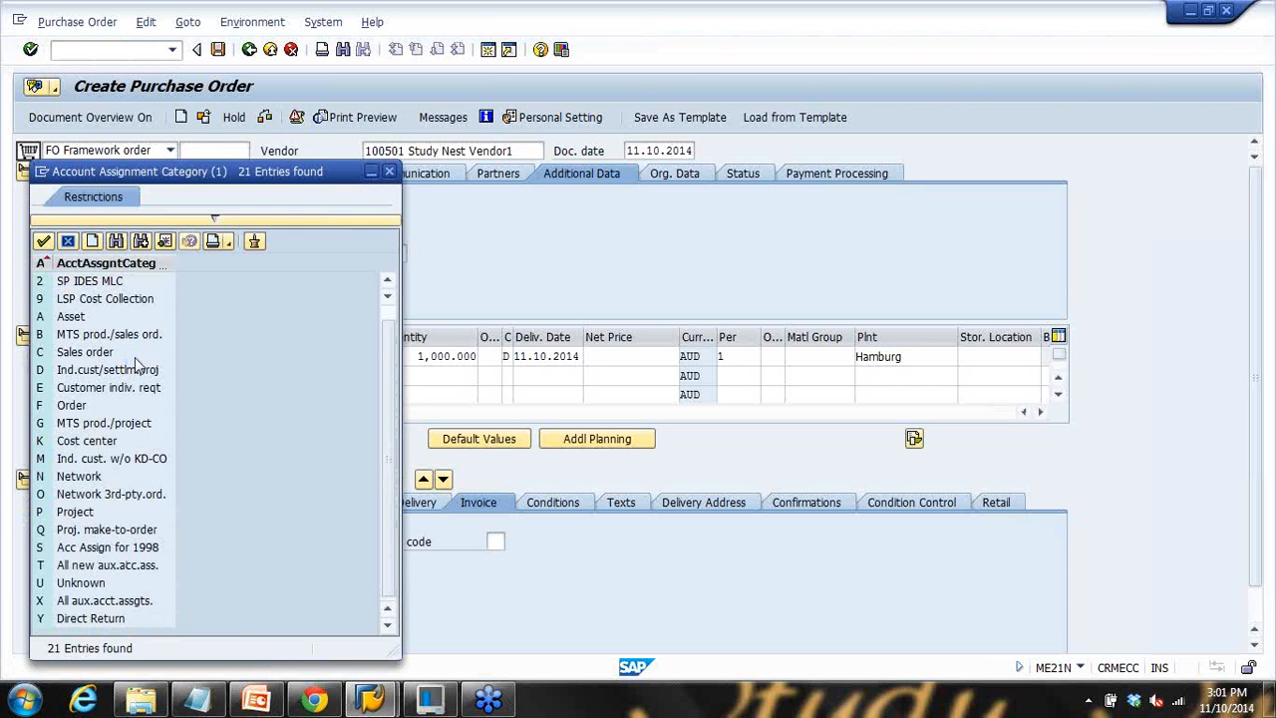
{"action": "left_click_drag", "start_coordinate": [288, 167], "coordinate": [590, 101]}
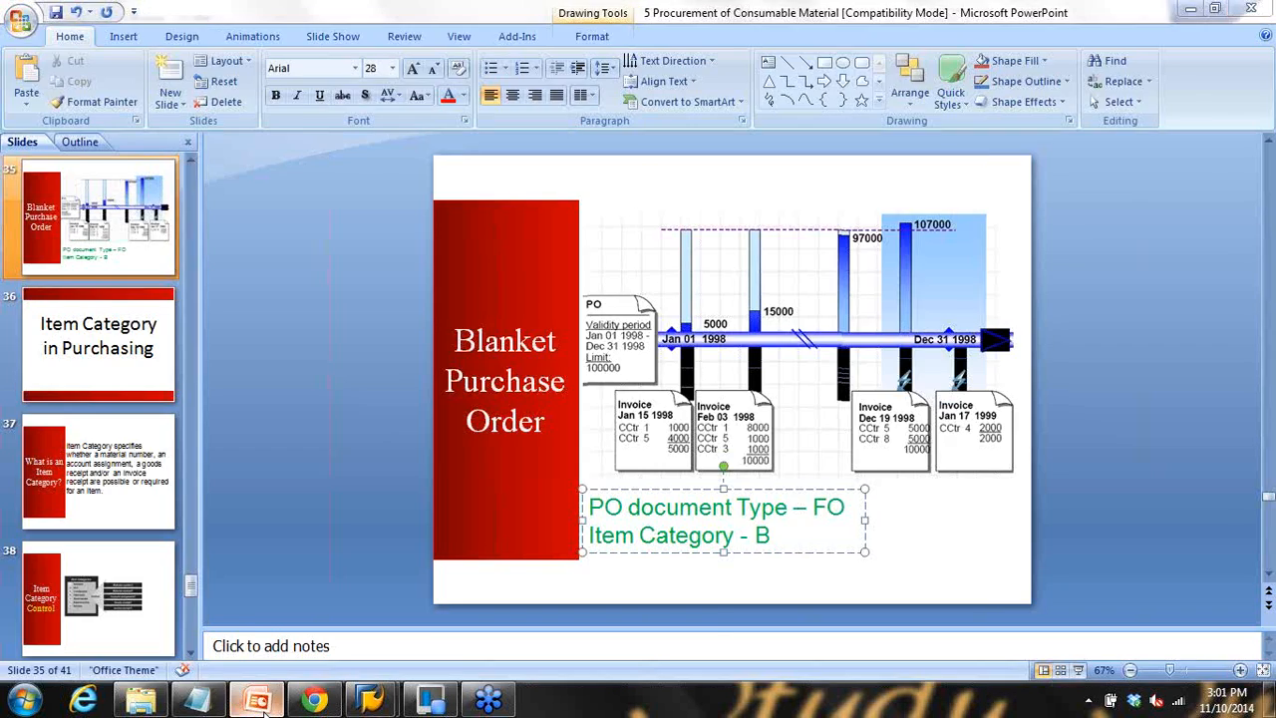
{"action": "scroll", "coordinate": [413, 392], "scroll_direction": "up", "scroll_amount": 1}
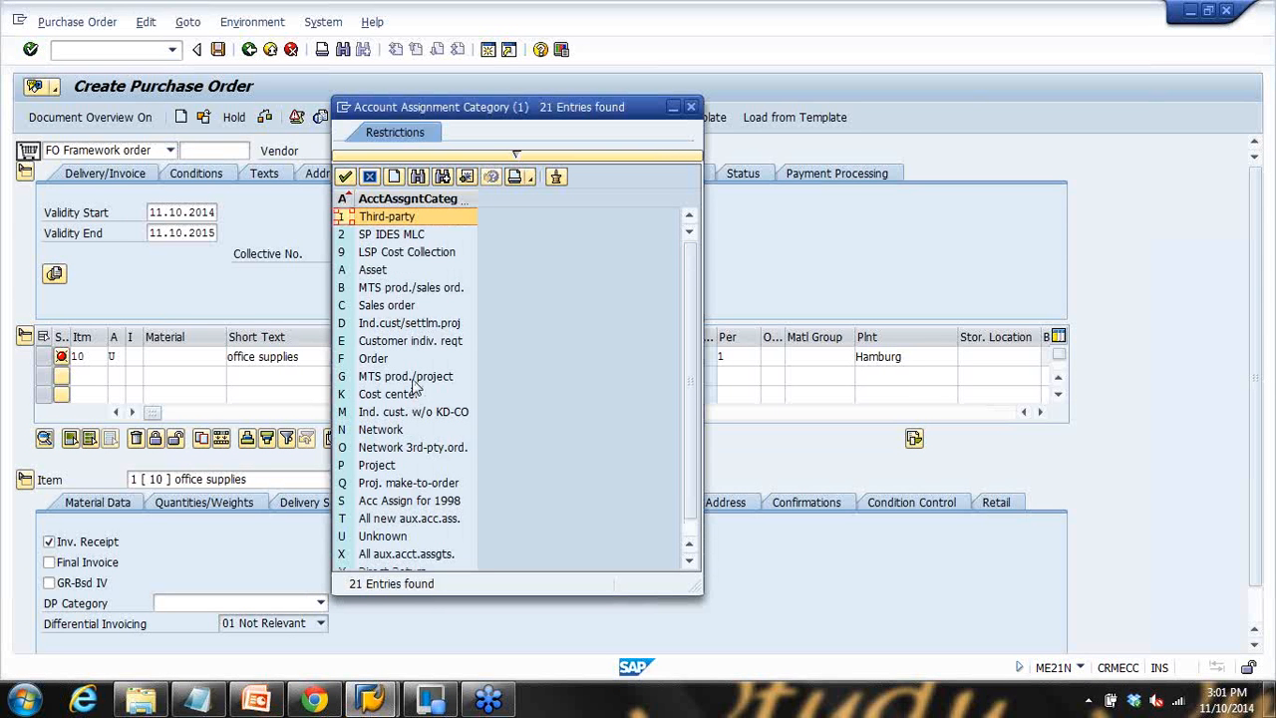
{"action": "scroll", "coordinate": [413, 388], "scroll_direction": "down", "scroll_amount": 1}
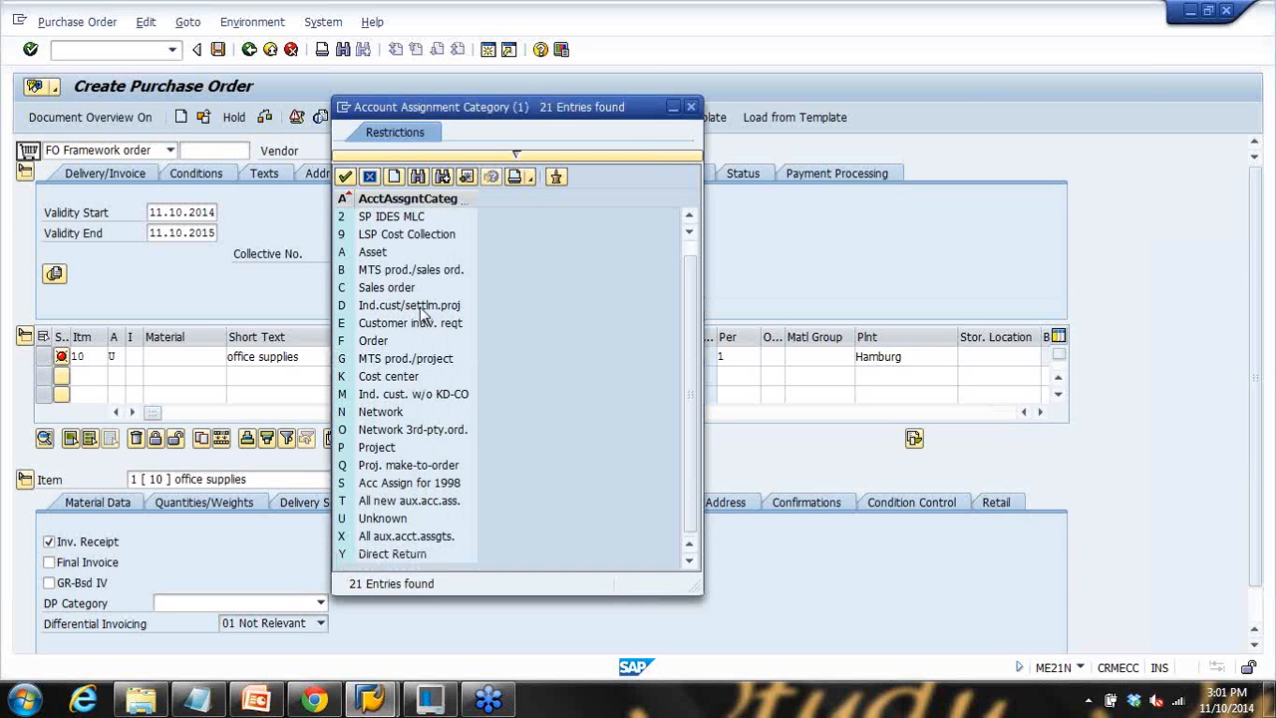
{"action": "left_click", "coordinate": [371, 178]}
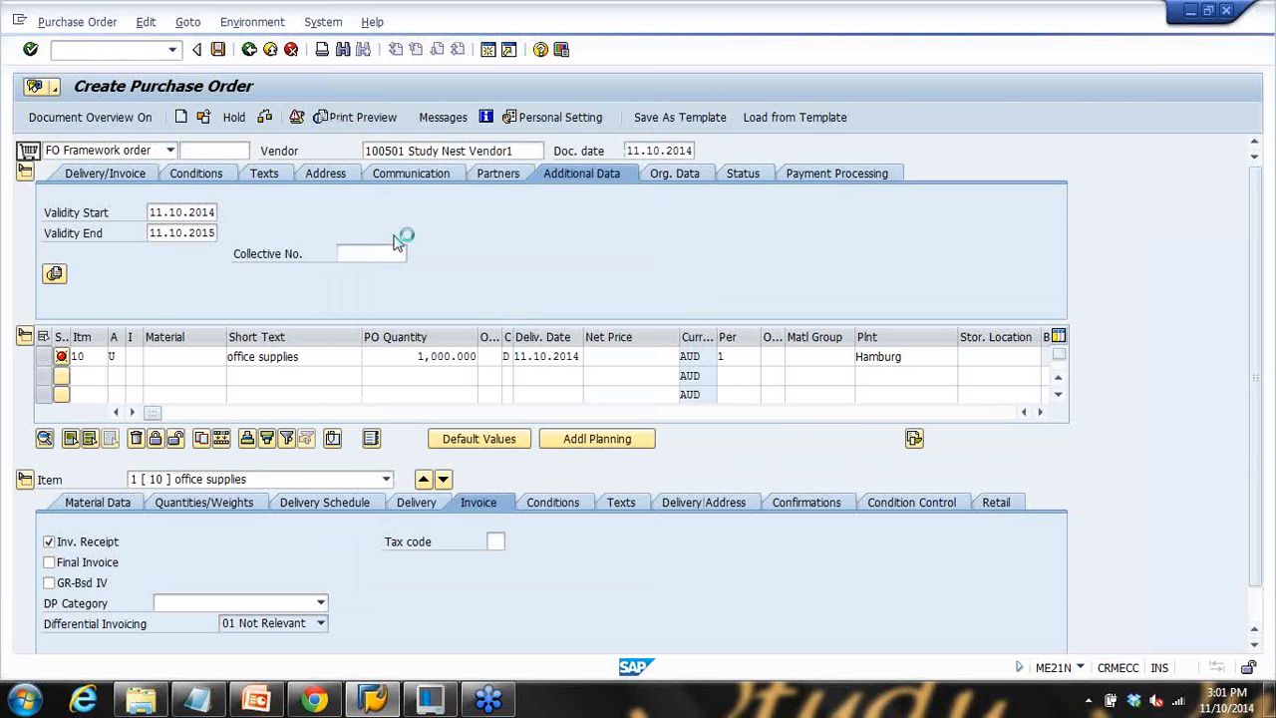
Step: Widen the item category column and assign item category B (Limit) to the office supplies item from its possible values
{"action": "left_click", "coordinate": [134, 363]}
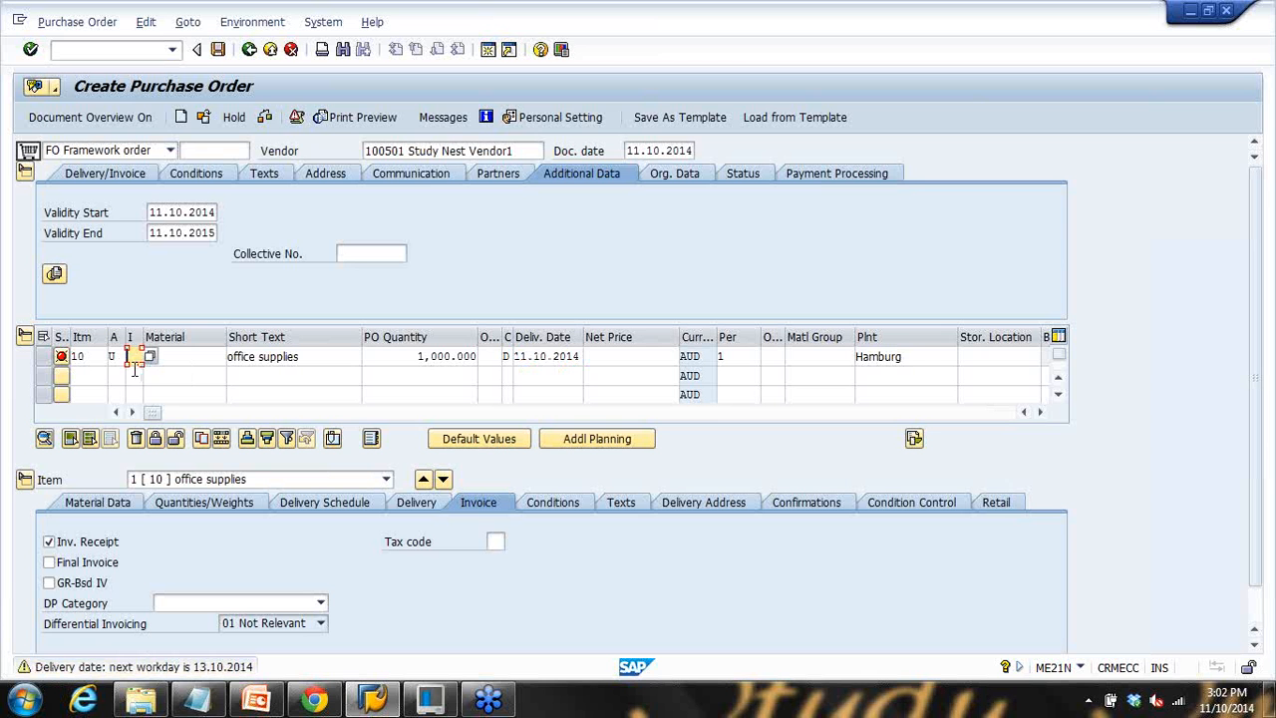
{"action": "left_click", "coordinate": [149, 359]}
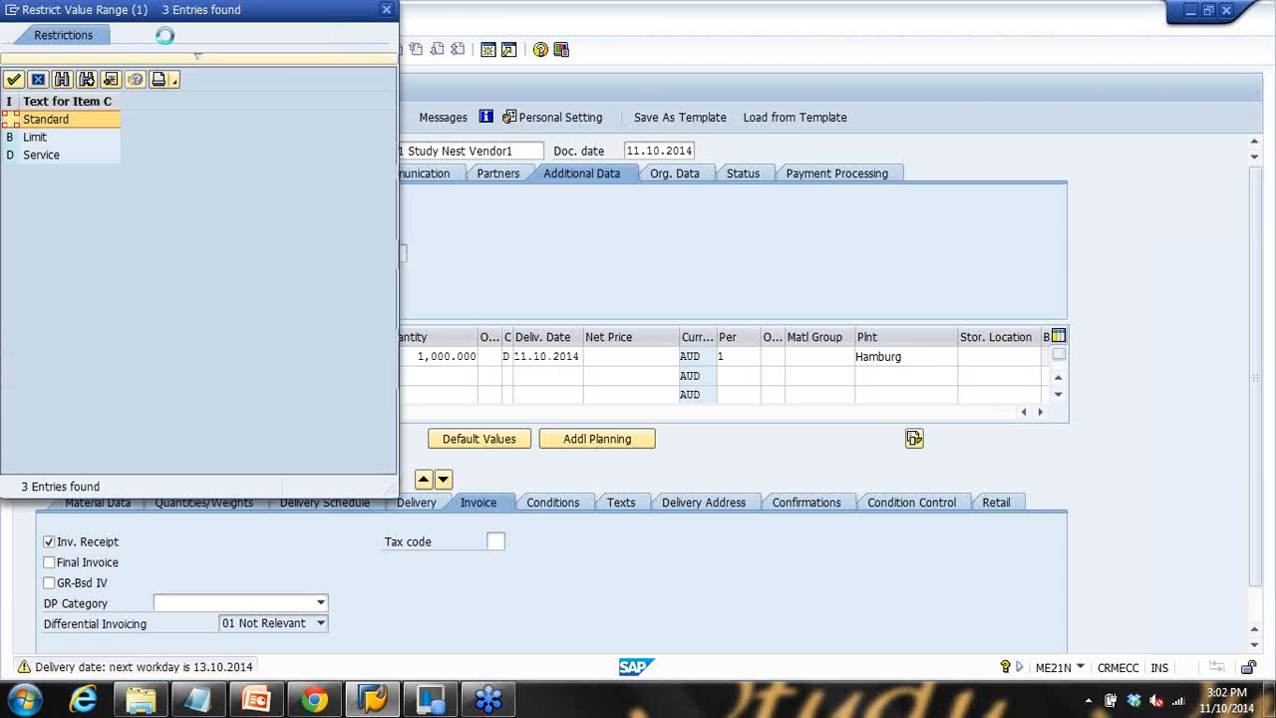
{"action": "left_click", "coordinate": [266, 207]}
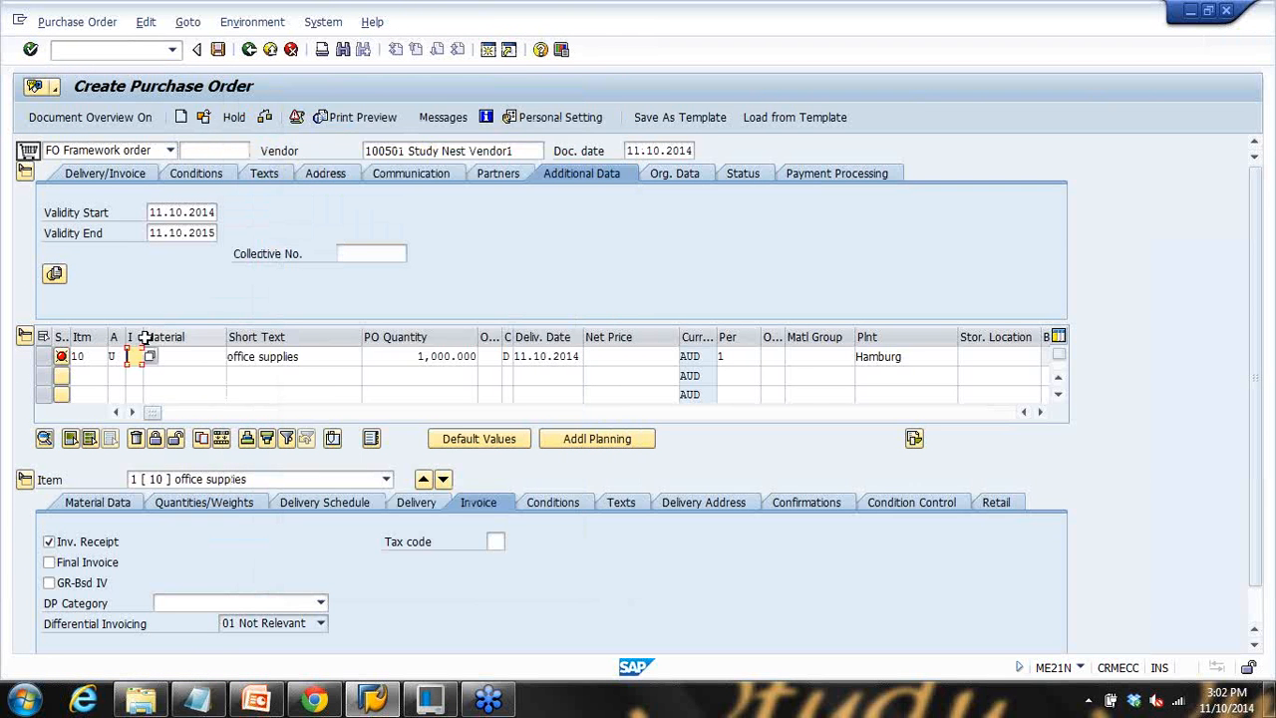
{"action": "left_click_drag", "start_coordinate": [158, 338], "coordinate": [170, 338]}
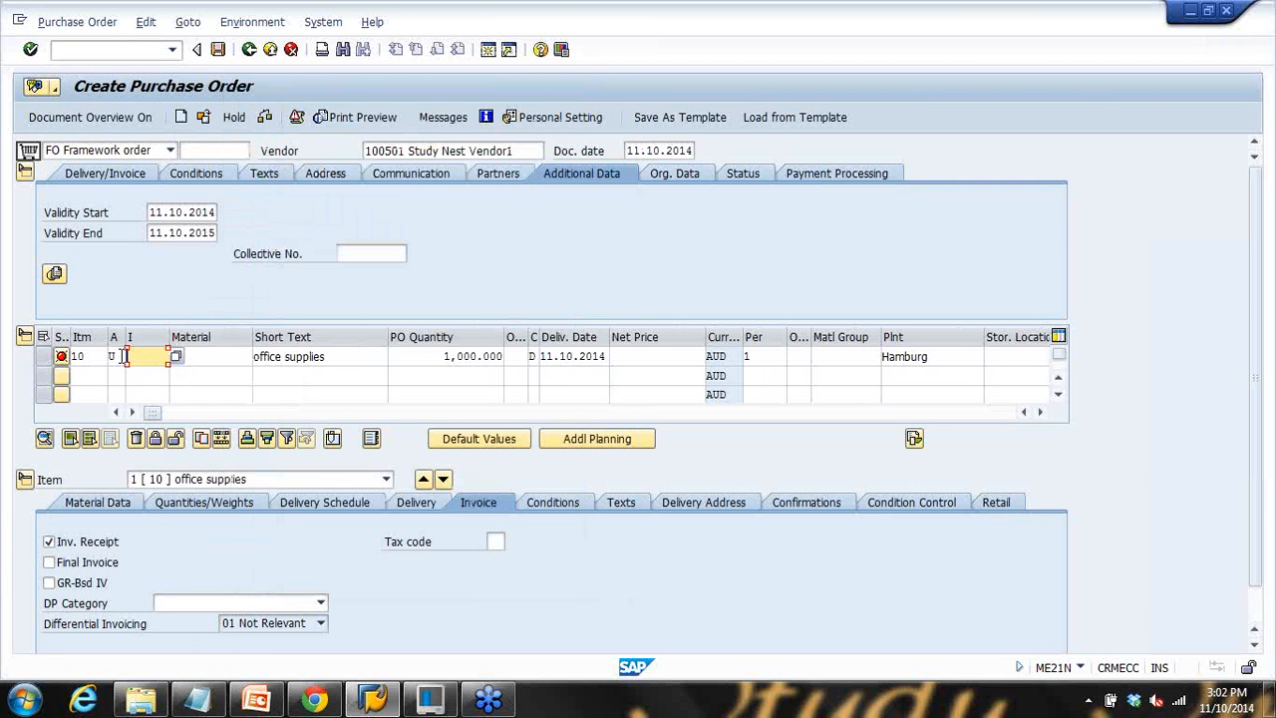
{"action": "left_click", "coordinate": [120, 357]}
{"action": "left_click", "coordinate": [146, 358]}
{"action": "left_click", "coordinate": [175, 358]}
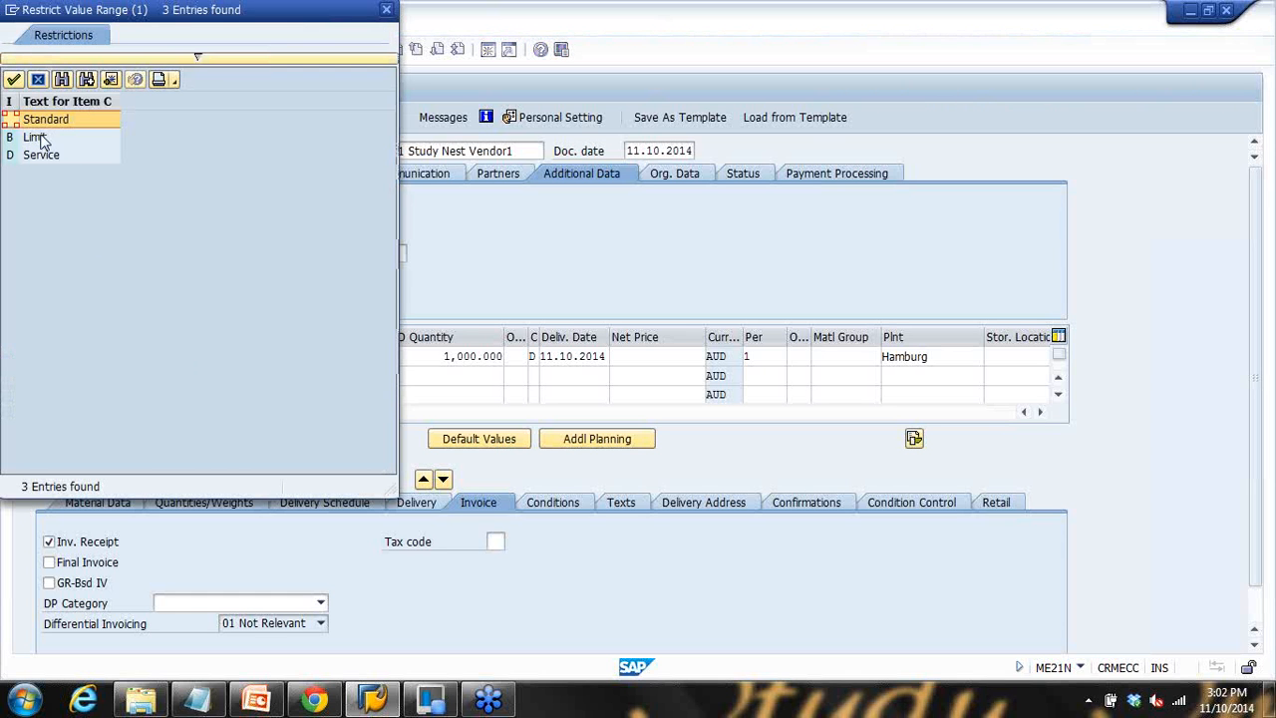
{"action": "double_click", "coordinate": [37, 137]}
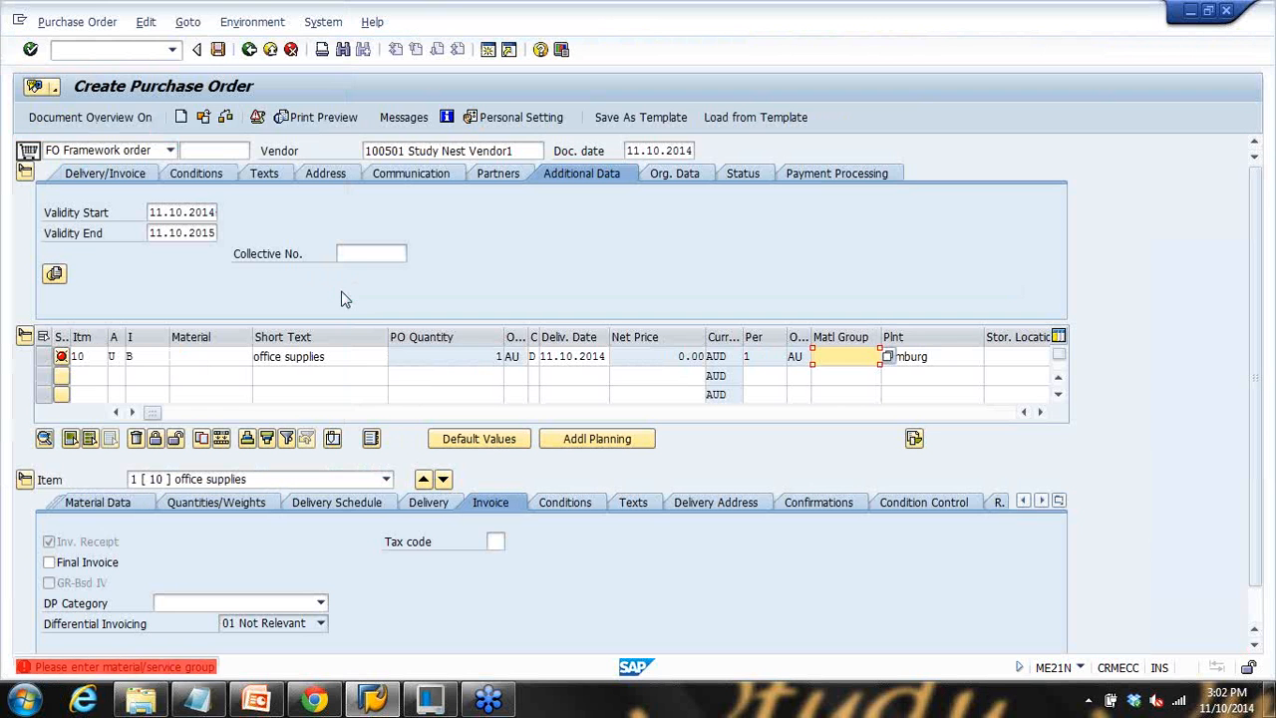
Step: Set the material group of the office supplies item to Miscelleanous and confirm it
{"action": "left_click", "coordinate": [855, 359]}
{"action": "left_click", "coordinate": [847, 371]}
{"action": "key", "text": "Return"}
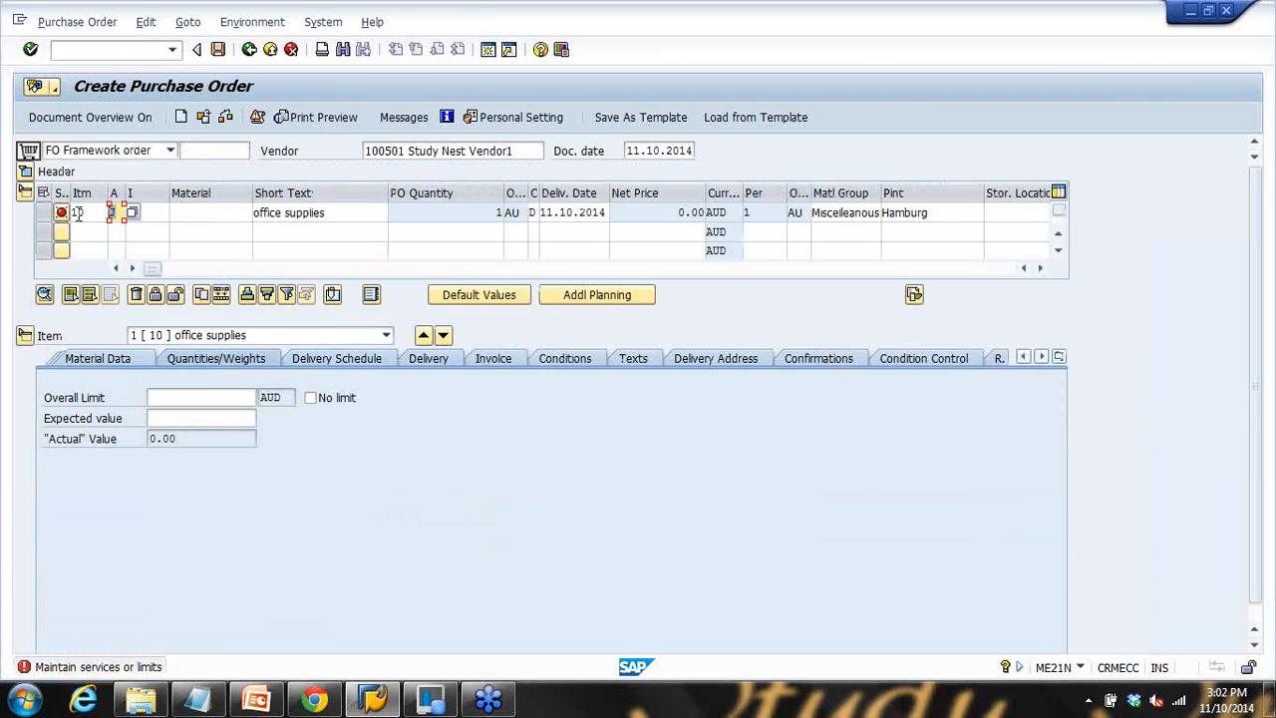
Step: Enter an overall limit of 2000 and an expected value of 2000 for the office supplies item
{"action": "left_click", "coordinate": [144, 214]}
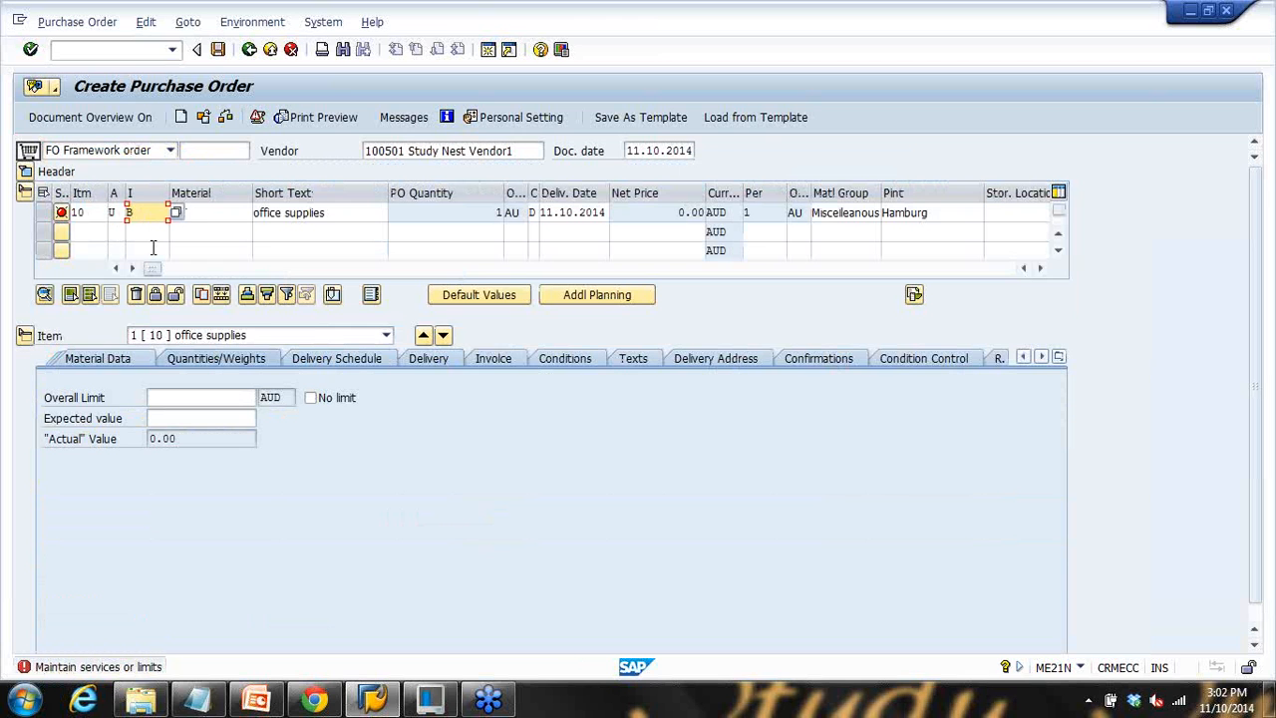
{"action": "left_click", "coordinate": [170, 398]}
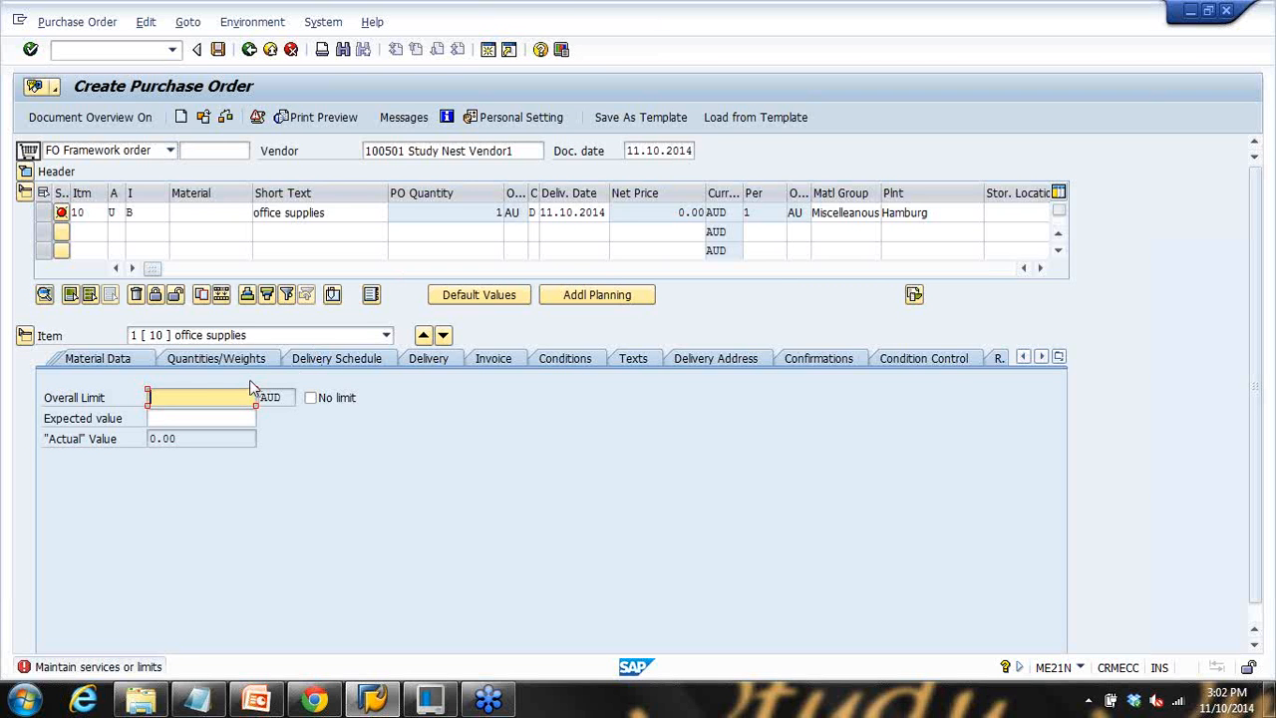
{"action": "type", "text": "000"}
{"action": "key", "text": "BackSpace"}
{"action": "left_click", "coordinate": [210, 418]}
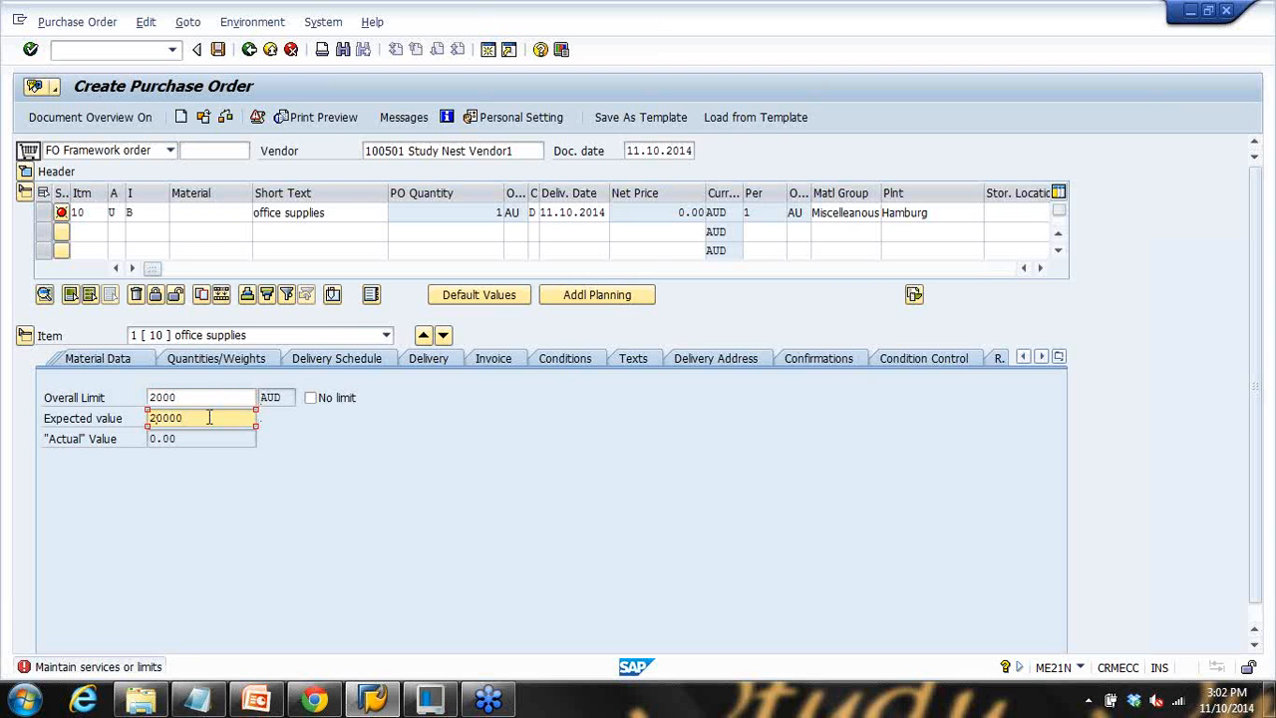
{"action": "type", "text": "2000"}
{"action": "key", "text": "Return"}
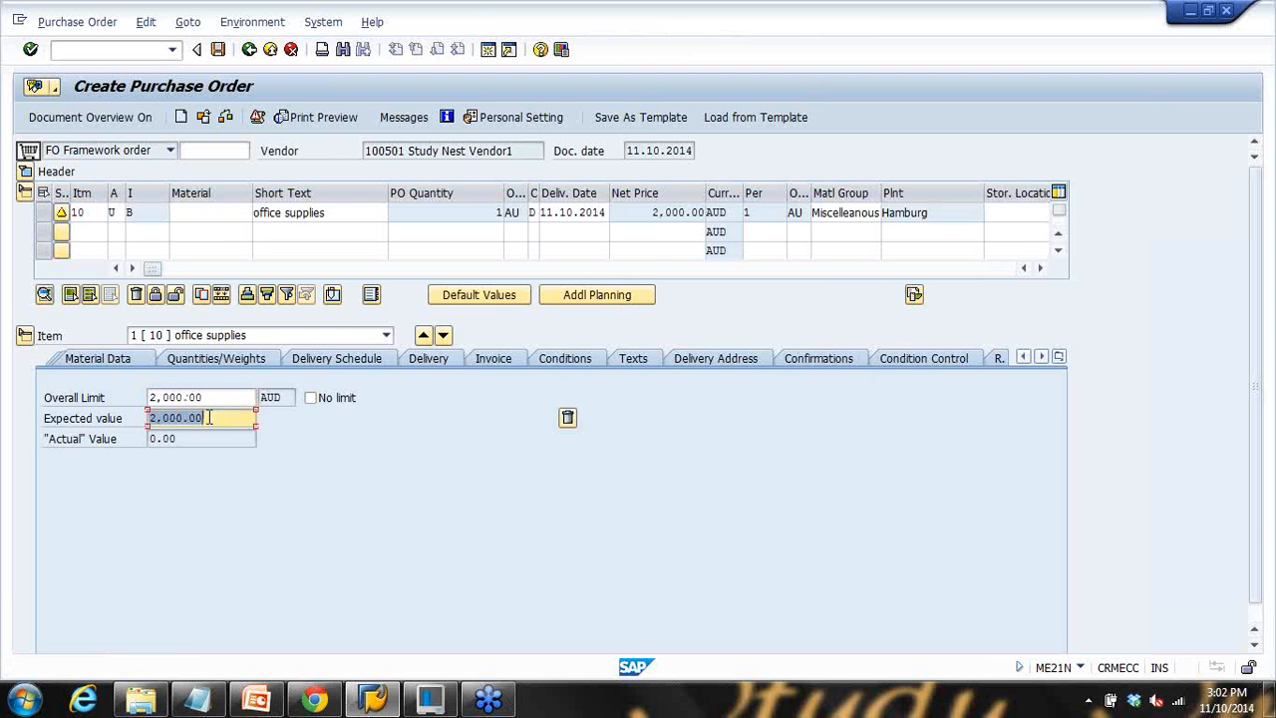
Step: Check the item's account assignment U and item category B, and save the framework order
{"action": "left_click", "coordinate": [113, 212]}
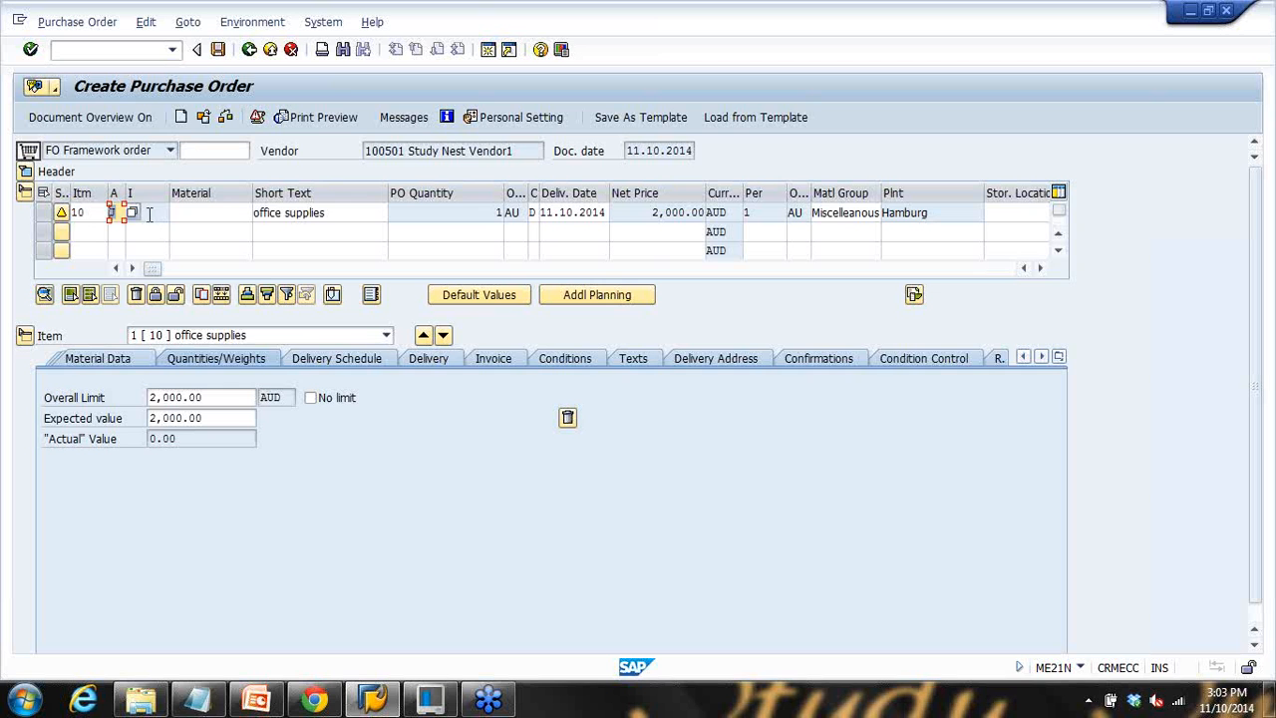
{"action": "type", "text": "U"}
{"action": "key", "text": "Tab"}
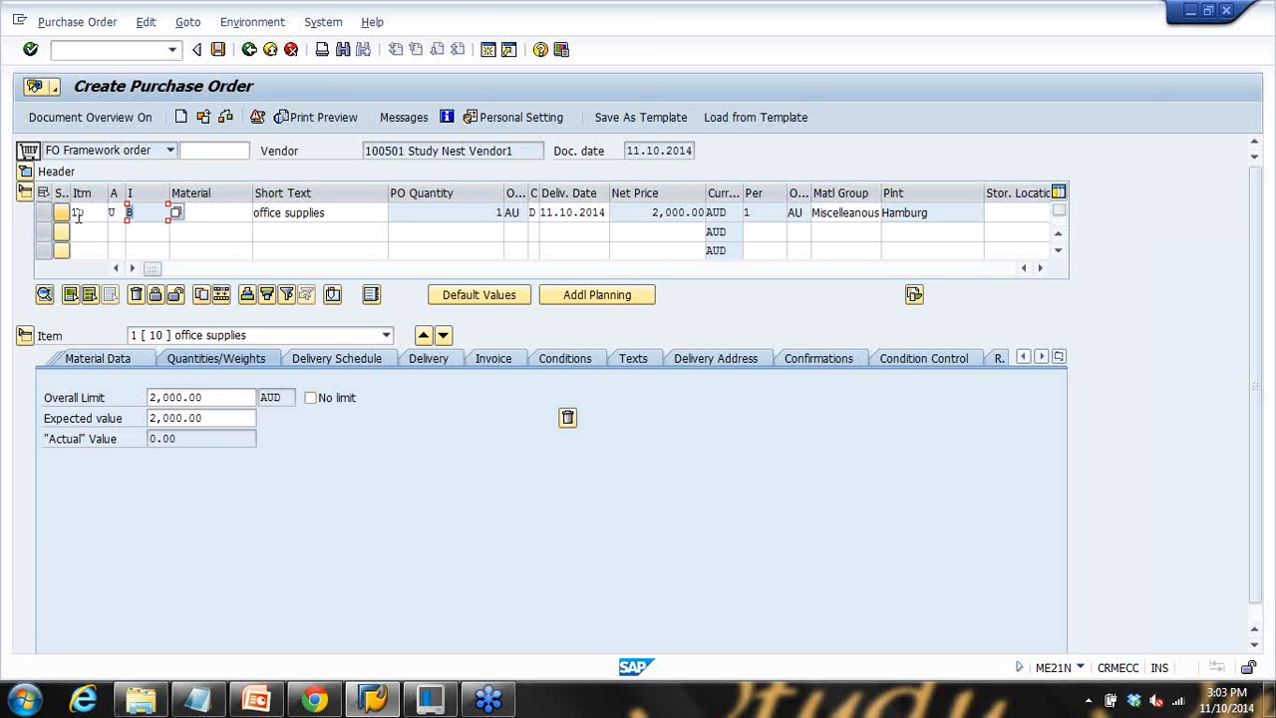
{"action": "left_click", "coordinate": [217, 48]}
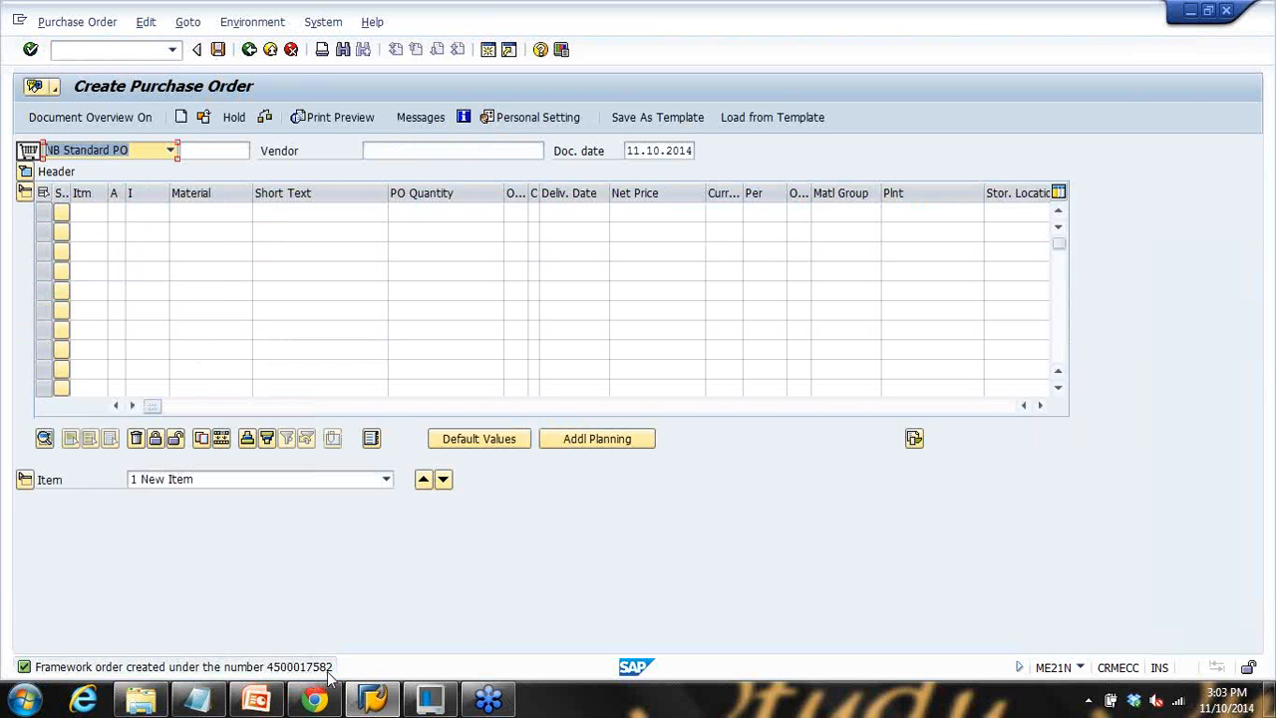
Step: Open the newly saved framework order by entering its purchase order number
{"action": "left_click", "coordinate": [204, 120]}
{"action": "key", "text": "BackSpace"}
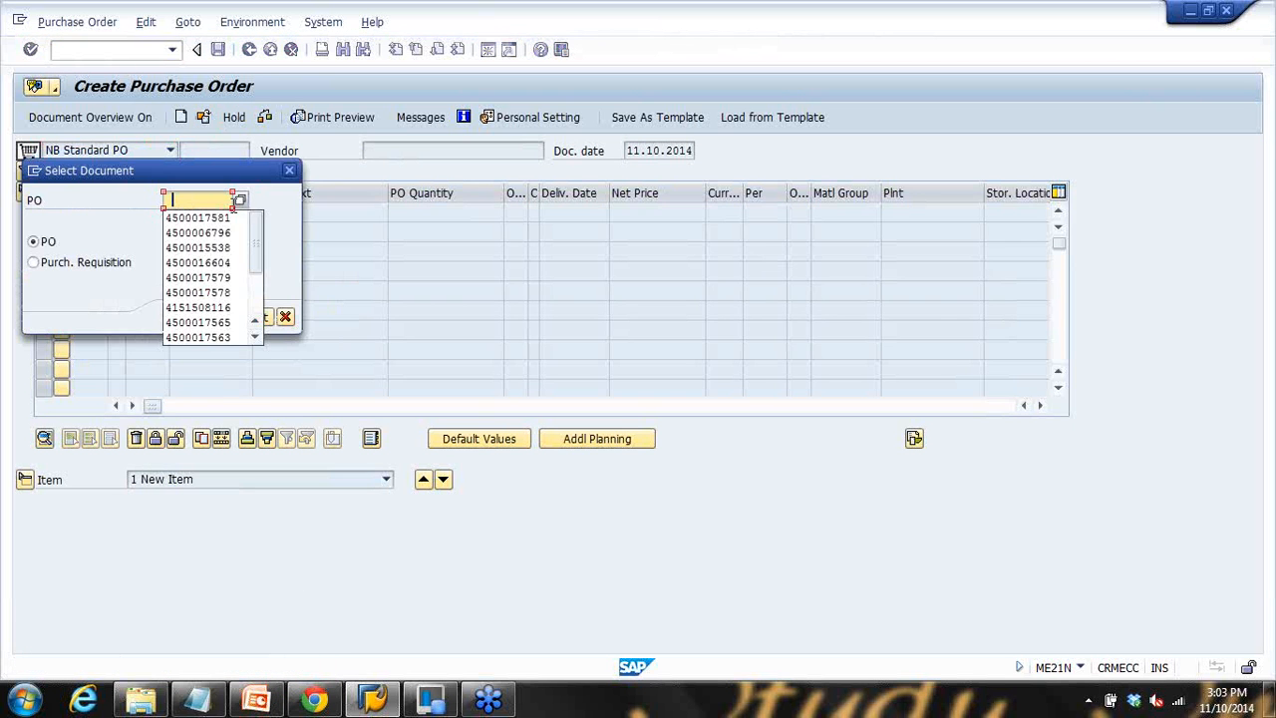
{"action": "left_click", "coordinate": [224, 215]}
{"action": "key", "text": "BackSpace"}
{"action": "type", "text": "2"}
{"action": "key", "text": "Return"}
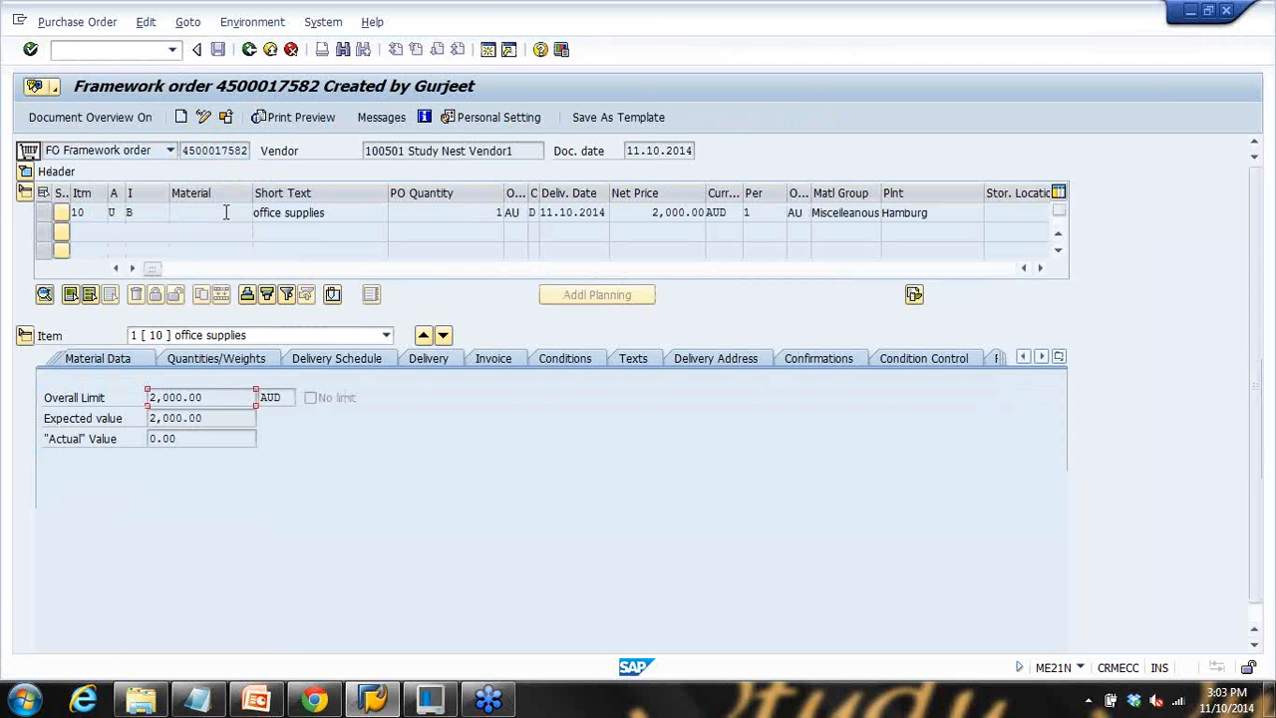
Step: Switch the framework order to change mode and examine the item's limits, quantities and delivery settings
{"action": "left_click", "coordinate": [203, 116]}
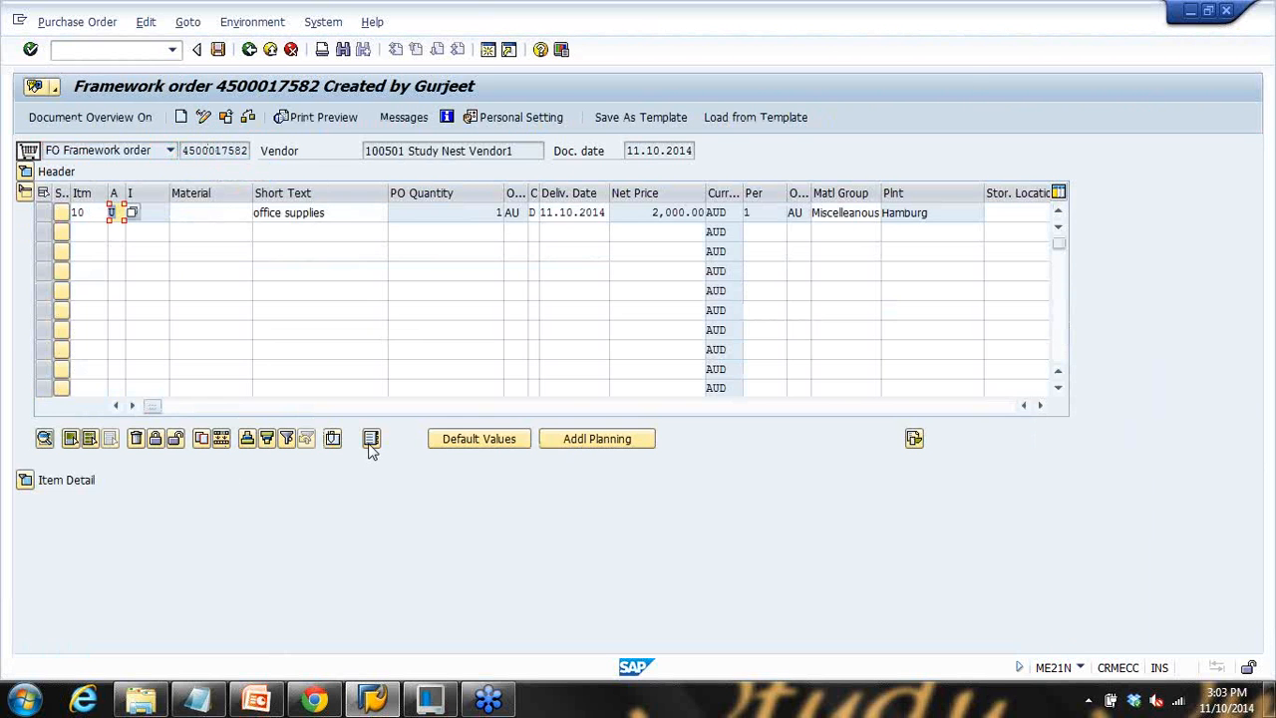
{"action": "left_click", "coordinate": [25, 480]}
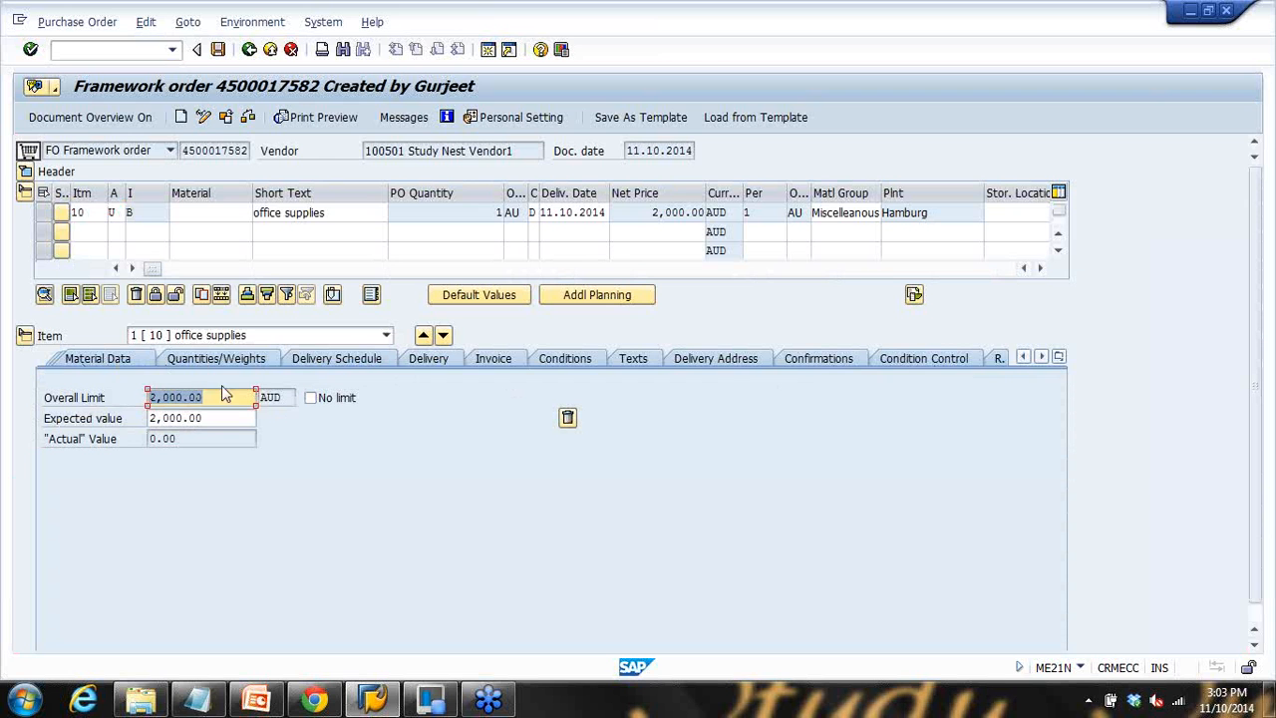
{"action": "left_click", "coordinate": [1061, 358]}
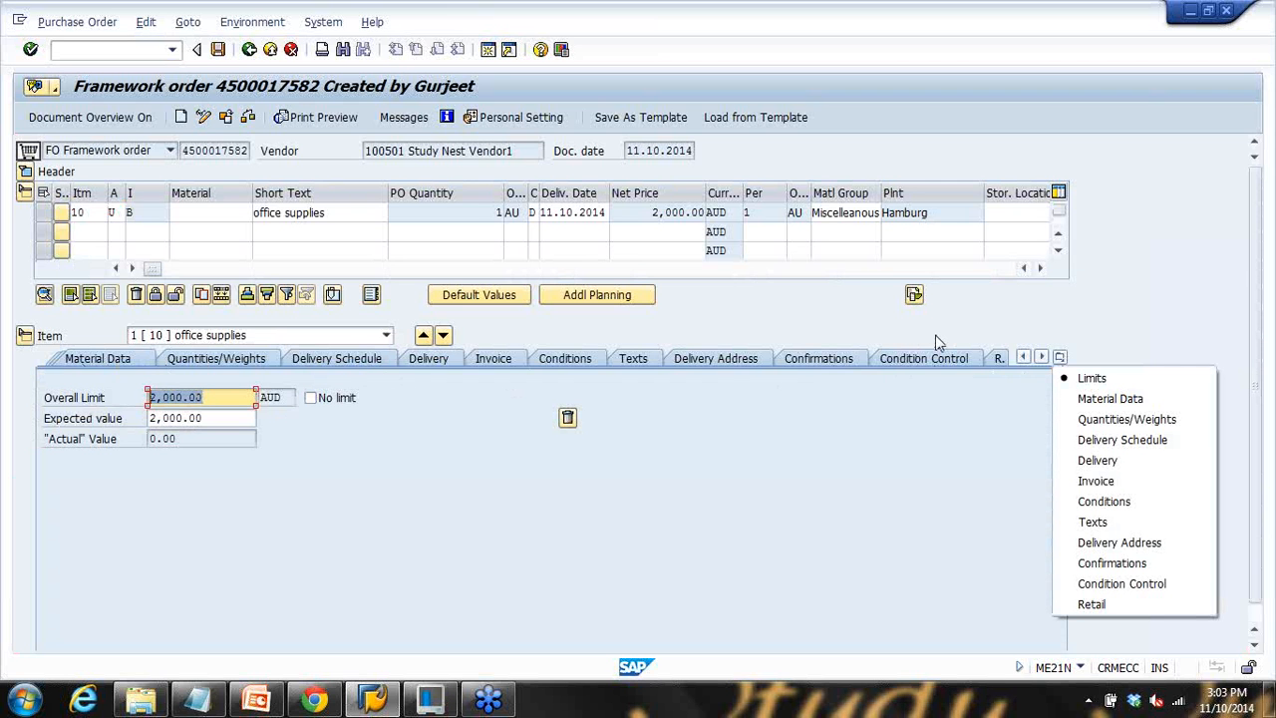
{"action": "left_click", "coordinate": [105, 358]}
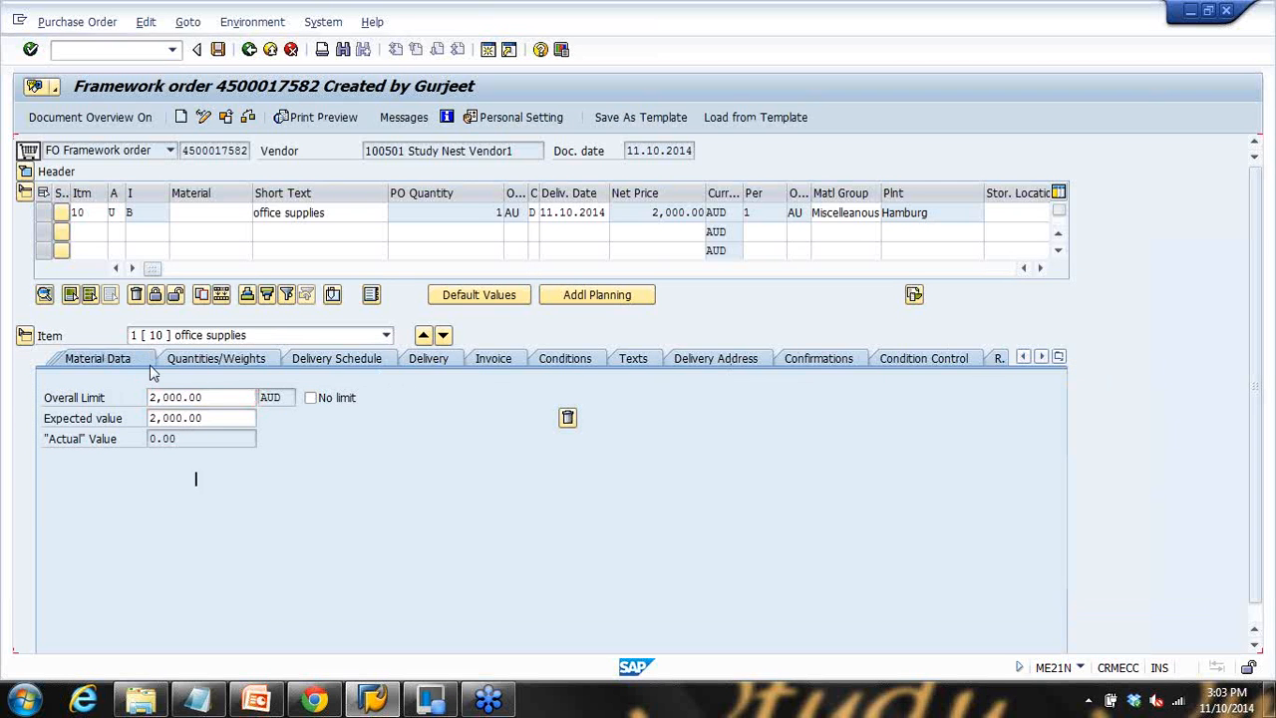
{"action": "left_click", "coordinate": [79, 440]}
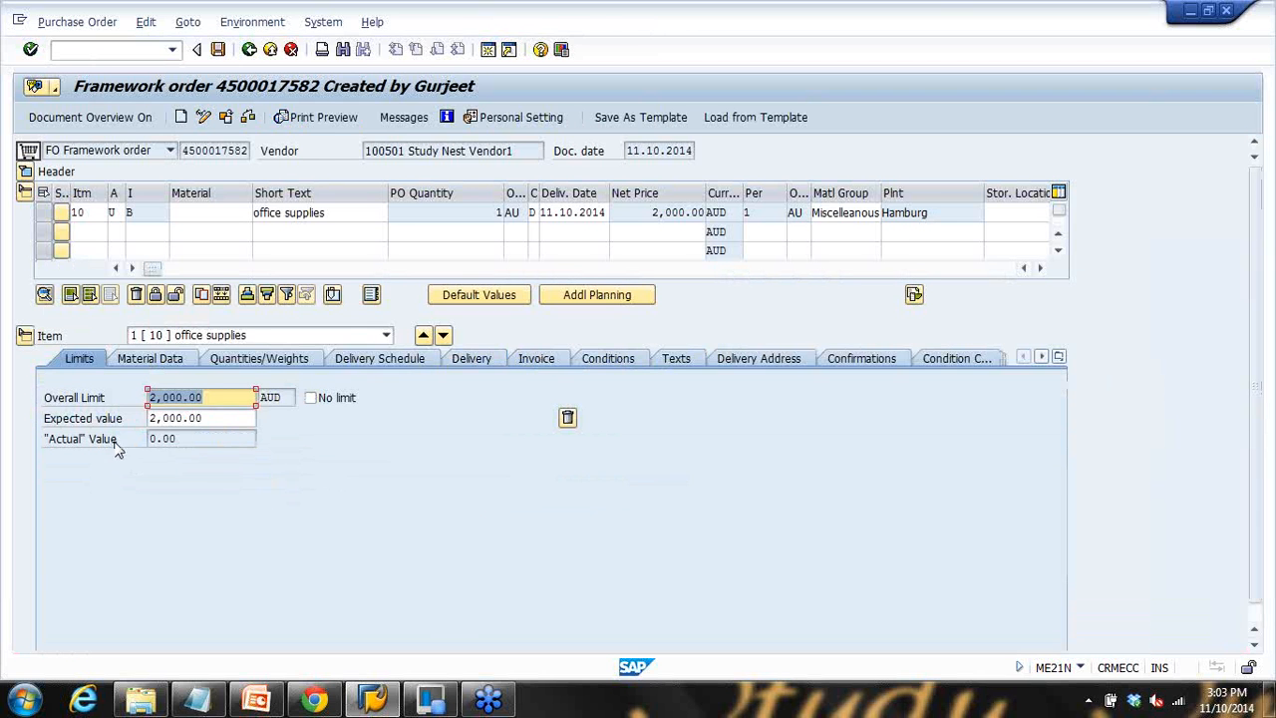
{"action": "left_click", "coordinate": [271, 360]}
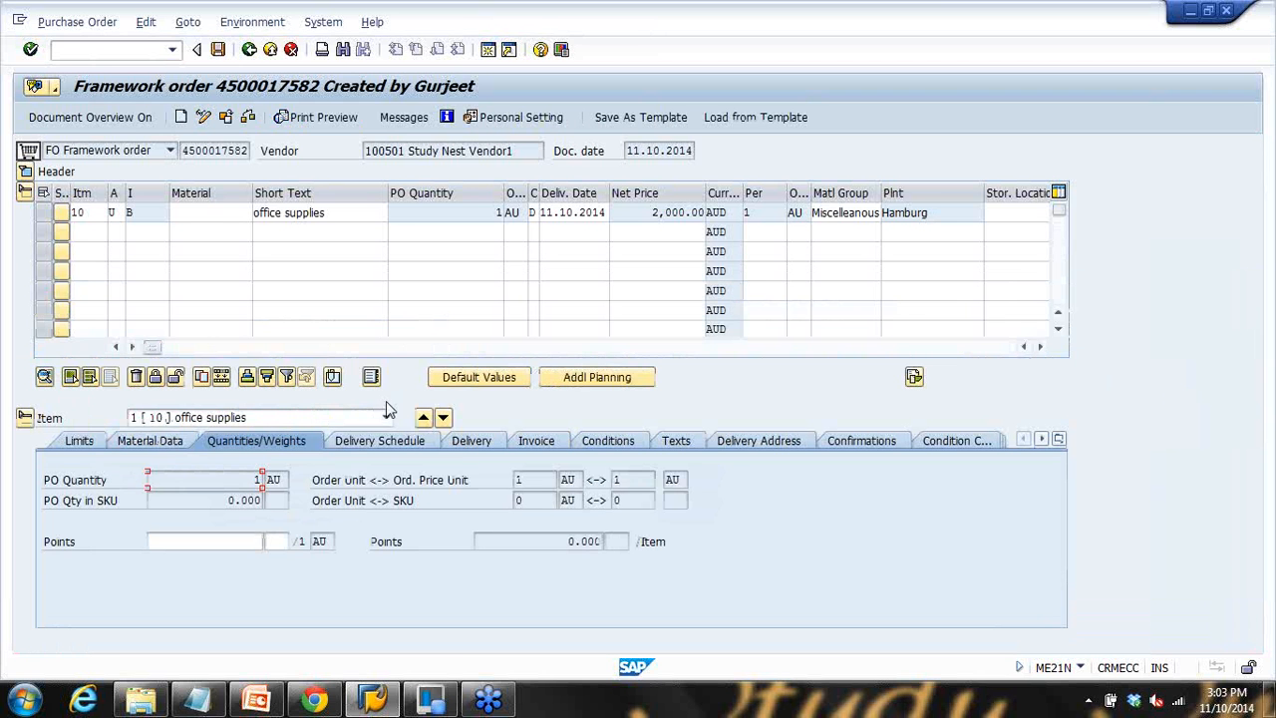
{"action": "left_click", "coordinate": [344, 440]}
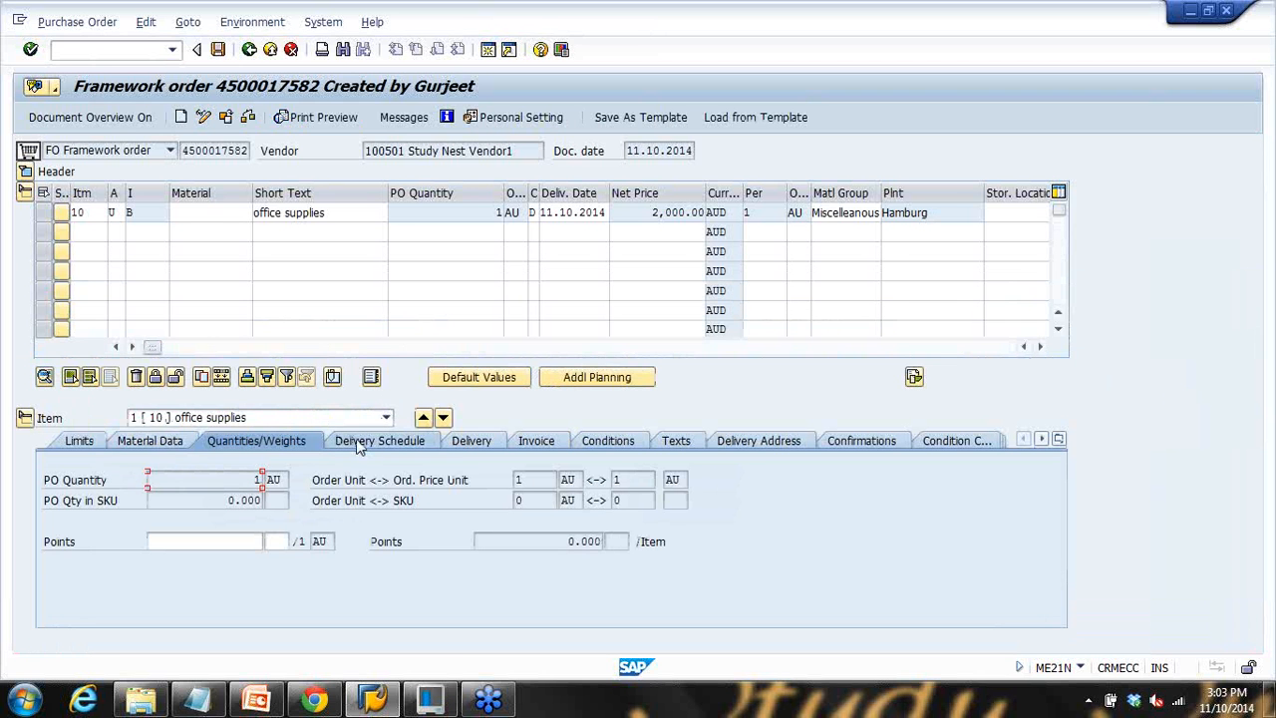
{"action": "left_click", "coordinate": [475, 439]}
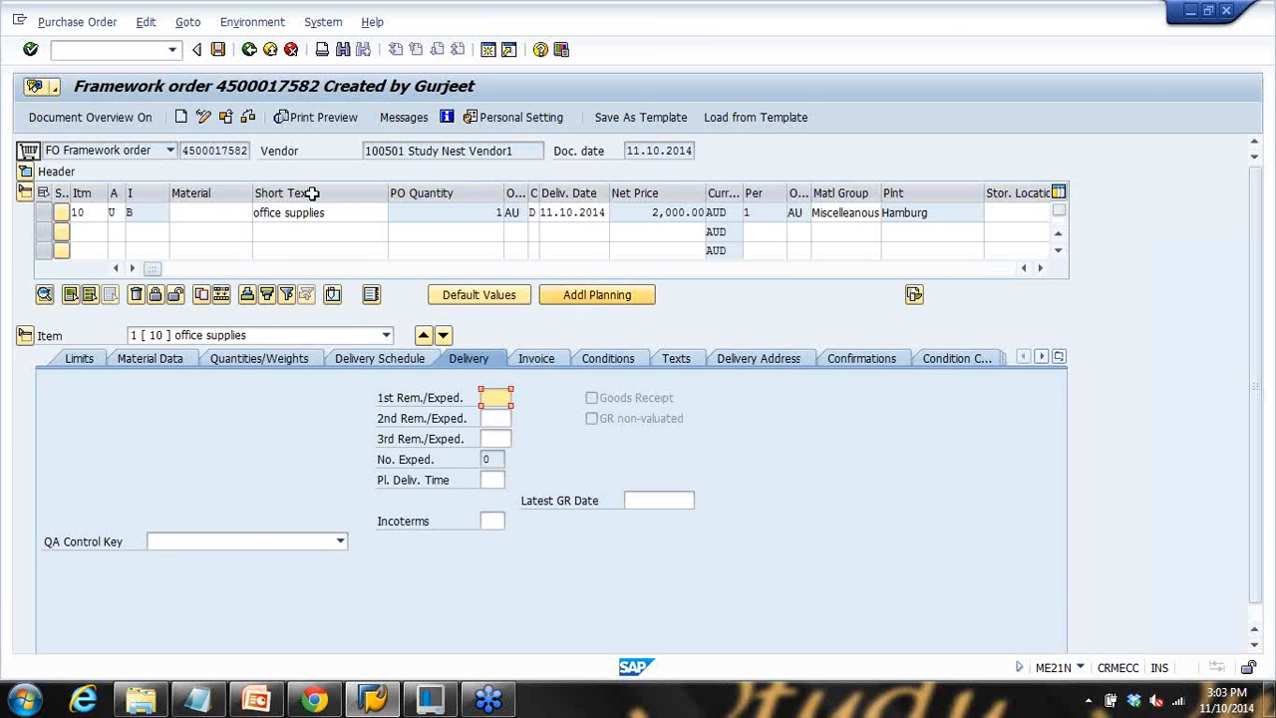
Step: Expand the order header and examine its validity start and end dates
{"action": "left_click", "coordinate": [26, 172]}
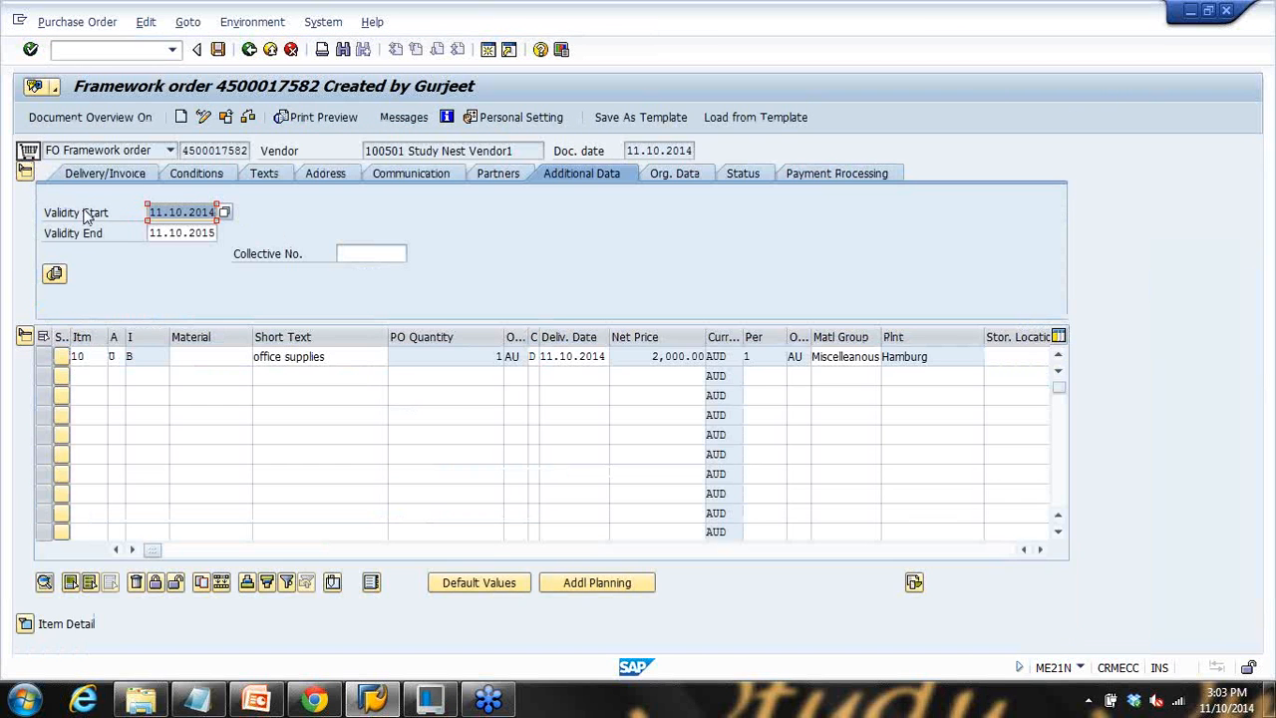
{"action": "left_click", "coordinate": [147, 236]}
{"action": "key", "text": "shift+Tab"}
{"action": "left_click_drag", "start_coordinate": [152, 214], "coordinate": [245, 255]}
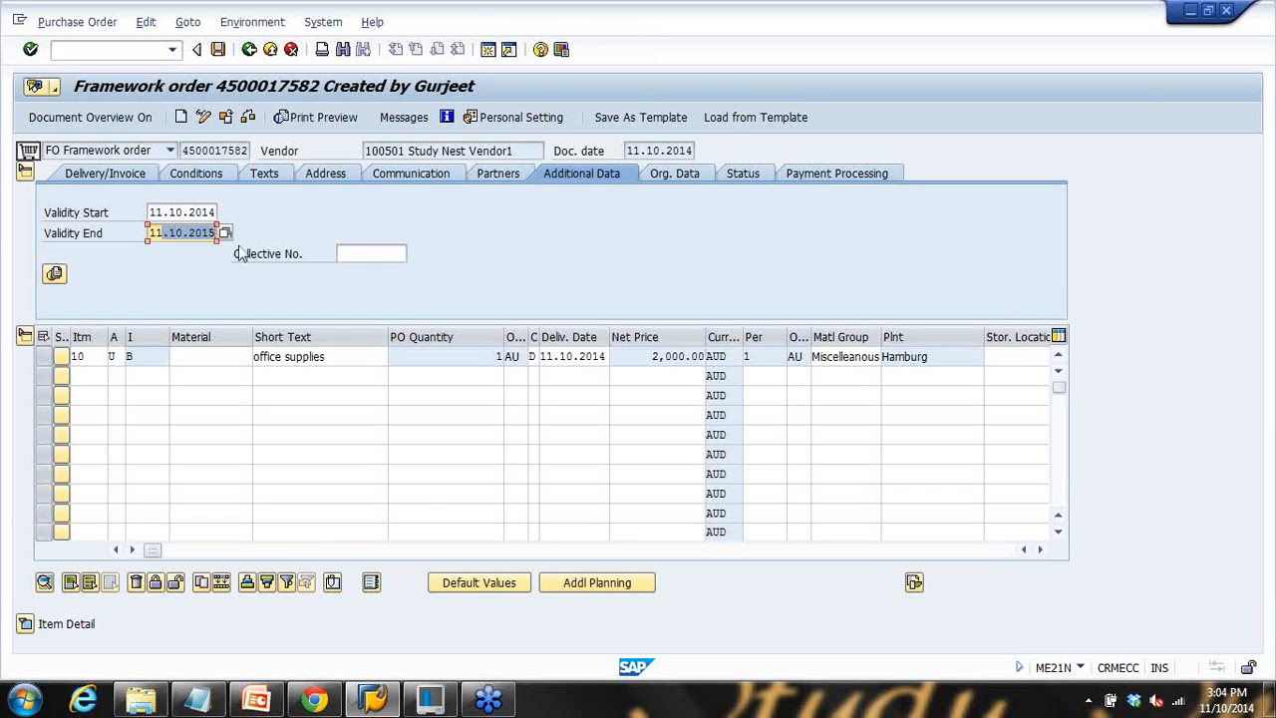
Step: Recheck the office supplies item's limits and try to save the framework order again
{"action": "left_click", "coordinate": [25, 625]}
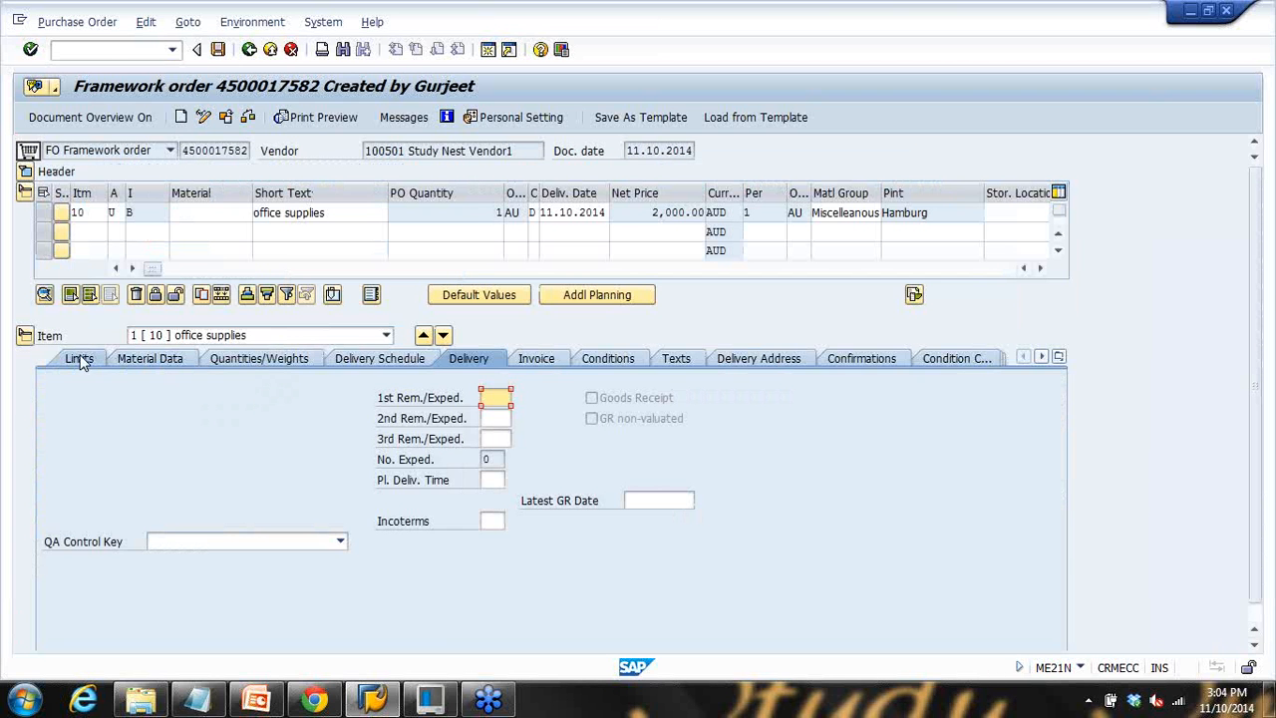
{"action": "left_click", "coordinate": [80, 359]}
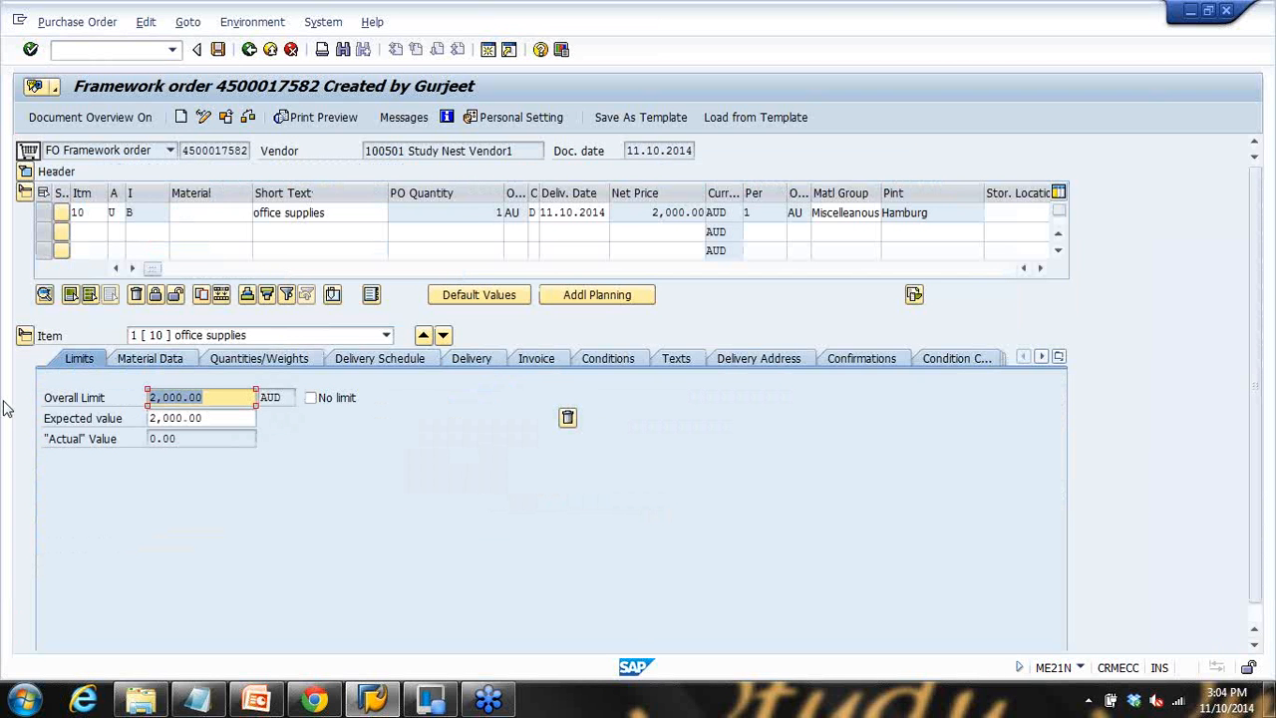
{"action": "left_click", "coordinate": [217, 49]}
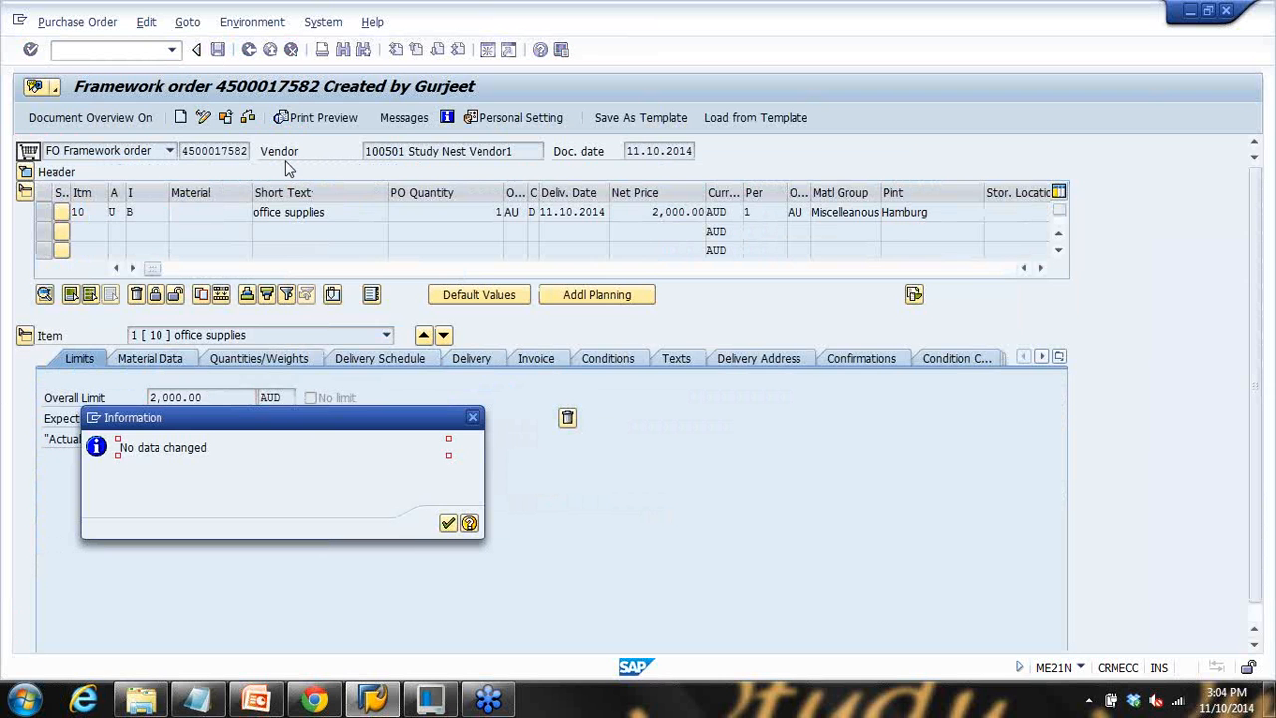
Step: Switch to Notepad and add the lines "==> GR" and "==> Invoice" under the BLANK PURCHASE ORDER title
{"action": "left_click", "coordinate": [448, 522]}
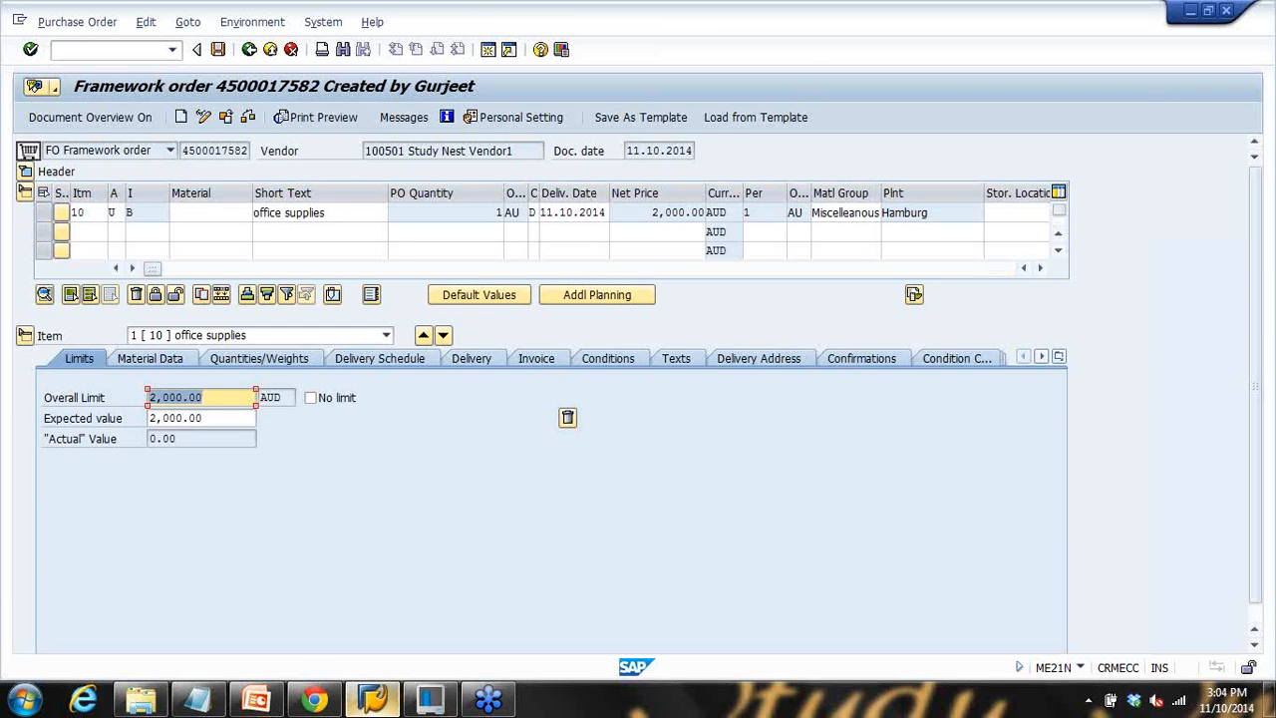
{"action": "left_click", "coordinate": [198, 699]}
{"action": "key", "text": "ctrl+End"}
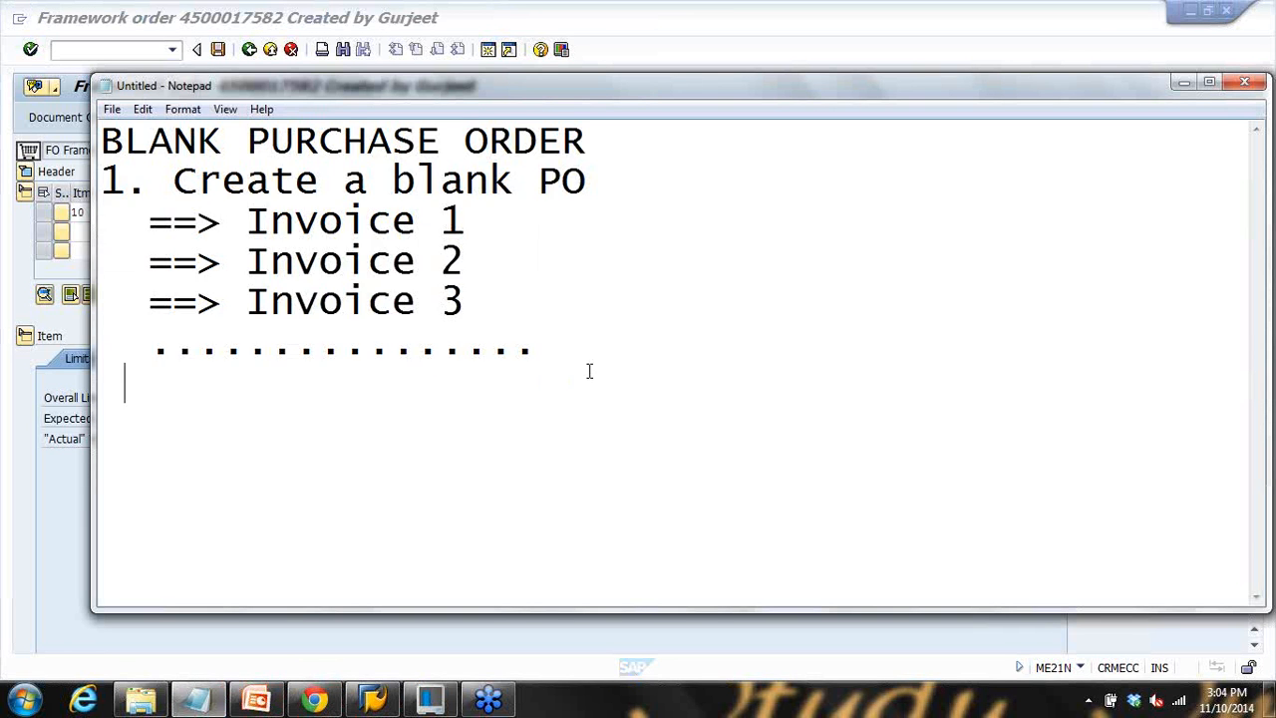
{"action": "key", "text": "ctrl+a"}
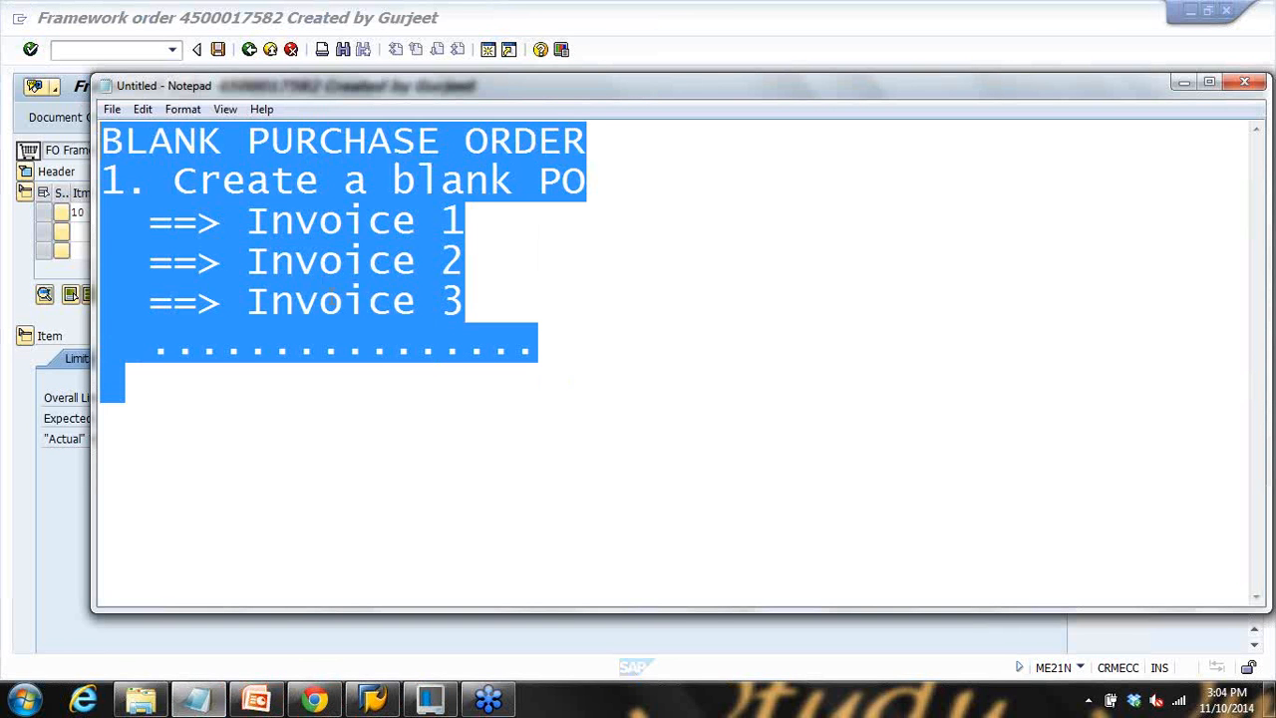
{"action": "left_click", "coordinate": [341, 261]}
{"action": "left_click", "coordinate": [593, 147]}
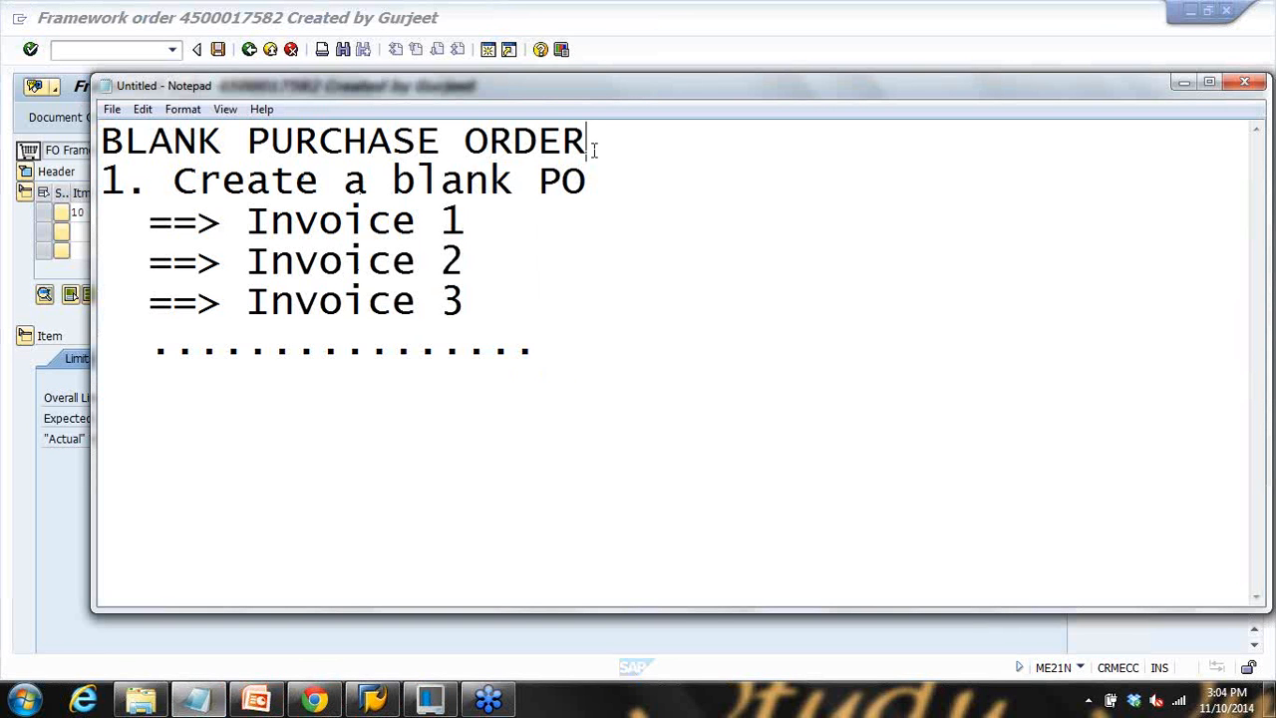
{"action": "key", "text": "Return"}
{"action": "type", "text": "=="}
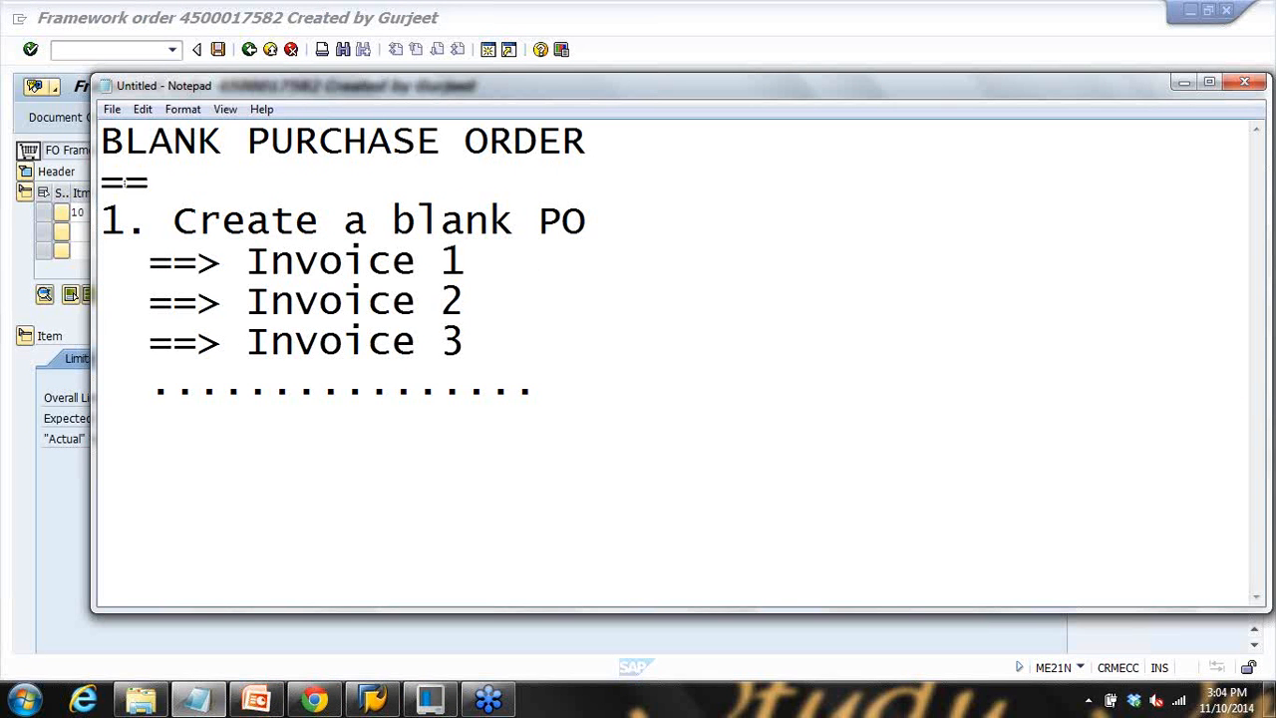
{"action": "type", "text": "> GR"}
{"action": "key", "text": "Return"}
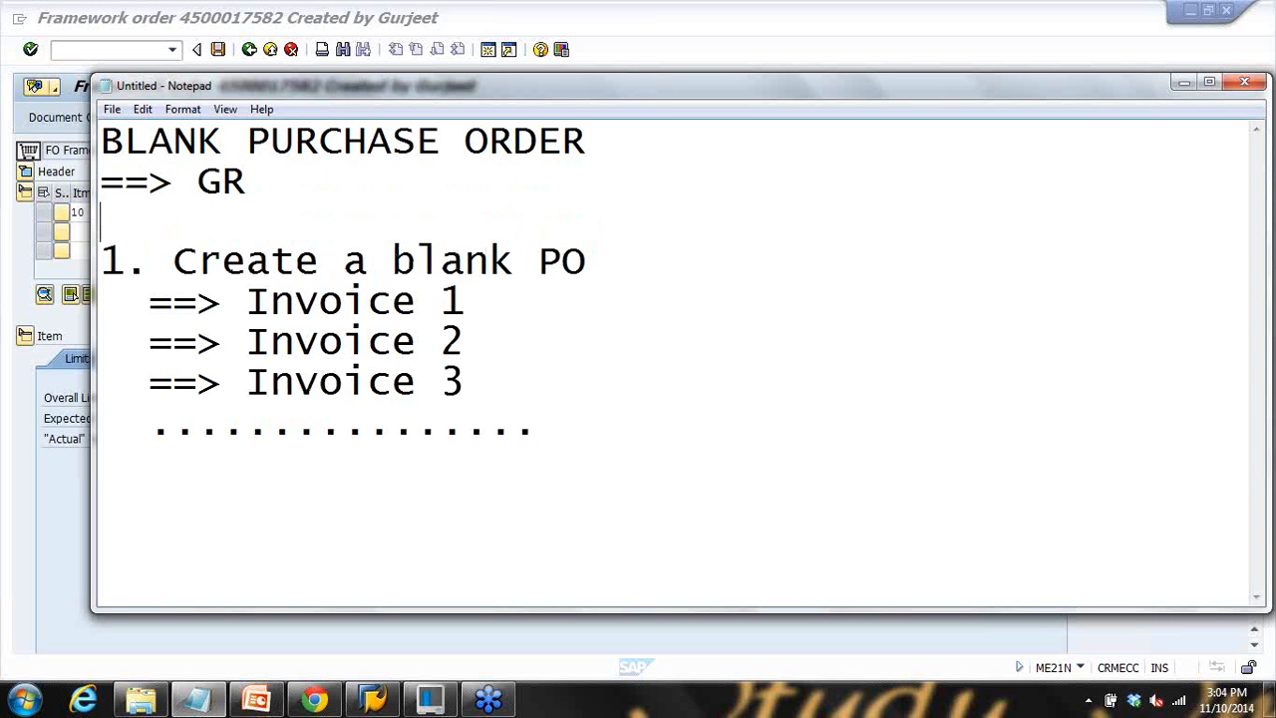
{"action": "type", "text": "==> Invou"}
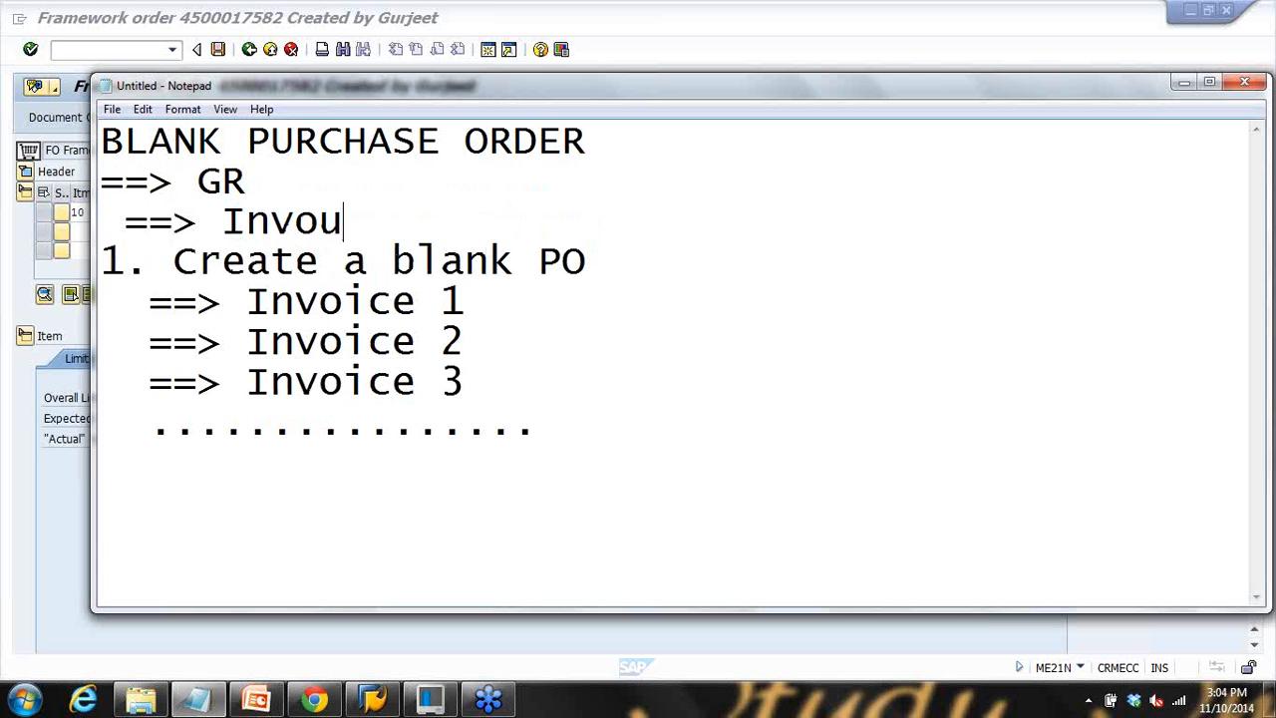
{"action": "key", "text": "BackSpace"}
{"action": "type", "text": "ice"}
{"action": "key", "text": "Return"}
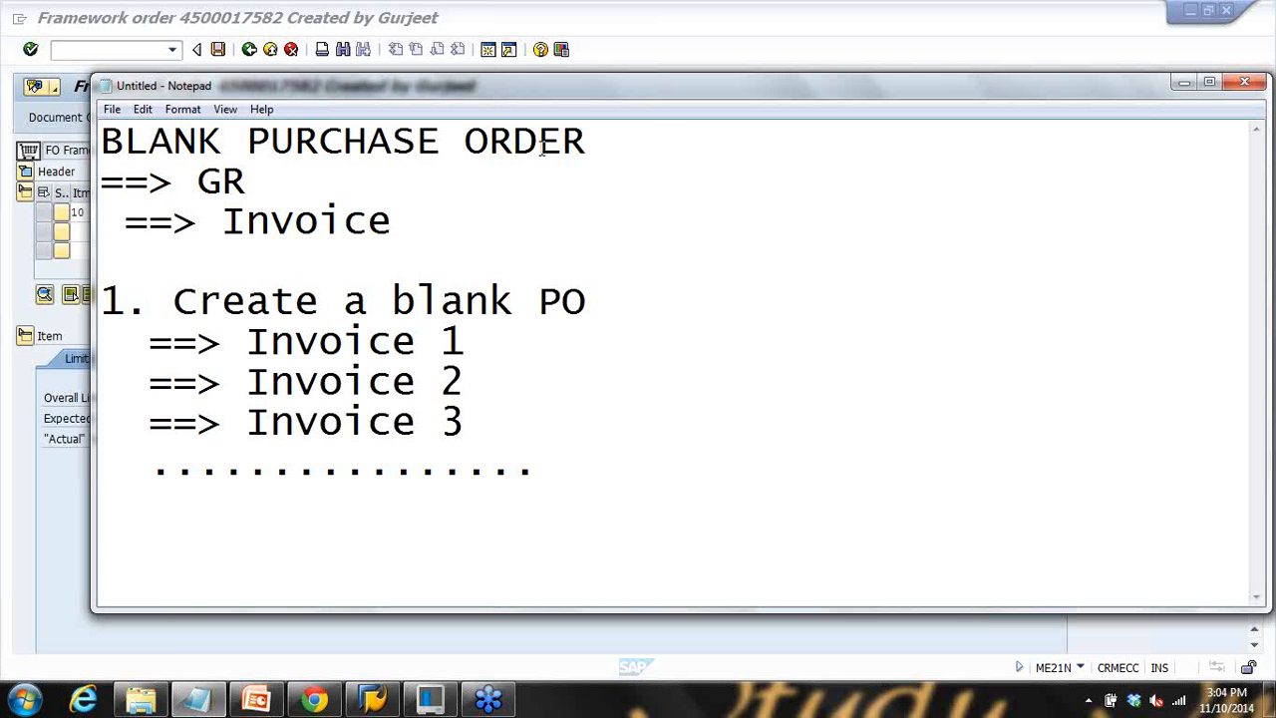
Step: Return to SAP and try to load the framework order for a purchase order goods receipt in MIGO
{"action": "left_click", "coordinate": [832, 20]}
{"action": "left_click", "coordinate": [251, 152]}
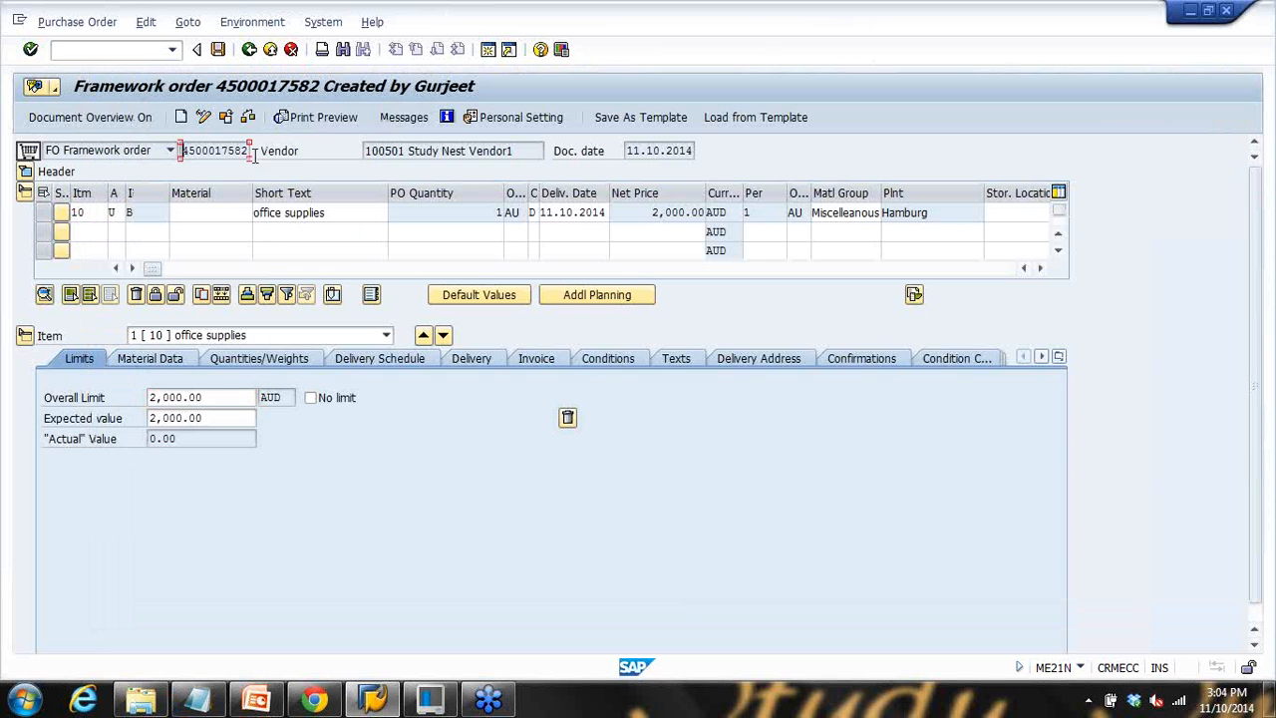
{"action": "left_click", "coordinate": [137, 51]}
{"action": "key", "text": "Return"}
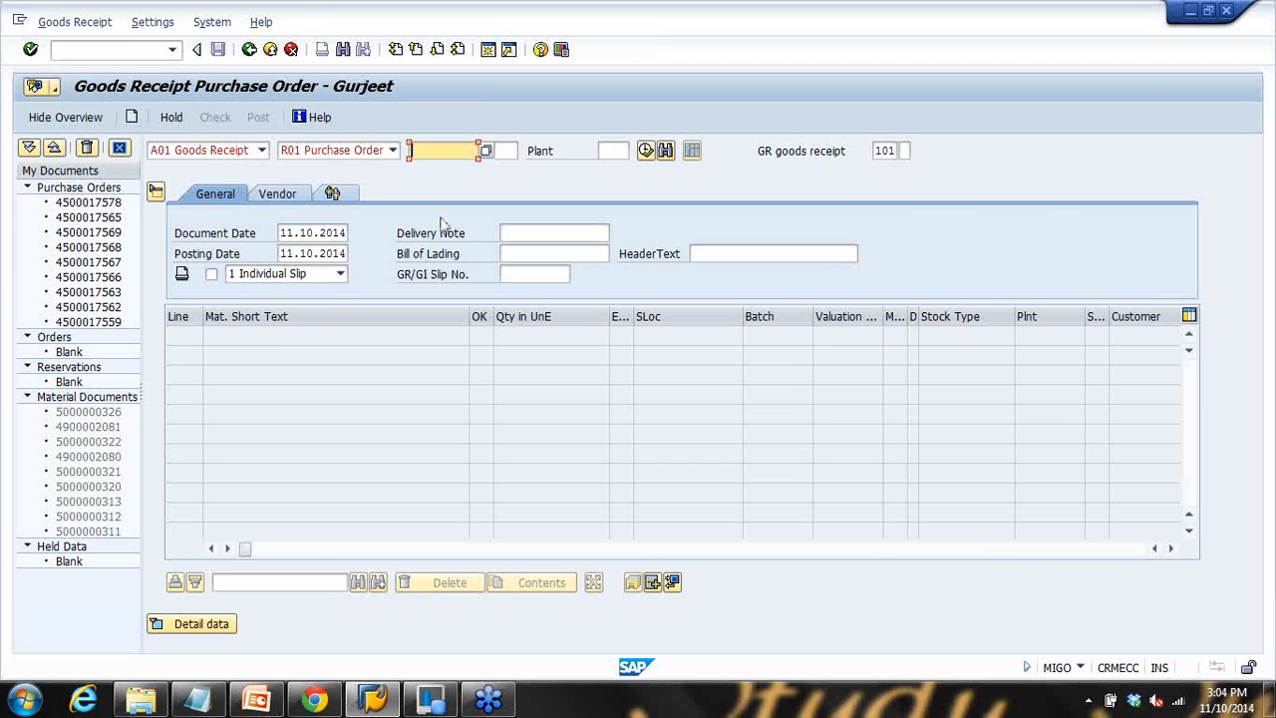
{"action": "key", "text": "ctrl+v"}
{"action": "key", "text": "Return"}
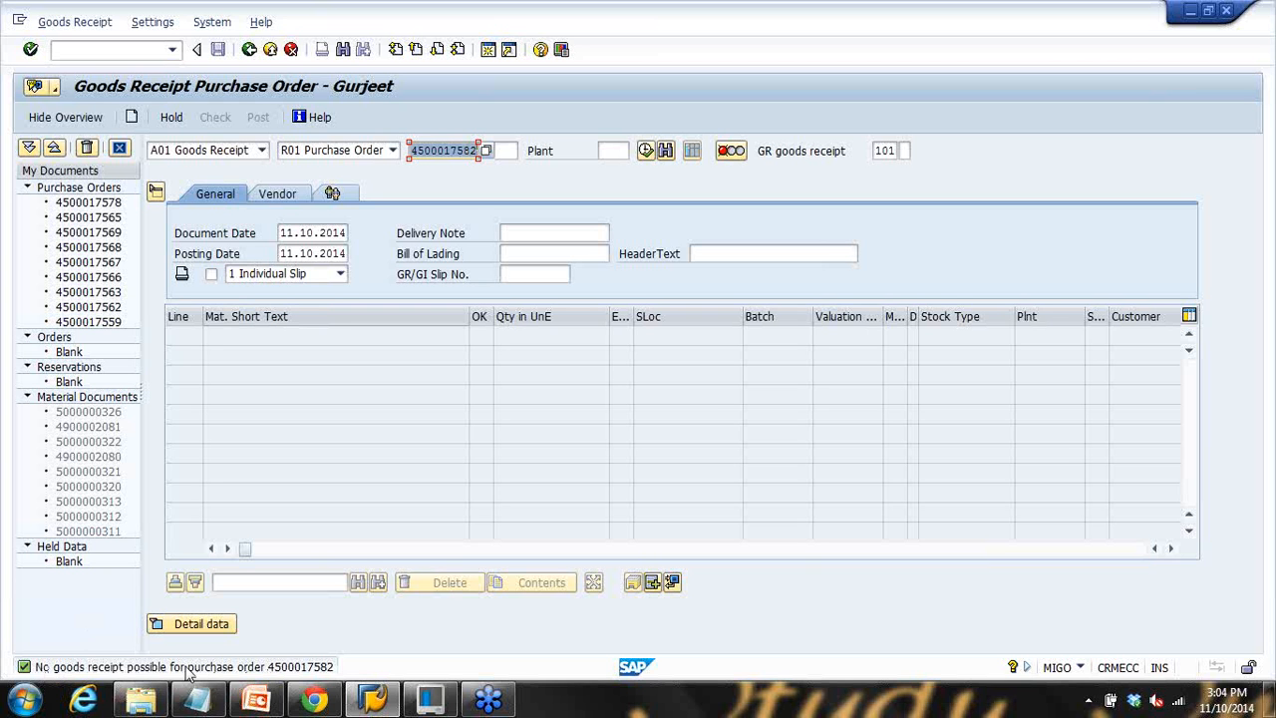
Step: Open the detailed help for the goods receipt message and examine its heading and diagnosis
{"action": "left_click", "coordinate": [222, 431]}
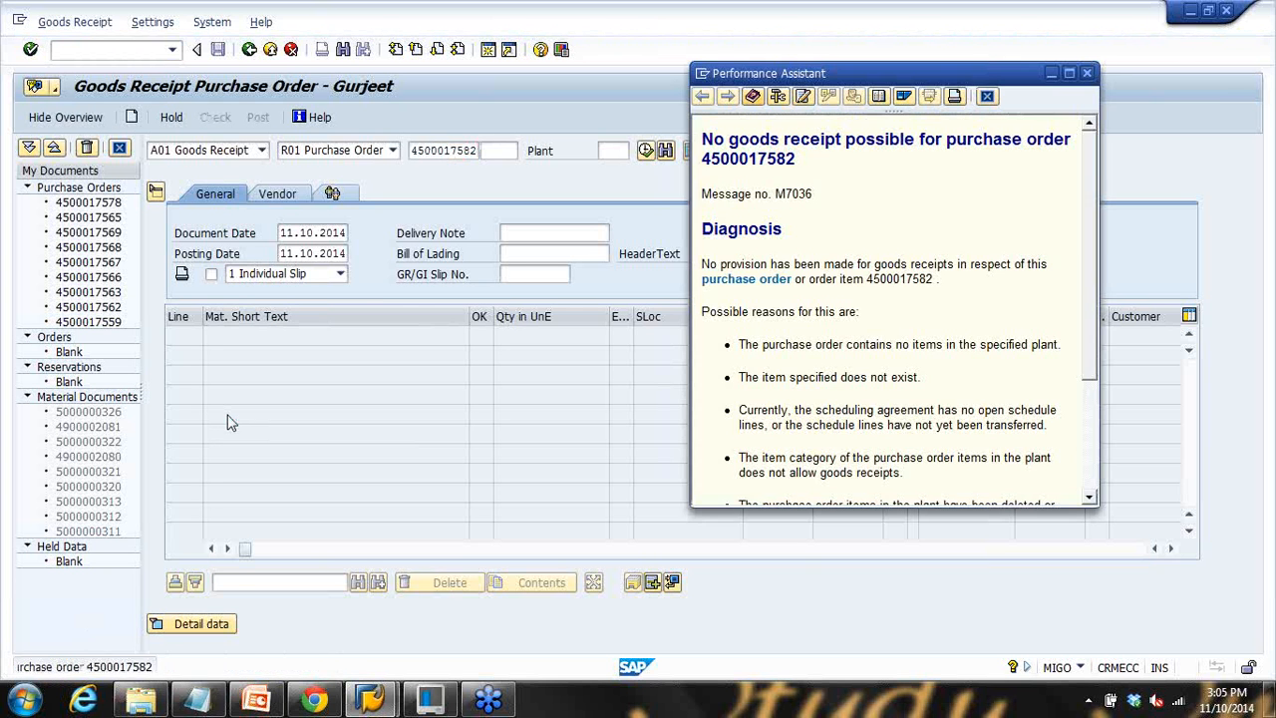
{"action": "left_click_drag", "start_coordinate": [704, 141], "coordinate": [830, 172]}
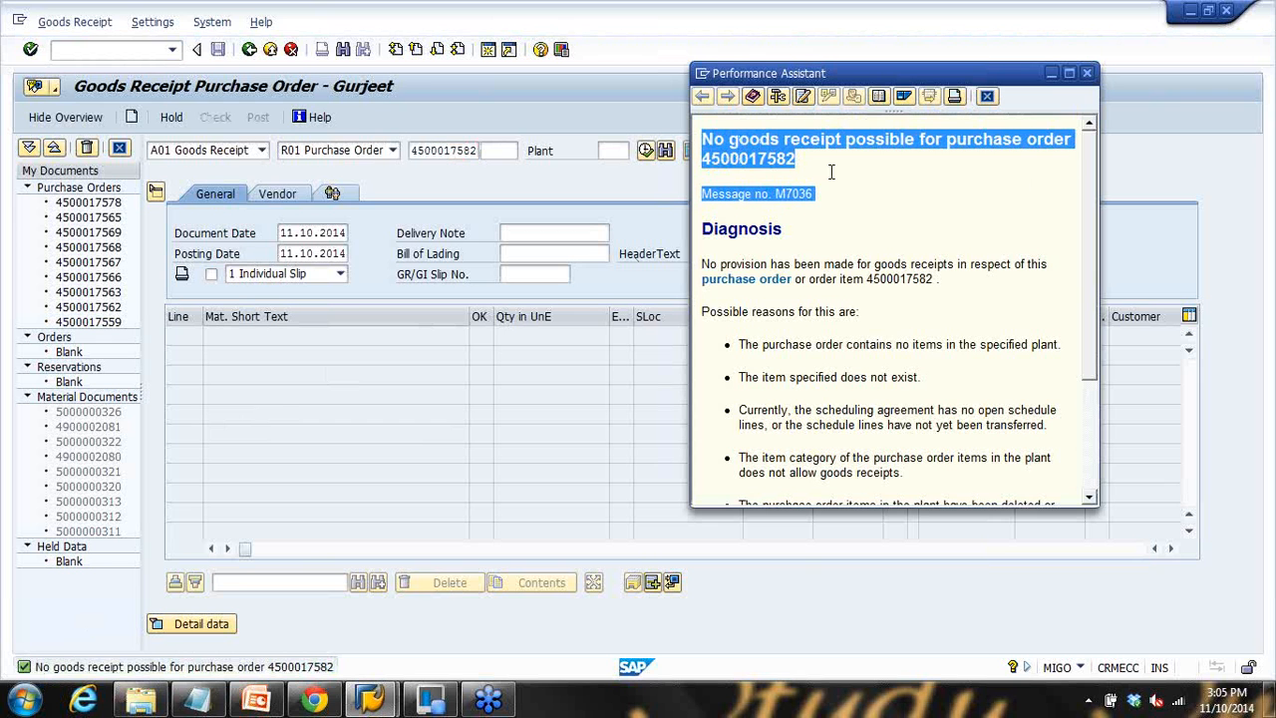
{"action": "left_click", "coordinate": [733, 143]}
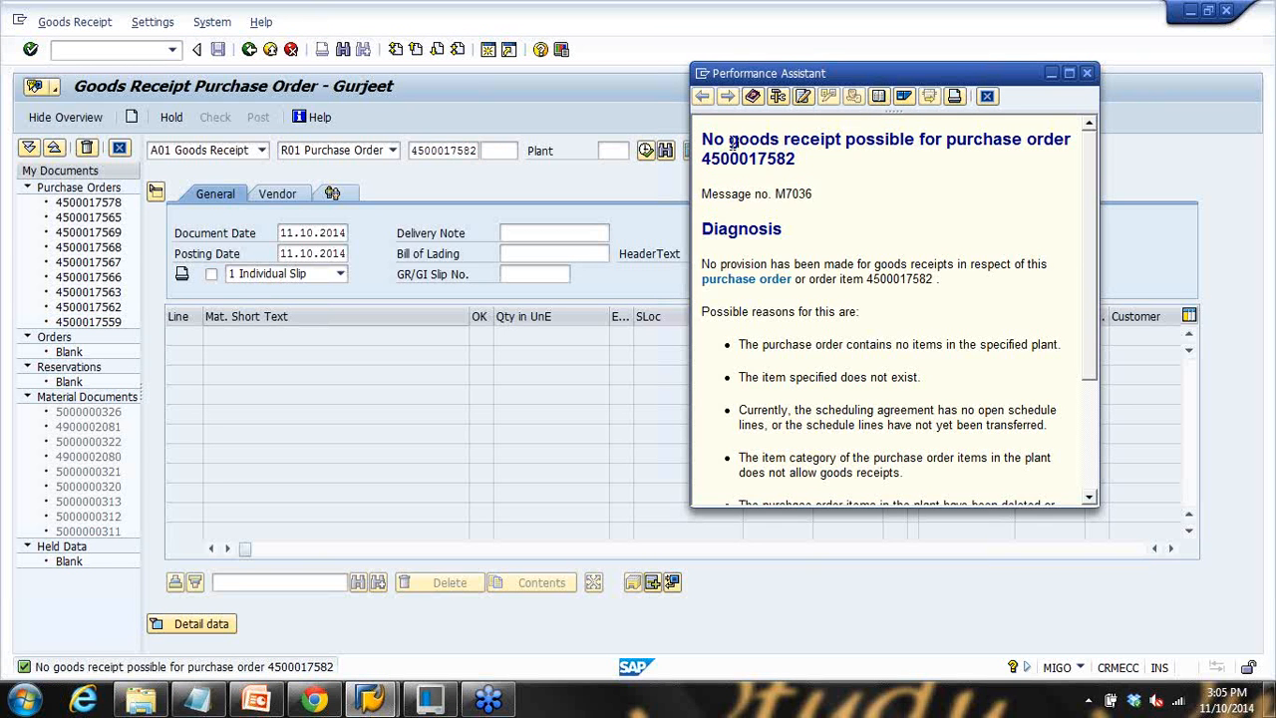
{"action": "left_click_drag", "start_coordinate": [729, 140], "coordinate": [814, 178]}
Step: Switch to Notepad and remove the "==> GR" line above the Invoice line
{"action": "left_click", "coordinate": [197, 700]}
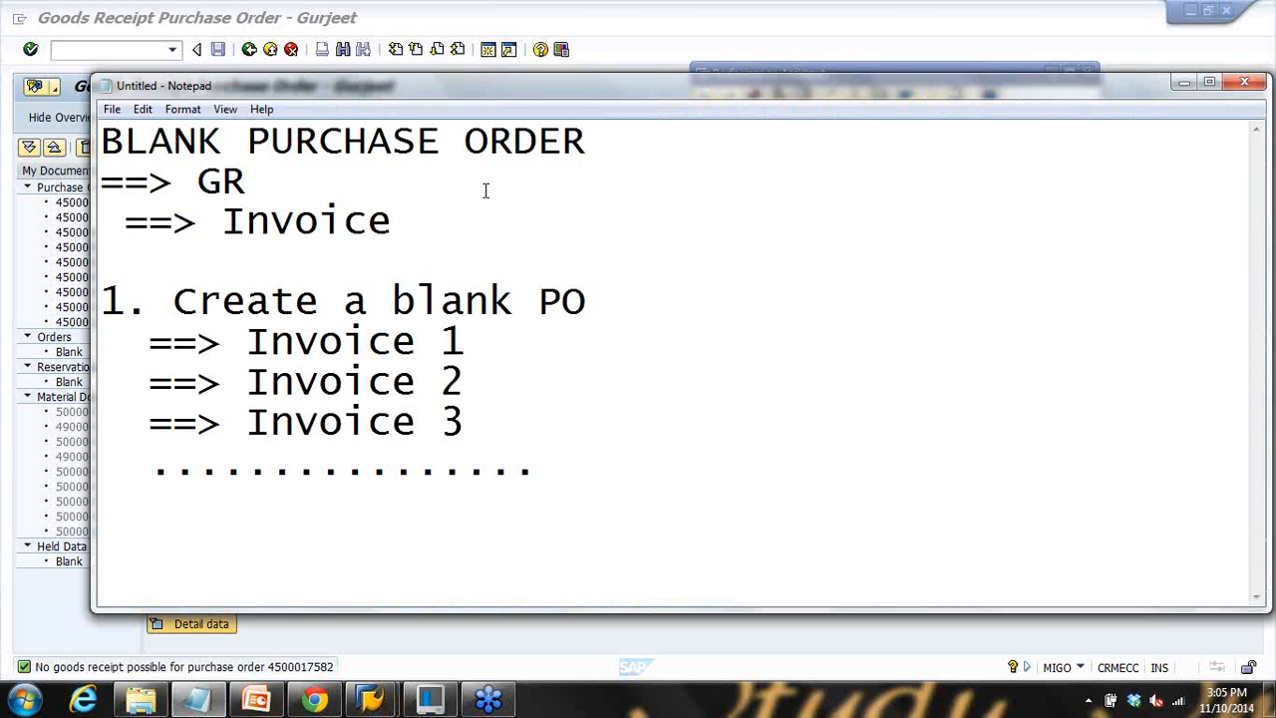
{"action": "double_click", "coordinate": [239, 184]}
{"action": "left_click_drag", "start_coordinate": [303, 186], "coordinate": [77, 172]}
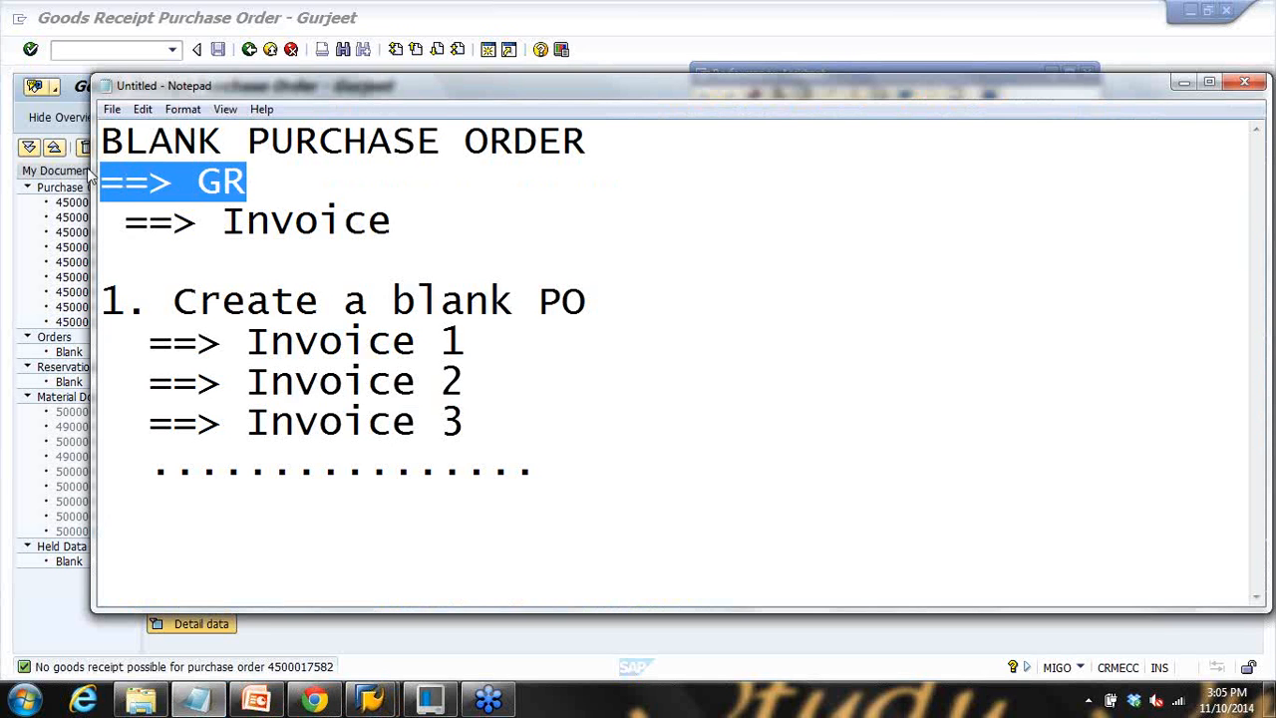
{"action": "key", "text": "BackSpace"}
{"action": "key", "text": "BackSpace"}
{"action": "left_click_drag", "start_coordinate": [221, 182], "coordinate": [548, 187]}
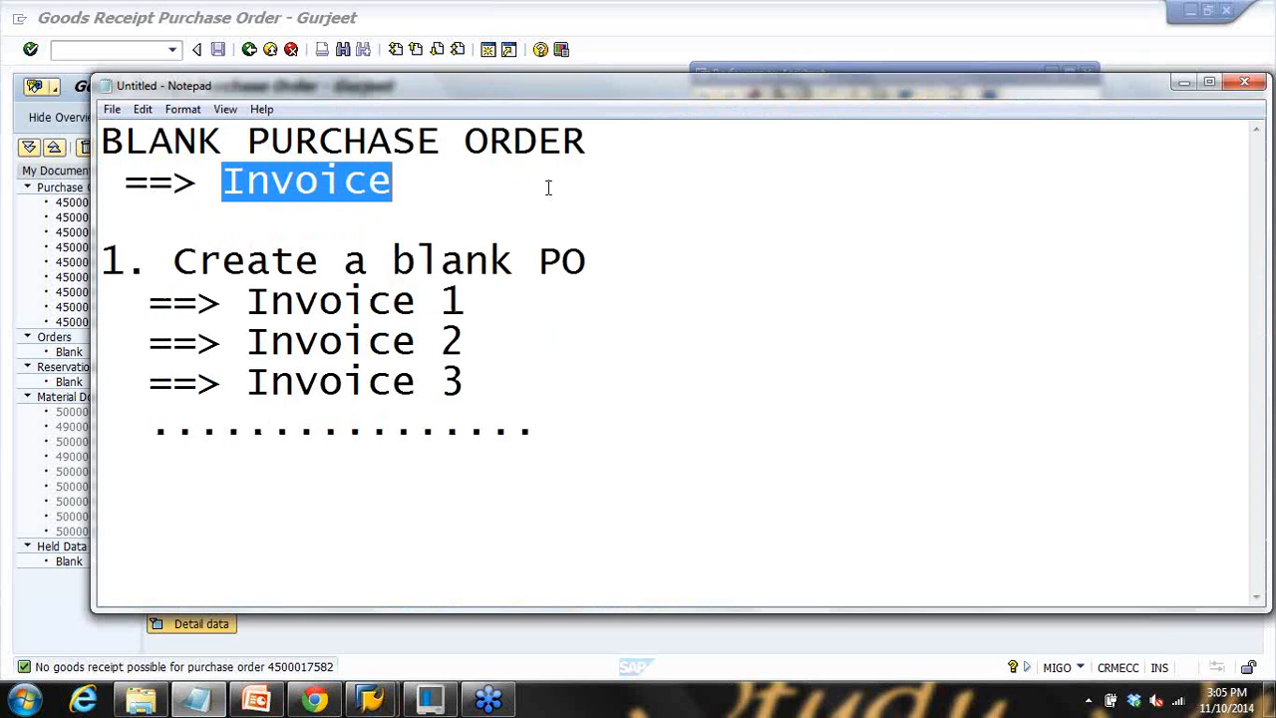
Step: Switch back to SAP and start the incoming invoice transaction MIRO
{"action": "left_click", "coordinate": [658, 32]}
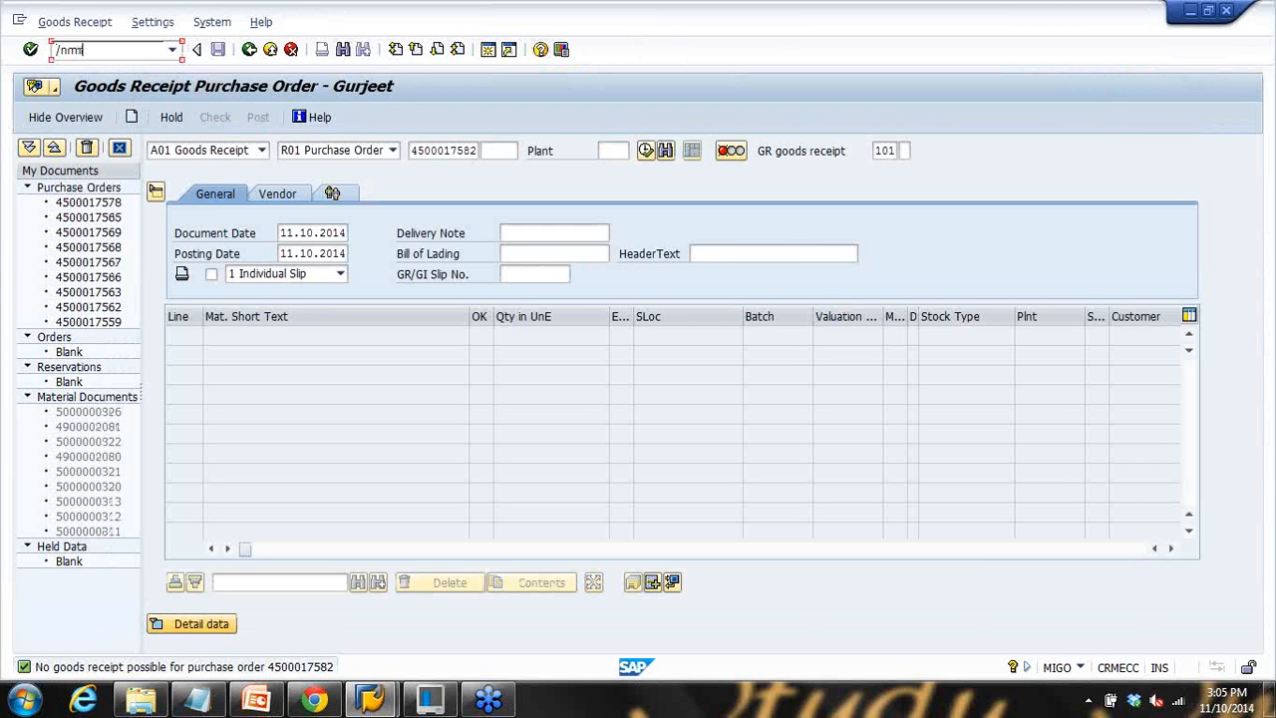
{"action": "key", "text": "BackSpace"}
{"action": "key", "text": "BackSpace"}
{"action": "key", "text": "BackSpace"}
{"action": "key", "text": "BackSpace"}
Step: Switch to Notepad and append "(MIRO)" to the Invoice line under the title
{"action": "left_click", "coordinate": [196, 701]}
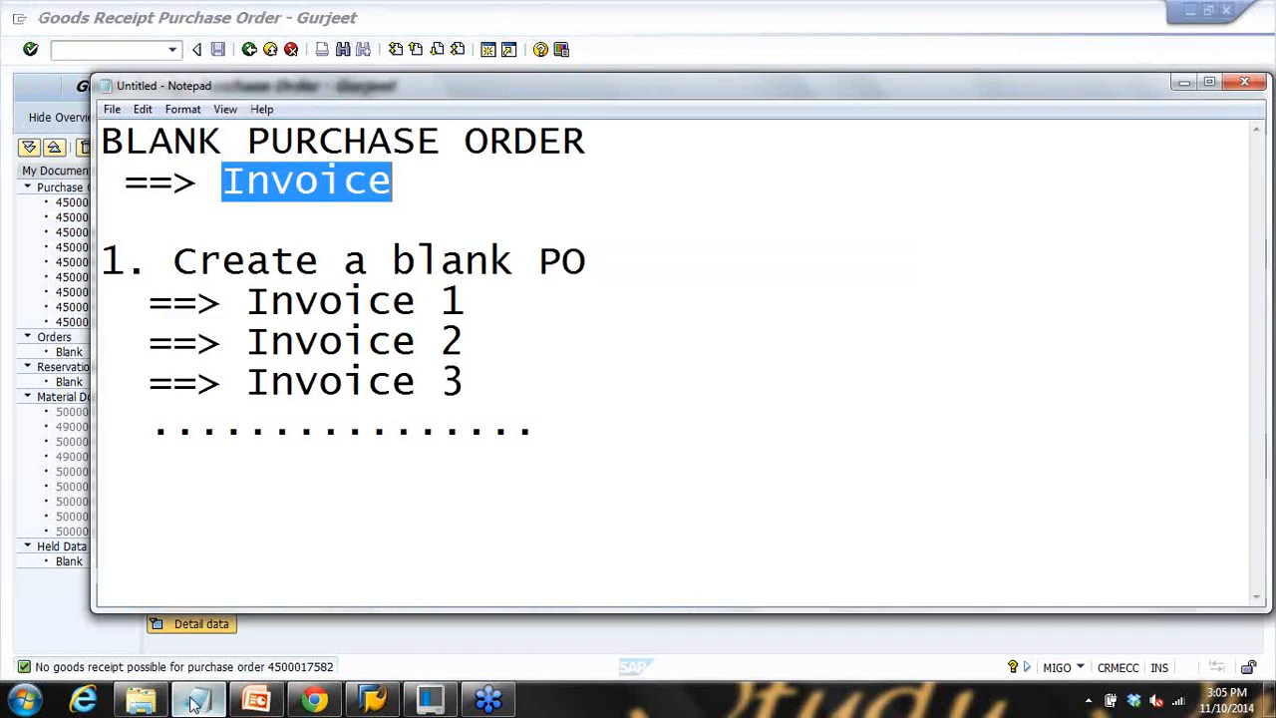
{"action": "left_click", "coordinate": [461, 185]}
{"action": "type", "text": "("}
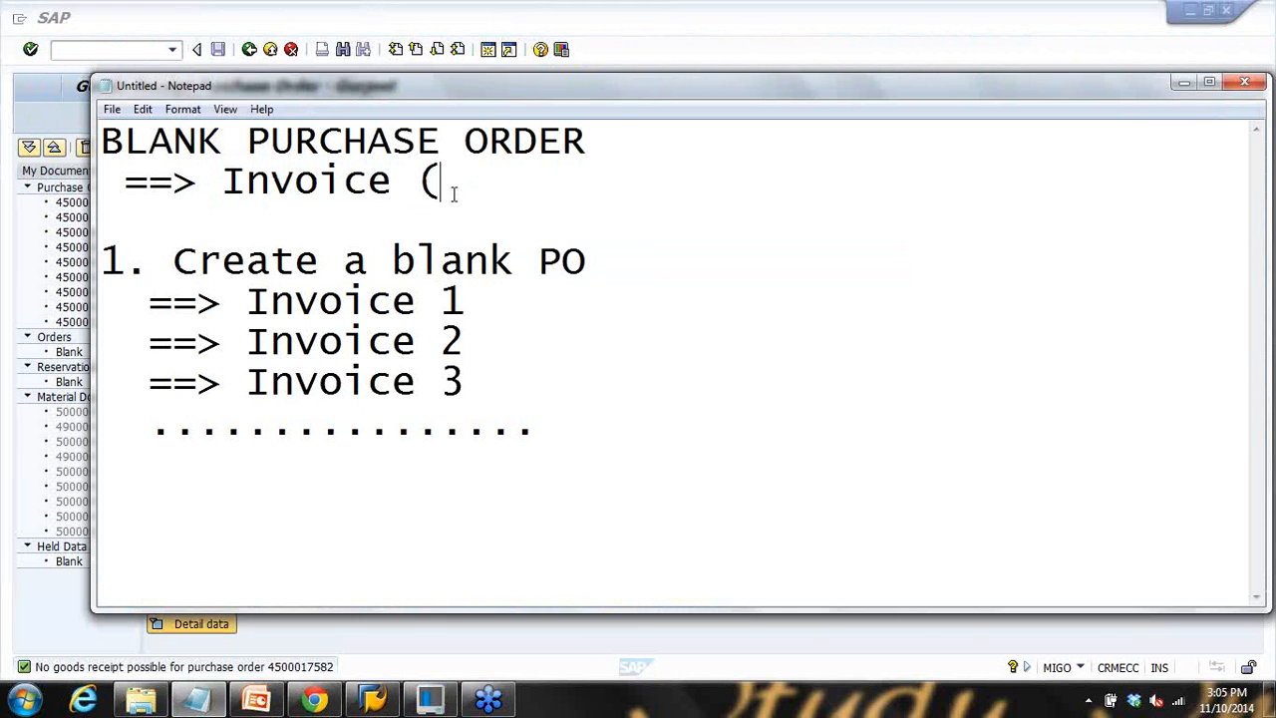
{"action": "type", "text": "MIRO"}
{"action": "type", "text": ")"}
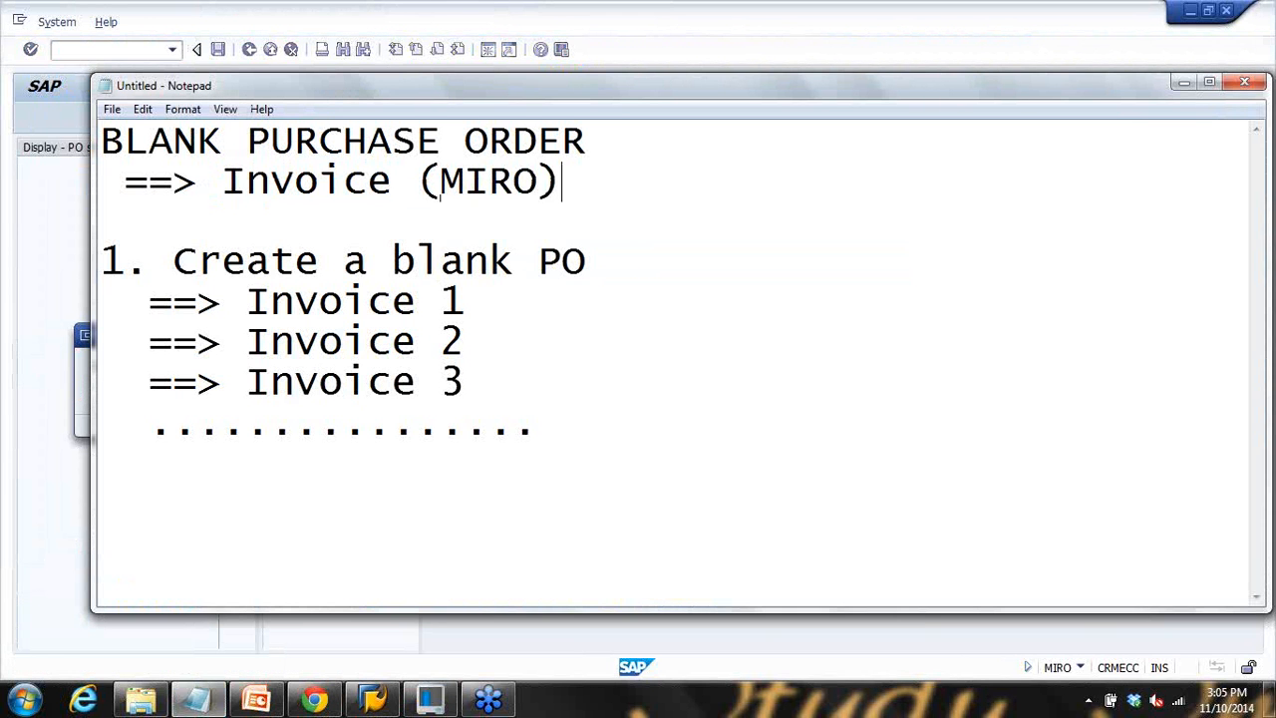
{"action": "left_click_drag", "start_coordinate": [442, 180], "coordinate": [564, 179]}
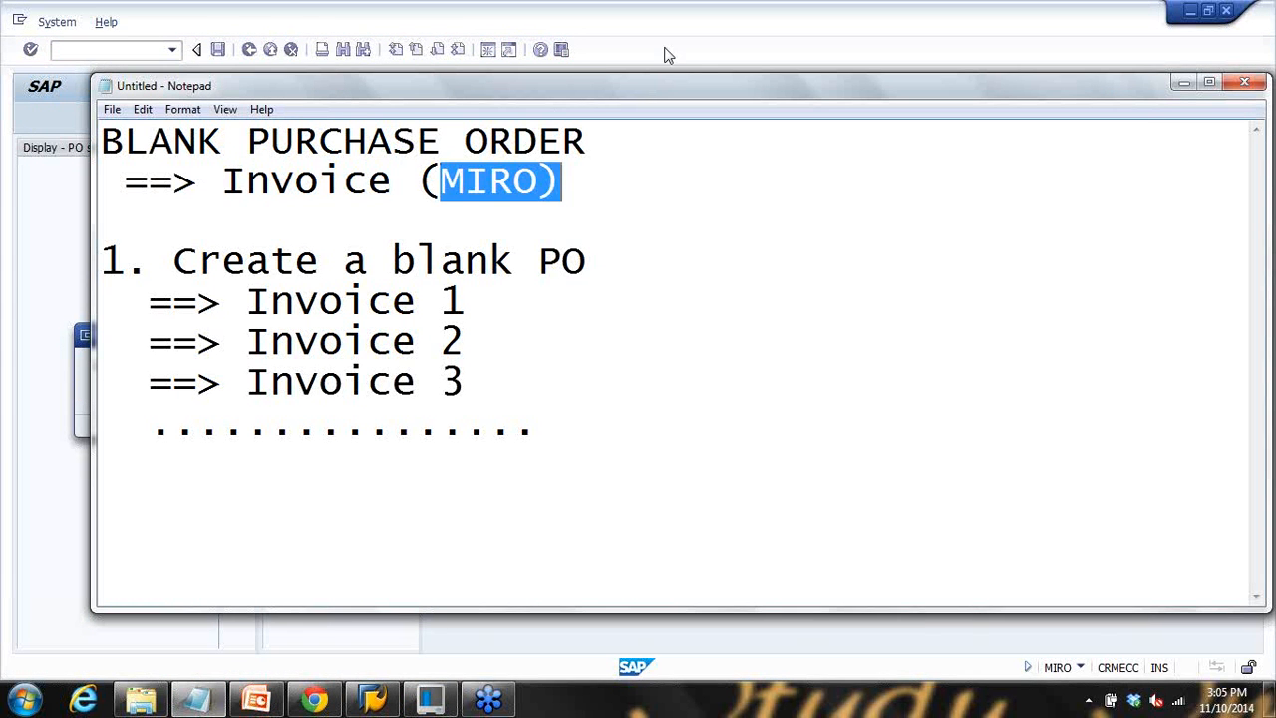
Step: Return to SAP, cancel the pending company code prompt and reopen MIRO for company code 1000
{"action": "key", "text": "alt+Tab"}
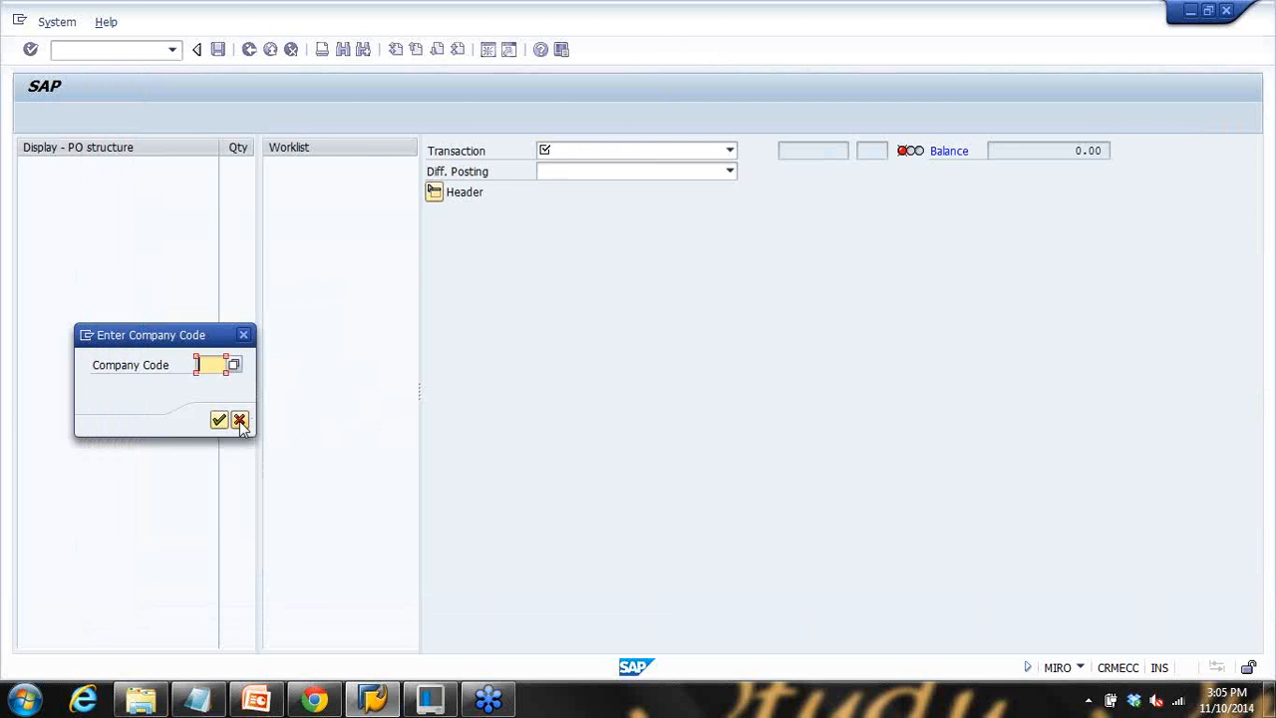
{"action": "left_click", "coordinate": [240, 422]}
{"action": "left_click", "coordinate": [60, 49]}
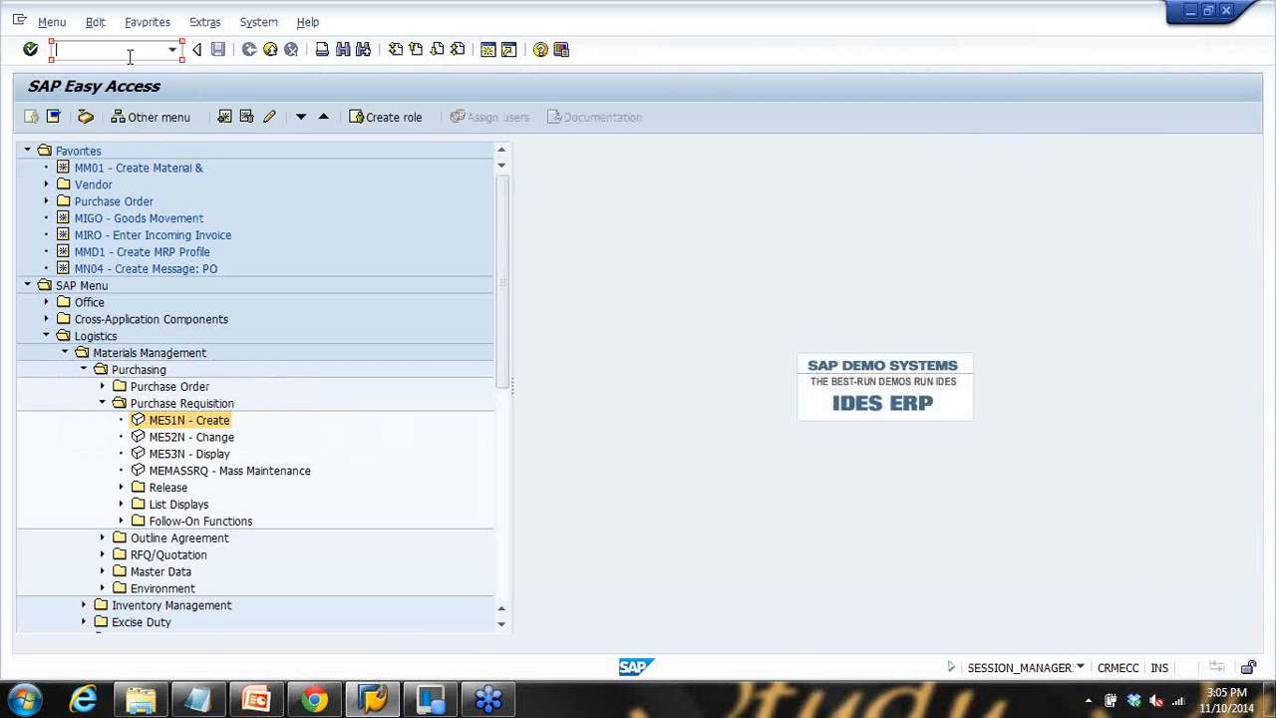
{"action": "type", "text": "miro"}
{"action": "key", "text": "Return"}
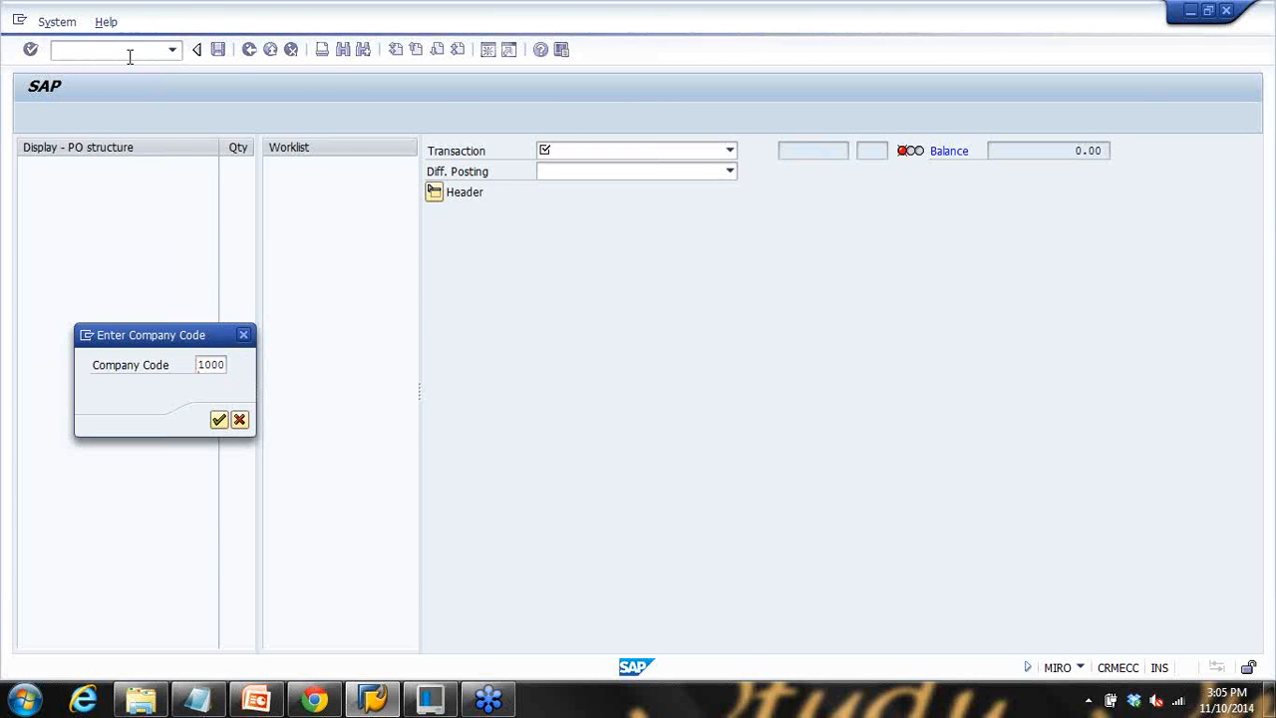
{"action": "key", "text": "Return"}
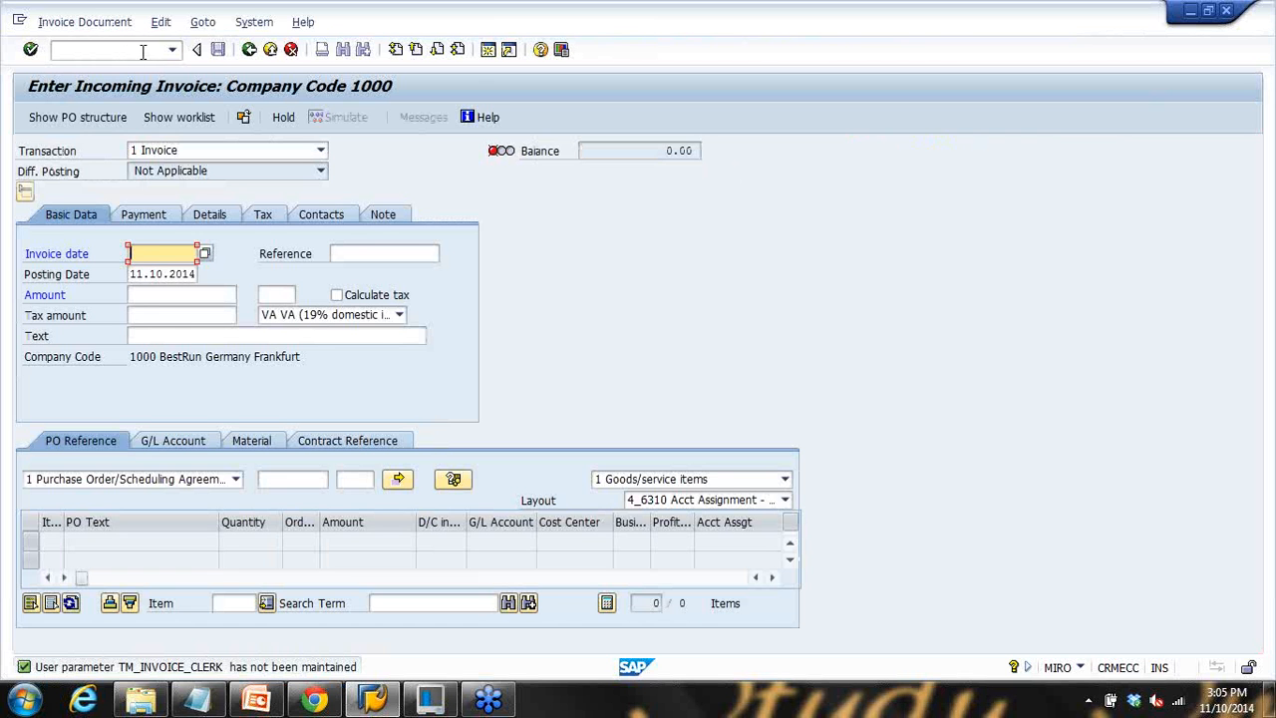
Step: Reference the framework order by its purchase order number and set the invoice date to 11.10.2014
{"action": "left_click", "coordinate": [294, 481]}
{"action": "key", "text": "ctrl+v"}
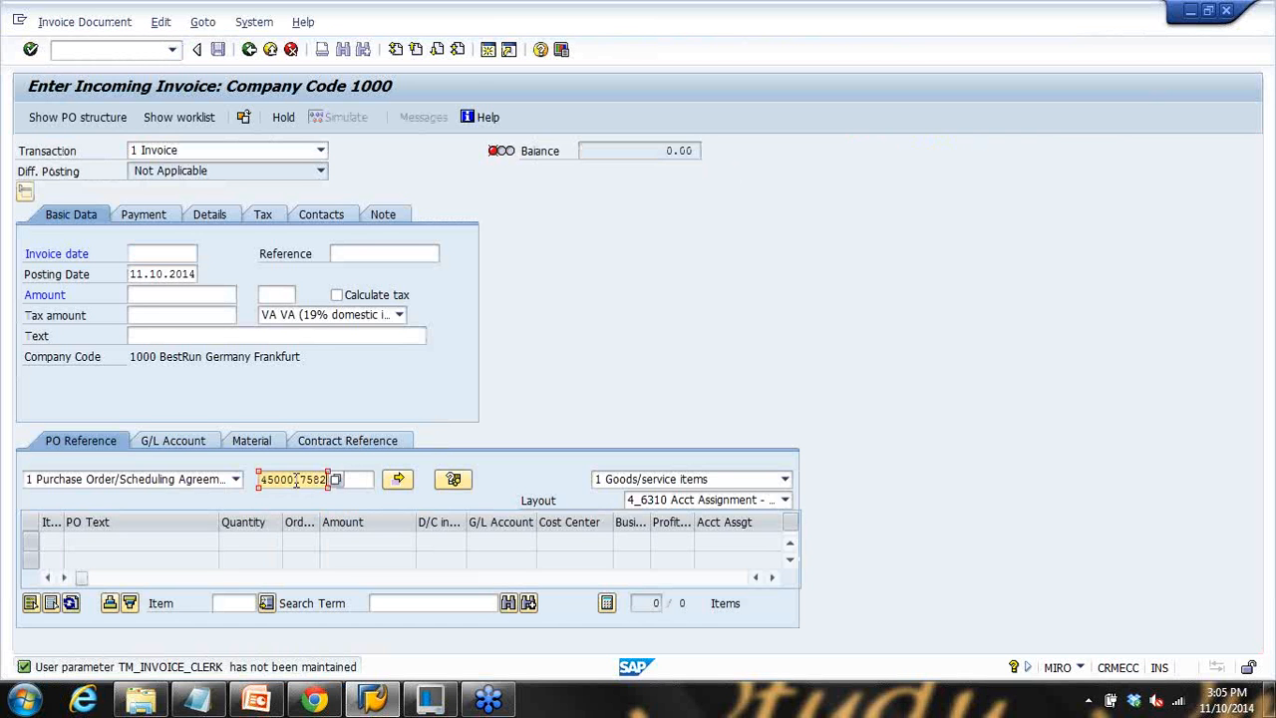
{"action": "key", "text": "Return"}
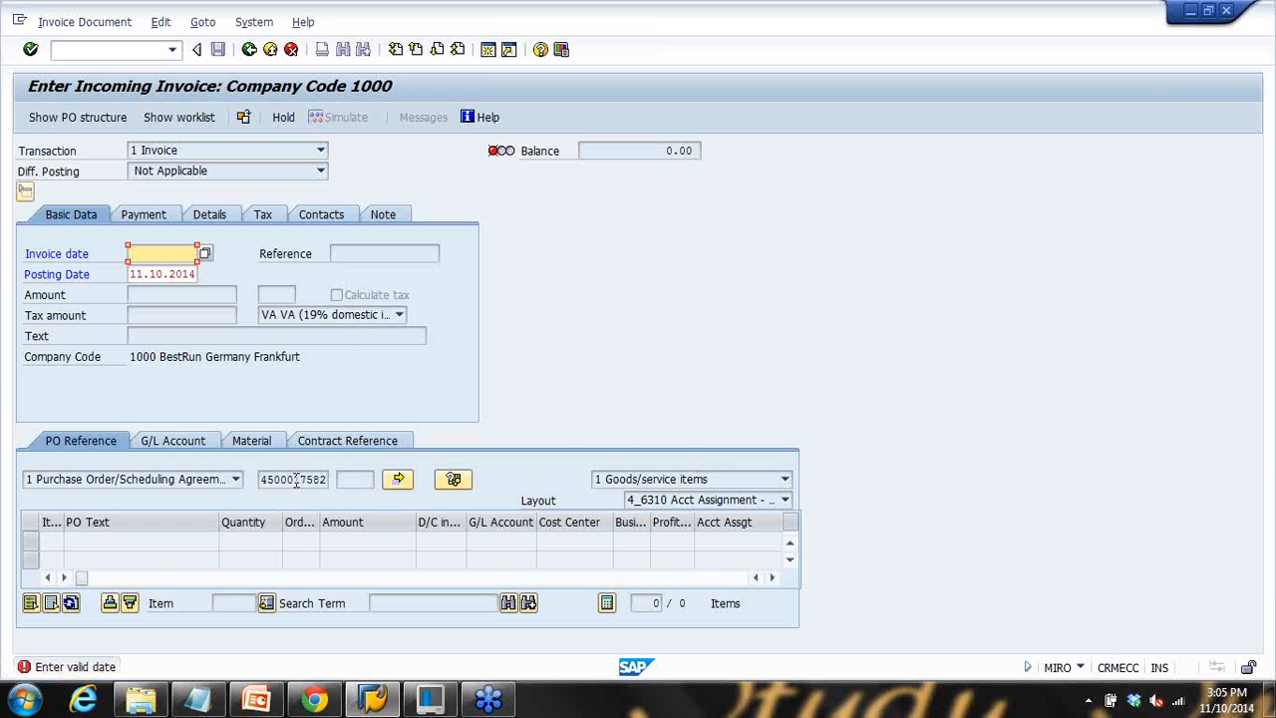
{"action": "left_click", "coordinate": [144, 253]}
{"action": "left_click", "coordinate": [155, 266]}
{"action": "key", "text": "Return"}
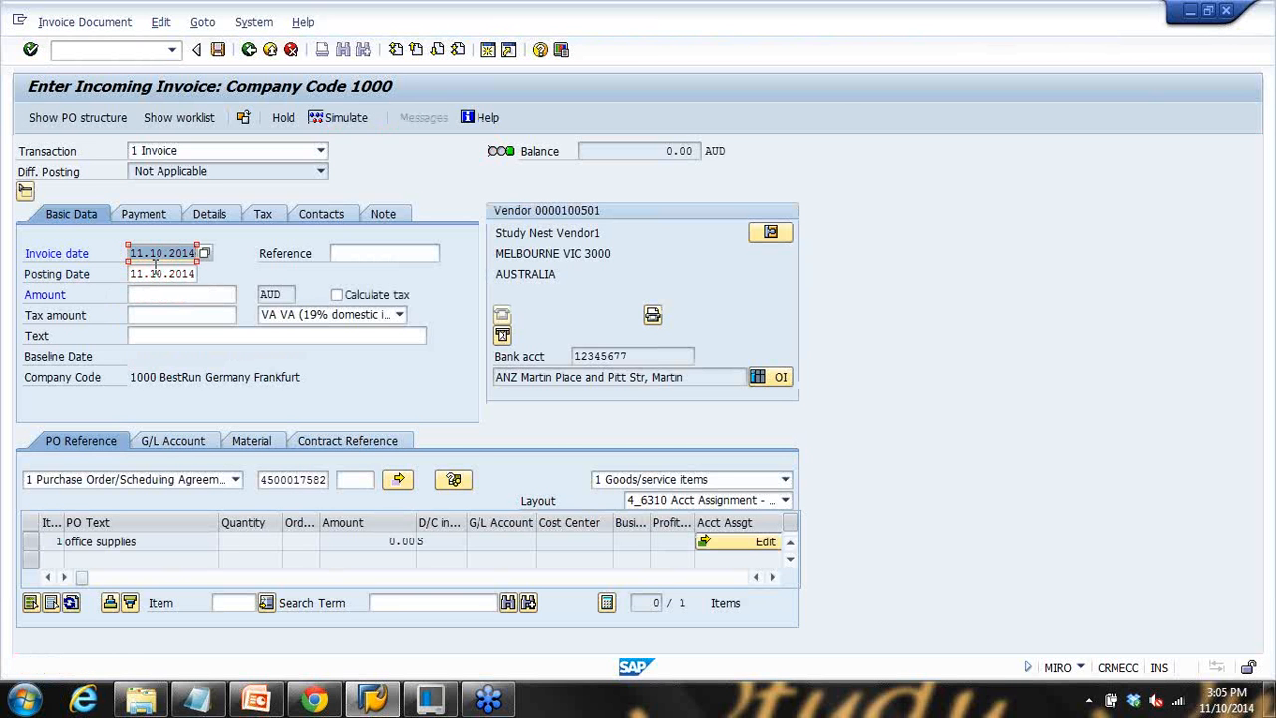
Step: Examine the office supplies invoice item and select the 4_6310 Acct Assignment - Cost Center layout
{"action": "left_click", "coordinate": [158, 542]}
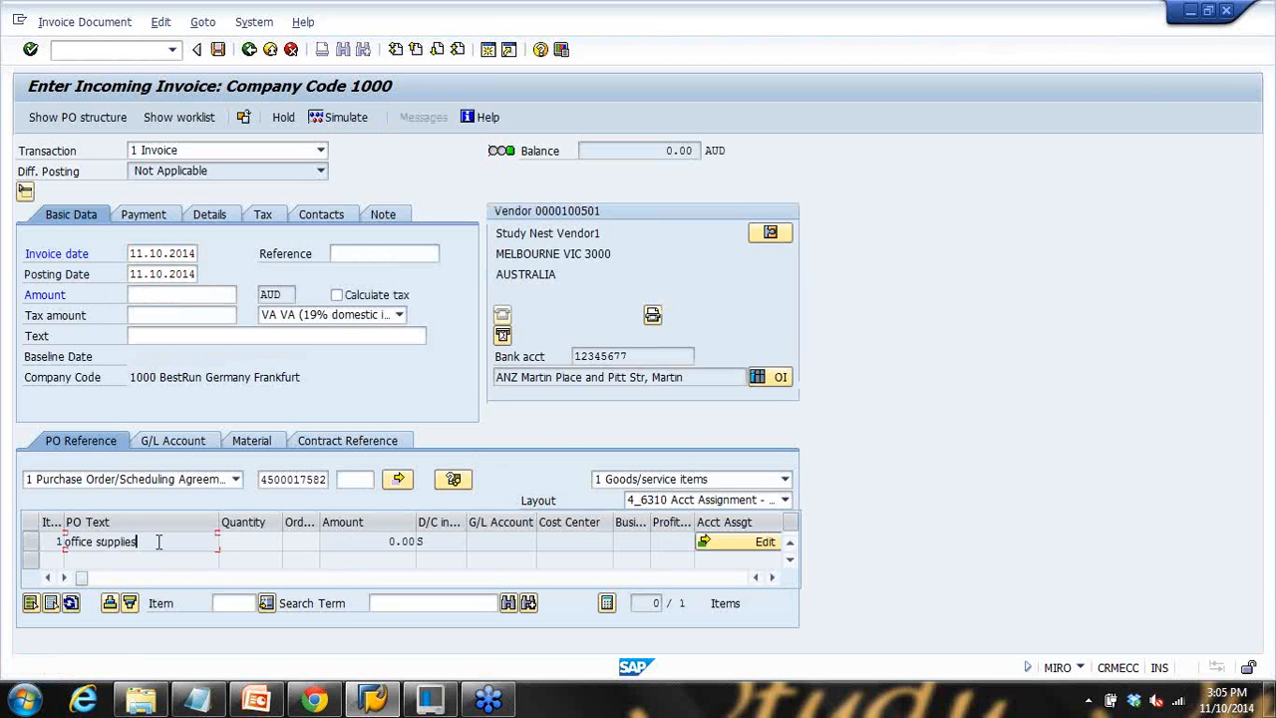
{"action": "left_click_drag", "start_coordinate": [159, 542], "coordinate": [18, 540]}
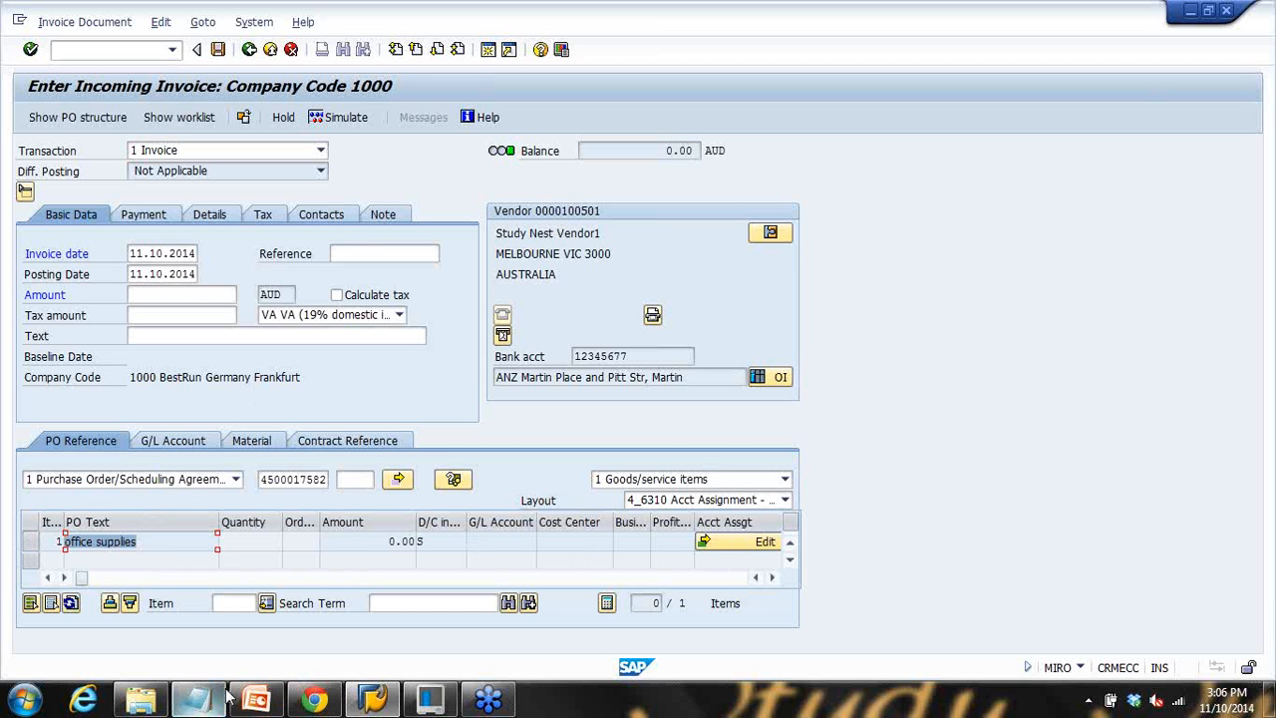
{"action": "left_click", "coordinate": [257, 701]}
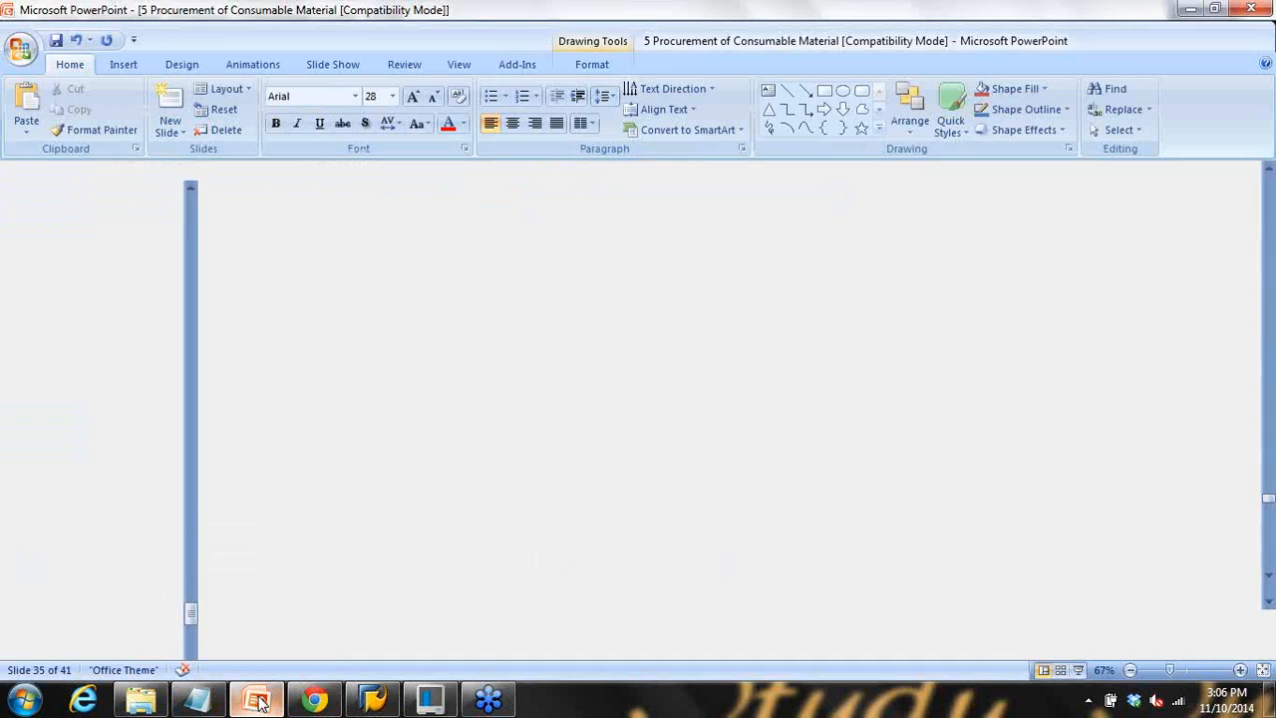
{"action": "left_click", "coordinate": [257, 701]}
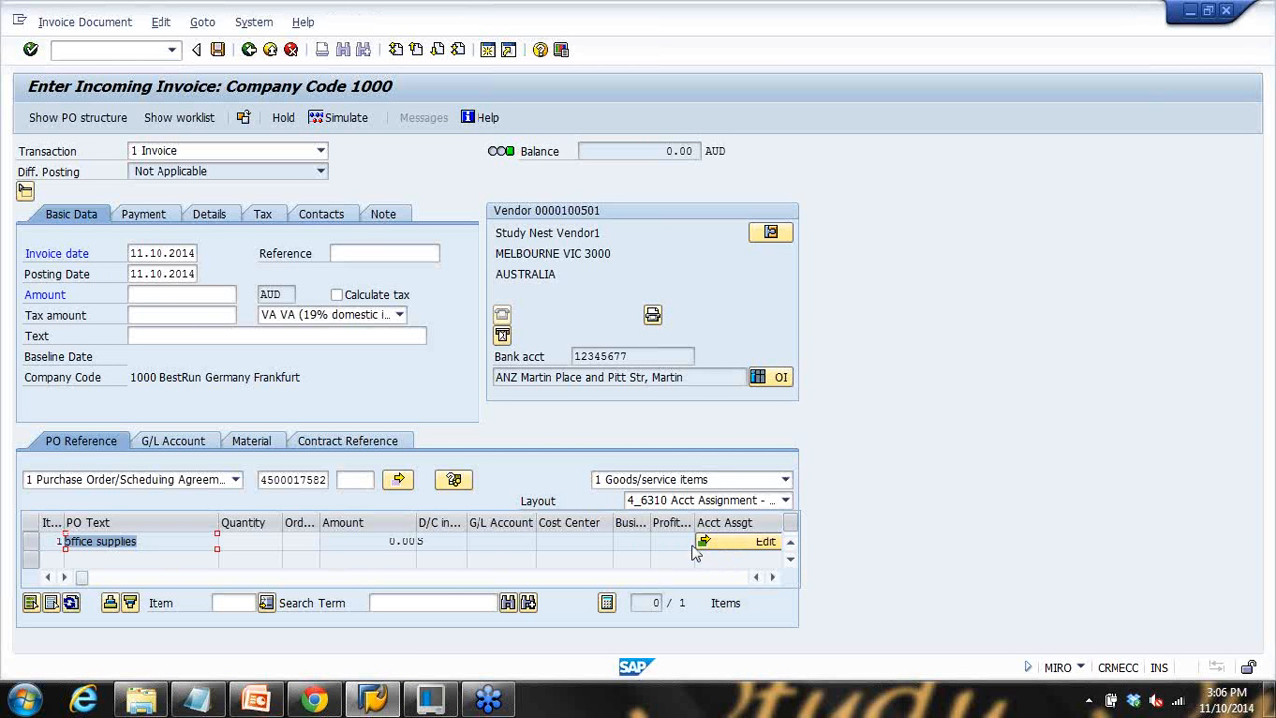
{"action": "left_click", "coordinate": [727, 504]}
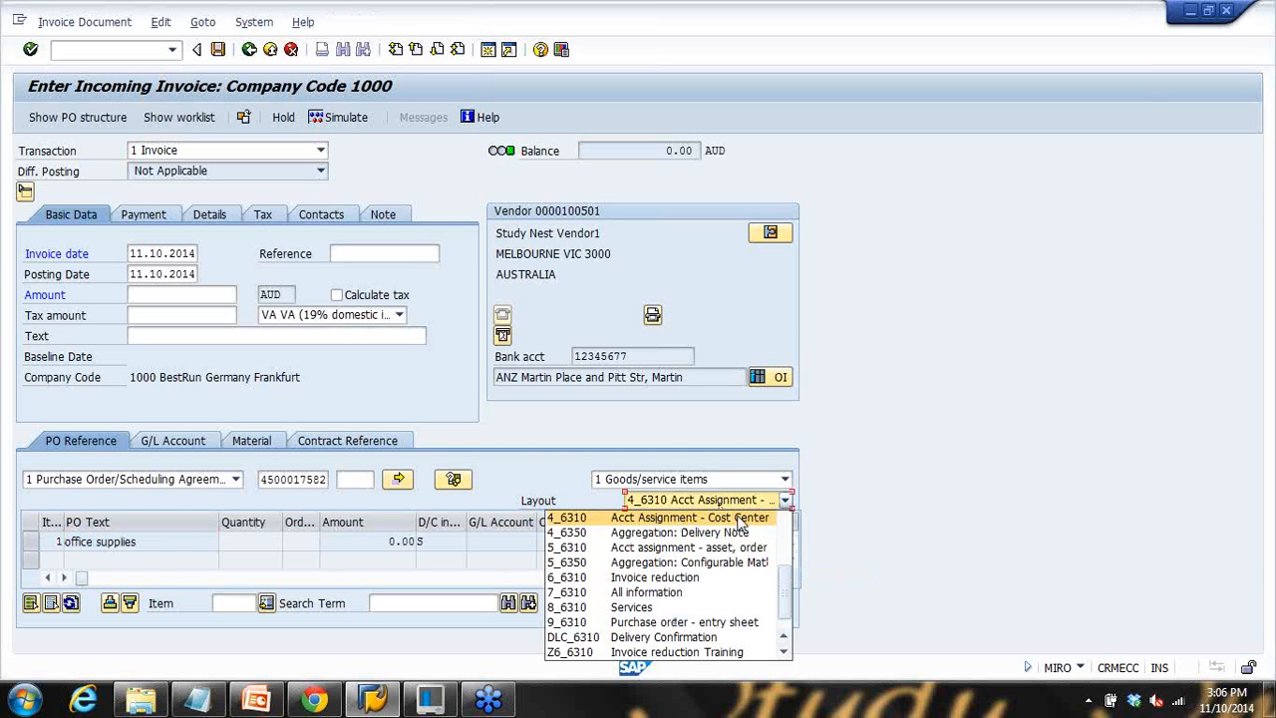
{"action": "left_click", "coordinate": [742, 519]}
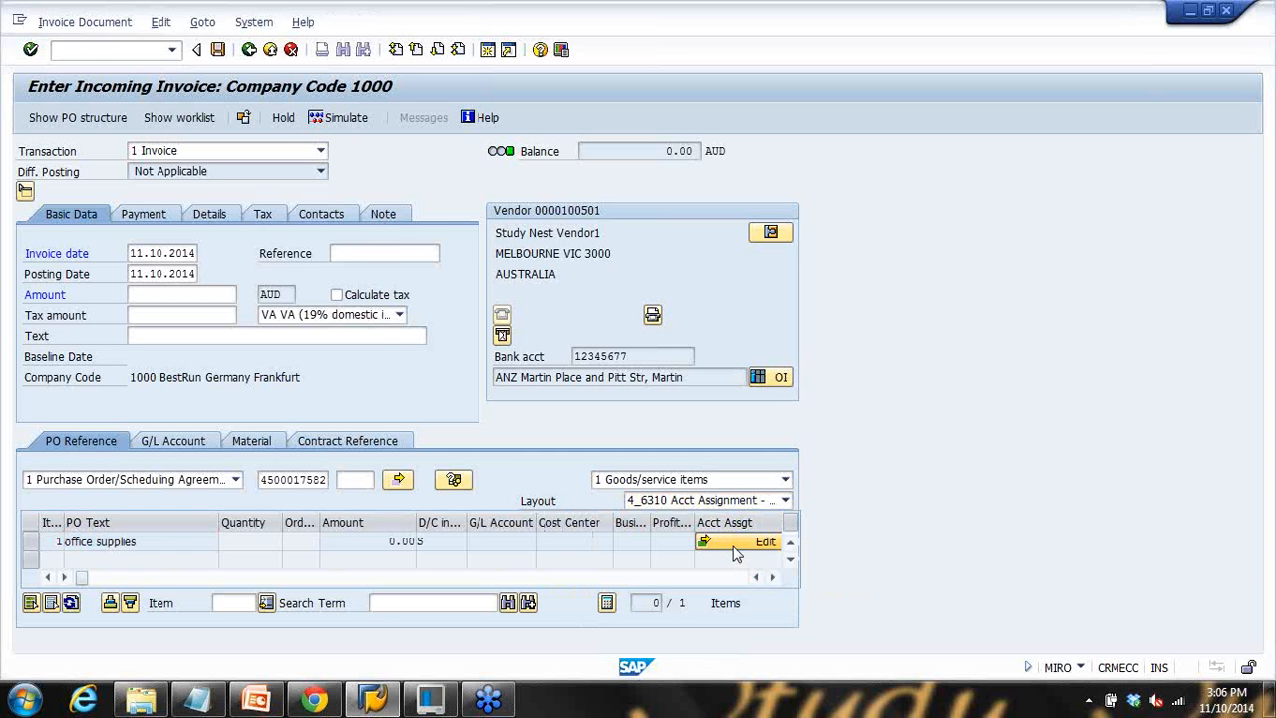
Step: Set the invoice's payment baseline date to 11.10.2014
{"action": "left_click", "coordinate": [141, 214]}
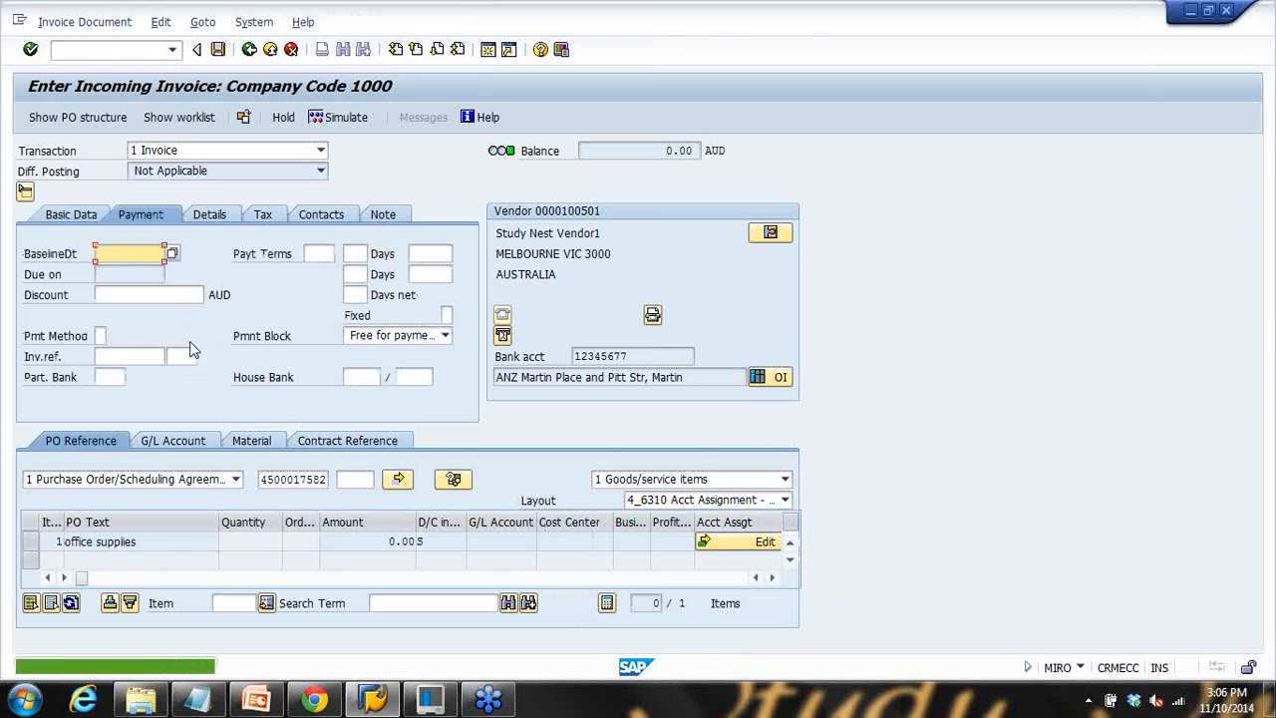
{"action": "left_click", "coordinate": [152, 256]}
{"action": "left_click", "coordinate": [151, 272]}
Step: Open the office supplies item's account assignment and enter G/L account 400000 with an amount of 200.00
{"action": "left_click", "coordinate": [742, 543]}
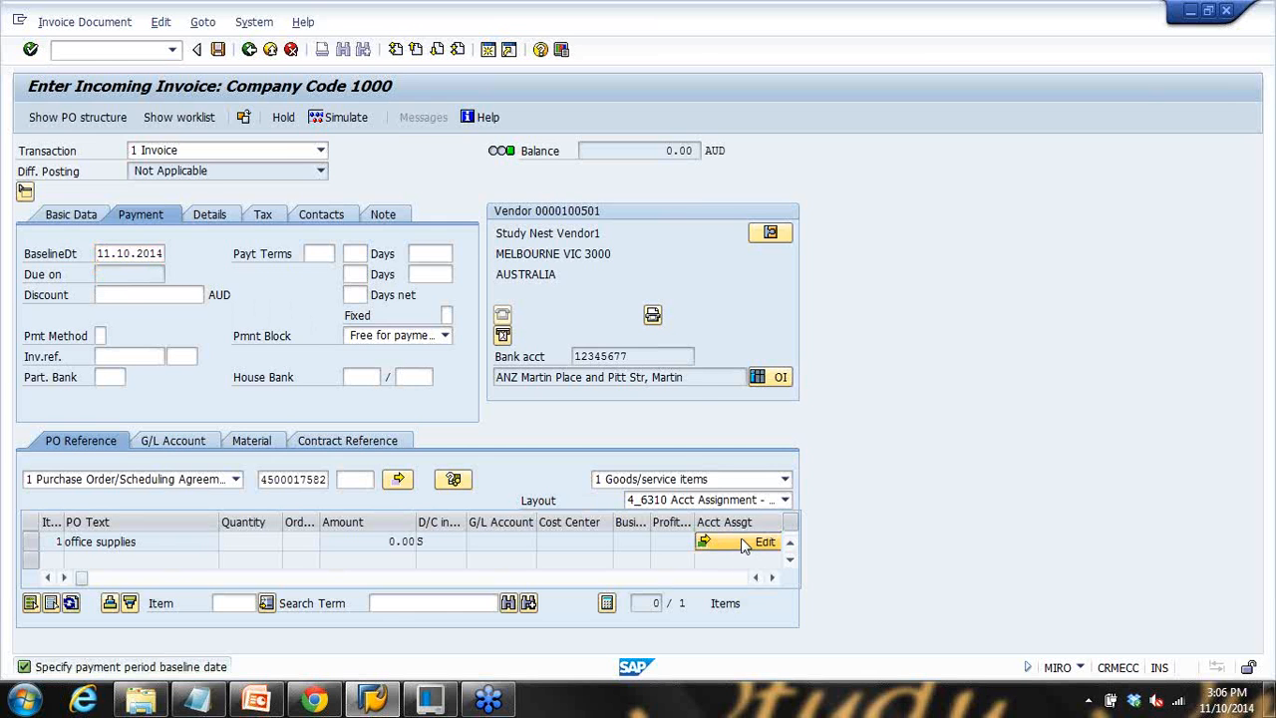
{"action": "left_click", "coordinate": [102, 204]}
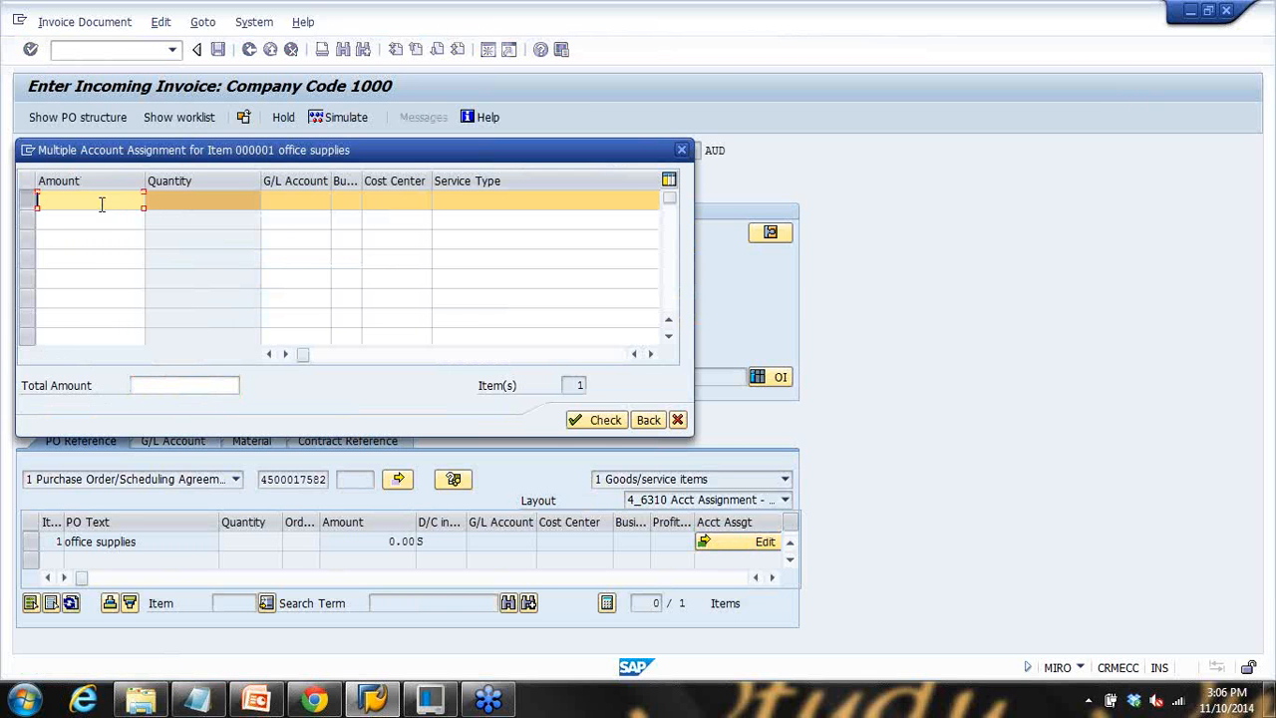
{"action": "left_click", "coordinate": [293, 201]}
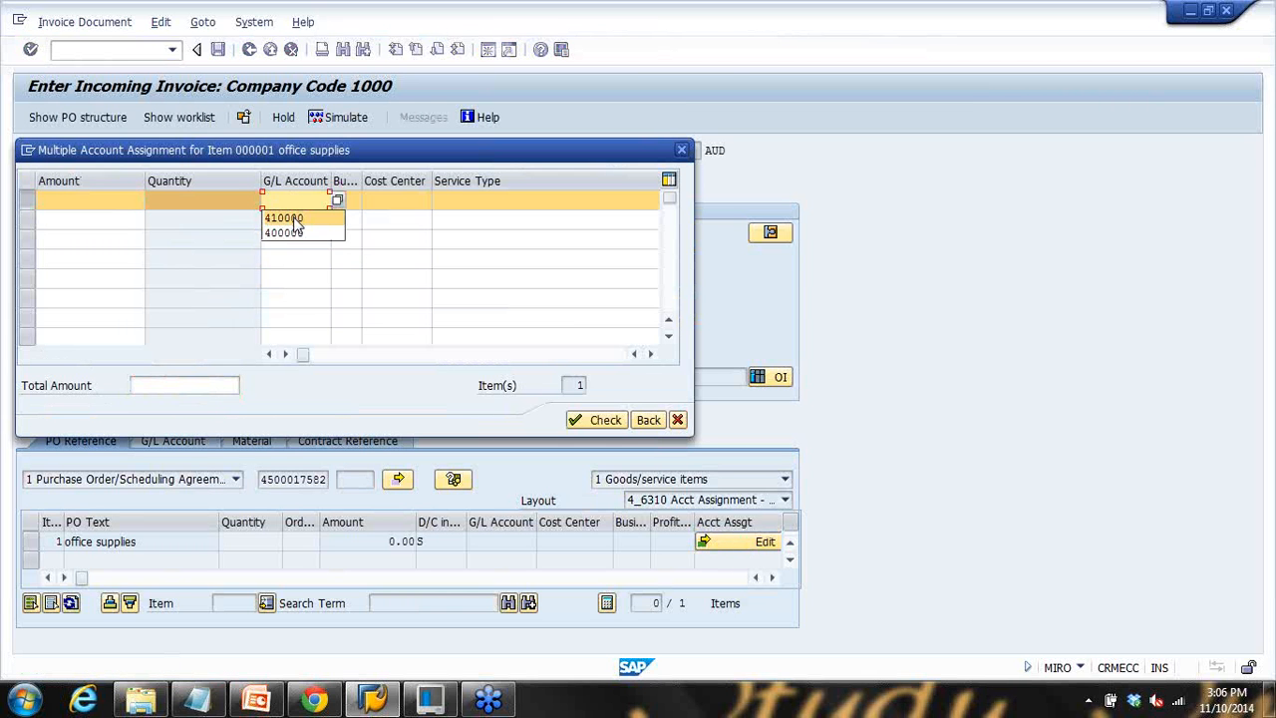
{"action": "left_click", "coordinate": [293, 233]}
{"action": "key", "text": "Return"}
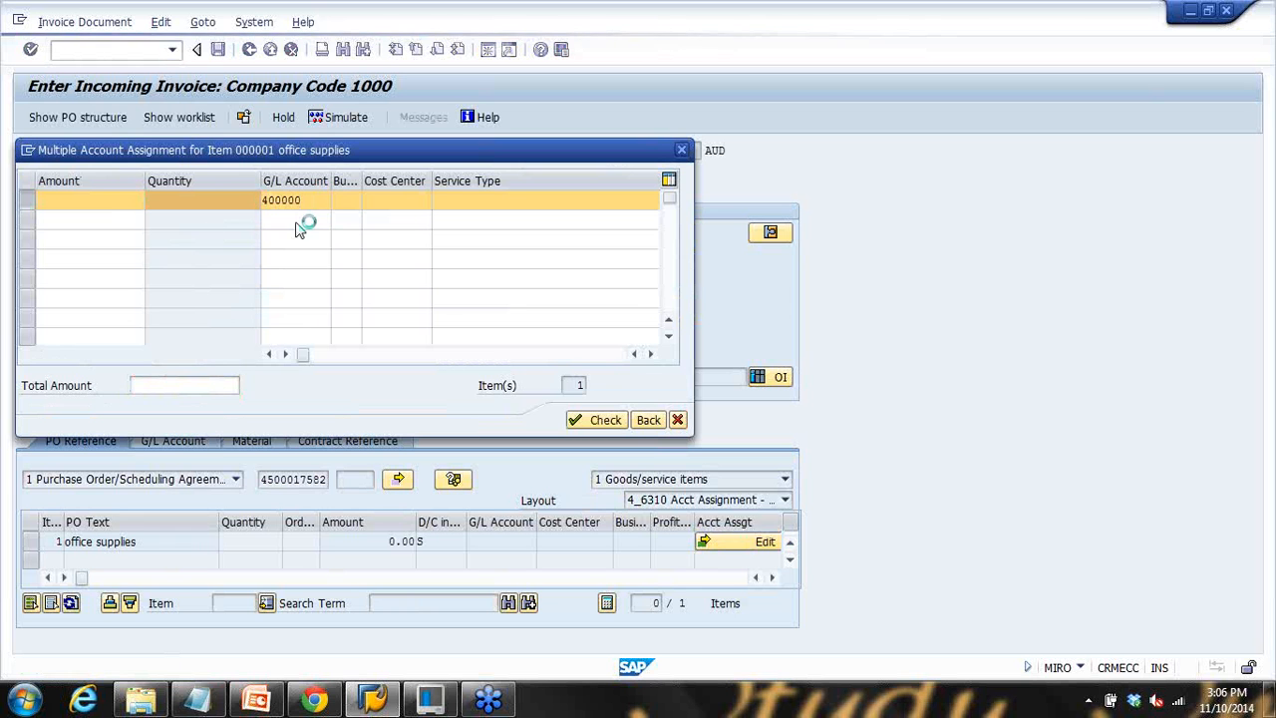
{"action": "left_click", "coordinate": [107, 202]}
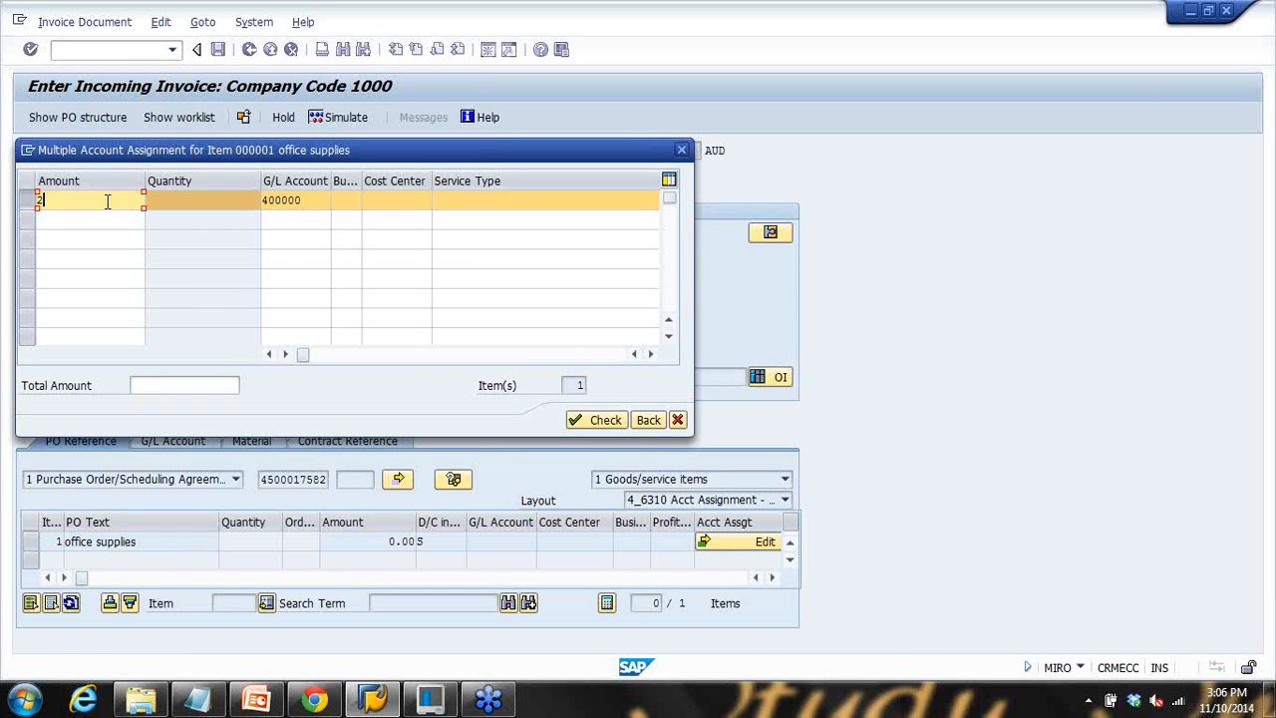
{"action": "key", "text": "Return"}
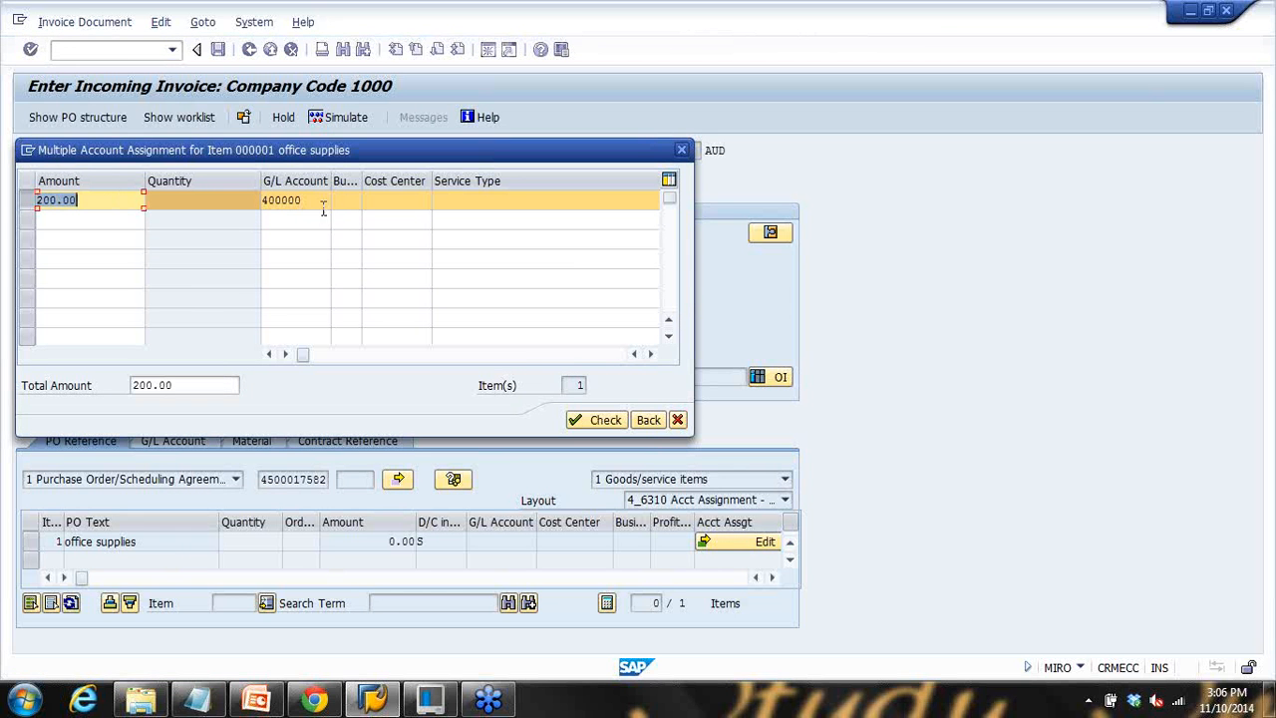
Step: Assign cost center 40000 to the 200.00 line, check the account assignment and return to the invoice
{"action": "left_click", "coordinate": [343, 201]}
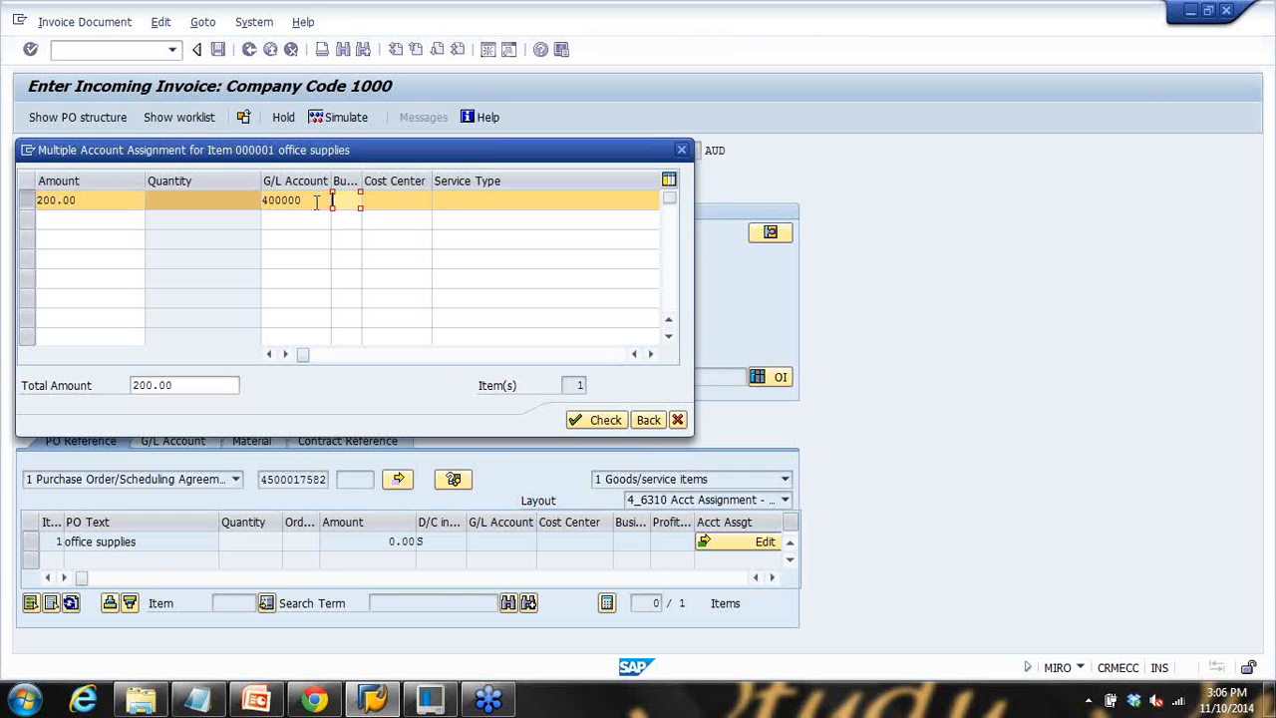
{"action": "left_click", "coordinate": [380, 200]}
{"action": "left_click", "coordinate": [390, 216]}
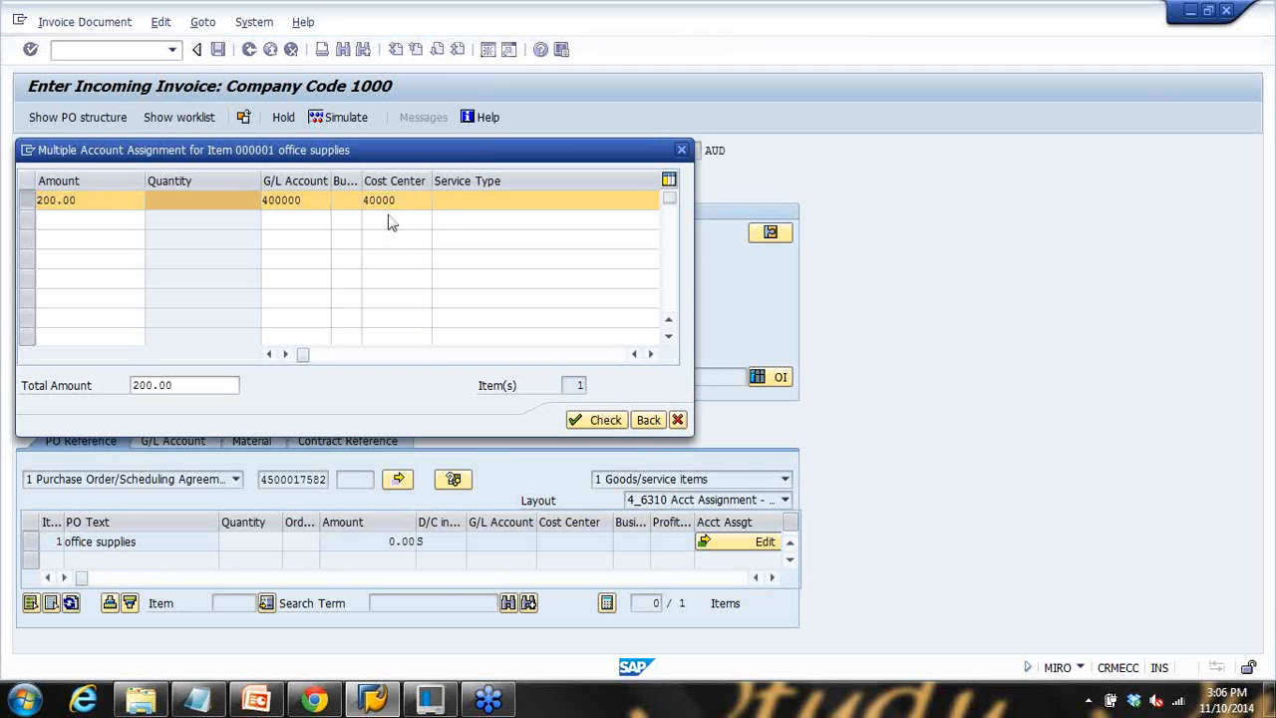
{"action": "key", "text": "Return"}
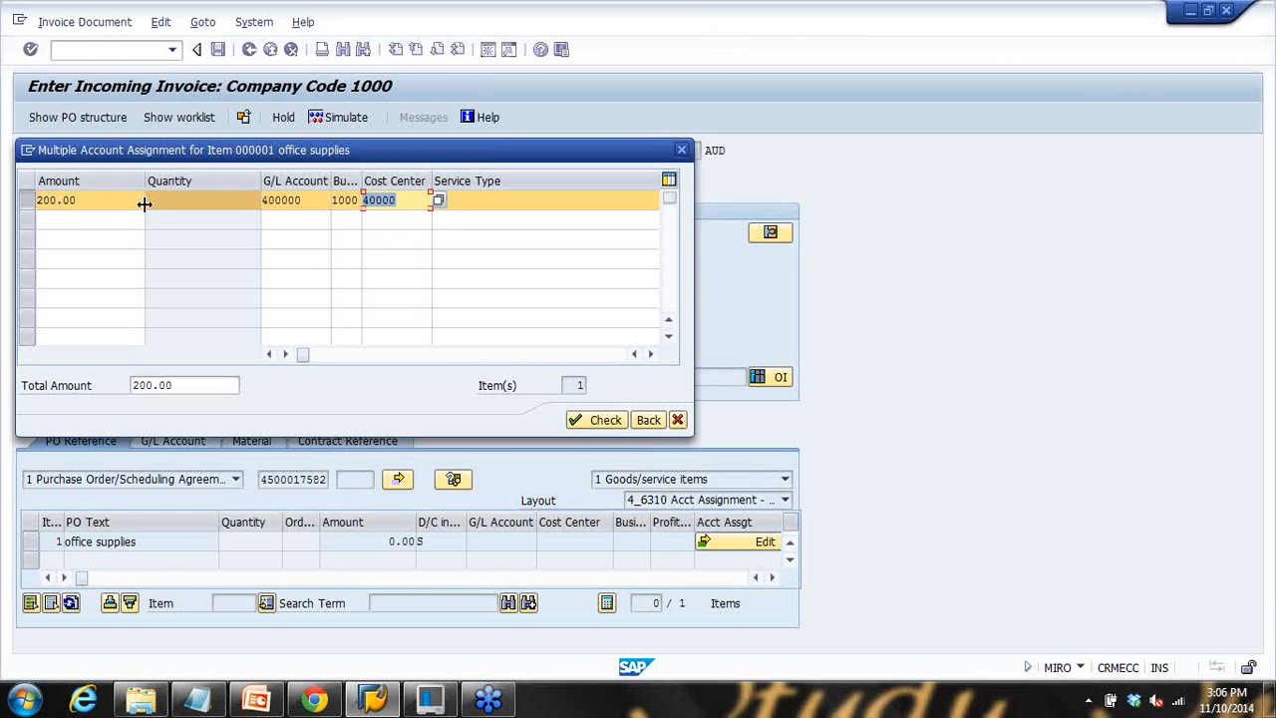
{"action": "left_click", "coordinate": [137, 201]}
{"action": "left_click", "coordinate": [626, 421]}
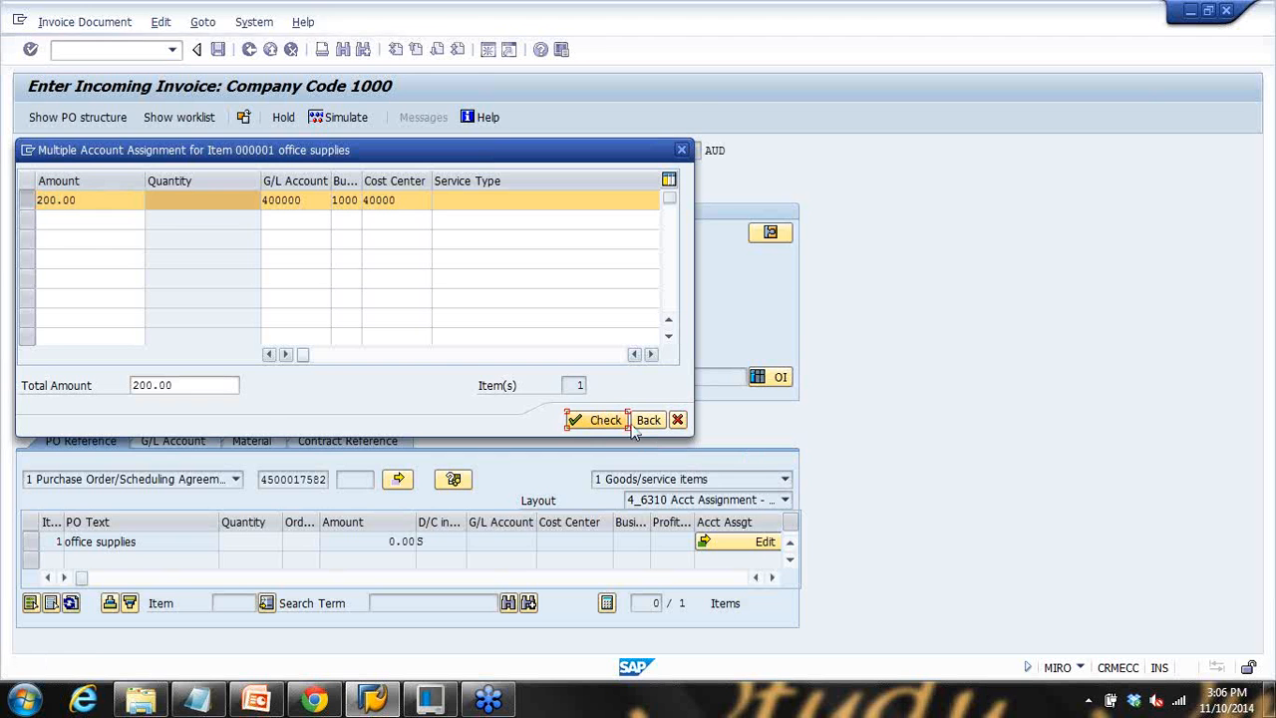
{"action": "left_click", "coordinate": [648, 420]}
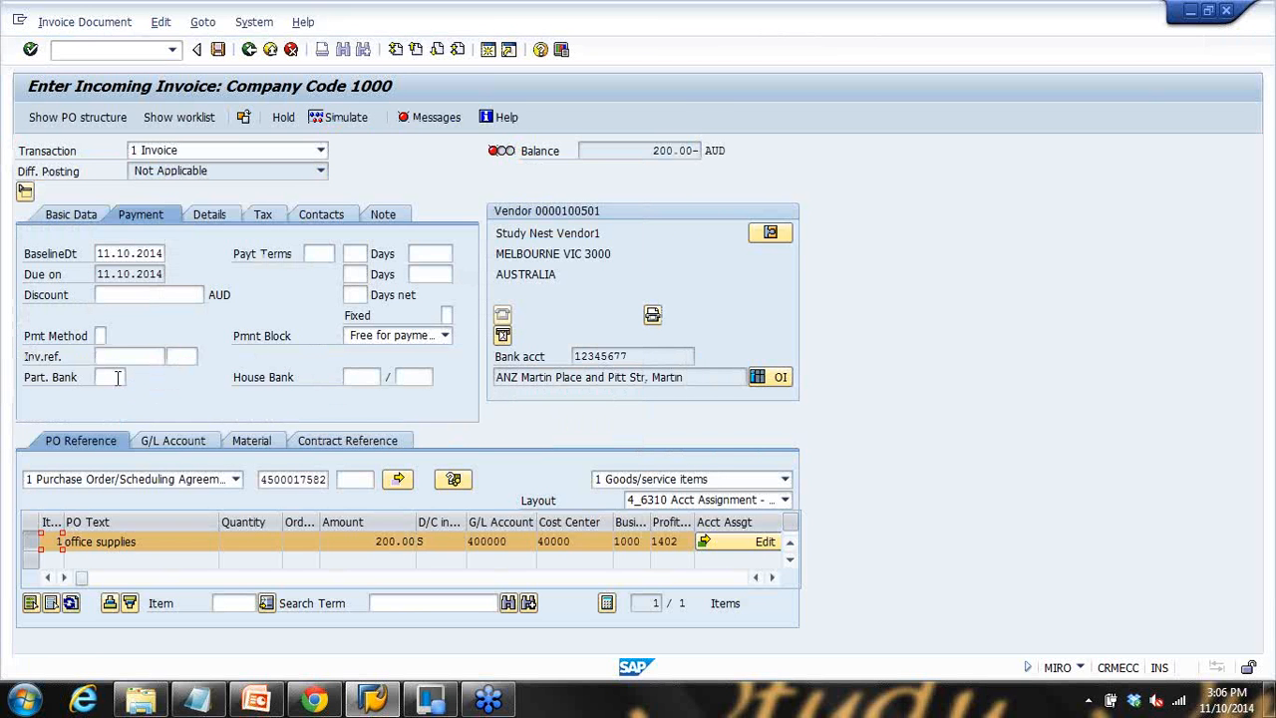
Step: Review the invoice's verification log messages and close the log
{"action": "left_click", "coordinate": [499, 152]}
{"action": "left_click", "coordinate": [427, 117]}
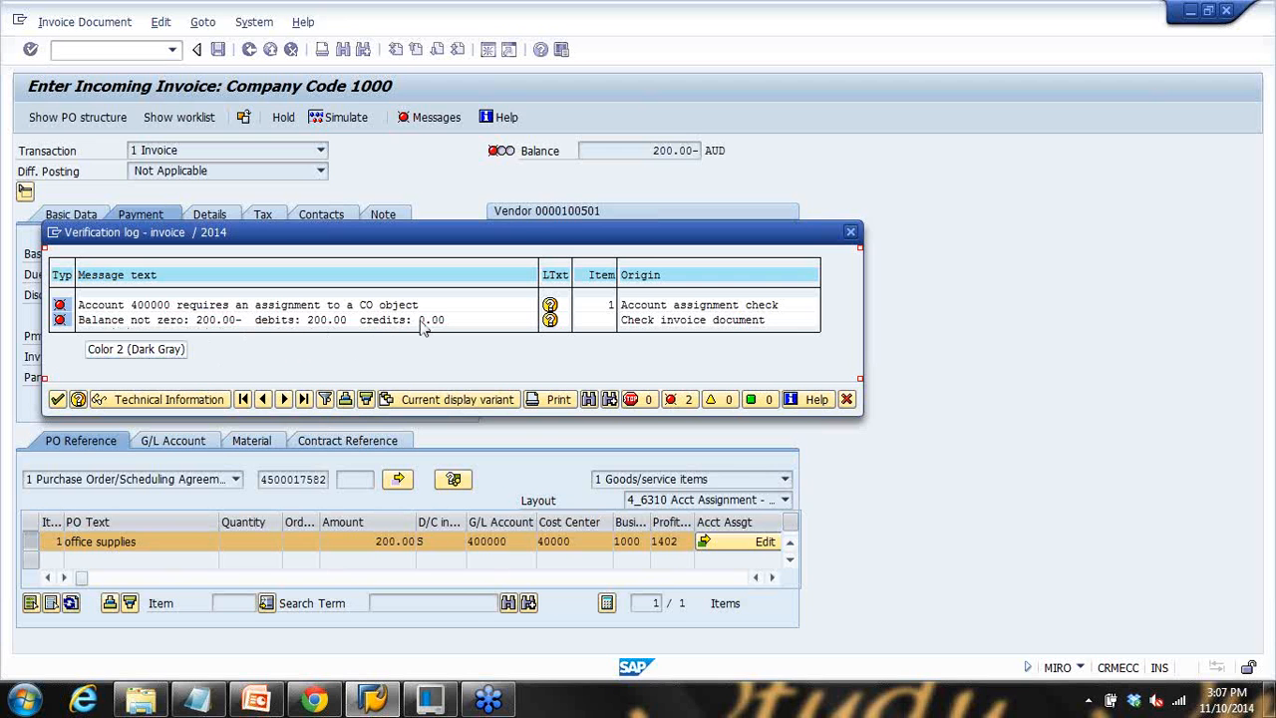
{"action": "left_click", "coordinate": [847, 398]}
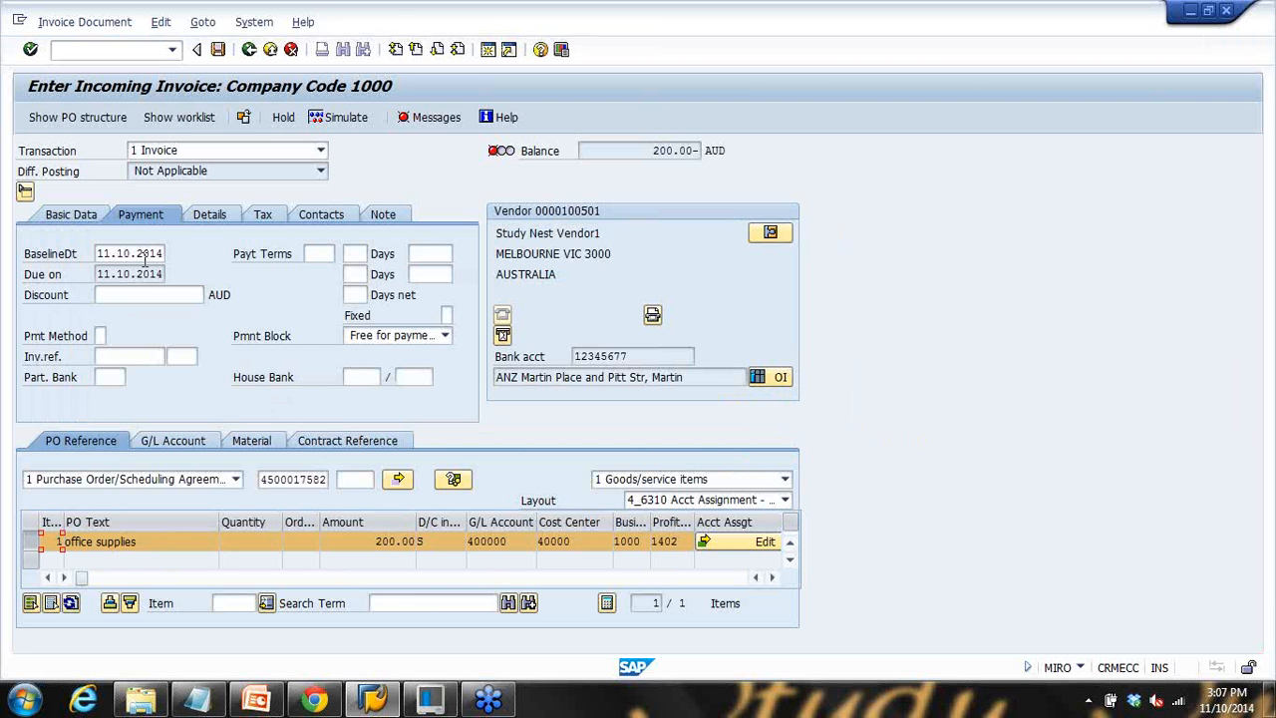
Step: Switch to Notepad and review the BLANK PURCHASE ORDER title and its Invoice (MIRO) line
{"action": "left_click", "coordinate": [199, 700]}
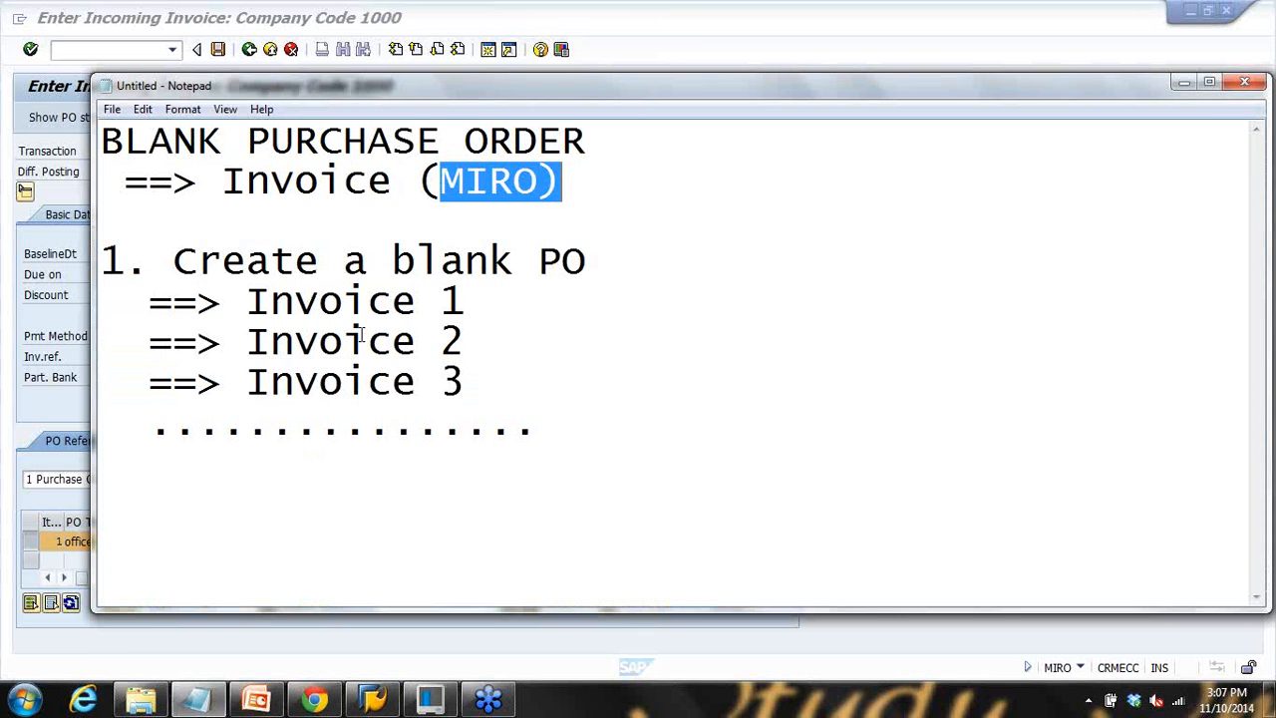
{"action": "left_click_drag", "start_coordinate": [274, 196], "coordinate": [613, 207]}
{"action": "left_click", "coordinate": [14, 355]}
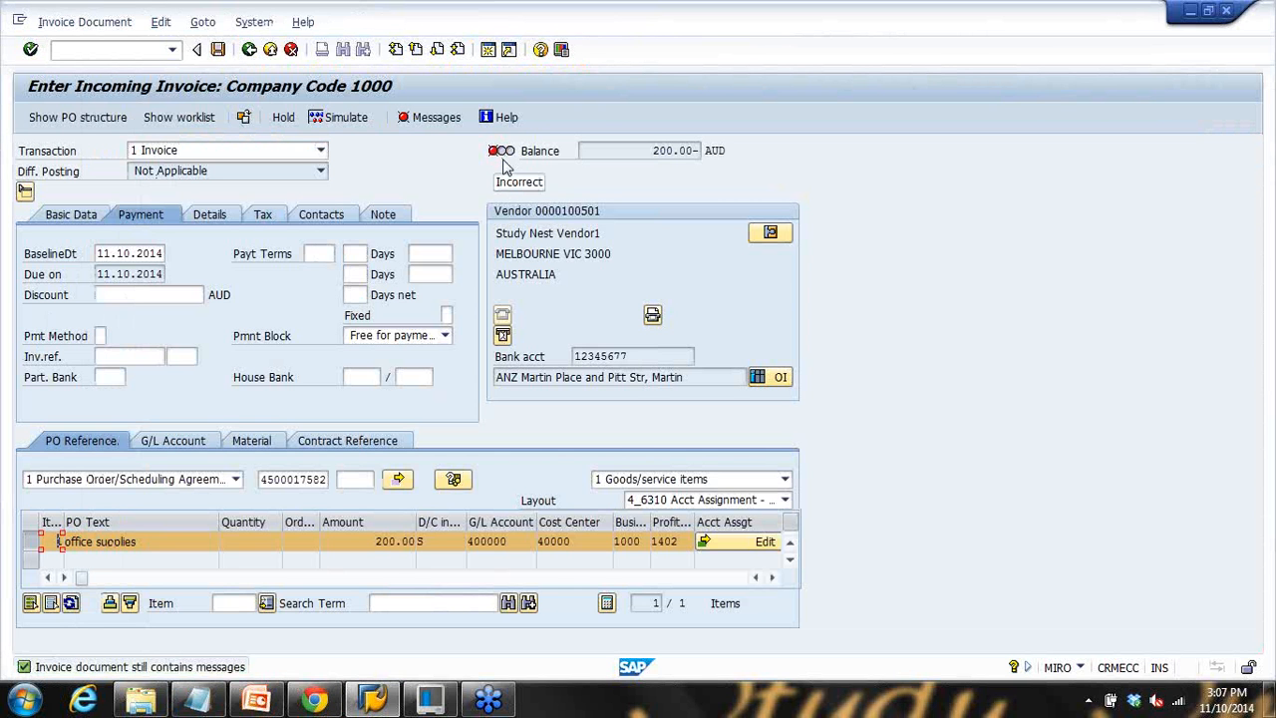
{"action": "left_click", "coordinate": [197, 700]}
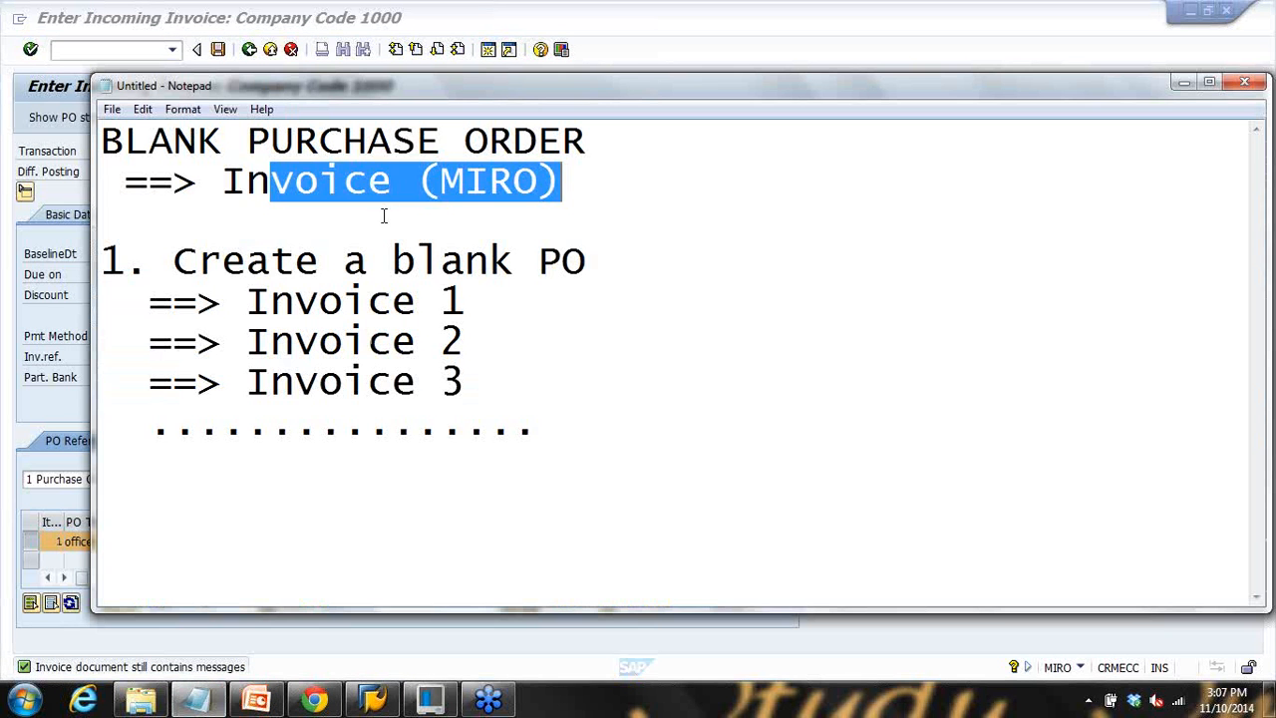
{"action": "left_click", "coordinate": [339, 211]}
{"action": "left_click_drag", "start_coordinate": [245, 182], "coordinate": [592, 203]}
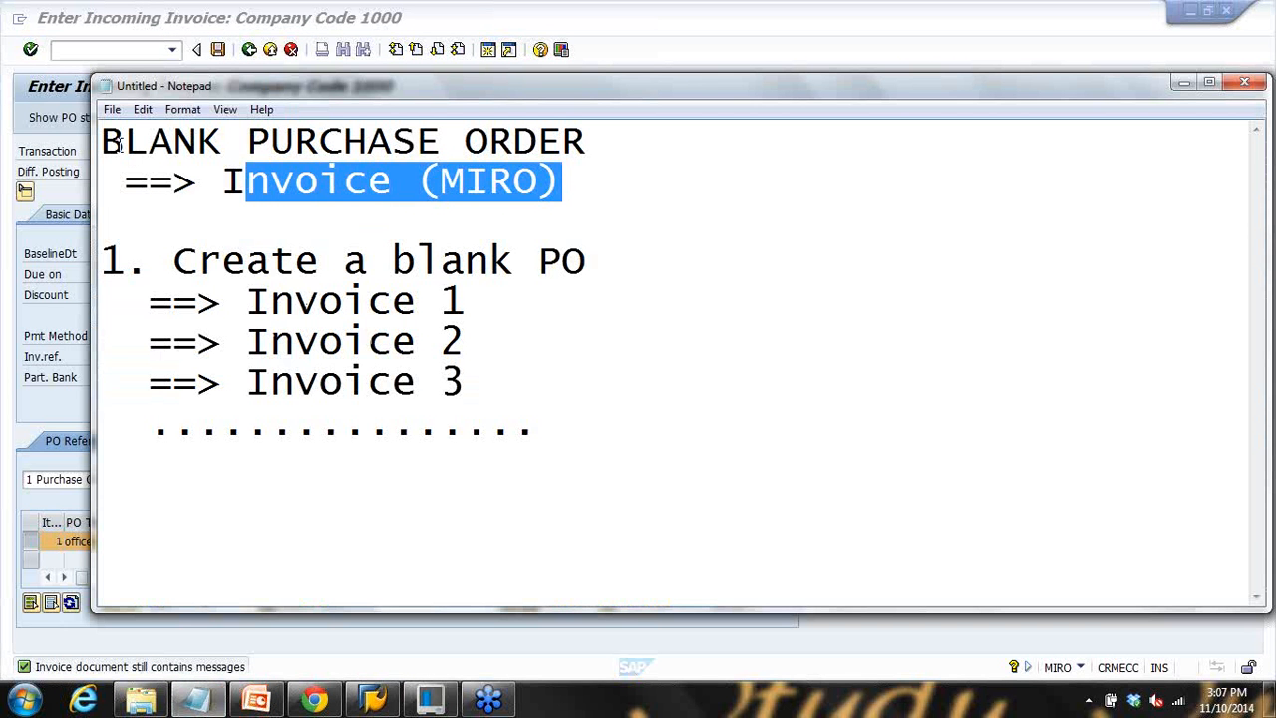
{"action": "left_click_drag", "start_coordinate": [104, 142], "coordinate": [570, 145]}
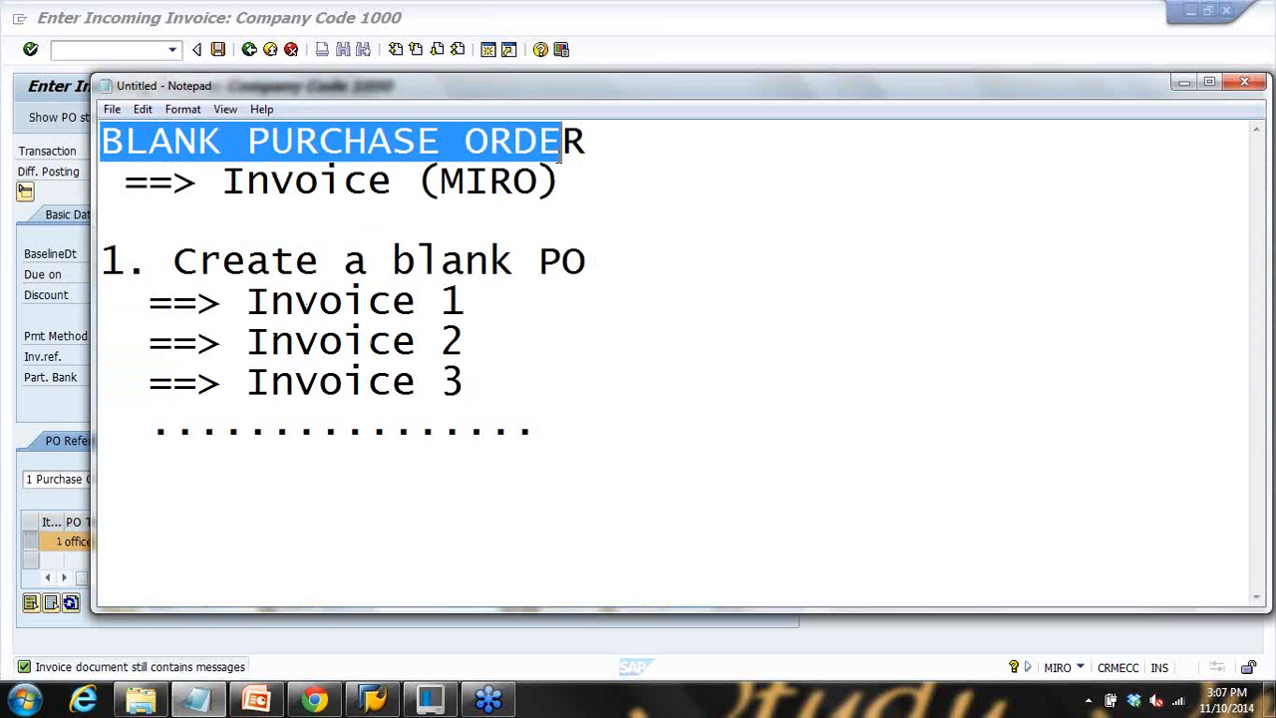
{"action": "left_click_drag", "start_coordinate": [245, 182], "coordinate": [716, 219]}
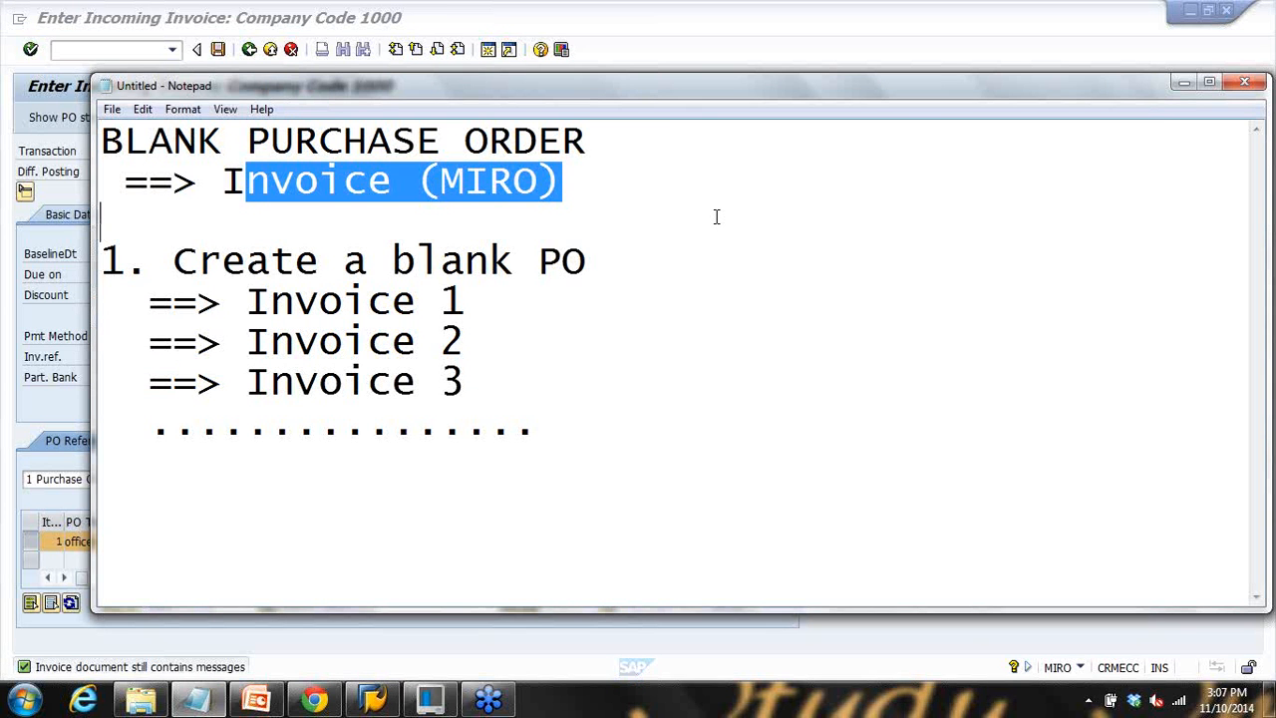
{"action": "left_click_drag", "start_coordinate": [125, 142], "coordinate": [558, 145]}
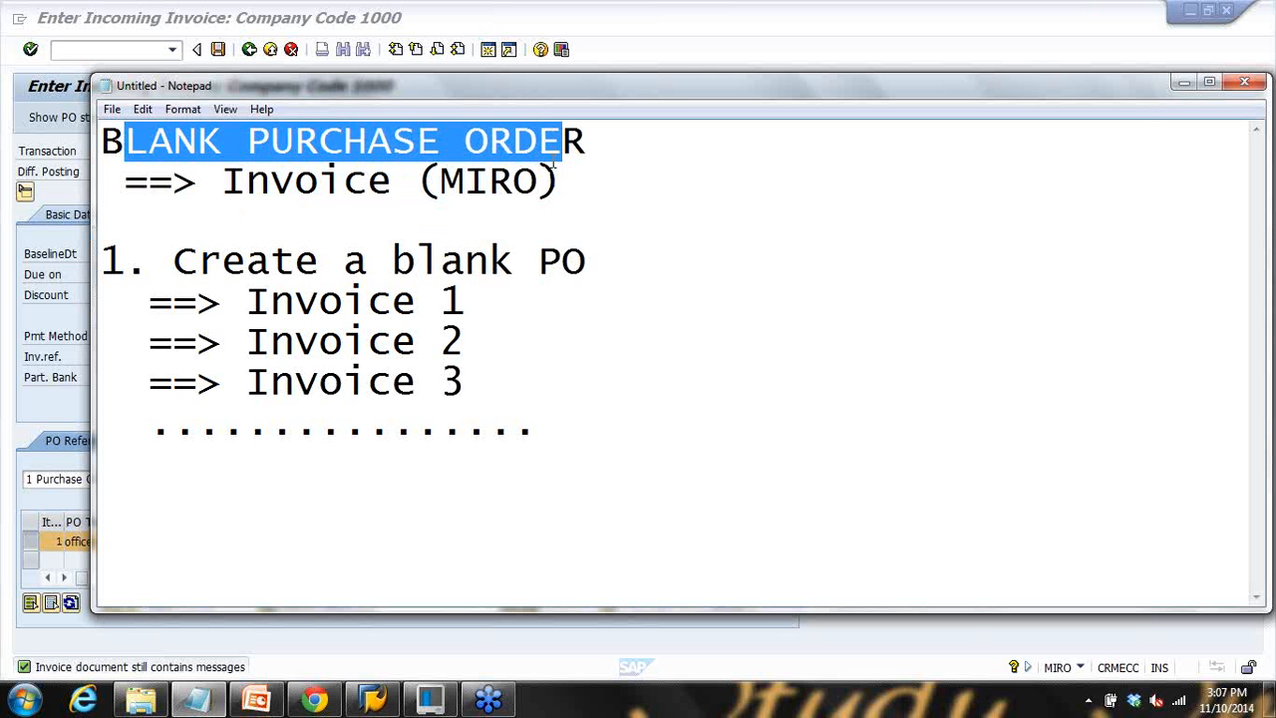
Step: Return to SAP, leave the invoice entry and open the purchase order change transaction ME22N
{"action": "left_click", "coordinate": [45, 374]}
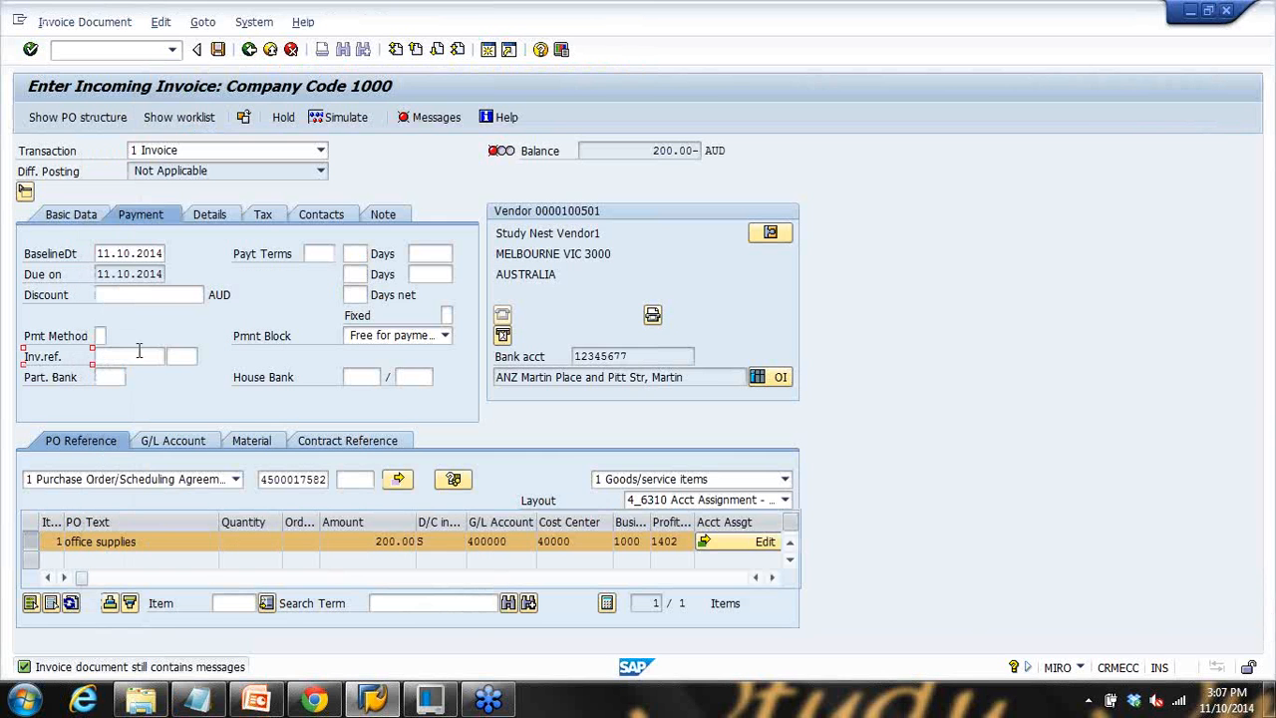
{"action": "left_click", "coordinate": [109, 50]}
{"action": "type", "text": "/nm"}
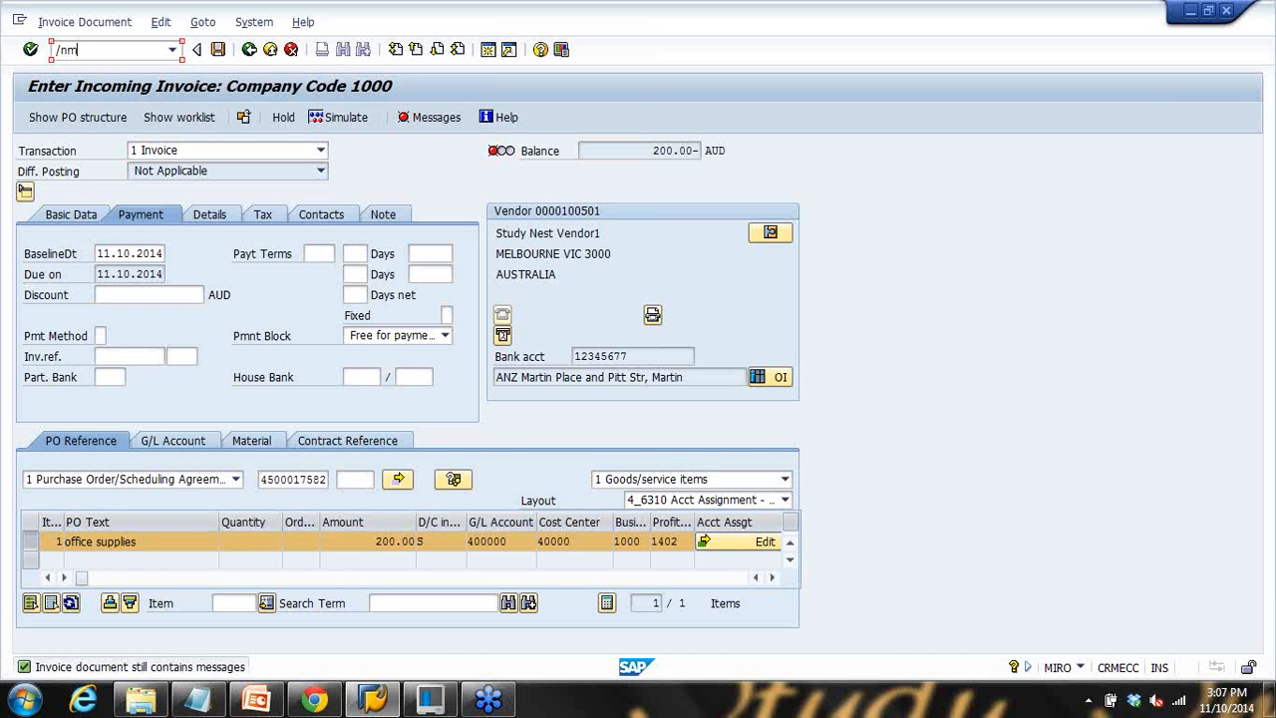
{"action": "type", "text": "e22n"}
{"action": "key", "text": "Return"}
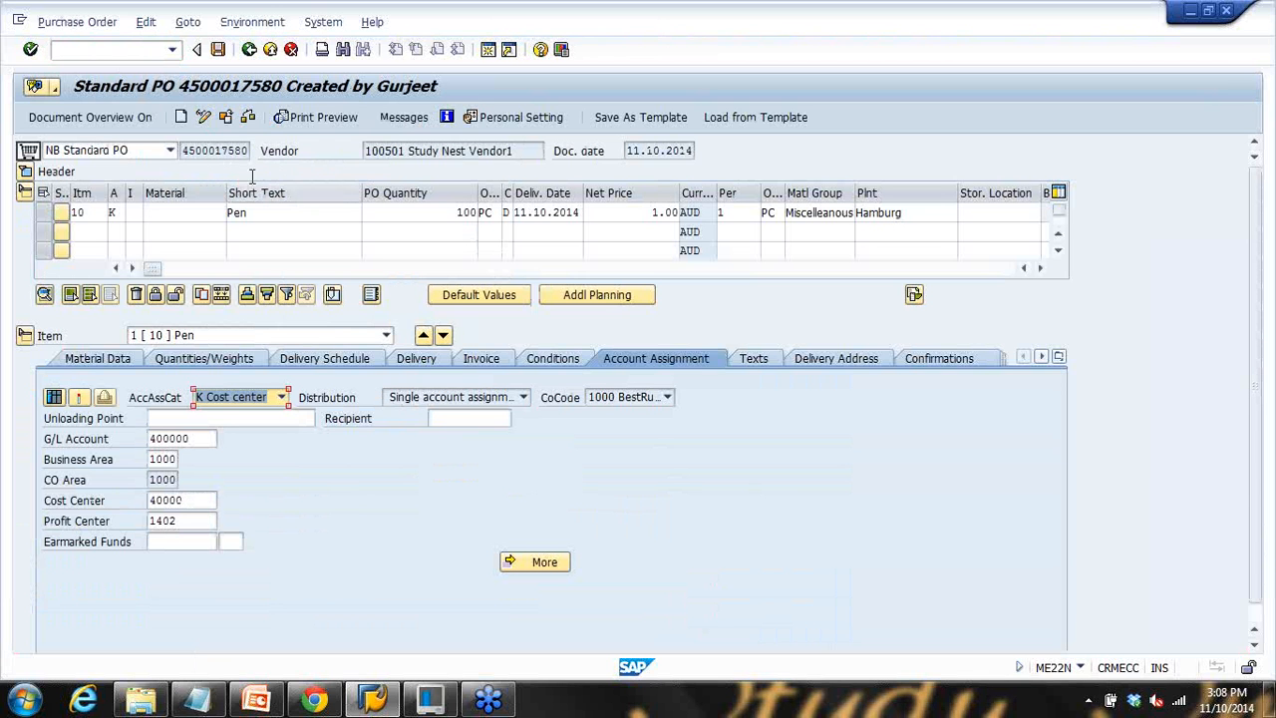
{"action": "left_click", "coordinate": [225, 117]}
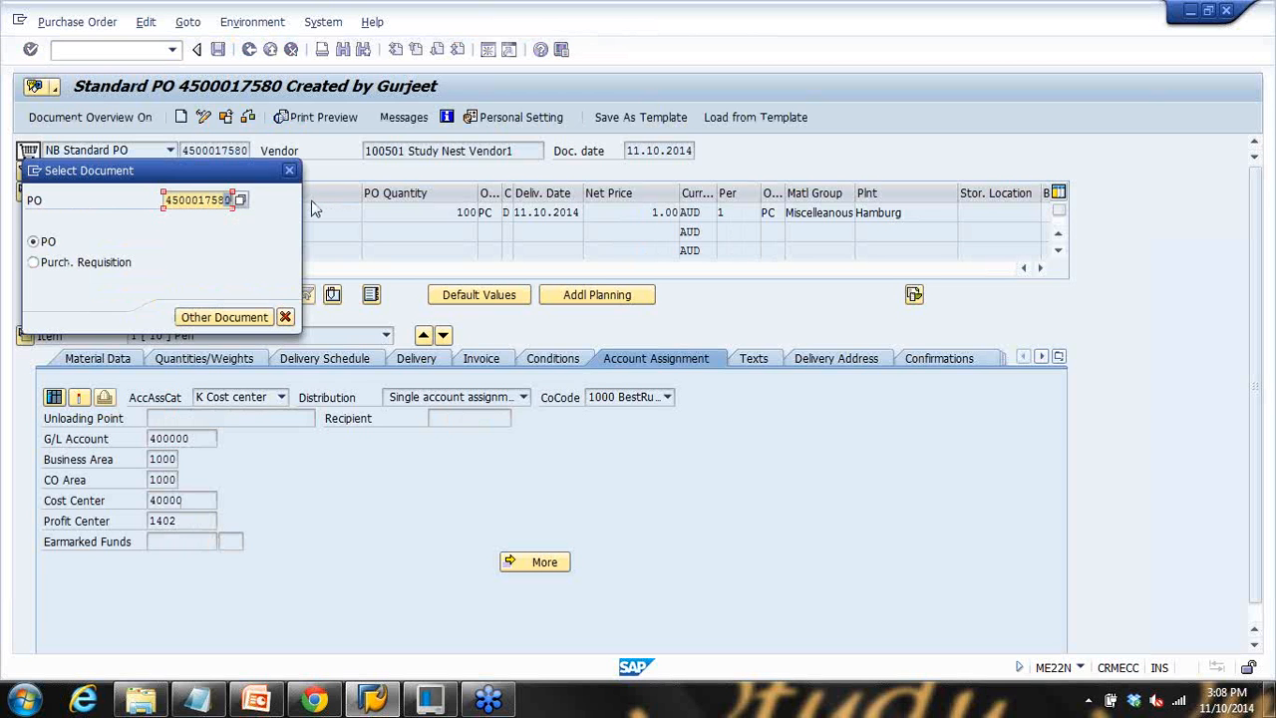
{"action": "type", "text": "1"}
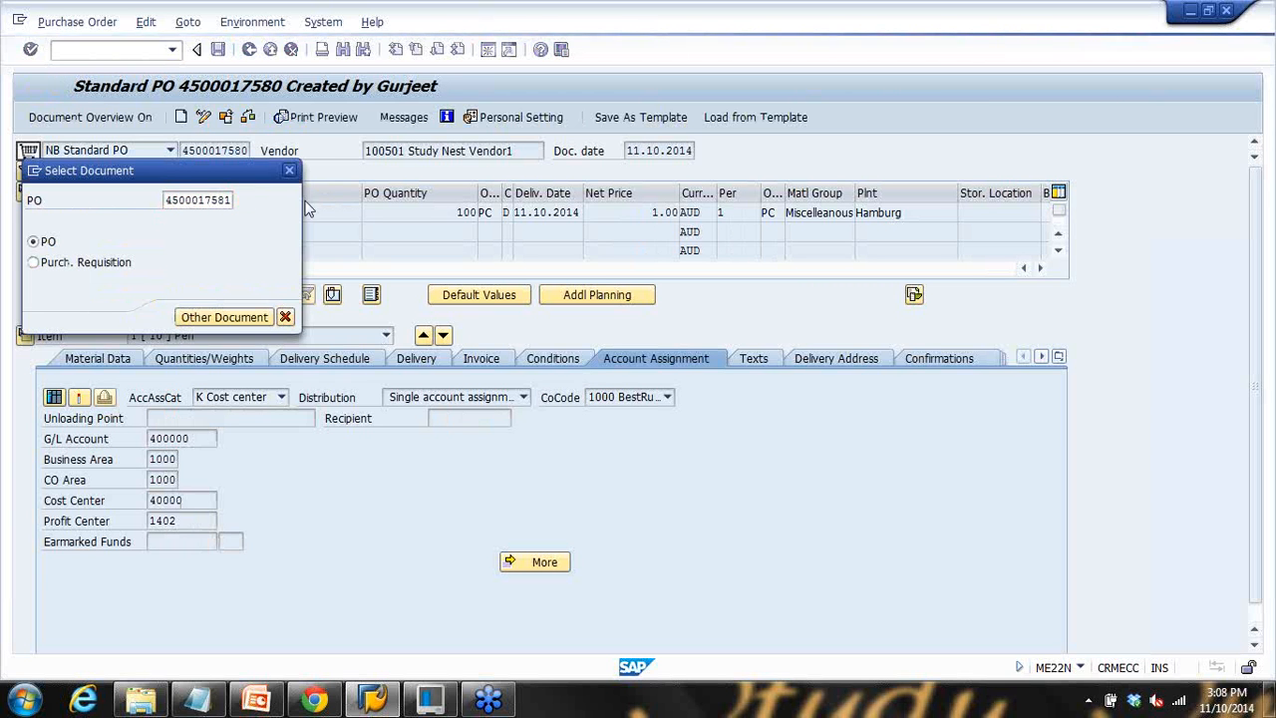
{"action": "left_click", "coordinate": [191, 203]}
{"action": "key", "text": "Return"}
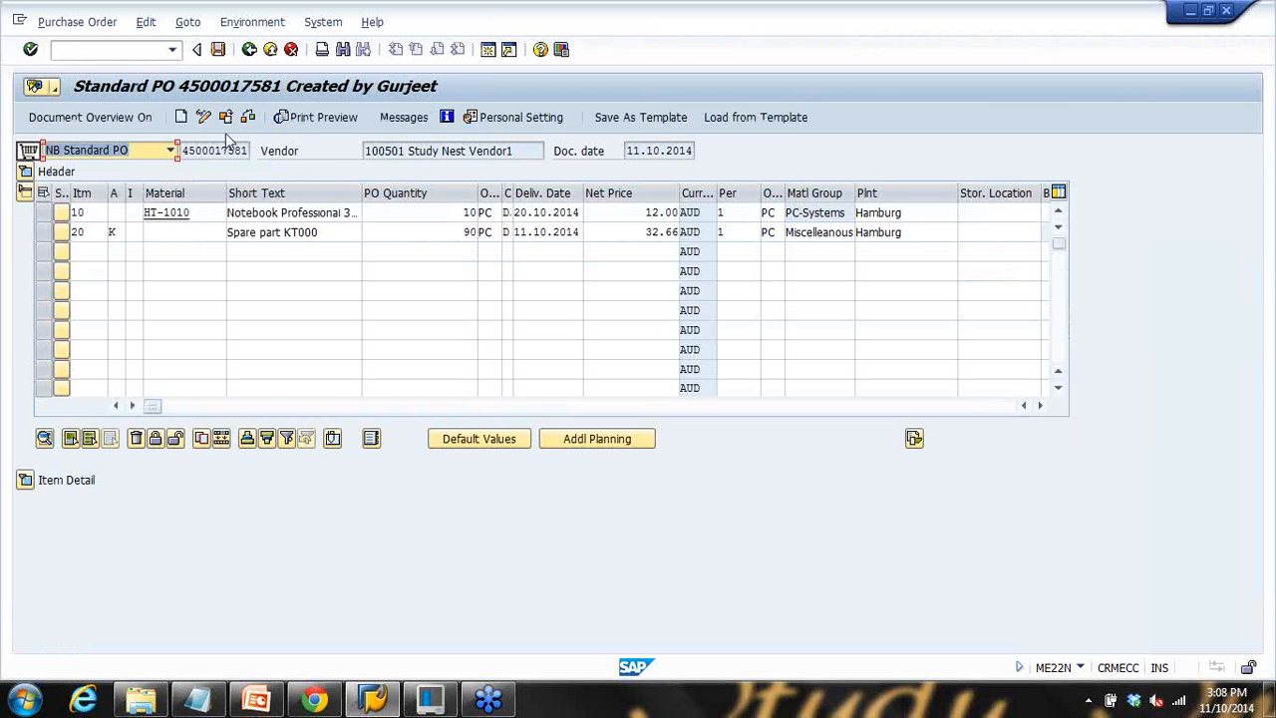
Step: Open the office supplies framework order by its purchase order number
{"action": "left_click", "coordinate": [225, 117]}
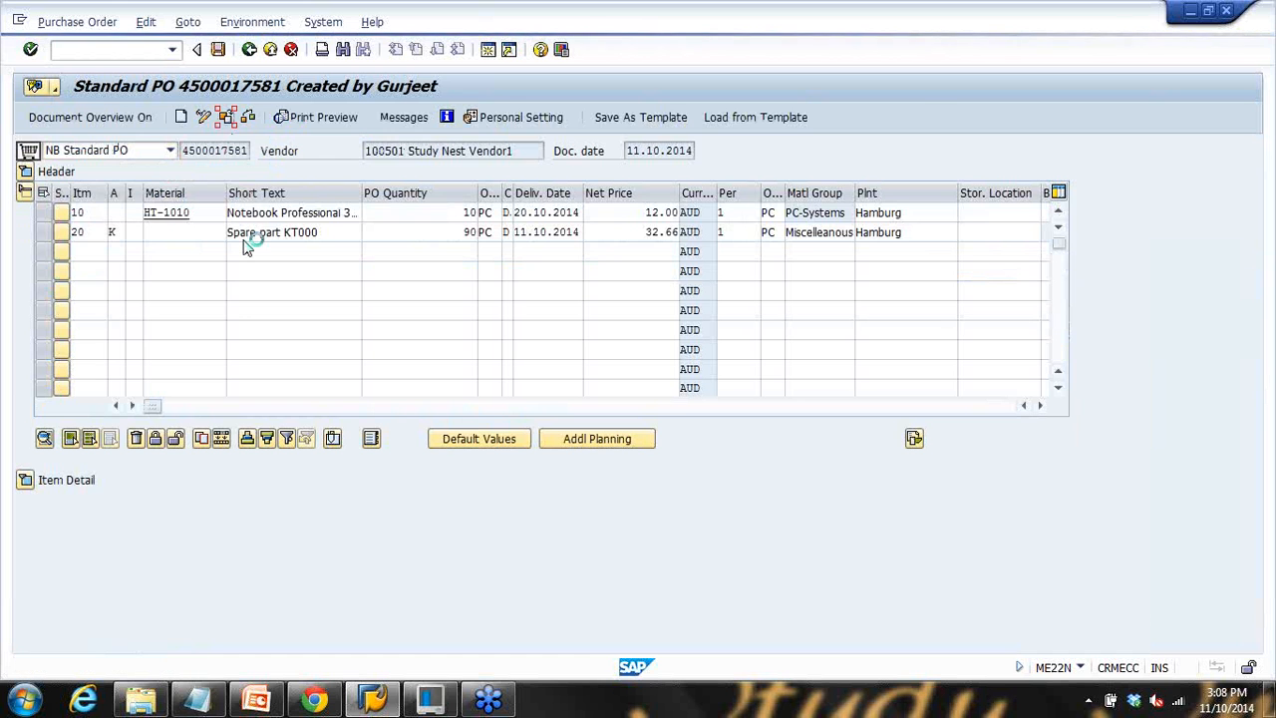
{"action": "left_click", "coordinate": [221, 204]}
{"action": "key", "text": "BackSpace"}
{"action": "type", "text": "2"}
{"action": "left_click", "coordinate": [239, 316]}
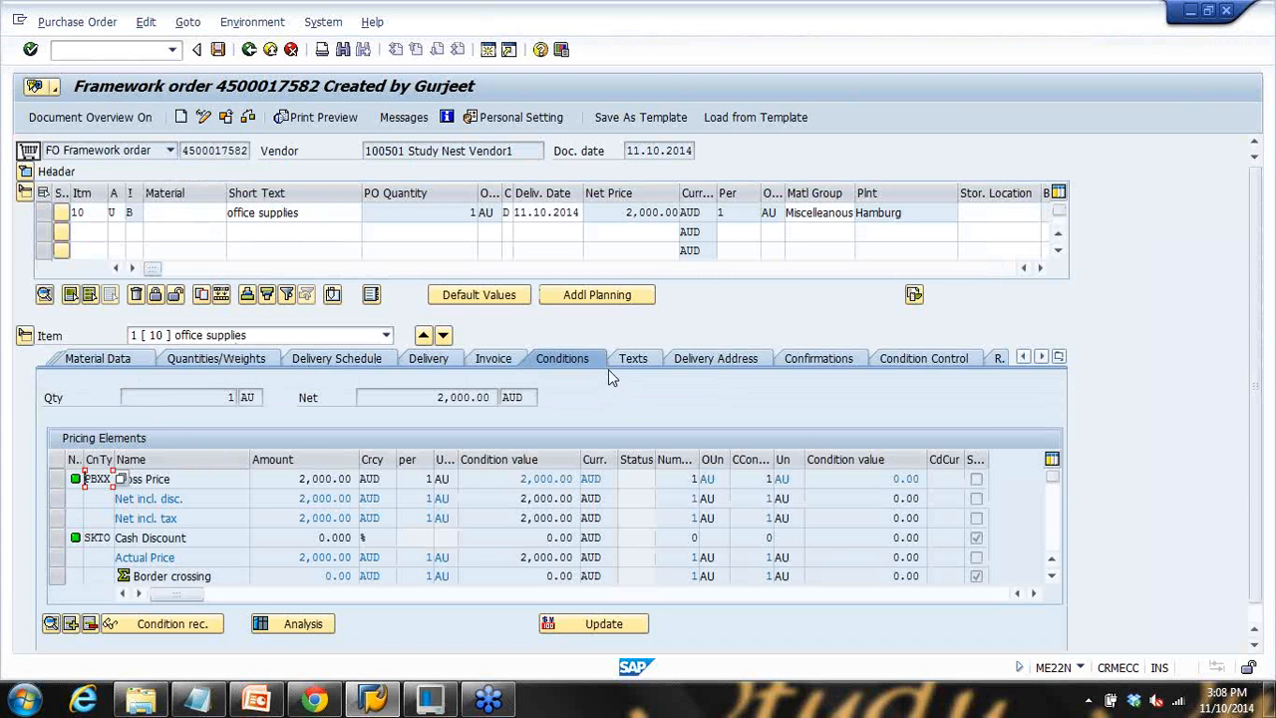
Step: Examine the office supplies item's invoice settings and the overall limit in its Limits details
{"action": "left_click", "coordinate": [493, 361]}
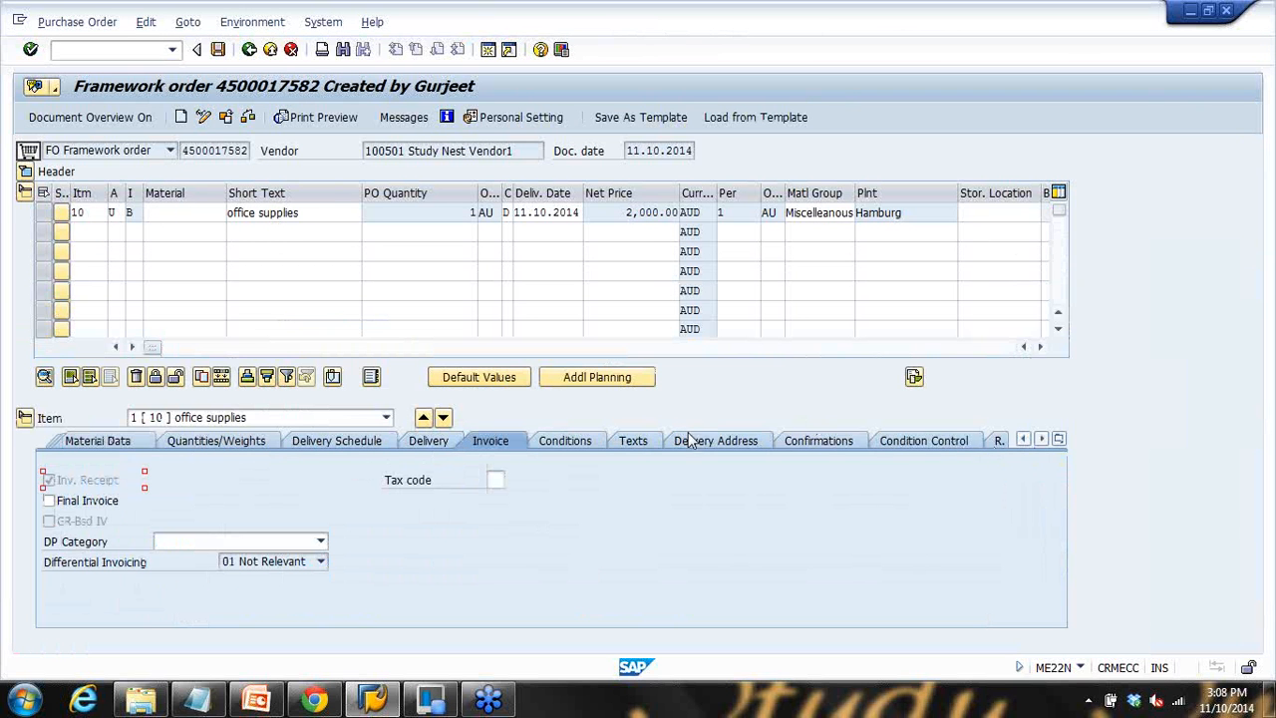
{"action": "left_click", "coordinate": [1059, 440]}
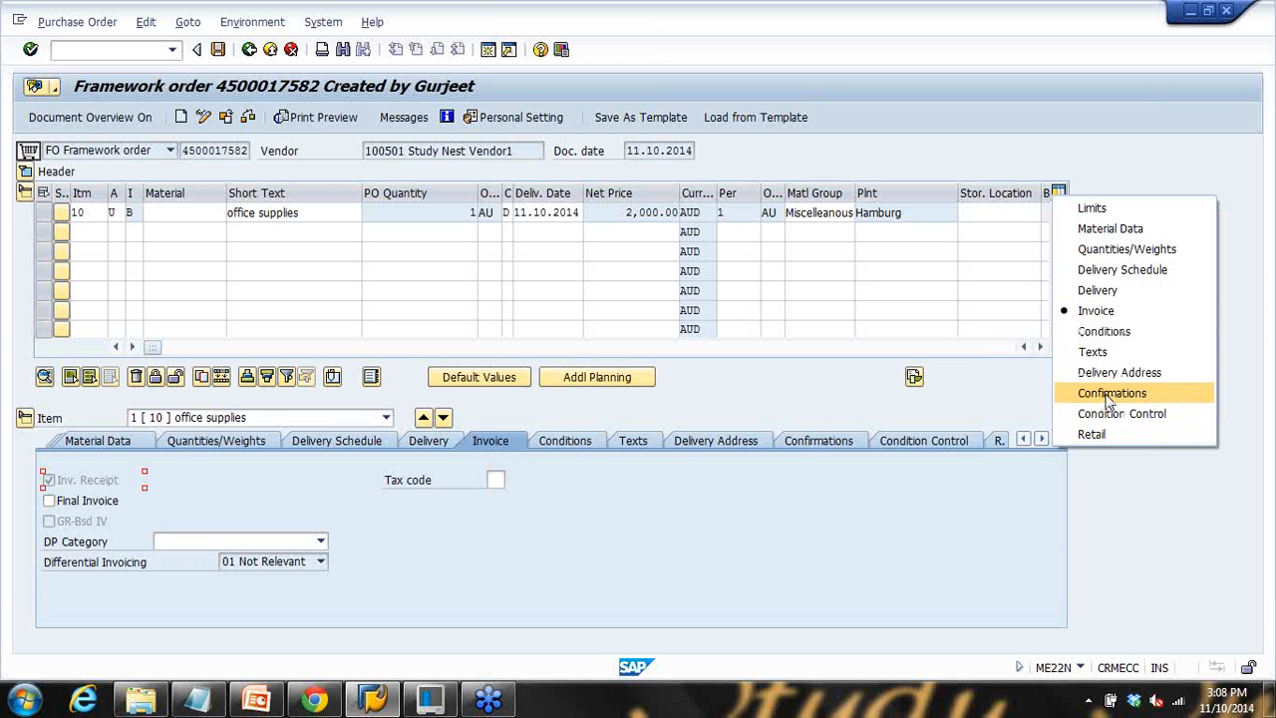
{"action": "left_click", "coordinate": [1117, 212]}
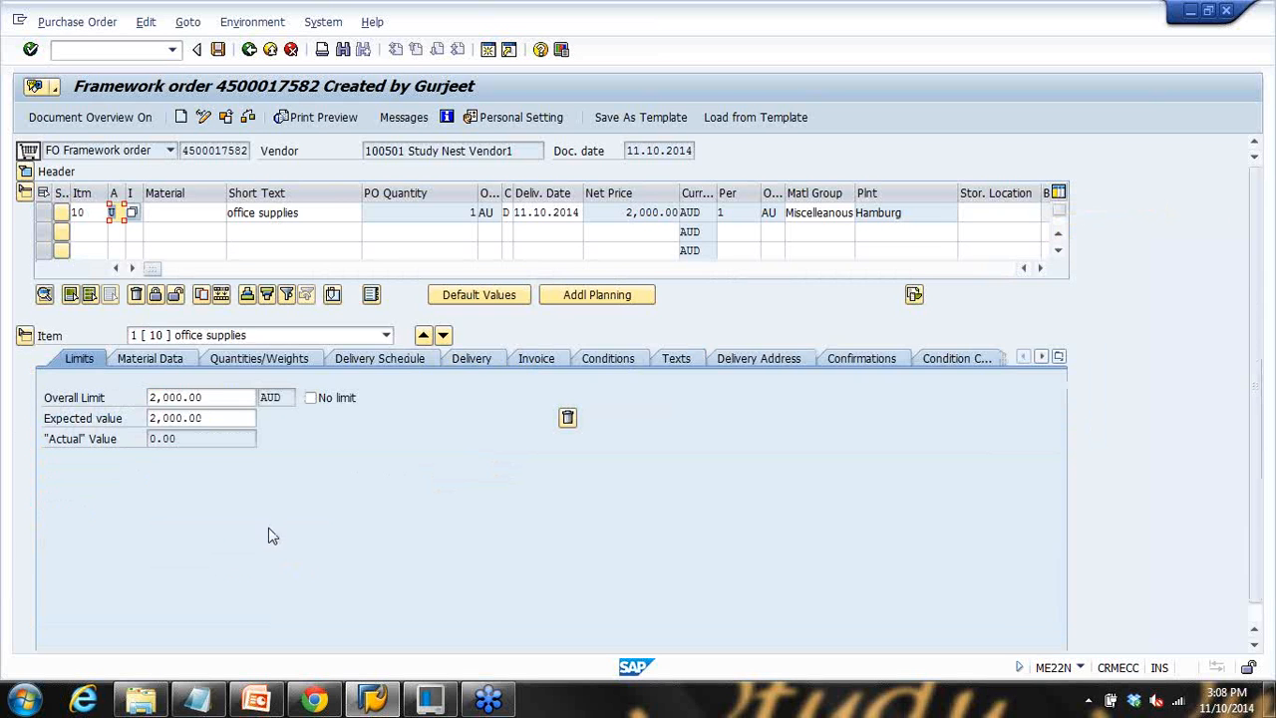
{"action": "left_click_drag", "start_coordinate": [204, 397], "coordinate": [64, 403]}
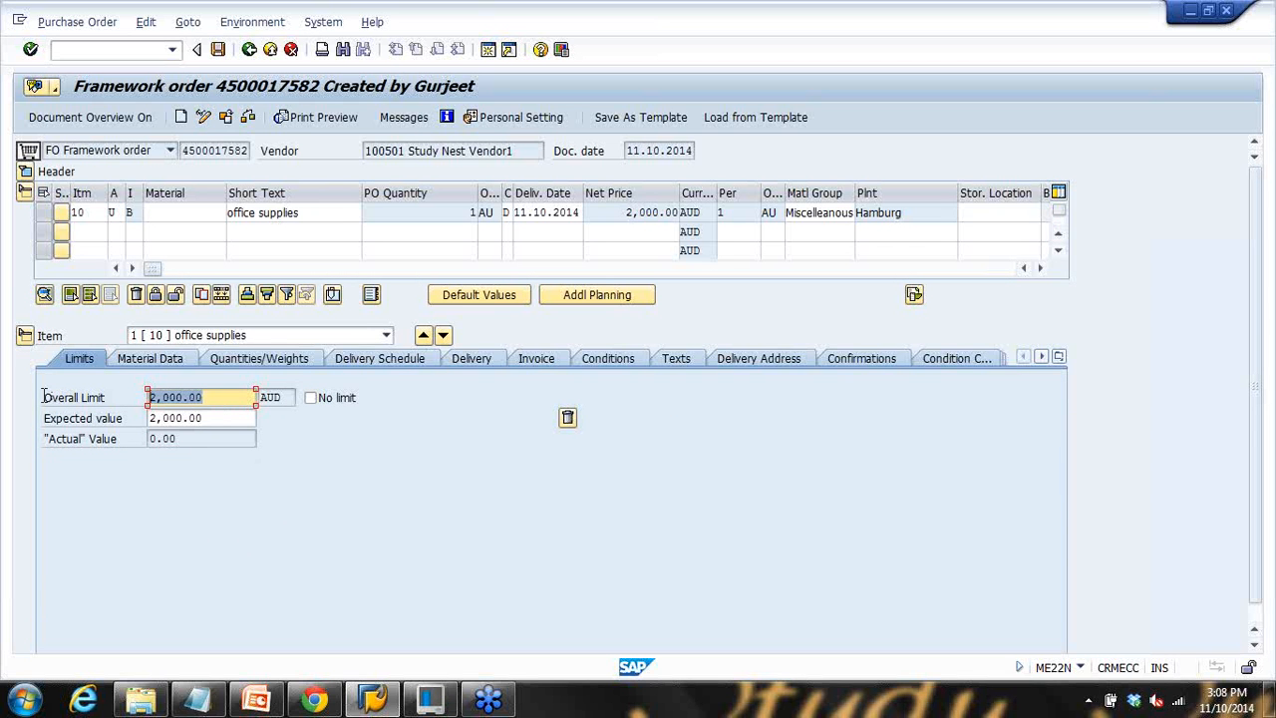
Step: Switch to Notepad and add $200 to the Invoice 1 line, $500 to Invoice 2, and a row of dots to Invoice 3
{"action": "left_click", "coordinate": [198, 698]}
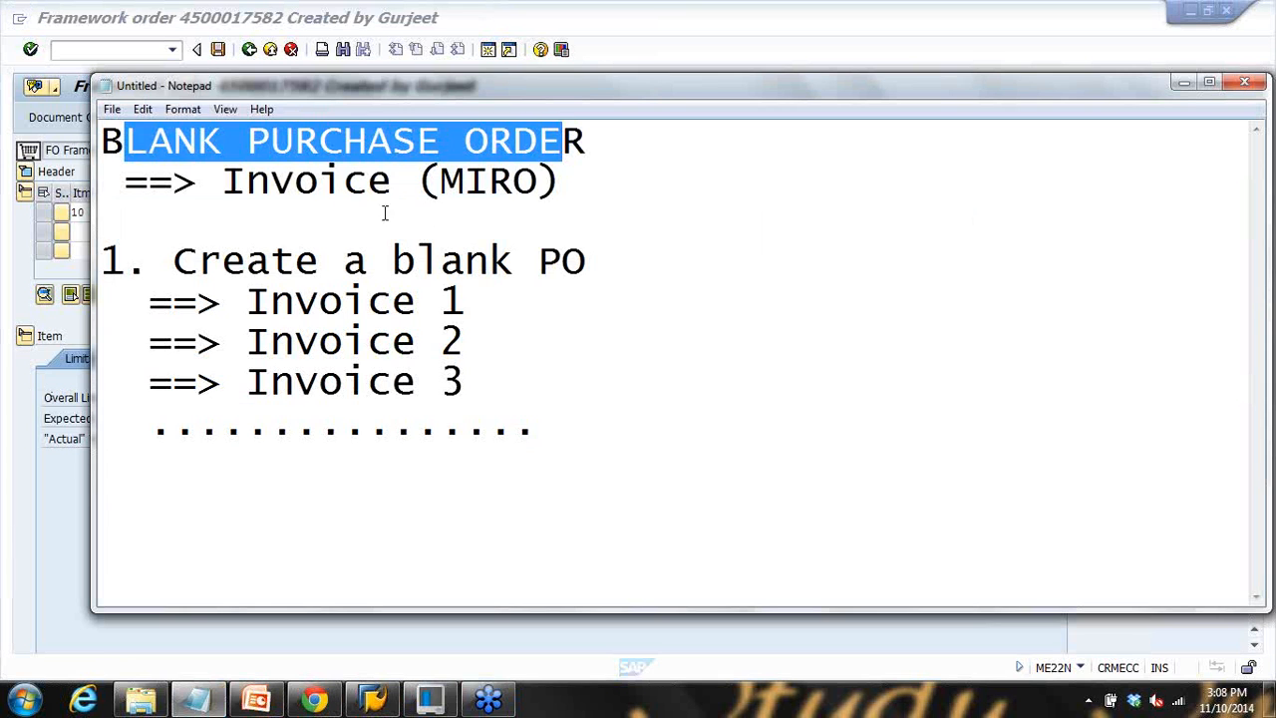
{"action": "left_click", "coordinate": [269, 141]}
{"action": "left_click_drag", "start_coordinate": [268, 141], "coordinate": [464, 142]}
{"action": "left_click_drag", "start_coordinate": [269, 304], "coordinate": [465, 302]}
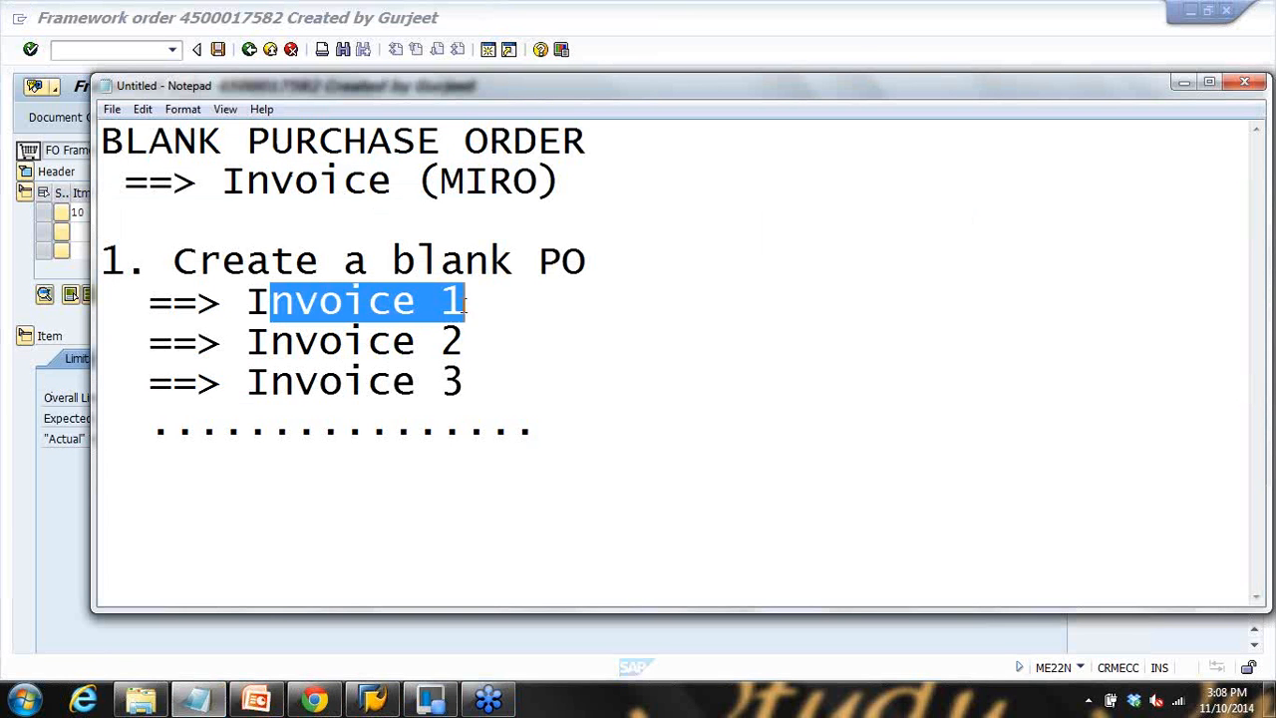
{"action": "left_click", "coordinate": [493, 302]}
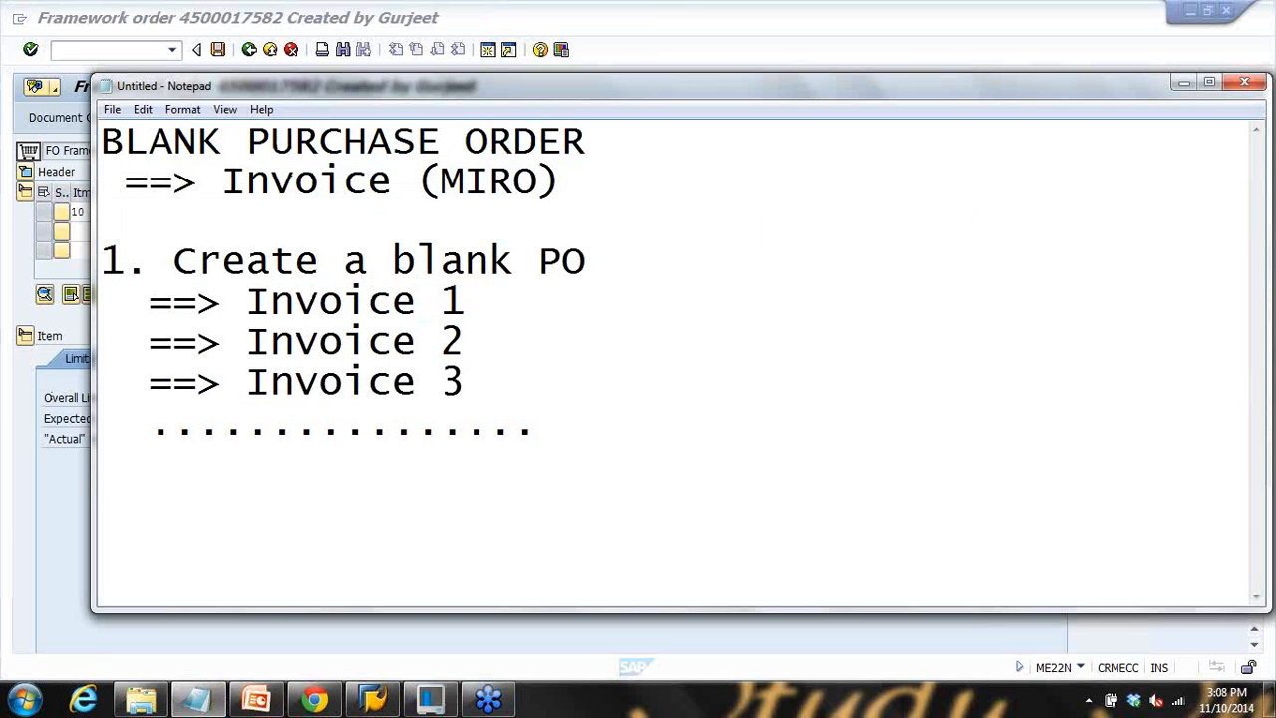
{"action": "type", "text": "$200"}
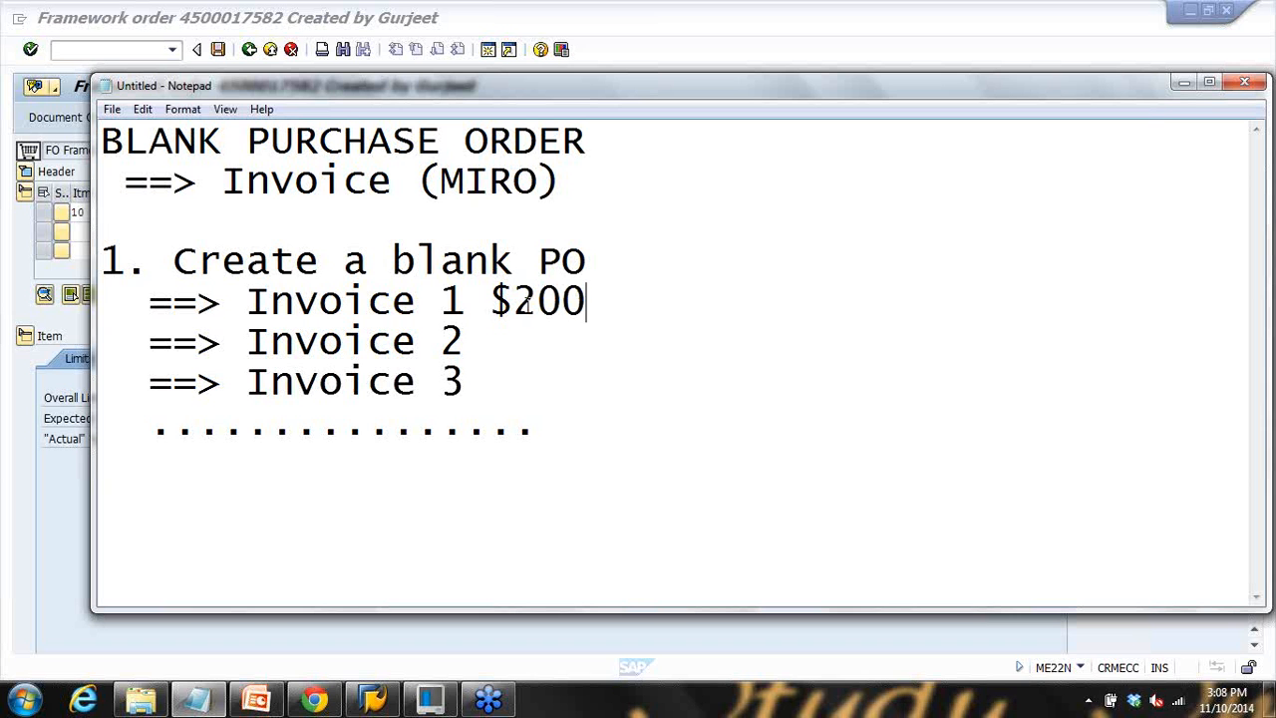
{"action": "left_click", "coordinate": [522, 342]}
{"action": "type", "text": "$500"}
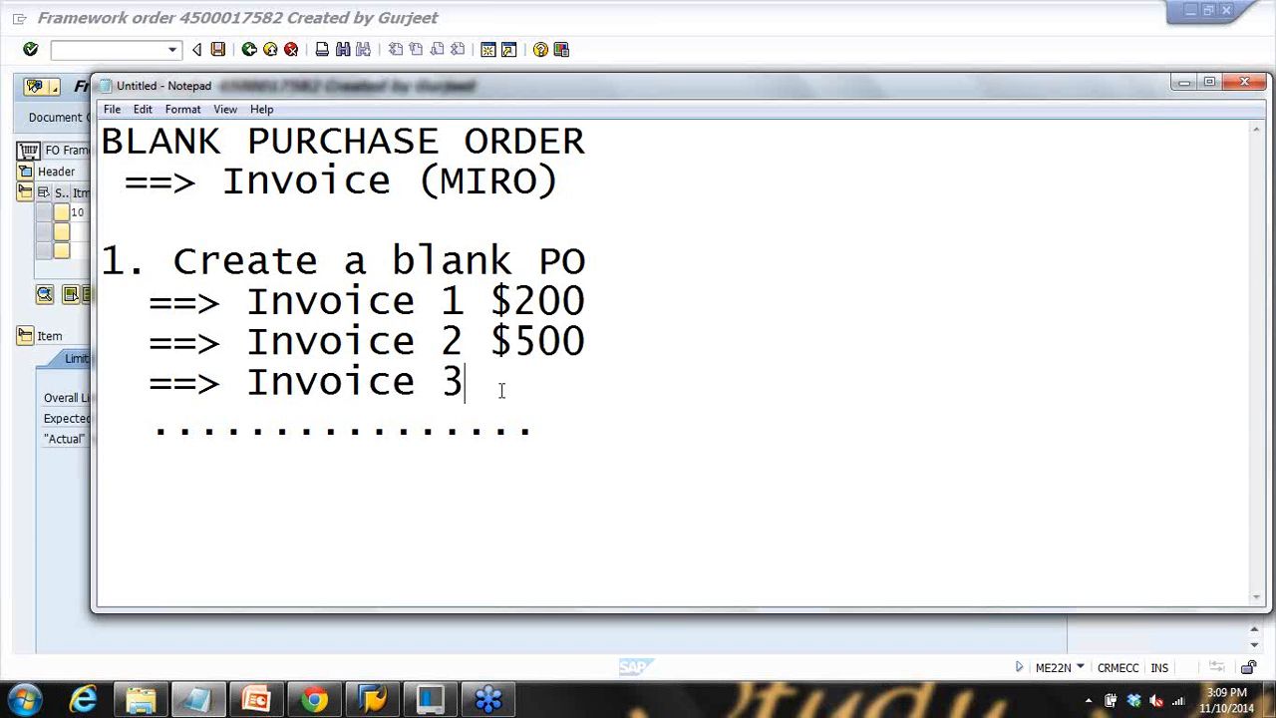
{"action": "type", "text": " ........."}
Step: Return to SAP and review the framework order's purchase order number and overall limit
{"action": "left_click_drag", "start_coordinate": [518, 303], "coordinate": [609, 330]}
{"action": "left_click", "coordinate": [70, 454]}
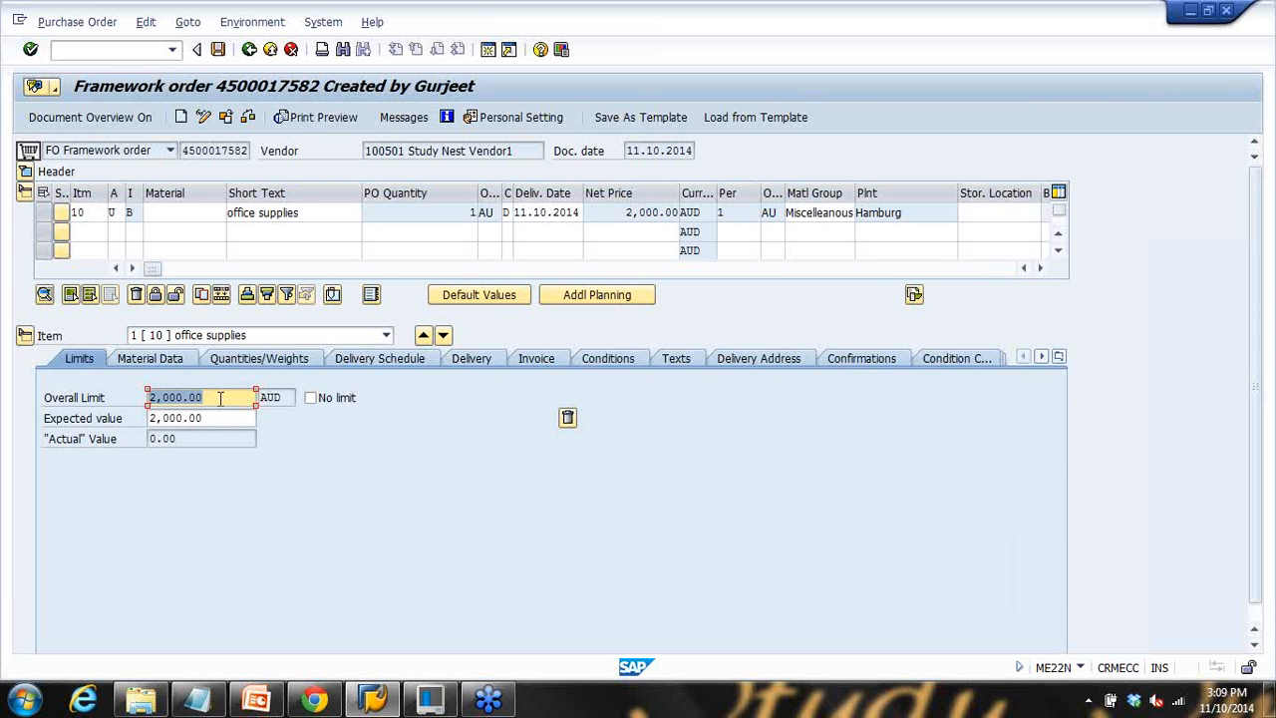
{"action": "left_click_drag", "start_coordinate": [198, 151], "coordinate": [230, 159]}
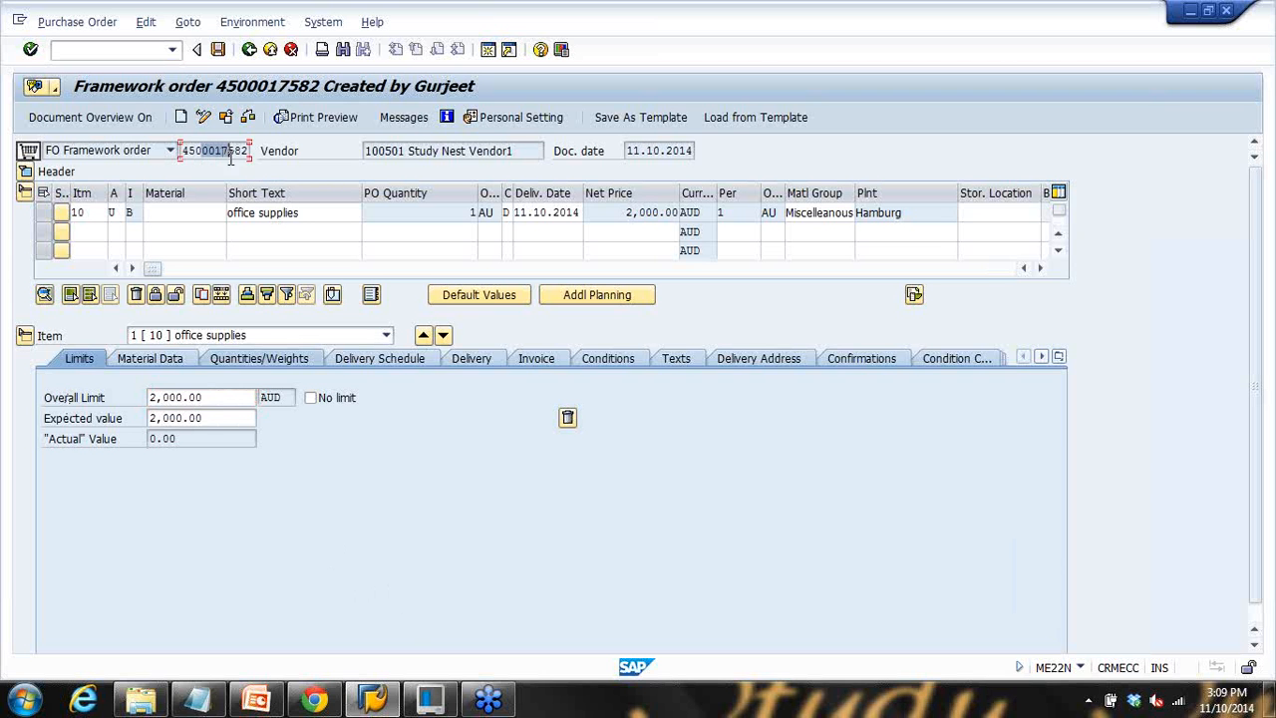
{"action": "left_click_drag", "start_coordinate": [221, 398], "coordinate": [65, 392]}
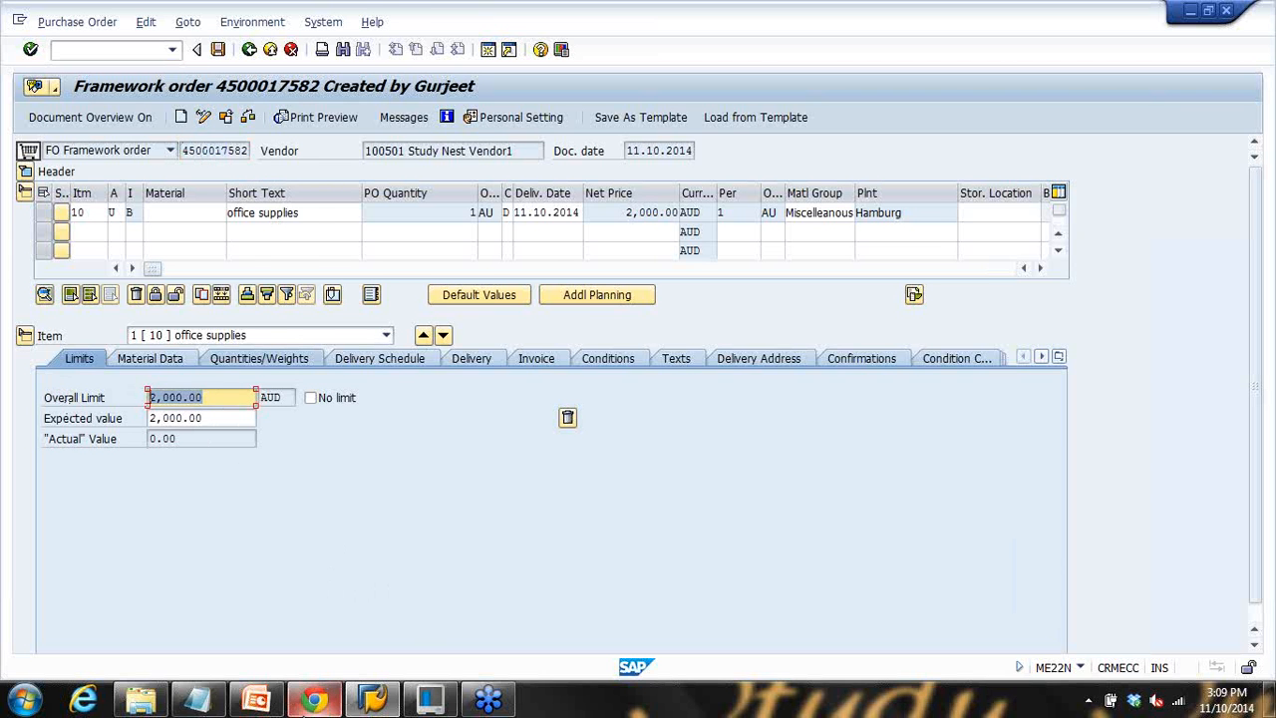
Step: Switch back to Notepad and review the three invoice lines under the blank PO
{"action": "left_click", "coordinate": [193, 708]}
{"action": "left_click", "coordinate": [424, 388]}
{"action": "left_click_drag", "start_coordinate": [340, 305], "coordinate": [488, 307]}
{"action": "left_click_drag", "start_coordinate": [349, 345], "coordinate": [498, 345]}
{"action": "left_click_drag", "start_coordinate": [368, 383], "coordinate": [586, 383]}
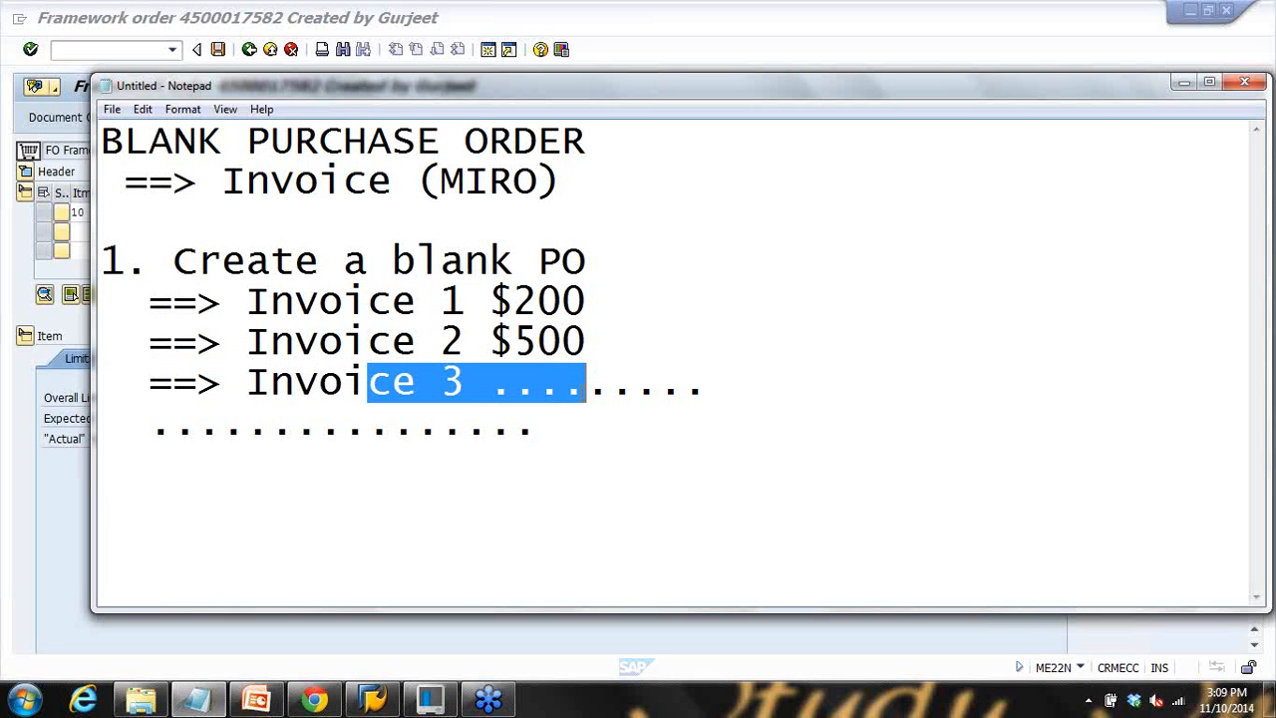
{"action": "left_click_drag", "start_coordinate": [365, 300], "coordinate": [505, 385]}
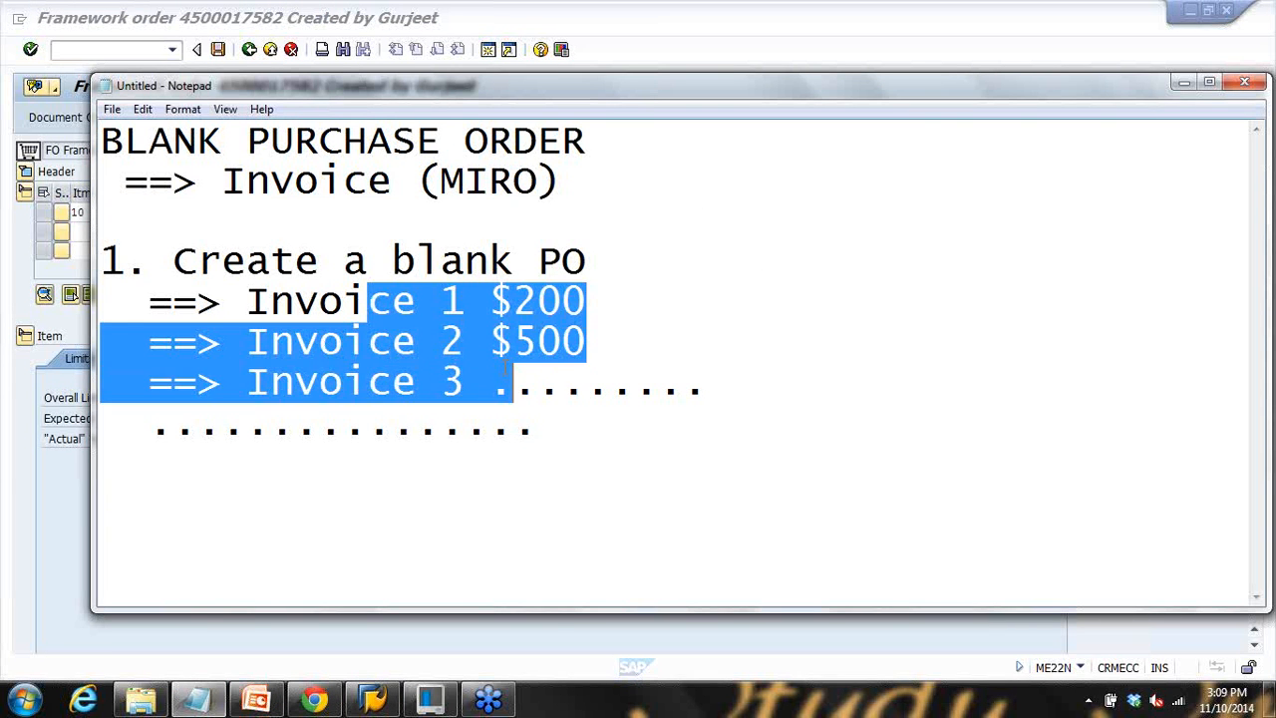
Step: Return to SAP and open the Sunny Electronics GmbH framework order from the recently used purchase orders
{"action": "left_click", "coordinate": [628, 673]}
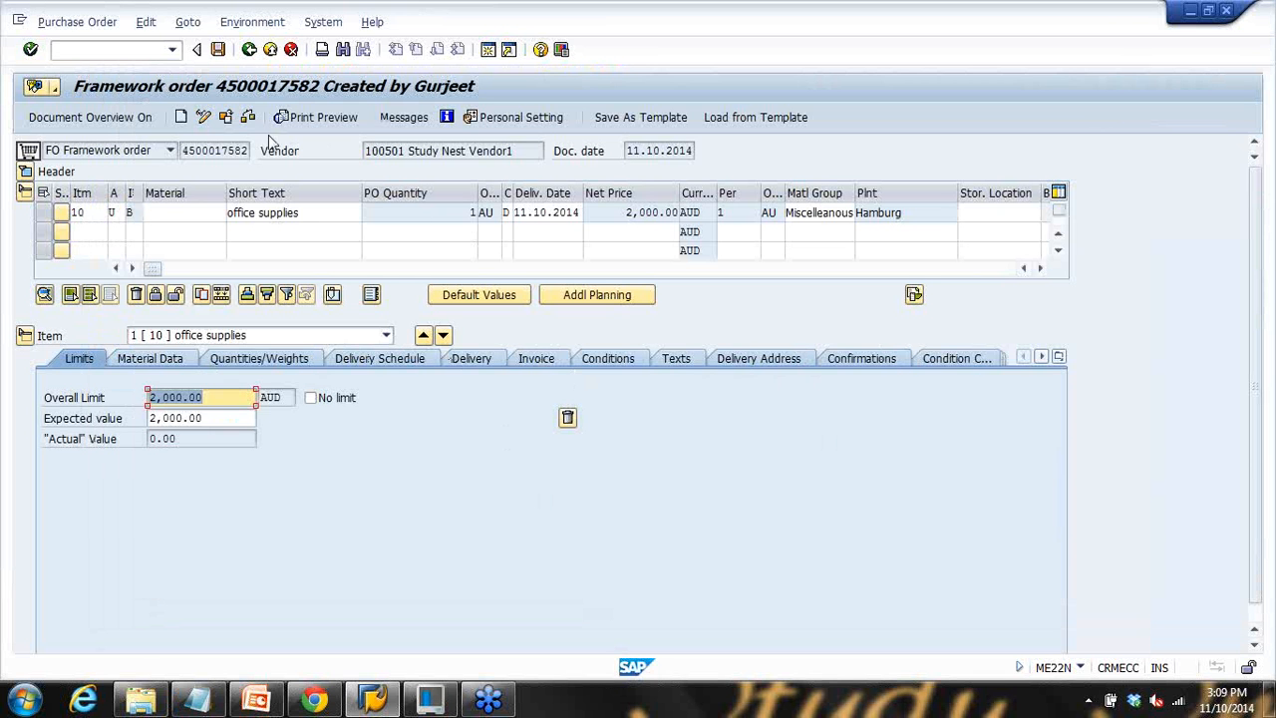
{"action": "left_click", "coordinate": [227, 118]}
{"action": "key", "text": "BackSpace"}
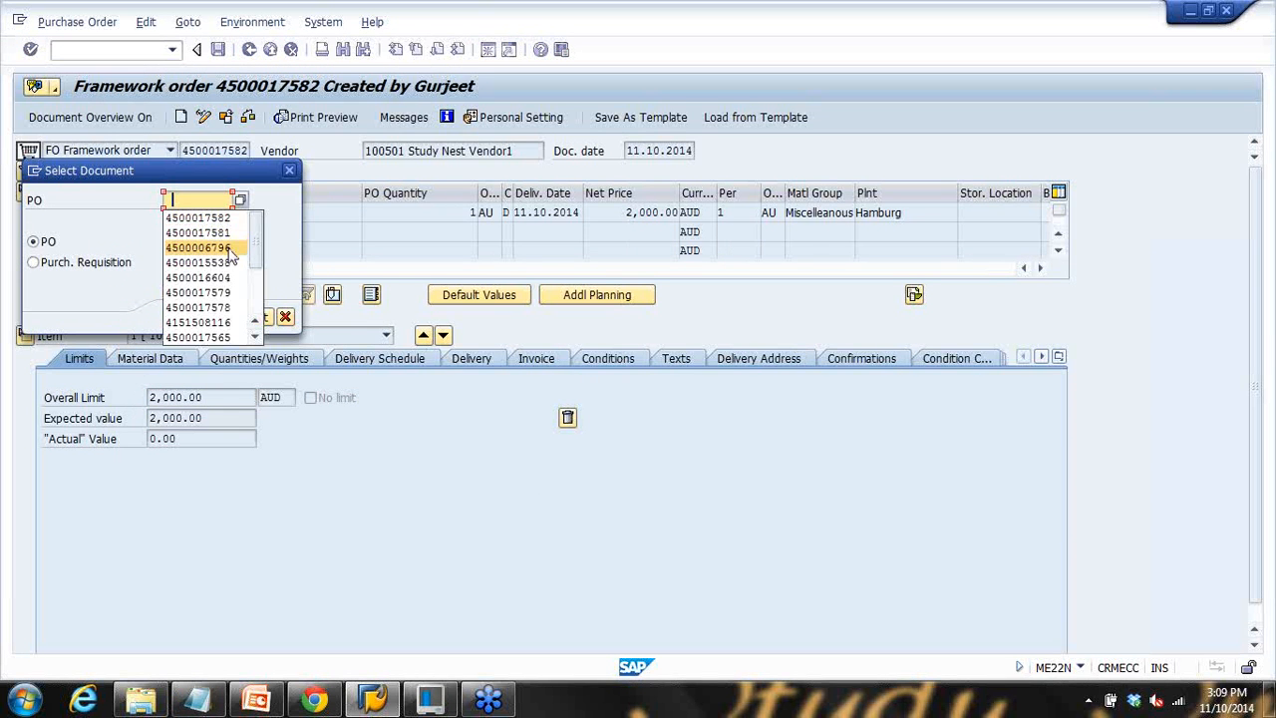
{"action": "left_click", "coordinate": [225, 249]}
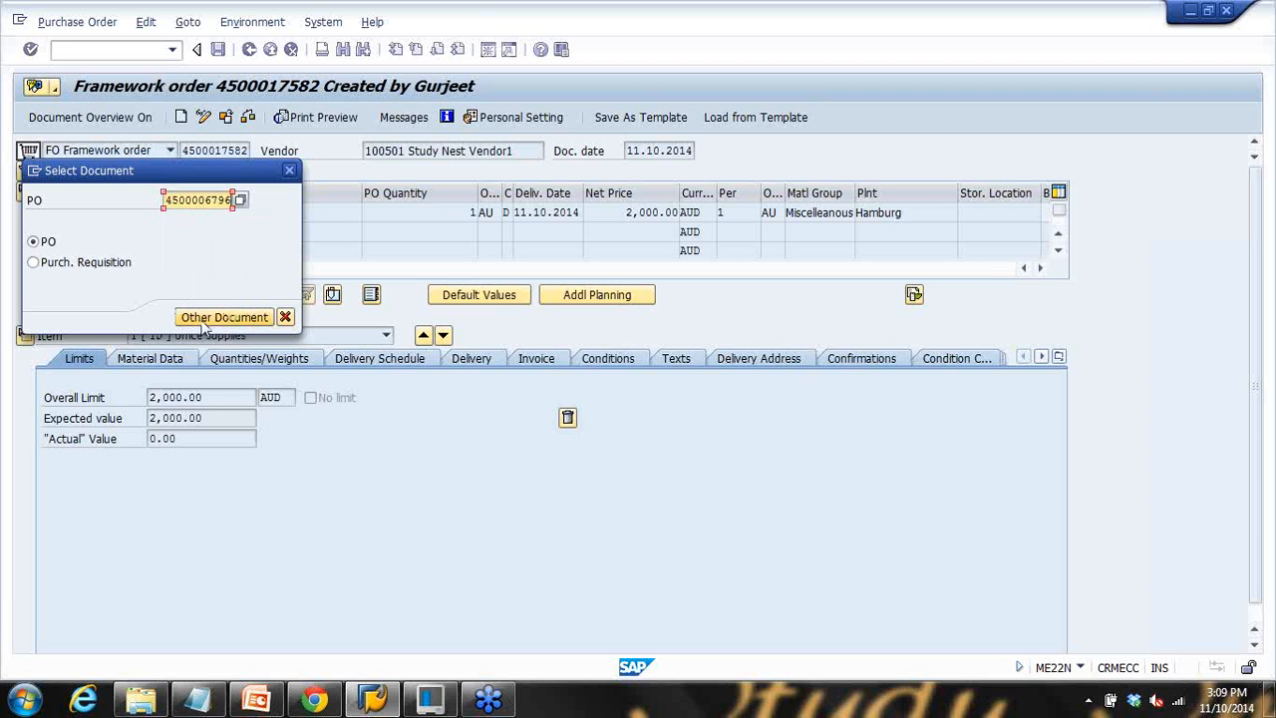
{"action": "left_click", "coordinate": [249, 318]}
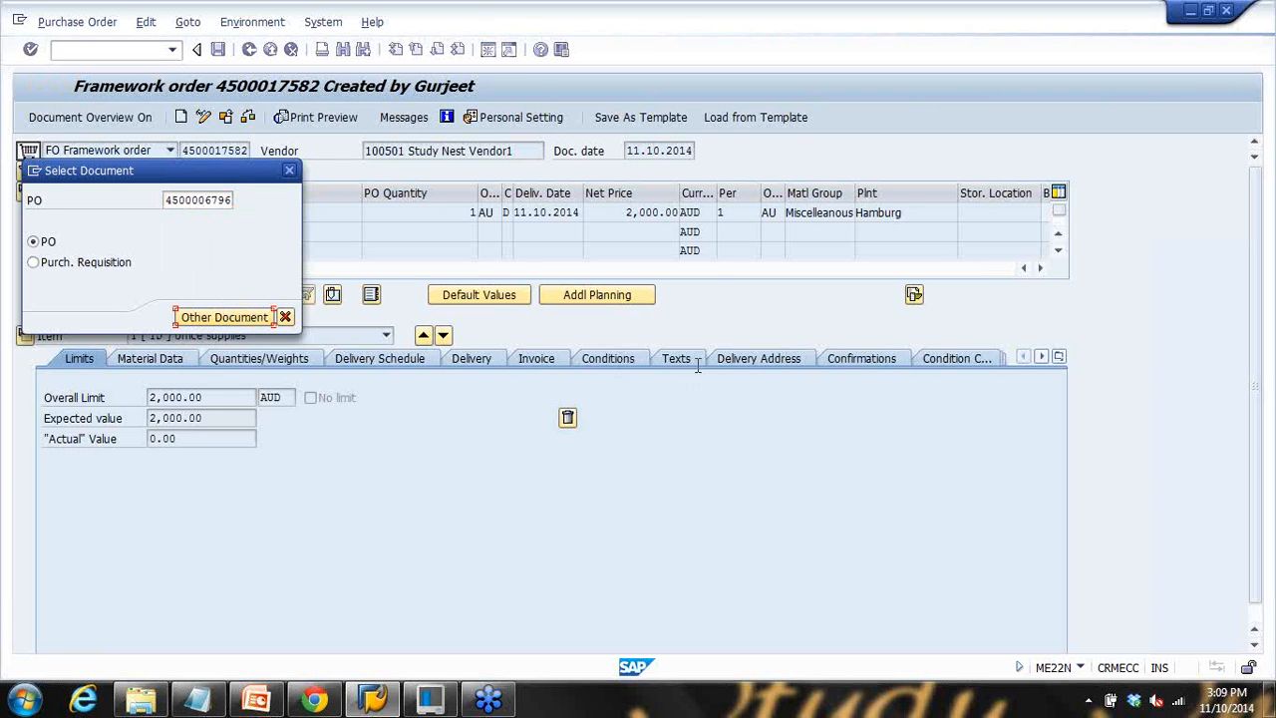
{"action": "left_click", "coordinate": [25, 480]}
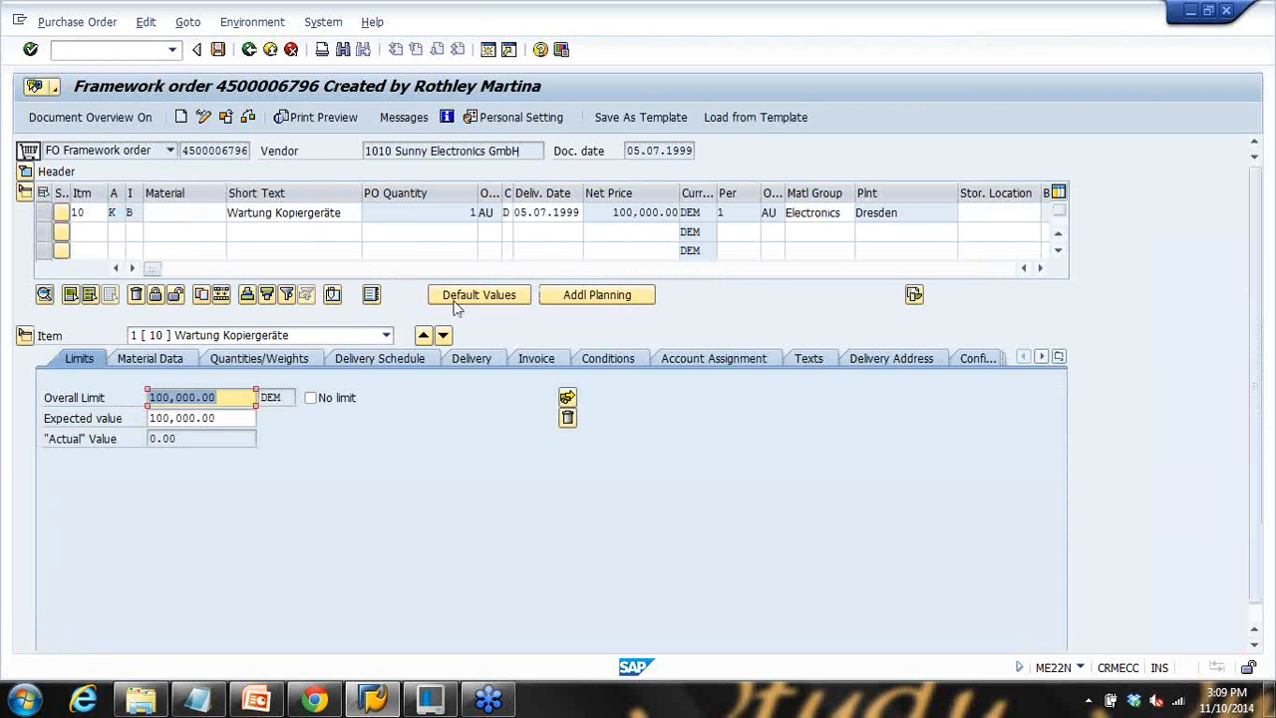
Step: Open the standard purchase order containing Notebook Professional and Spare part KT000, and list its available item detail views
{"action": "left_click", "coordinate": [226, 119]}
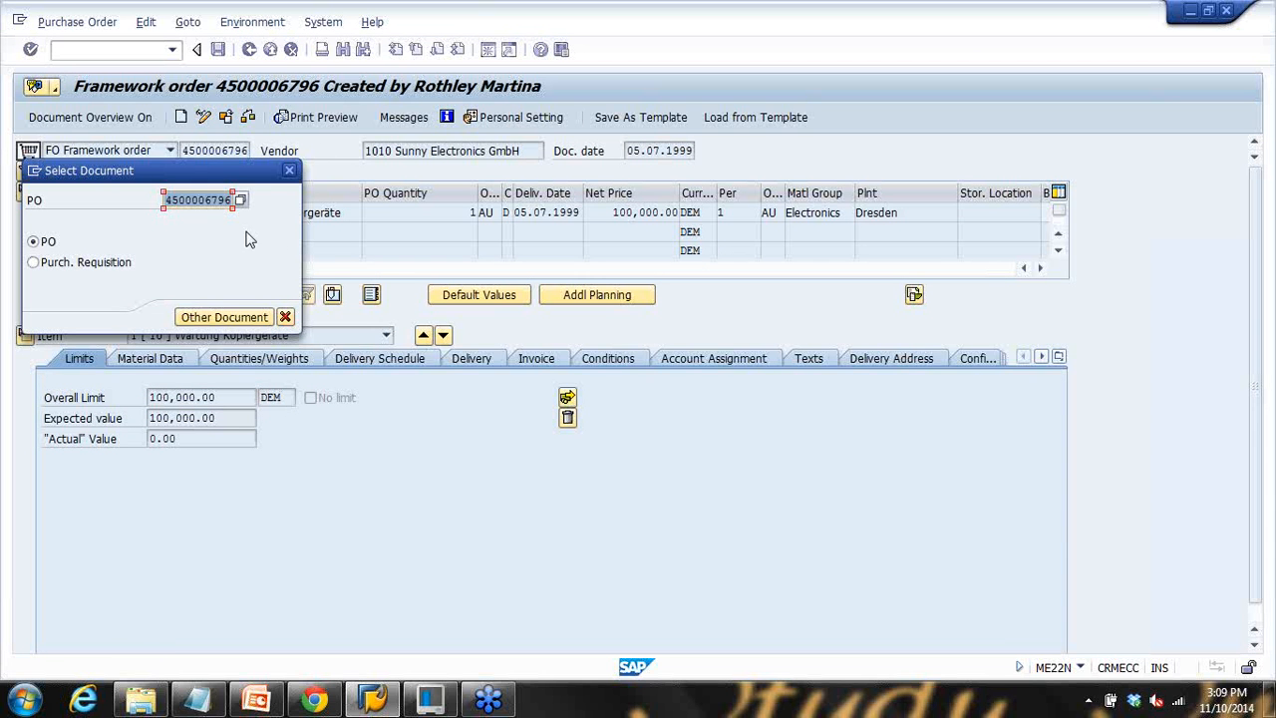
{"action": "key", "text": "BackSpace"}
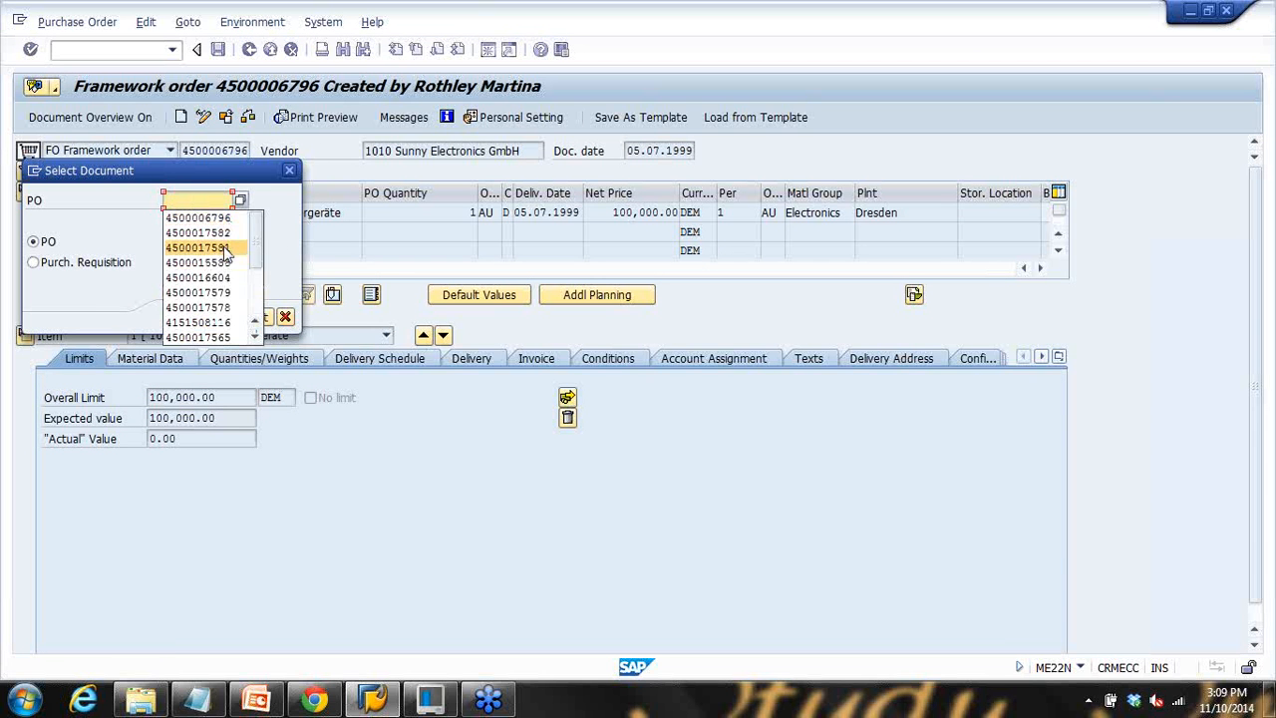
{"action": "left_click", "coordinate": [226, 249]}
{"action": "left_click", "coordinate": [206, 317]}
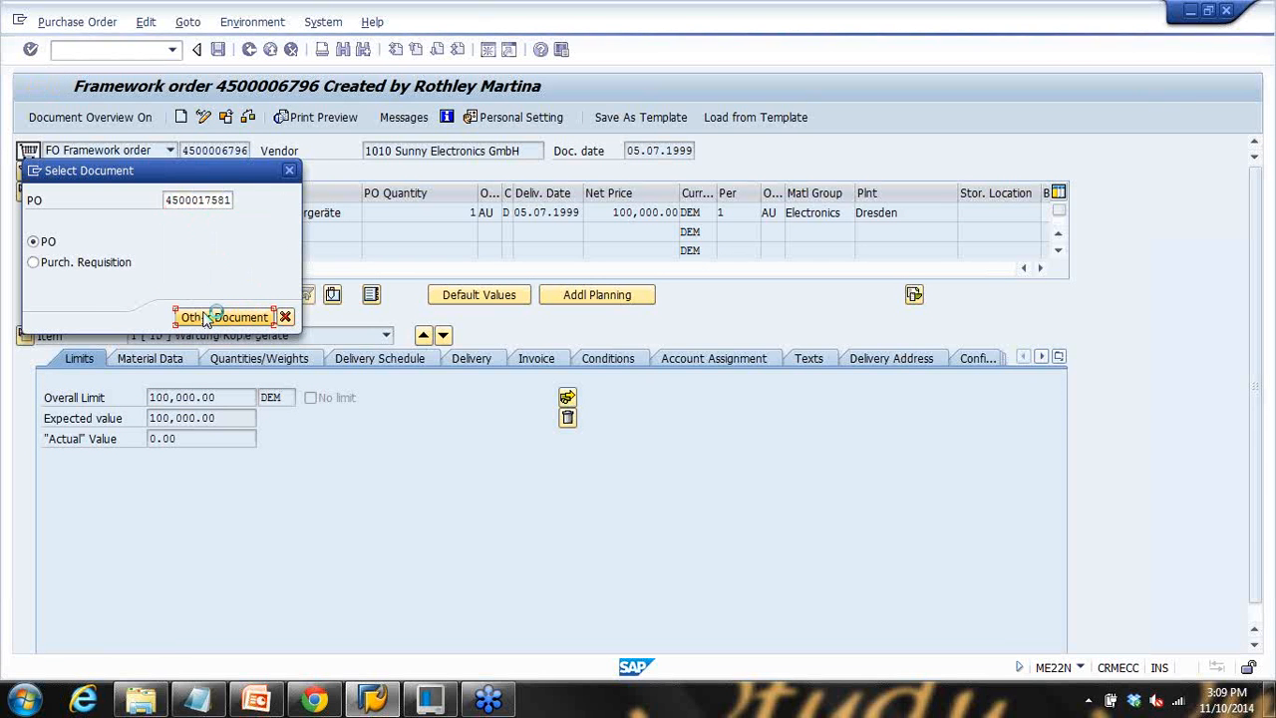
{"action": "left_click", "coordinate": [1060, 357]}
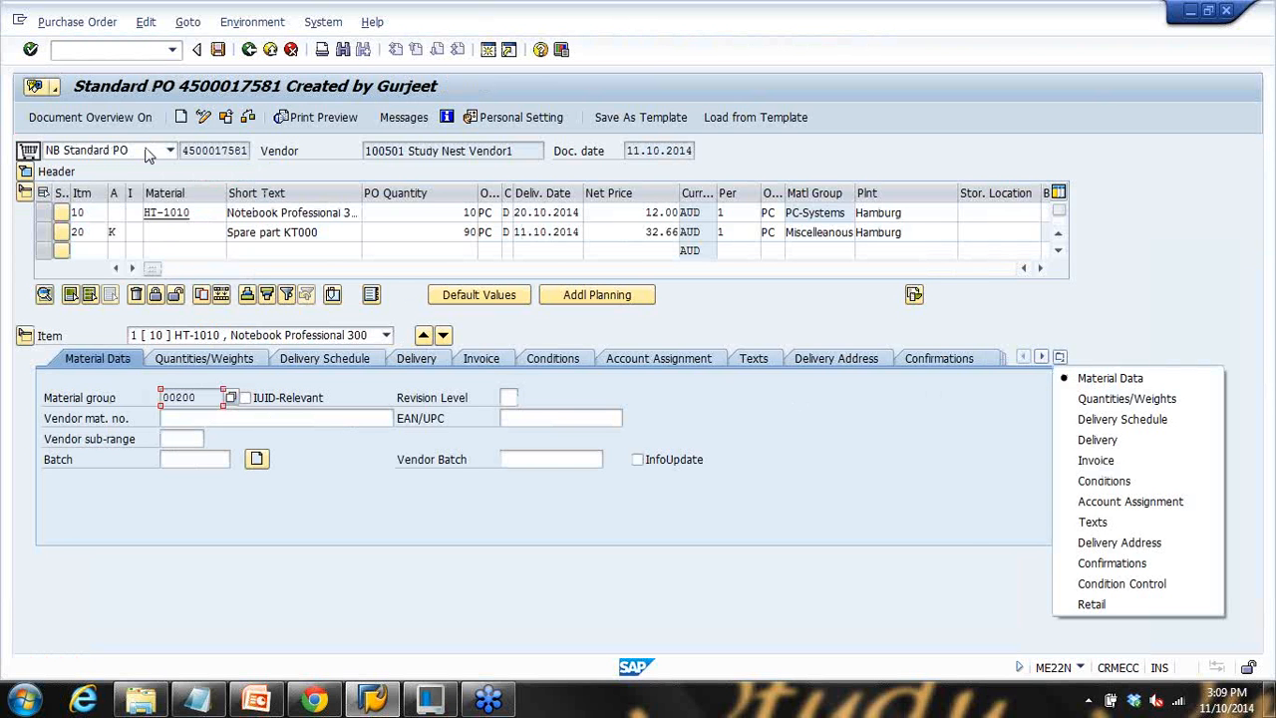
Step: Open the office supplies framework order with the 5,000.00 AUD limit and check which item detail views it offers
{"action": "left_click", "coordinate": [227, 115]}
{"action": "left_click", "coordinate": [226, 116]}
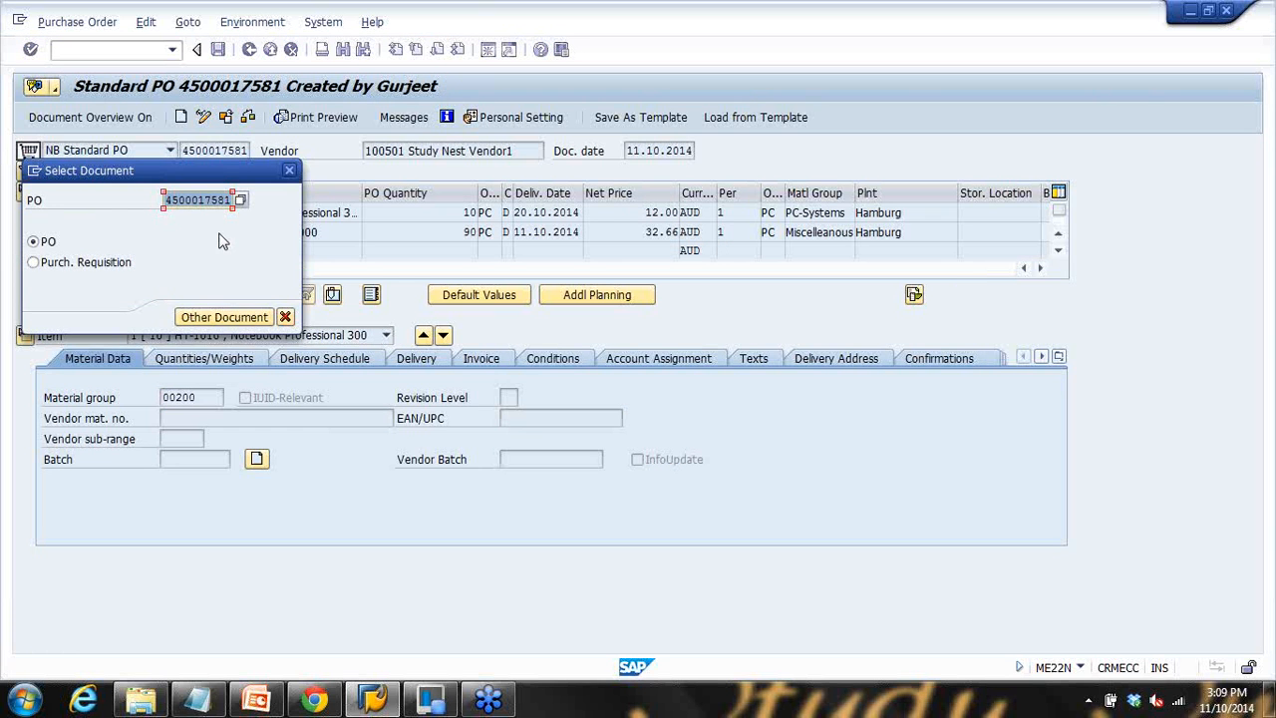
{"action": "key", "text": "BackSpace"}
{"action": "left_click", "coordinate": [228, 292]}
{"action": "key", "text": "Return"}
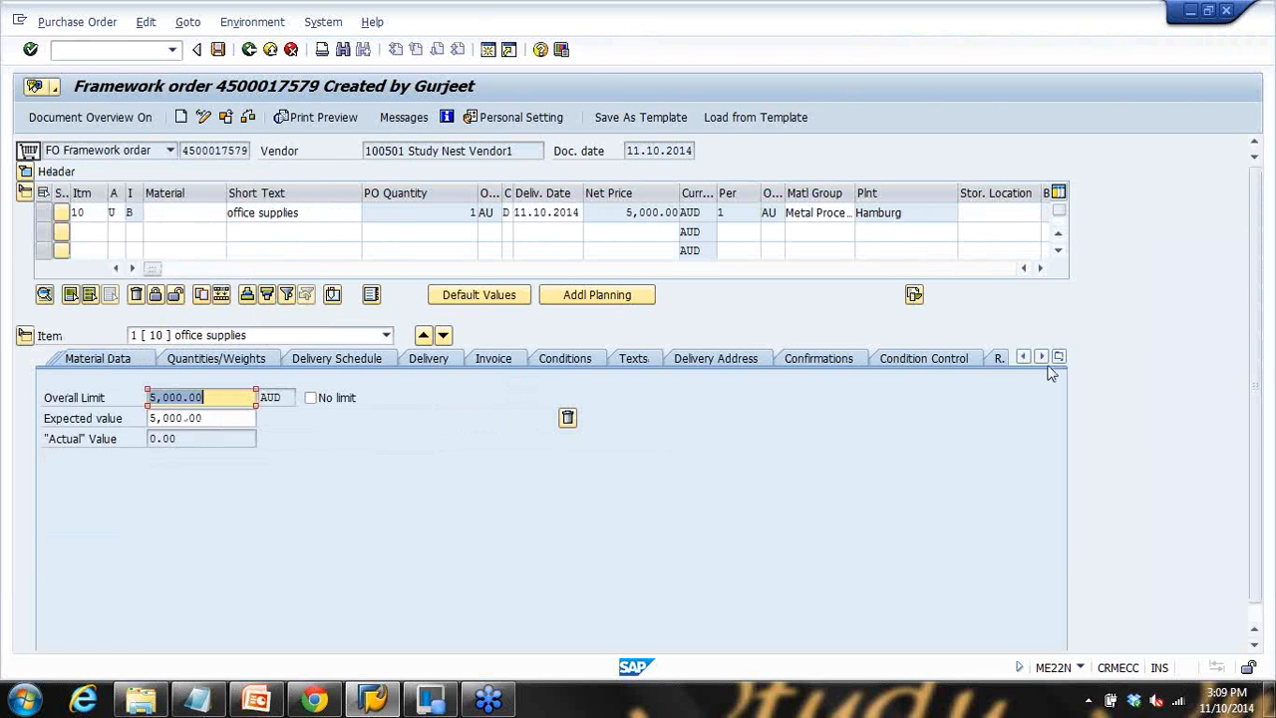
{"action": "left_click", "coordinate": [1060, 357]}
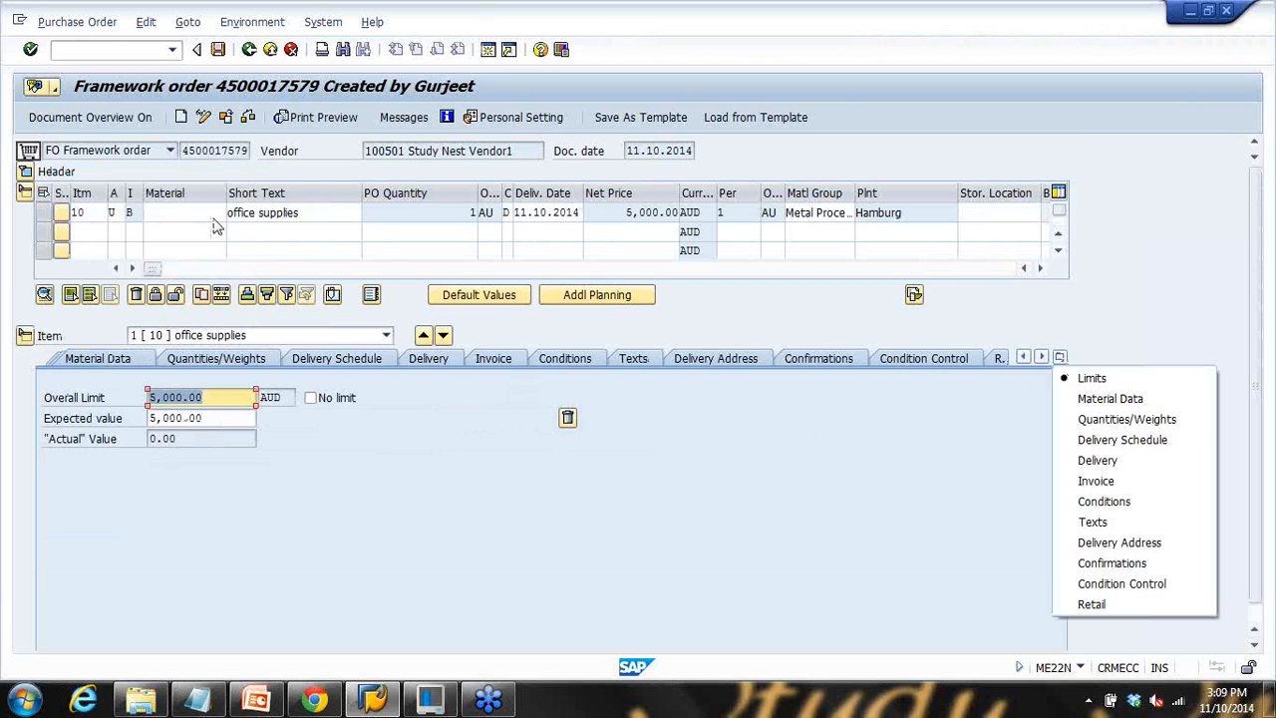
Step: Open the standard purchase order for 100 PC of Notebook Pro 15 ABC123 and look for a history among its item details
{"action": "left_click", "coordinate": [248, 193]}
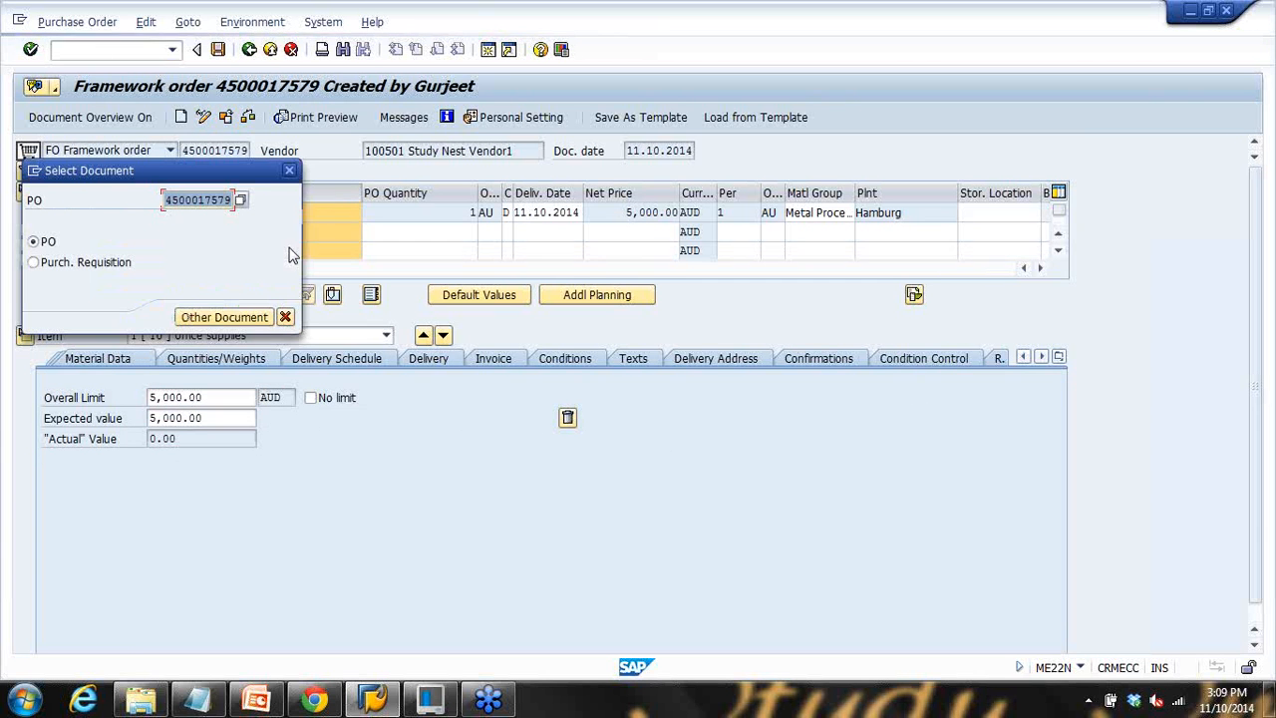
{"action": "left_click_drag", "start_coordinate": [218, 201], "coordinate": [257, 208]}
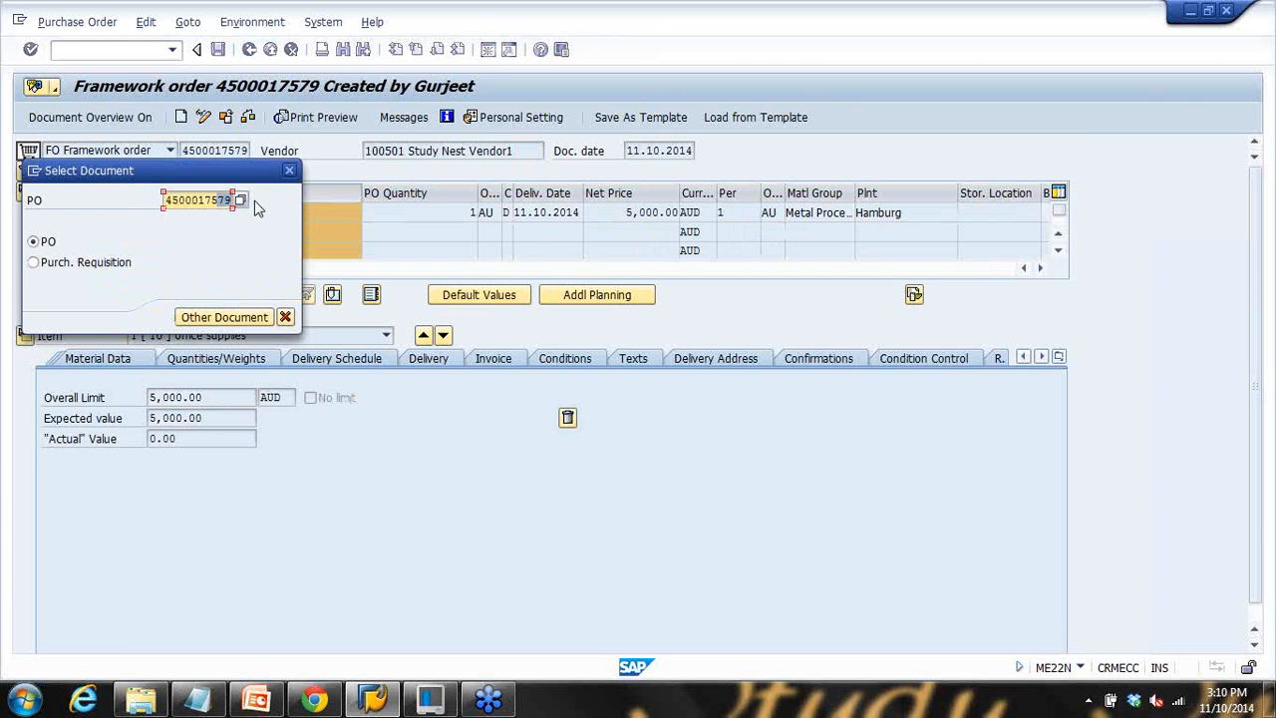
{"action": "type", "text": "70"}
{"action": "key", "text": "Return"}
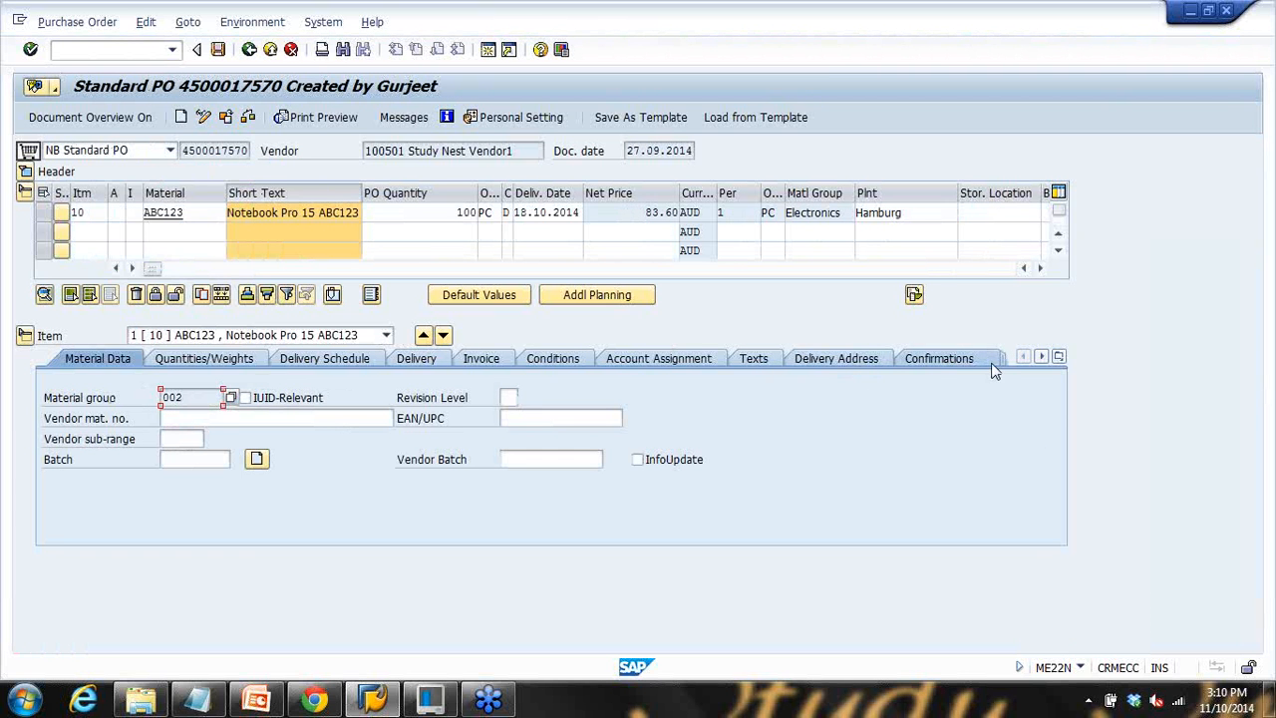
{"action": "left_click", "coordinate": [1059, 358]}
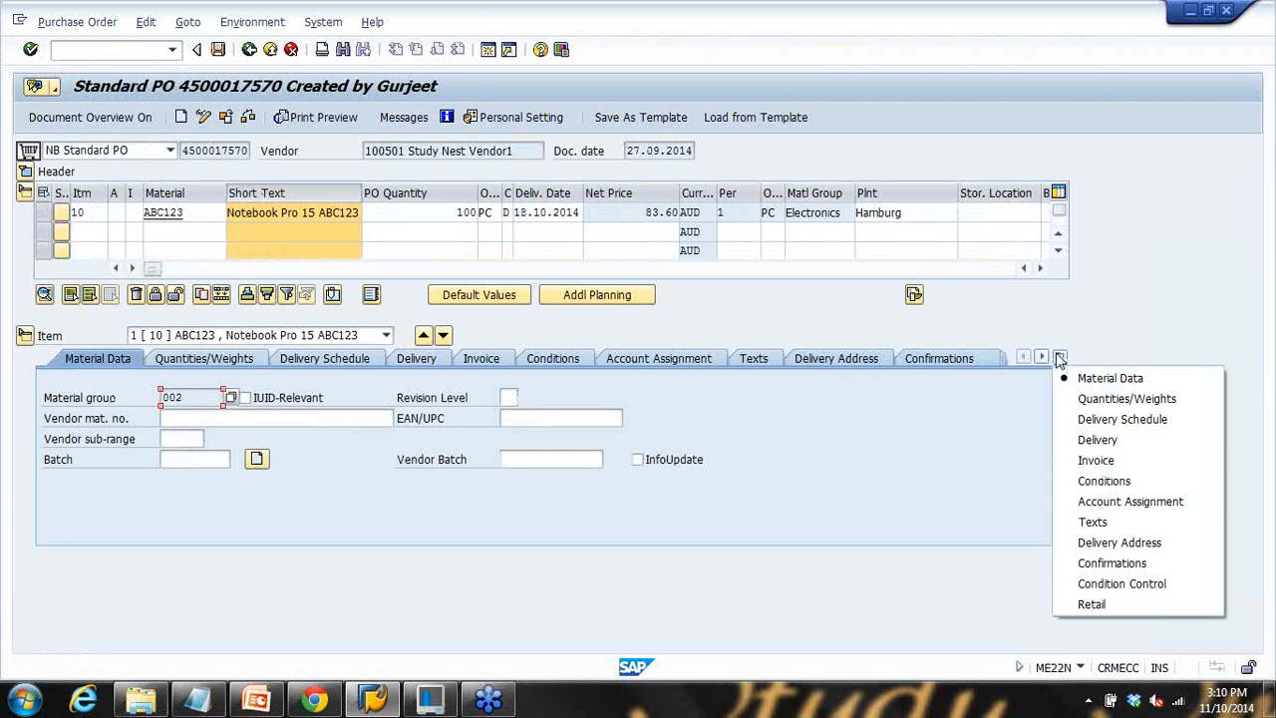
Step: Open the standard purchase order for 11 PC of Notebook Pro 15 ABC123 and display its Purchase Order History
{"action": "left_click", "coordinate": [226, 117]}
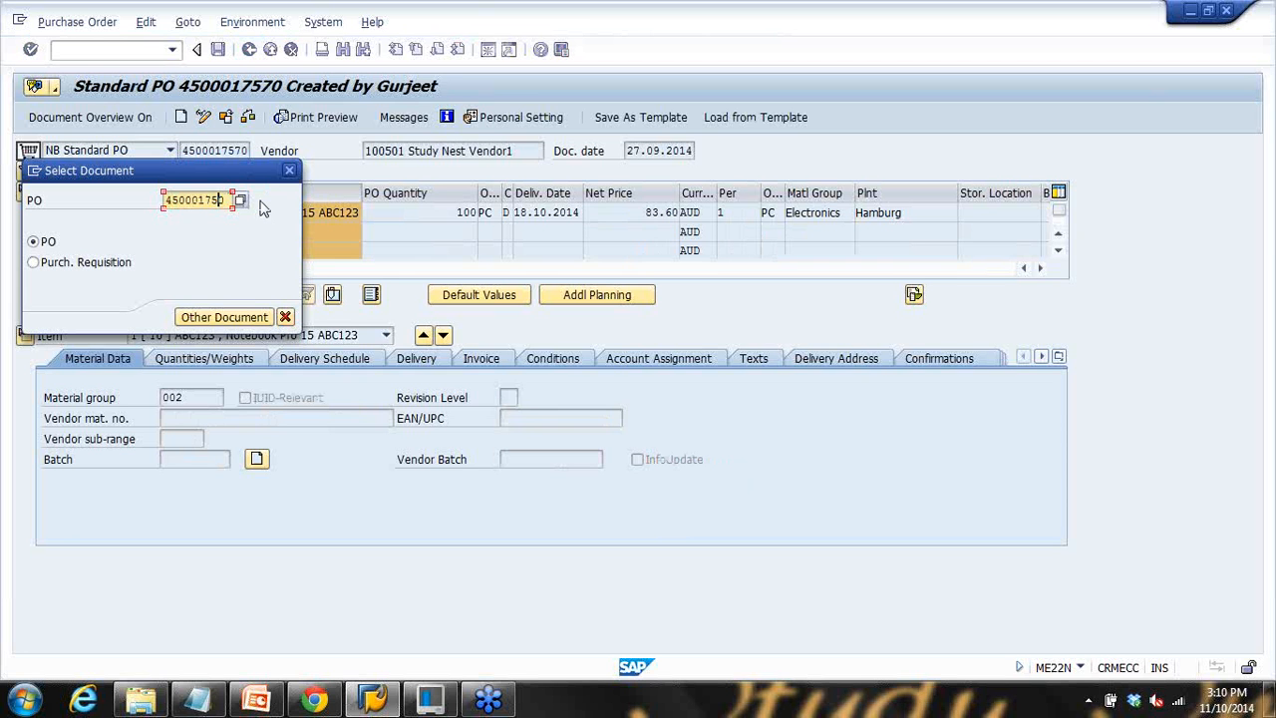
{"action": "key", "text": "Return"}
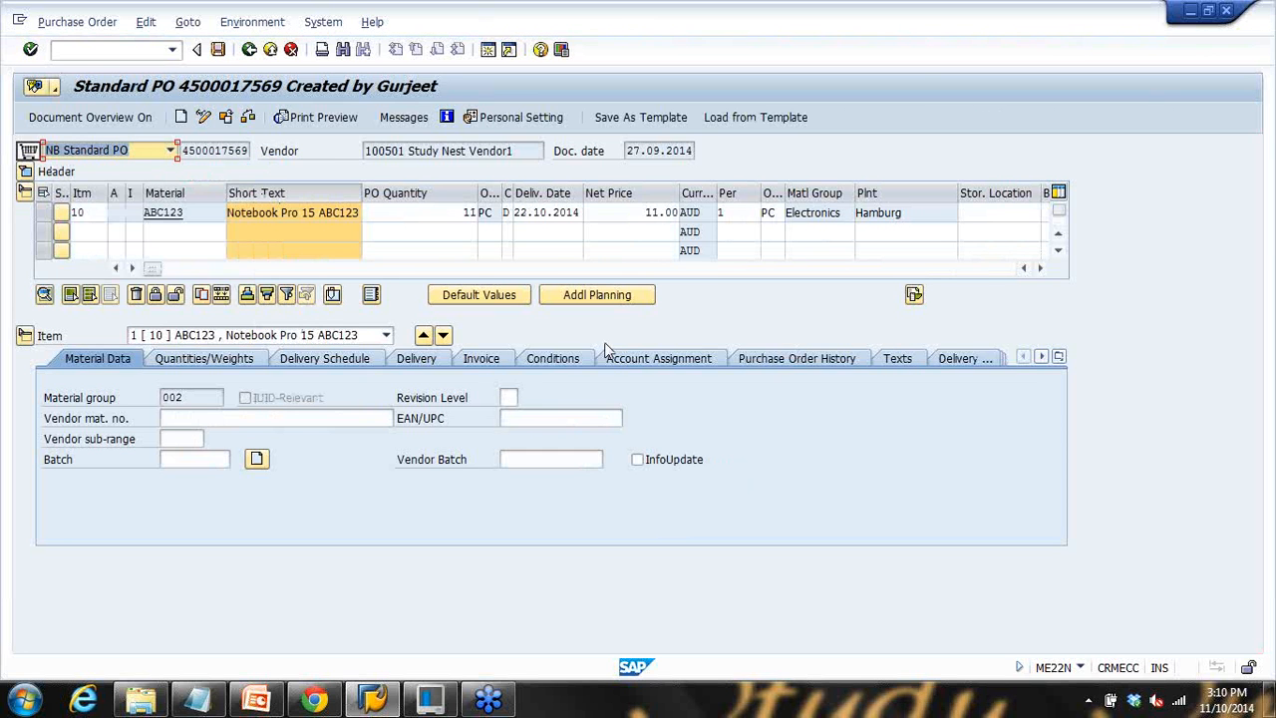
{"action": "left_click", "coordinate": [777, 361]}
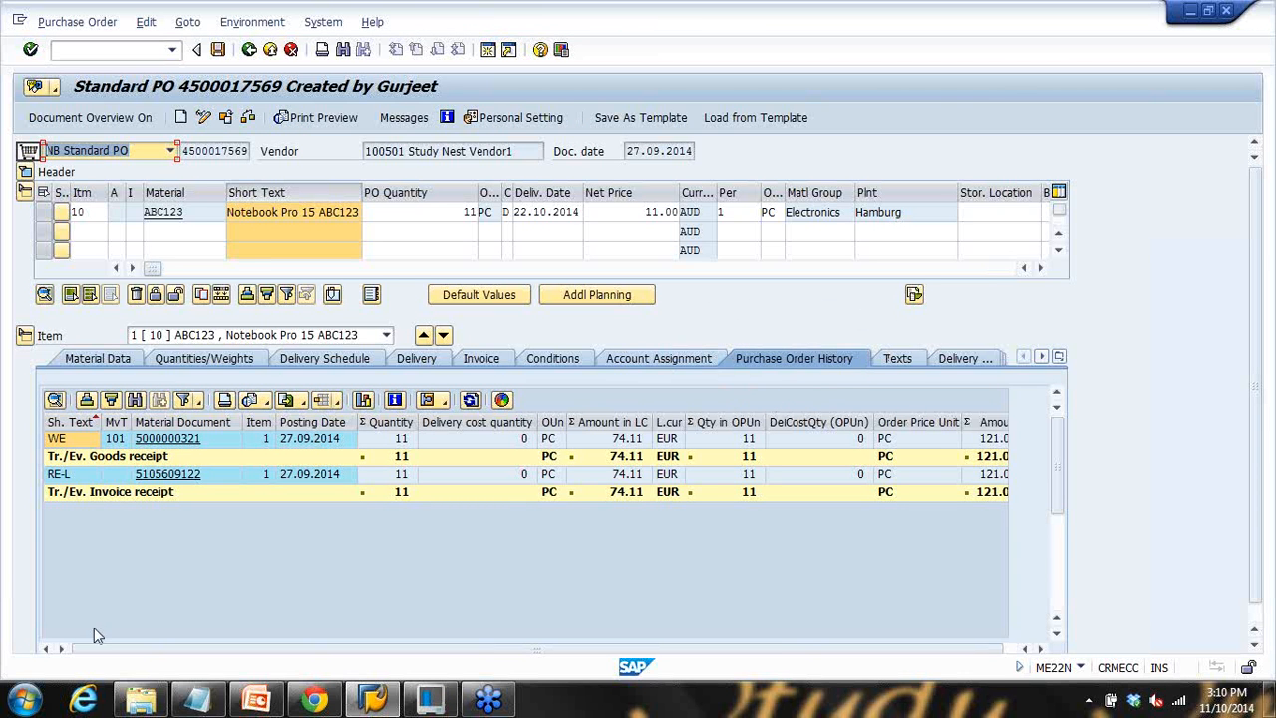
Step: Switch to PowerPoint, present the Blanket Purchase Order slide with its document type note, and advance past the Item Category in Purchasing slide
{"action": "left_click", "coordinate": [257, 698]}
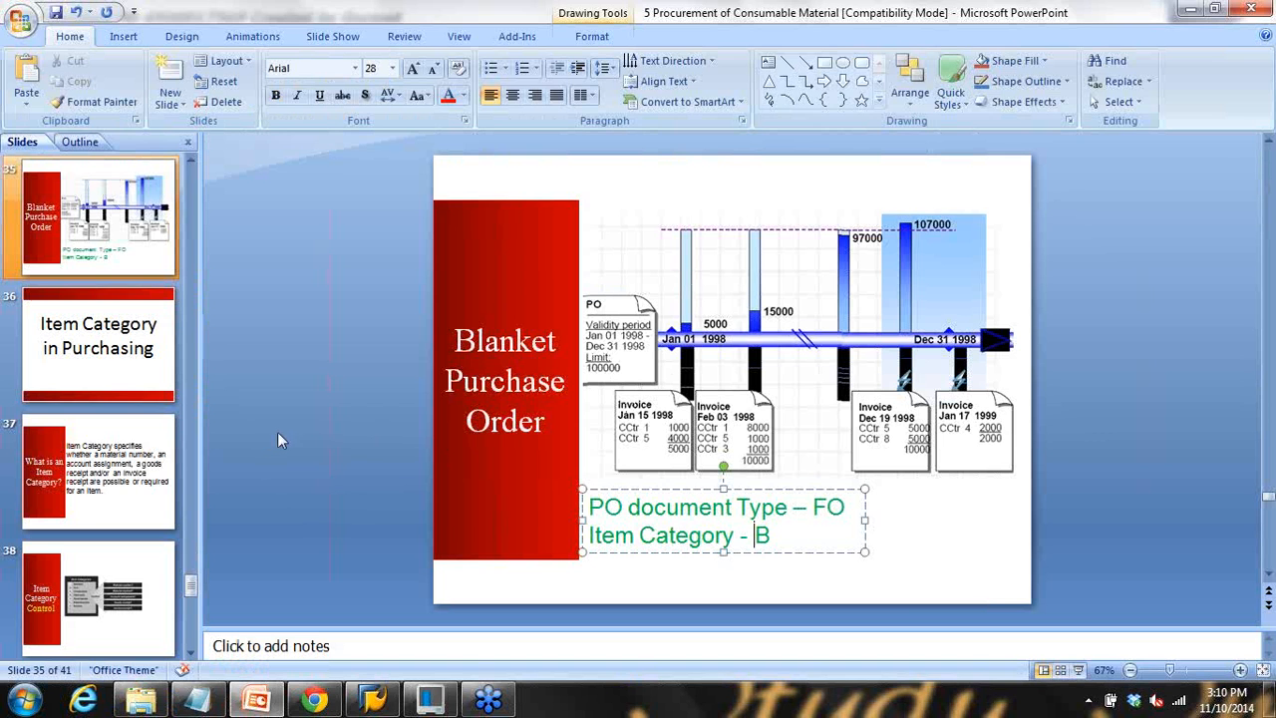
{"action": "left_click", "coordinate": [1078, 670]}
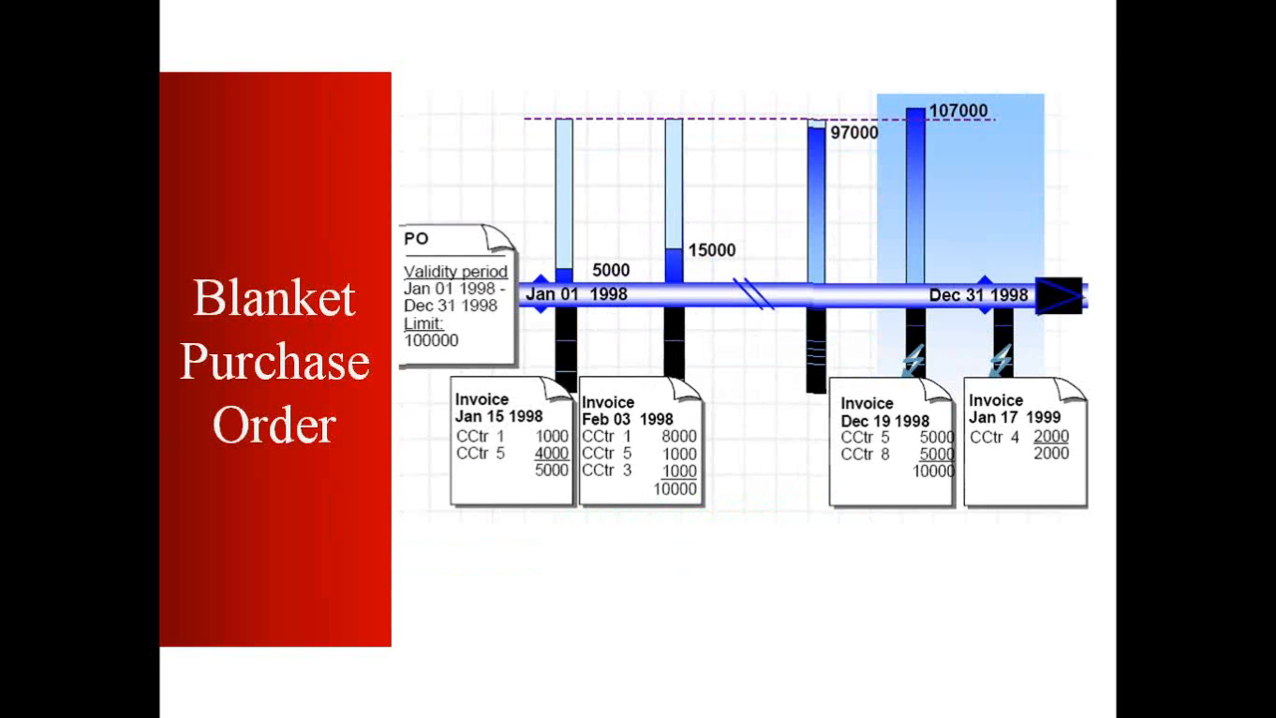
{"action": "key", "text": "Right"}
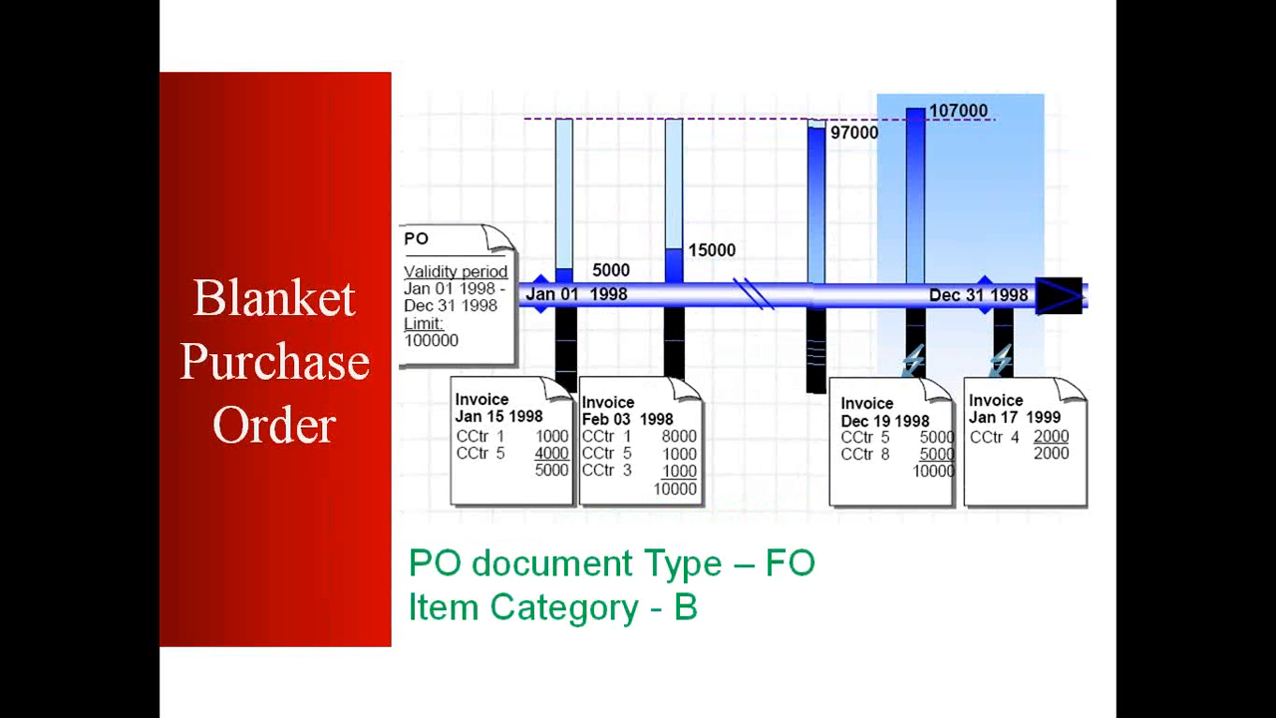
{"action": "key", "text": "Right"}
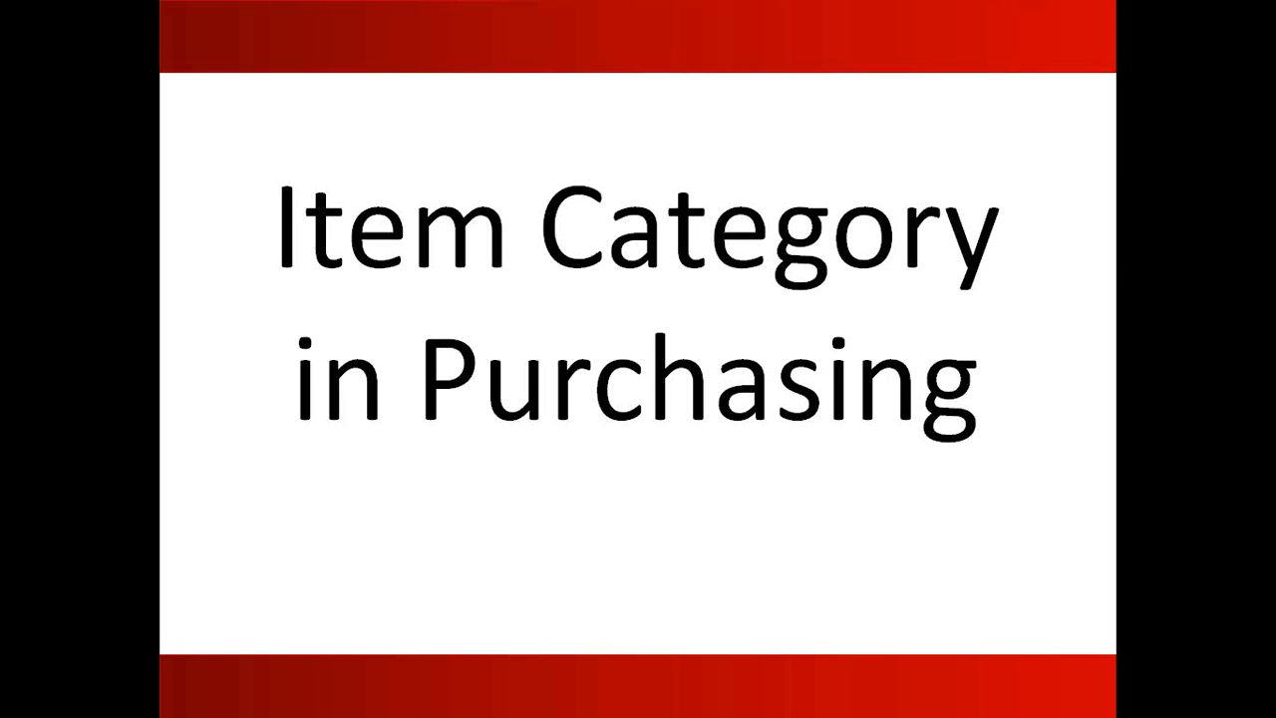
{"action": "key", "text": "Right"}
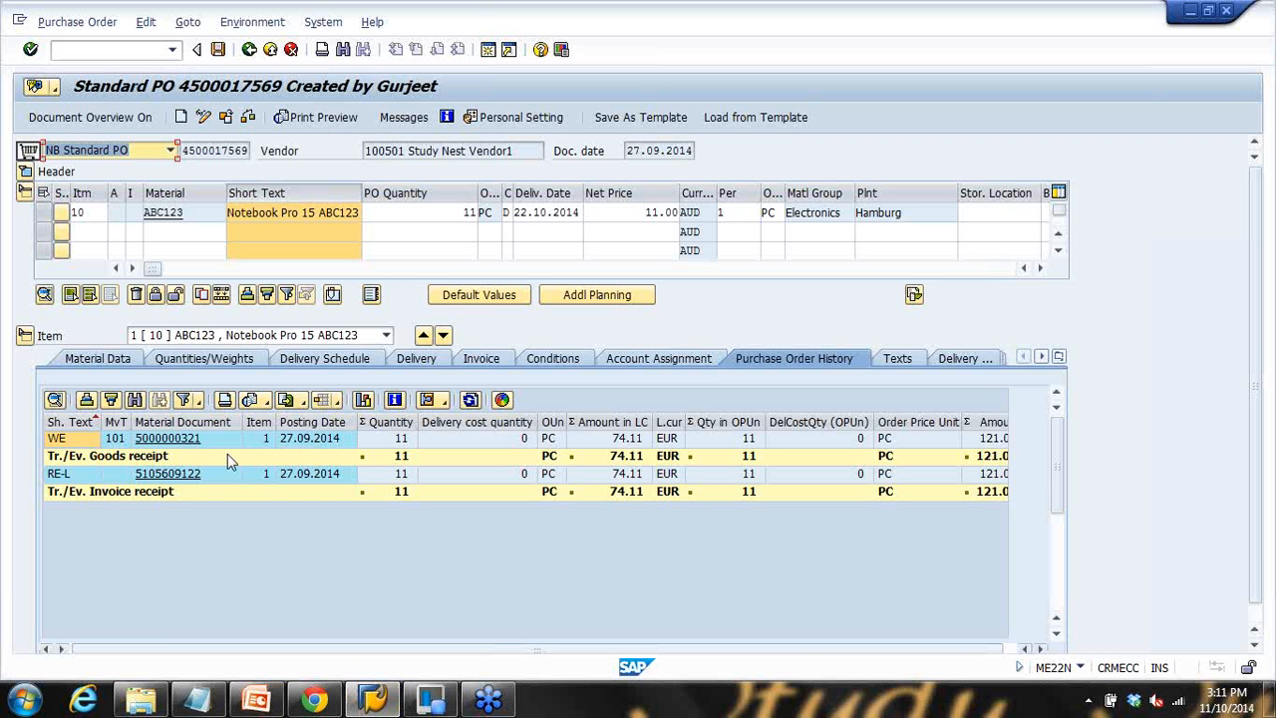
Step: Open the standard purchase order for 100 PC of Pen and check the item category of its item
{"action": "left_click", "coordinate": [134, 50]}
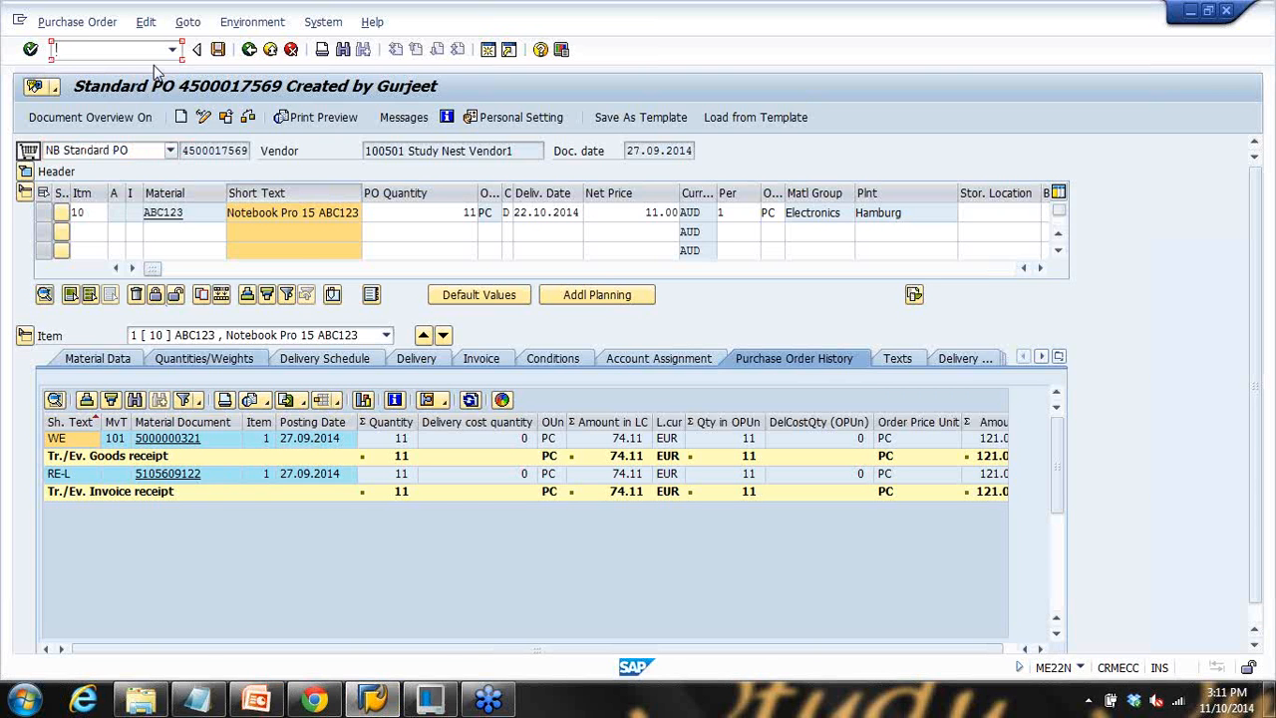
{"action": "left_click", "coordinate": [226, 118]}
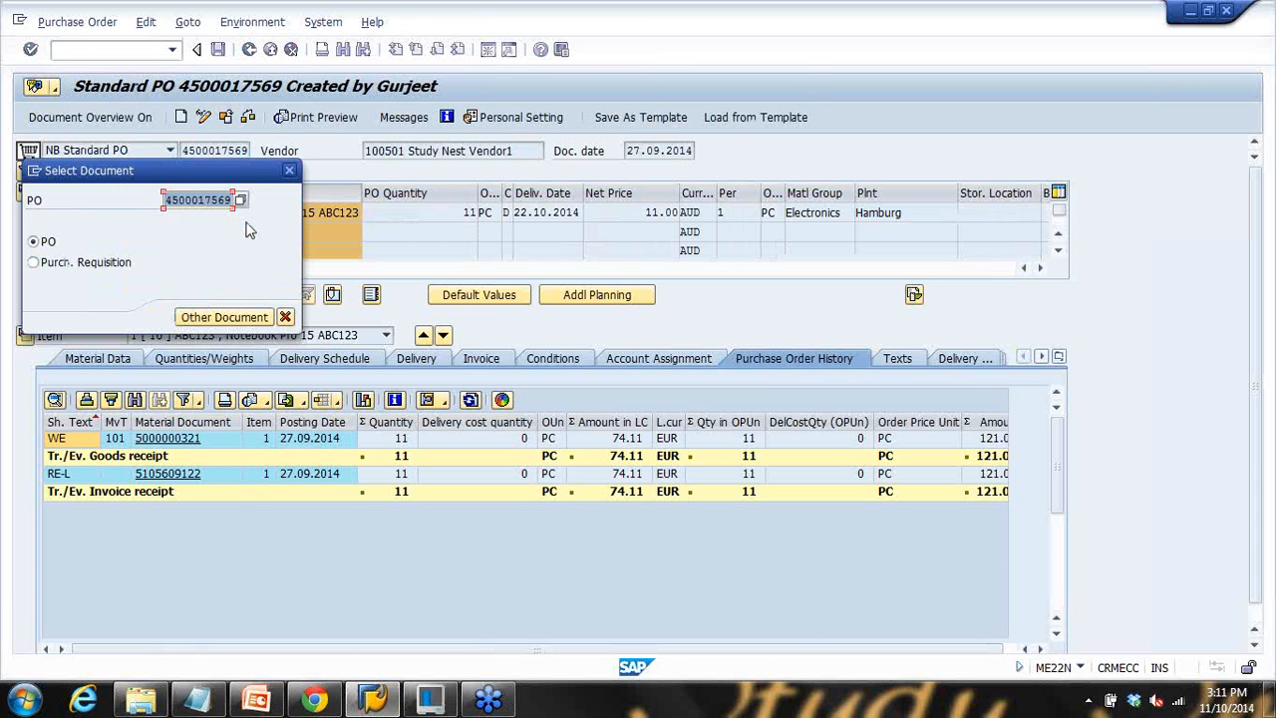
{"action": "type", "text": "4500017580"}
{"action": "key", "text": "Return"}
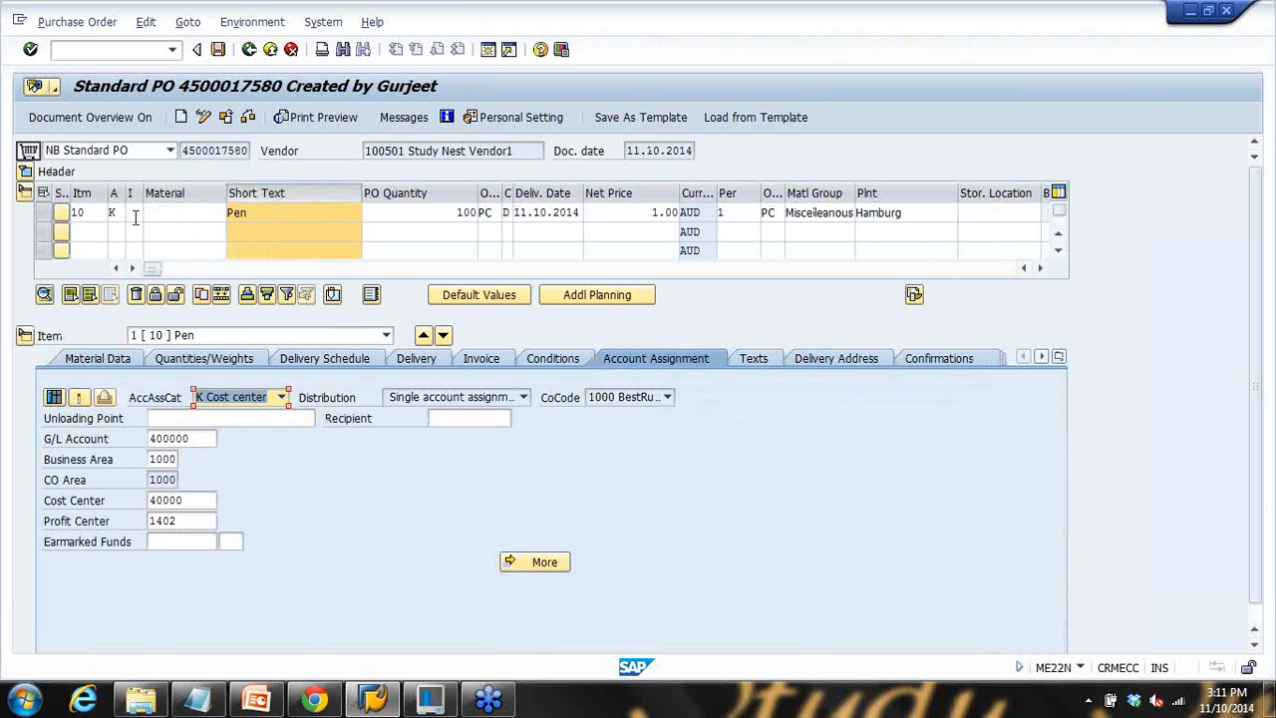
{"action": "left_click", "coordinate": [133, 214]}
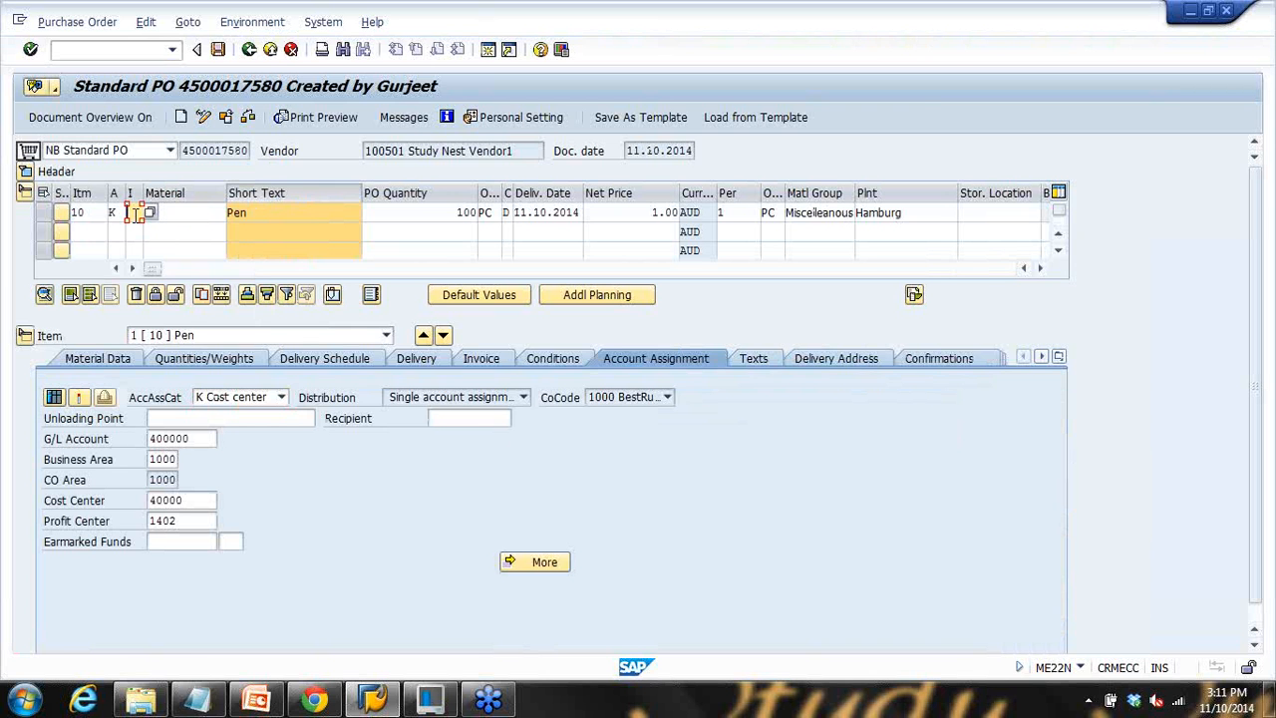
Step: Open the office supplies framework order over 5,000.00 AUD, followed by the standard purchase order for 12 EA of This_is_Invoicing
{"action": "left_click", "coordinate": [225, 117]}
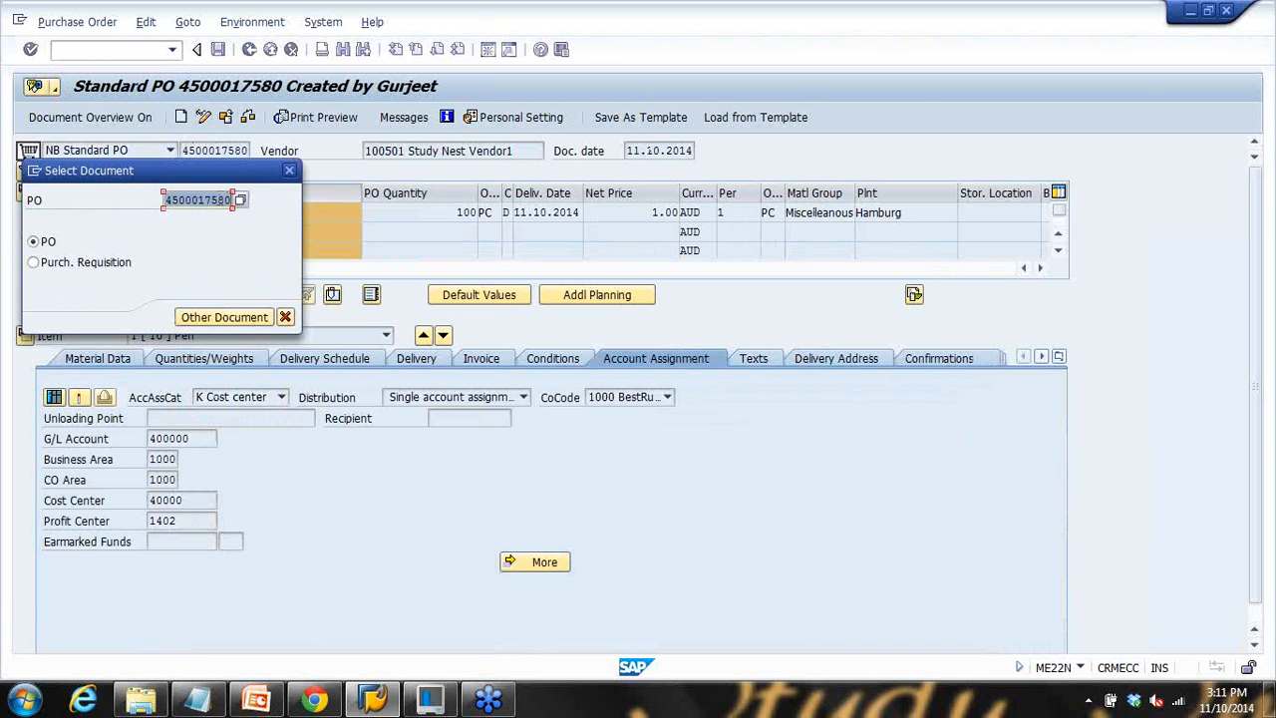
{"action": "type", "text": "79"}
{"action": "key", "text": "Return"}
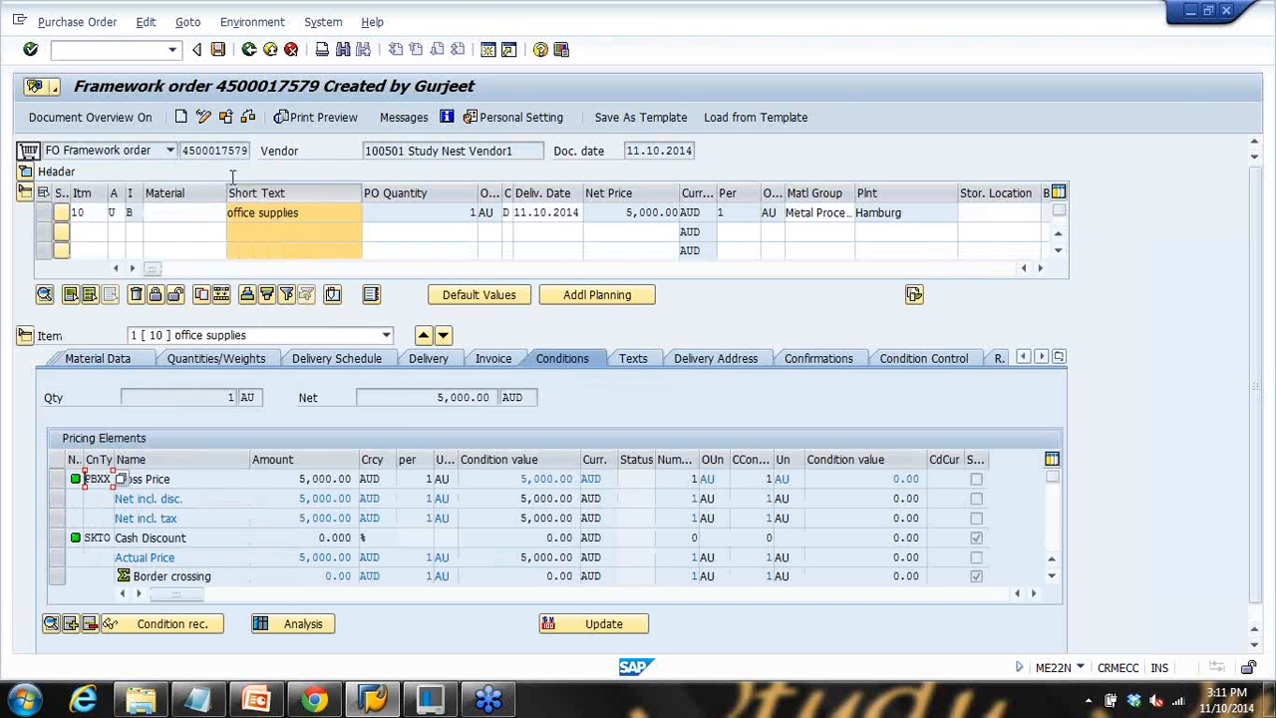
{"action": "key", "text": "shift+F5"}
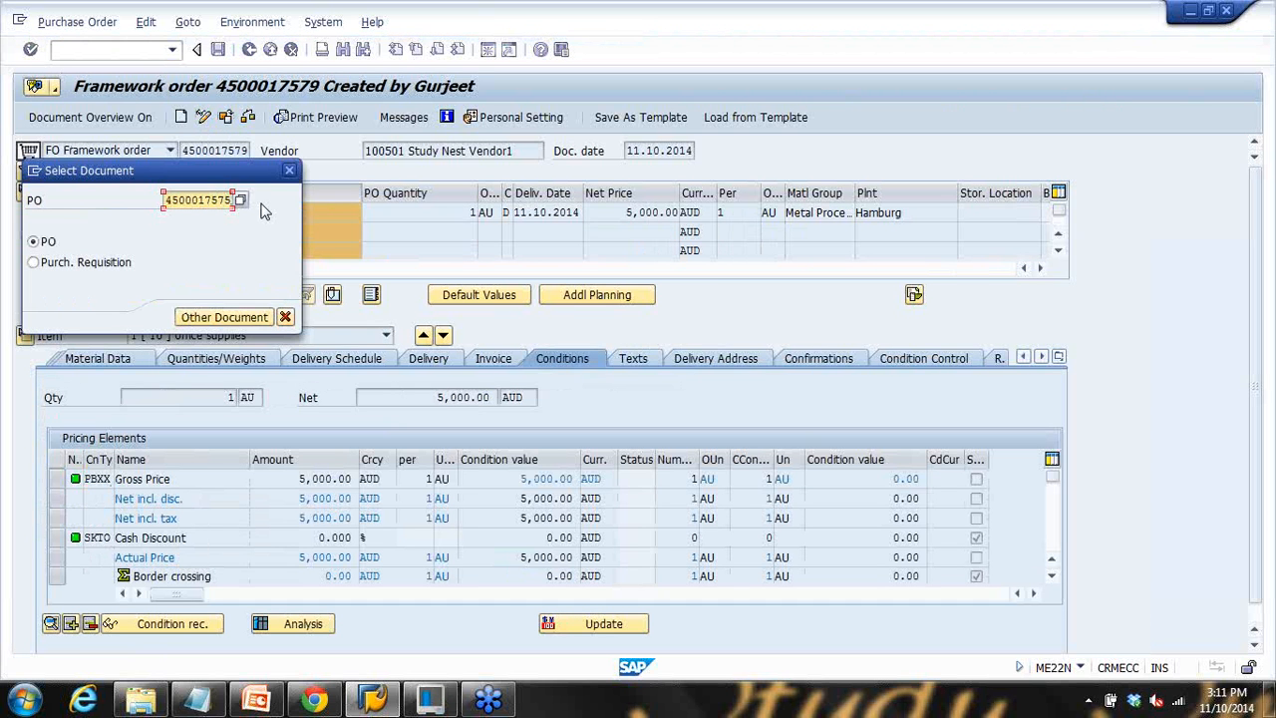
{"action": "key", "text": "Return"}
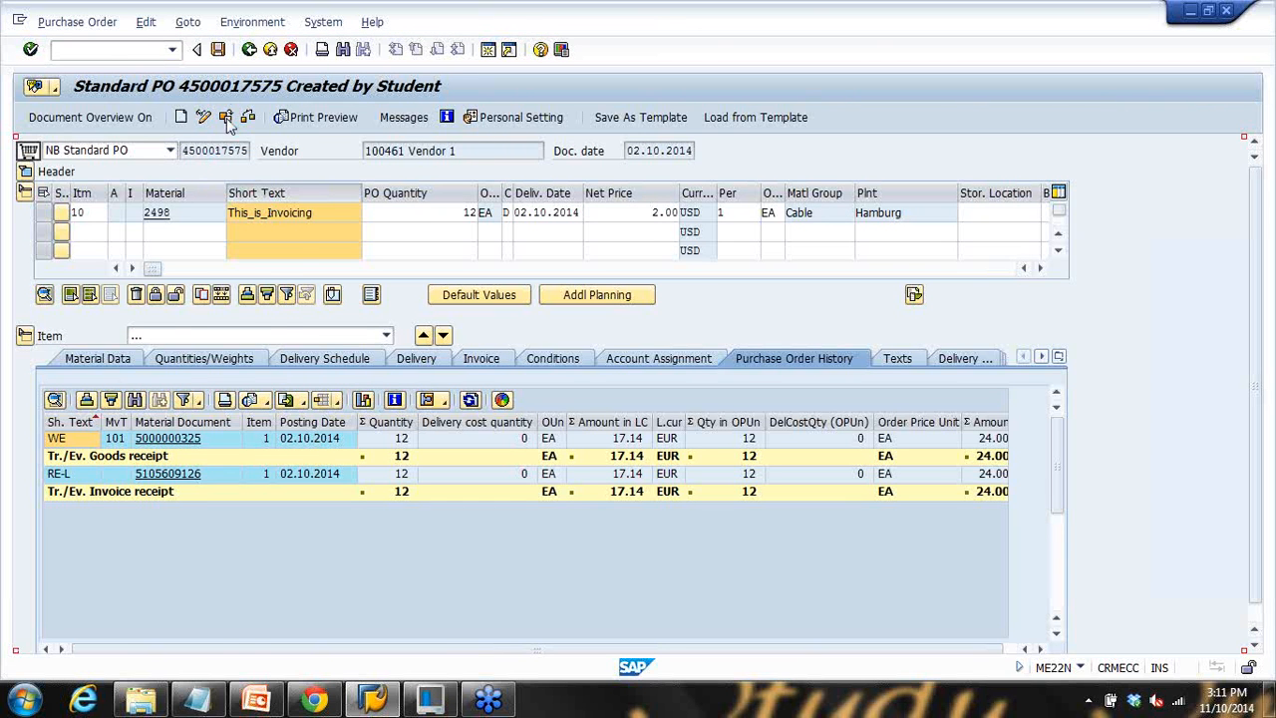
Step: Open the standard purchase order that contains the test and Shafting assembly items
{"action": "left_click", "coordinate": [226, 118]}
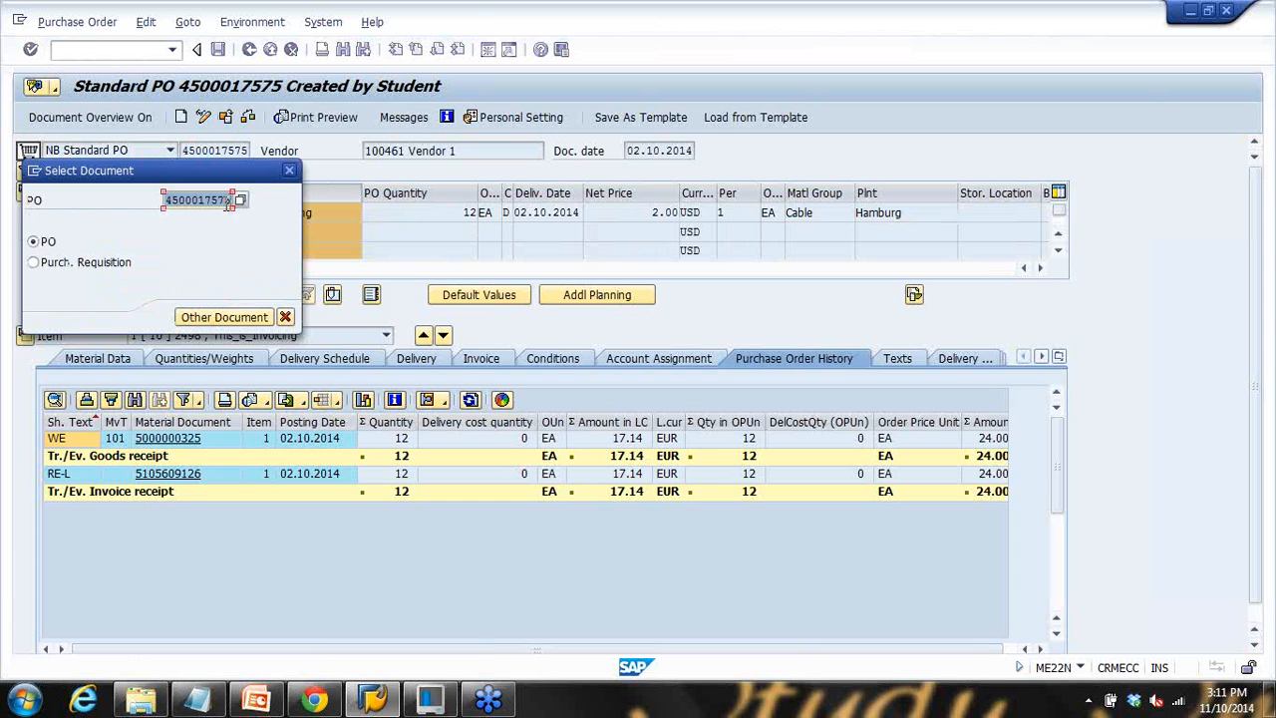
{"action": "left_click", "coordinate": [228, 199]}
{"action": "key", "text": "BackSpace"}
{"action": "type", "text": "8"}
{"action": "key", "text": "Return"}
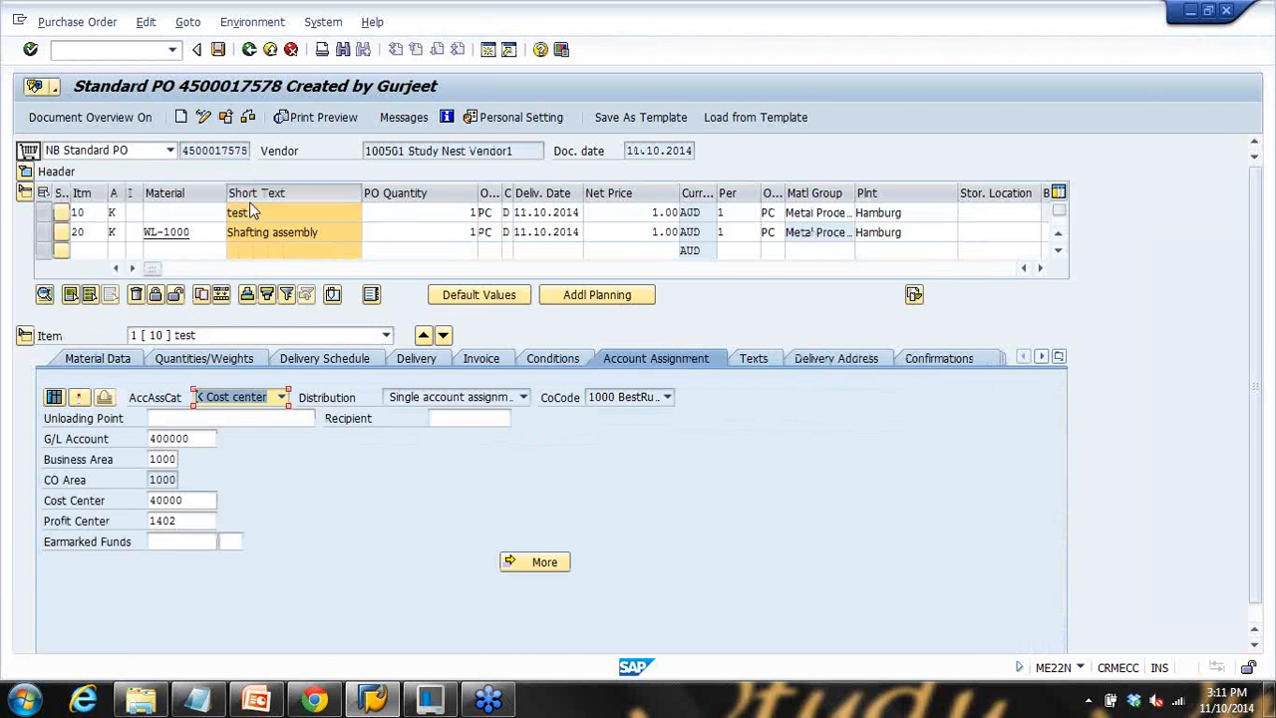
Step: Open the standard purchase order for 11 PC of Notebook Pro 15 ABC123 again
{"action": "left_click", "coordinate": [226, 118]}
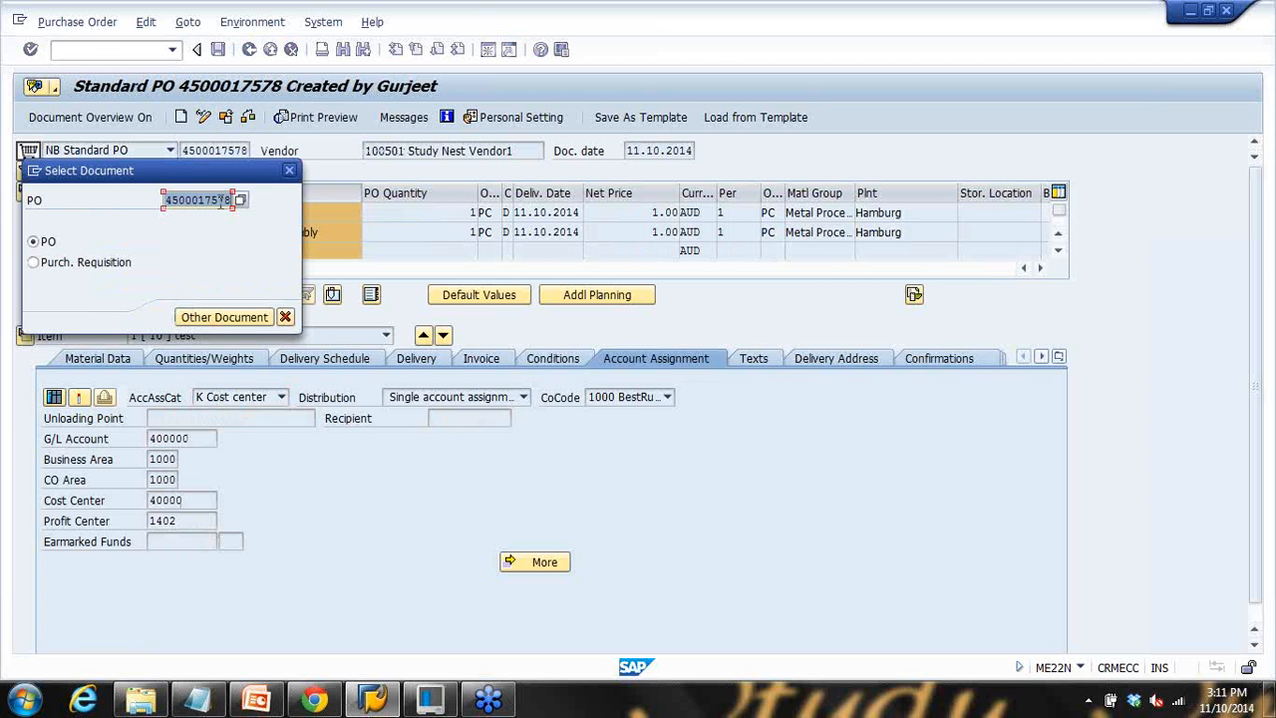
{"action": "left_click", "coordinate": [220, 203]}
{"action": "key", "text": "Down"}
{"action": "key", "text": "Down"}
{"action": "key", "text": "Return"}
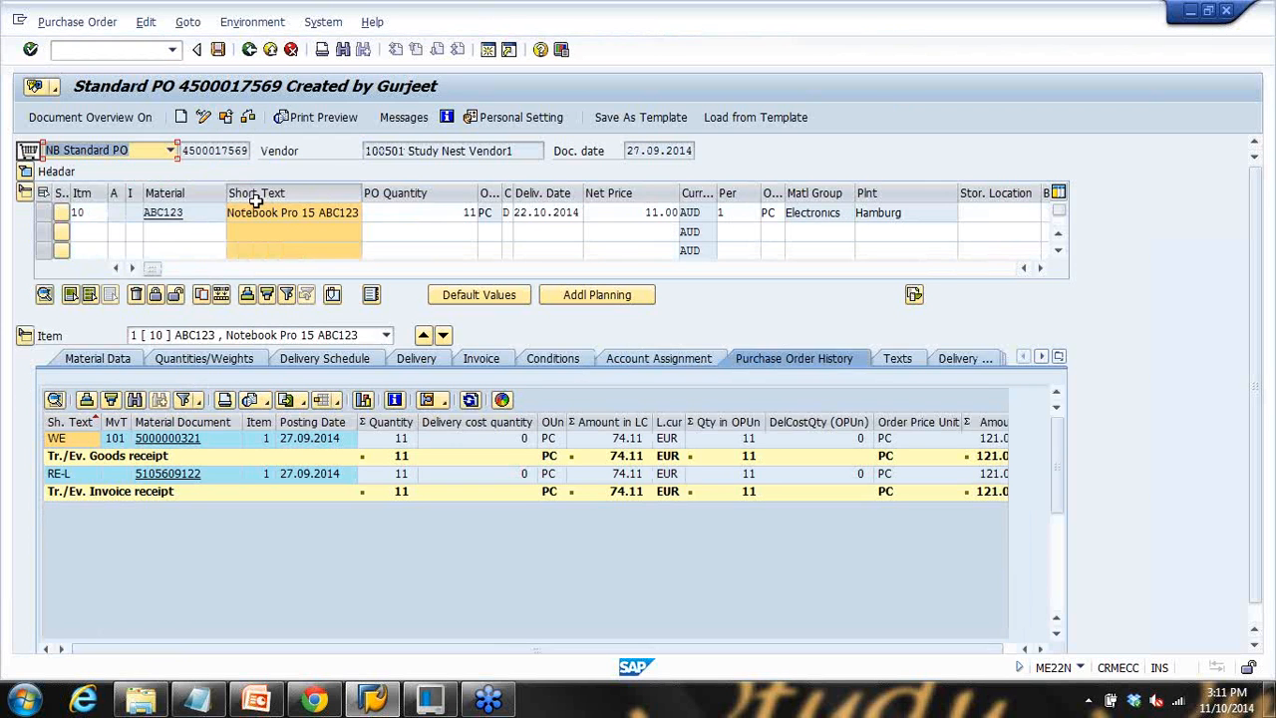
Step: Widen the item category column and go through its possible values from Standard to Third-party without choosing one
{"action": "left_click_drag", "start_coordinate": [140, 212], "coordinate": [170, 219]}
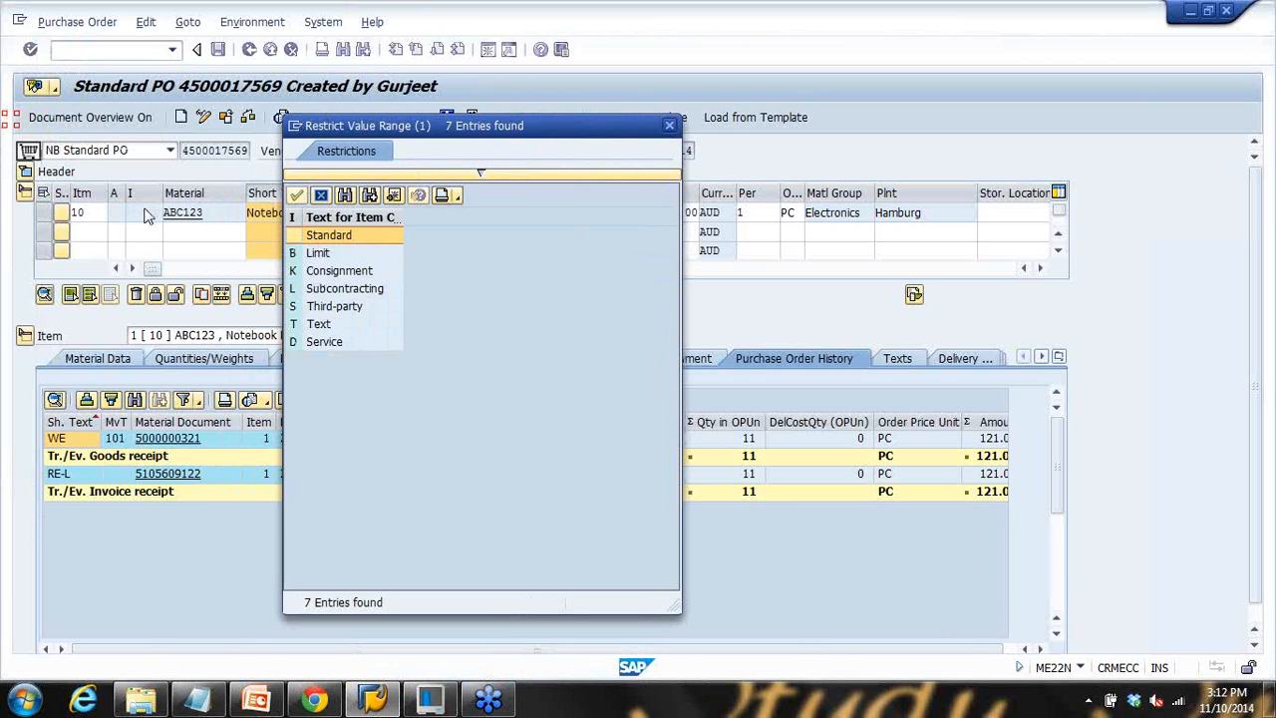
{"action": "left_click", "coordinate": [327, 237]}
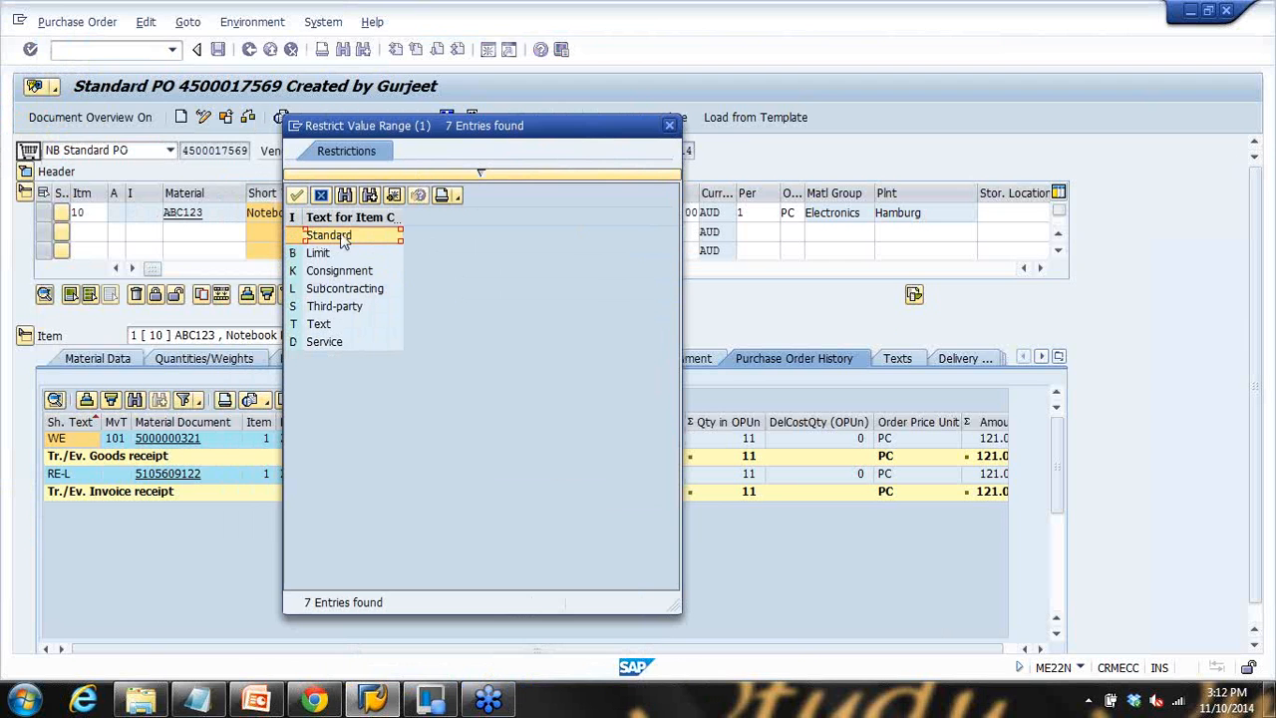
{"action": "left_click", "coordinate": [315, 255]}
{"action": "left_click", "coordinate": [330, 274]}
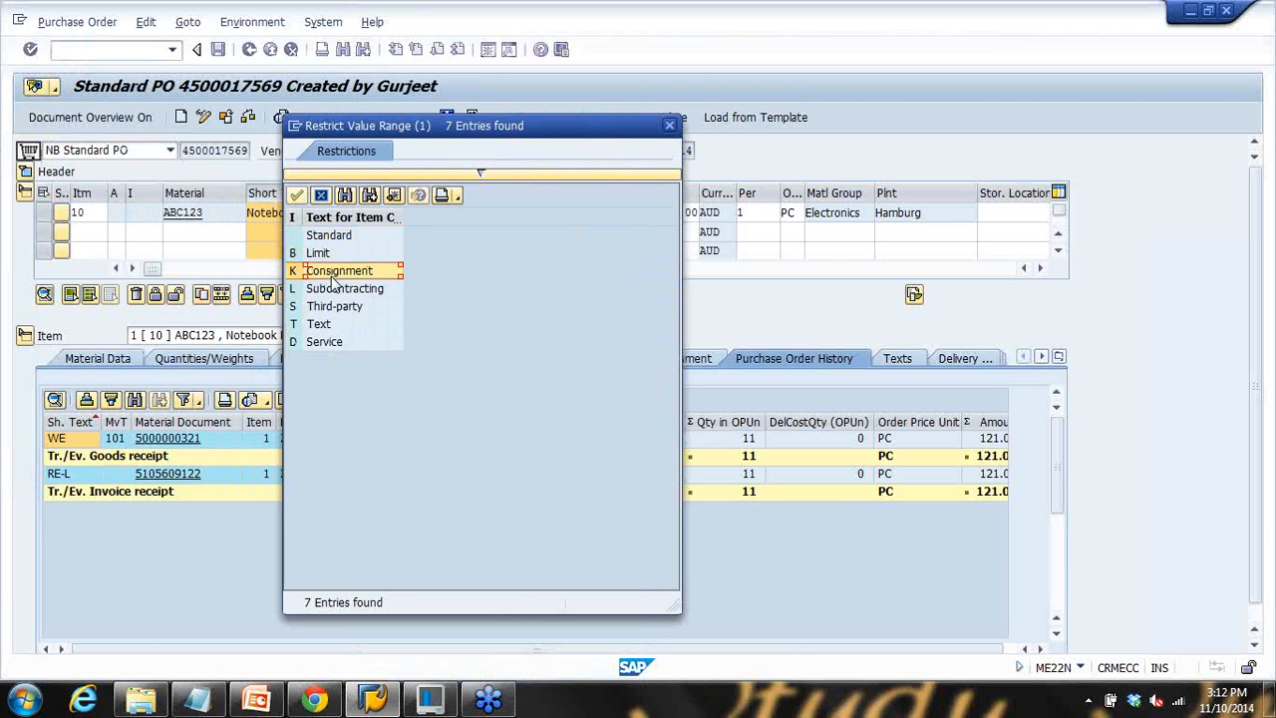
{"action": "left_click", "coordinate": [345, 291]}
{"action": "left_click", "coordinate": [354, 307]}
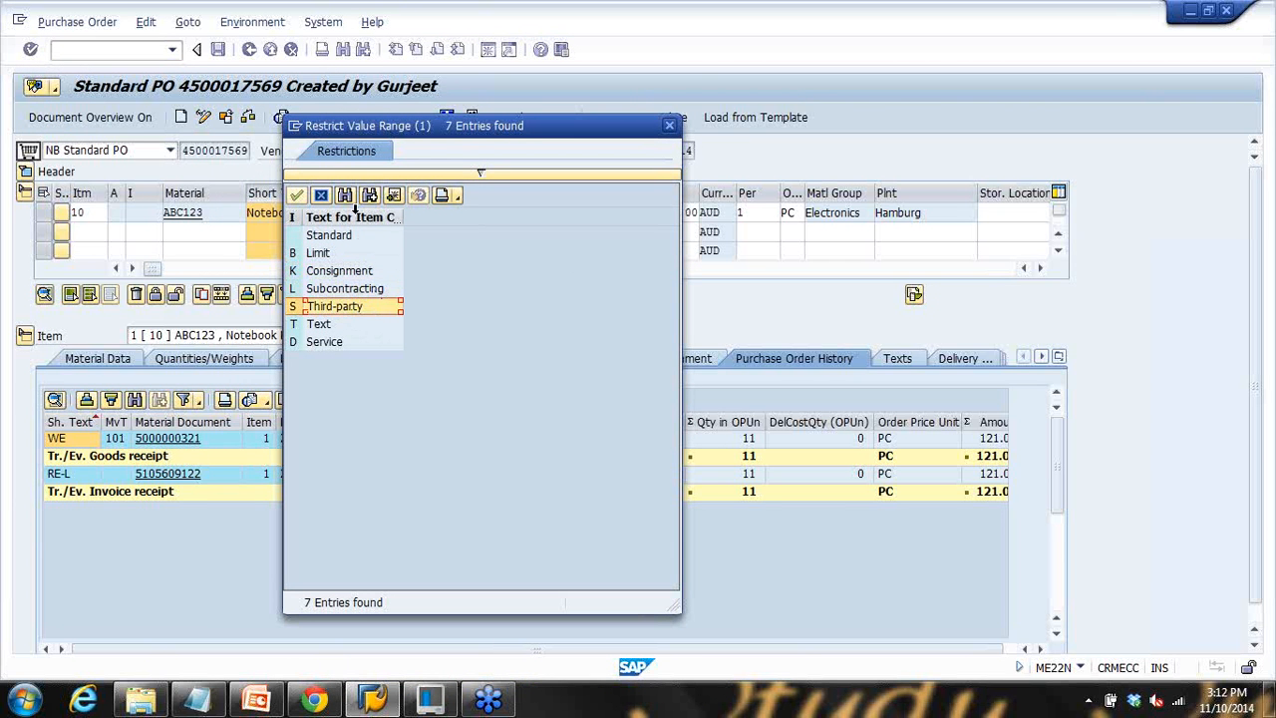
{"action": "left_click", "coordinate": [669, 125]}
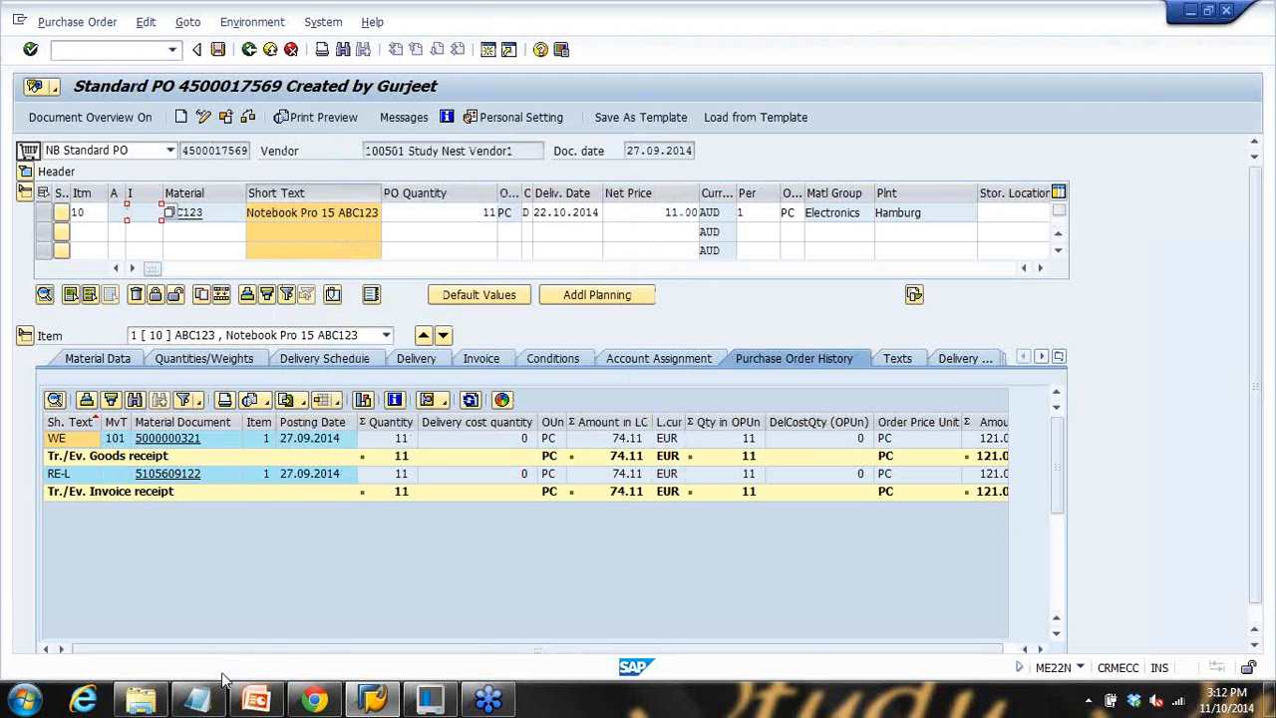
Step: Switch to PowerPoint and highlight "goods receipt" in the definition on the What is an Item Category? slide
{"action": "left_click", "coordinate": [256, 700]}
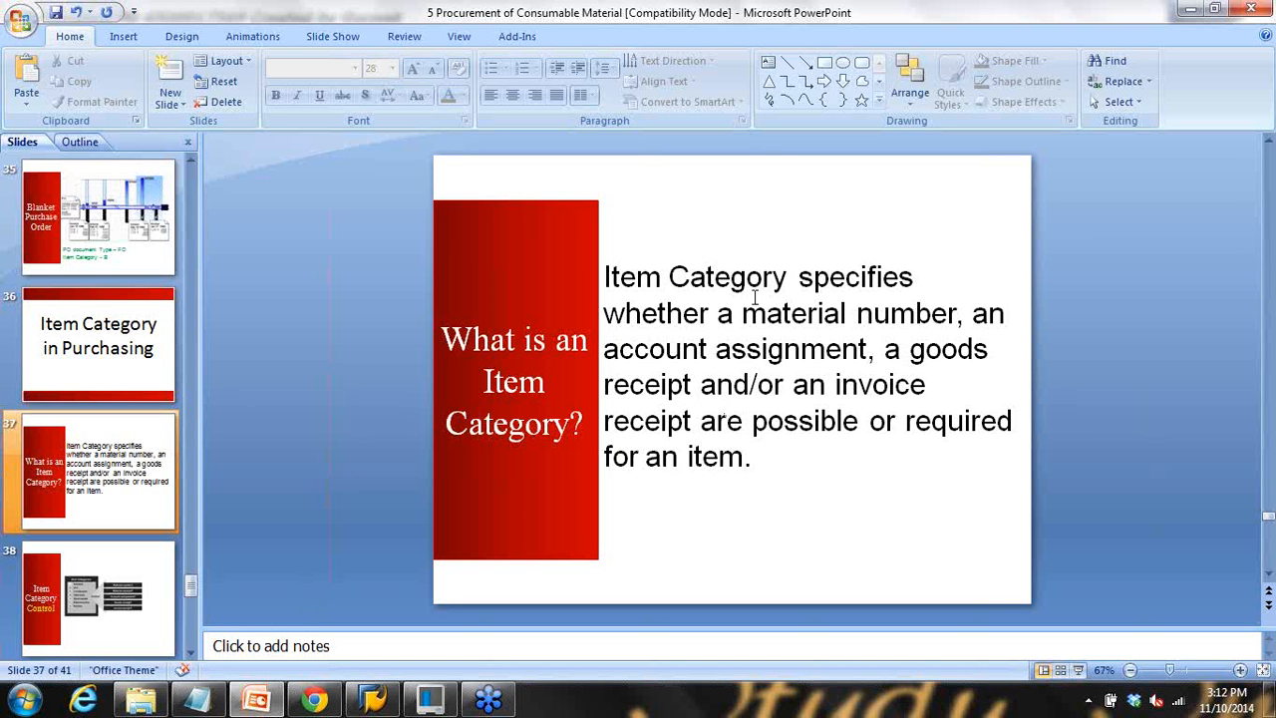
{"action": "left_click", "coordinate": [878, 364]}
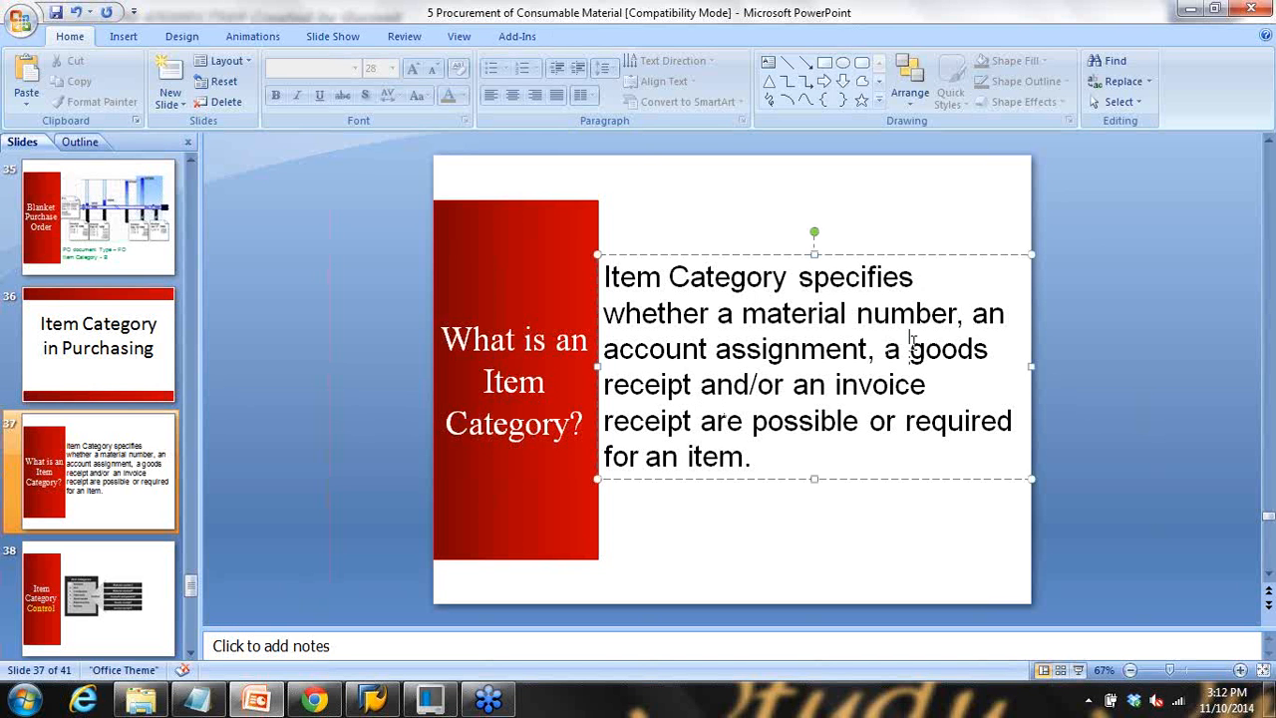
{"action": "left_click_drag", "start_coordinate": [910, 349], "coordinate": [684, 371]}
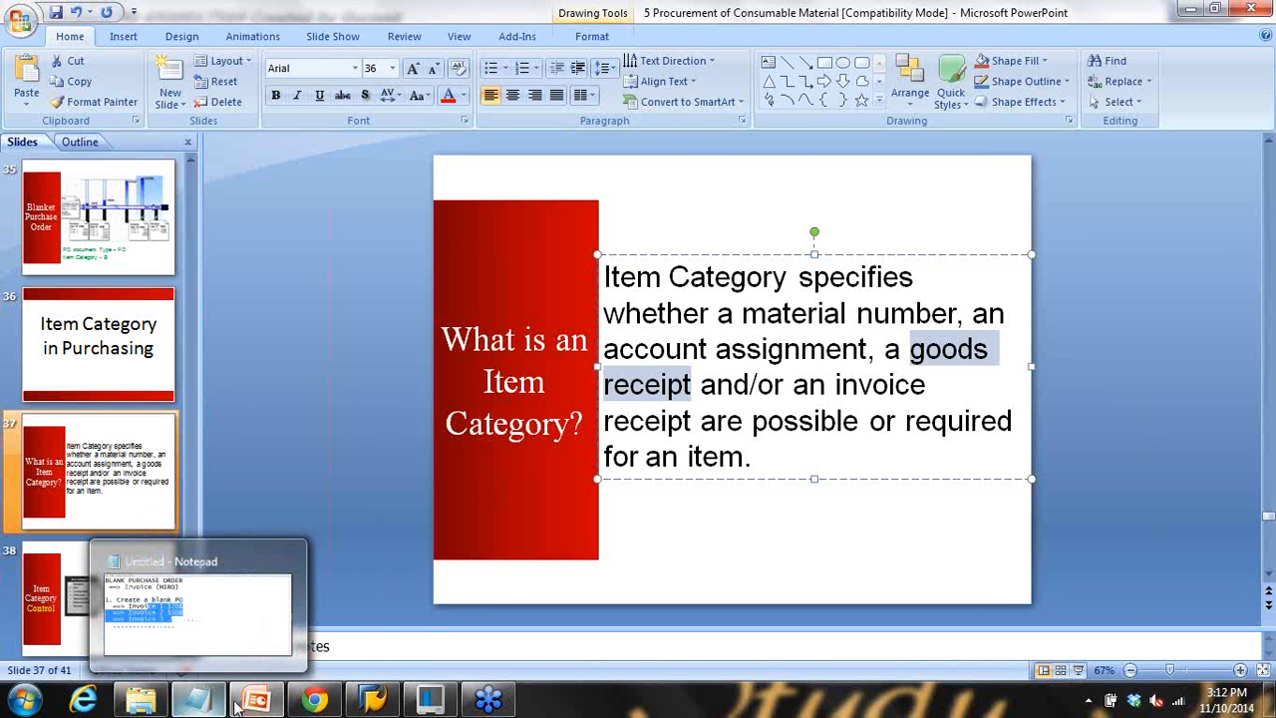
Step: Switch back to SAP, open the office supplies framework order over 2,000.00 AUD and check its item category
{"action": "mouse_move", "coordinate": [317, 701]}
{"action": "left_click", "coordinate": [373, 701]}
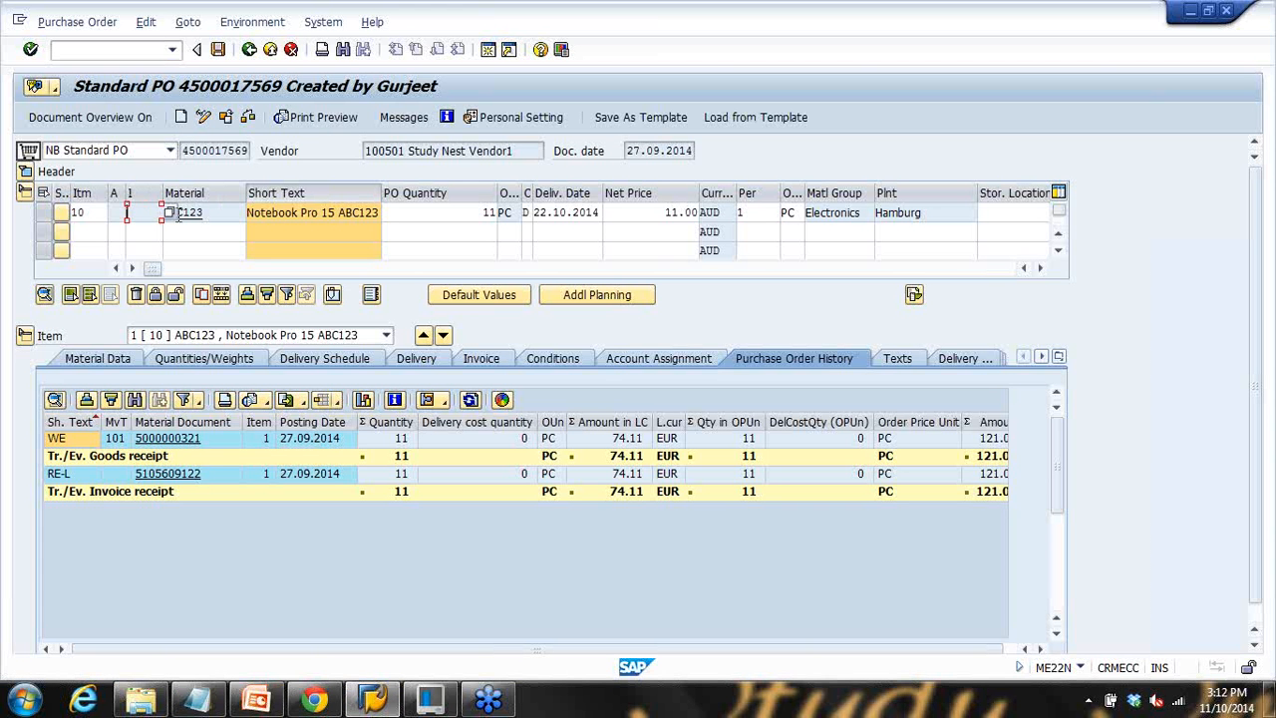
{"action": "left_click", "coordinate": [138, 212]}
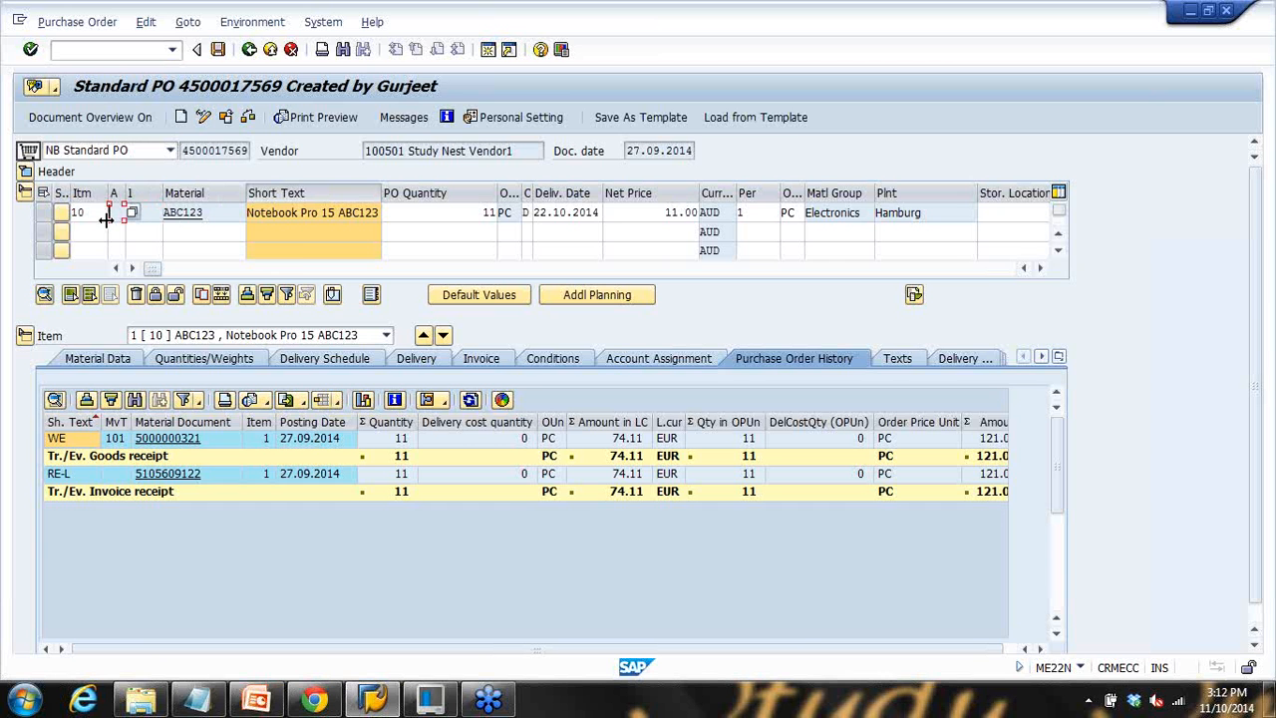
{"action": "left_click", "coordinate": [225, 117]}
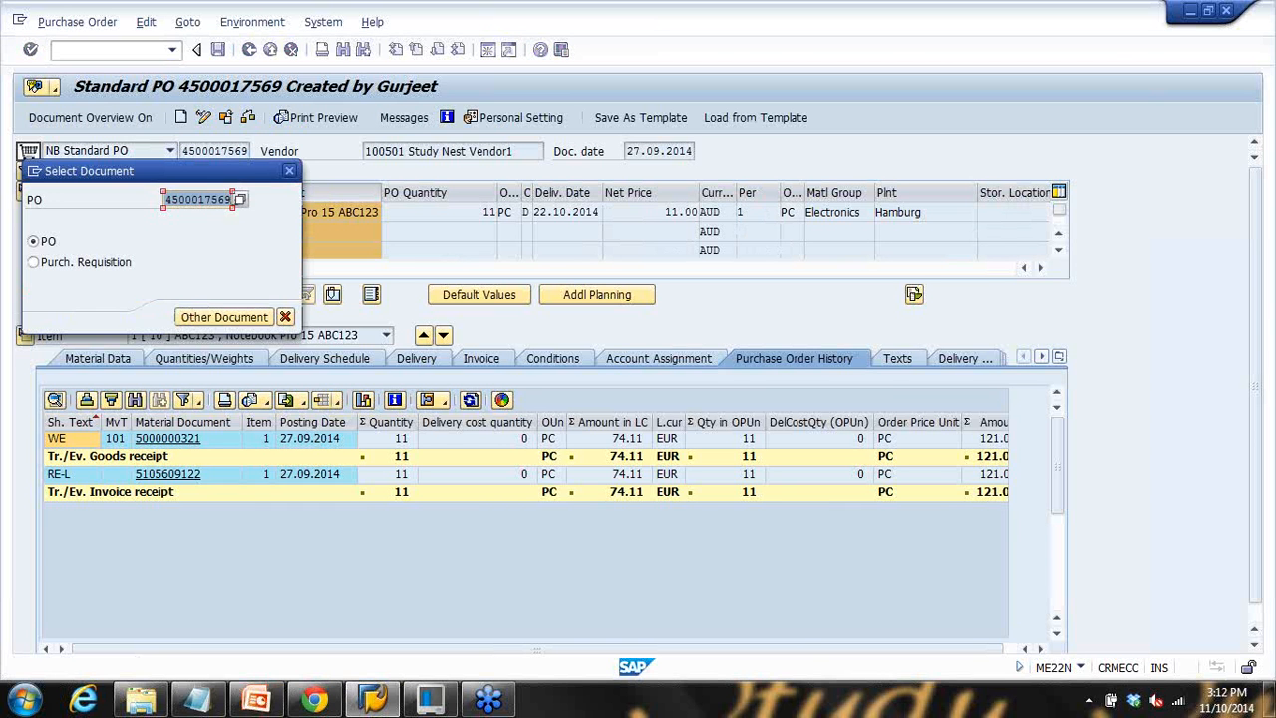
{"action": "left_click", "coordinate": [229, 199]}
{"action": "type", "text": "82"}
{"action": "left_click", "coordinate": [209, 318]}
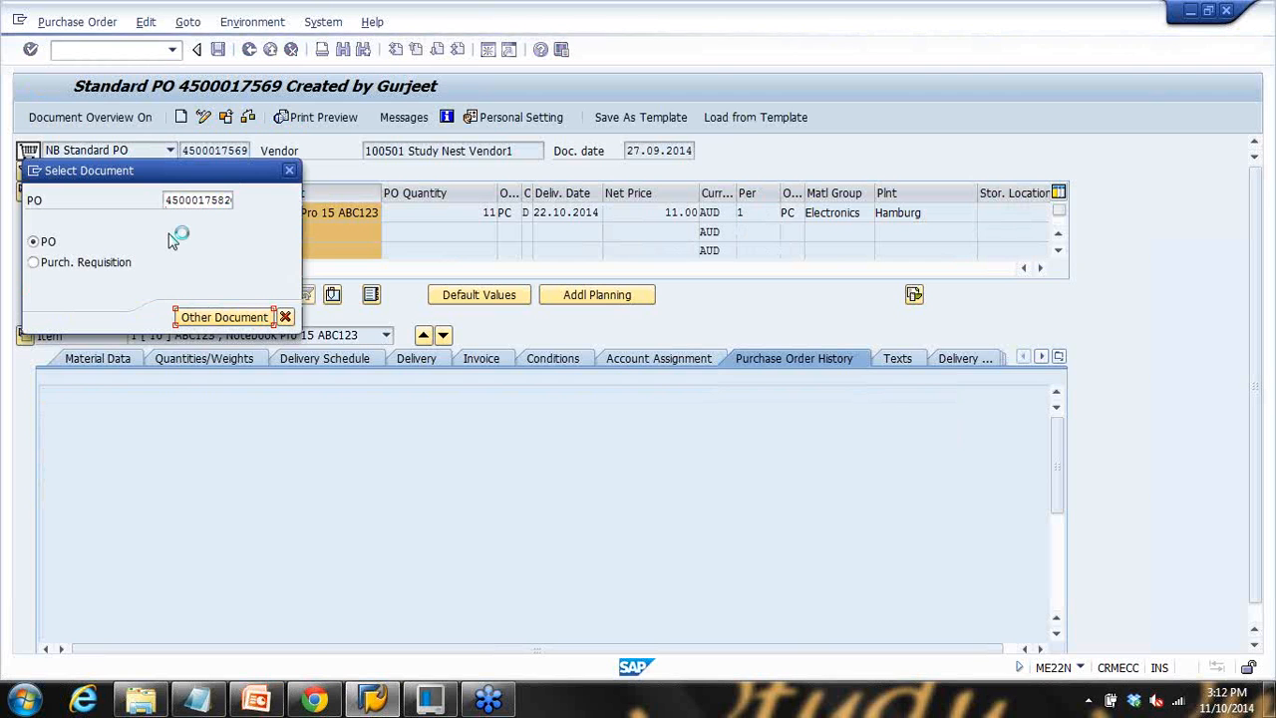
{"action": "left_click", "coordinate": [142, 215]}
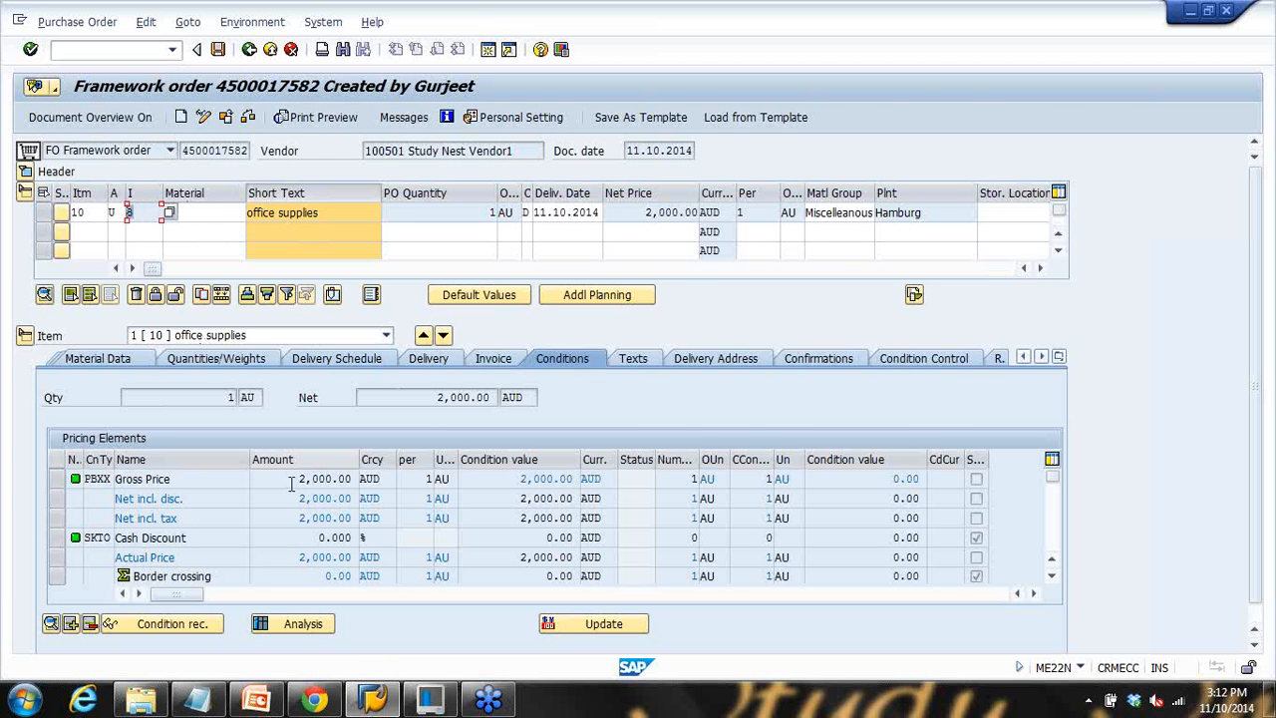
Step: Return to the What is an Item Category? slide in PowerPoint and highlight "goods receipt" and "an invoice receipt" in turn
{"action": "left_click", "coordinate": [256, 701]}
{"action": "left_click", "coordinate": [887, 351]}
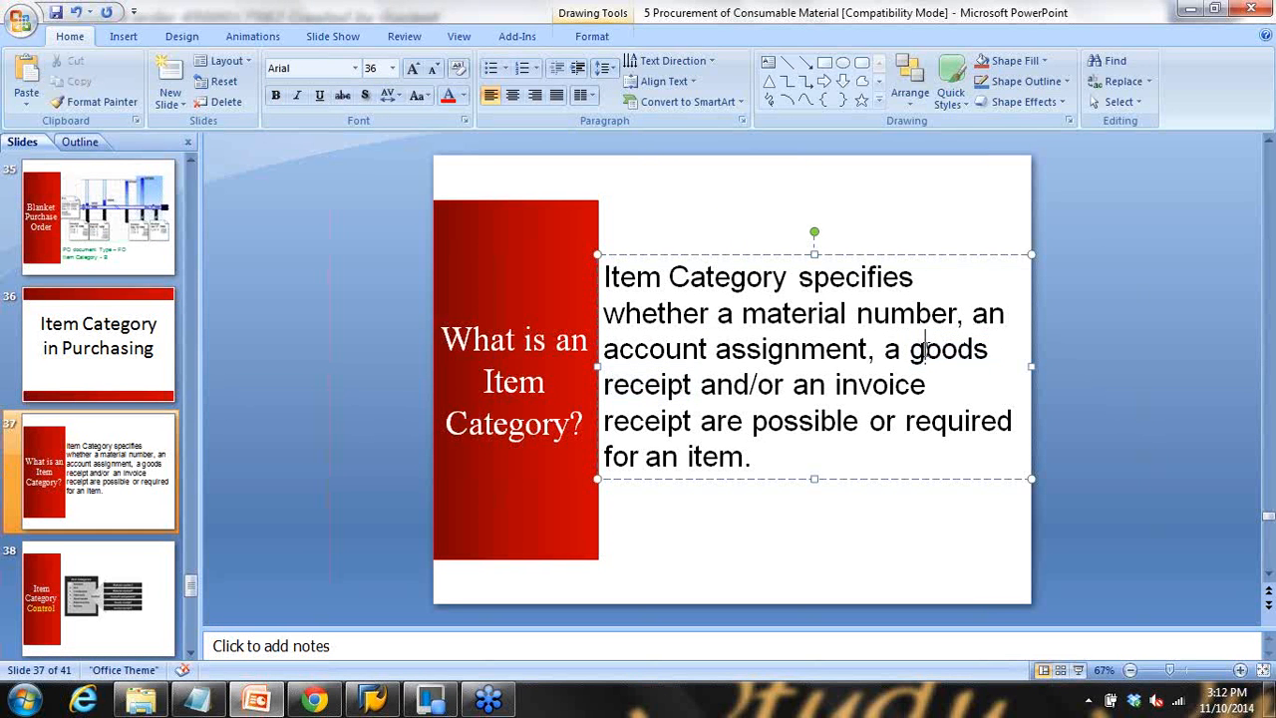
{"action": "left_click_drag", "start_coordinate": [908, 350], "coordinate": [690, 387]}
{"action": "left_click_drag", "start_coordinate": [796, 387], "coordinate": [701, 411]}
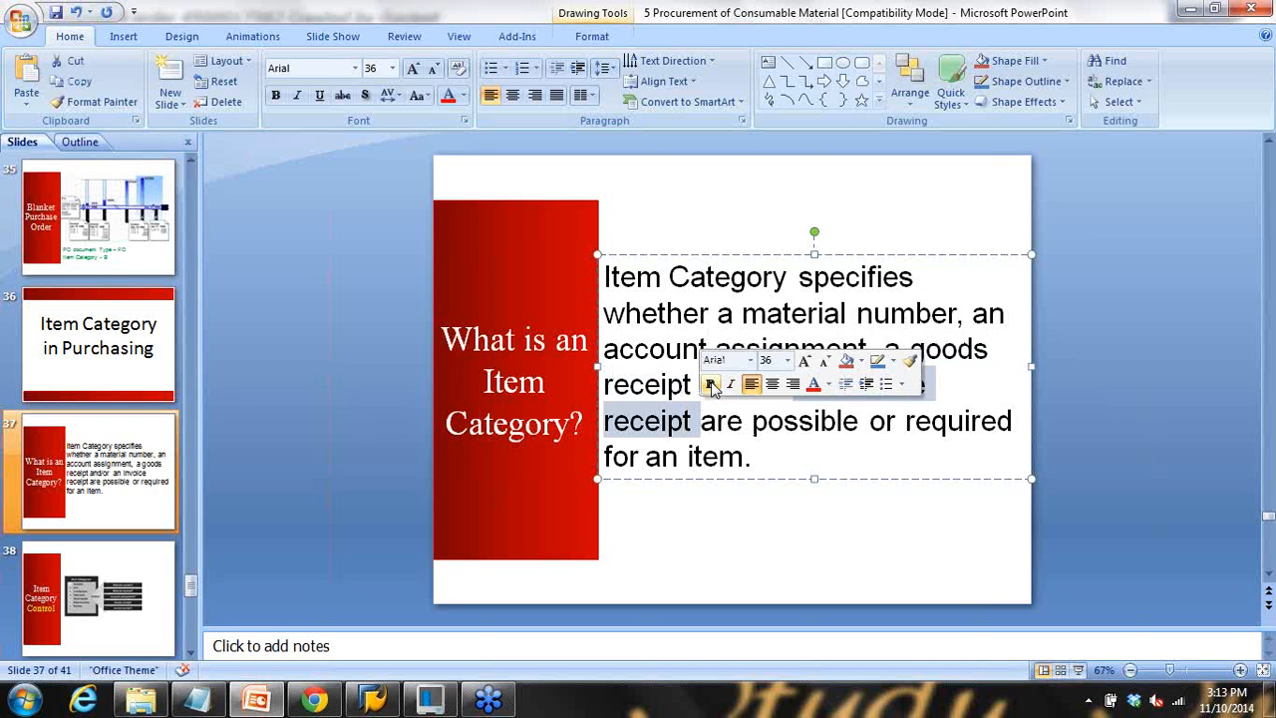
{"action": "left_click", "coordinate": [798, 457]}
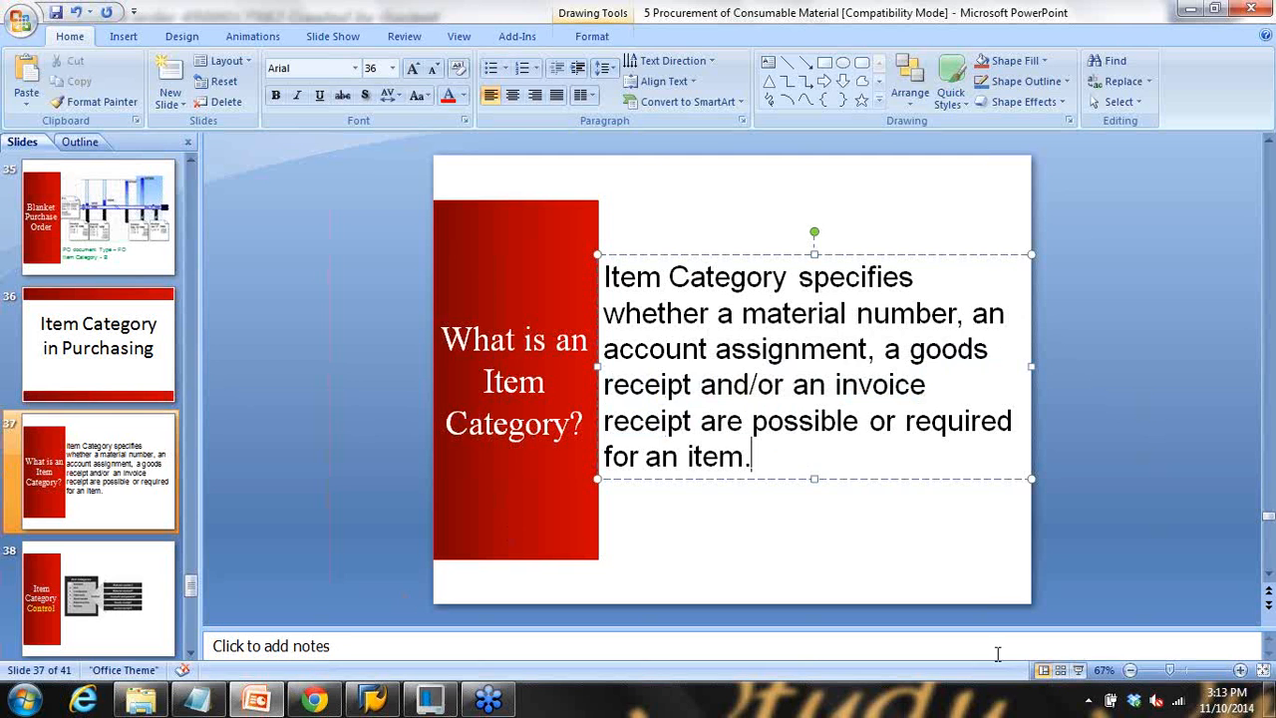
Step: Start the slide show from the What is an Item Category? slide and advance to the Item Category Control slide
{"action": "left_click", "coordinate": [1078, 670]}
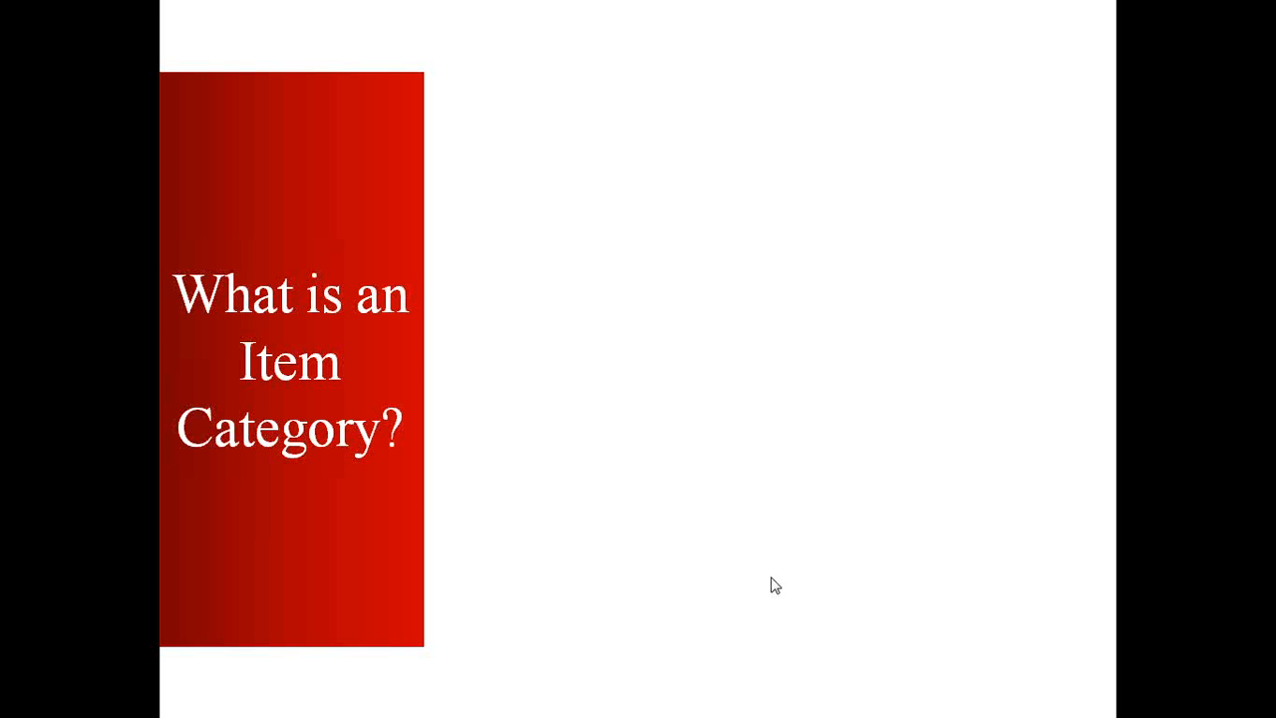
{"action": "left_click", "coordinate": [572, 540]}
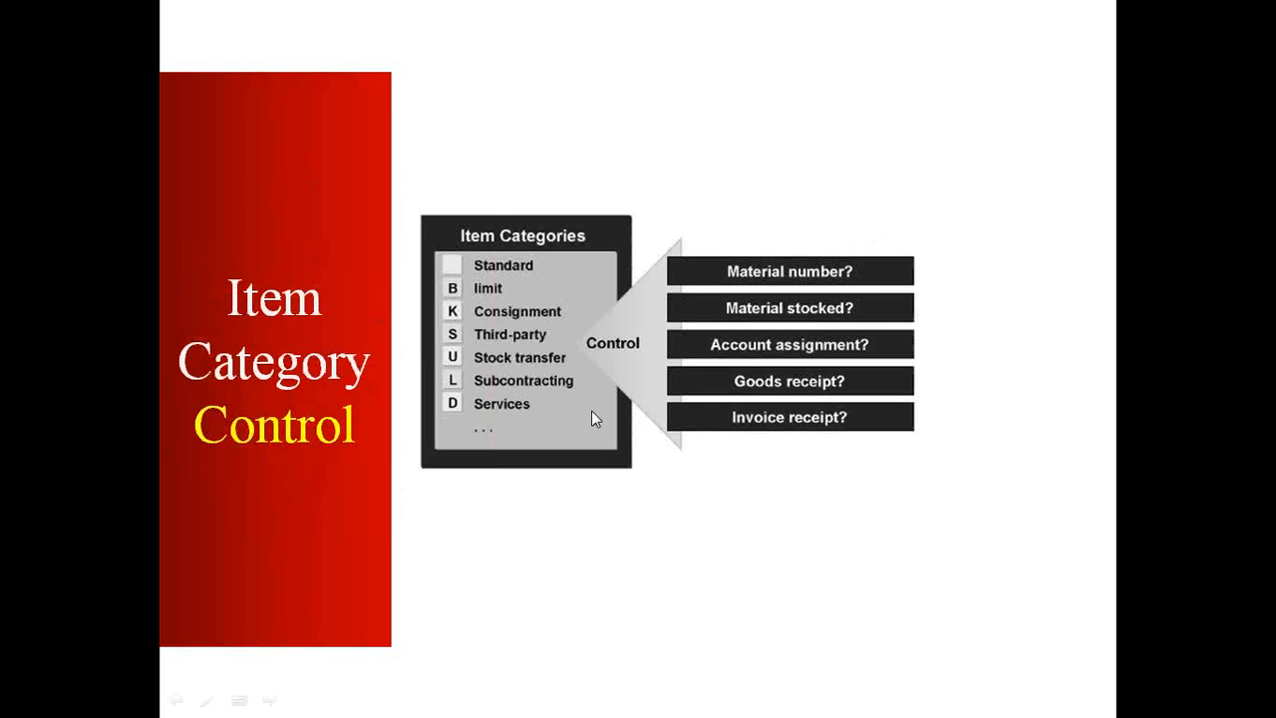